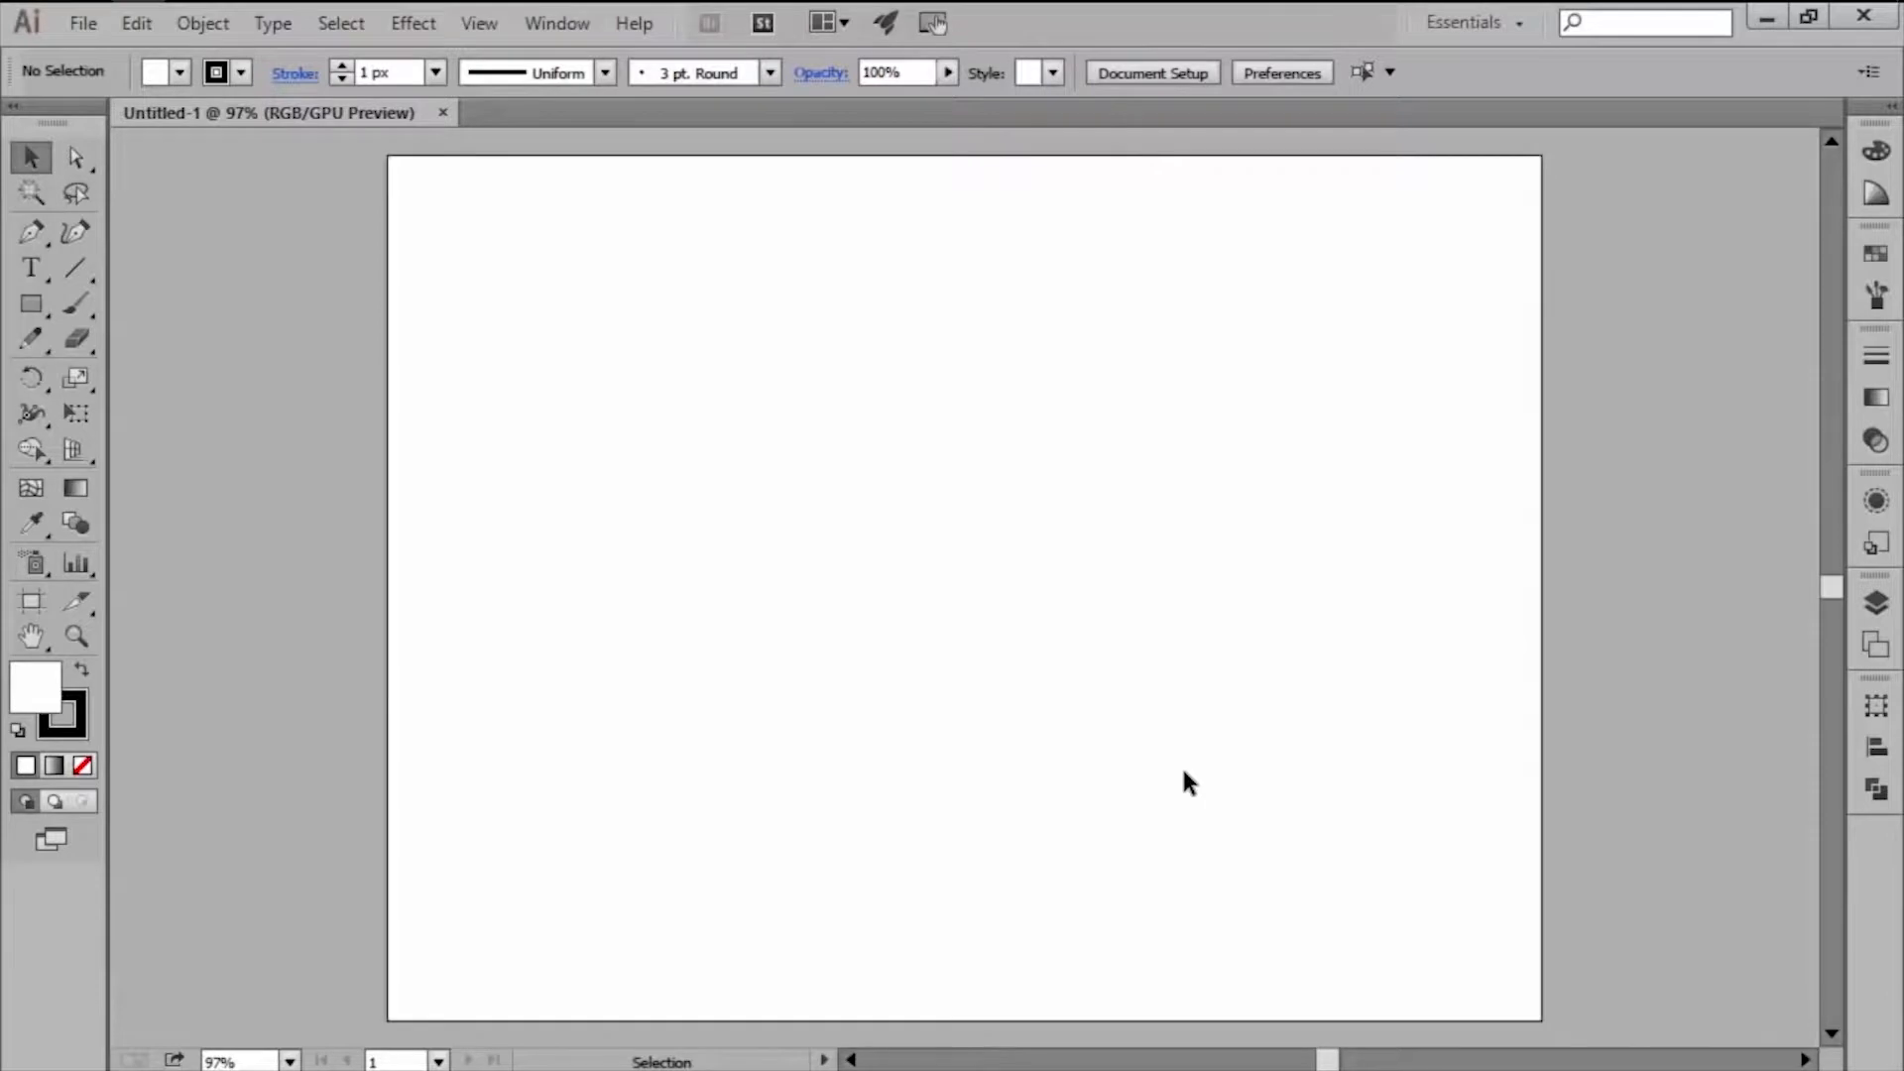
Add two new layers to the document and rename the bottom layer "reference box".
left_click(1868, 620)
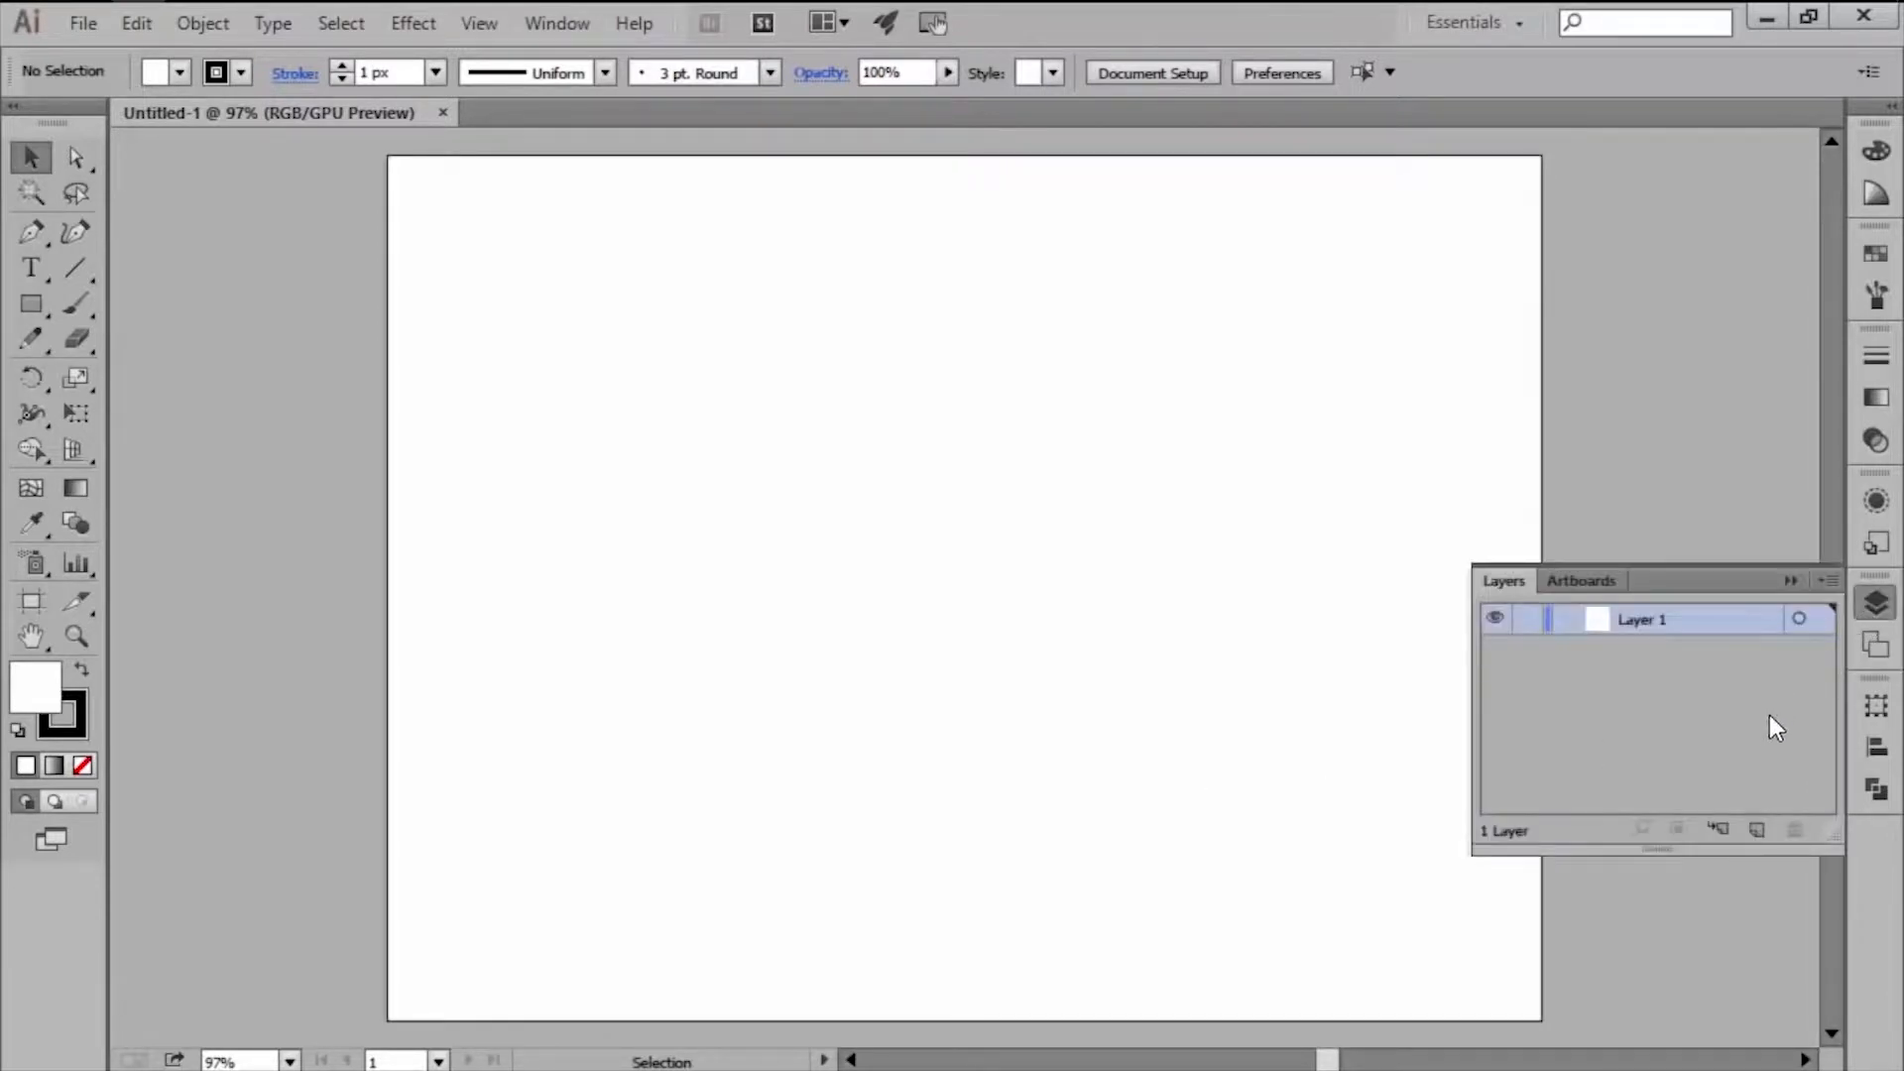
left_click(1755, 830)
left_click(1754, 829)
double_click(1625, 678)
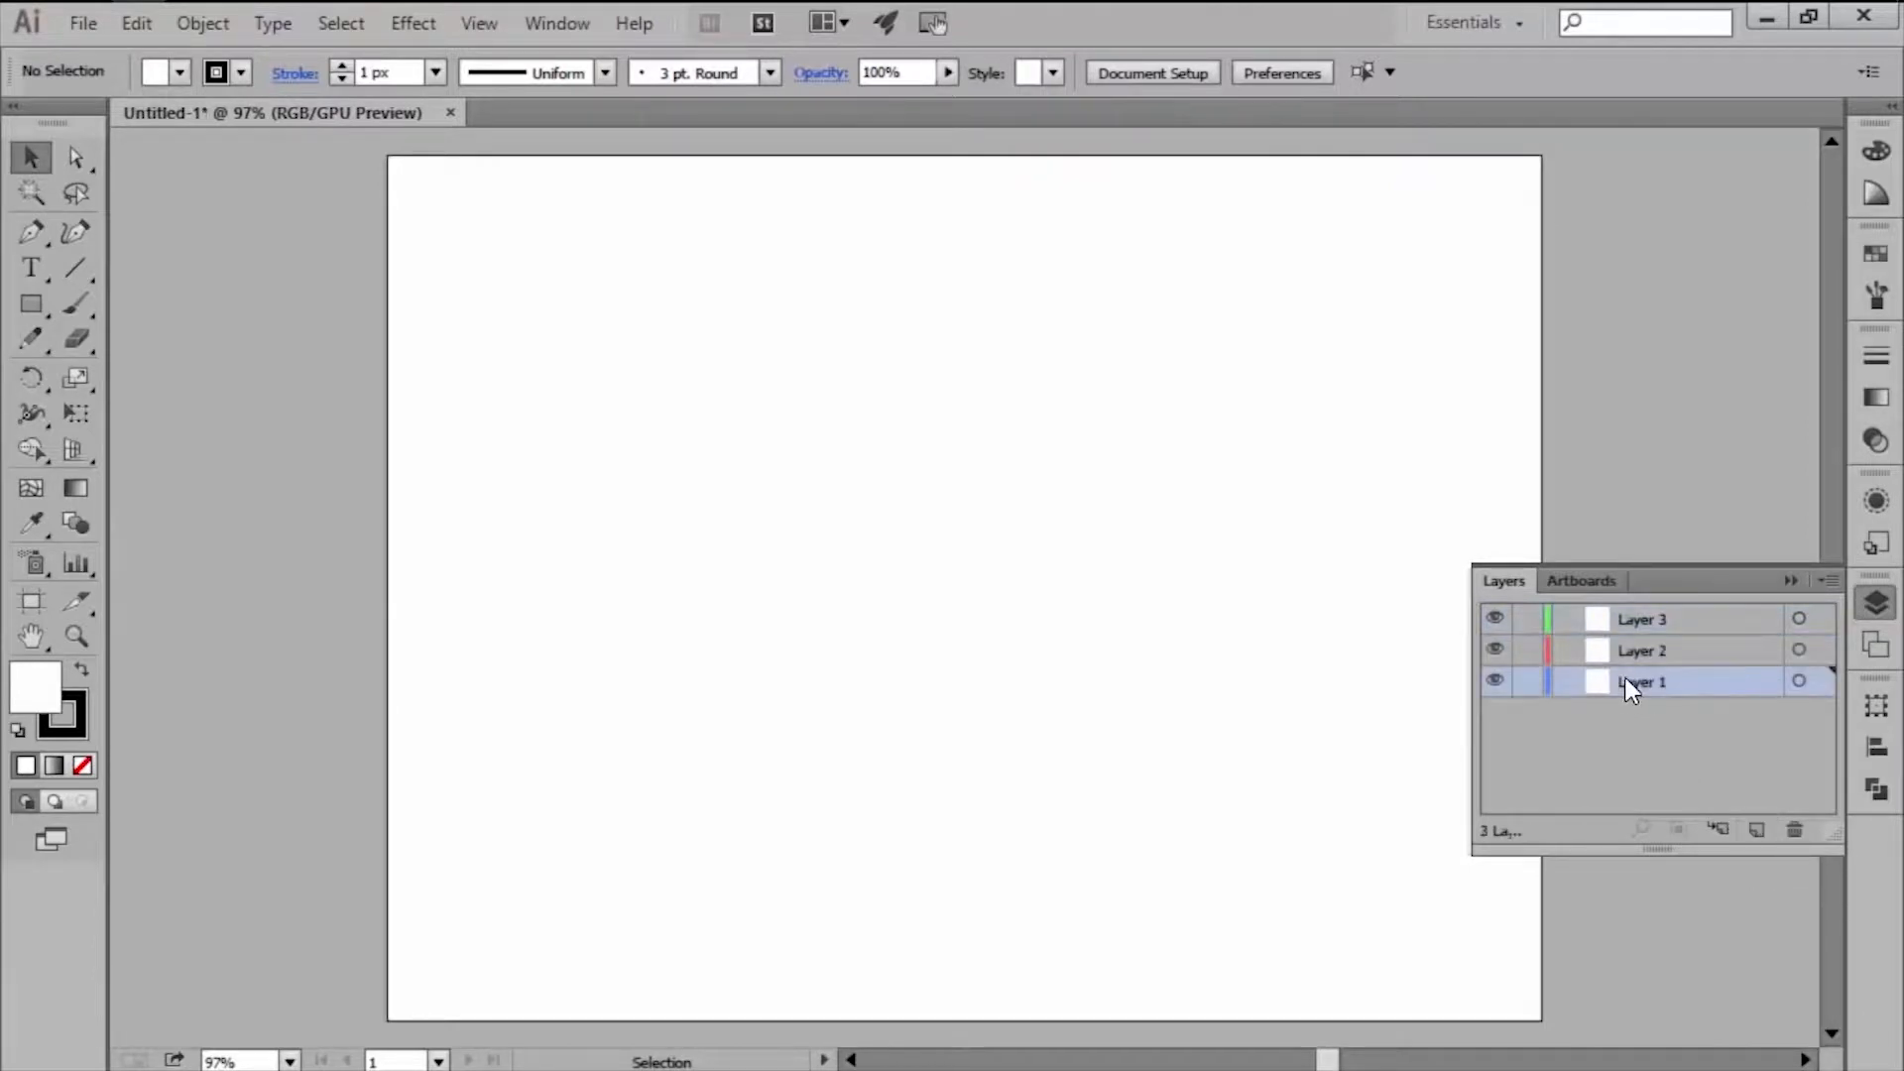
type("Refere")
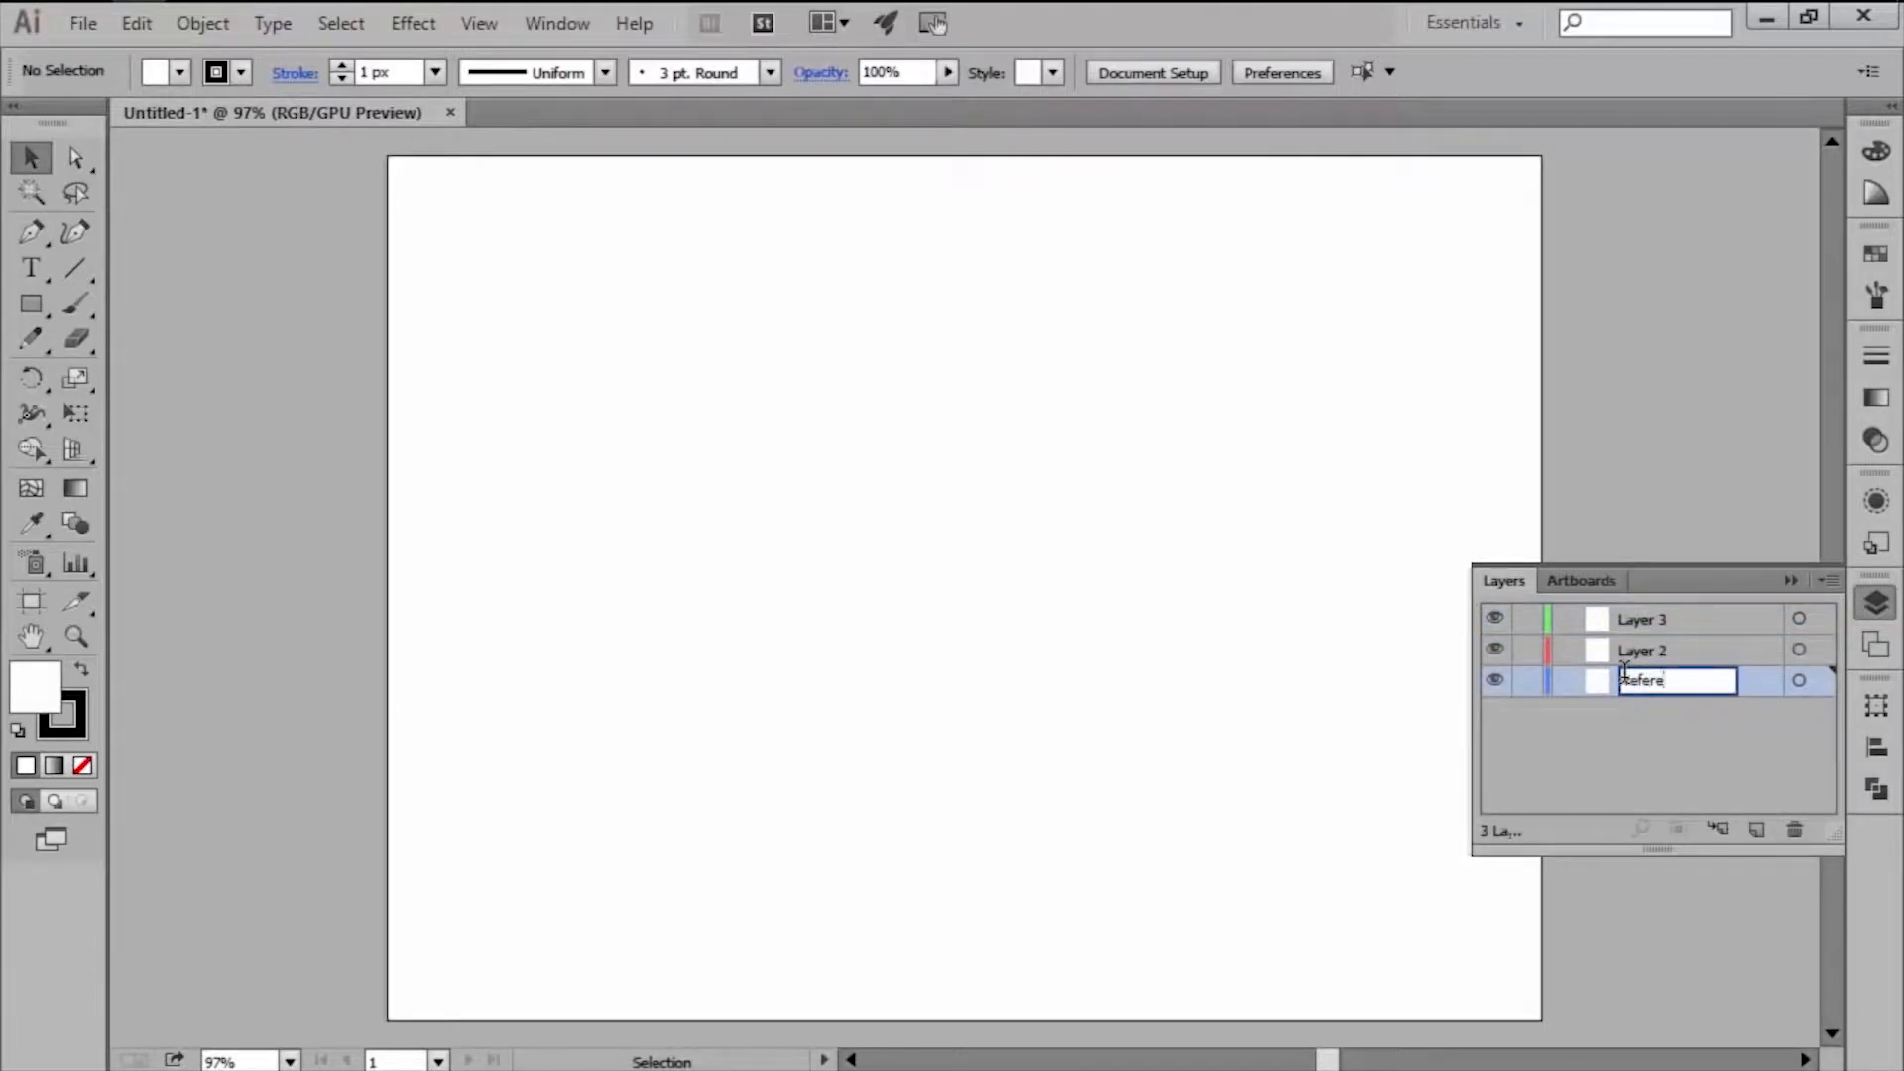
type("nce box")
key("Return")
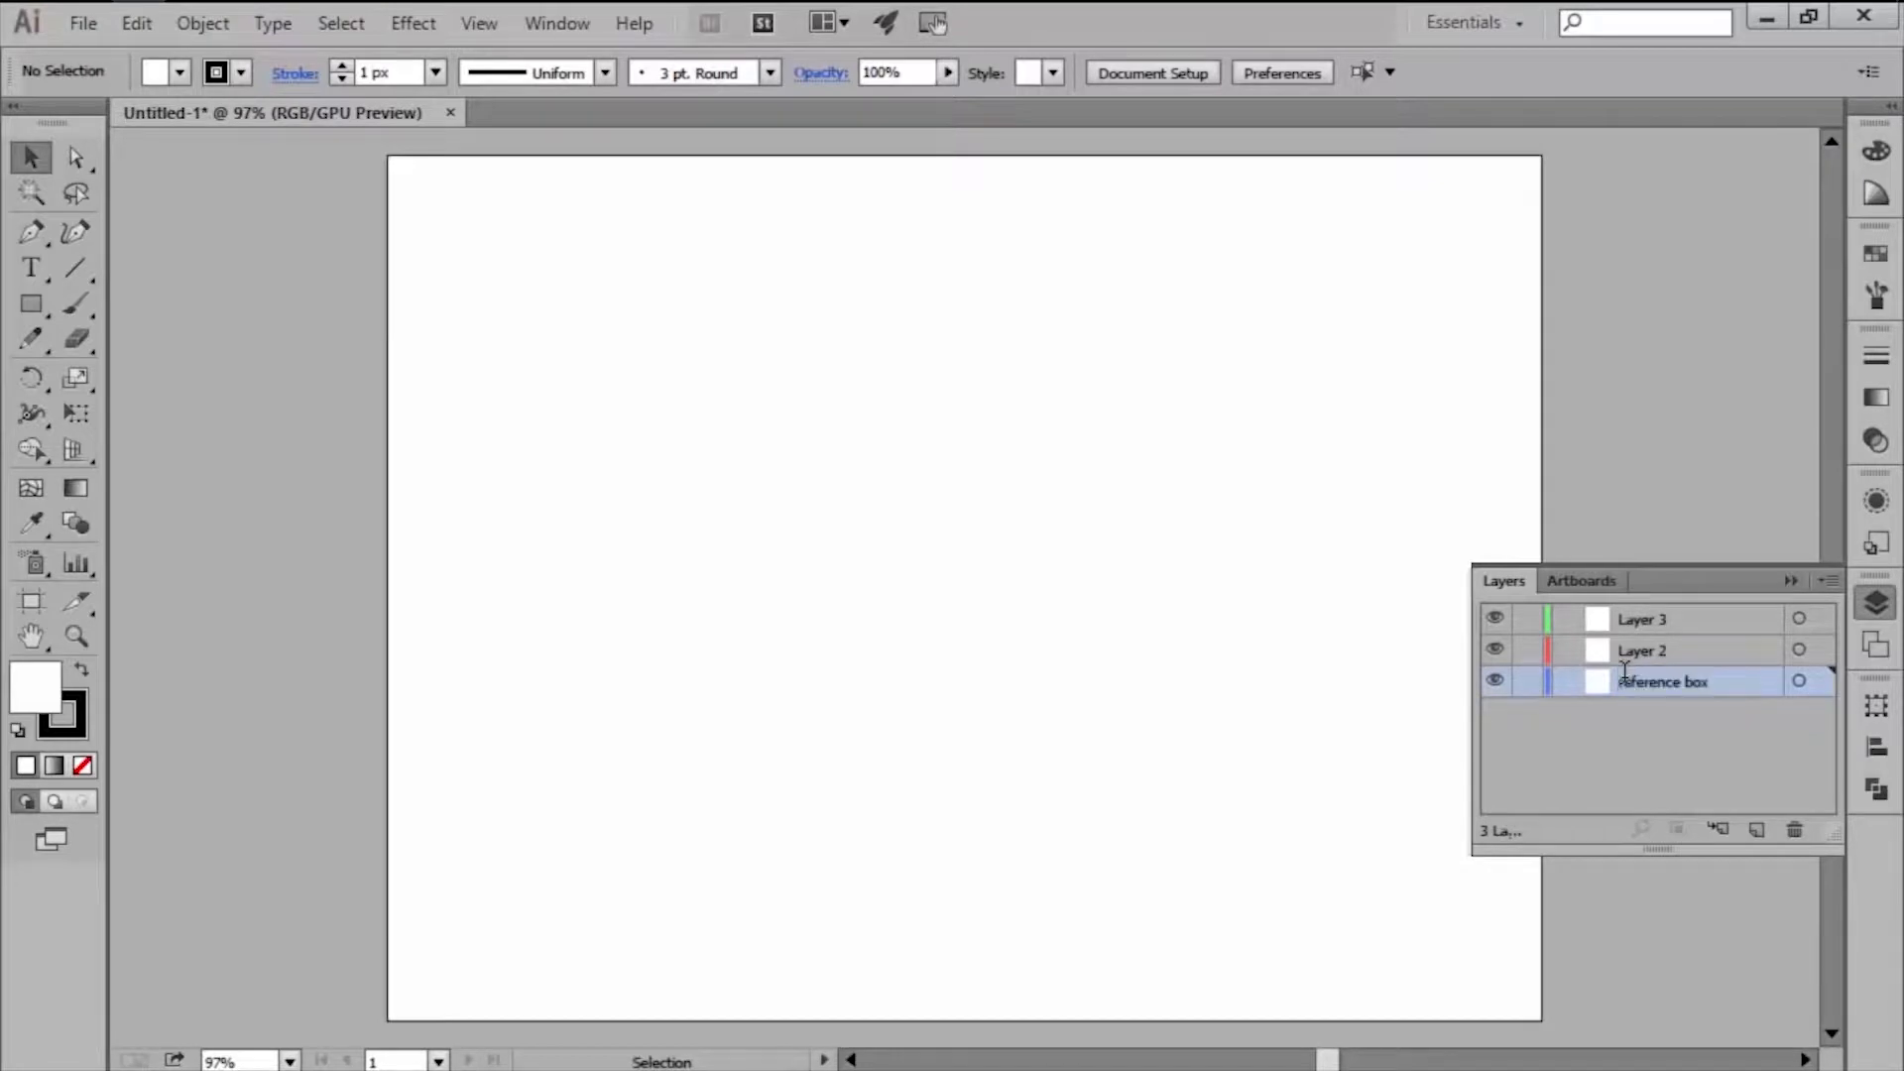
Rename the middle layer "illustration" and the uppermost layer "gradient overlay".
double_click(1635, 650)
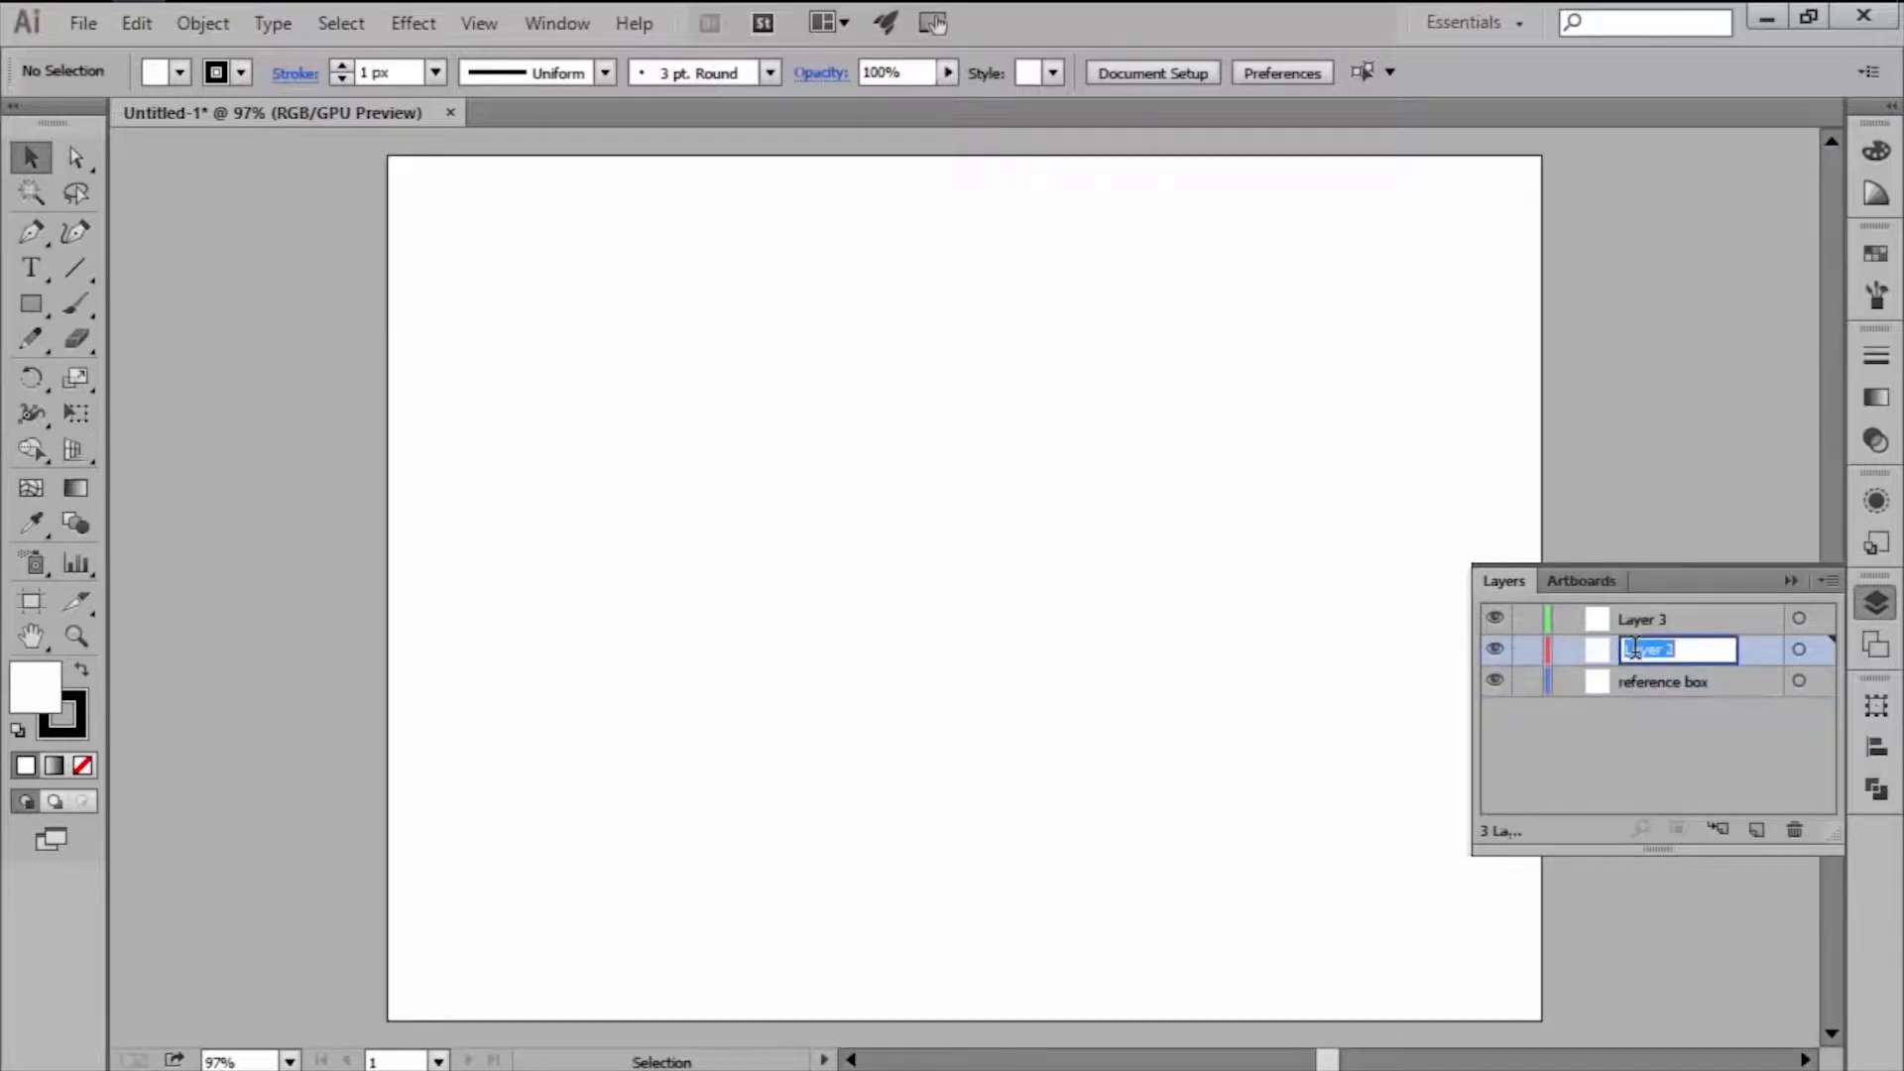
type("illustration")
key("Return")
double_click(1637, 619)
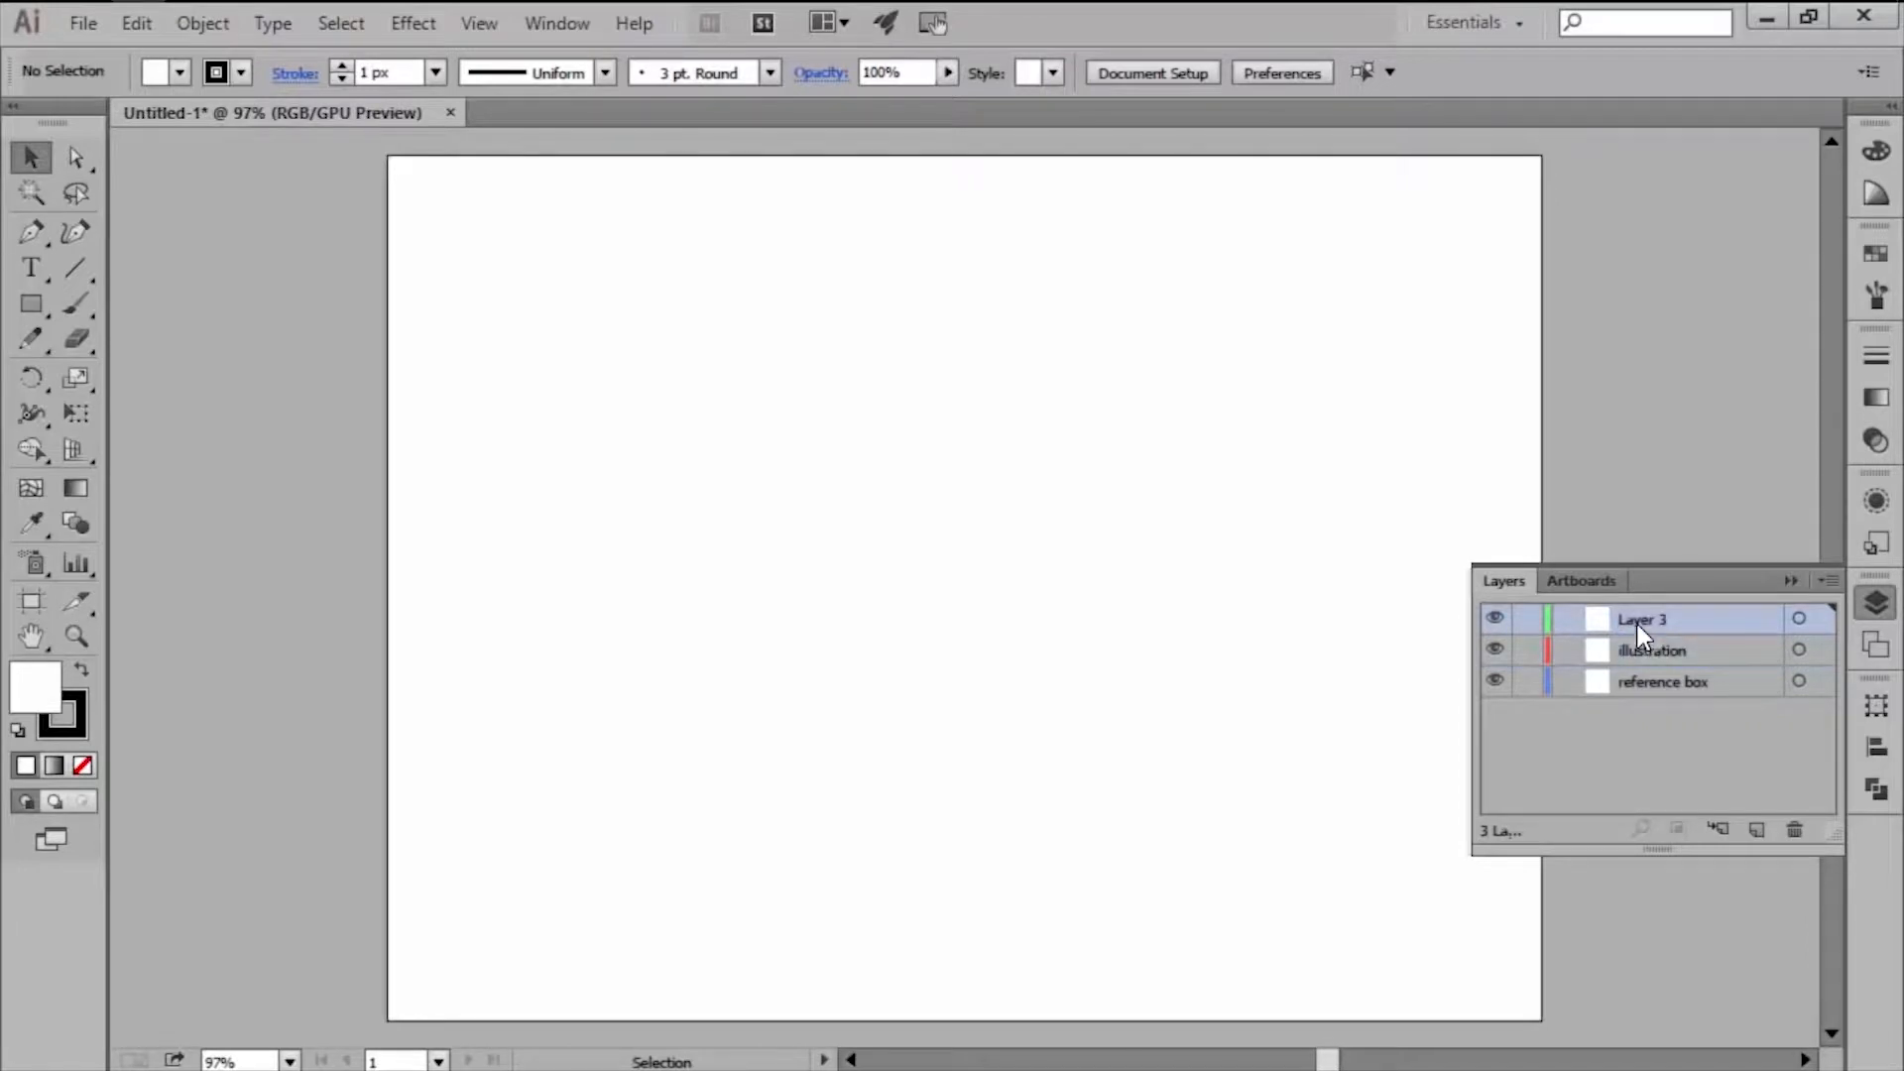
type("gradient overlay")
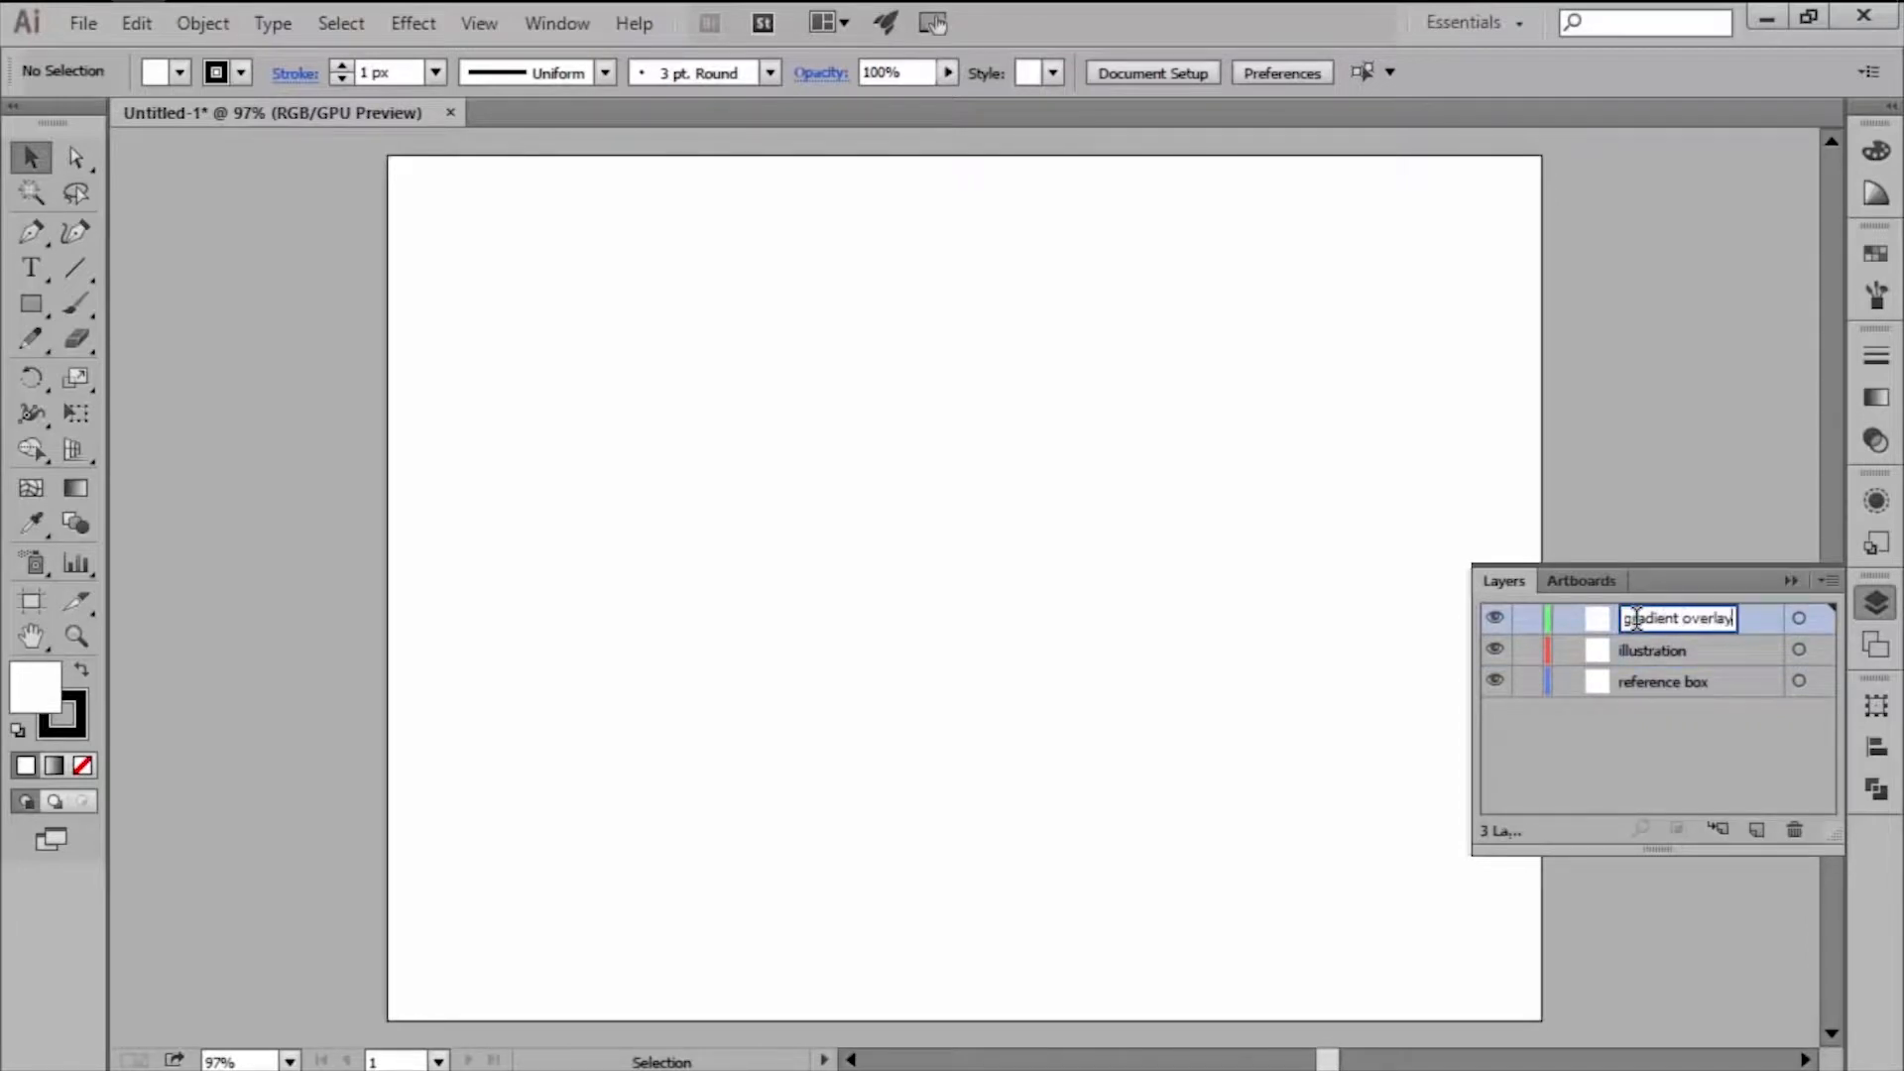
key("Return")
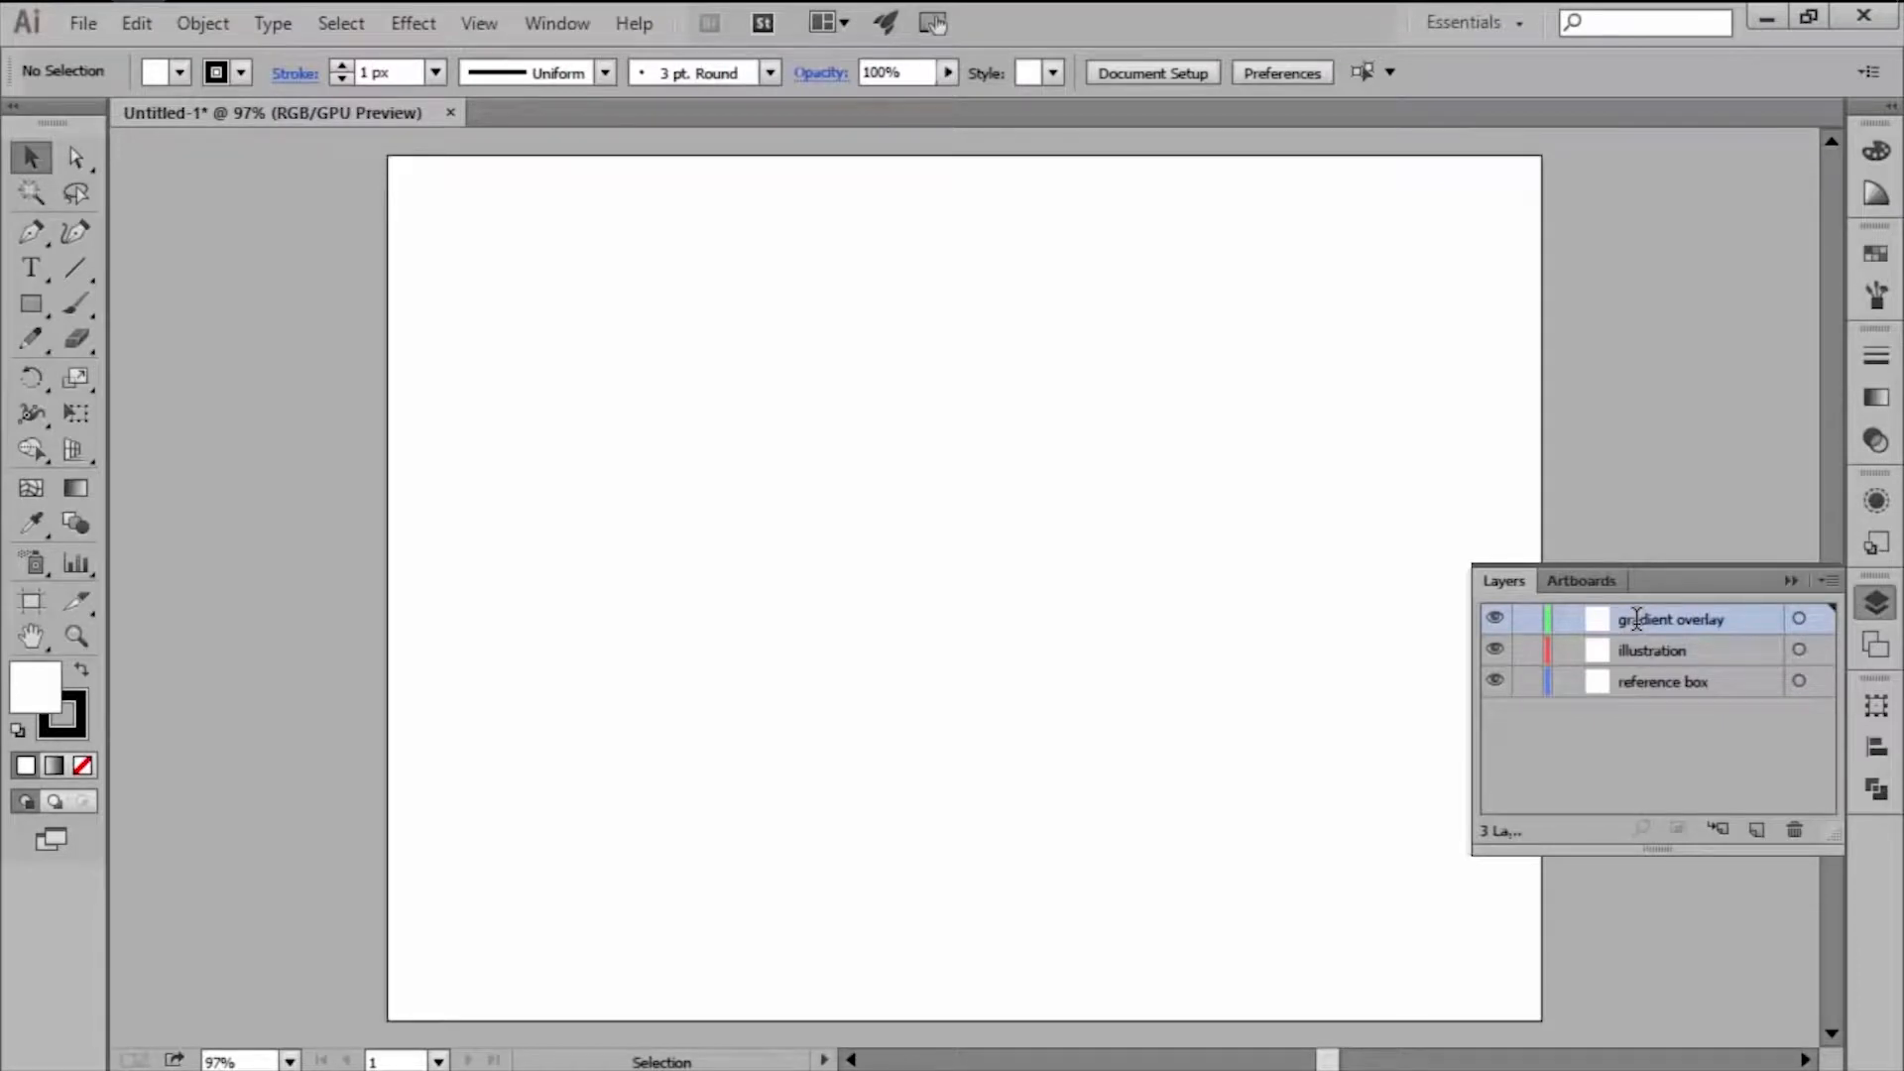
Lock the gradient overlay and illustration layers and make the reference box layer active.
left_click(1529, 620)
left_click(1529, 649)
left_click(1630, 681)
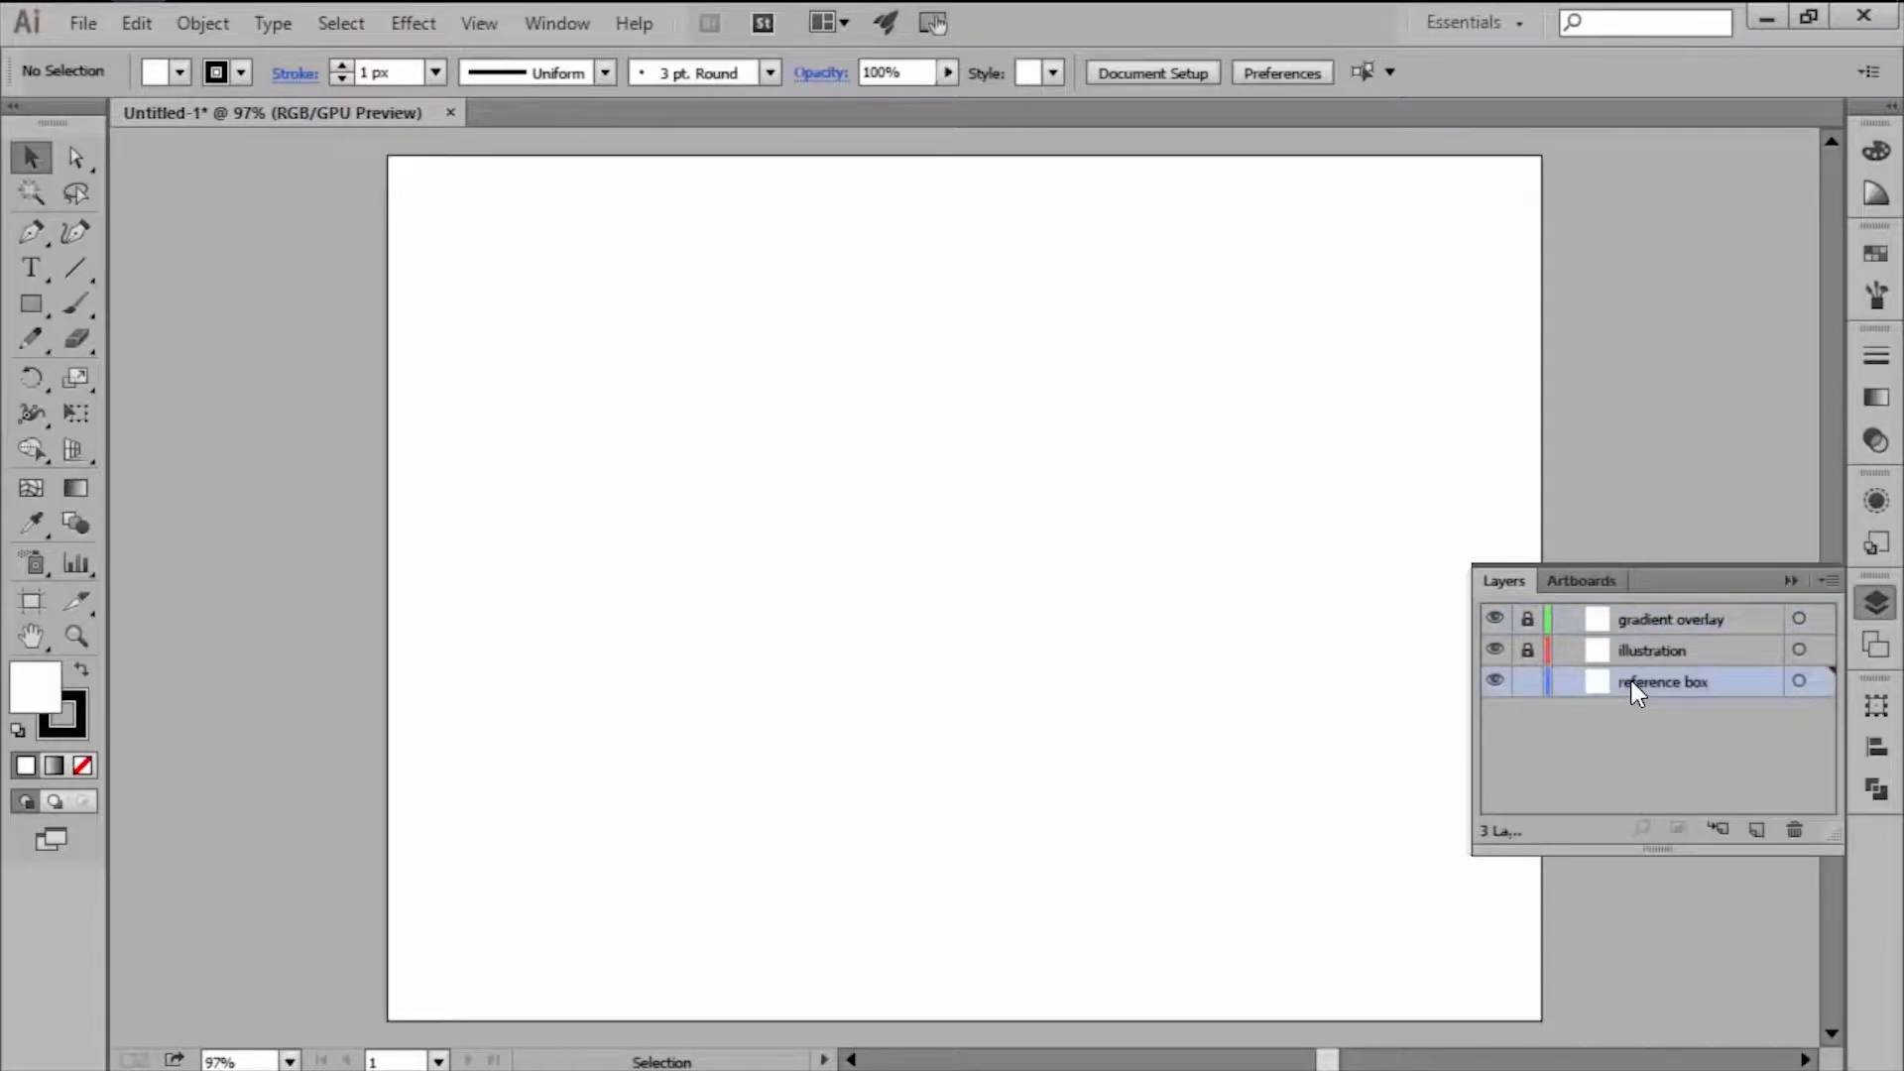
left_click(1877, 604)
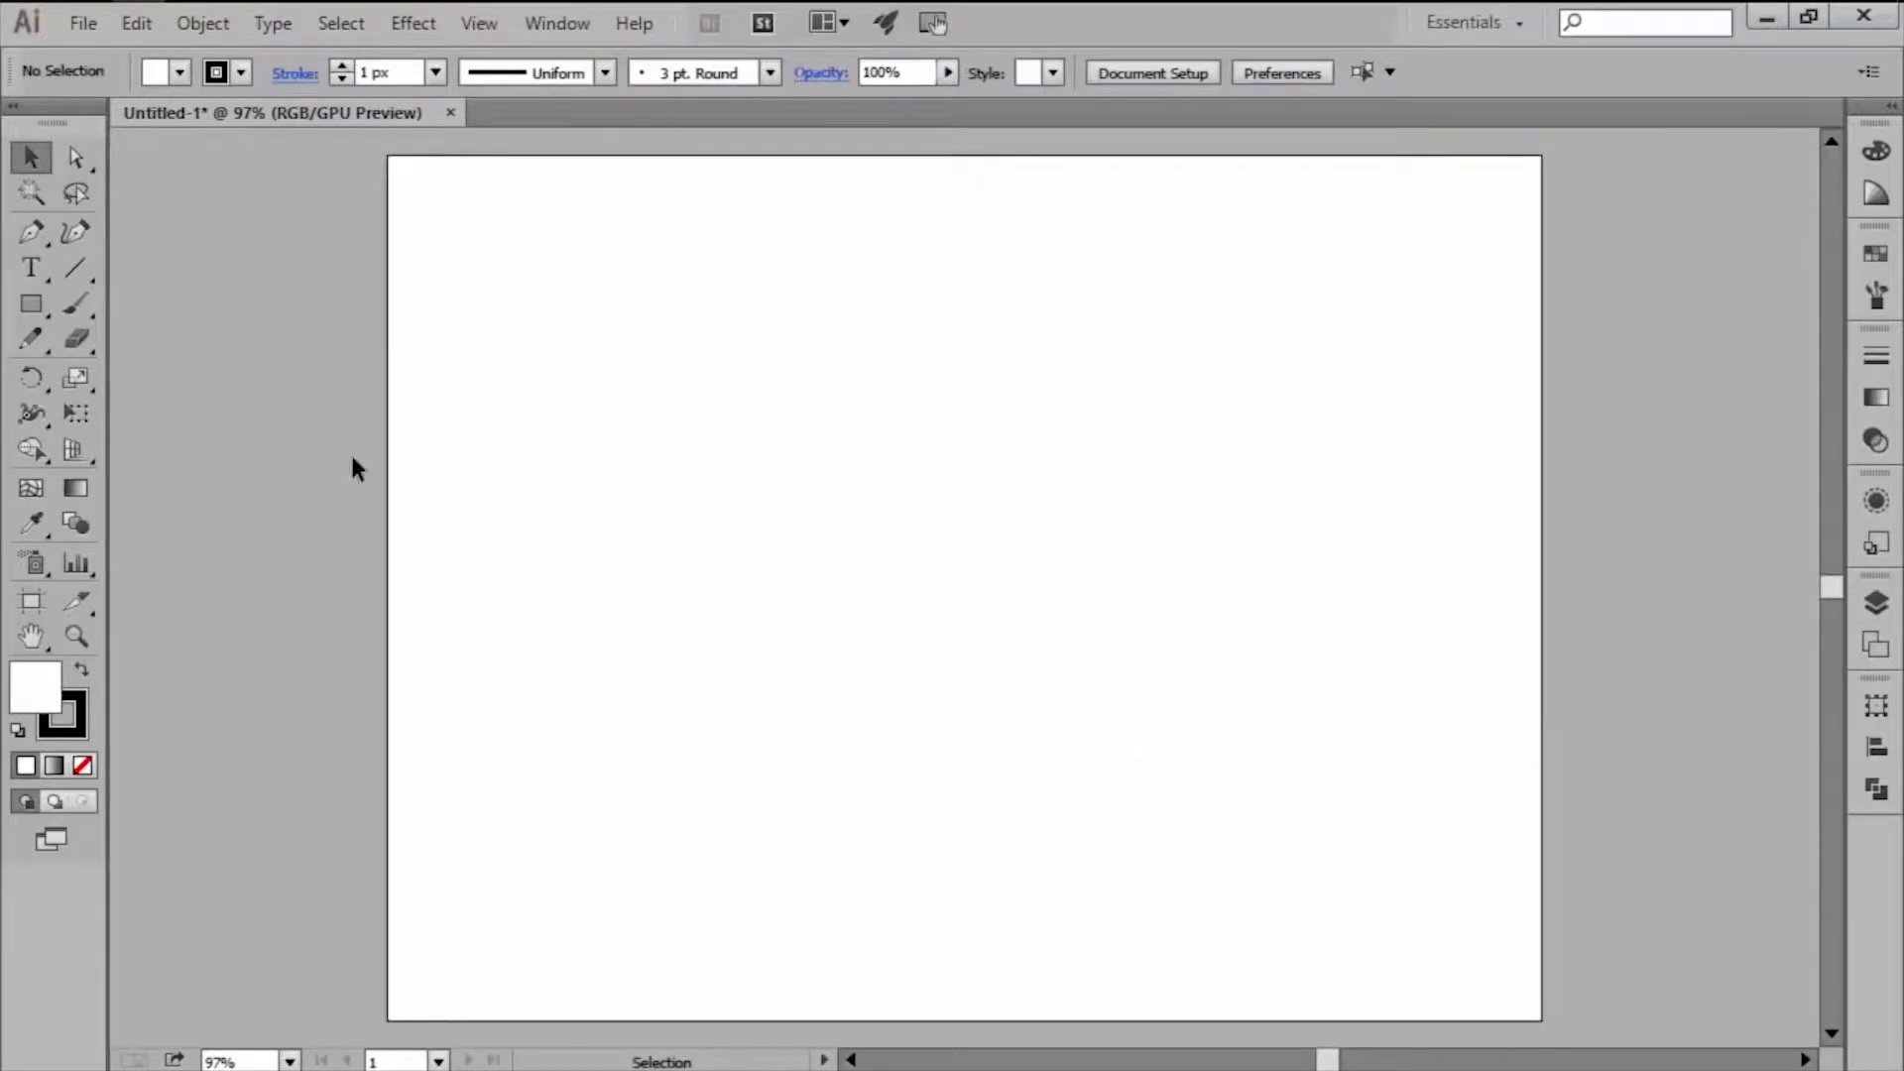
Create a rectangle 440 px wide and 224 px high on the artboard.
left_click(32, 298)
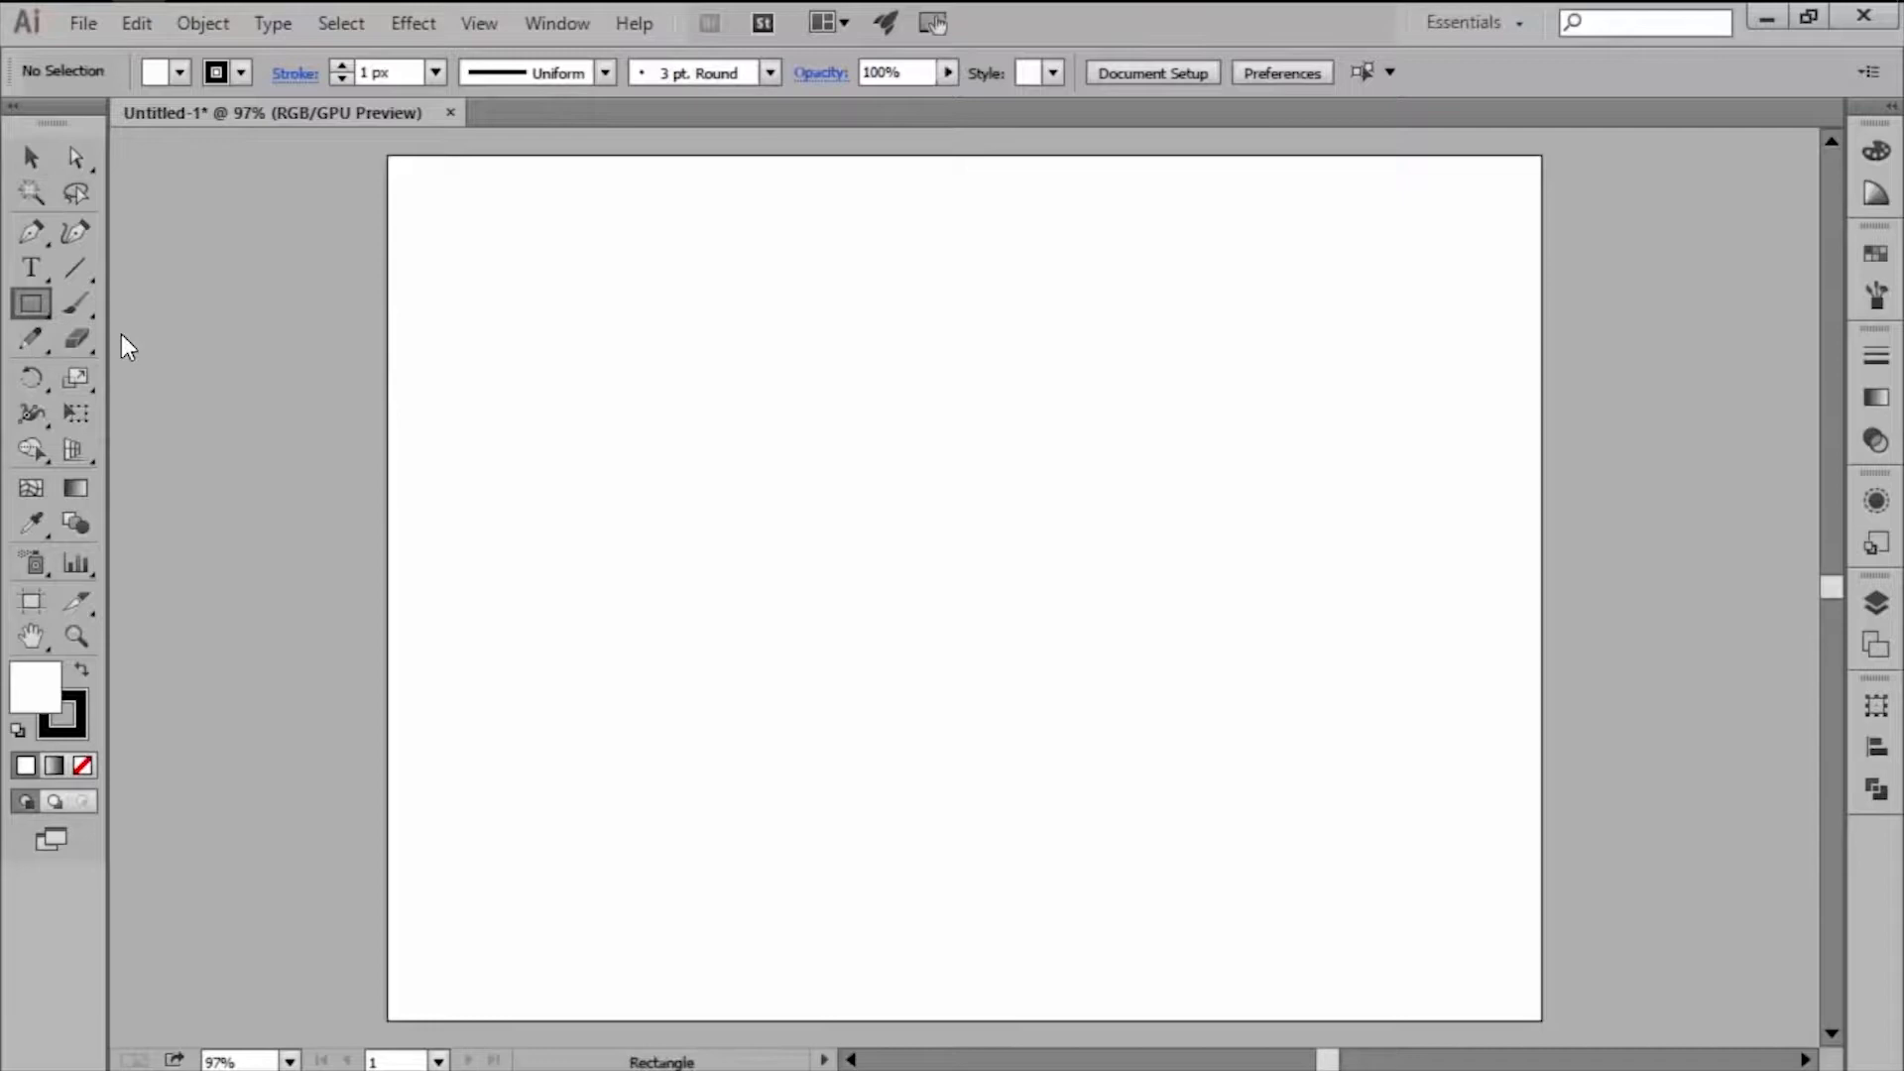
left_click(722, 419)
type("440")
key("Tab")
type("224")
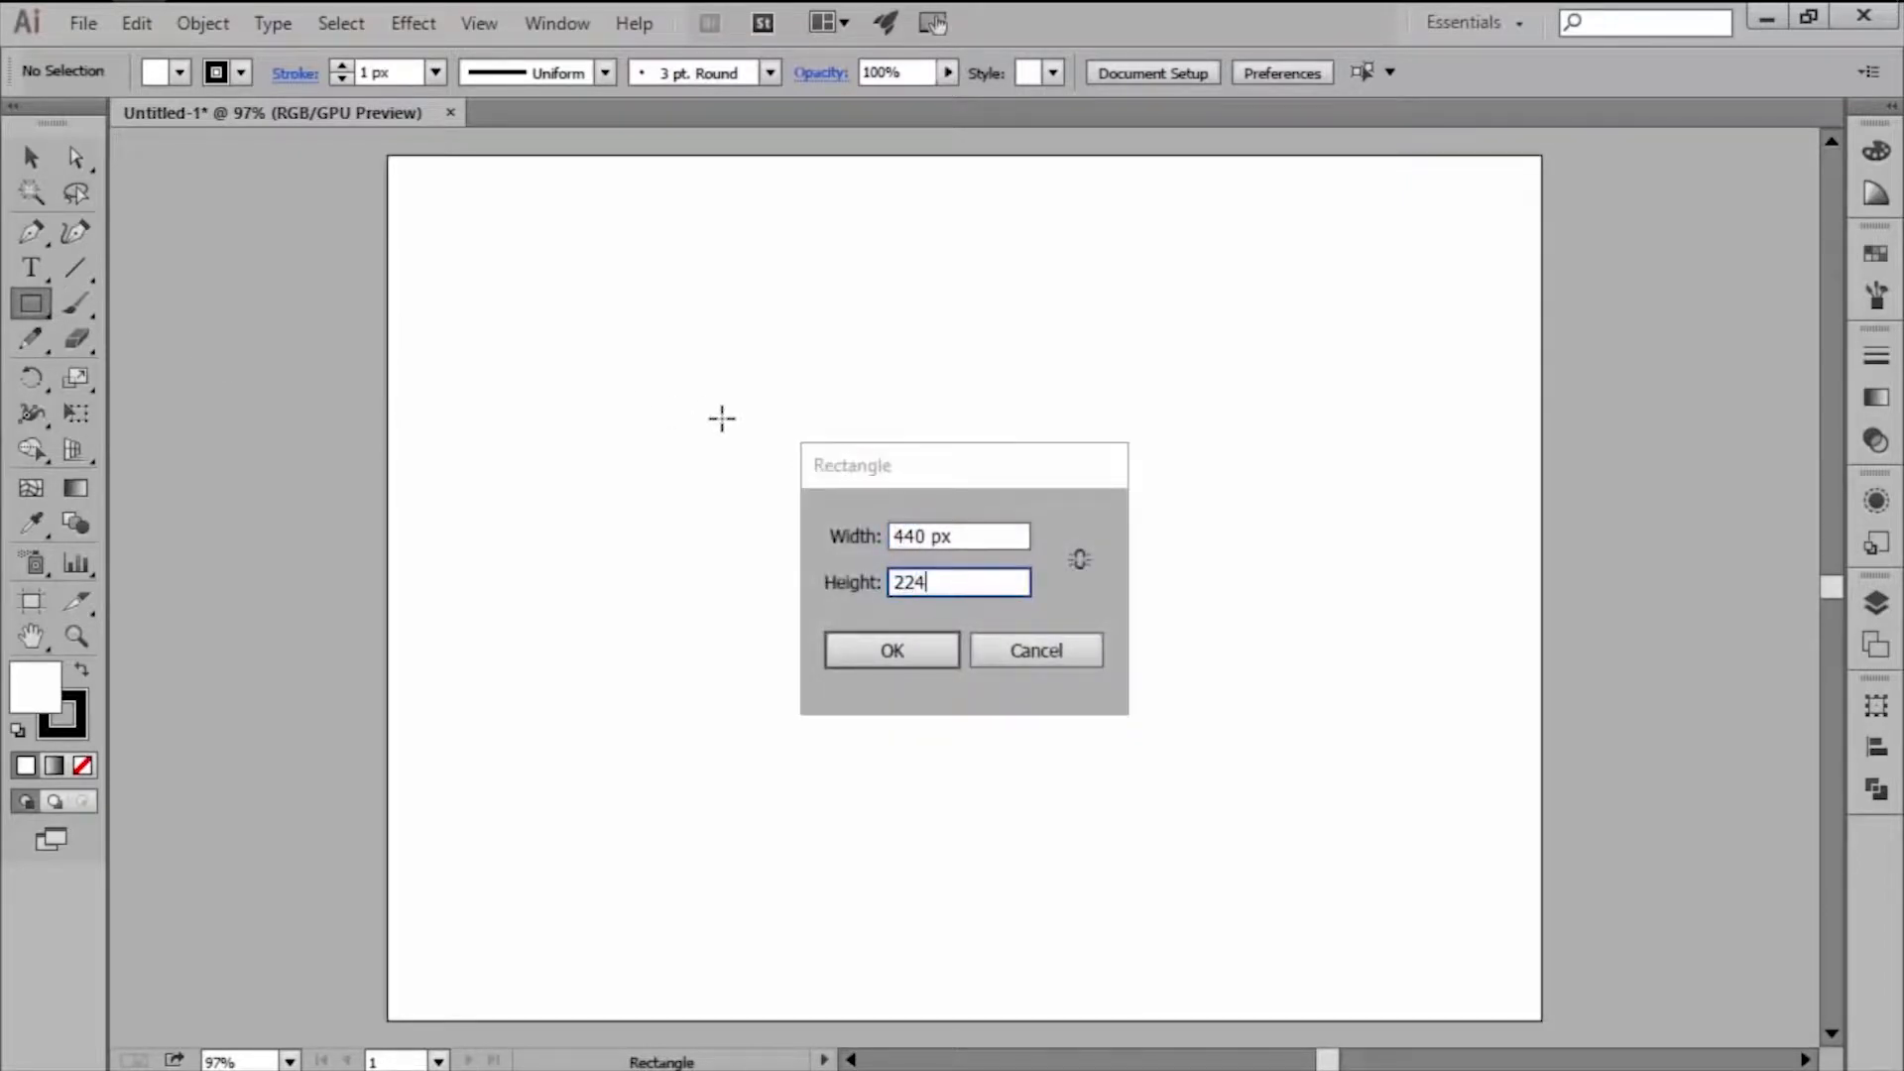
key("Return")
key("v")
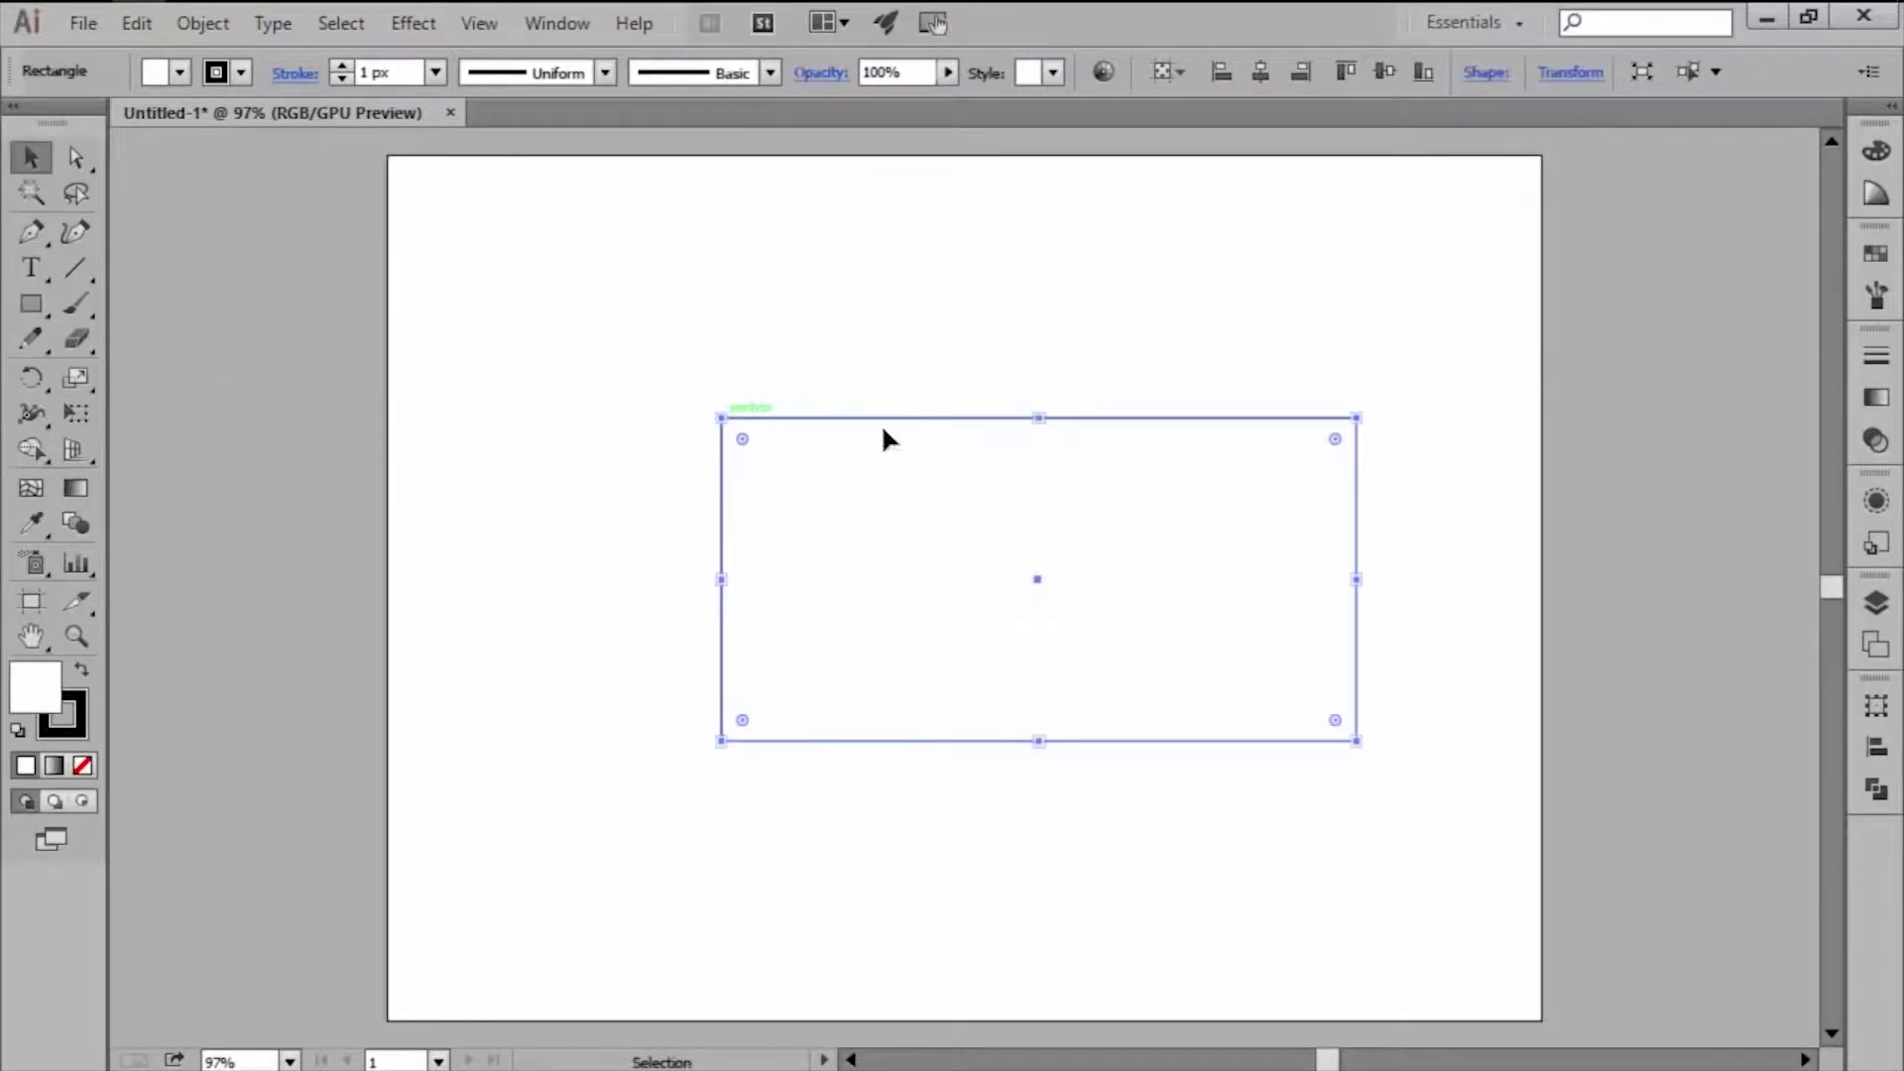
Fill the rectangle with the lightest gray swatch and remove its stroke.
left_click(1874, 256)
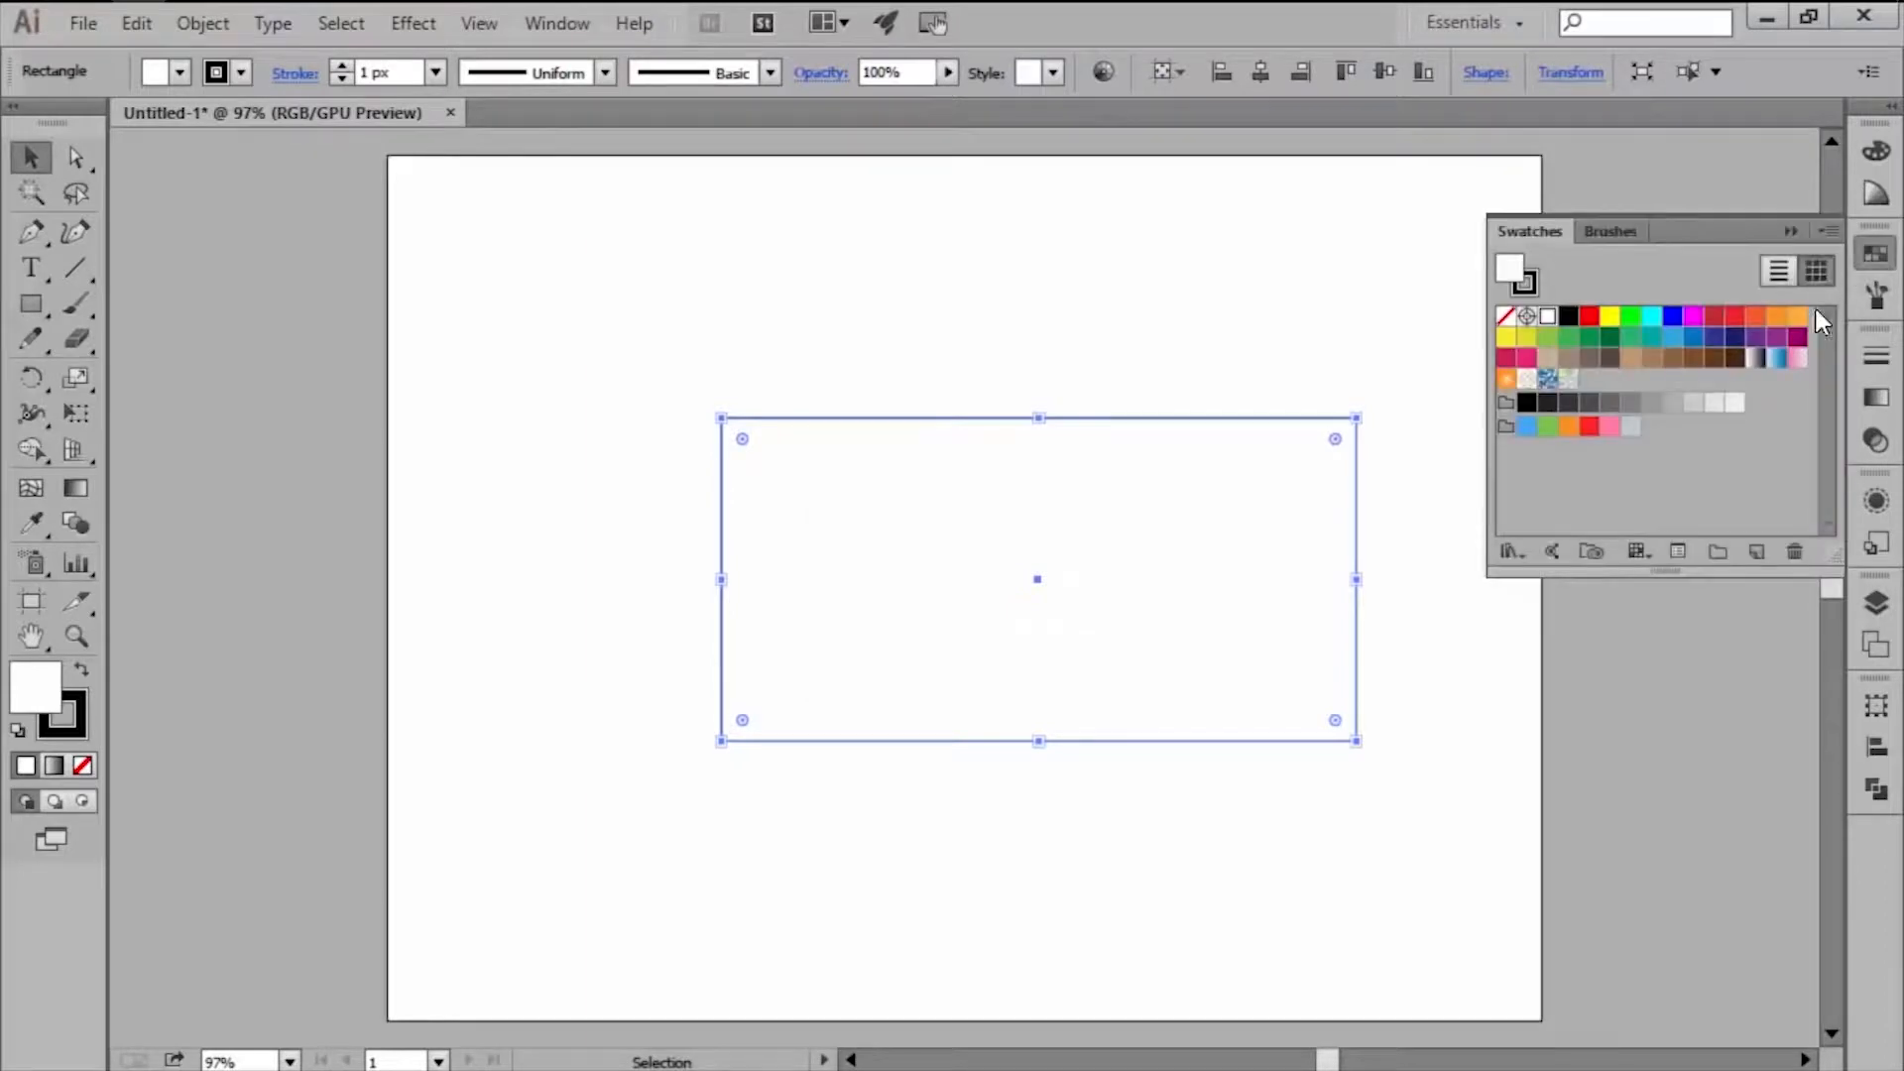
left_click(1736, 404)
left_click(1525, 283)
left_click(1506, 315)
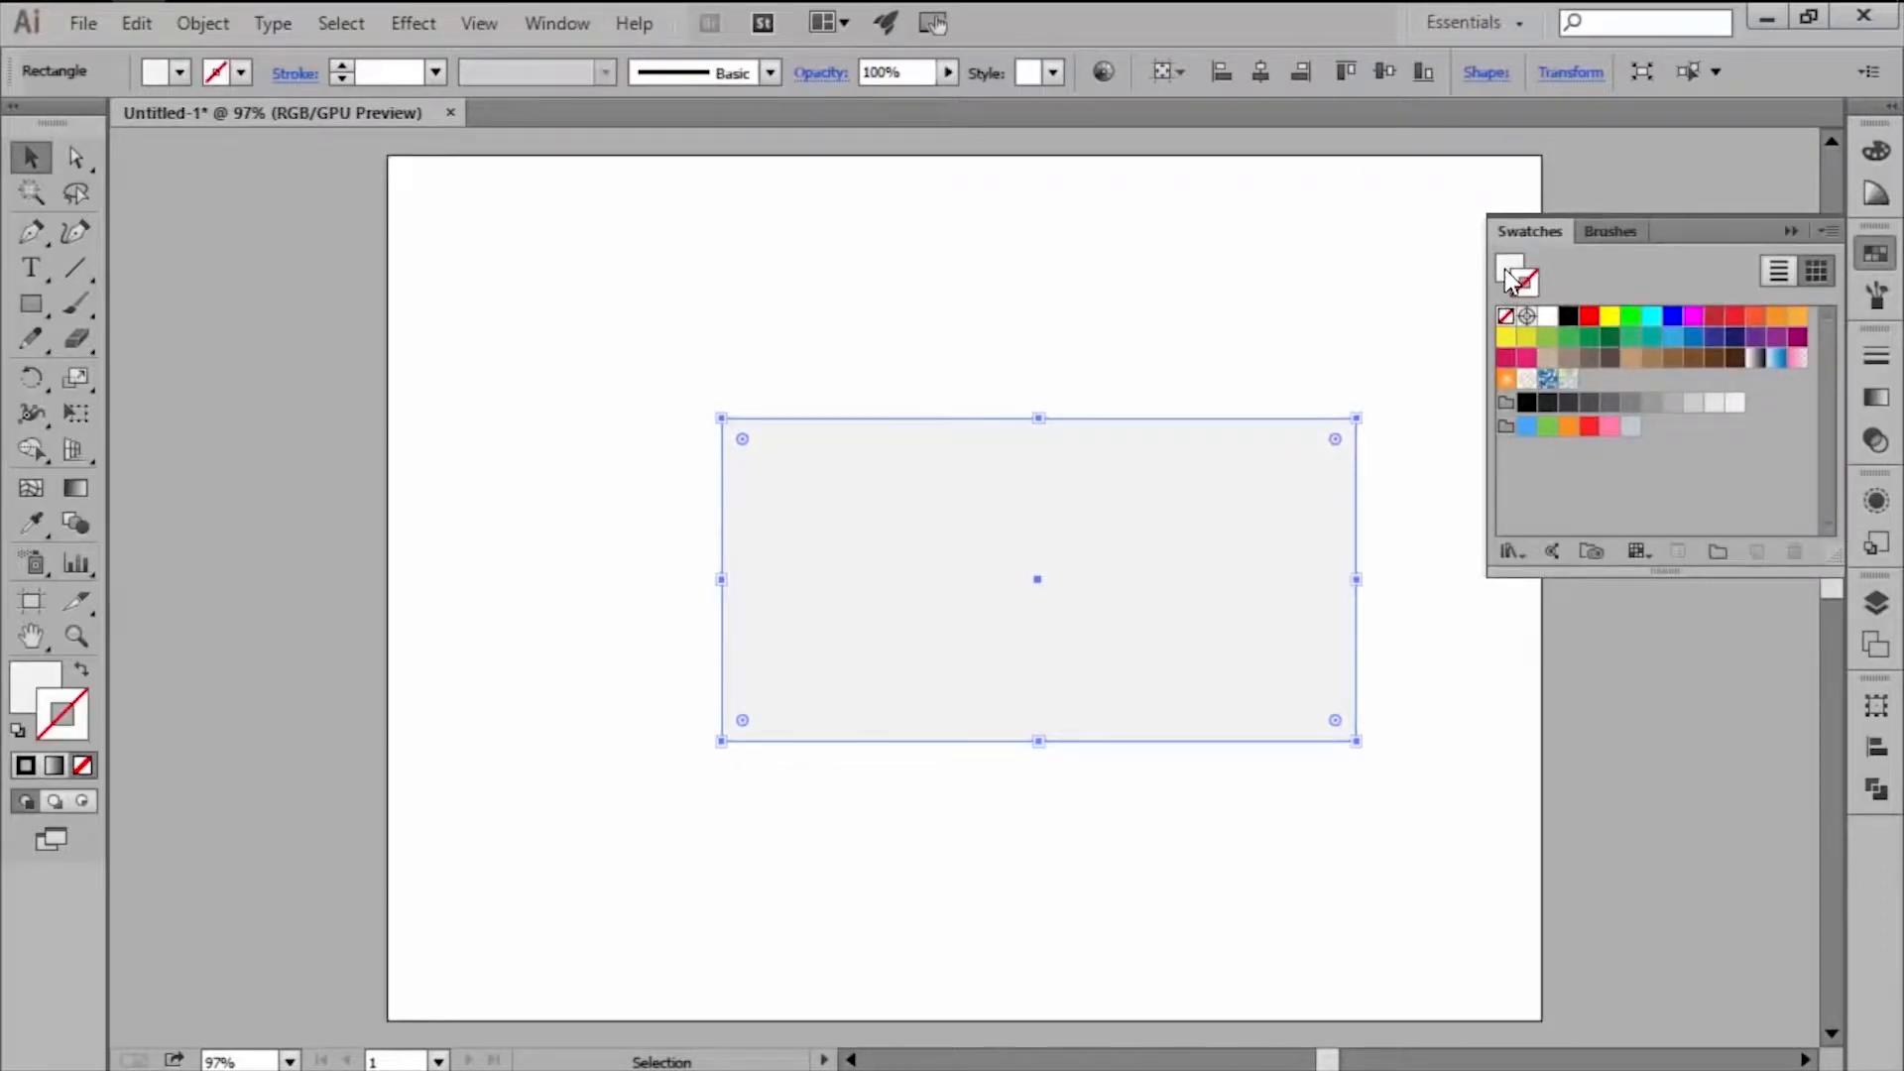
Center the rectangle horizontally and vertically on the artboard, check its transform values and deselect it.
left_click(1875, 746)
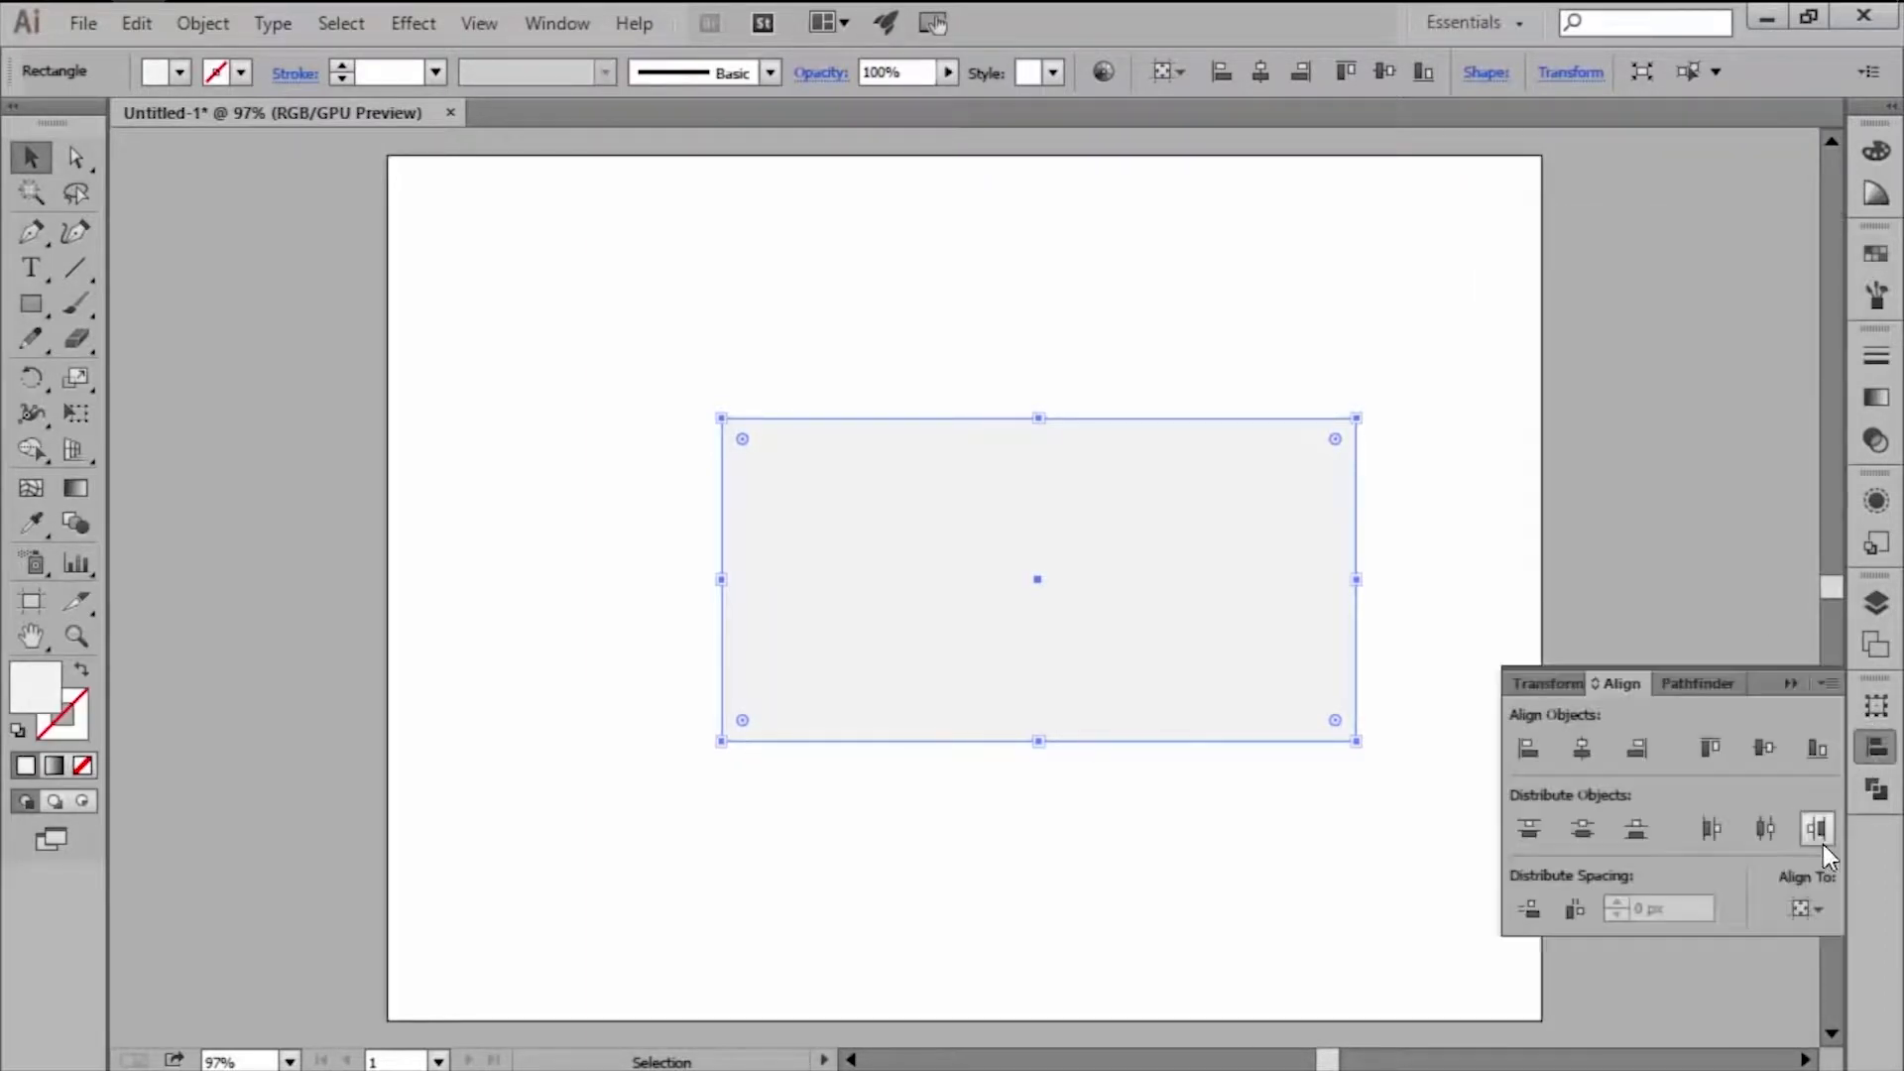
left_click(1802, 906)
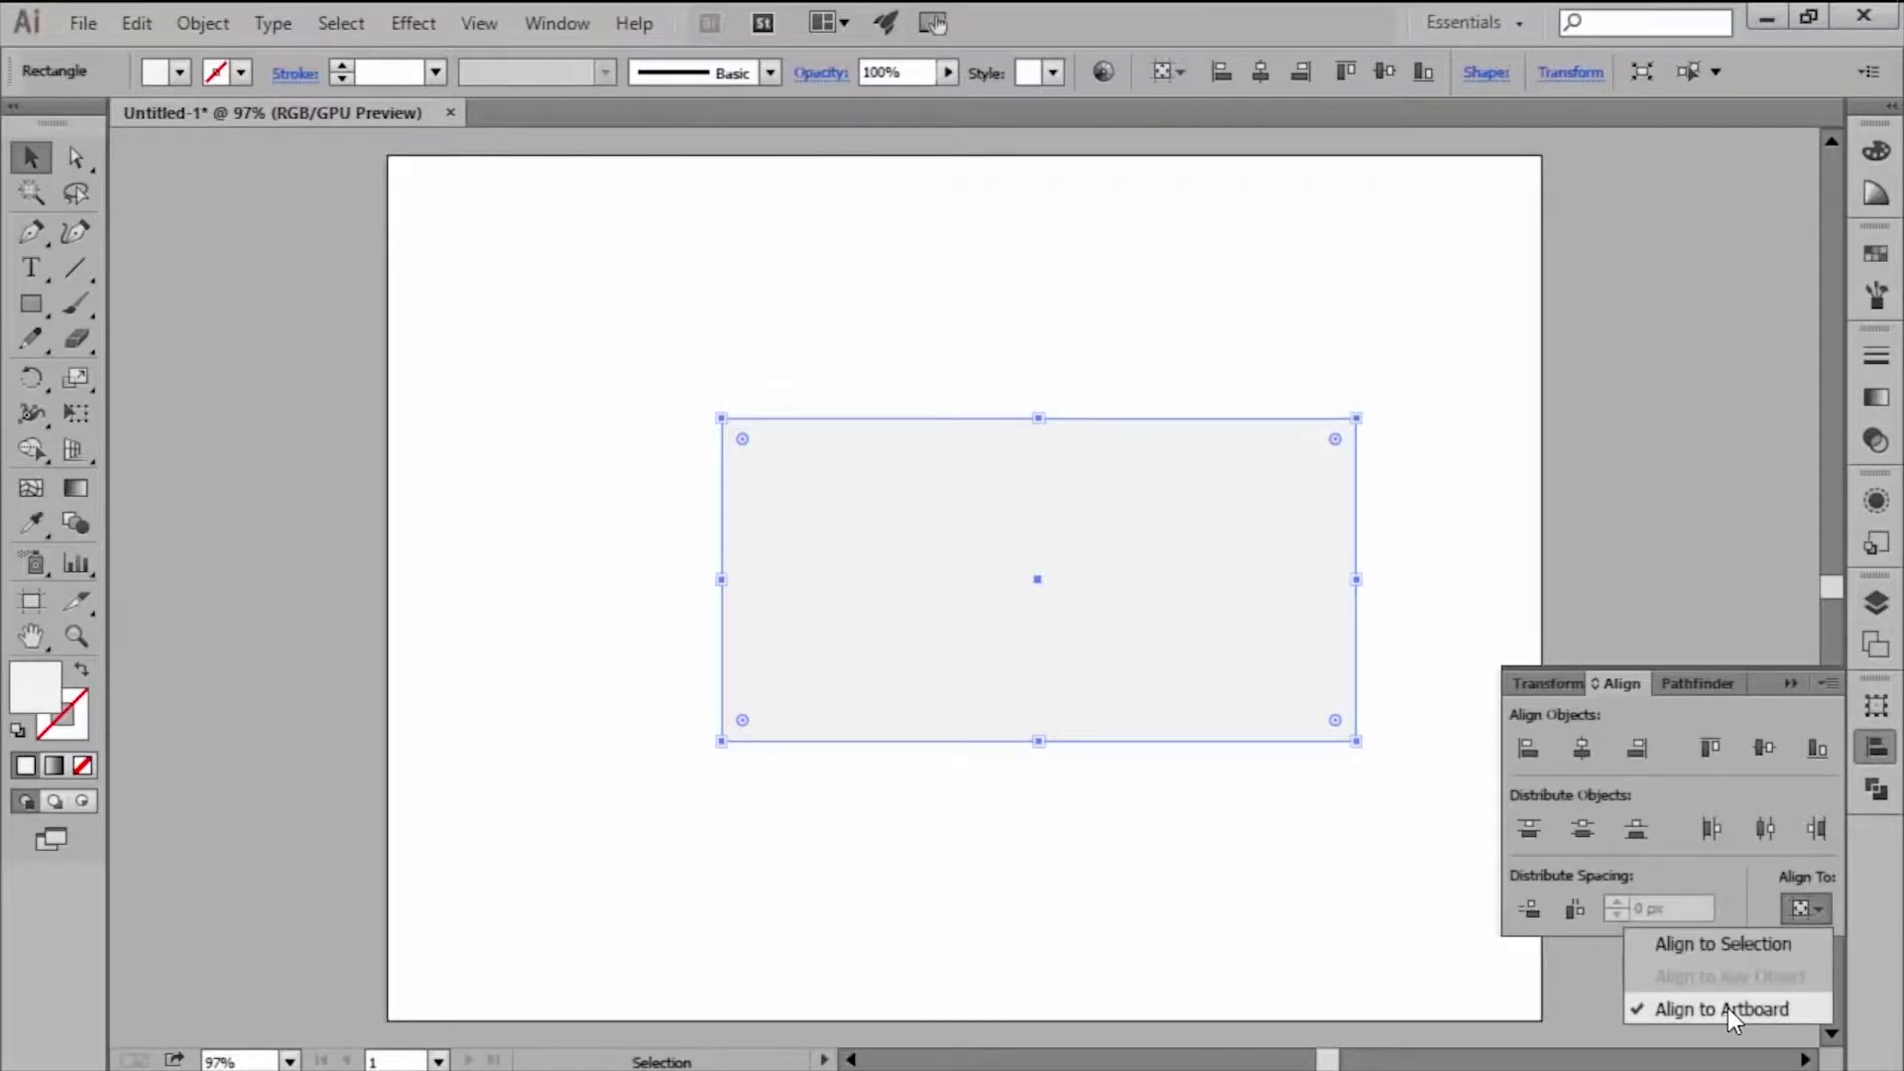
left_click(1728, 1008)
left_click(1578, 752)
left_click(1761, 751)
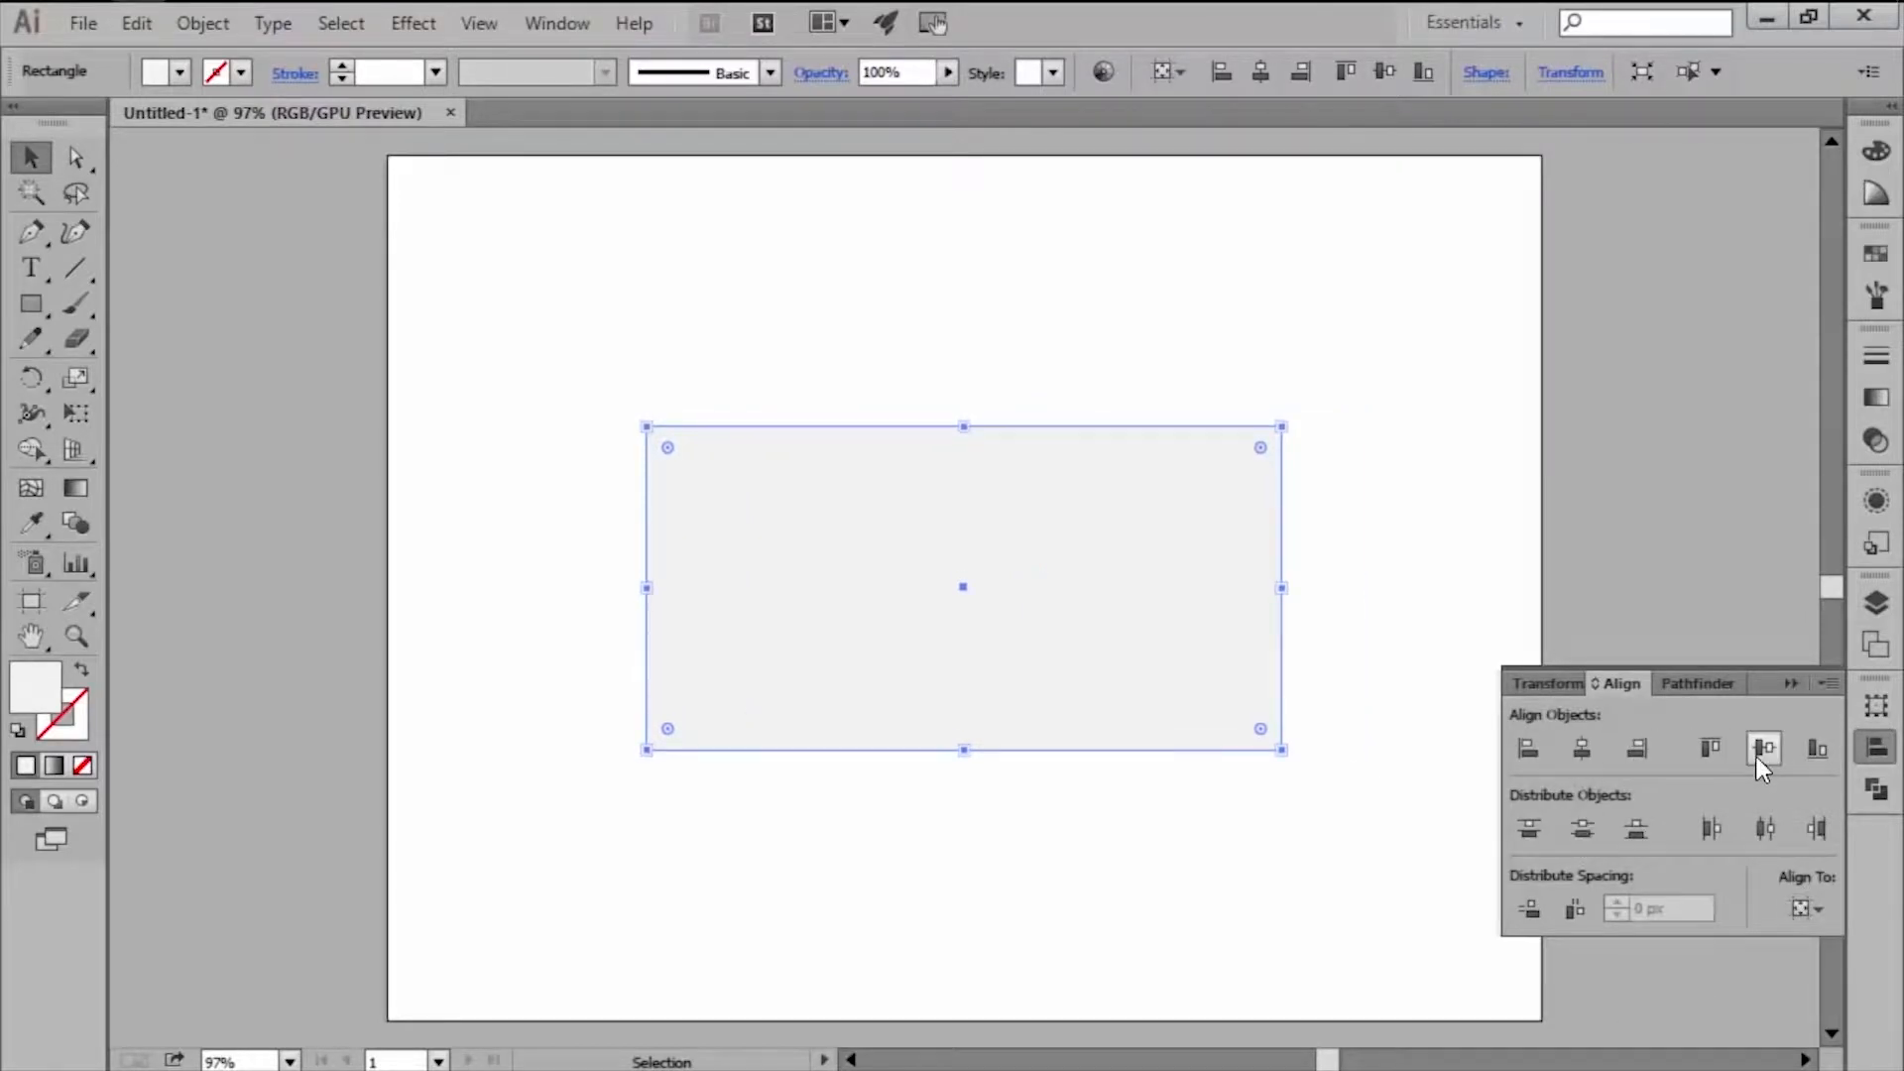
left_click(1552, 686)
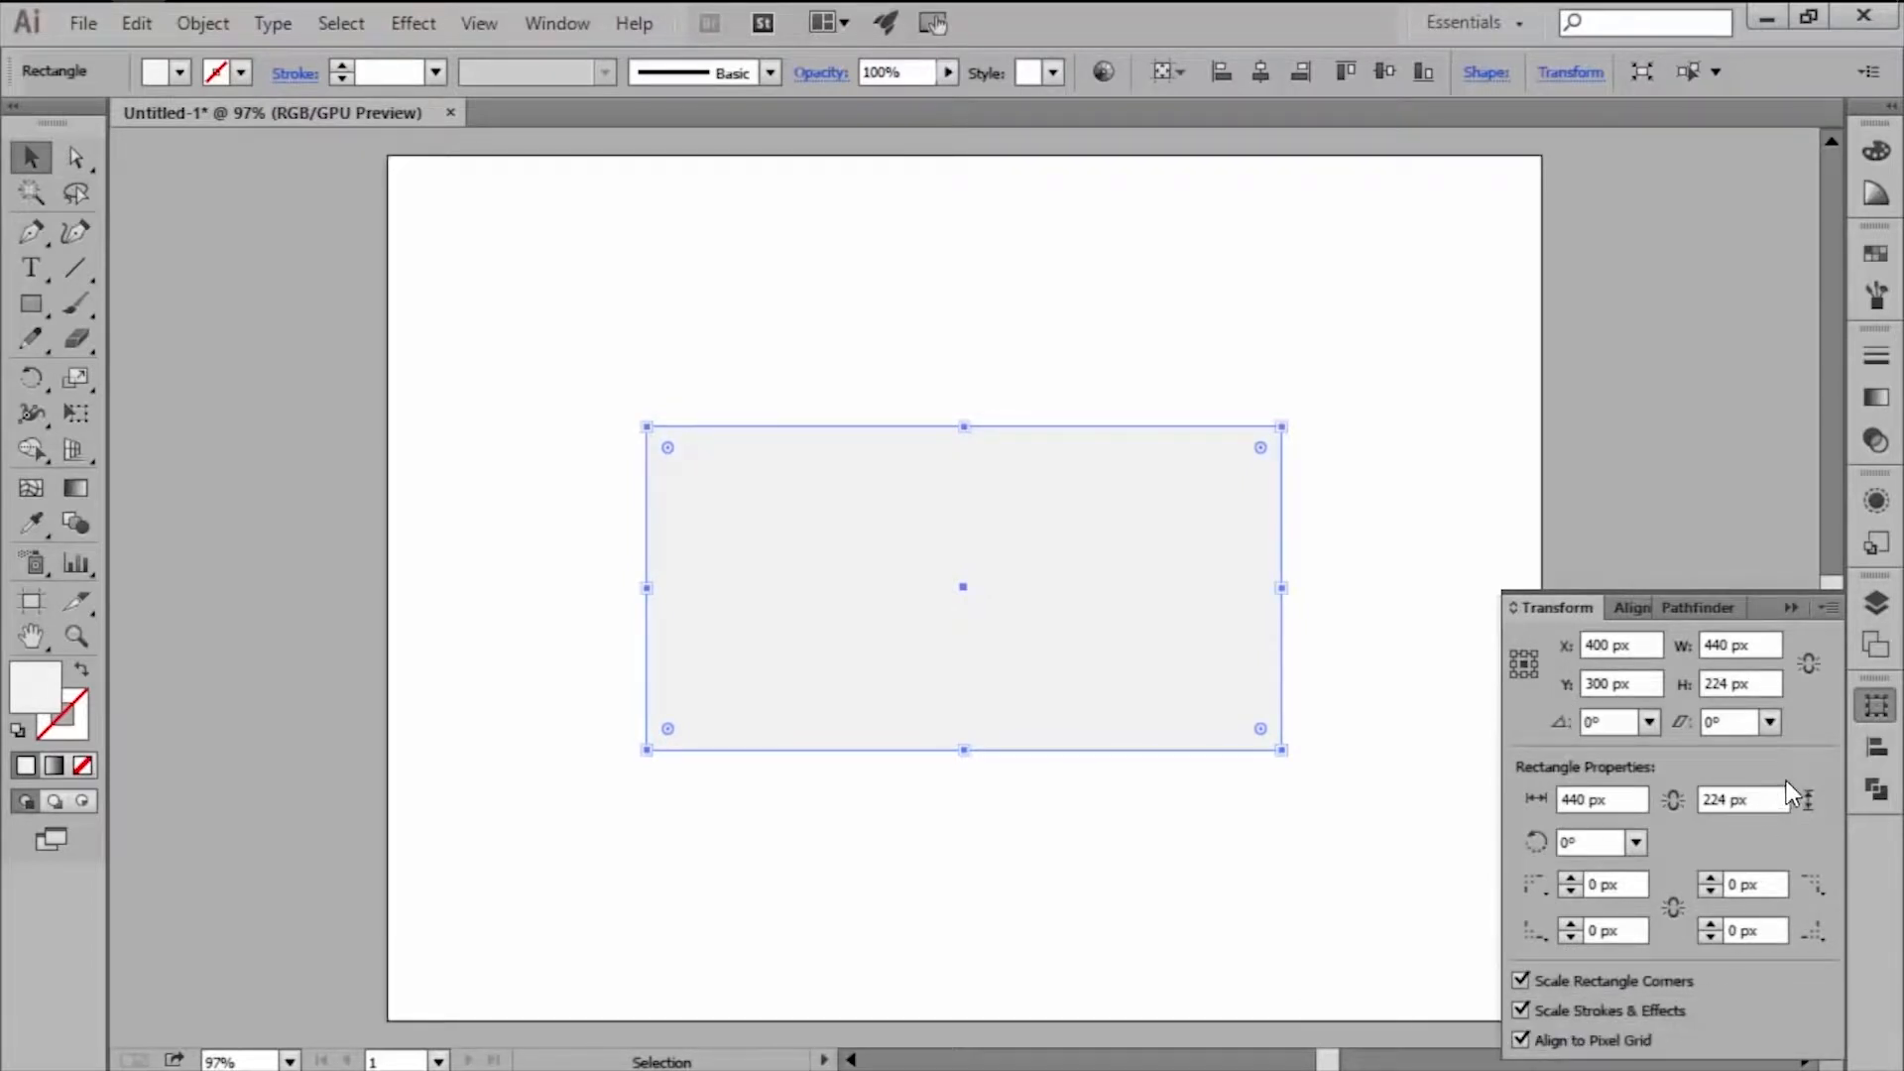
left_click(1854, 706)
left_click(1434, 742)
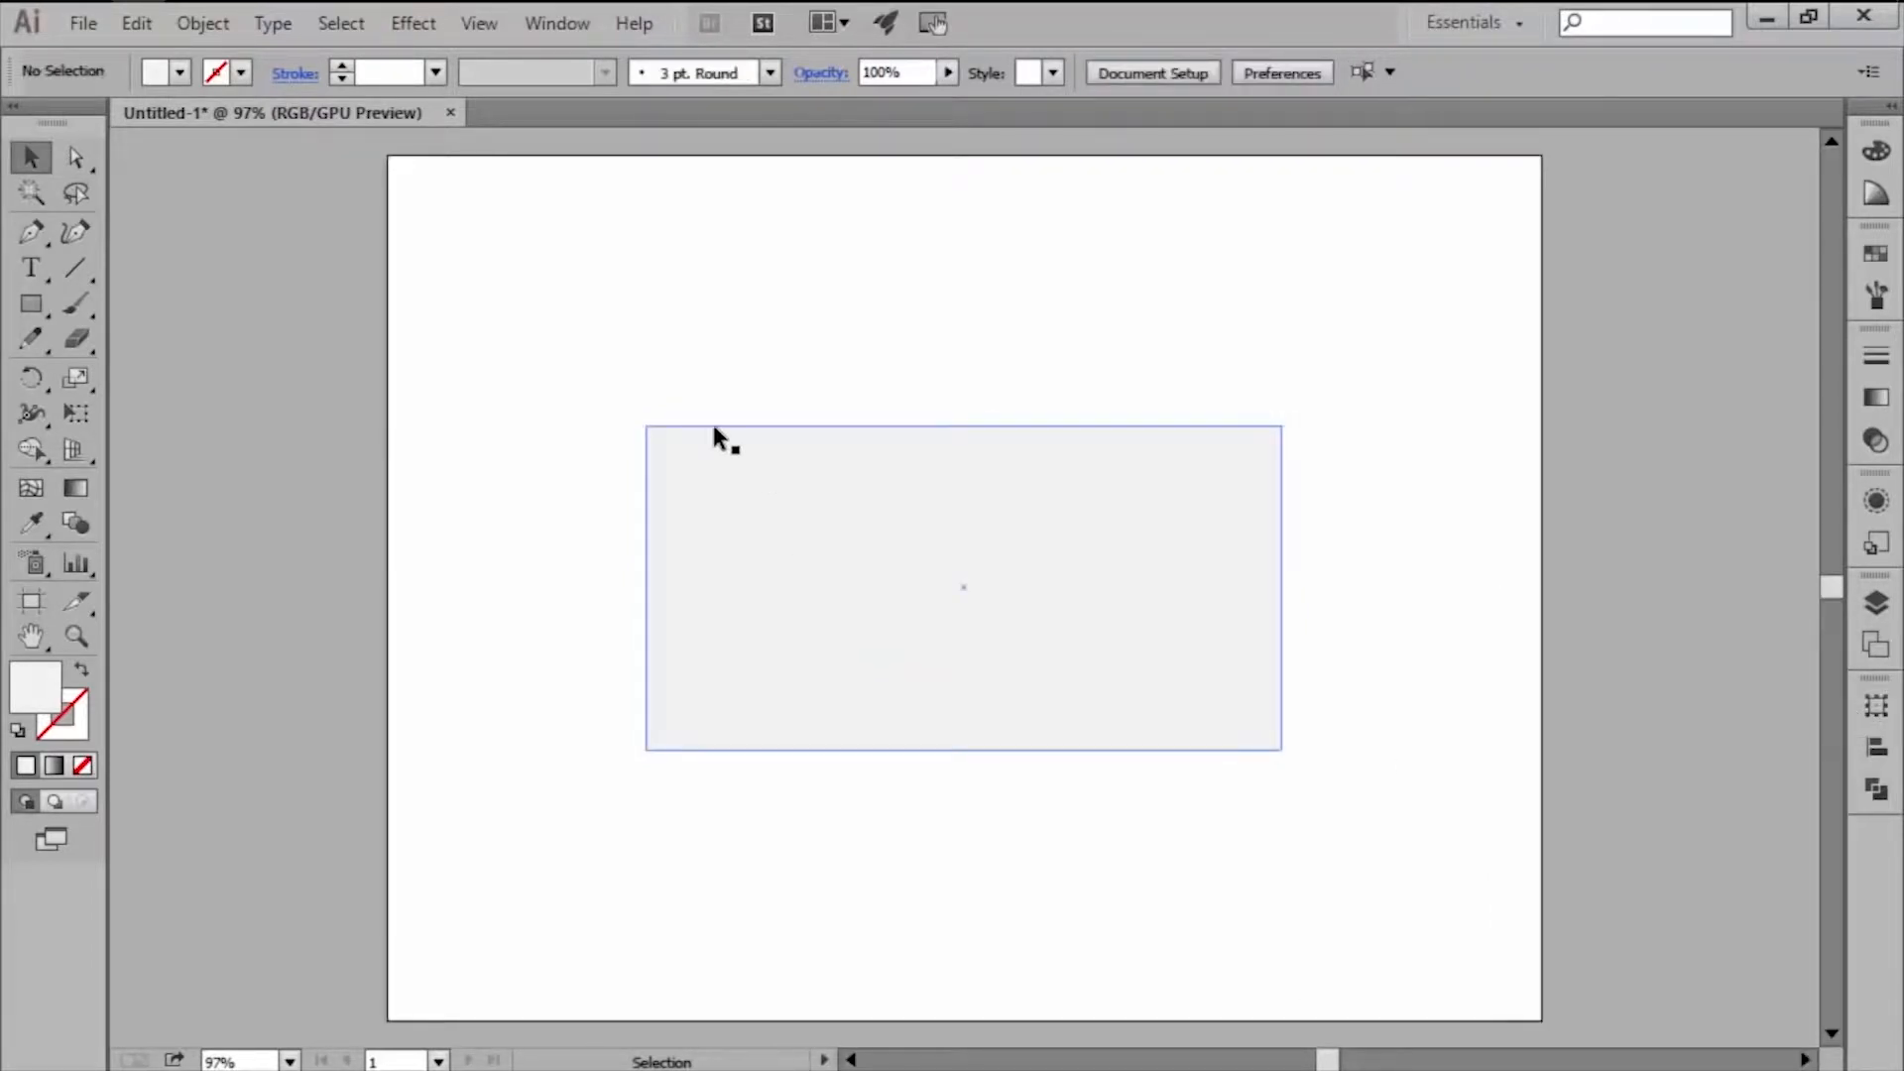
Place a vertical ruler guide along the gray rectangle's left edge, showing the rulers only while placing it.
scroll(601, 611, "up", 3)
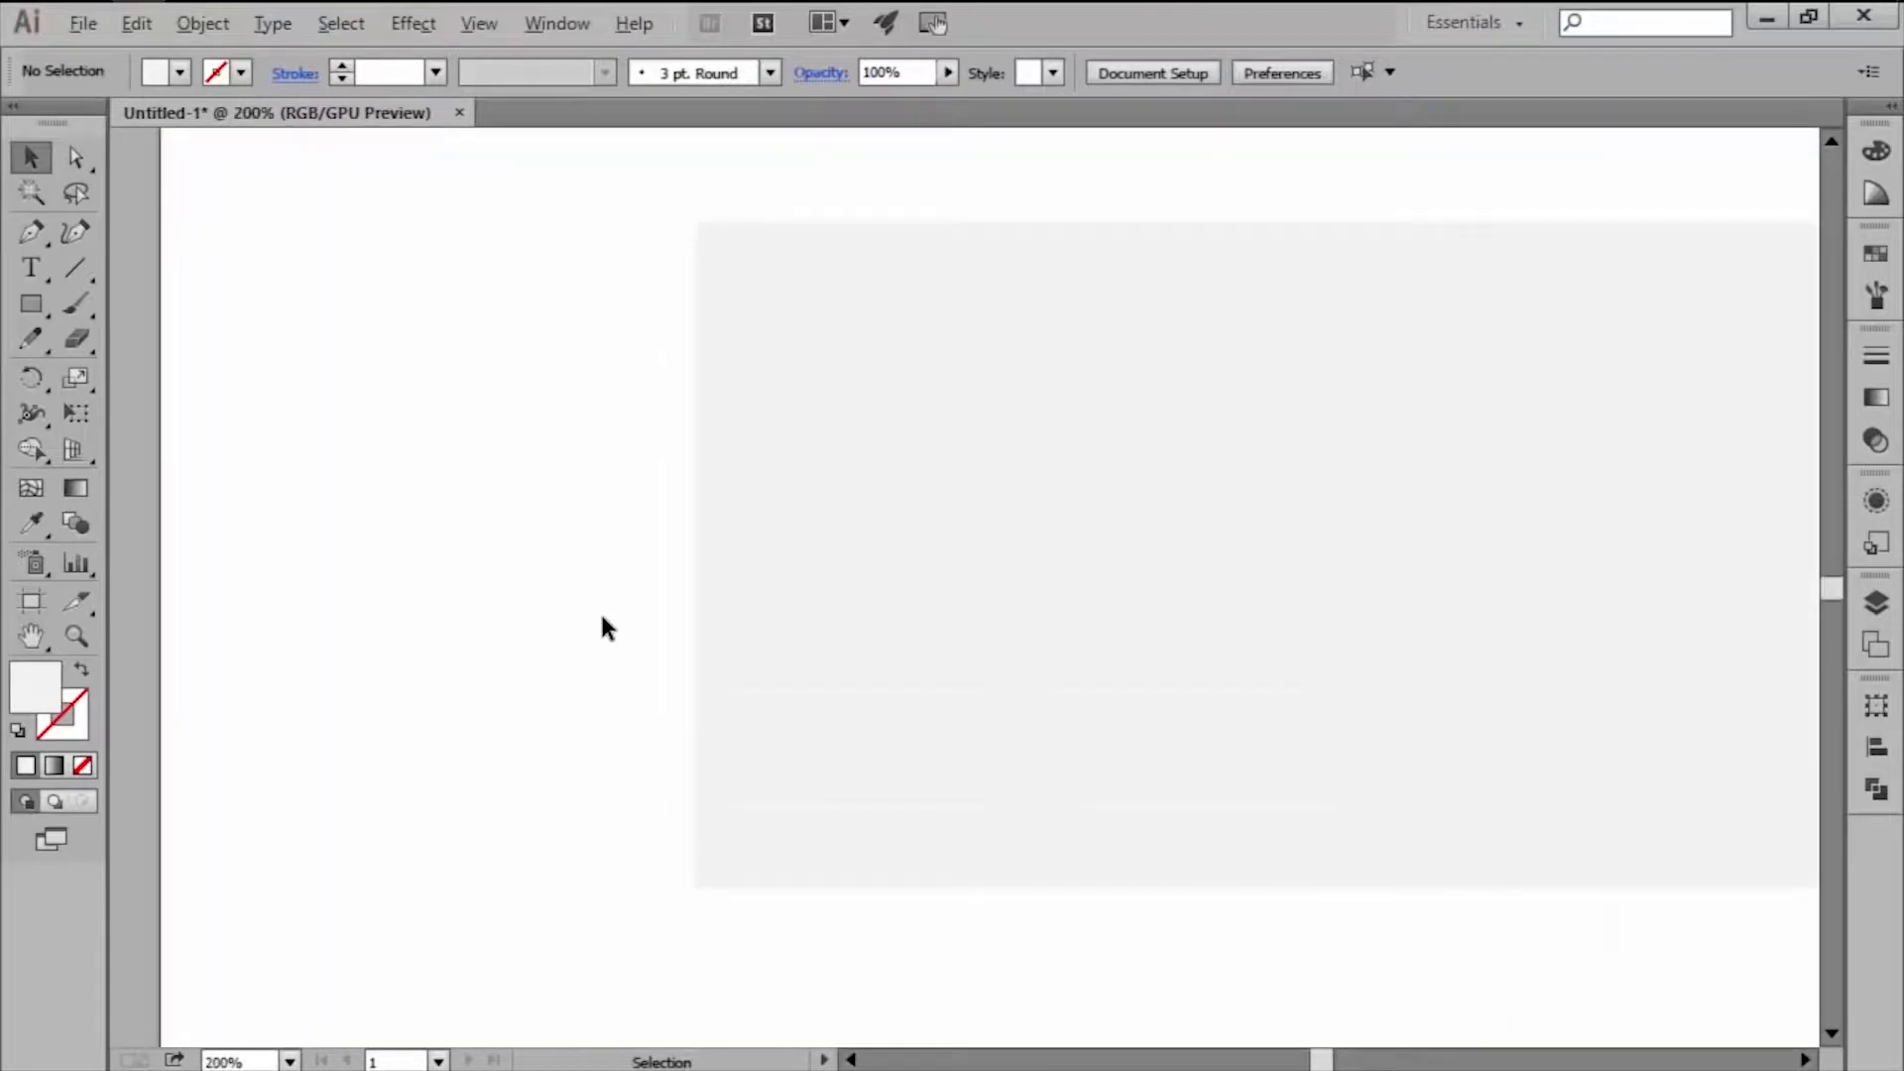
key("ctrl+r")
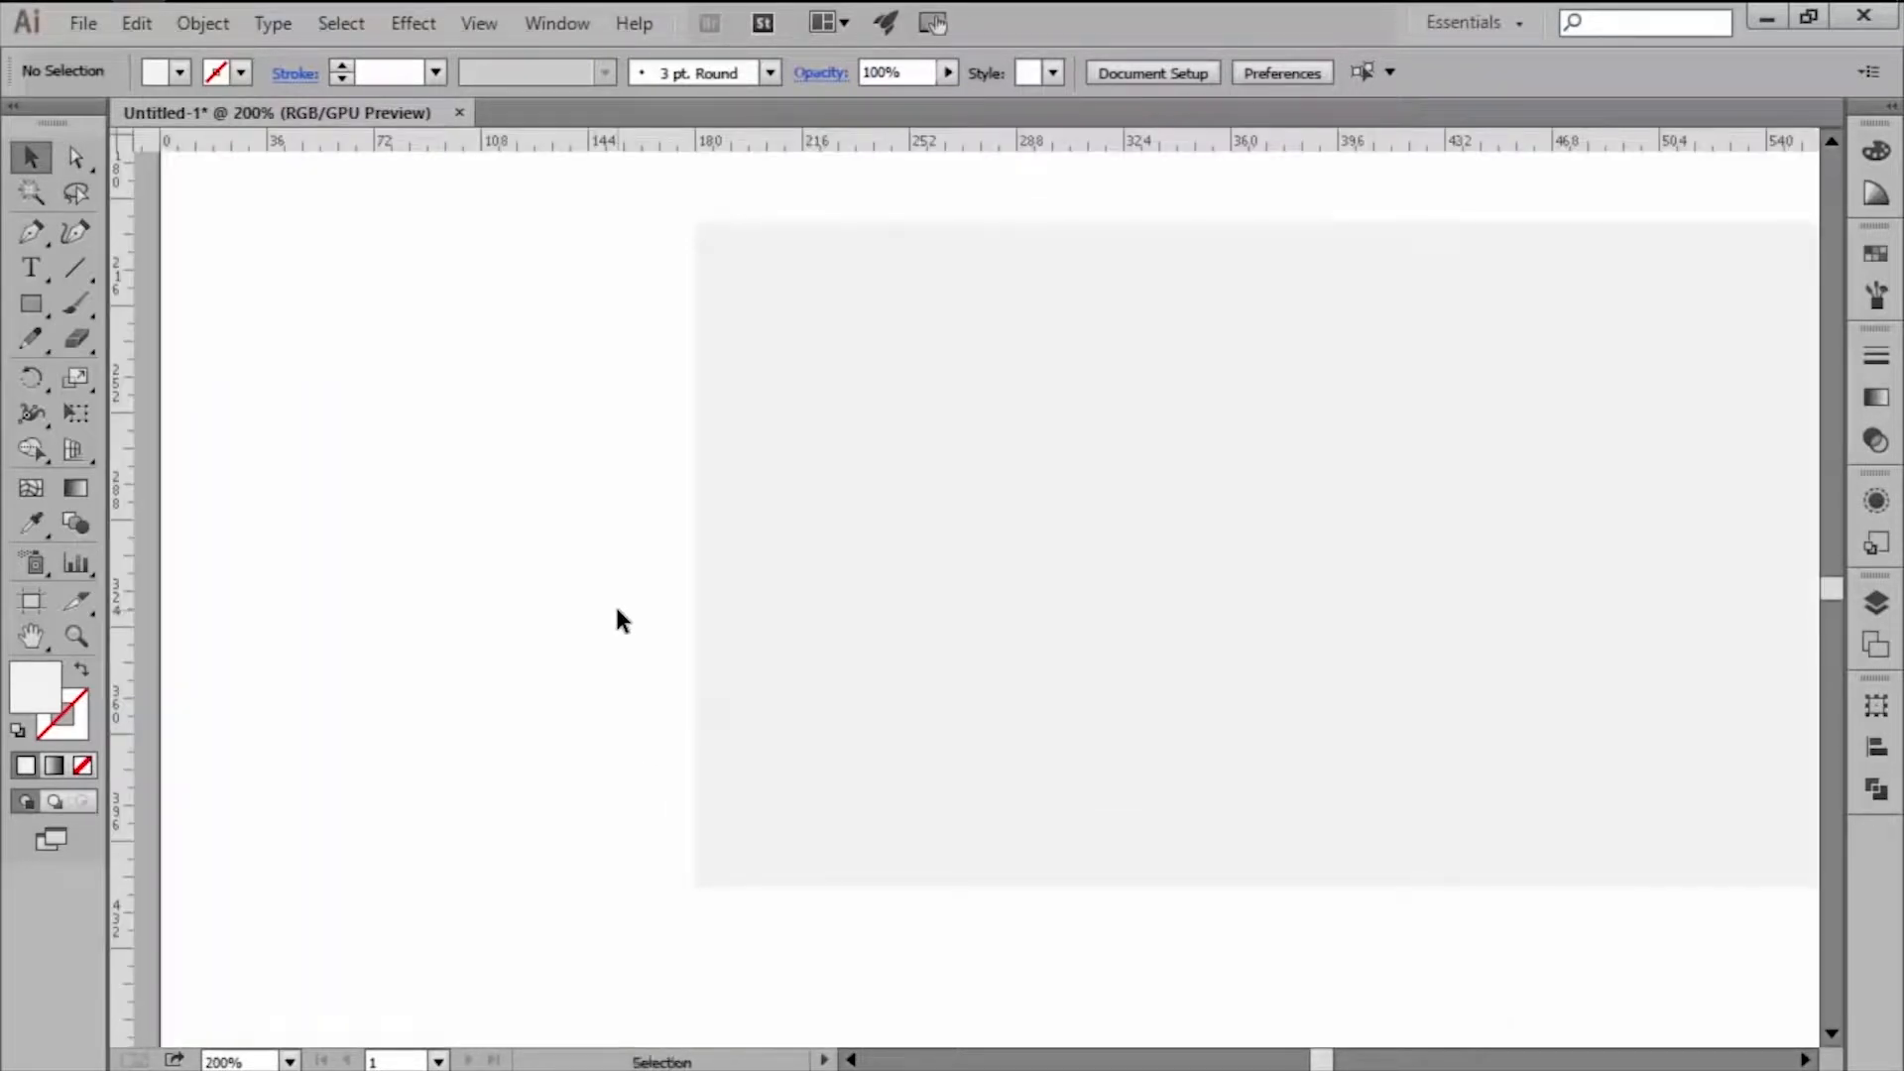
left_click_drag(125, 518, 695, 504)
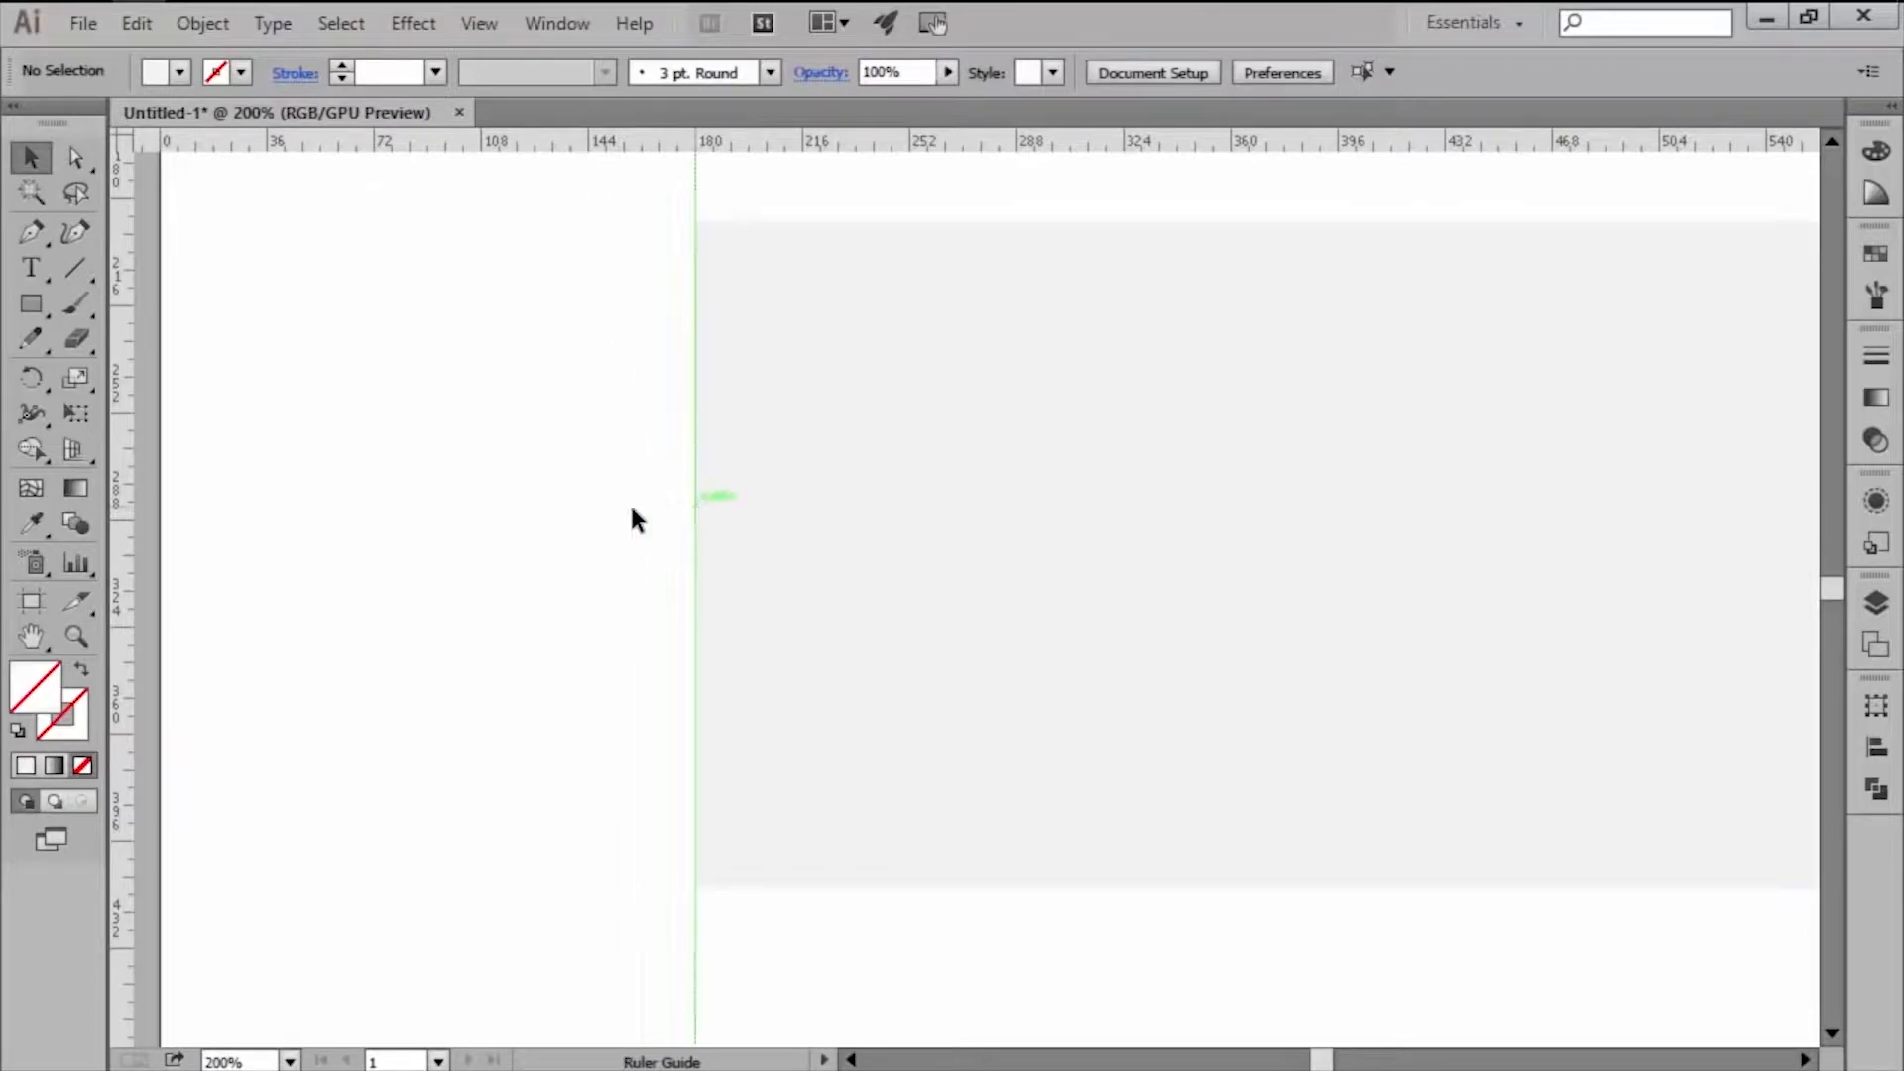
left_click(565, 511)
key("ctrl+r")
scroll(565, 511, "down", 1)
scroll(565, 511, "down", 1)
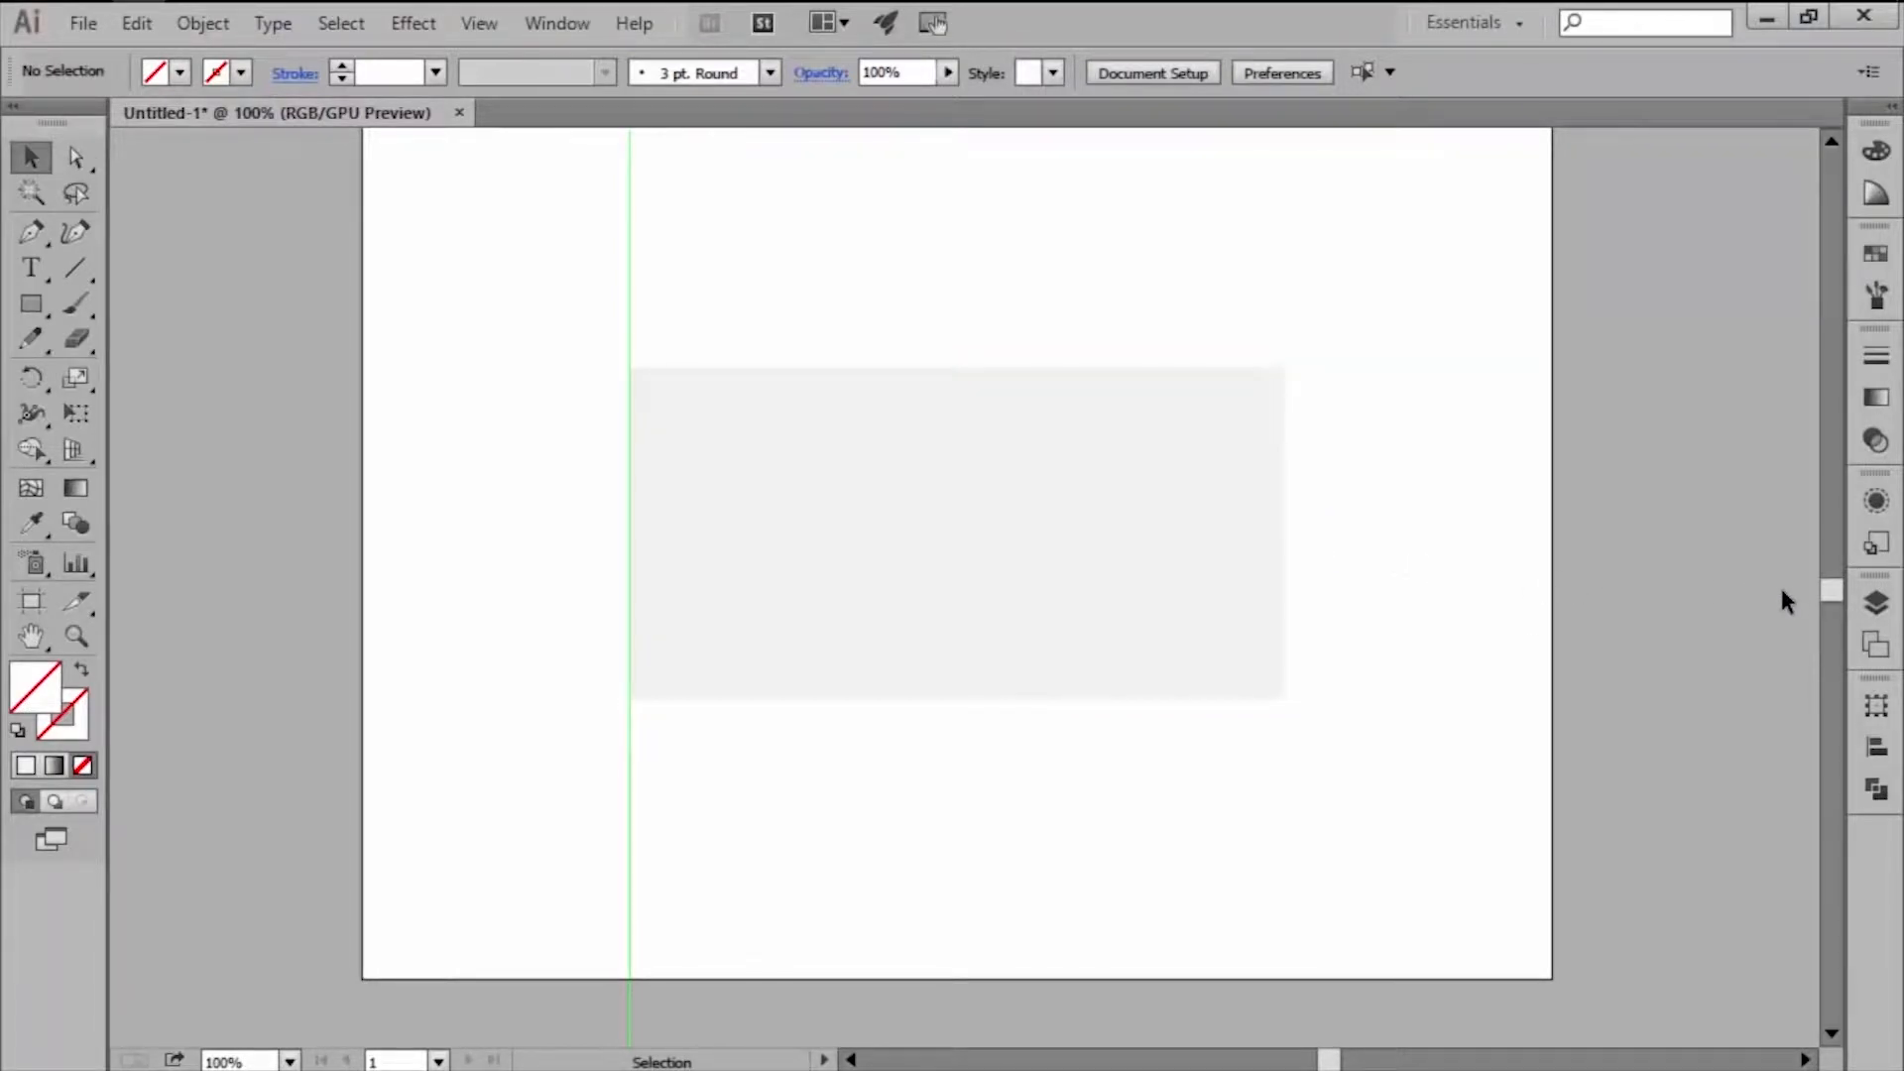
Lock the reference box layer, unlock the illustration layer and make it the active layer.
left_click(1876, 602)
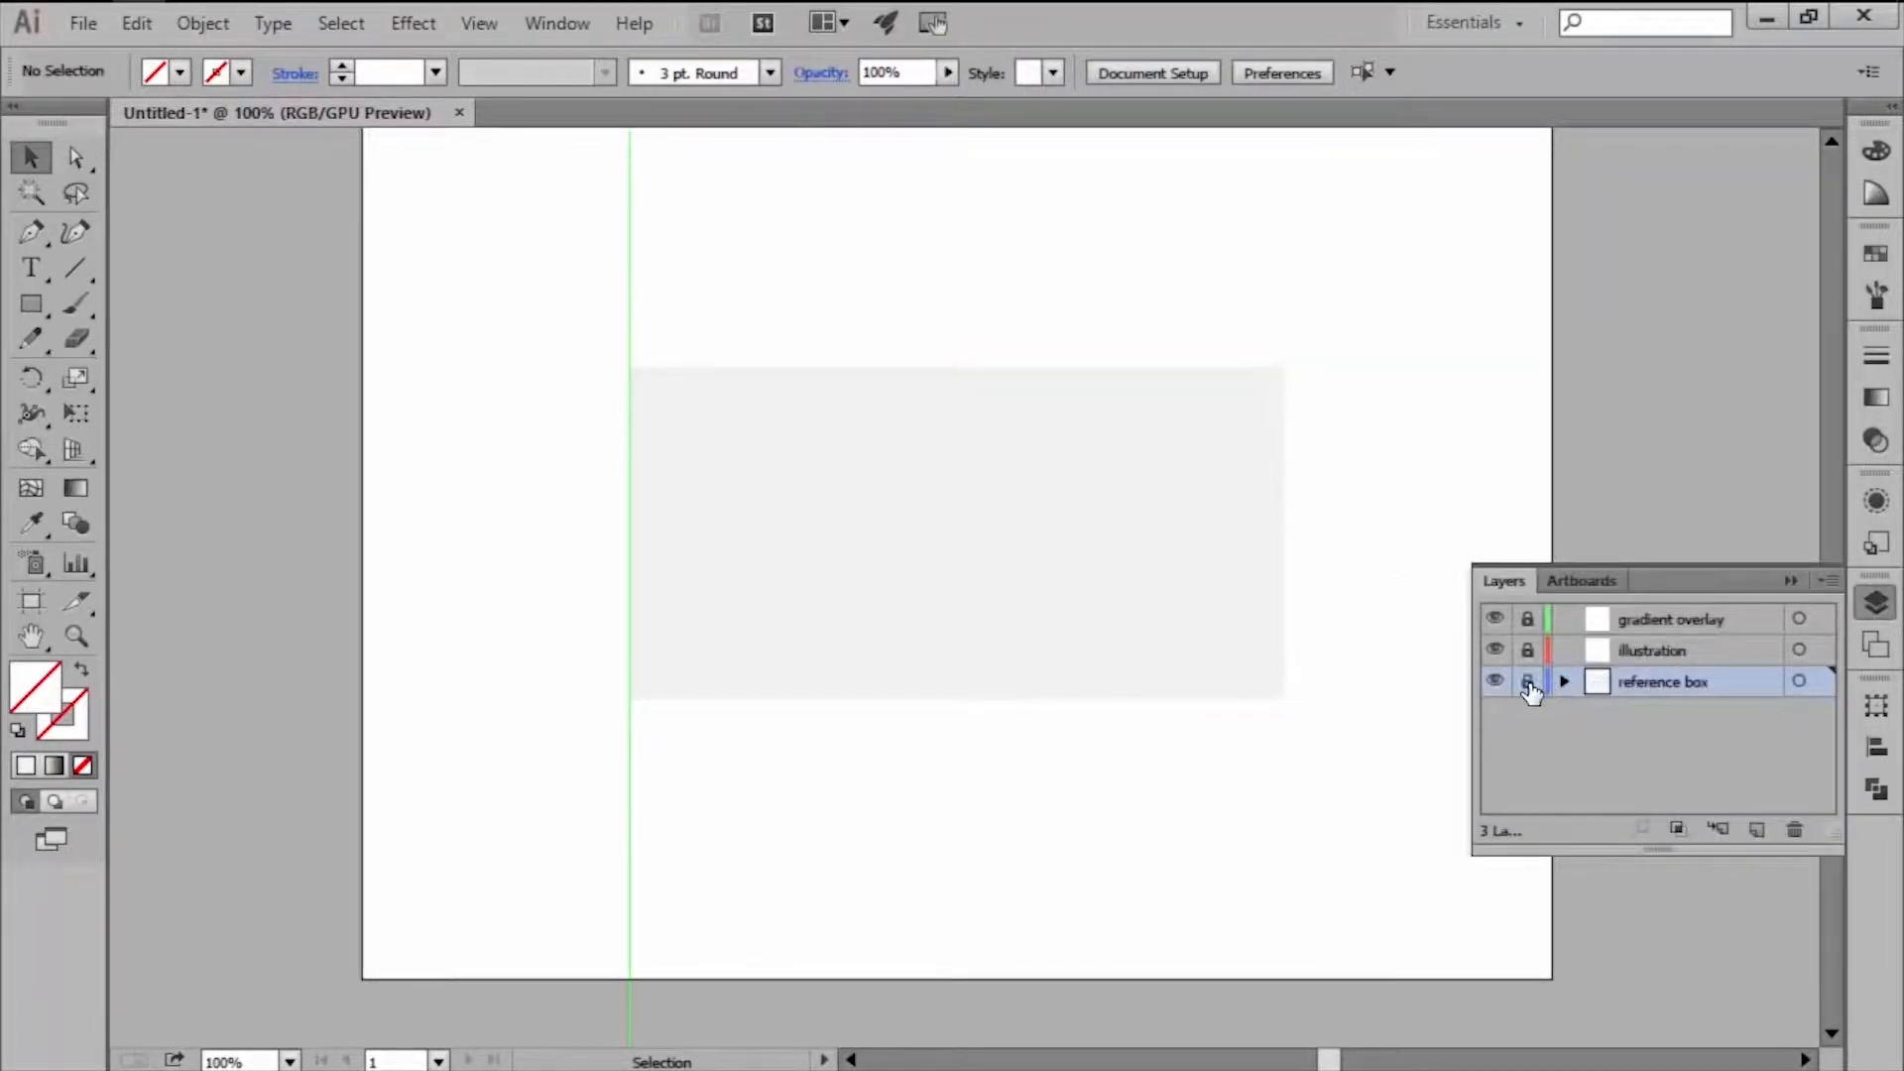
left_click(1527, 651)
left_click(1631, 653)
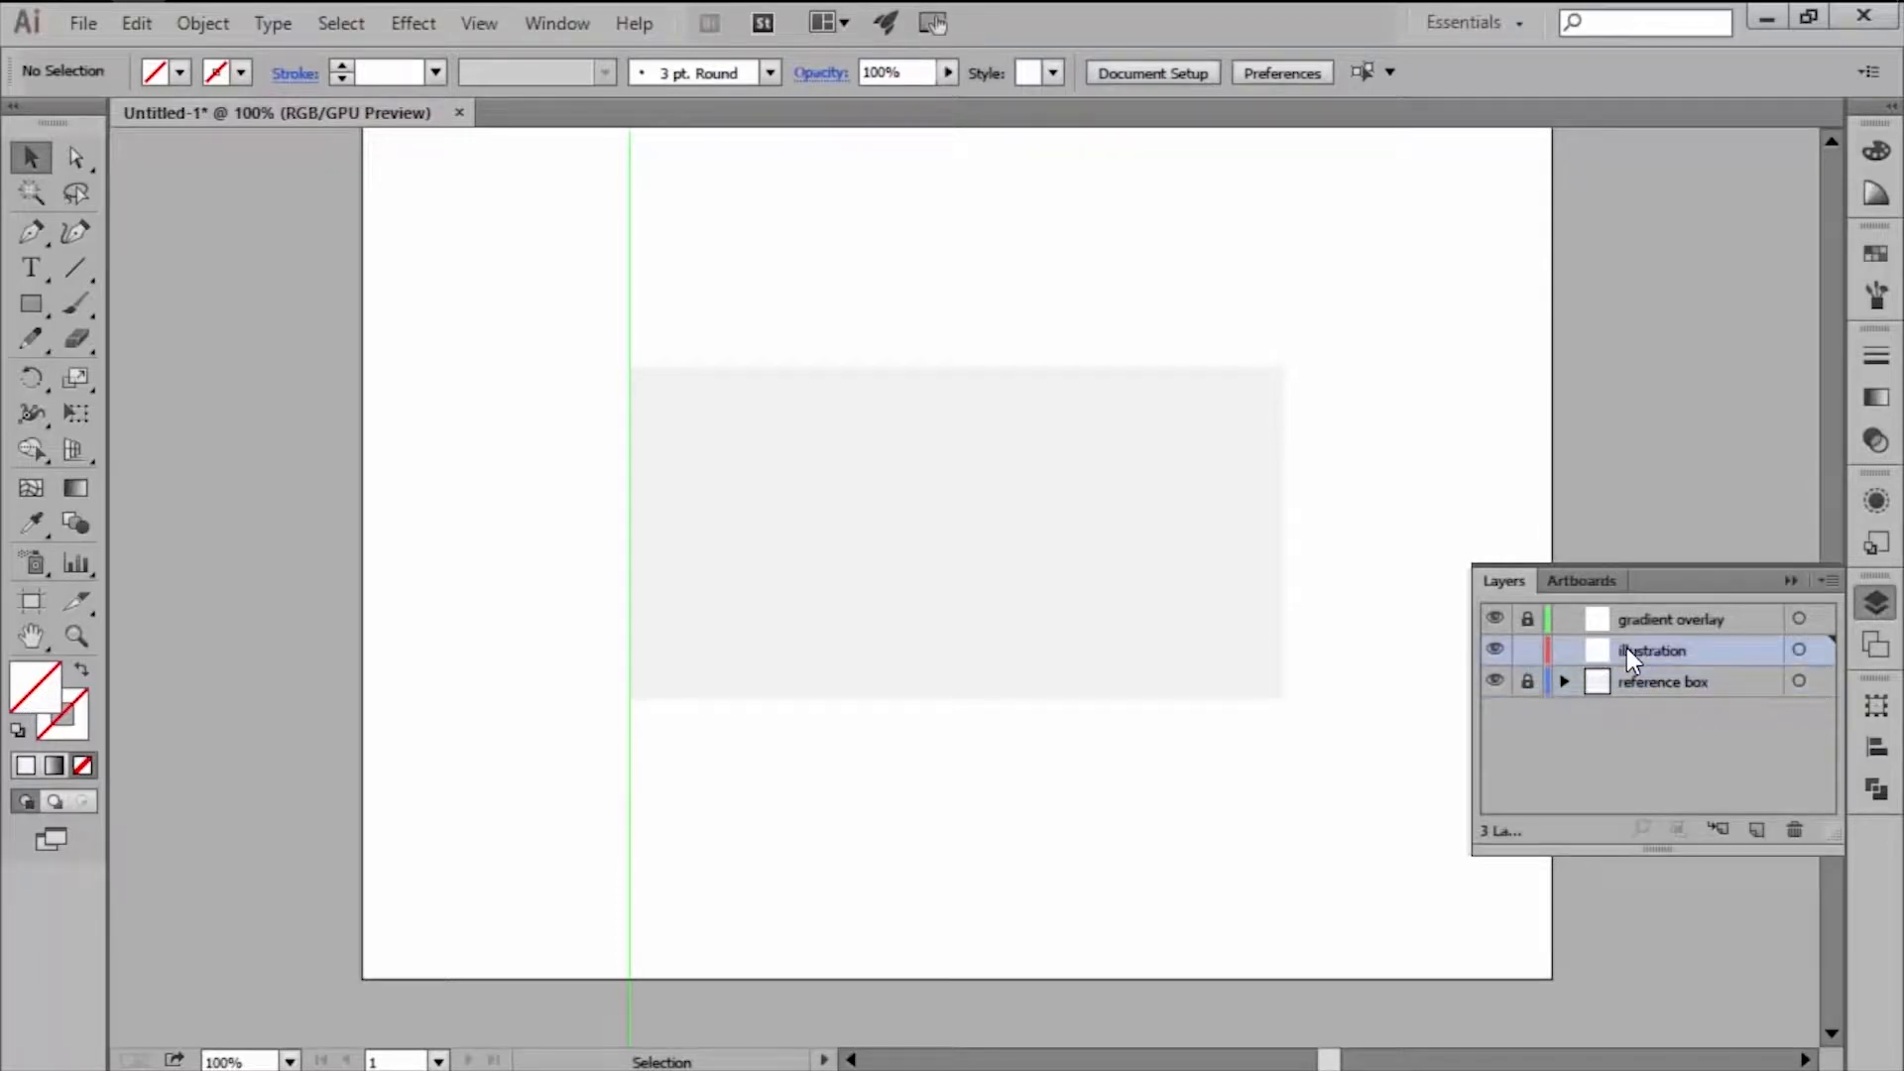
left_click(1873, 606)
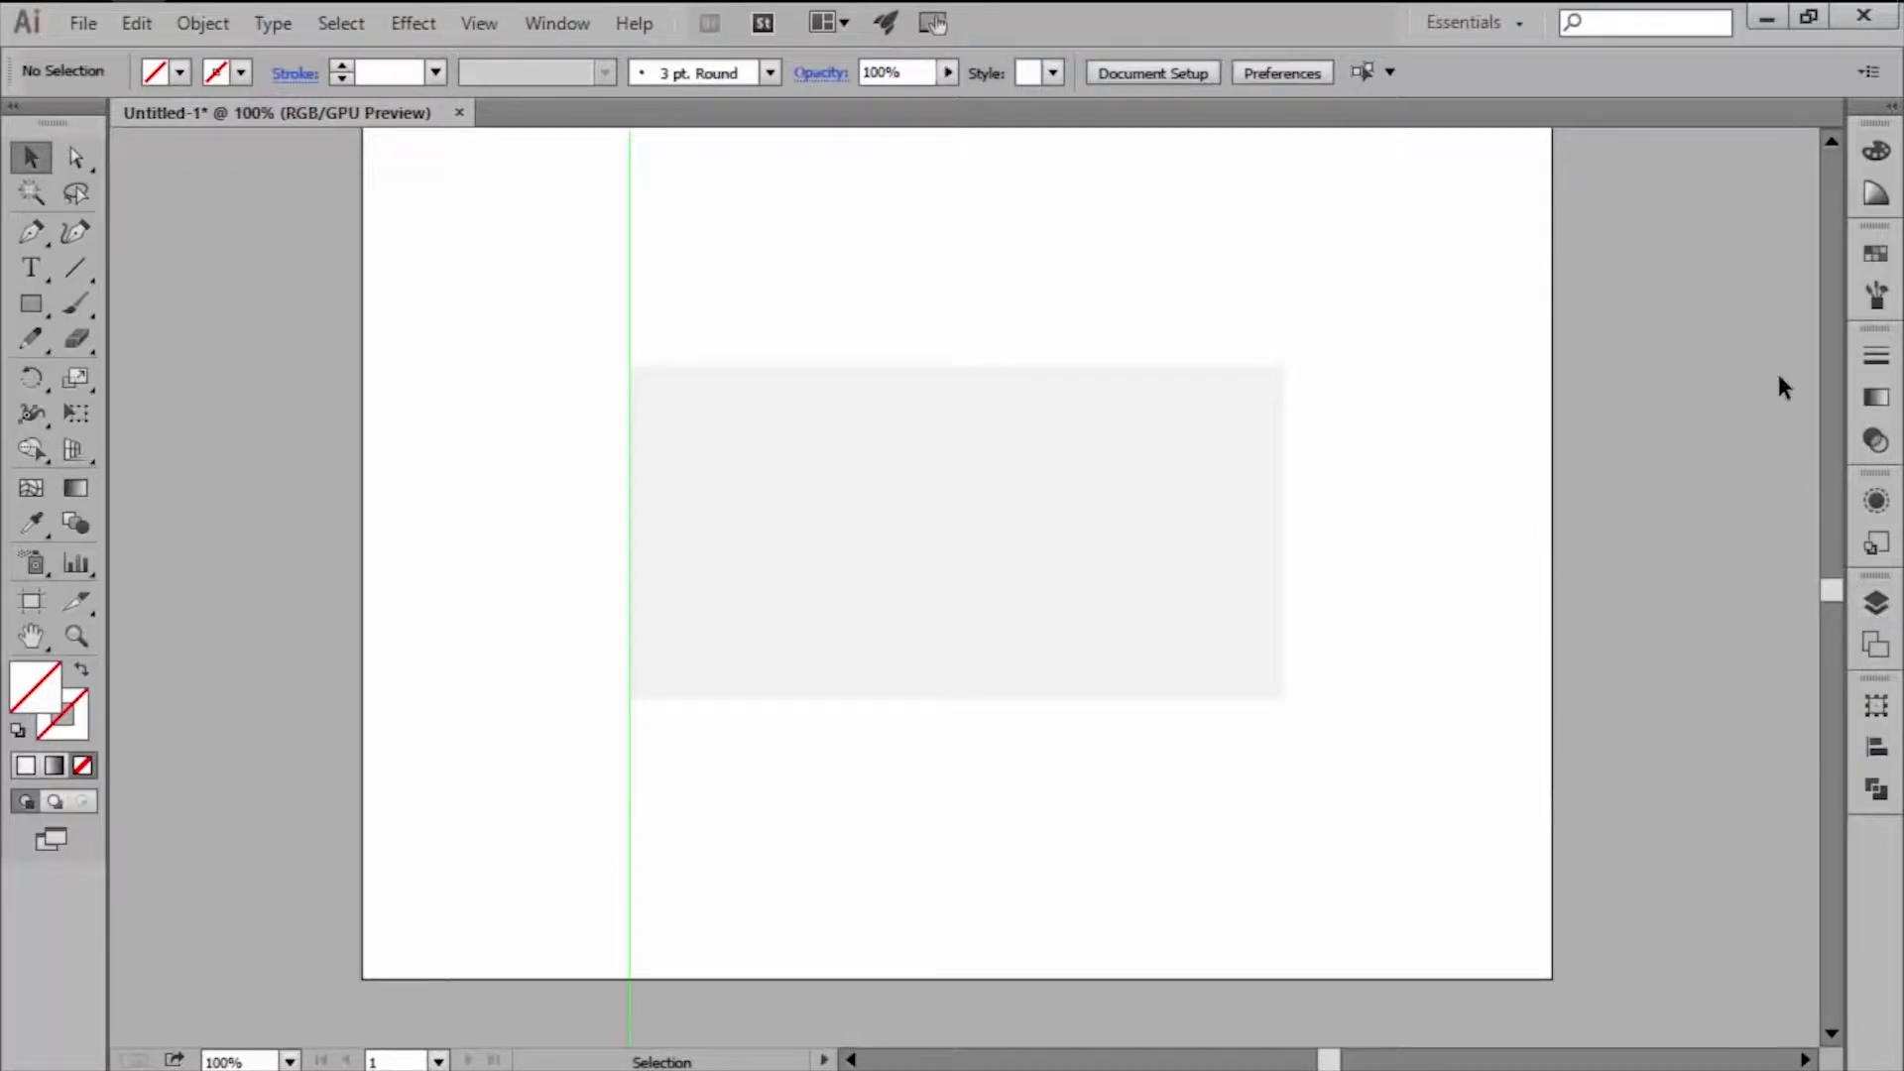
Delete all default swatches from red onward, including the color groups, keeping None, Registration, white and black.
left_click(1872, 255)
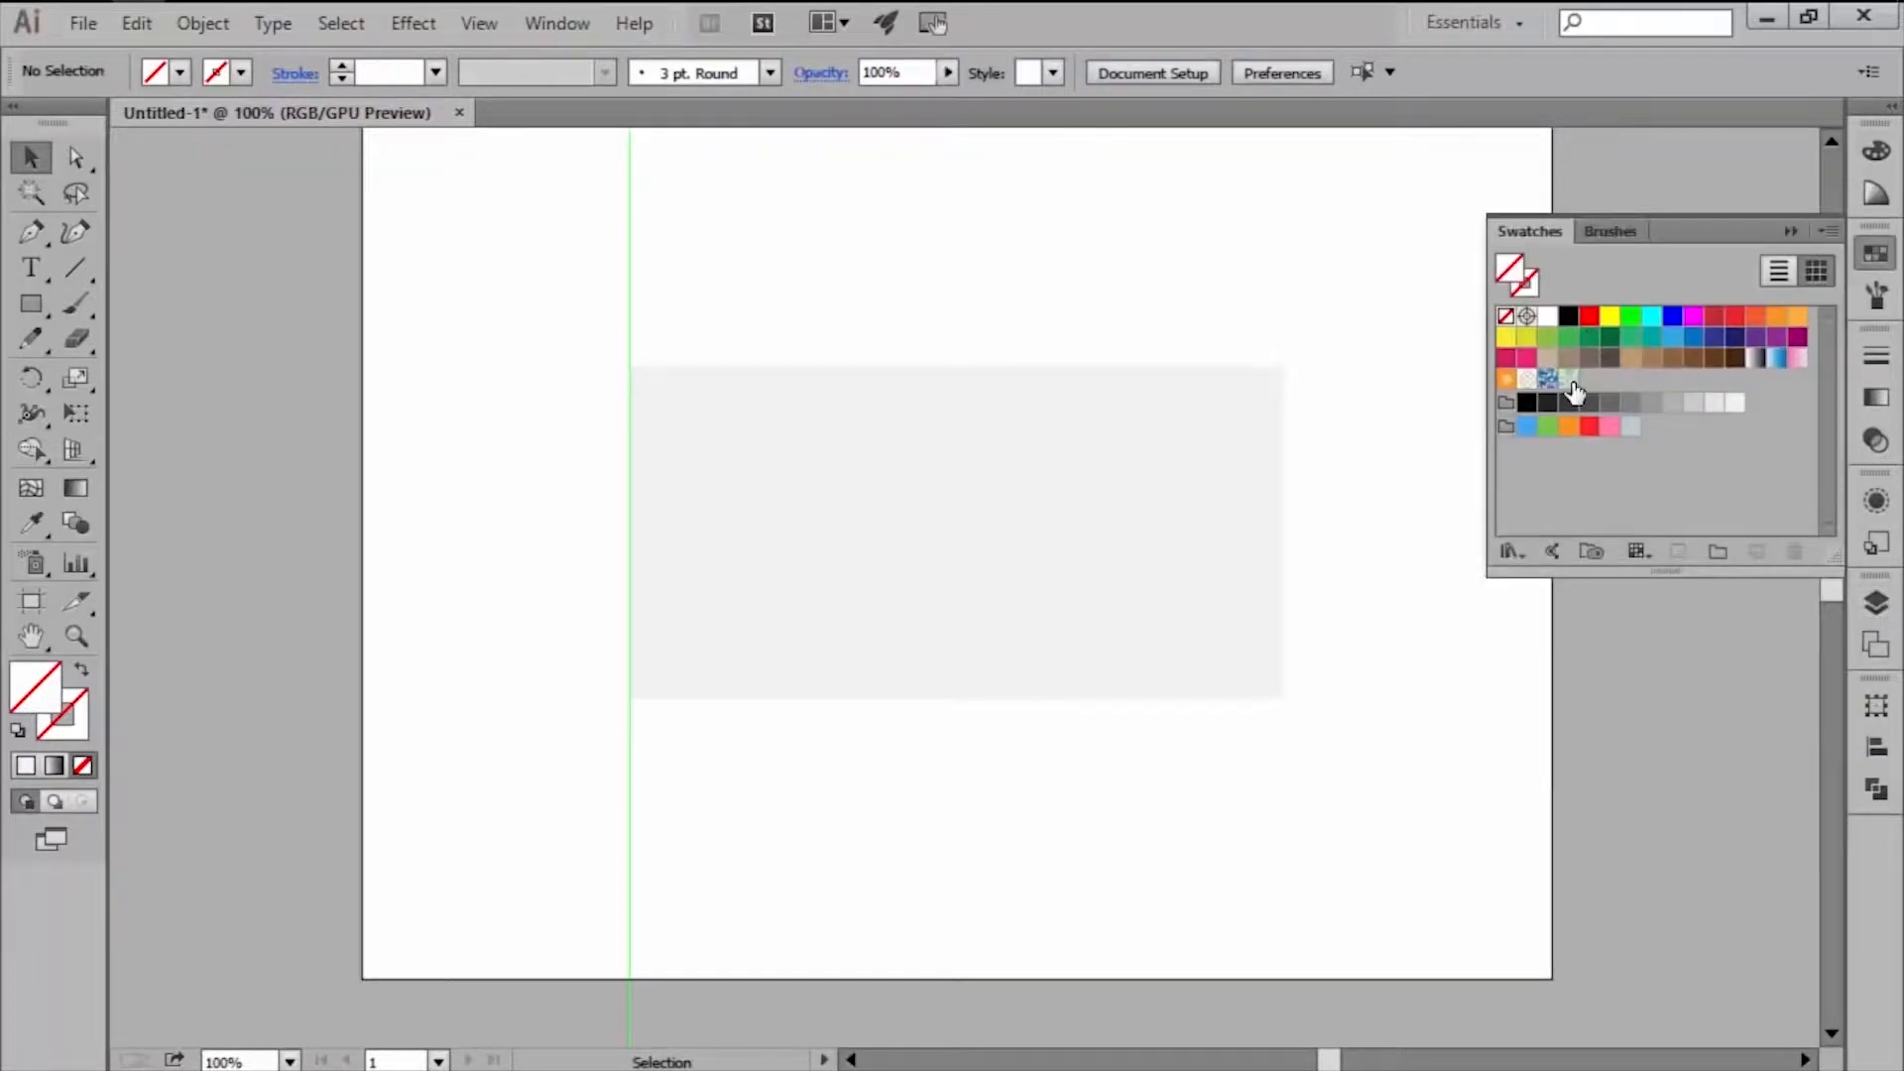
left_click(1590, 315)
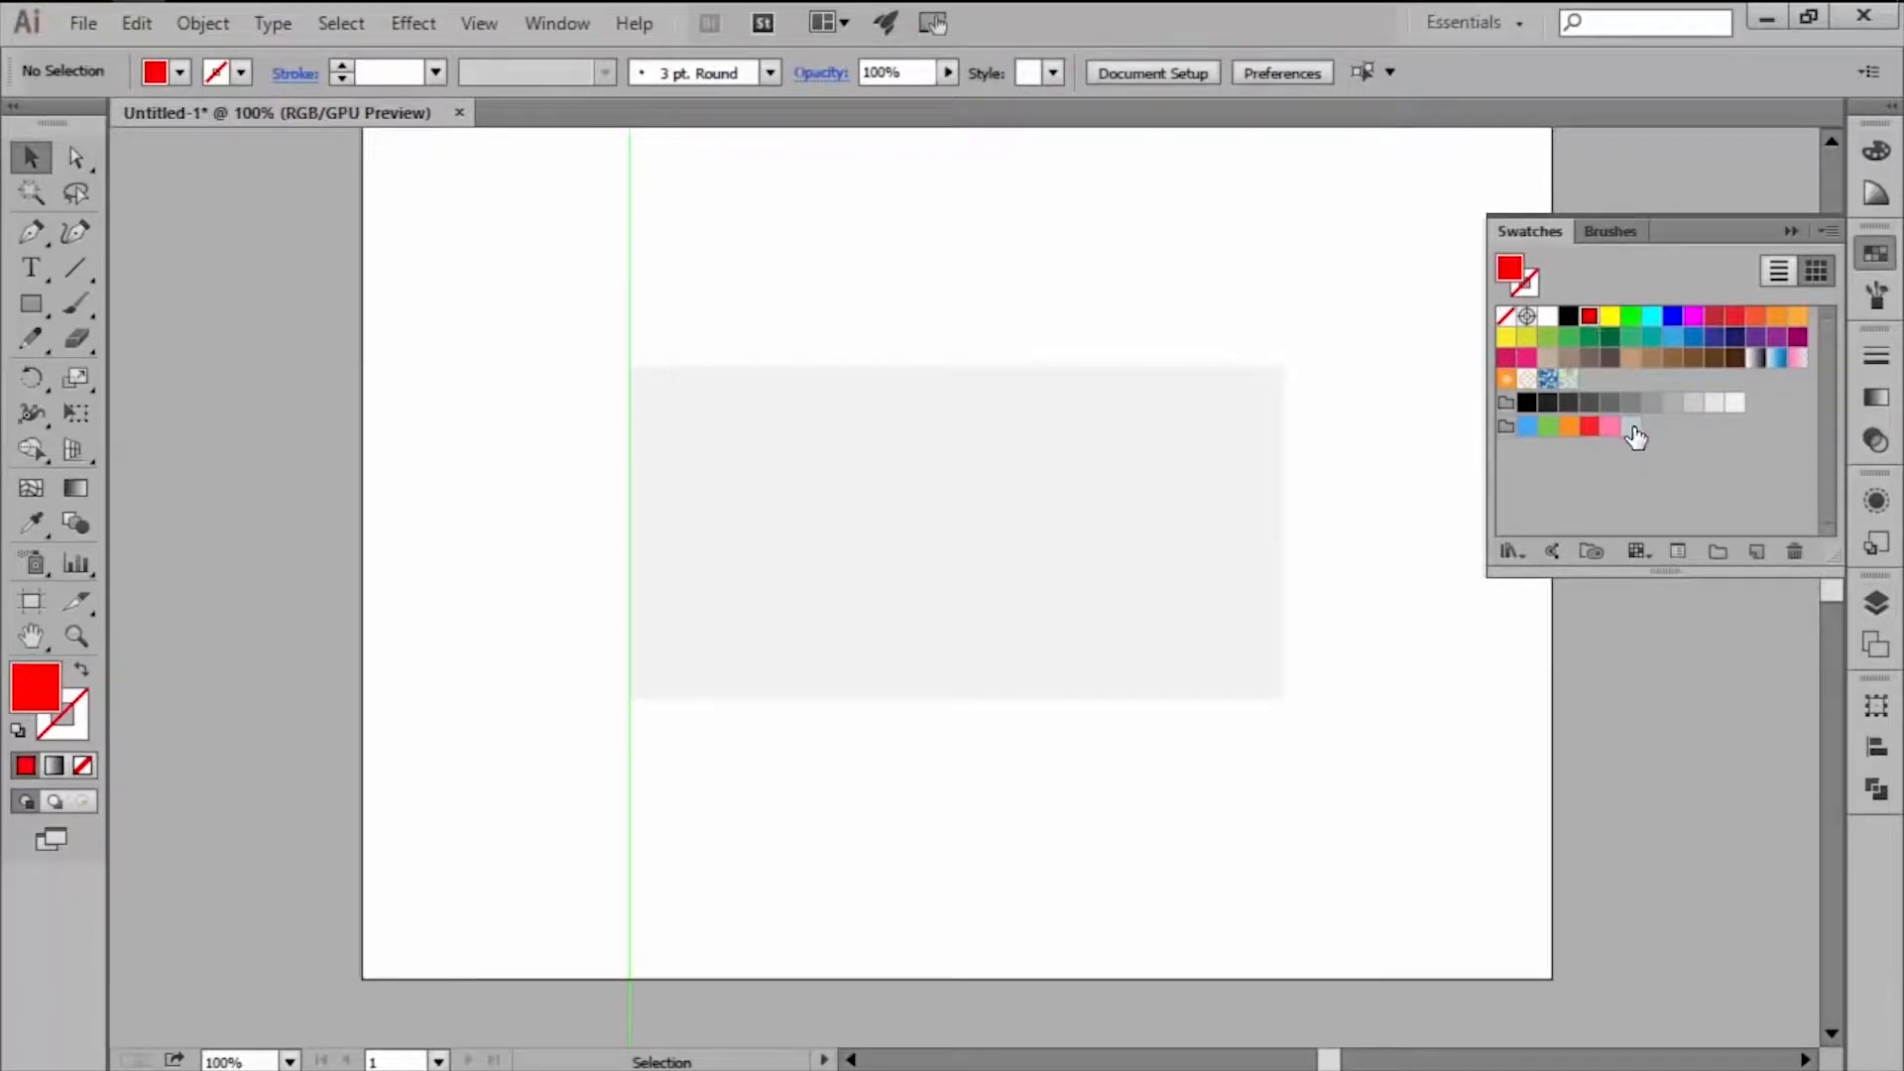
left_click(1800, 553)
left_click(992, 585)
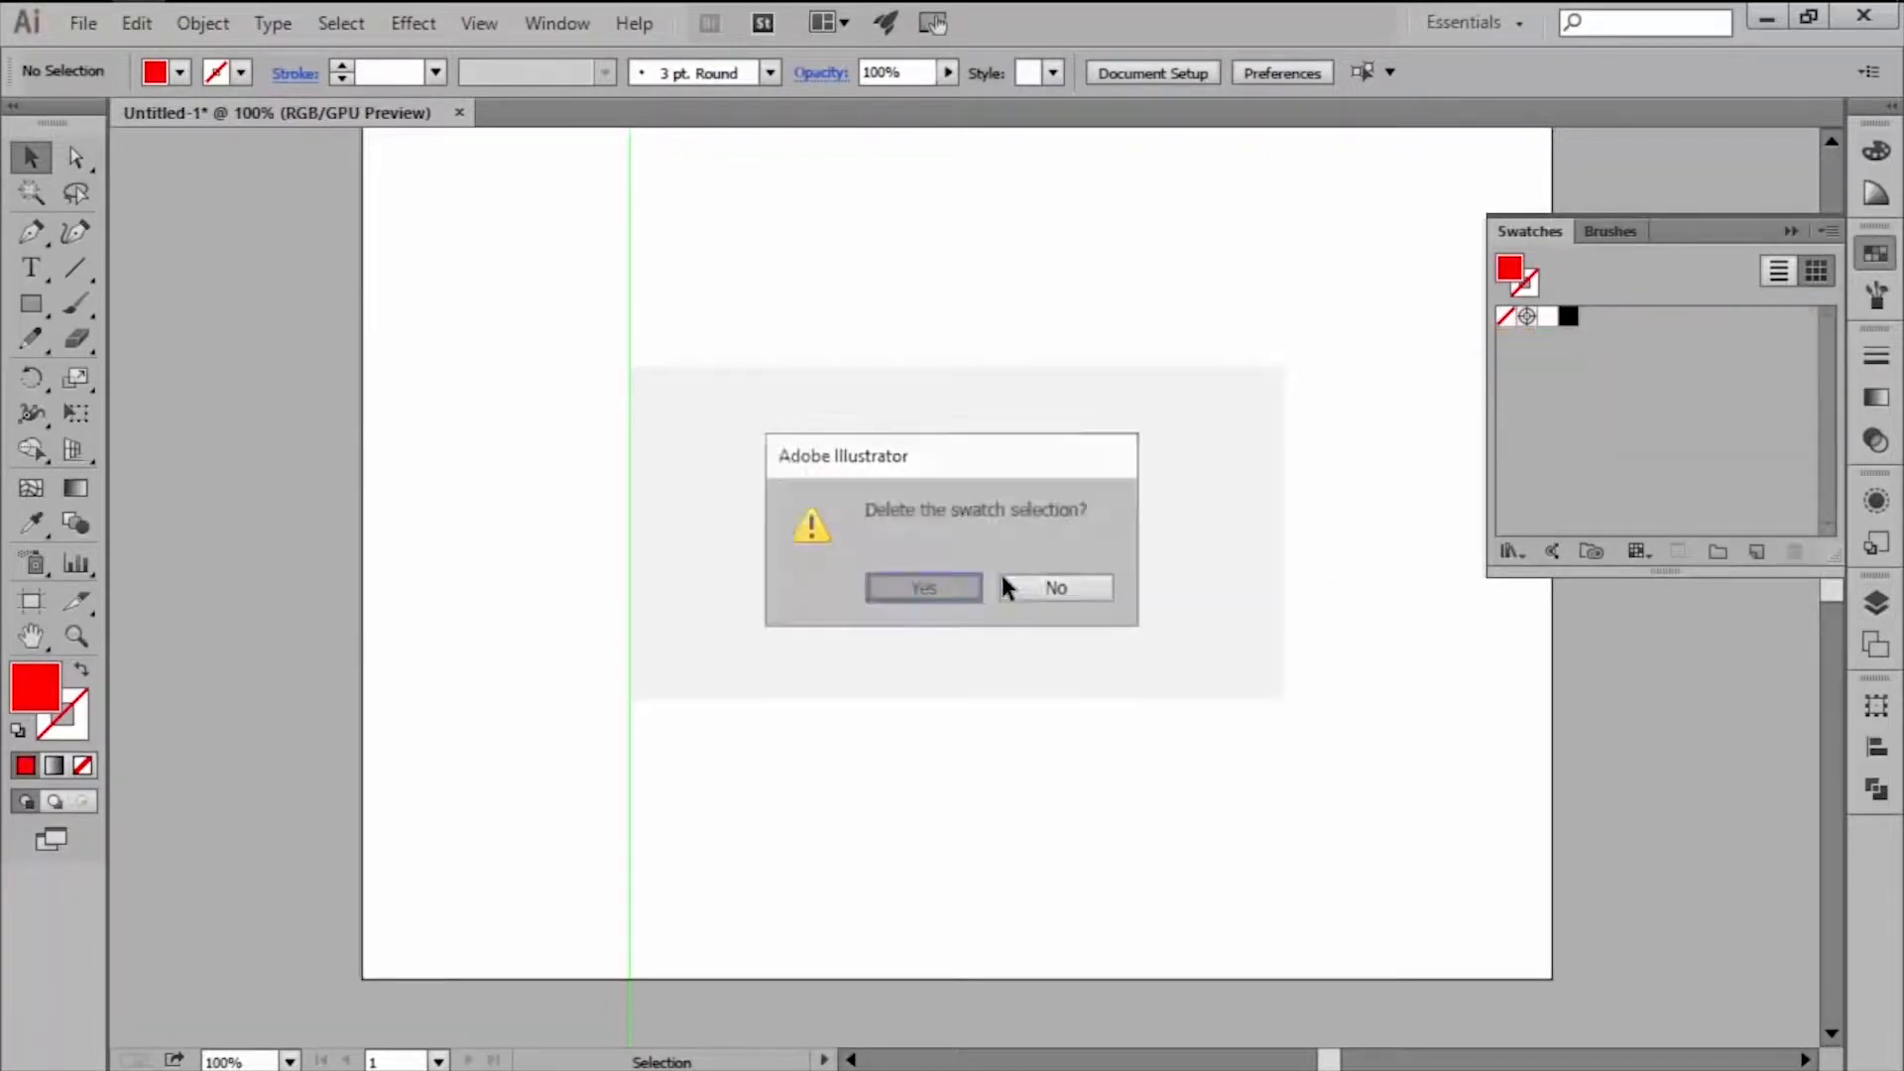
Load the user-defined Space Illustration swatch library, add its color group to the document swatches and close the library.
left_click(1508, 554)
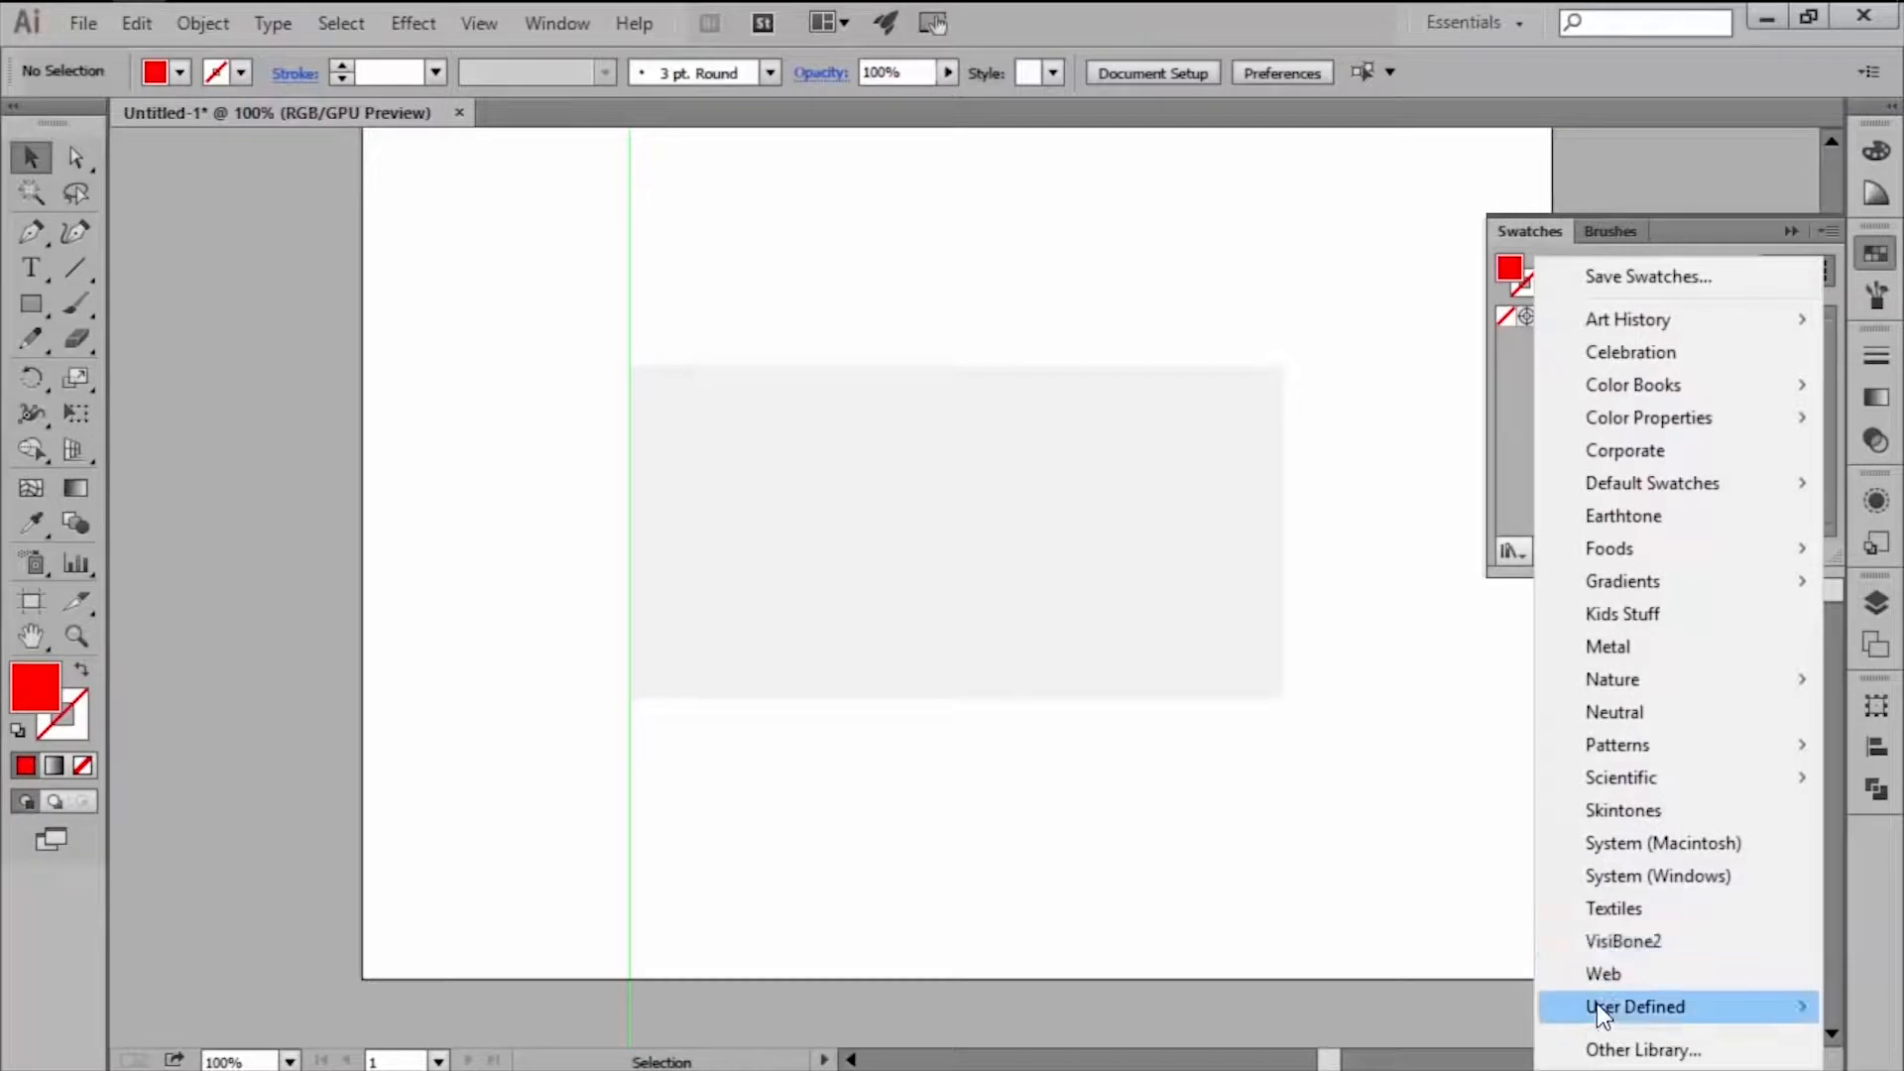
mouse_move(1577, 1010)
left_click(1314, 1008)
left_click(801, 558)
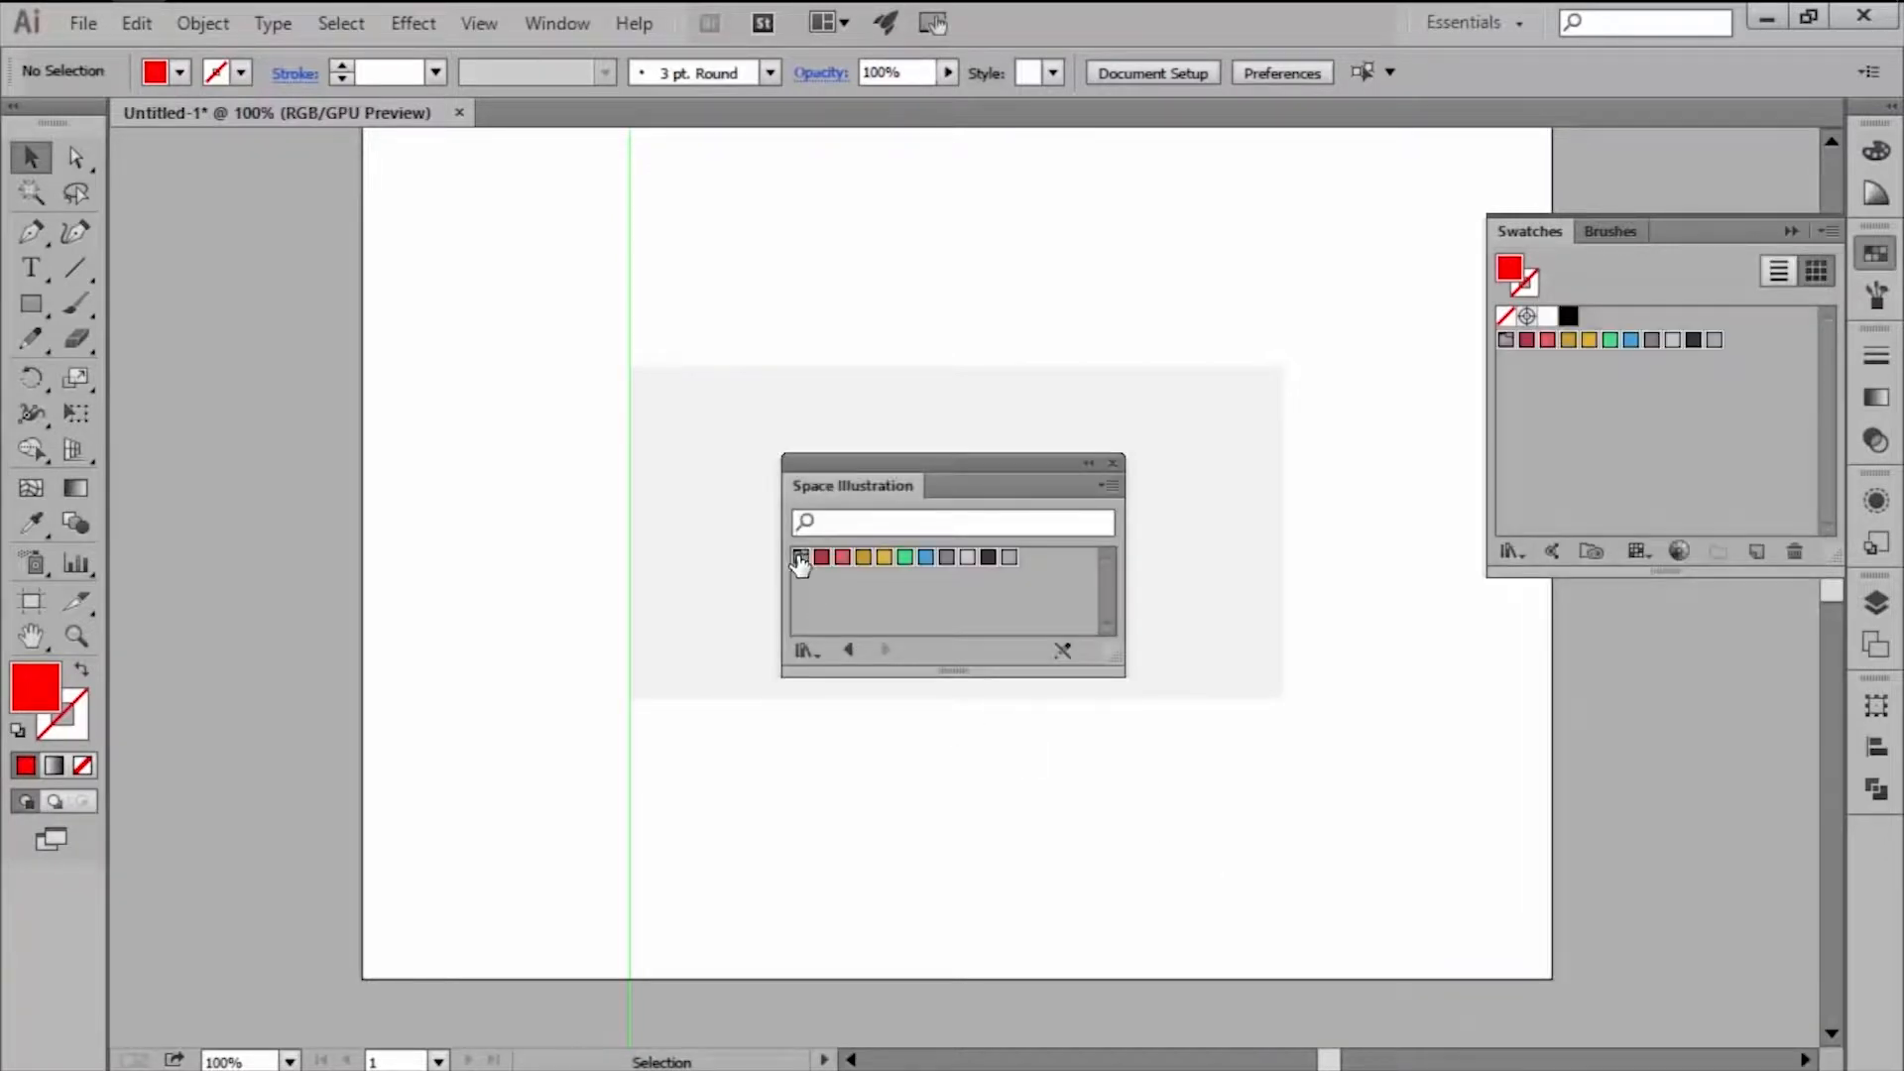
left_click(1113, 463)
left_click(1106, 494)
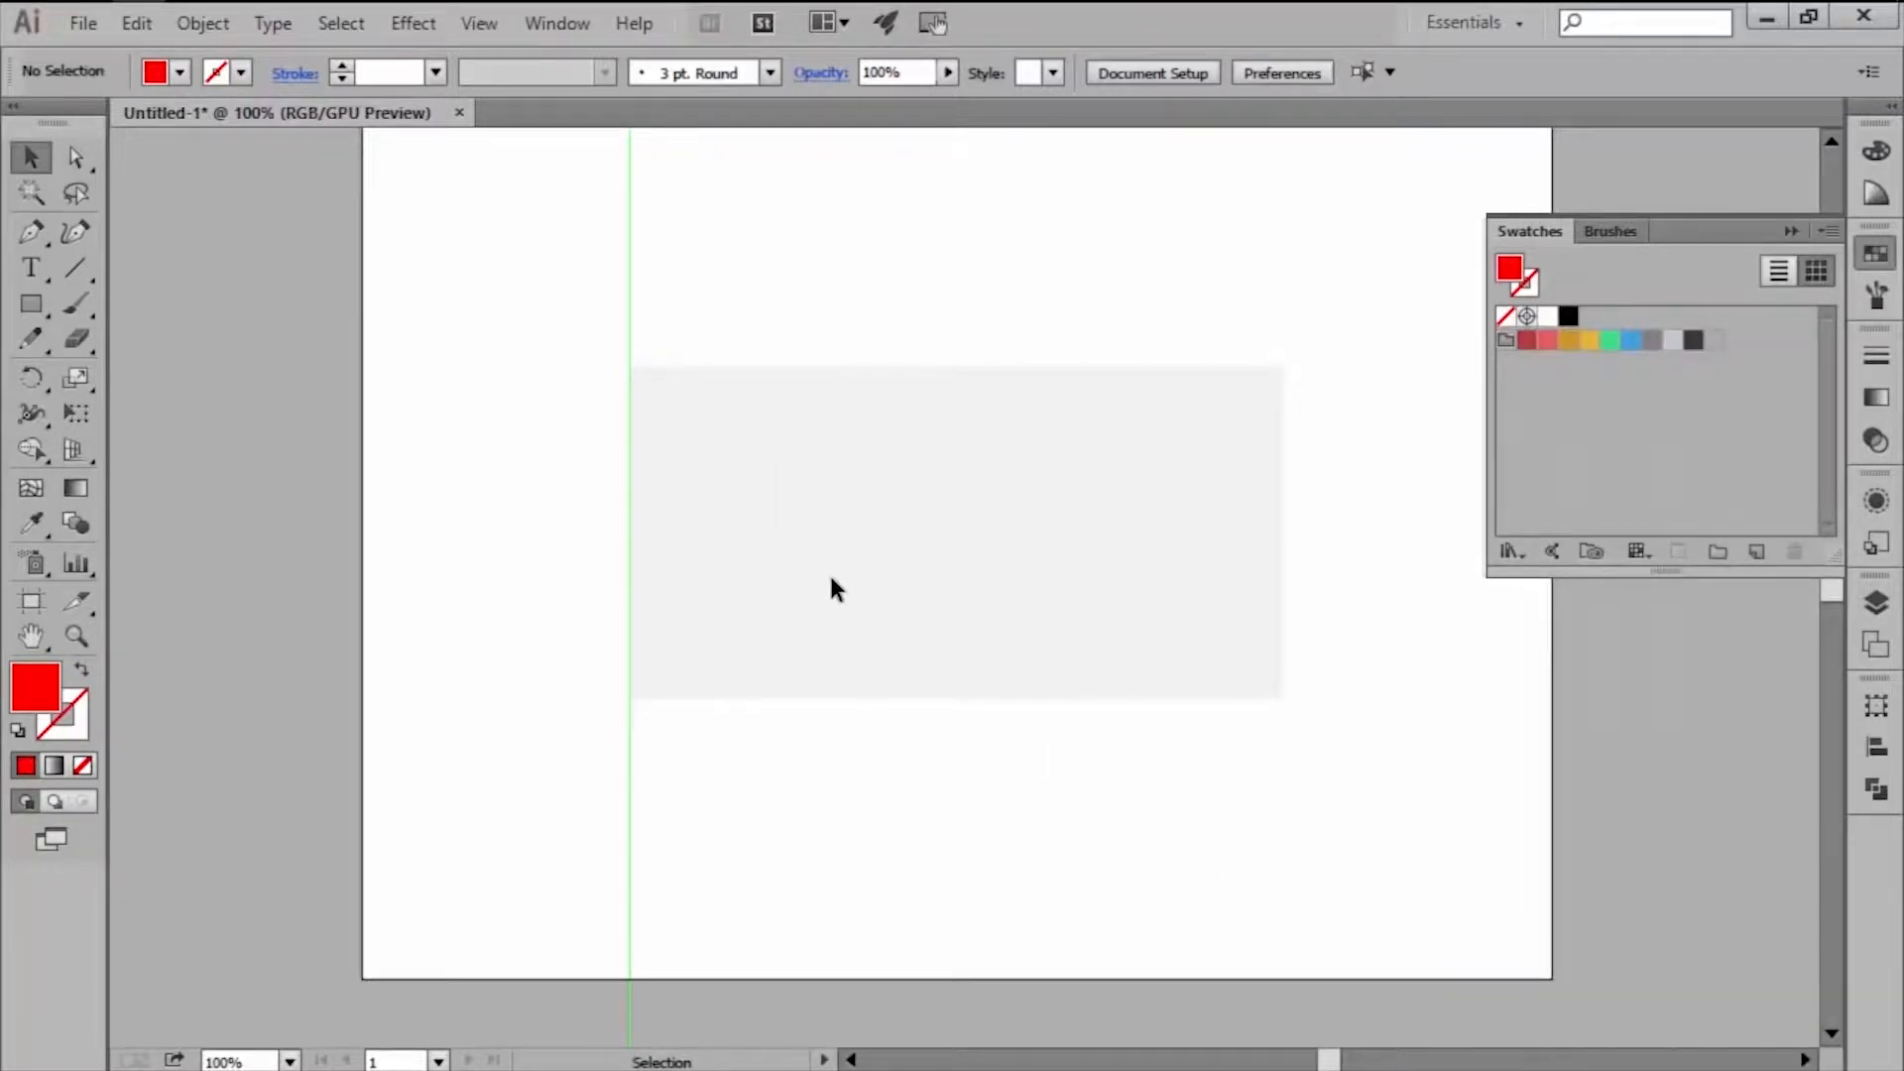
Set the fill to the dark purple-gray palette swatch #38343D, check its hex value without changing it, and close the swatches.
left_click(1694, 342)
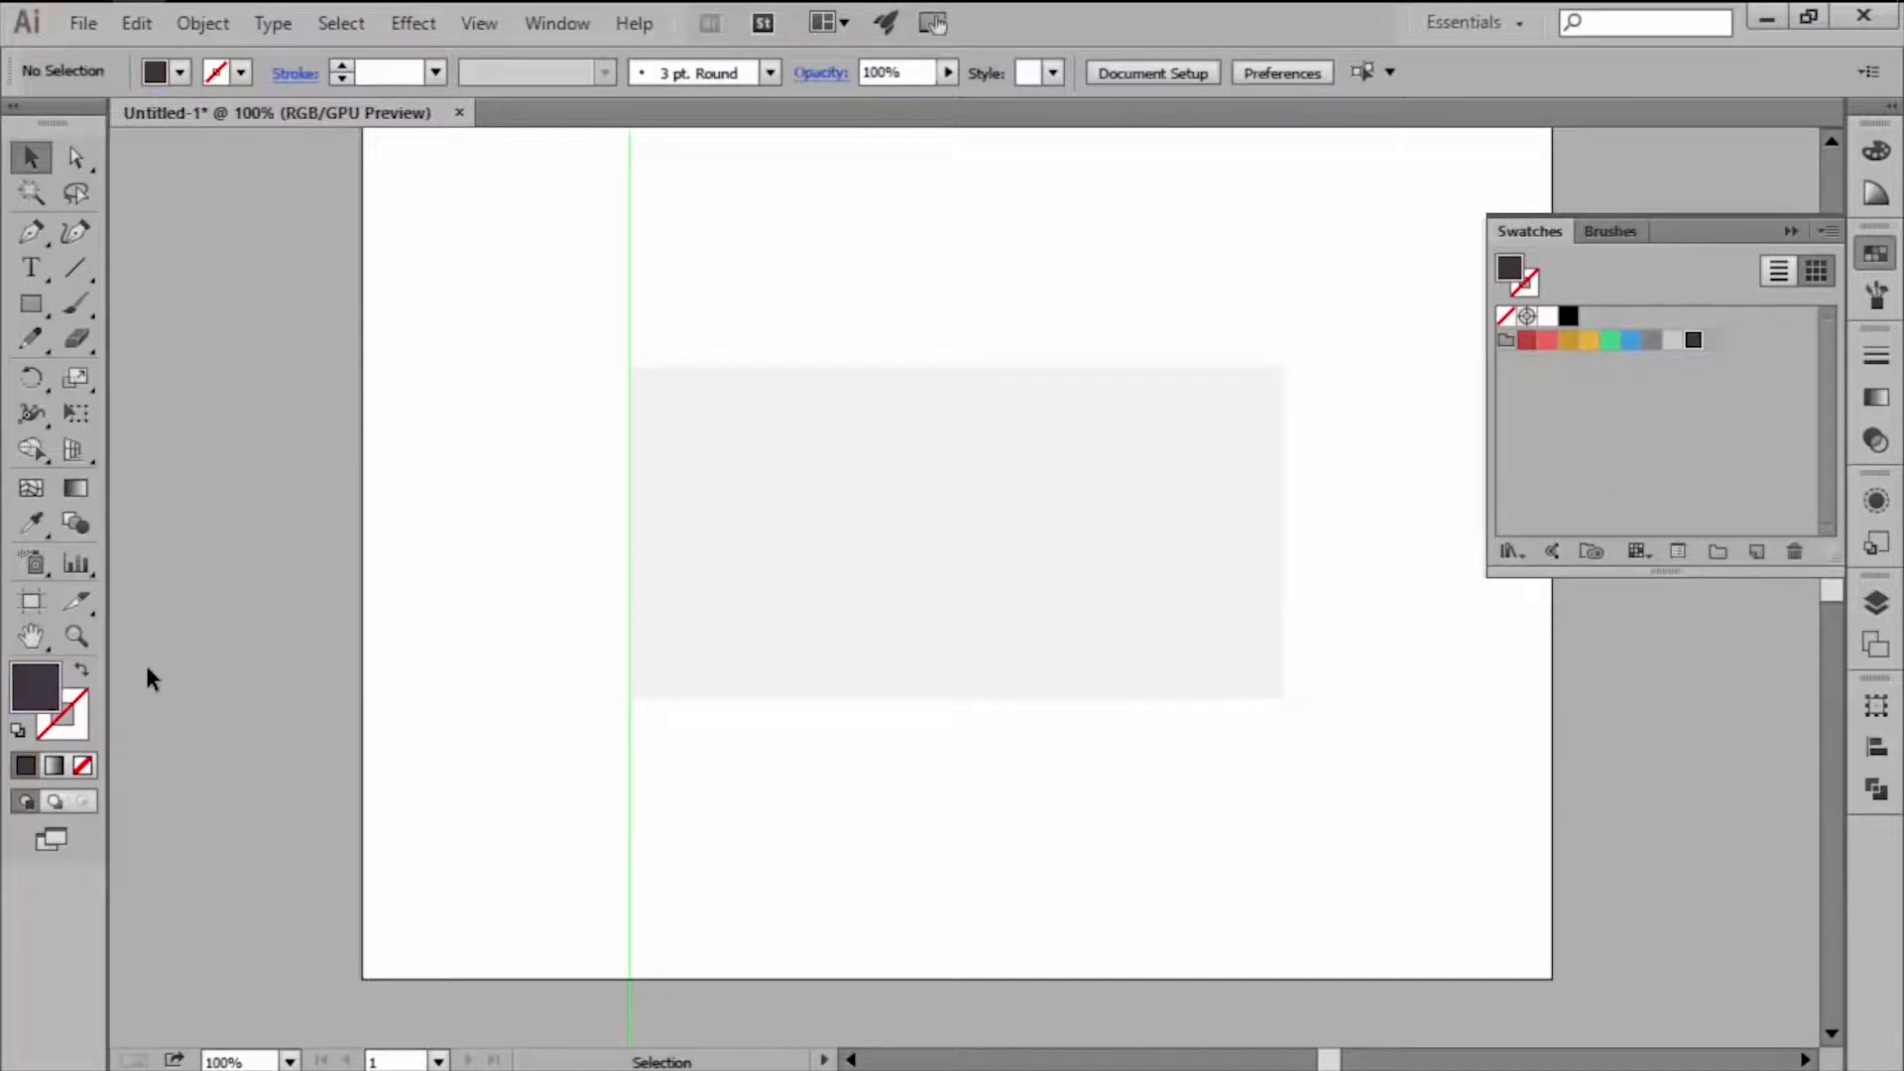
double_click(55, 685)
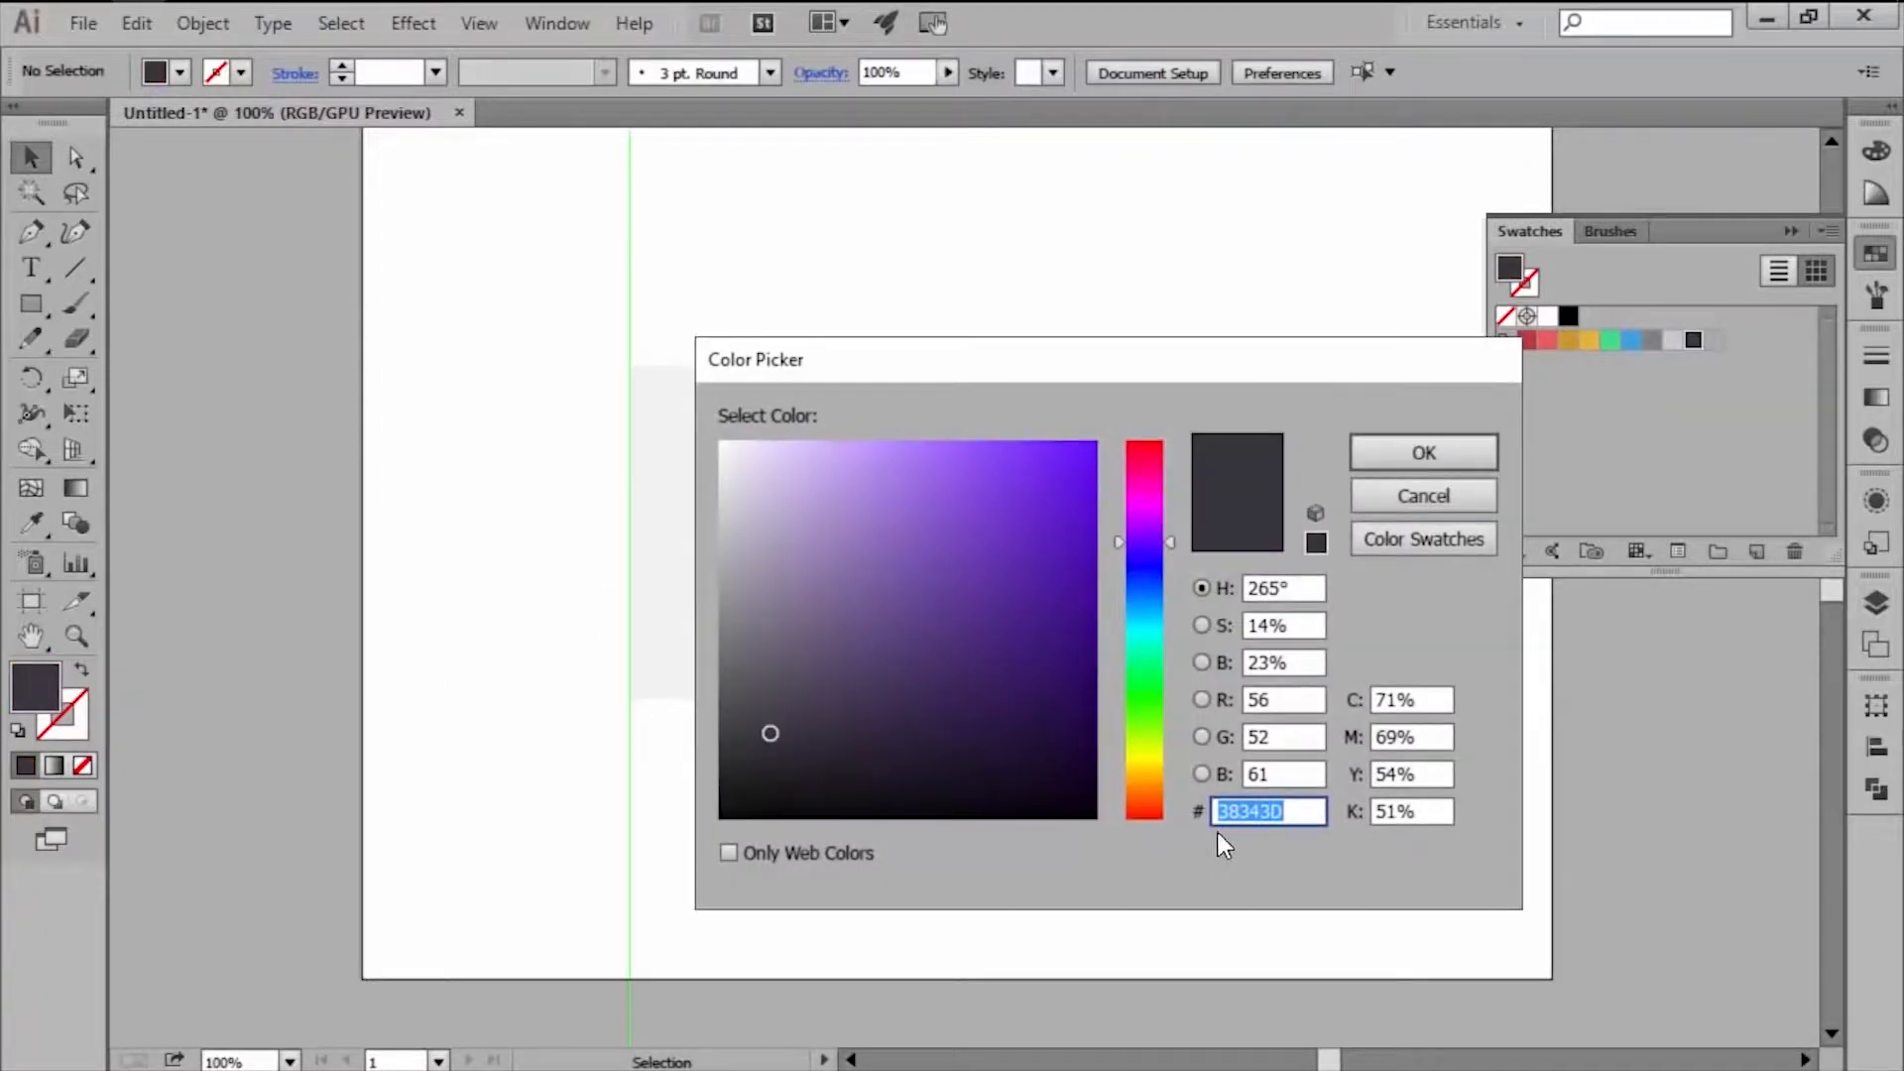
left_click(1387, 493)
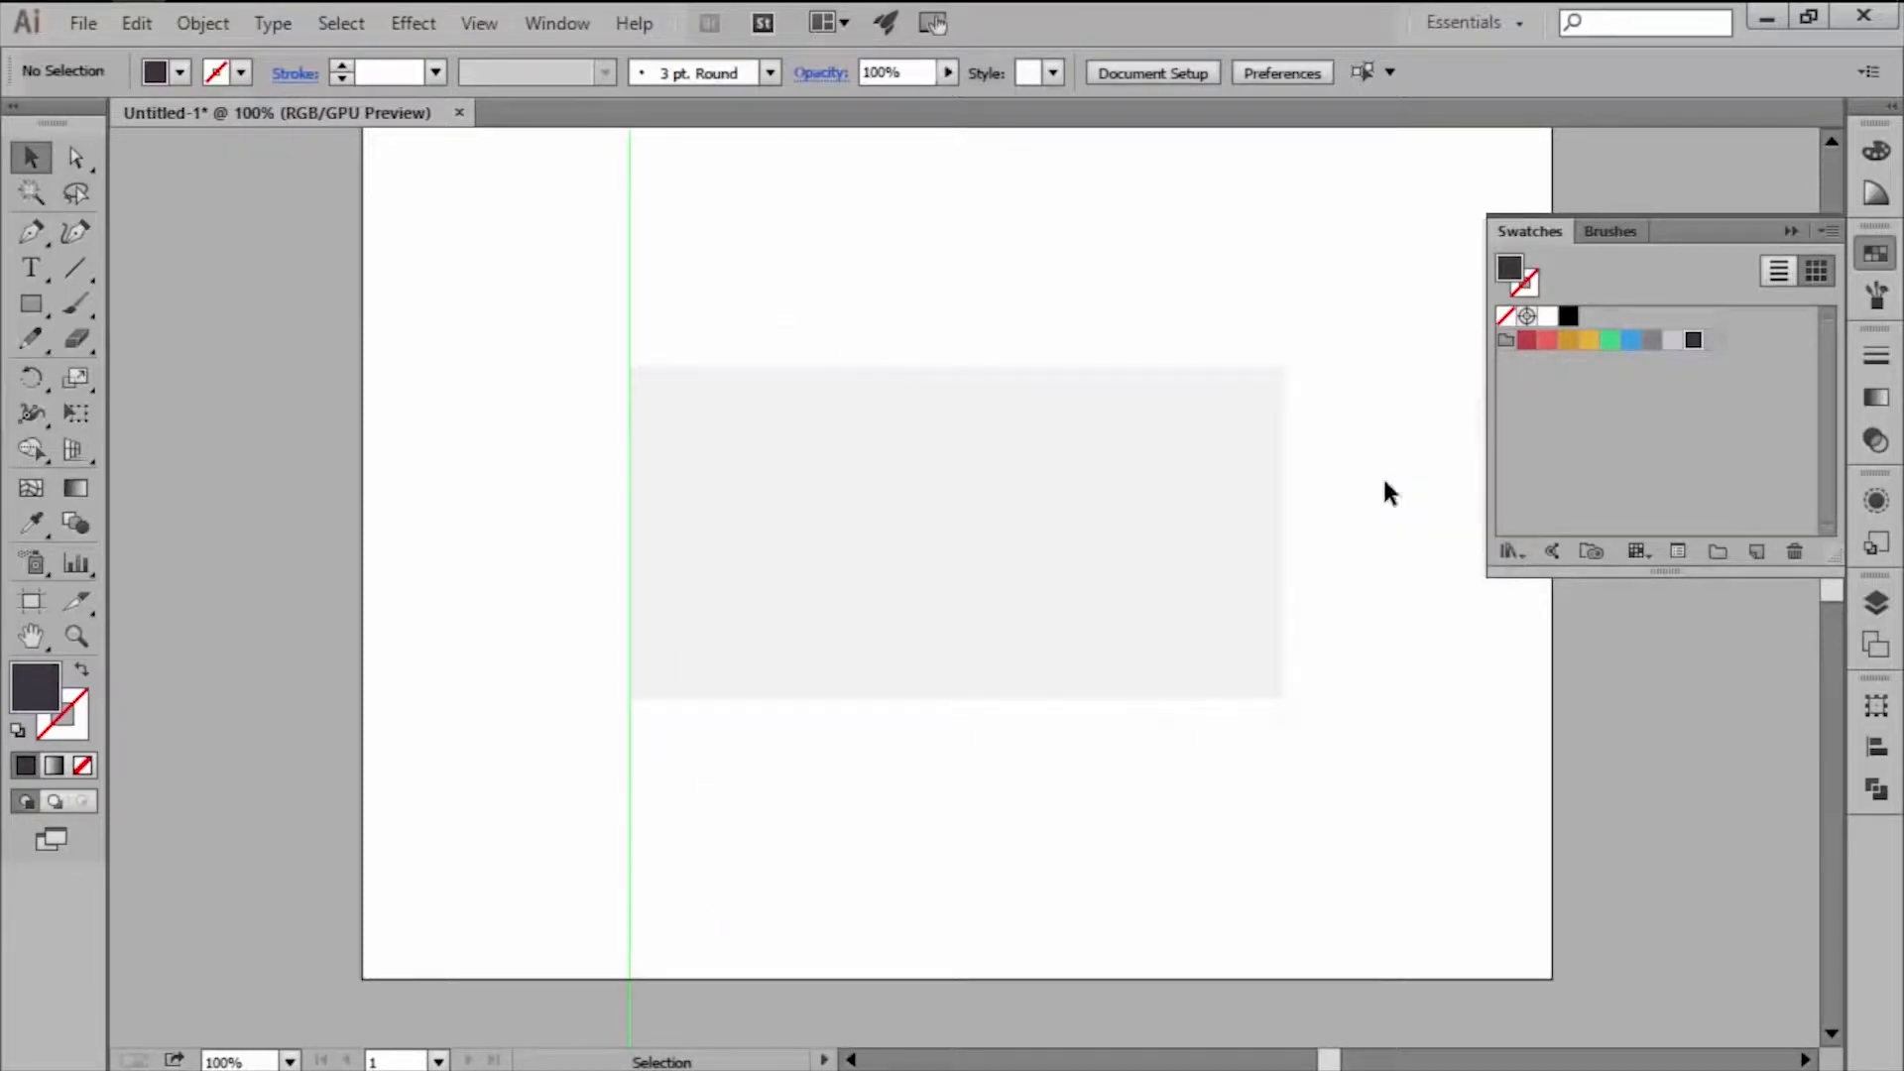
left_click(1862, 260)
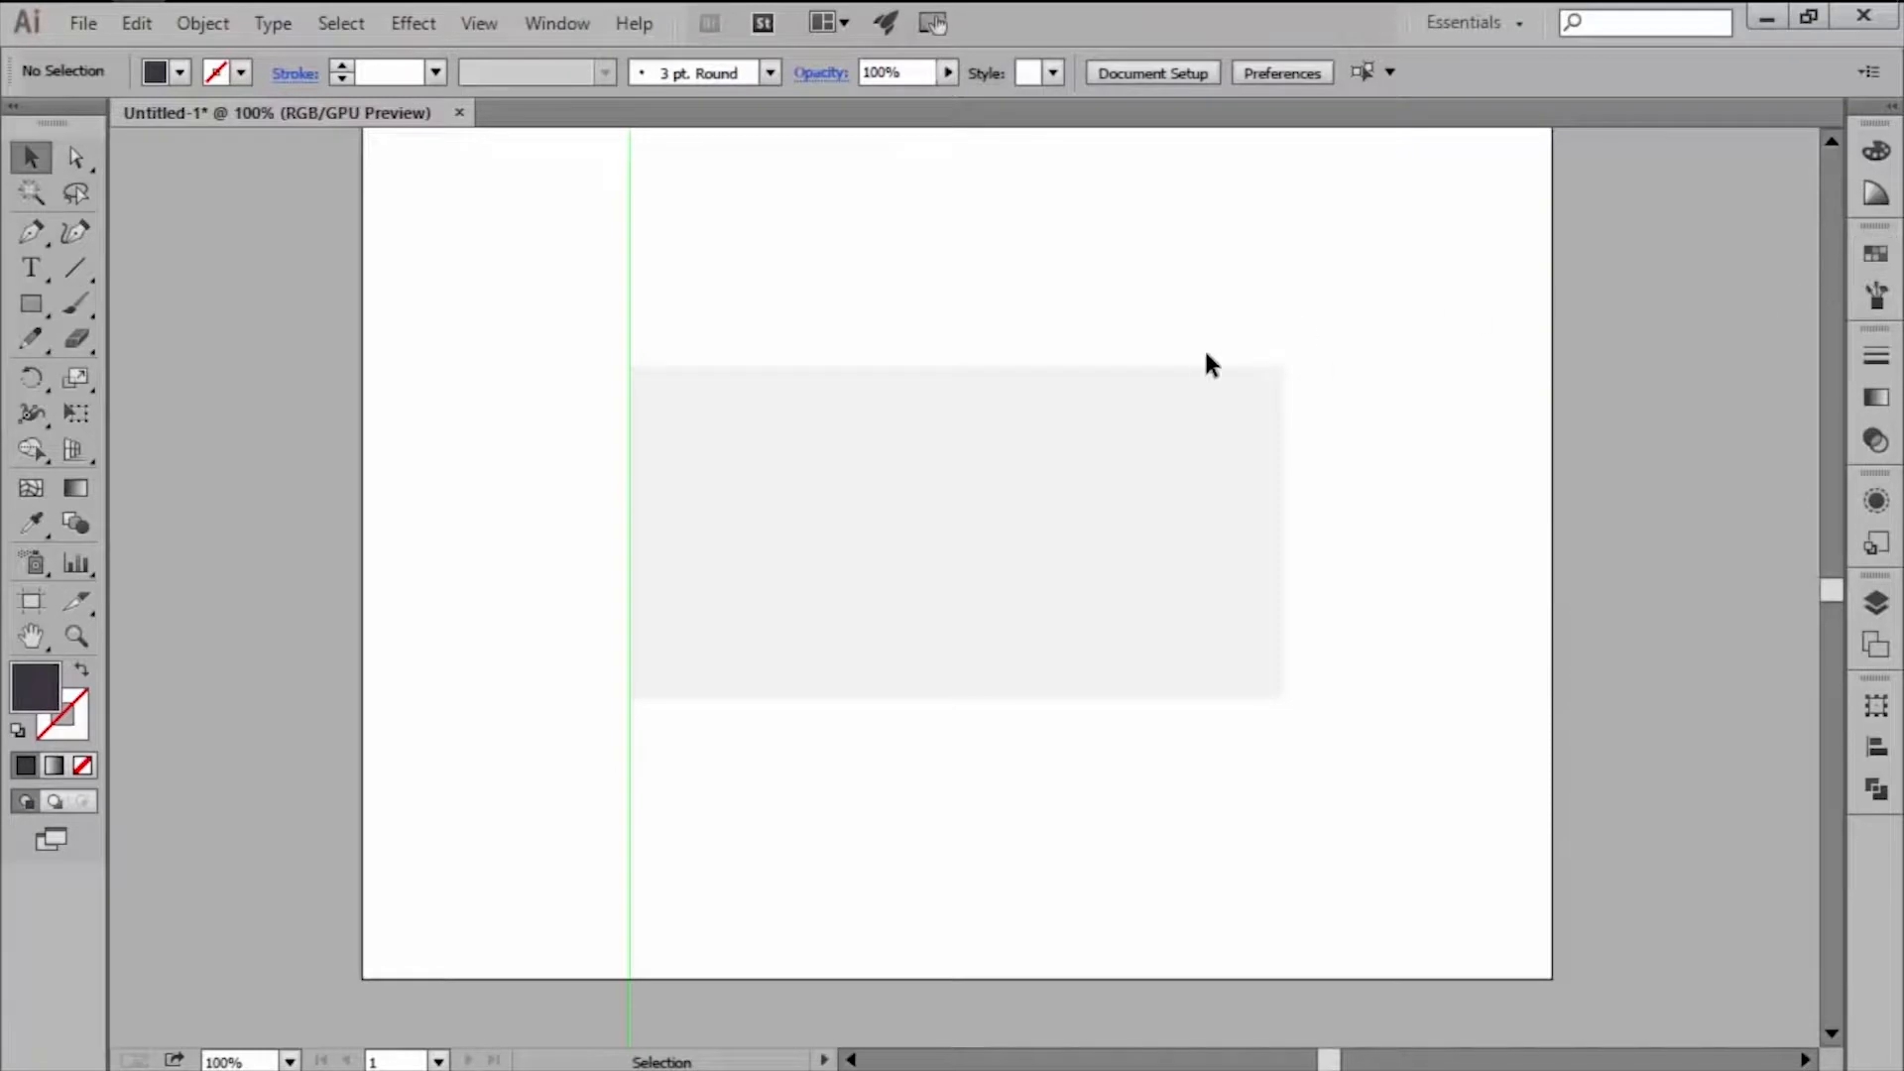
Create a 268 × 32 px rounded rectangle with 16 px corners and place it against the gray box's top edge near the guide.
scroll(1049, 432, "up", 1)
scroll(829, 428, "up", 1)
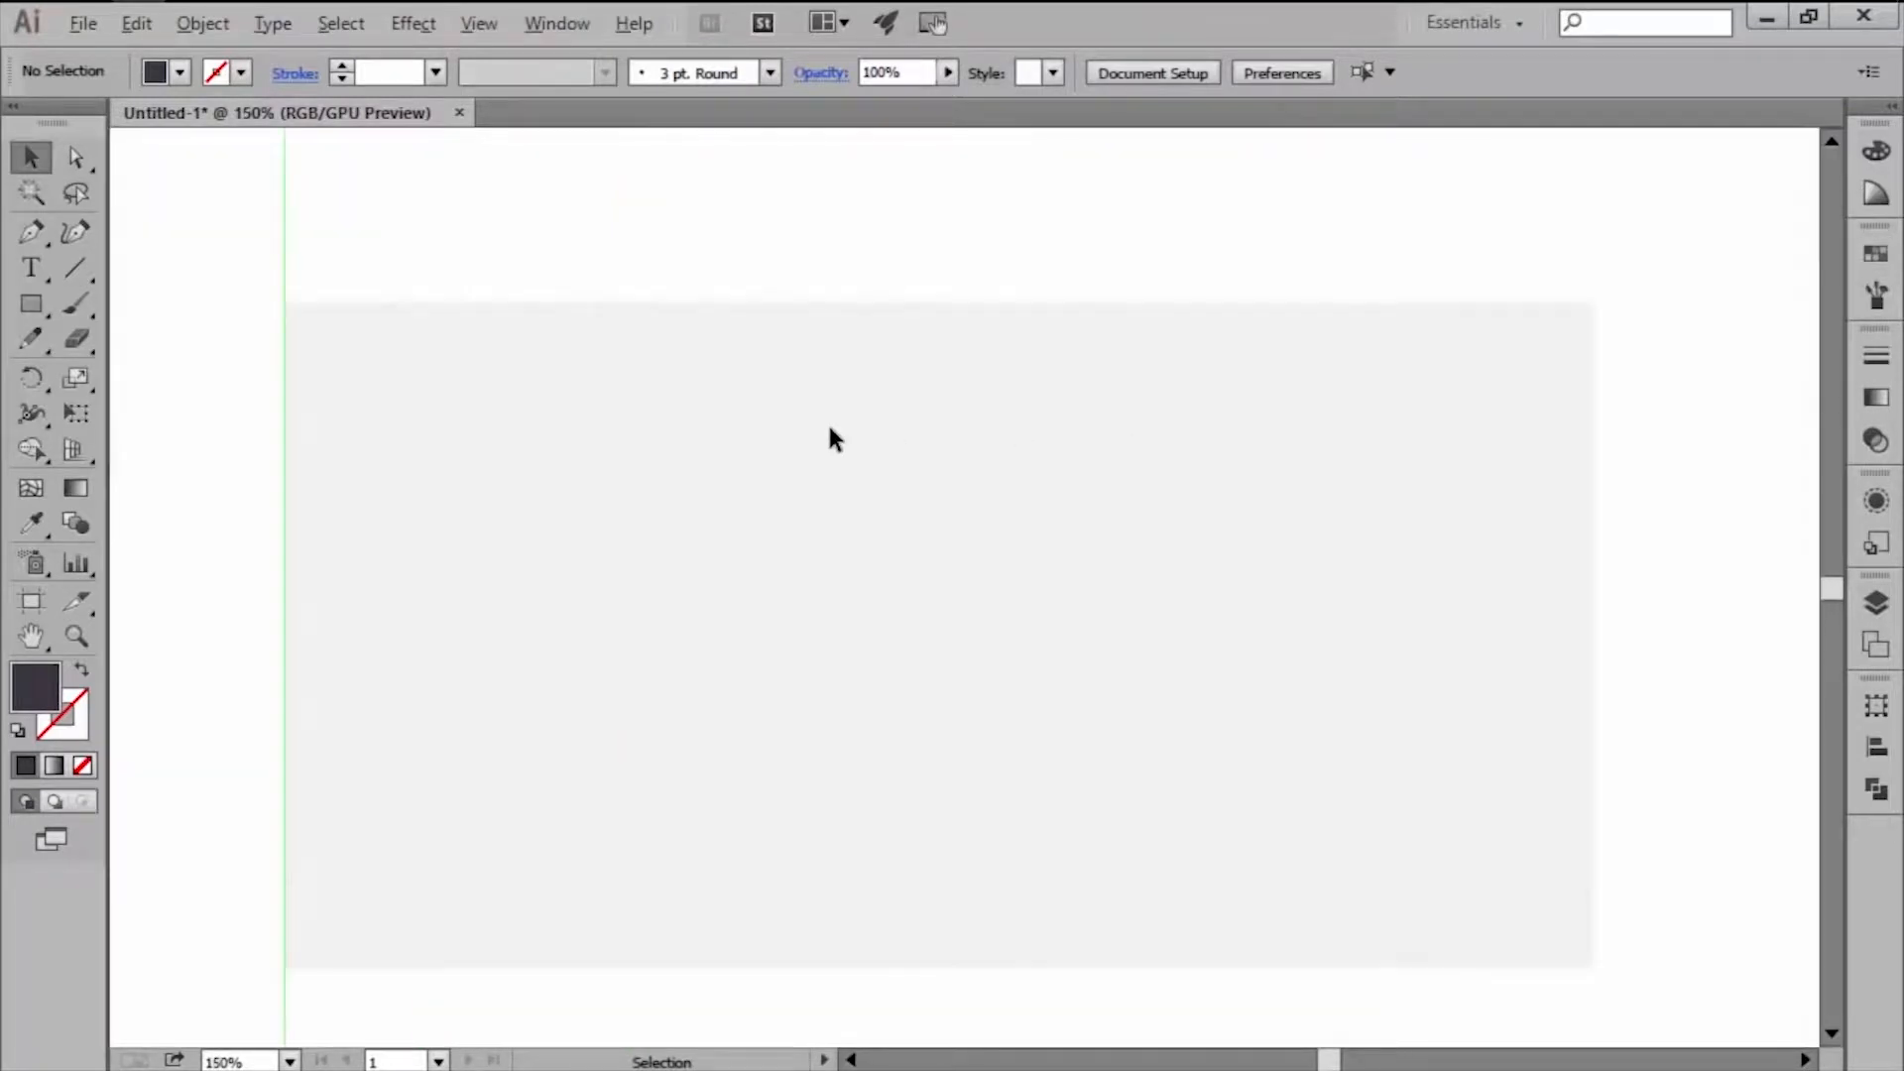
left_click(30, 306)
left_click_drag(30, 307, 119, 339)
left_click(579, 373)
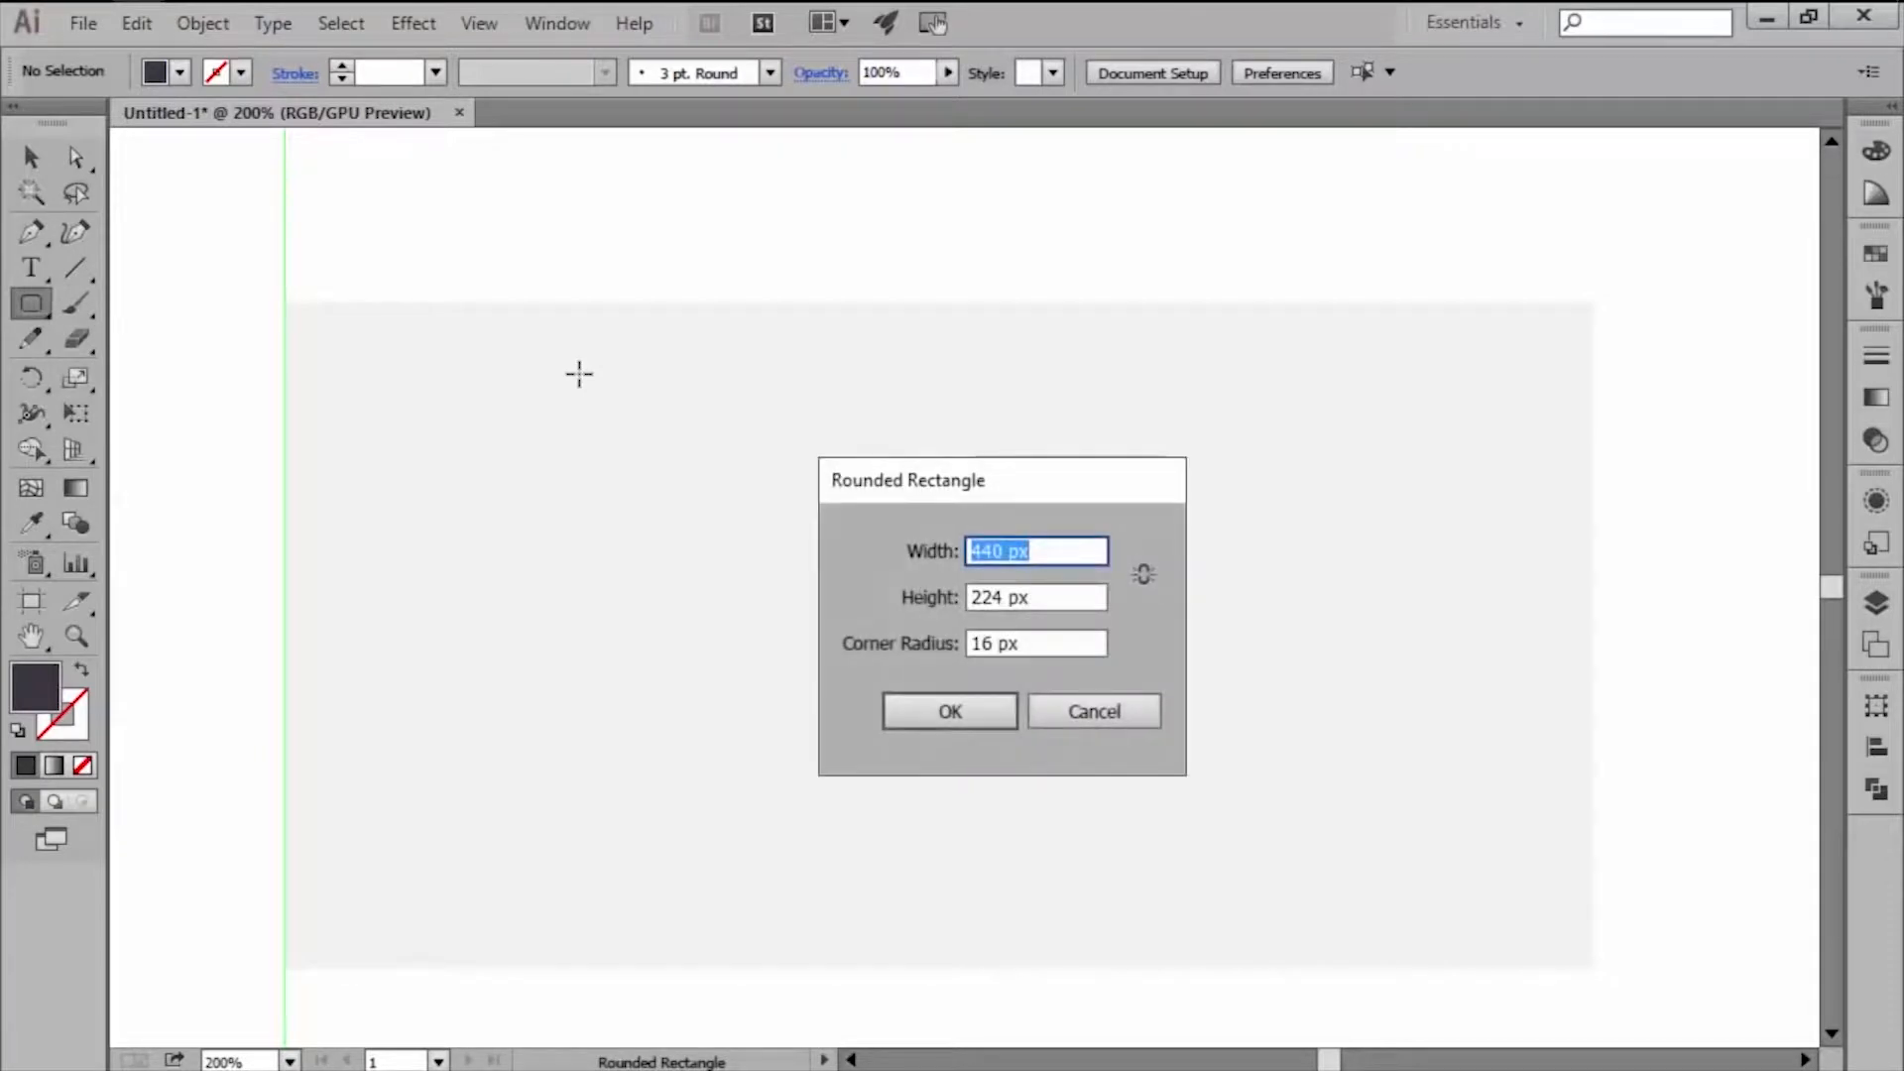
type("268")
left_click_drag(1032, 598, 939, 600)
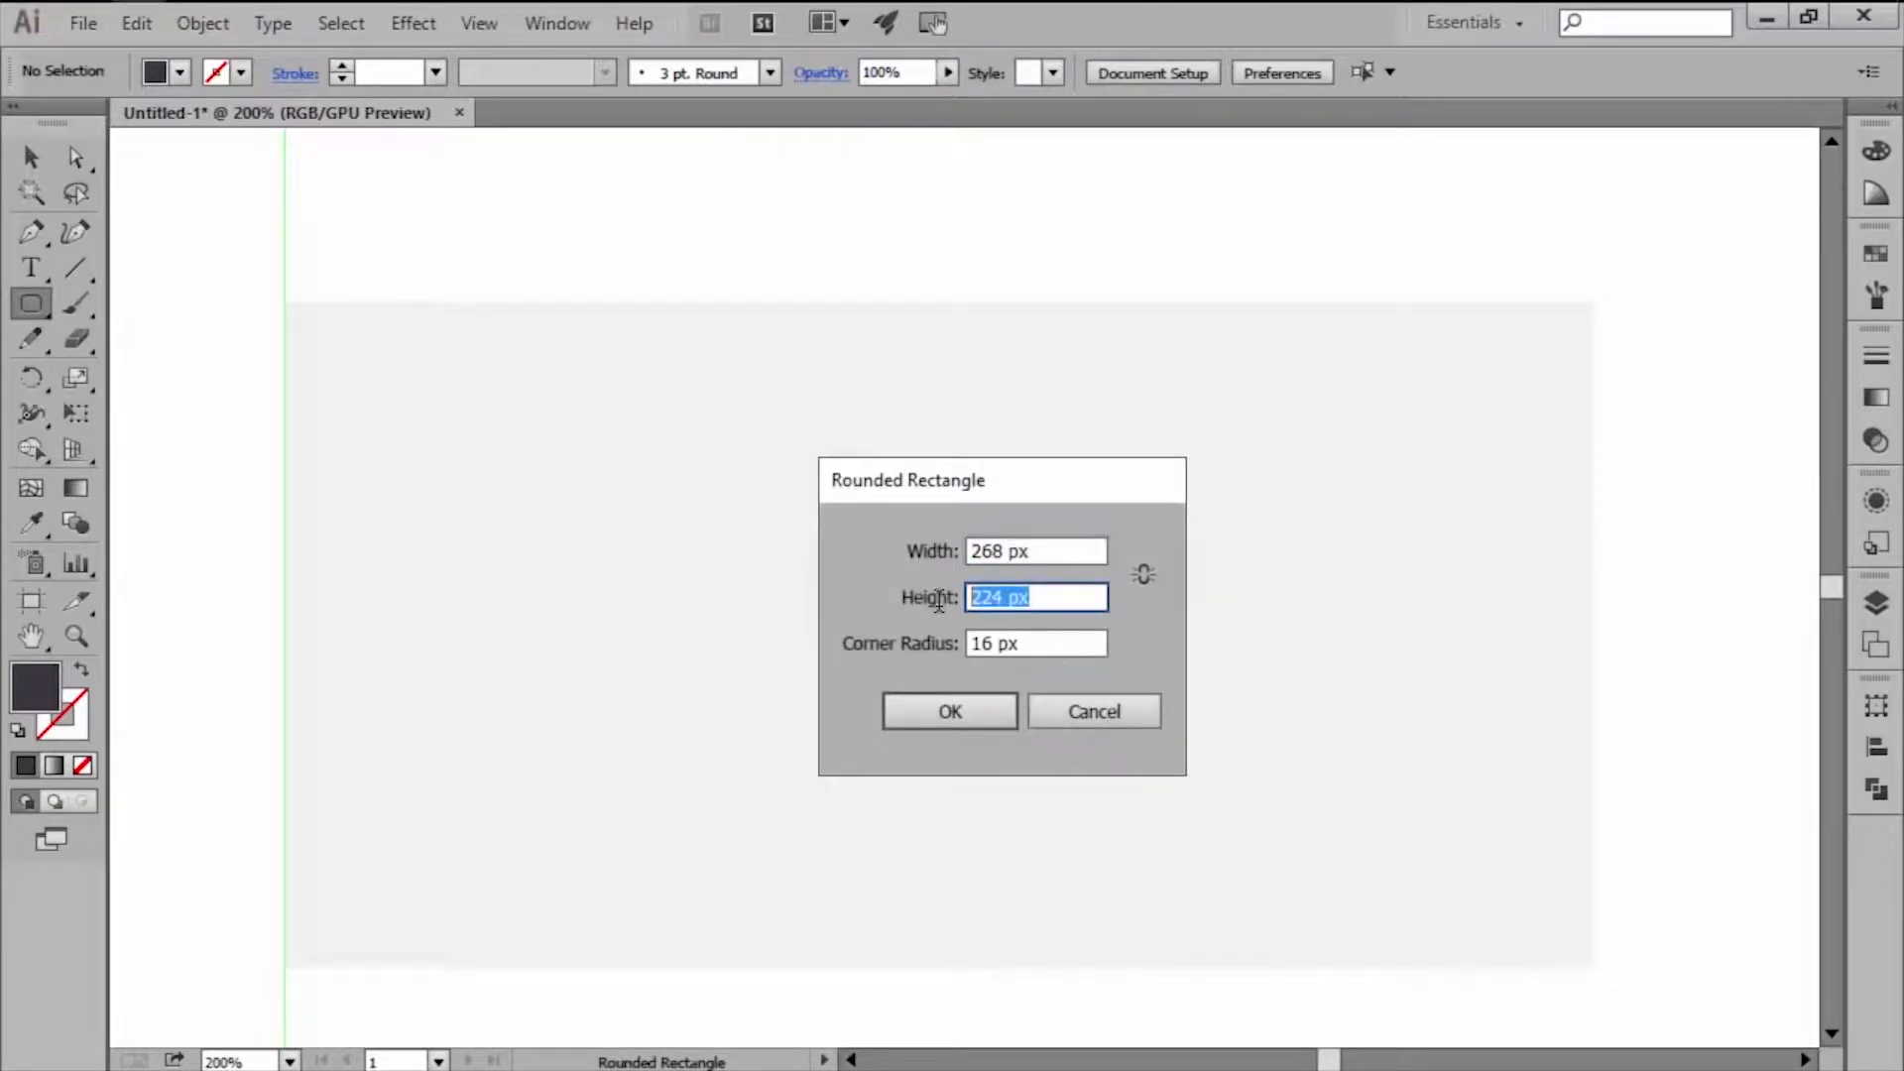
type("32")
left_click(974, 710)
key("v")
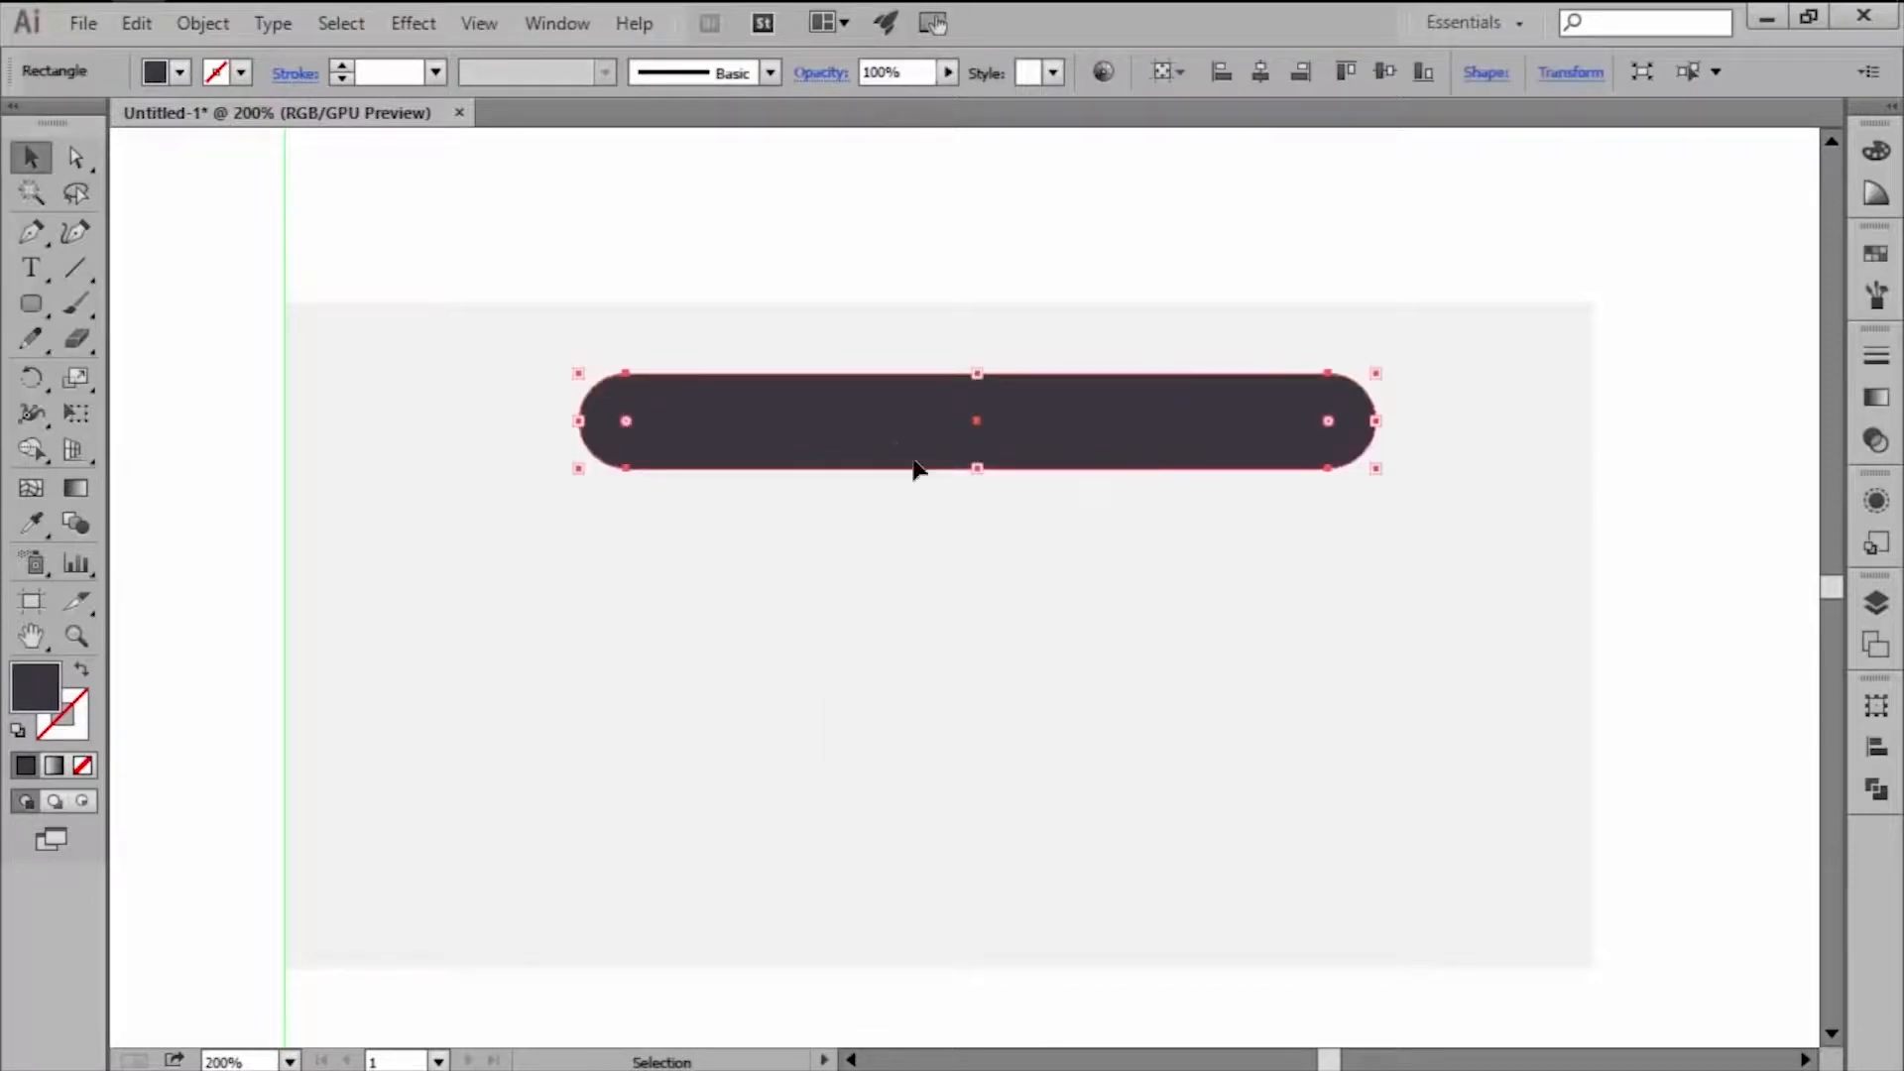
left_click_drag(914, 468, 640, 382)
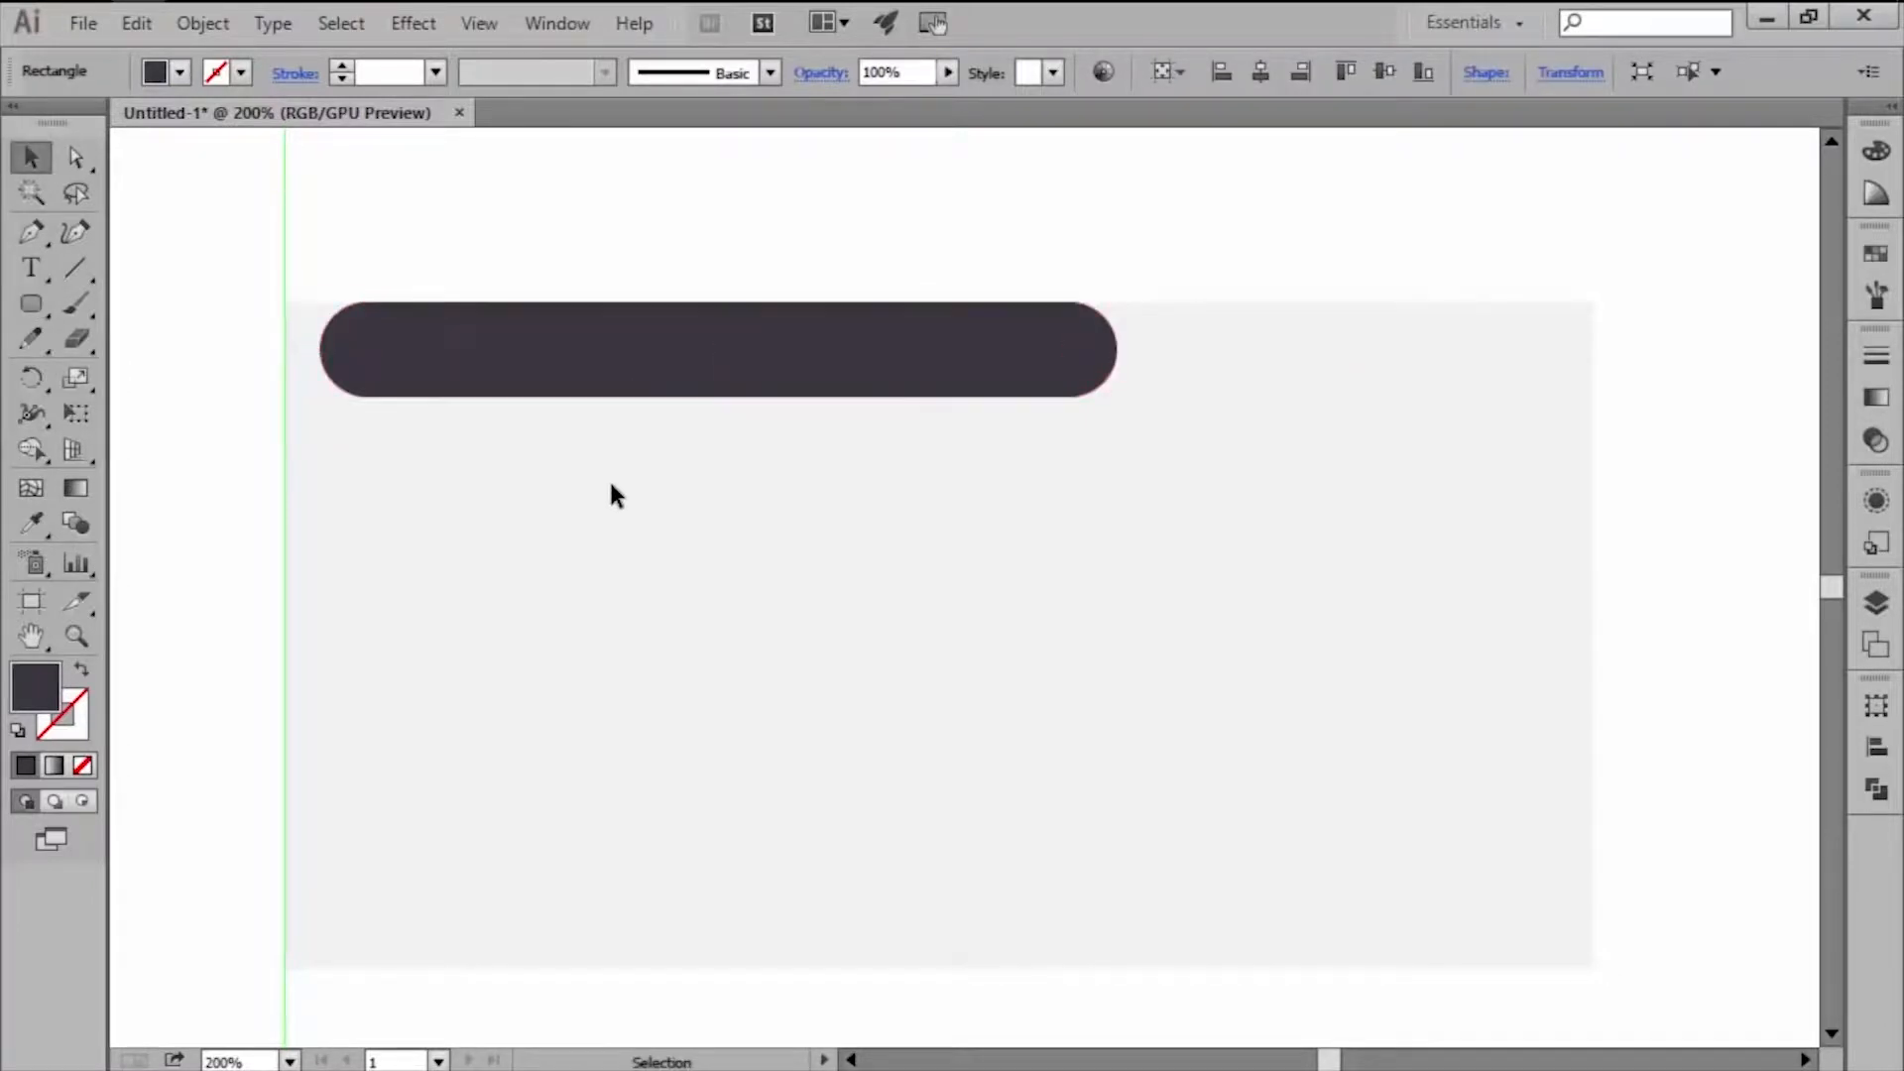
left_click(612, 497)
Create a 62 × 32 px rounded rectangle with 16 px corners and place it just right of the first bar on the same row.
left_click(31, 304)
left_click(676, 568)
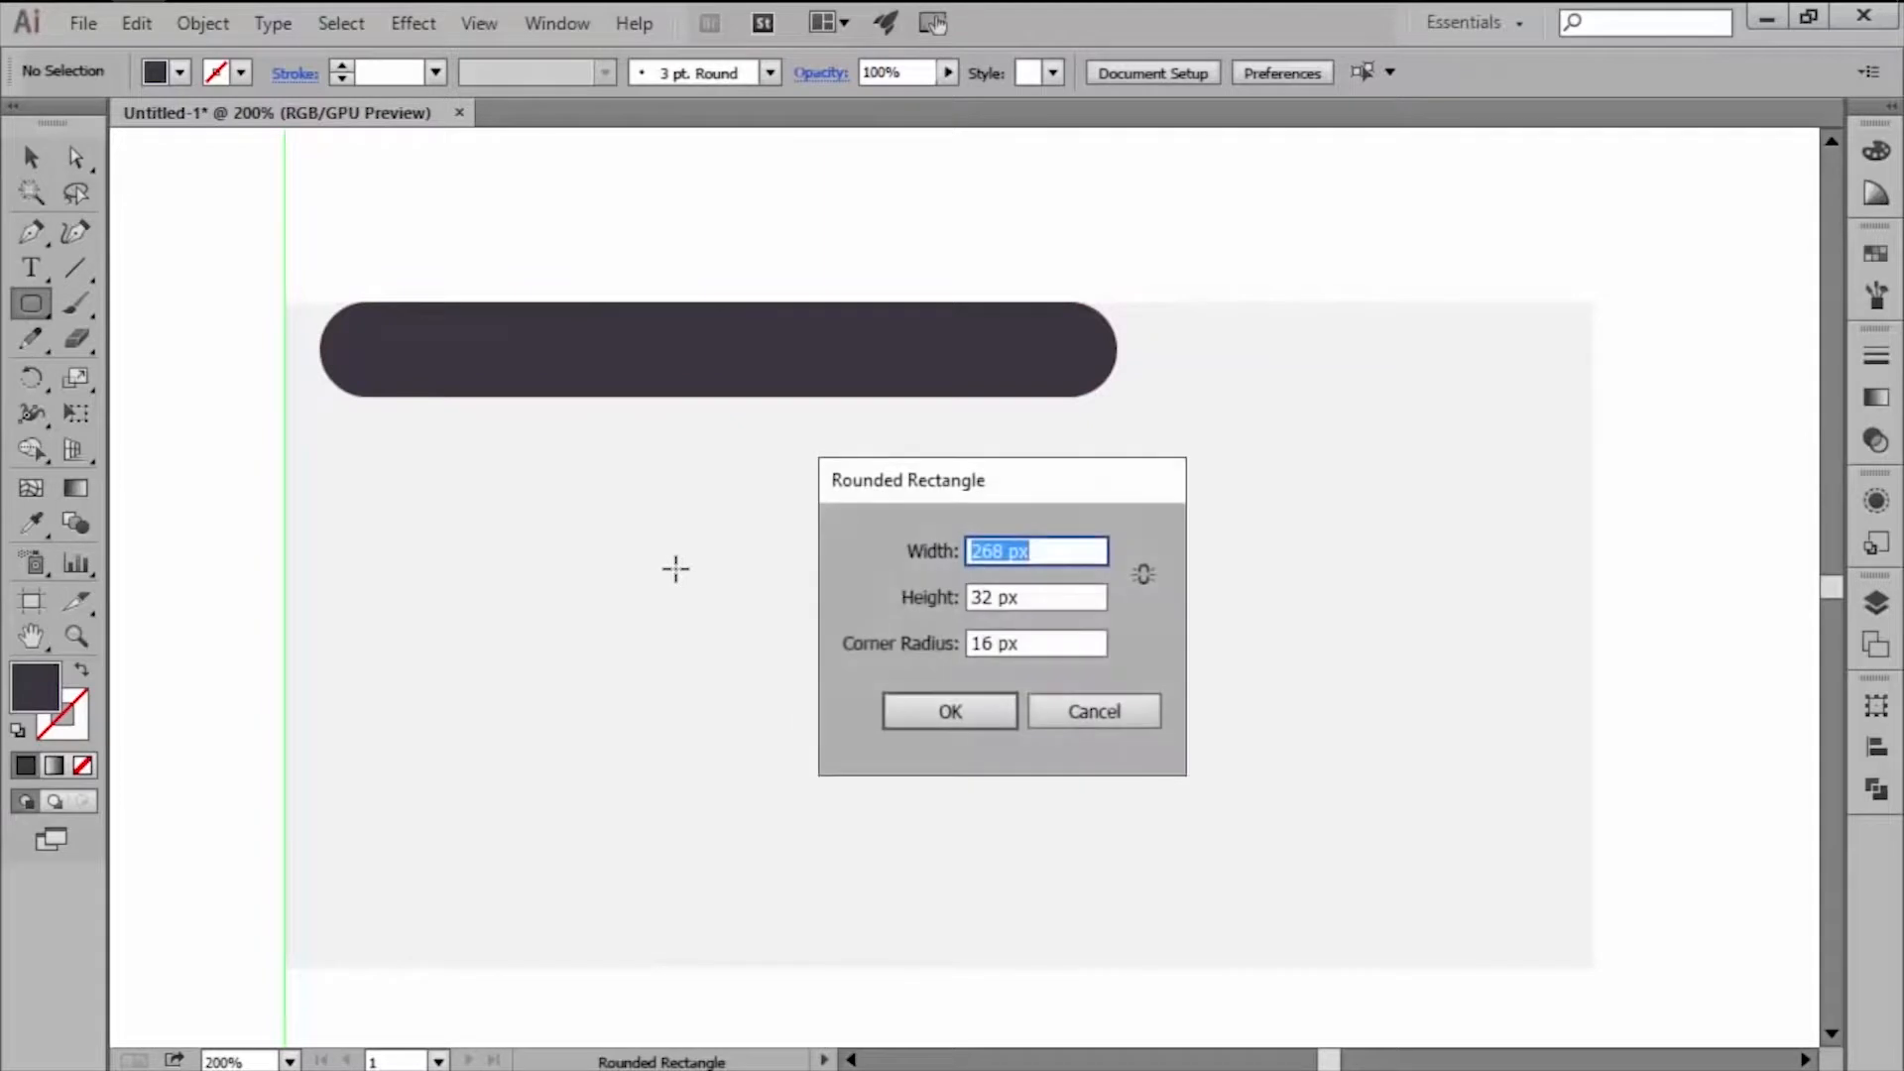
type("62")
left_click(952, 715)
key("v")
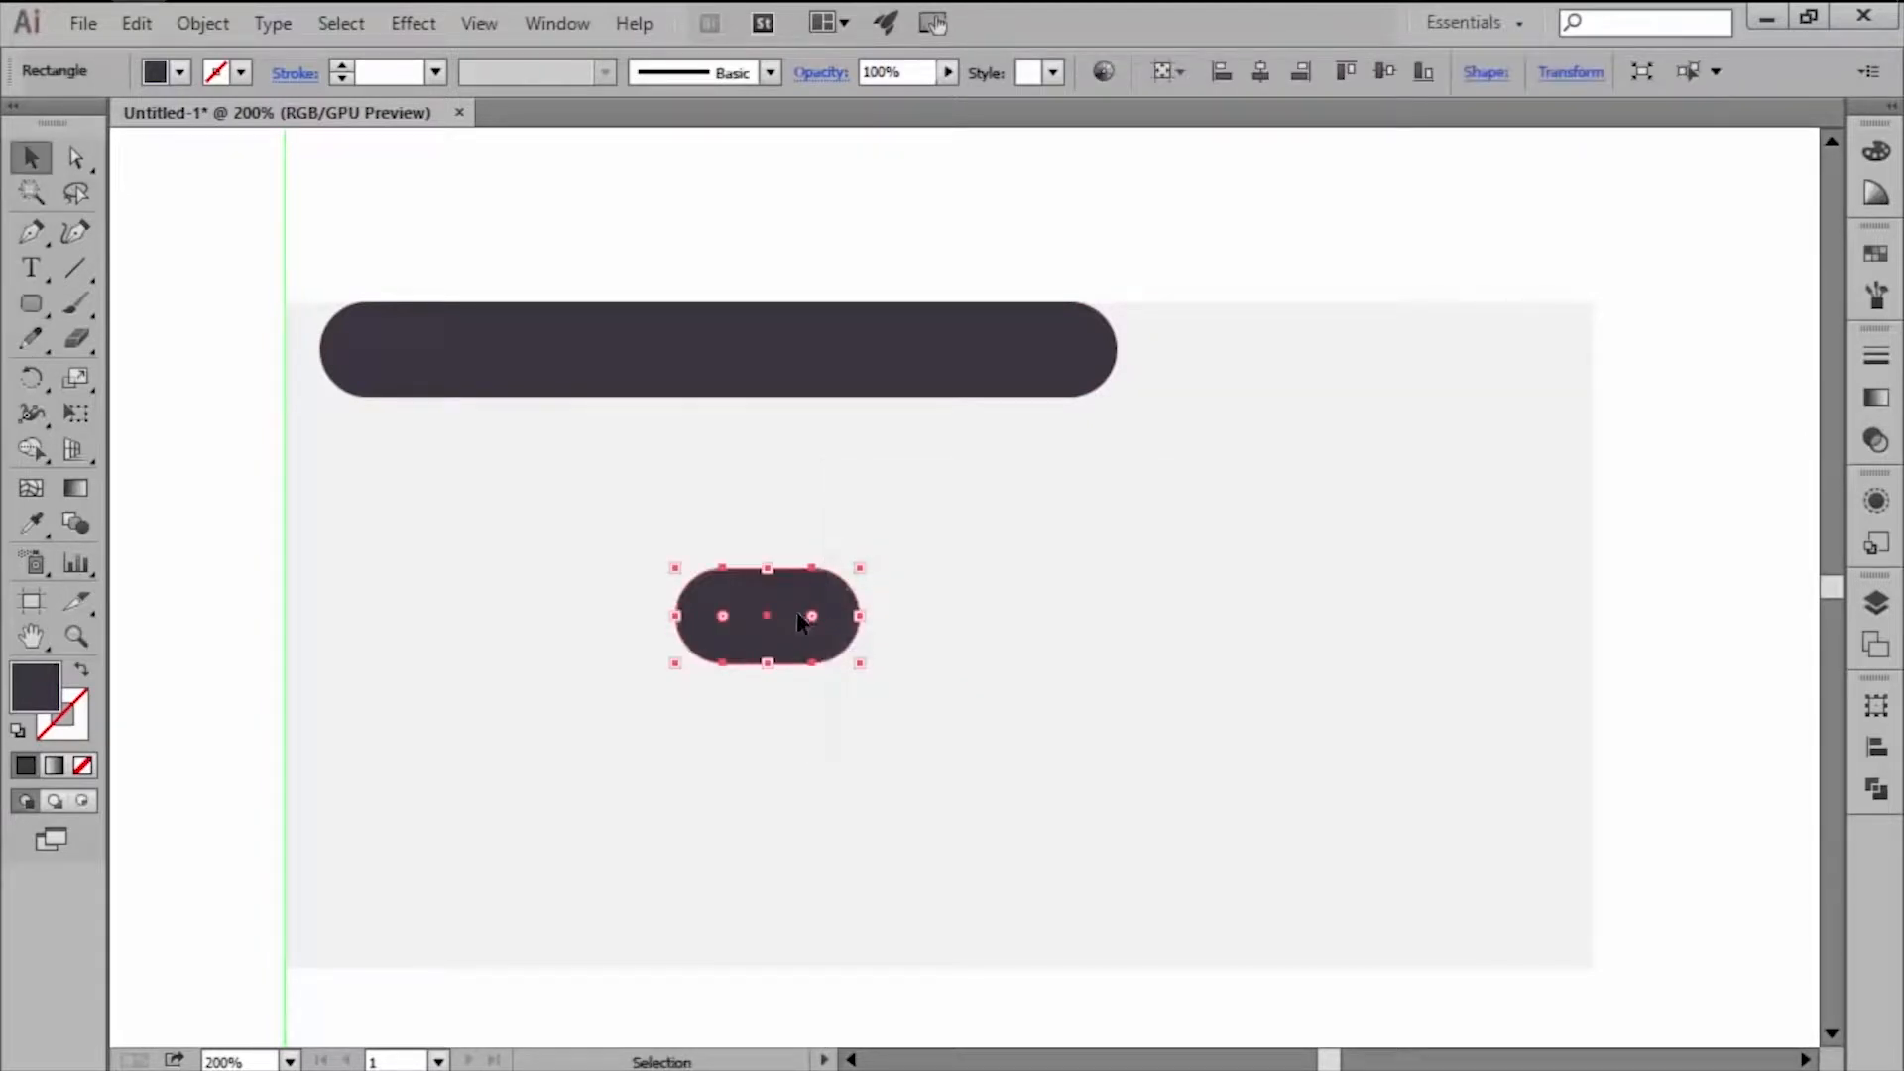
left_click_drag(796, 611, 1278, 344)
left_click(1069, 488)
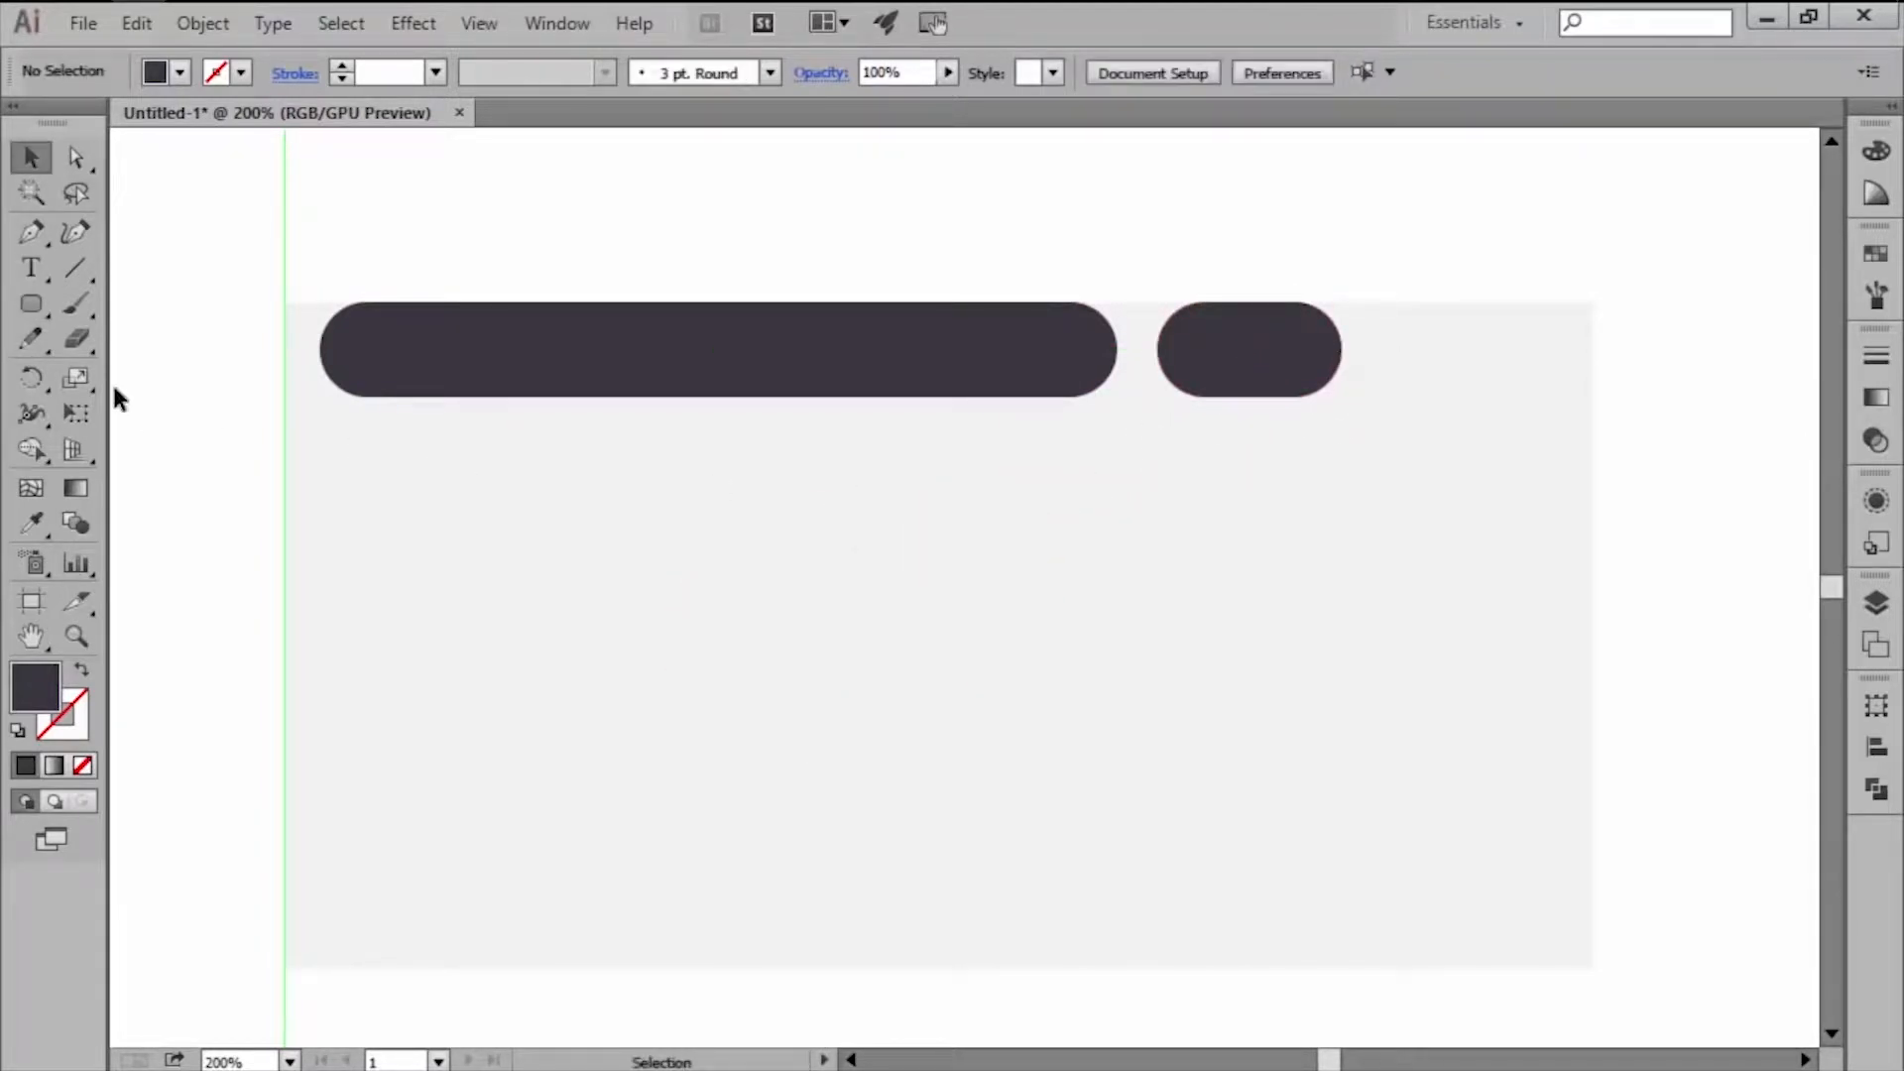
Create a 338 × 32 px rounded rectangle with 16 px corners and place it as a second row, indented to the right.
left_click(31, 305)
left_click(600, 551)
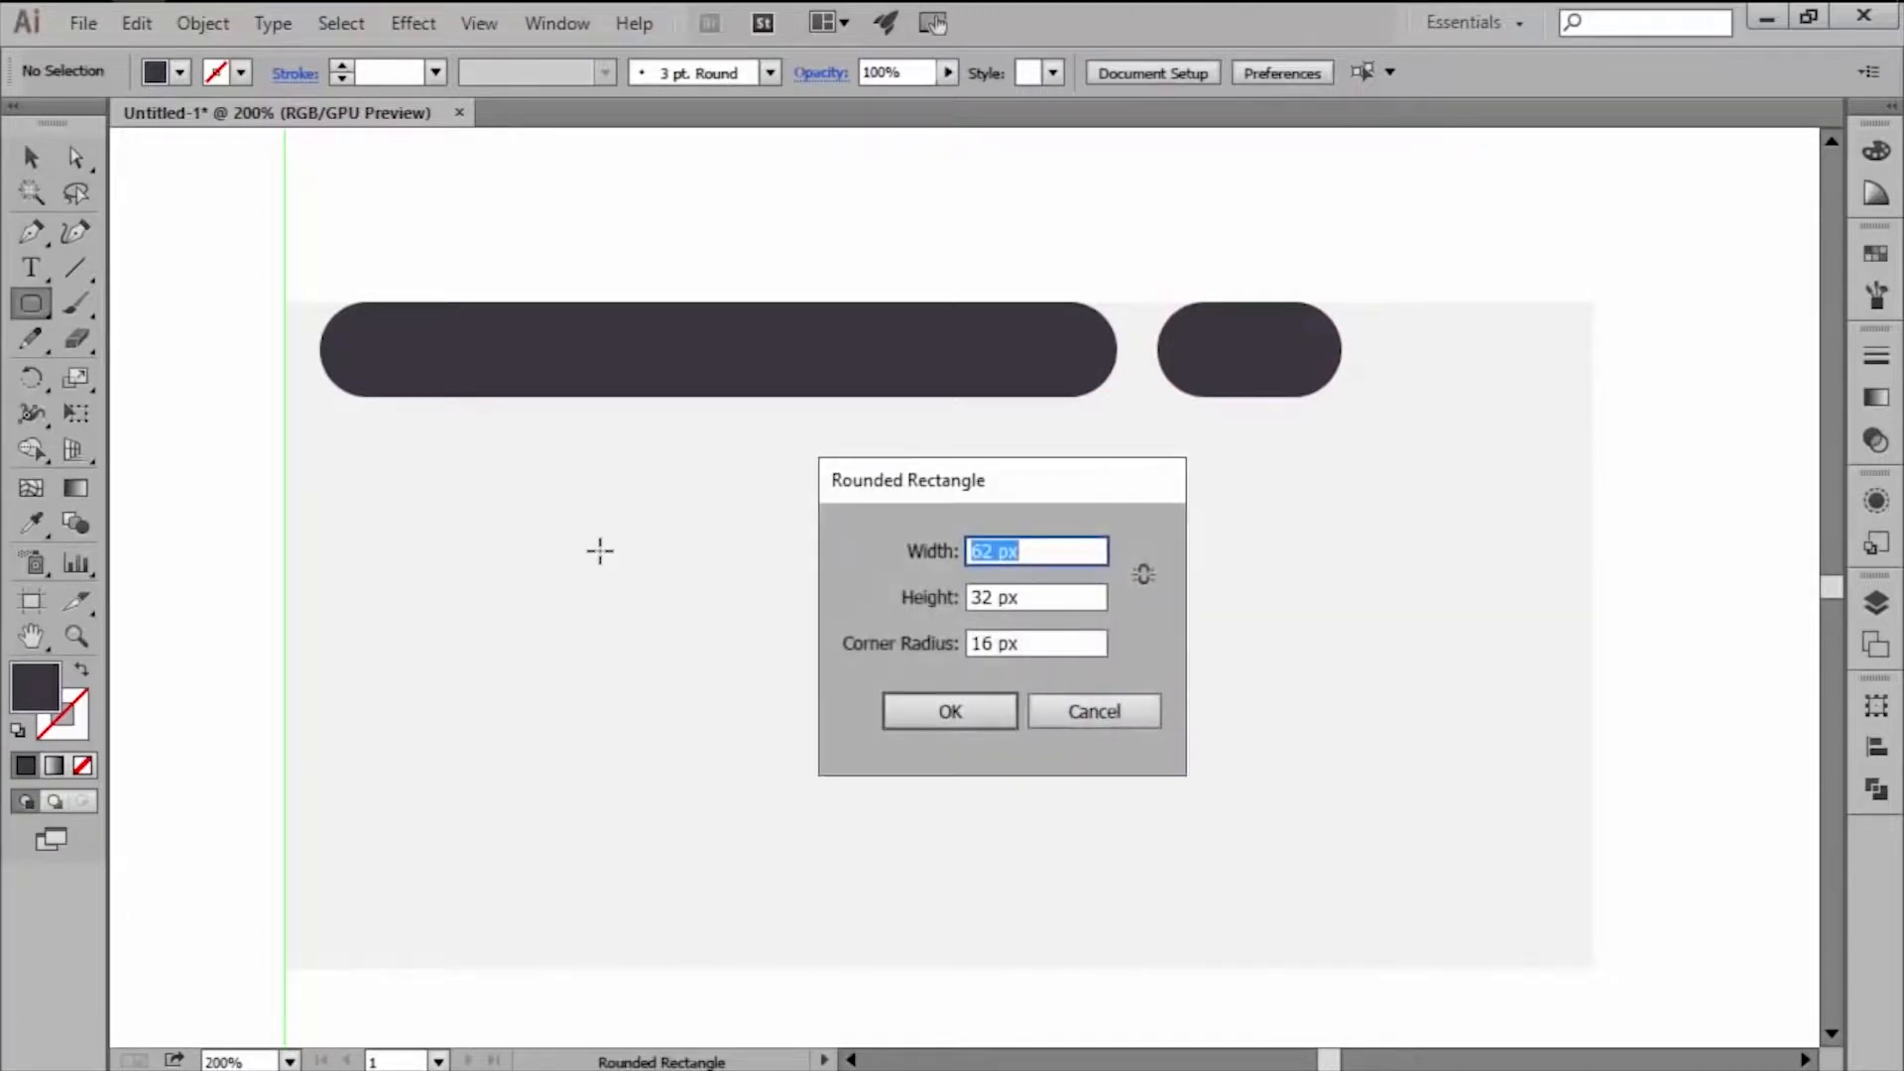
type("338")
left_click(938, 705)
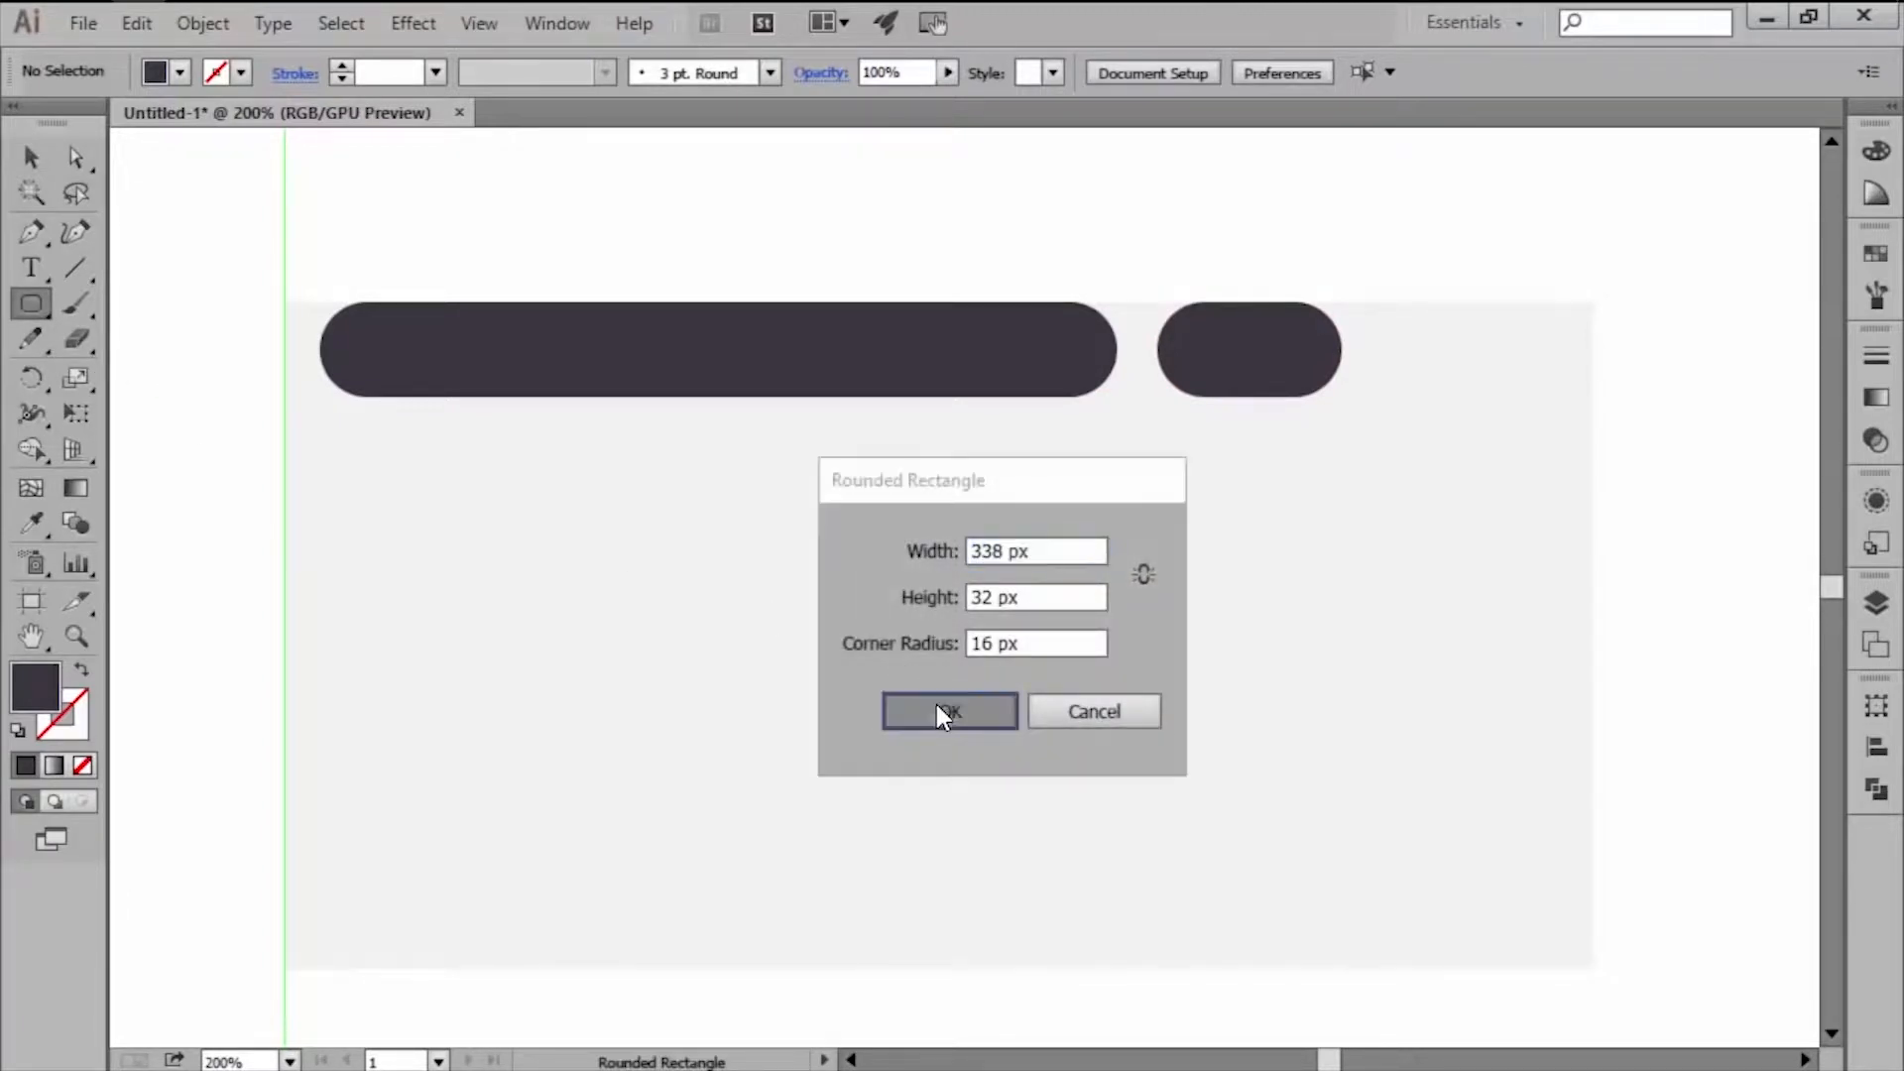
key("v")
left_click_drag(908, 600, 740, 494)
left_click(640, 621)
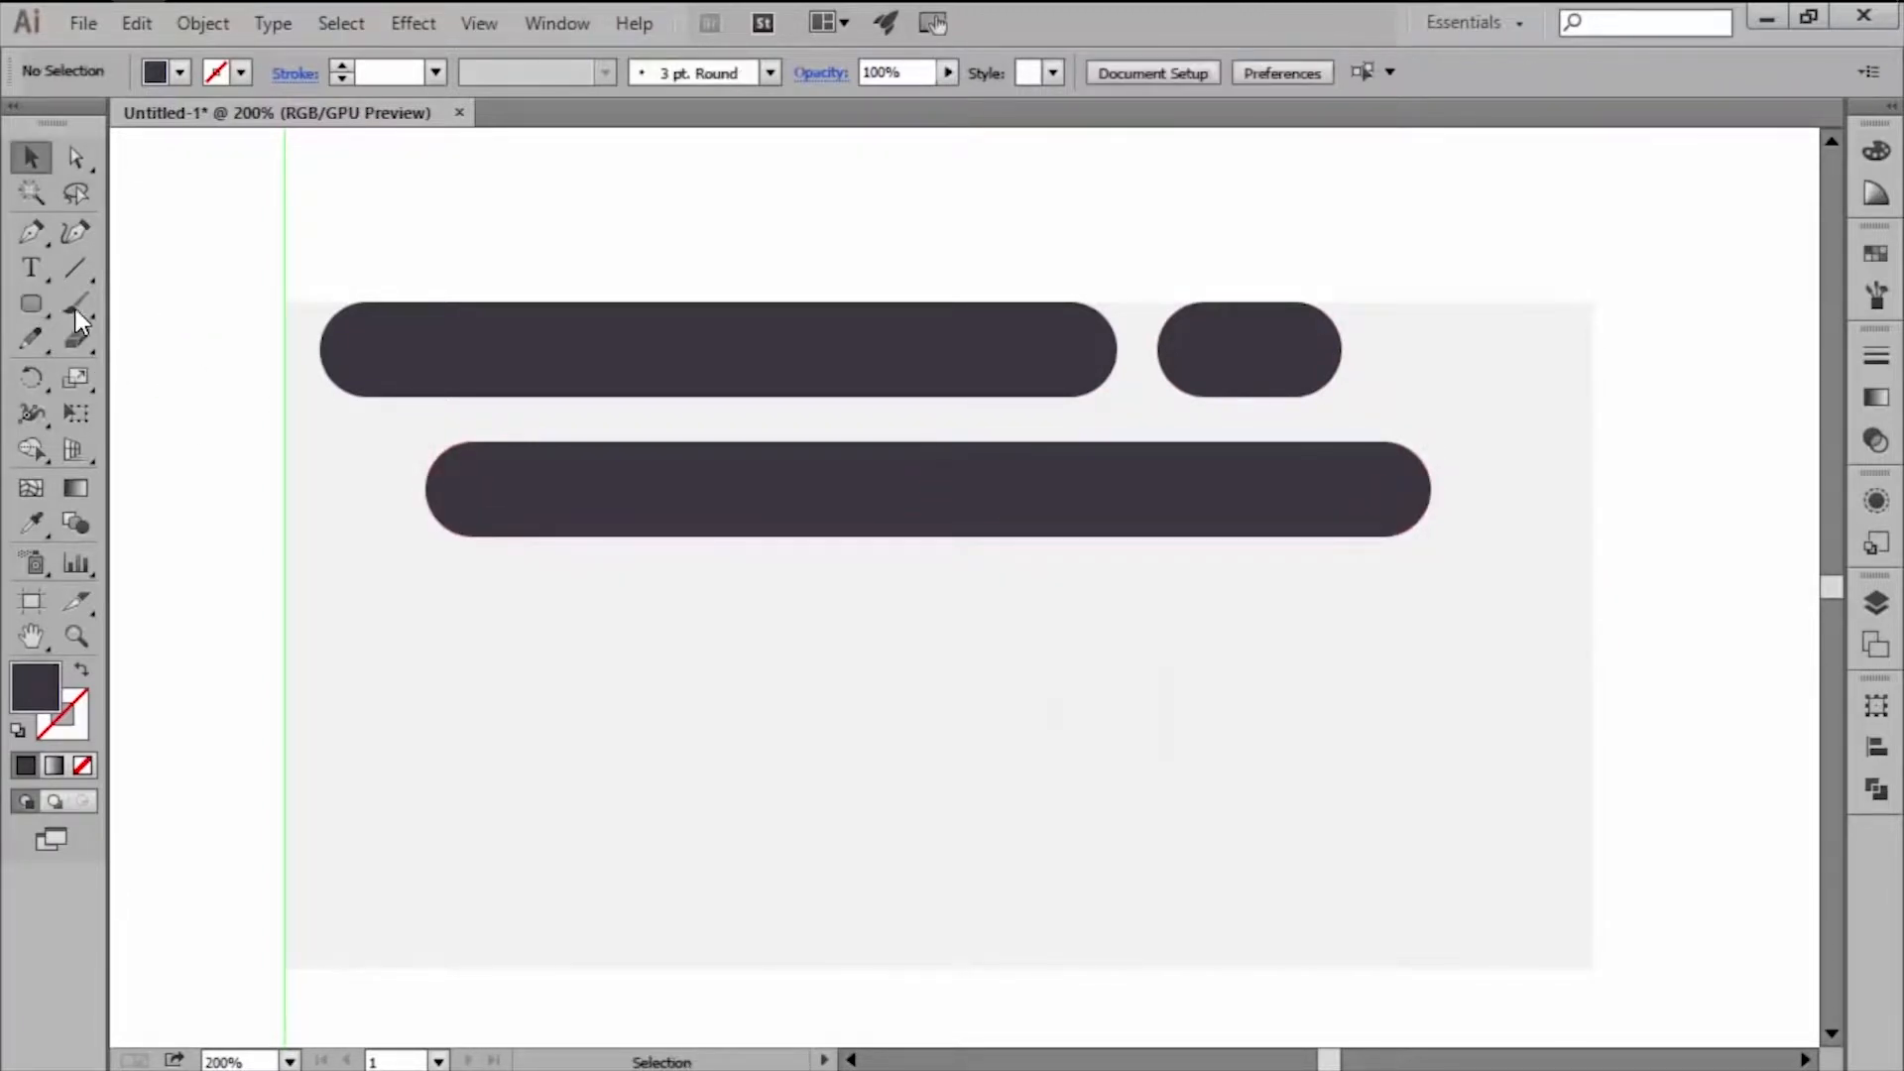
Create a 342 × 32 px rounded rectangle with 16 px corners and place it as a third row, indented further right.
left_click(31, 304)
left_click(719, 628)
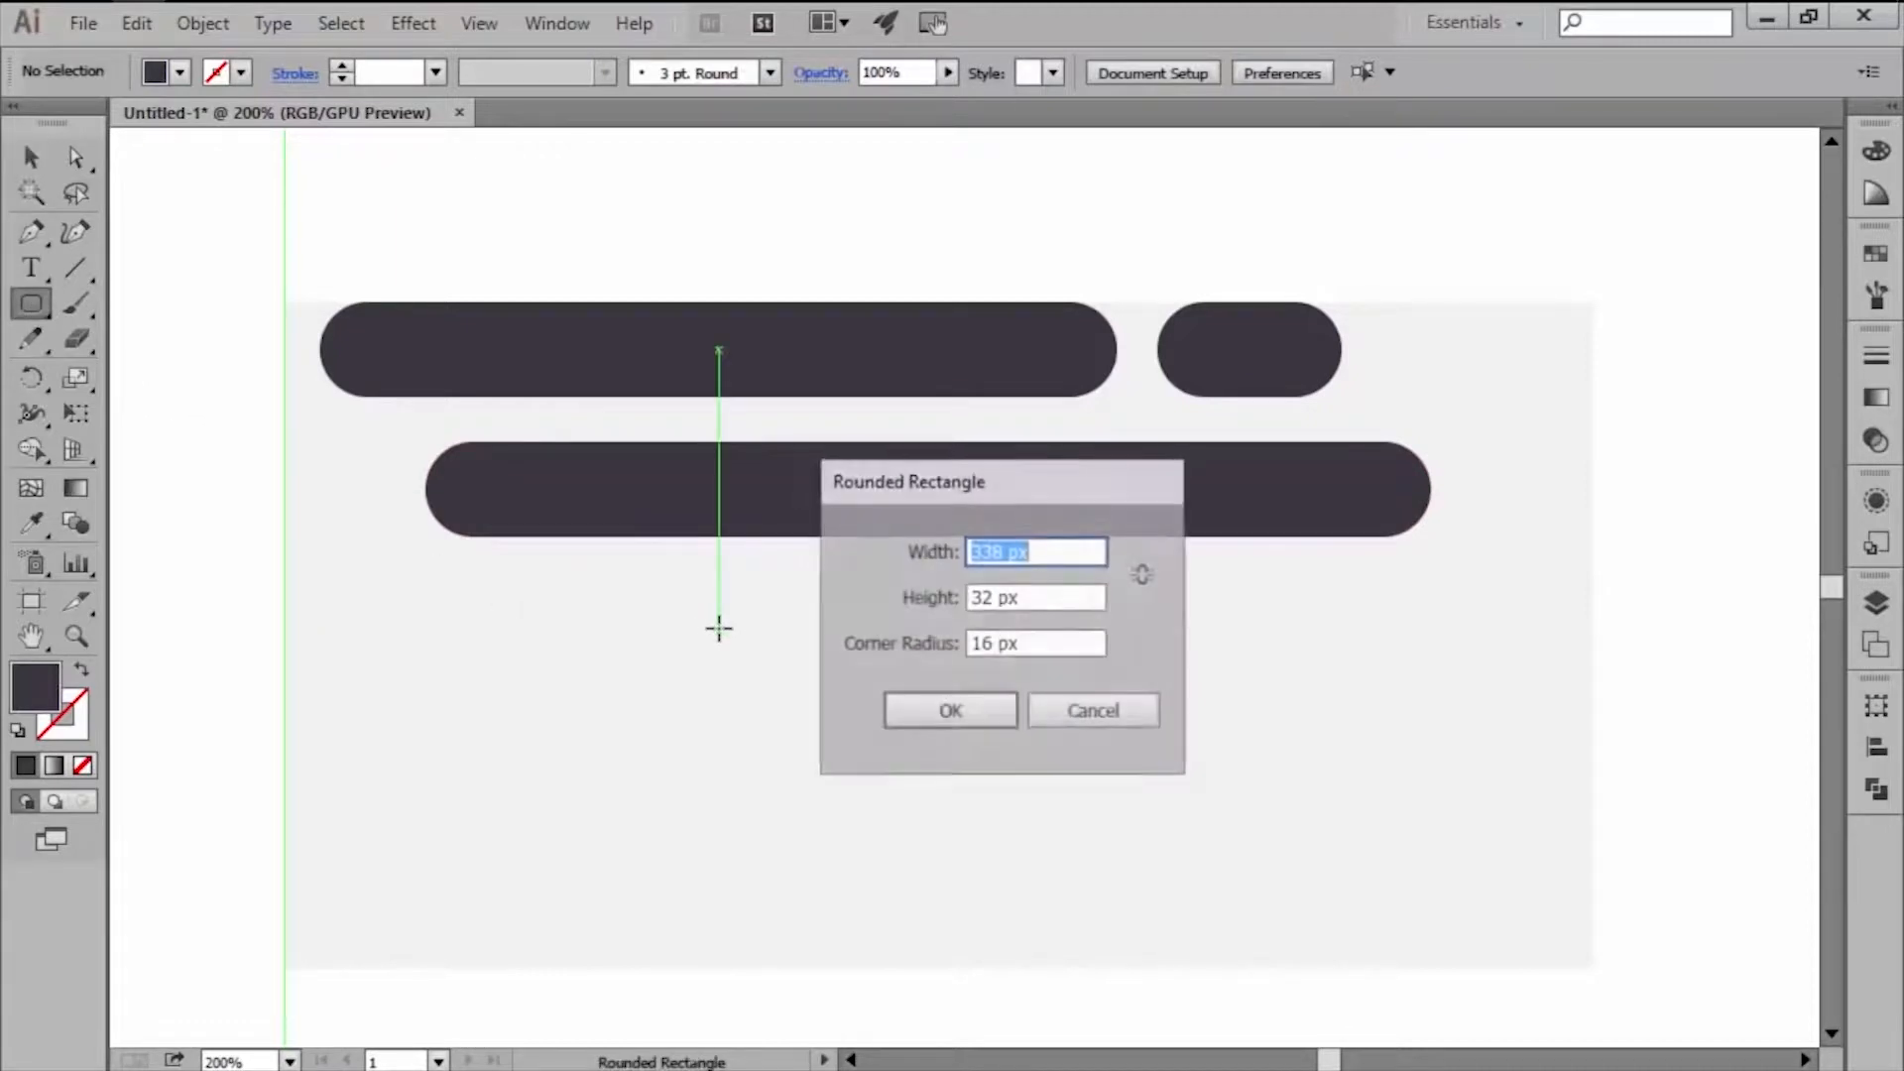
type("342")
left_click(950, 709)
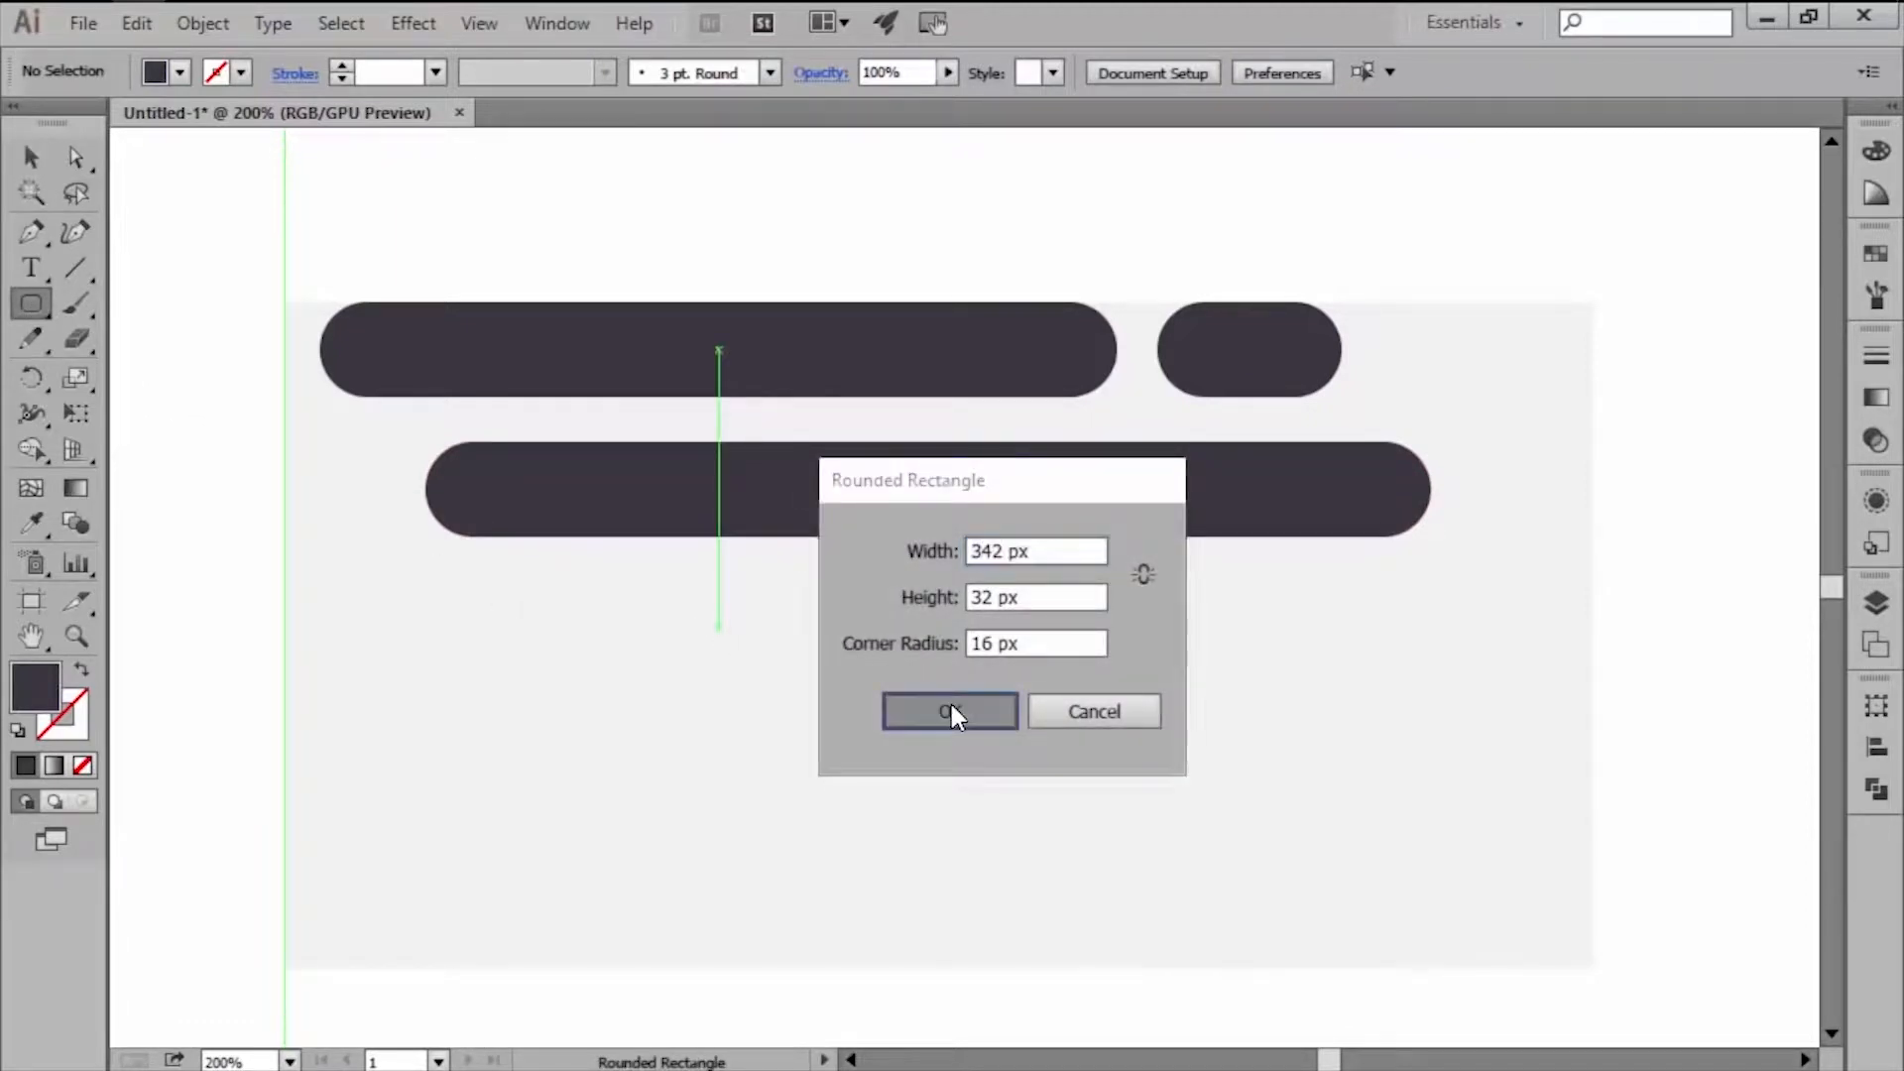
key("v")
left_click_drag(992, 678, 803, 629)
left_click(691, 767)
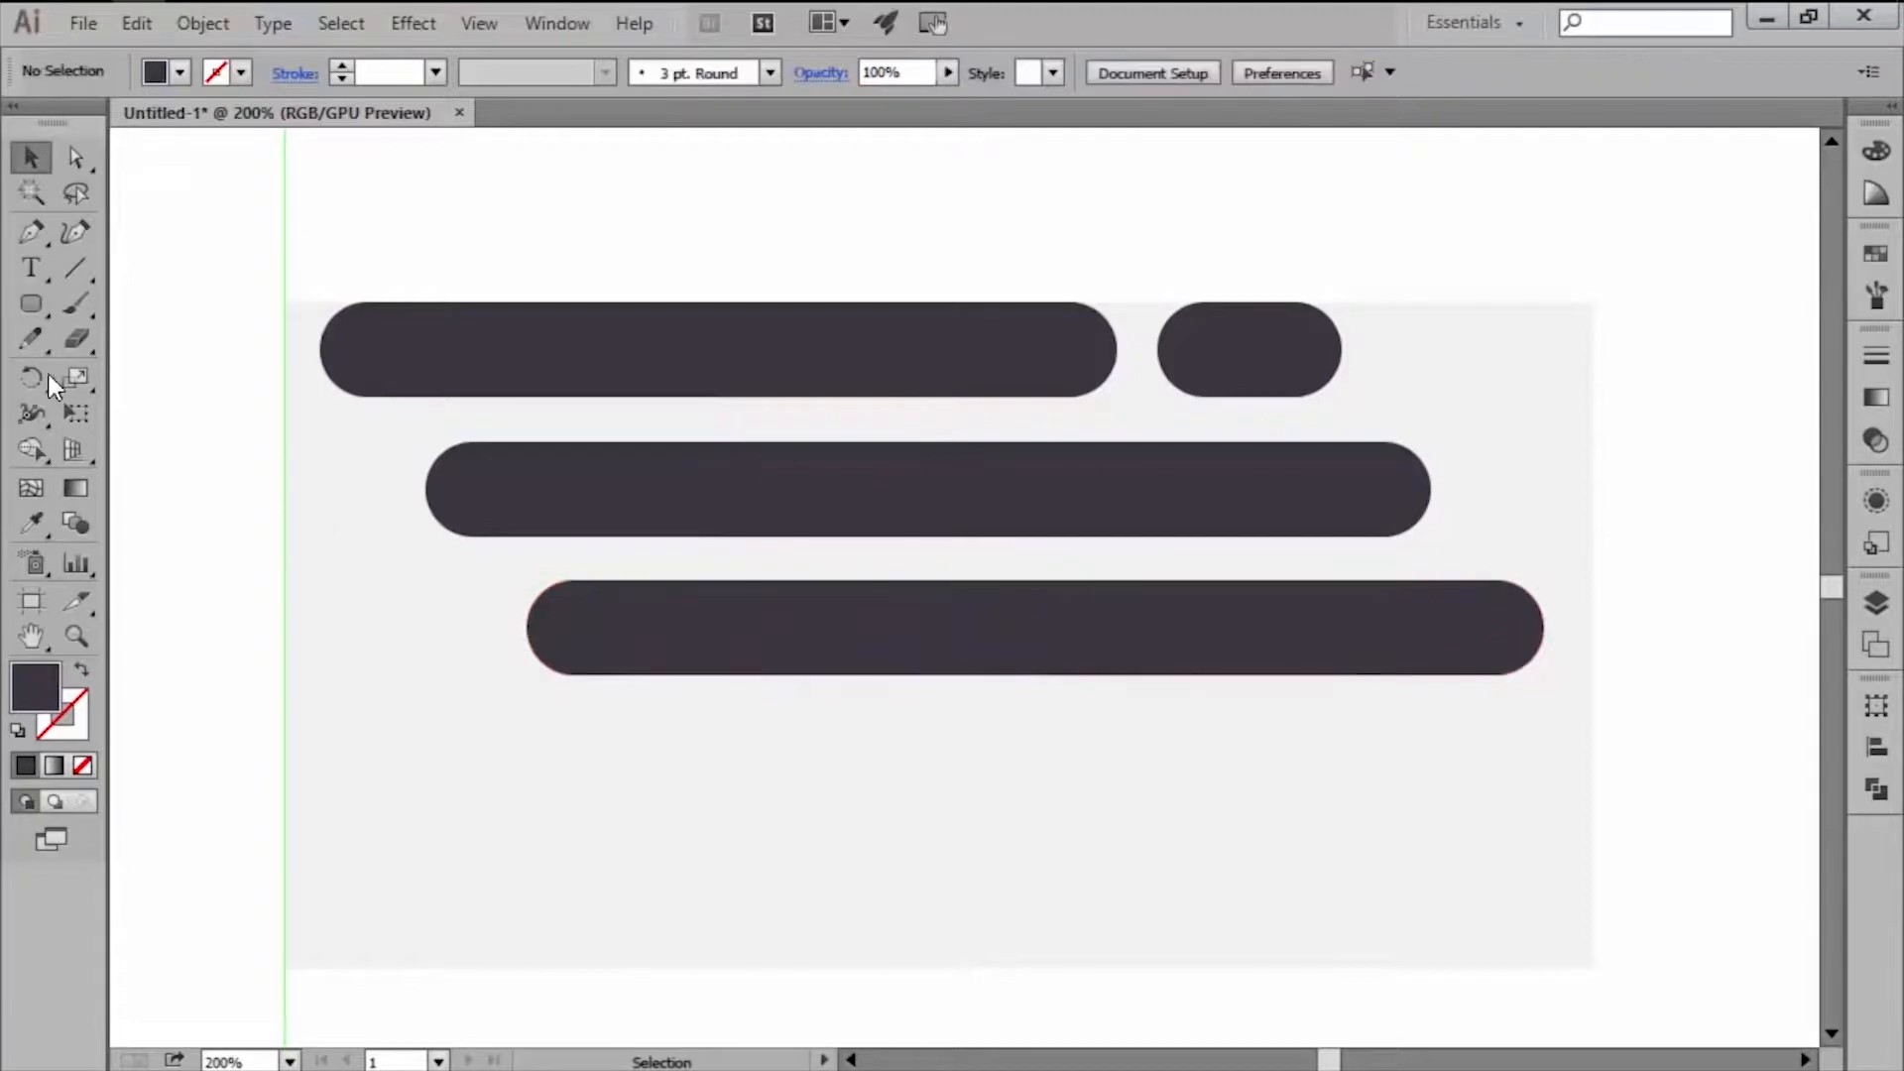
Create a 62 × 32 px rounded rectangle with 16 px corners to start the fourth row, left-aligned with the first row's long bar.
left_click(31, 305)
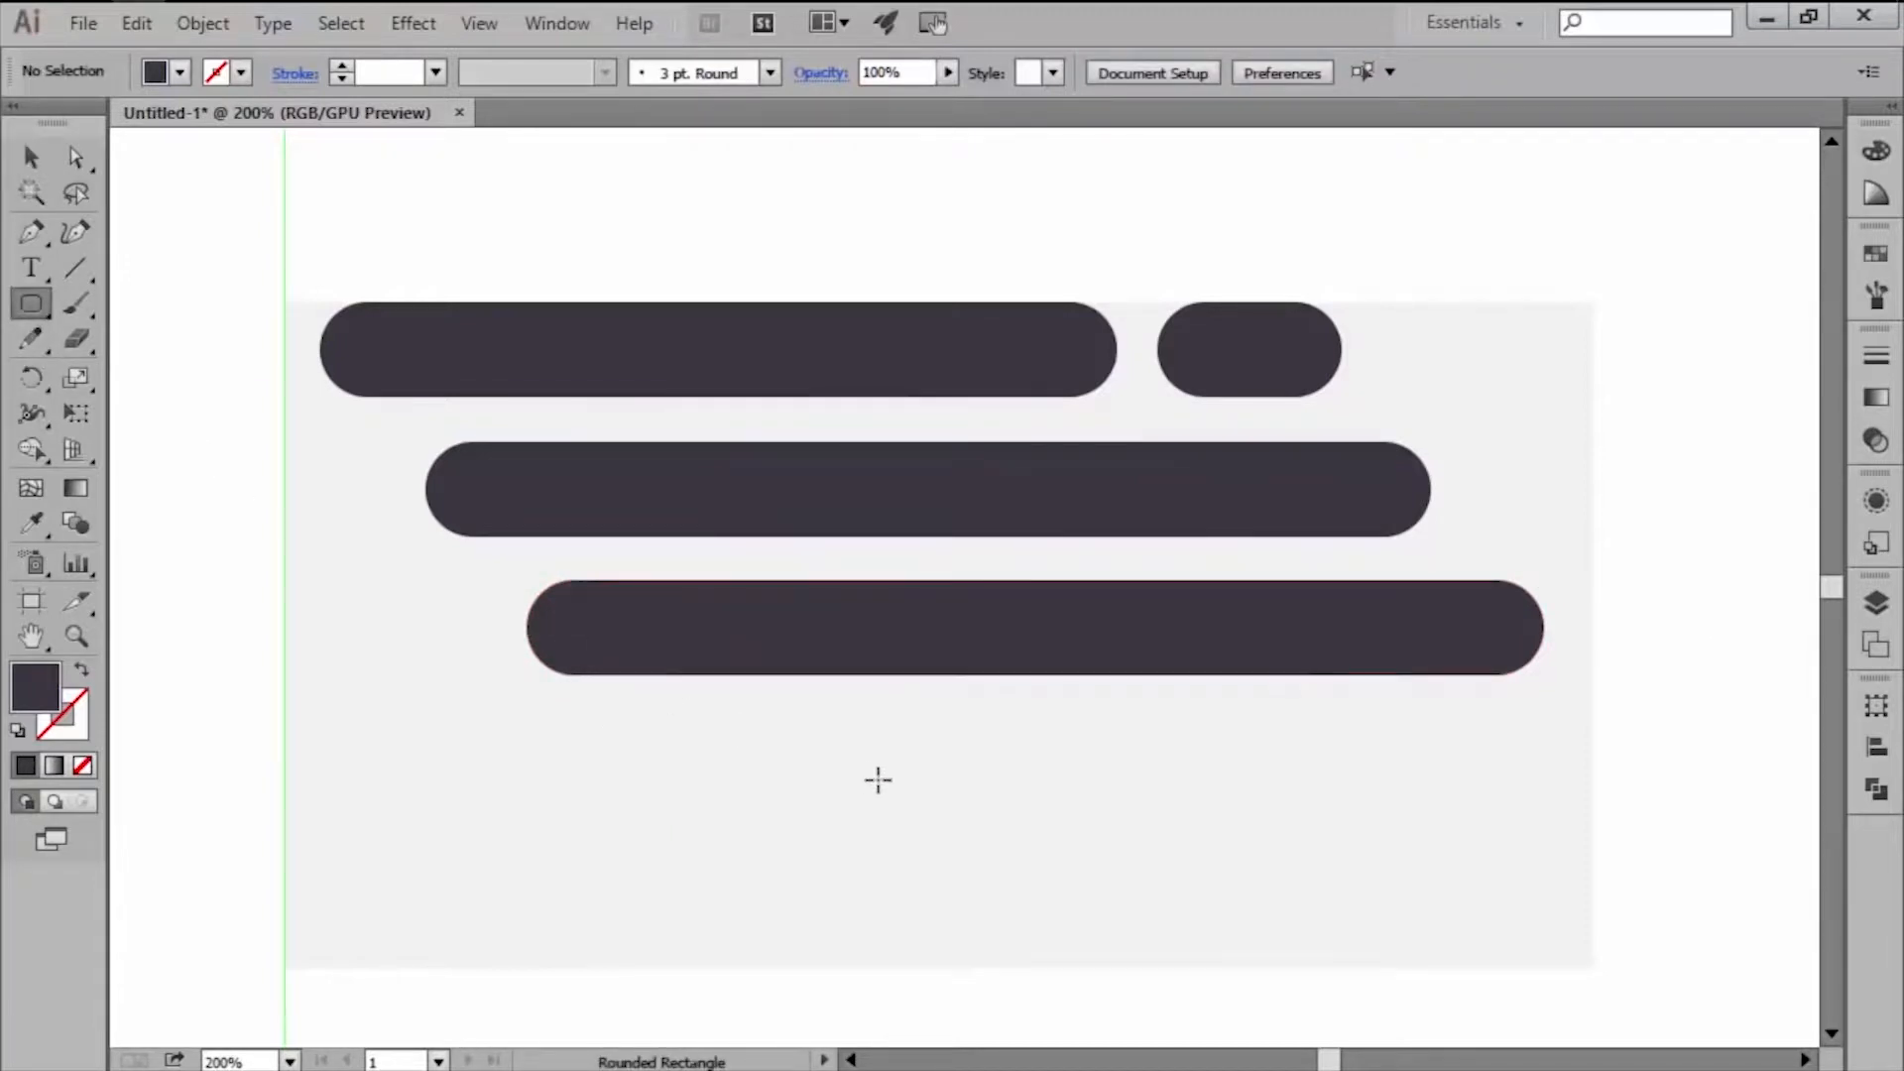
left_click(877, 781)
type("62")
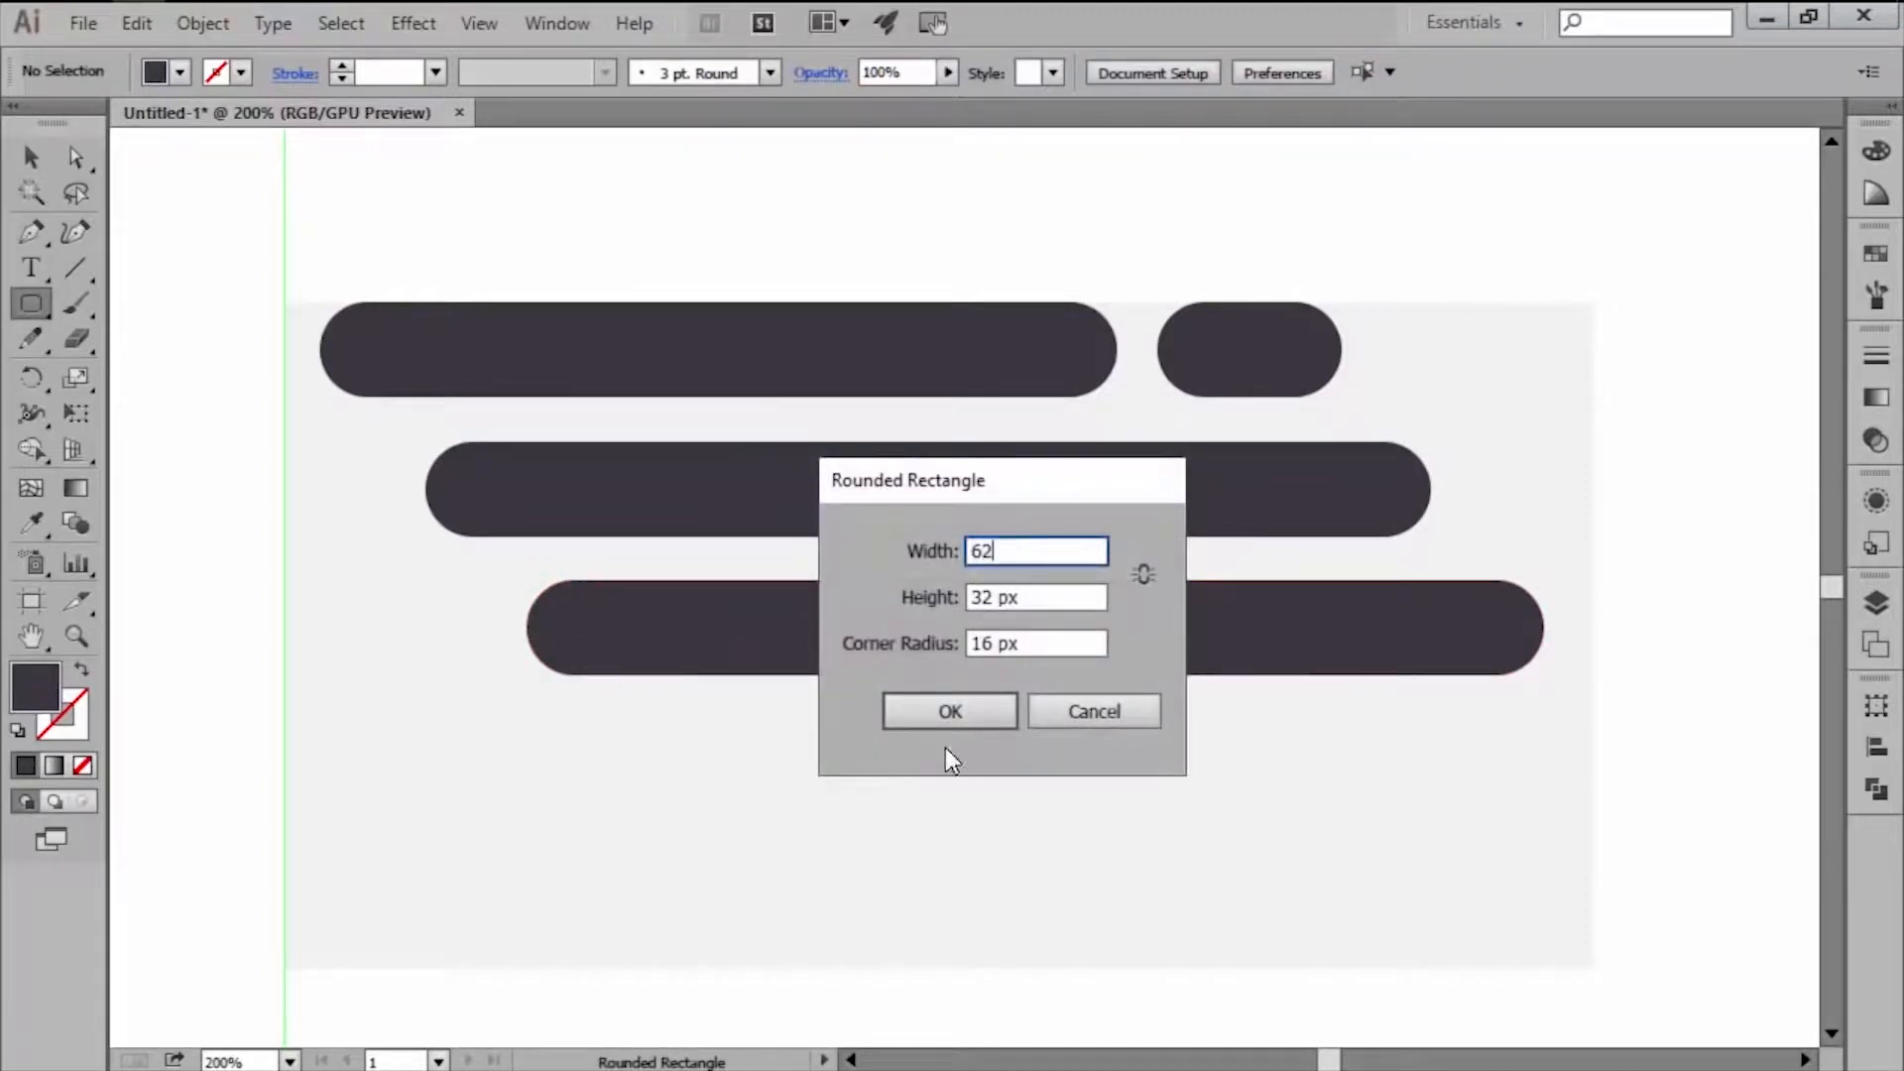
left_click(992, 712)
key("v")
left_click_drag(952, 799, 392, 756)
left_click(263, 533)
Create a 362 × 32 px rounded rectangle with 16 px corners and place it right of the short bar in the fourth row.
left_click(31, 304)
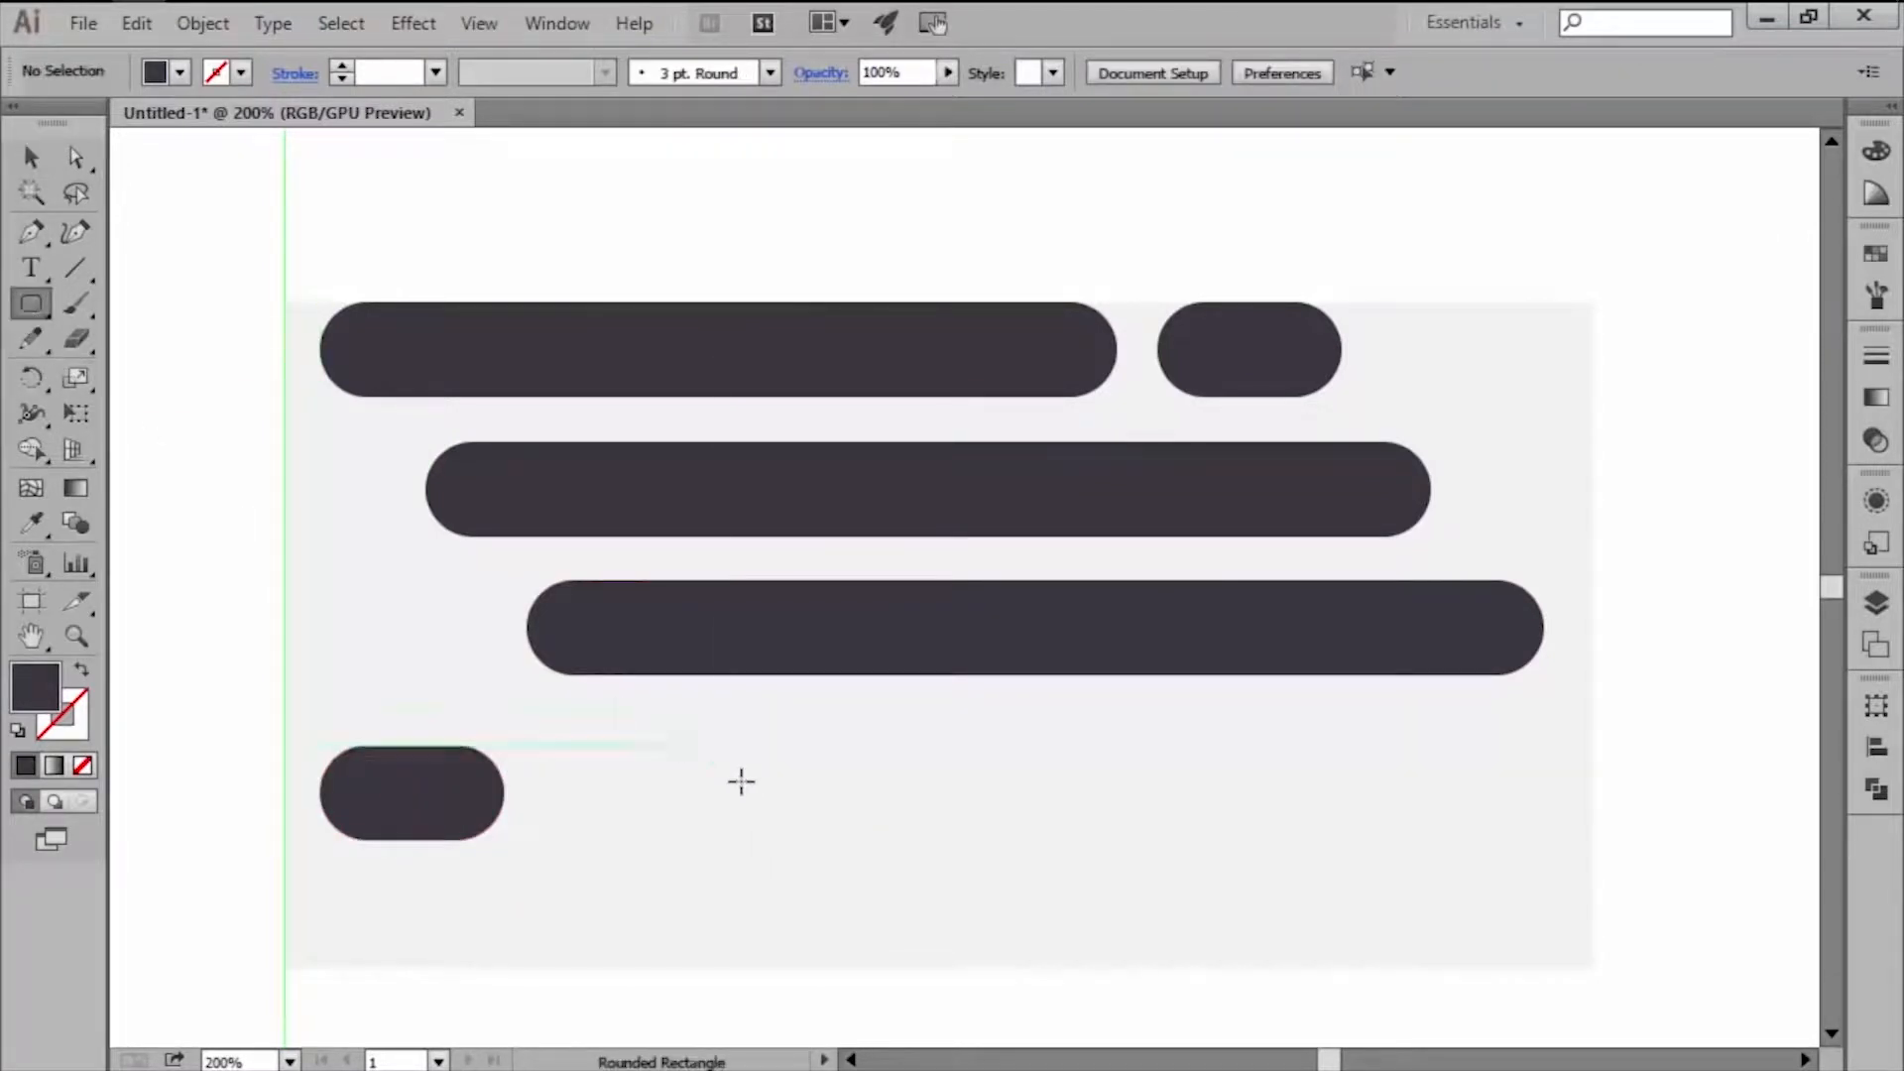
left_click(754, 789)
type("362")
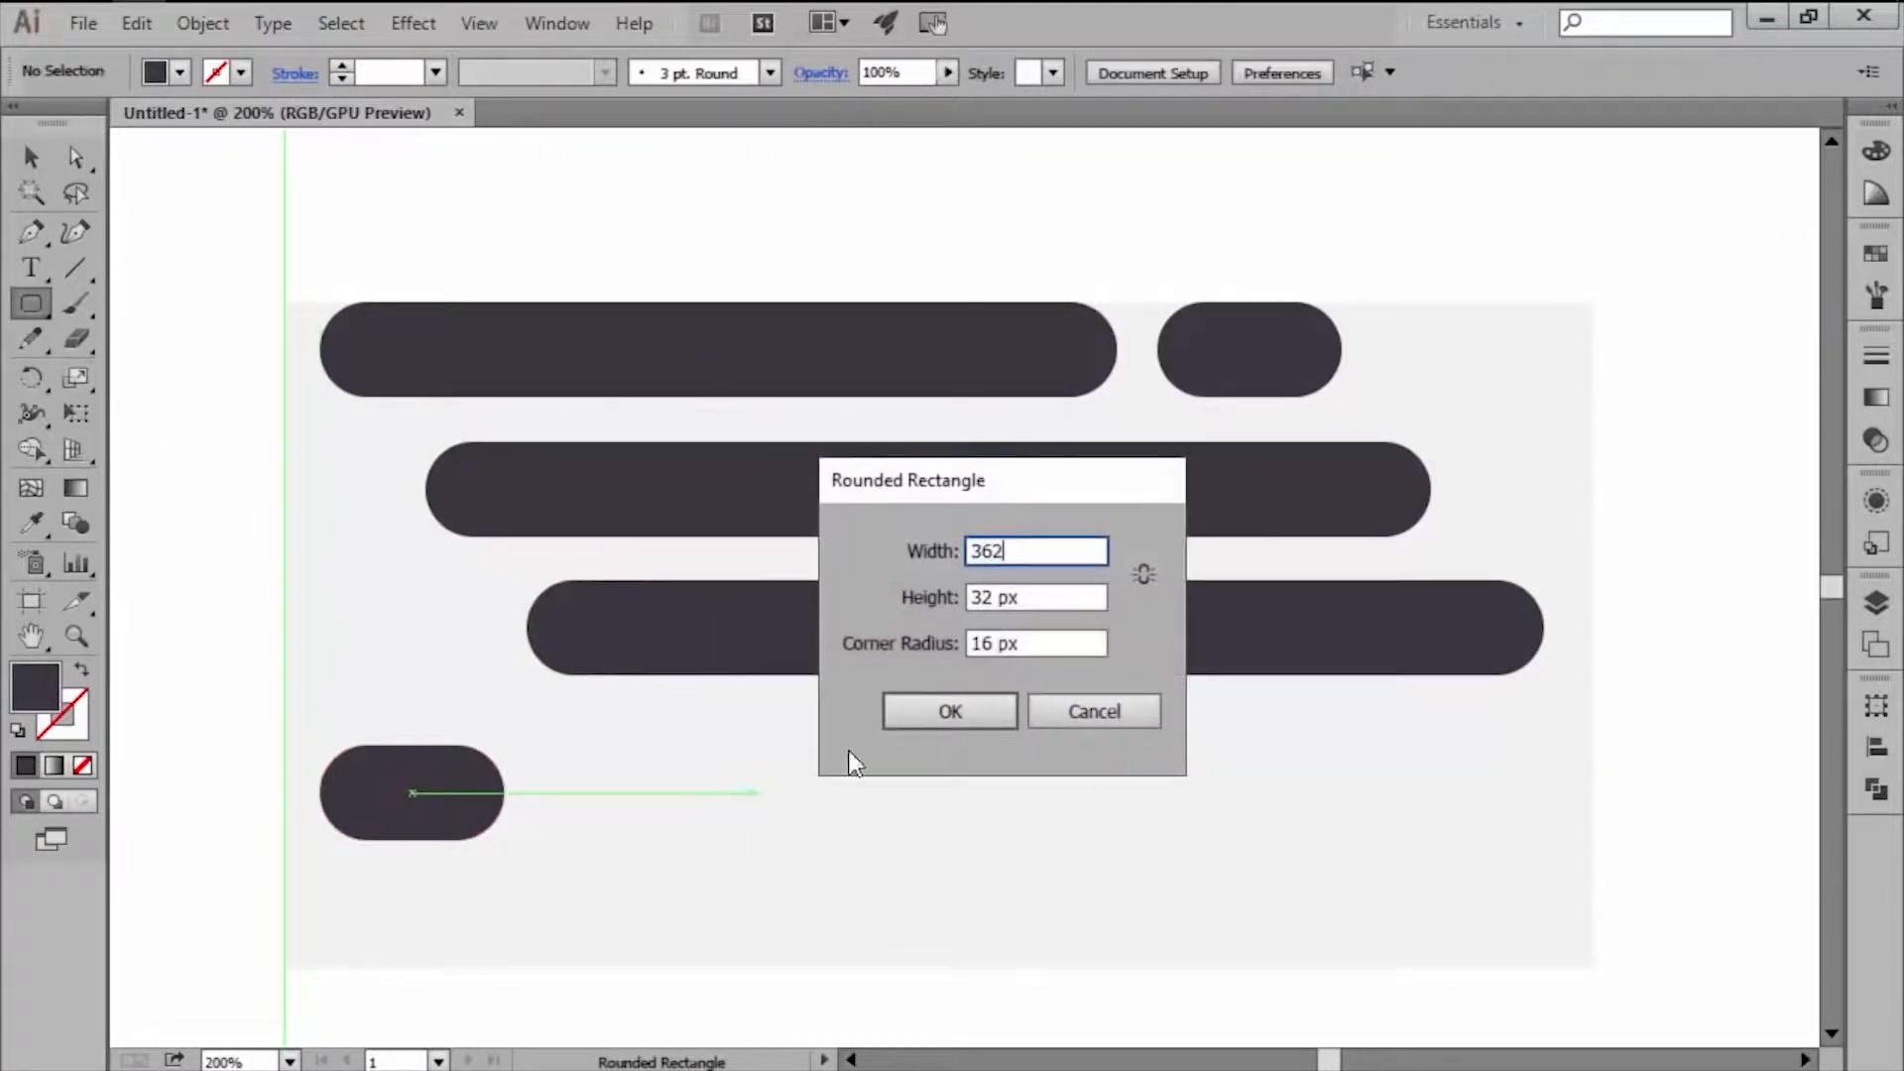
left_click(1003, 711)
key("v")
left_click_drag(906, 828, 757, 800)
left_click(615, 879)
Create a 398 × 32 px rounded rectangle with 16 px corners and place it as the fifth row along the gray box's bottom edge.
left_click(31, 305)
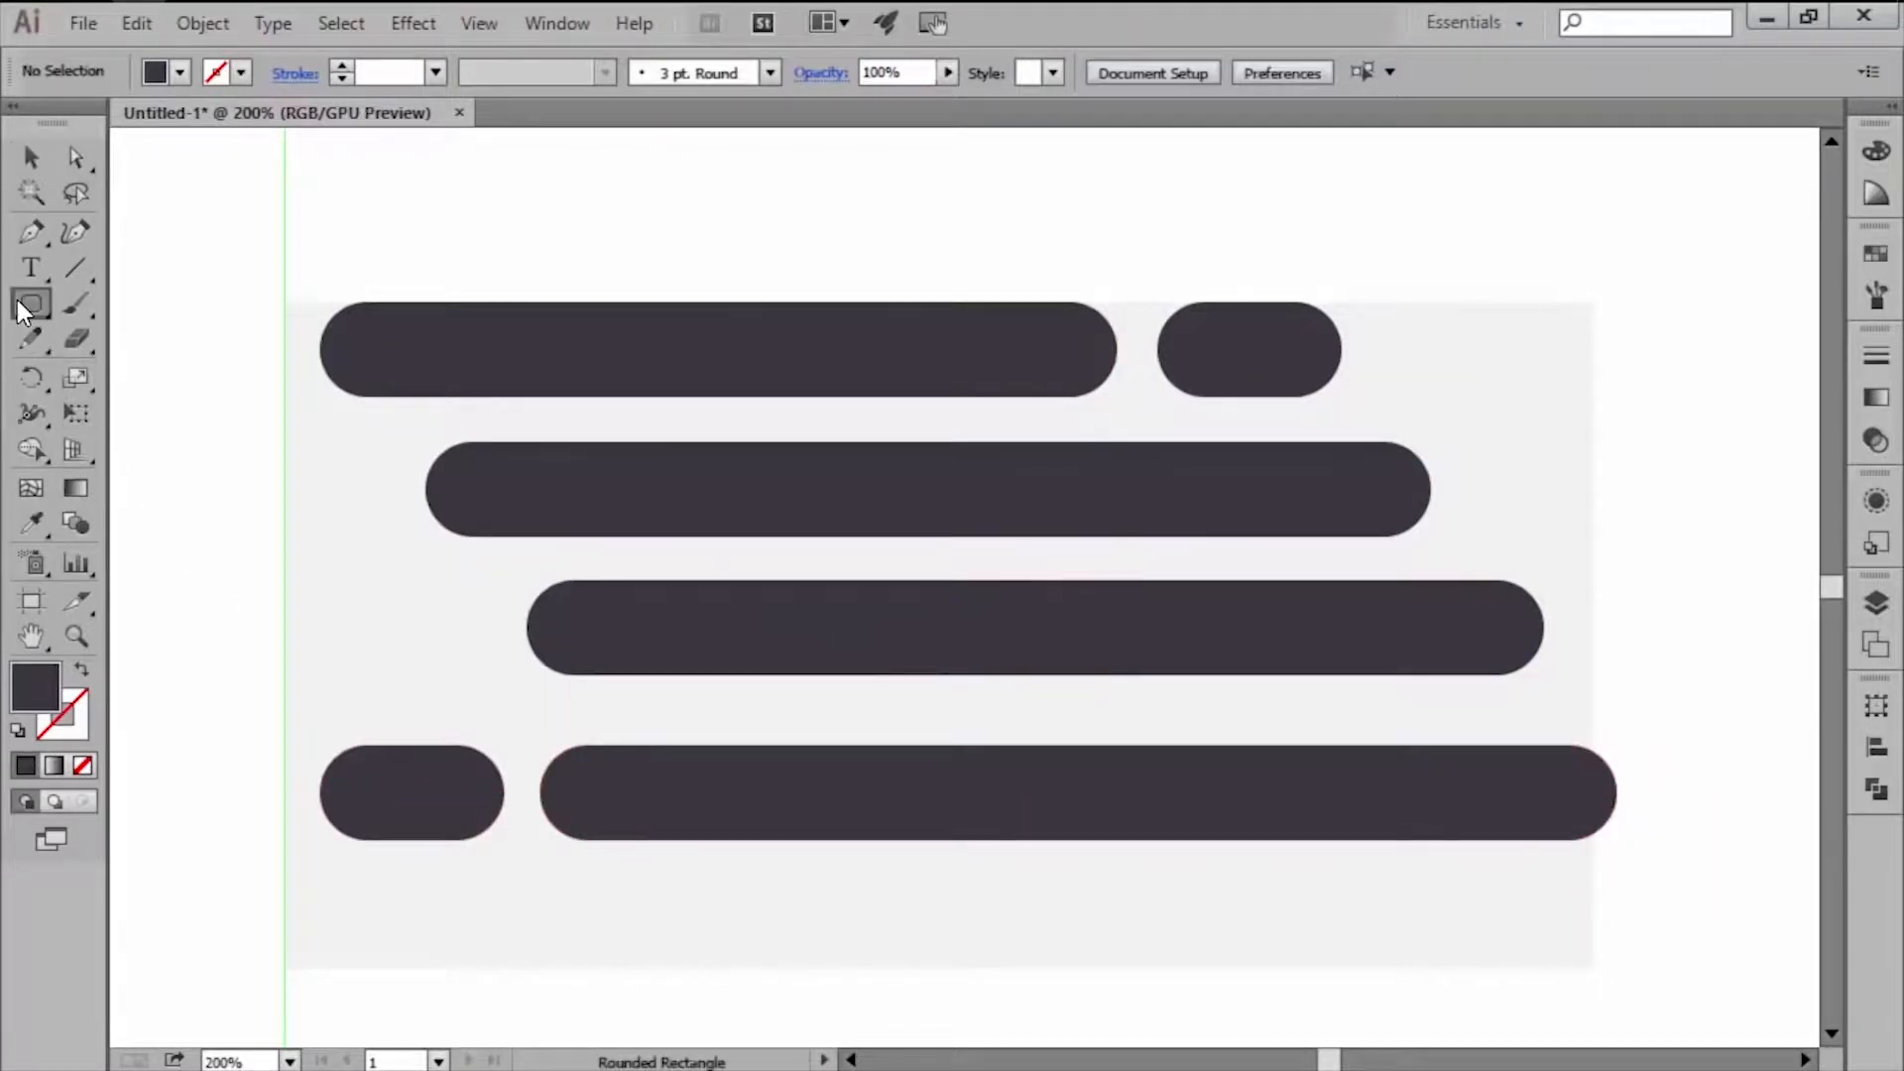
left_click(602, 914)
type("398")
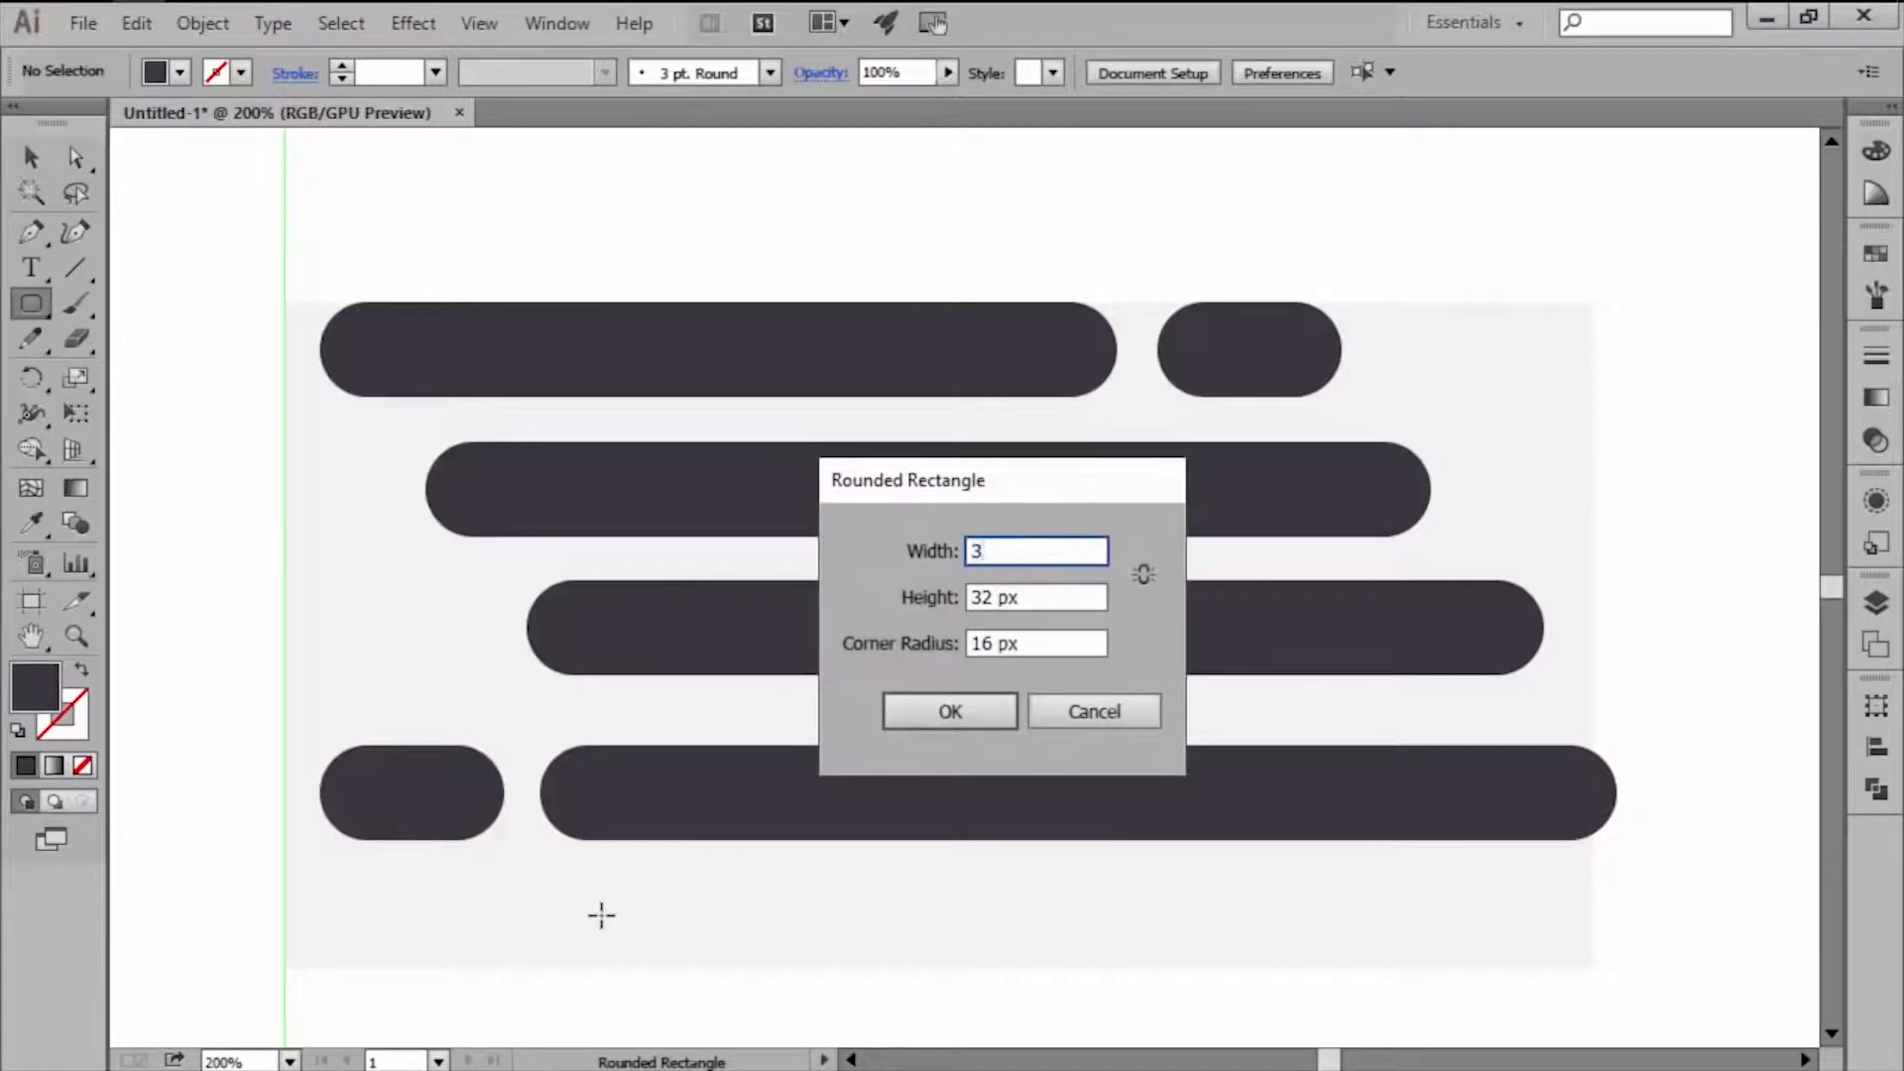
left_click(945, 714)
key("v")
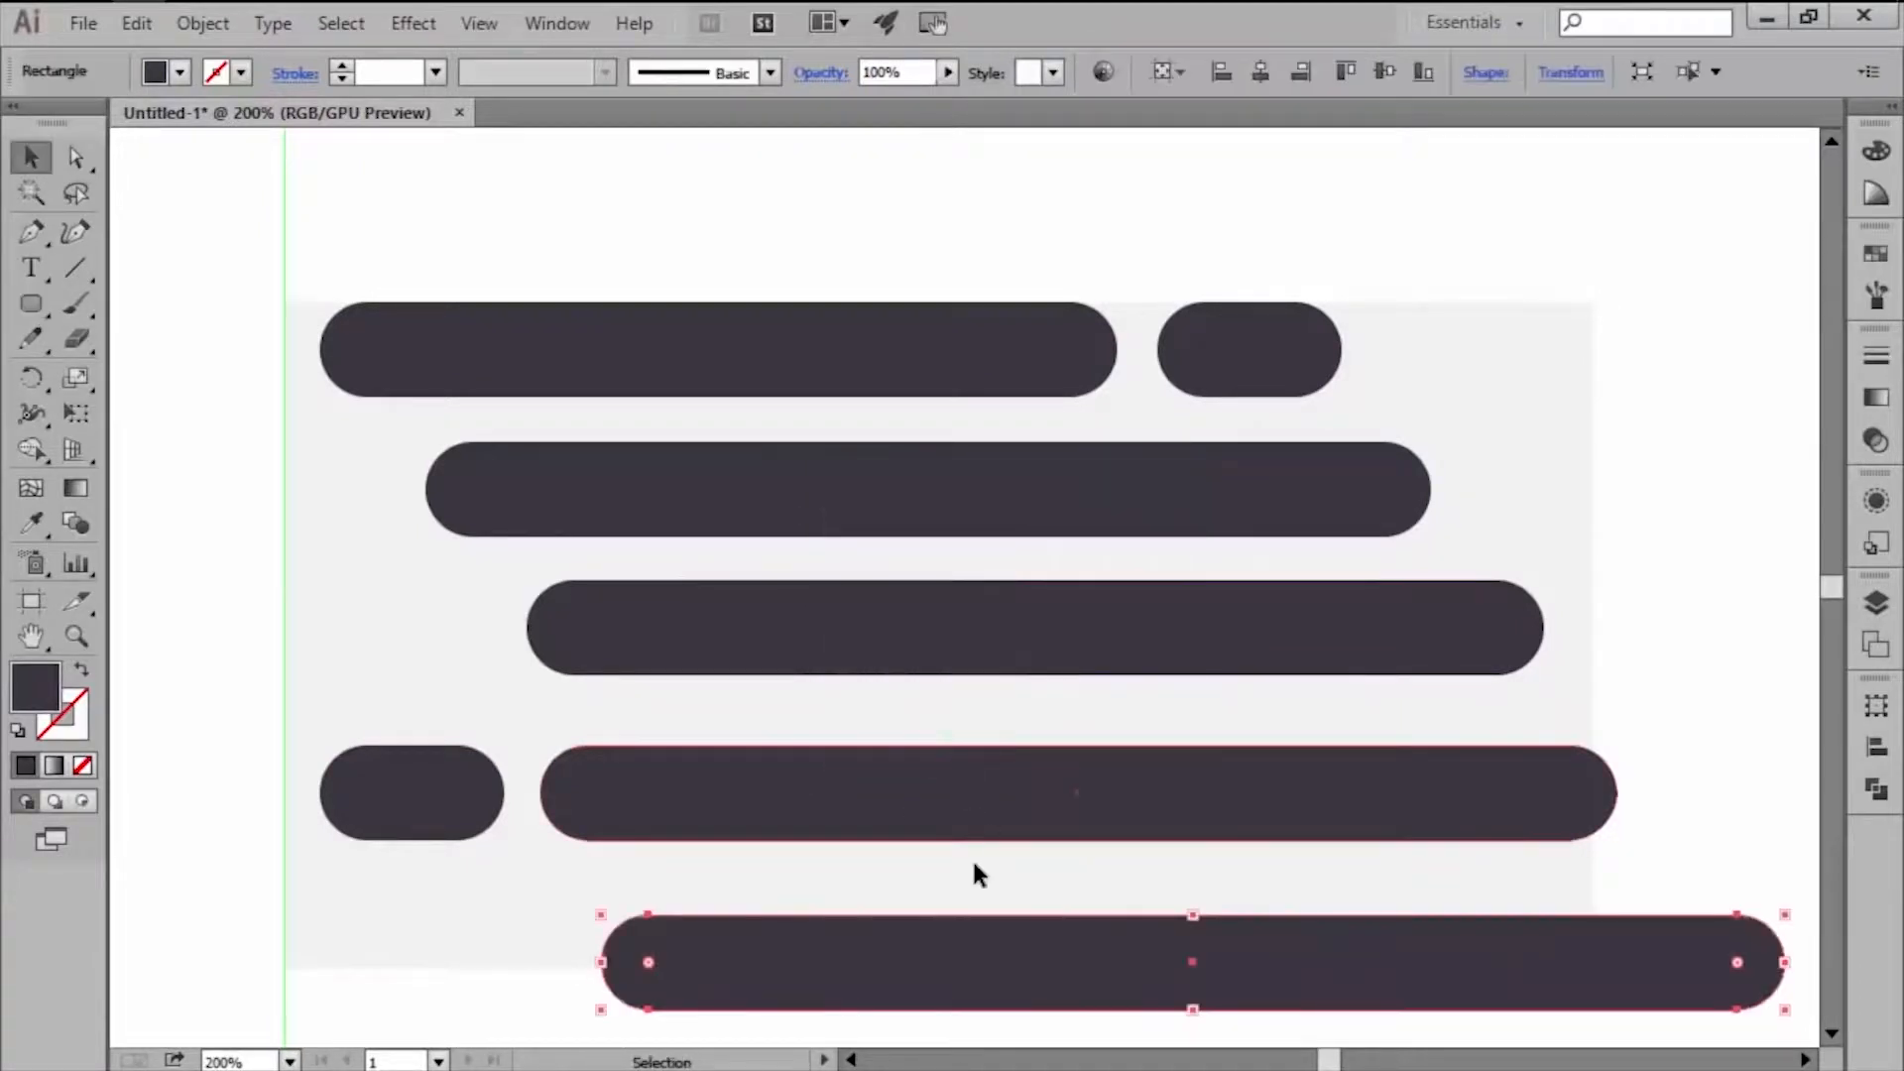
left_click_drag(926, 944, 823, 912)
Select all the rounded bars and enable Align to Pixel Grid for them.
key("ctrl+minus")
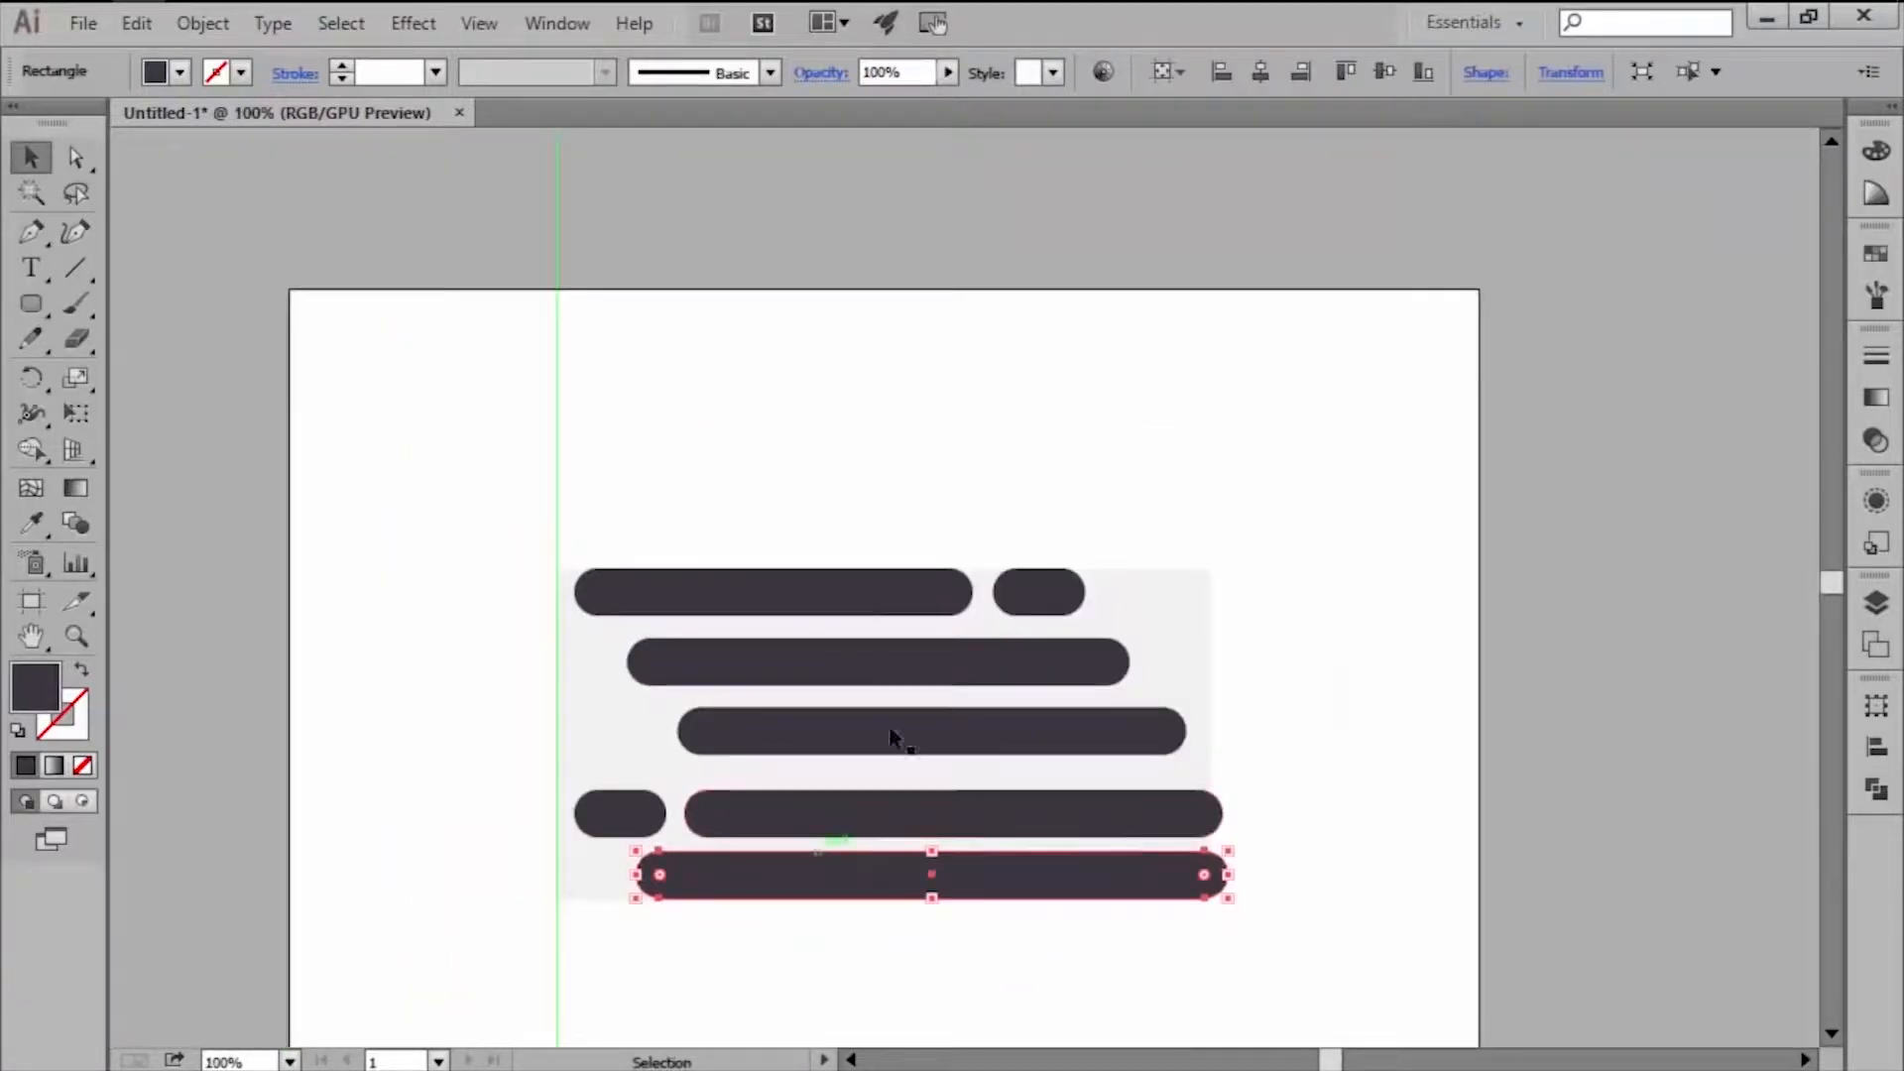
left_click(1294, 510)
left_click_drag(617, 913, 613, 905)
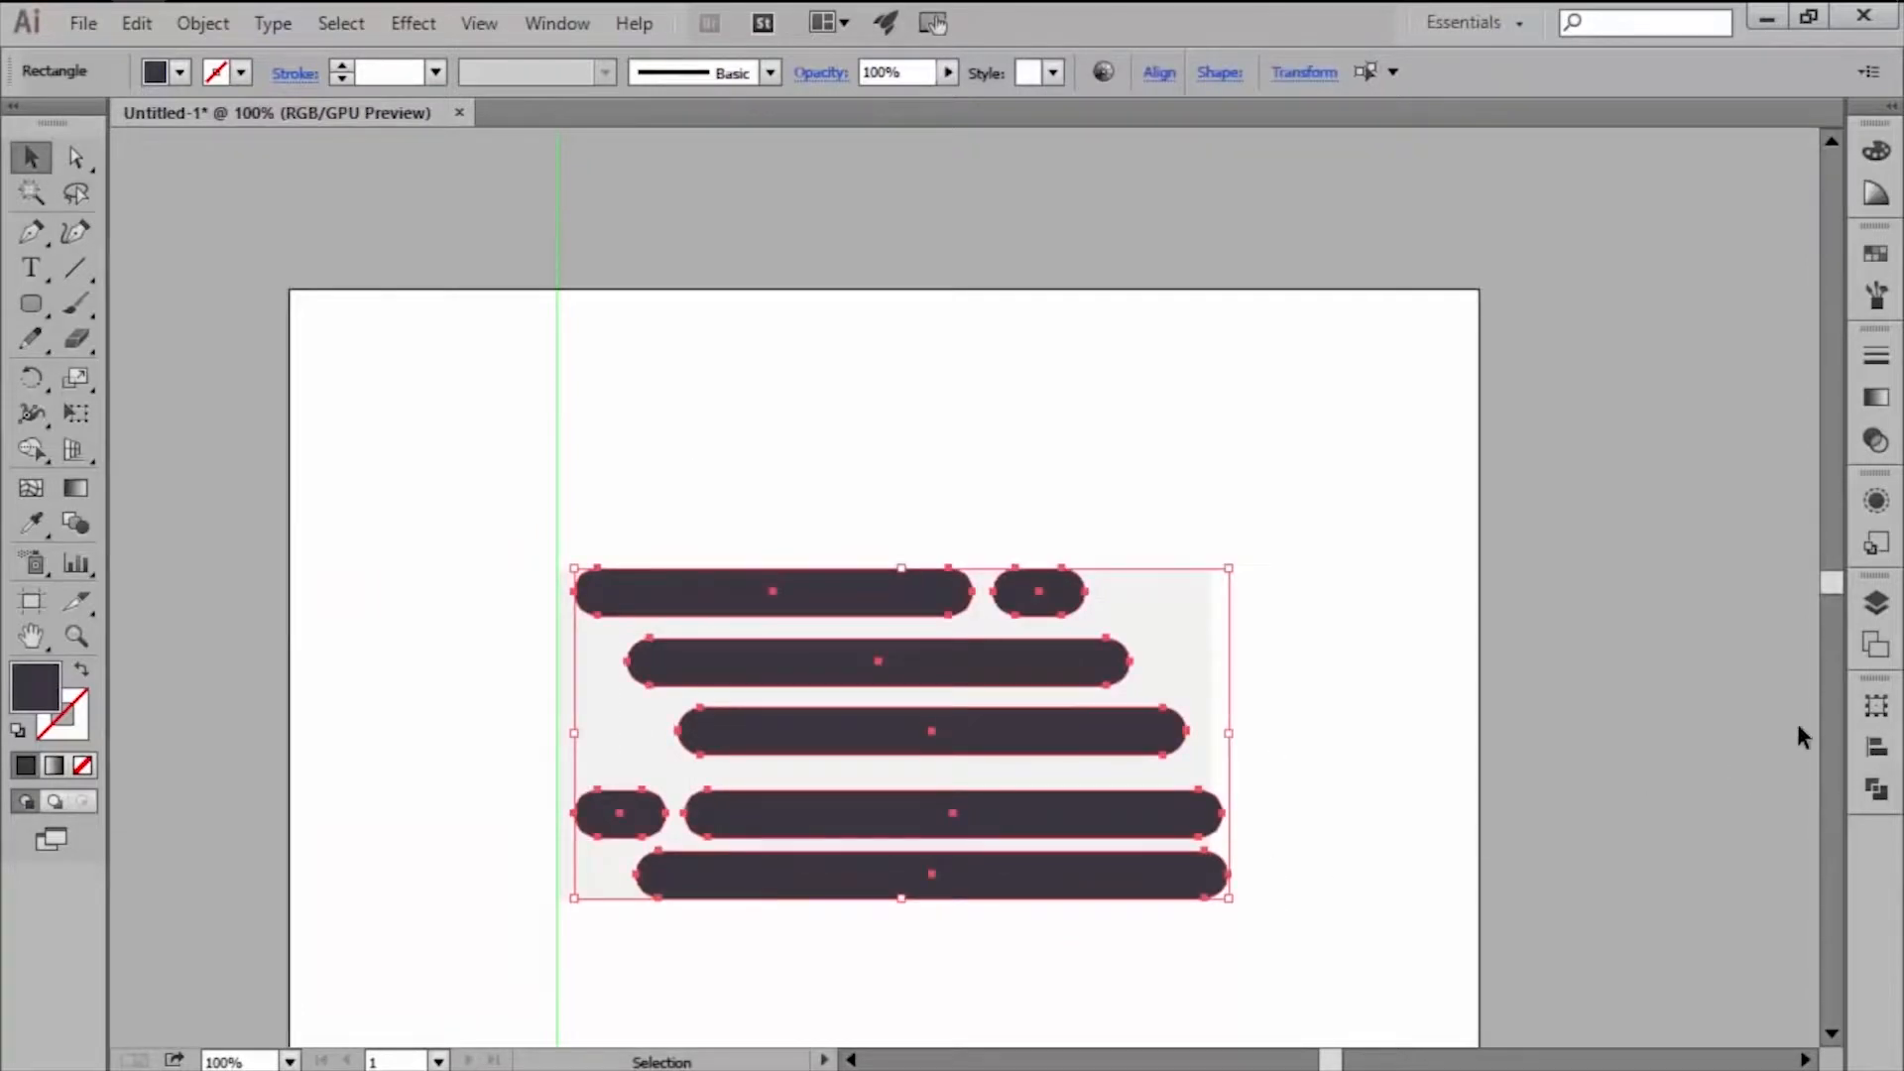
left_click(1875, 706)
left_click(1587, 1037)
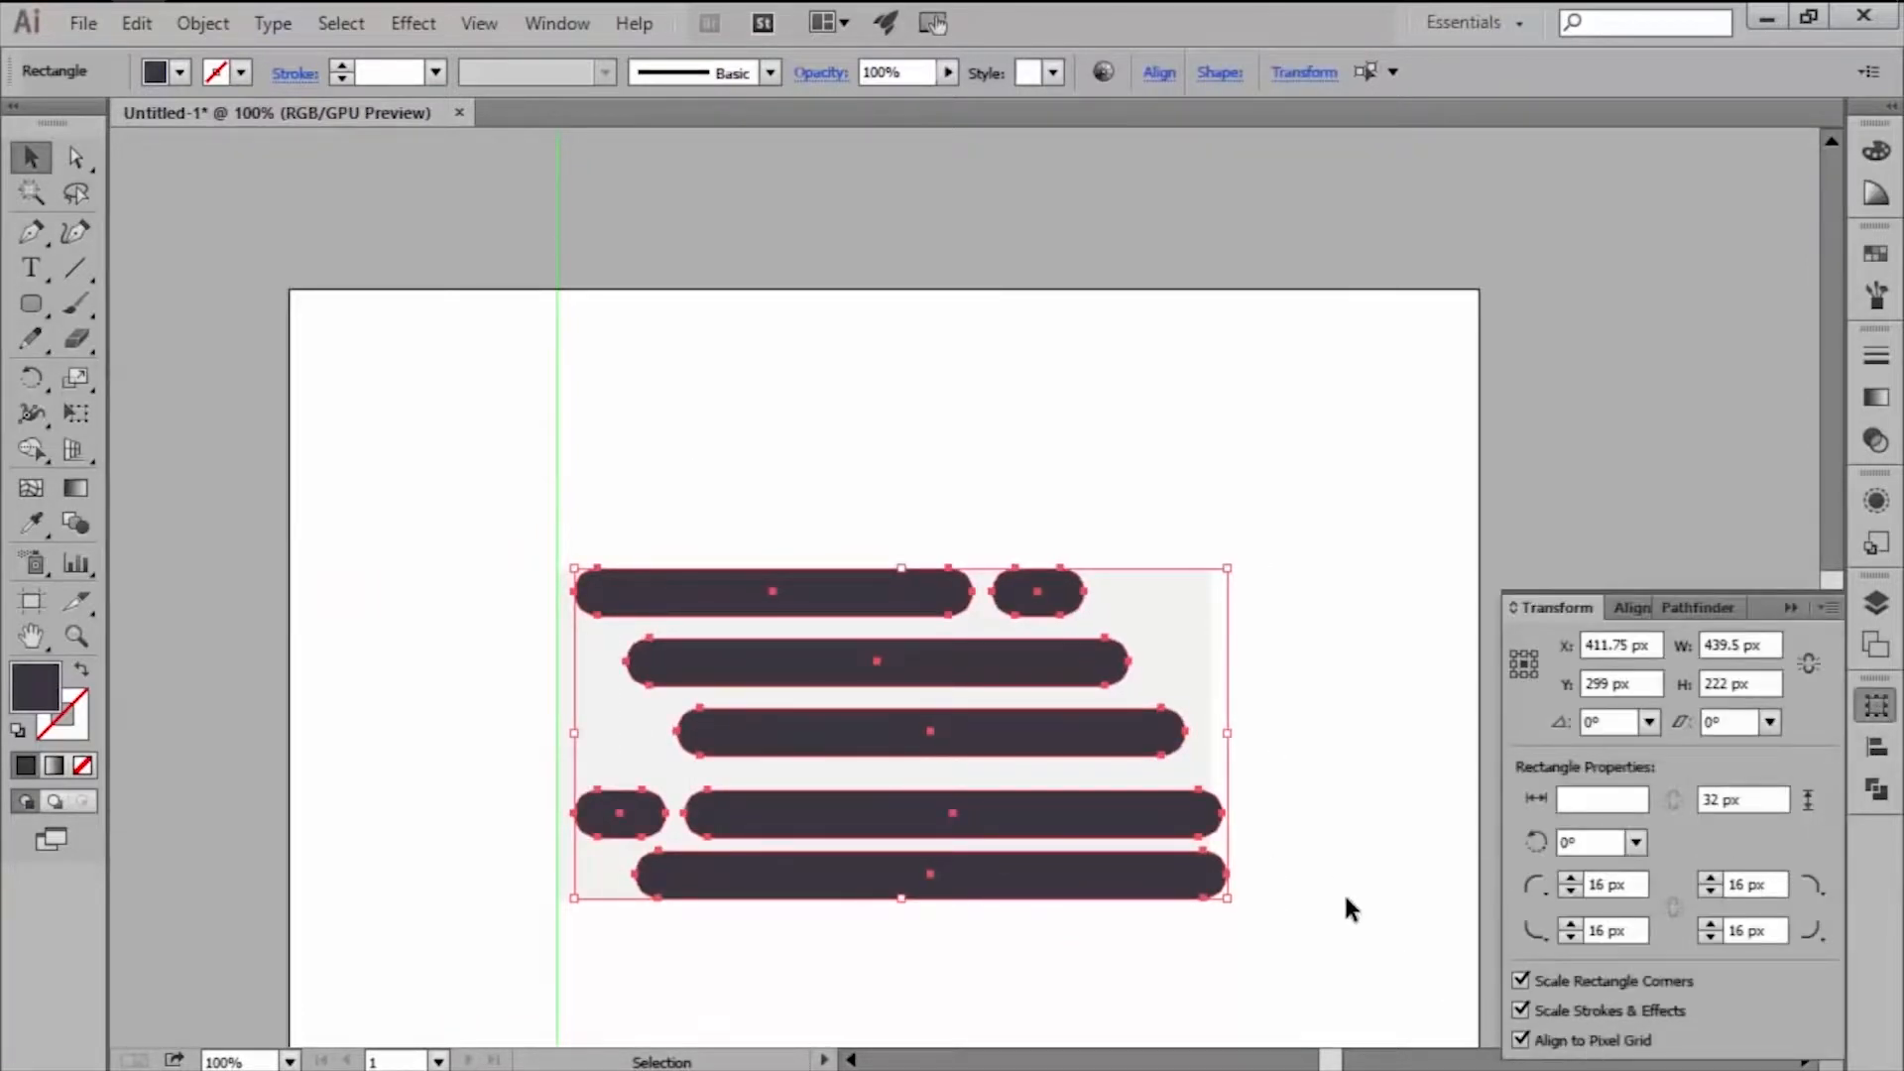
Space the two top-row bars 16 px apart horizontally, using the long bar as the key object.
left_click_drag(1252, 539, 891, 605)
left_click(891, 605)
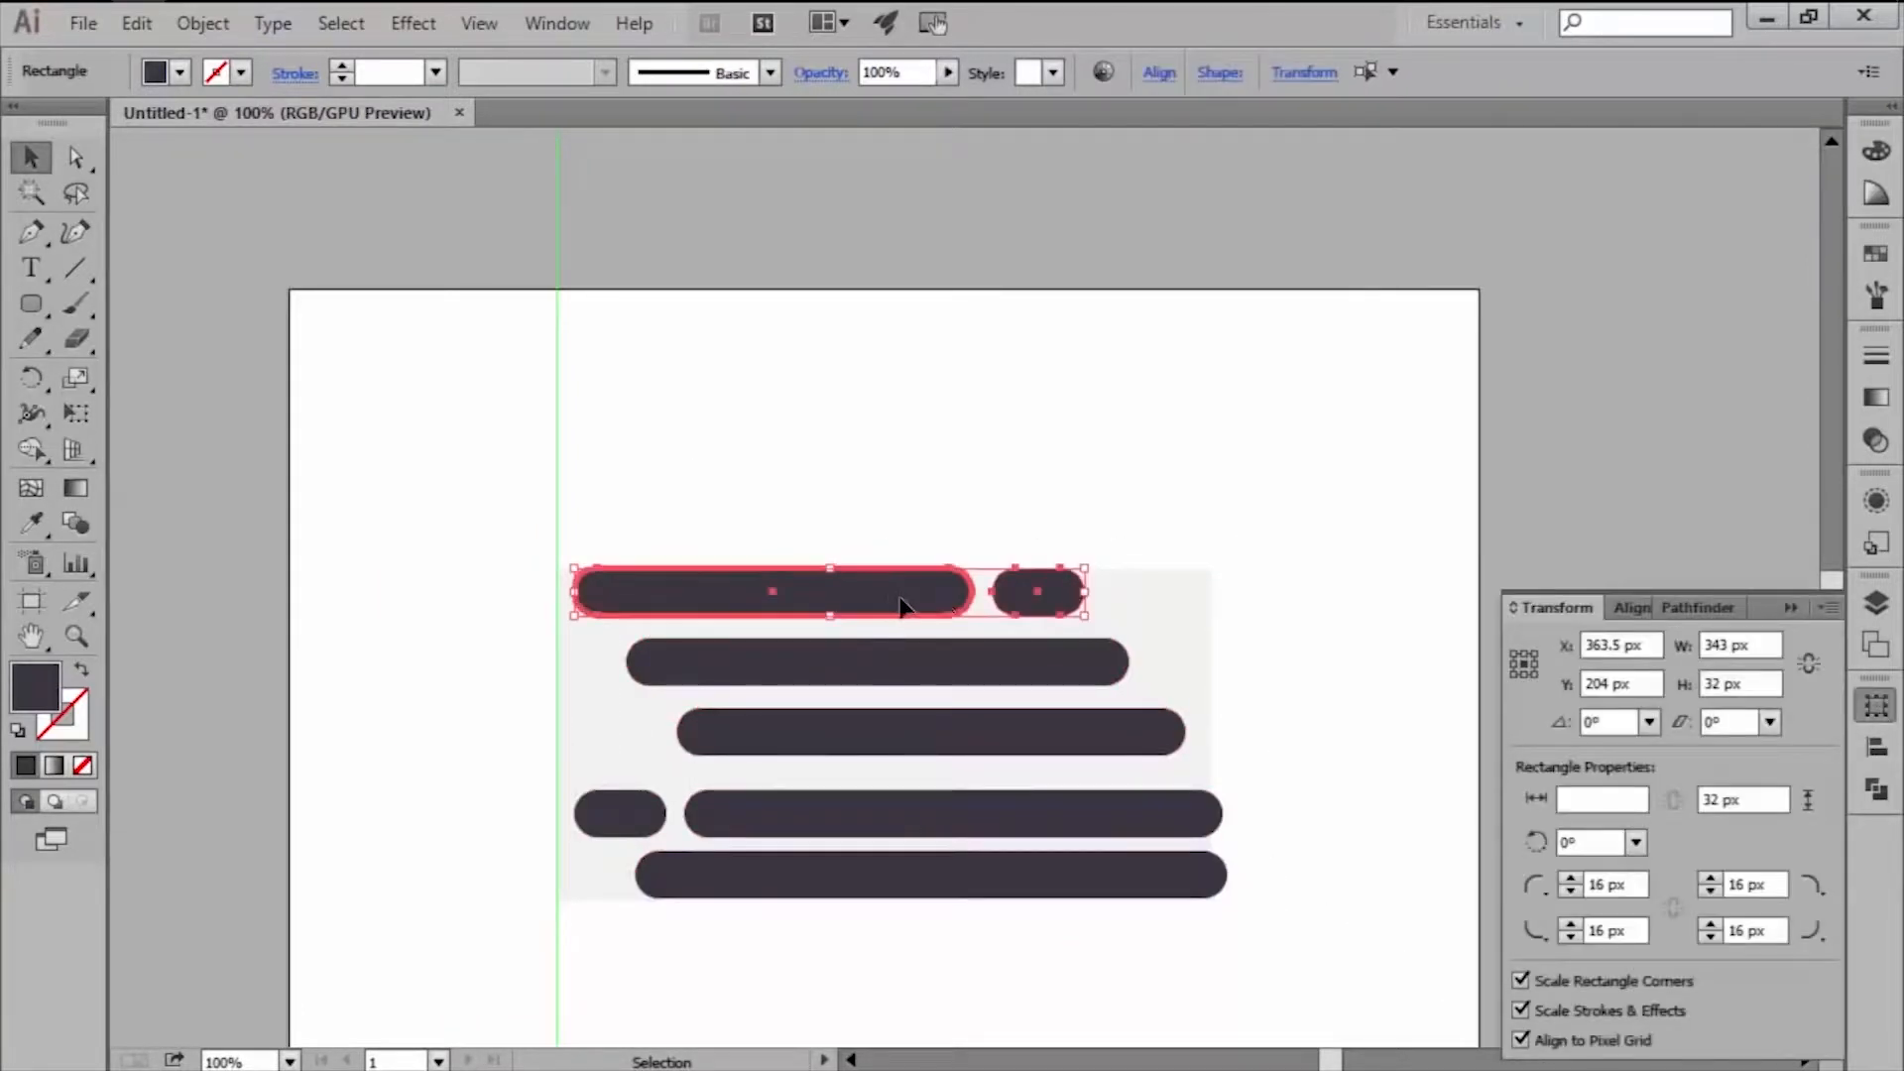
left_click(1631, 607)
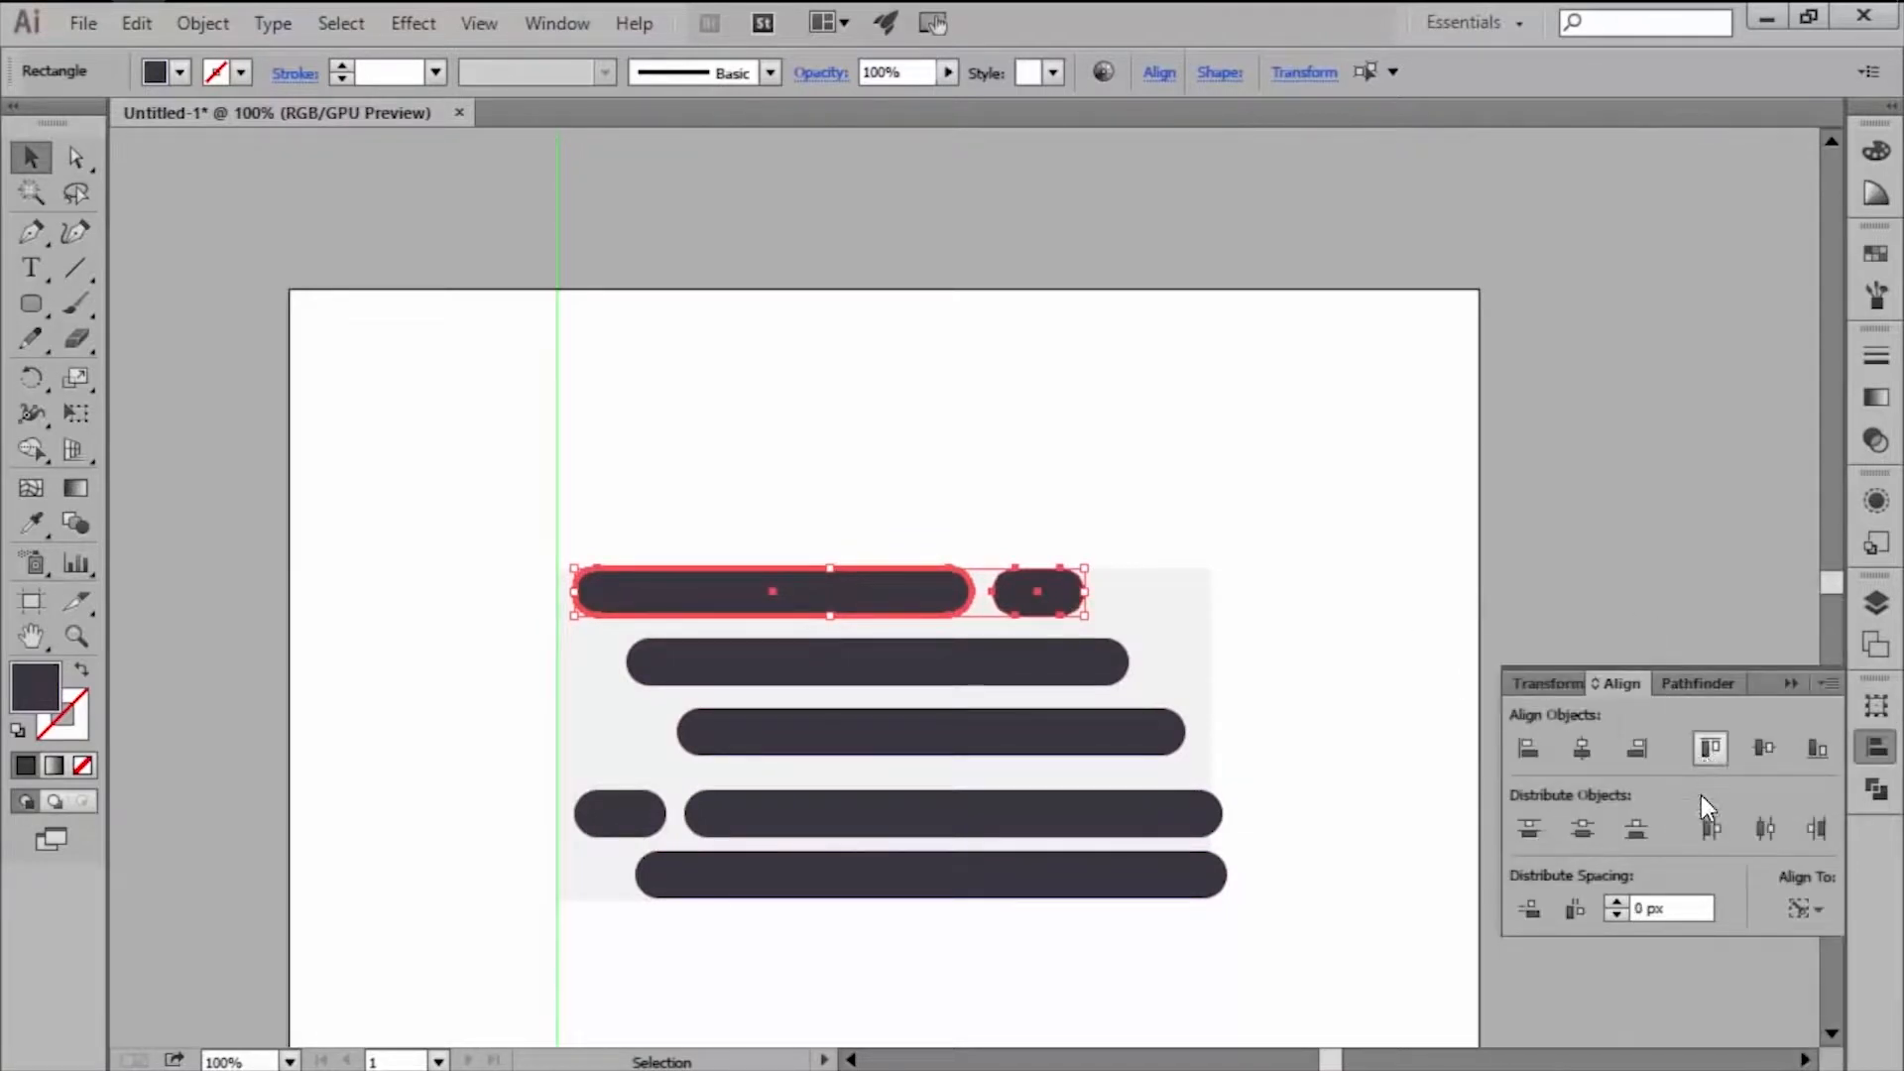
left_click(1683, 907)
type("16")
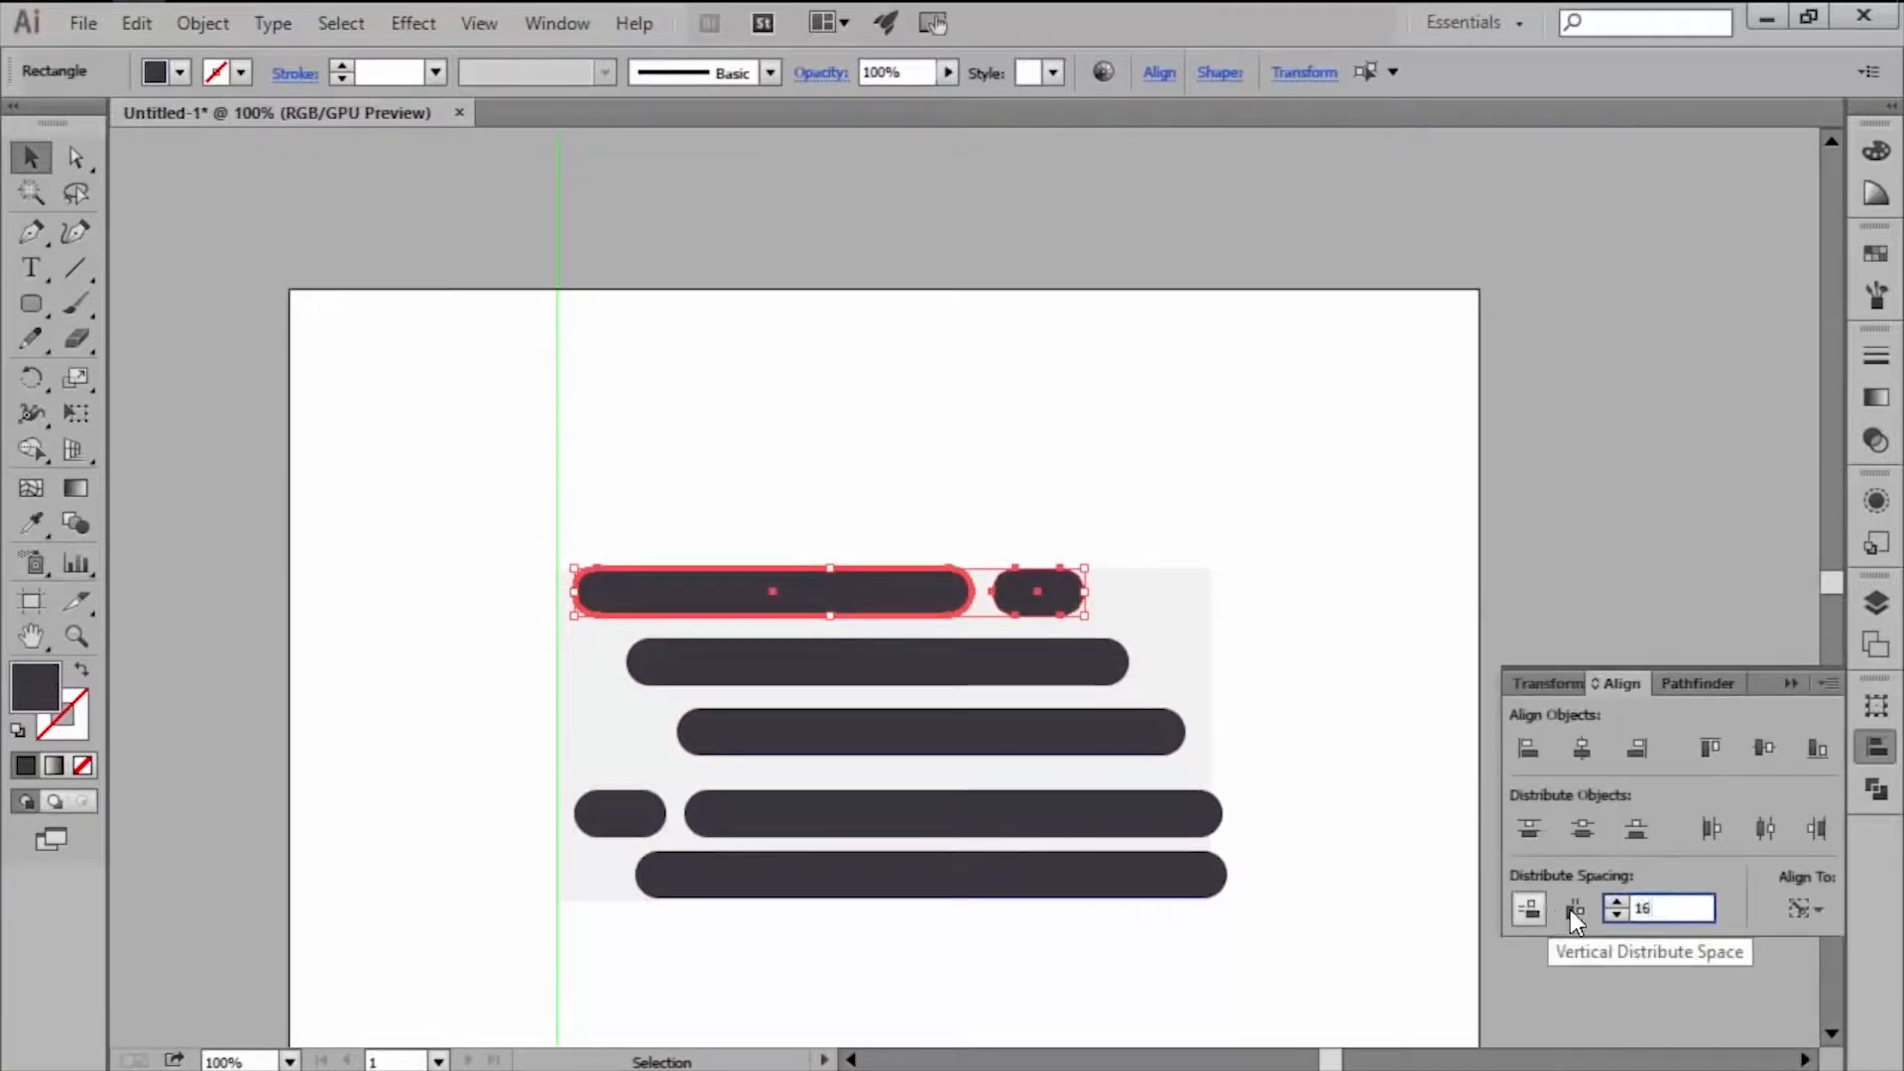
left_click(1572, 908)
Group the two top-row bars and deselect them.
right_click(929, 588)
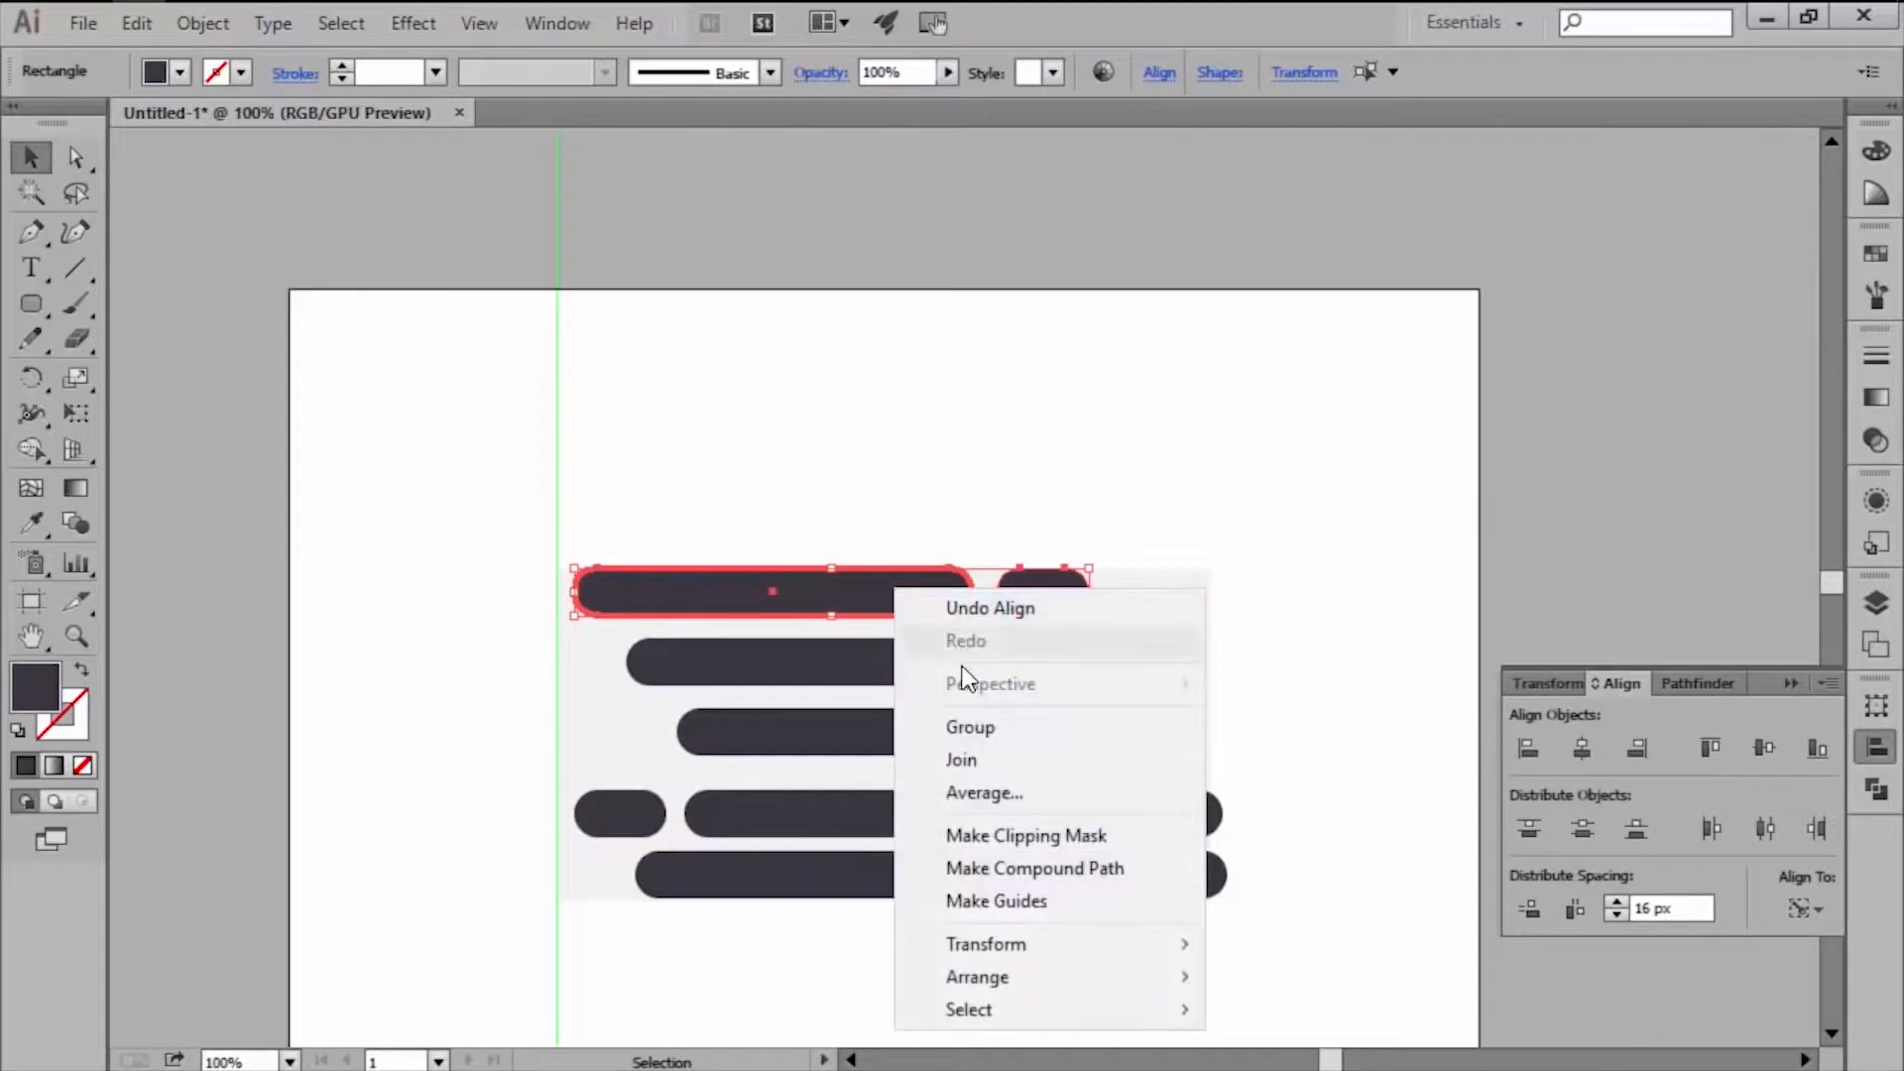
left_click(1000, 732)
left_click(1210, 677)
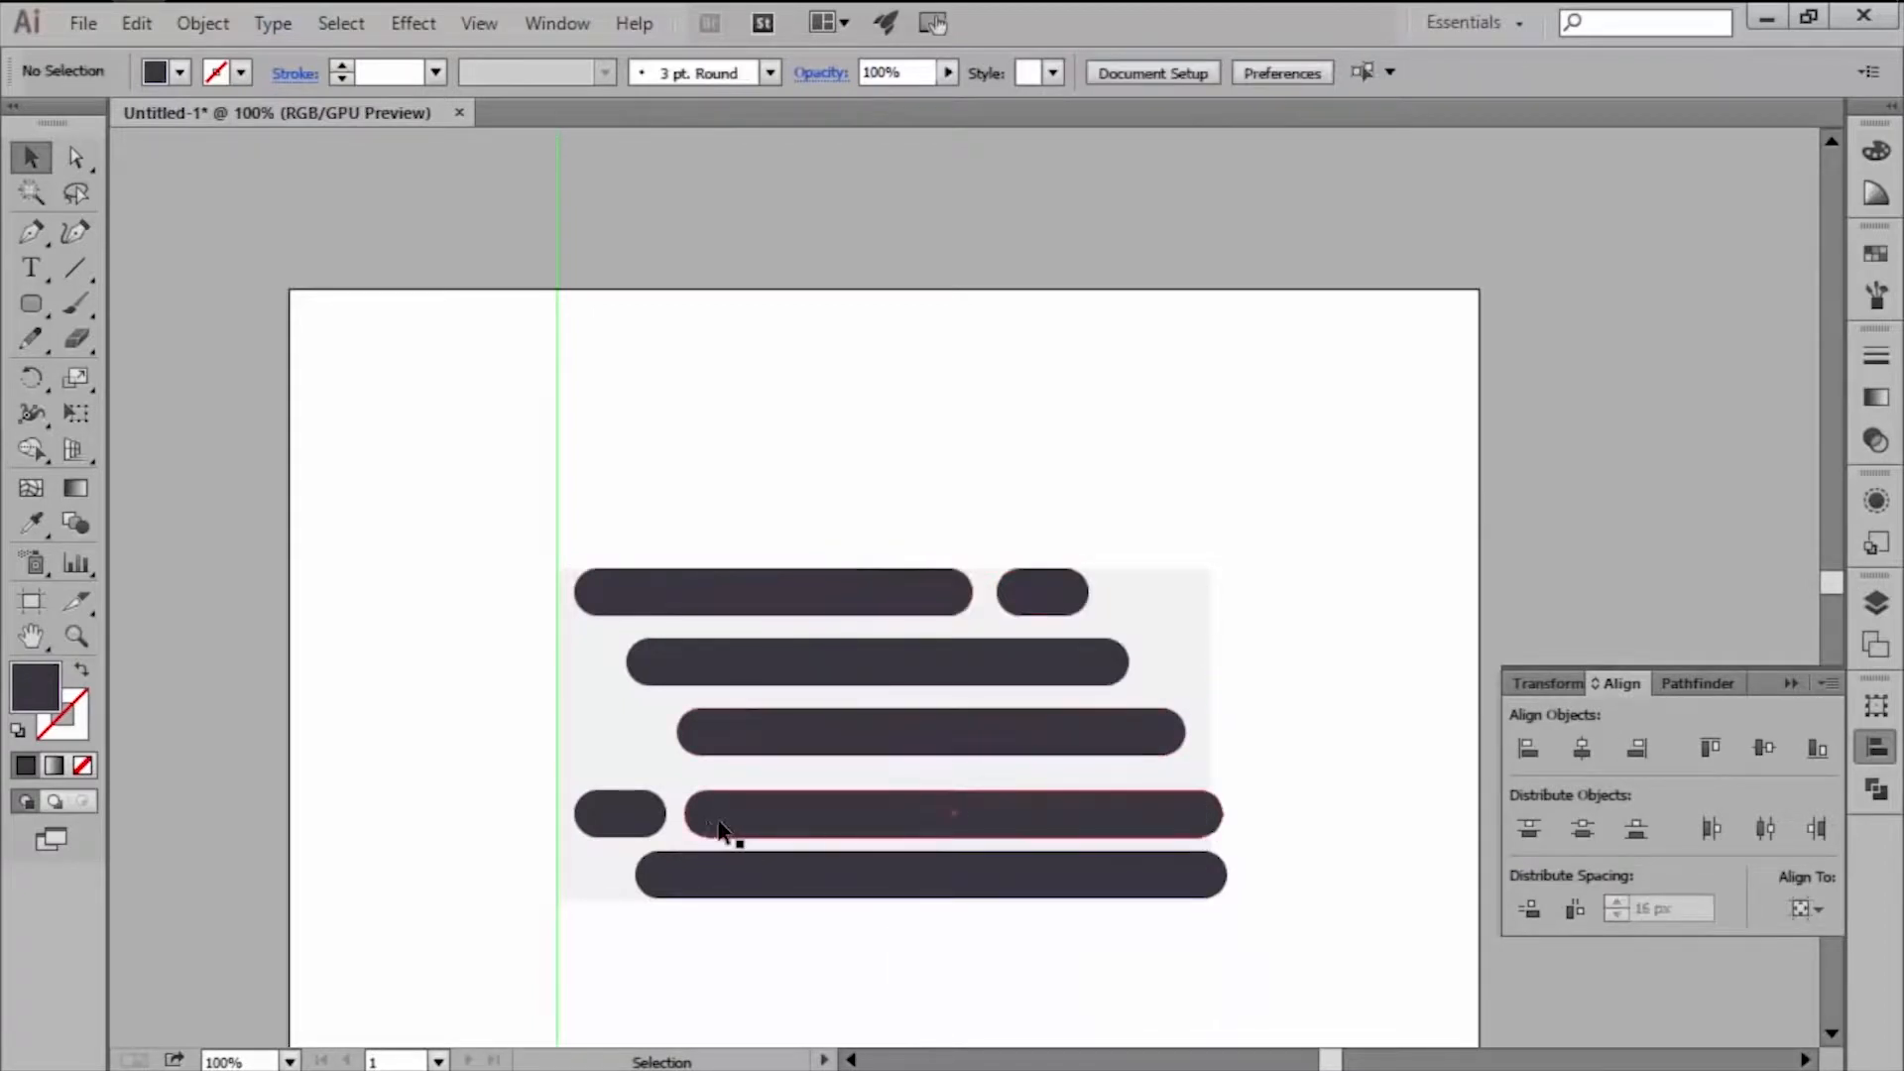
Space the two fourth-row bars 16 px apart horizontally, keeping the short bar as the key object.
left_click_drag(683, 802, 706, 807)
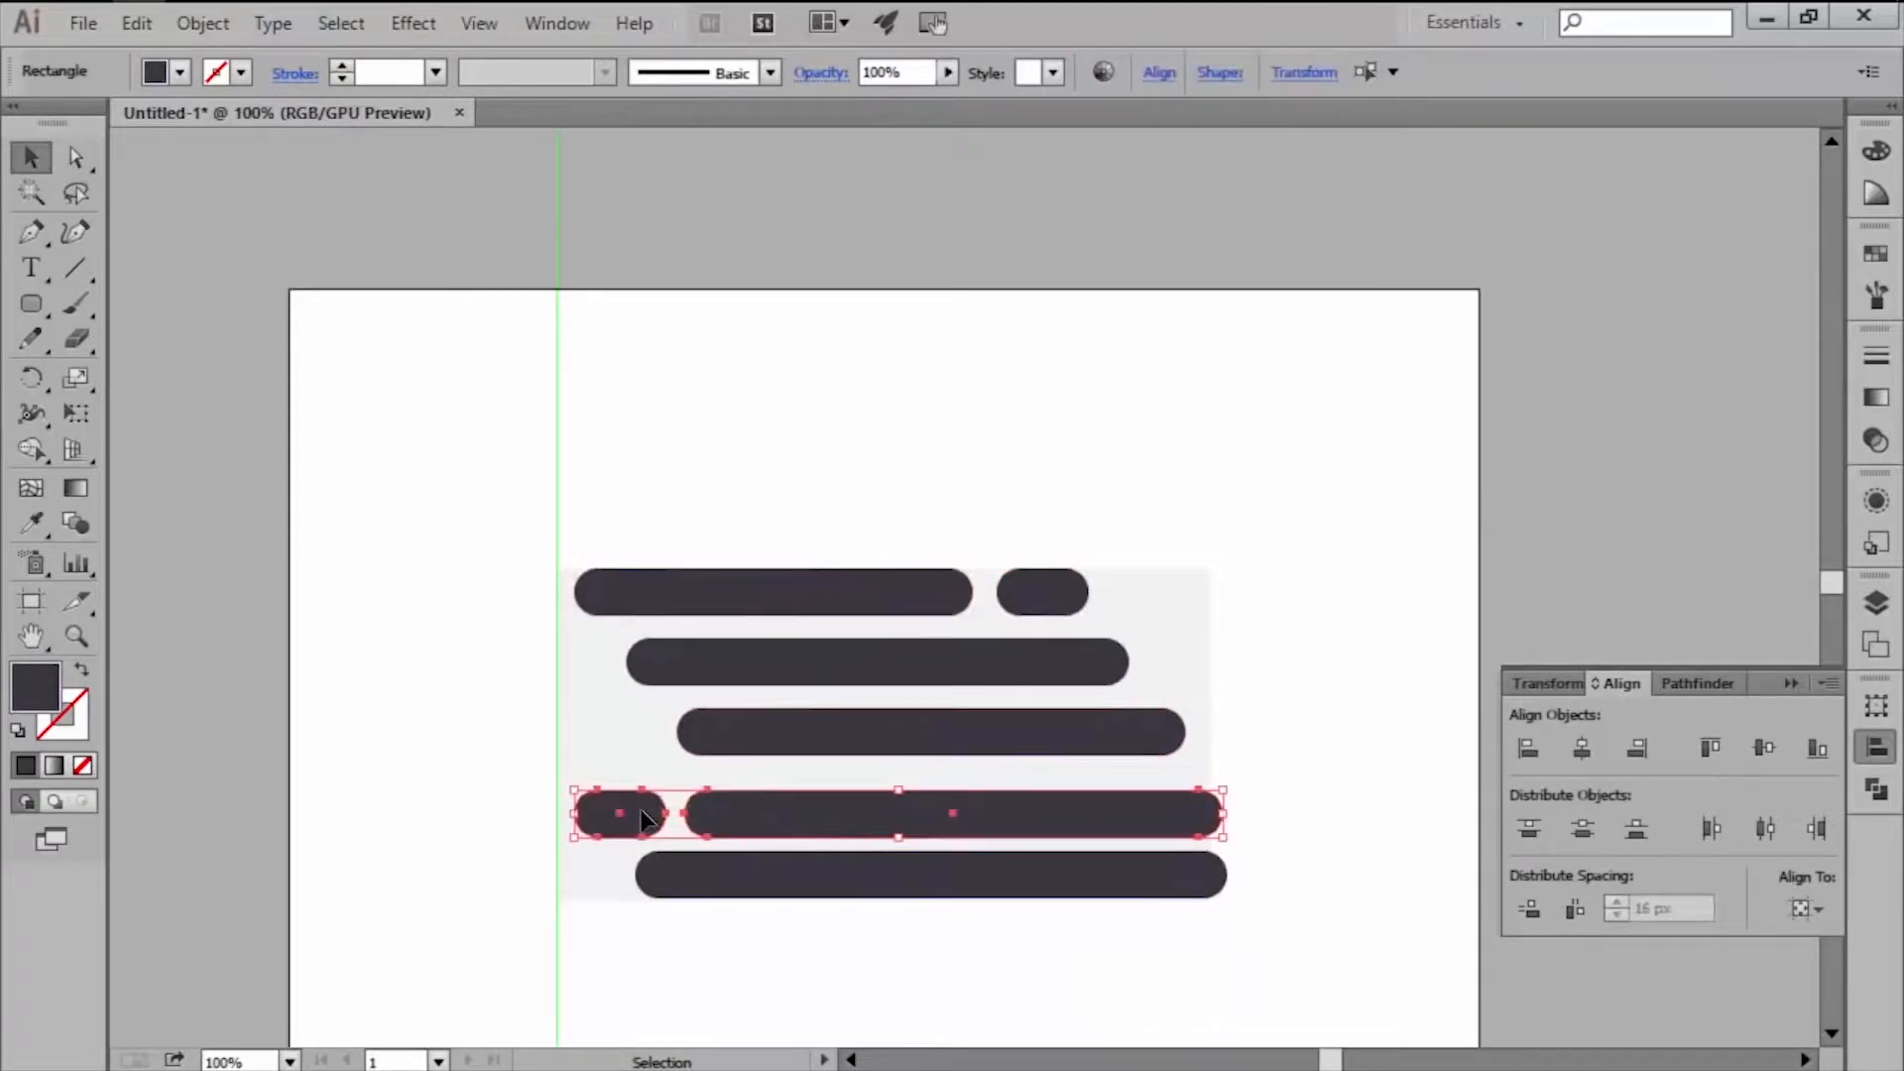
left_click(1585, 907)
key("a")
key("v")
left_click(1333, 816)
Select all the rounded bars, distribute the rows with even vertical spacing, and deselect them.
left_click_drag(1248, 522, 621, 906)
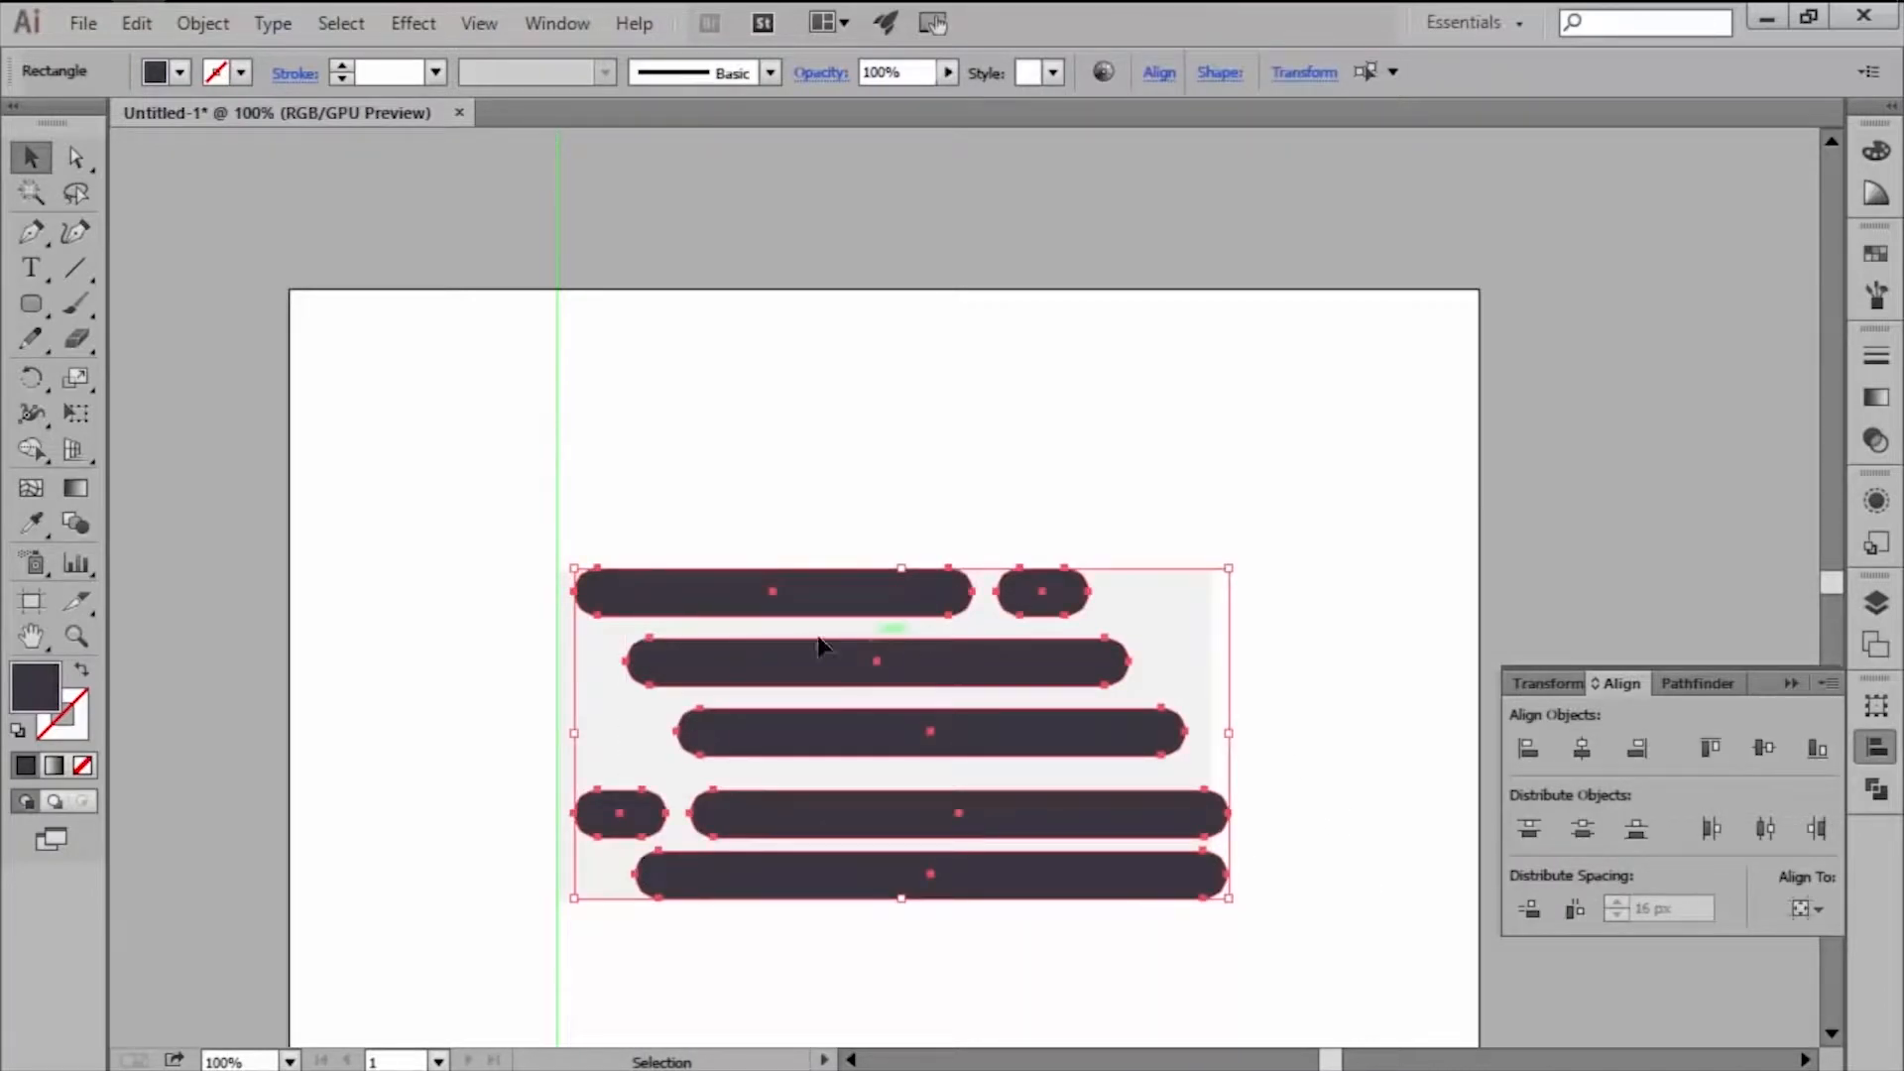
left_click(1530, 909)
left_click(1319, 744)
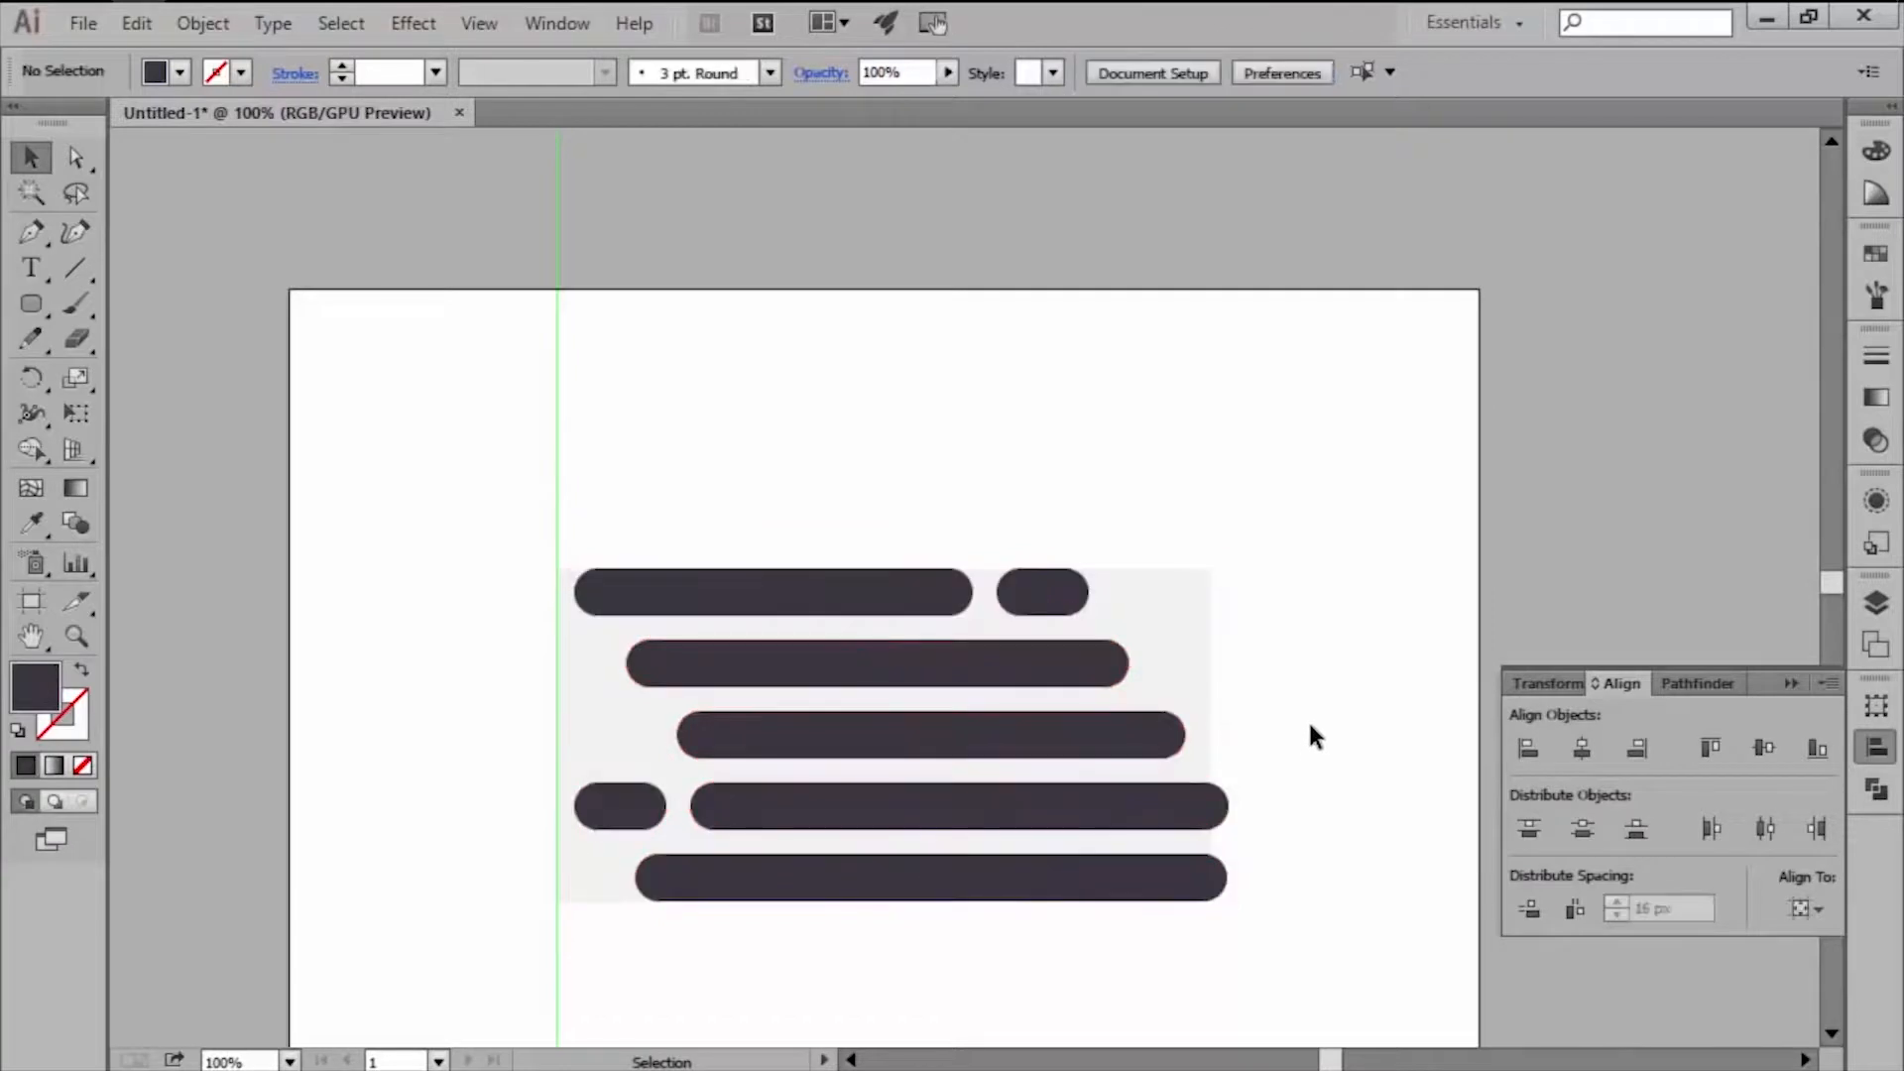
Create a 188 x 16 px rectangle and fit it as a connector in the gap between the first and second rows.
scroll(806, 650, "up", 3)
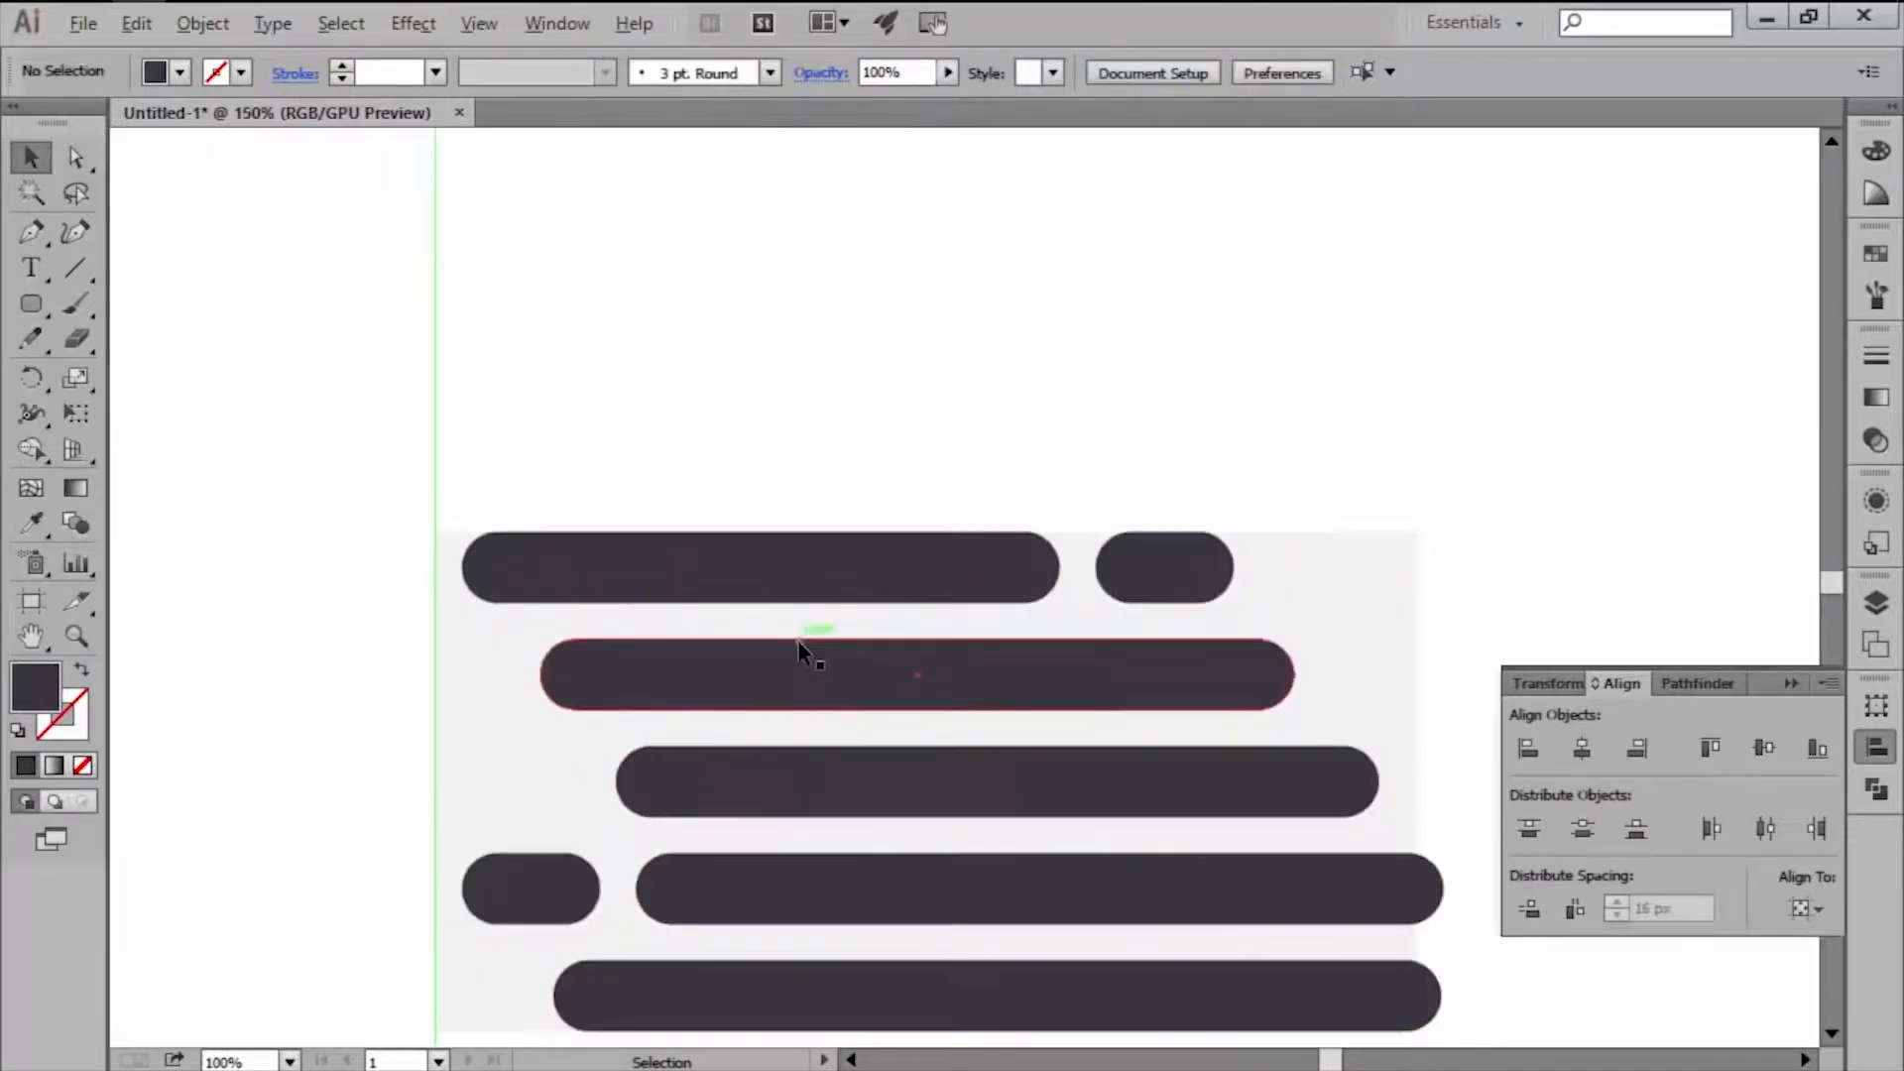
left_click(1871, 752)
scroll(748, 682, "up", 3)
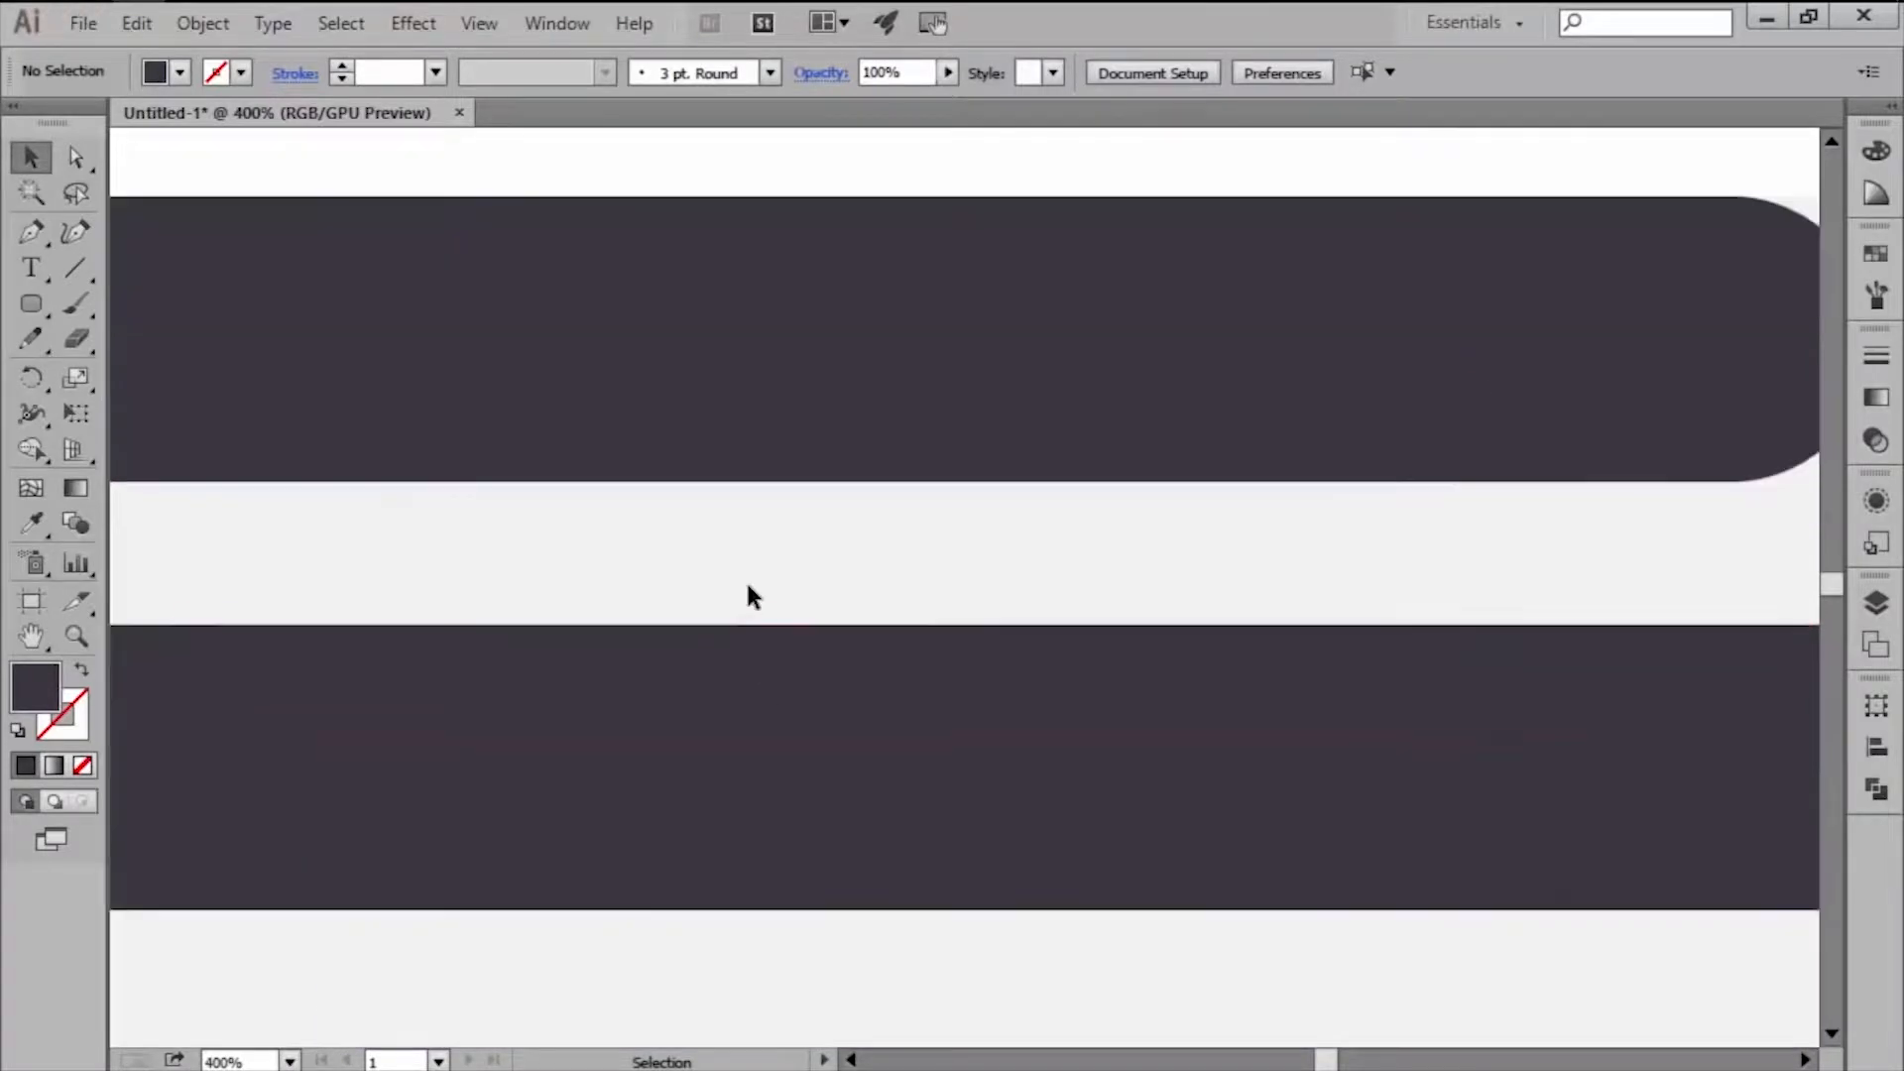
key("m")
left_click(749, 587)
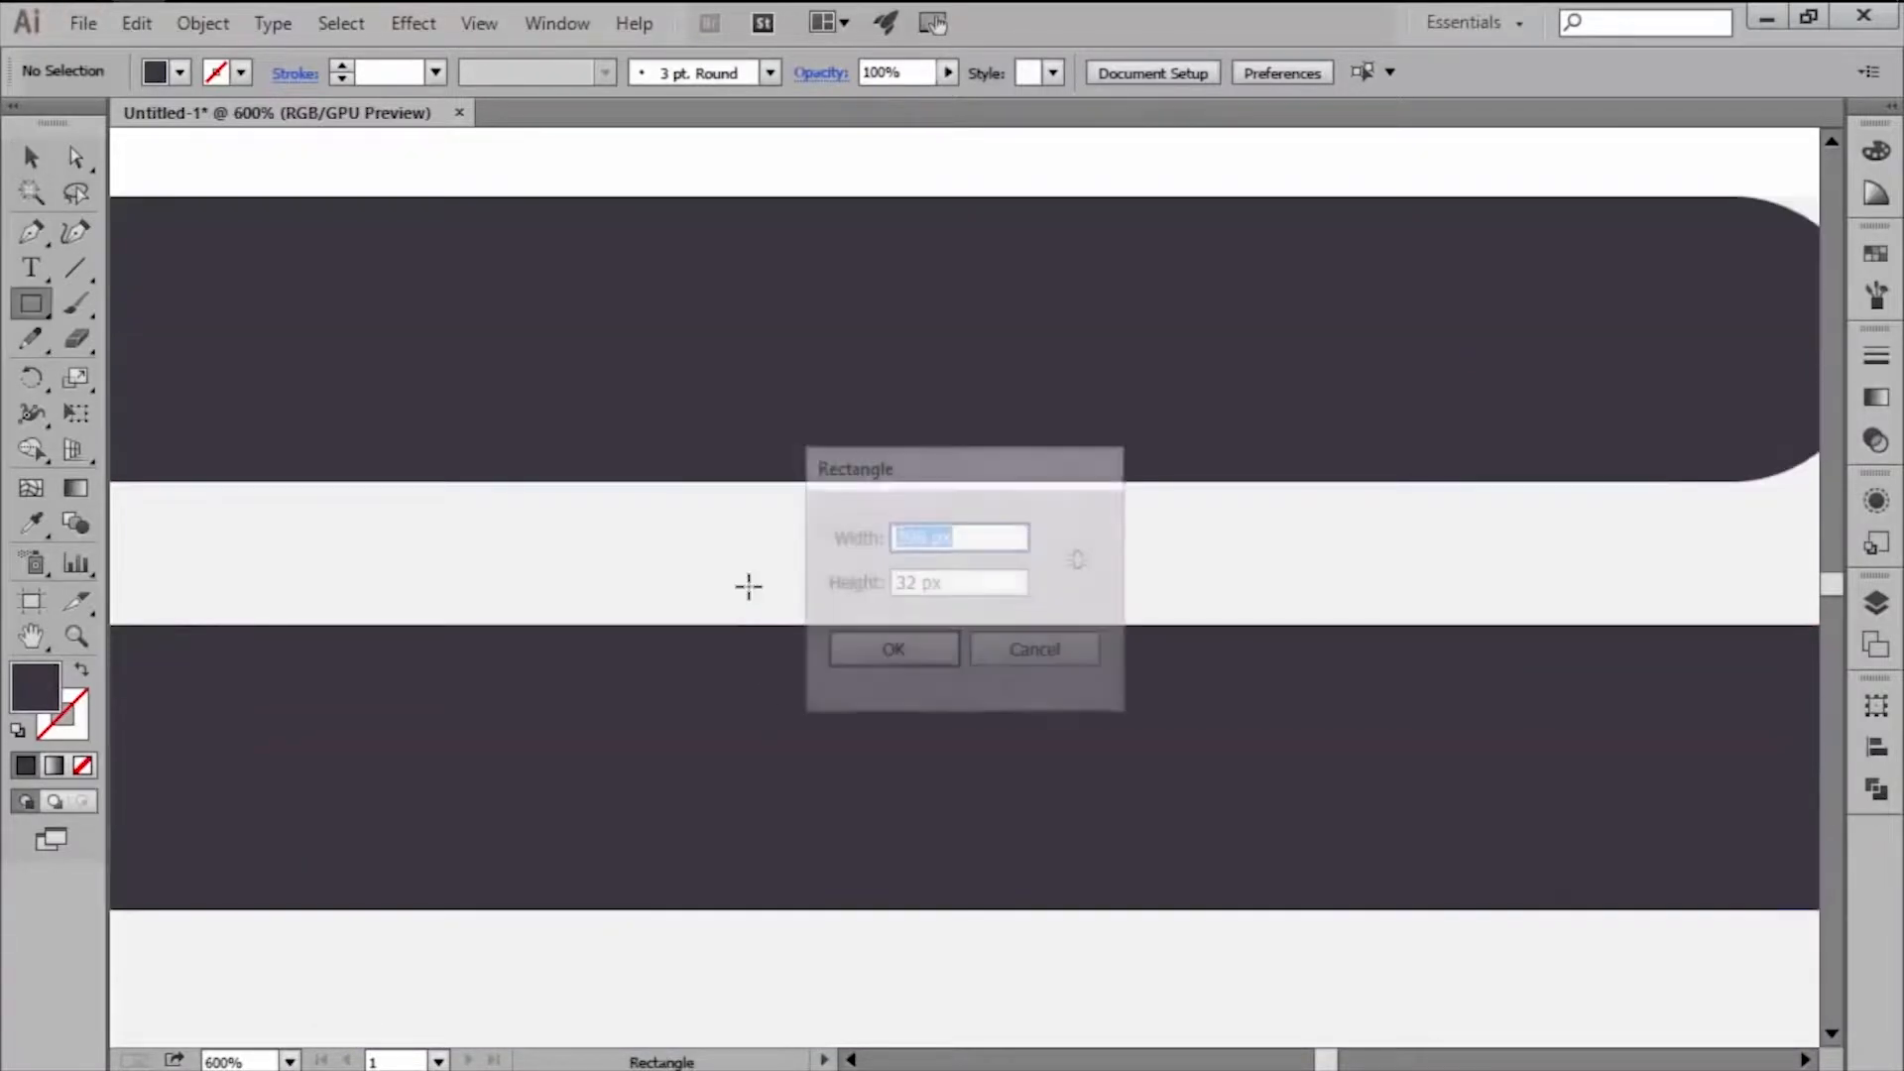
type("188")
key("Tab")
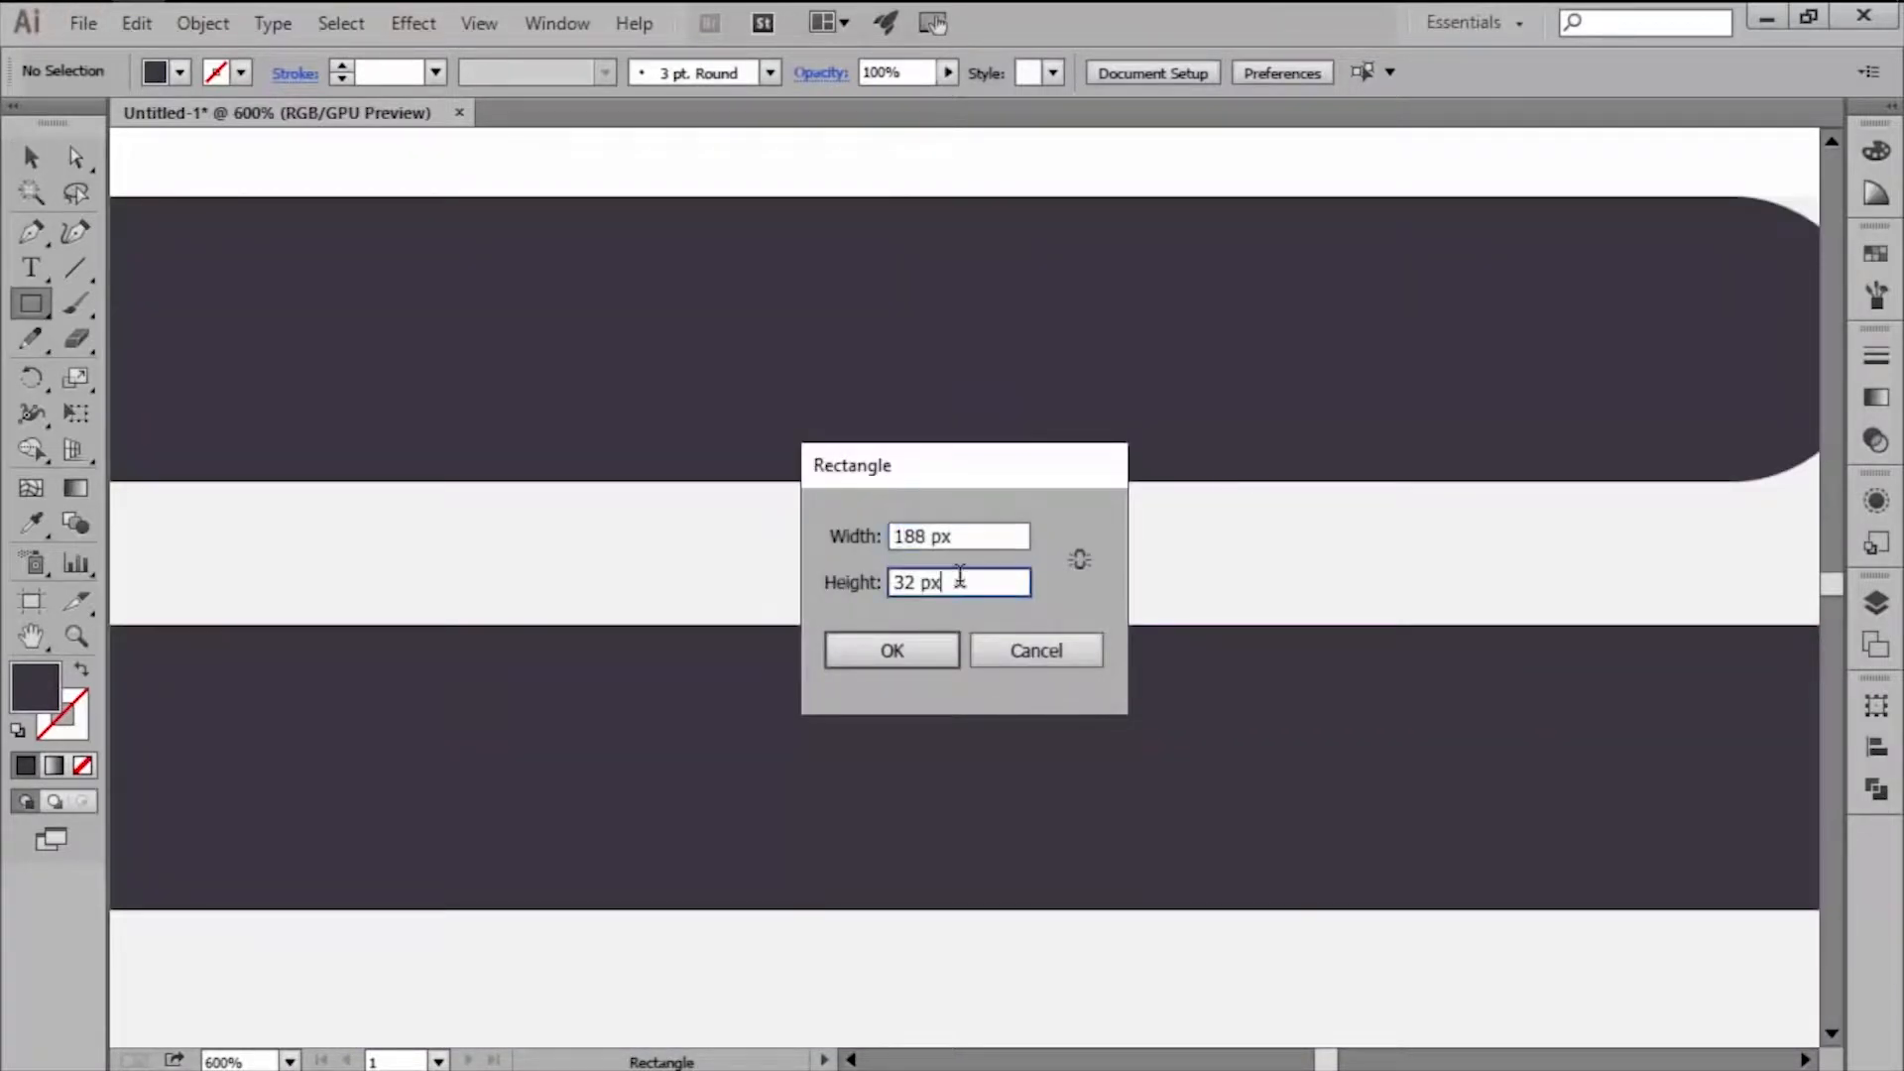
type("16")
left_click(918, 651)
key("v")
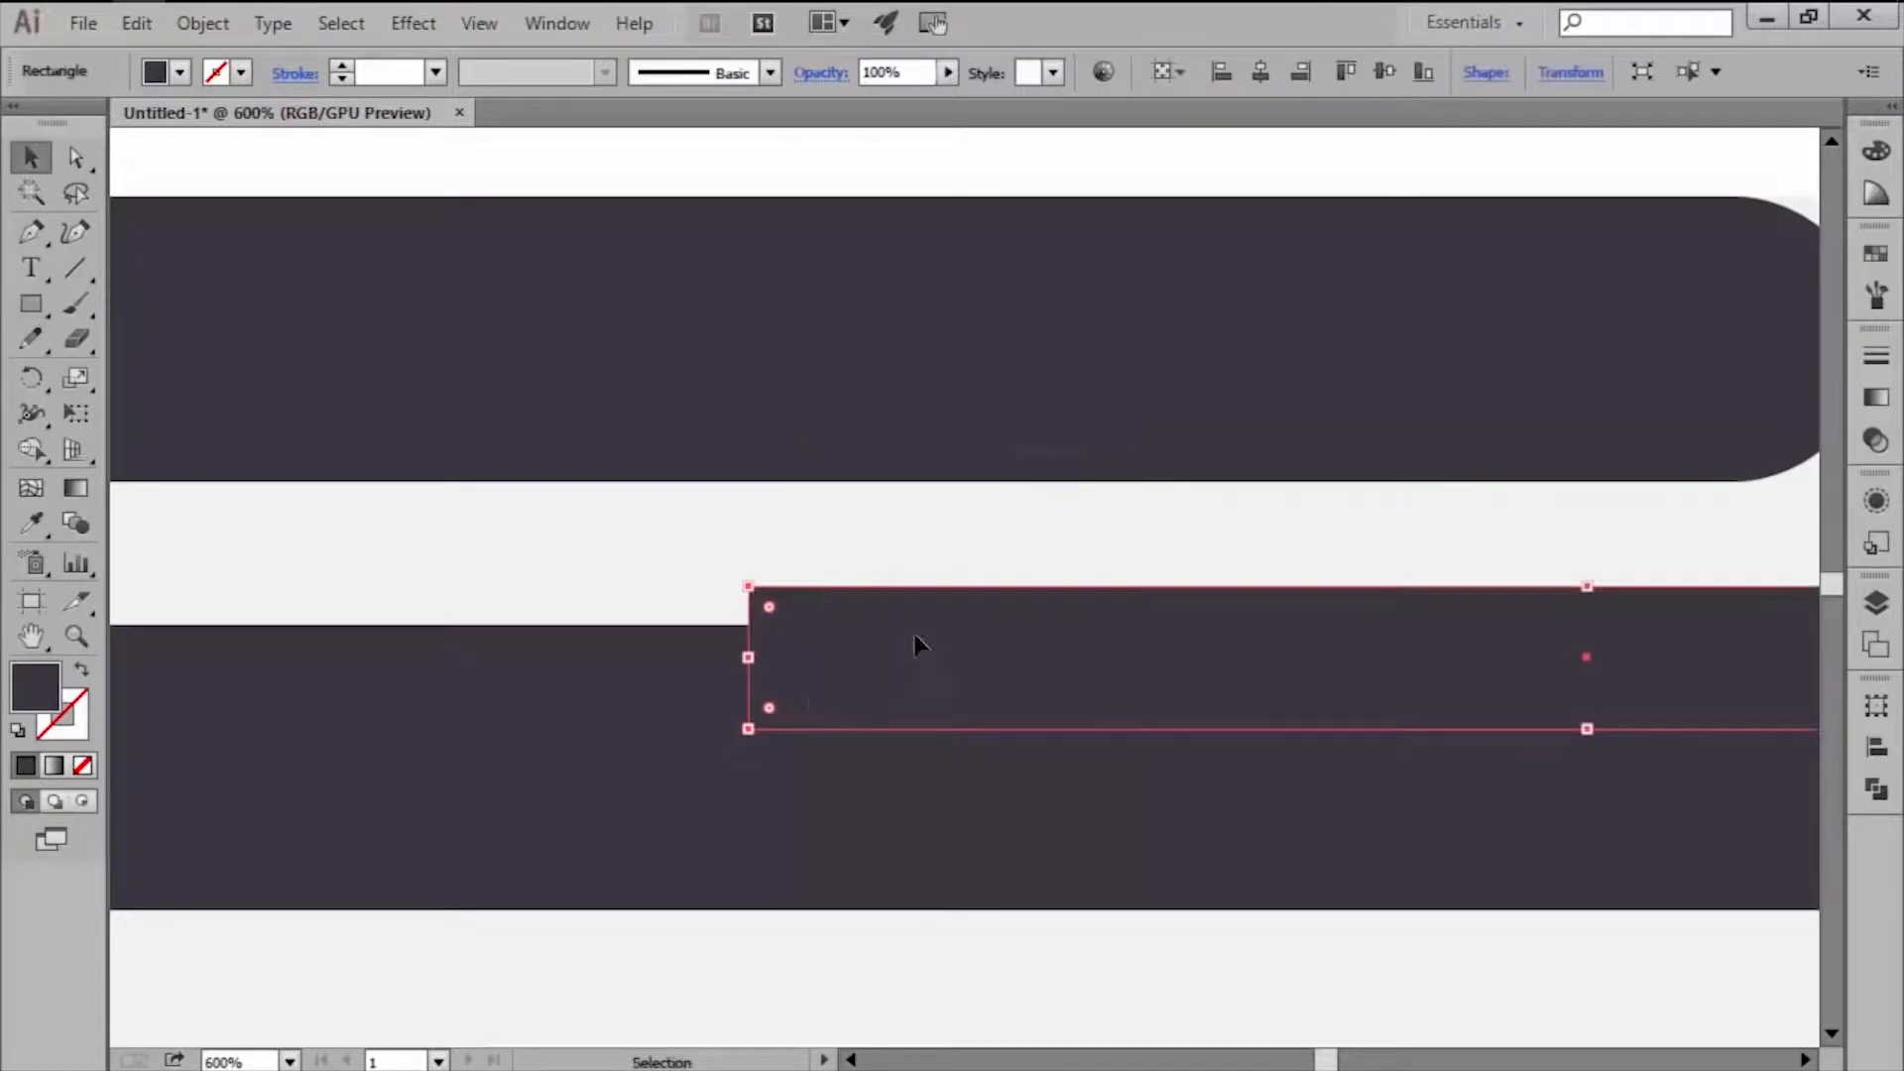
left_click_drag(883, 633, 731, 582)
Create a 226 x 16 px rectangle and fit it in the gap between the second and third rows.
scroll(695, 551, "down", 5)
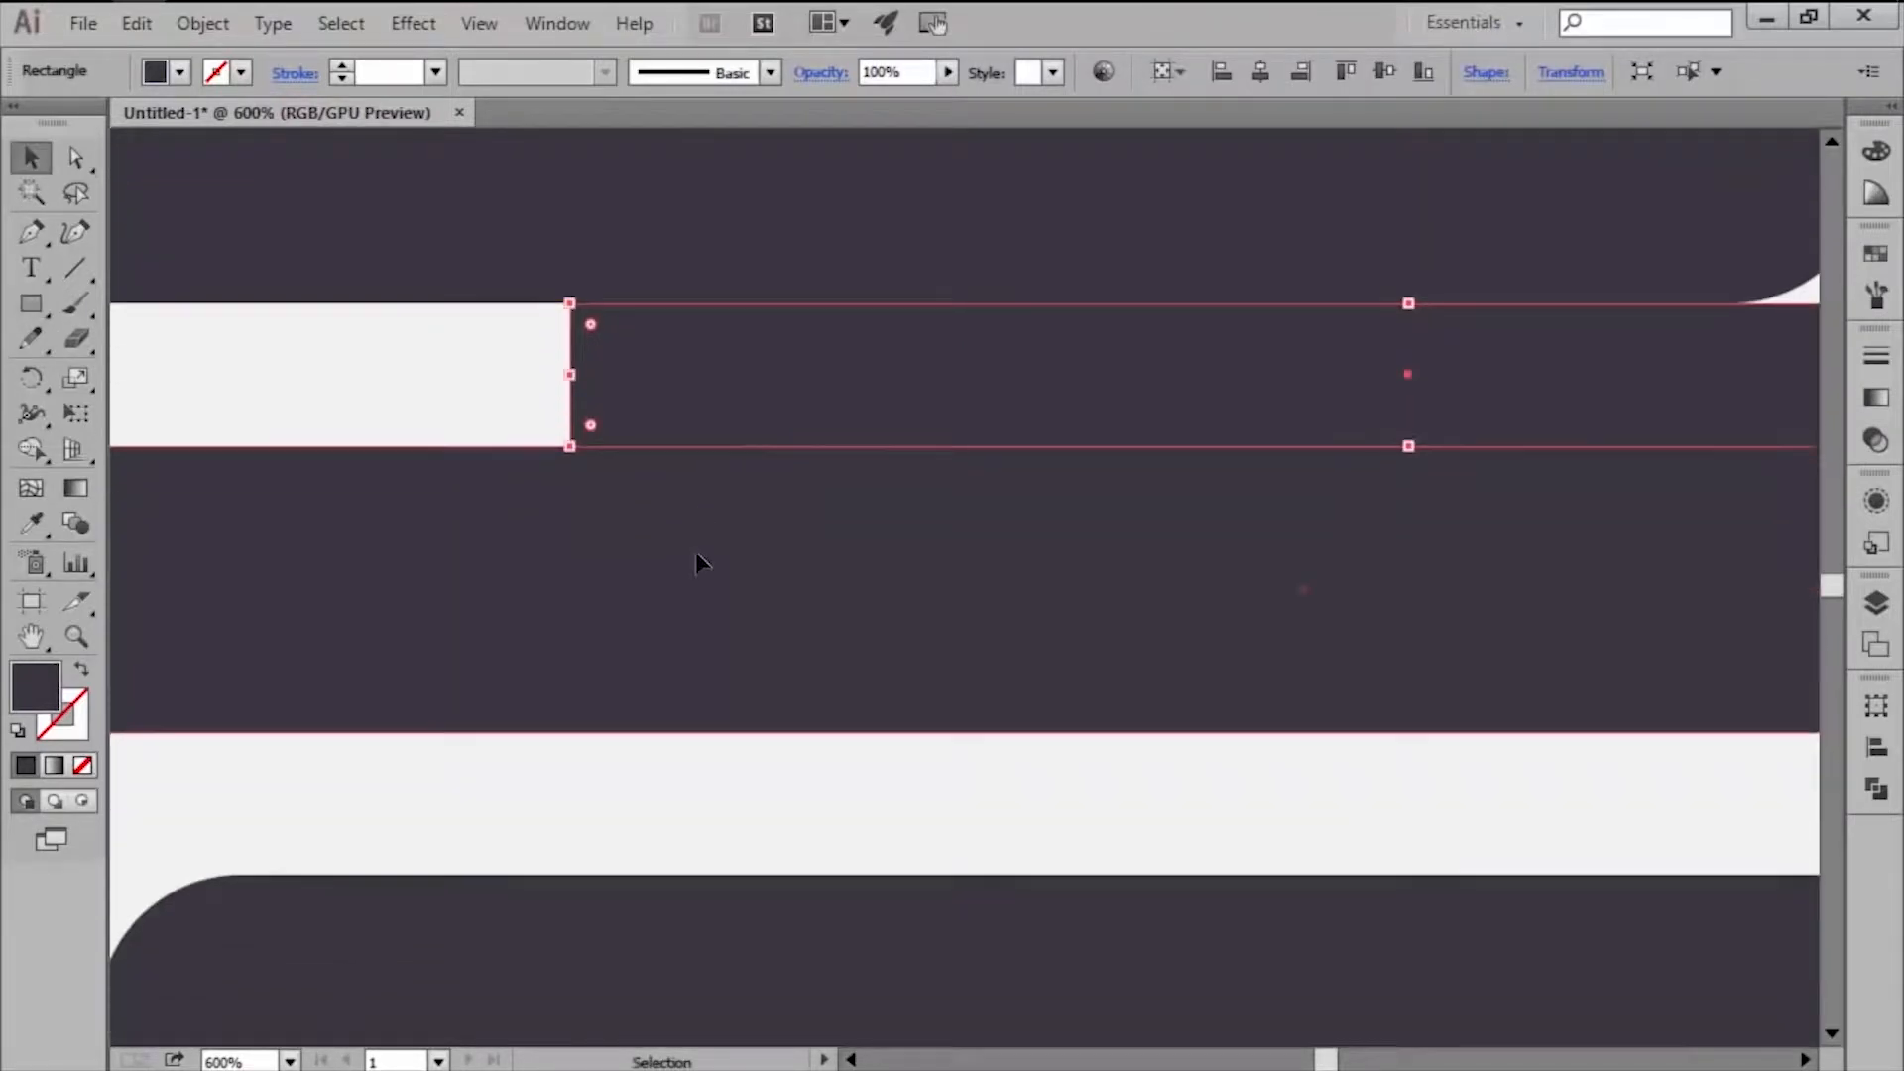
left_click(669, 770)
key("m")
left_click(670, 762)
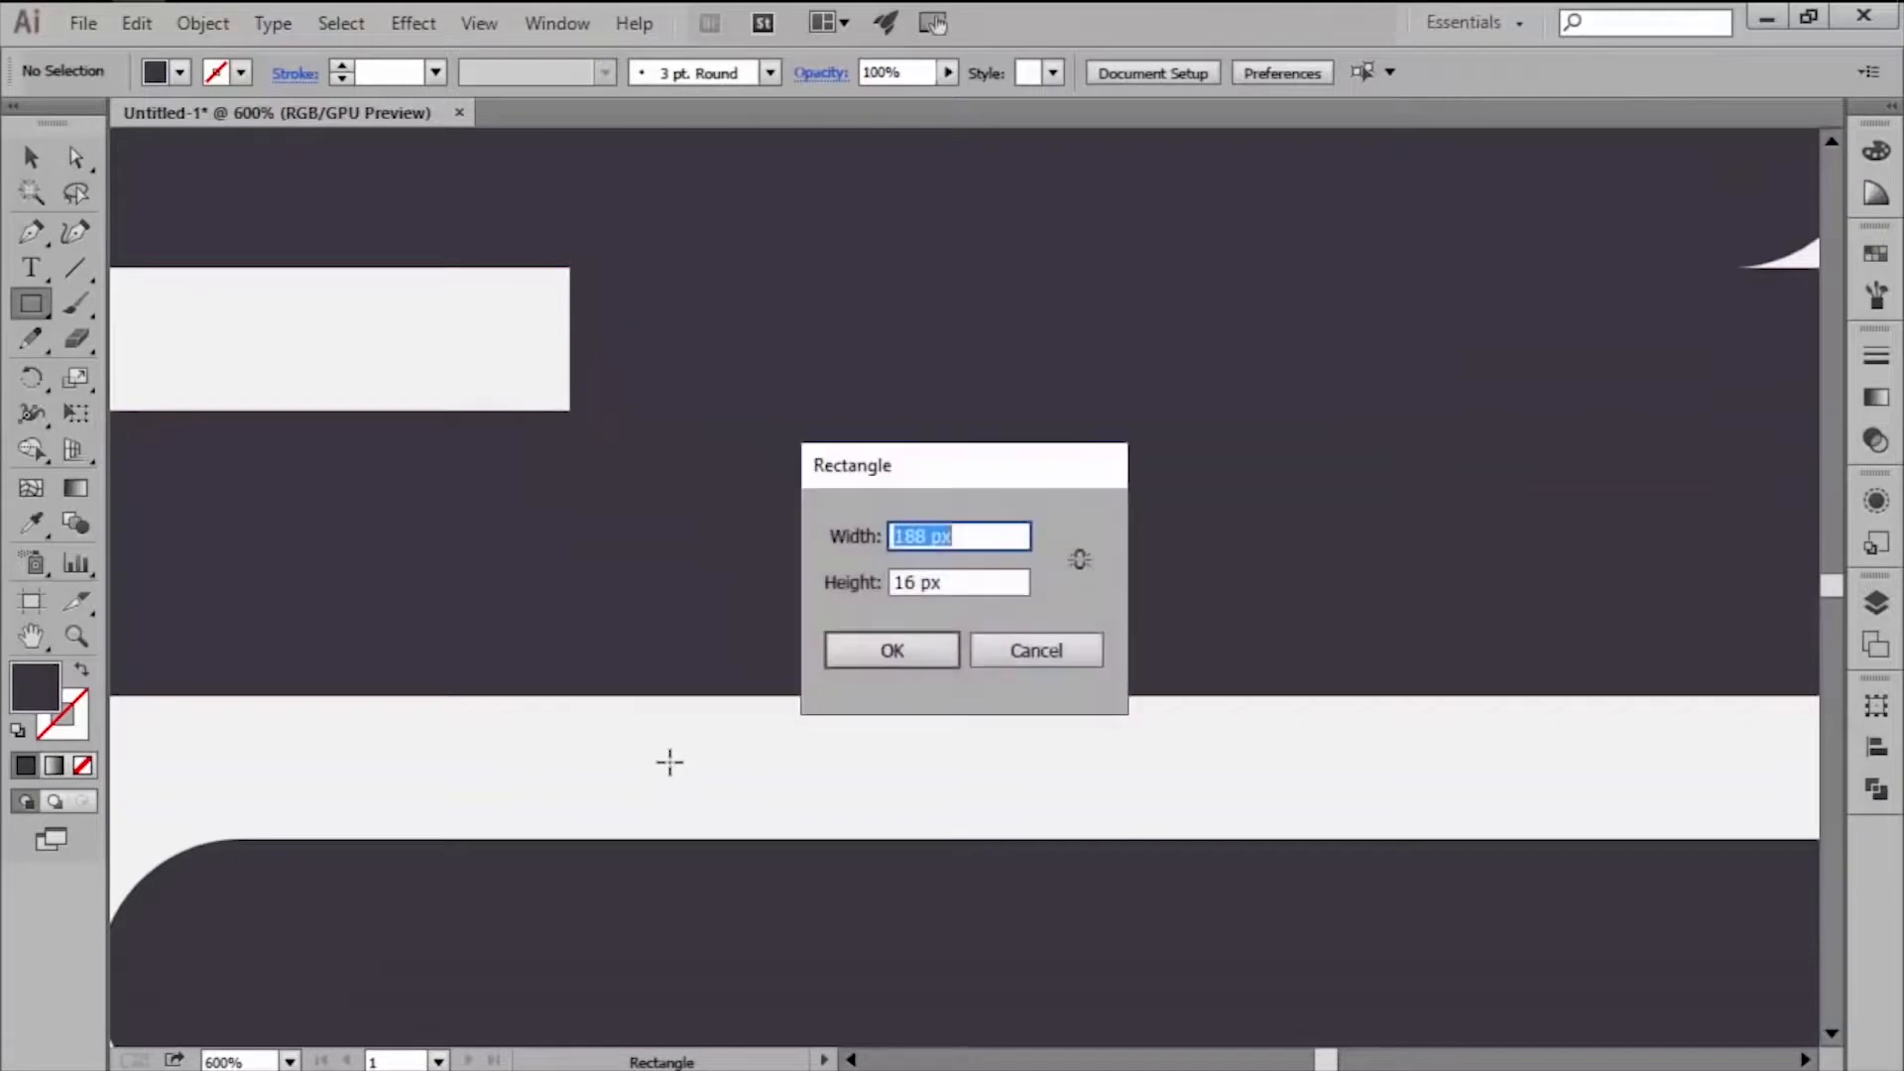
type("226")
left_click(874, 661)
key("v")
left_click_drag(873, 819, 813, 751)
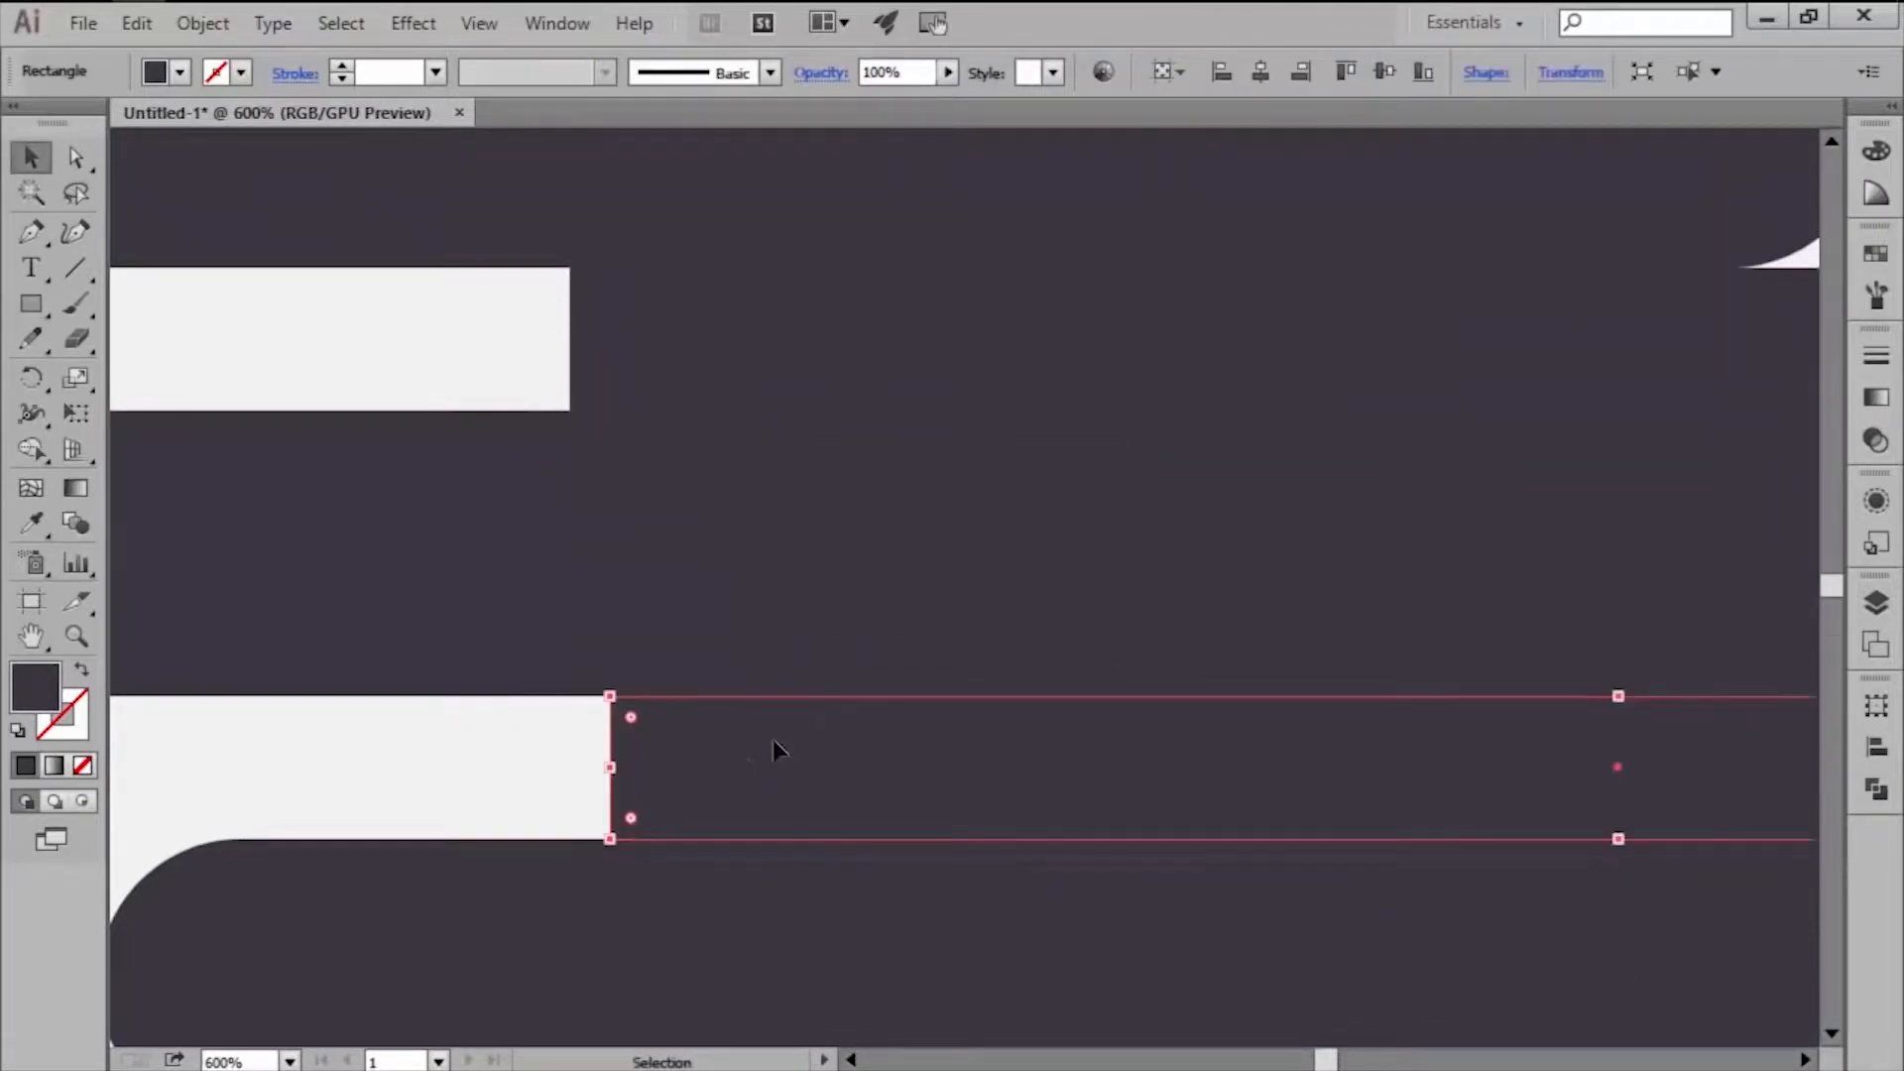
Create a 238 x 16 px rectangle and fit it in the gap between the third and fourth rows.
scroll(764, 739, "down", 3)
scroll(745, 723, "down", 3)
left_click(724, 754)
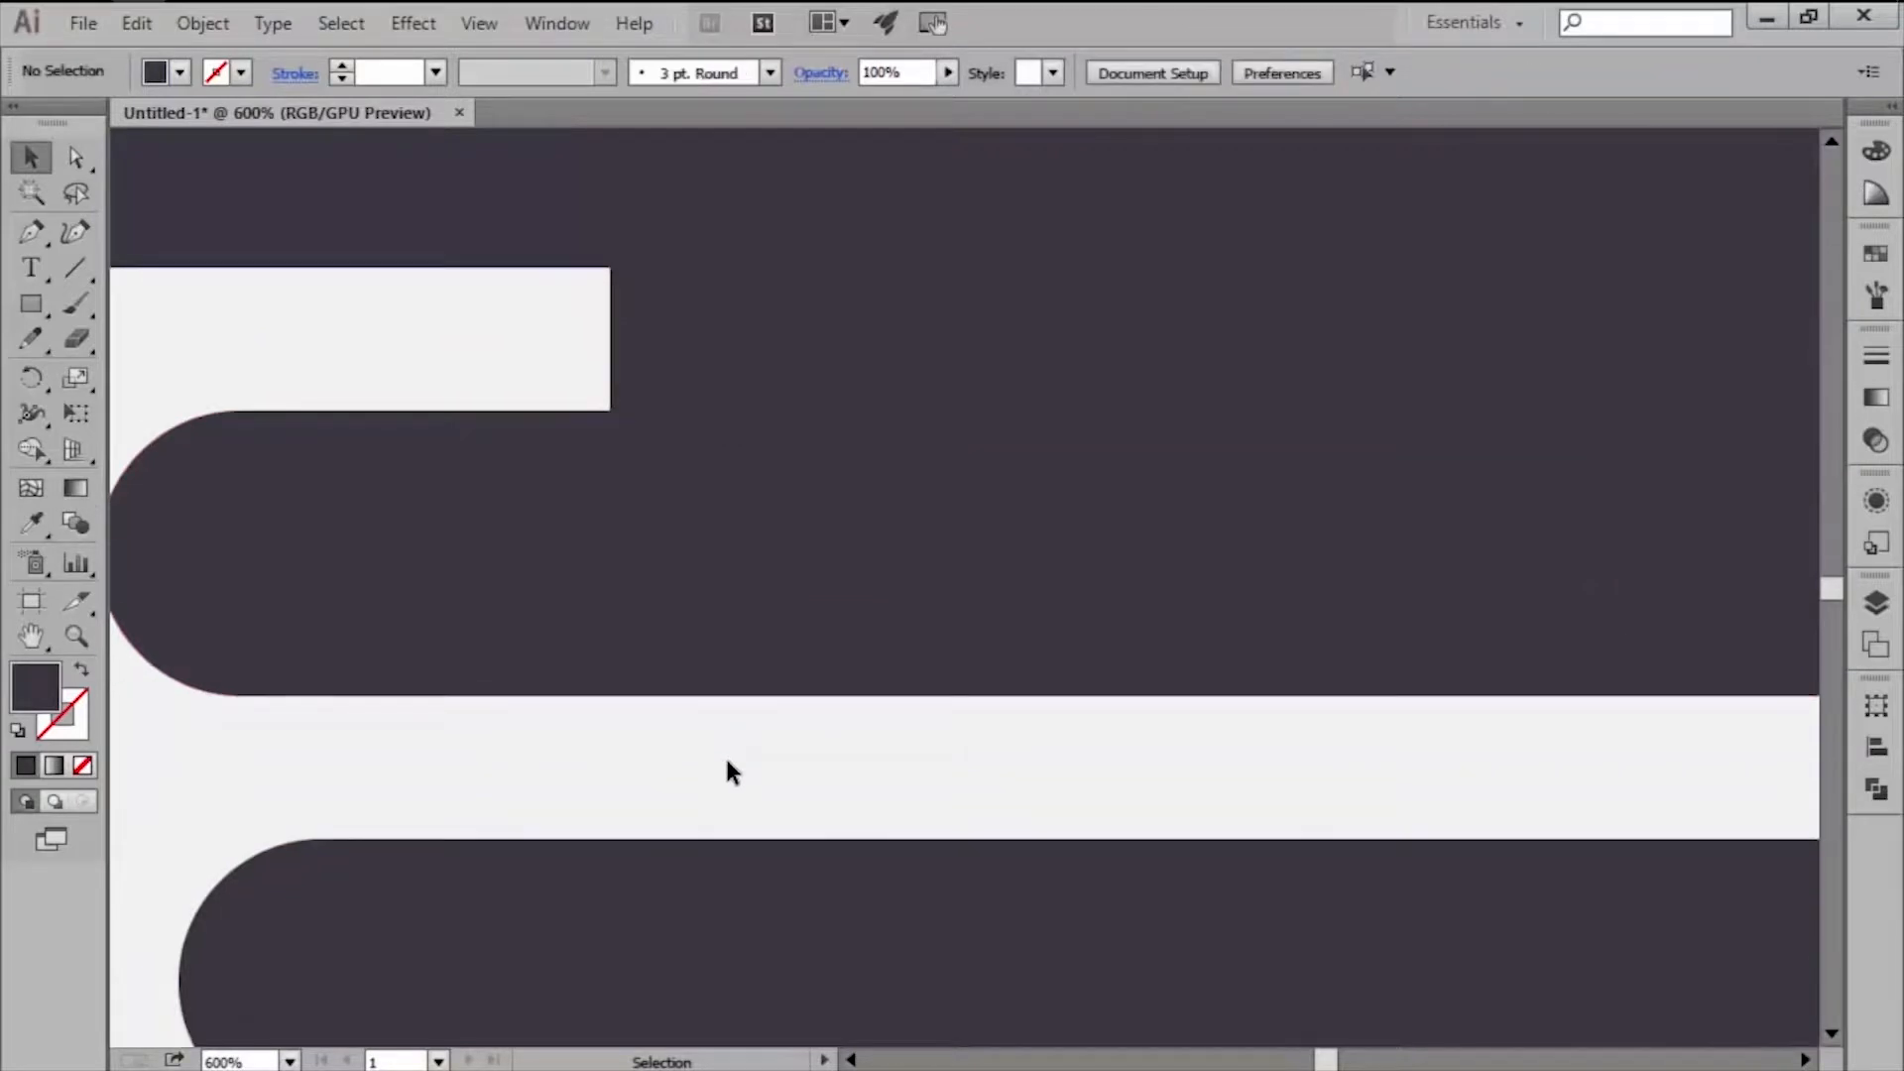
key("m")
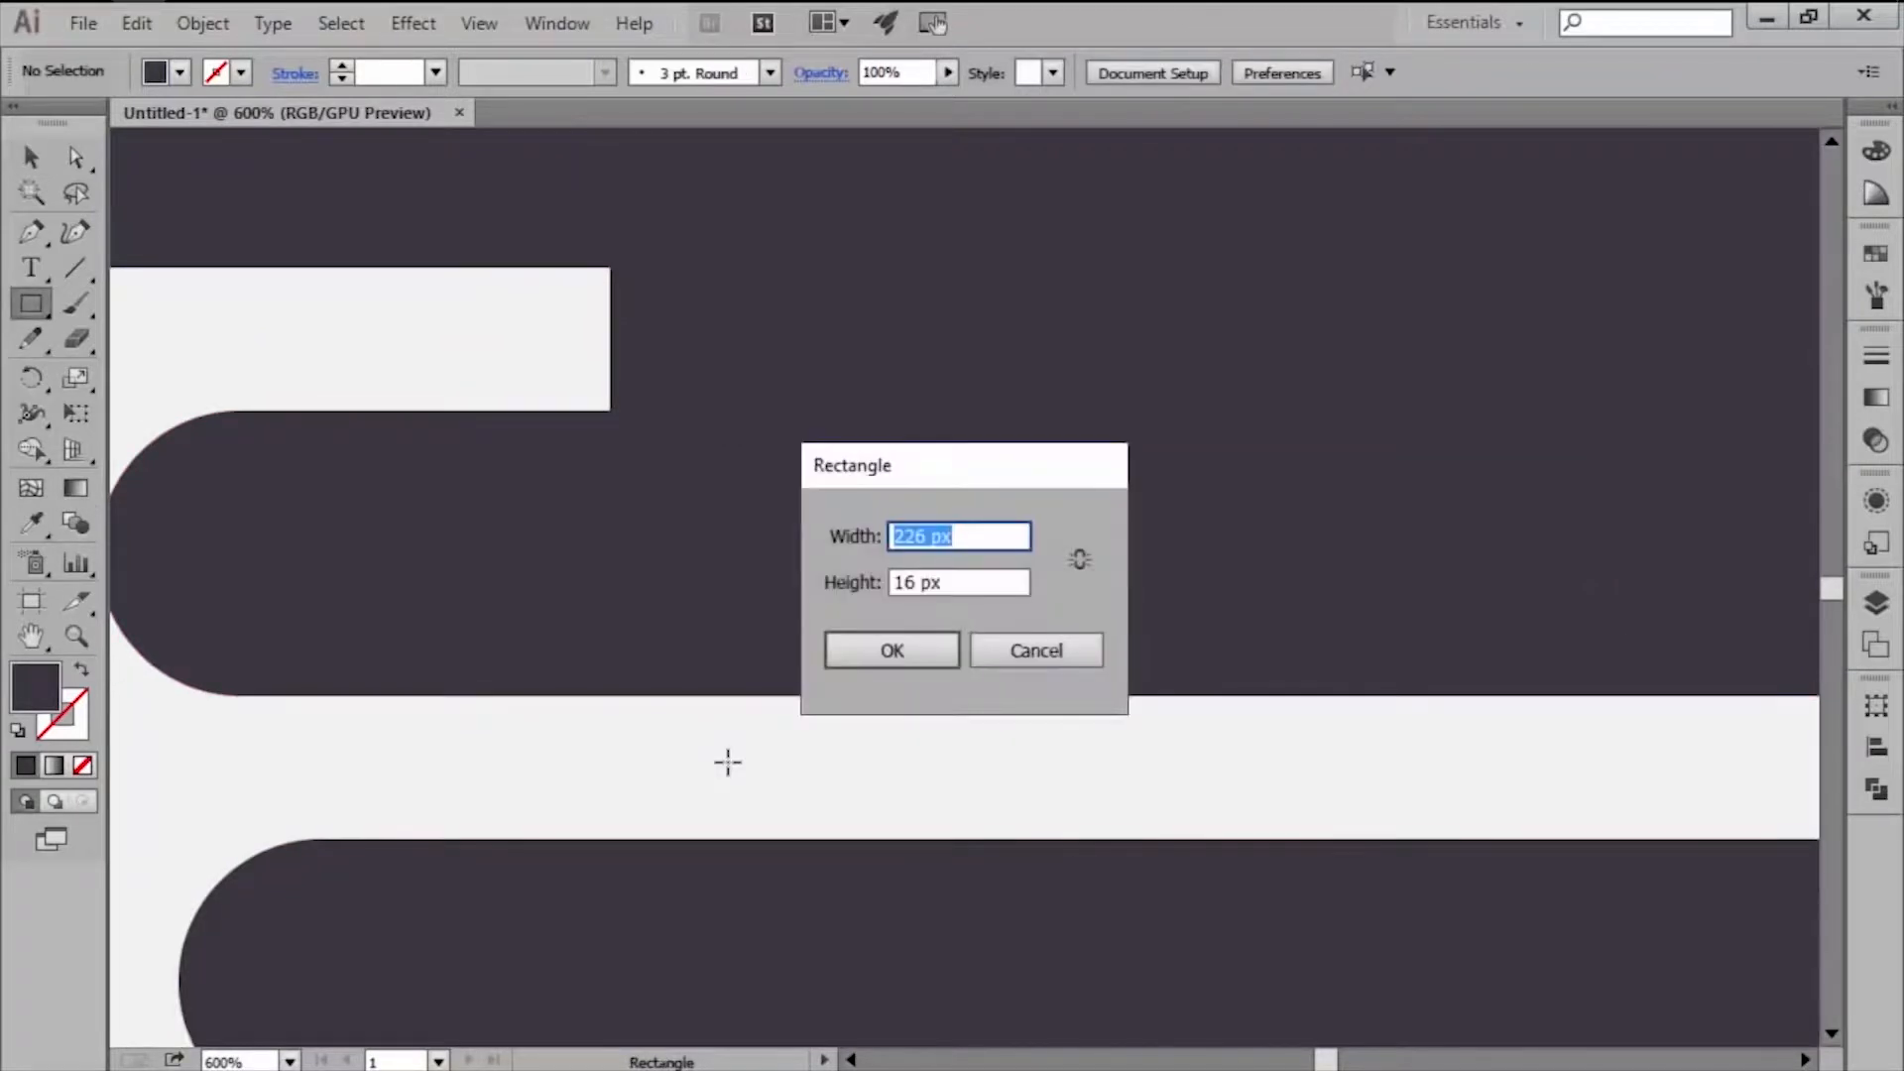
type("238")
left_click(937, 647)
key("v")
left_click_drag(933, 788, 895, 755)
Create a 282 x 16 px rectangle and fit it in the gap between the fourth and fifth rows.
scroll(754, 739, "down", 1)
scroll(711, 746, "down", 5)
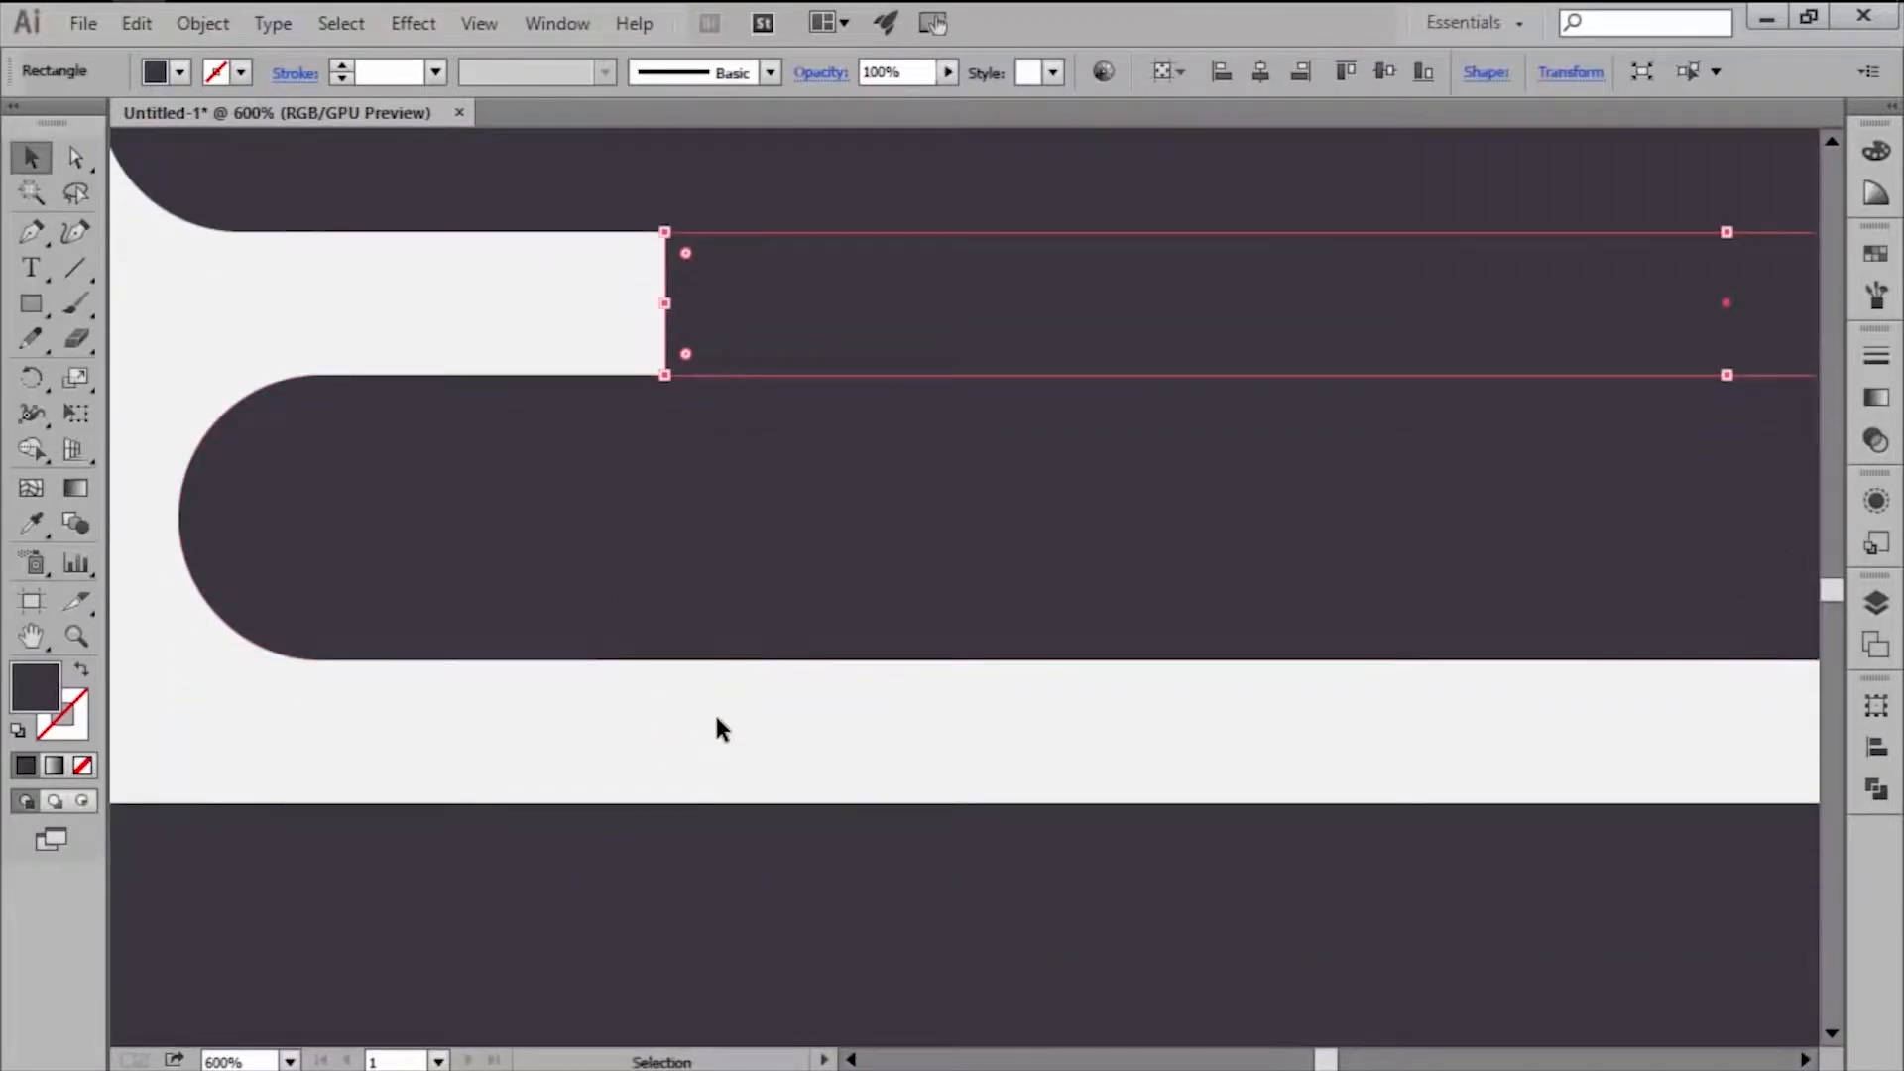
left_click(714, 723)
key("m")
left_click(719, 719)
type("2")
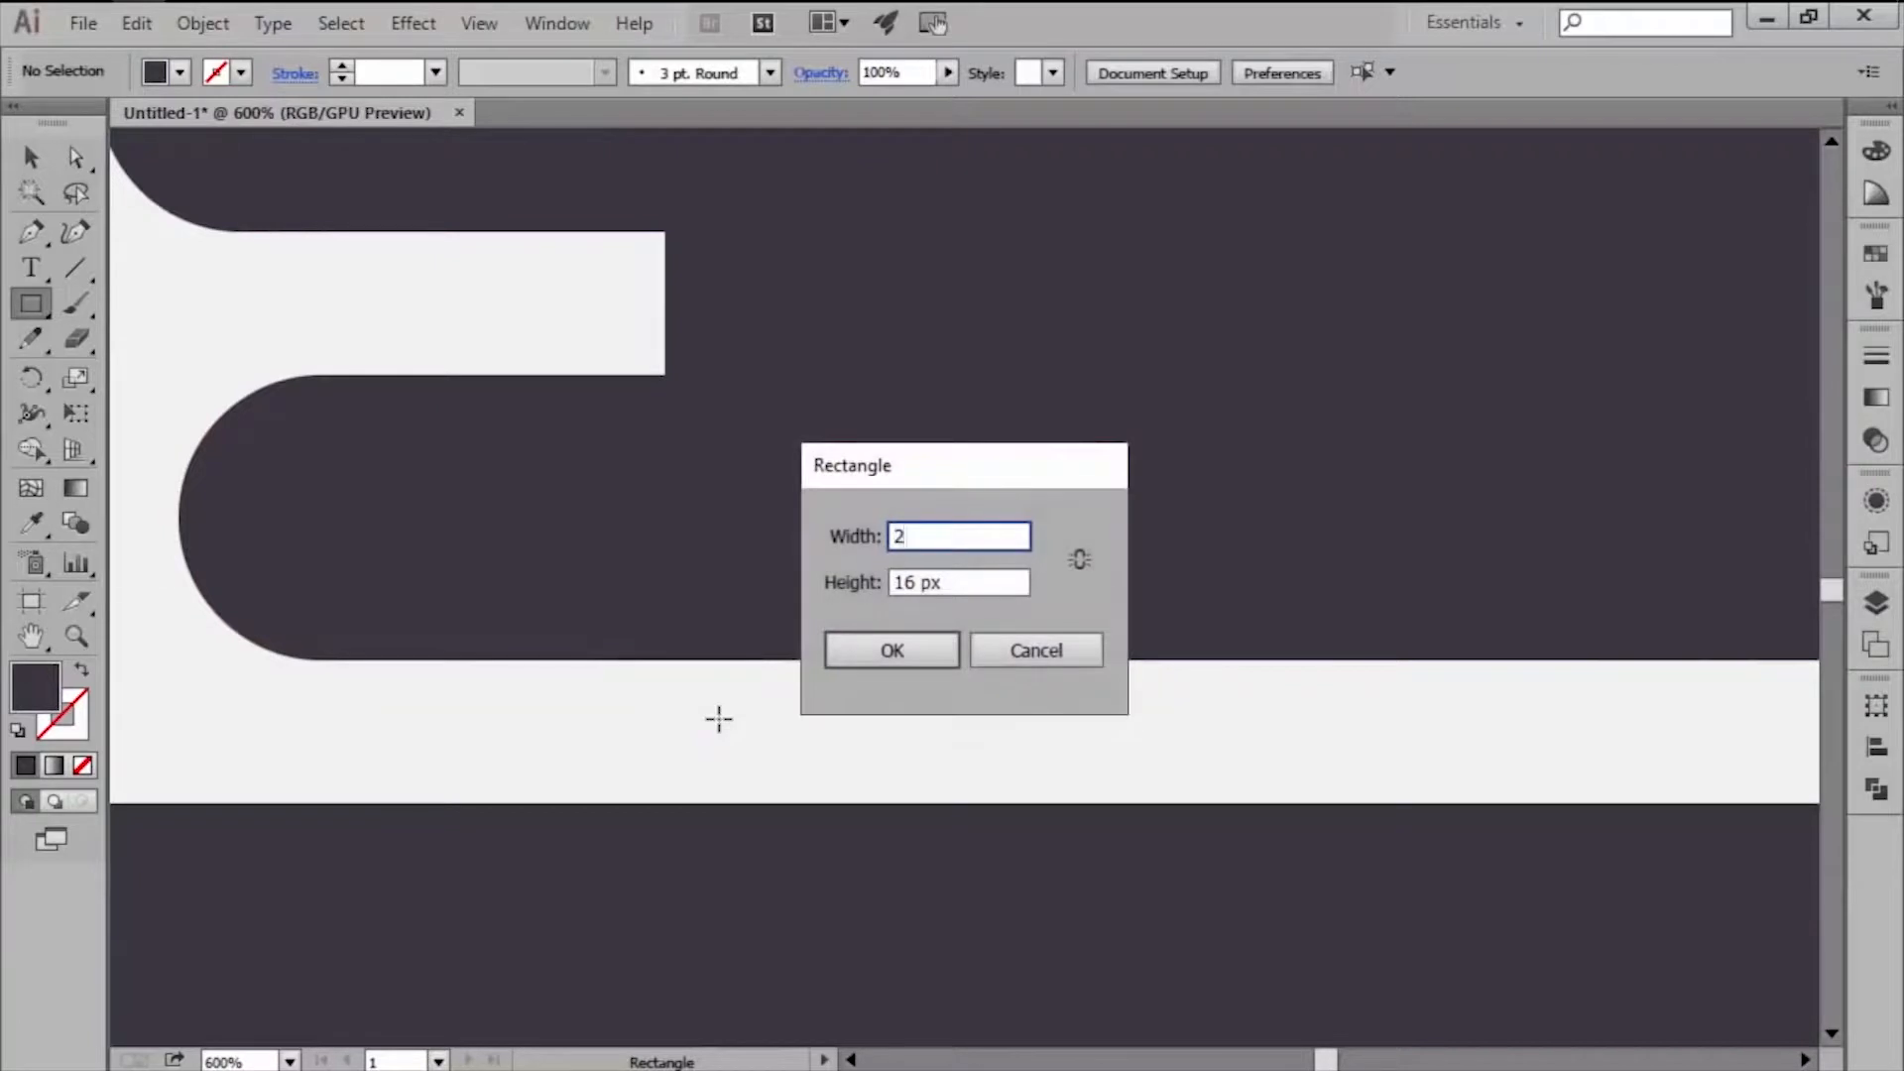
type("82")
left_click(849, 651)
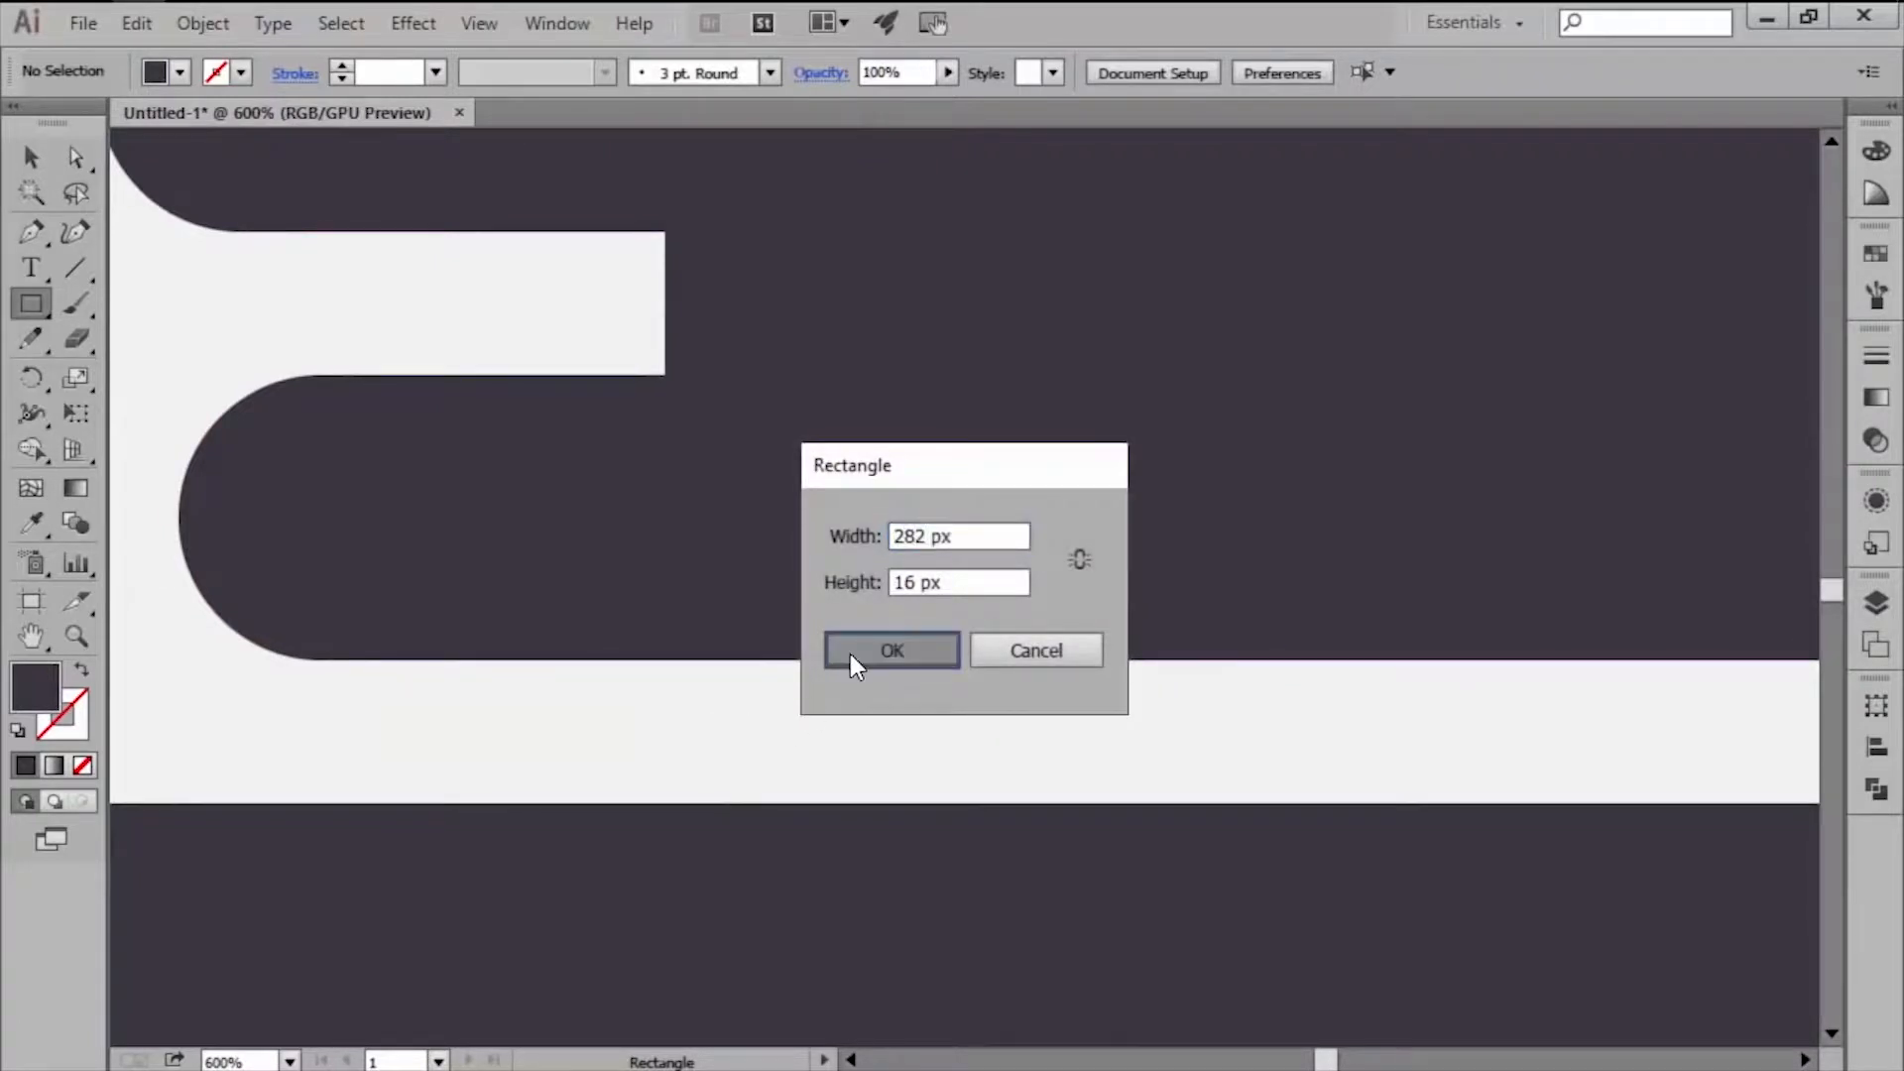
key("v")
left_click_drag(918, 805, 903, 746)
Select all the bars and connector rectangles, enable Align to Pixel Grid for them, and deselect.
scroll(734, 638, "down", 4)
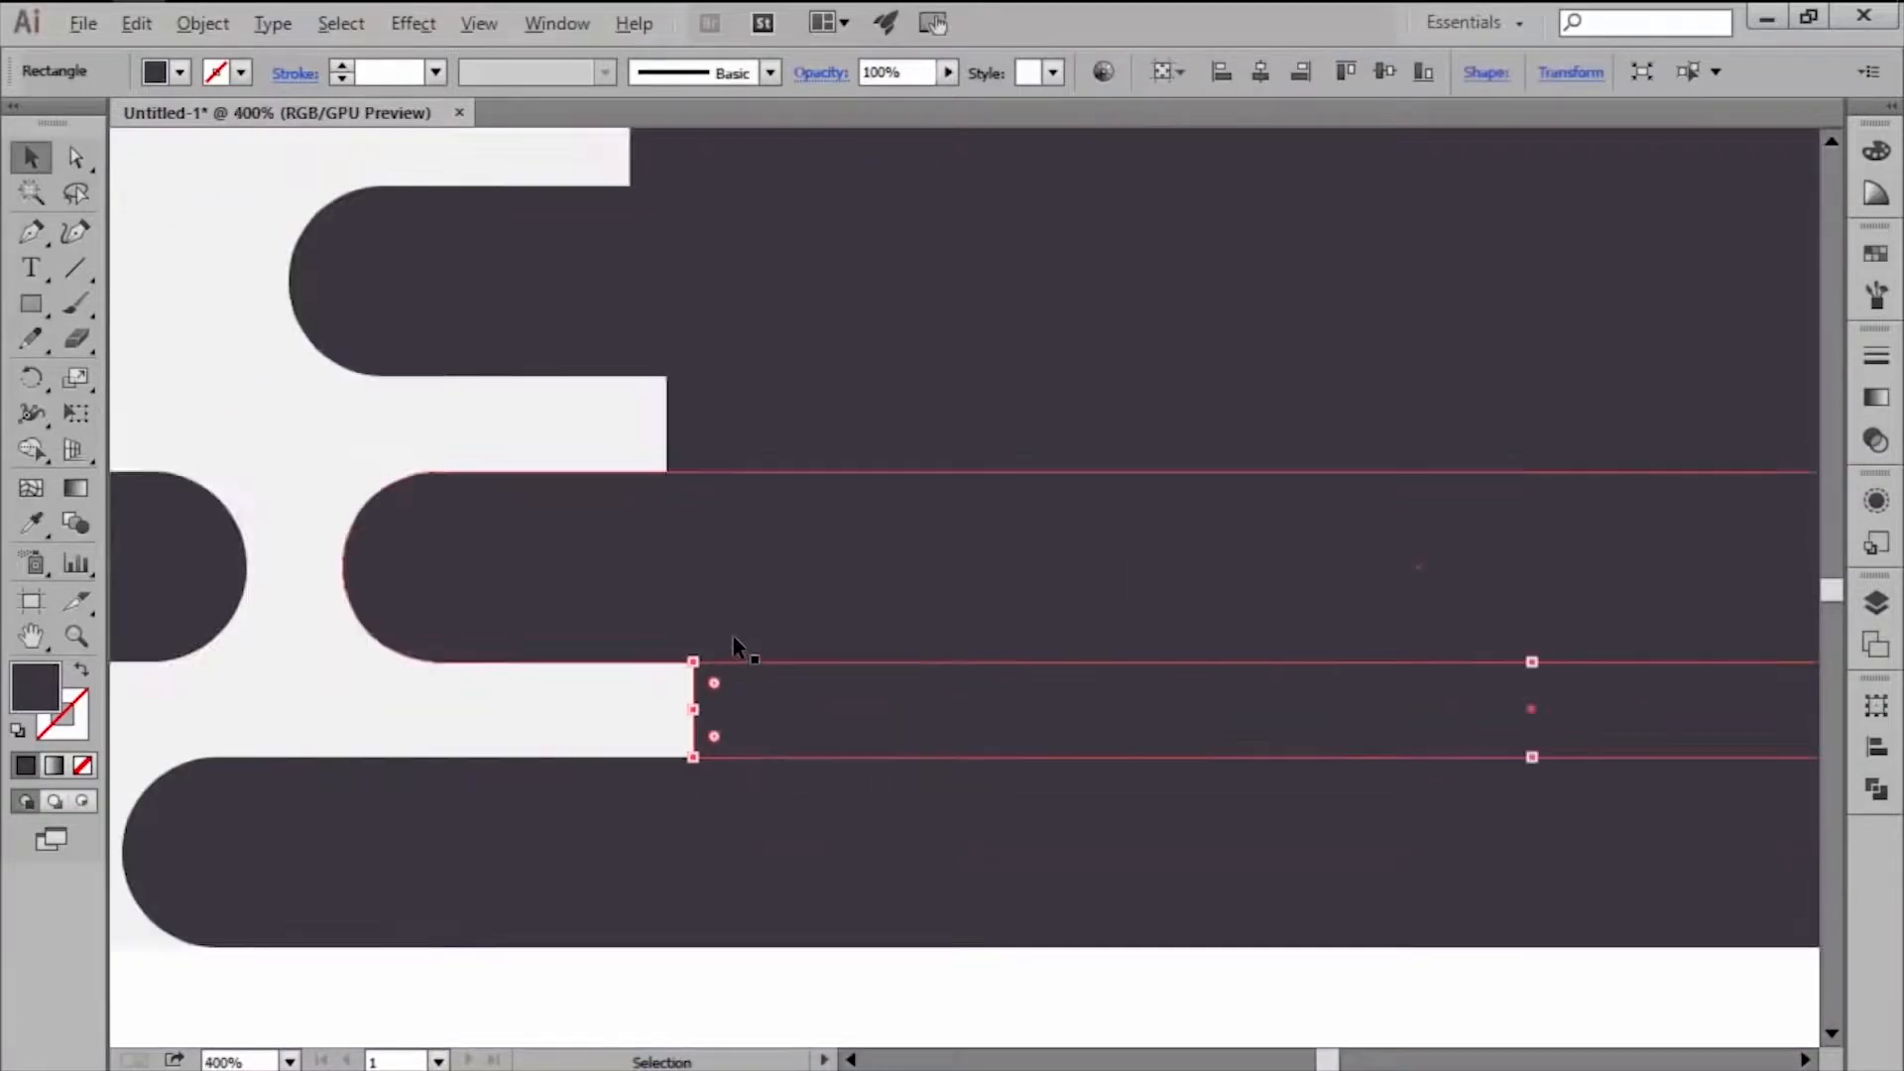
left_click(748, 826)
left_click_drag(1517, 205, 496, 853)
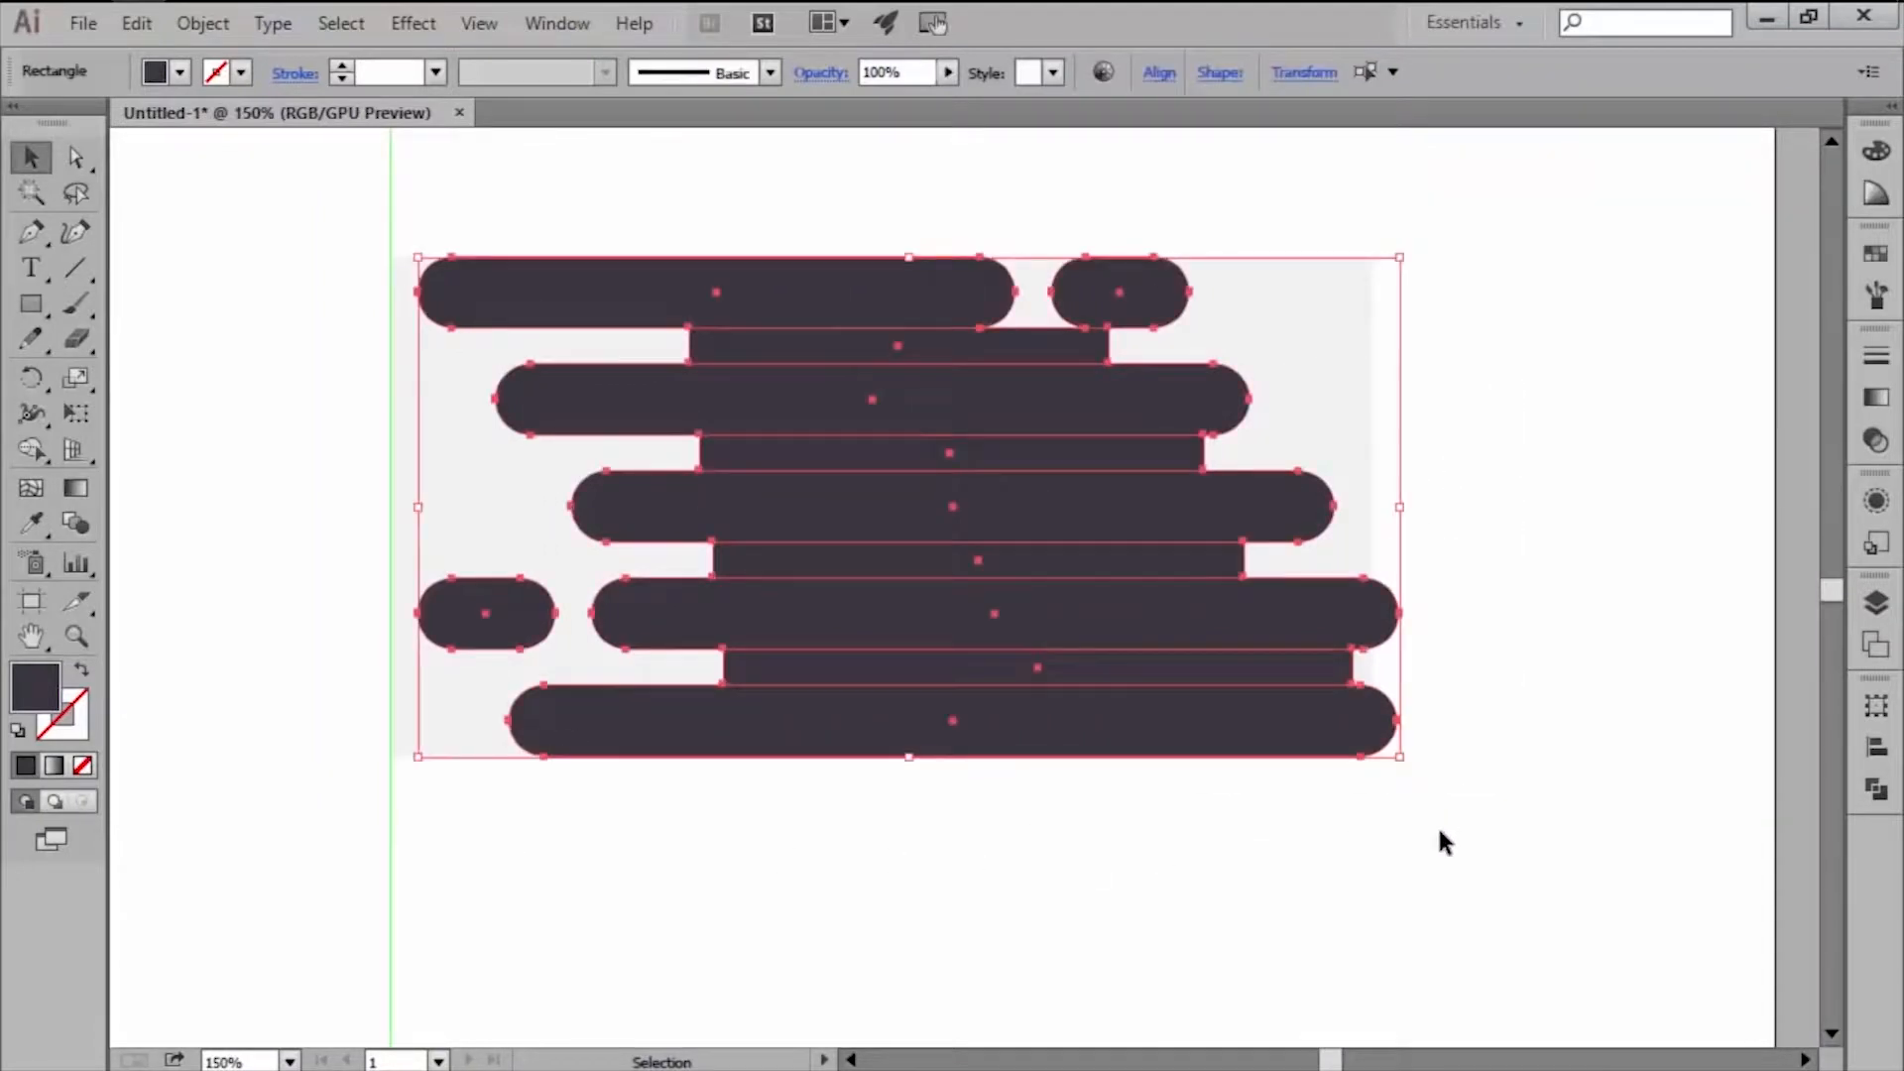
left_click(1876, 705)
left_click(1586, 1038)
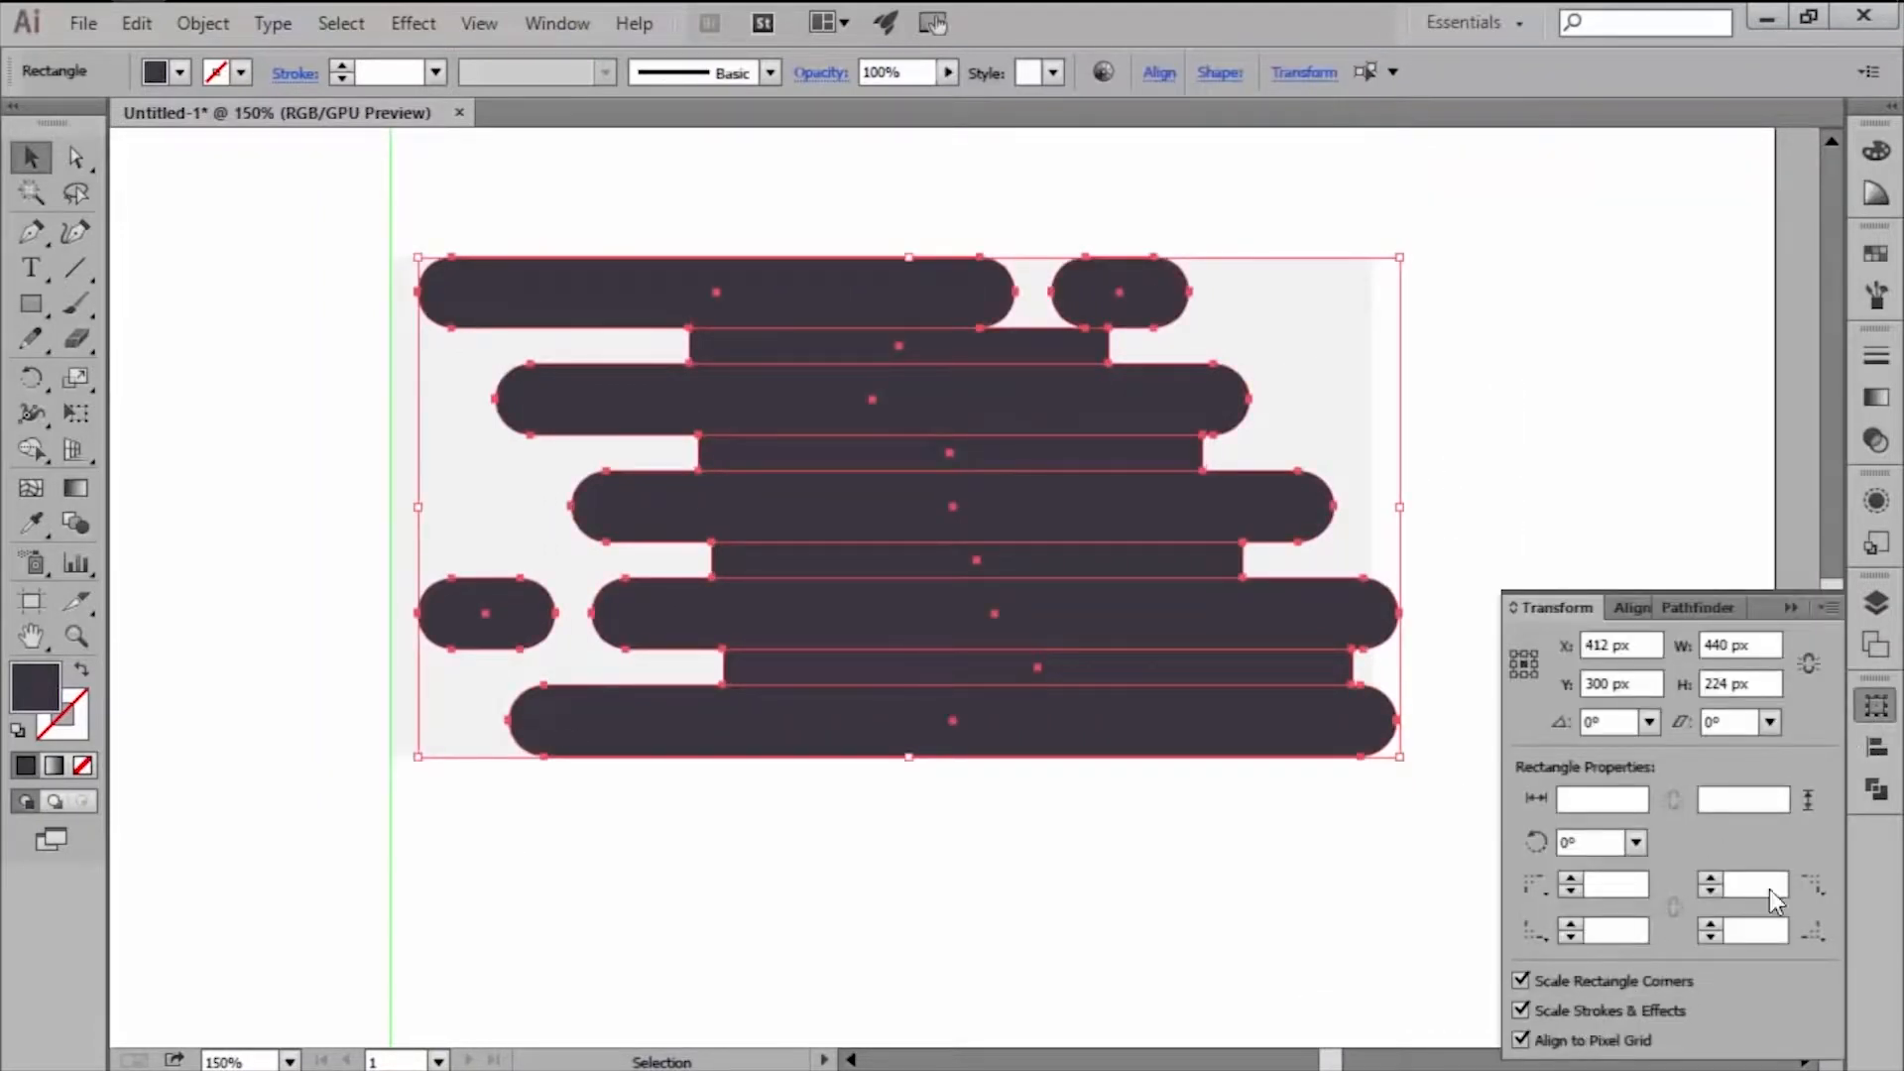
left_click(1876, 705)
left_click(1483, 893)
Select the connector rectangle below the first row and switch the view to Pixel Preview.
scroll(664, 298, "up", 2)
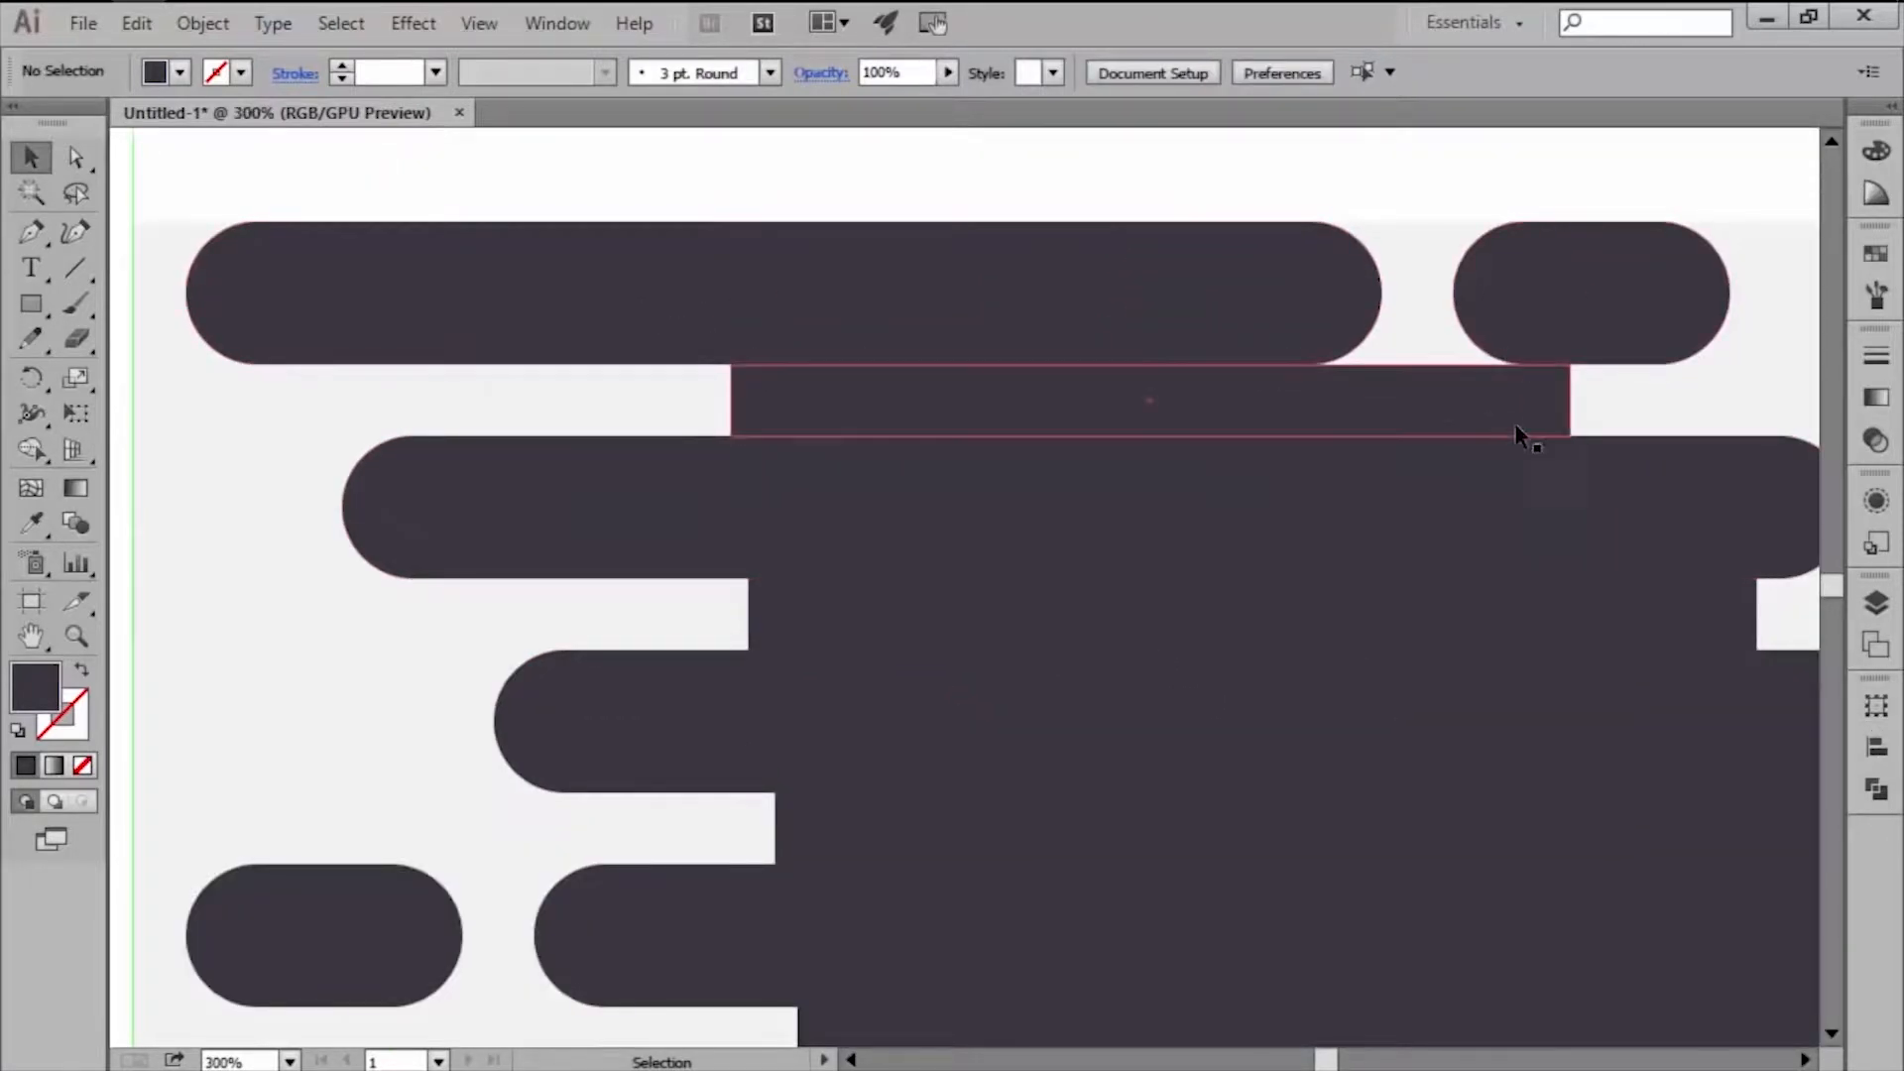
left_click(771, 382)
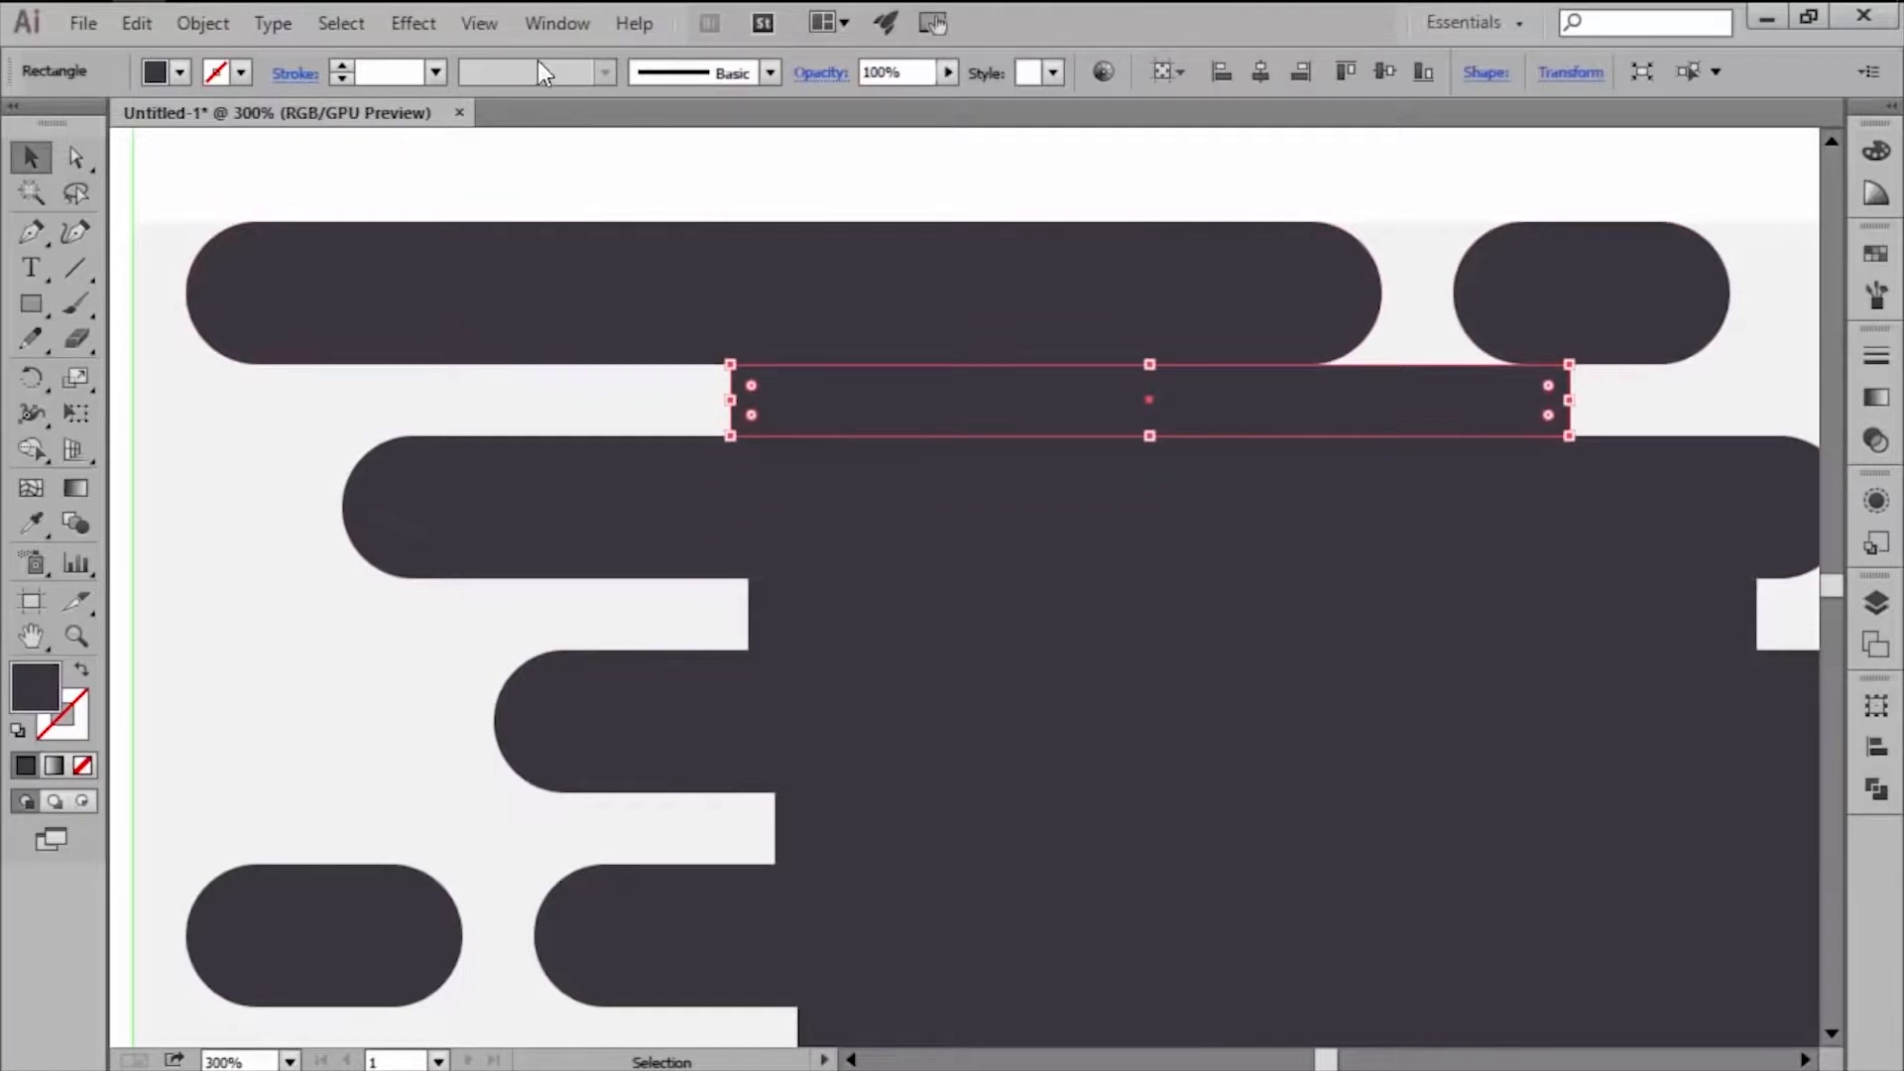
left_click(481, 23)
left_click(645, 163)
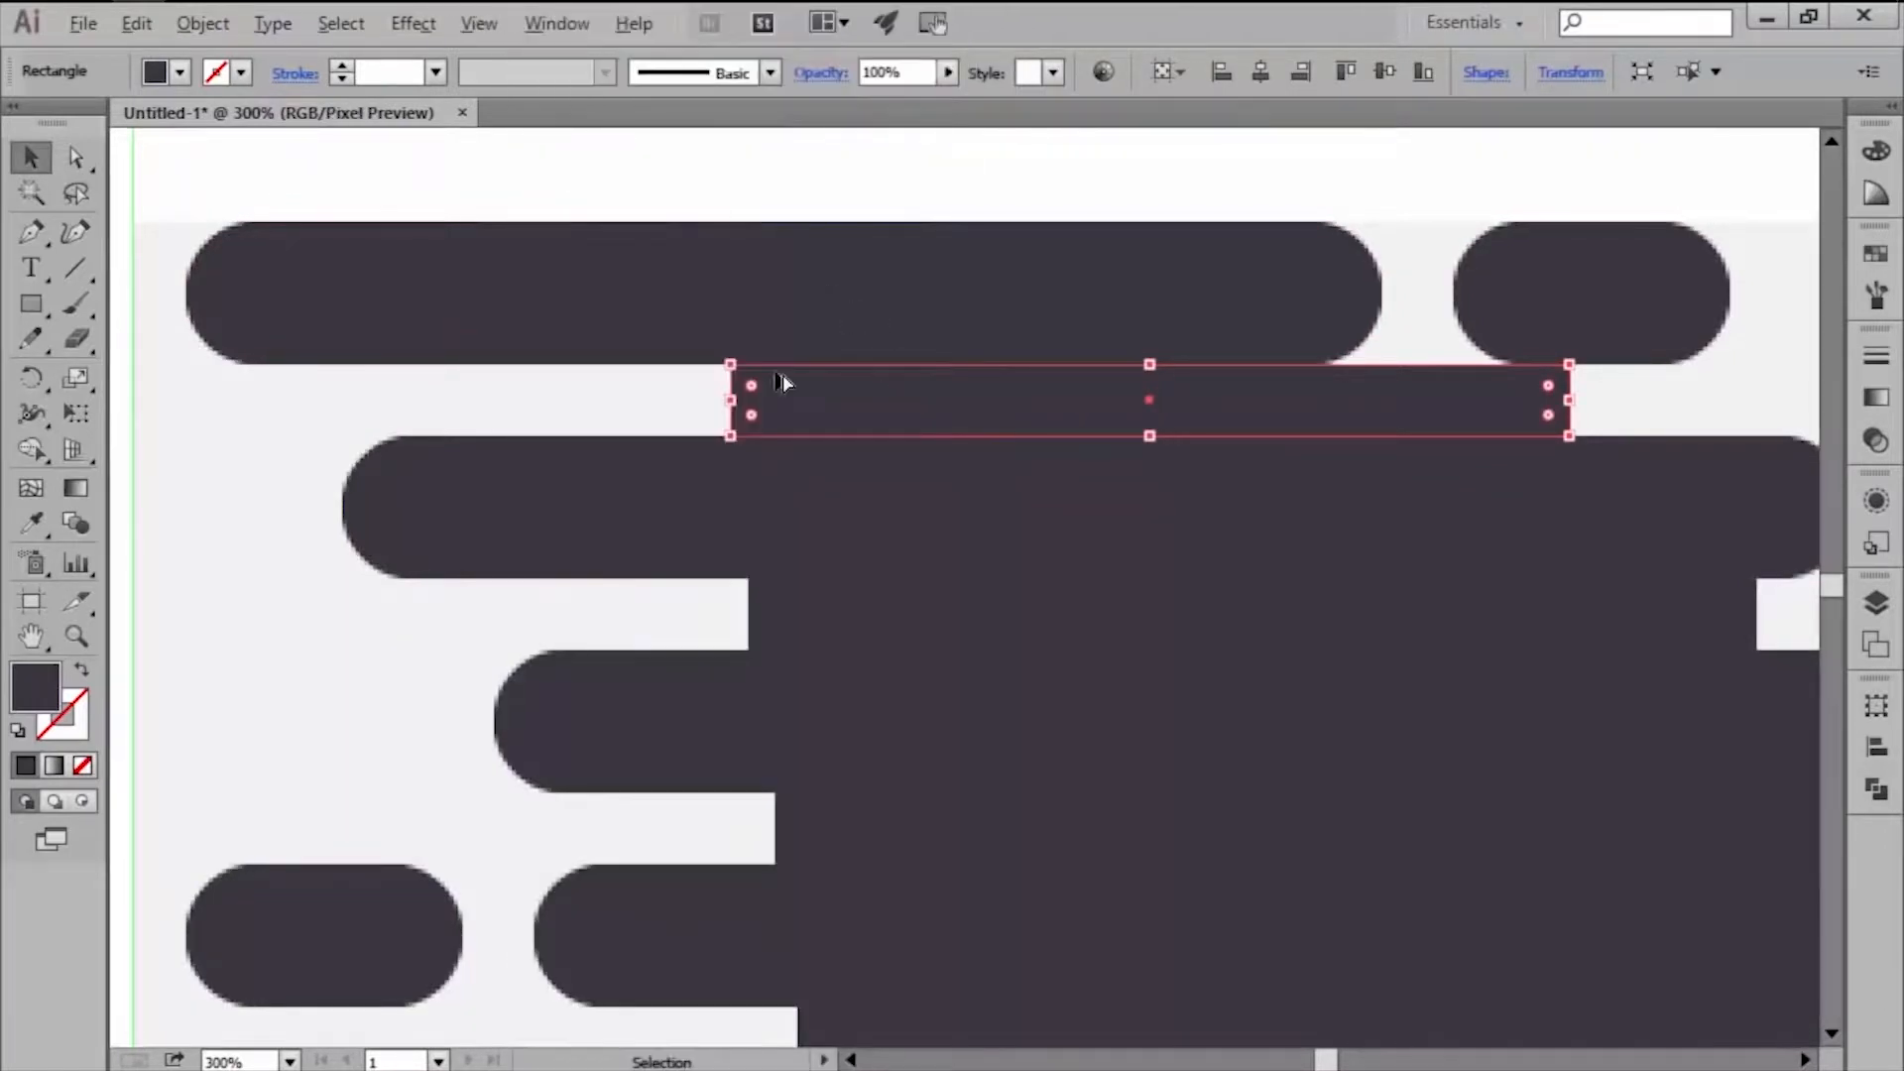
Draw a circle as tall as the first connector, centered on its left edge, and copy it to the right edge.
scroll(755, 367, "up", 3)
key("l")
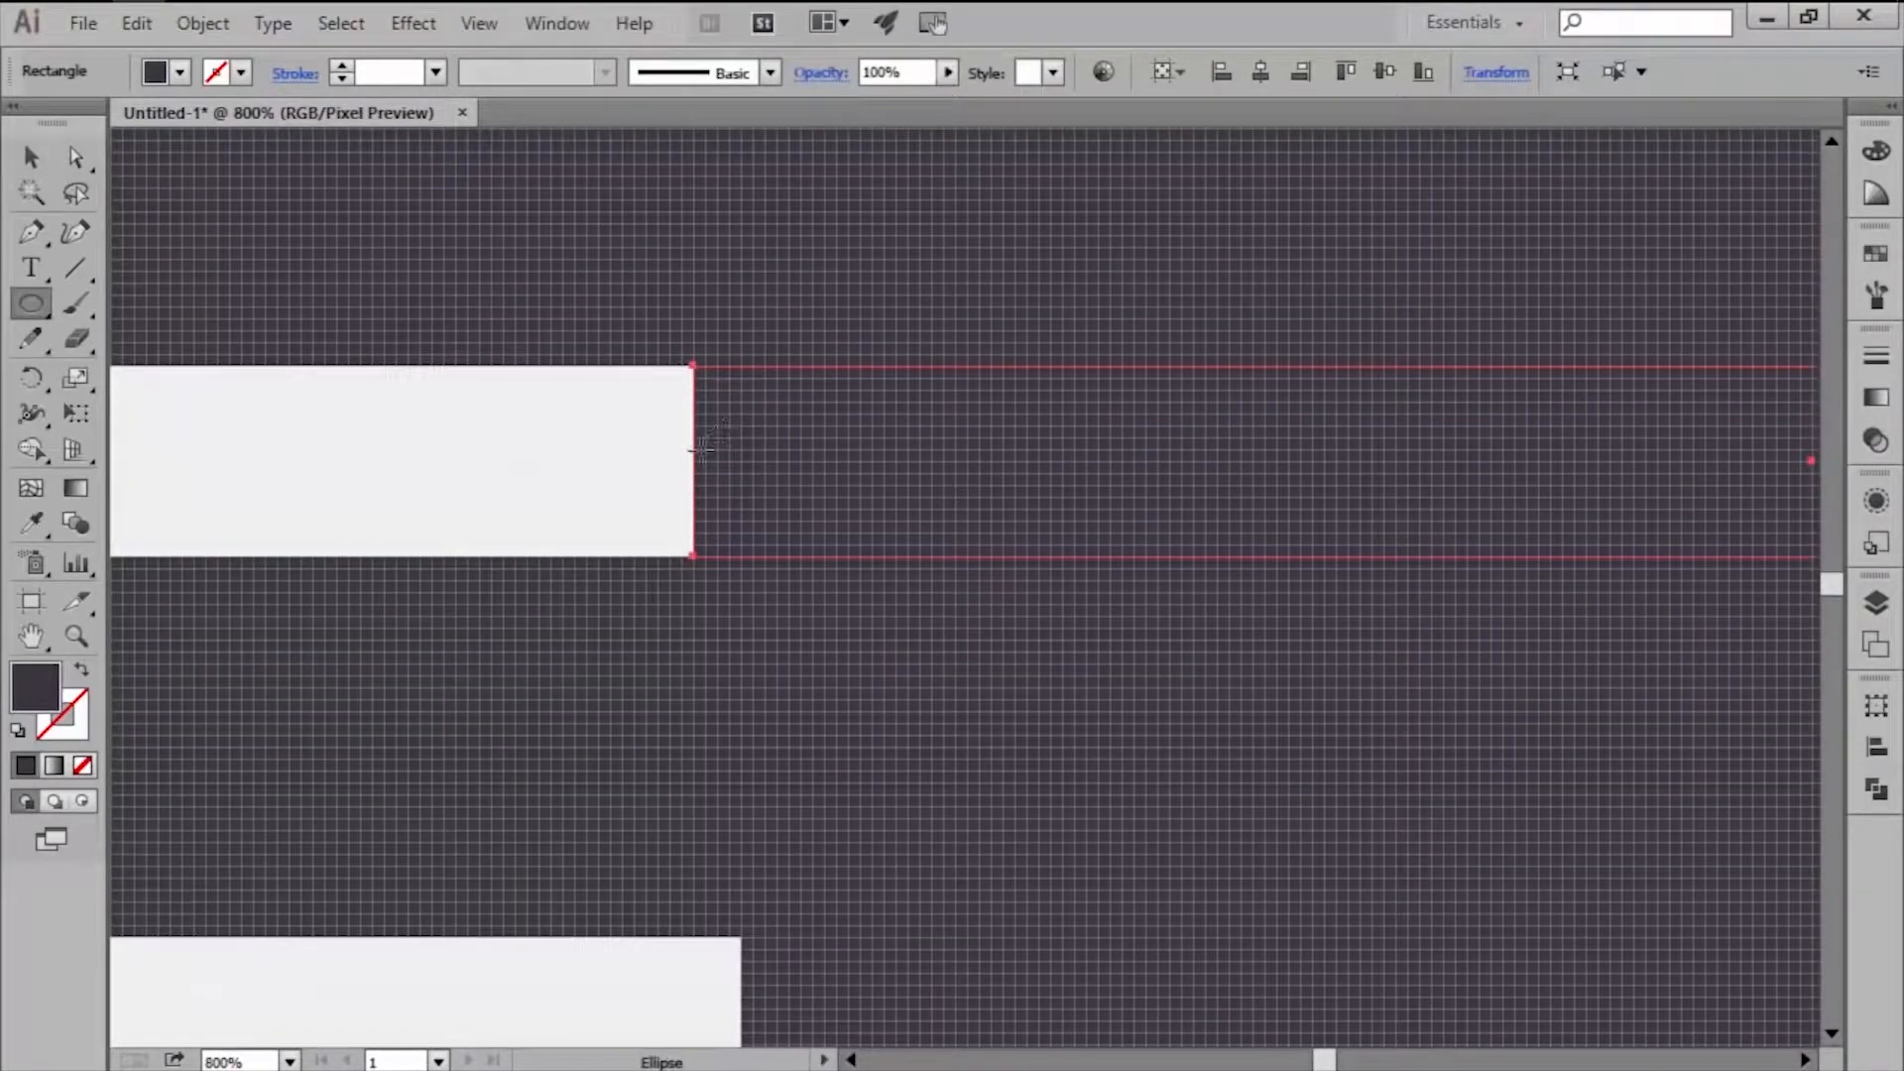
left_click_drag(692, 460, 789, 506)
key("v")
scroll(513, 513, "down", 2)
left_click_drag(592, 506, 1431, 506)
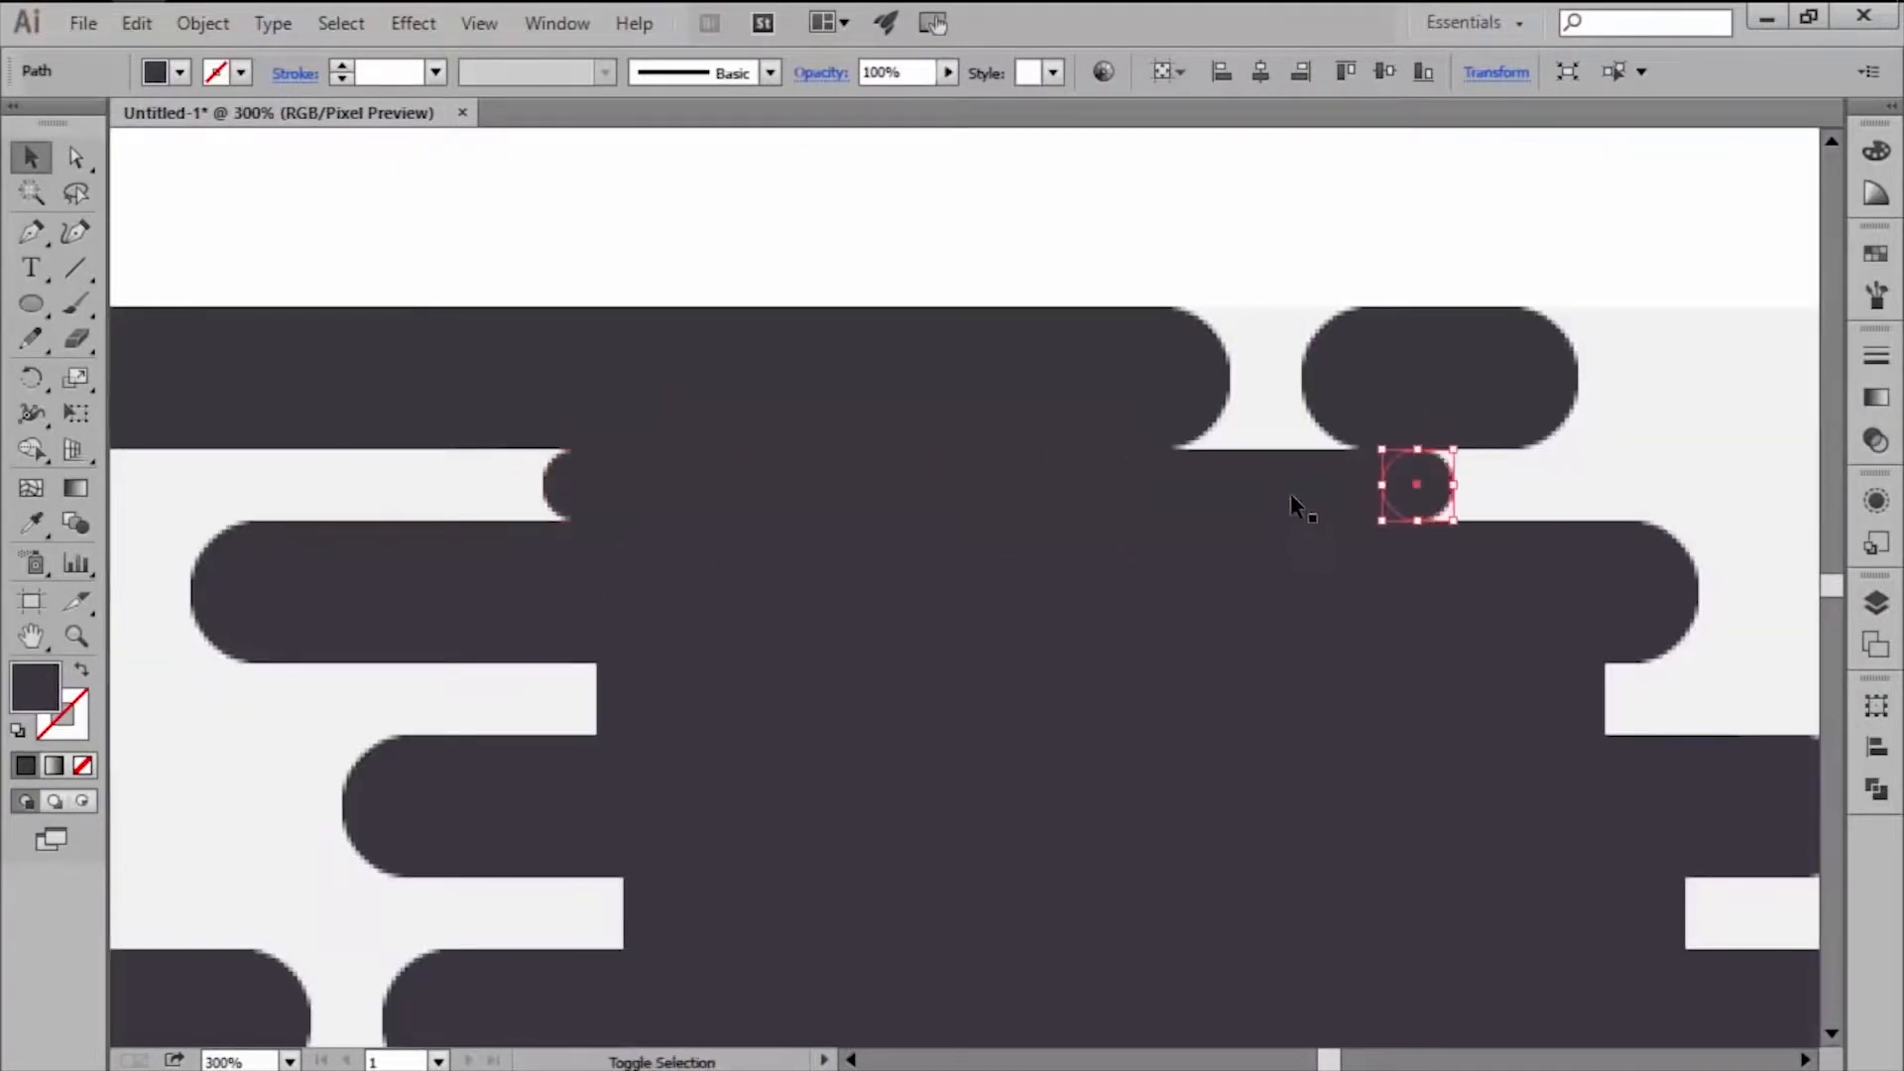
Subtract both end circles from the first connector with Minus Front, then deselect it.
left_click(1290, 492, "shift")
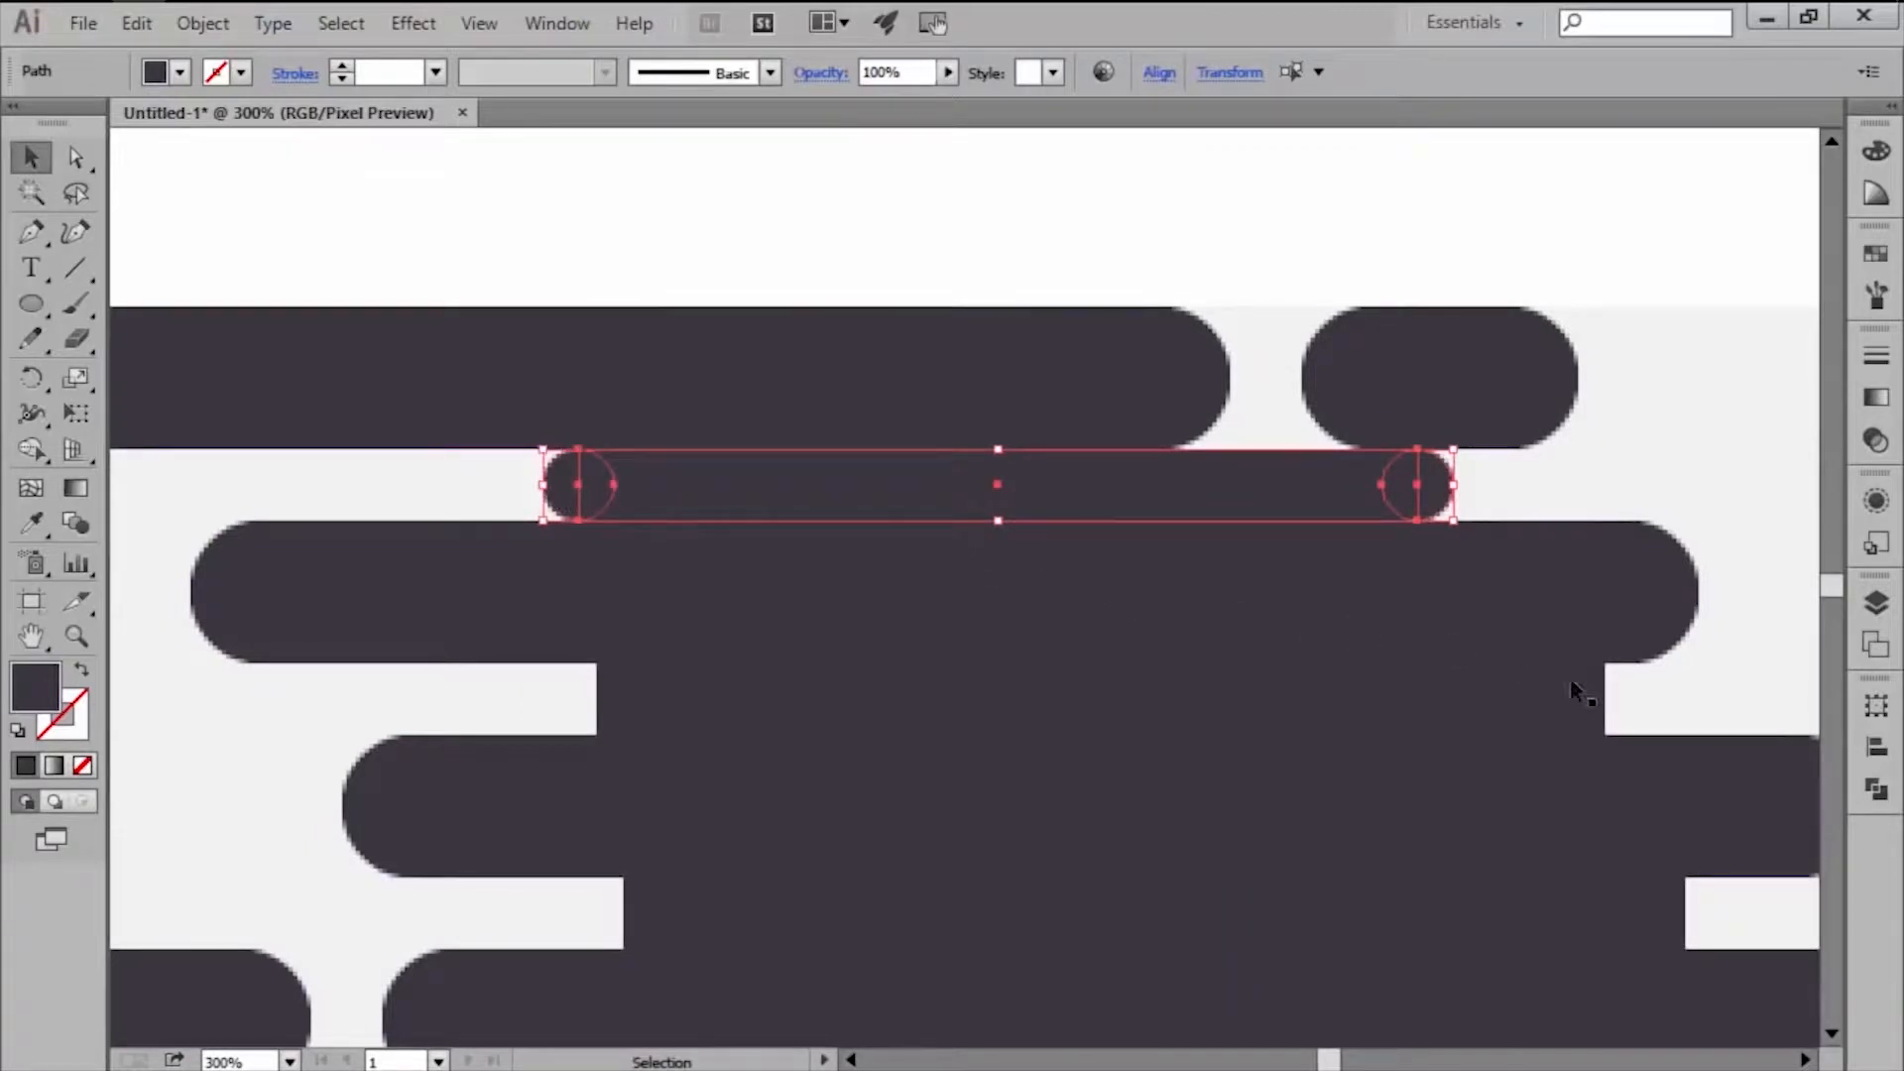
left_click(1876, 791)
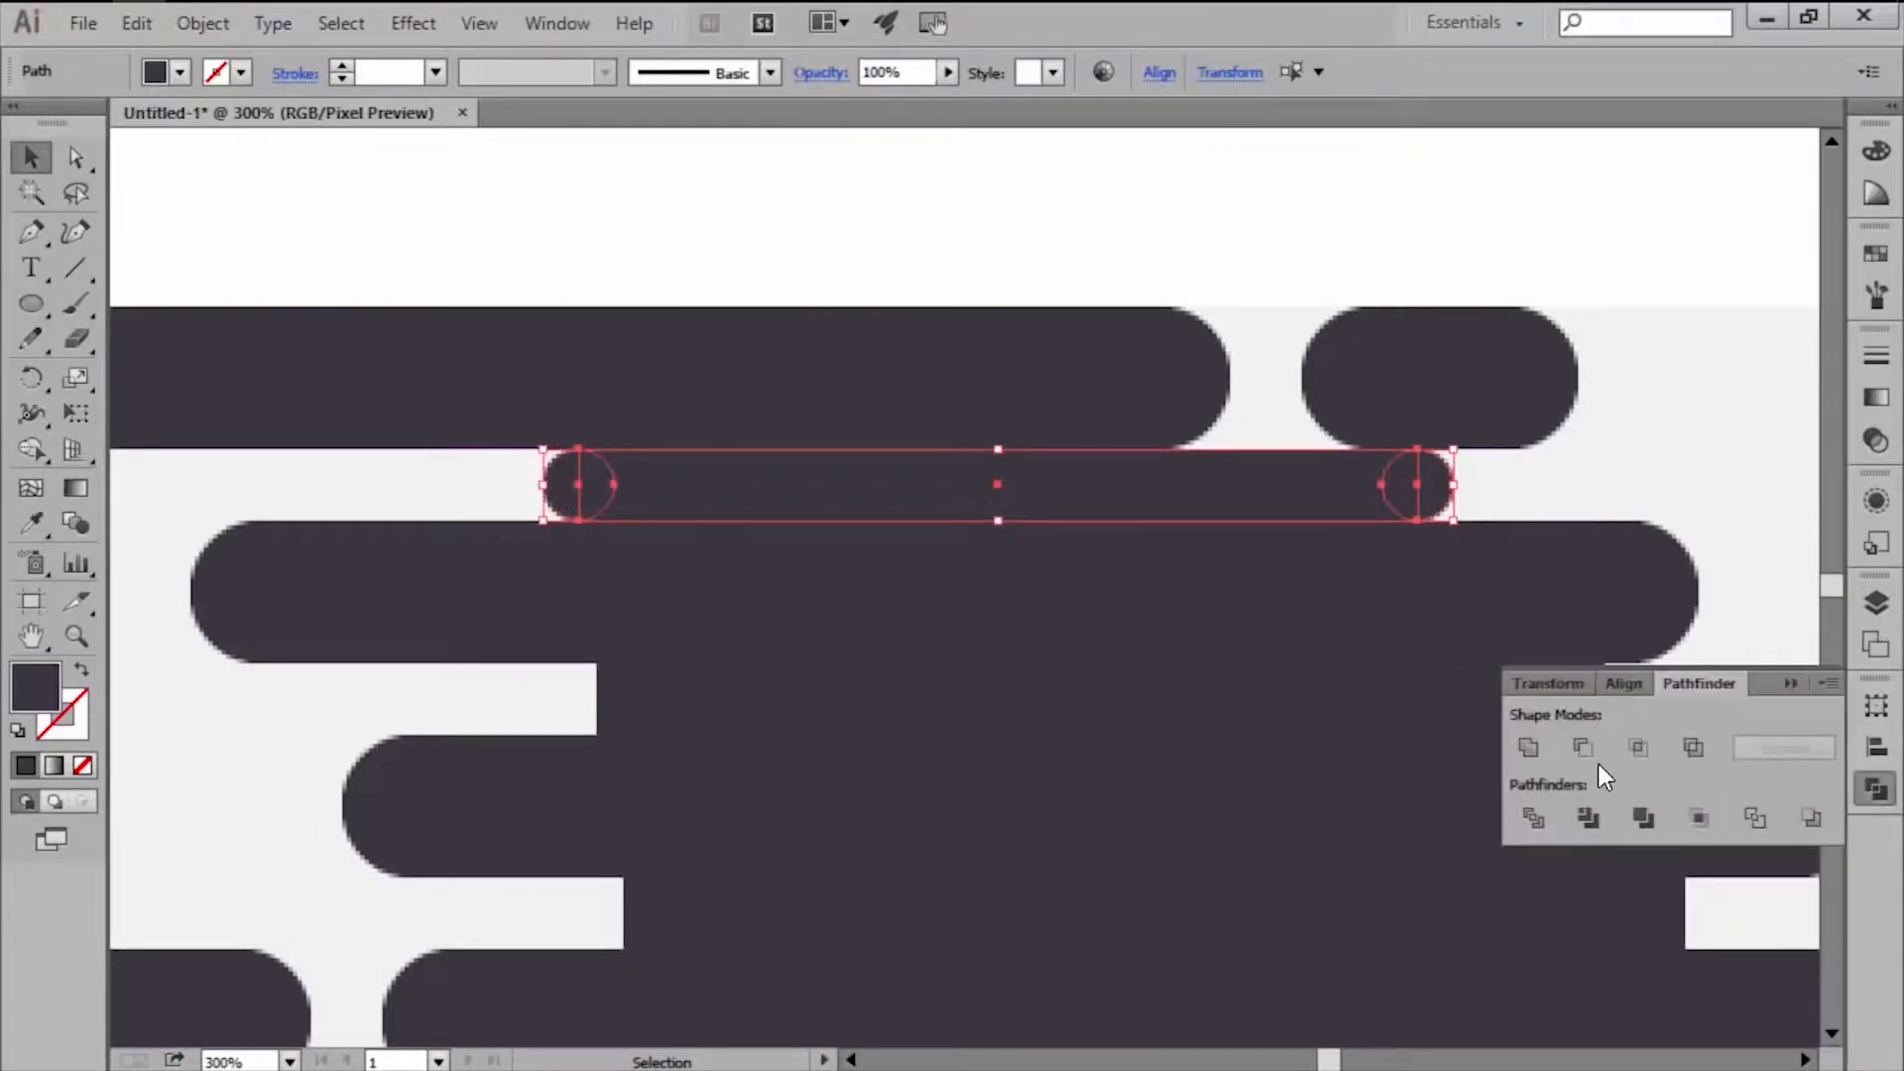
left_click(1584, 749)
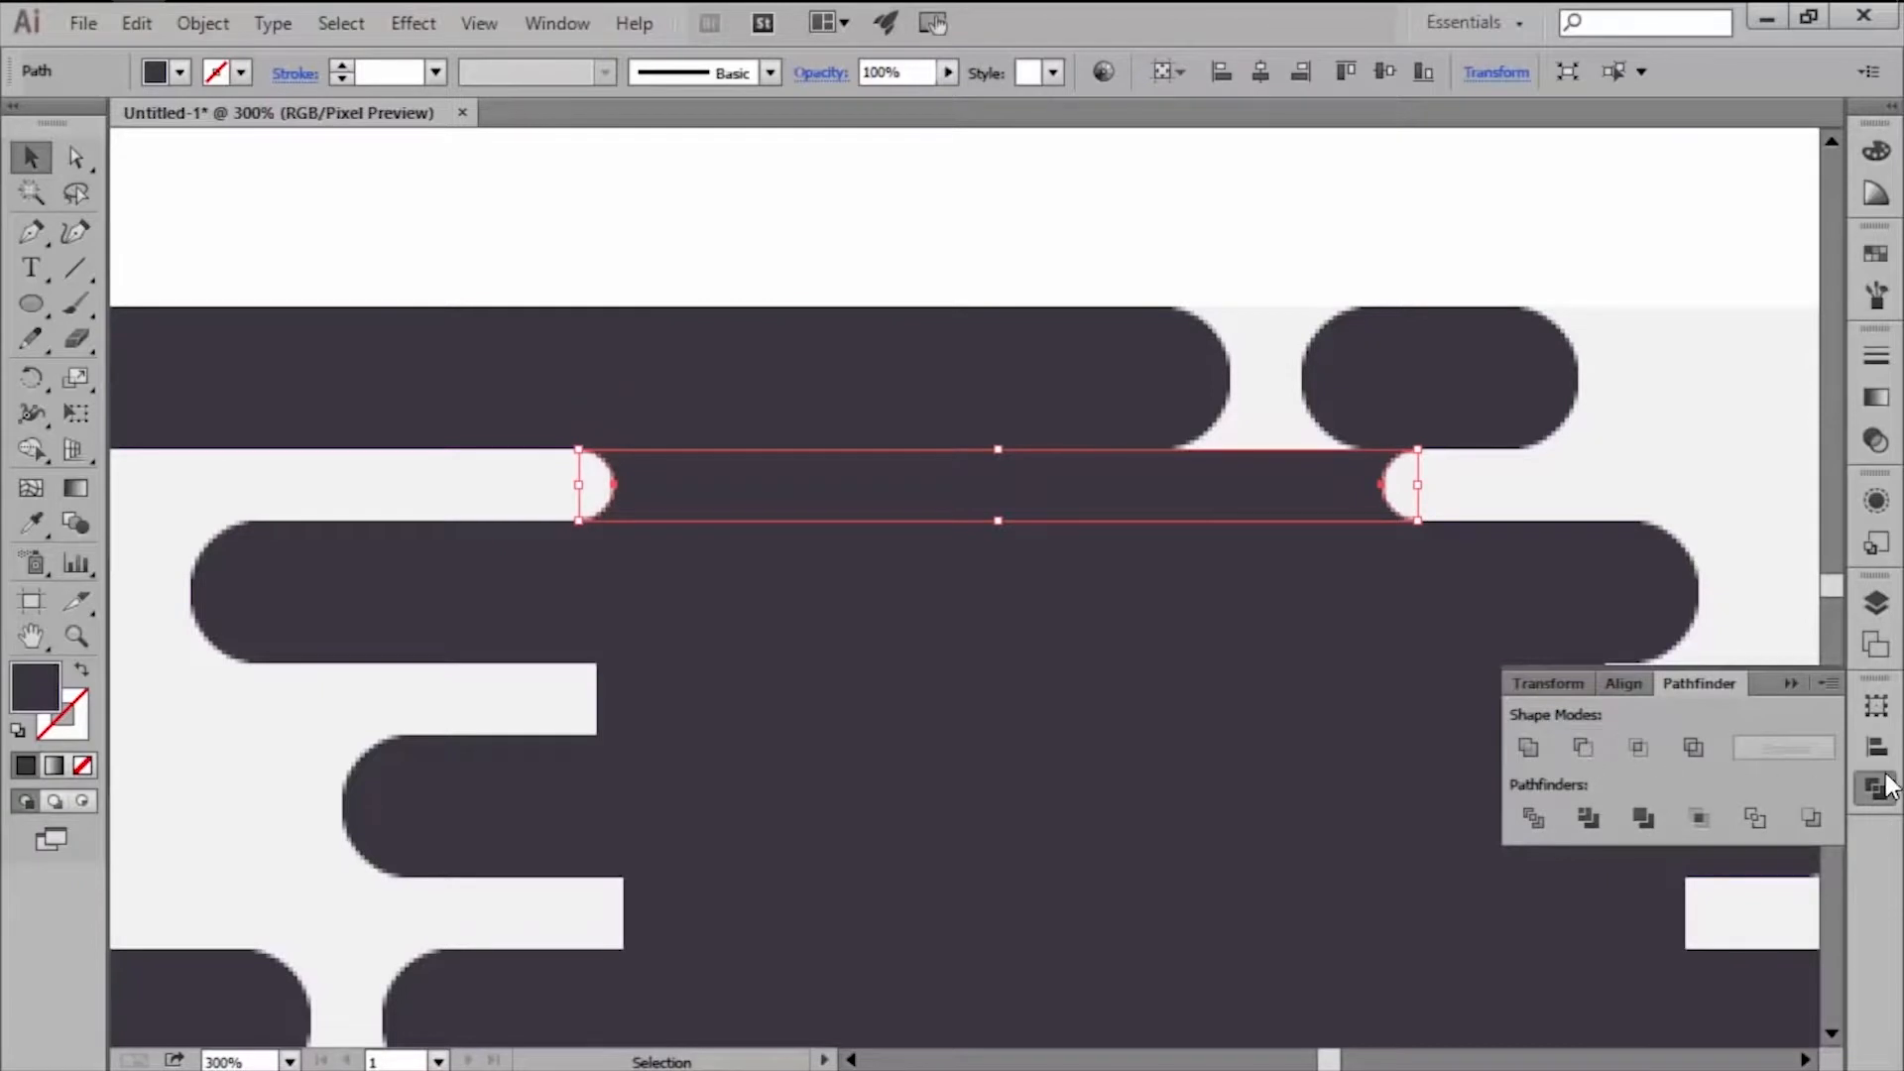
left_click(540, 677)
Add full-height circles centered on both ends of the connector between the second and third rows.
scroll(620, 716, "up", 2)
left_click(621, 706)
key("l")
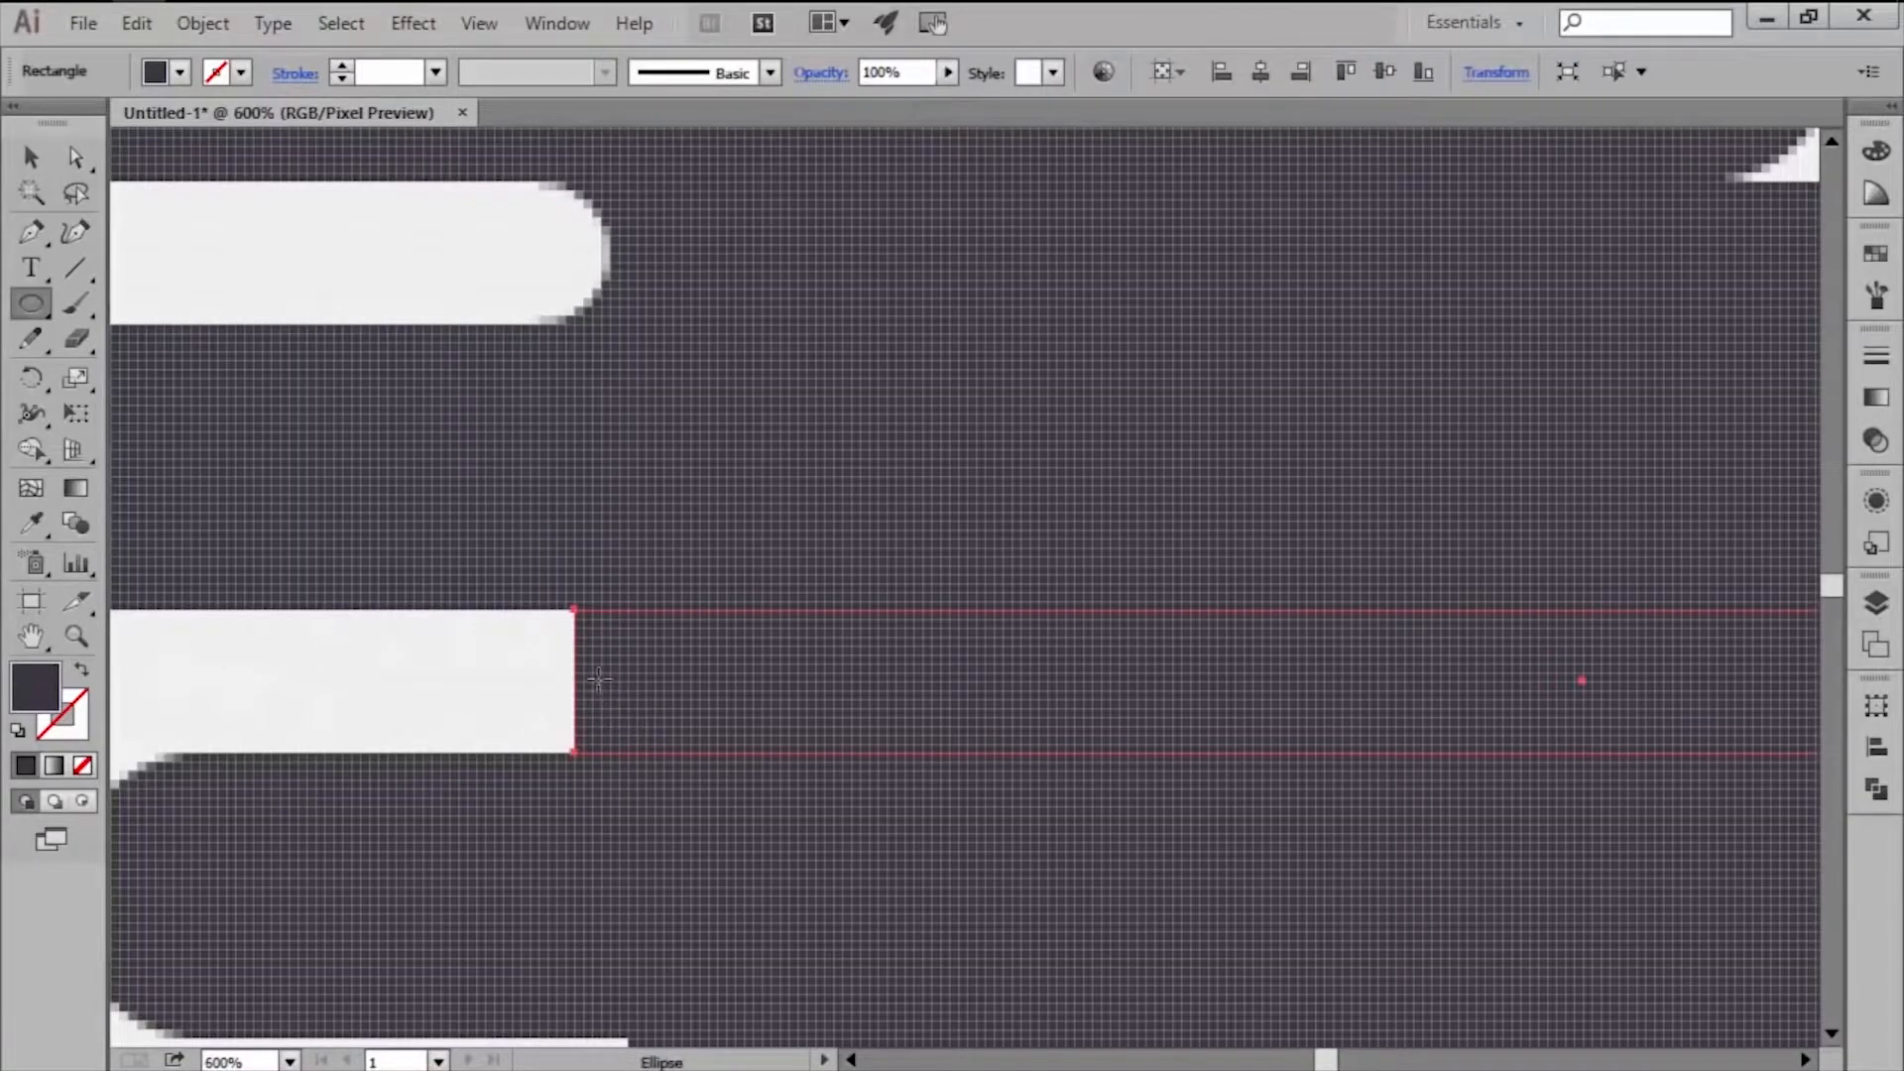
left_click_drag(575, 681, 1562, 710)
key("v")
Cut both end circles out of the connector between the second and third rows with Minus Front, then deselect it.
scroll(486, 690, "down", 2)
left_click(580, 700, "shift")
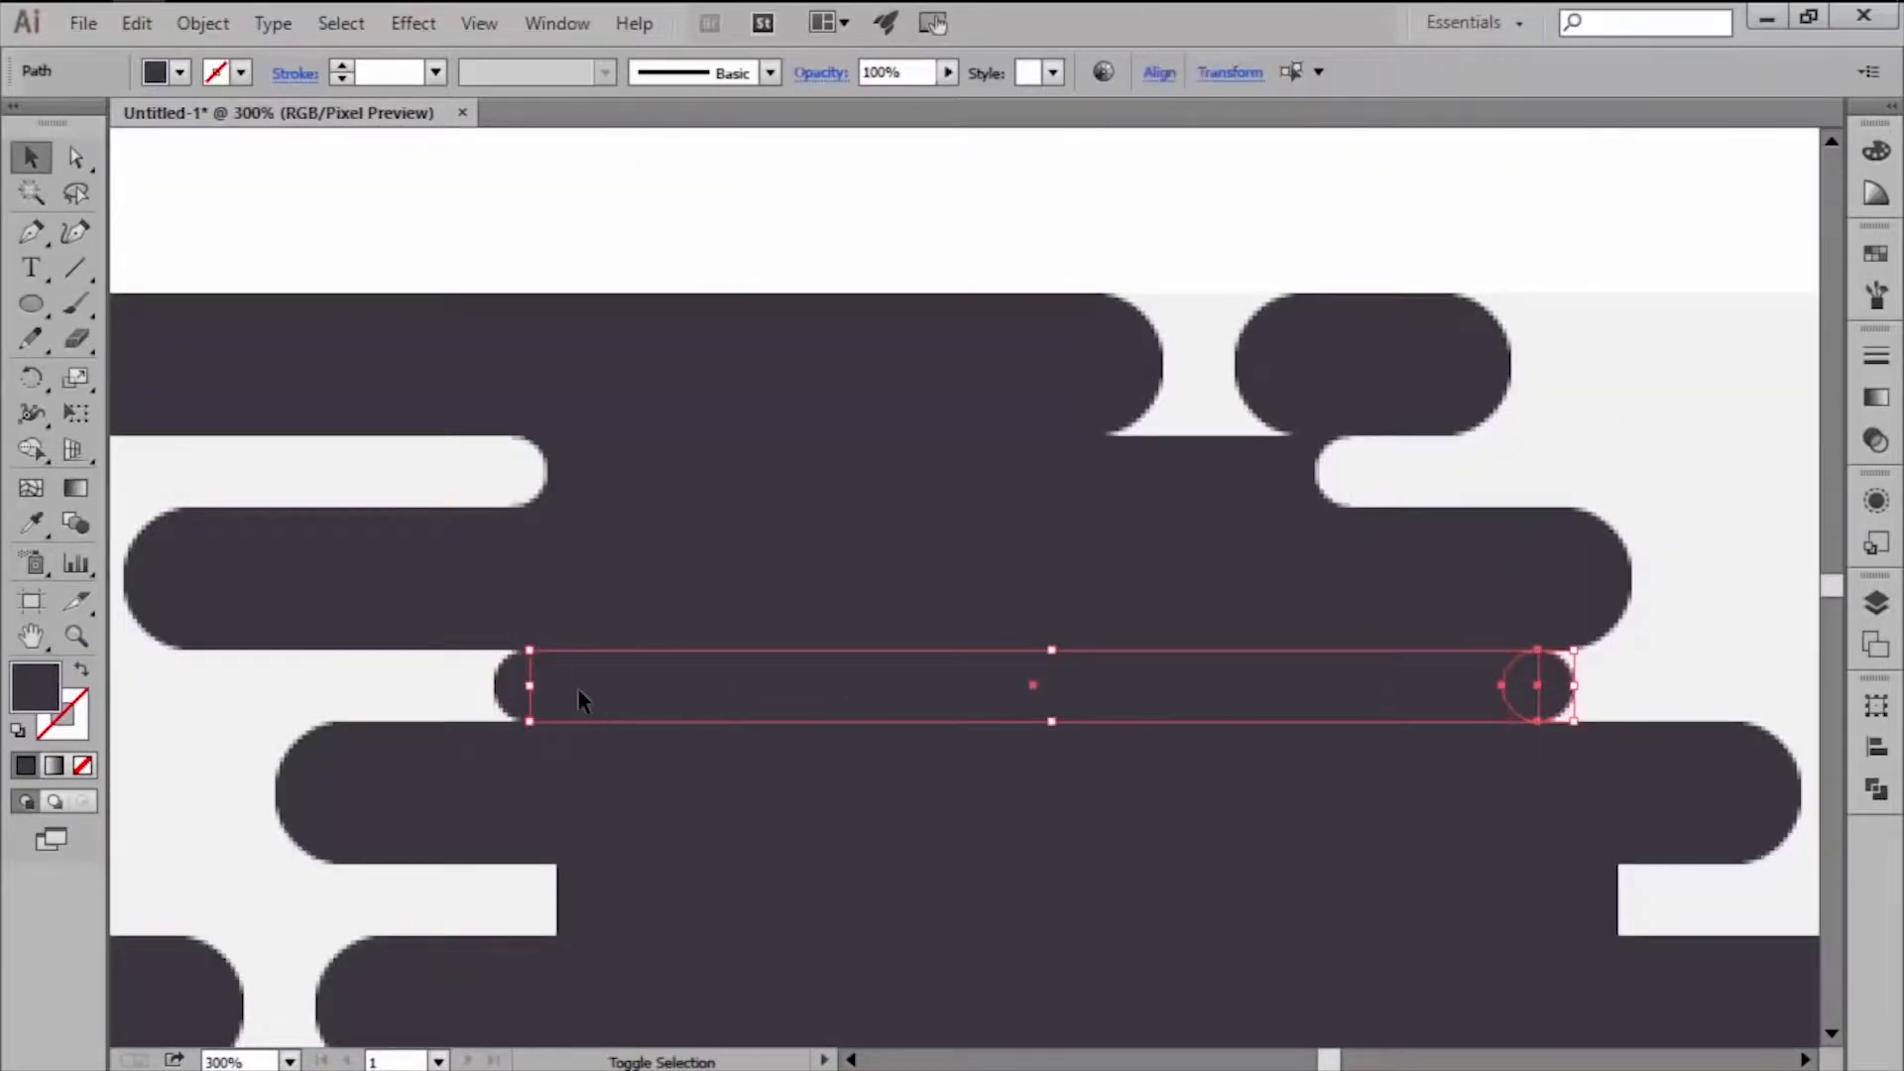
left_click(498, 691, "shift")
left_click(1875, 788)
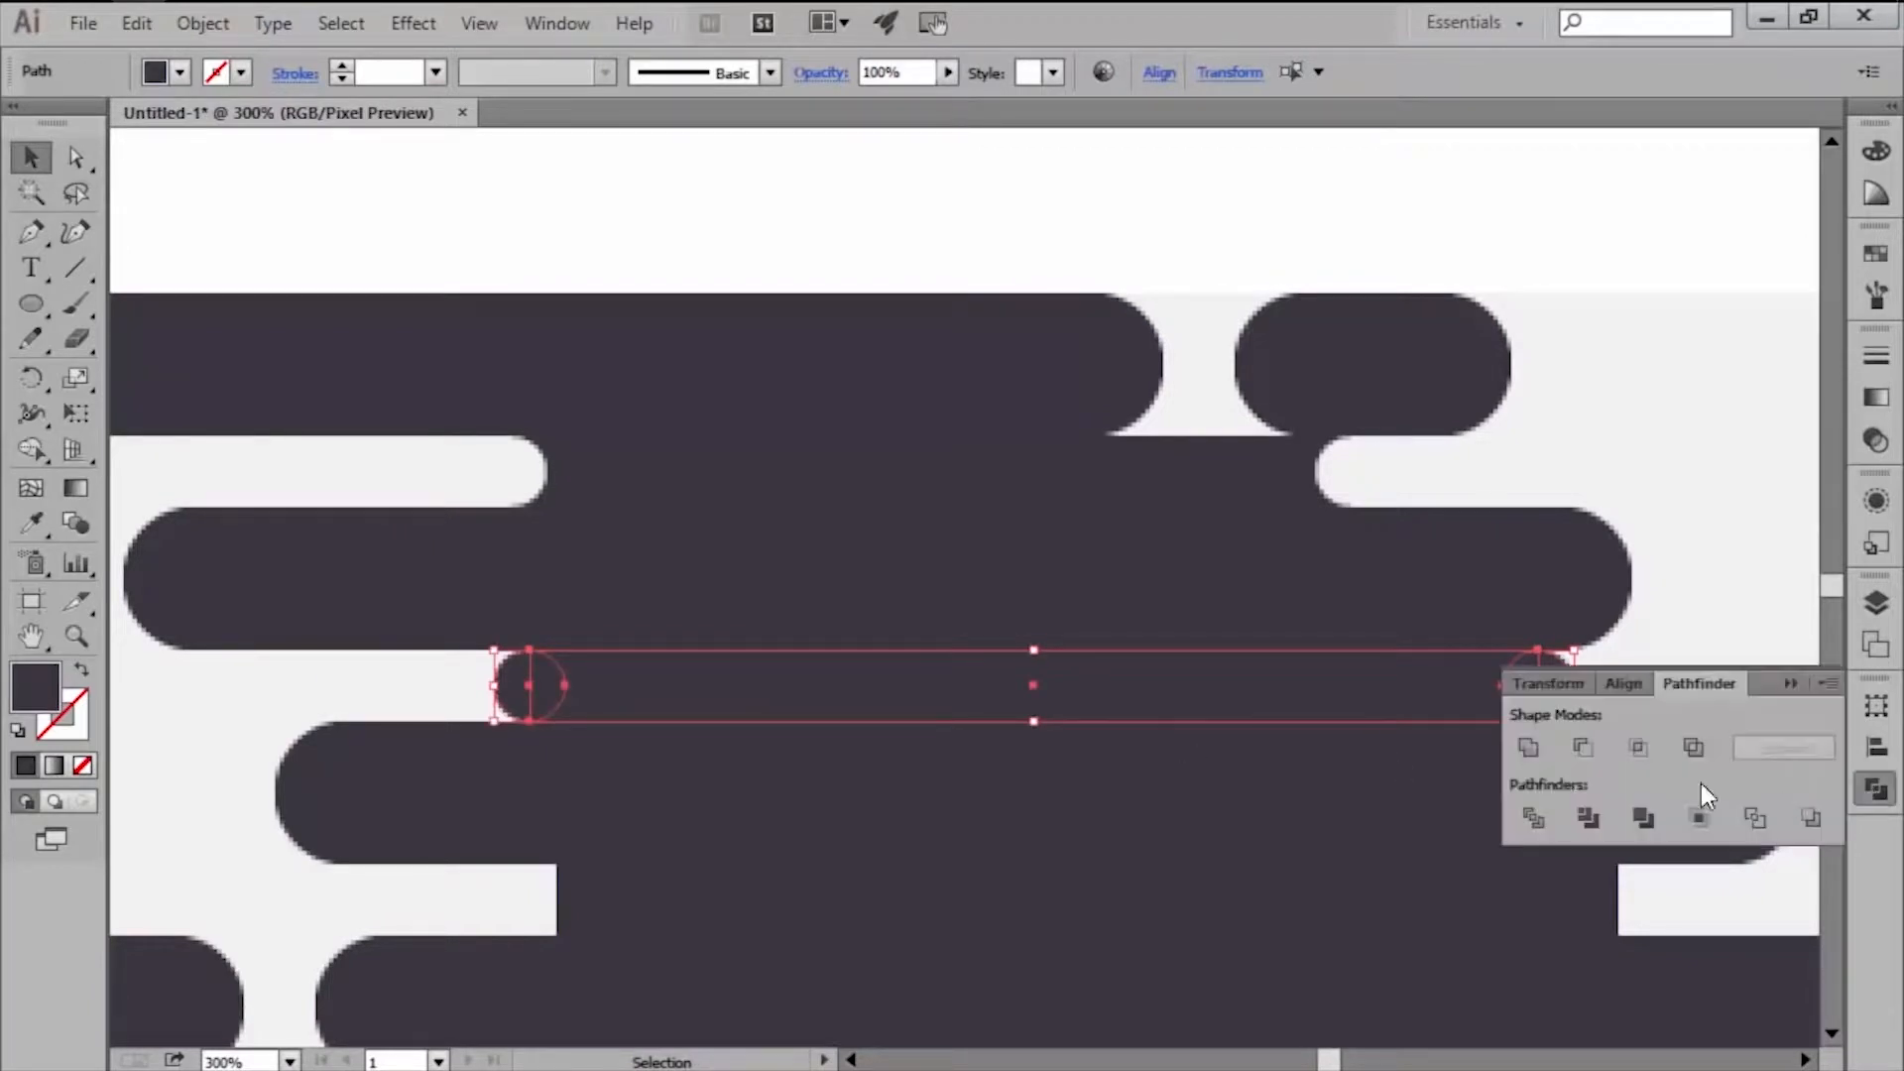
left_click(1580, 754)
scroll(574, 716, "down", 6)
left_click(518, 709)
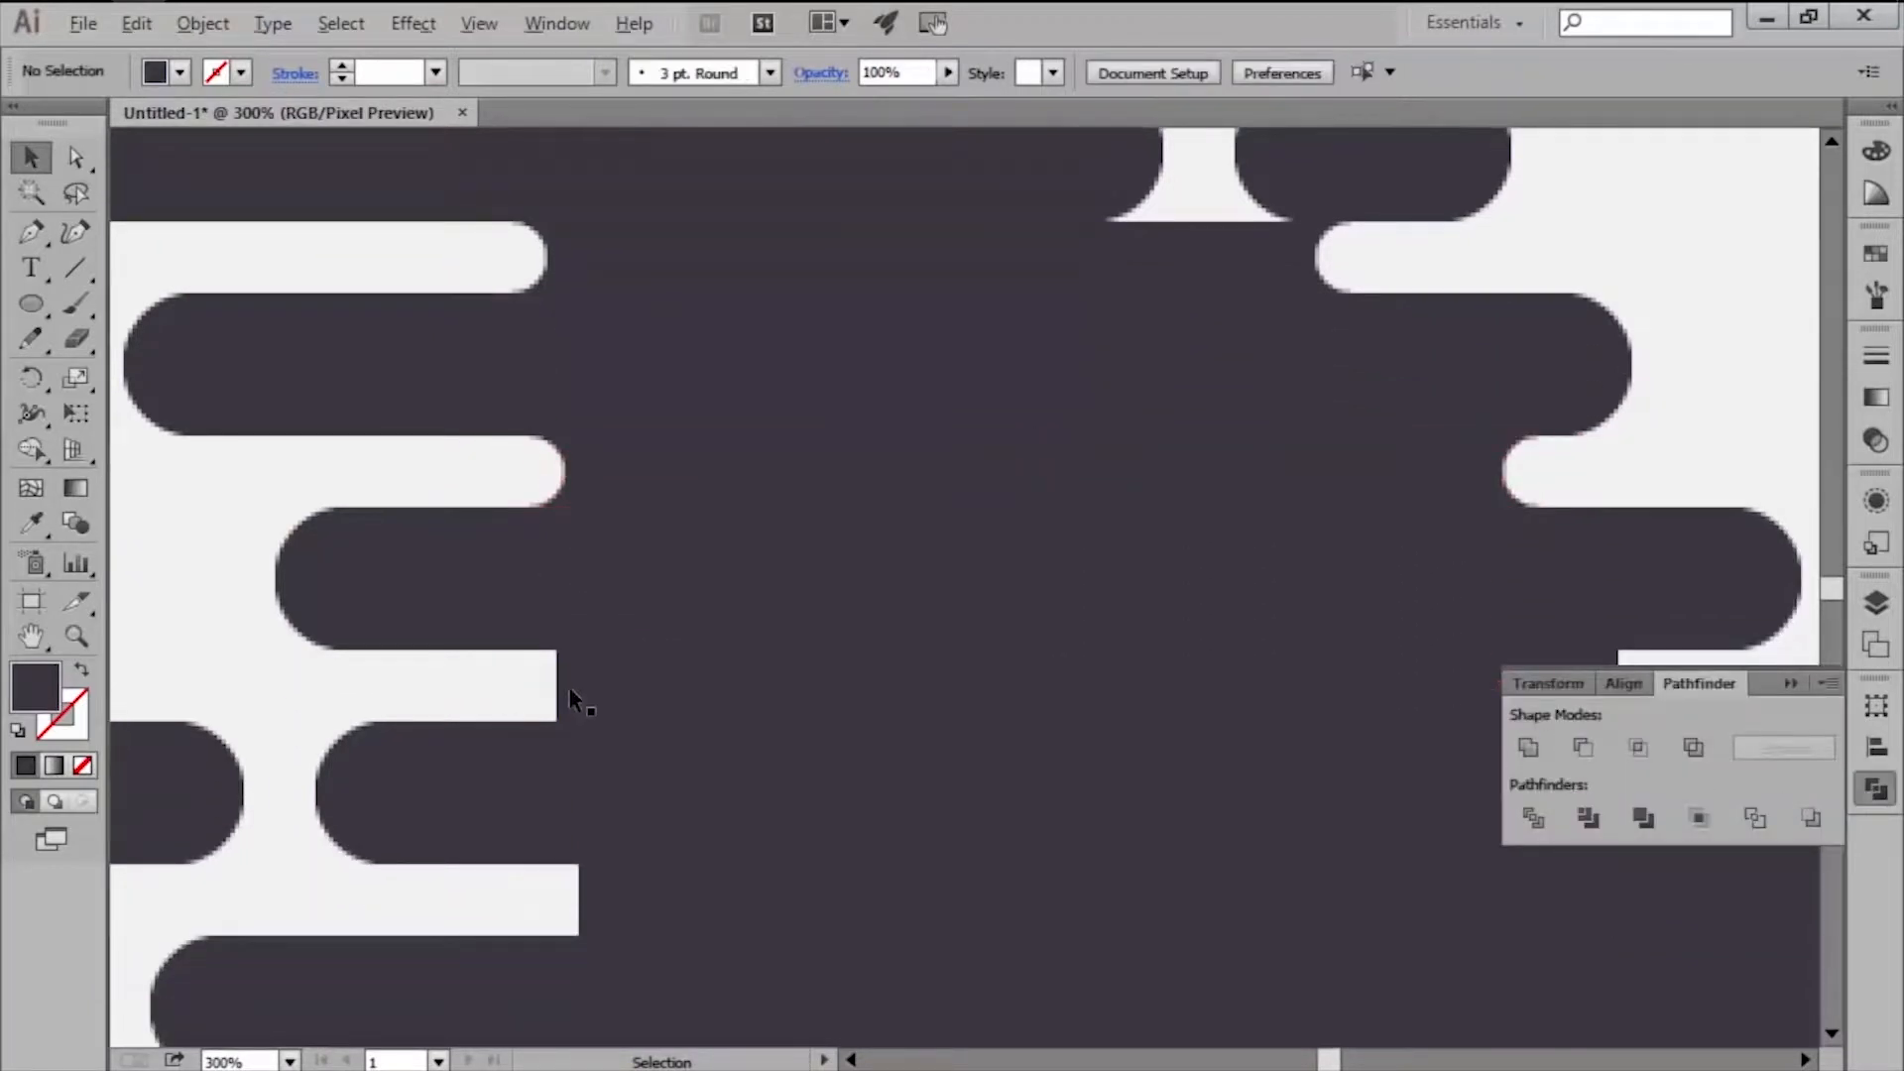
Add full-height circles centered on both ends of the connector between the third and fourth rows.
scroll(569, 687, "up", 2)
left_click(569, 687)
key("l")
mouse_move(548, 682)
left_mouse_down()
mouse_move(617, 706)
mouse_move(1239, 663)
mouse_move(1570, 595)
left_mouse_up()
key("v")
Cut both end circles out of the connector between the third and fourth rows with Minus Front.
scroll(586, 699, "down", 2)
left_click_drag(1242, 652, 1010, 596)
left_click(813, 632, "shift")
left_click(276, 651, "shift")
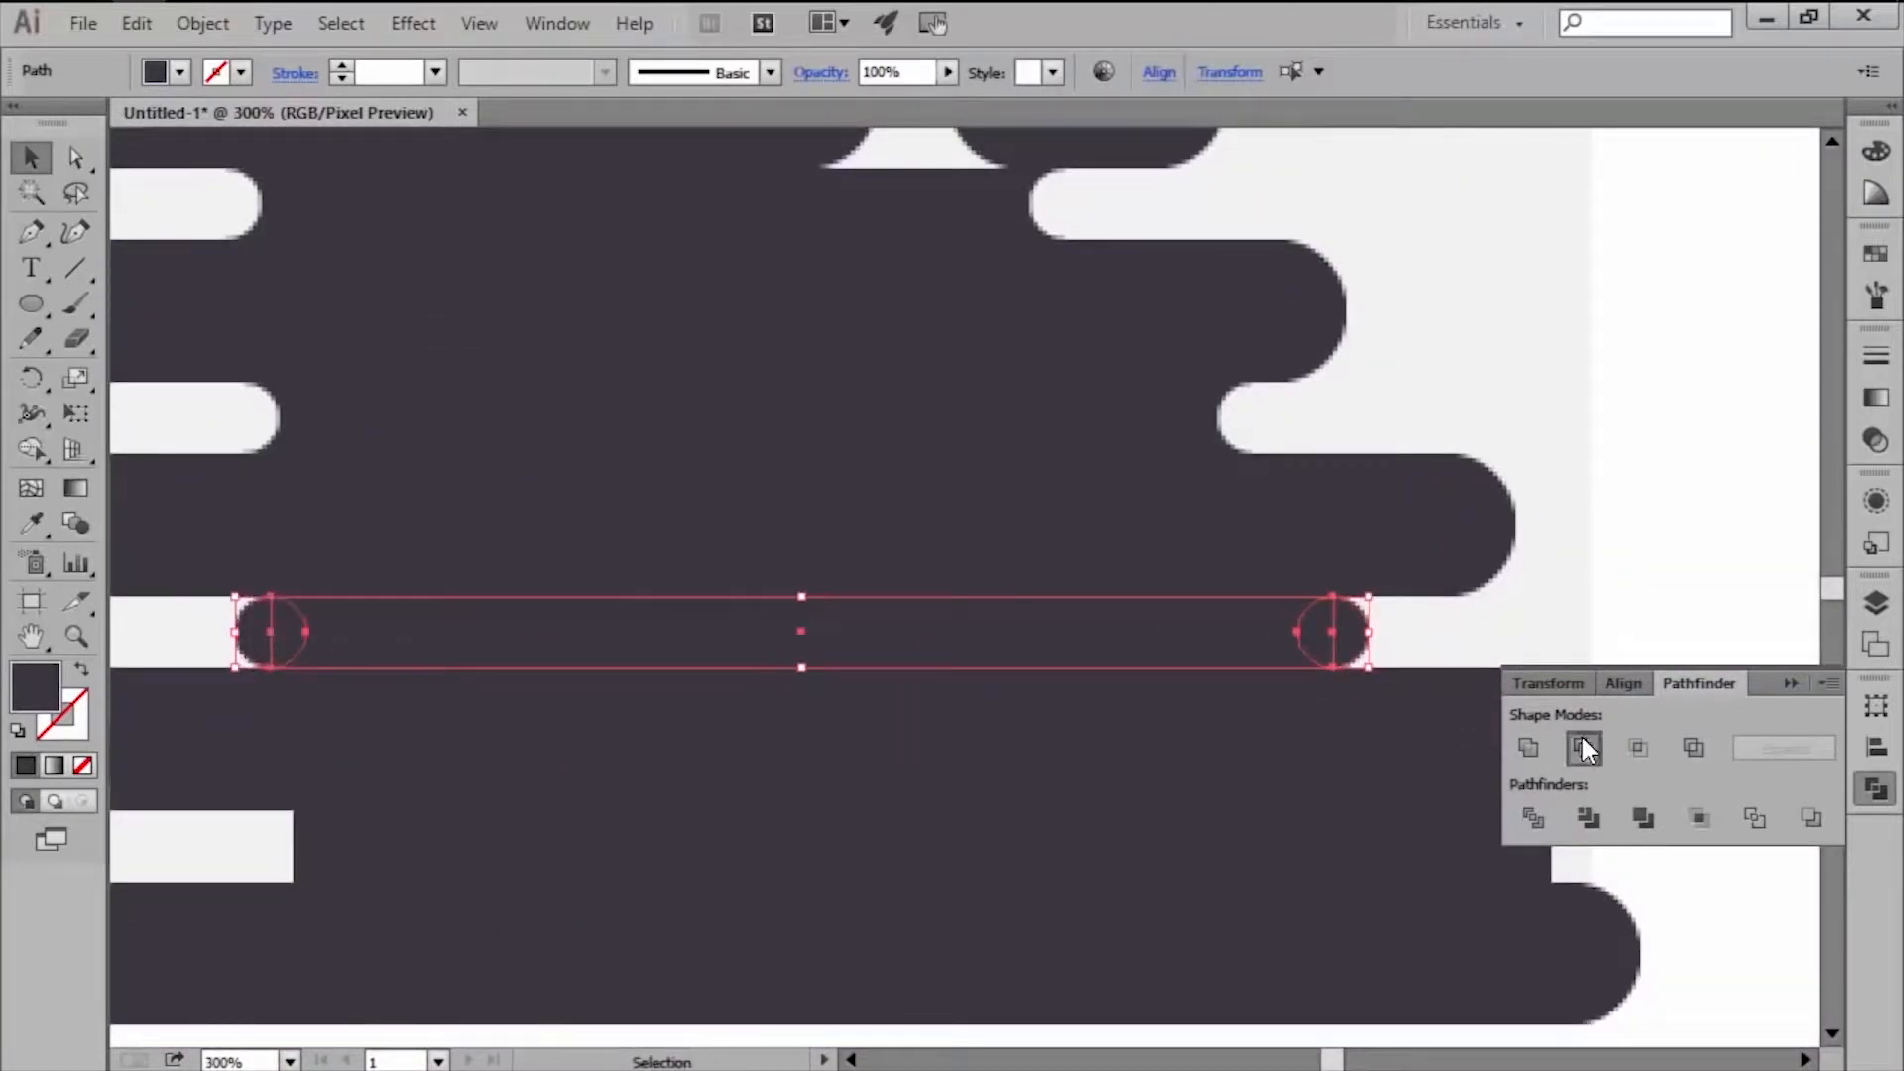
left_click(1585, 748)
Add full-height circles centered on both ends of the connector between the fourth and fifth rows.
scroll(239, 712, "down", 3)
scroll(239, 713, "up", 1)
scroll(238, 710, "up", 1)
left_click(361, 702)
key("l")
left_click_drag(353, 698, 1151, 708)
key("v")
Cut both end circles out of the connector between the fourth and fifth rows with Minus Front, then deselect it.
scroll(275, 713, "down", 3)
left_click(977, 710, "shift")
left_click(288, 718, "shift")
left_click(1581, 747)
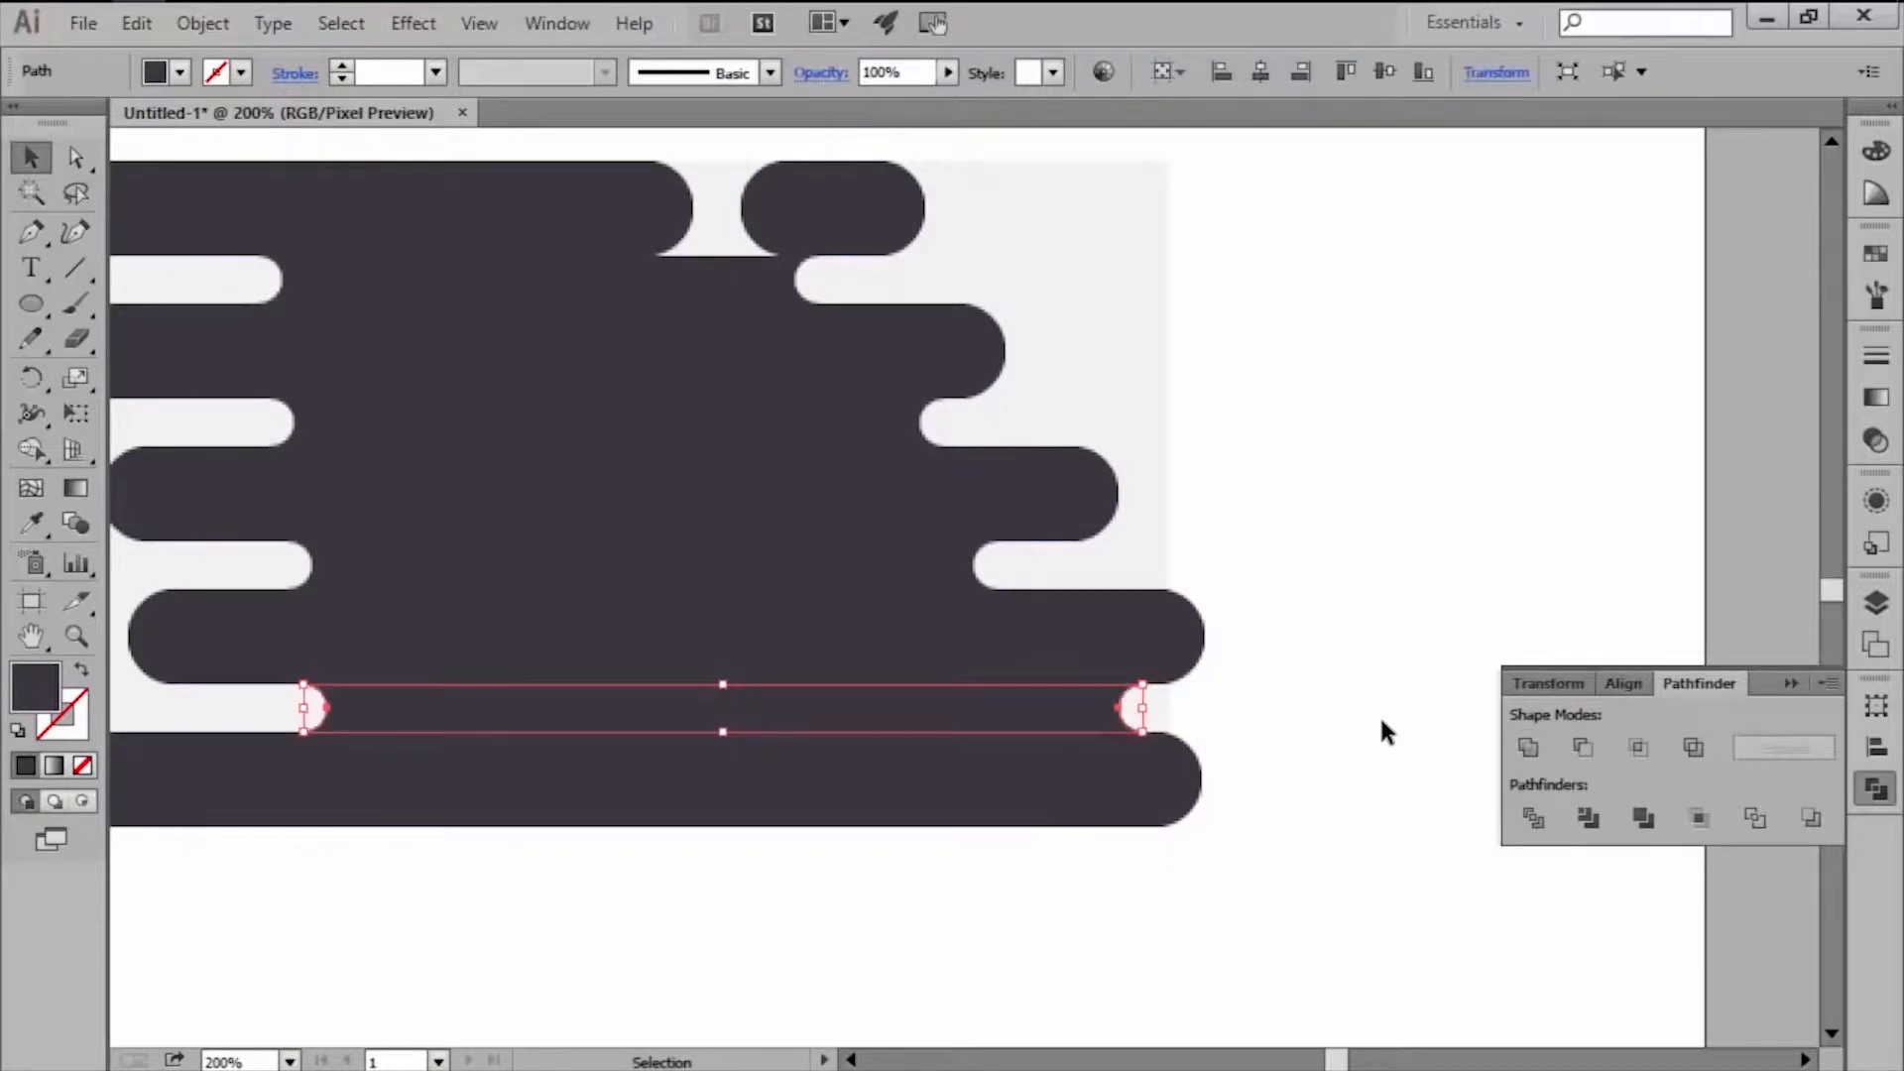
left_click(1378, 714)
scroll(1082, 746, "down", 2)
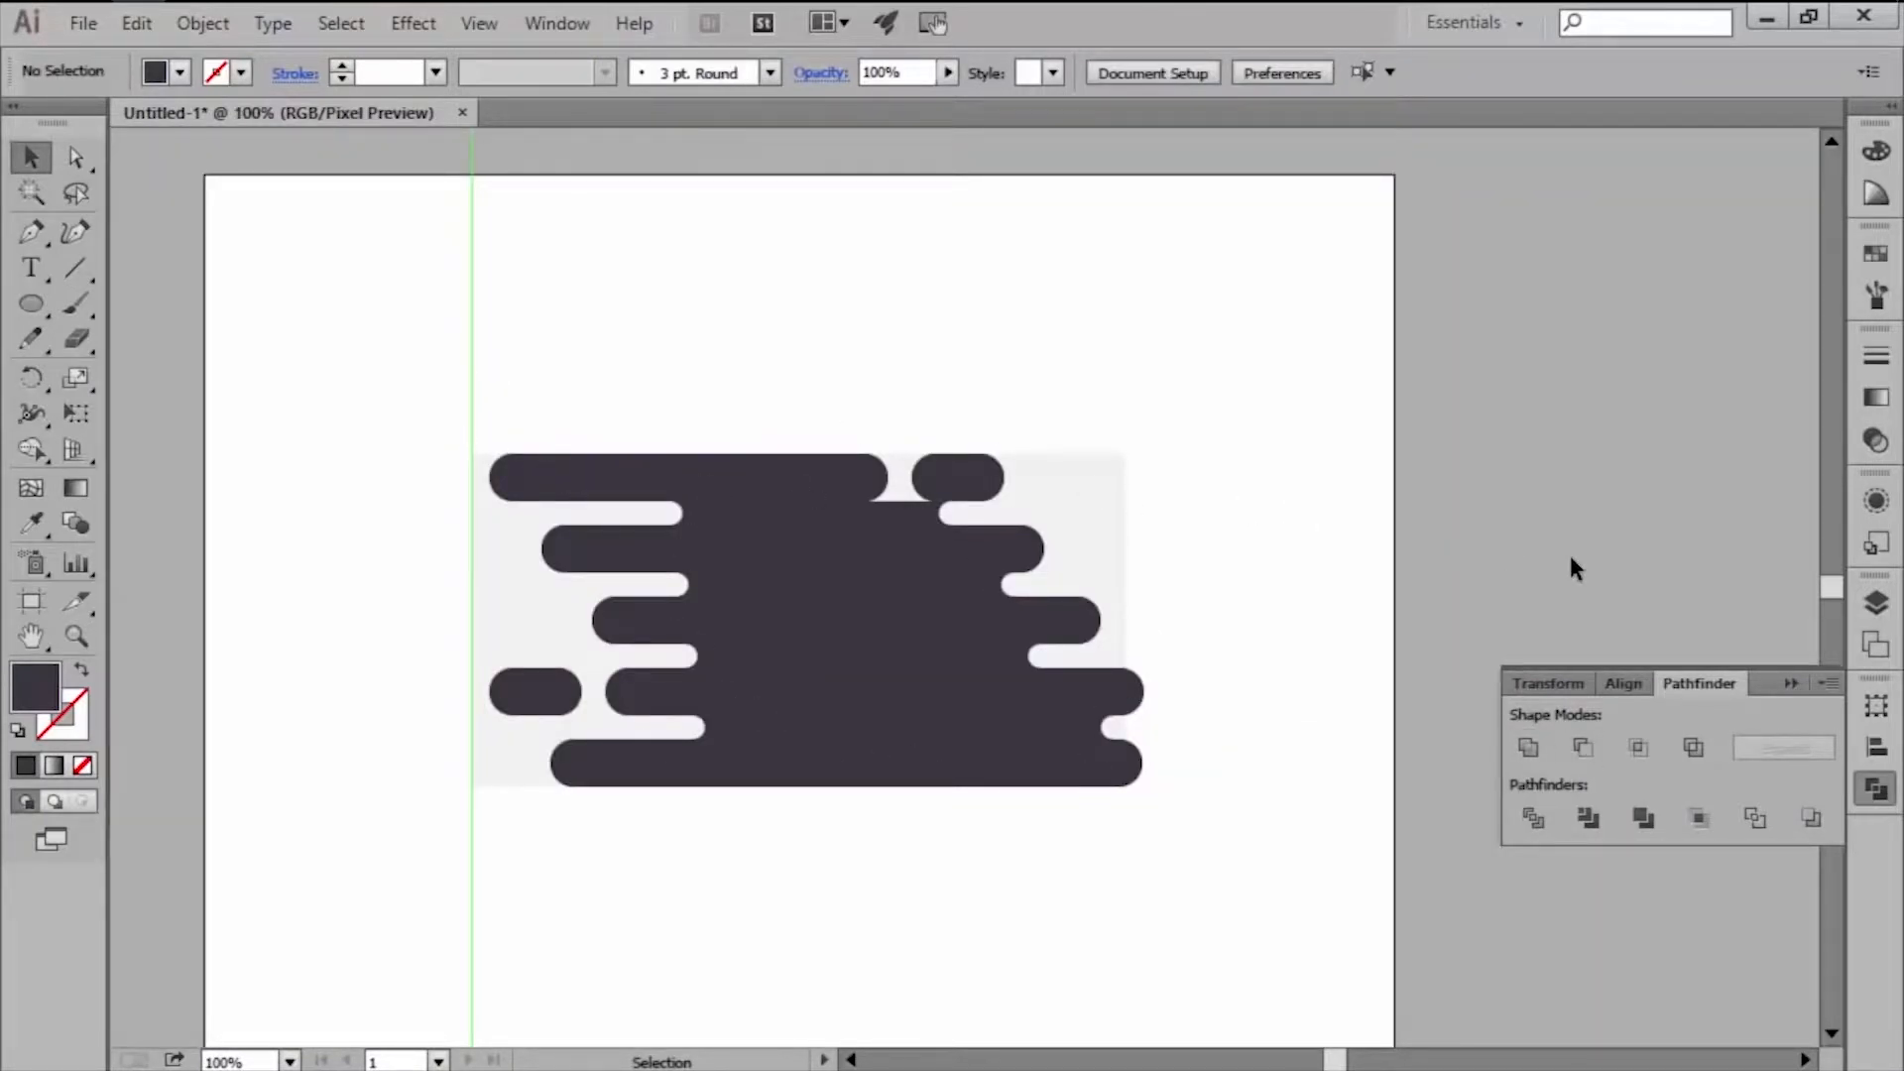
Unlock the reference box layer and space the top row of bars 82 px horizontally from the vertical guide.
left_click(1871, 601)
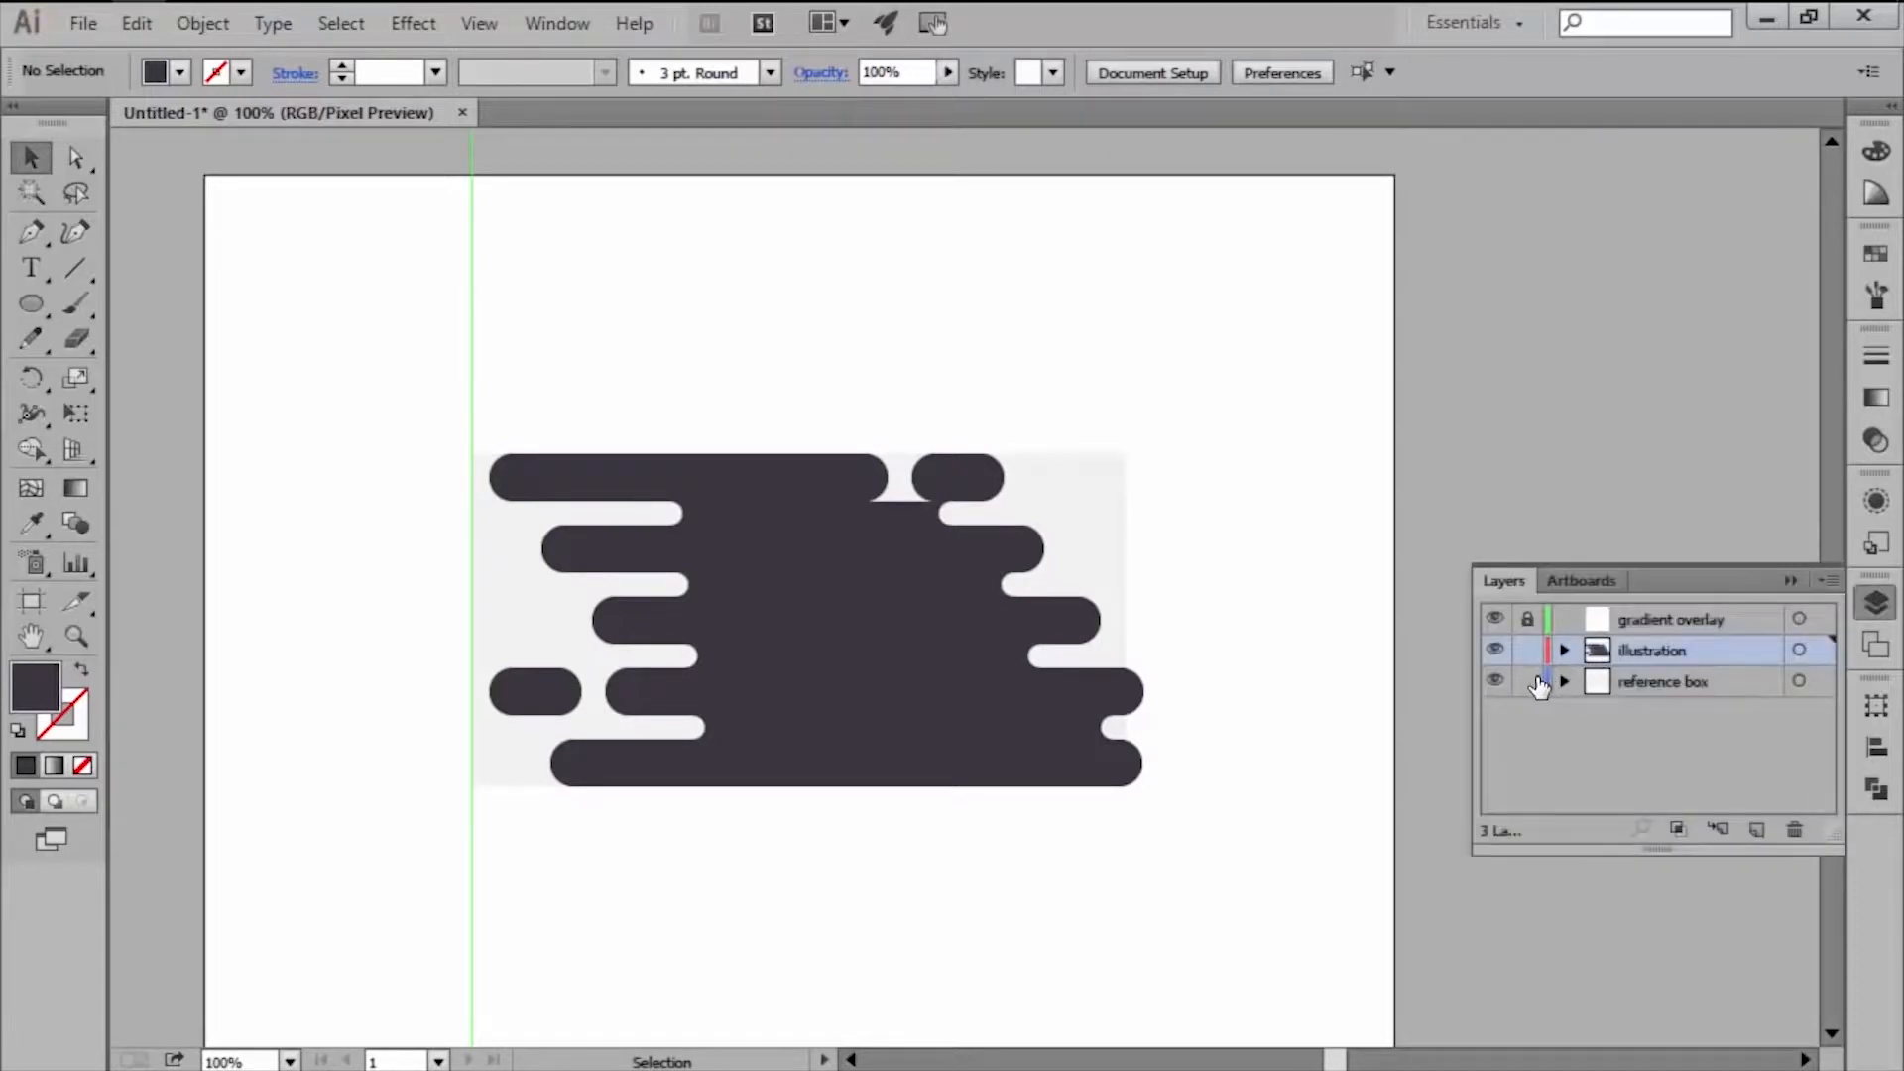
left_click(765, 460)
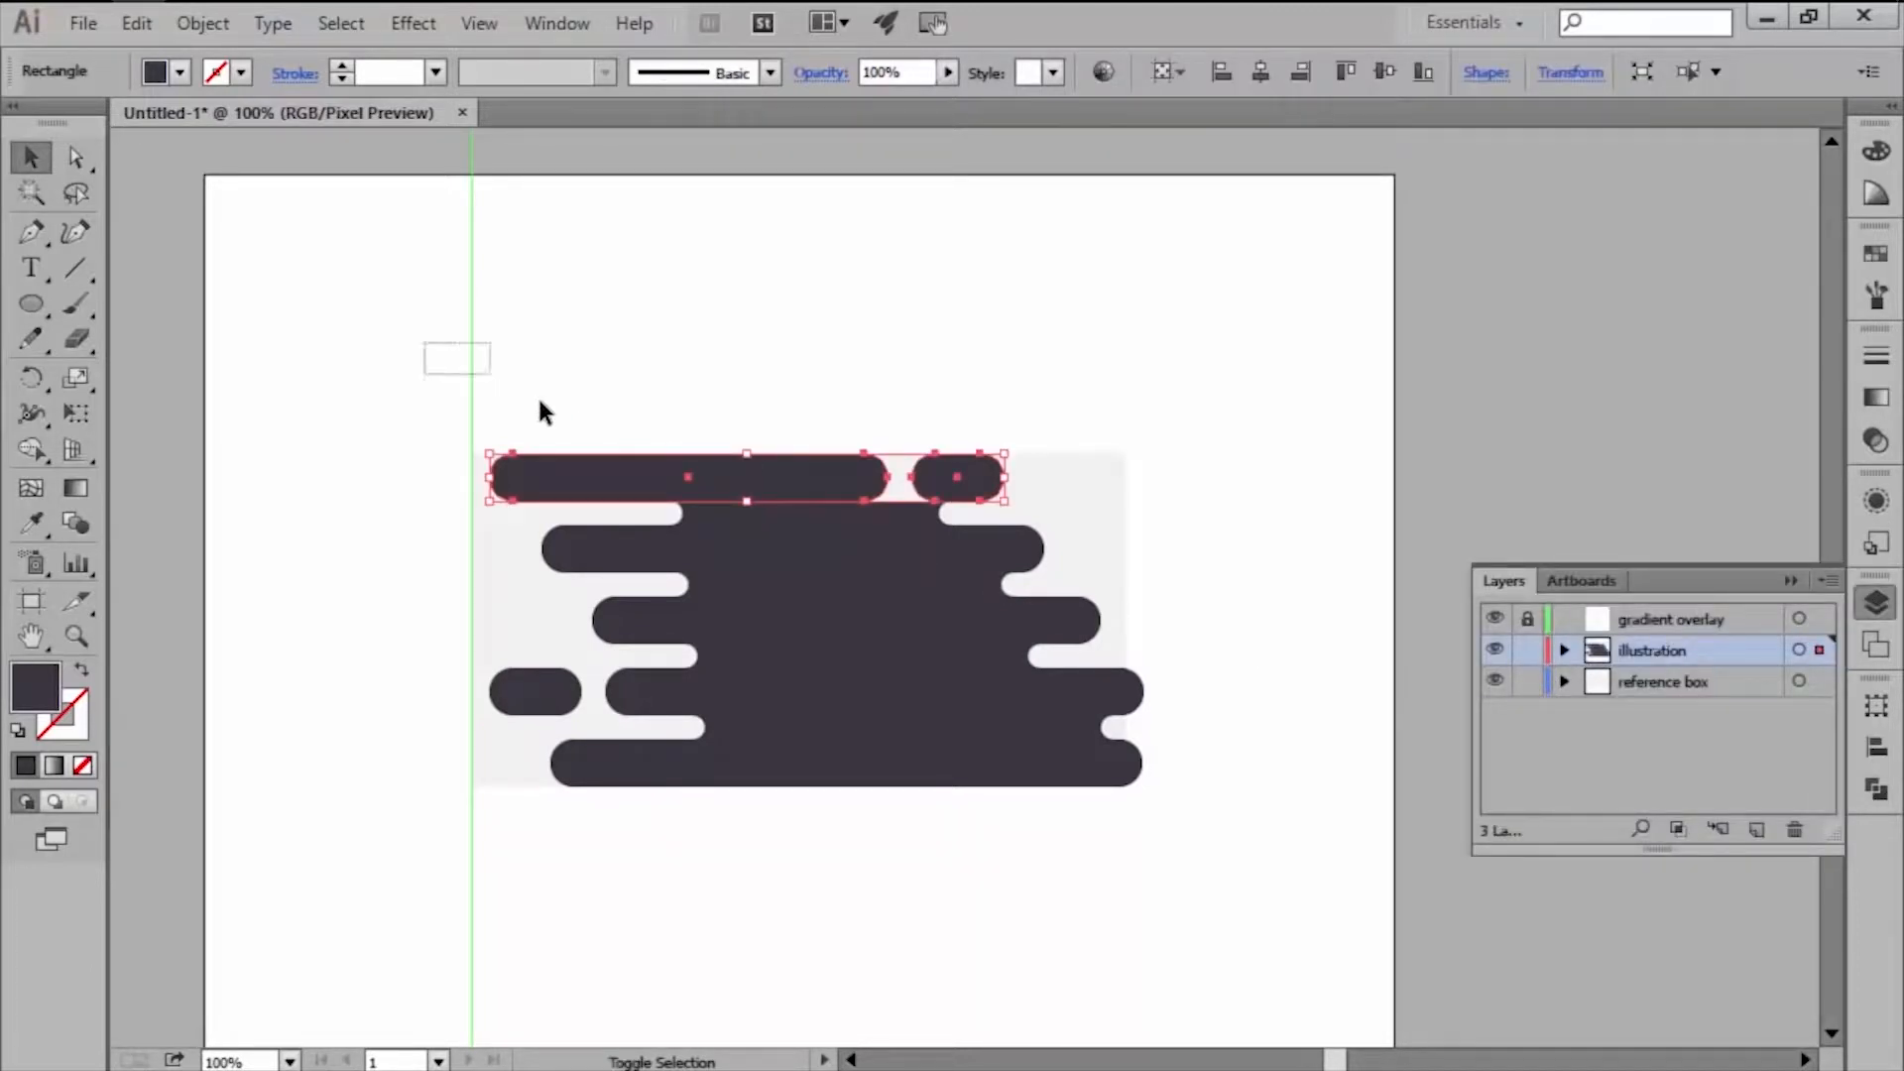
left_click(471, 374, "shift")
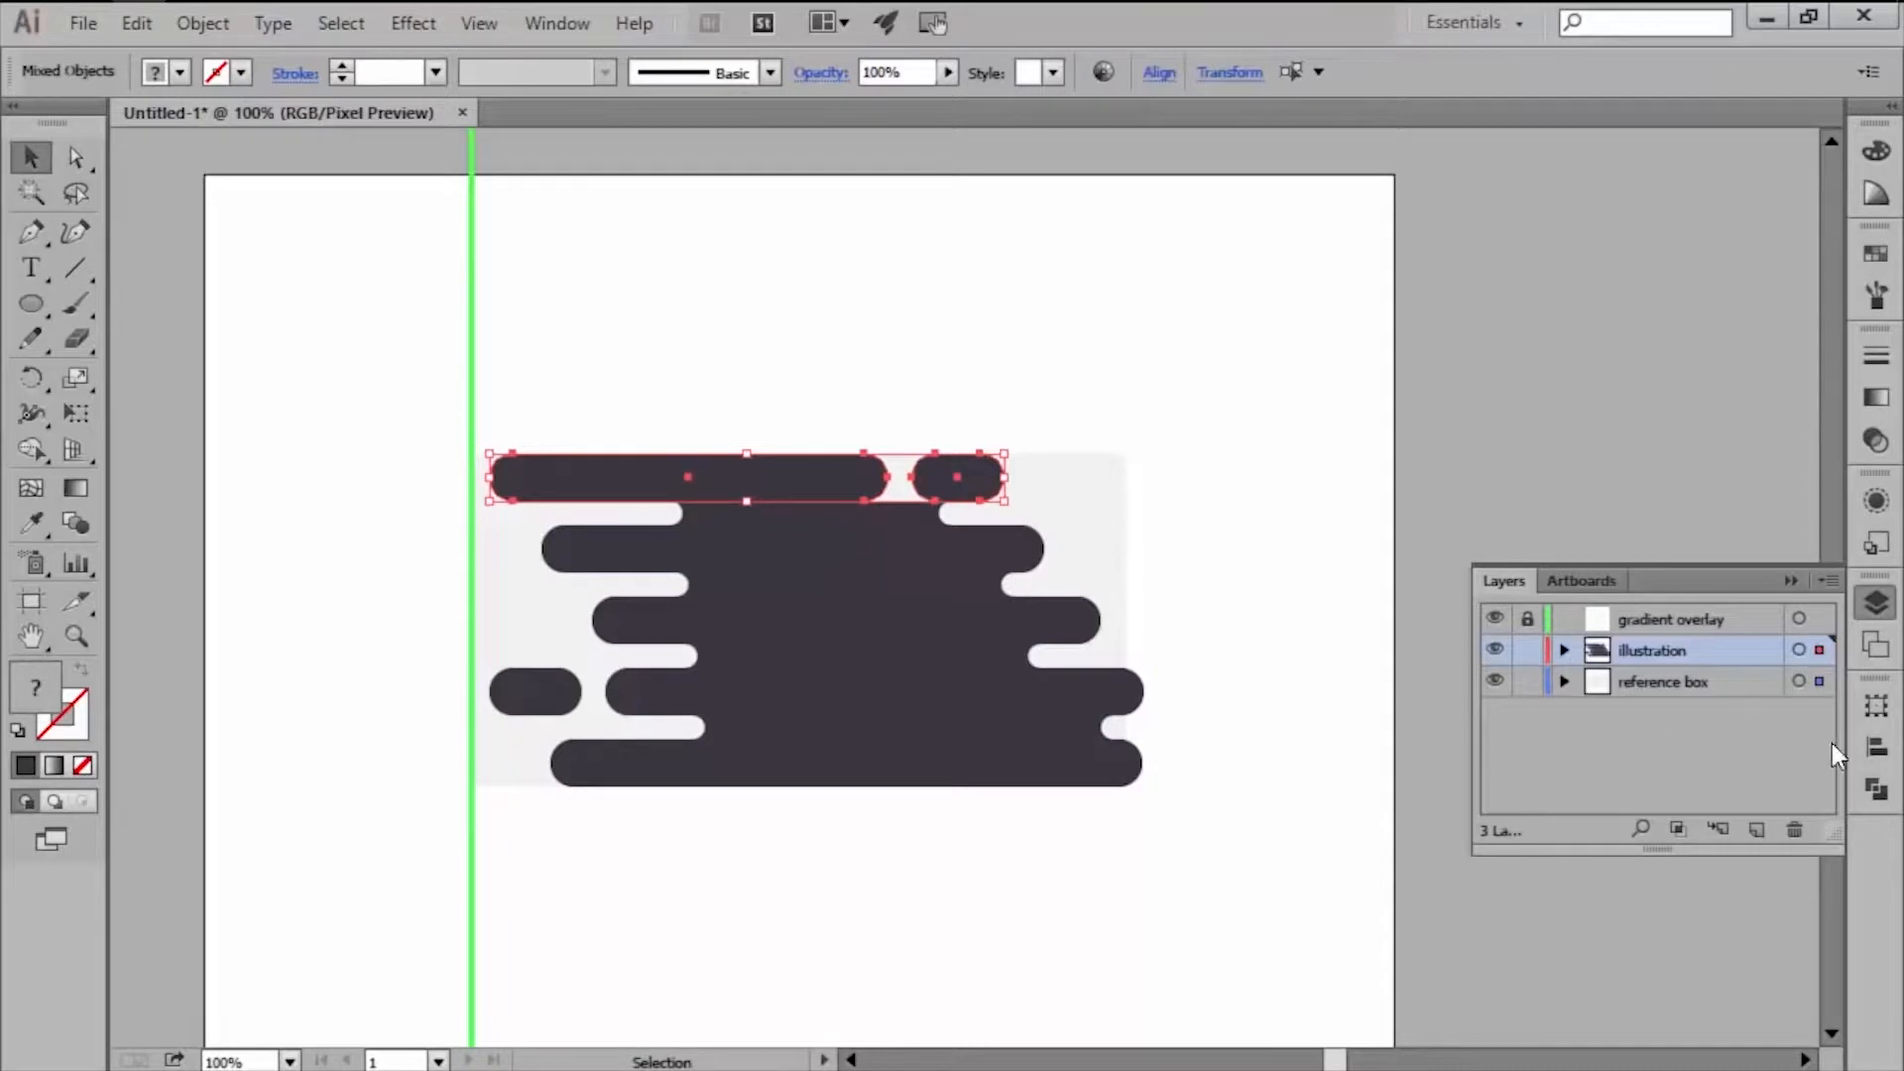
left_click(1875, 748)
left_click(1684, 898)
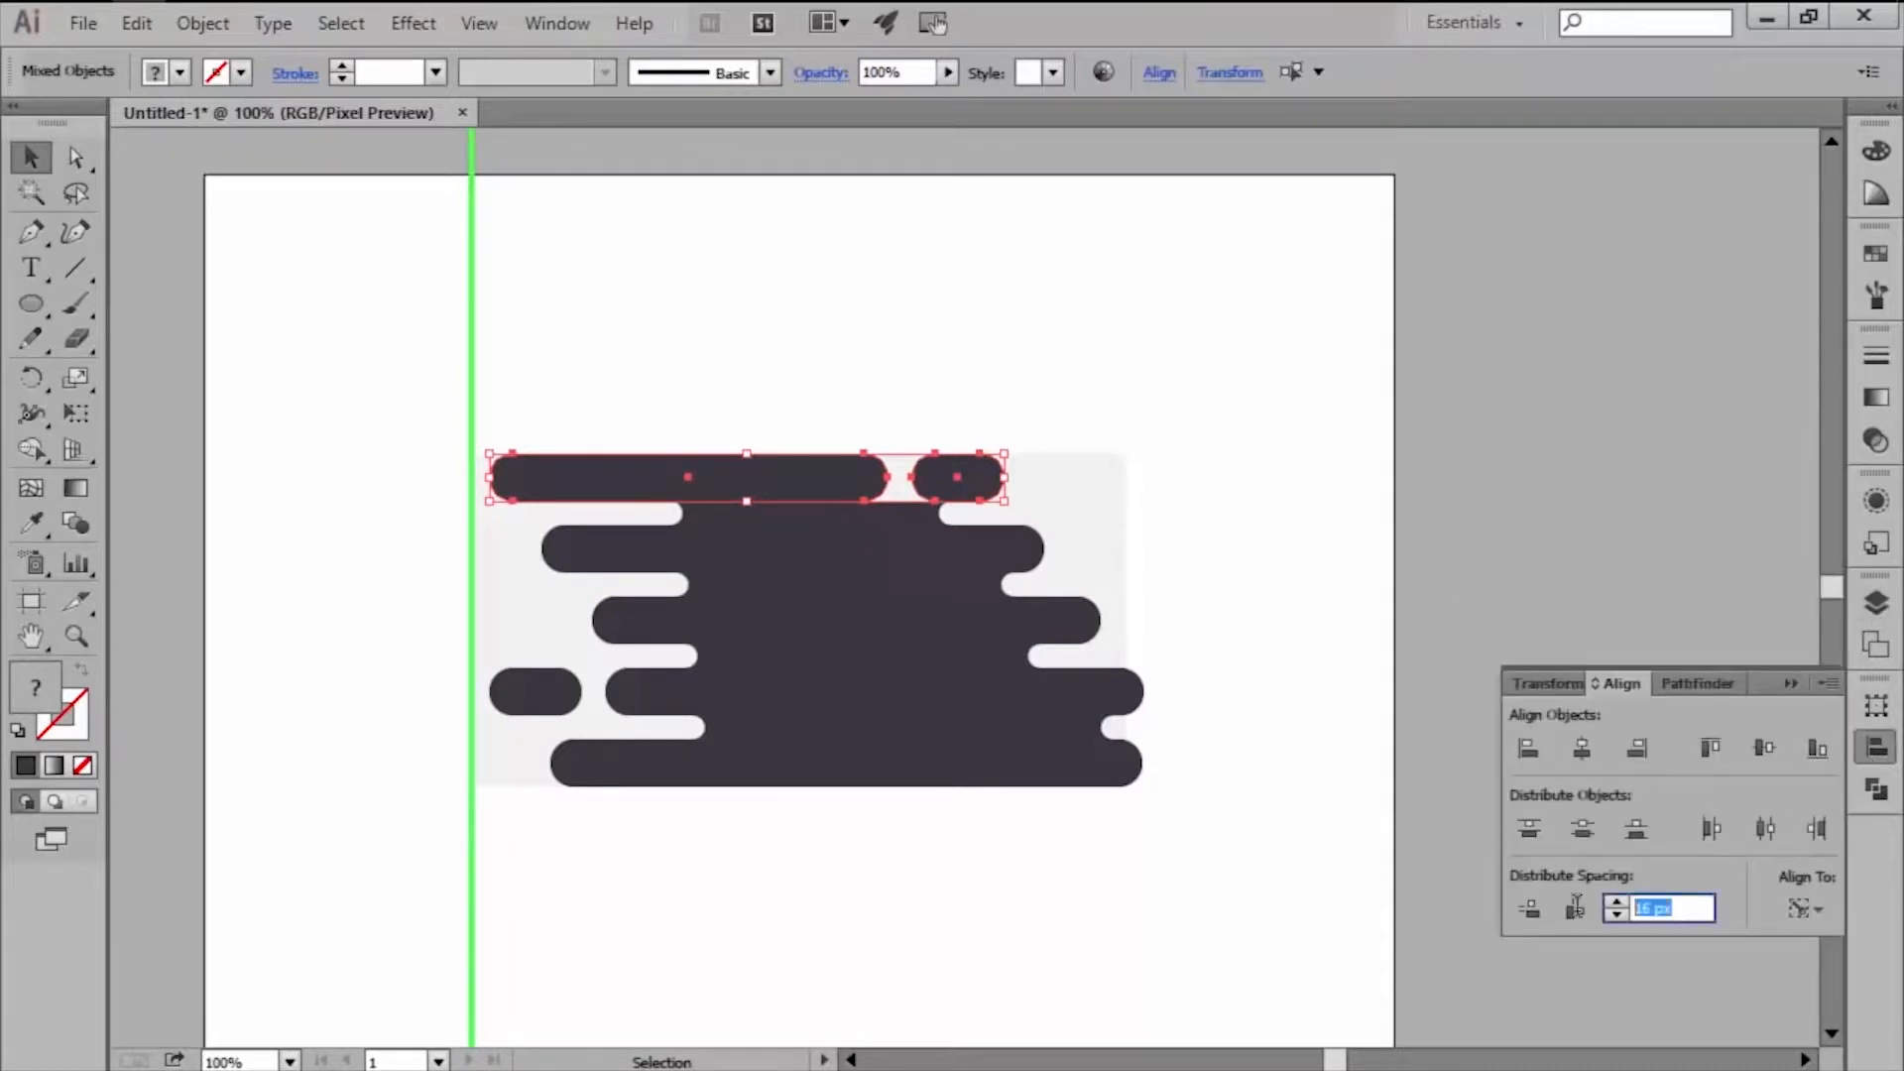
type("82")
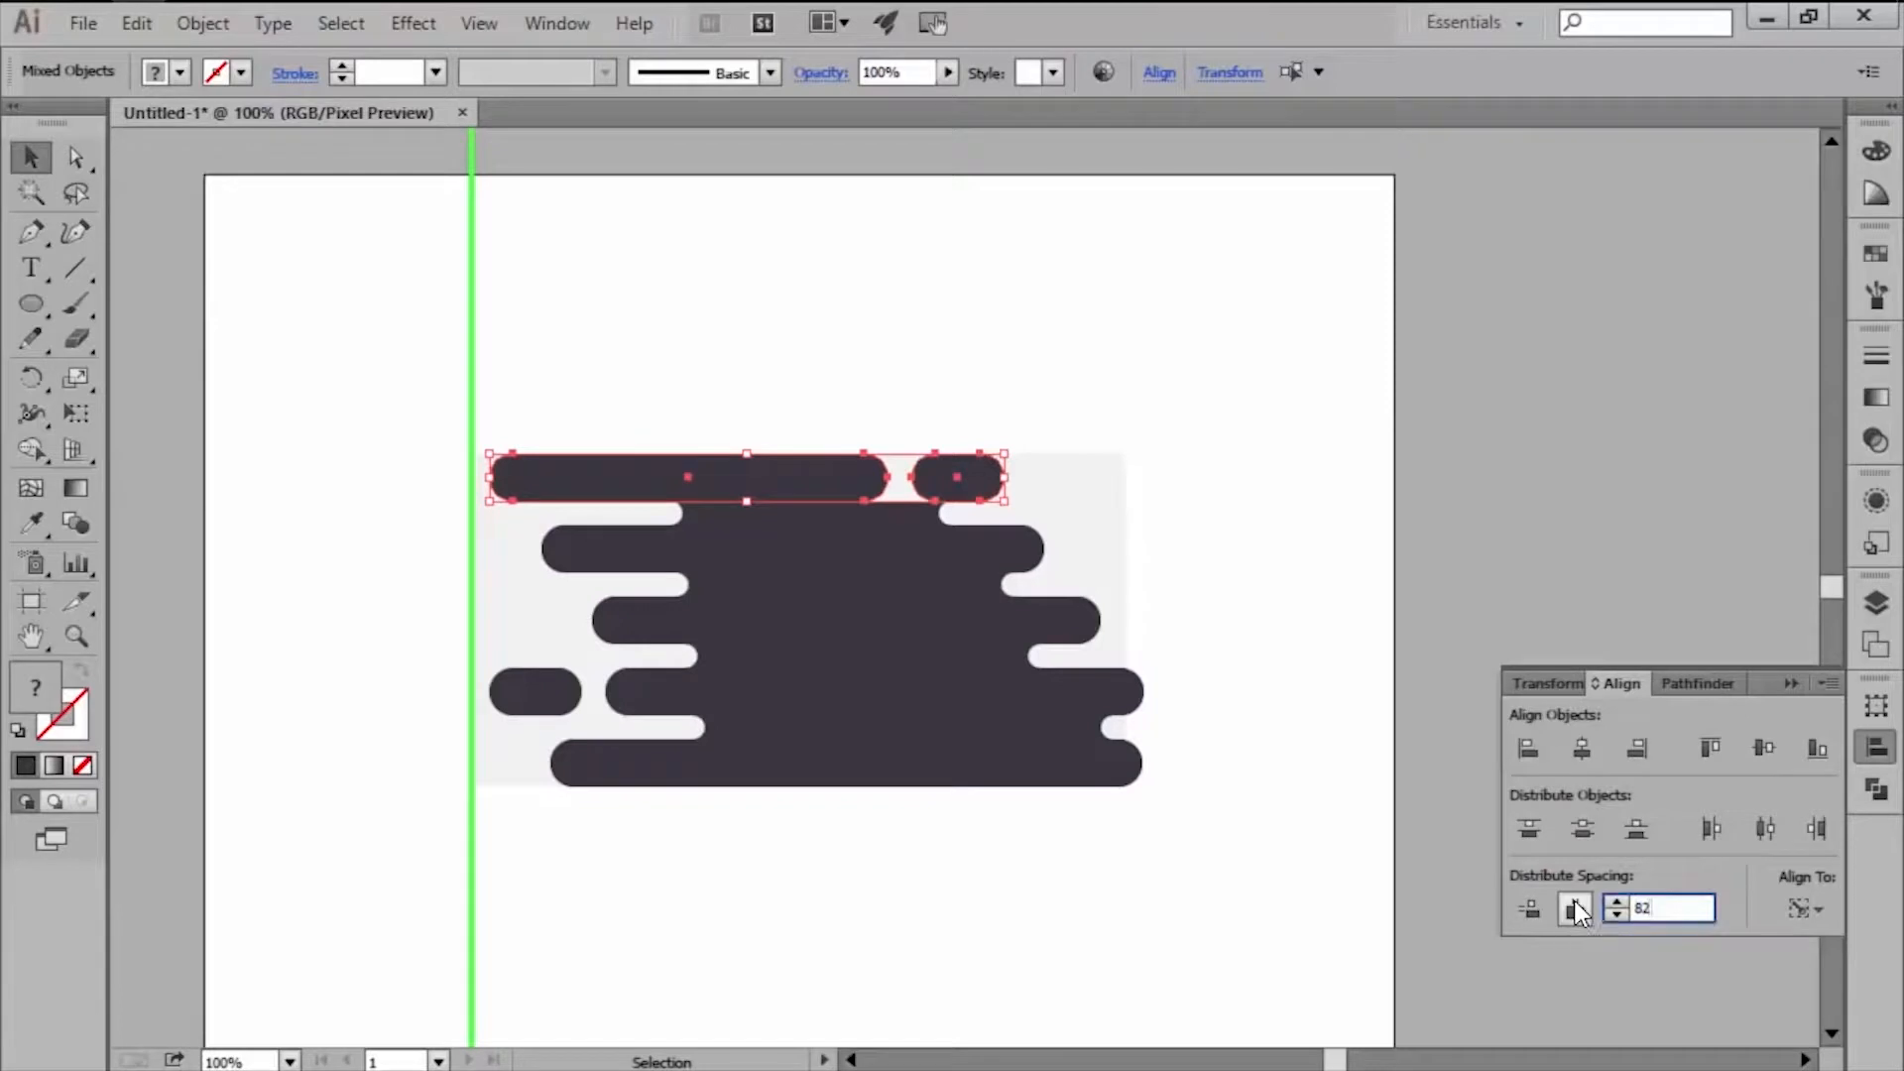
left_click(1574, 907)
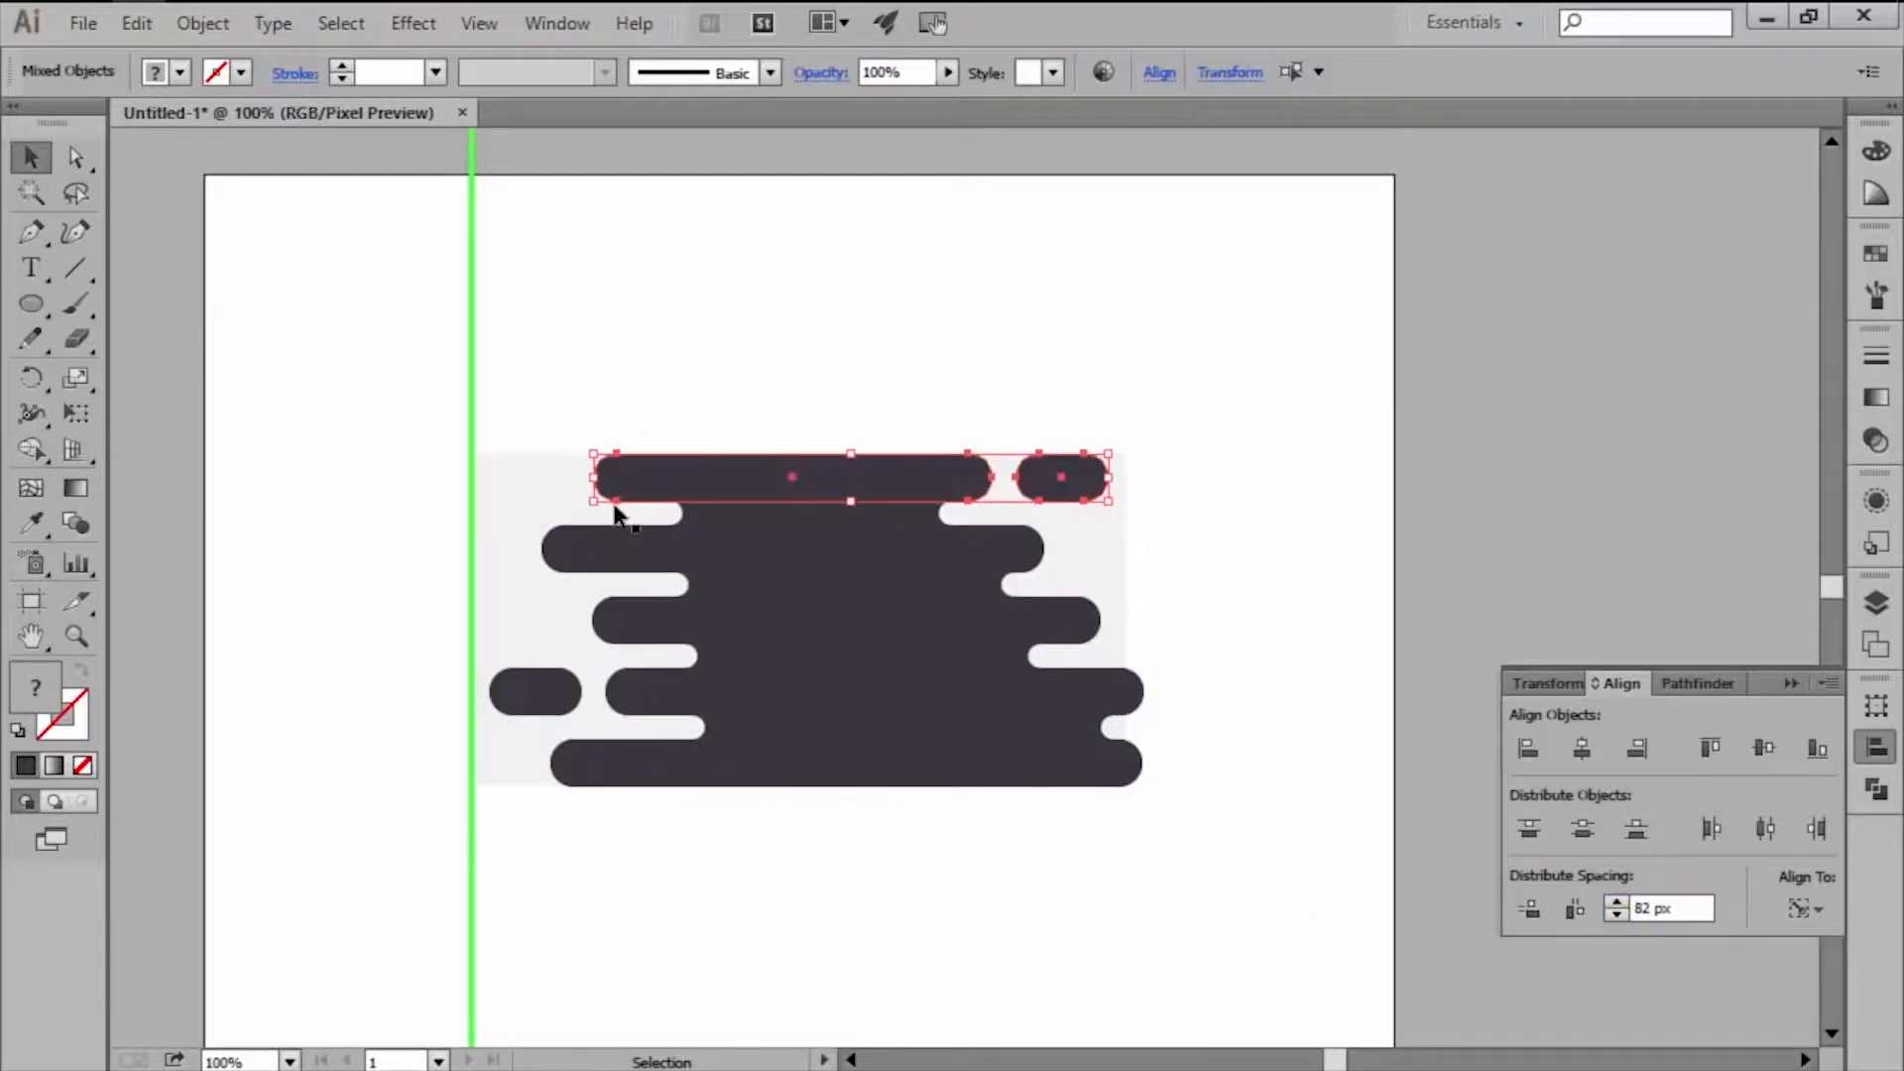
Space the connector between the first and second rows 104 px horizontally from the vertical guide, then deselect it.
left_click(685, 495, "shift")
left_click(700, 512)
left_click(474, 389, "shift")
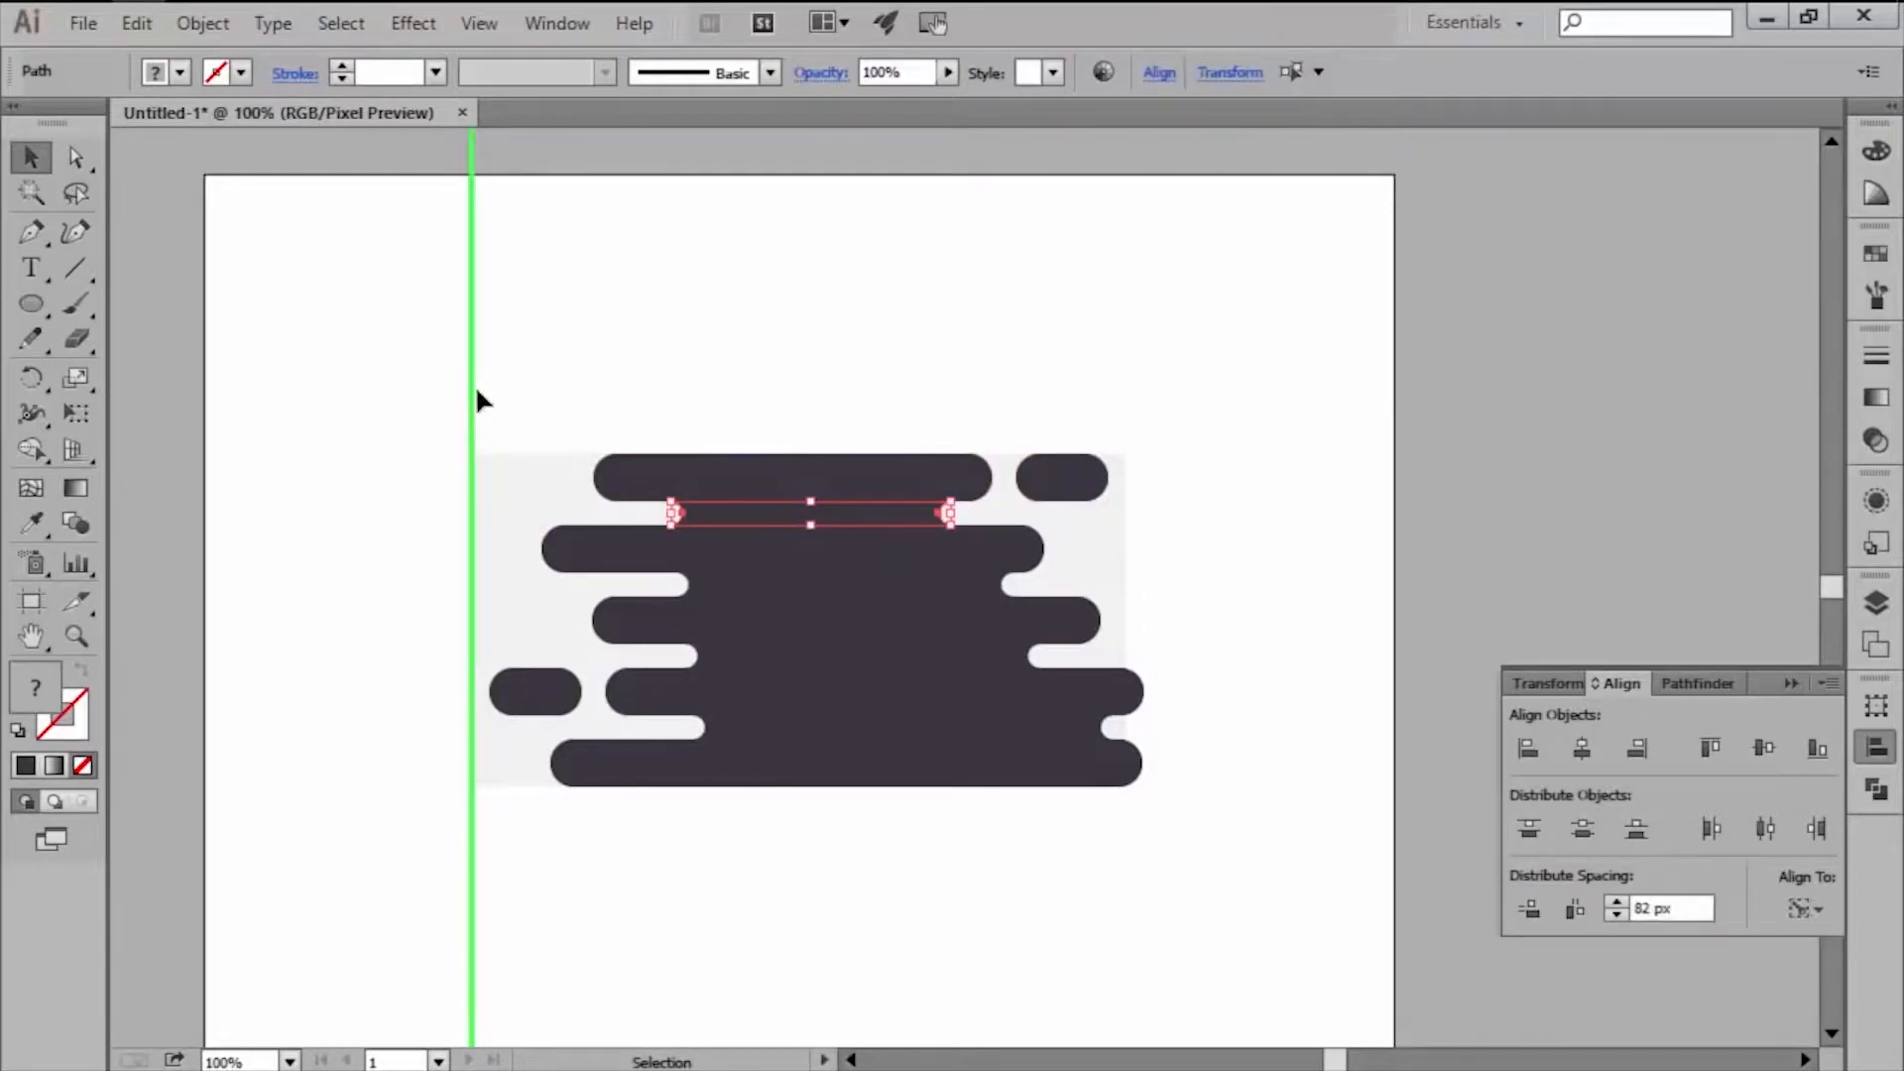
left_click(1685, 908)
type("104")
left_click(1574, 906)
key("ctrl+shift+a")
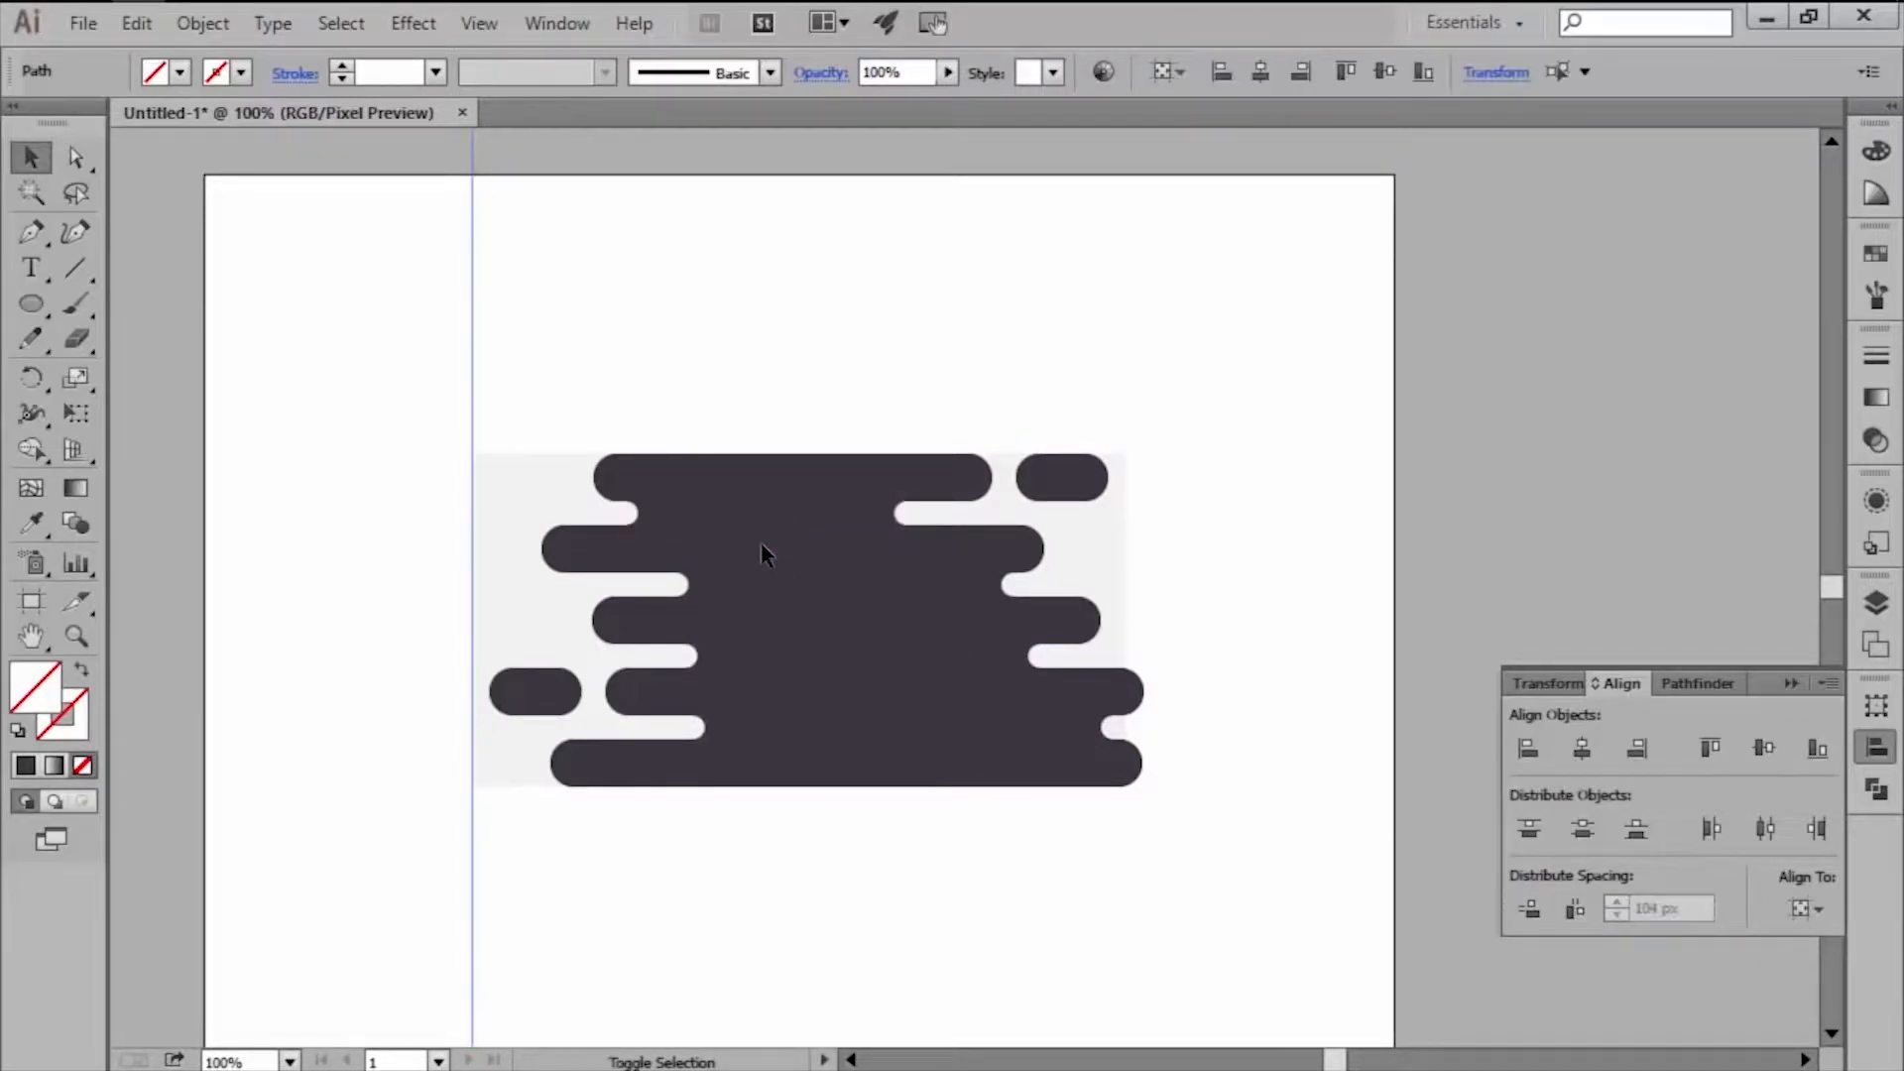
Space the second-row bar 62 px horizontally from the vertical guide, then deselect it.
left_click(759, 543)
left_click(472, 407, "shift")
left_click(1681, 904)
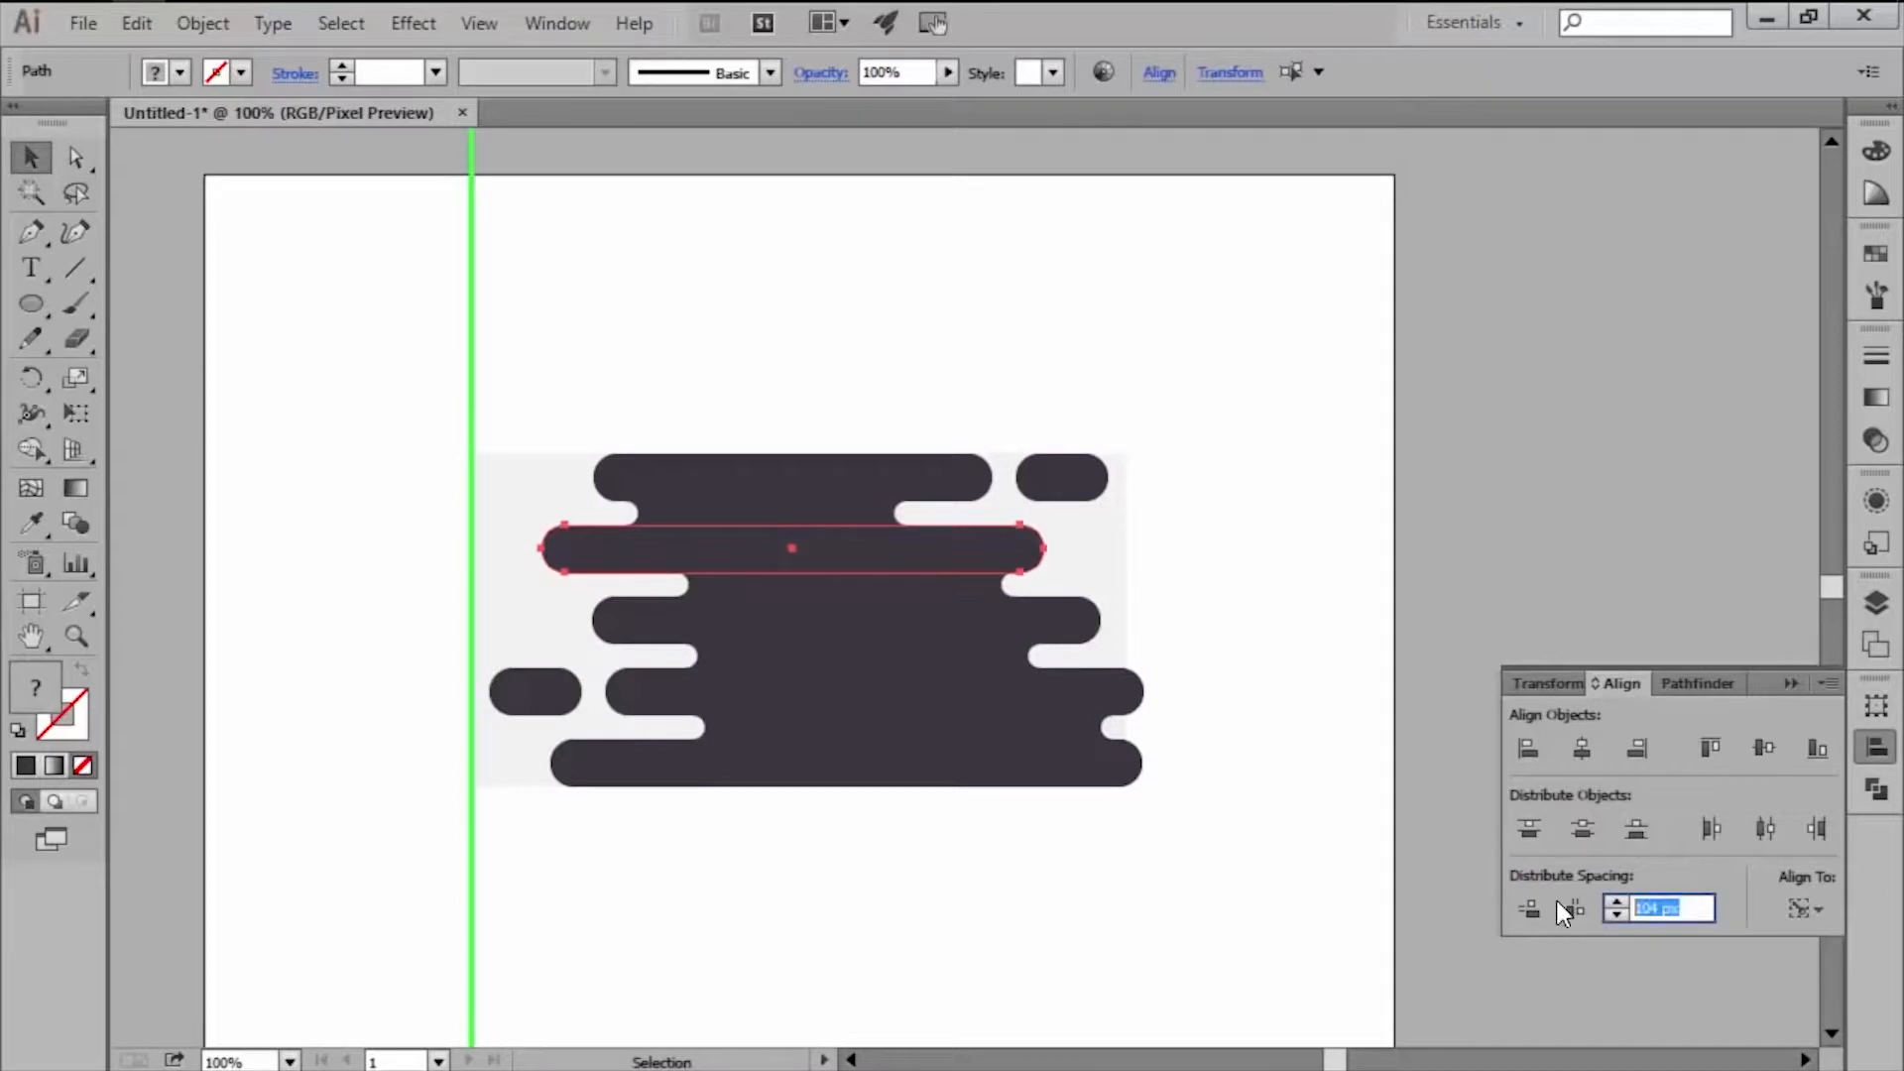
type("62")
left_click(1574, 909)
key("ctrl+shift+a")
Space the connector between the second and third rows 132 px horizontally from the vertical guide.
left_click(722, 589)
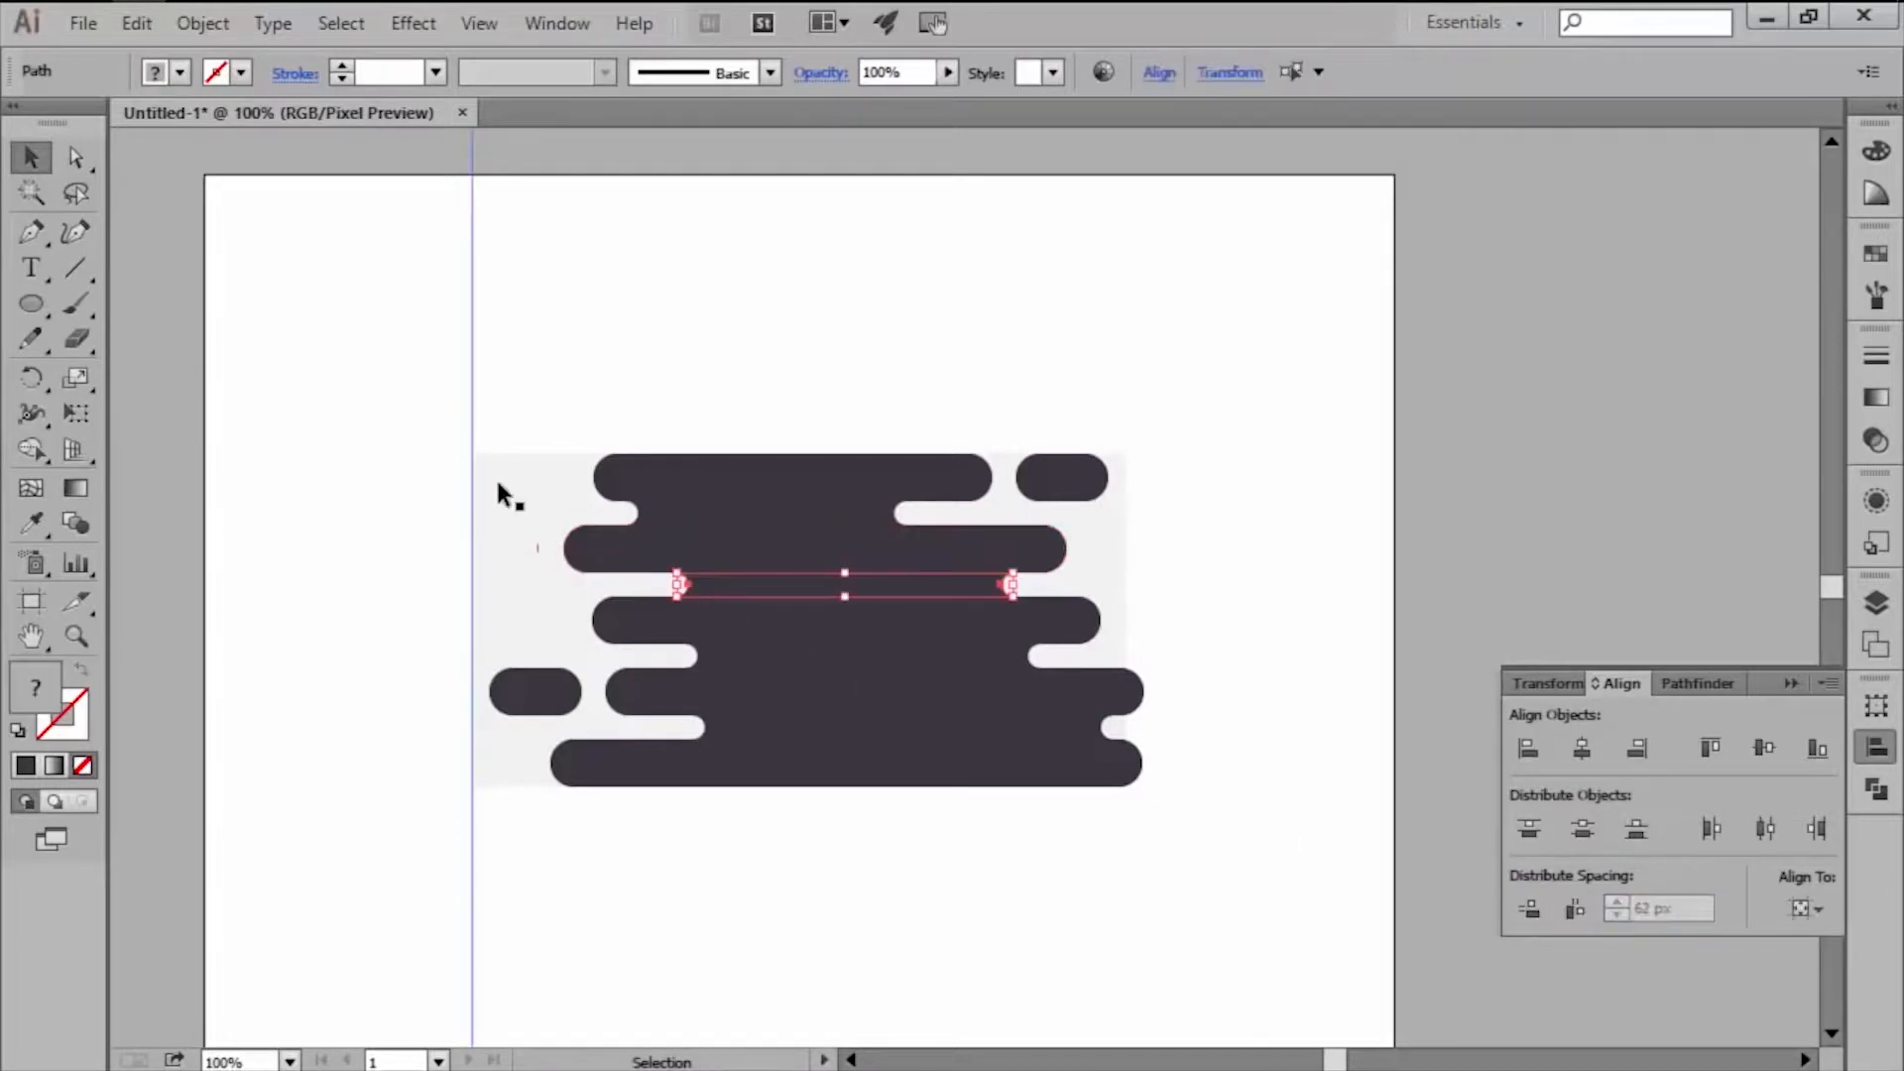
left_click(470, 419, "shift")
left_click(1619, 922)
type("132")
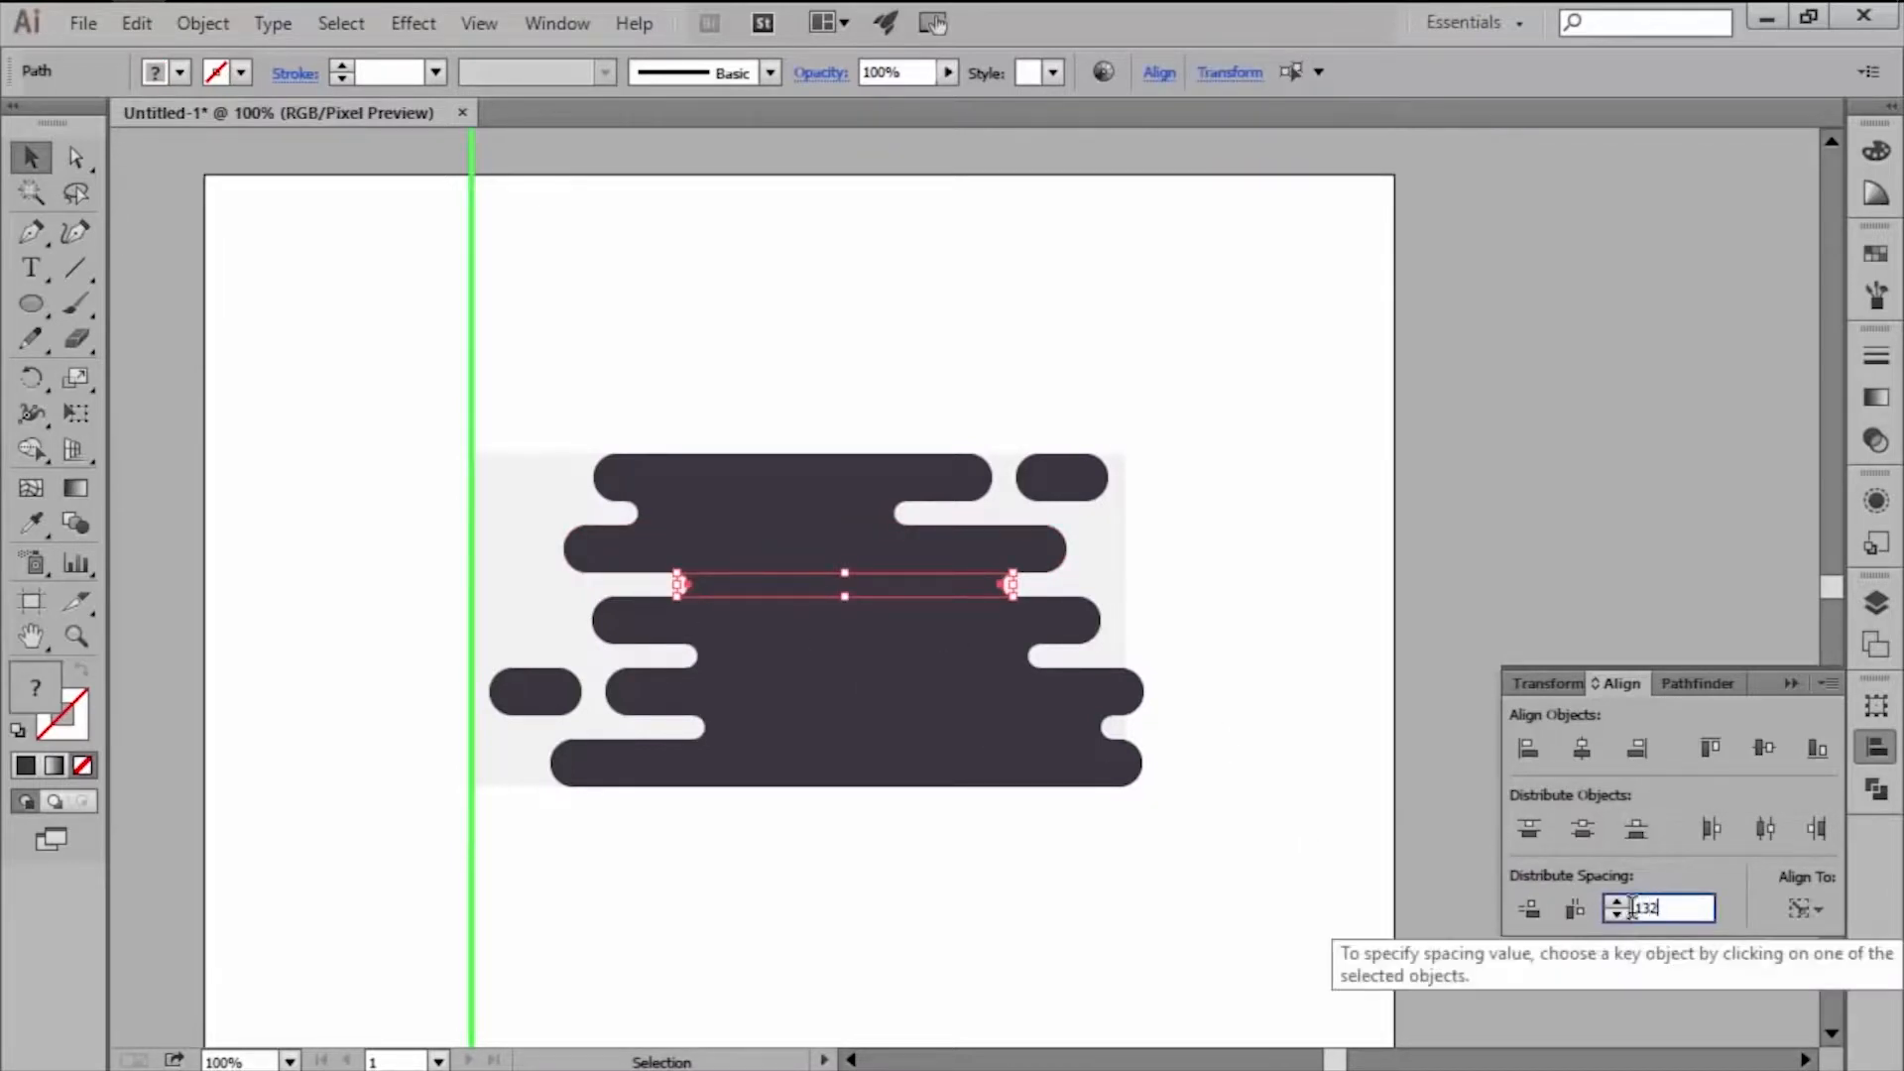
left_click(1575, 909)
Space the third-row bar 38 px horizontally from the vertical guide, then deselect it.
left_click(716, 625)
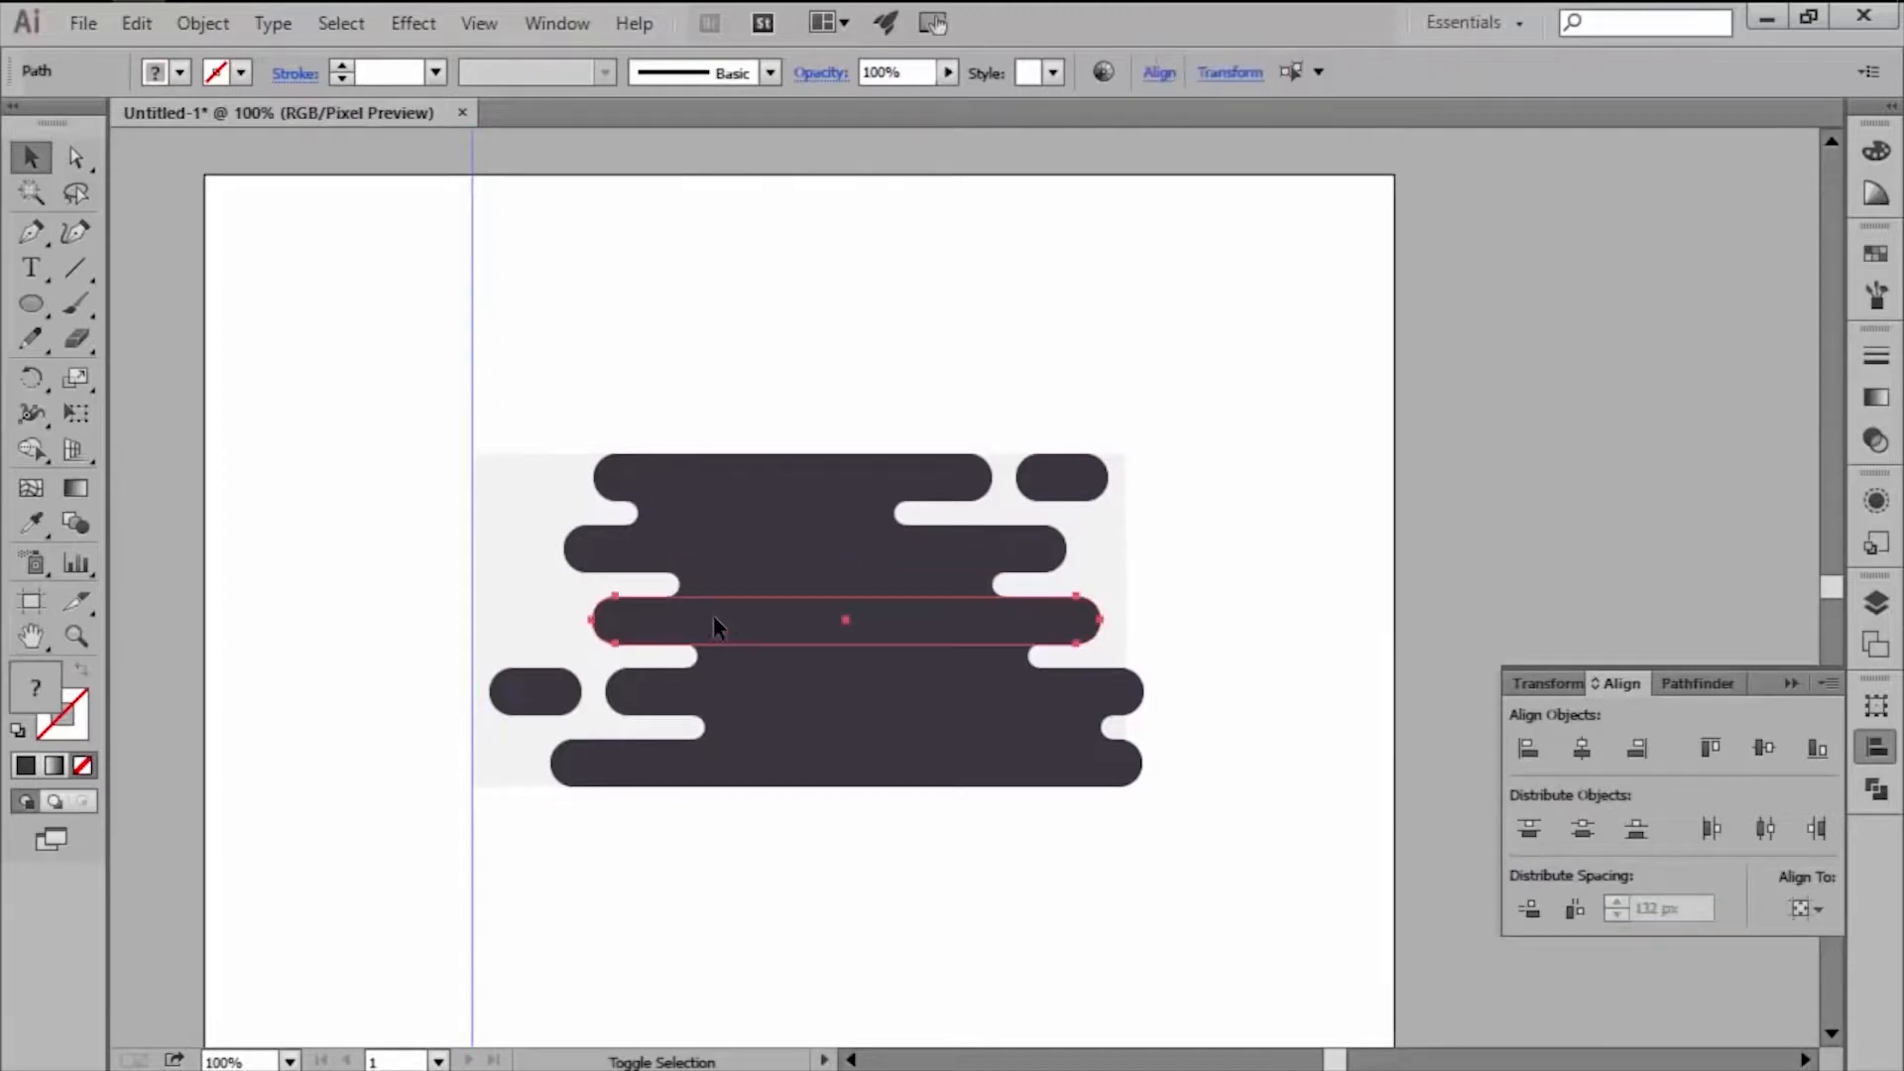
left_click(473, 400, "shift")
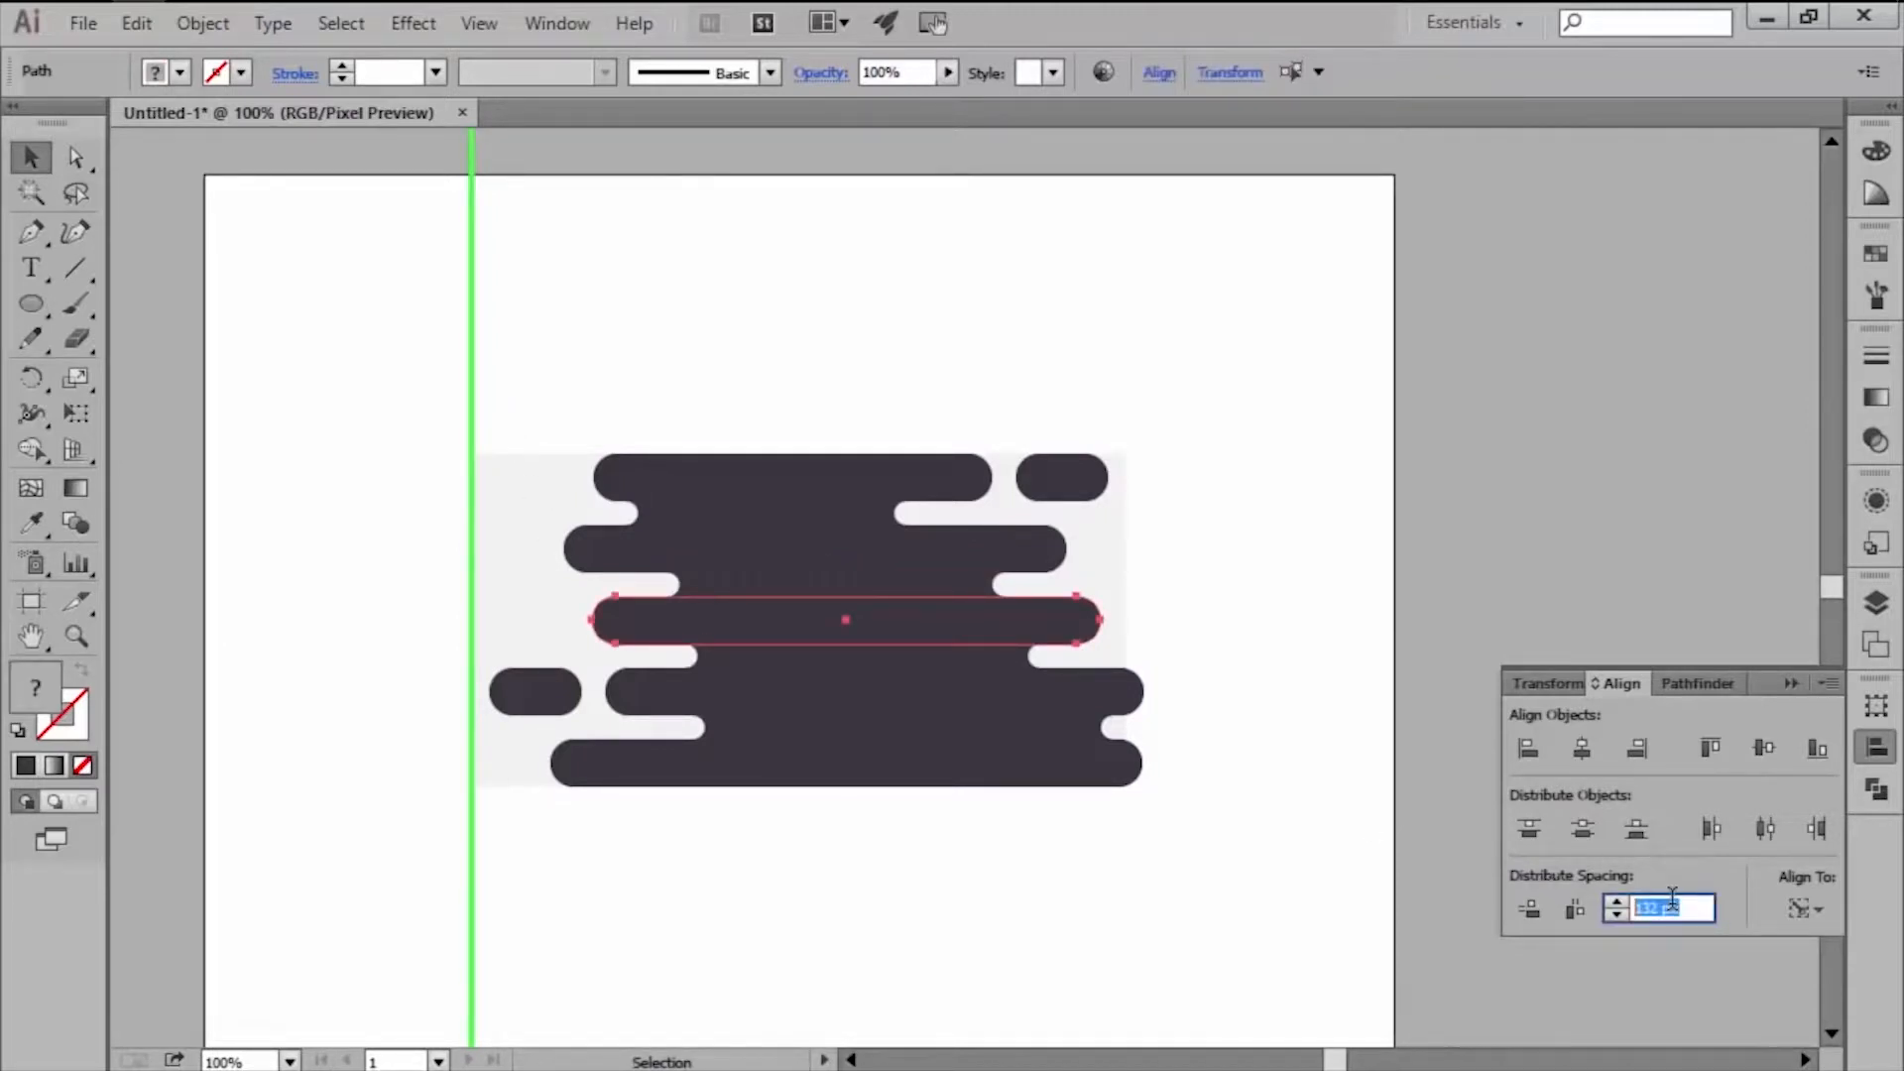
type("38")
left_click(1576, 908)
left_click(536, 598, "shift")
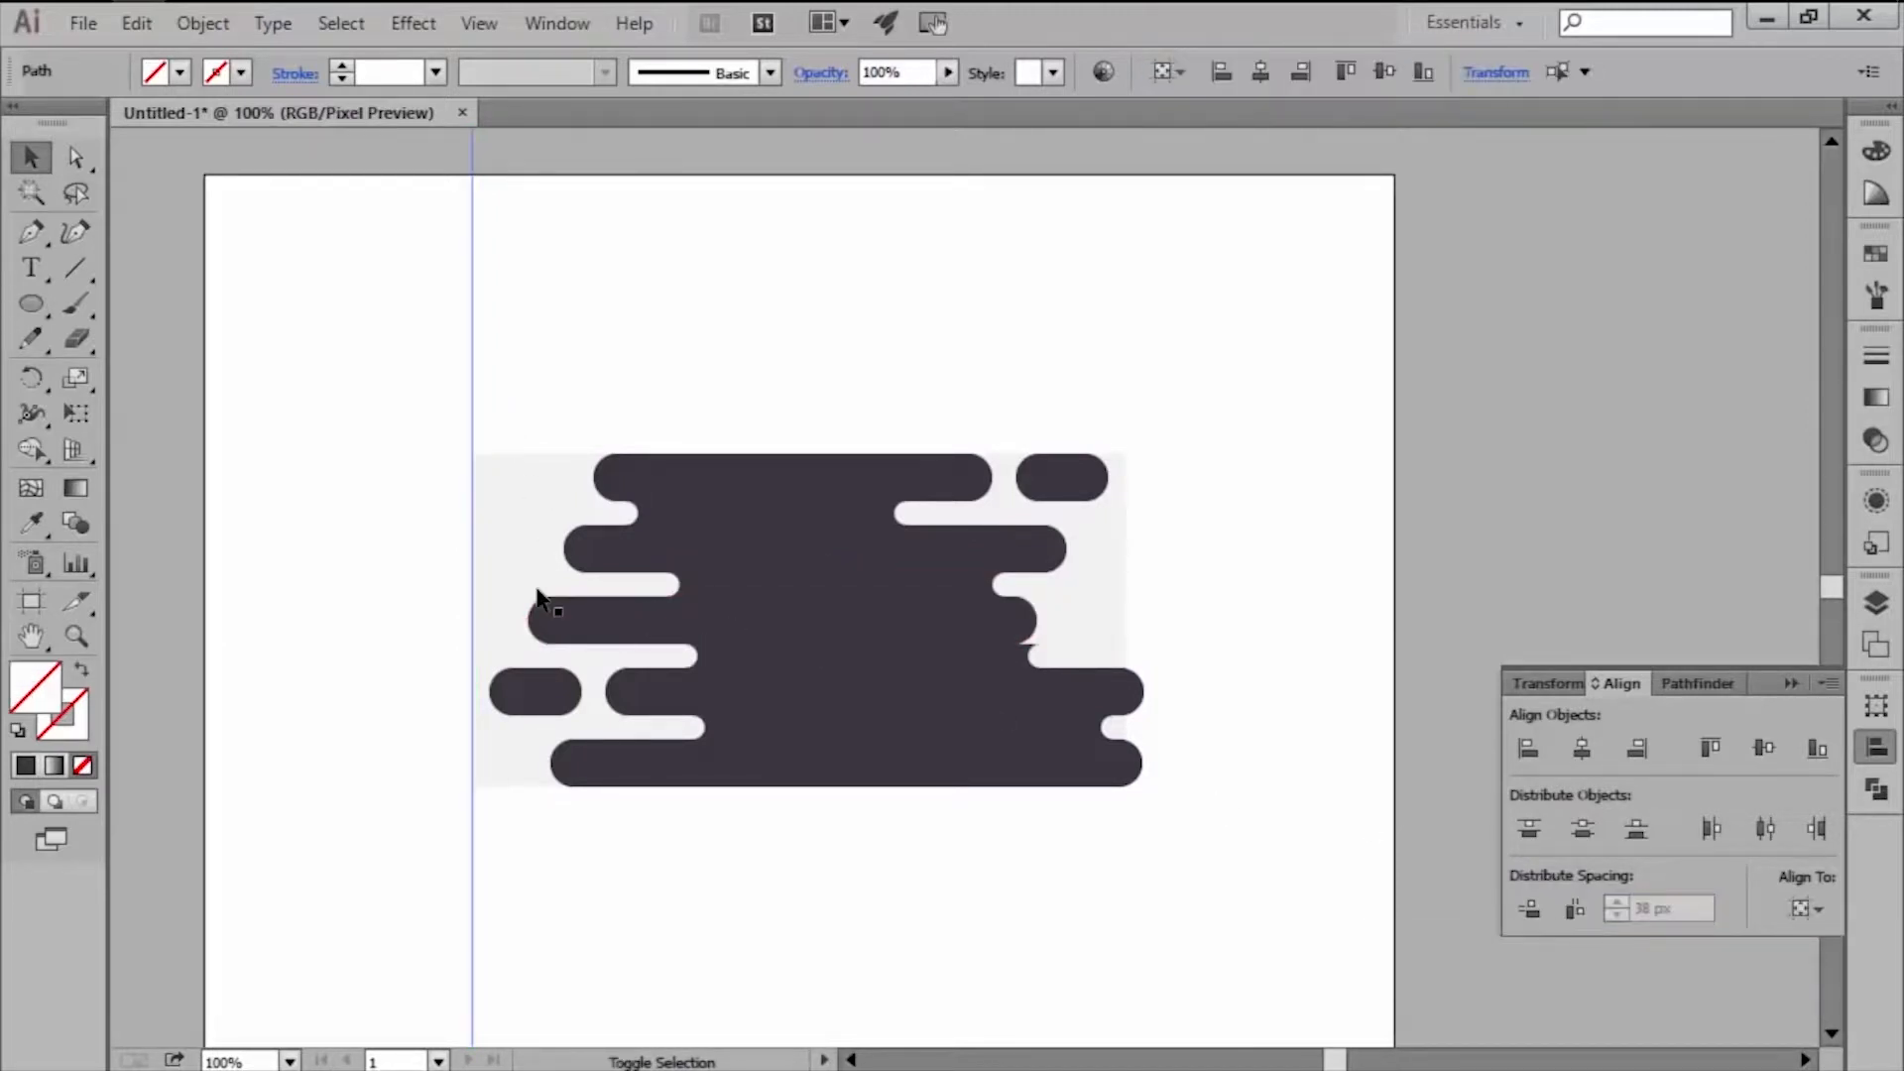
Space the connector between the third and fourth rows 100 px horizontally from the vertical guide, then deselect it.
left_click(670, 655)
left_click(472, 412, "shift")
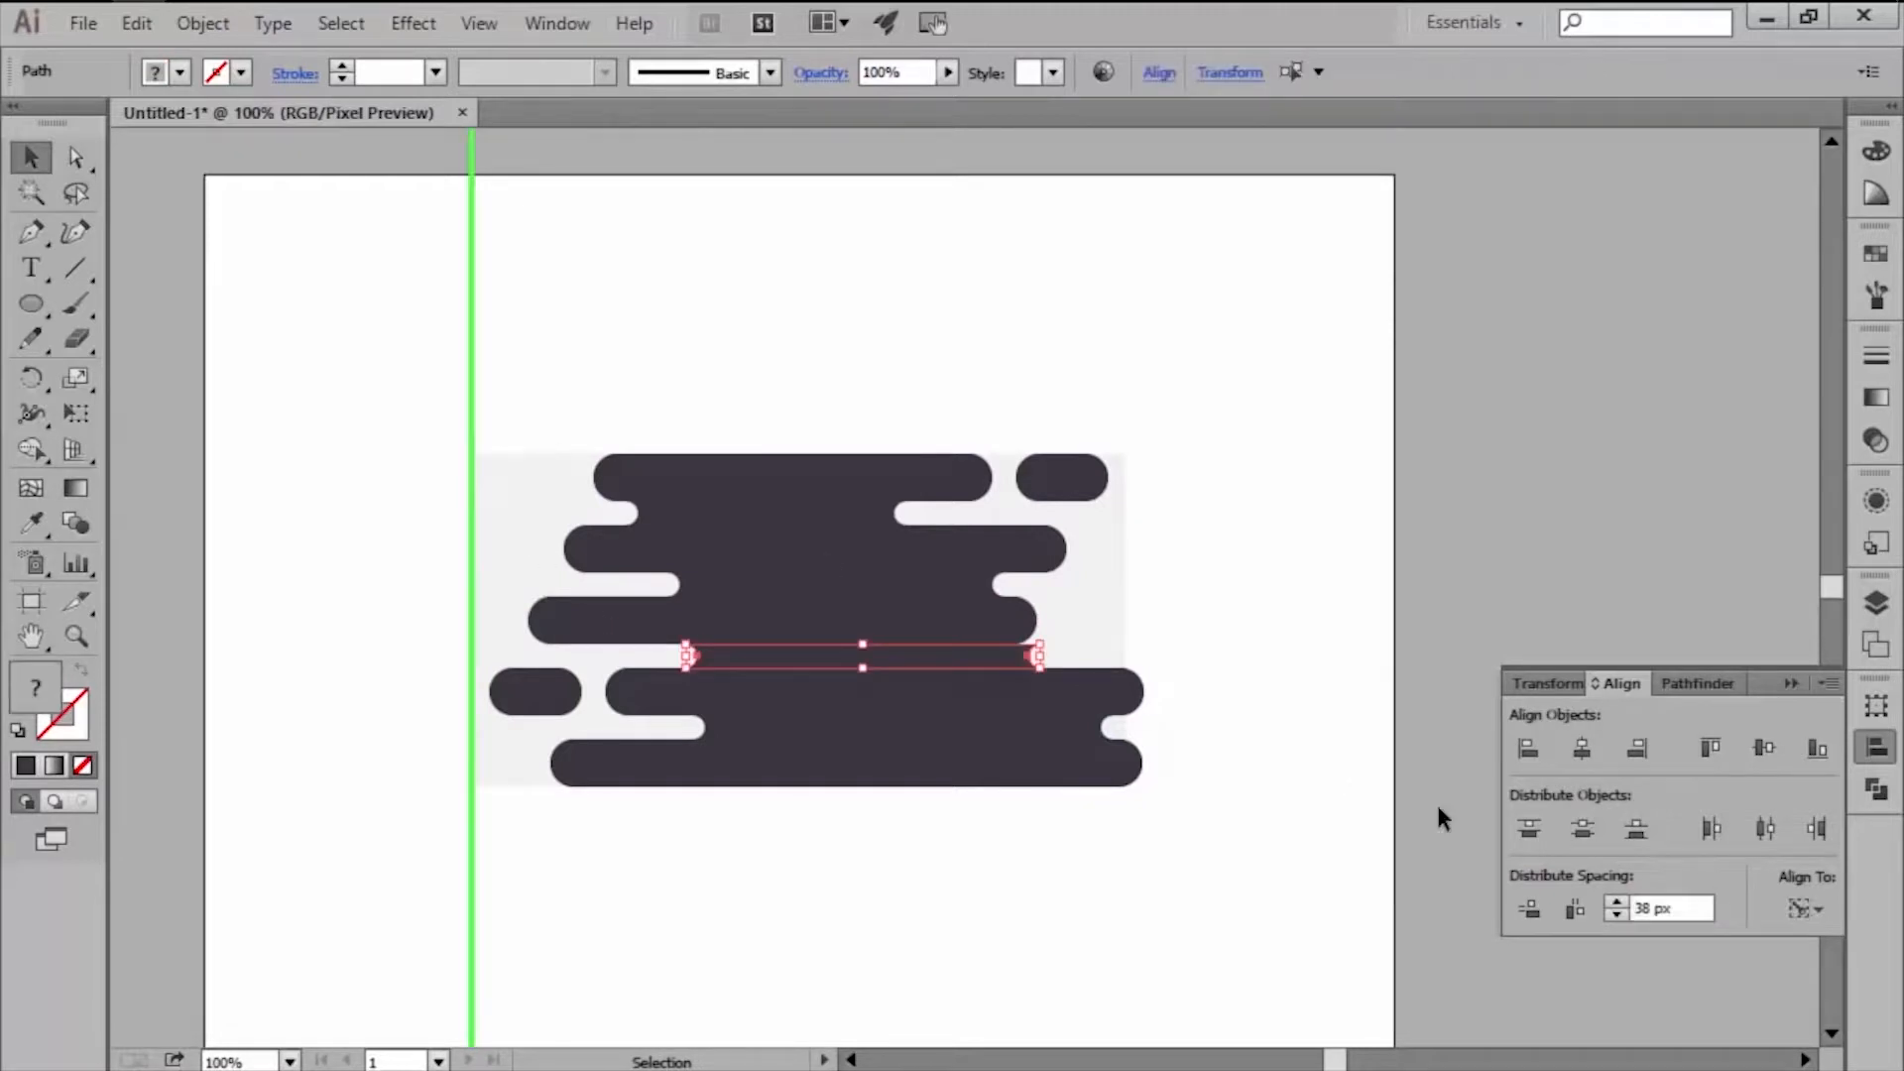
type("100")
left_click(1576, 909)
left_click(682, 657, "shift")
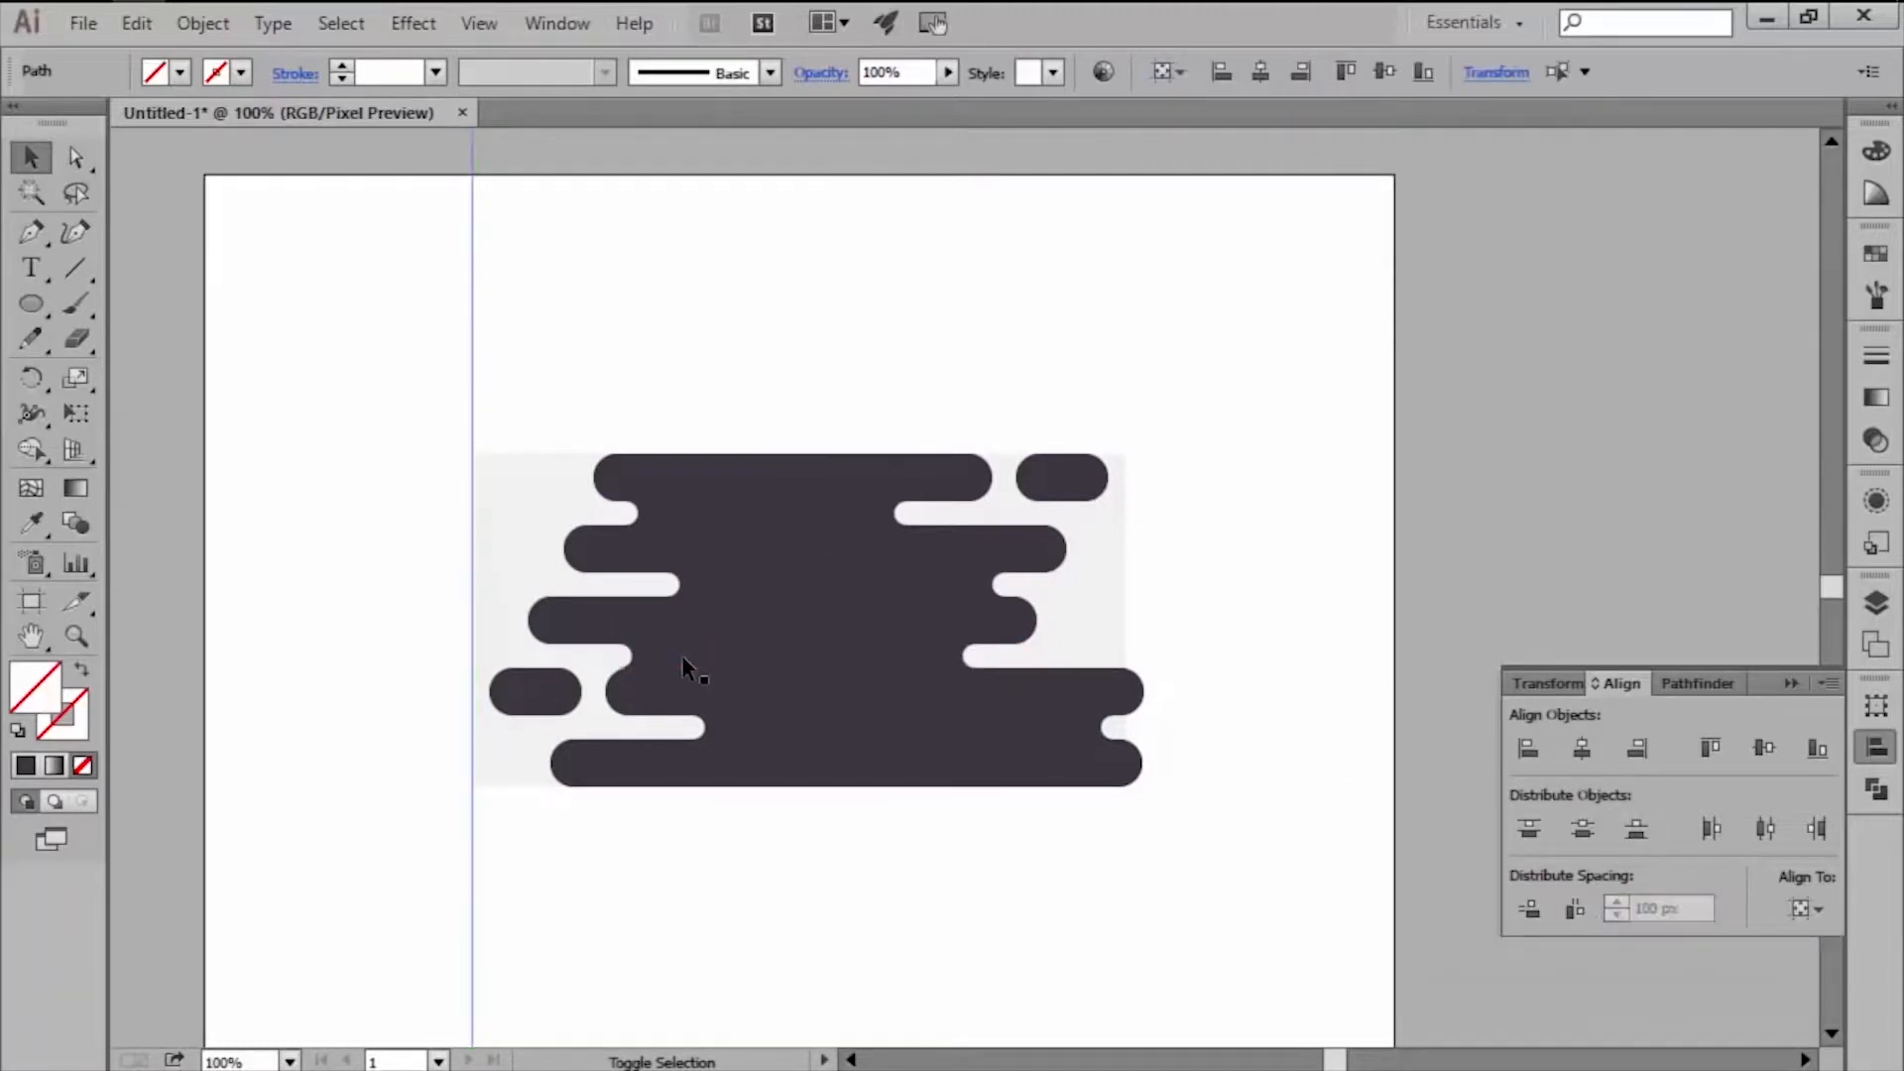
Place the fourth row of bars flush with the vertical guide using a horizontal spacing of 0 px.
left_click(562, 676, "shift")
left_click(470, 402, "shift")
left_click(1657, 909)
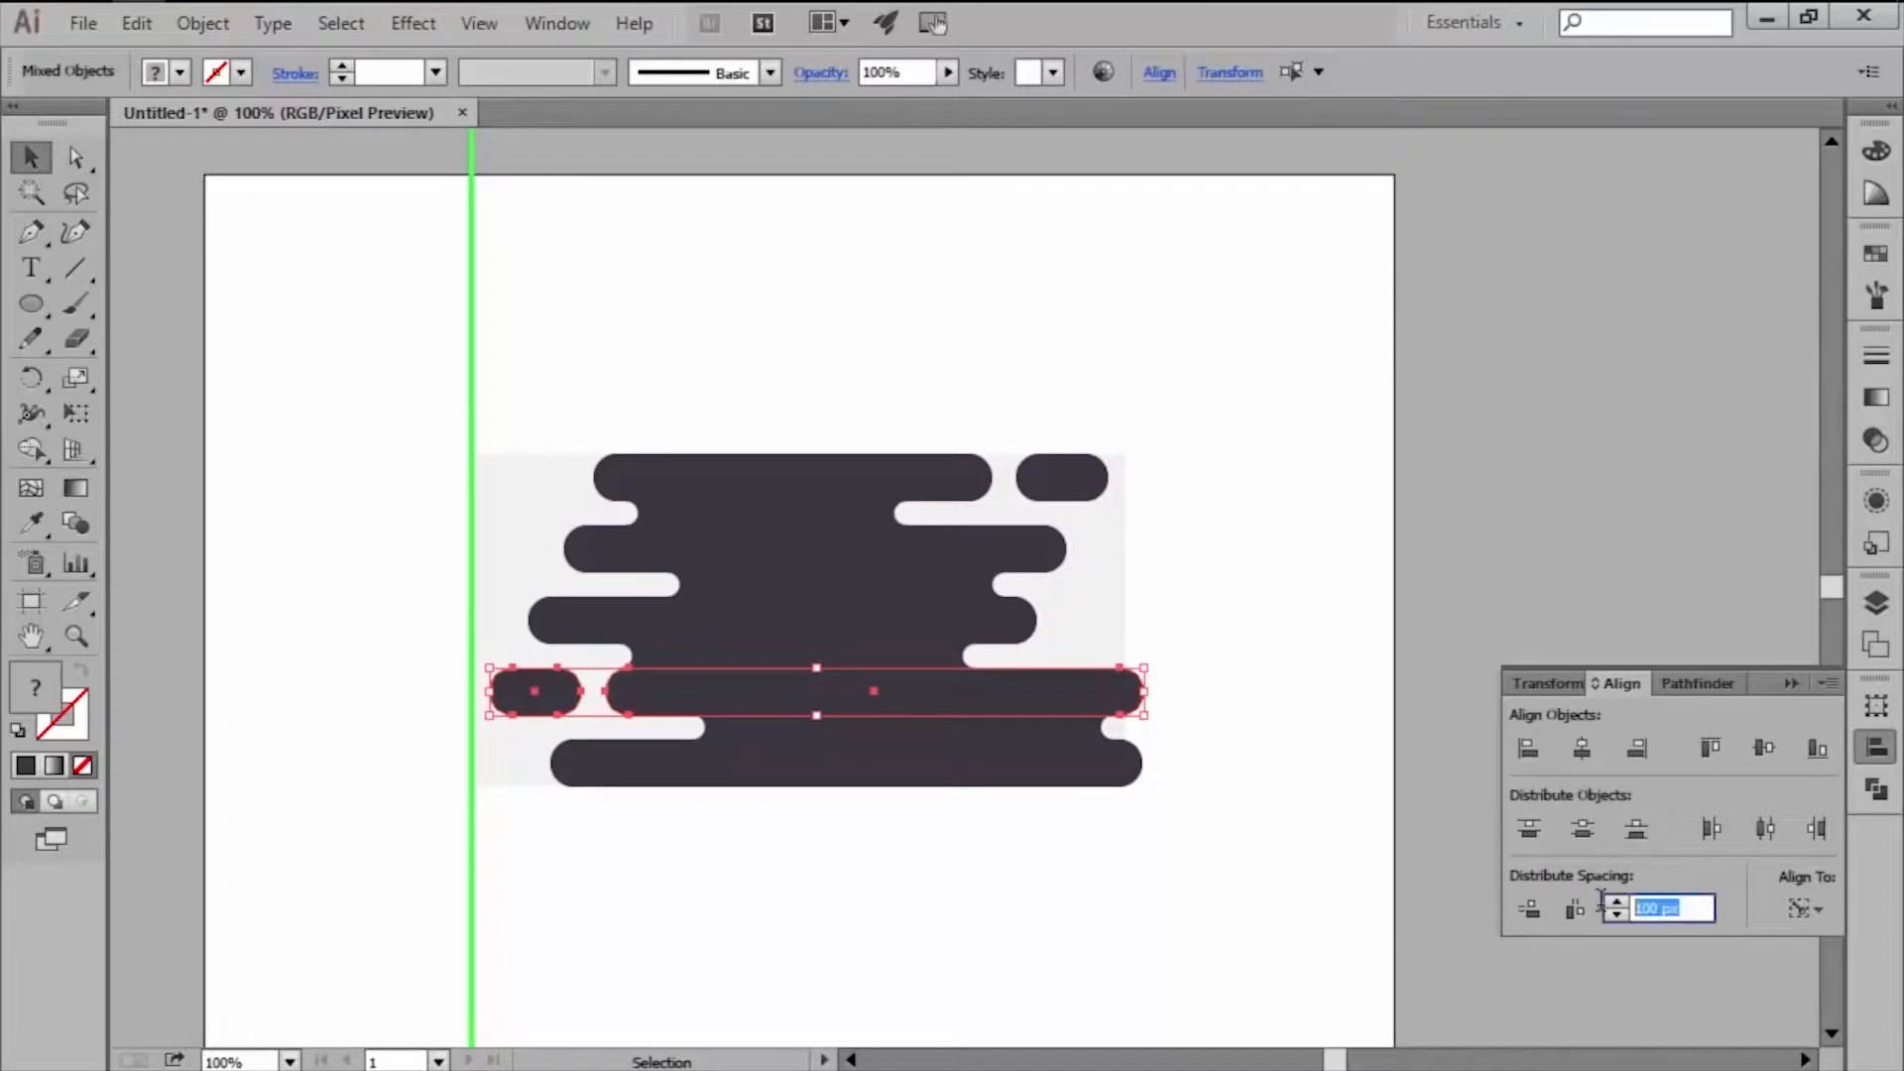
type("0")
left_click(1575, 908)
left_click(752, 678, "shift")
Space the connector between the fourth and fifth rows 118 px horizontally from the vertical guide, then deselect it.
left_click(747, 724, "shift")
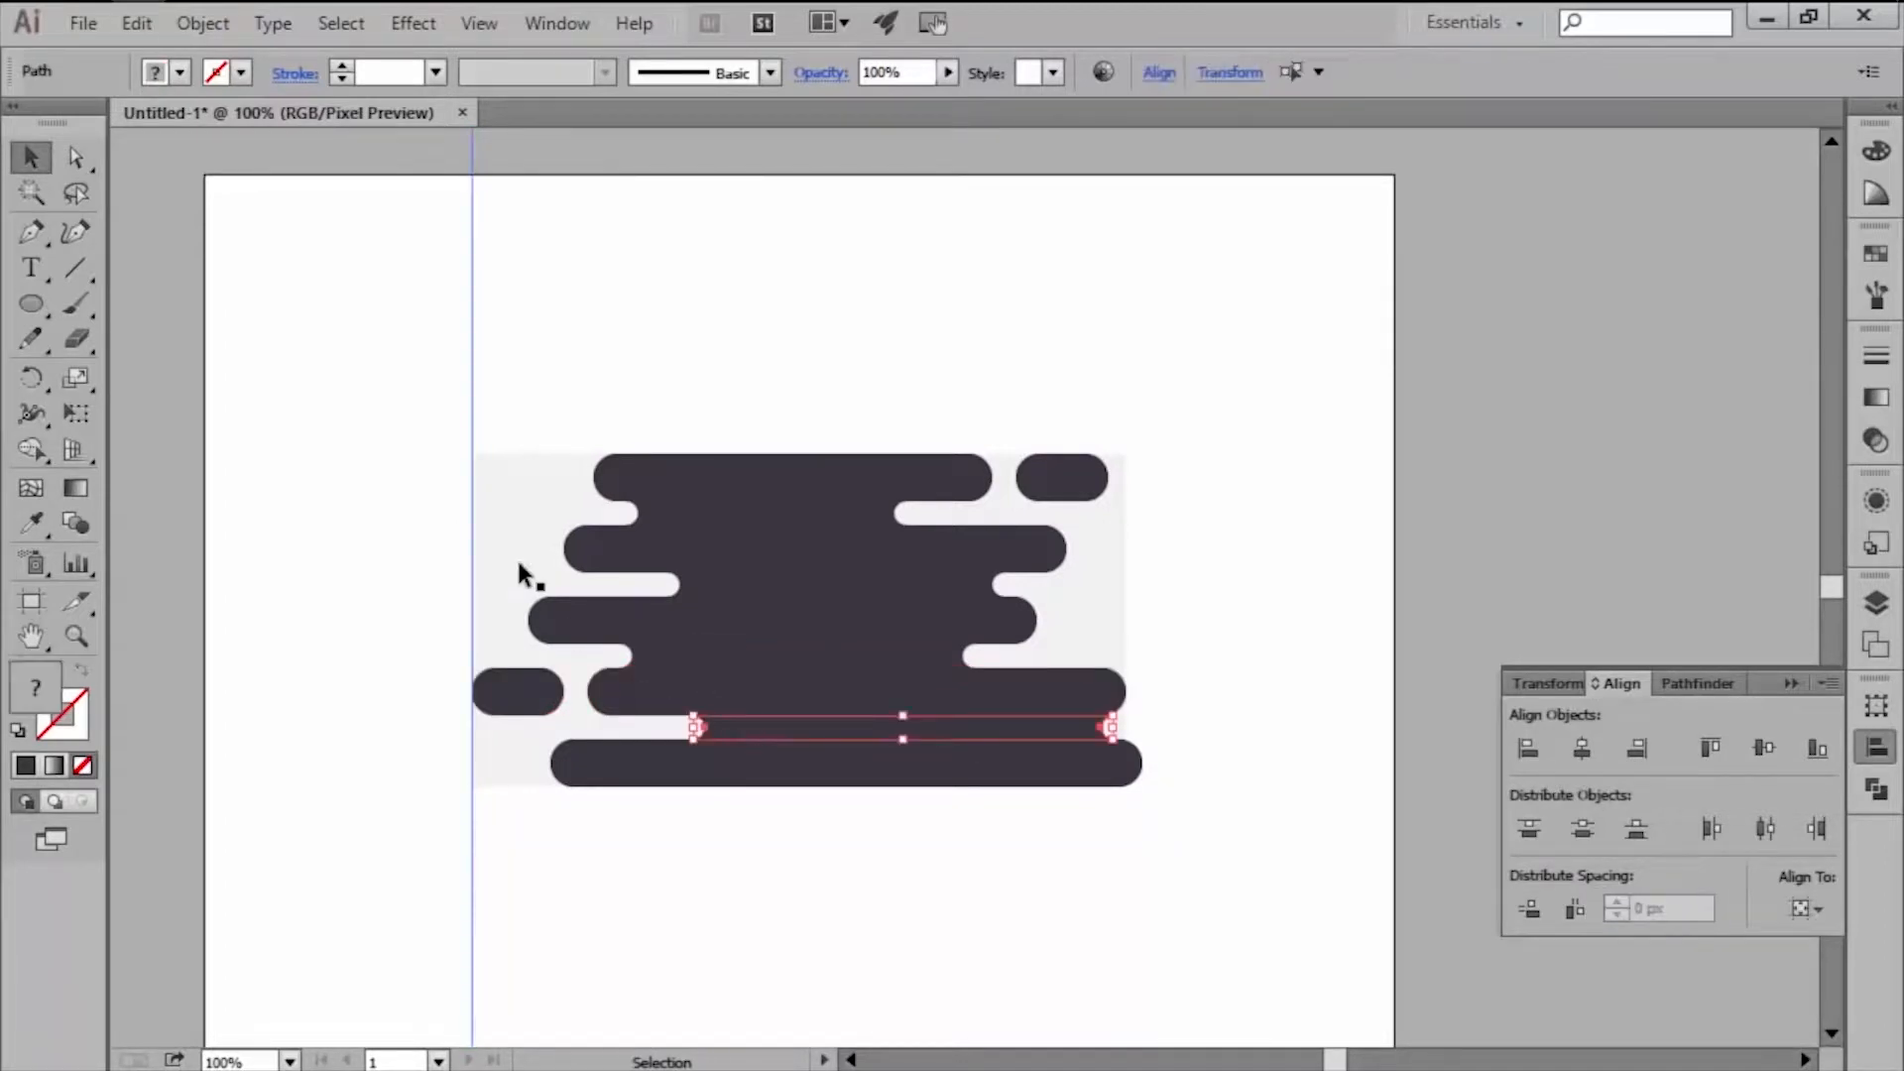
left_click(472, 425, "shift")
left_click(1656, 909)
type("118")
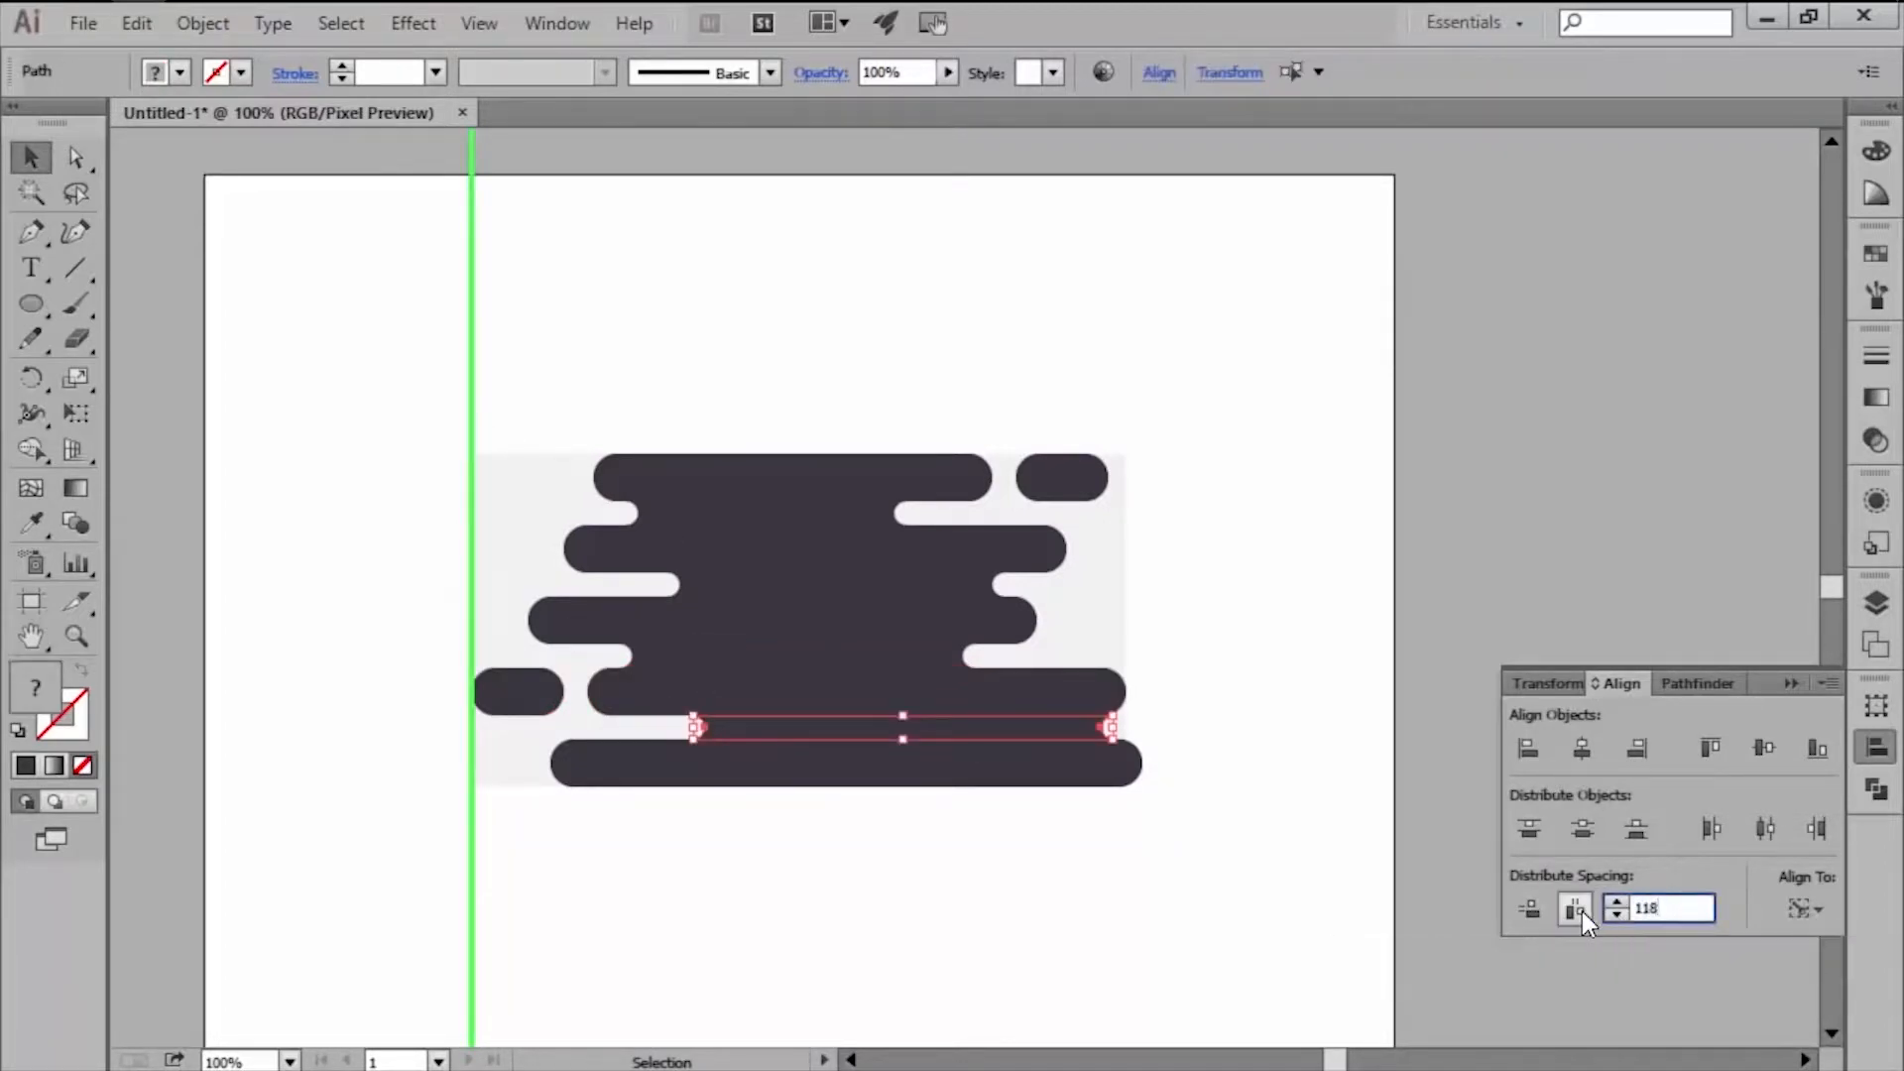
left_click(1575, 908)
left_click(447, 534)
Space the fifth-row bar 24 px horizontally from the vertical guide, then deselect it.
left_click(689, 777)
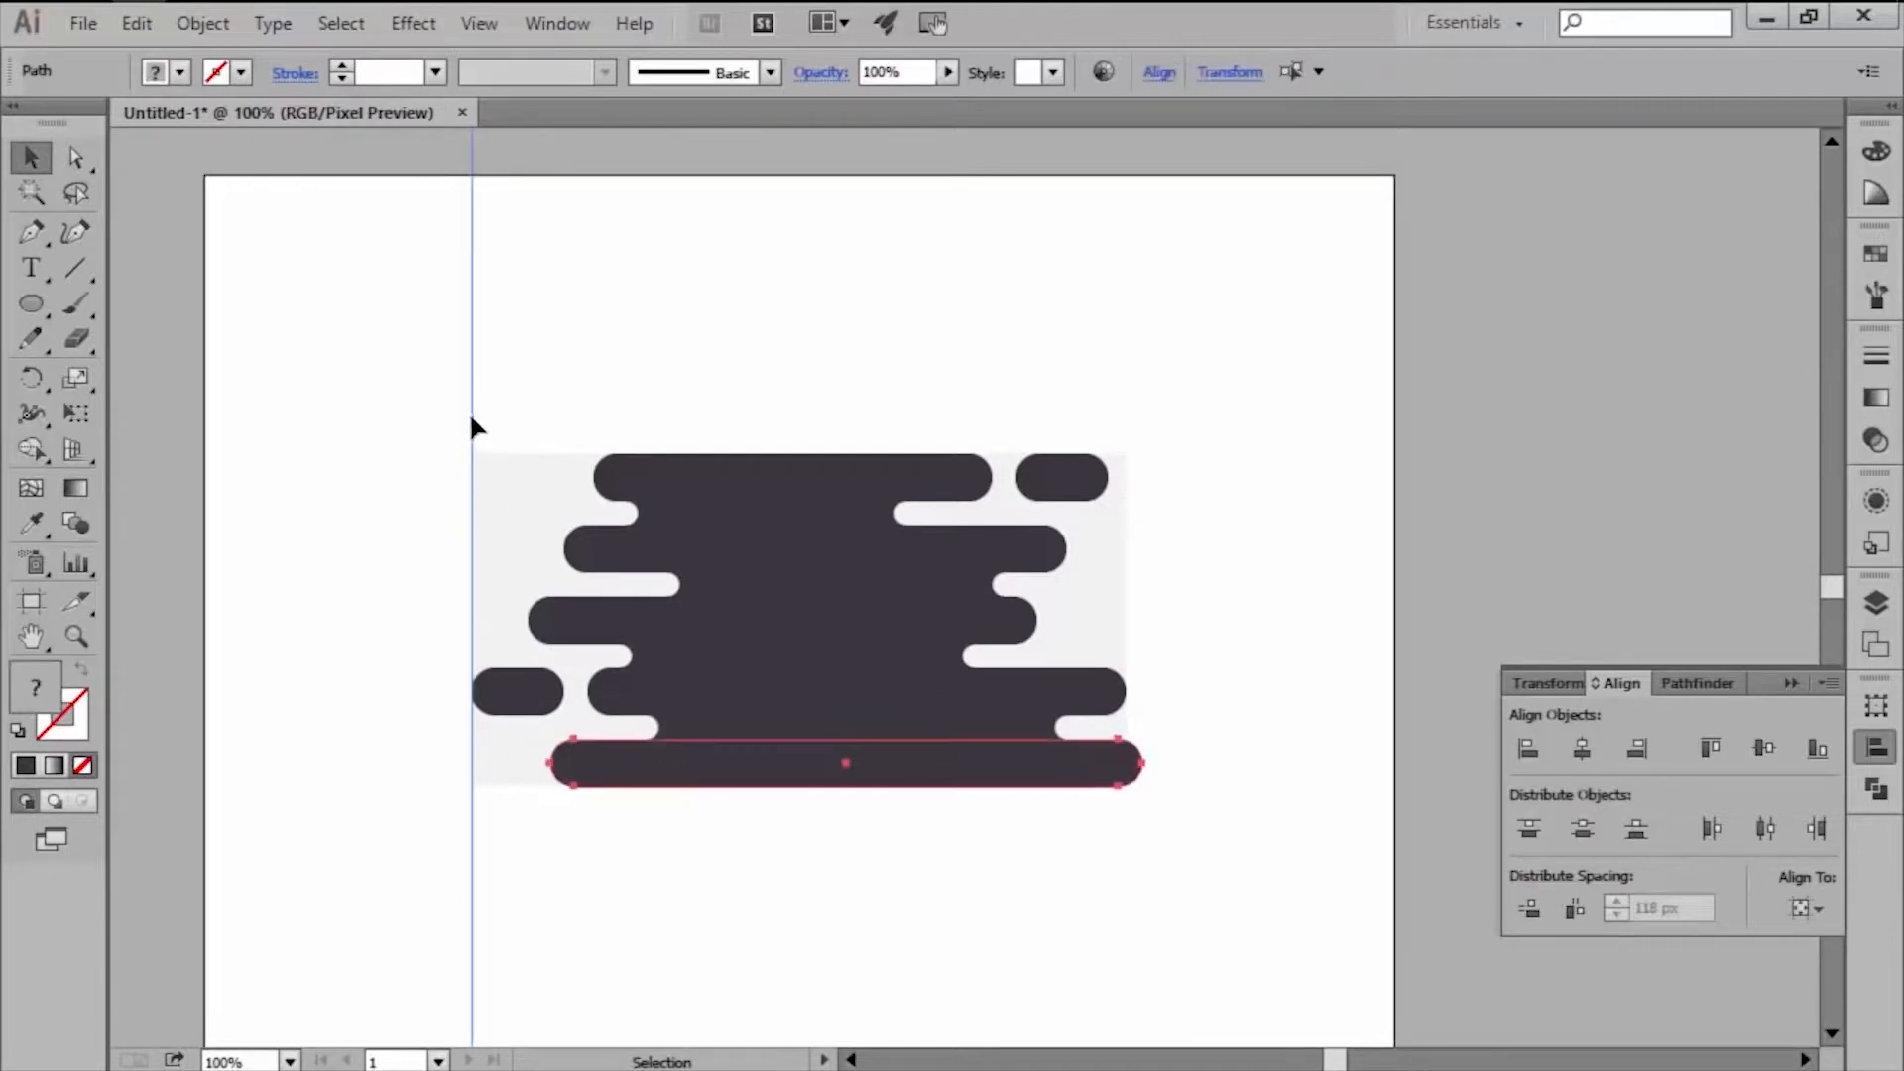
left_click(473, 416, "shift")
left_click_drag(1686, 907, 1603, 908)
type("24")
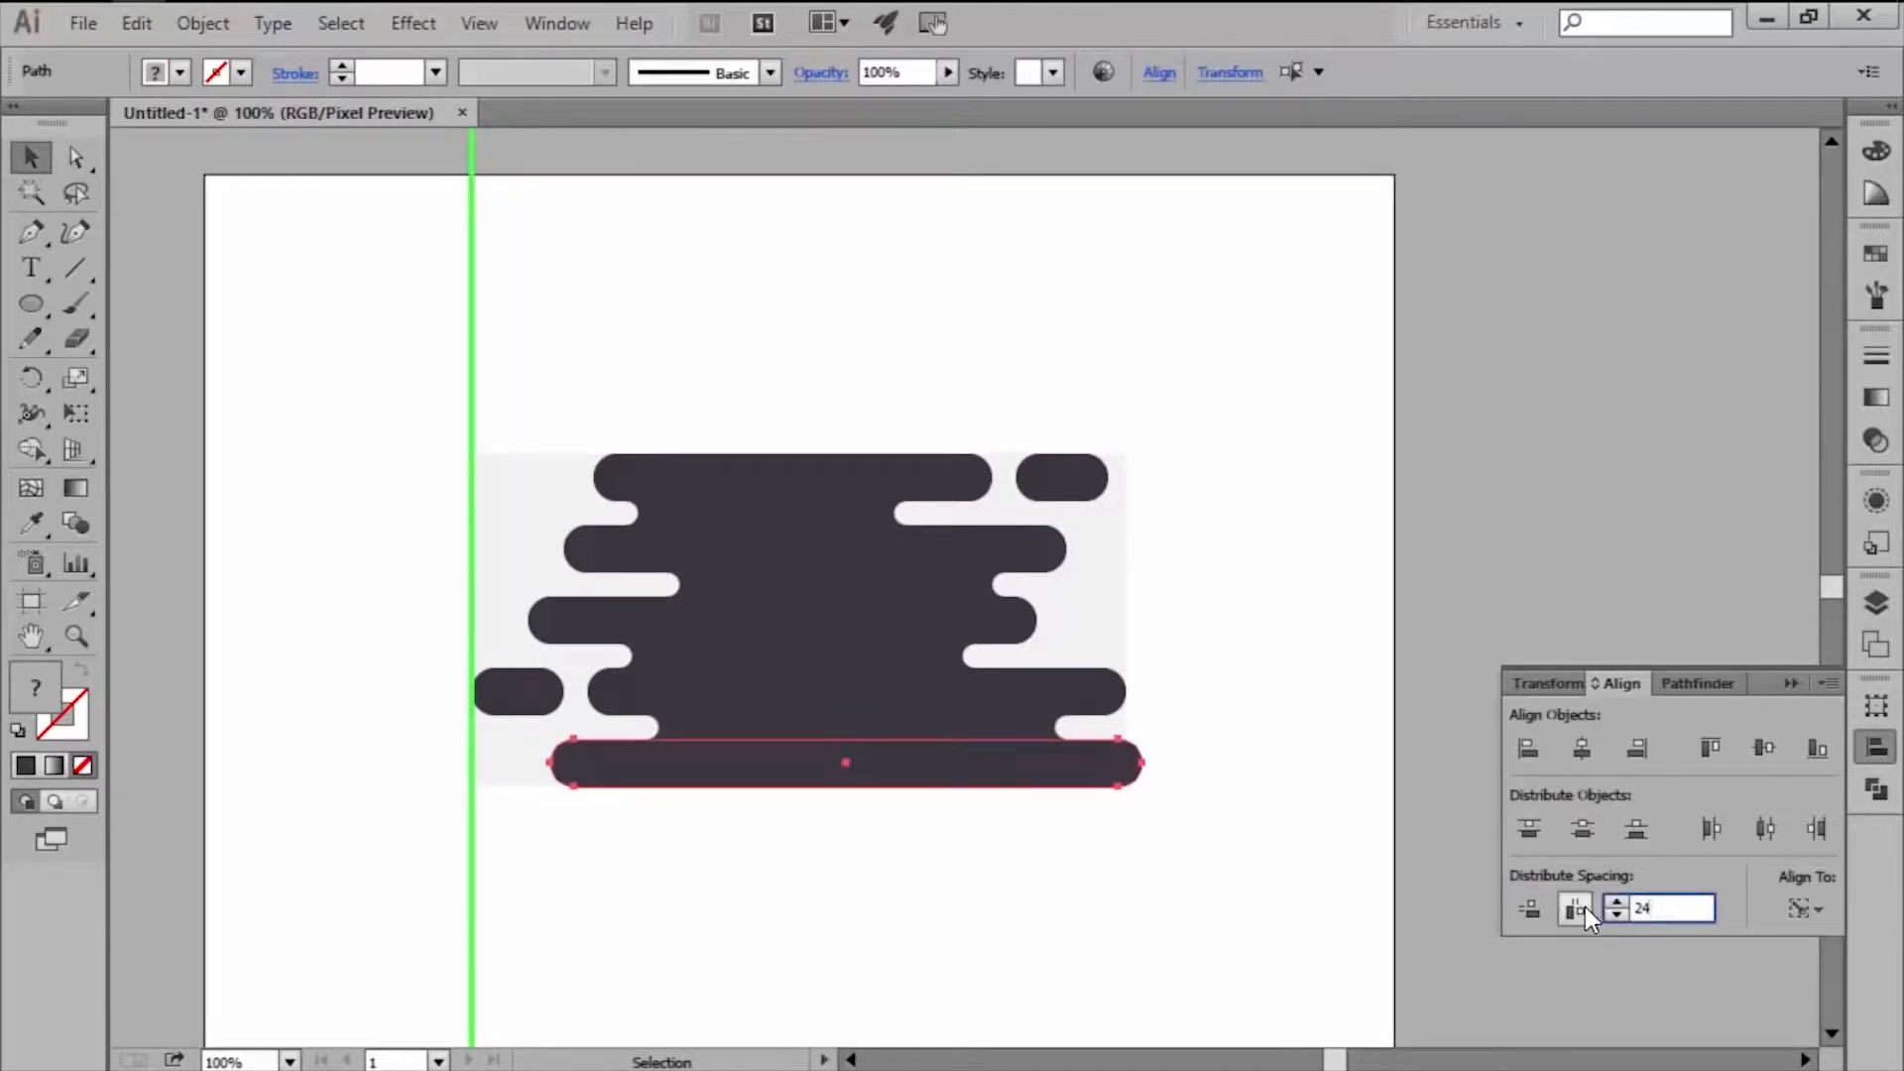
left_click(1585, 907)
left_click(1023, 904)
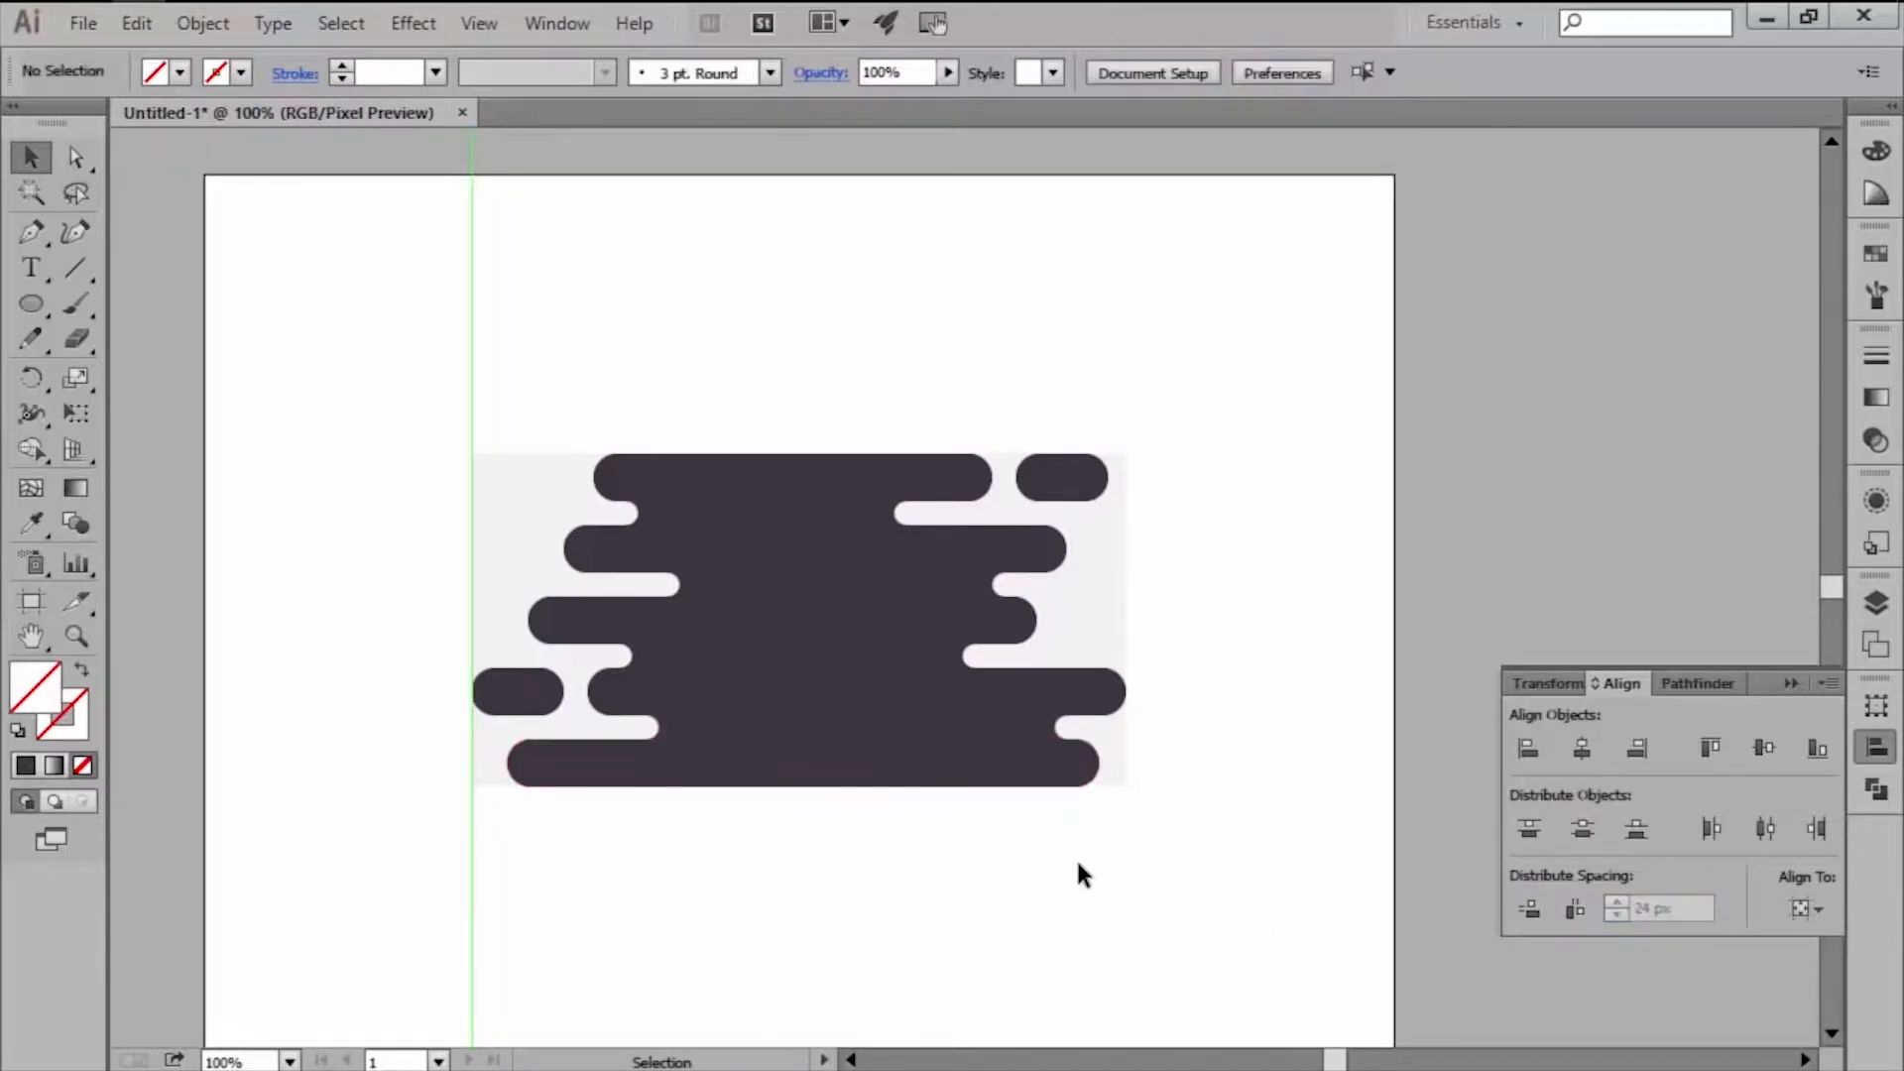
Delete the vertical guide, then lock the reference box layer and make the illustration layer active.
left_click_drag(746, 320, 401, 348)
key("Delete")
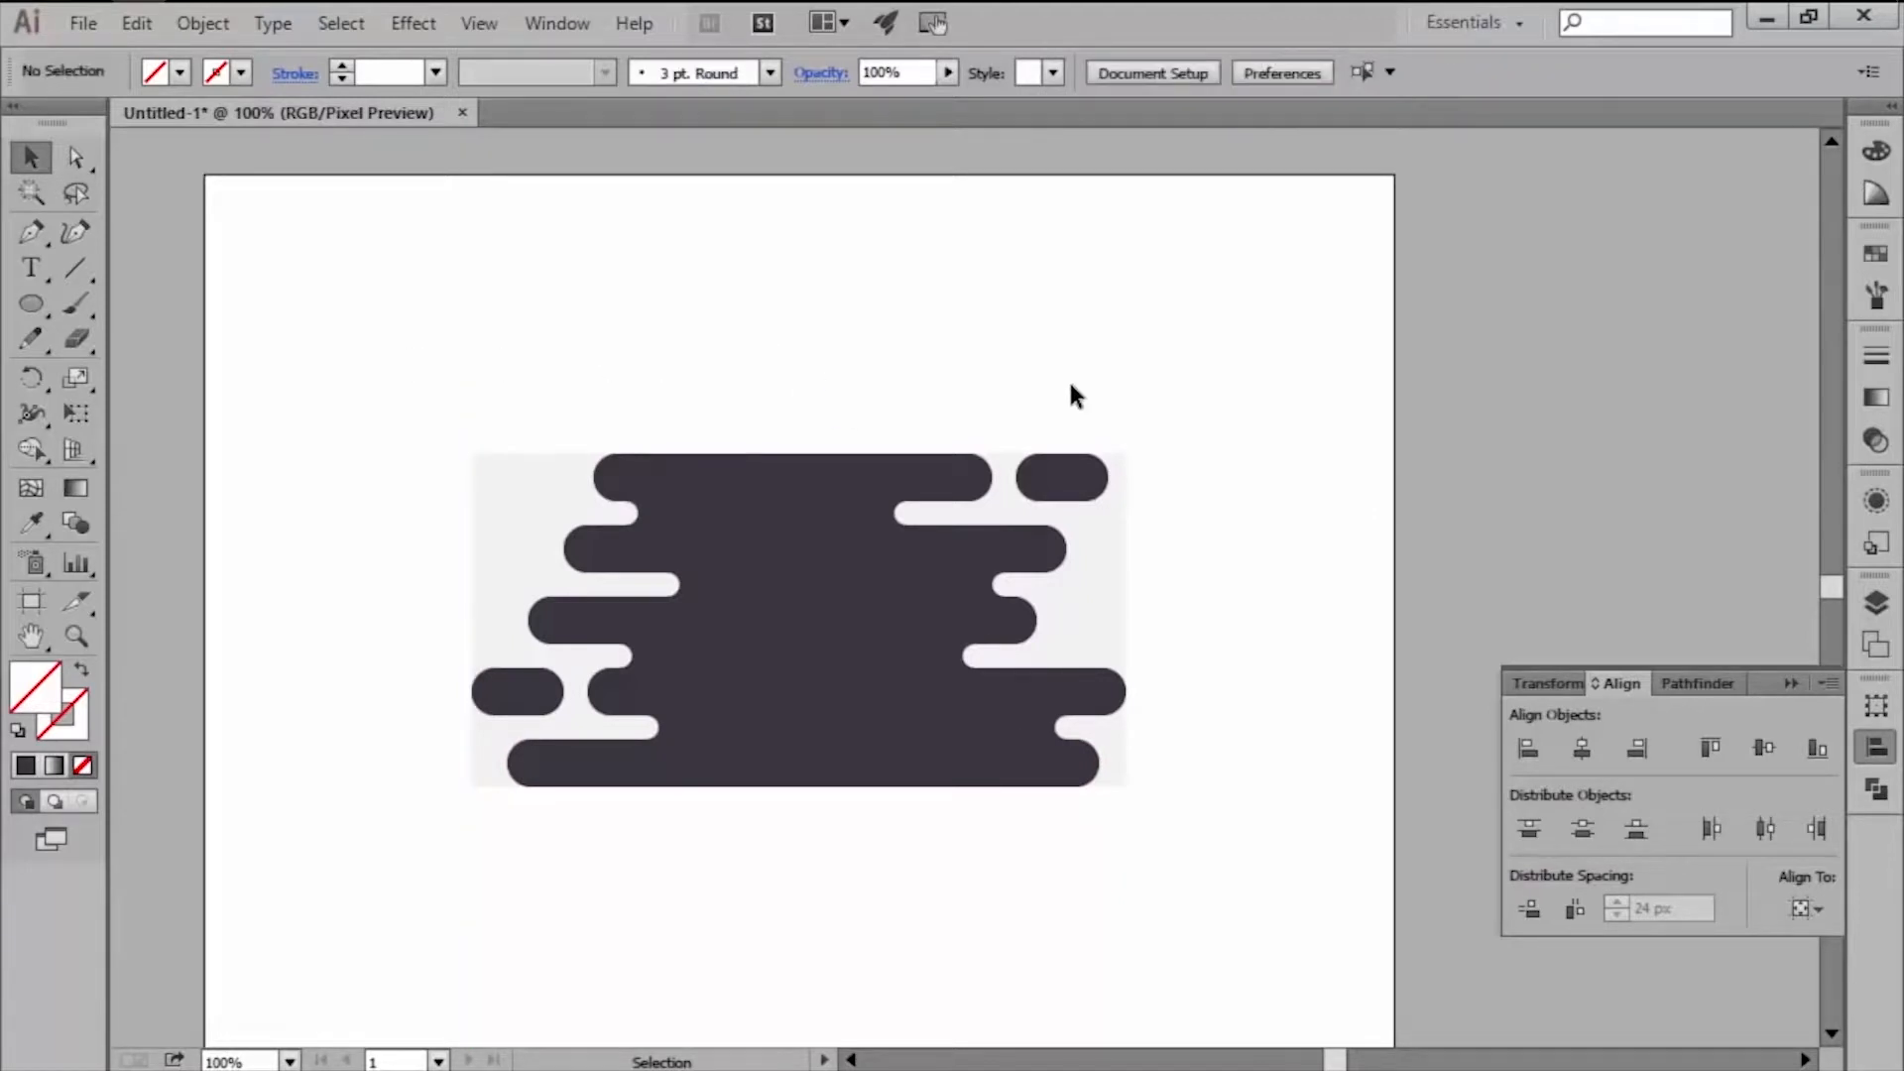
left_click(1870, 603)
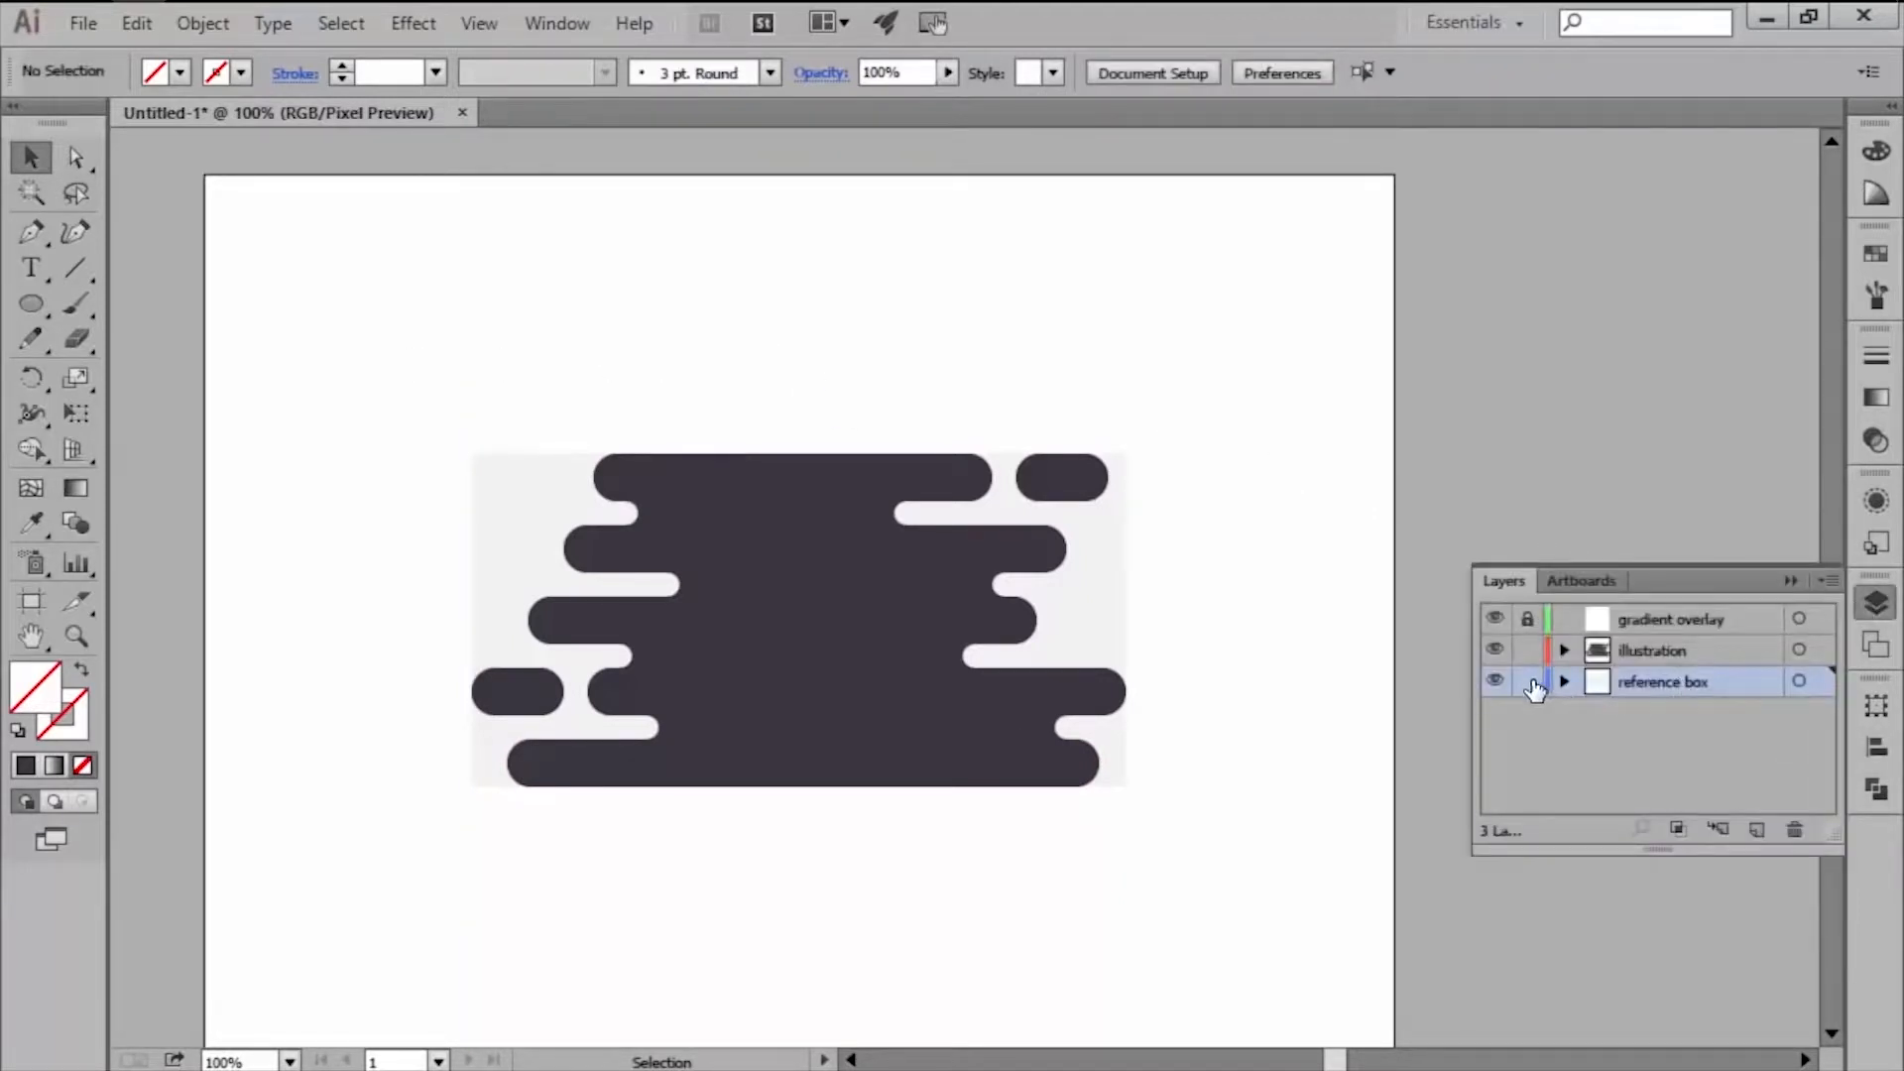
left_click(1529, 682)
left_click(1639, 652)
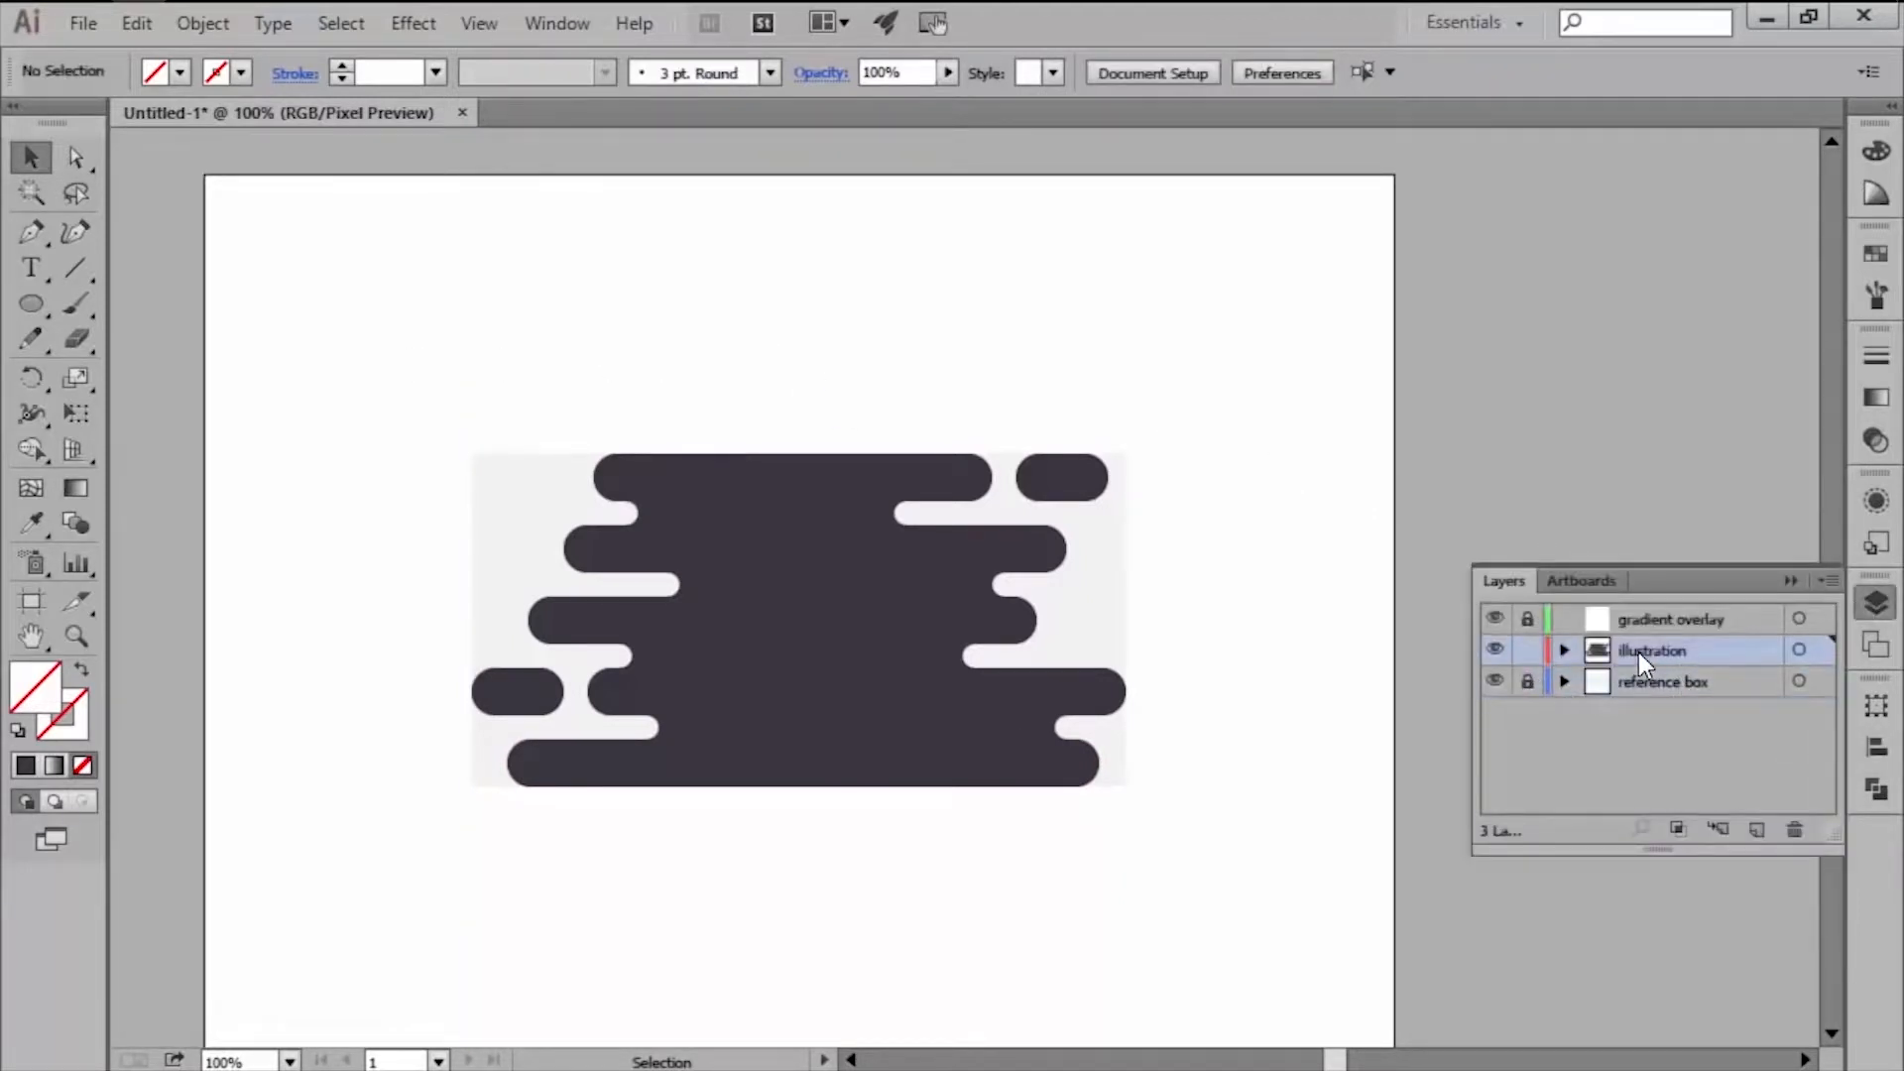
Ungroup the two bars of the top row and the two bars of the fourth row.
left_click(936, 491)
right_click(935, 490)
left_click(1007, 658)
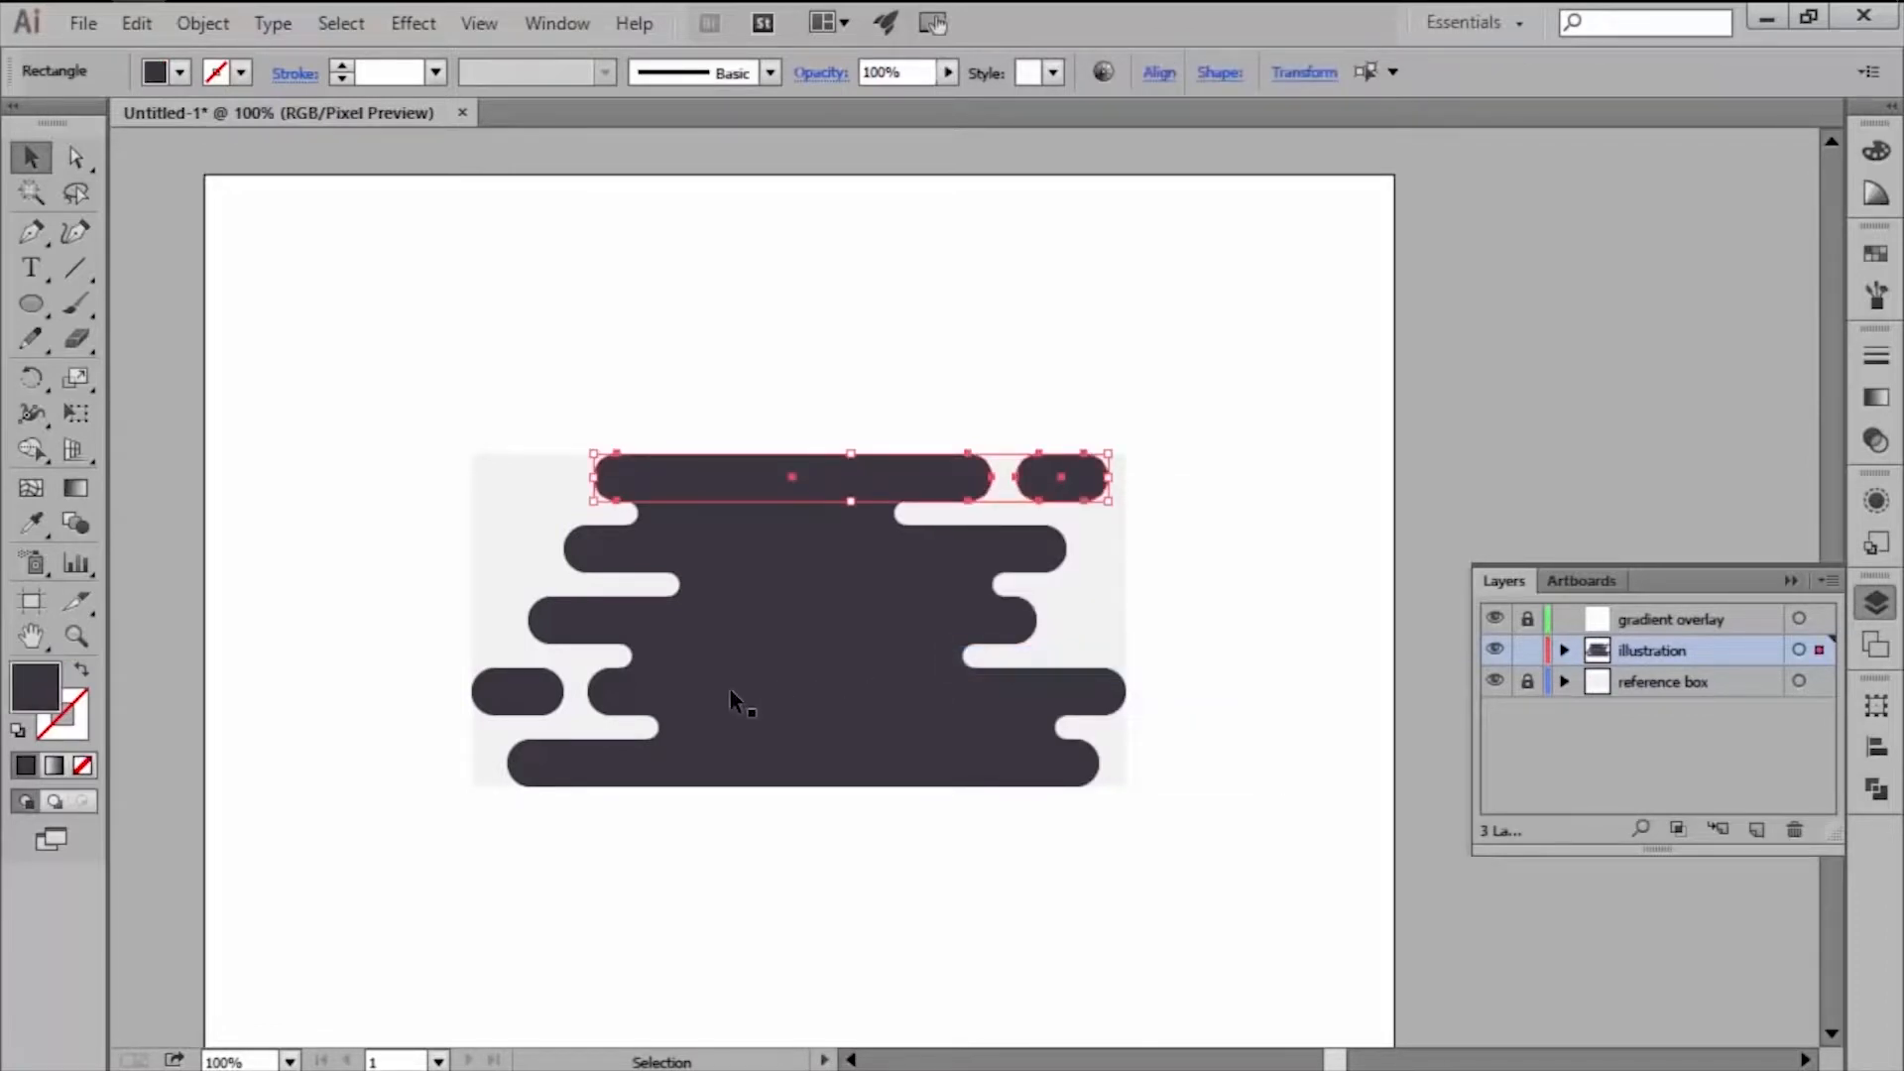
left_click(730, 689)
right_click(730, 688)
left_click(819, 859)
left_click(742, 832)
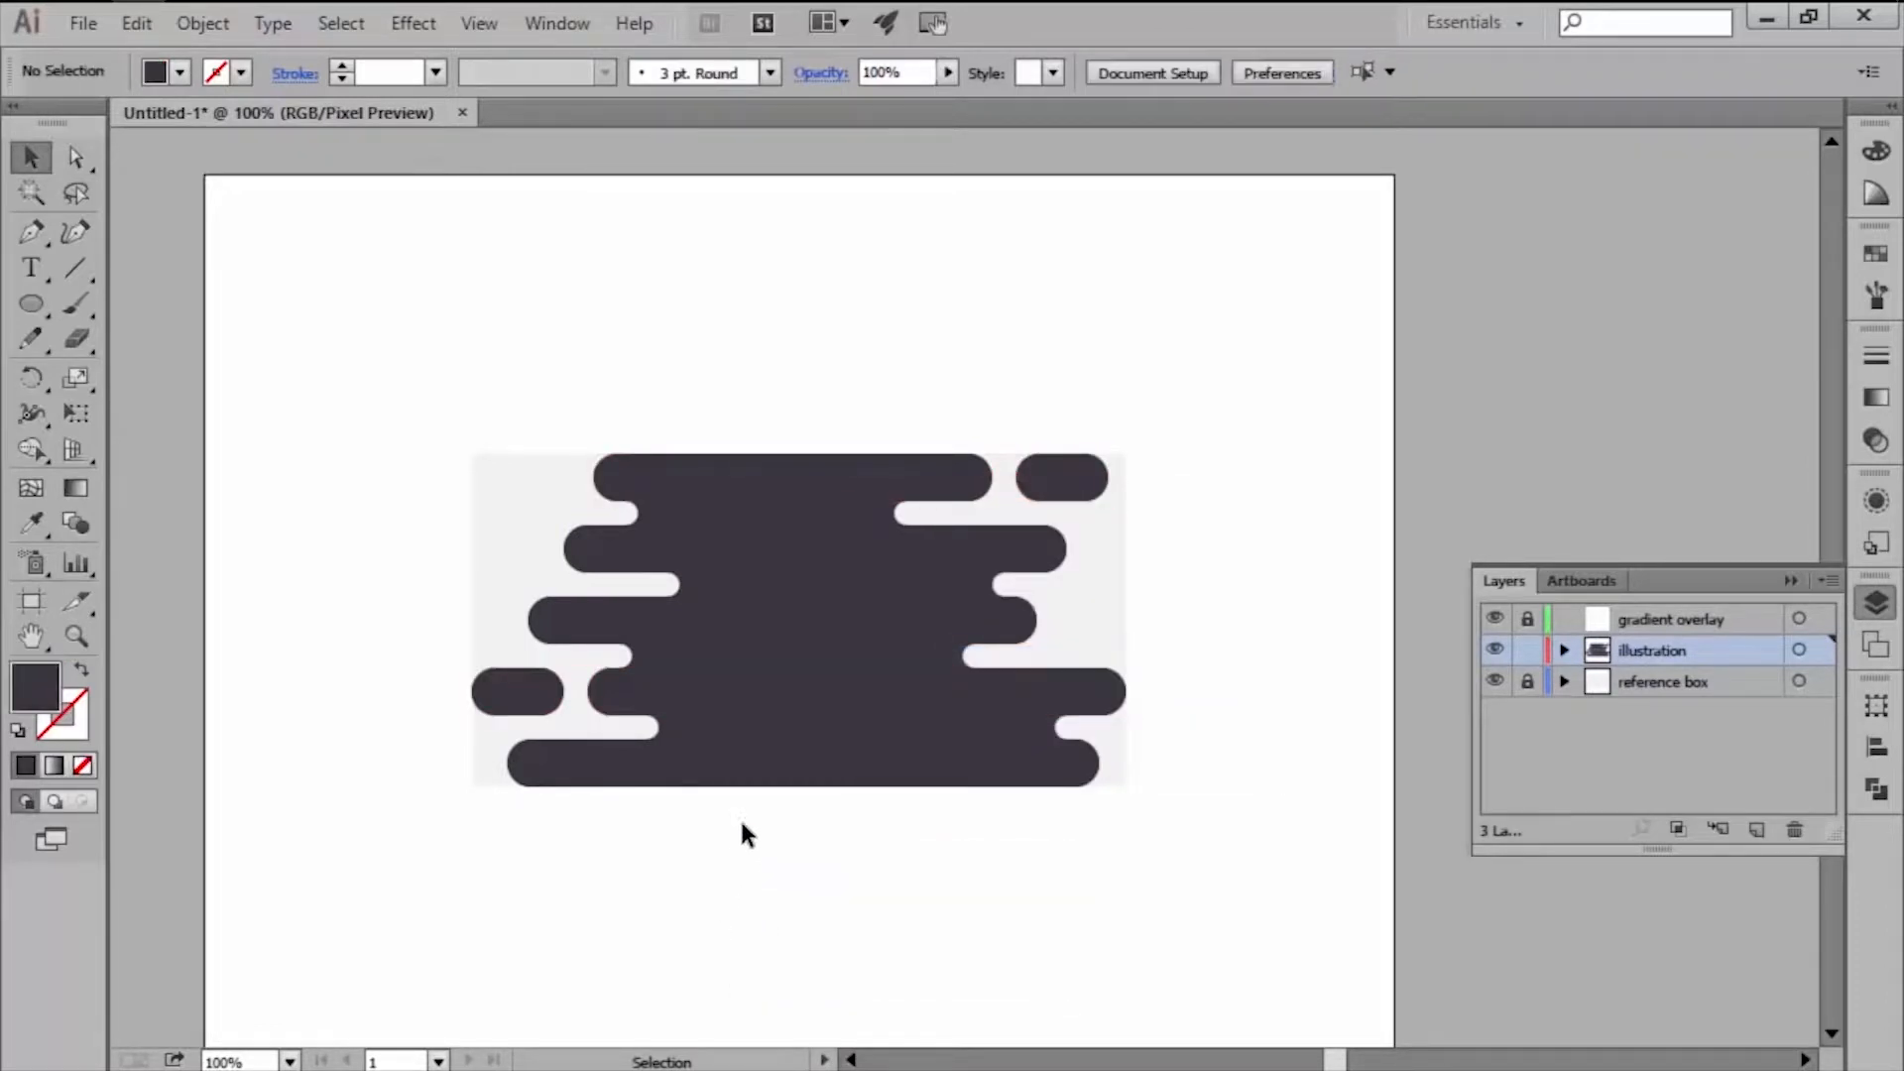
Combine all the bars and connectors into one compound shape, then deselect it.
left_click(754, 772)
left_click(605, 831)
left_click_drag(380, 385, 1198, 821)
left_click(1198, 821)
key("ctrl+shift+F9")
left_click_drag(1184, 401, 327, 888)
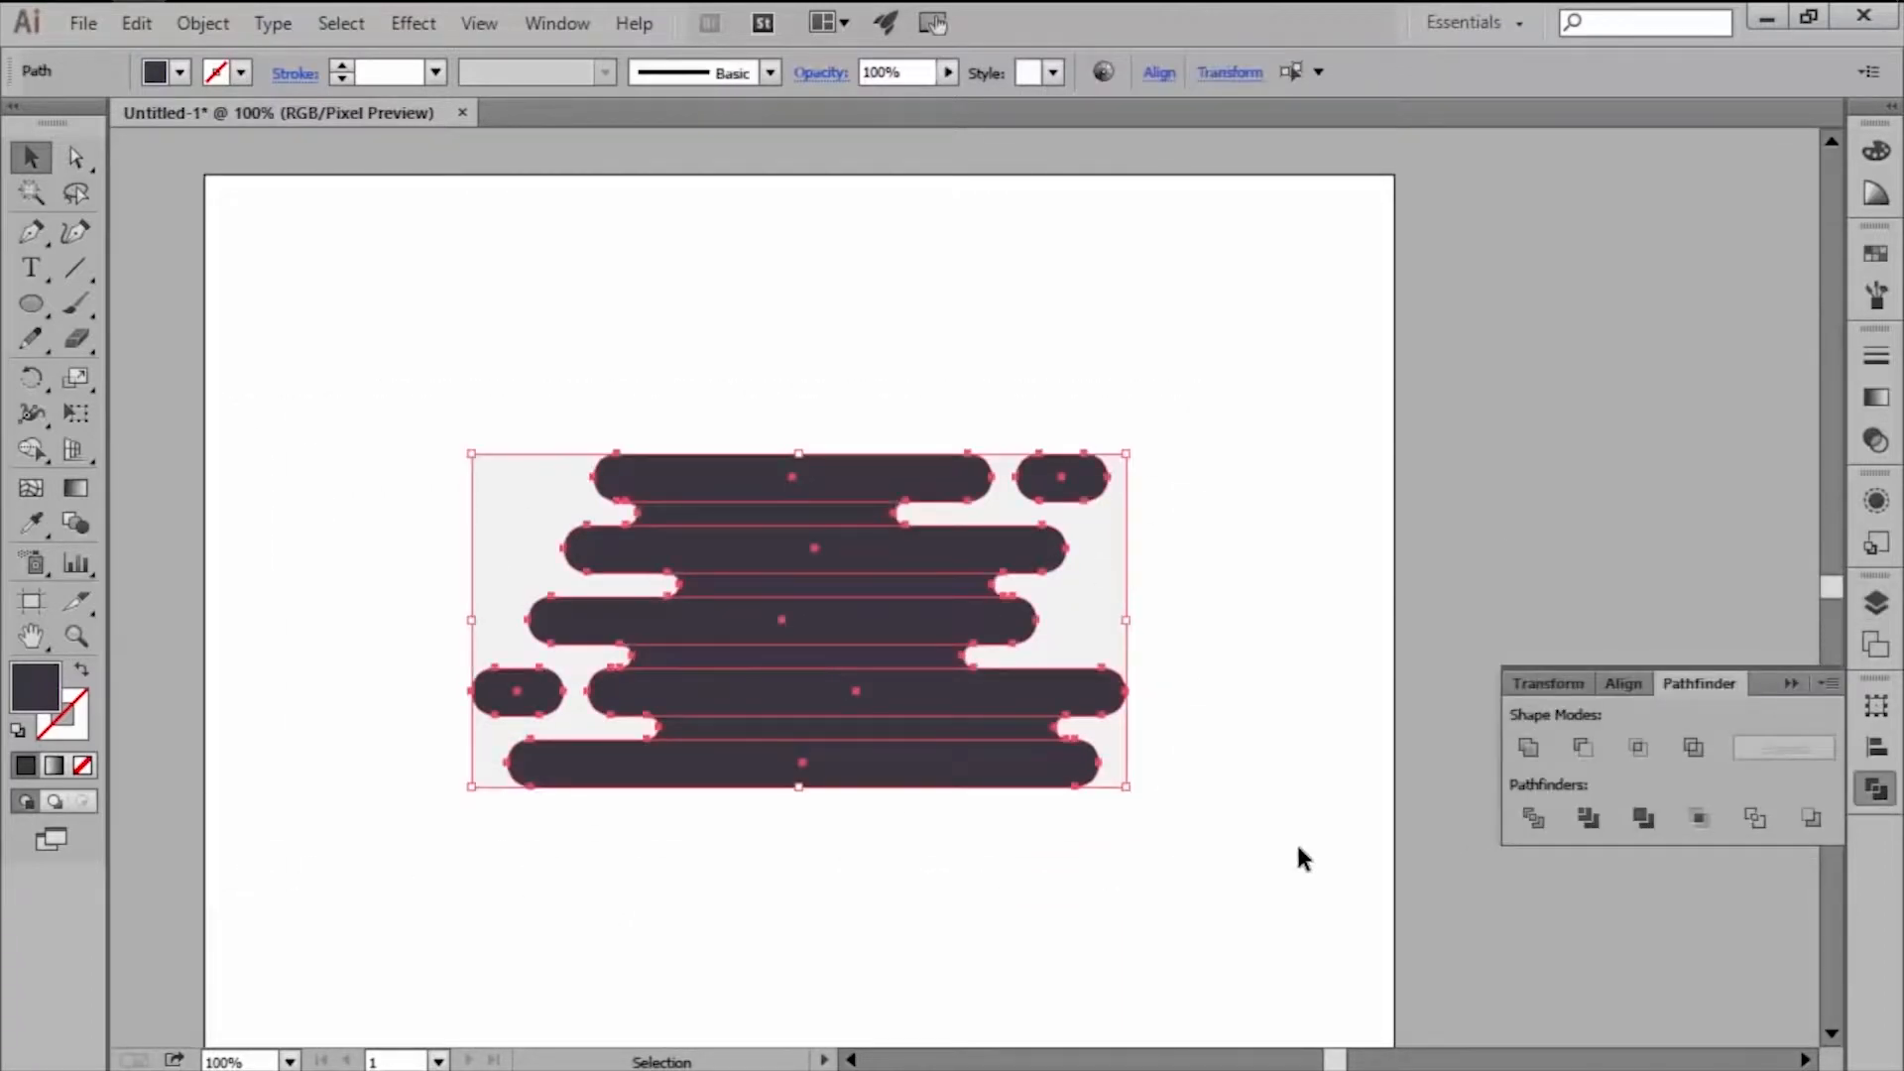
left_click(1819, 683)
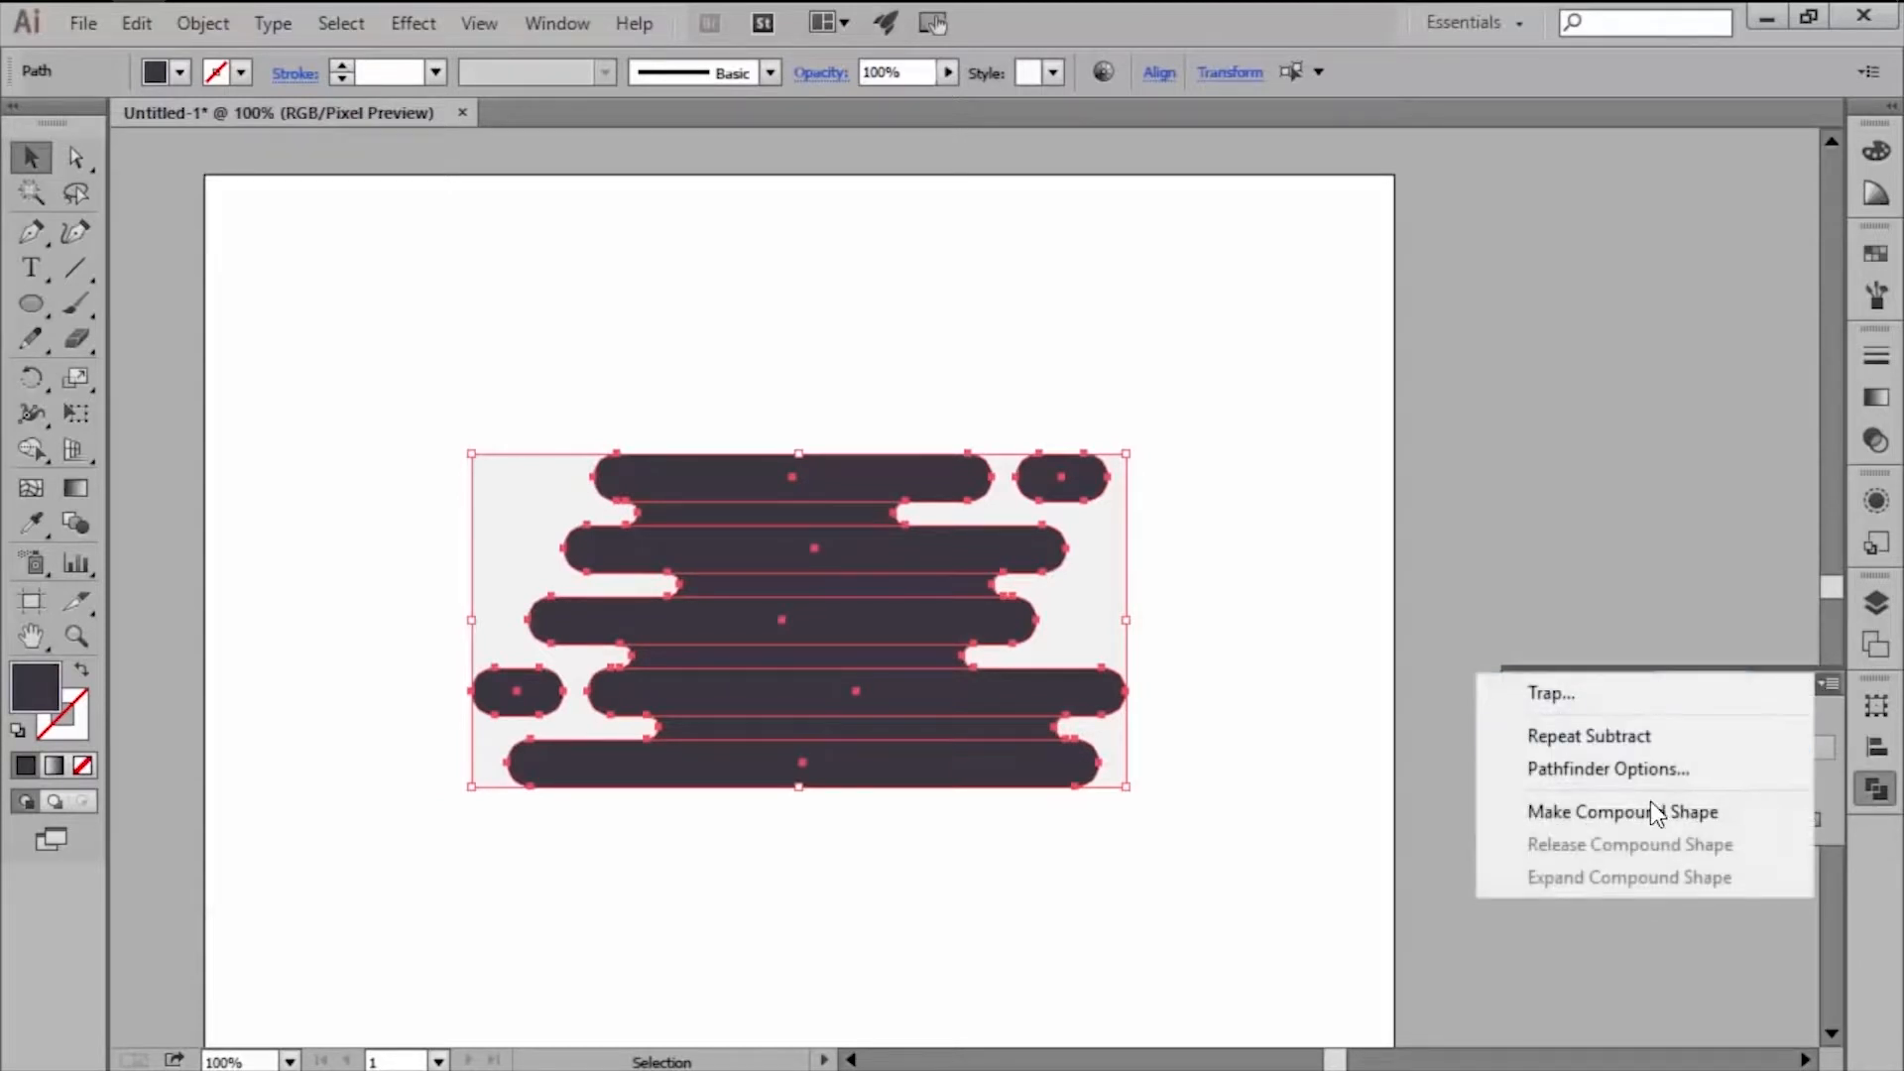
left_click(1651, 804)
left_click(1175, 857)
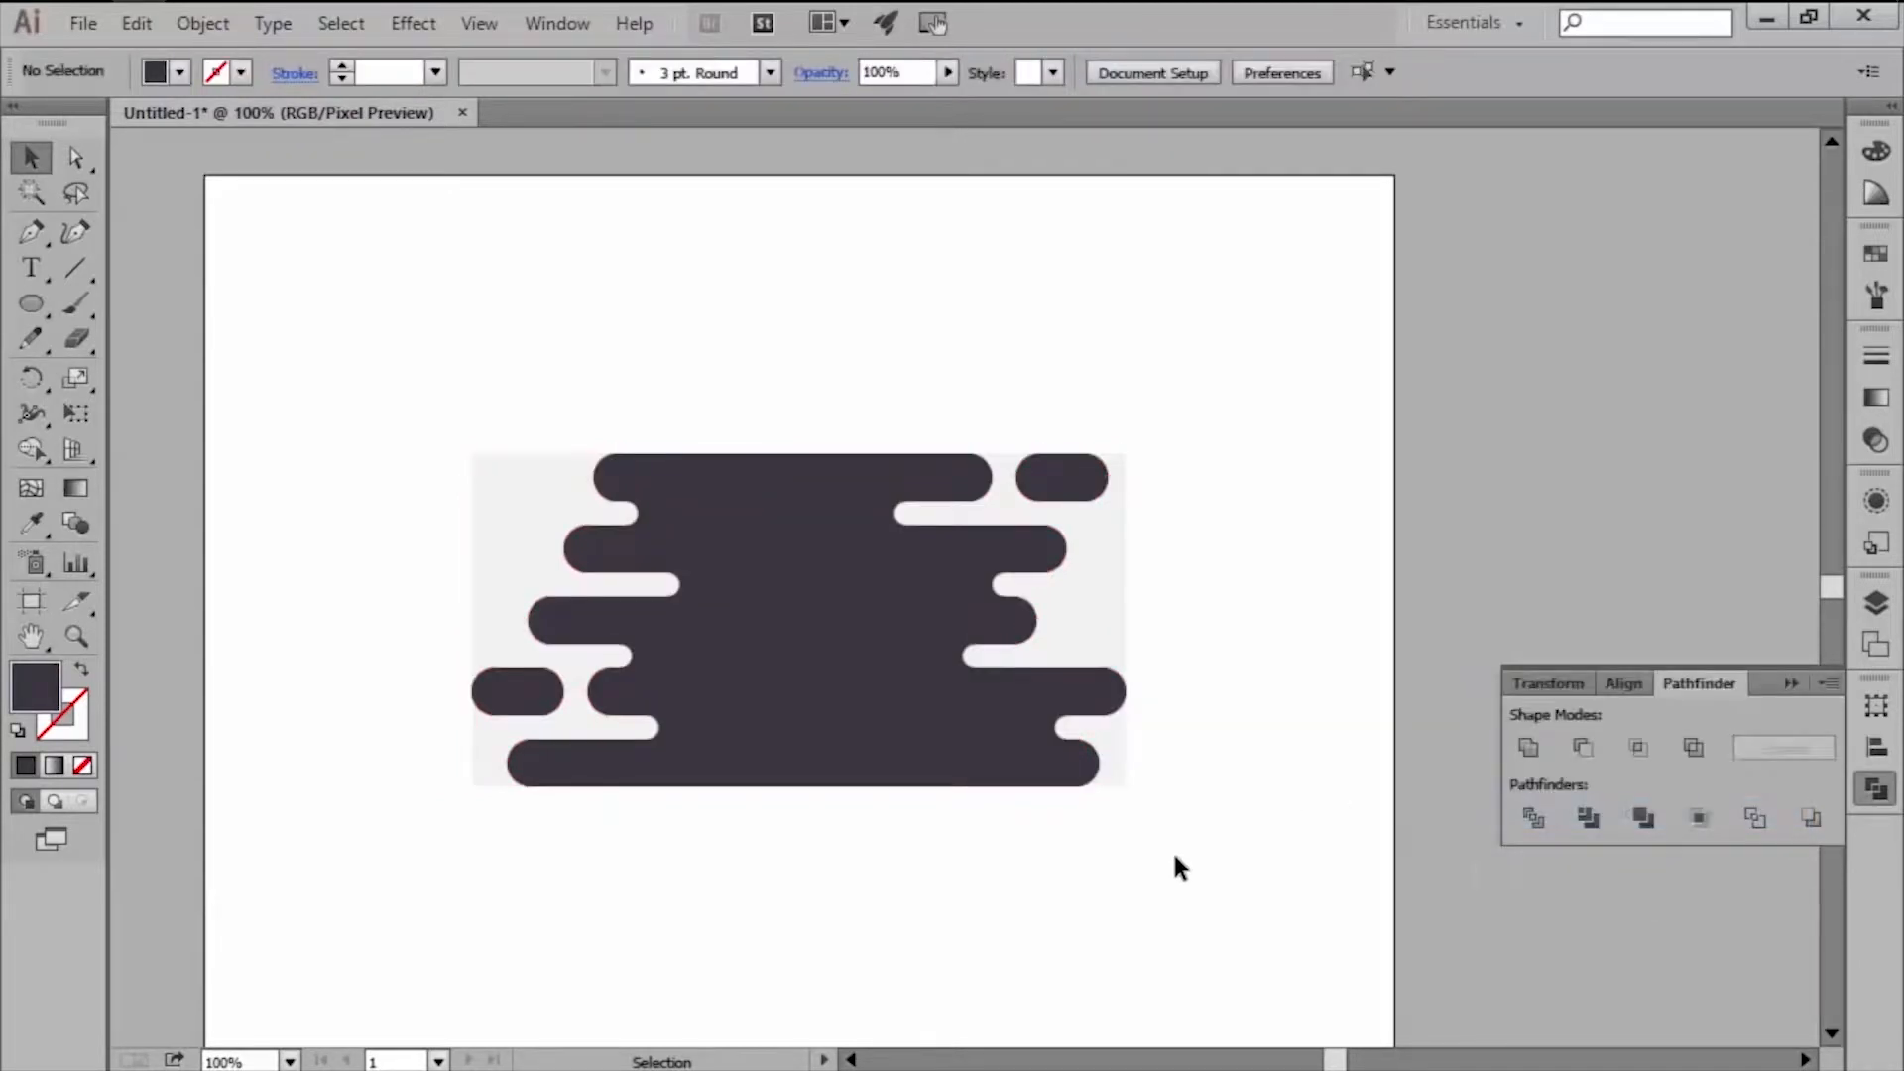
Draw a 180 by 180 px circle over the bars using the lighter red swatch as fill.
left_click(1876, 256)
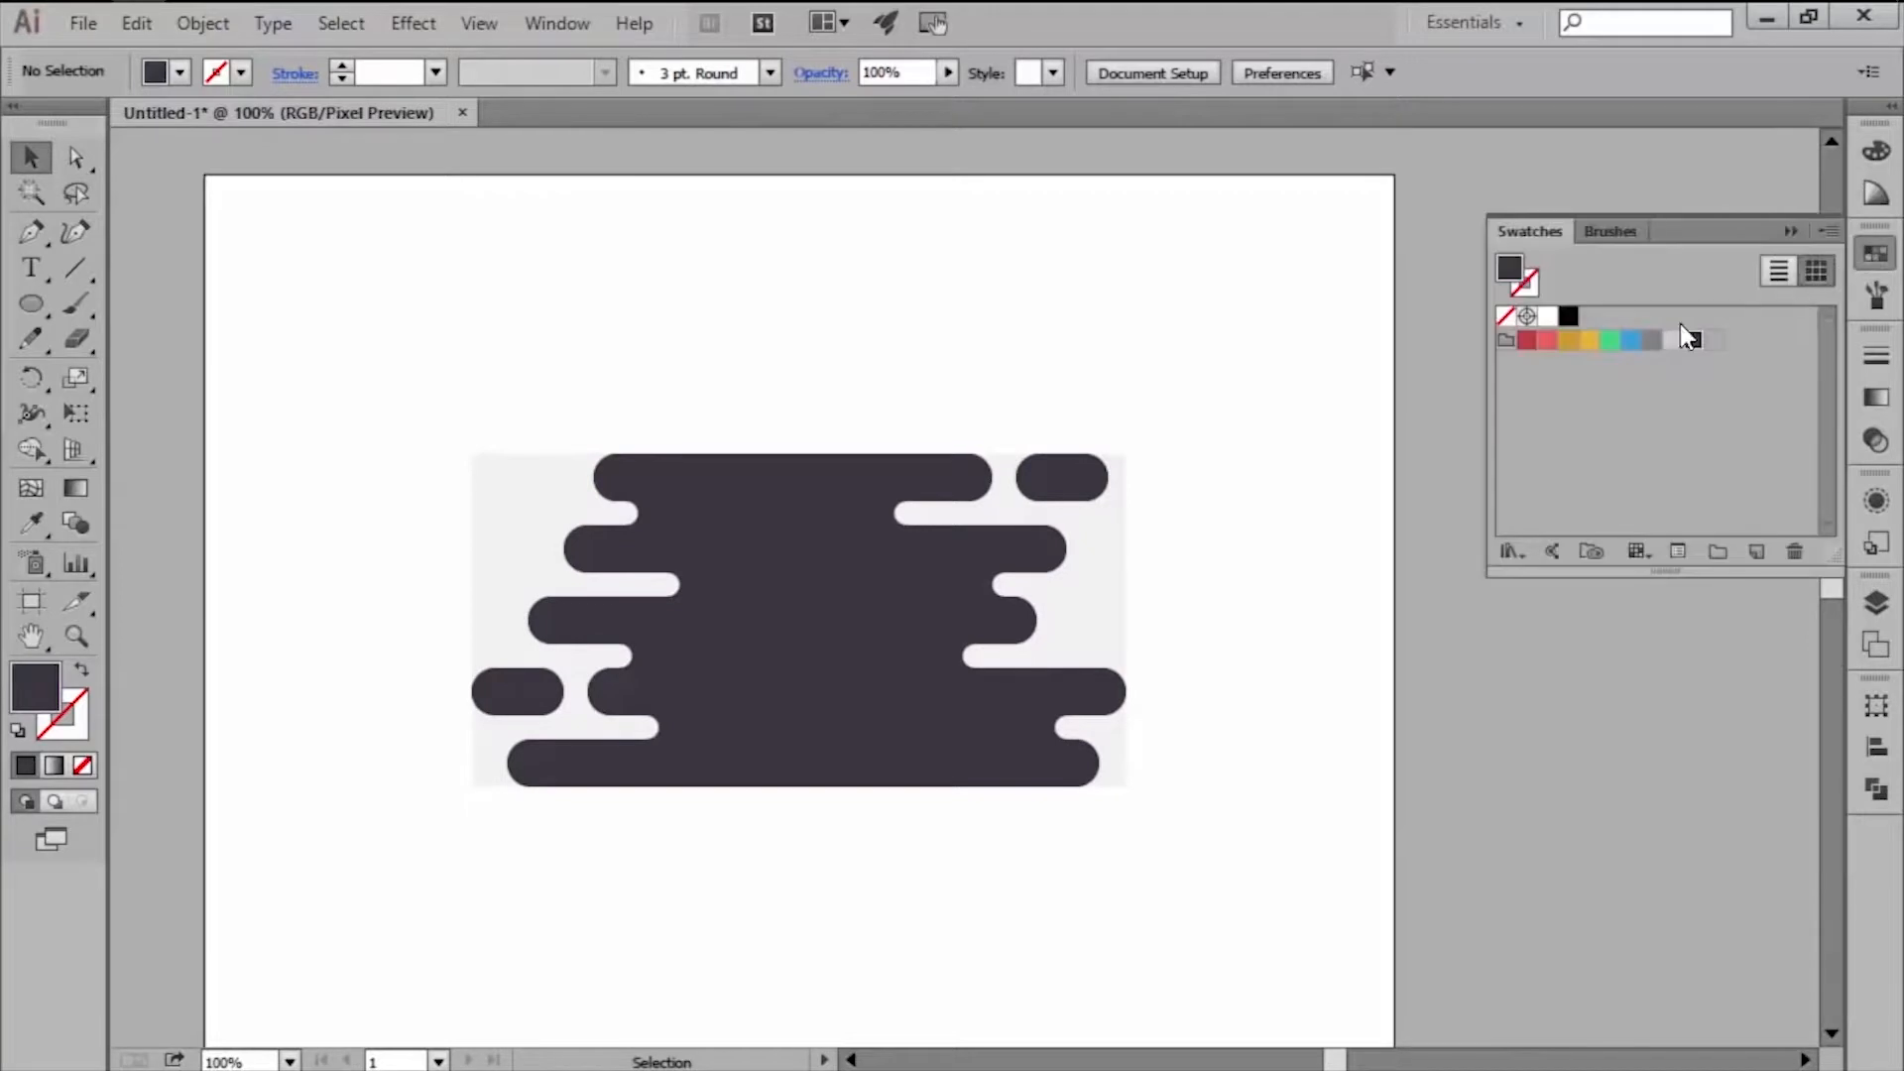
left_click(1550, 341)
scroll(746, 478, "up", 3)
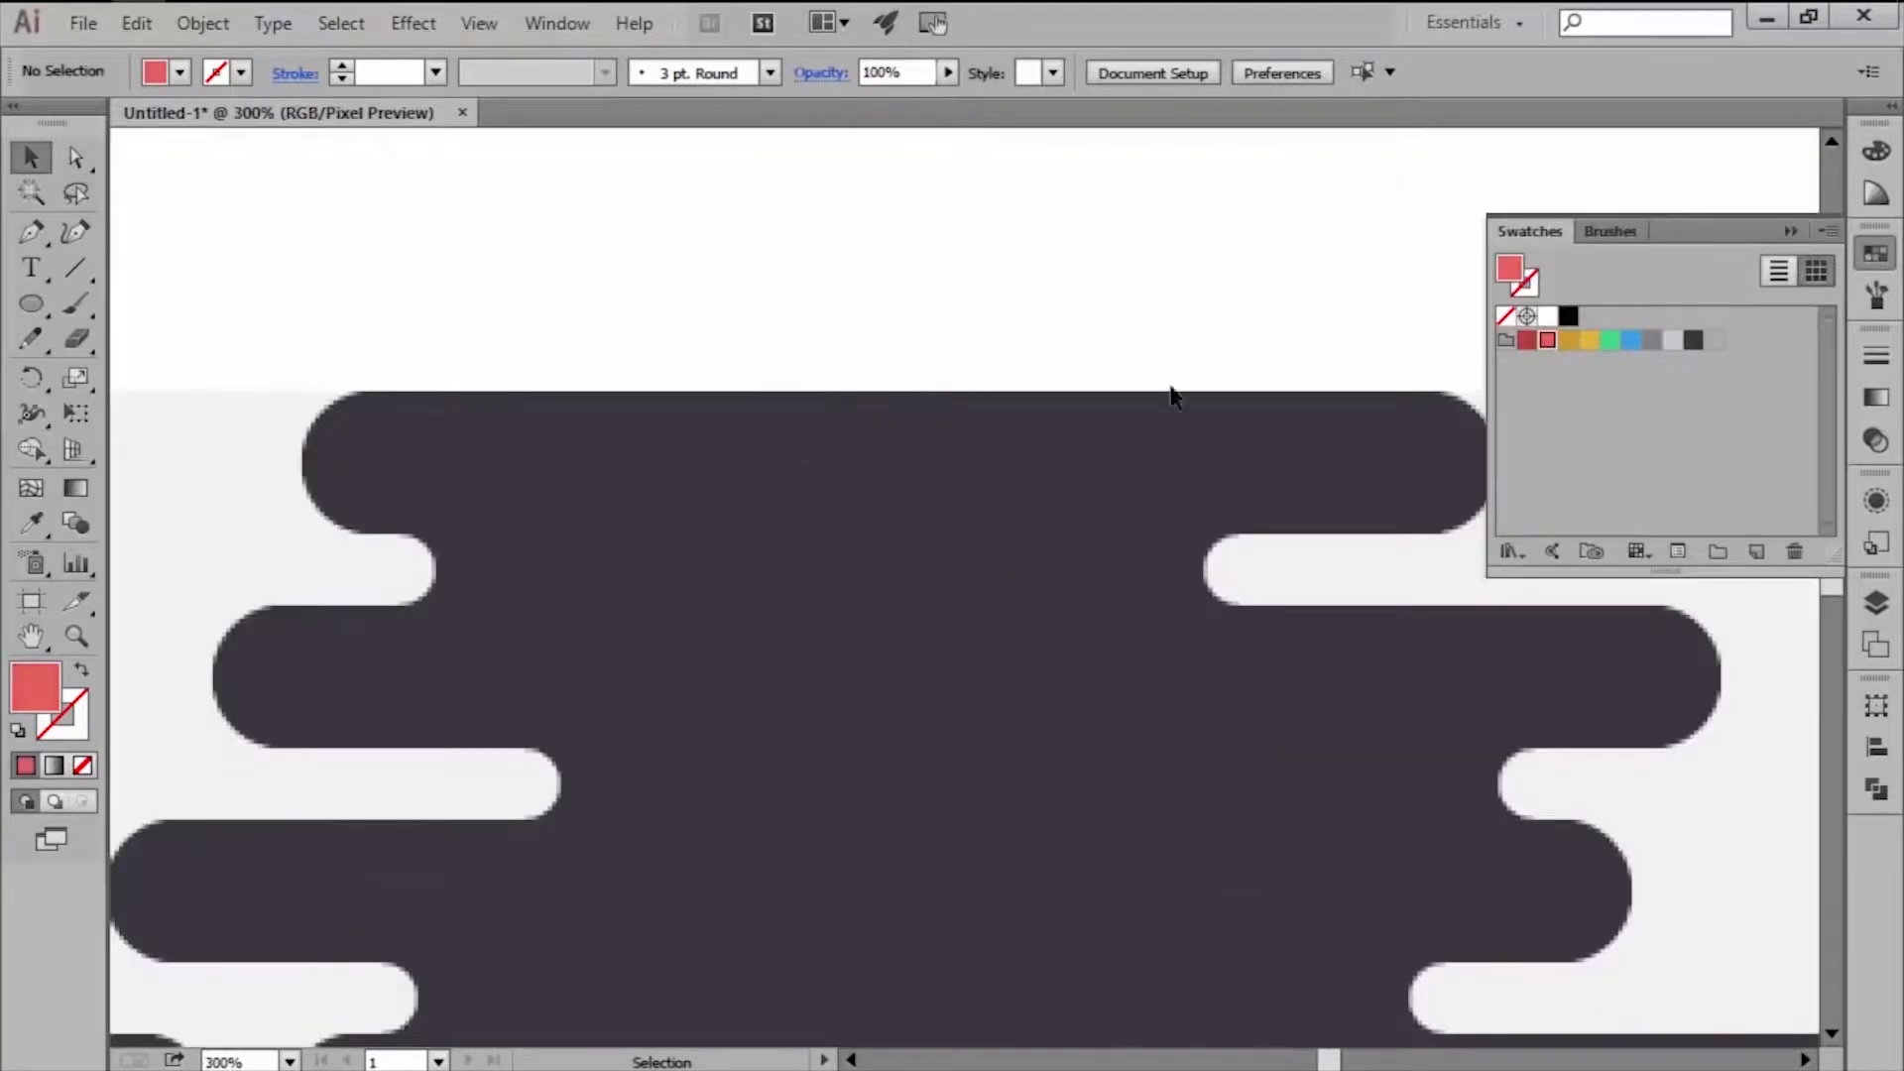
left_click(1873, 256)
scroll(1051, 280, "up", 1)
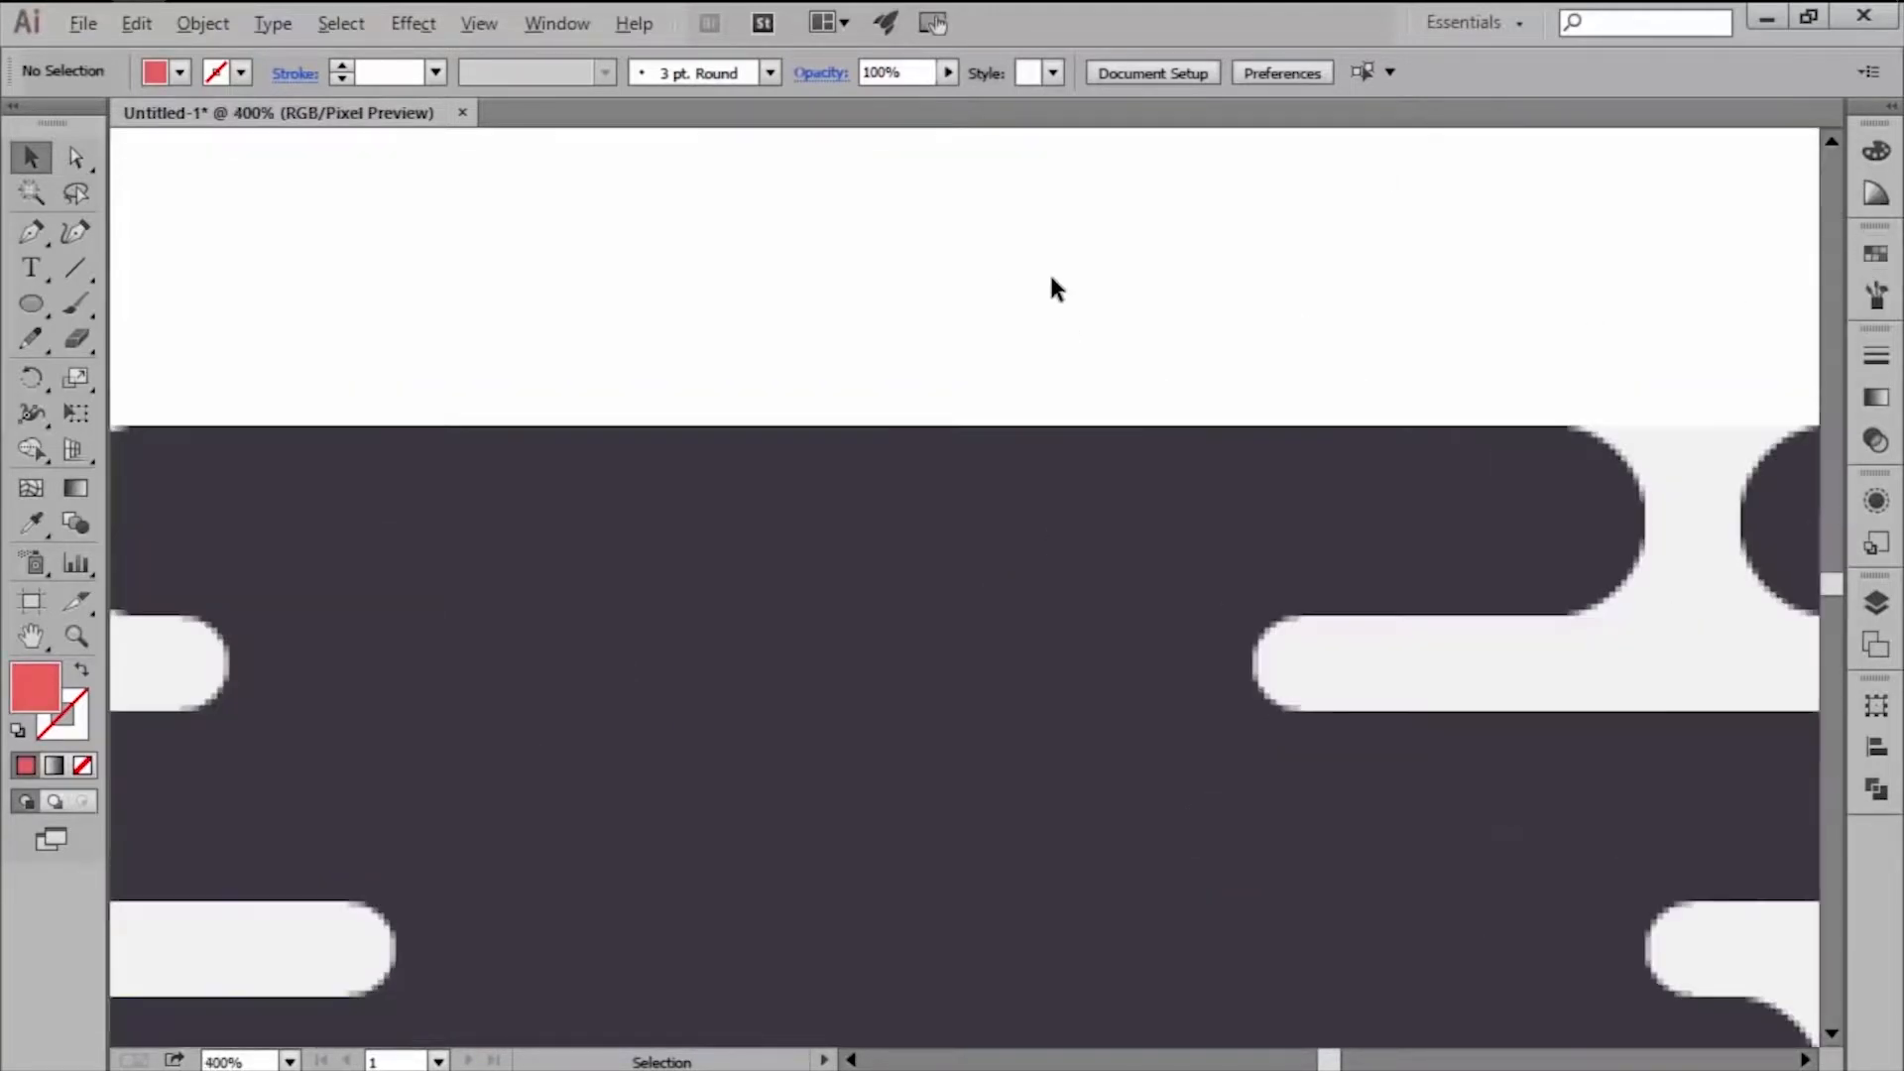
left_click(31, 303)
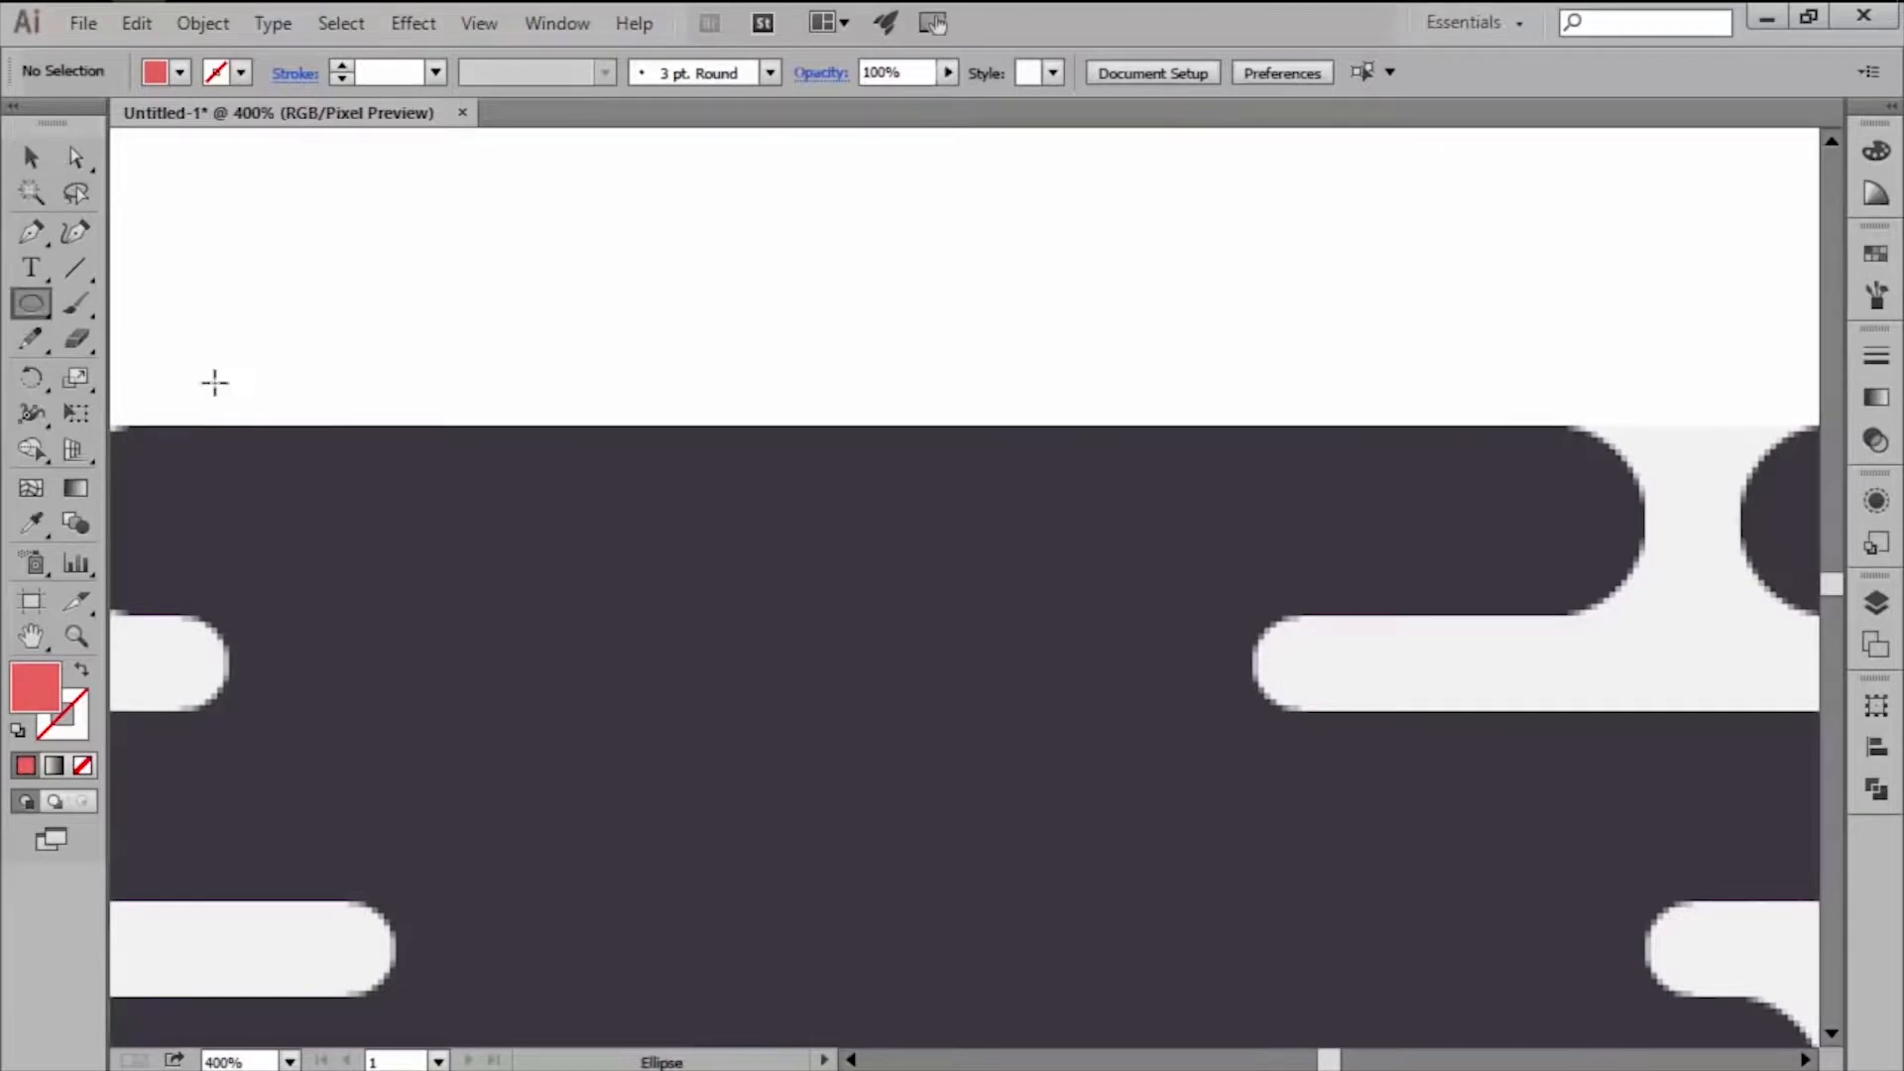
left_click(603, 543)
type("180")
key("Tab")
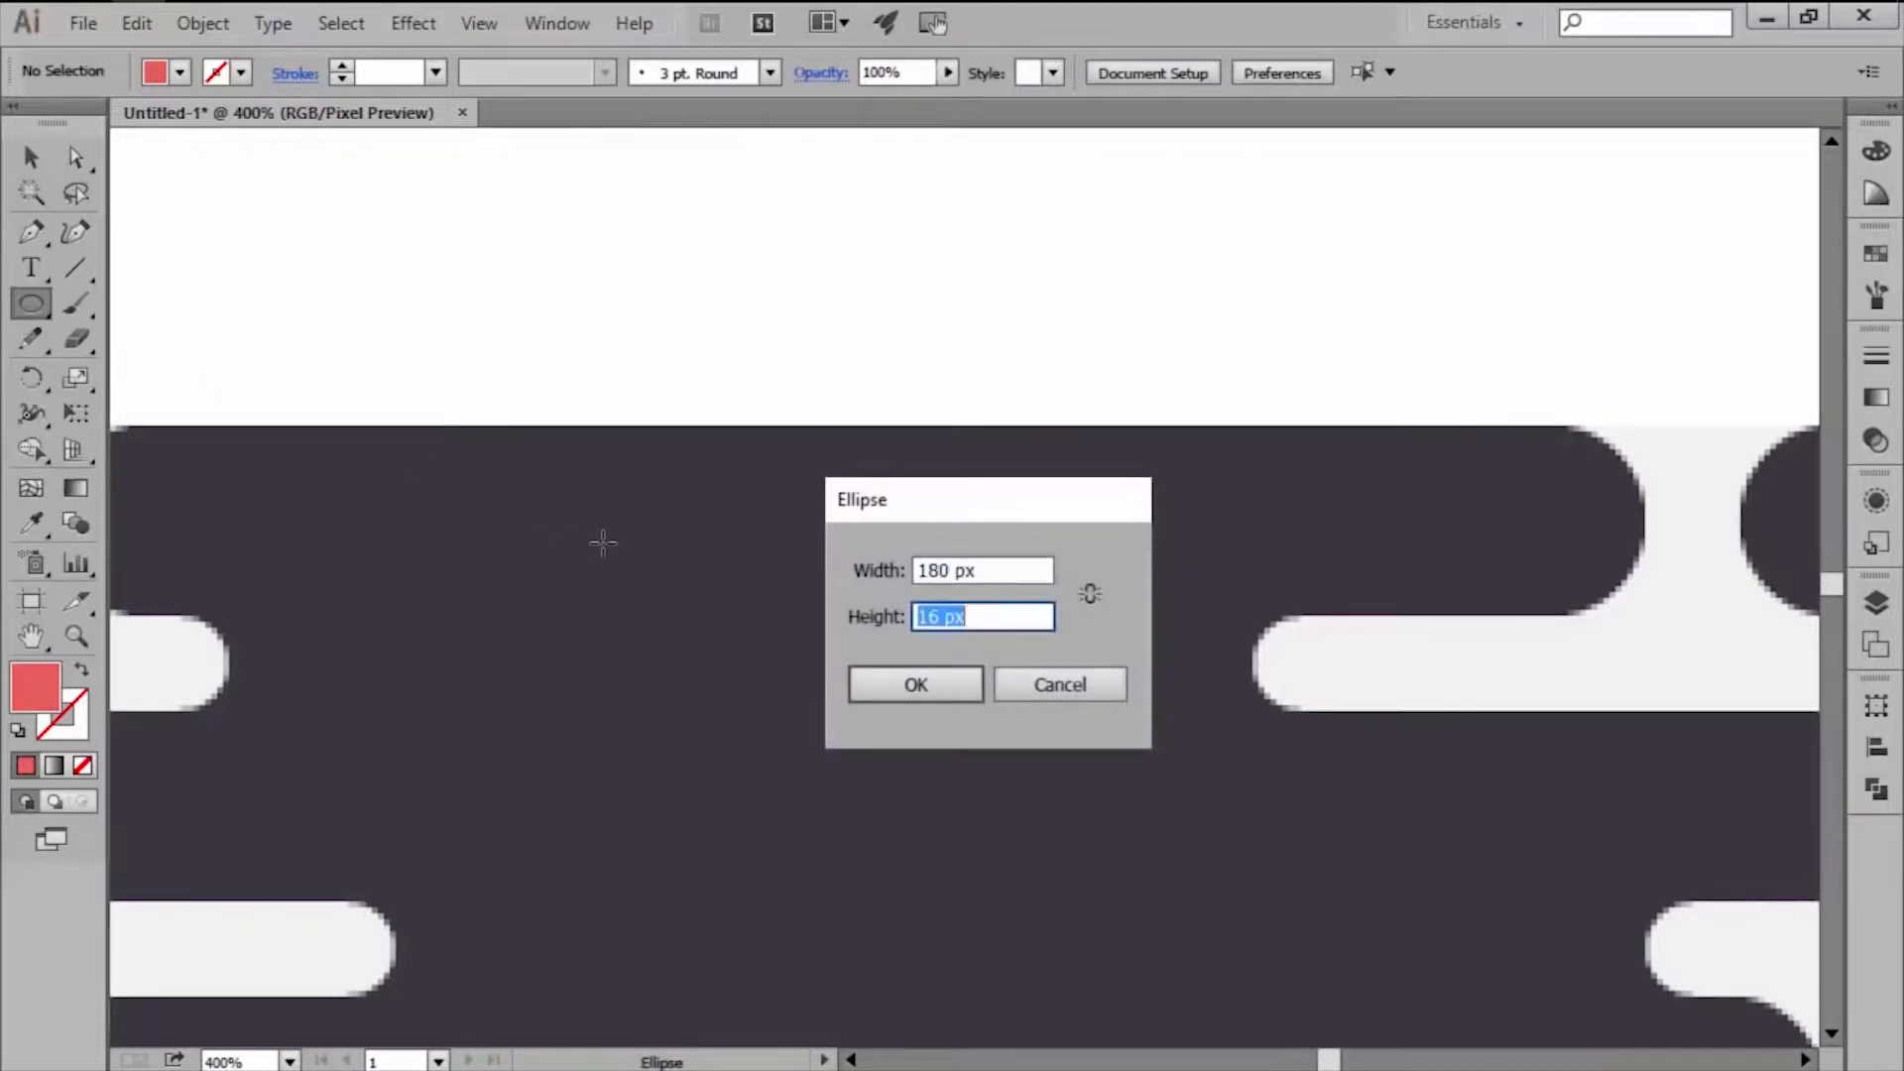
type("180")
key("Return")
Move the red circle up across the base's top edge, with its centre about 4 px below that edge.
key("v")
left_click_drag(603, 543, 437, 536)
scroll(312, 441, "up", 2)
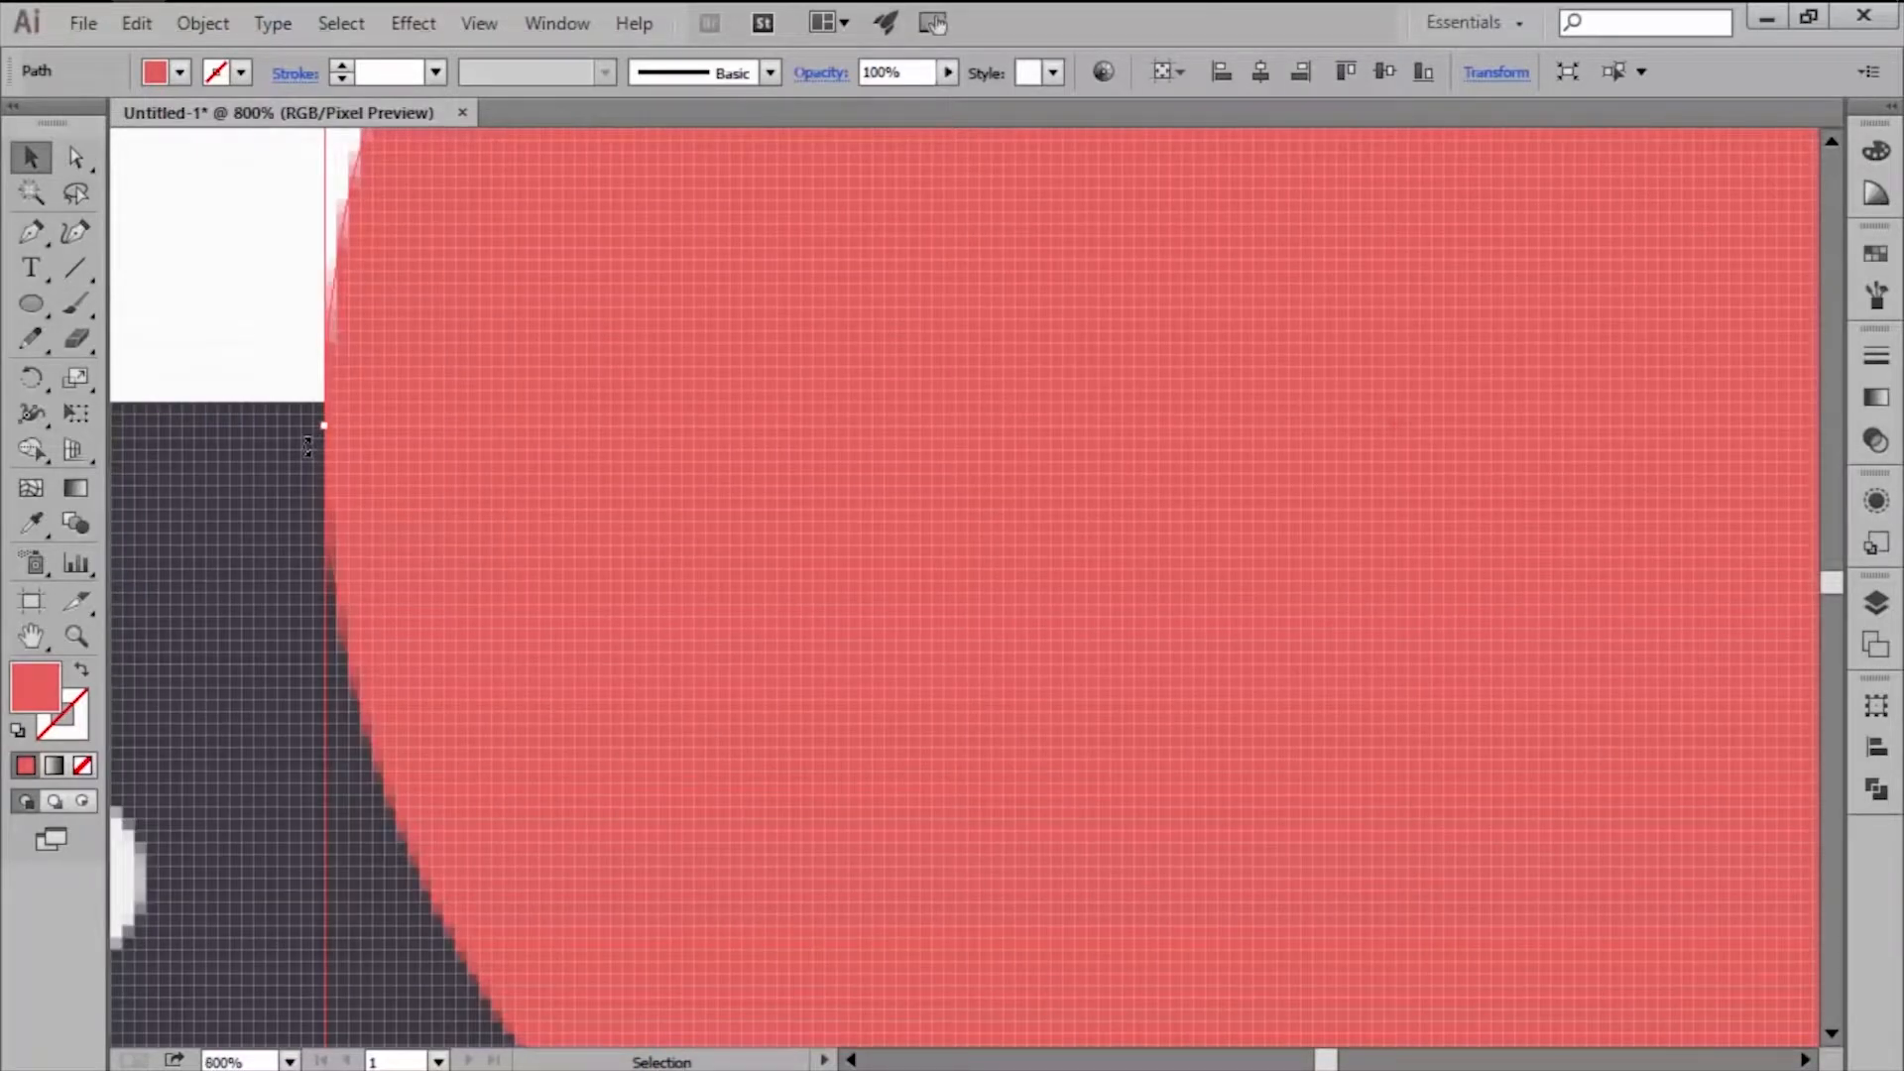
key("Down")
key("Down")
key("Down")
scroll(320, 448, "down", 4)
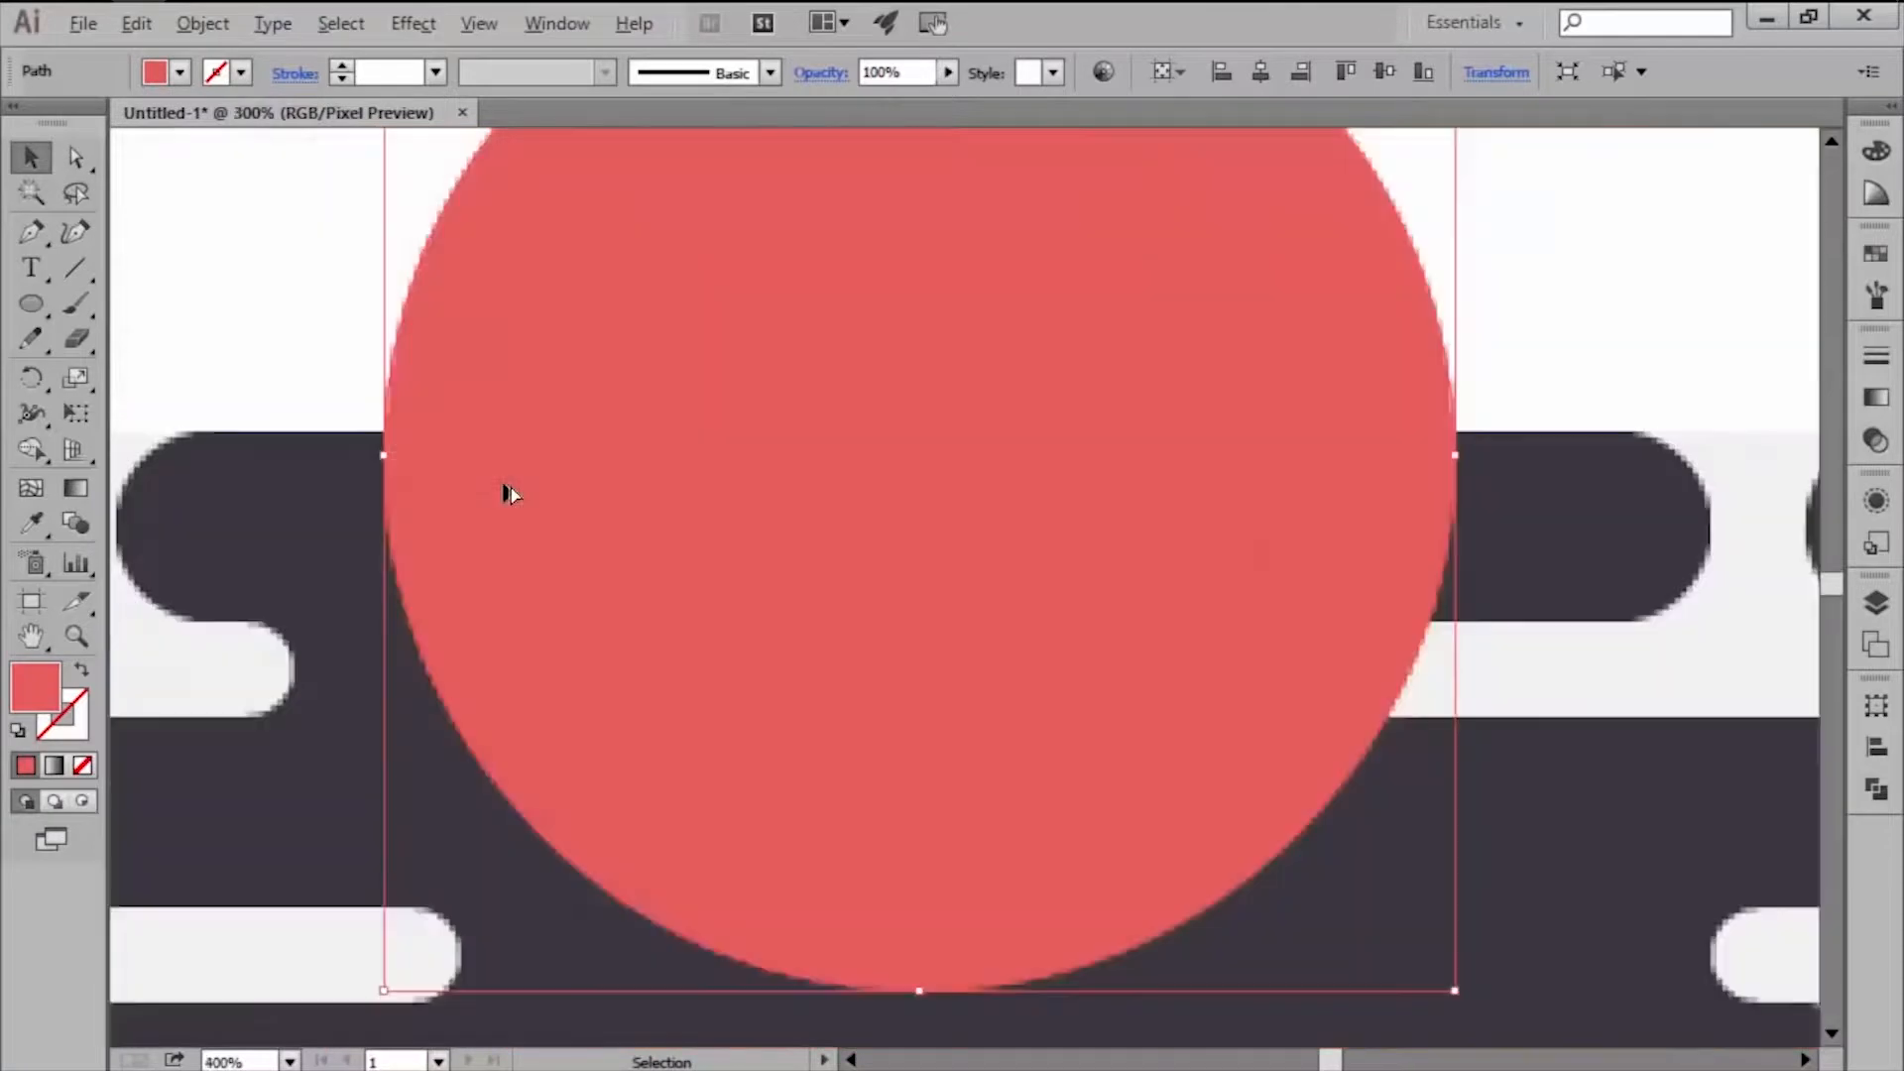
Align the red circle to the horizontal centre, then deselect it.
left_click(1876, 746)
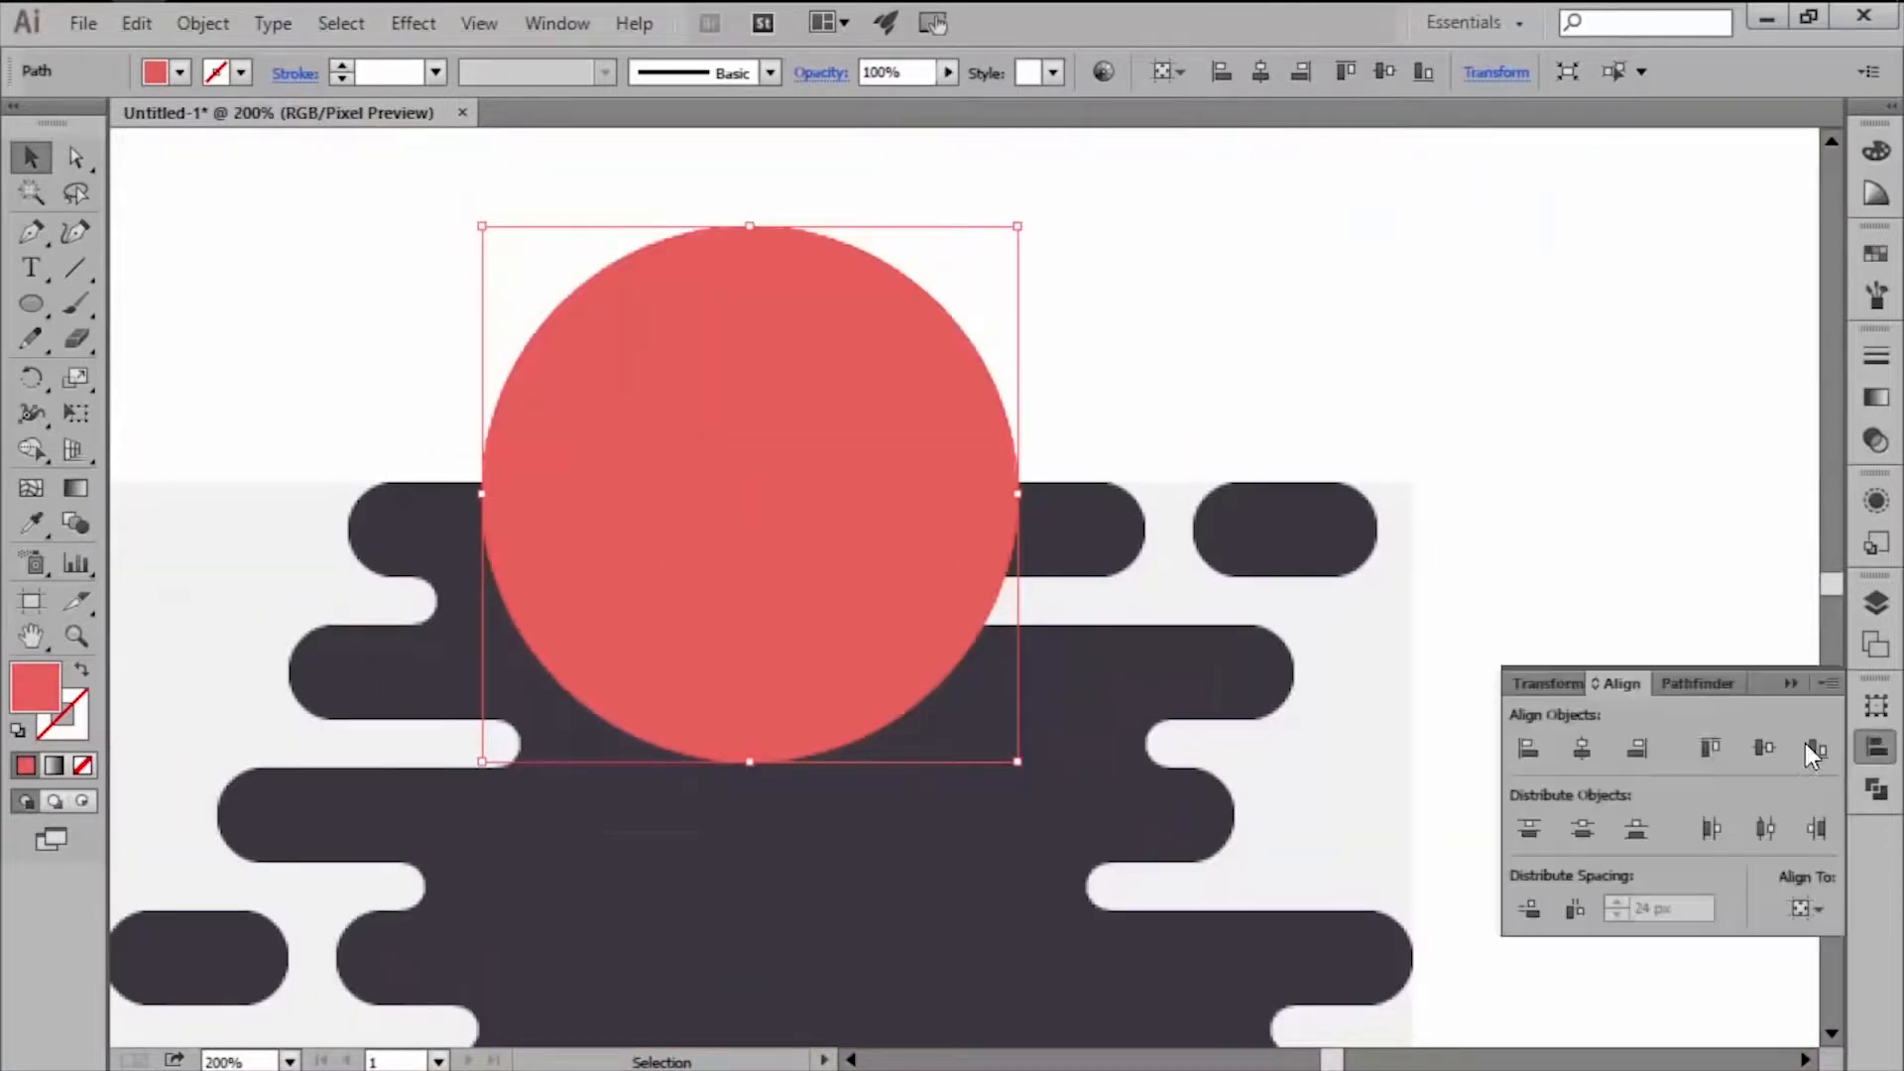
left_click(1582, 749)
left_click(1876, 746)
left_click(1163, 395)
Switch to GPU preview and offset the red circle's path outward by 16 px.
key("ctrl+e")
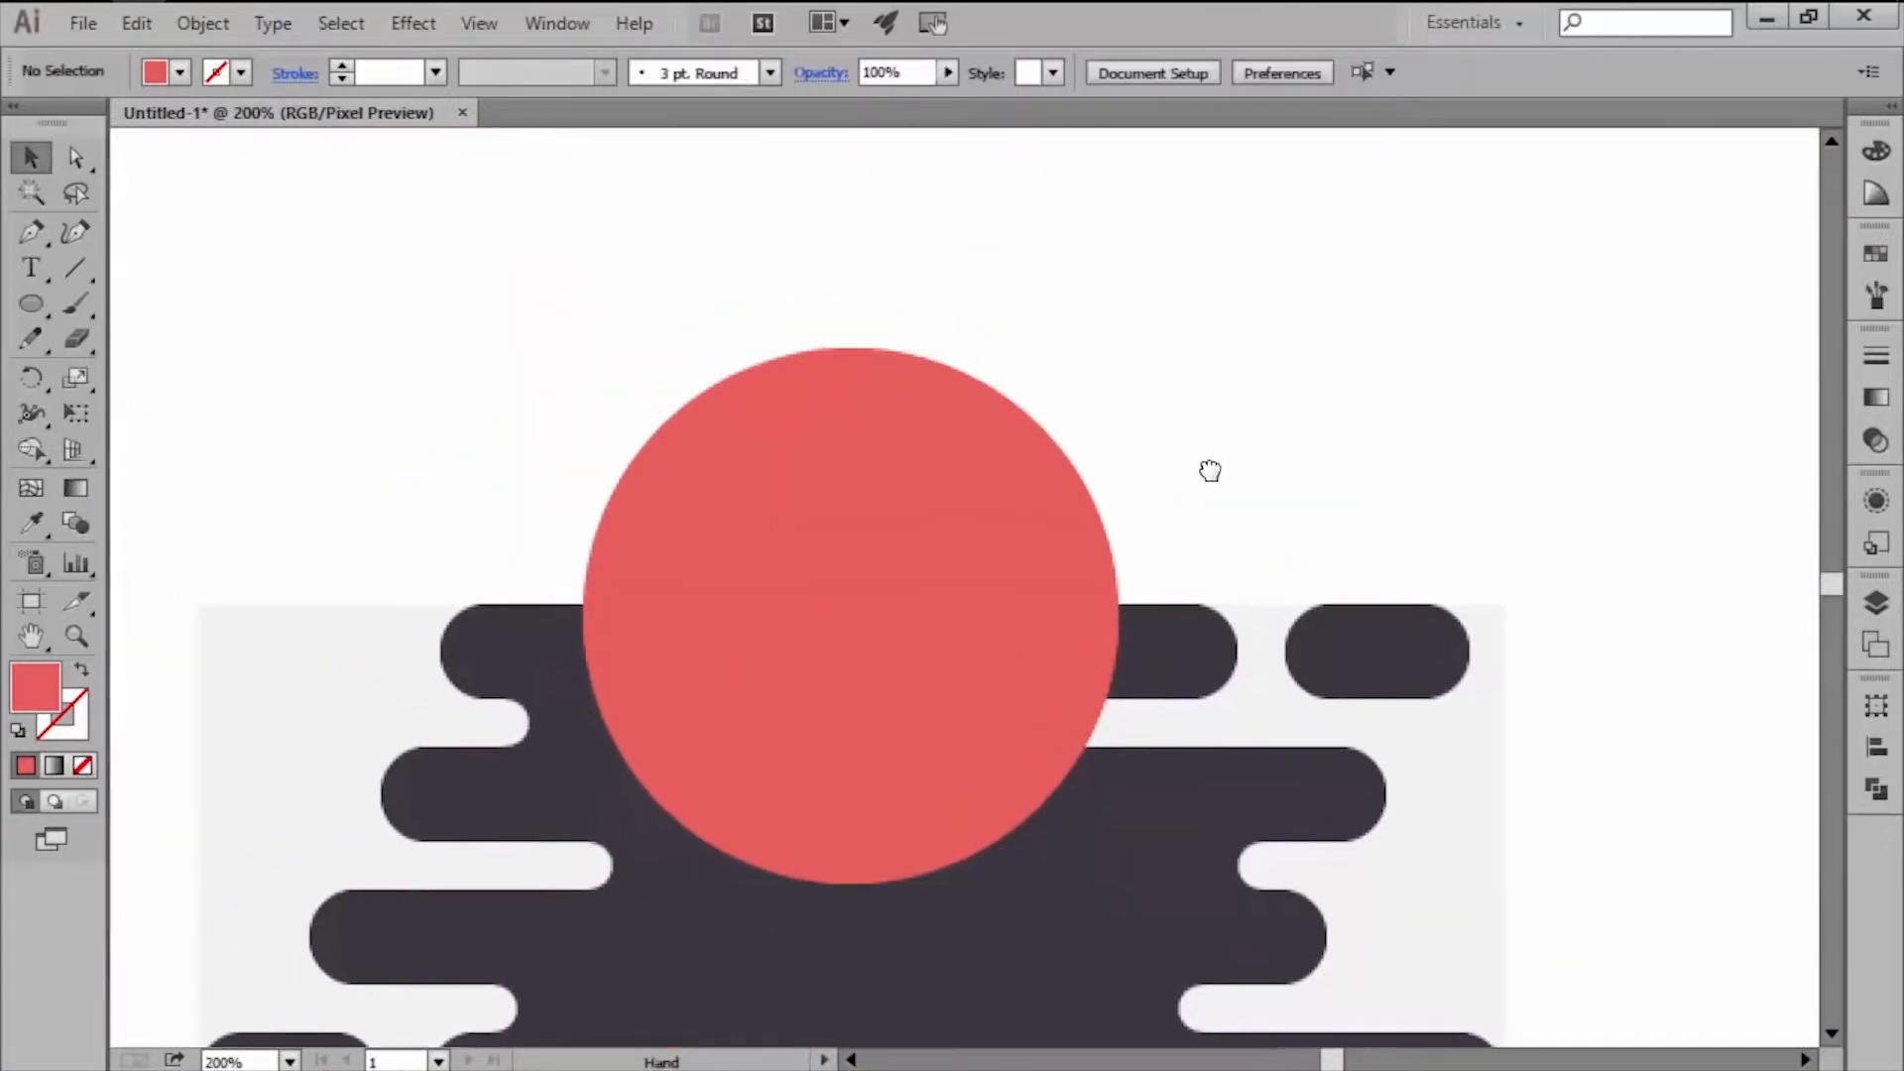
left_click(1051, 501)
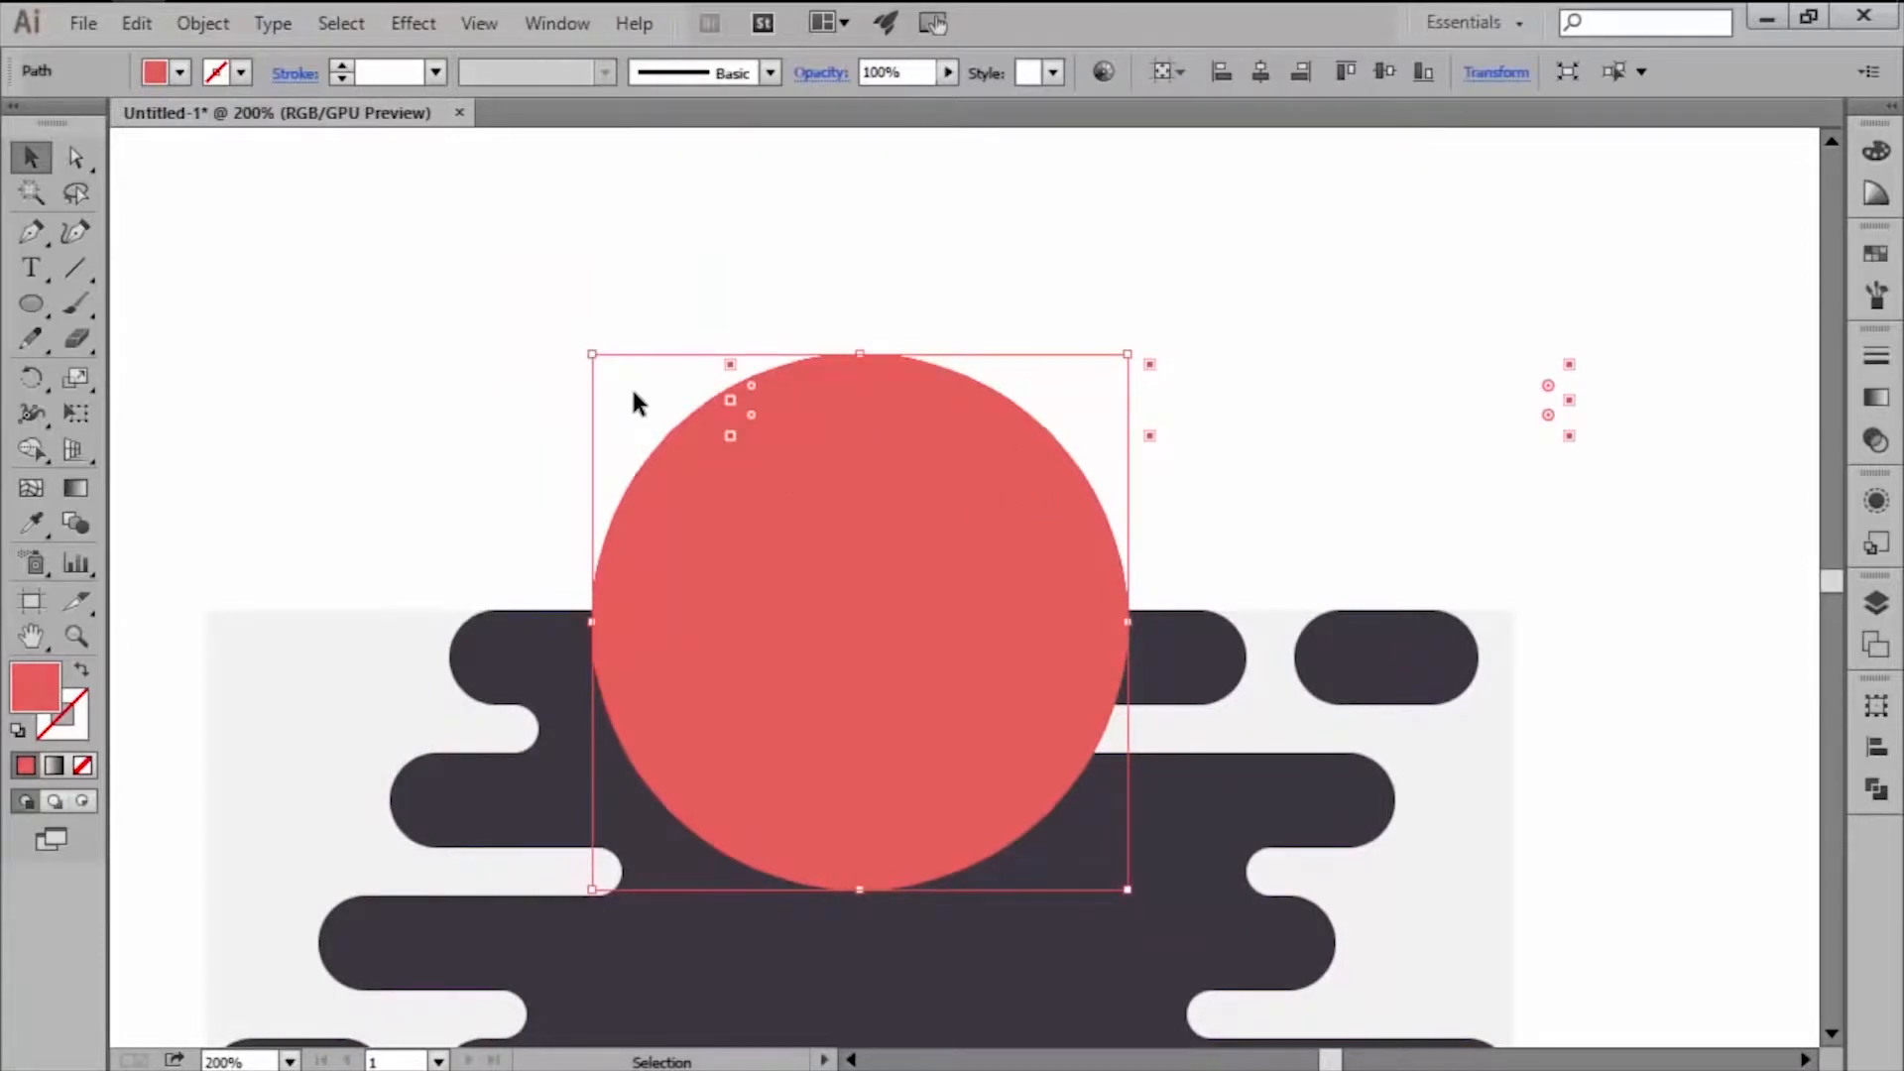
left_click(193, 22)
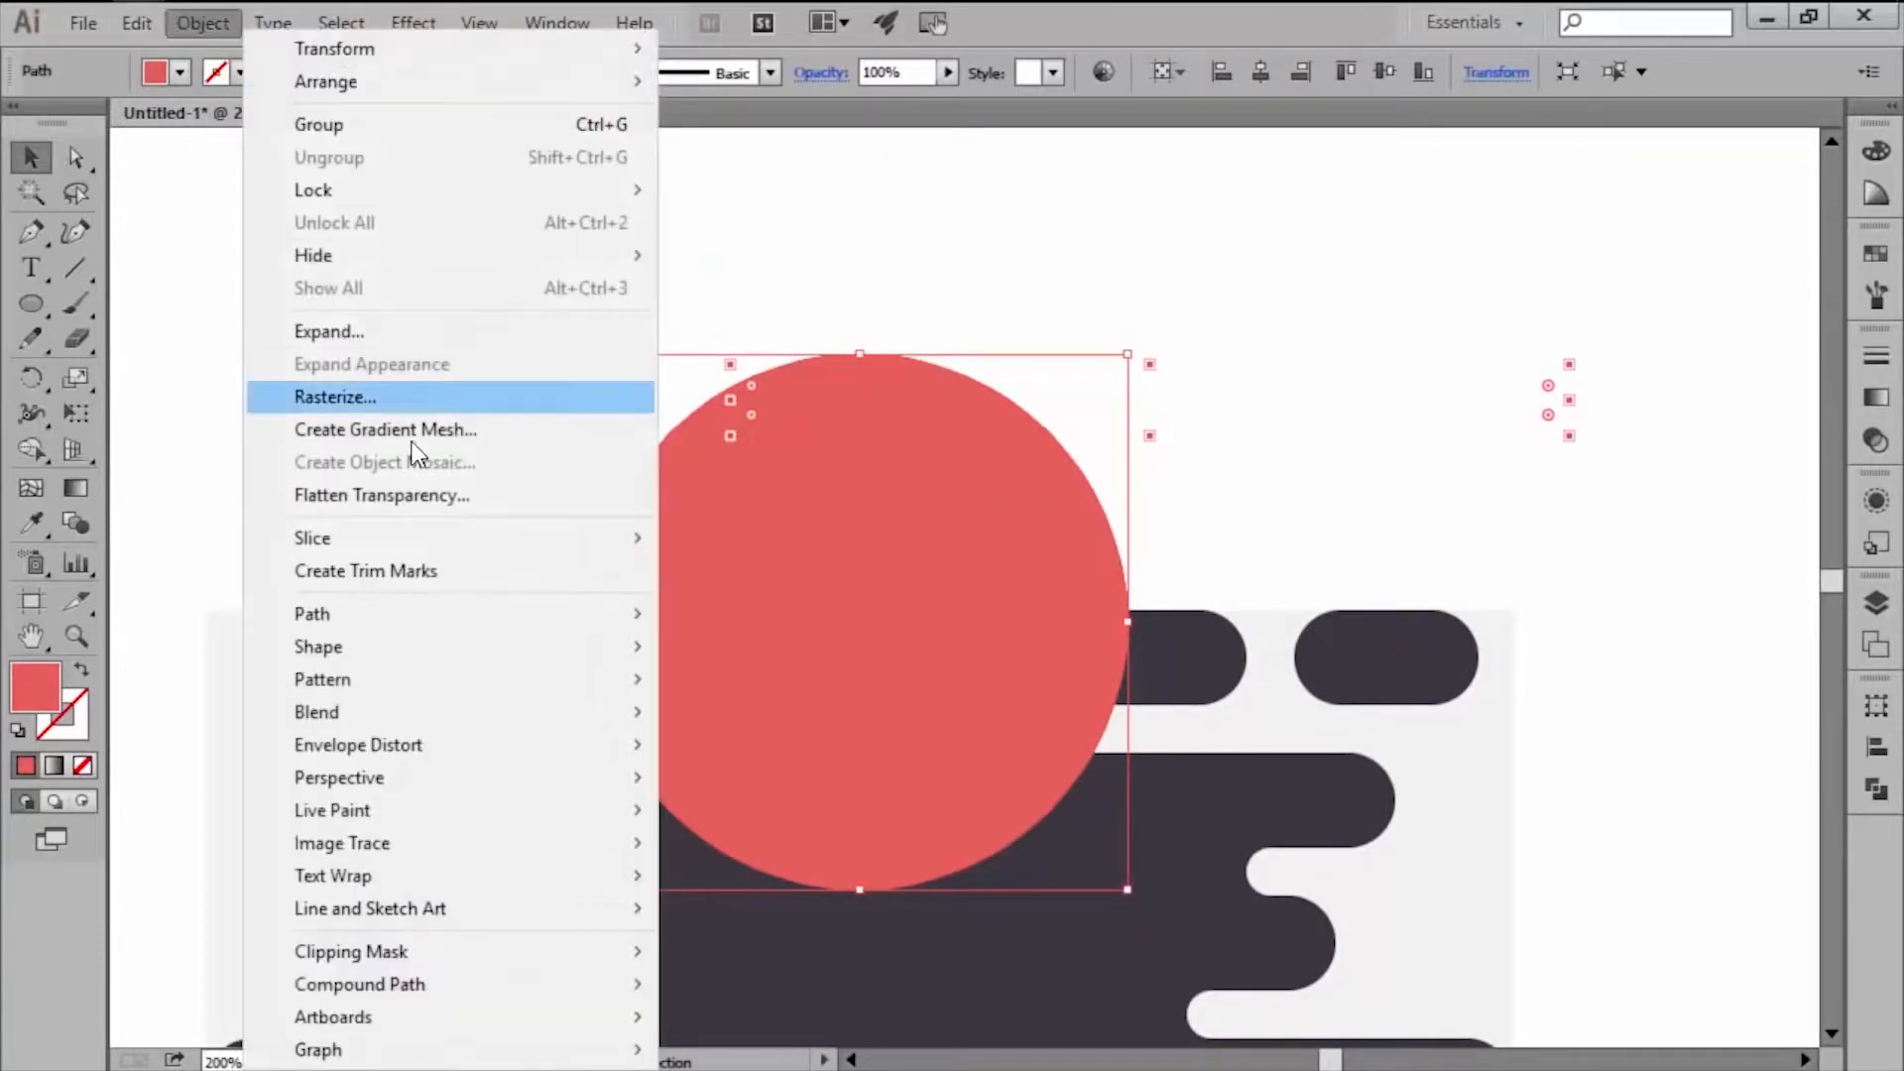
mouse_move(395, 610)
left_click(779, 724)
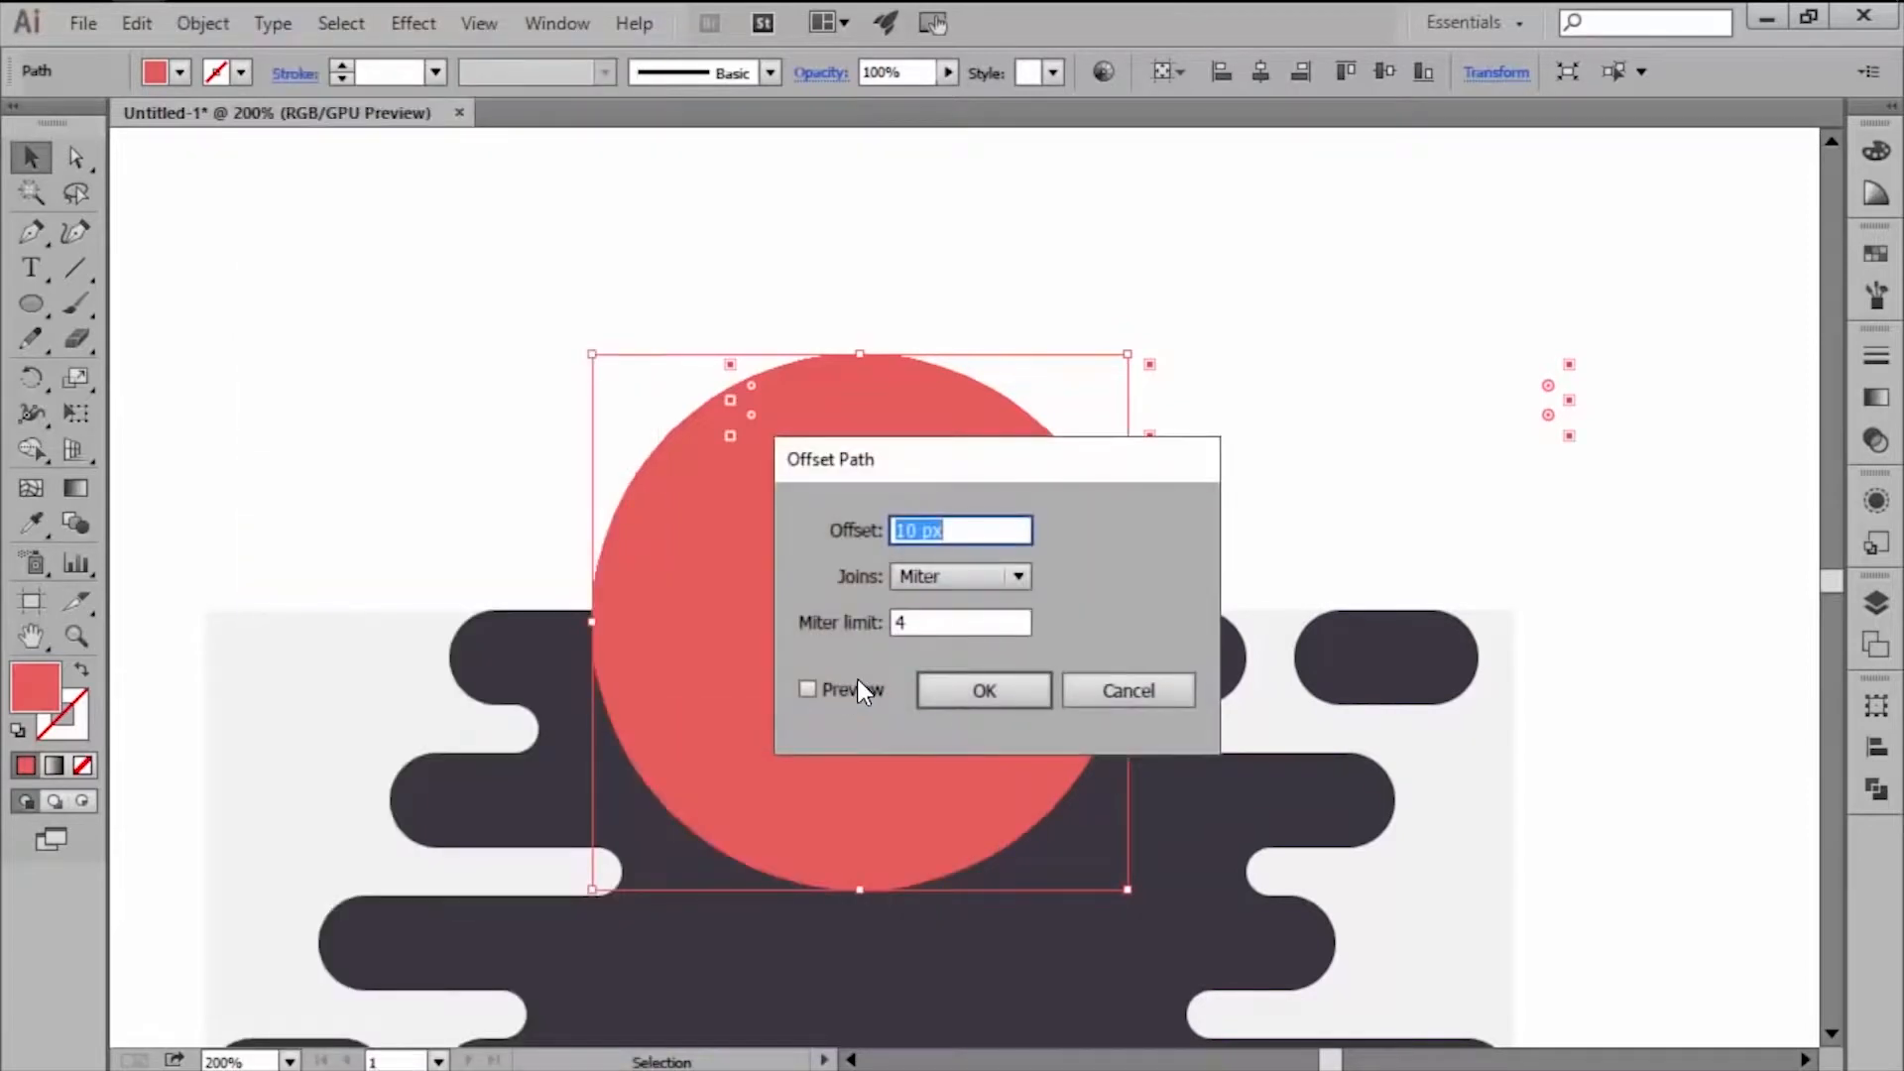
type("16")
left_click(956, 678)
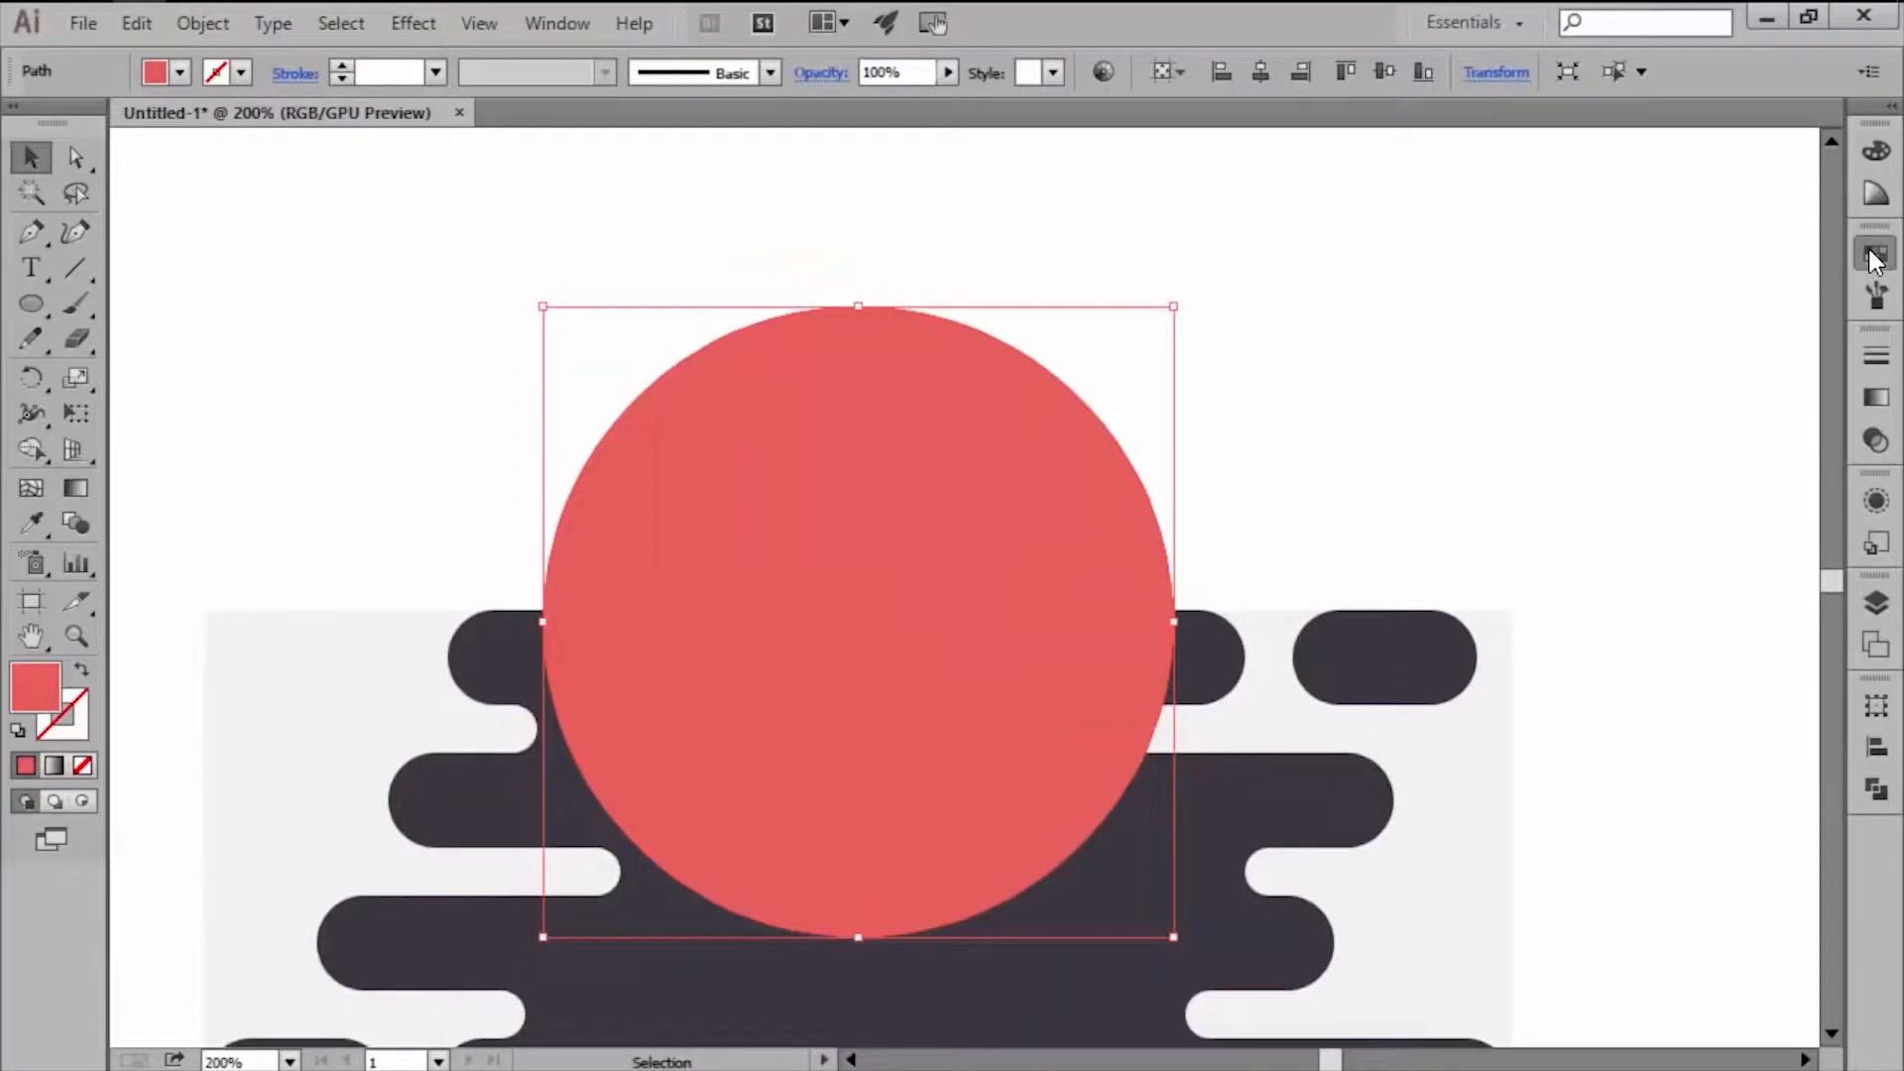
Fill the offset circle with black and set its opacity to 20%.
left_click(1875, 260)
left_click(1568, 315)
left_click(877, 73)
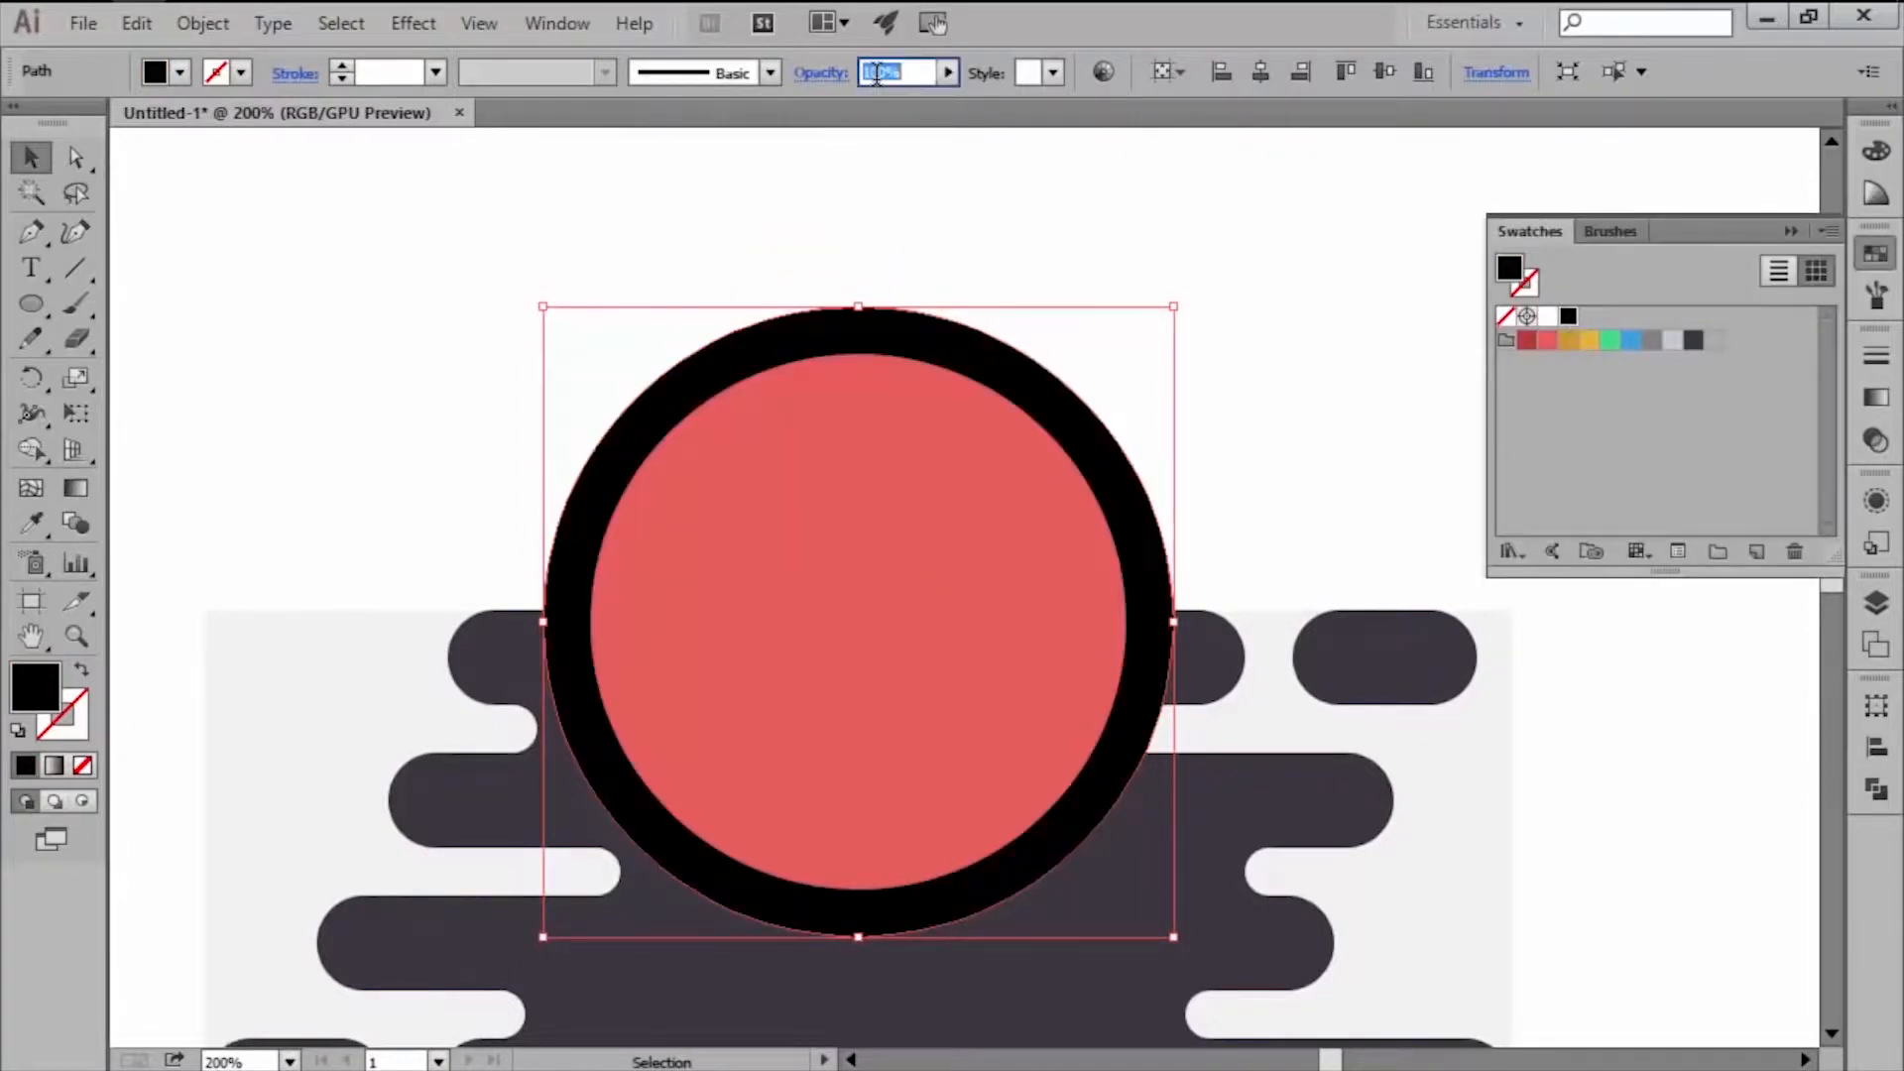
type("20")
key("Return")
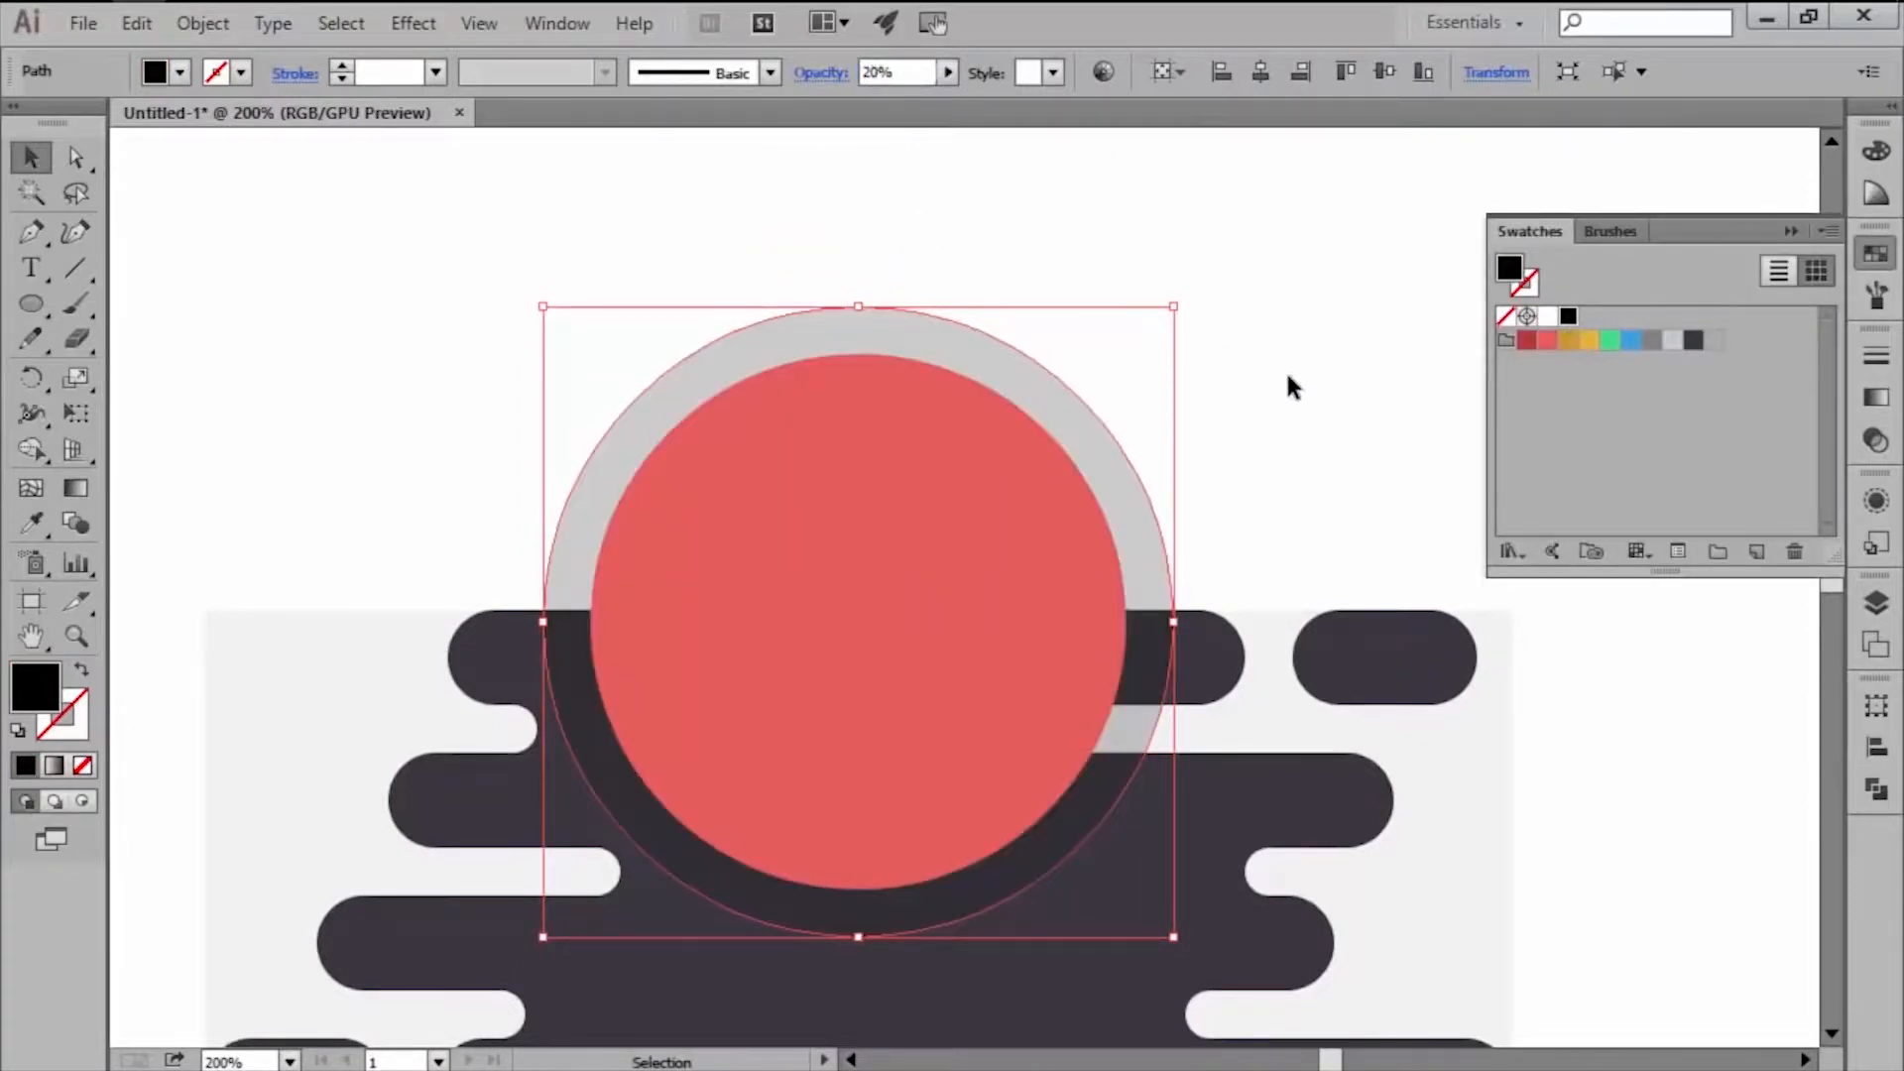
left_click(1882, 254)
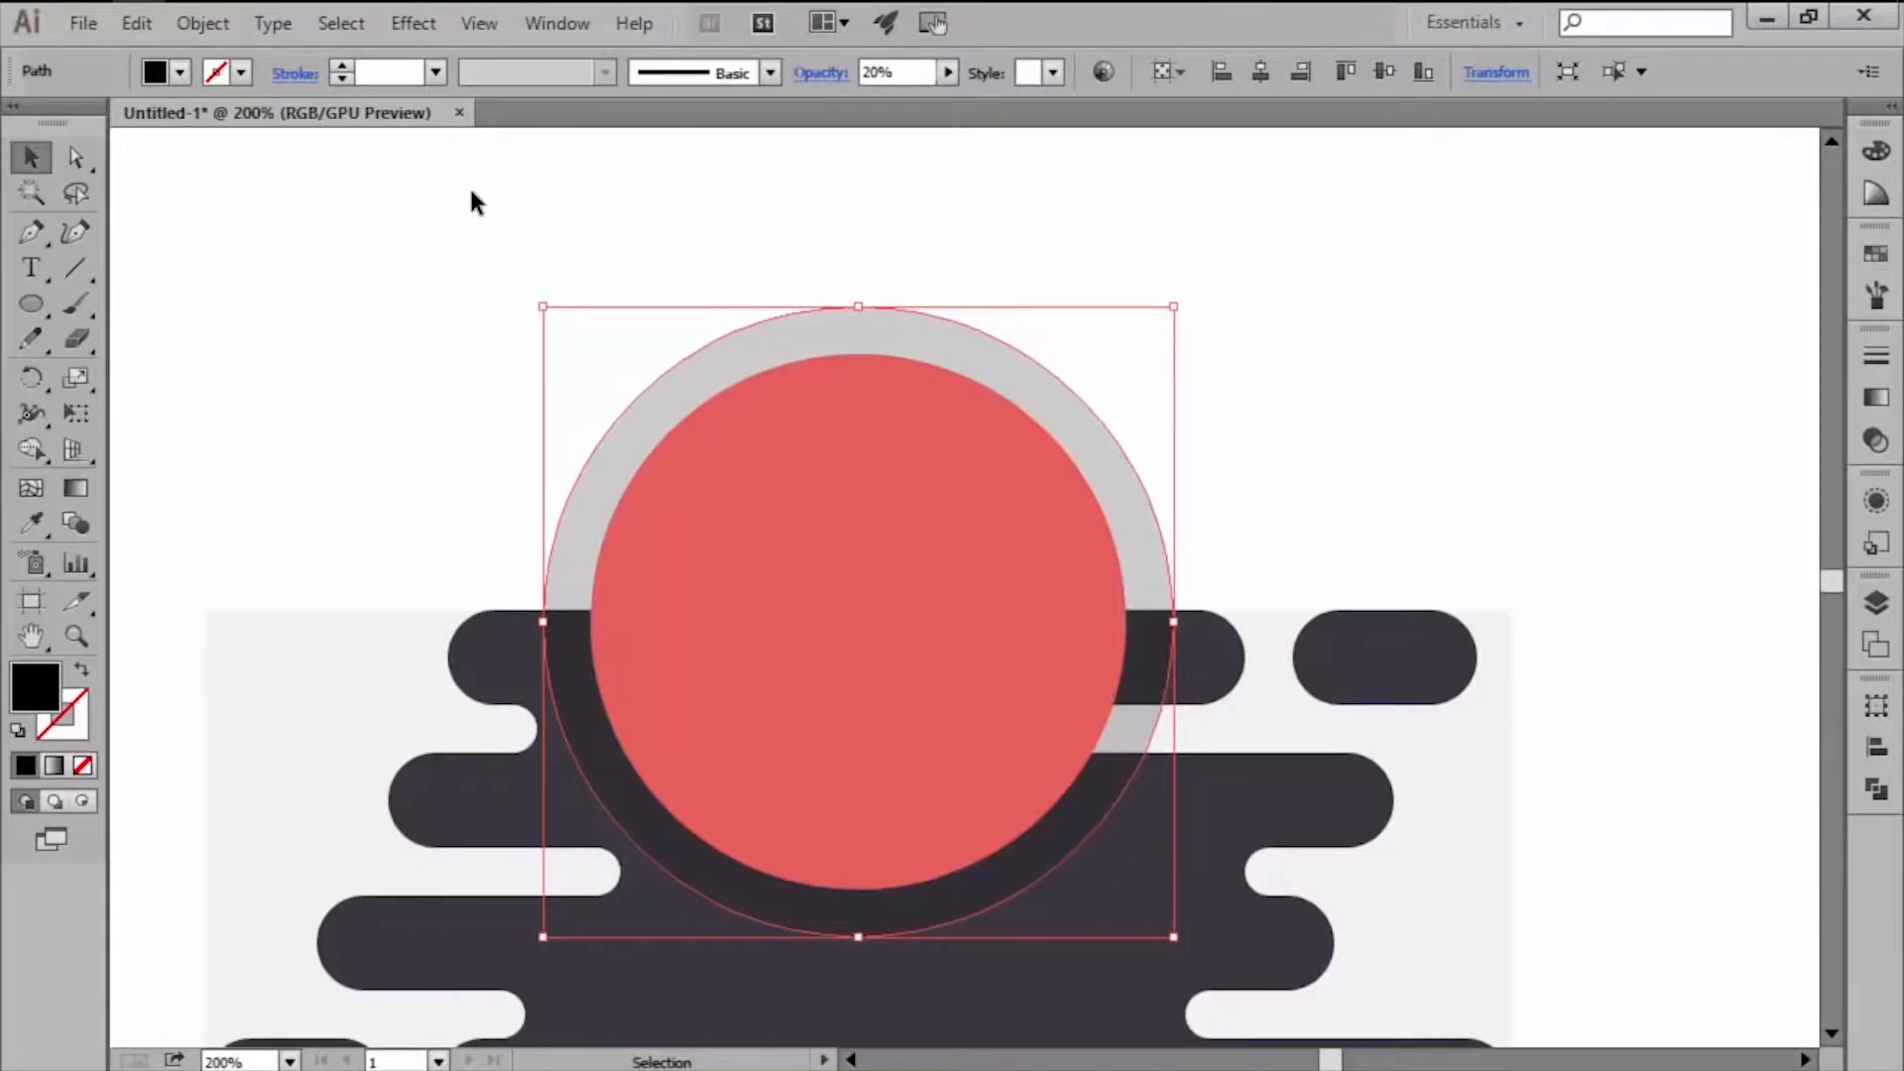
Add two more transparent rings by offsetting the outermost circle's path by 16 px twice.
left_click(218, 26)
mouse_move(357, 612)
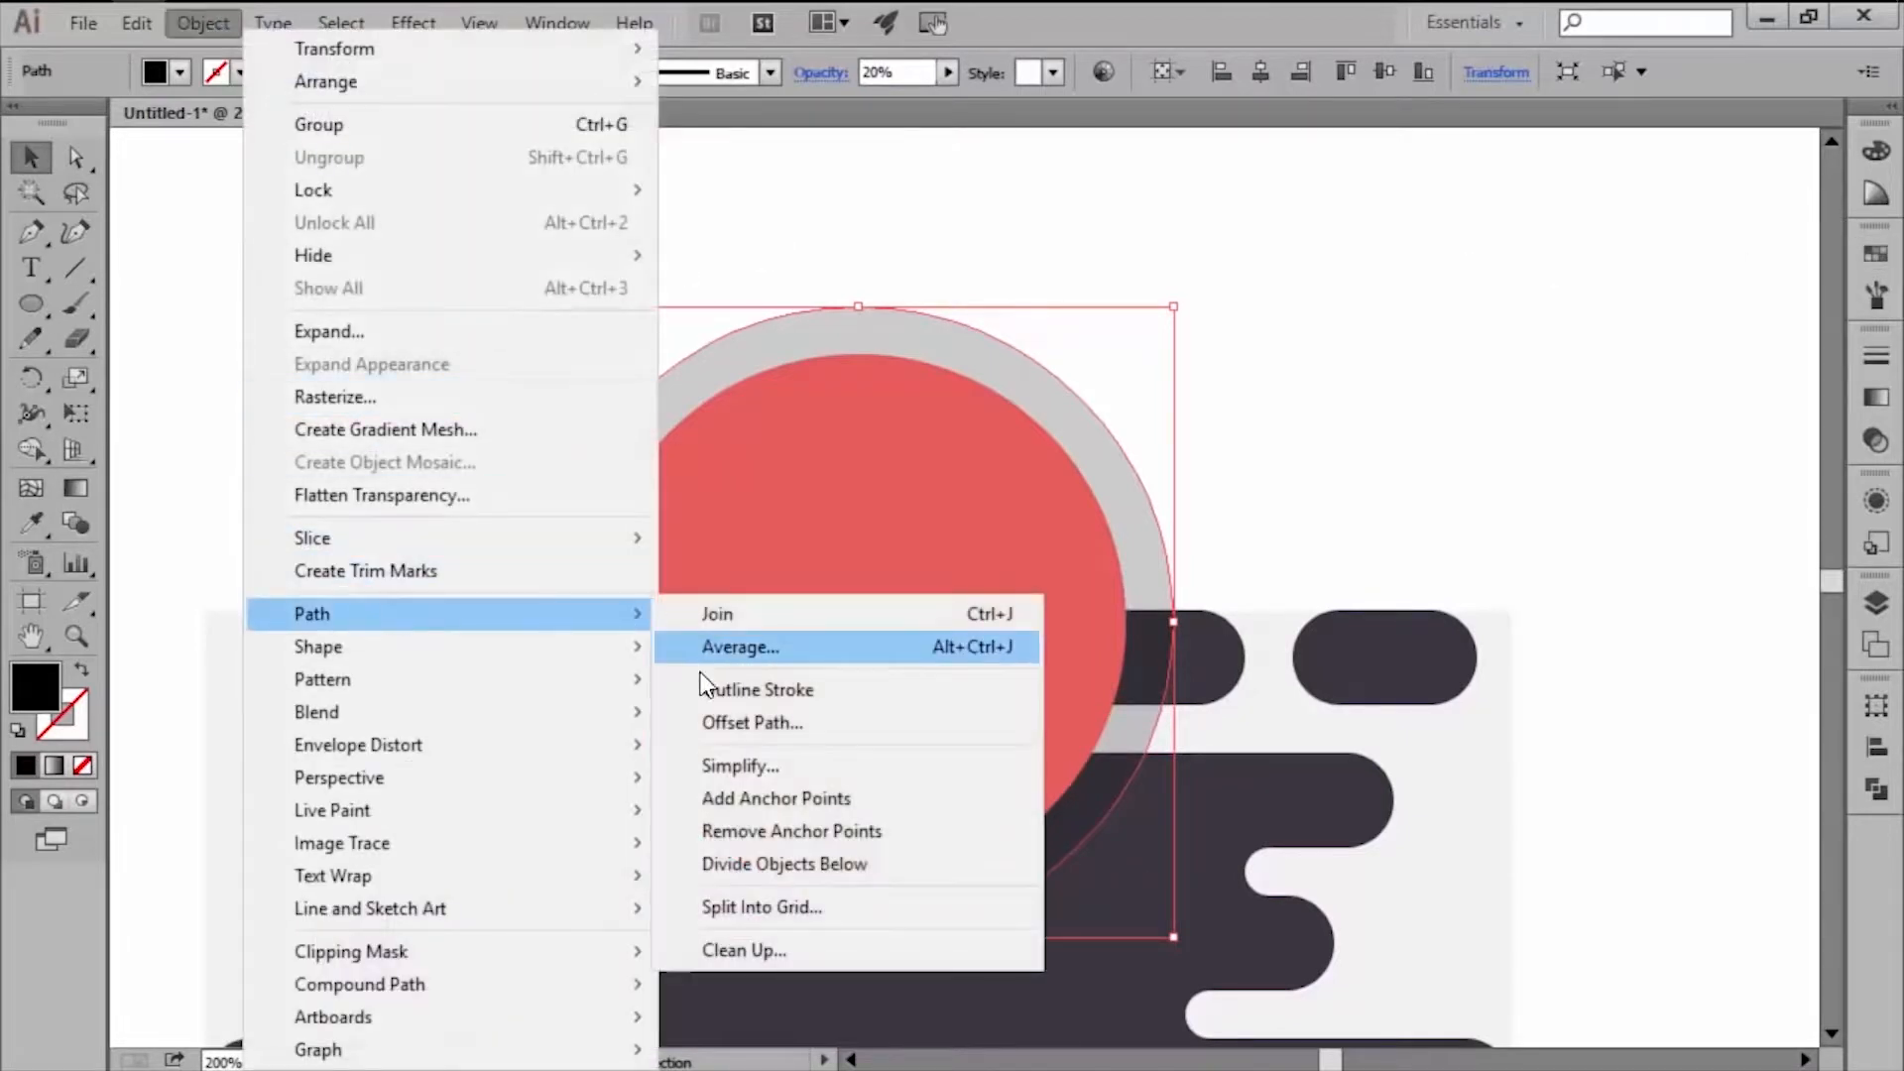
left_click(729, 723)
left_click(930, 682)
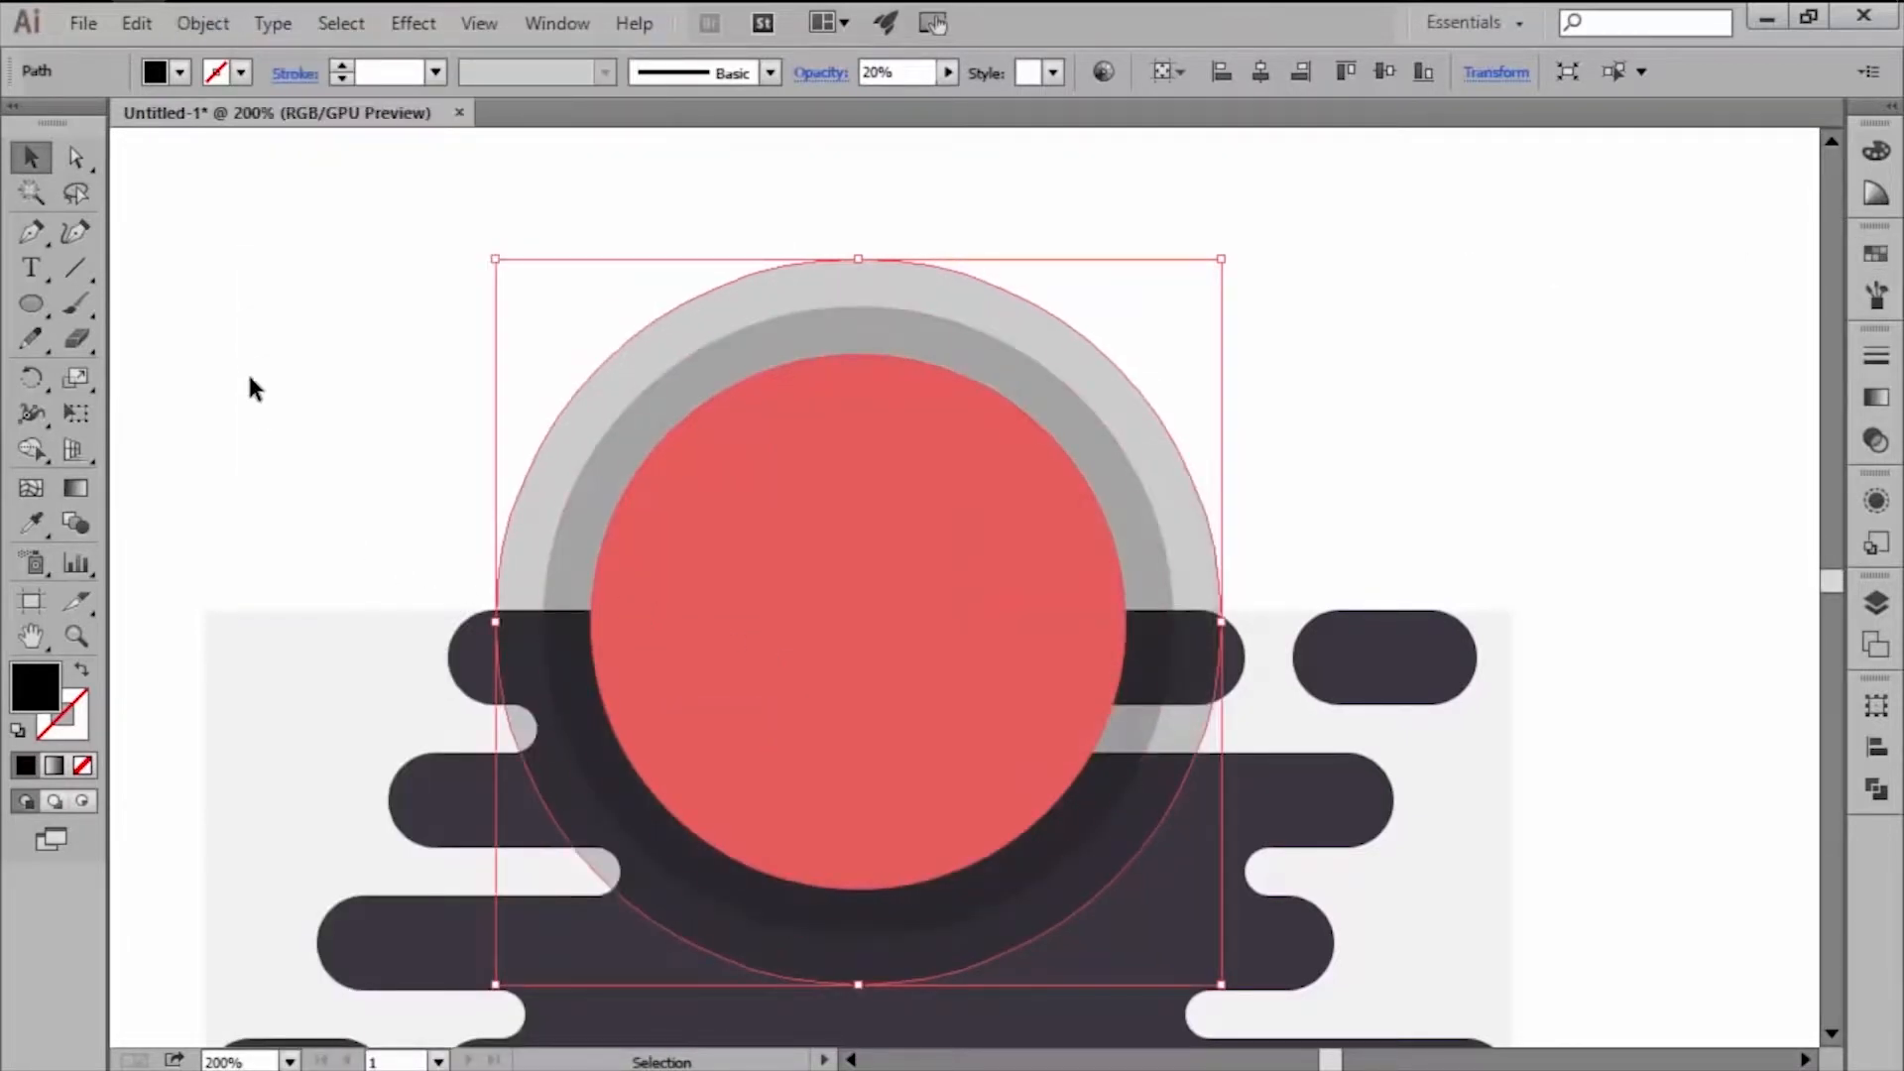
left_click(205, 25)
mouse_move(391, 612)
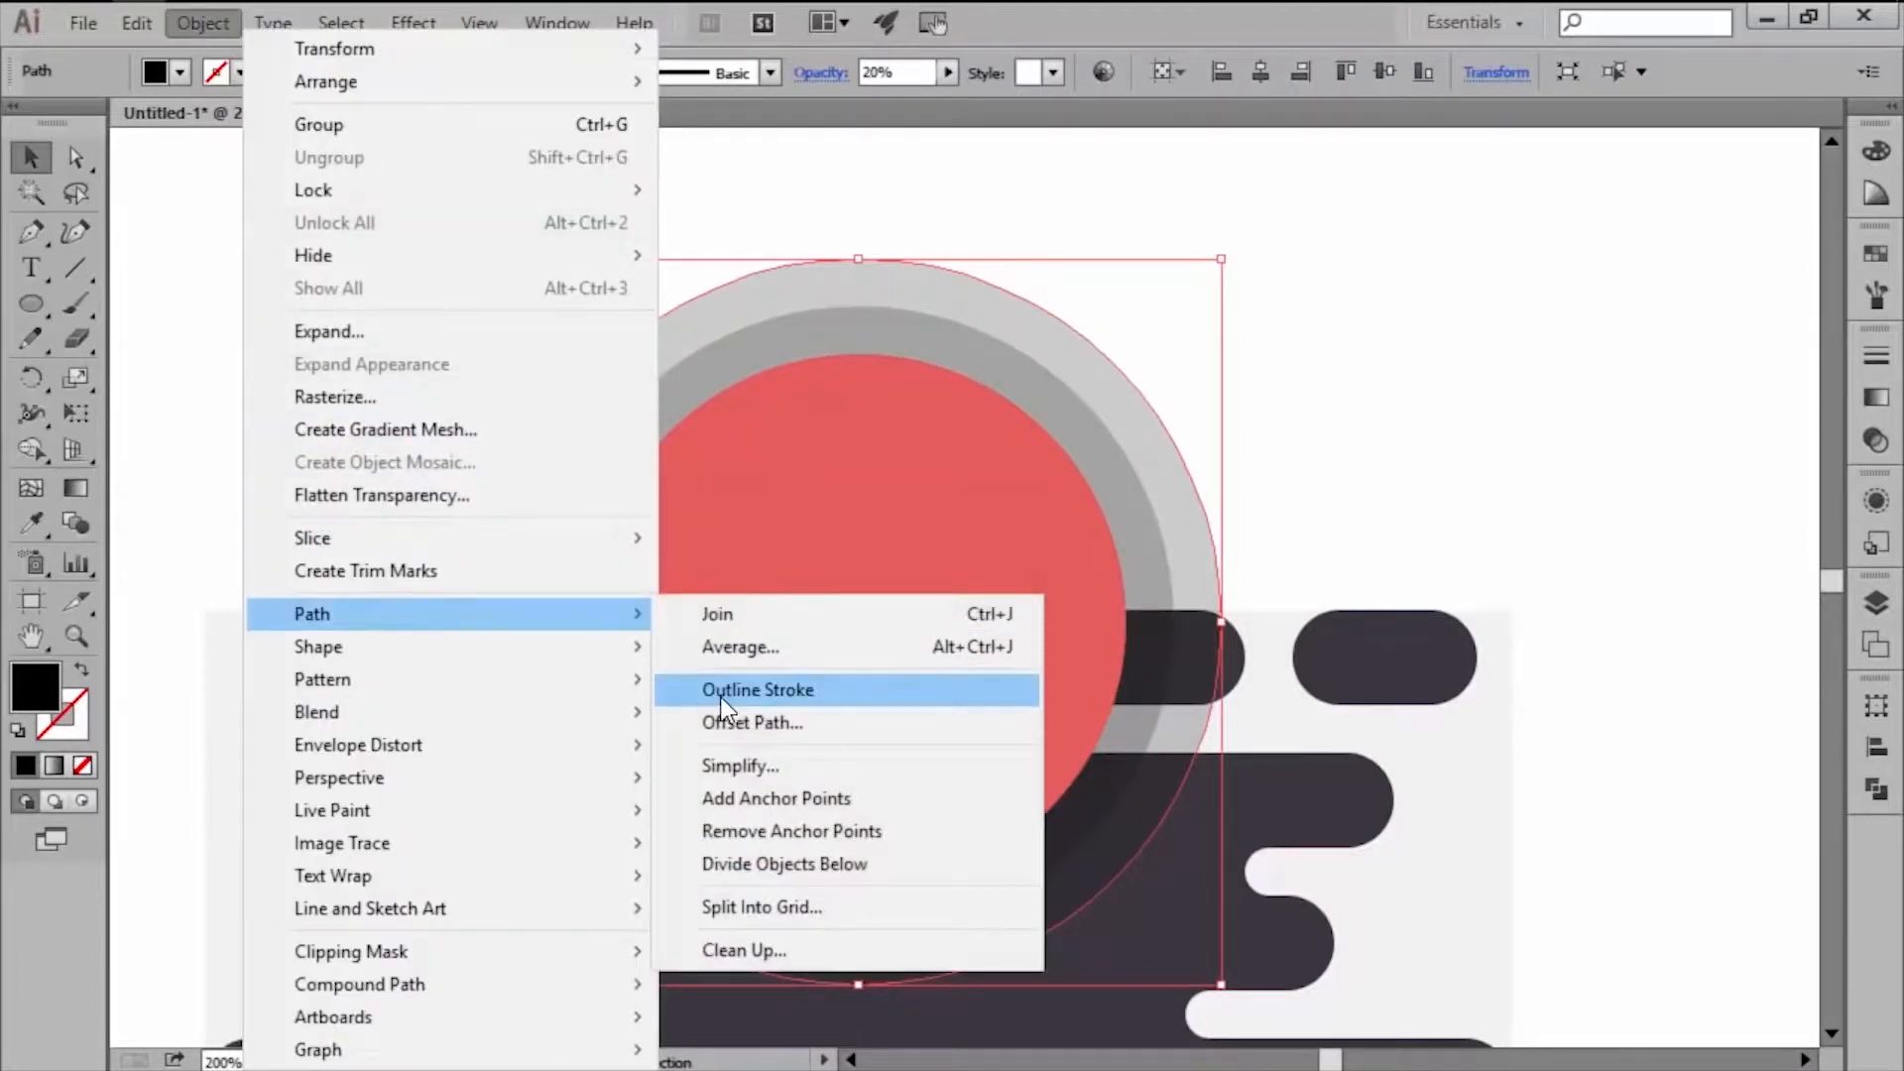
left_click(736, 722)
left_click(950, 692)
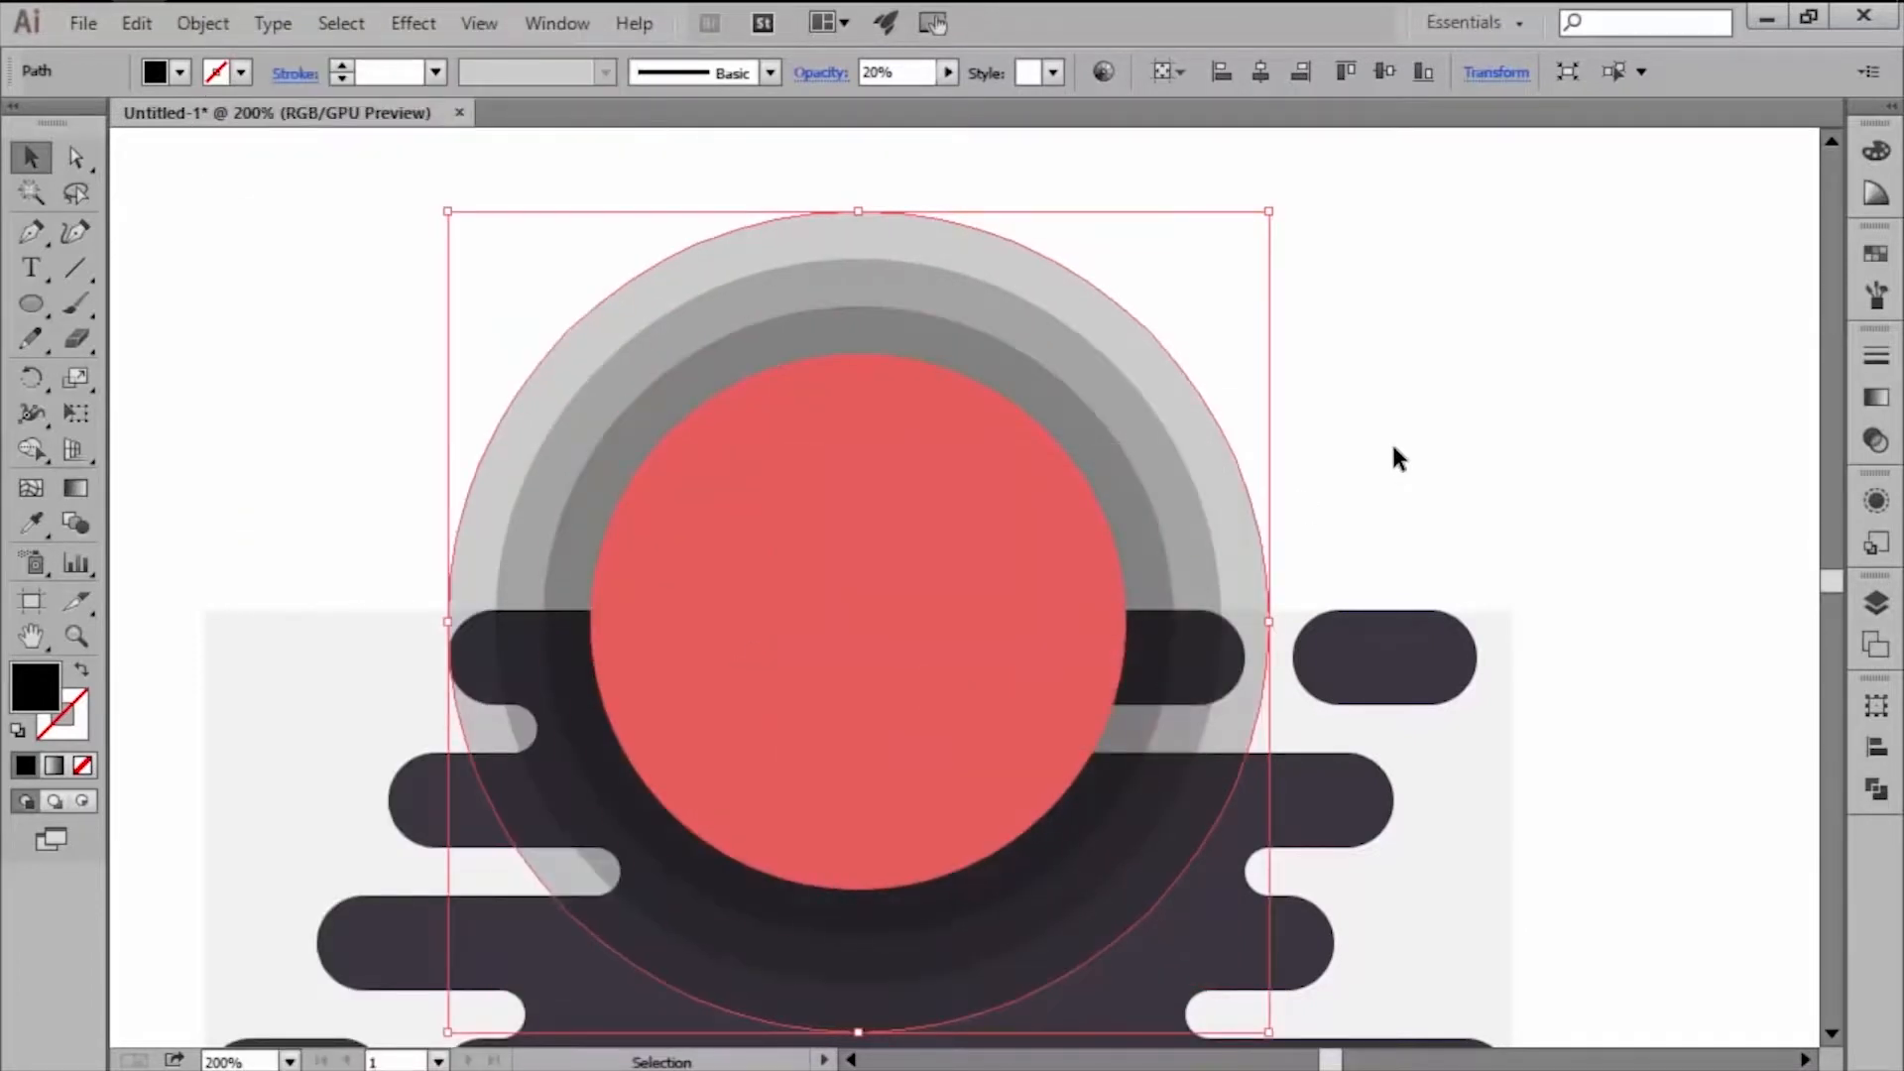
Group the red circle with its three surrounding rings, then deselect the group.
left_click(1419, 391)
left_click_drag(1430, 384, 948, 531)
right_click(778, 561)
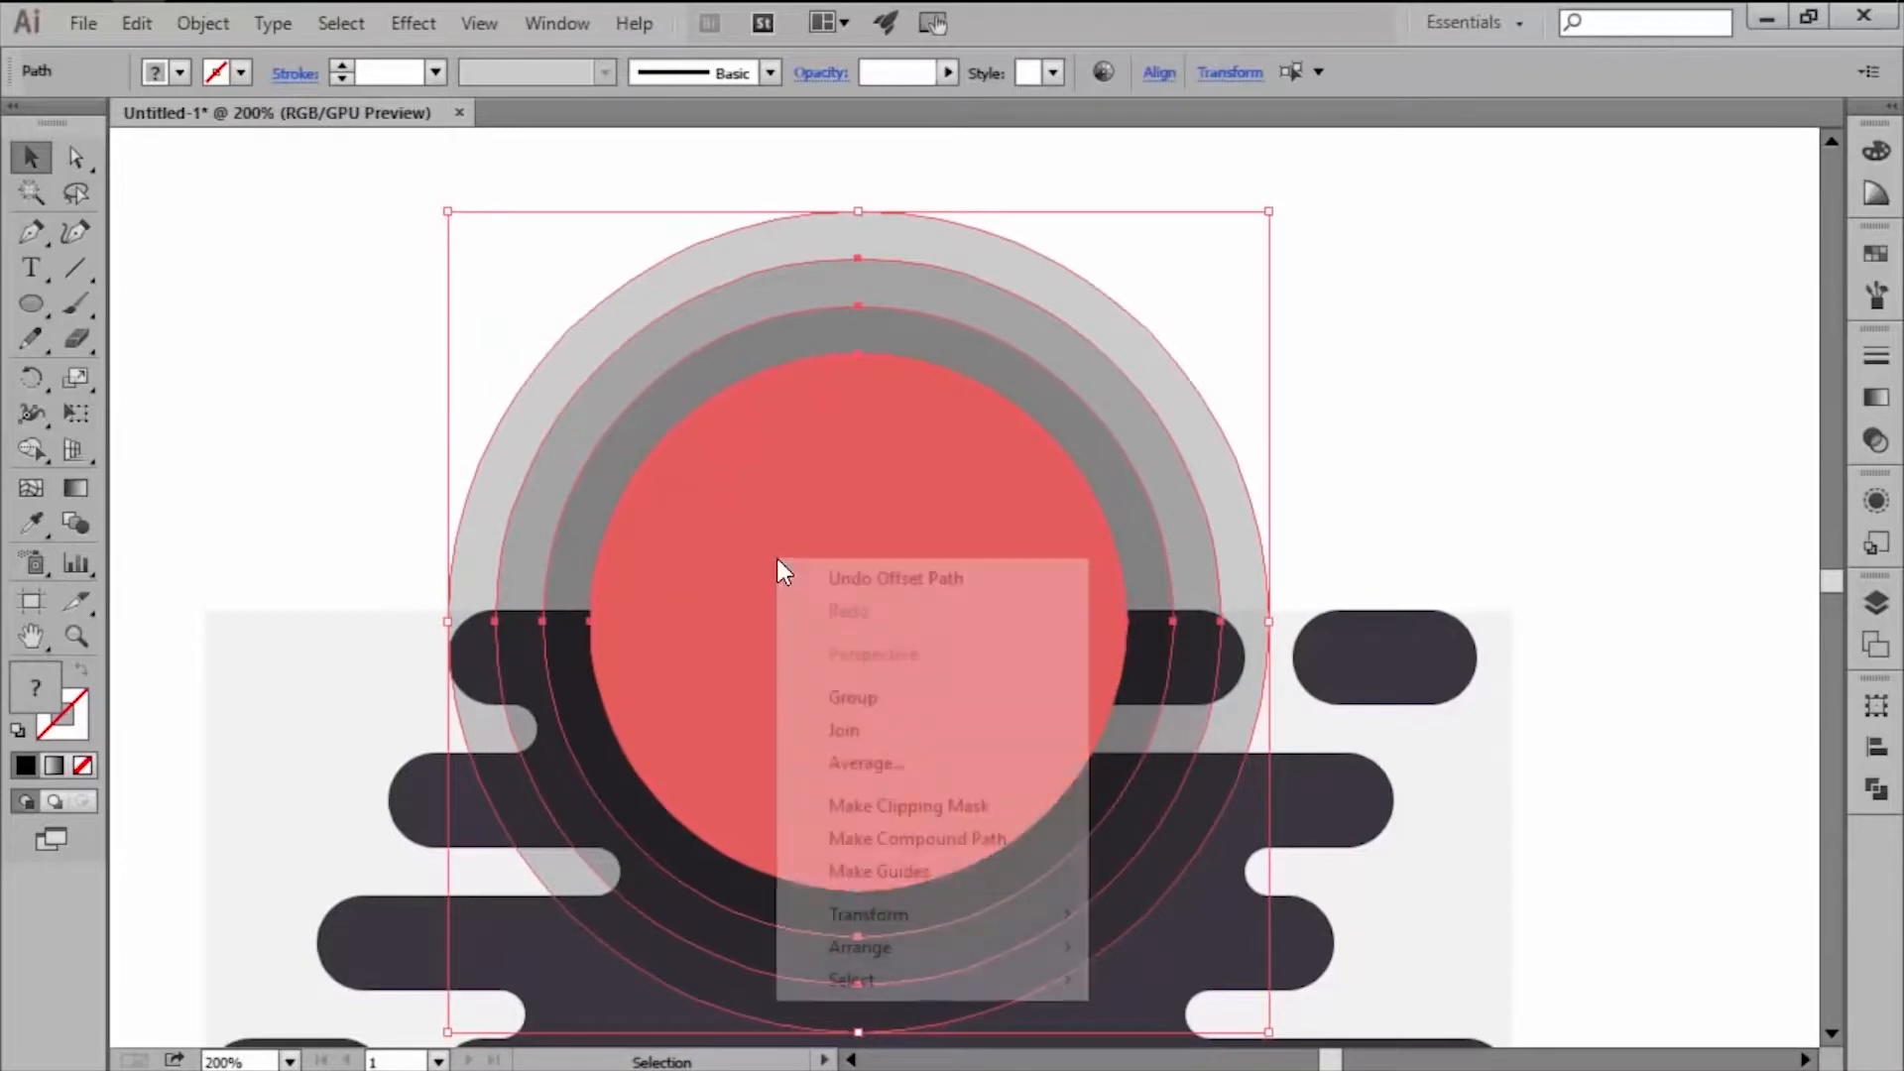
left_click(921, 695)
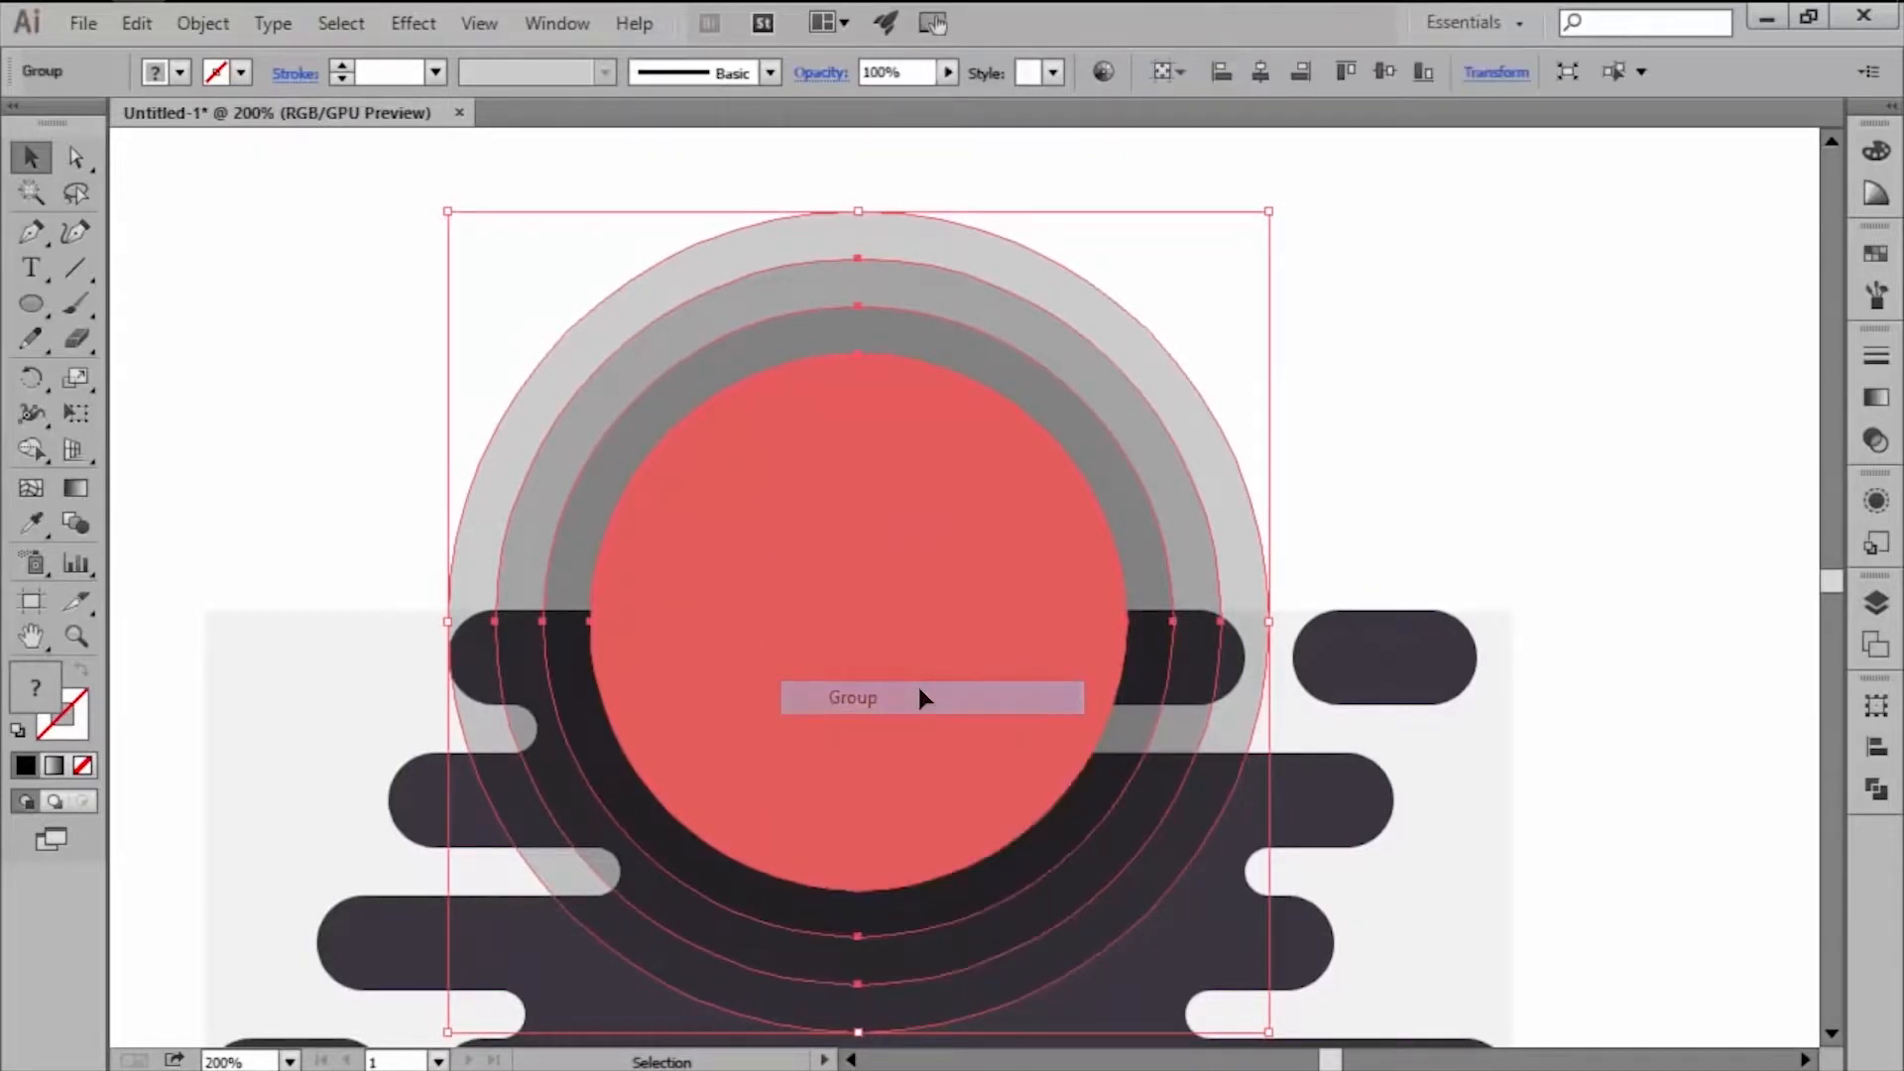
left_click(1371, 484)
Isolate the circle group and, in pixel preview, draw an 84 by 14 px dark red rounded rectangle with a 16 px corner radius.
double_click(923, 595)
key("alt")
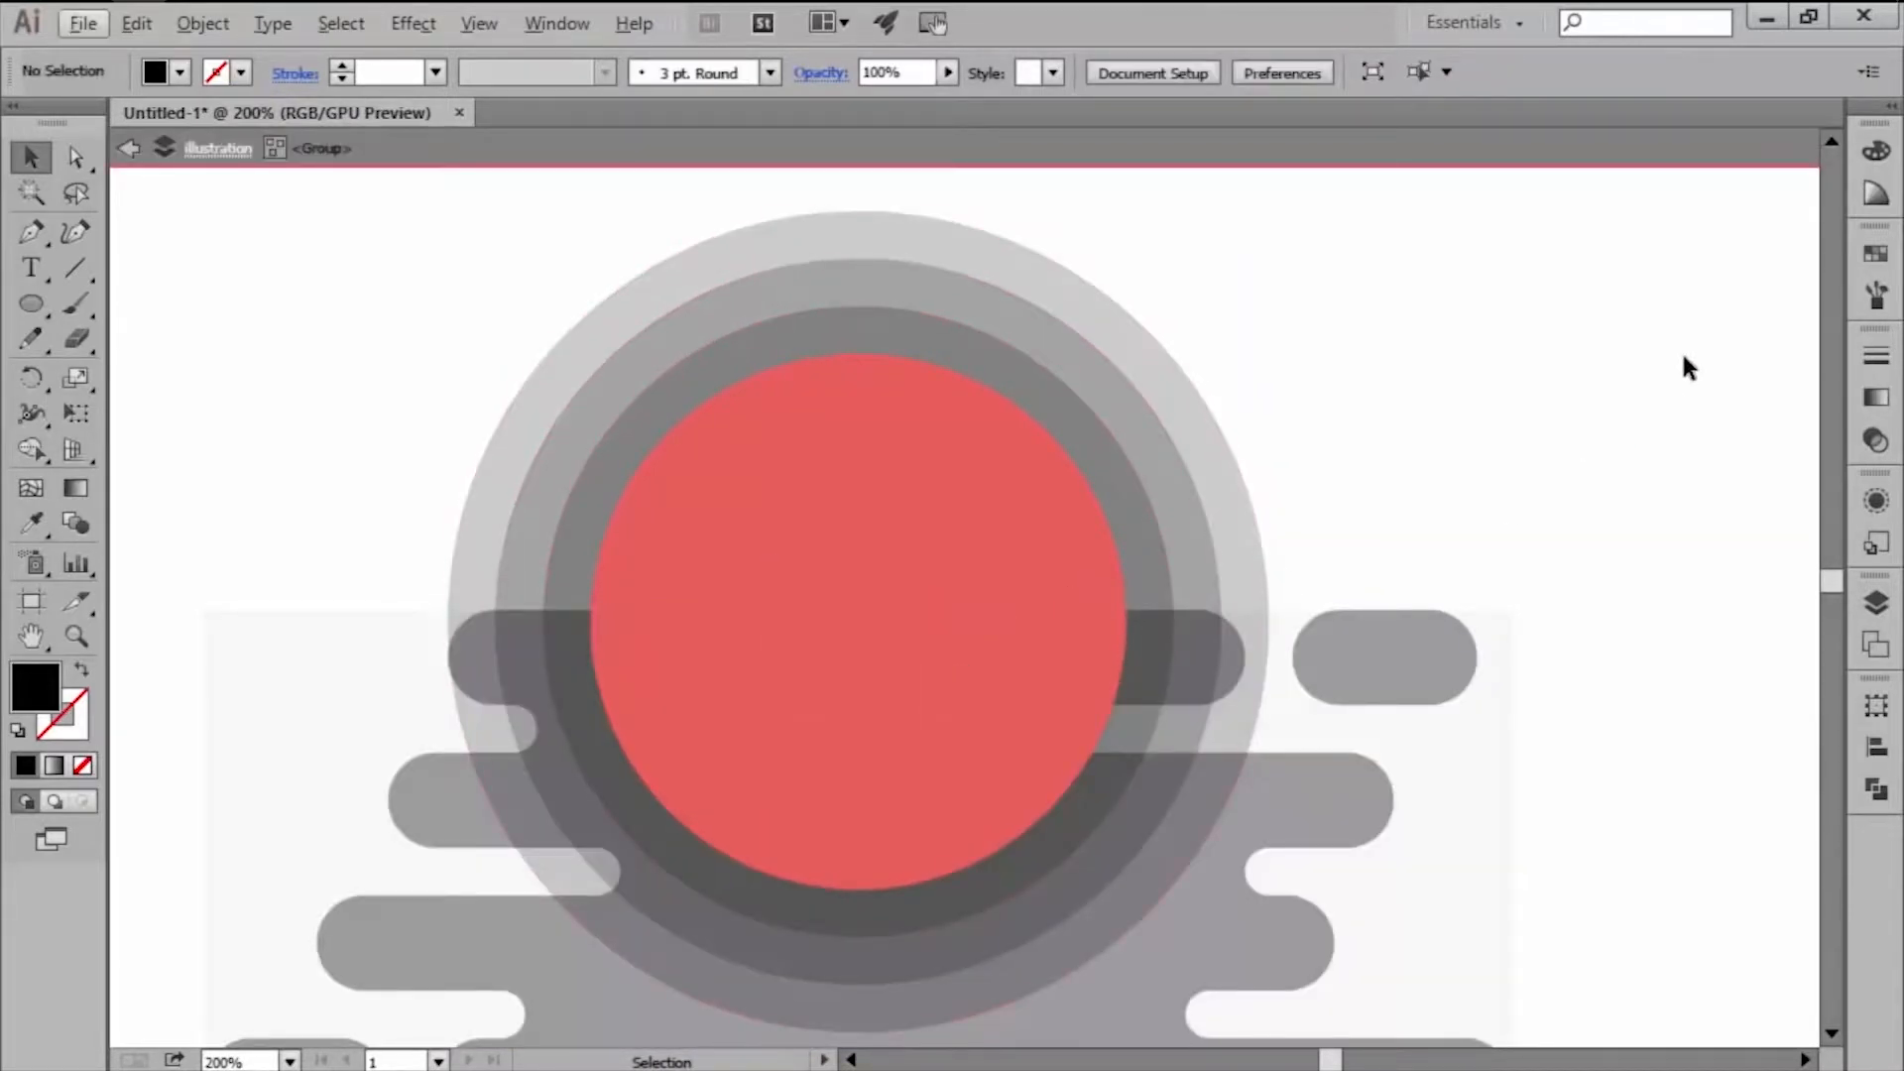
left_click(1874, 256)
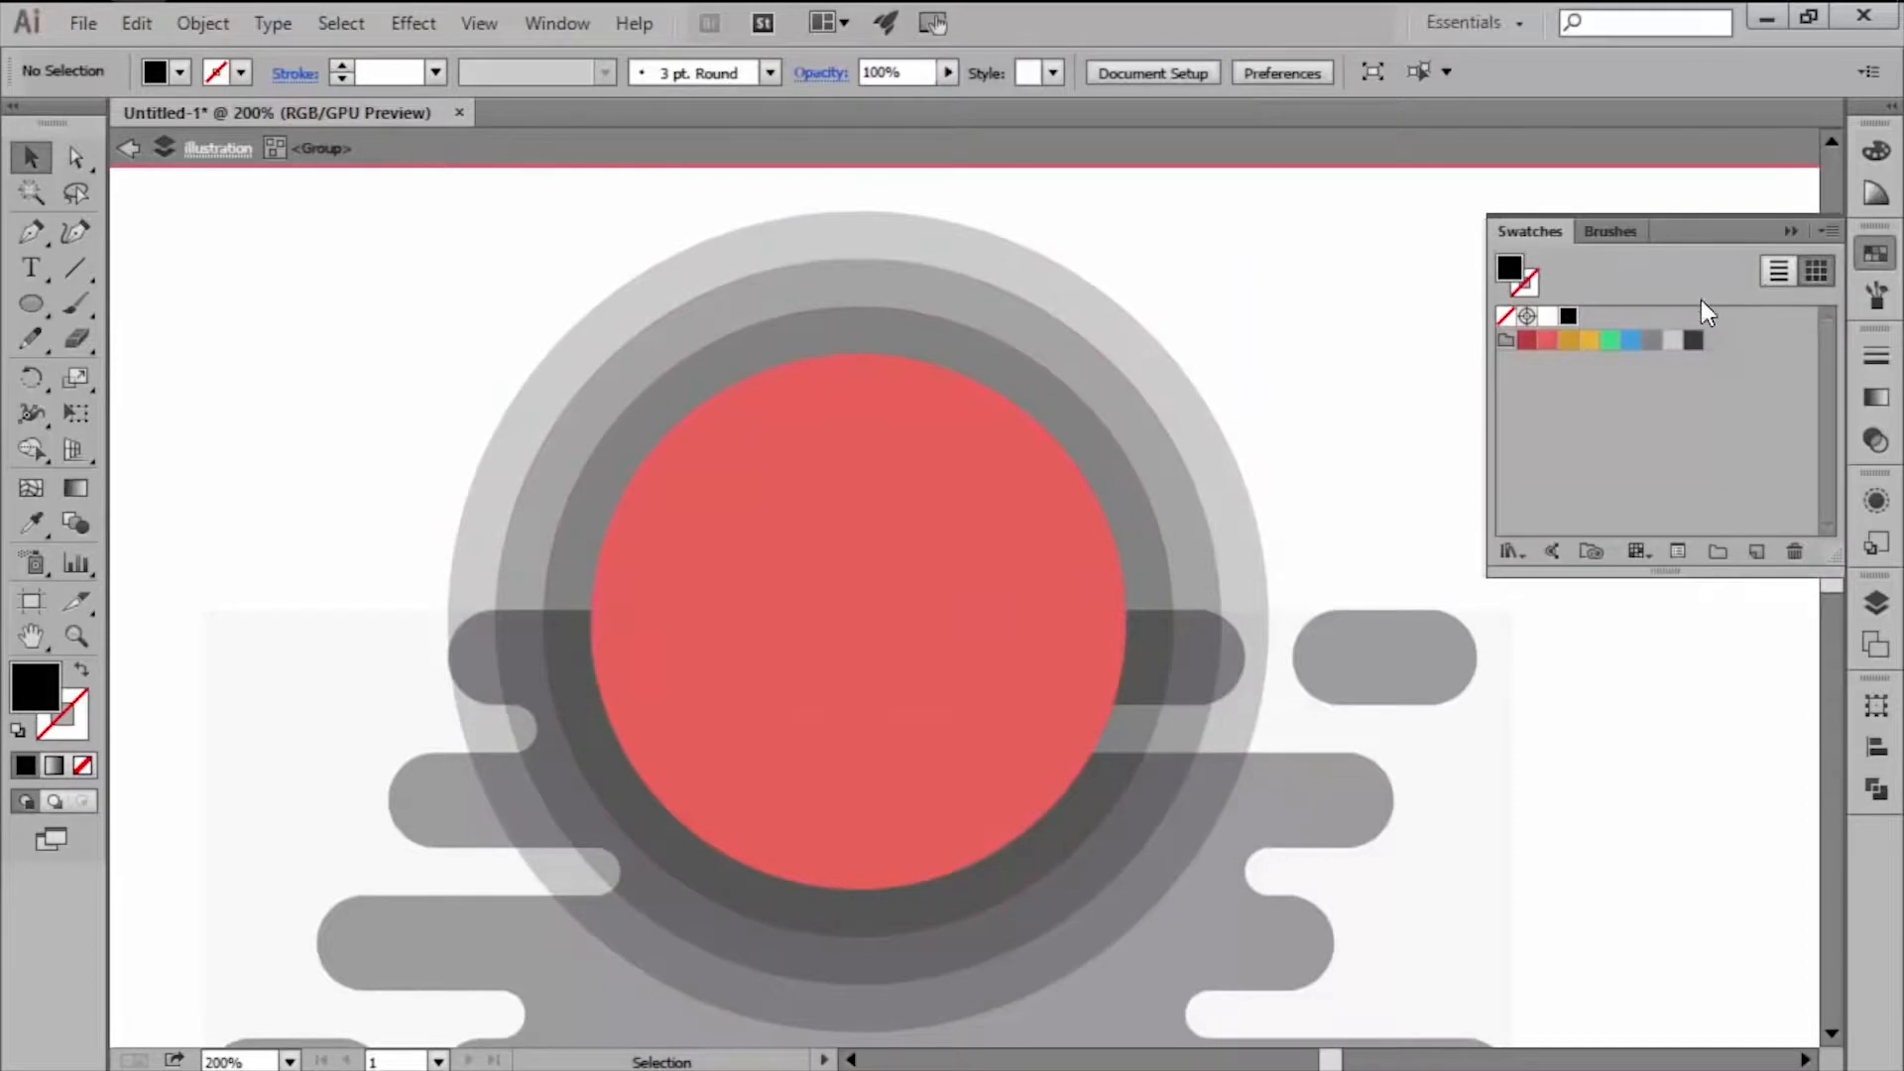
left_click(1544, 342)
scroll(1029, 630, "up", 2)
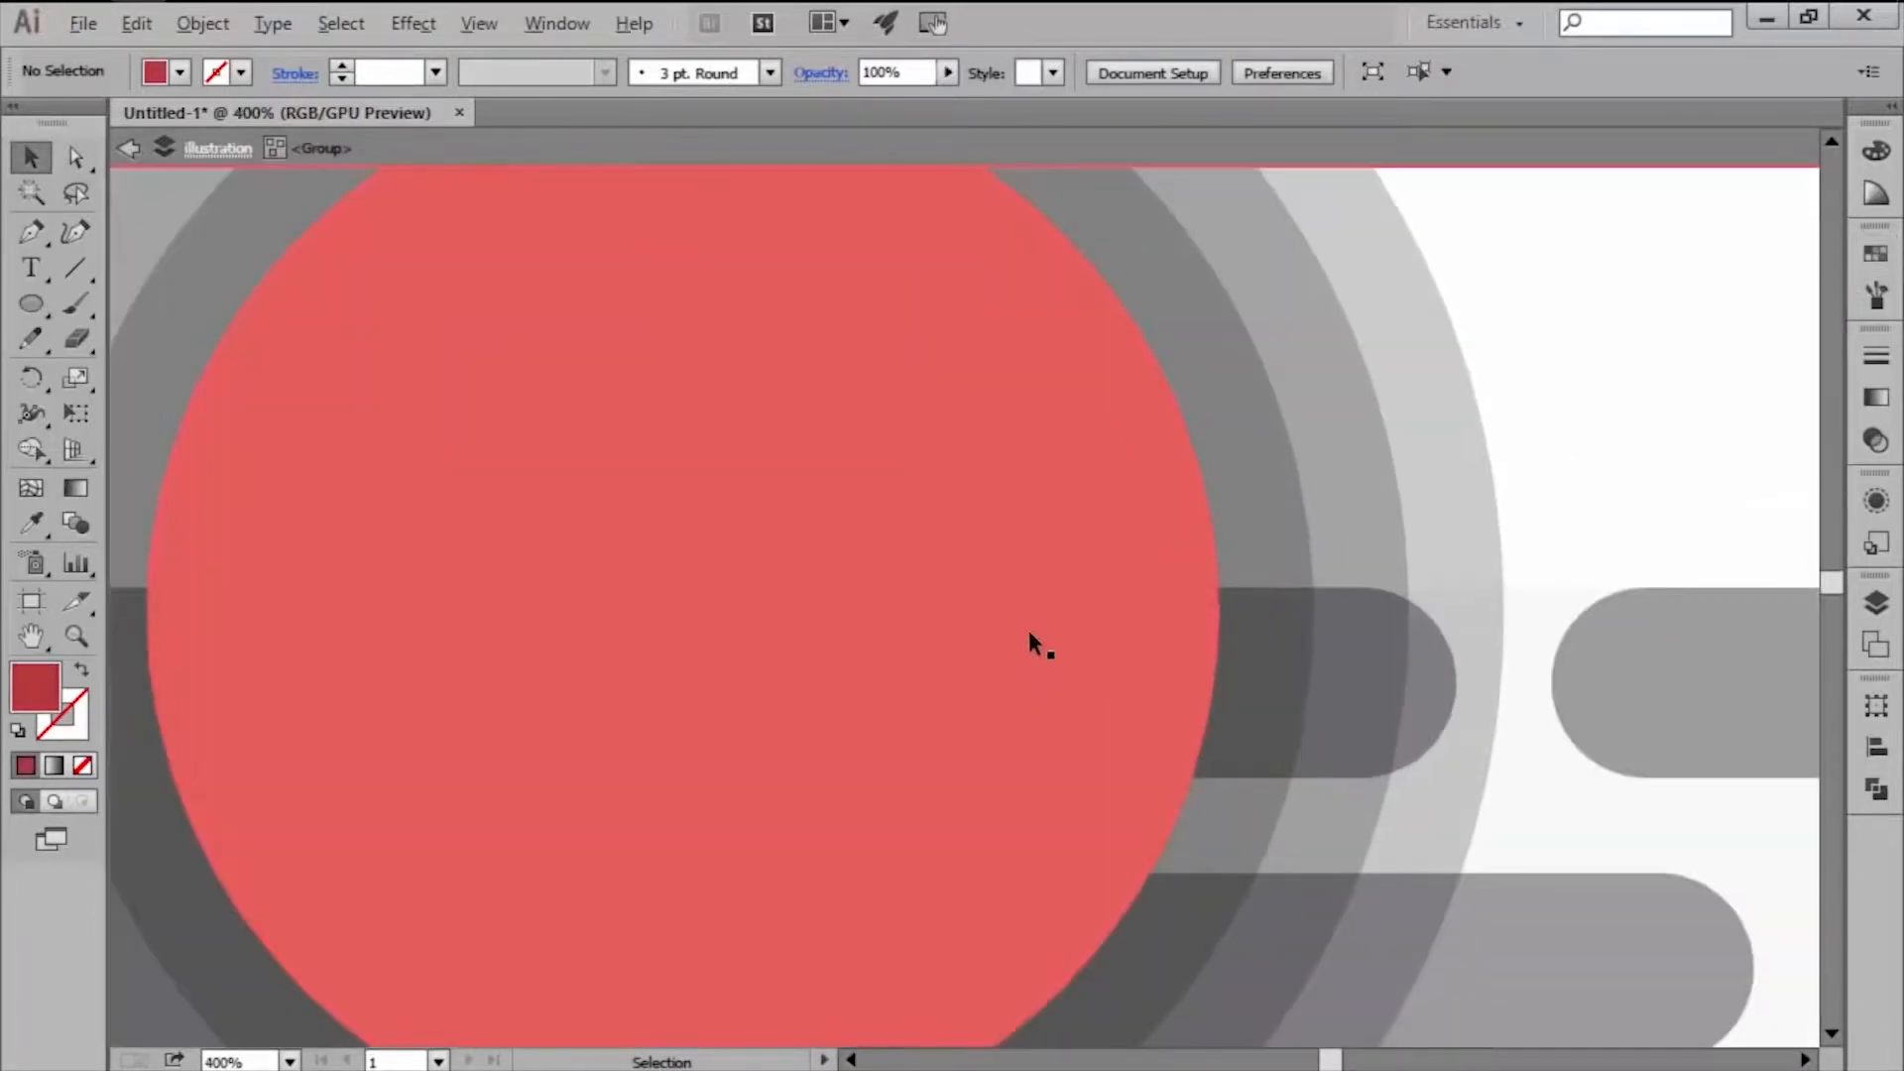
key("ctrl+alt+y")
scroll(950, 633, "up", 1)
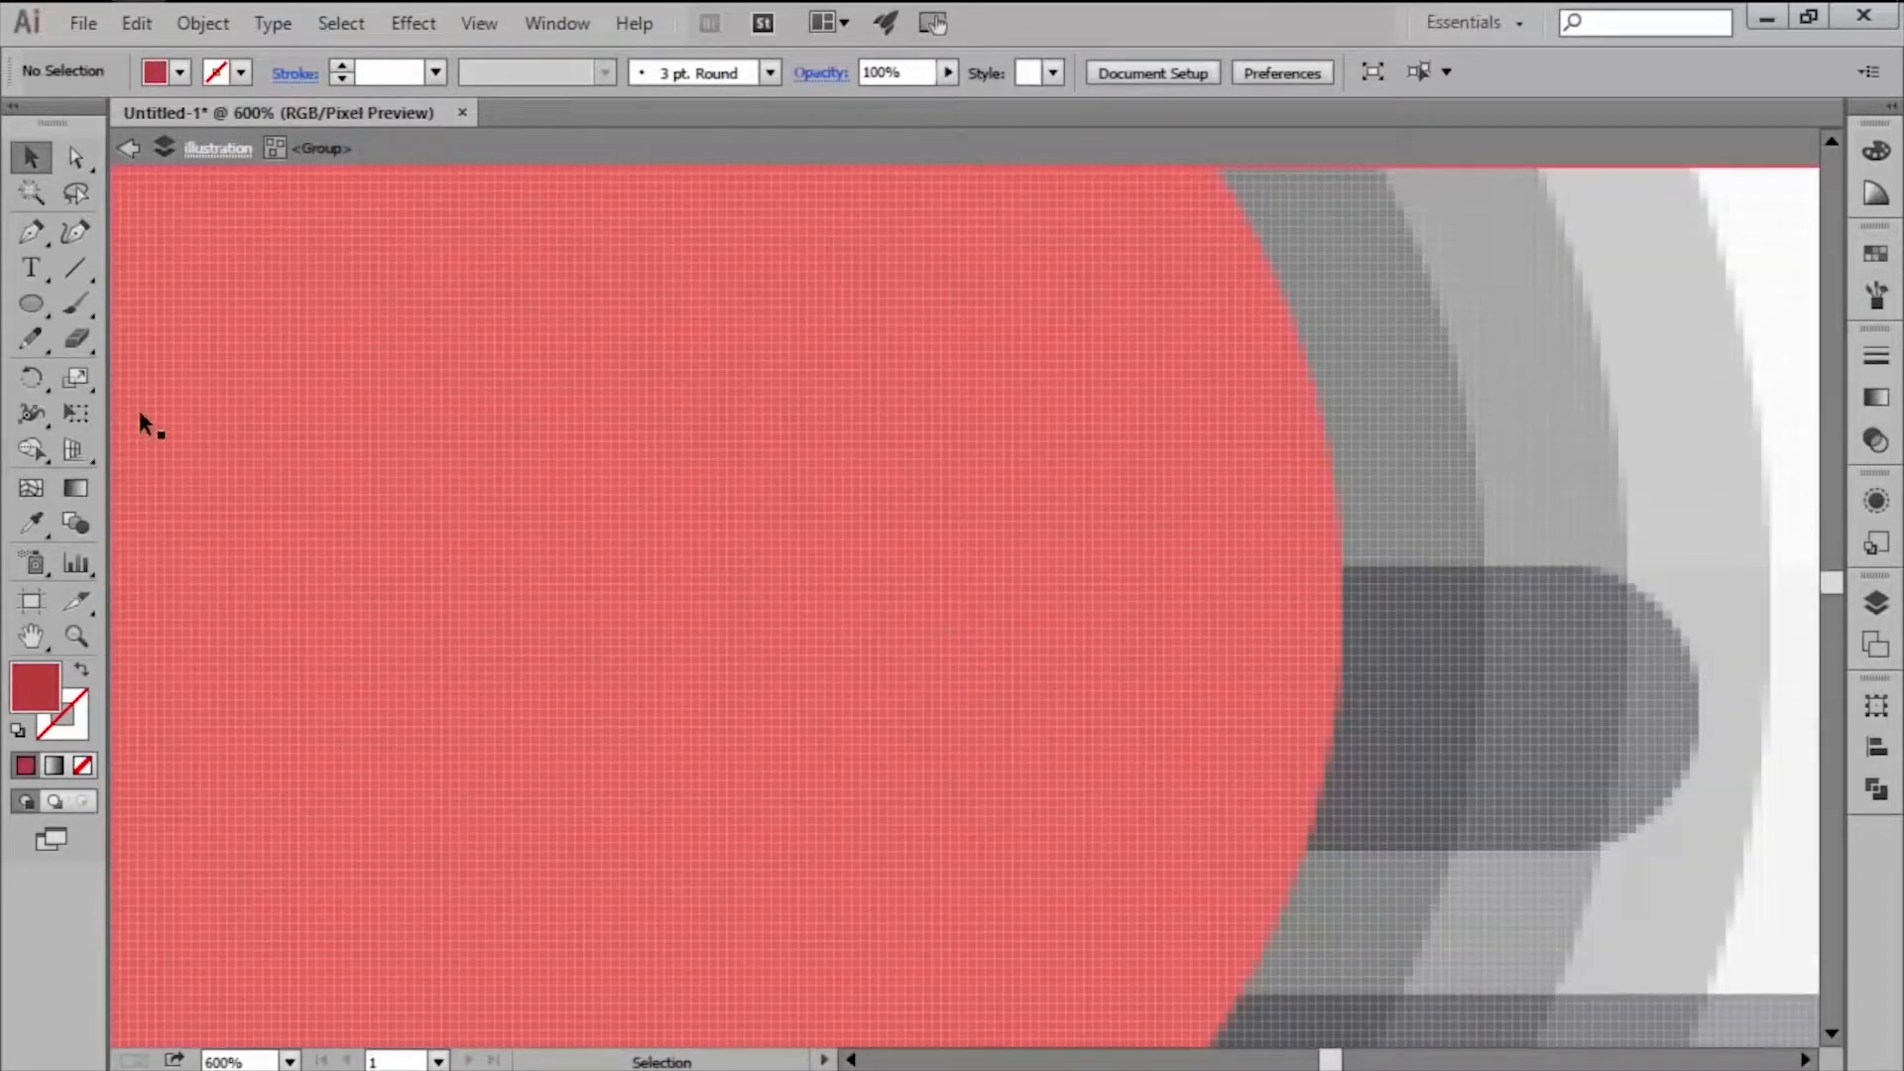
left_click_drag(20, 303, 111, 337)
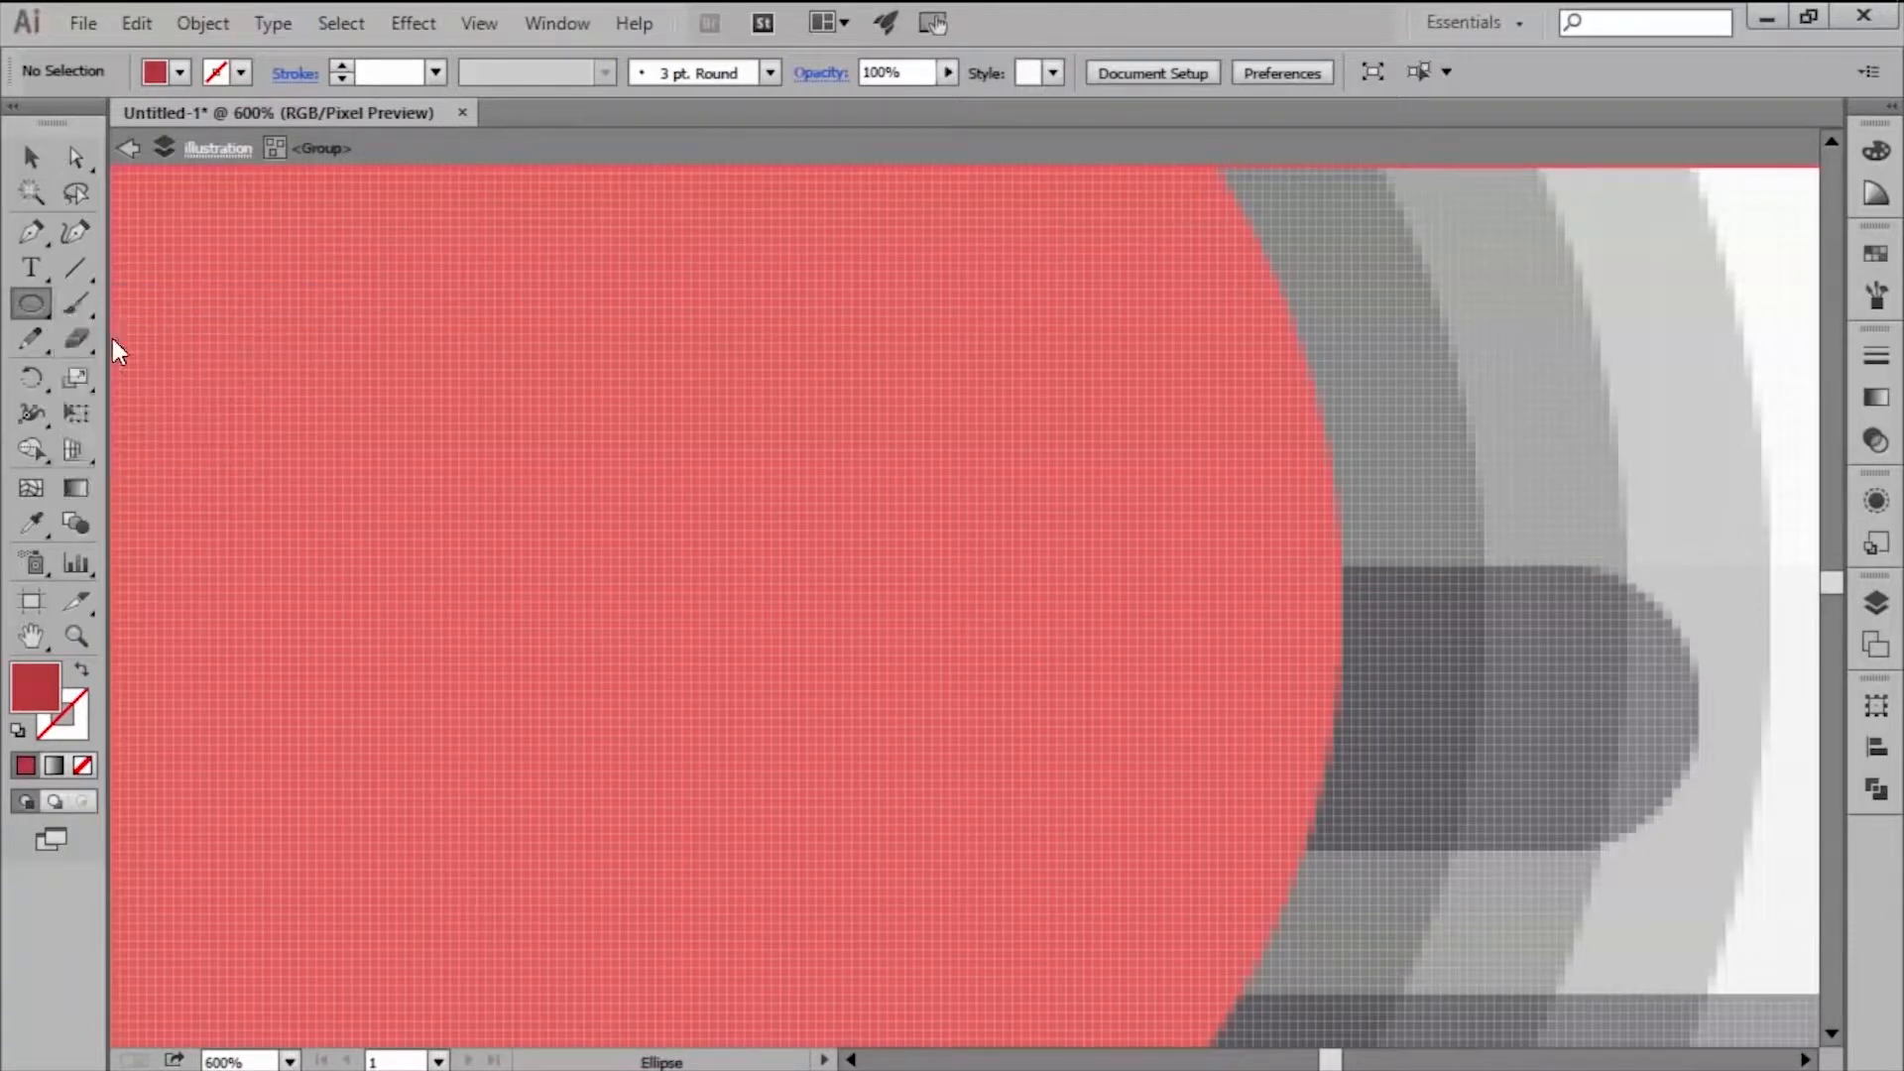
left_click(792, 589)
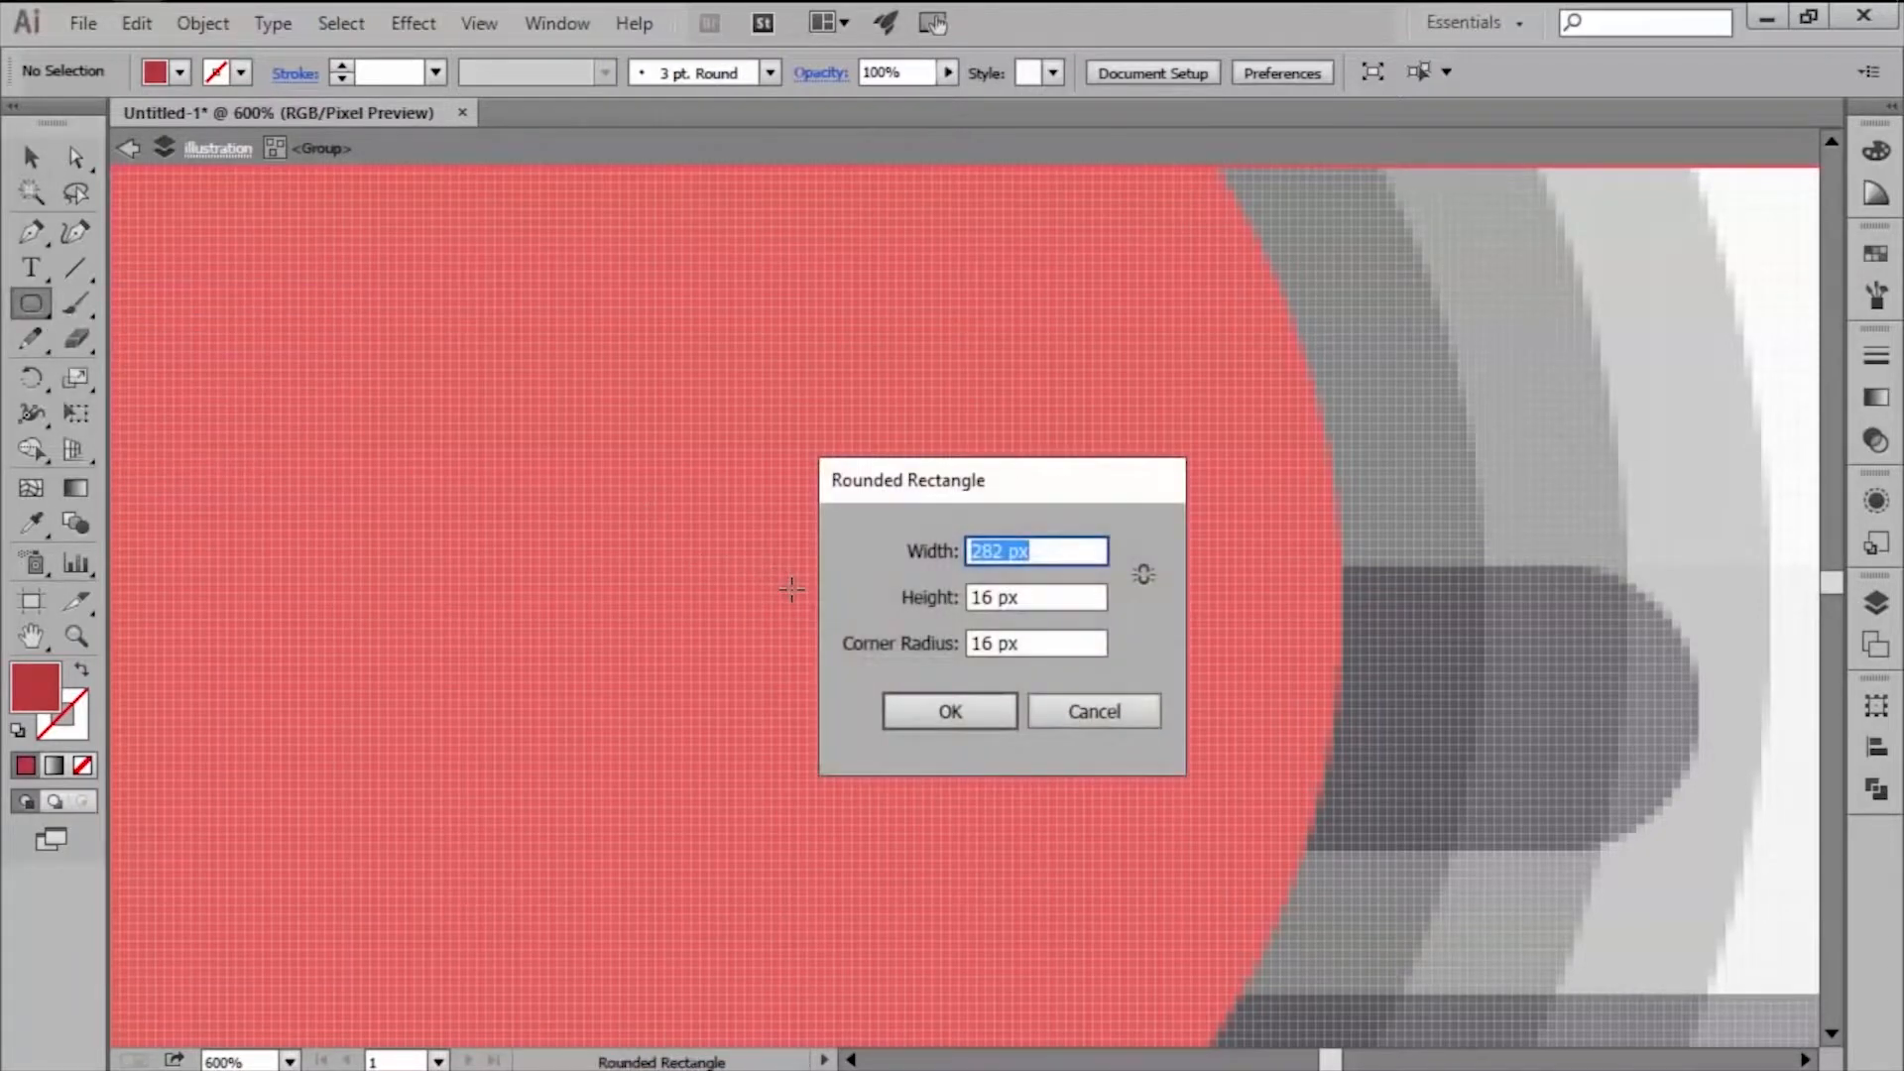
type("84")
type("14")
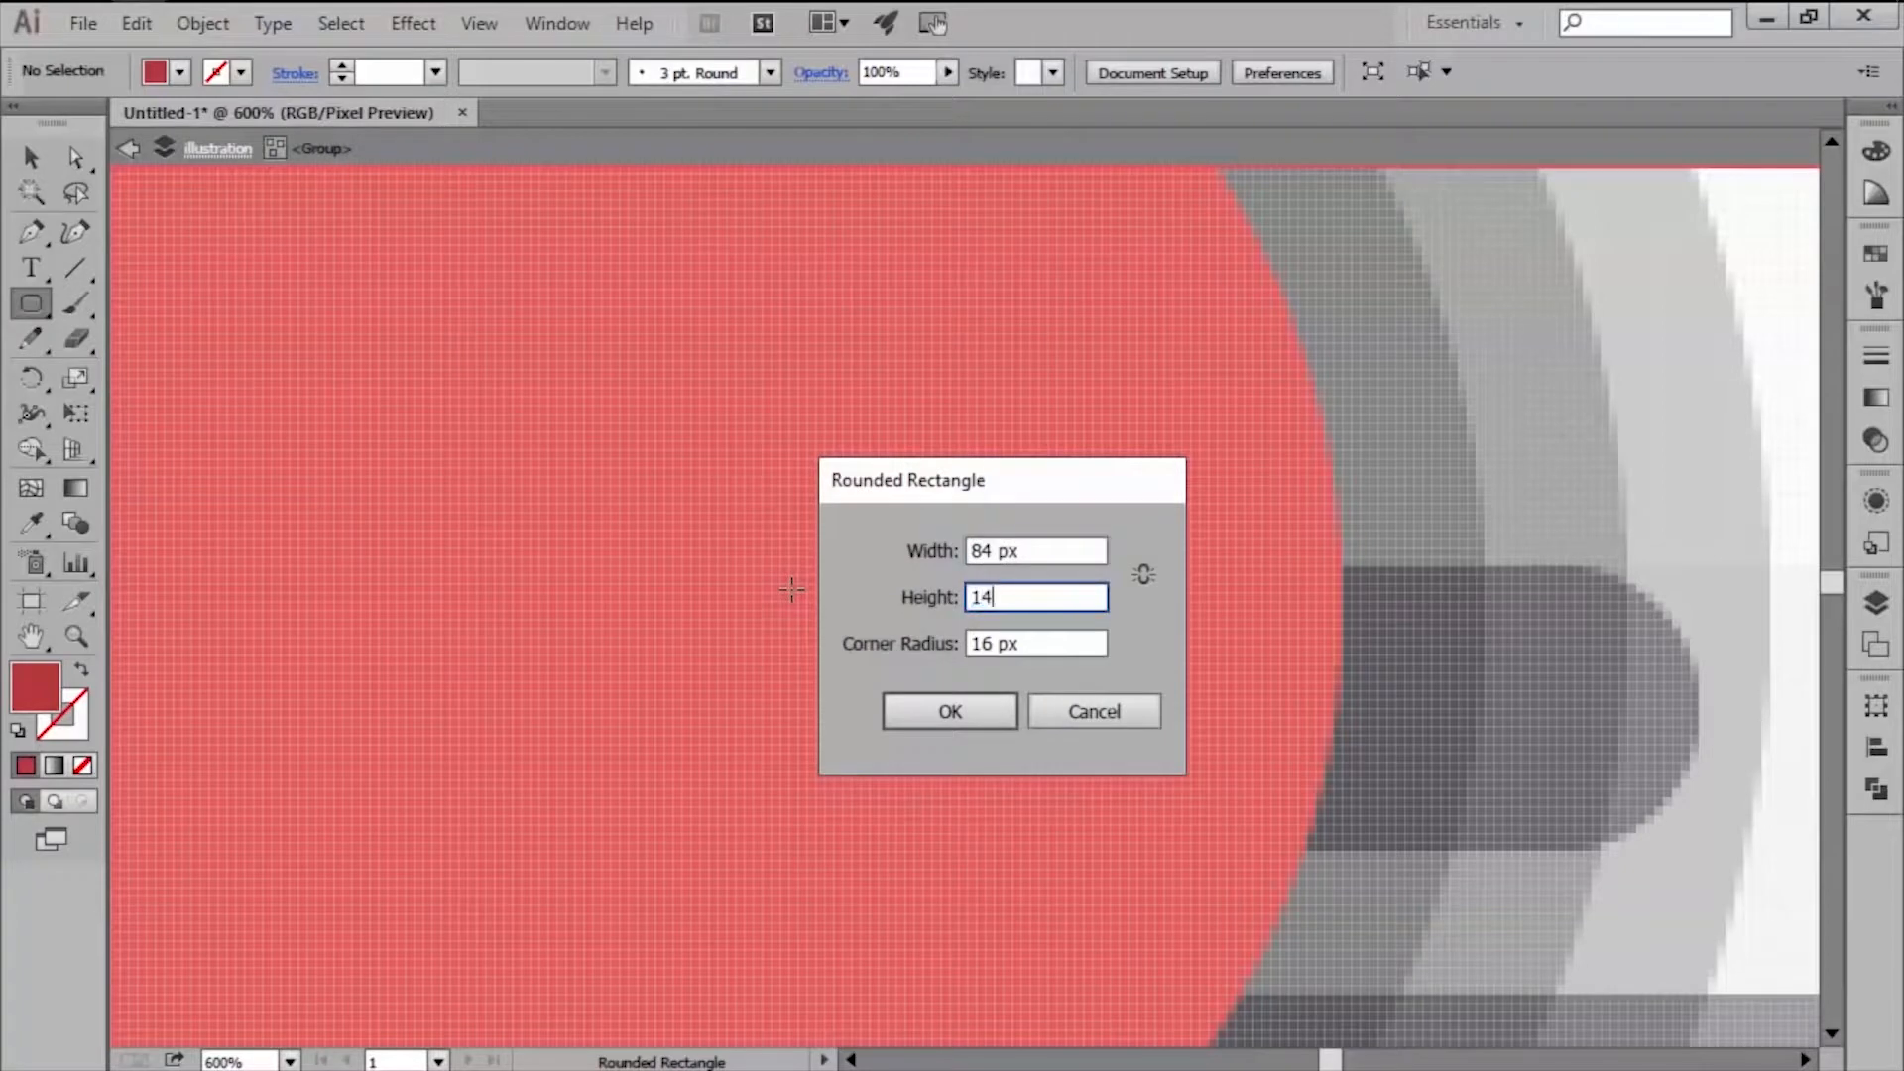
key("Return")
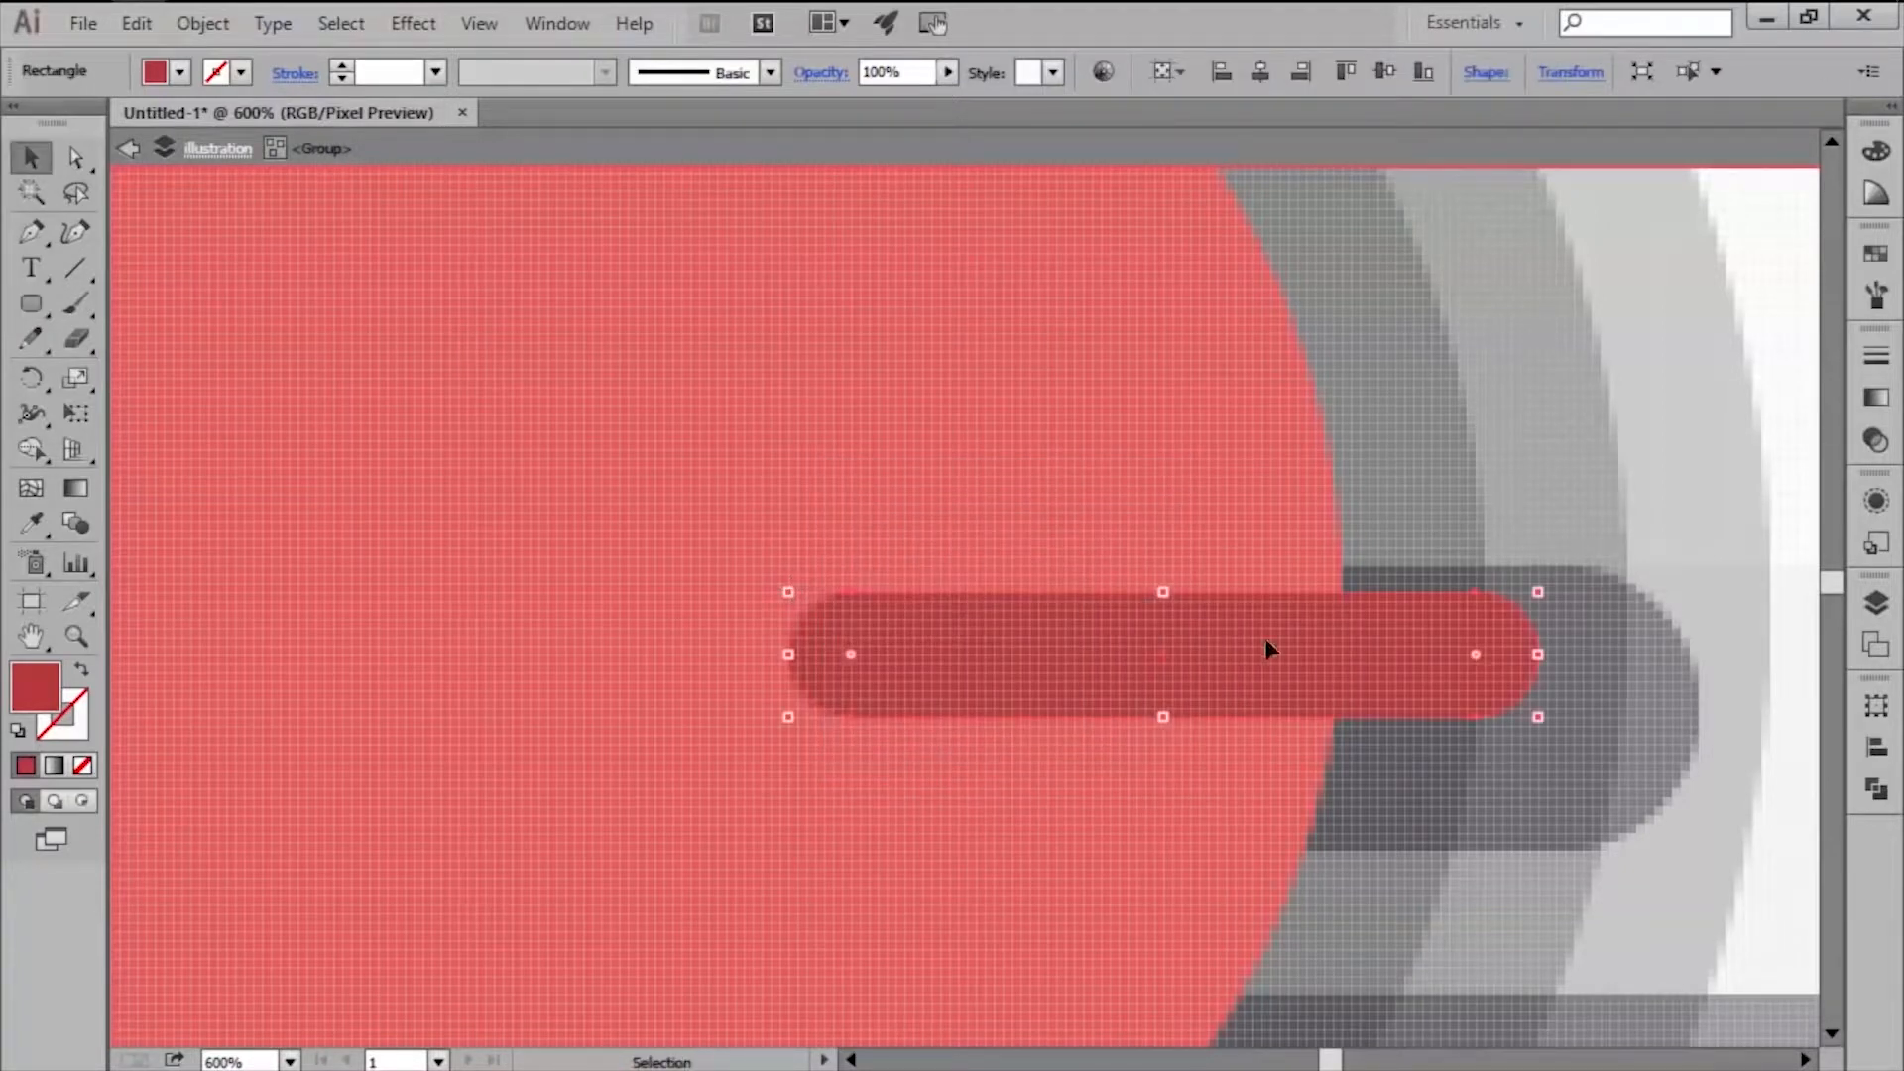
Move the dark red bar inside the red circle, about 12 px from its right edge and 4 px above the base's top edge.
left_click_drag(1267, 641, 1177, 610)
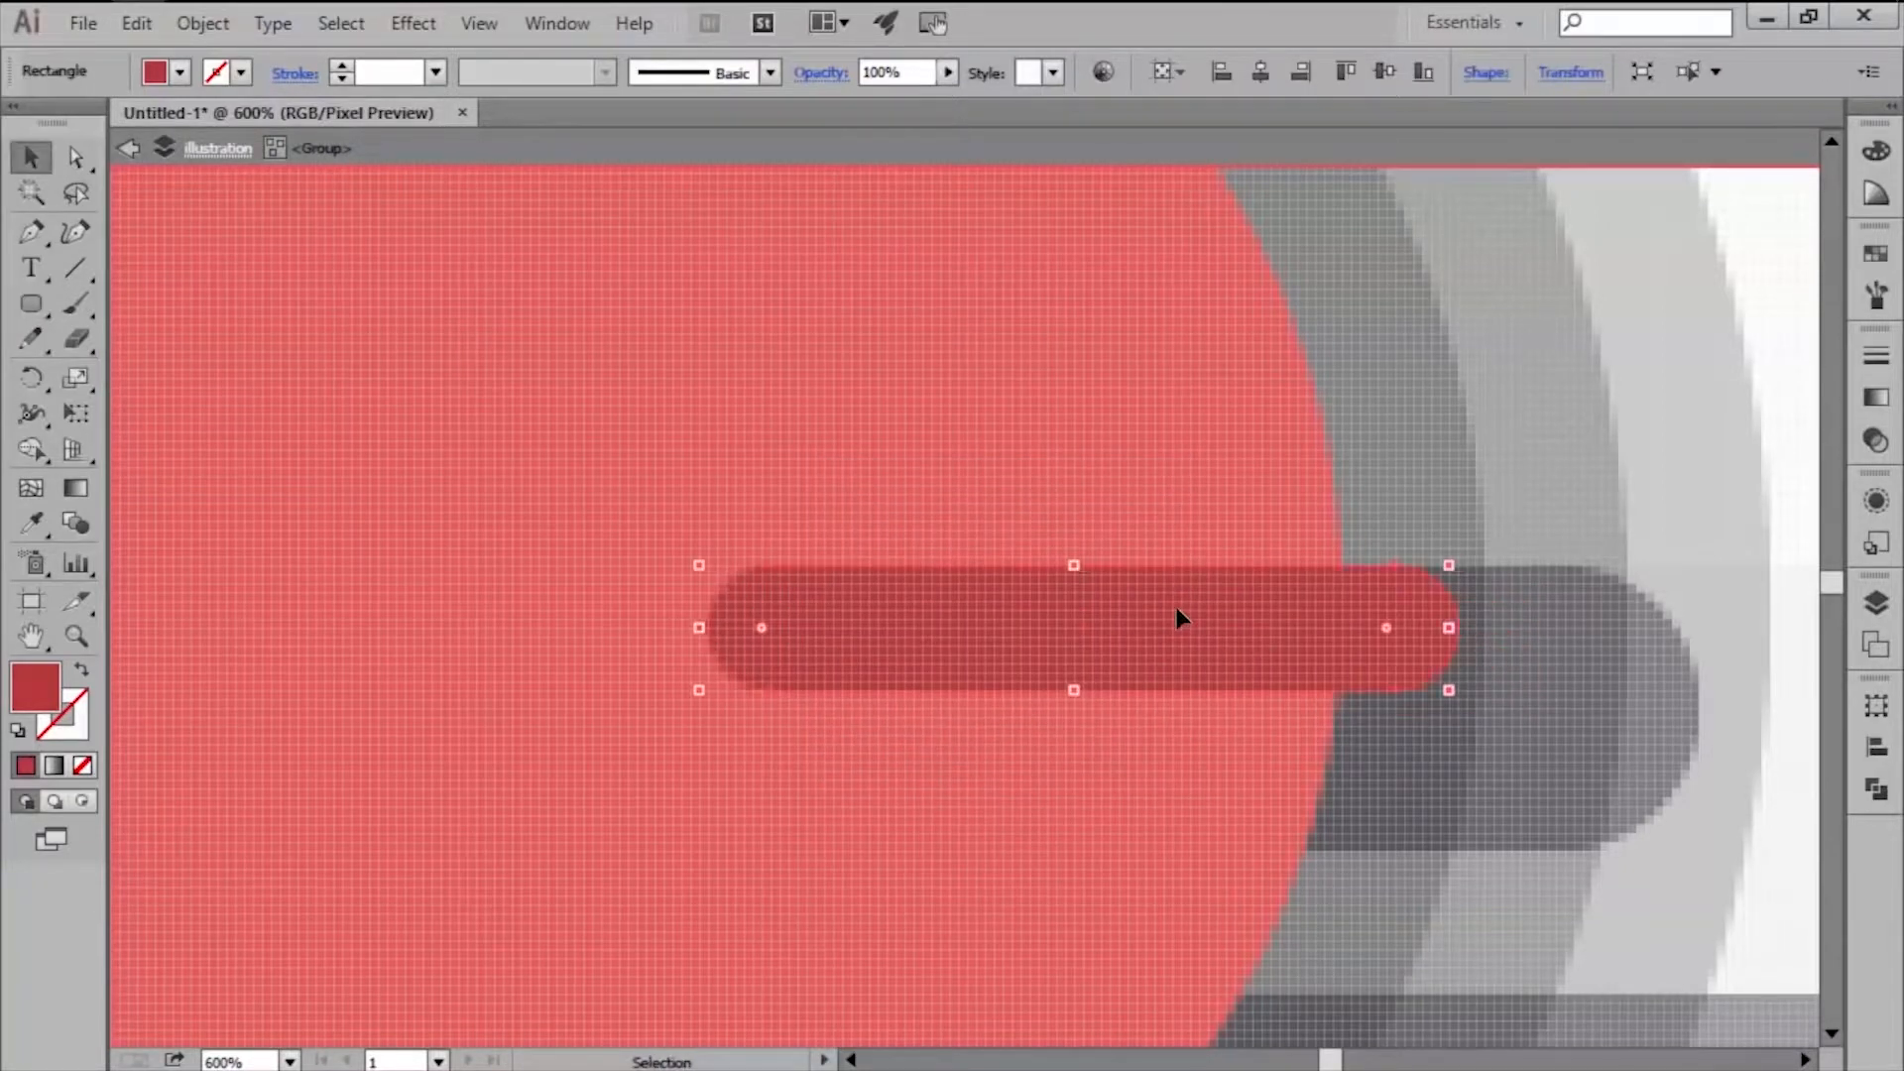
key("Left")
key("Left")
key("Left")
key("Left")
key("Left")
key("Left")
key("Left")
key("Left")
key("Left")
key("Left")
key("Left")
key("Left")
key("Left")
key("Left")
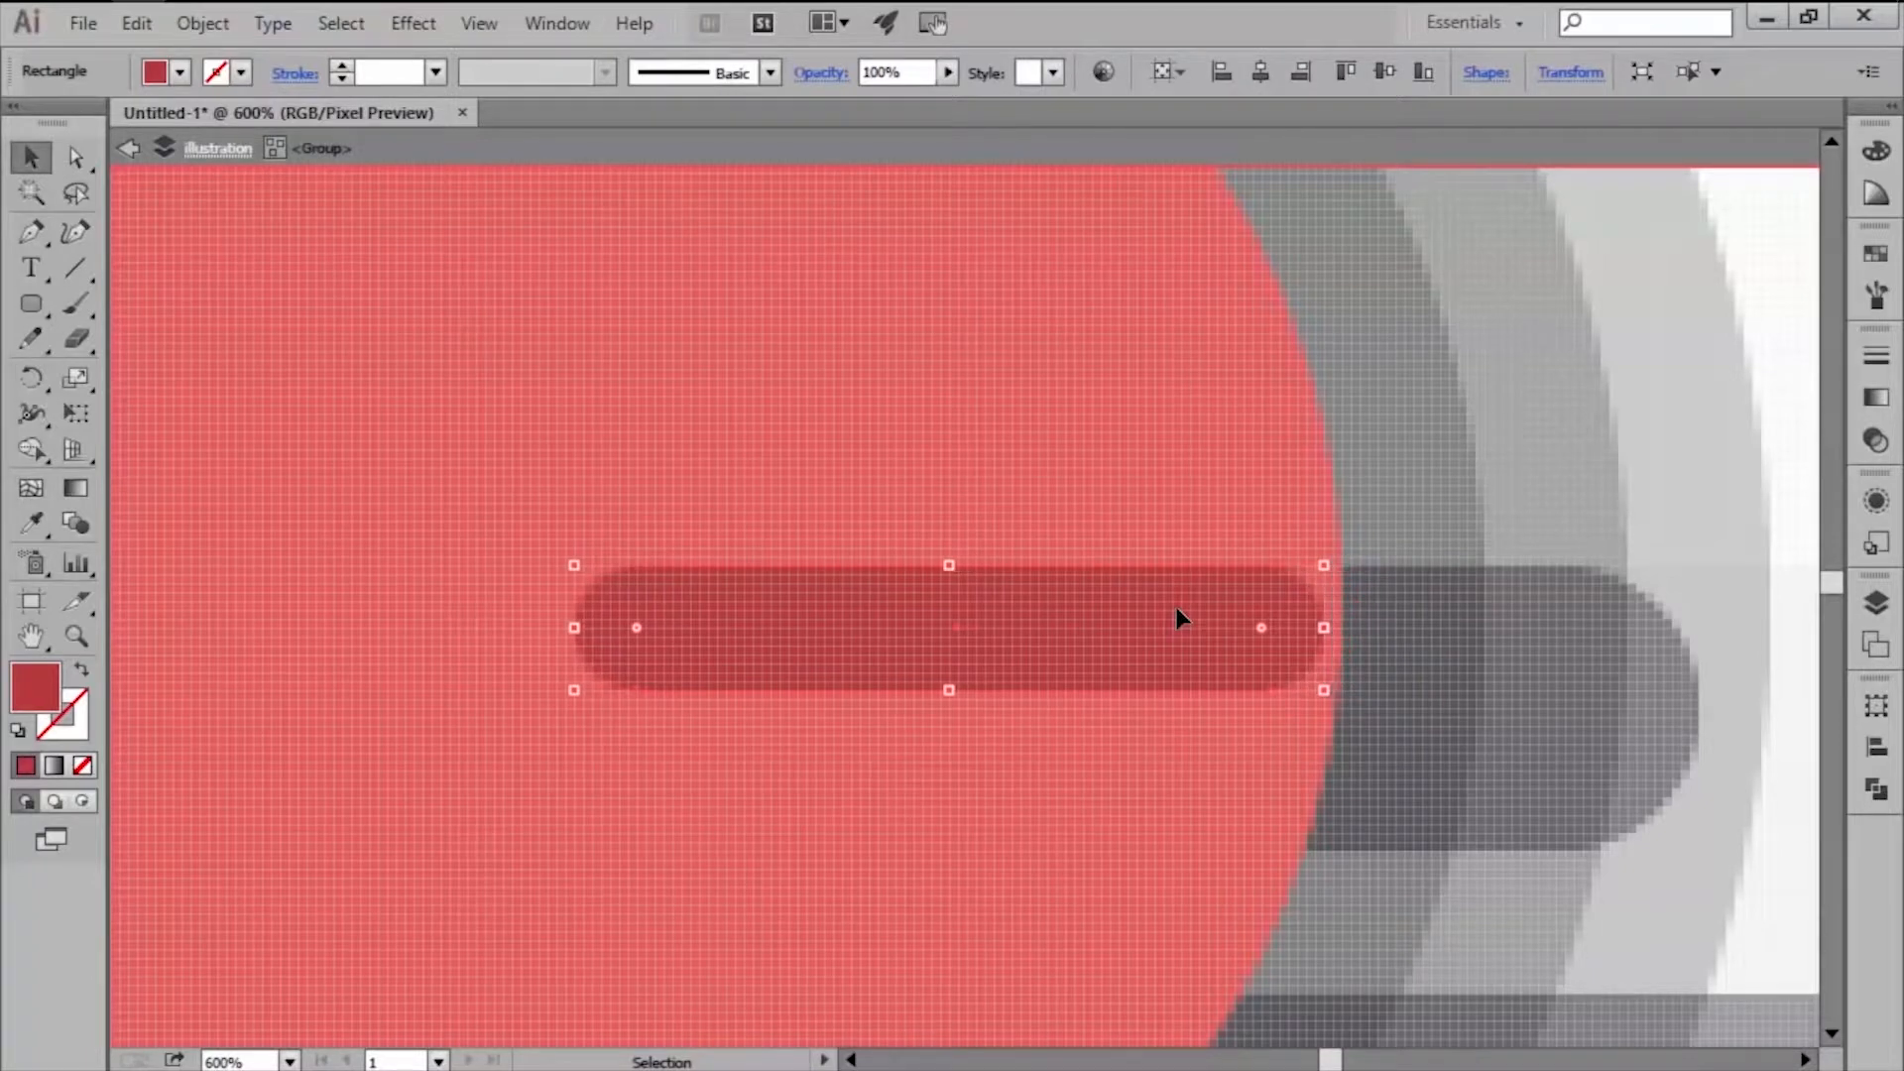
key("Left")
key("Left")
key("Left")
key("Left")
key("Left")
key("Left")
key("Left")
key("Left")
key("Left")
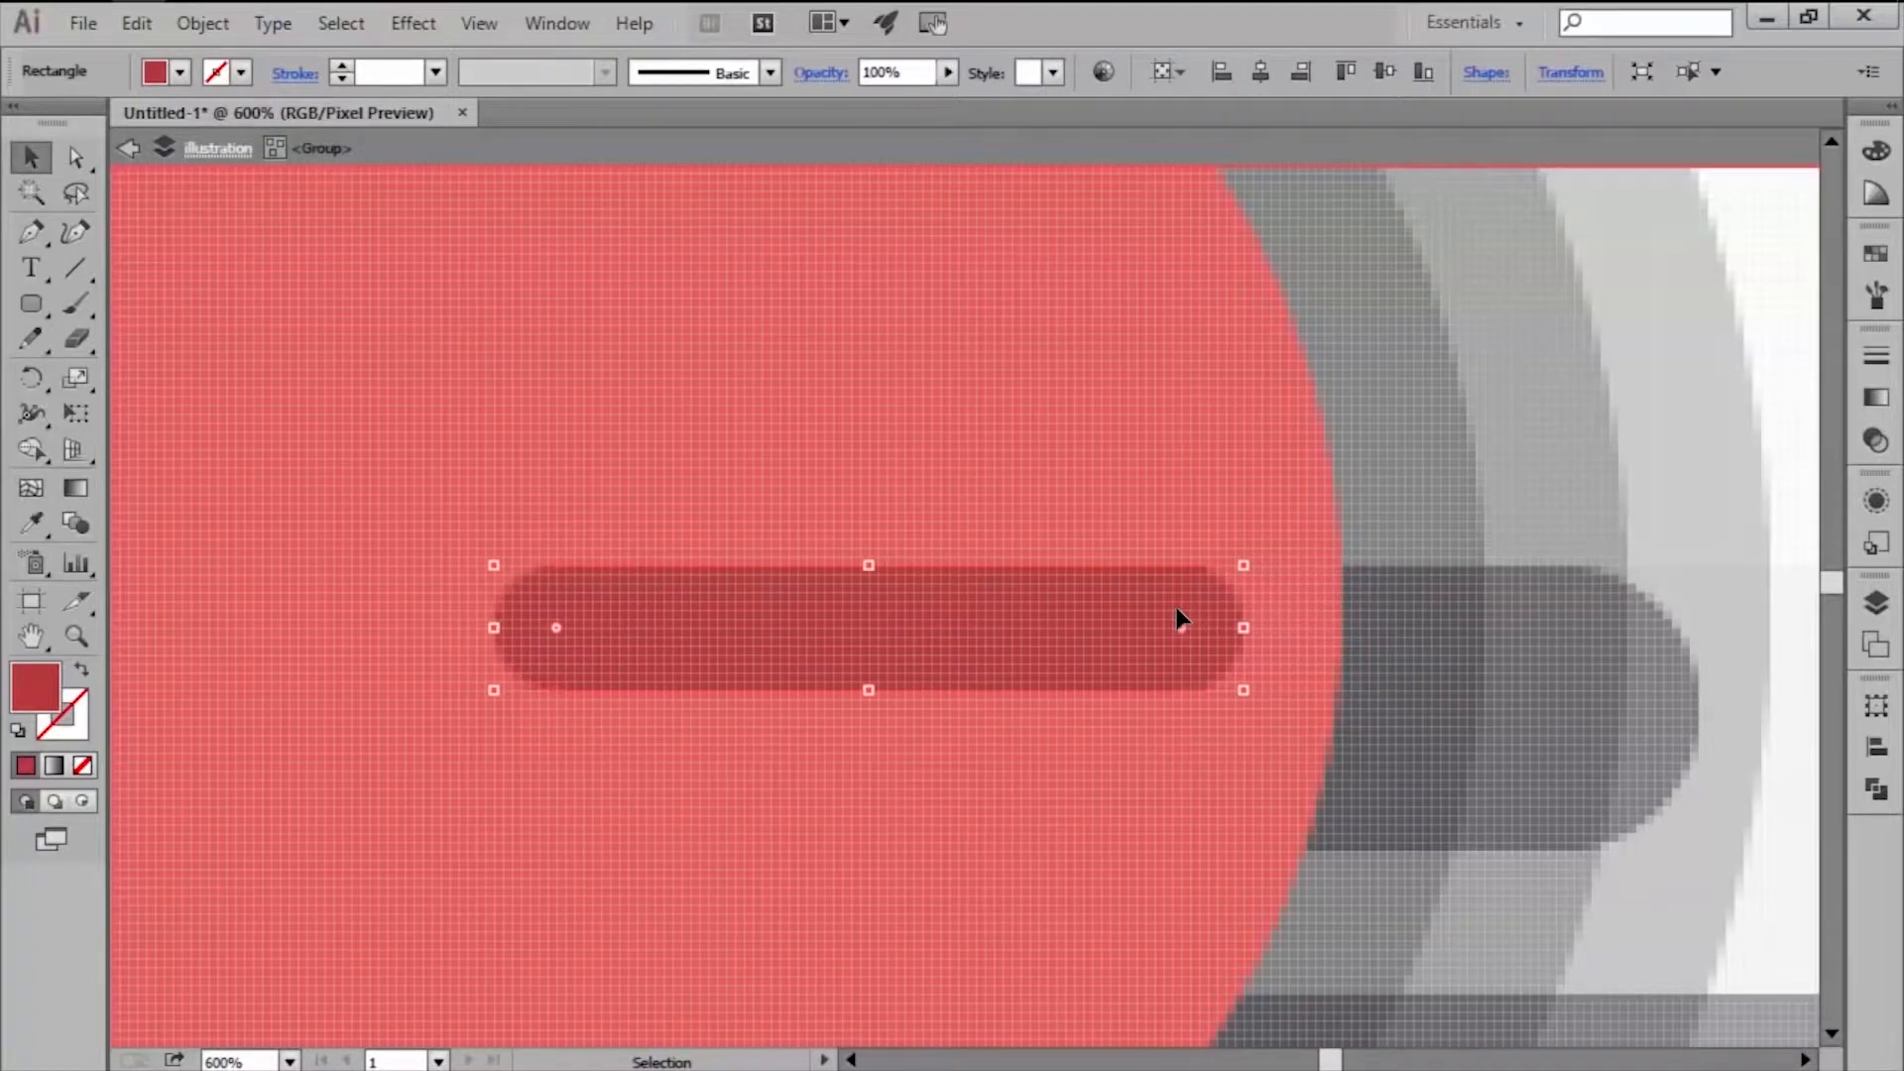
key("Left")
key("Up")
key("Up")
key("Up")
key("Up")
key("Up")
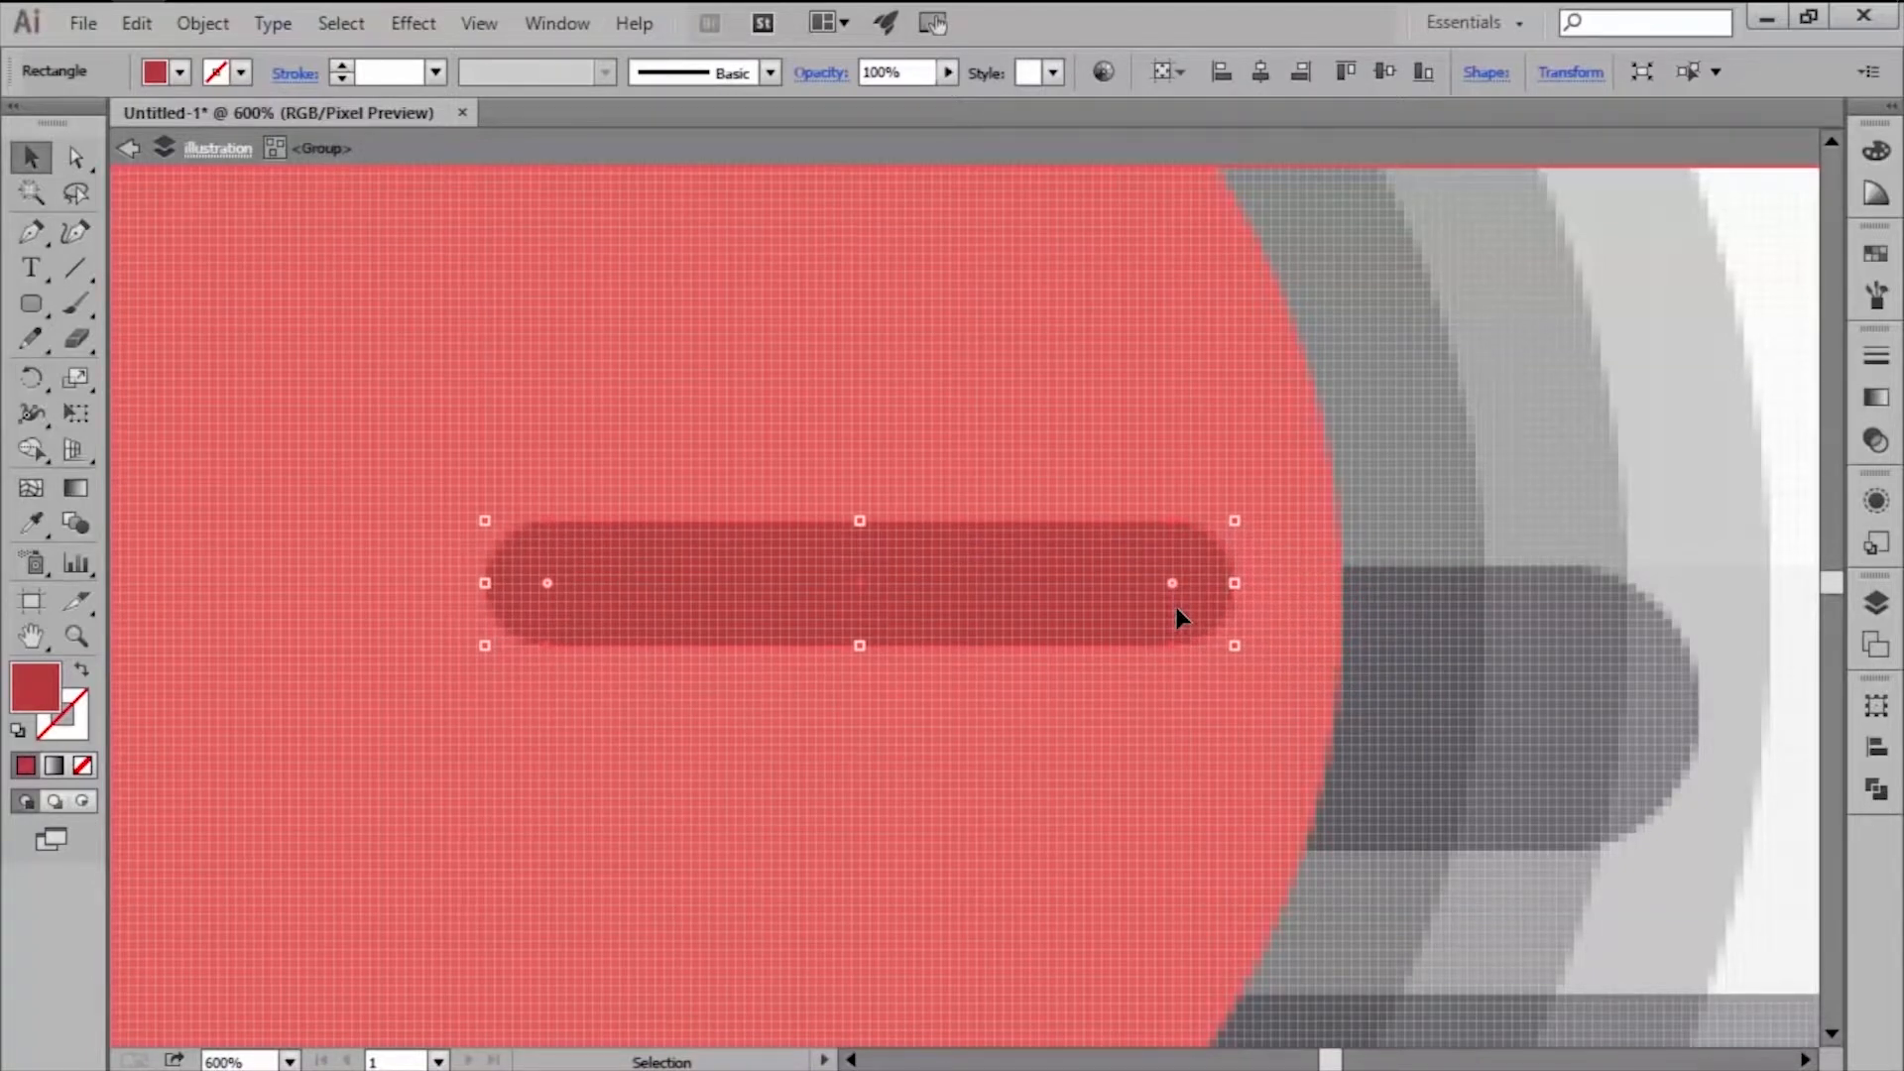
key("Down")
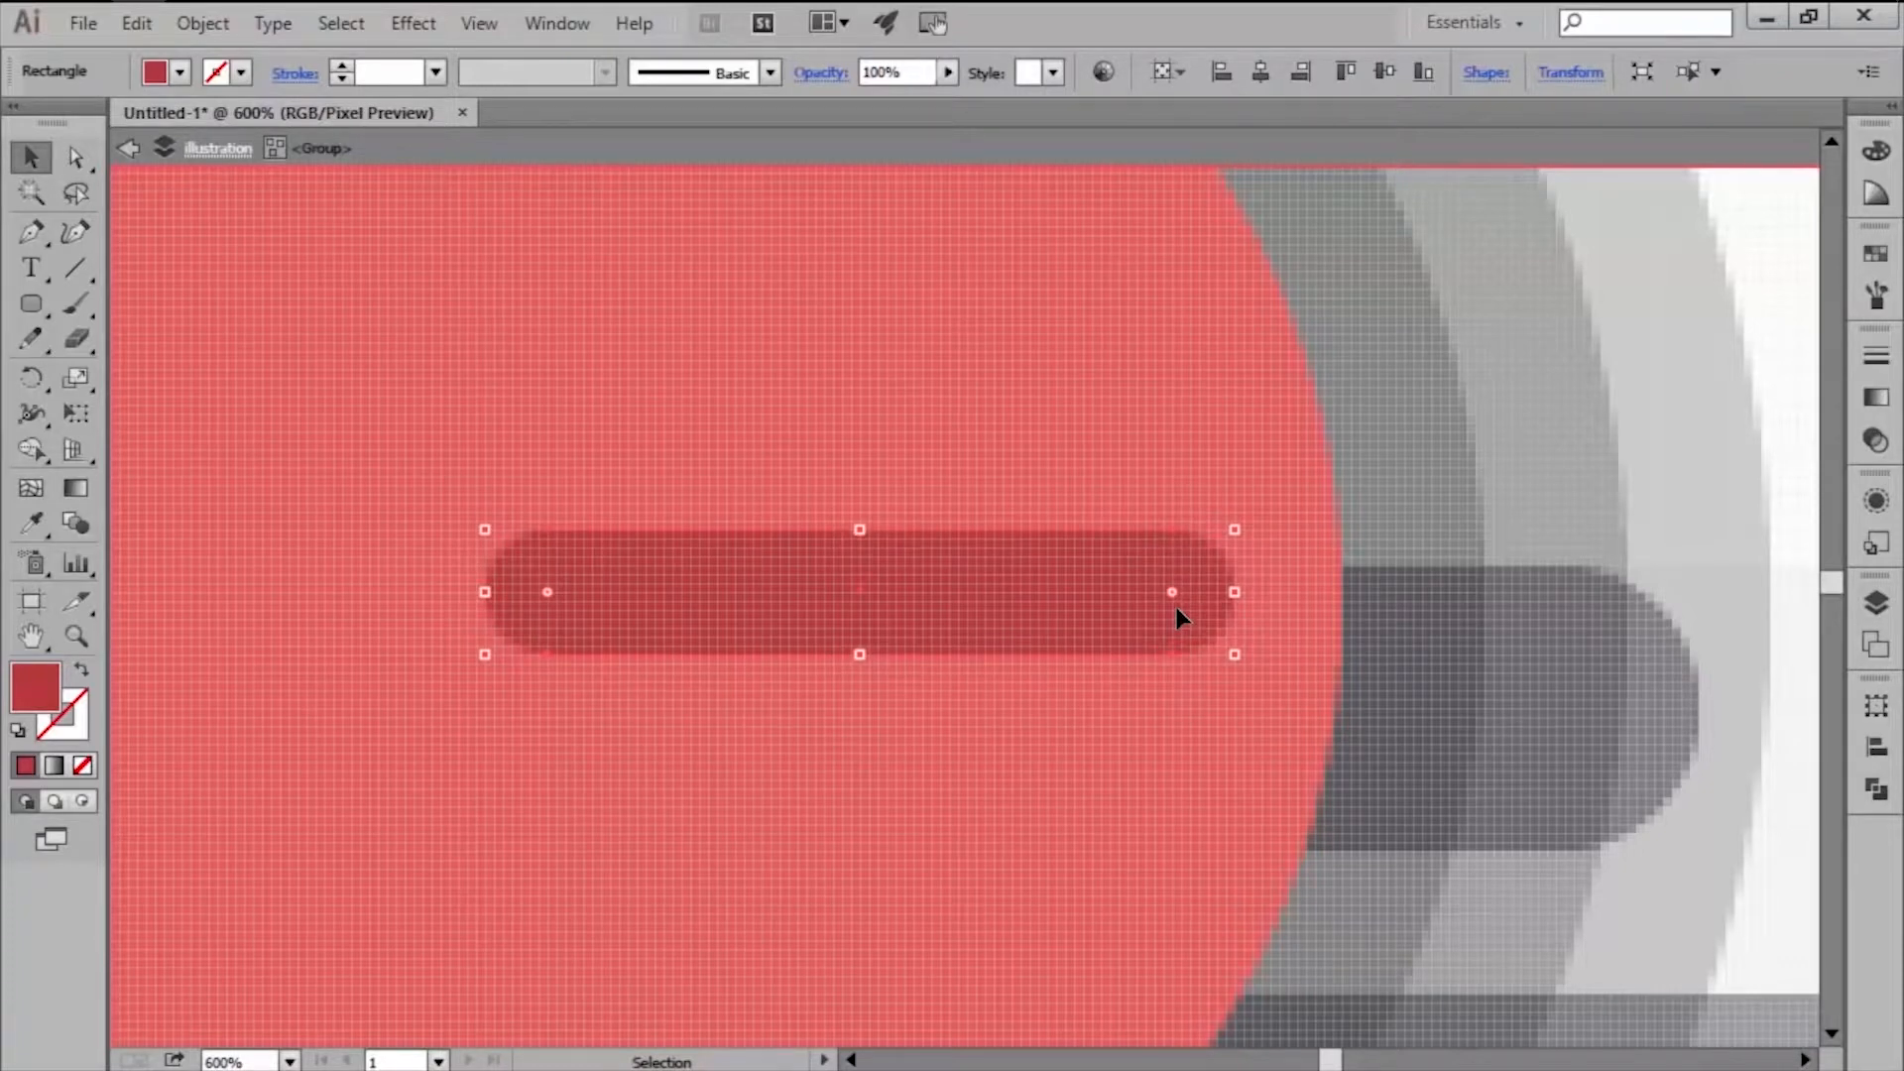
Duplicate the dark red bar to the circle's left side, 14 px lower and extending about 16 px beyond the circle's edge.
scroll(1176, 607, "down", 3)
left_click(1414, 564)
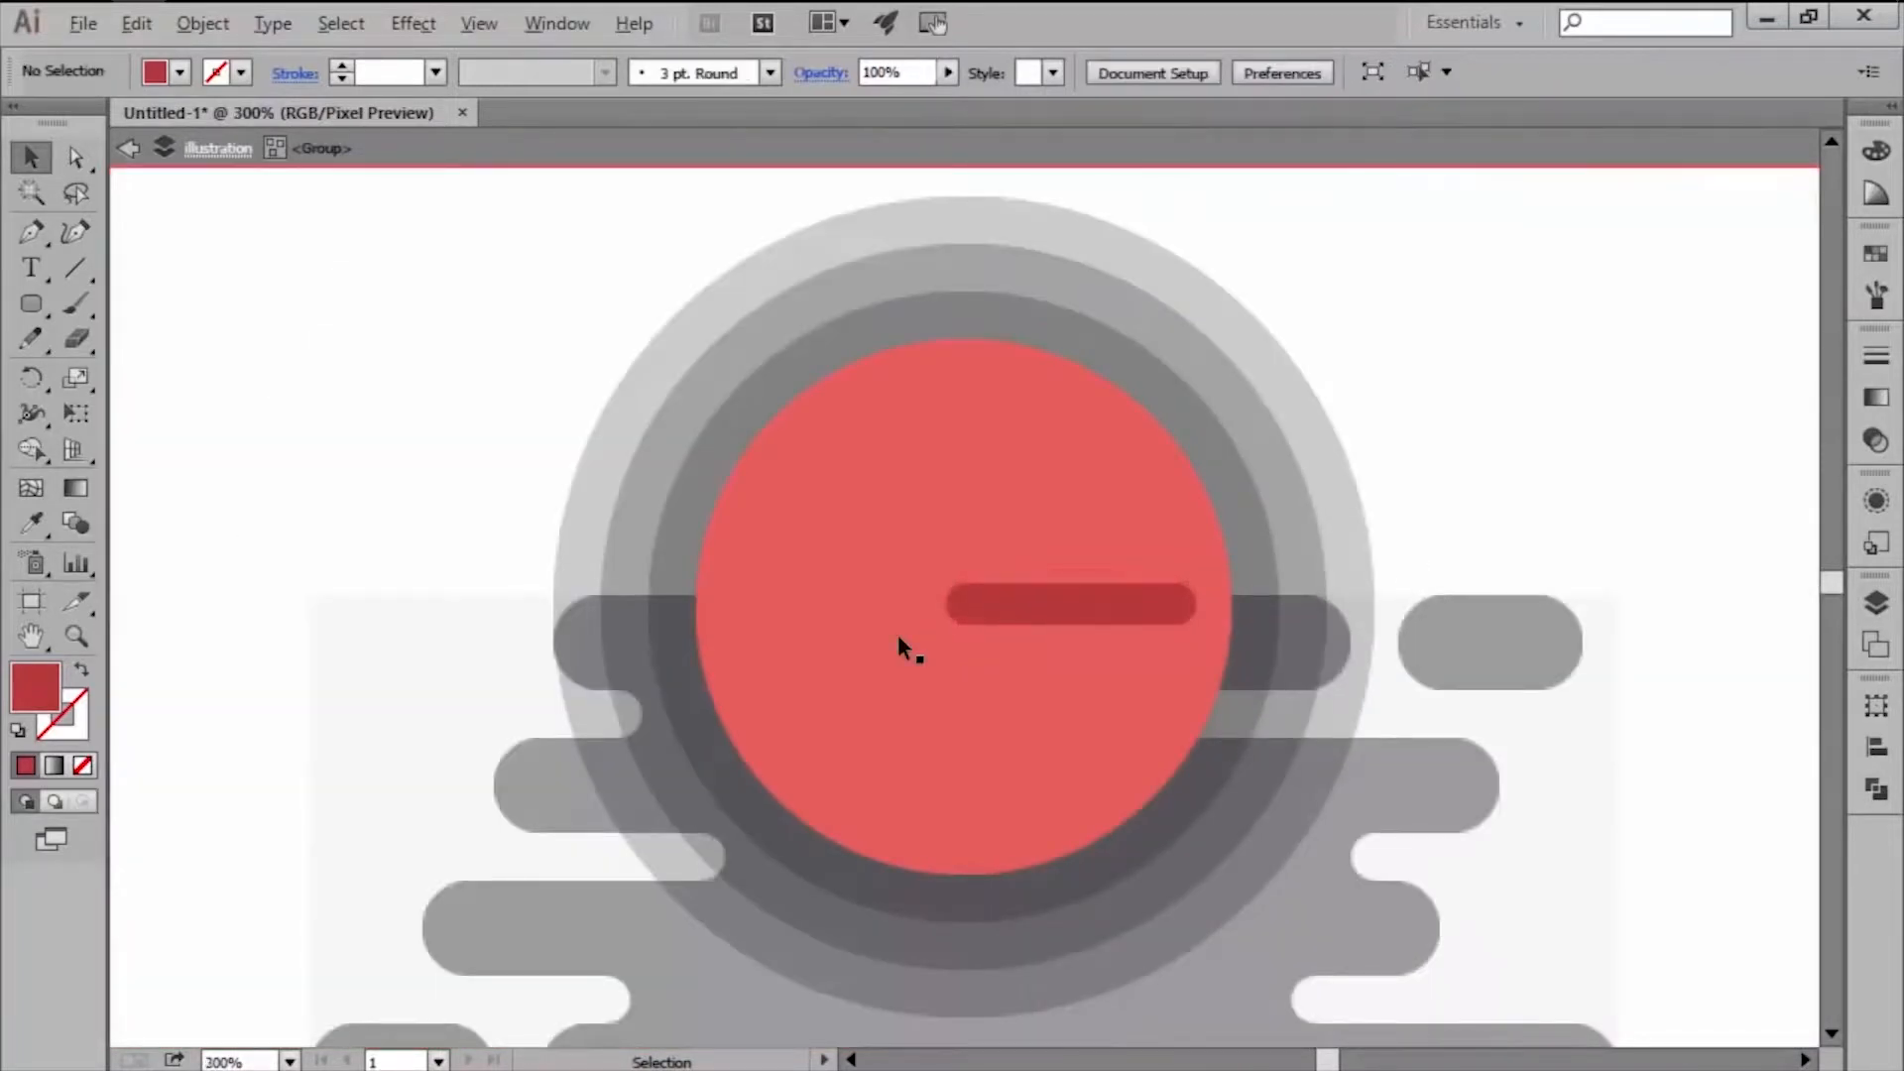
scroll(1054, 574, "up", 2)
left_click_drag(1234, 573, 1233, 656)
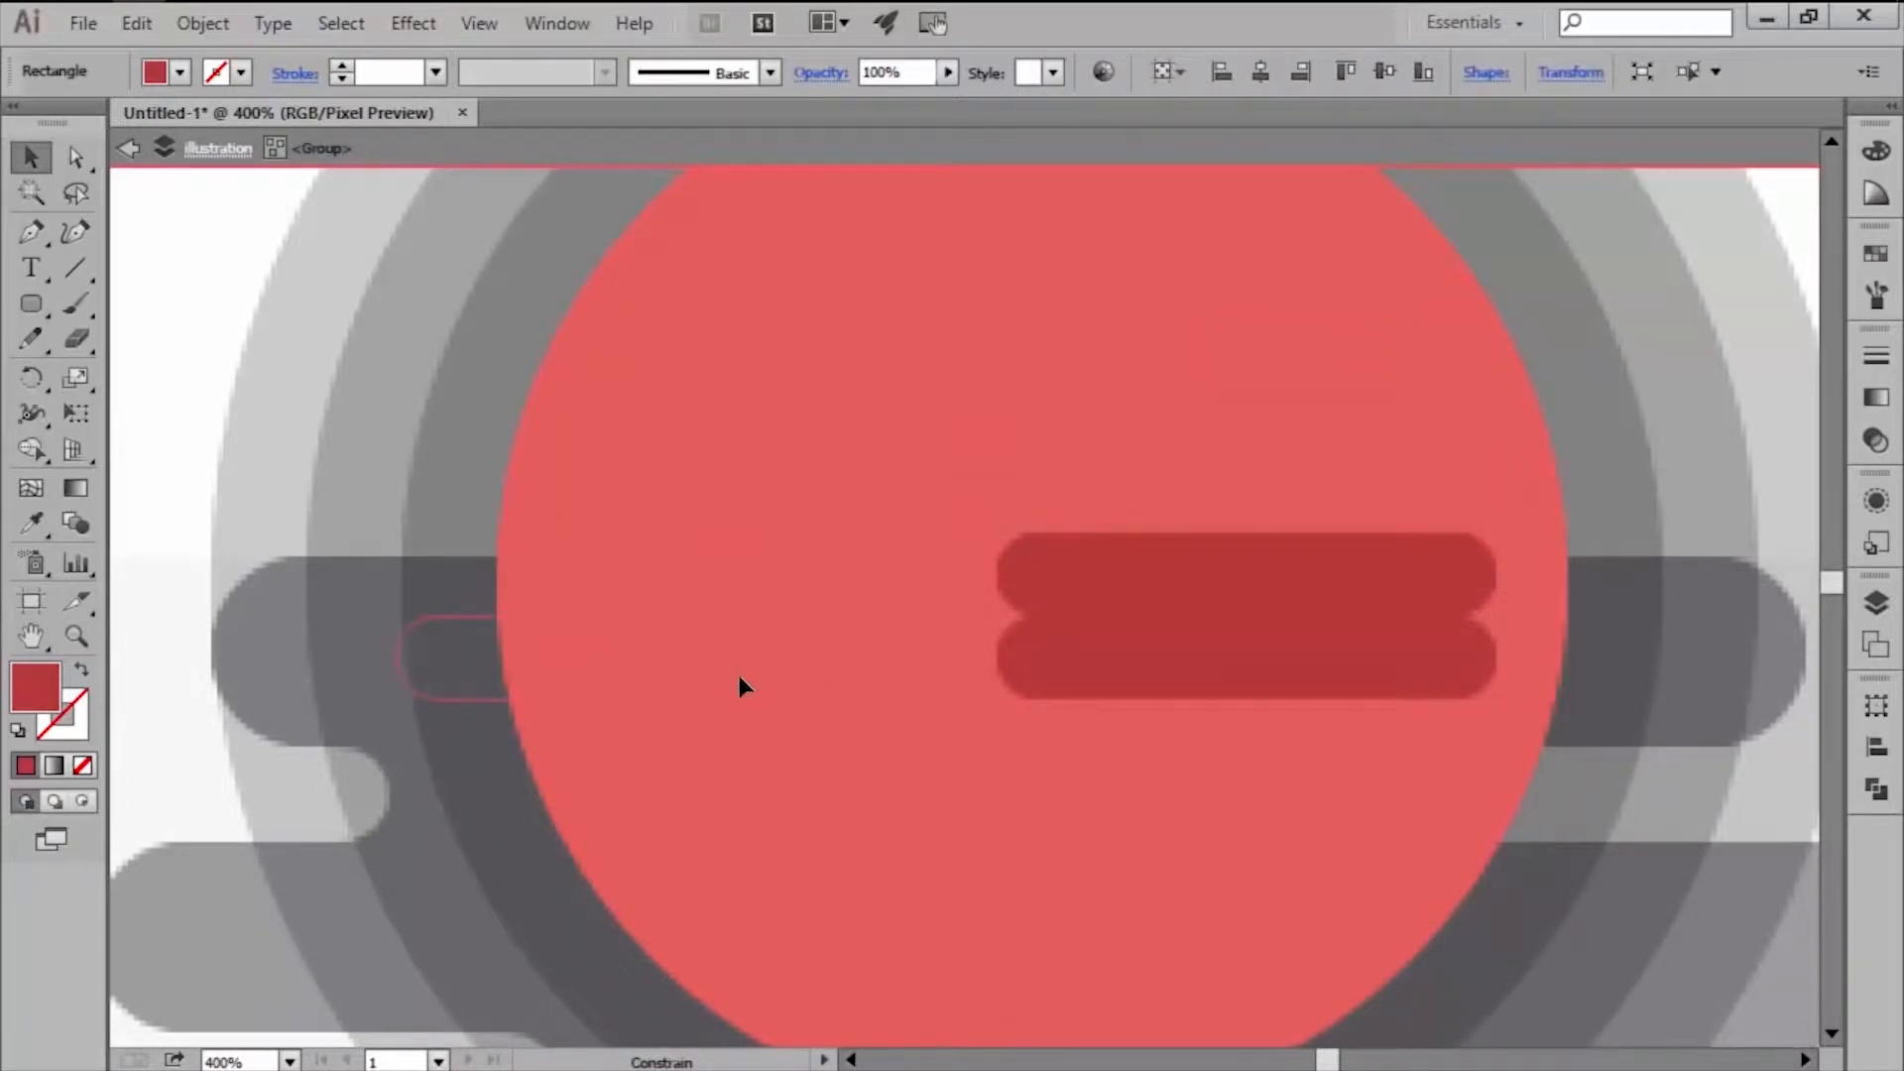
left_click_drag(740, 677, 740, 679)
scroll(457, 685, "up", 2)
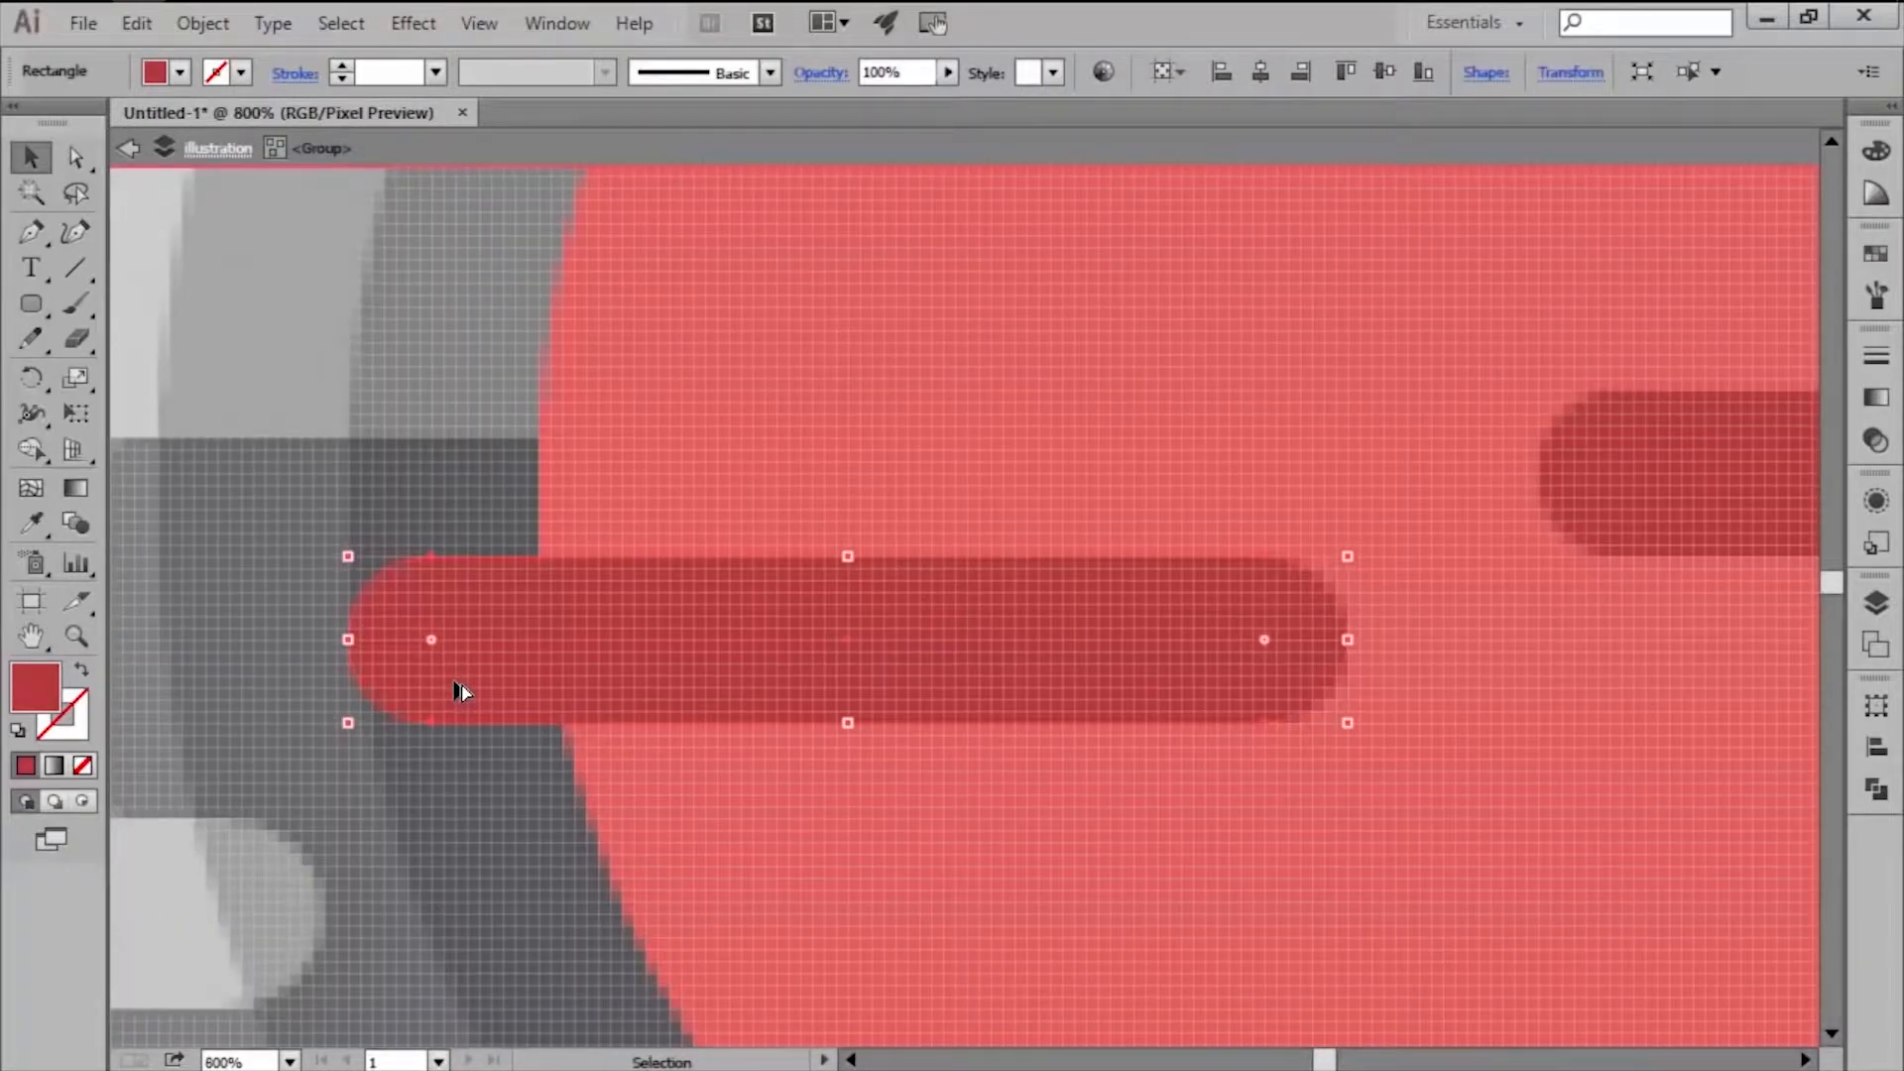
Draw a 30 by 8 px dark red rectangle and place it flush beneath the left bar, near its middle.
left_click_drag(32, 300, 146, 315)
key("m")
left_click(939, 773)
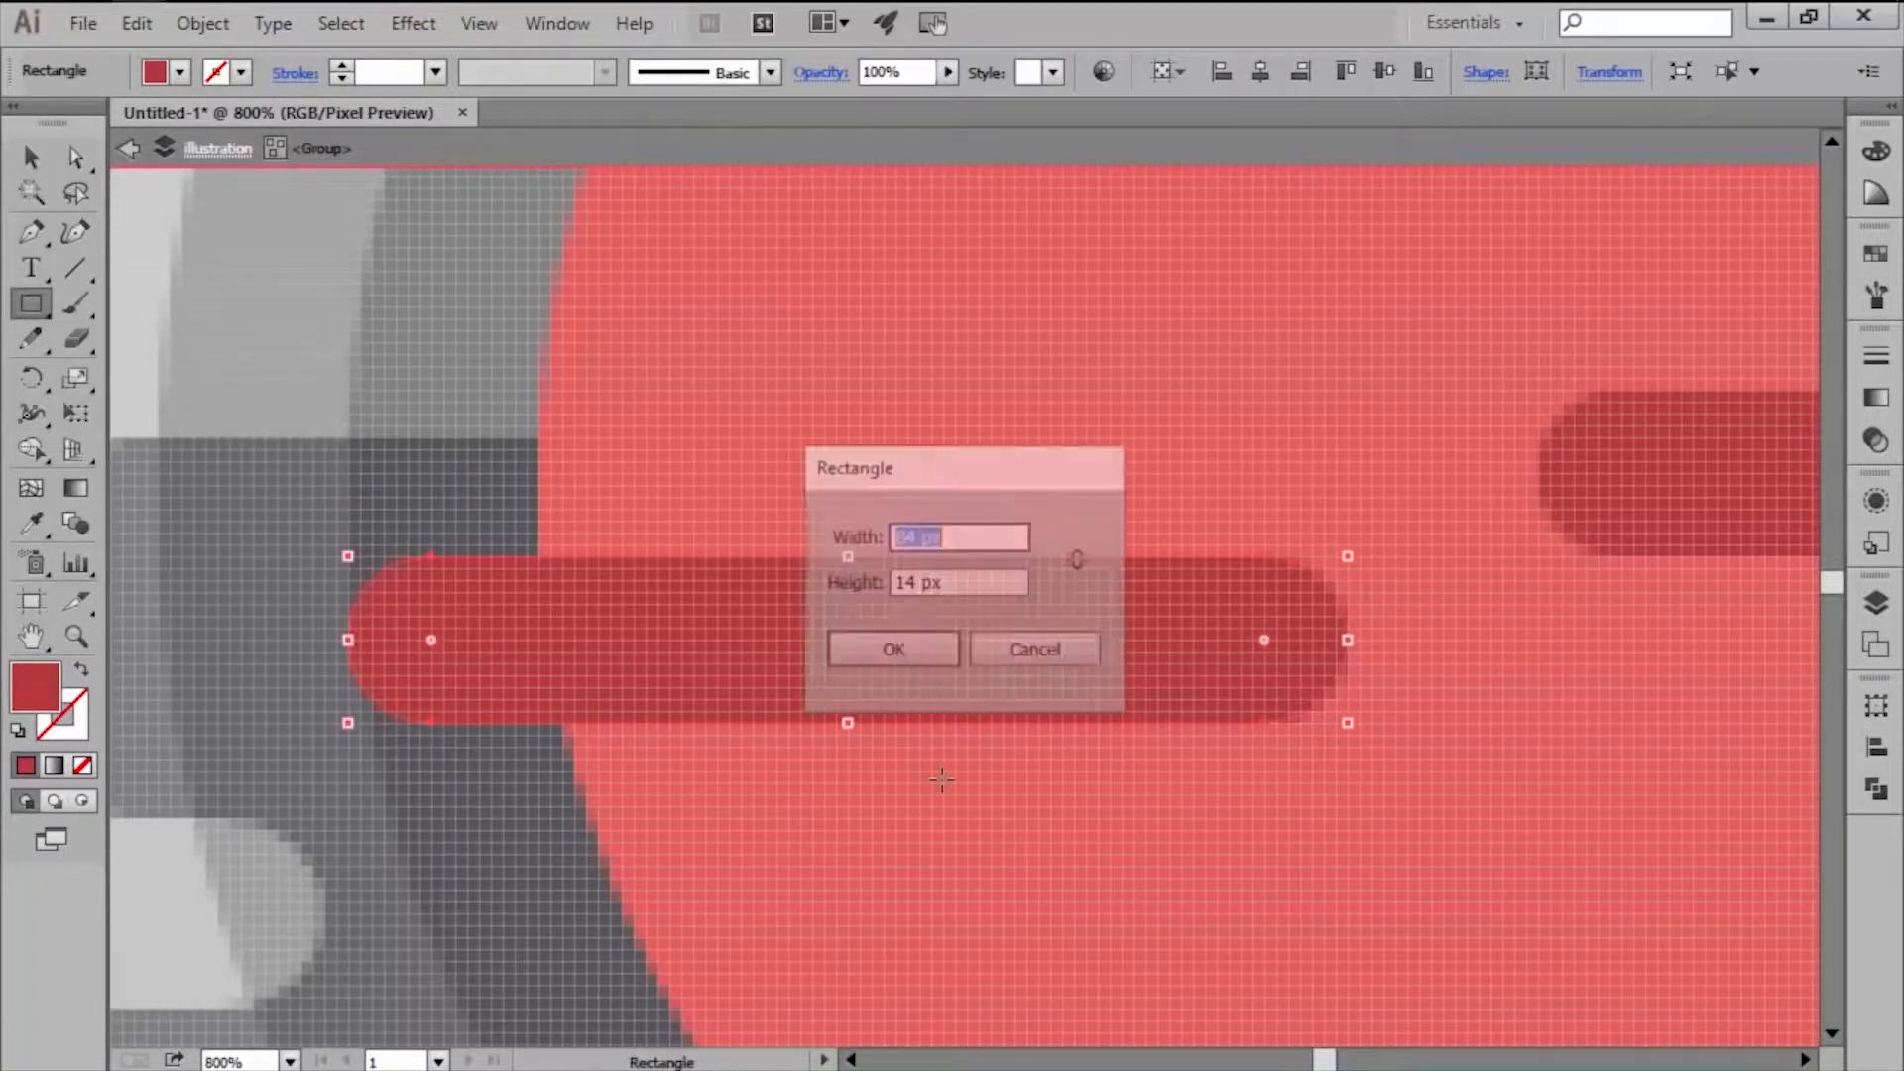
type("30")
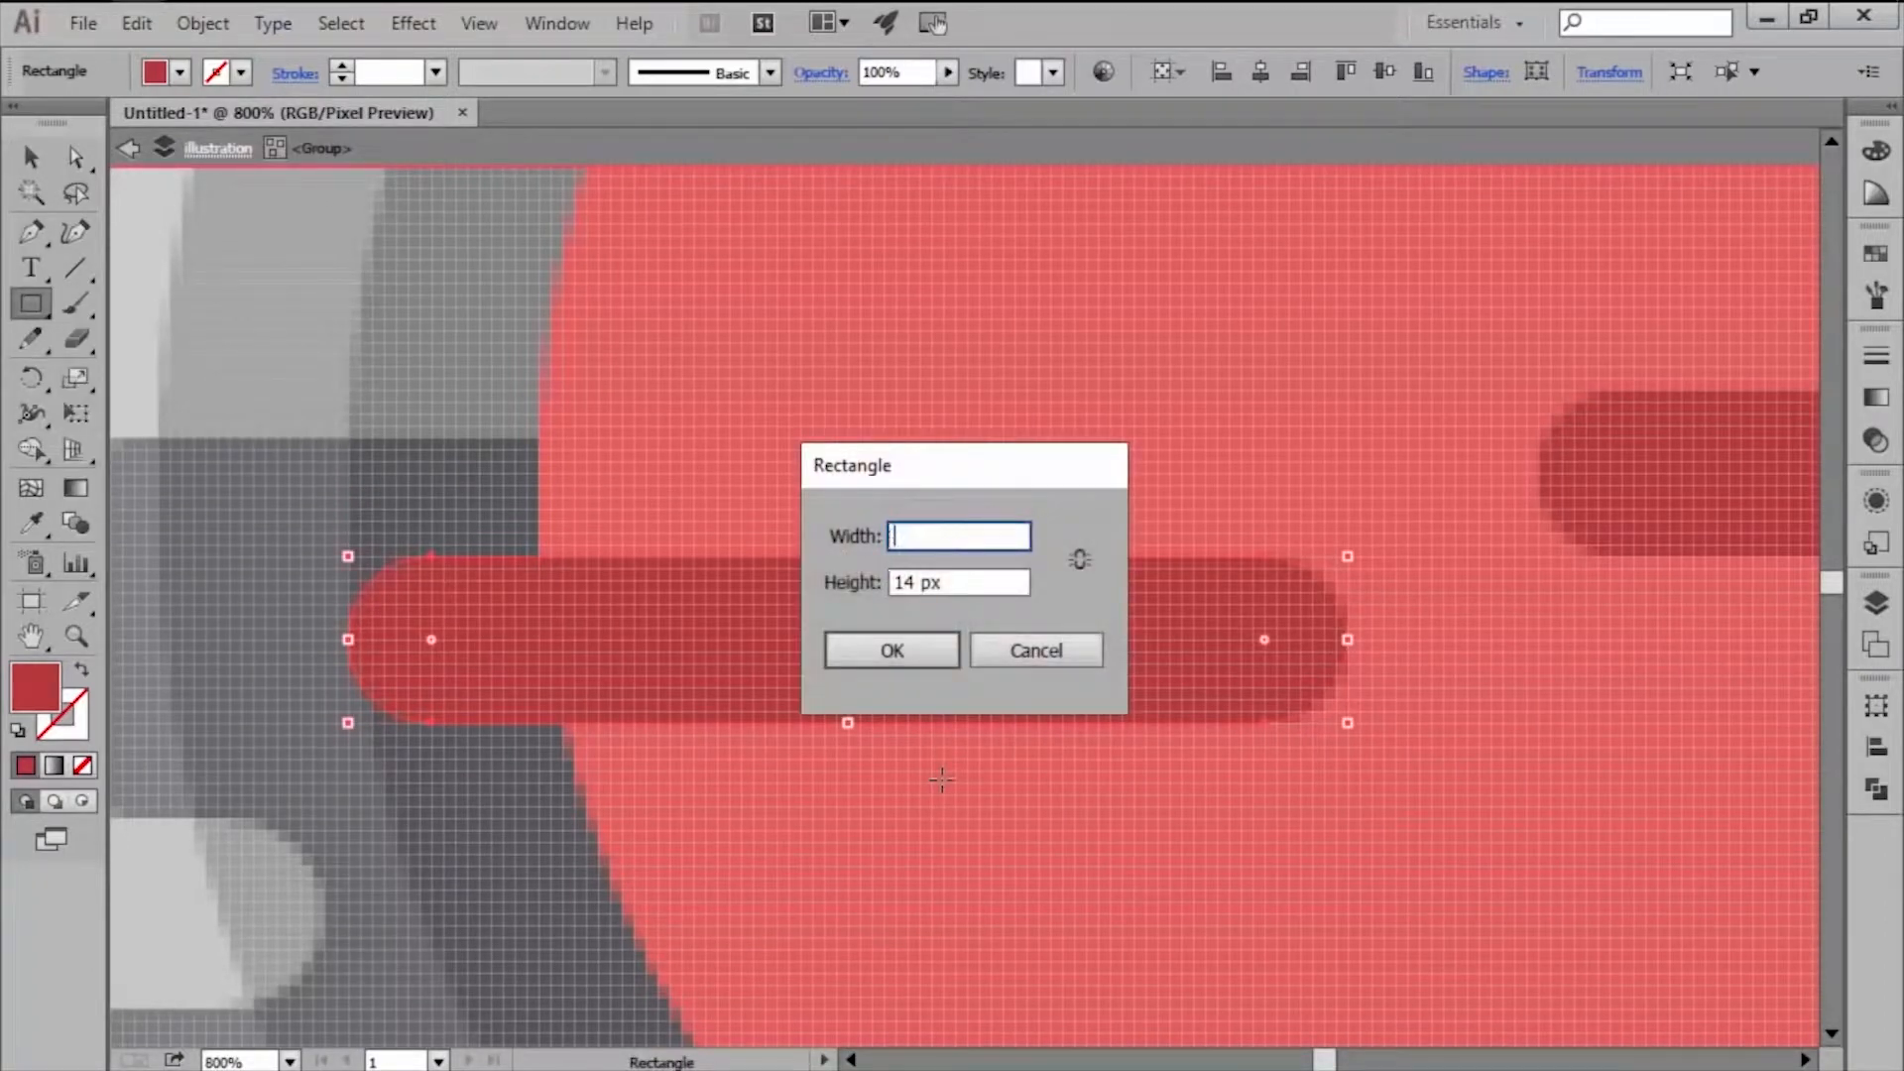
key("Tab")
type("8")
key("Return")
key("v")
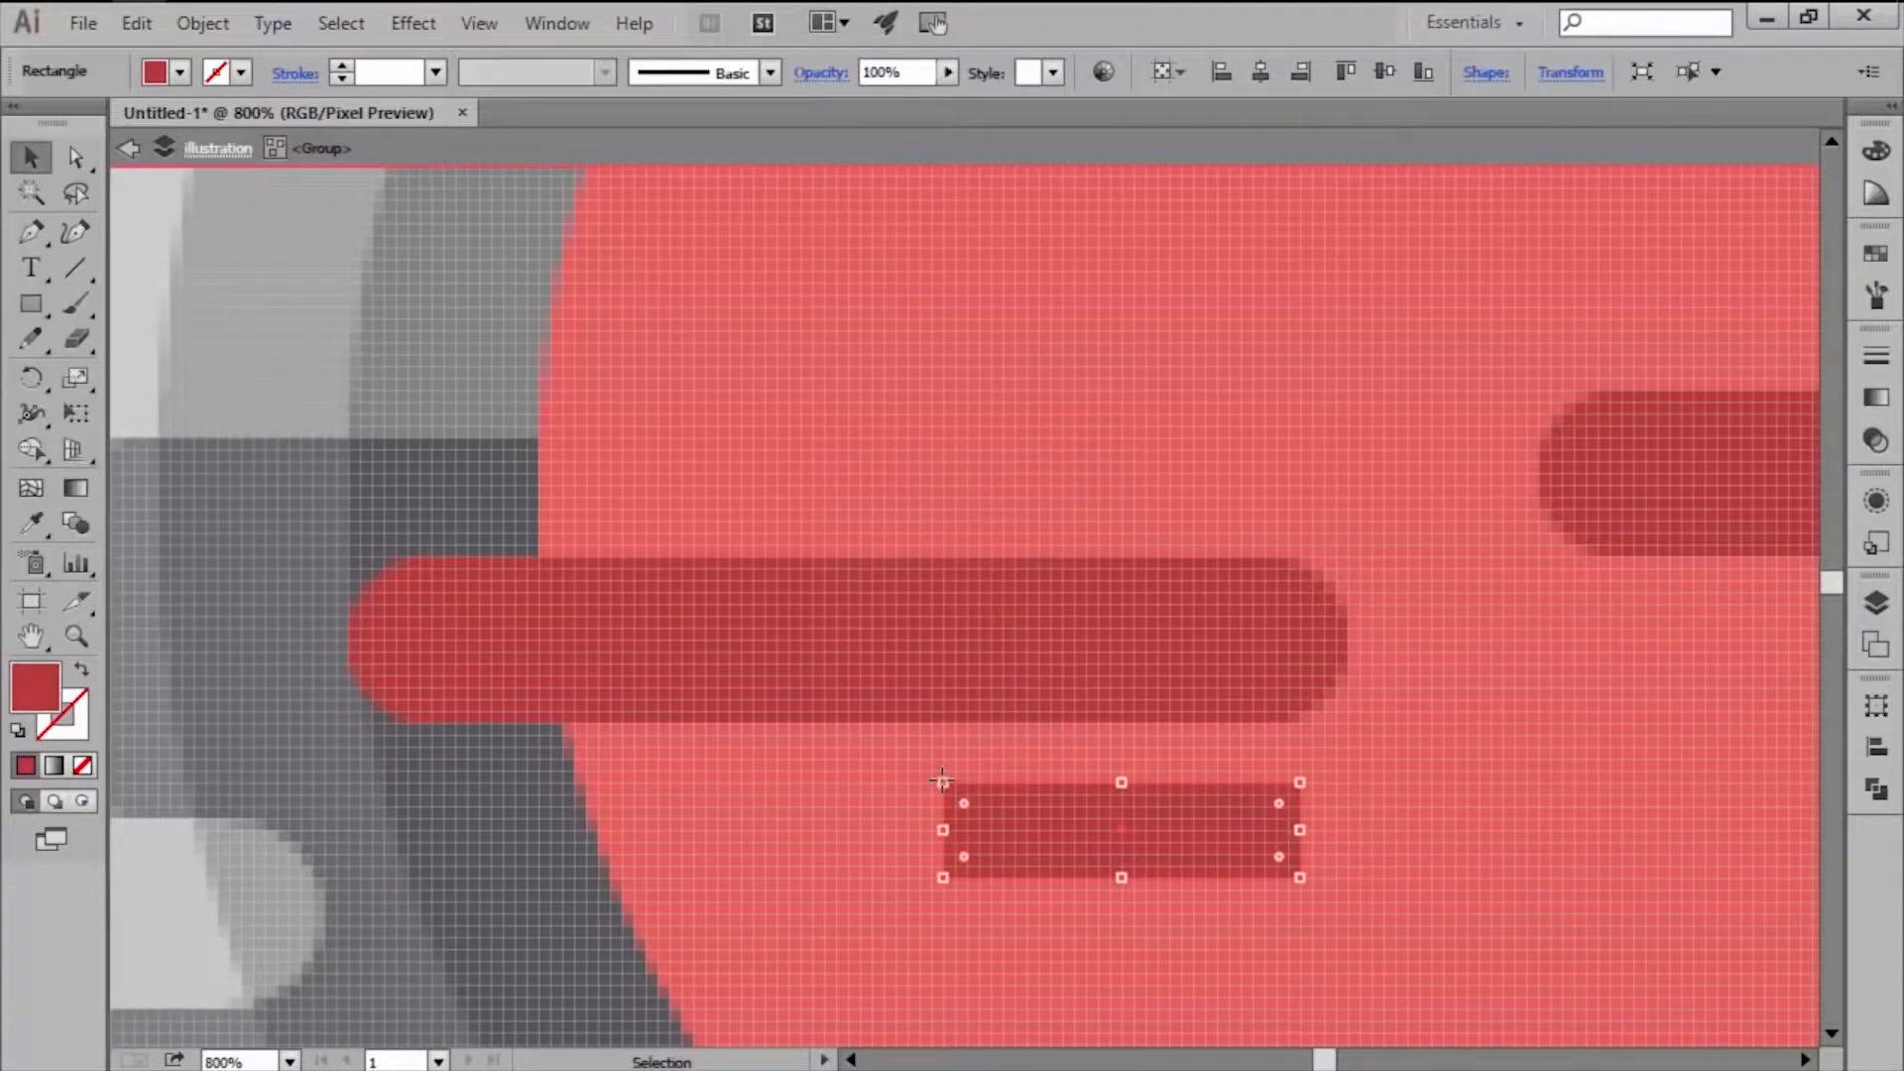
left_click(923, 798)
key("ctrl+z")
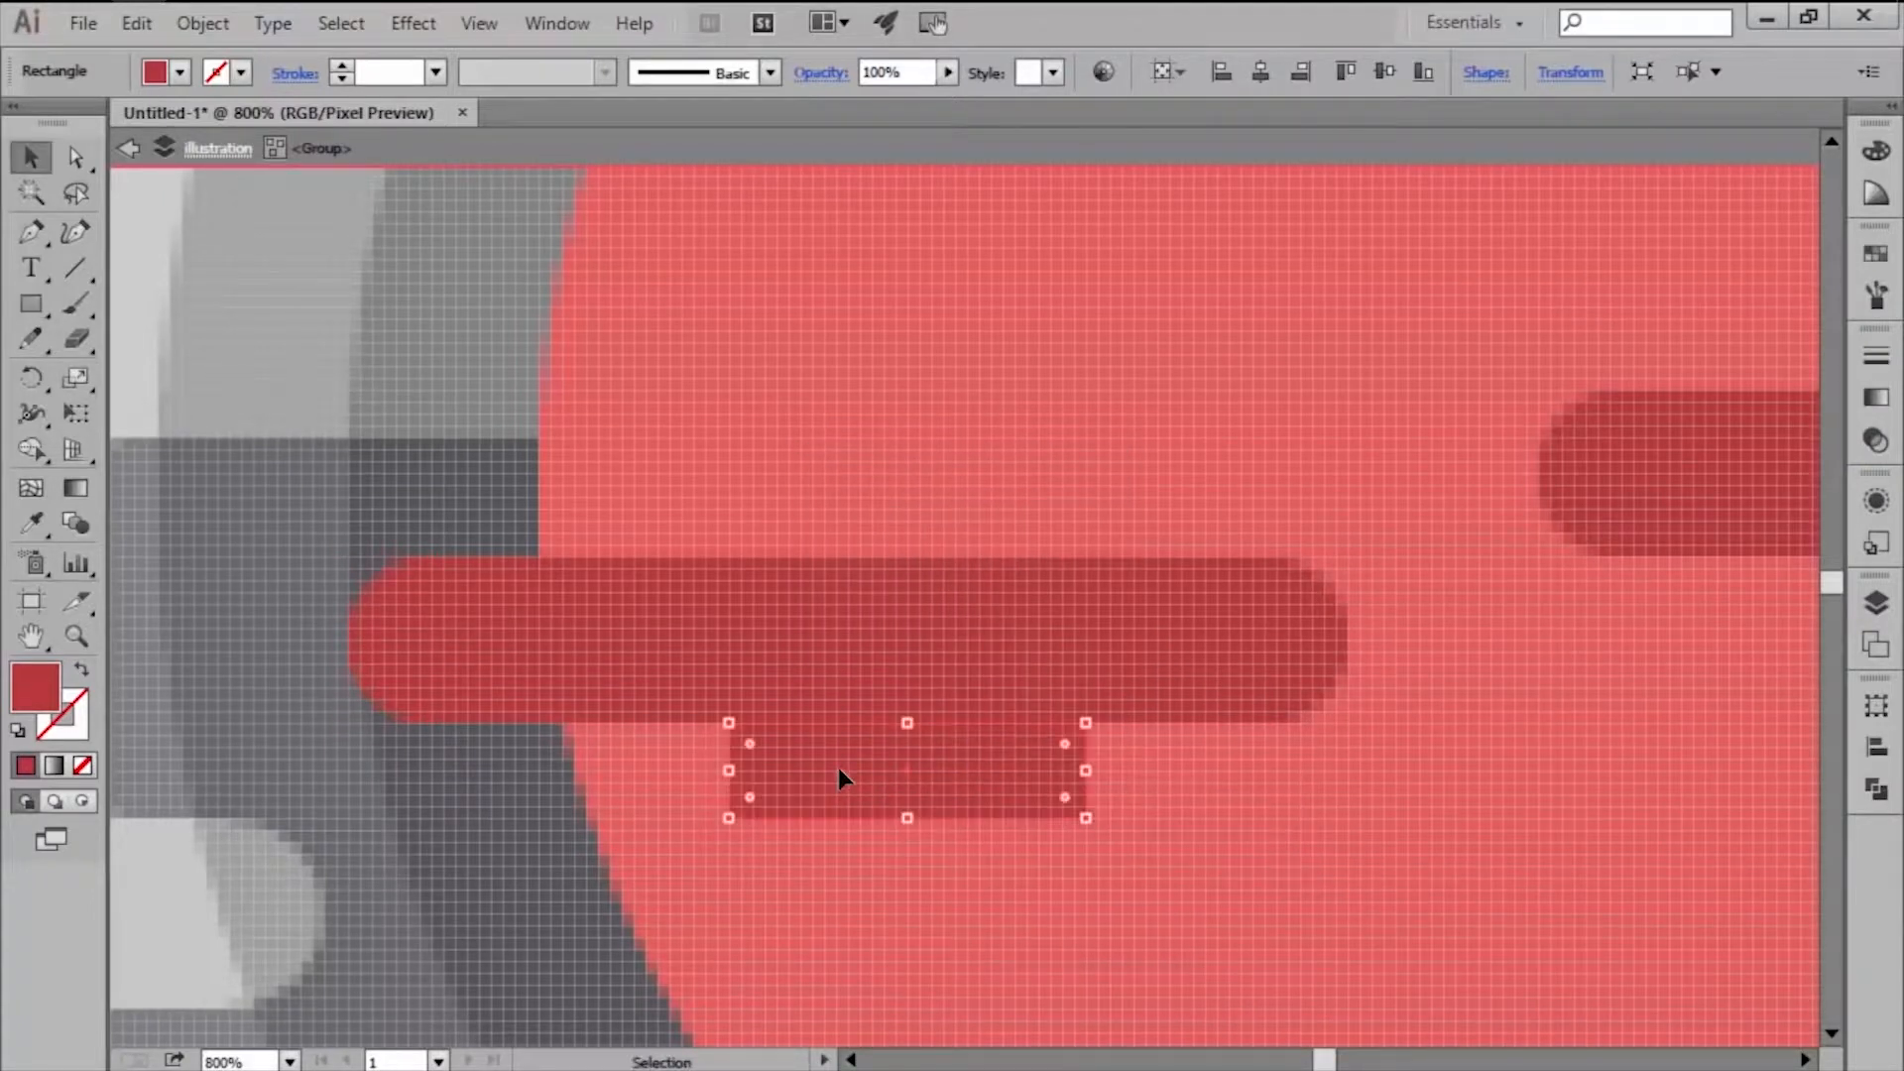
Add an 8 px circle centred on each short end of the small rectangle and subtract both circles with Minus Front.
key("l")
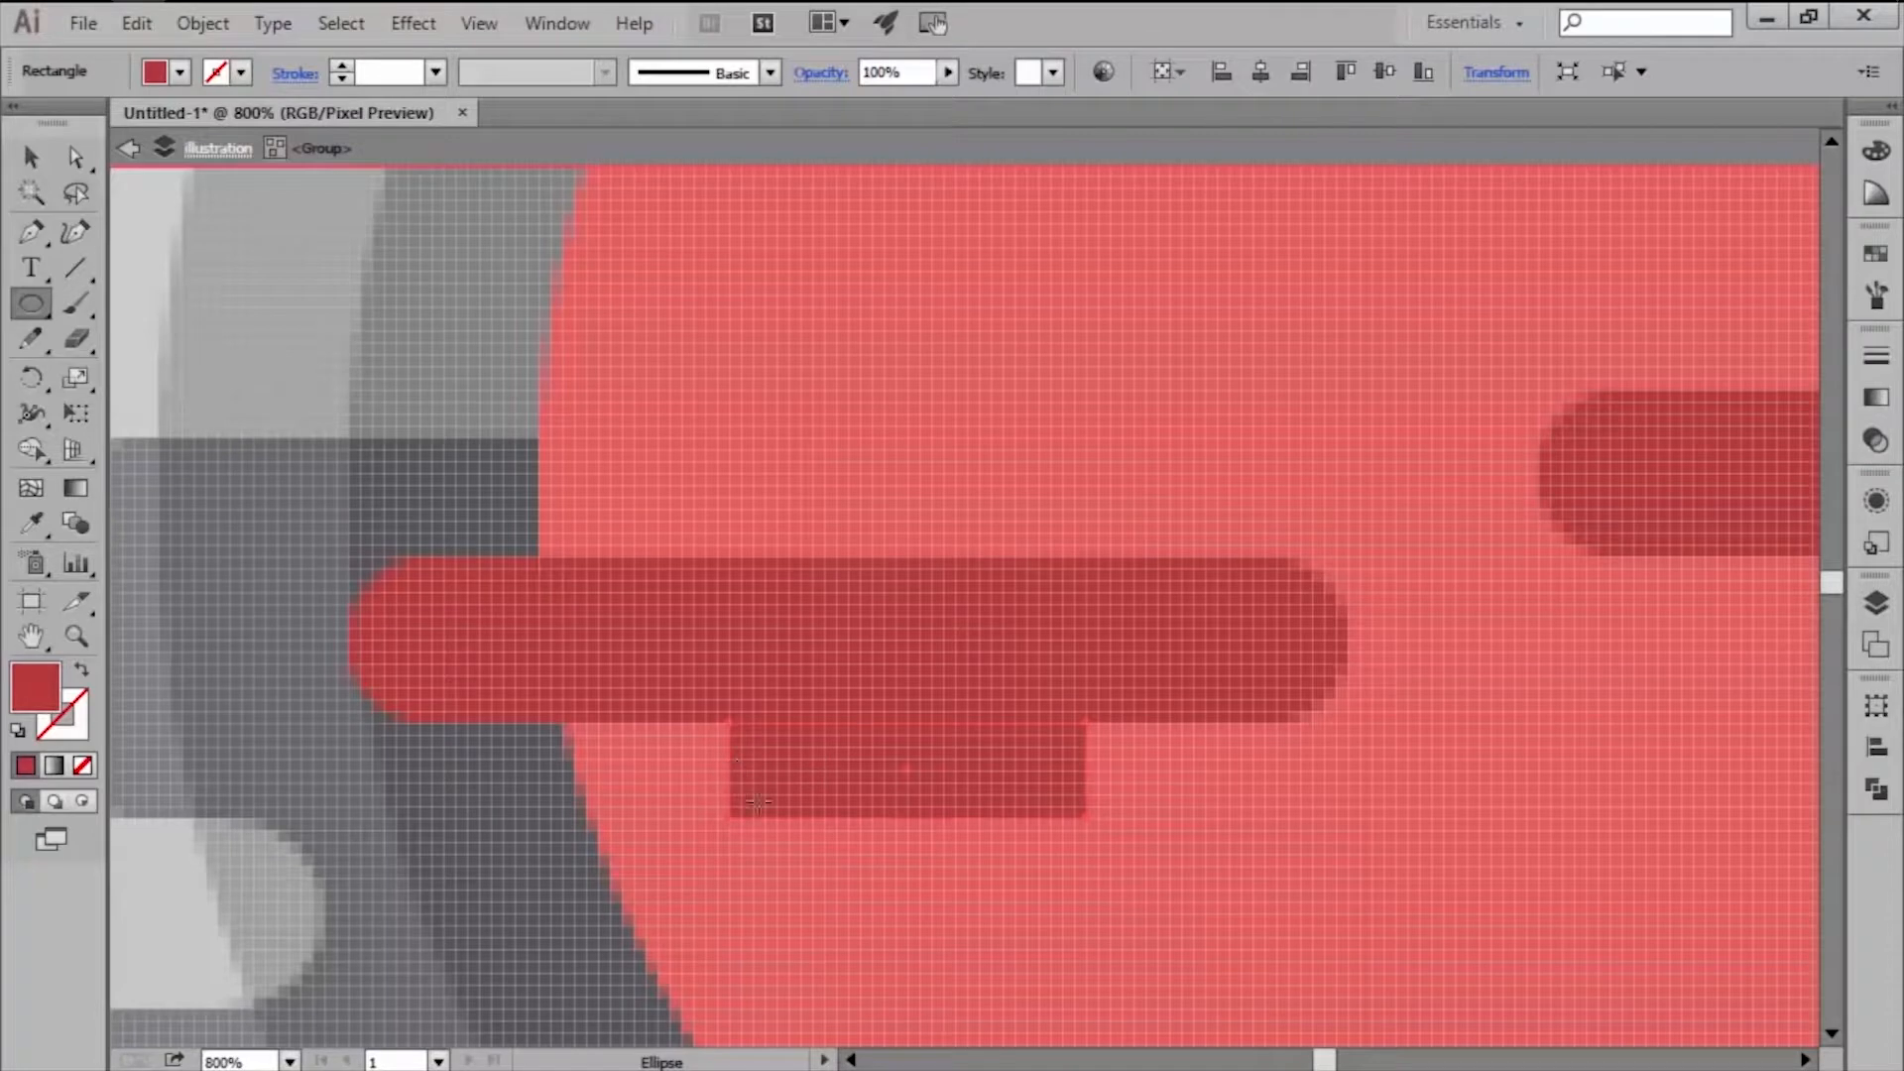
mouse_move(732, 772)
left_mouse_down()
mouse_move(774, 810)
mouse_move(1067, 799)
left_mouse_up()
key("v")
left_click(767, 766, "shift")
left_click(853, 769, "shift")
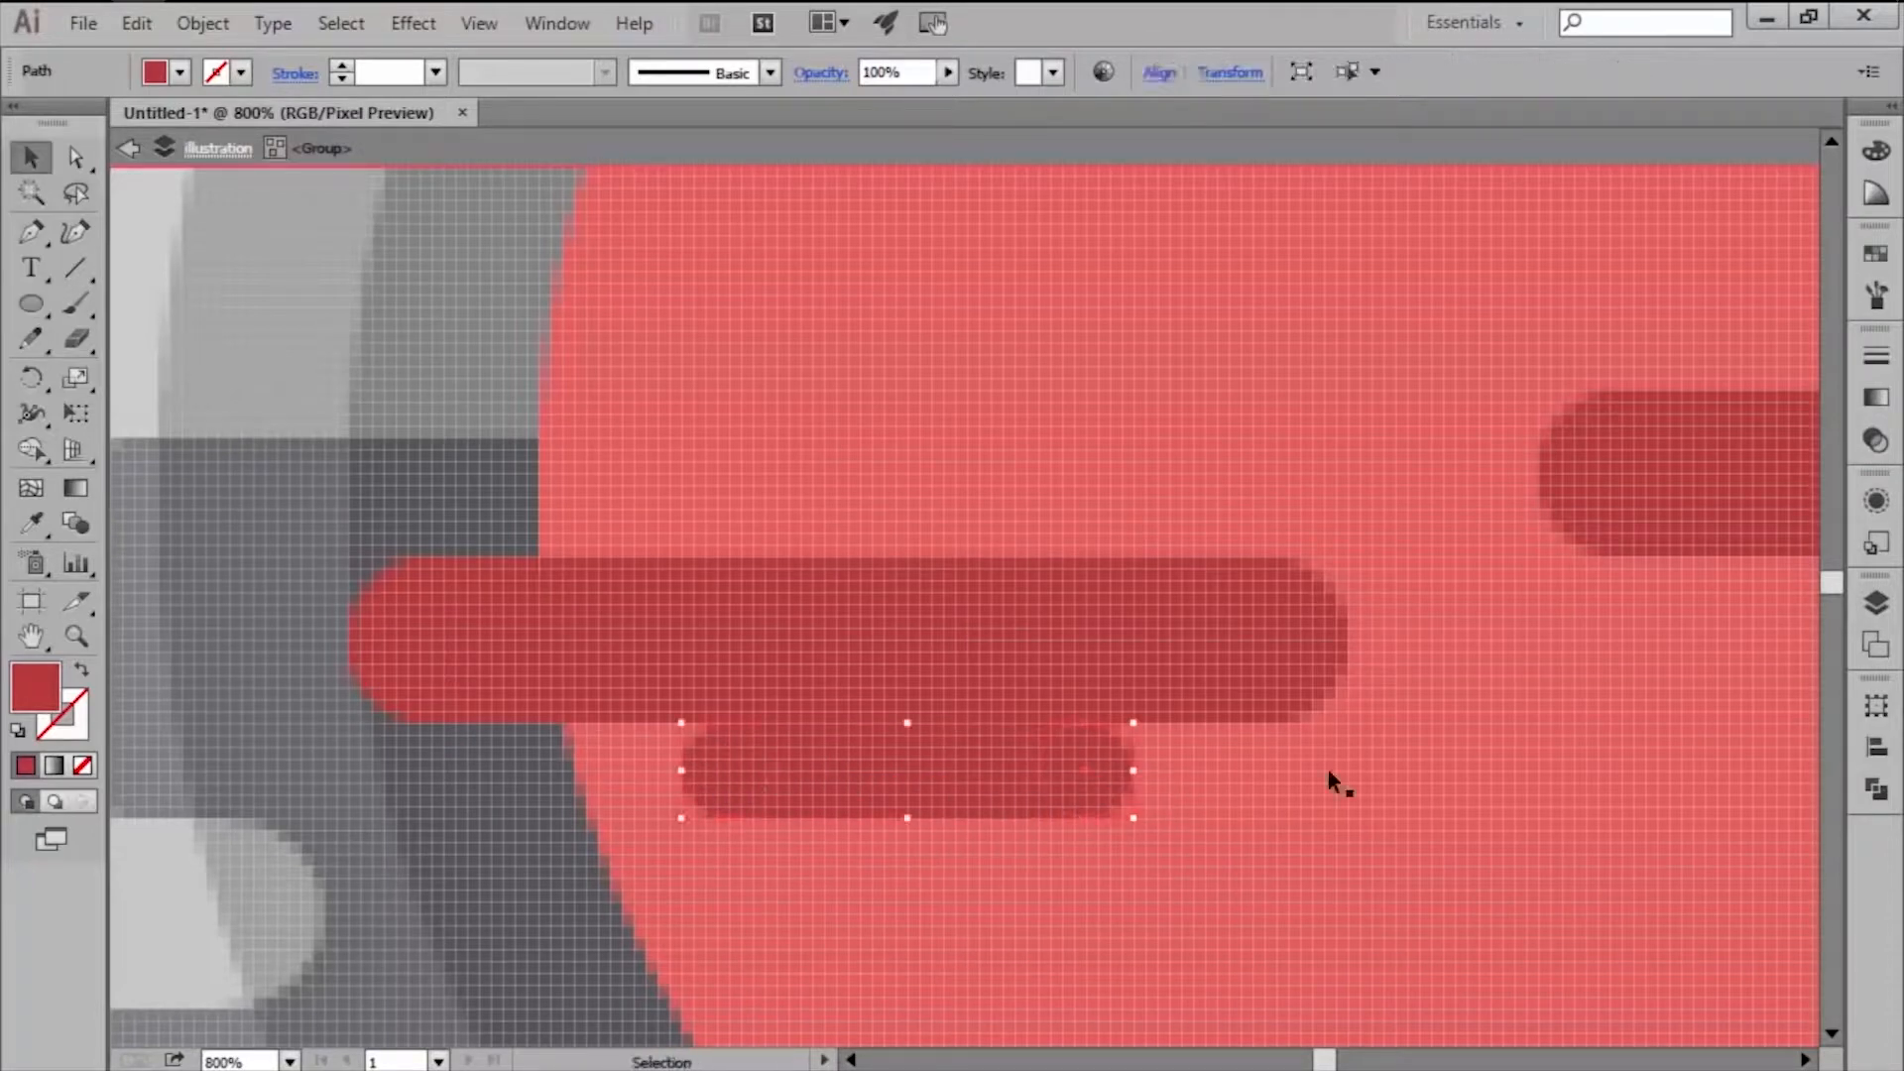
left_click(1876, 706)
left_click(1677, 609)
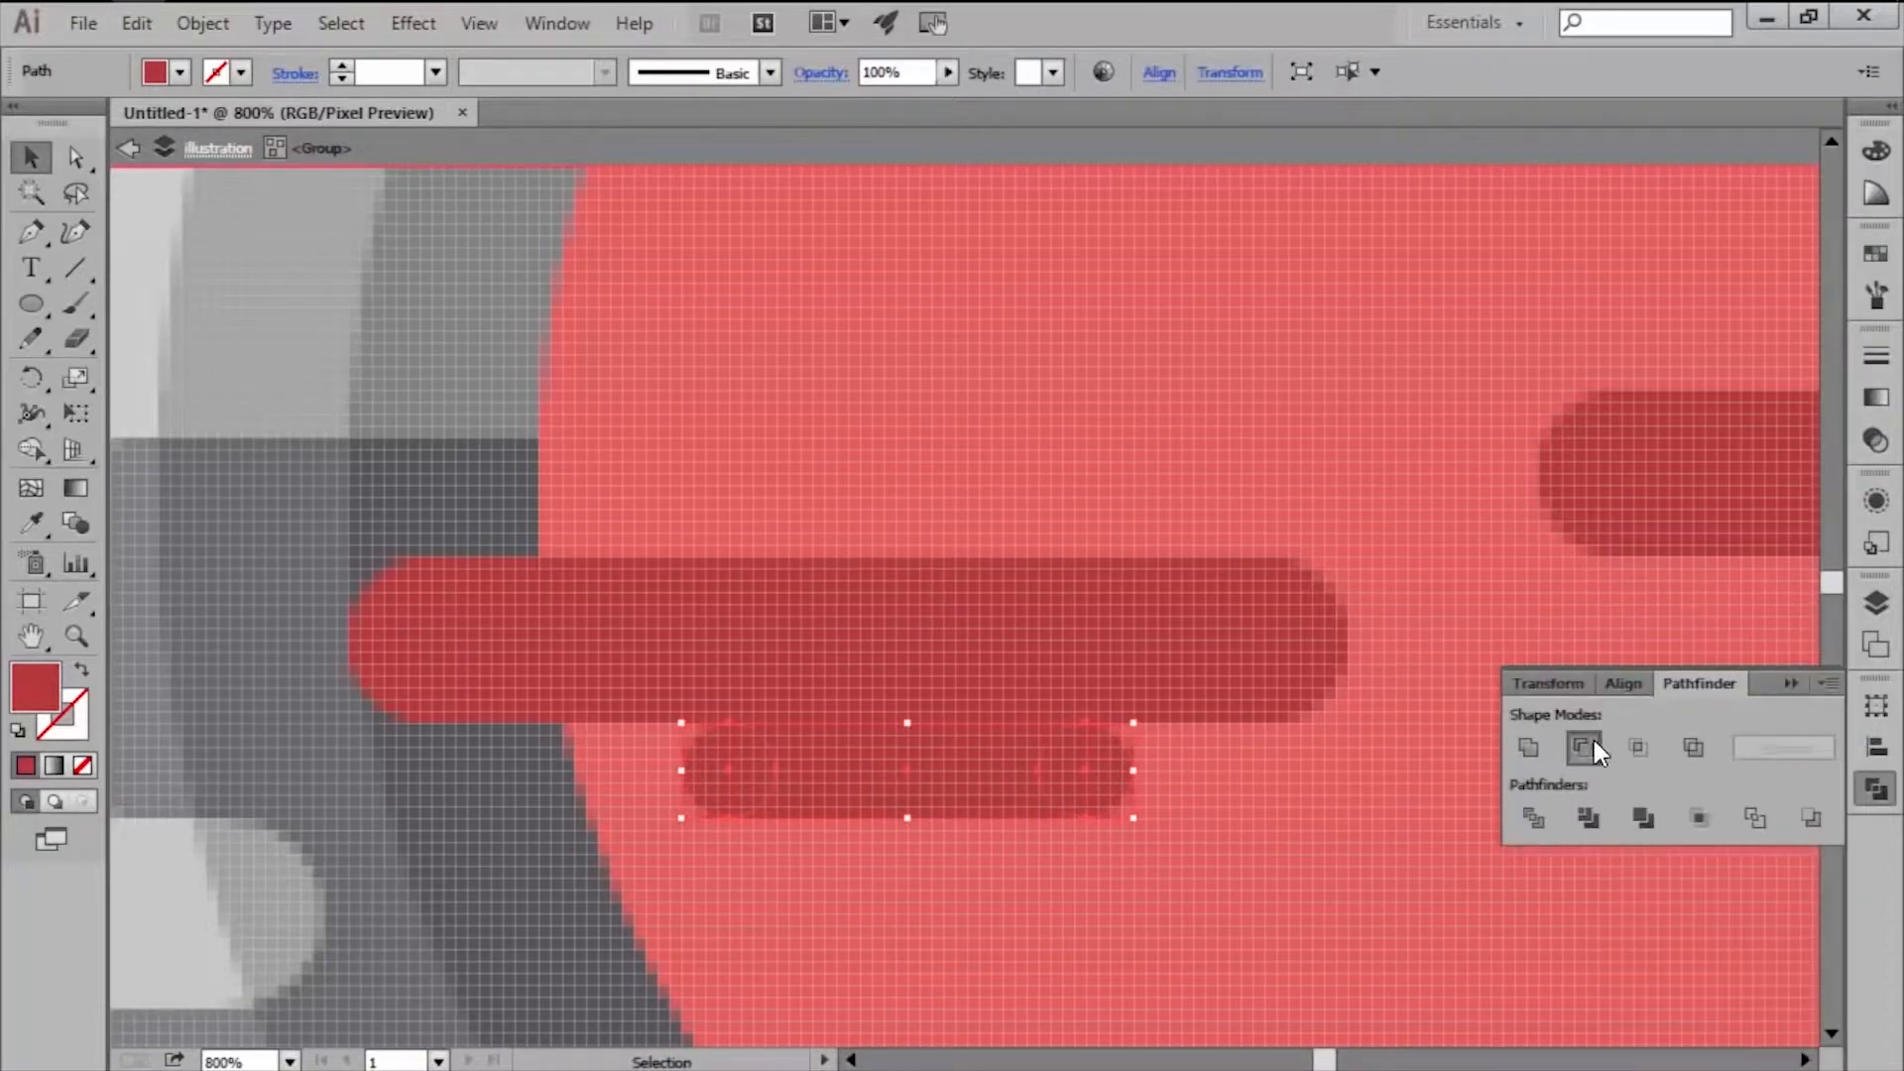
left_click(1584, 747)
Duplicate the left bar flush beneath the notched connector and shift the copy about 24 px to the right.
left_click(524, 625)
left_click_drag(947, 627, 952, 886)
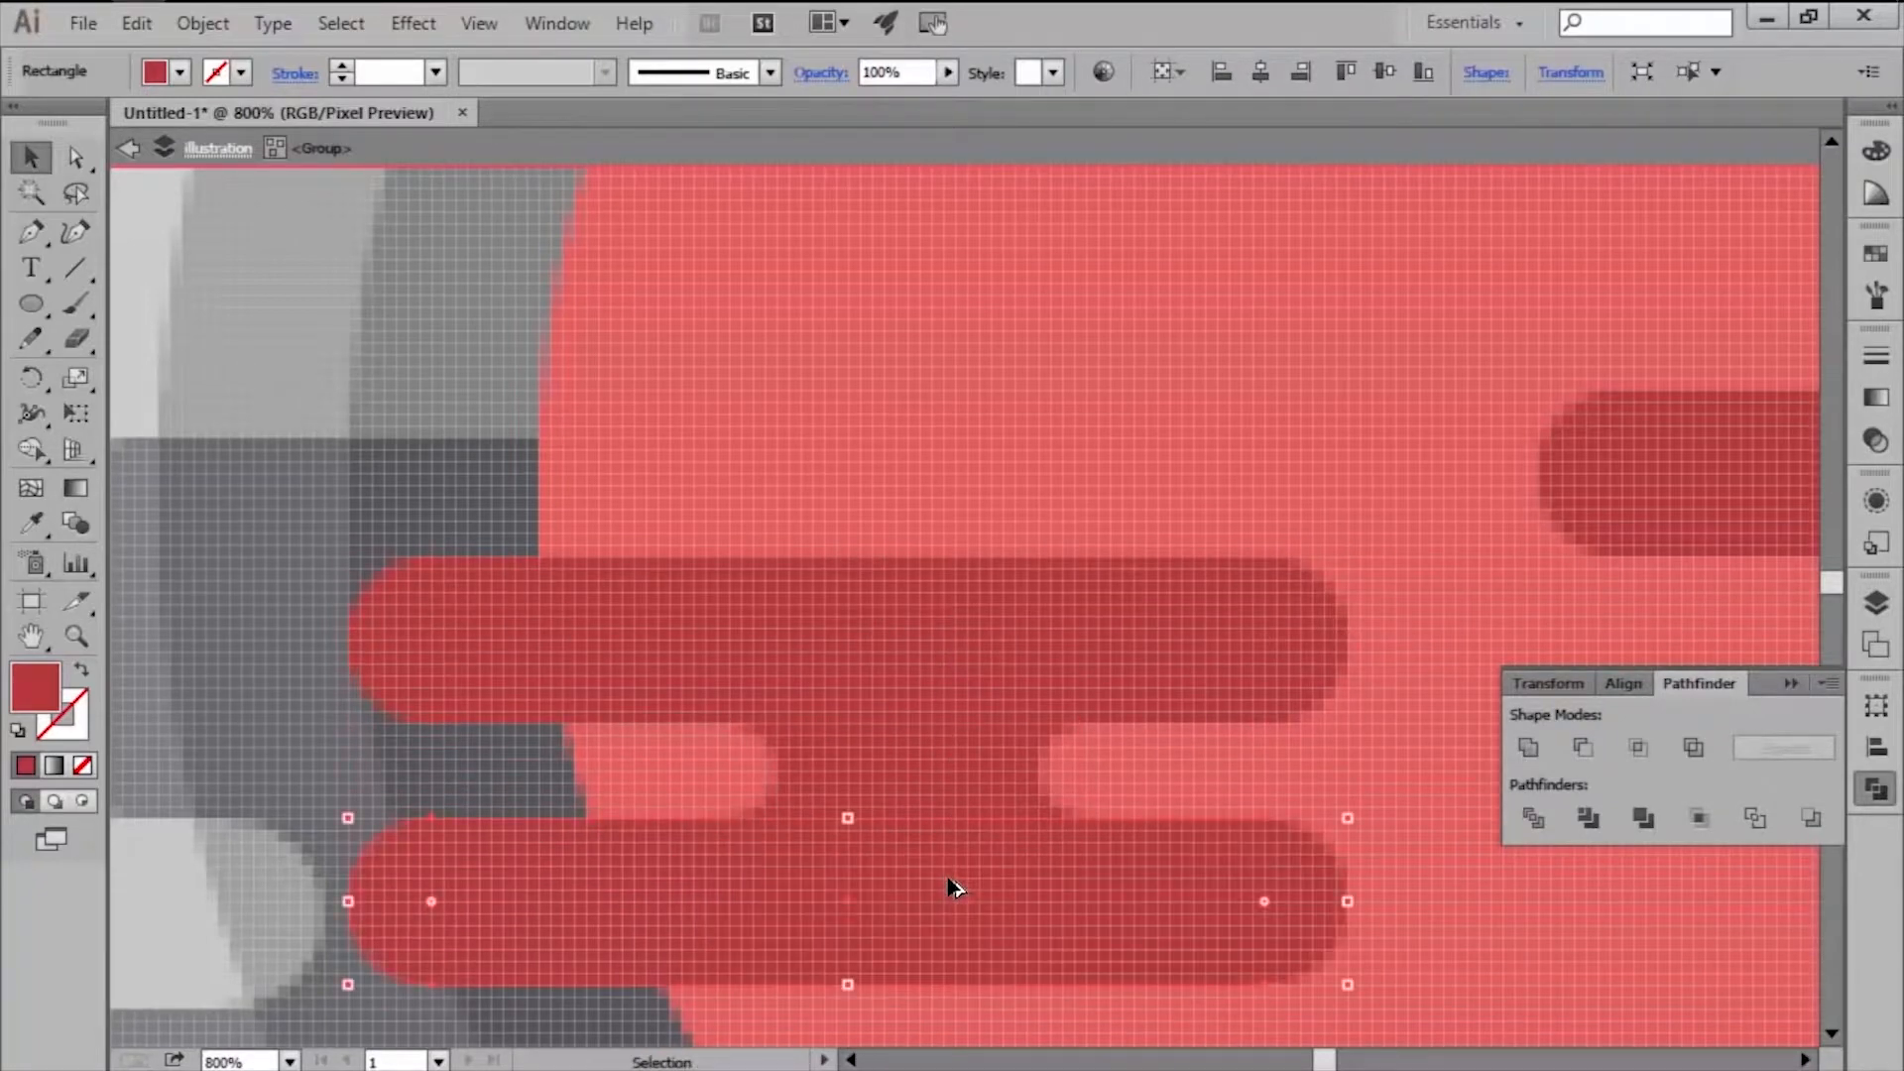
key("Right")
key("Right")
key("Right")
key("Right")
key("Right")
key("Right")
key("Right")
key("Right")
key("Right")
key("Right")
key("Right")
key("Right")
key("Right")
key("Right")
key("Right")
key("Right")
key("Right")
key("Right")
key("Right")
key("Right")
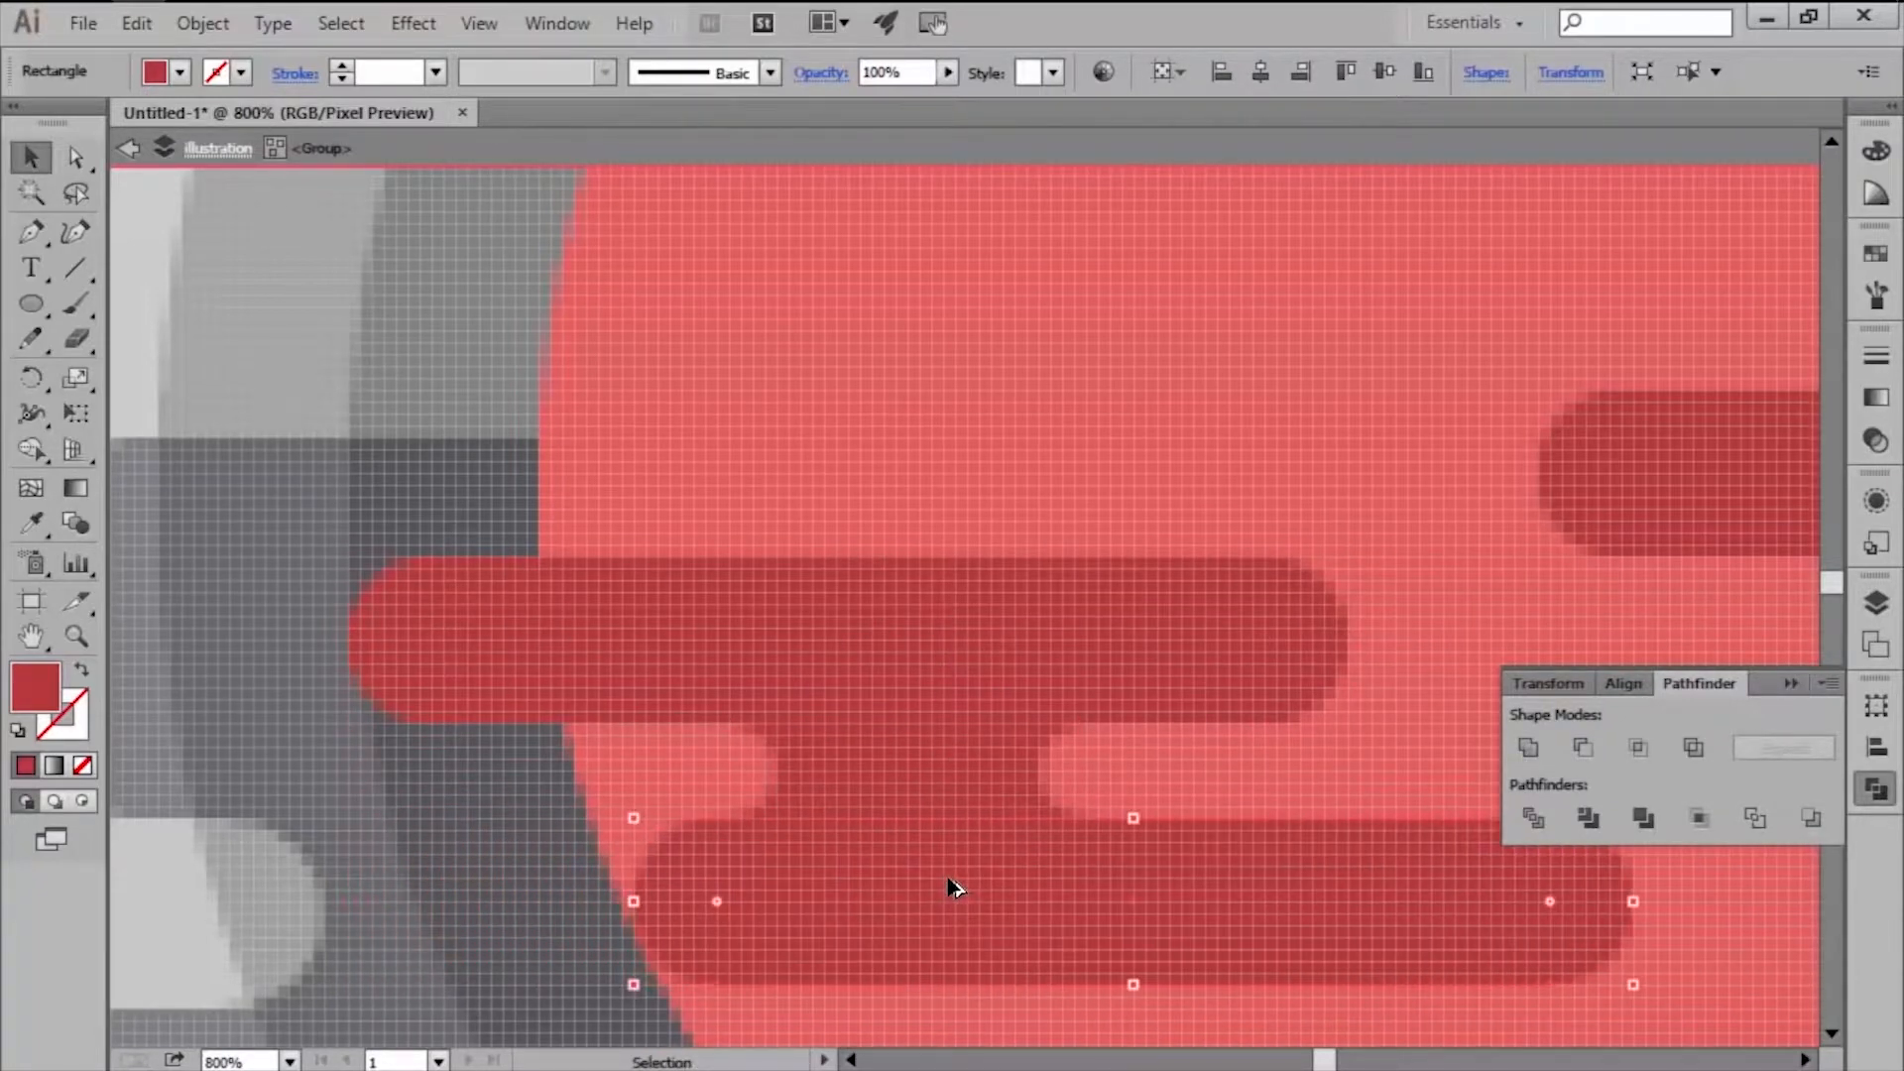
Shift the connector and the lower bar about 4 px right, and nudge the connector alone slightly further right.
left_click(841, 756, "shift")
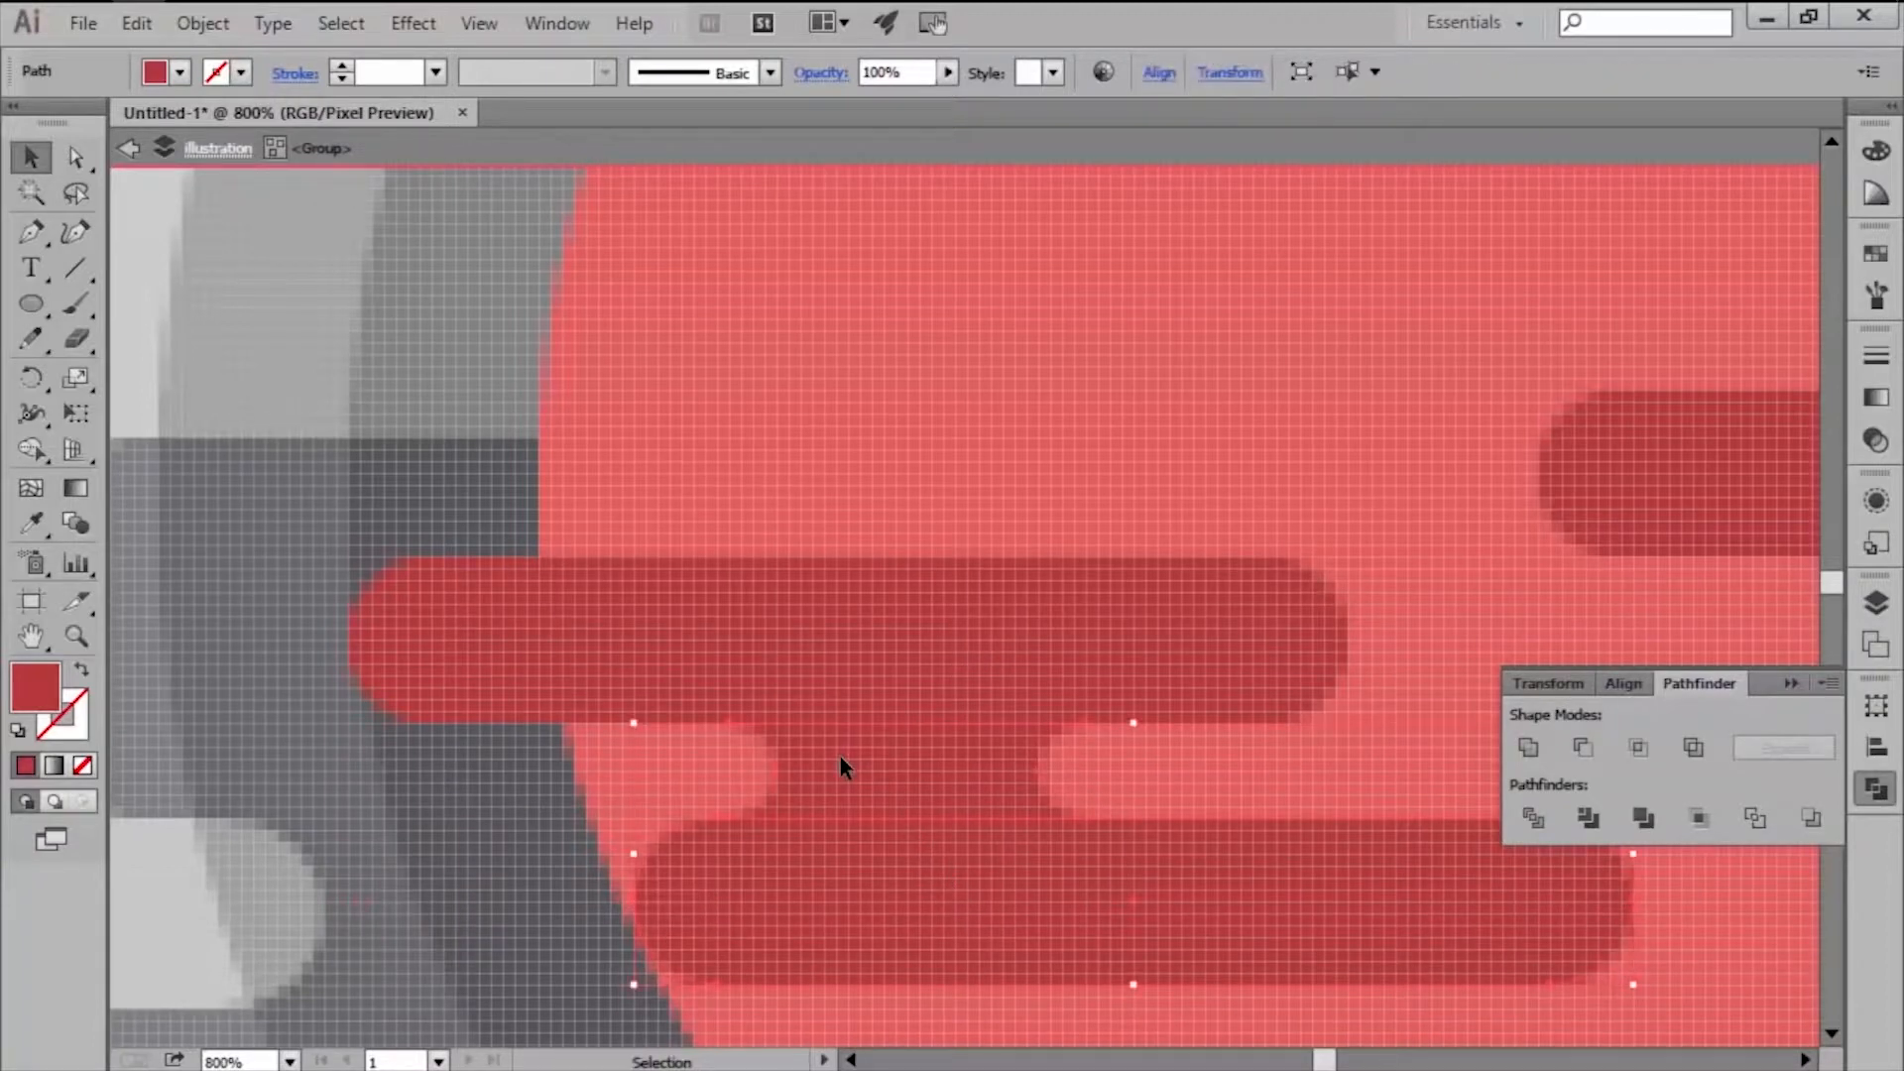
key("Right")
key("Right")
key("Right")
key("Right")
key("Right")
key("Right")
left_click(866, 872, "shift")
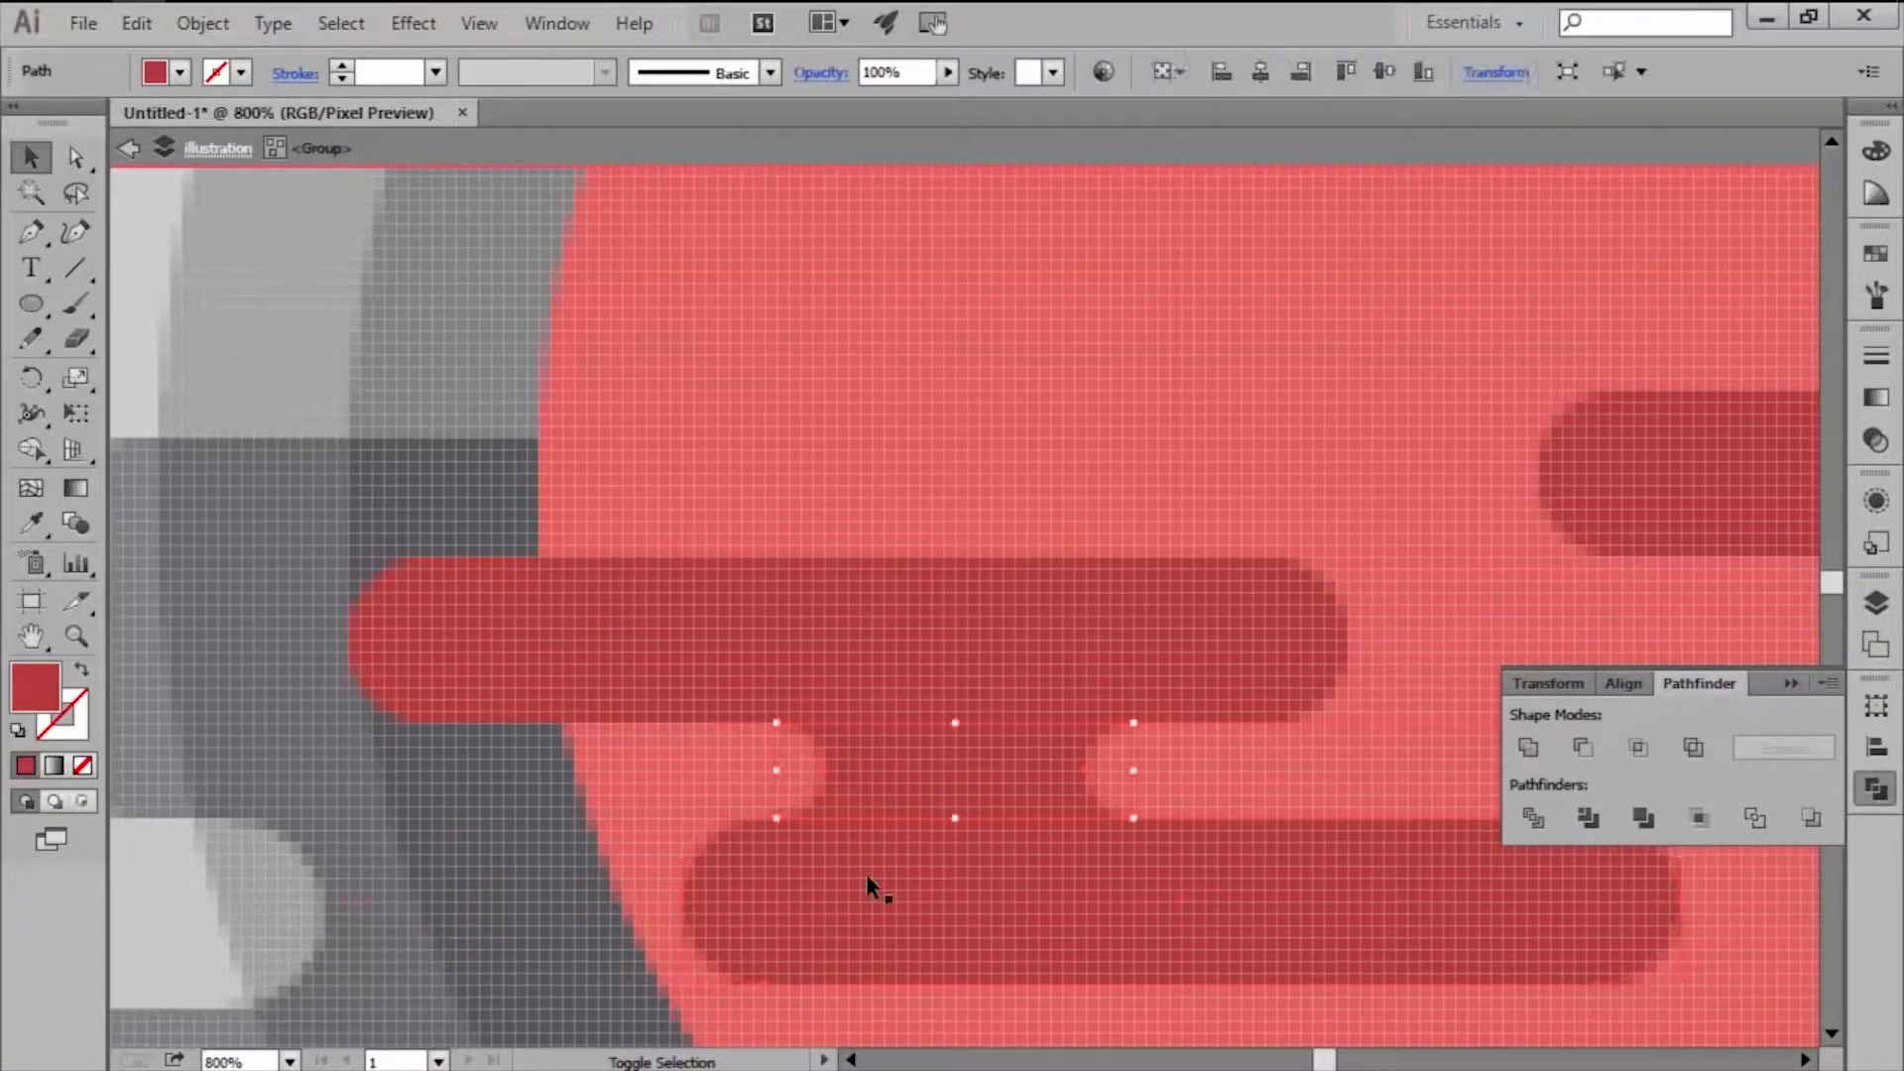
key("Right")
key("ctrl+minus")
key("ctrl+minus")
key("ctrl+minus")
left_click(289, 474)
Draw a 72 by 28 px dark red rounded rectangle with a 32 px corner radius.
left_click_drag(31, 303, 144, 344)
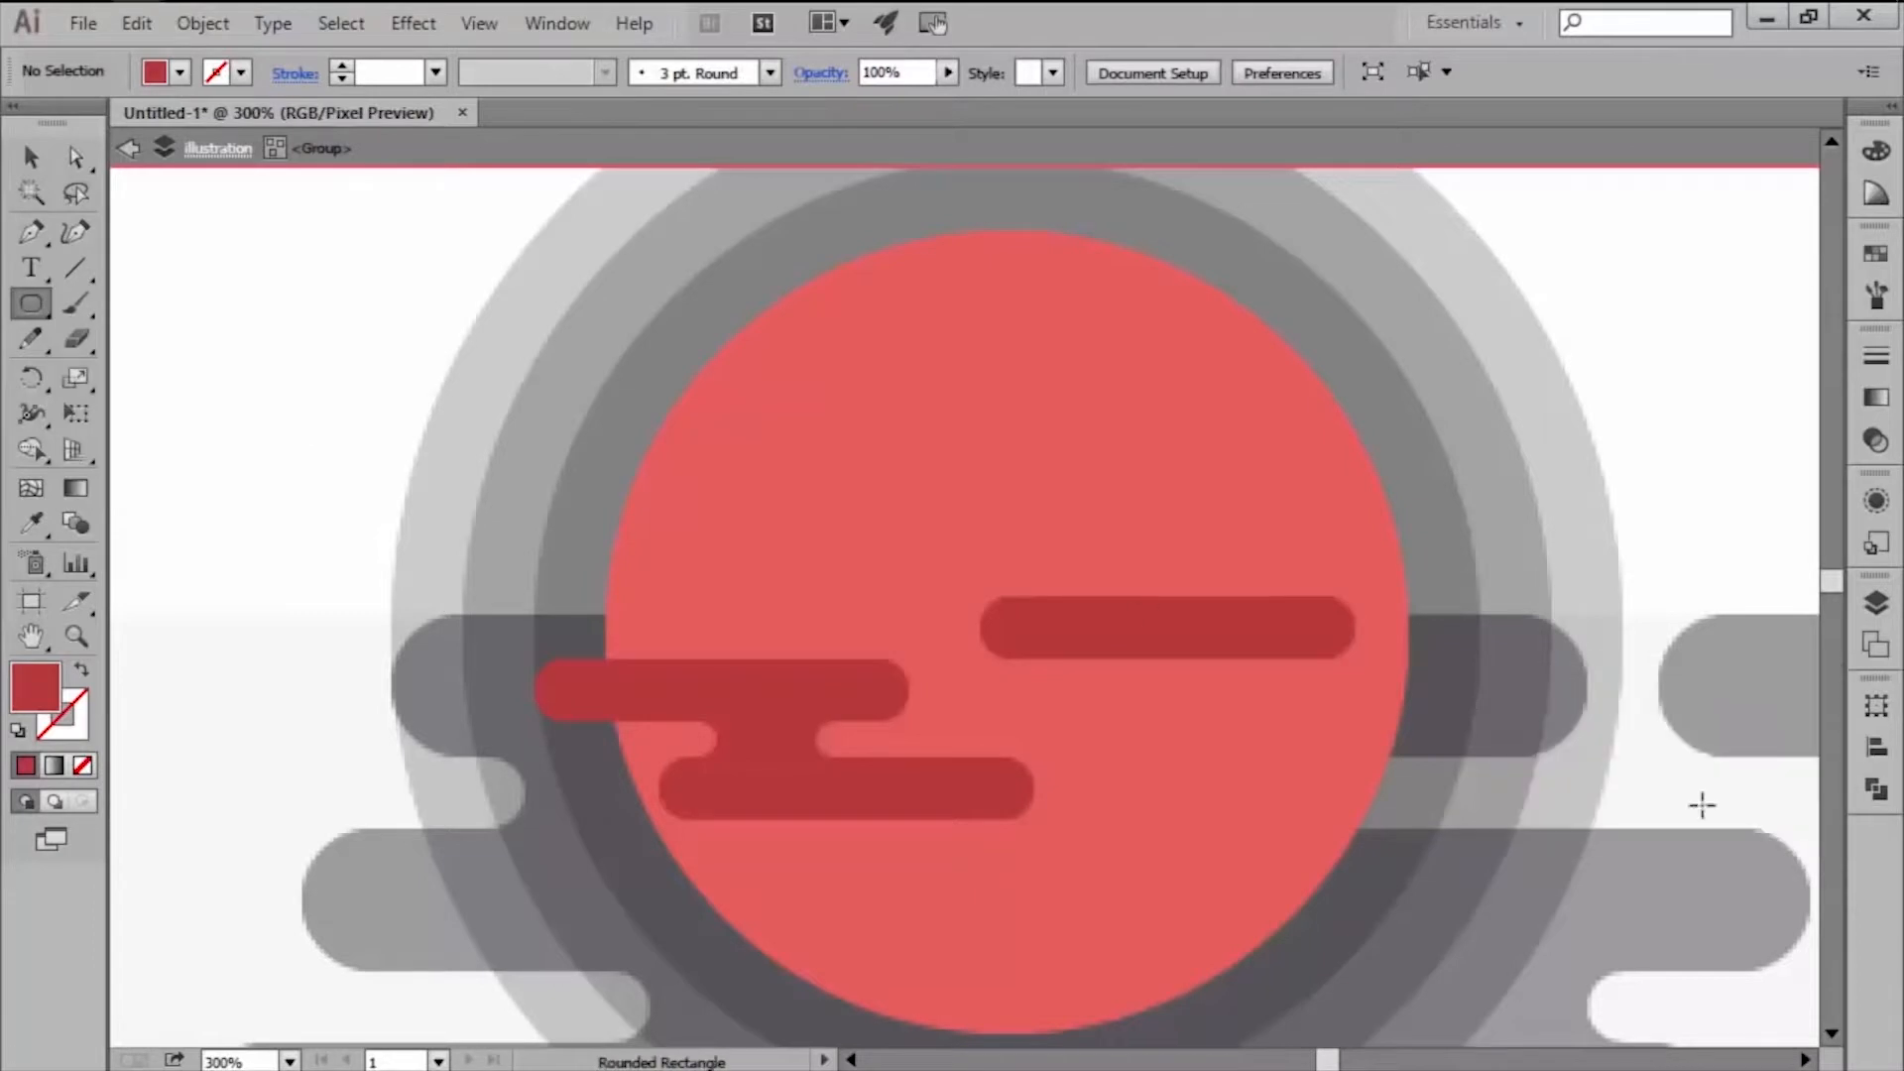
scroll(1404, 794, "up", 2)
left_click(1063, 794)
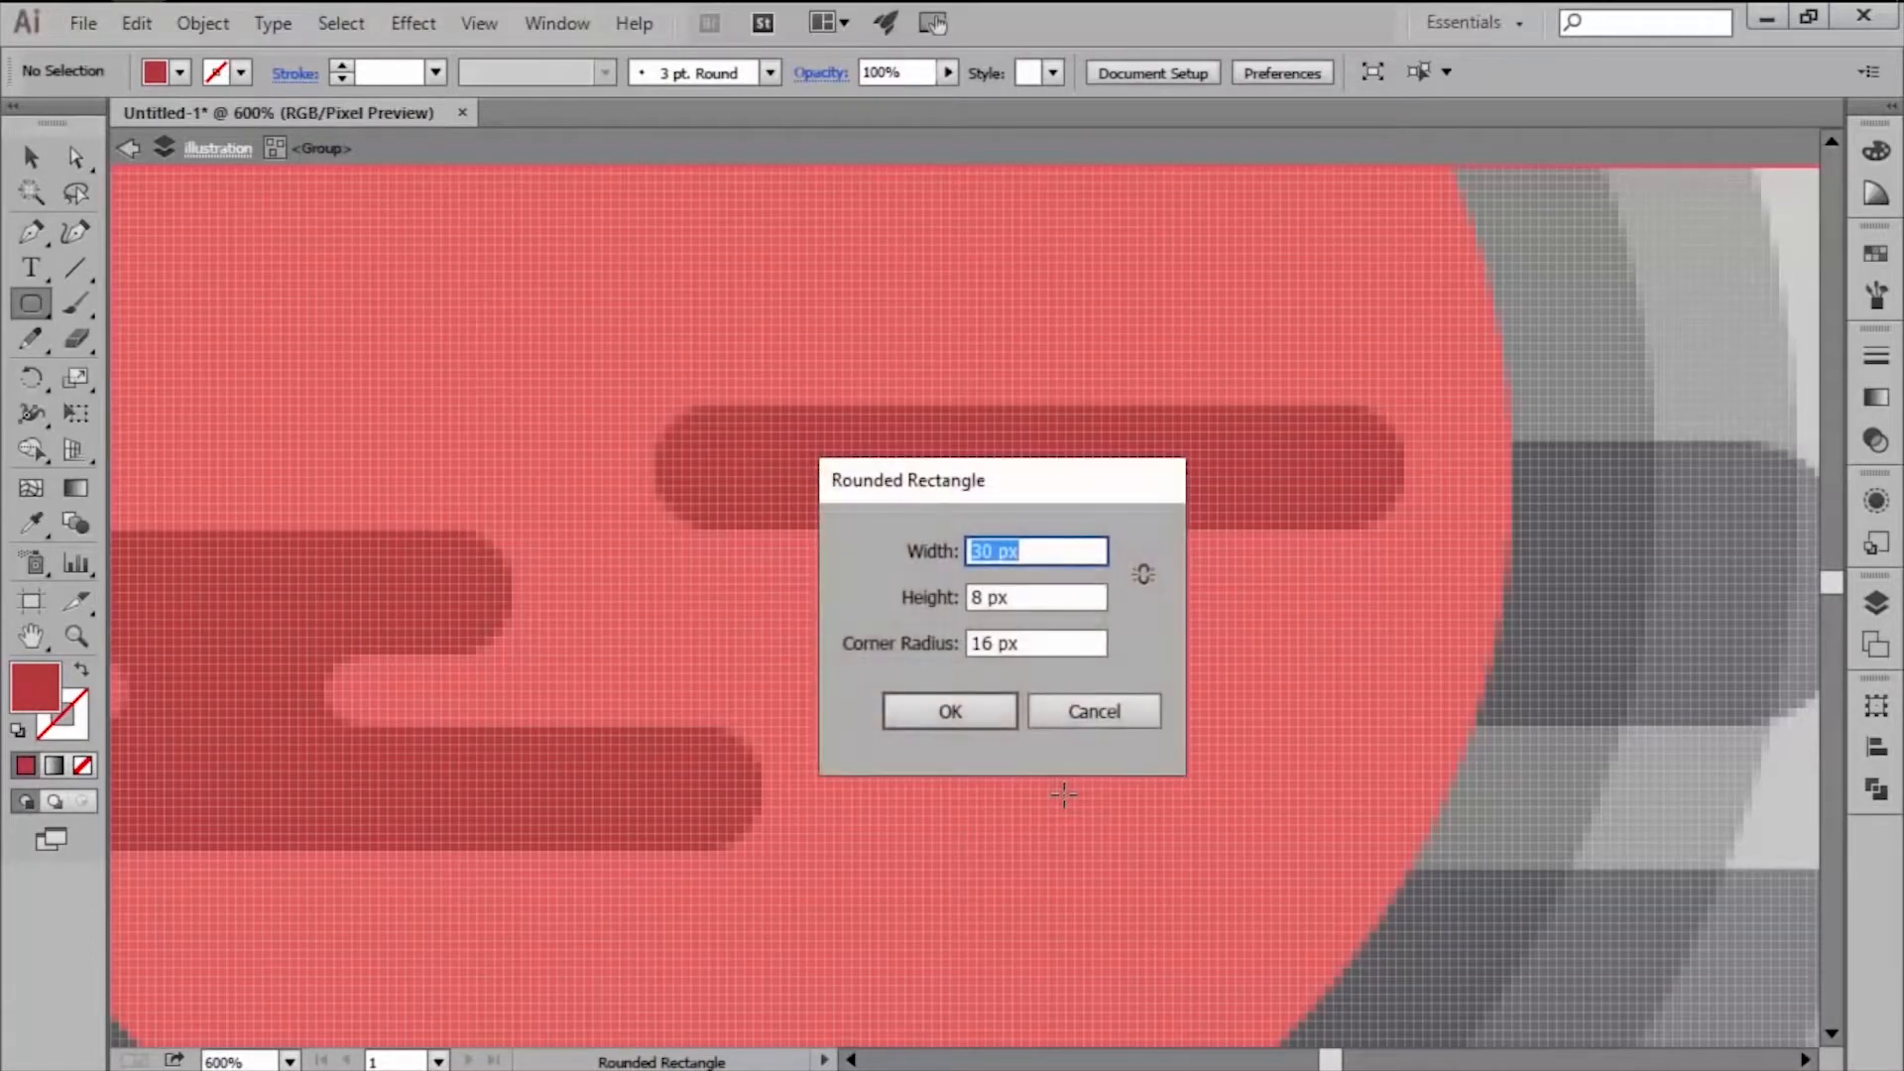
type("72")
key("Tab")
type("28")
key("Tab")
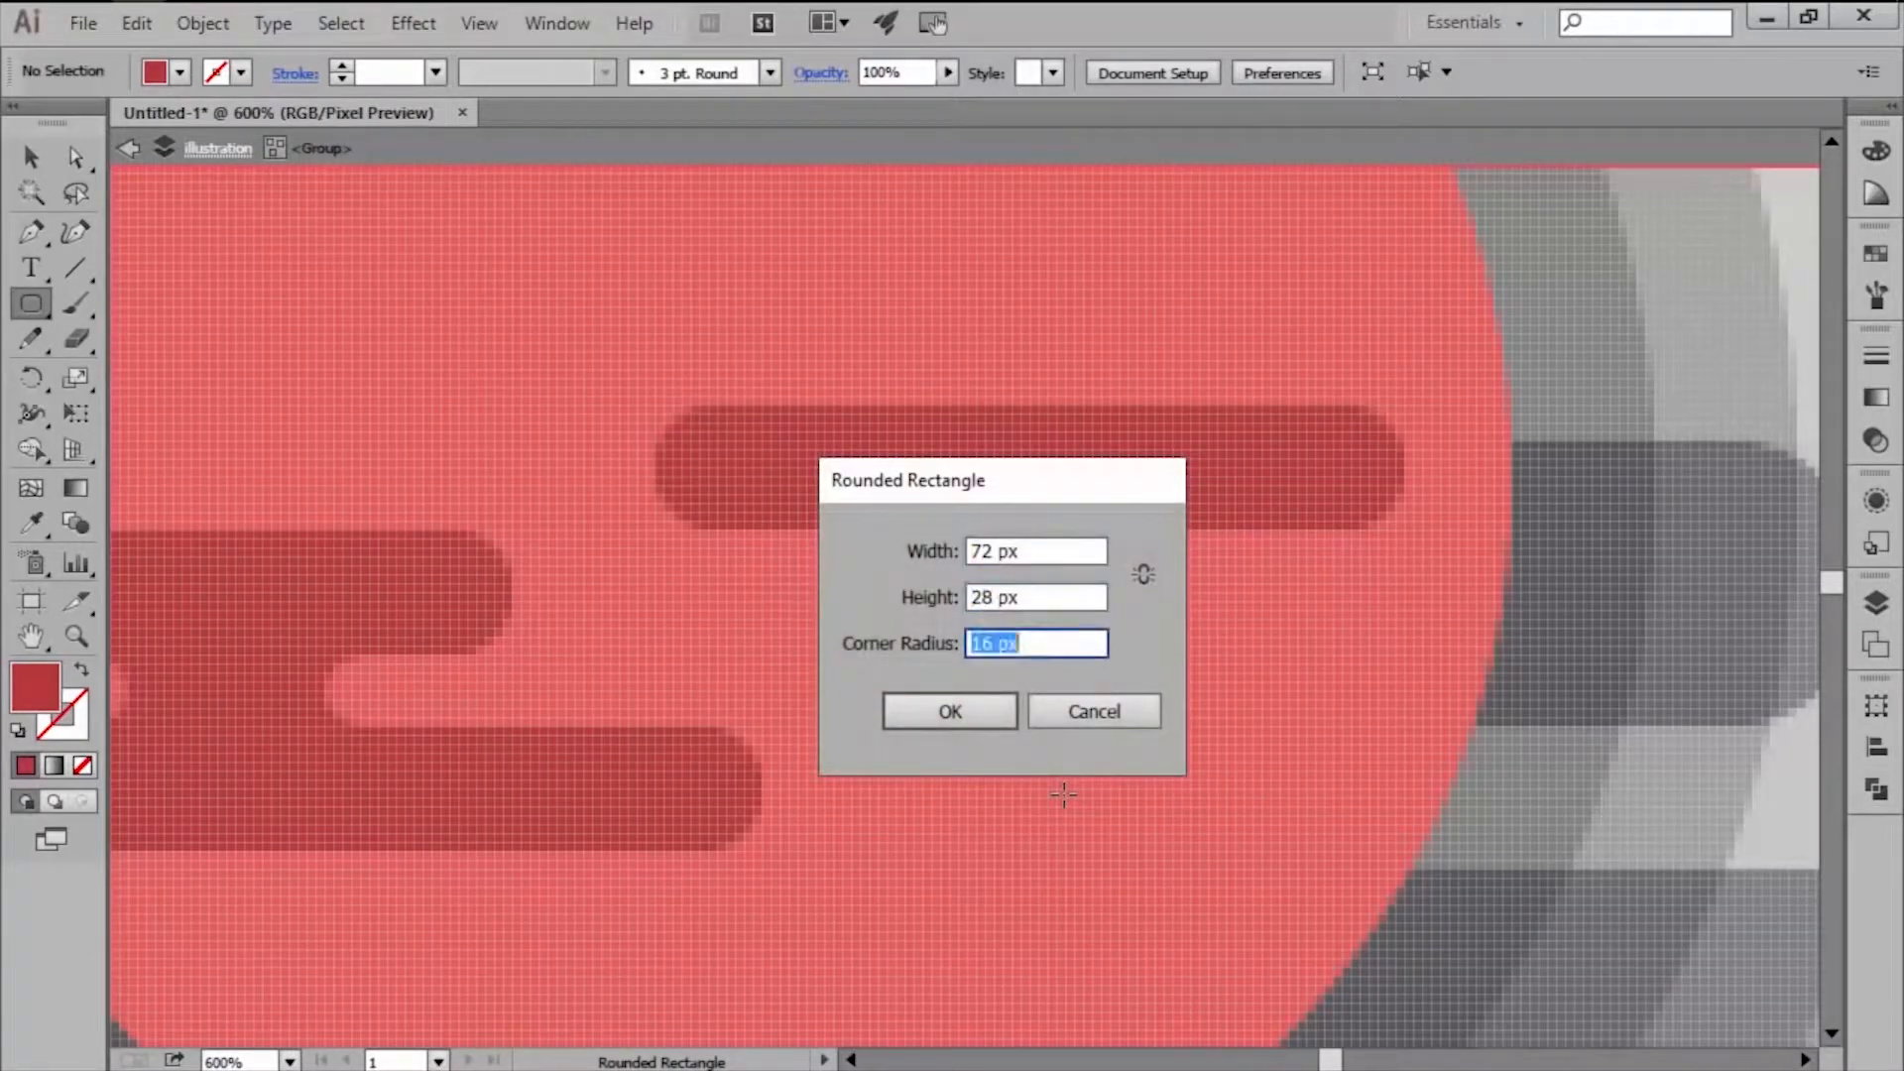
type("32")
key("Return")
key("v")
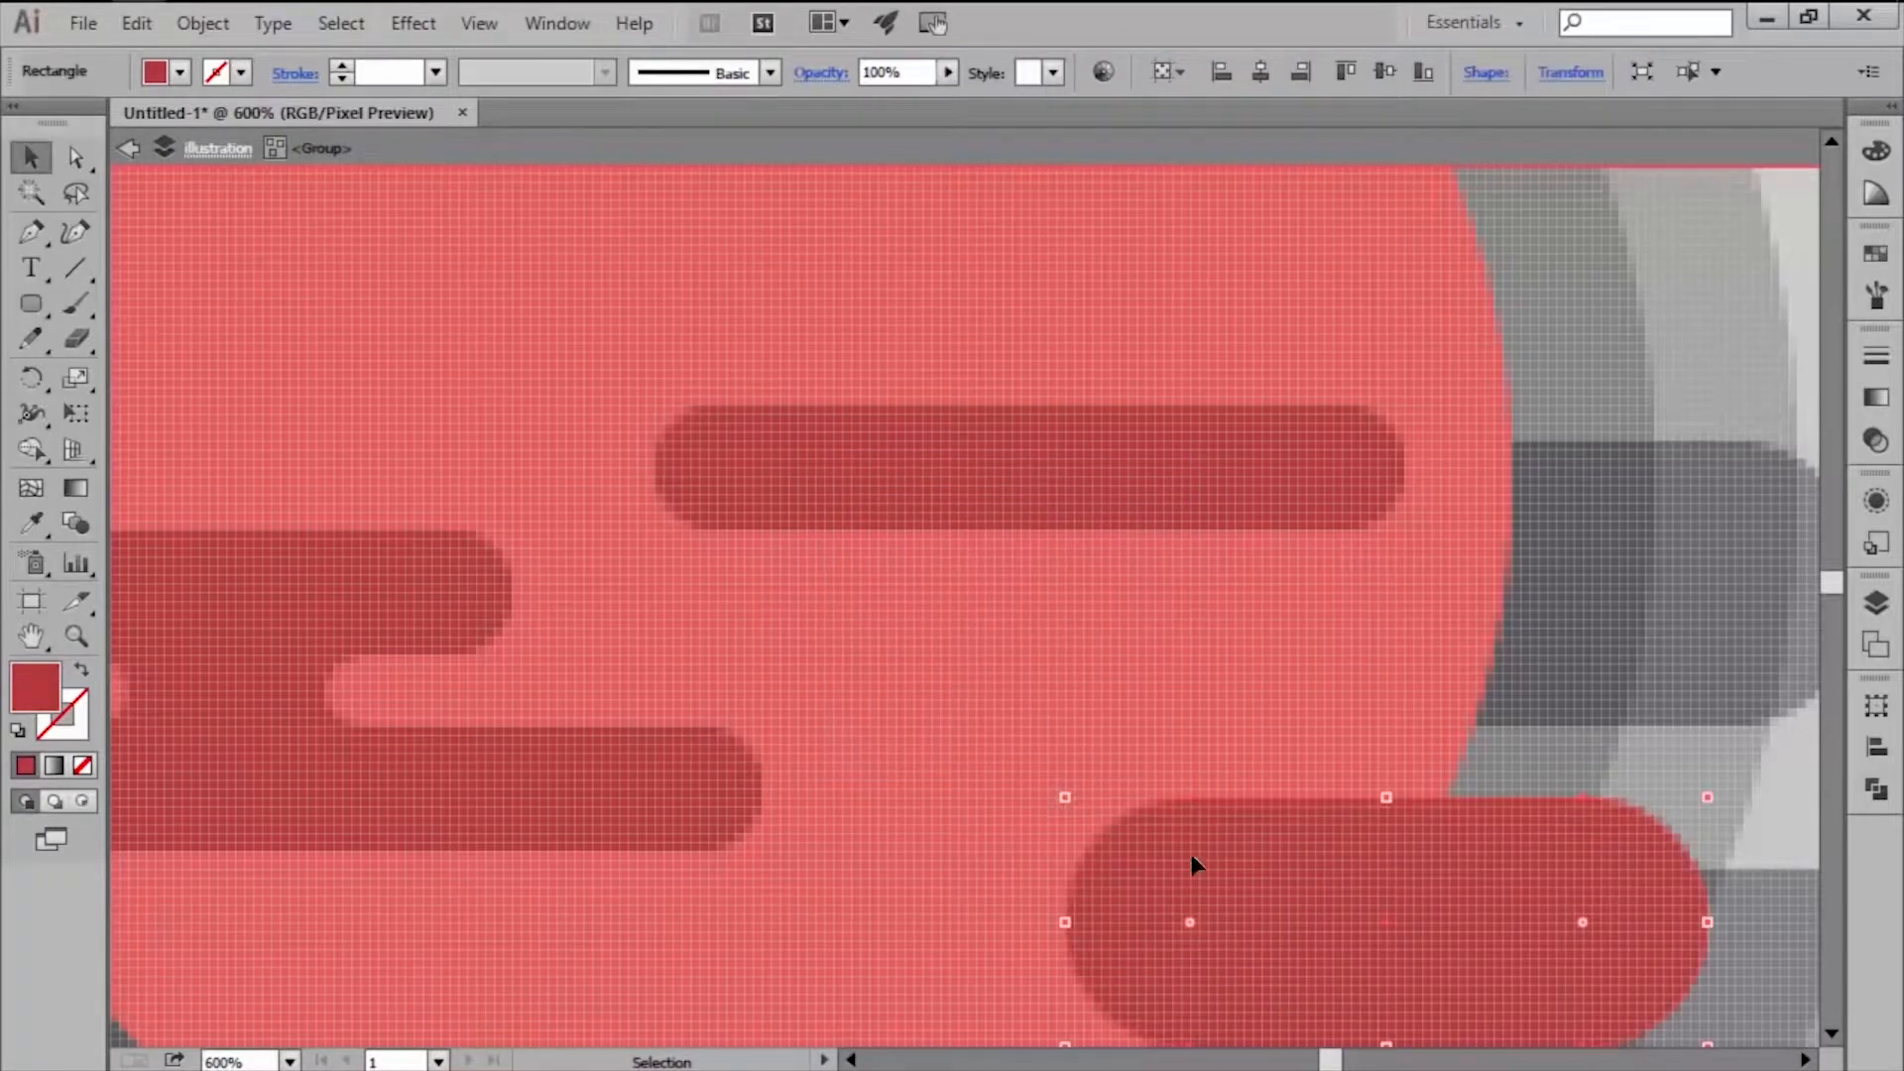
Move the large rounded rectangle level with the lower left bar's top edge, extending about 10 px beyond the circle's right edge.
left_click_drag(1192, 856, 897, 782)
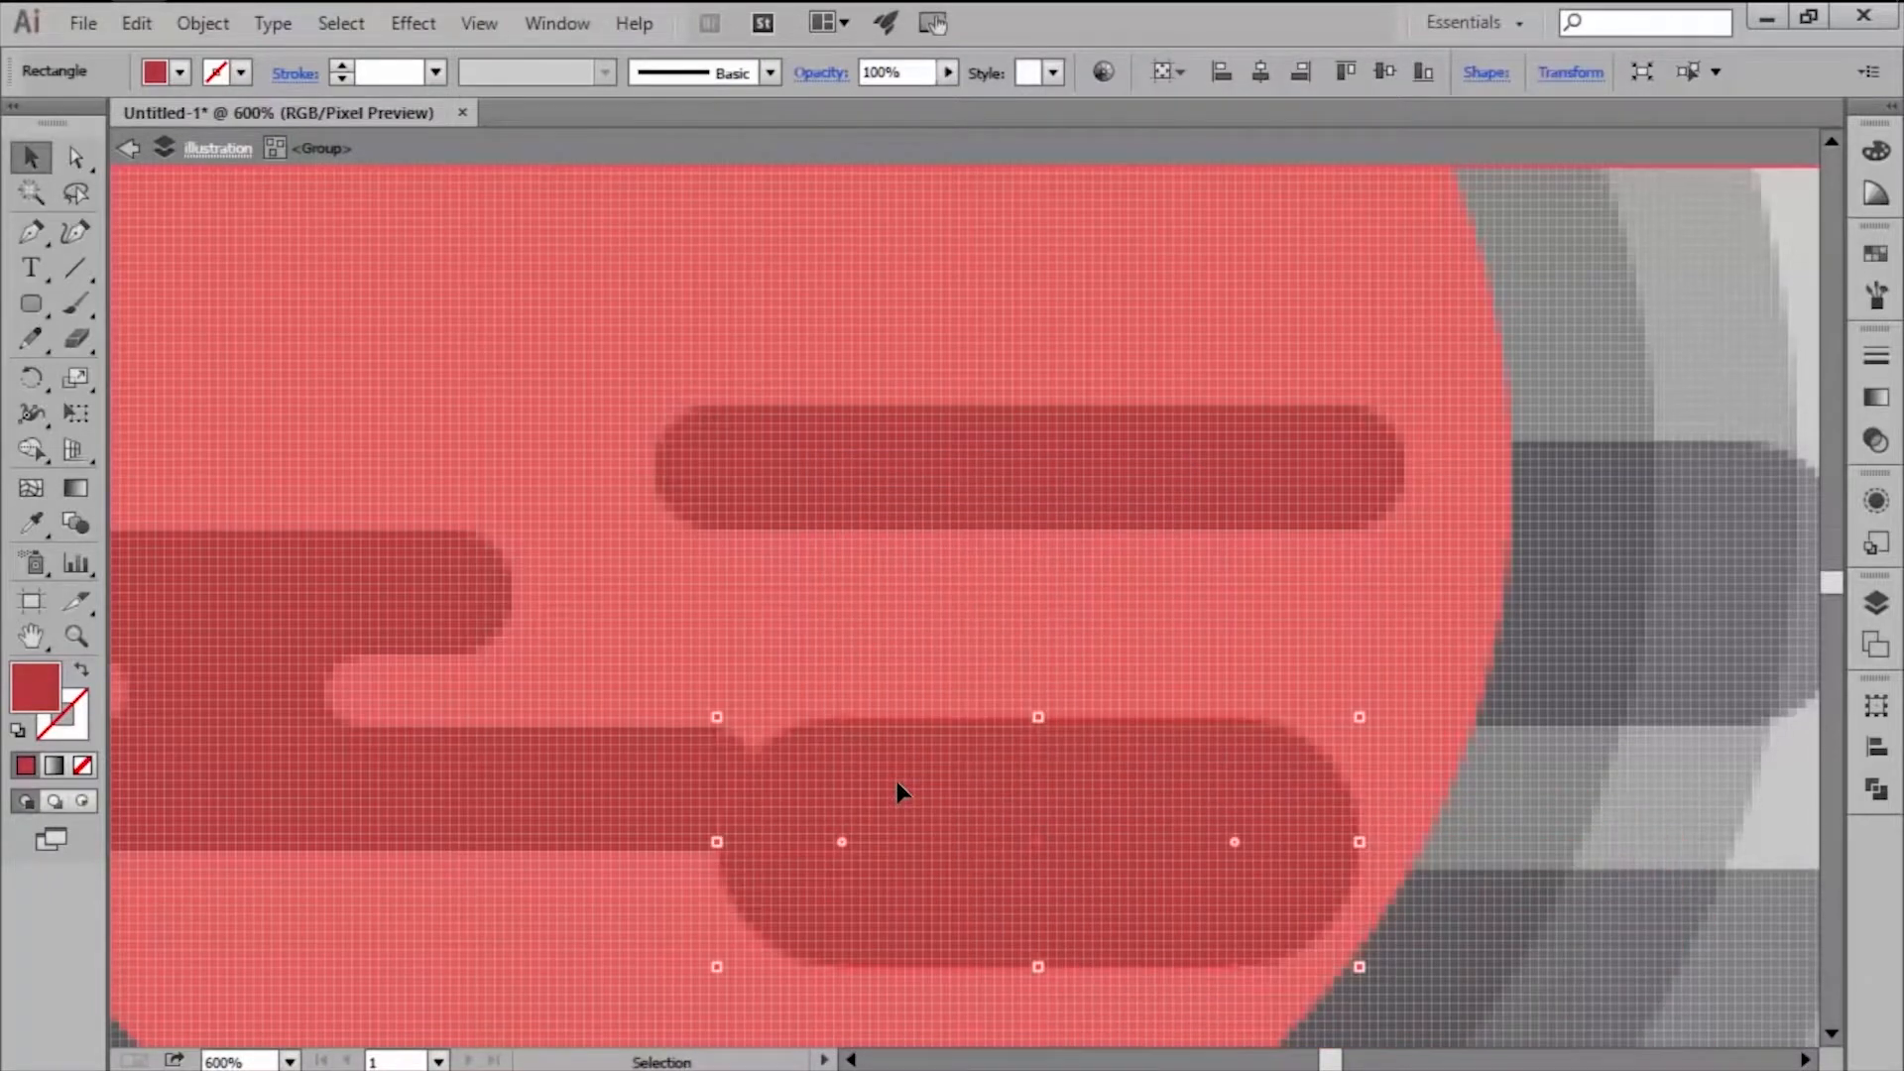
key("Right")
key("Right")
key("Right")
key("Right")
key("Right")
key("Right")
key("Right")
key("Right")
key("Right")
key("Right")
key("Right")
key("Right")
key("Right")
key("Right")
key("Right")
key("Right")
key("Right")
key("Right")
key("Right")
key("Right")
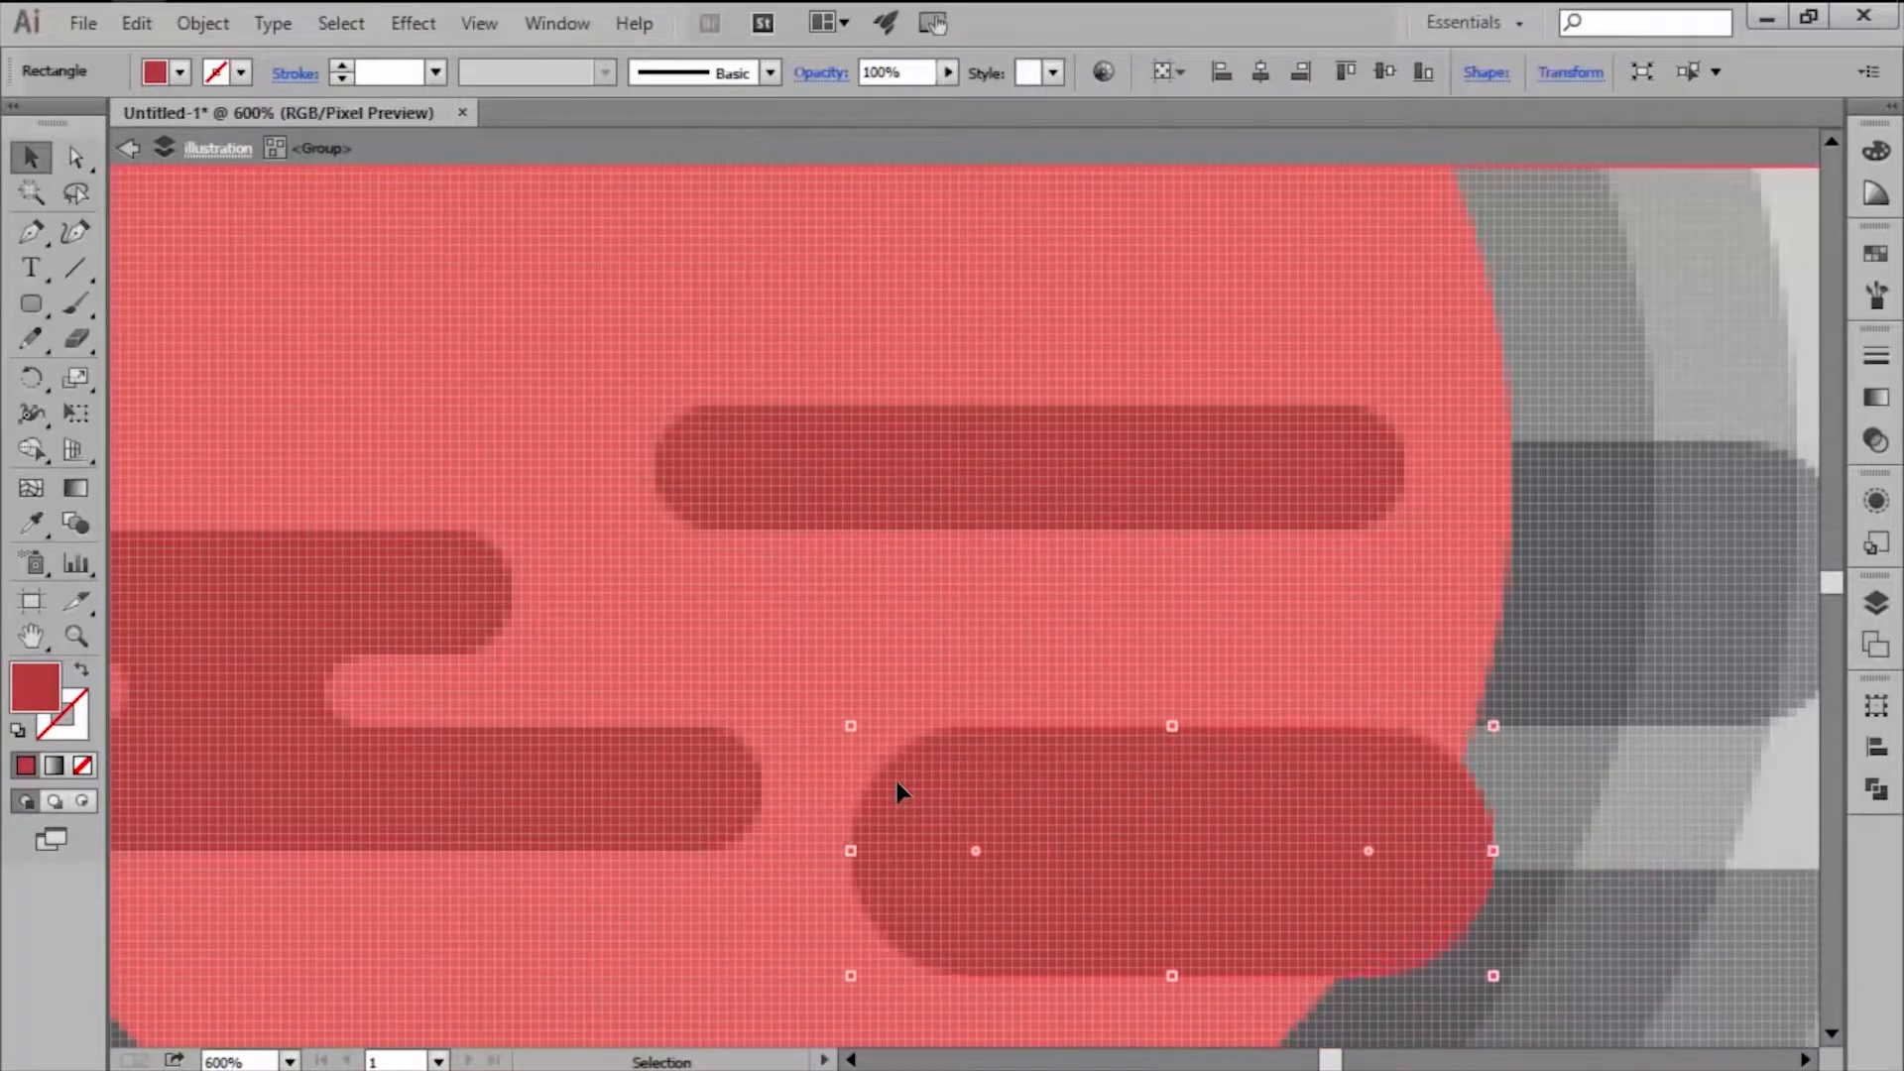
key("Right")
key("Left")
key("Left")
key("Left")
key("Left")
key("Left")
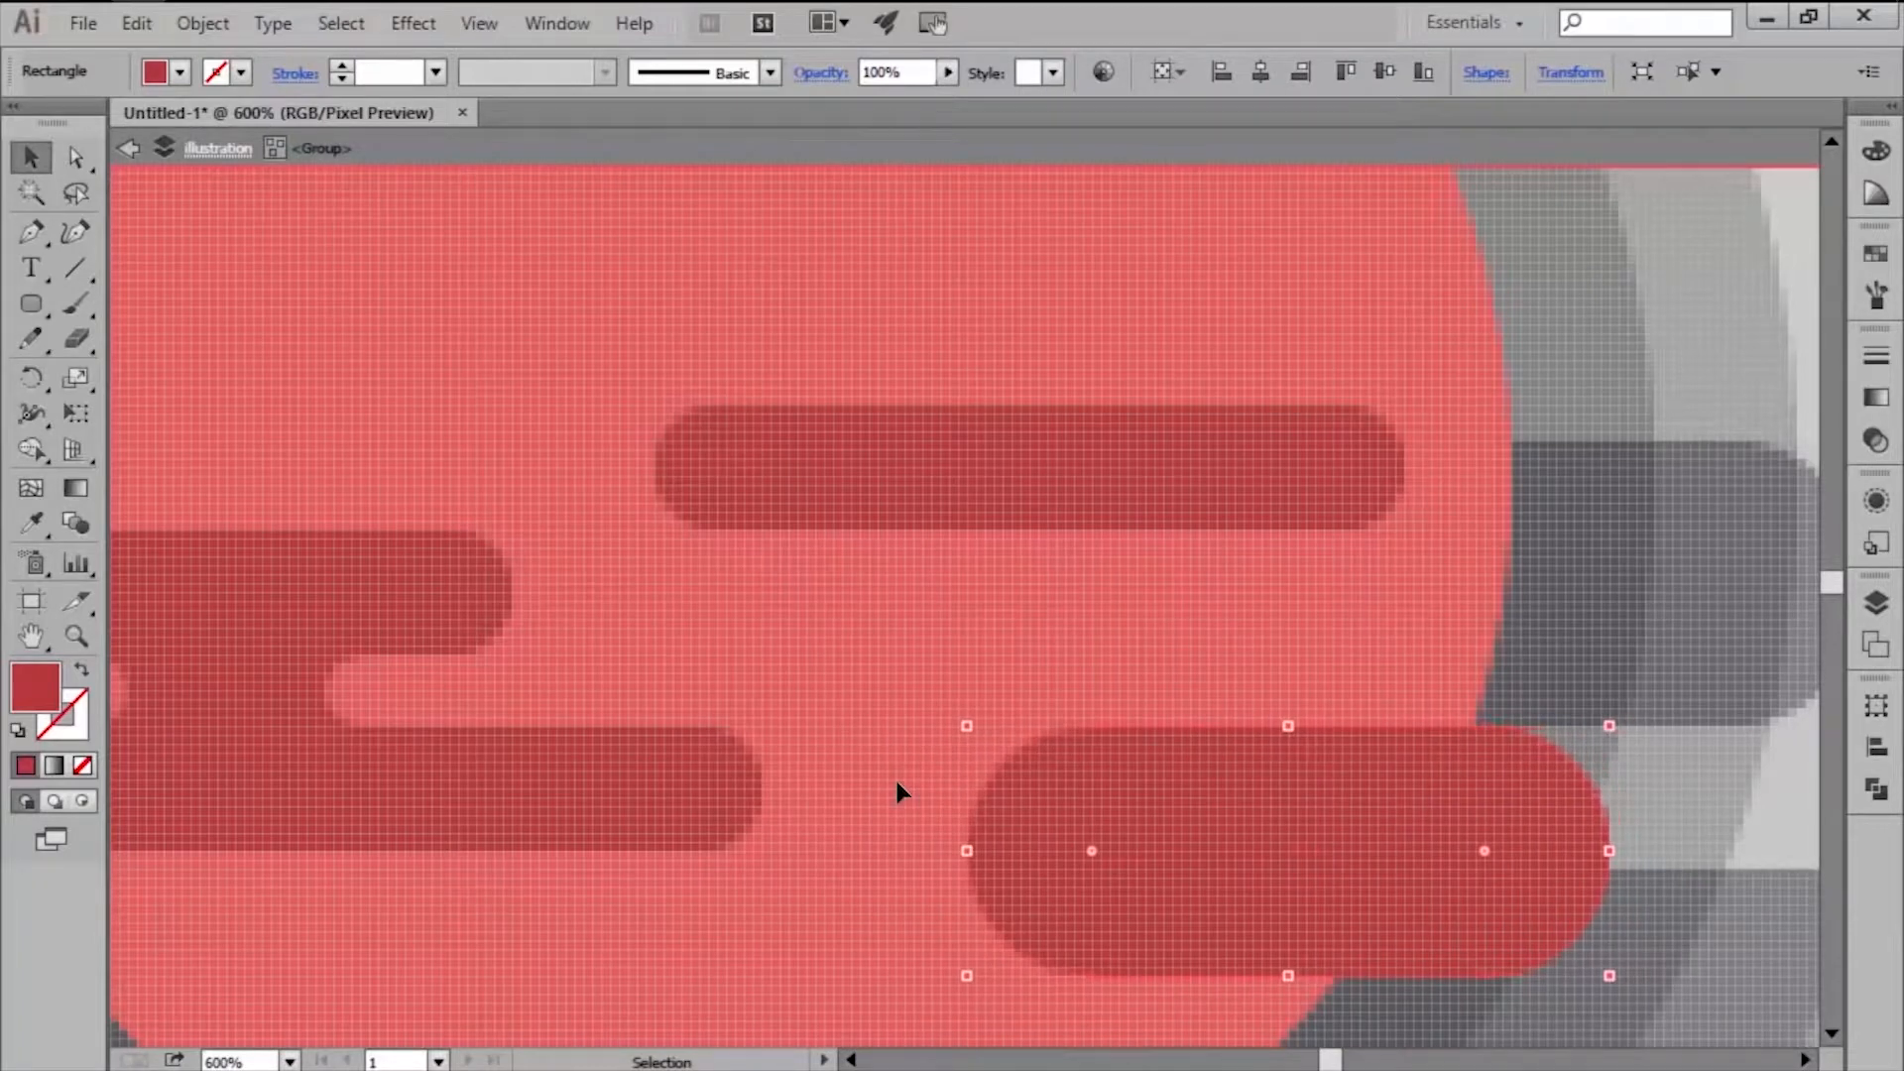
Move the two left bars and their connector together about 4 px to the right.
key("ctrl+minus")
key("ctrl+minus")
left_click(650, 687)
left_click(567, 732, "shift")
left_click(728, 765, "shift")
key("Right")
key("Right")
key("Right")
key("Right")
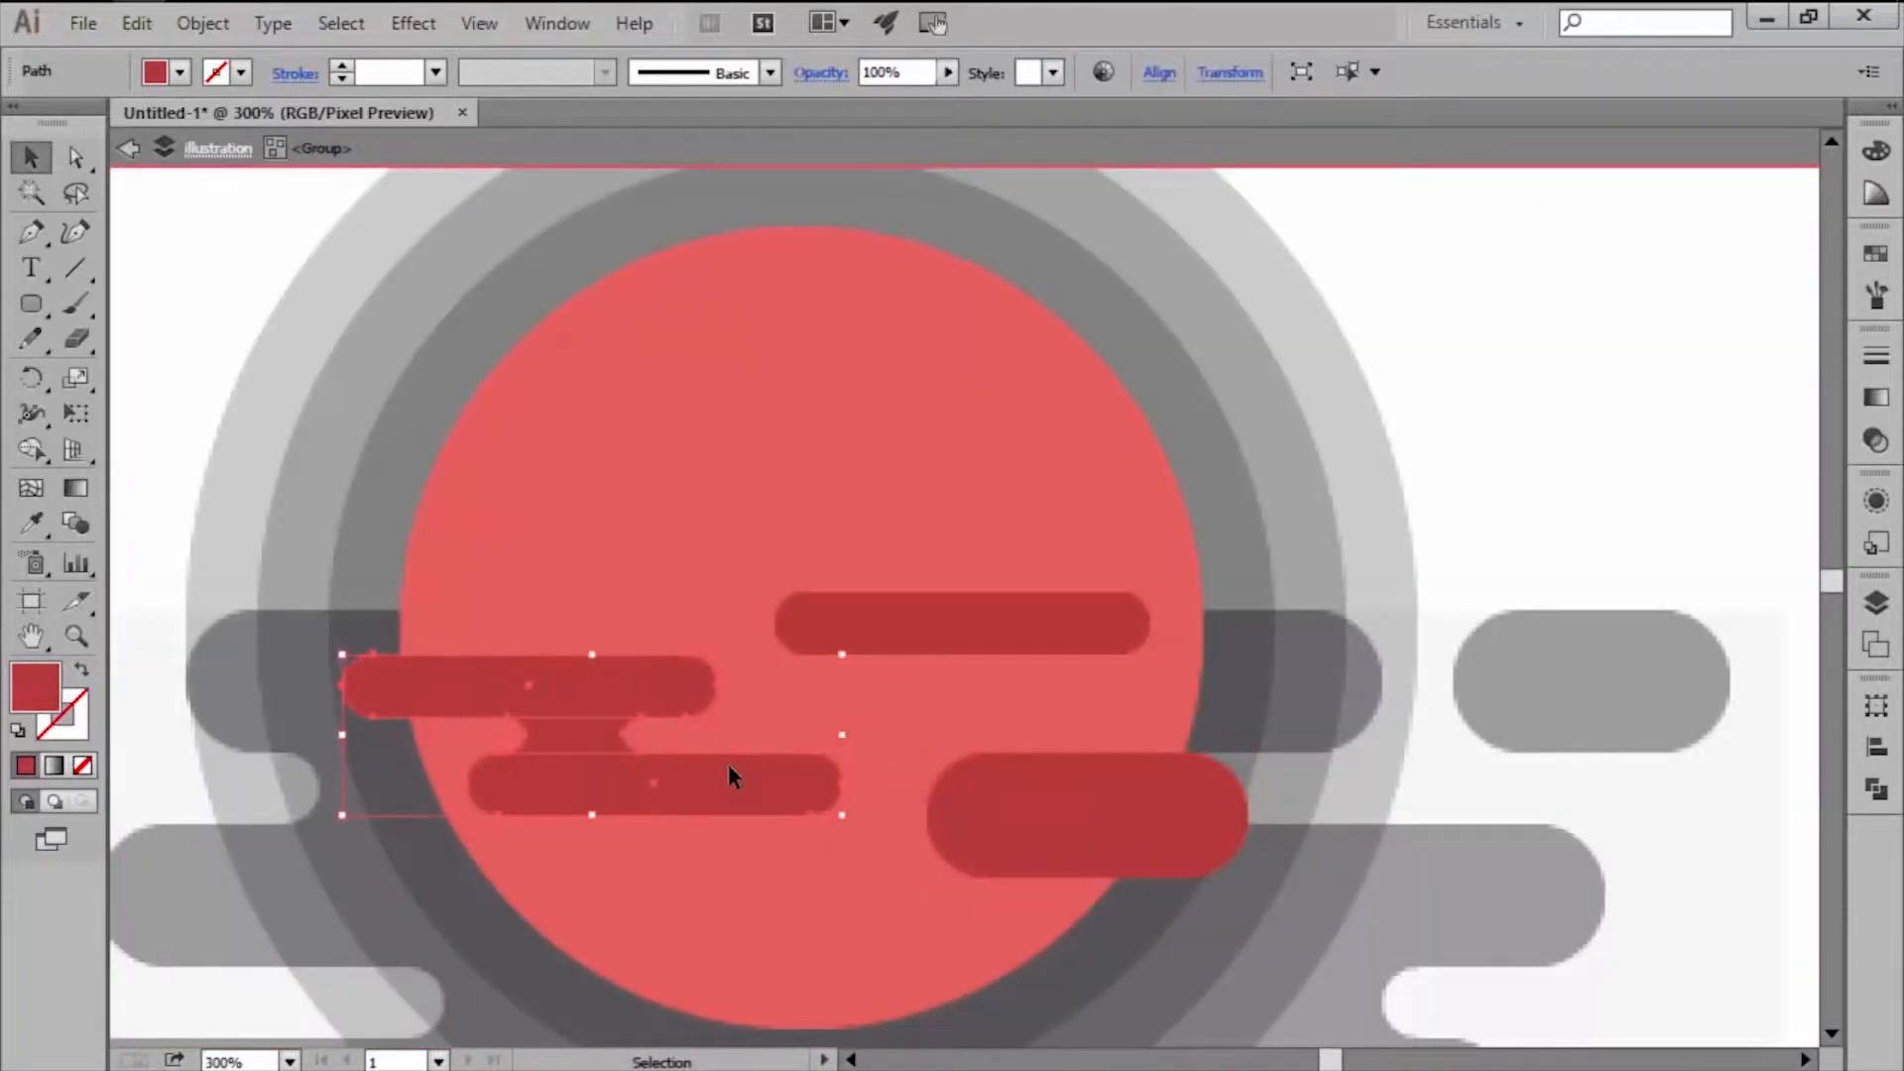
key("ctrl+shift+a")
Make sure all the dark red shapes are aligned to the pixel grid and group them.
key("ctrl+minus")
key("ctrl+minus")
key("ctrl+minus")
left_click(984, 603)
left_click(788, 636, "shift")
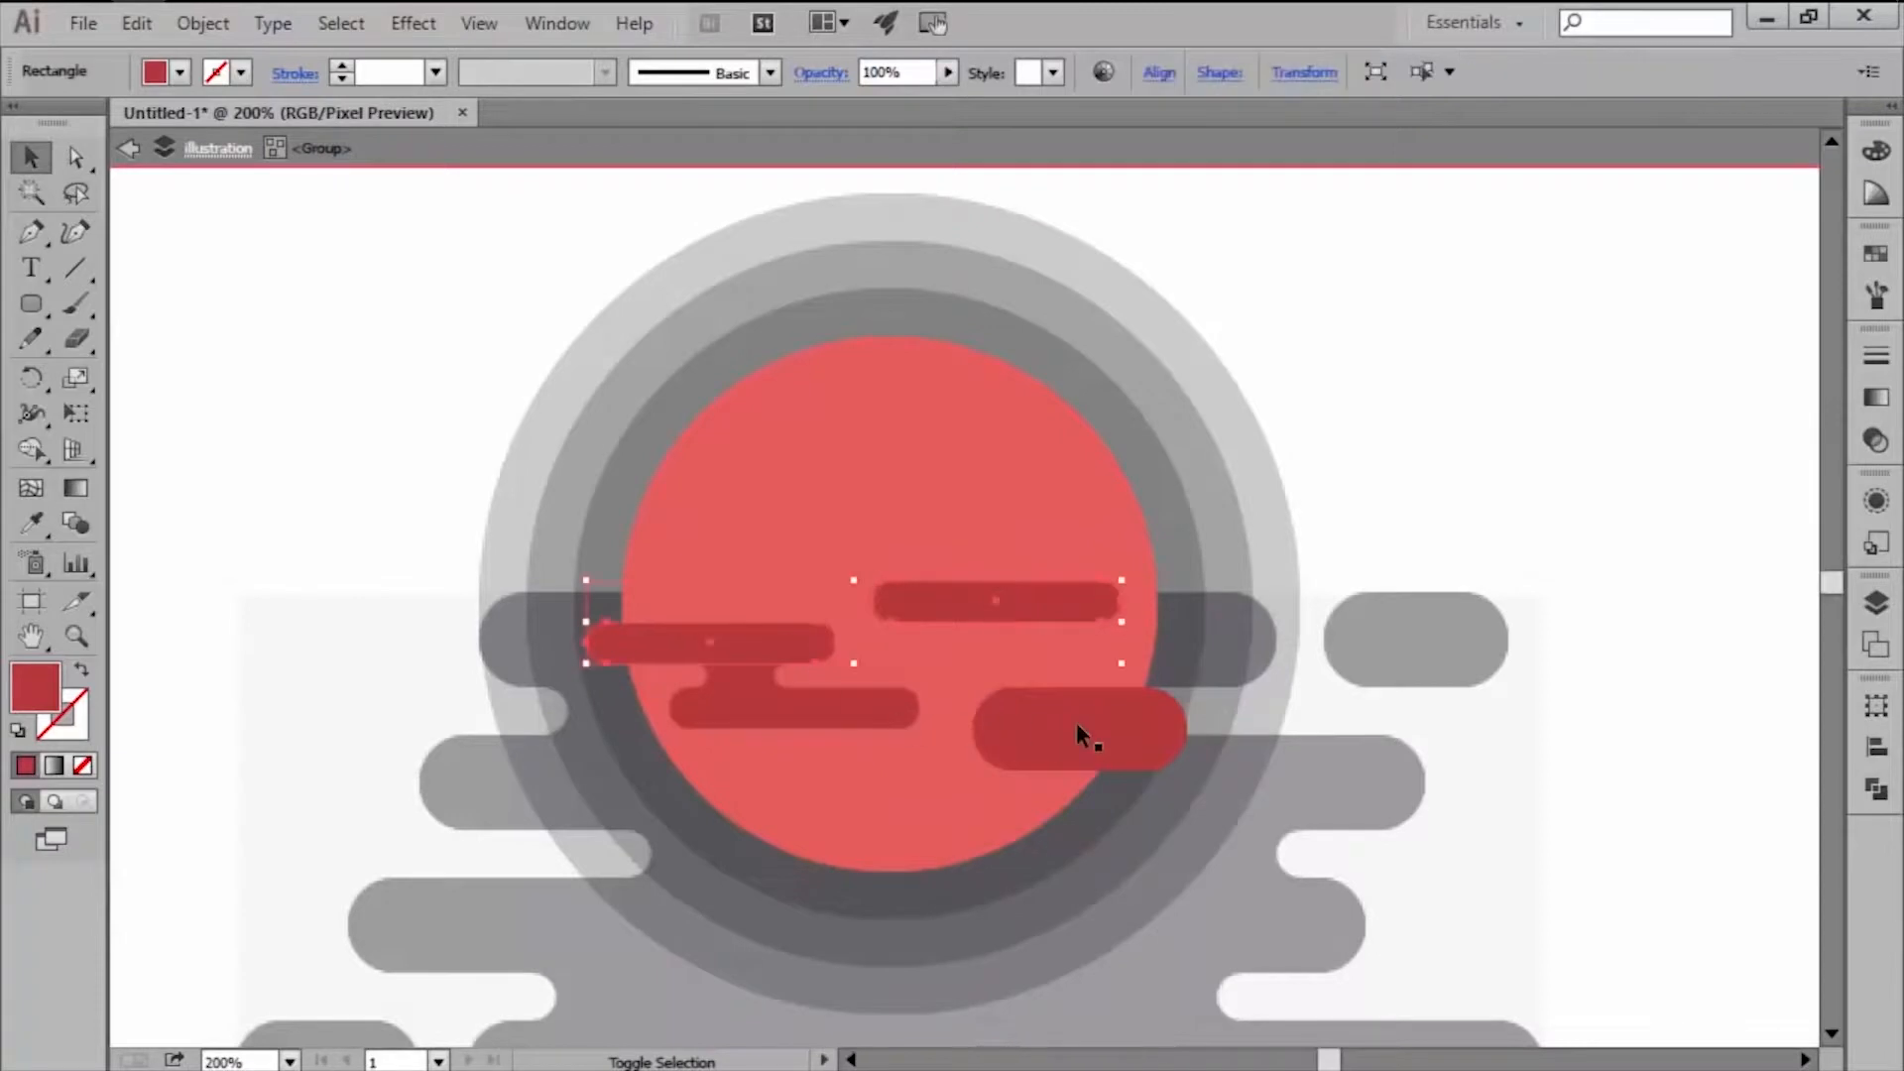
left_click(1077, 725, "shift")
left_click(734, 674, "shift")
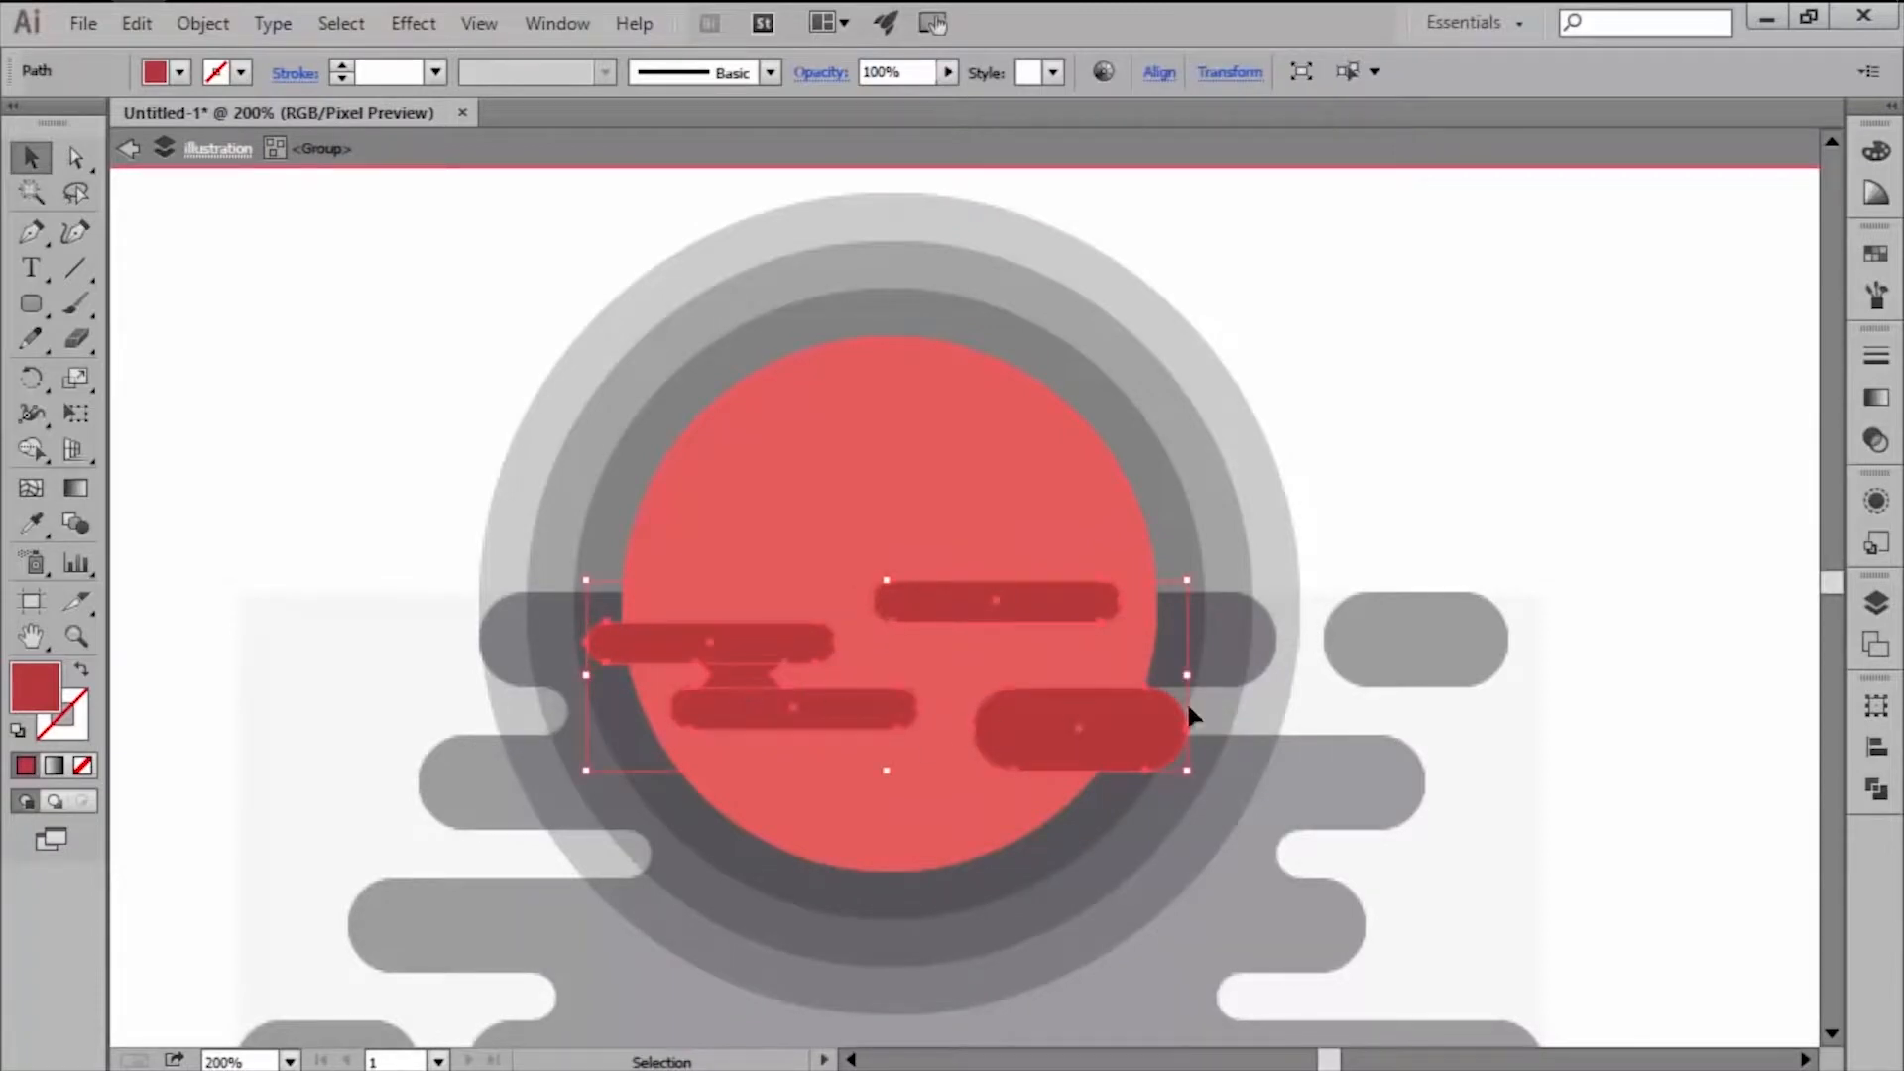
left_click(1877, 710)
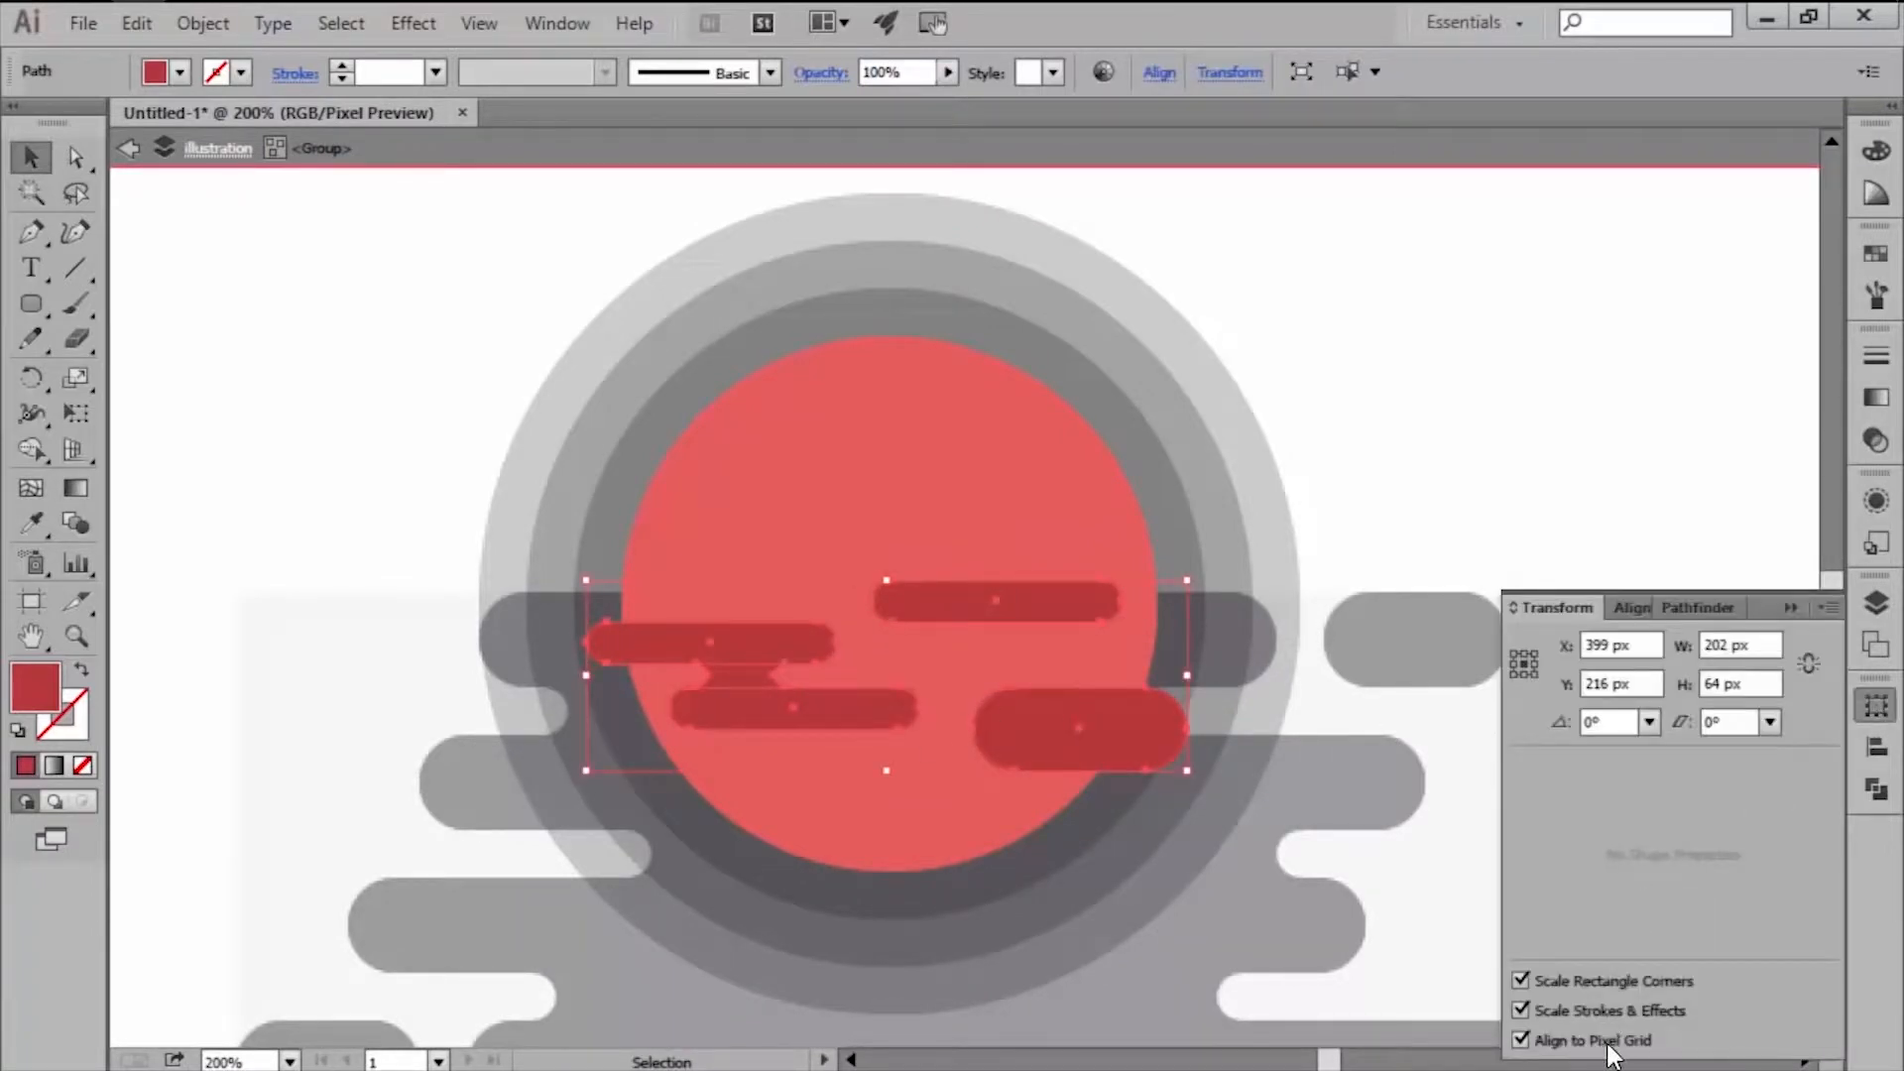
left_click(1877, 707)
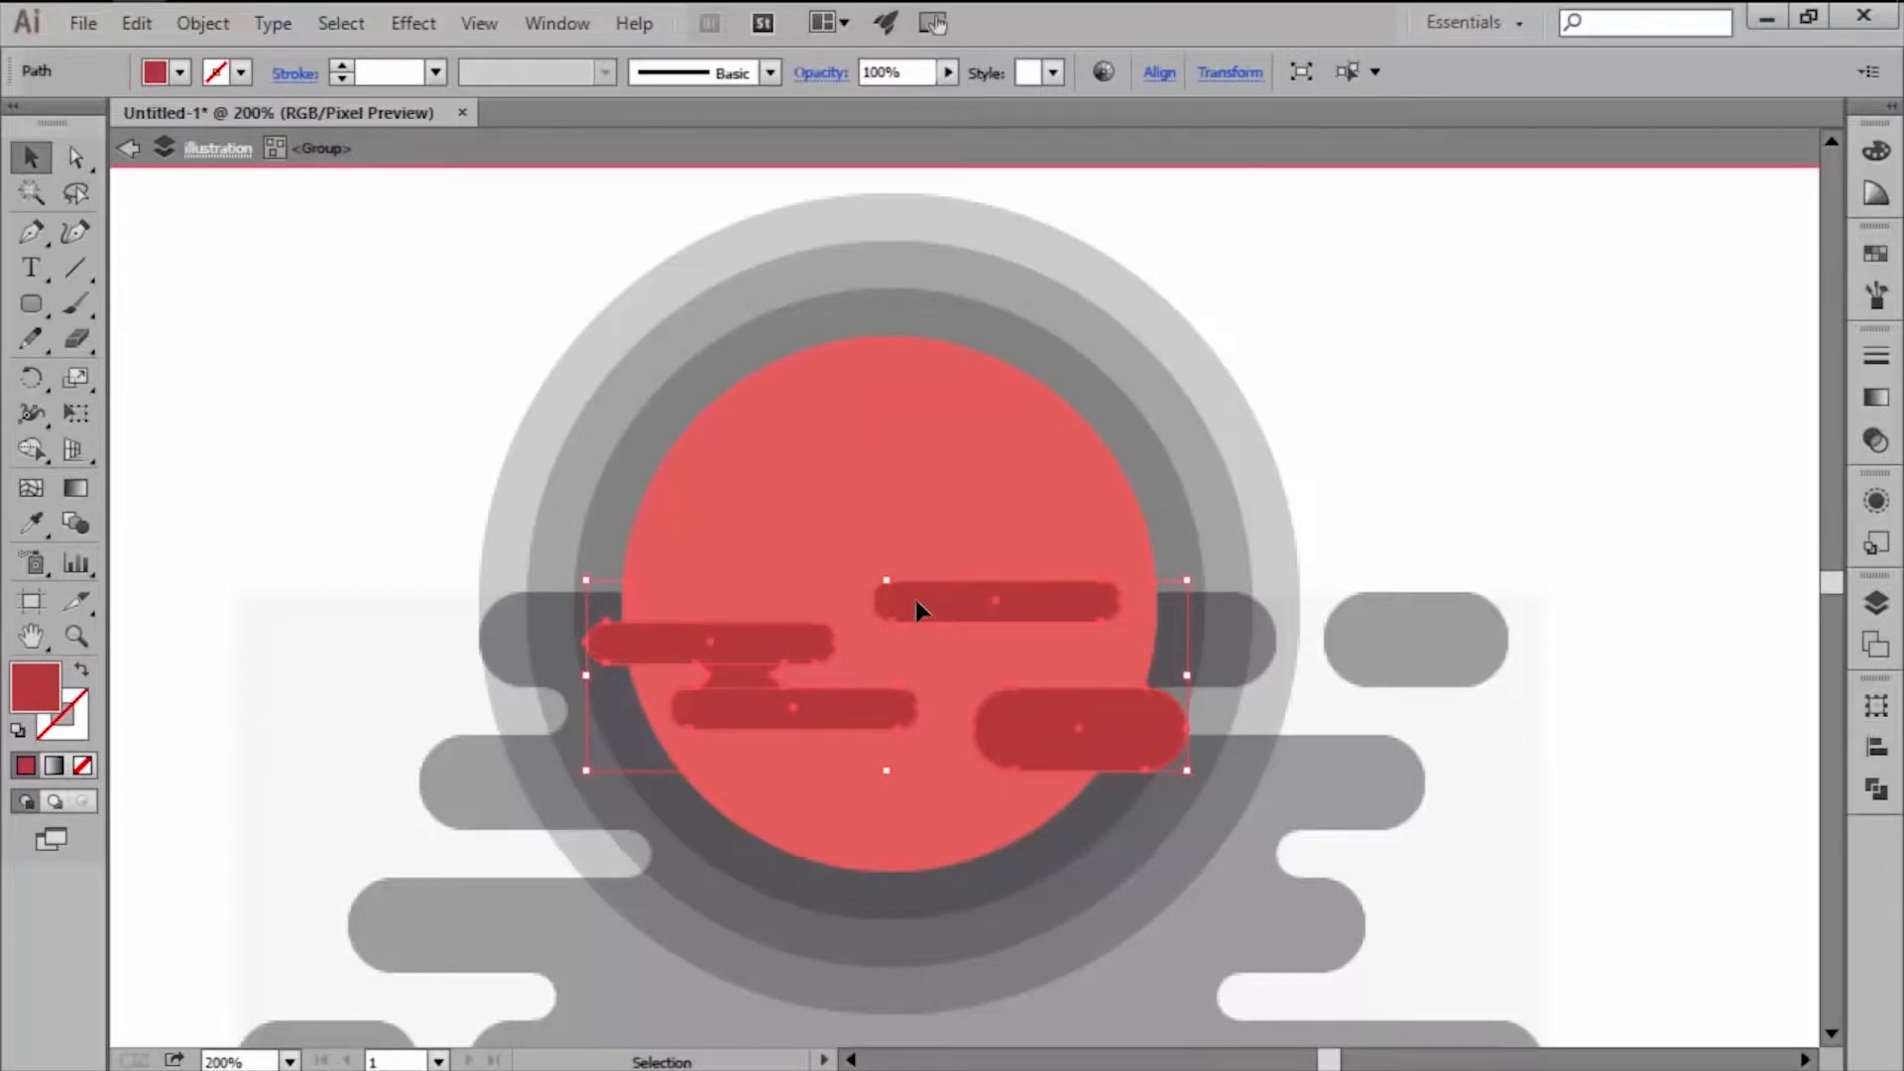
right_click(915, 599)
left_click(992, 298)
left_click(1266, 359)
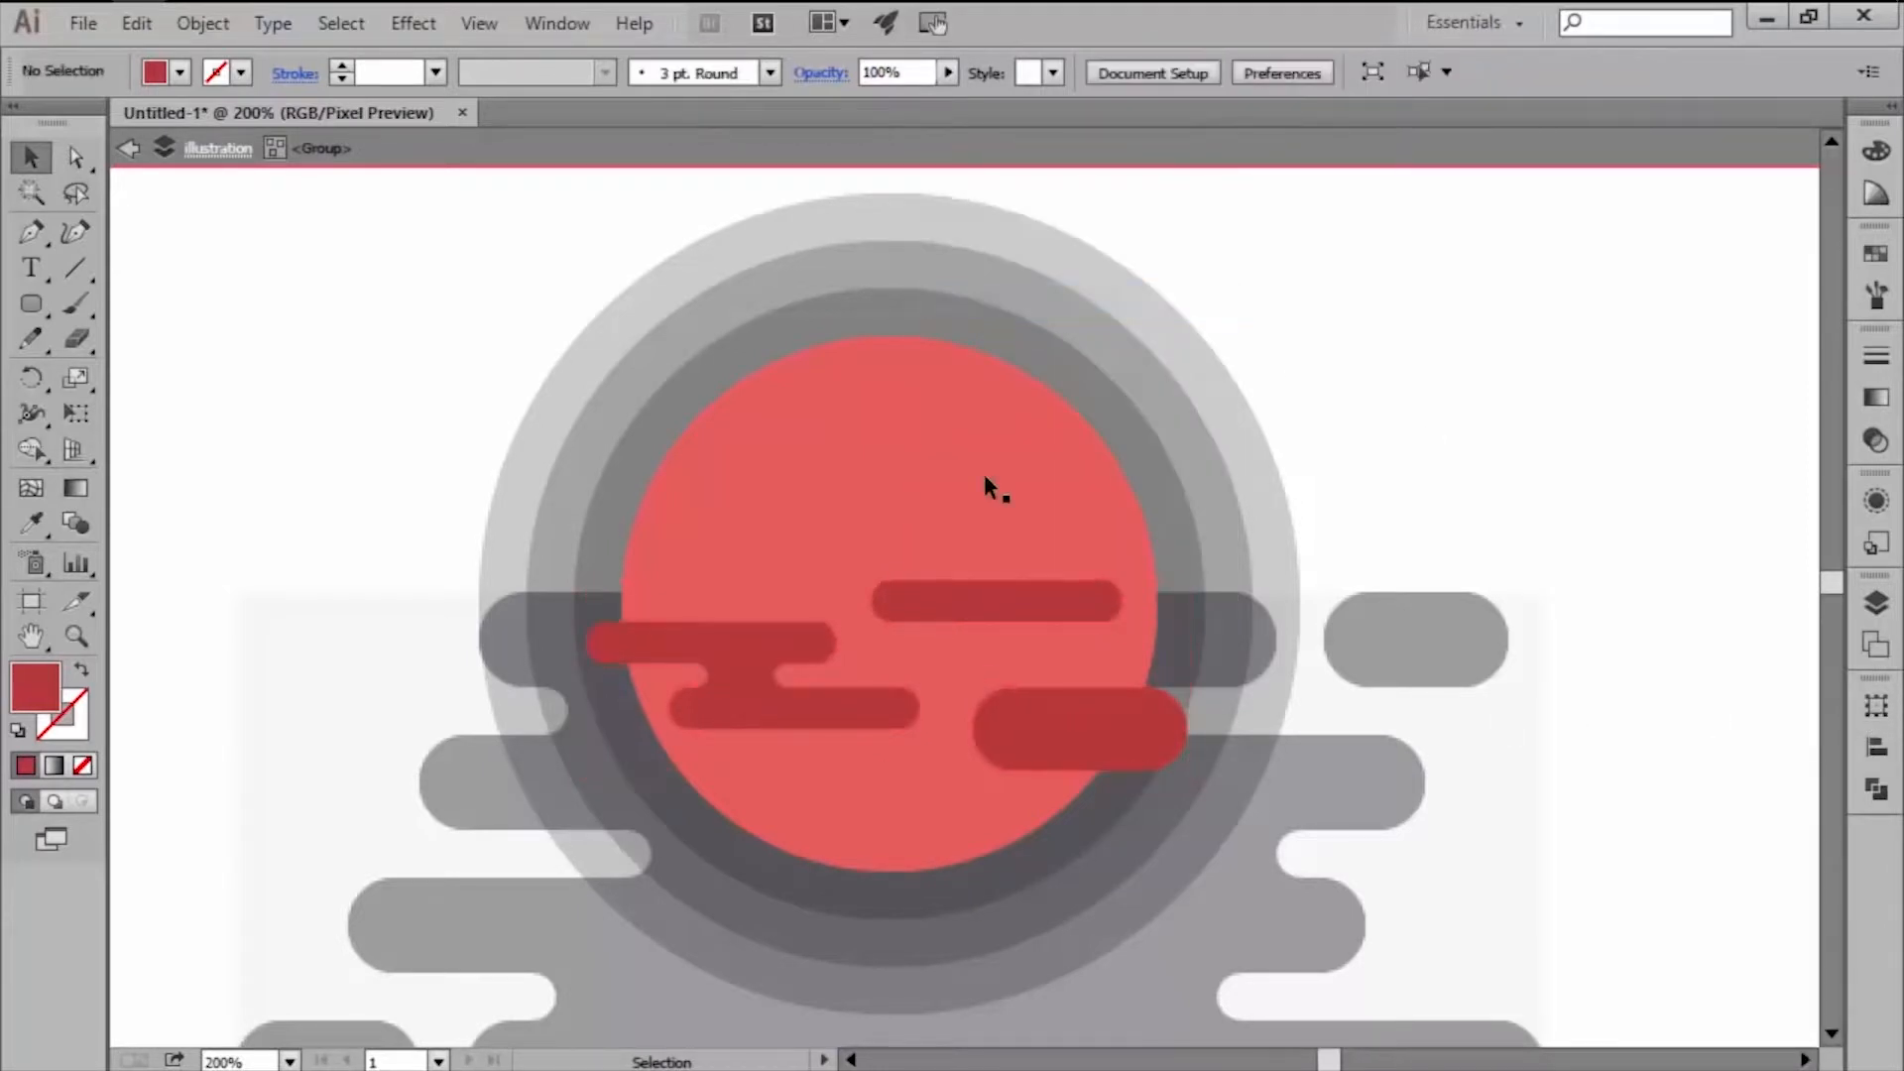
Clip the dark red shapes with a copy of the red circle pasted in front of them.
key("ctrl+f")
right_click(863, 637)
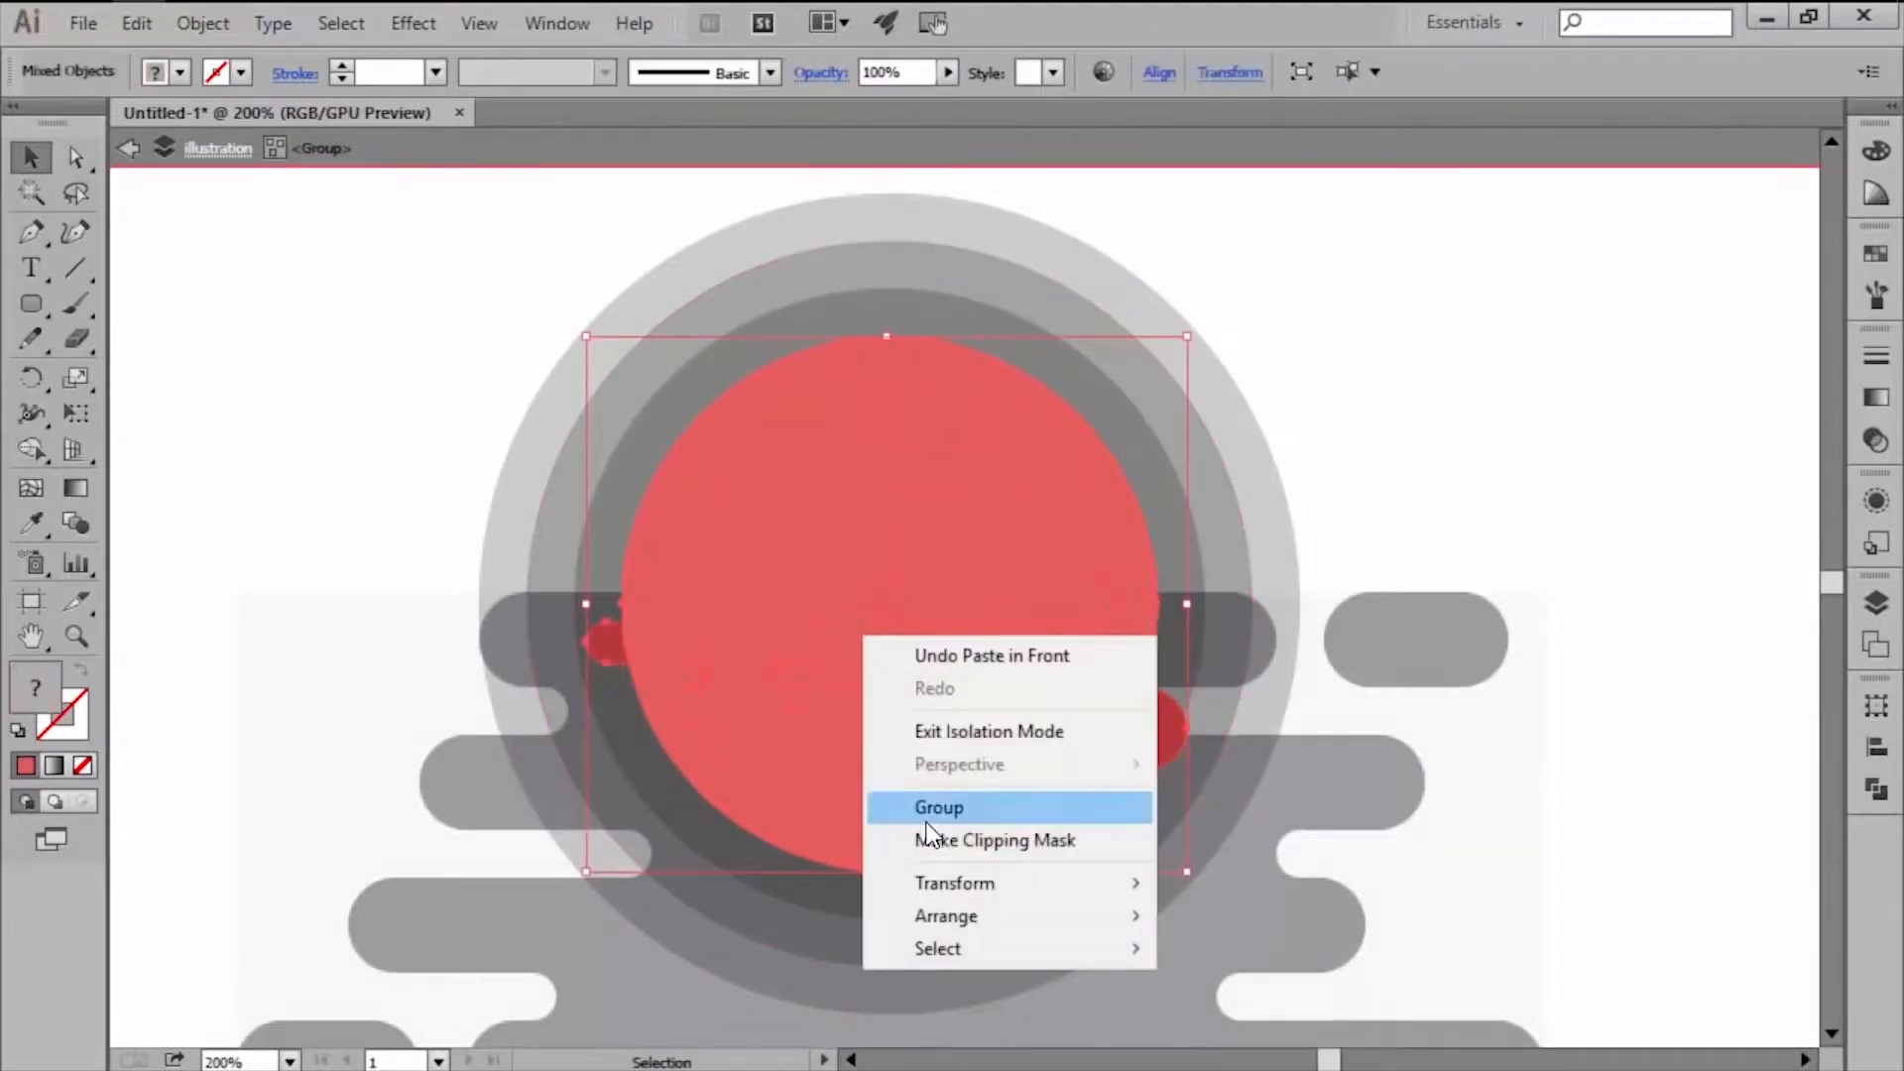
left_click(1002, 838)
left_click(1426, 442)
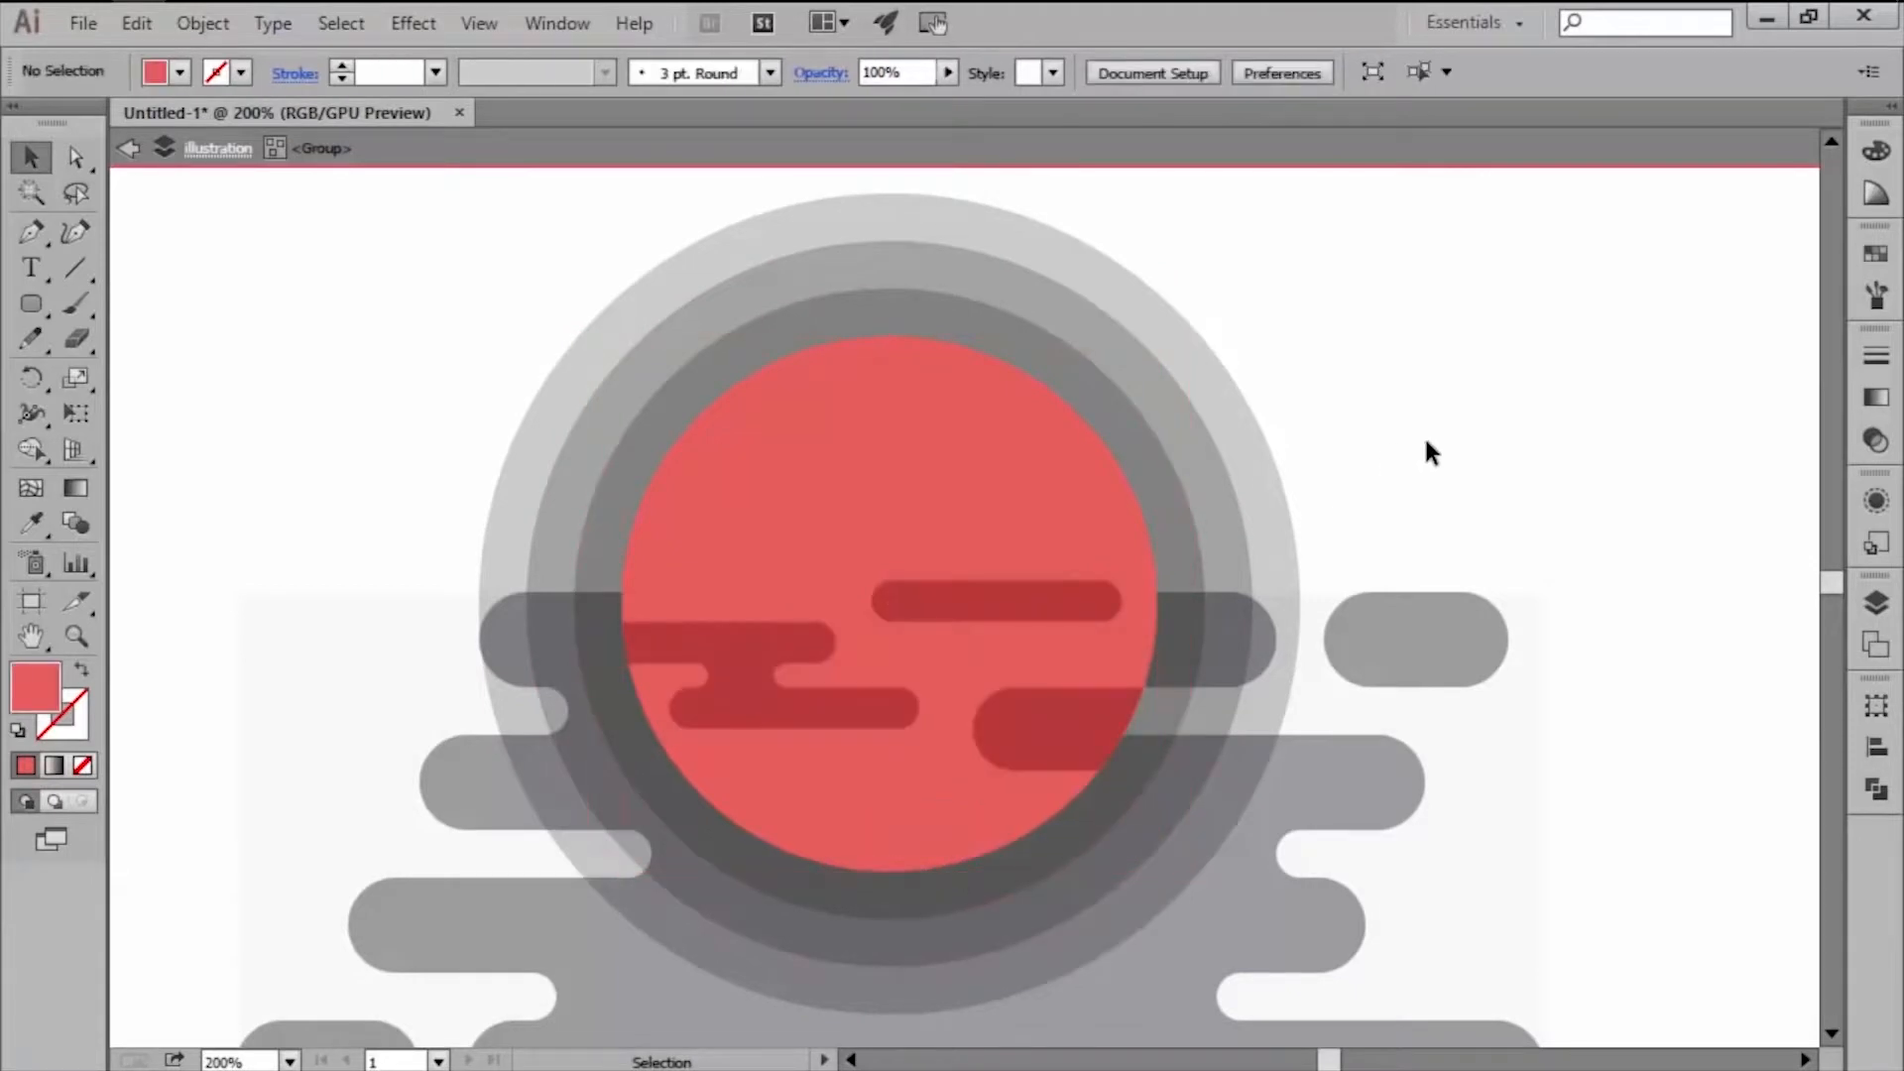
Paste another copy of the red circle in front of the details and offset its path by -8 px.
left_click(890, 474)
left_click(1459, 473)
key("ctrl+z")
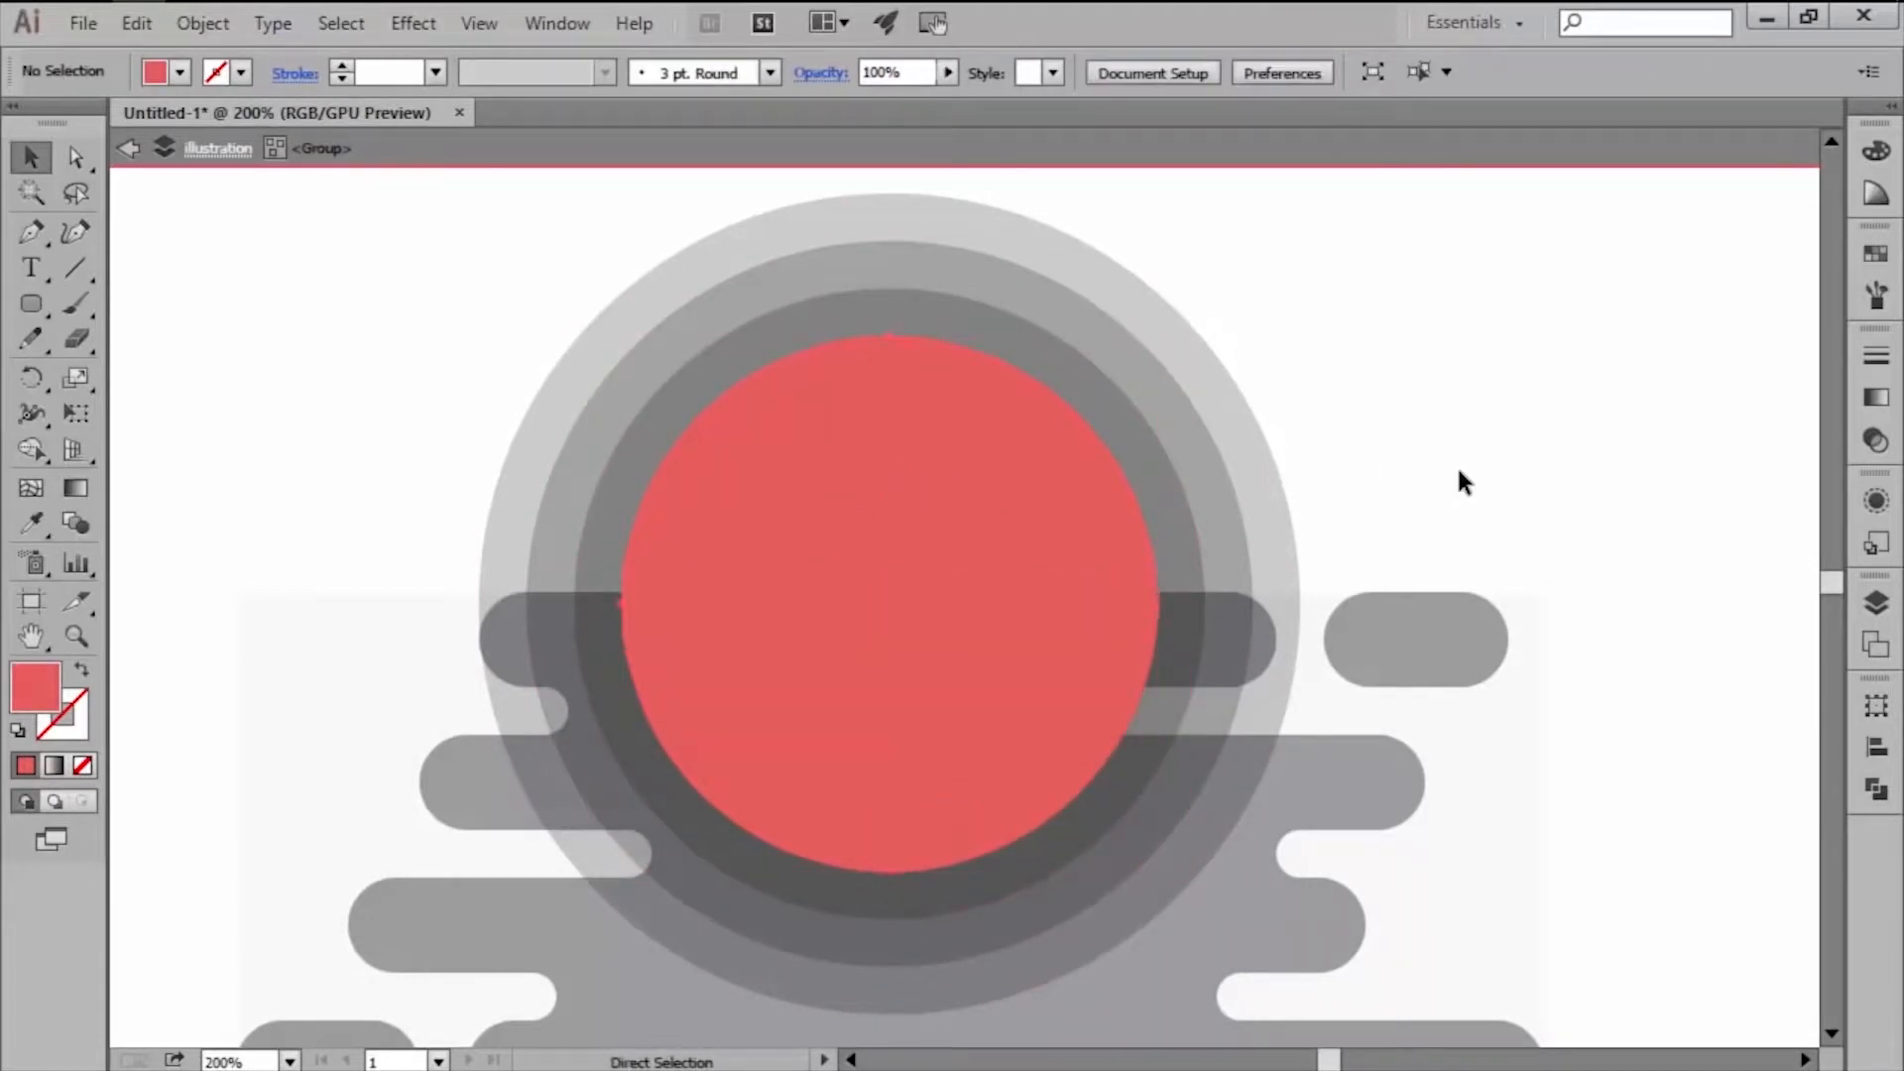
left_click(203, 30)
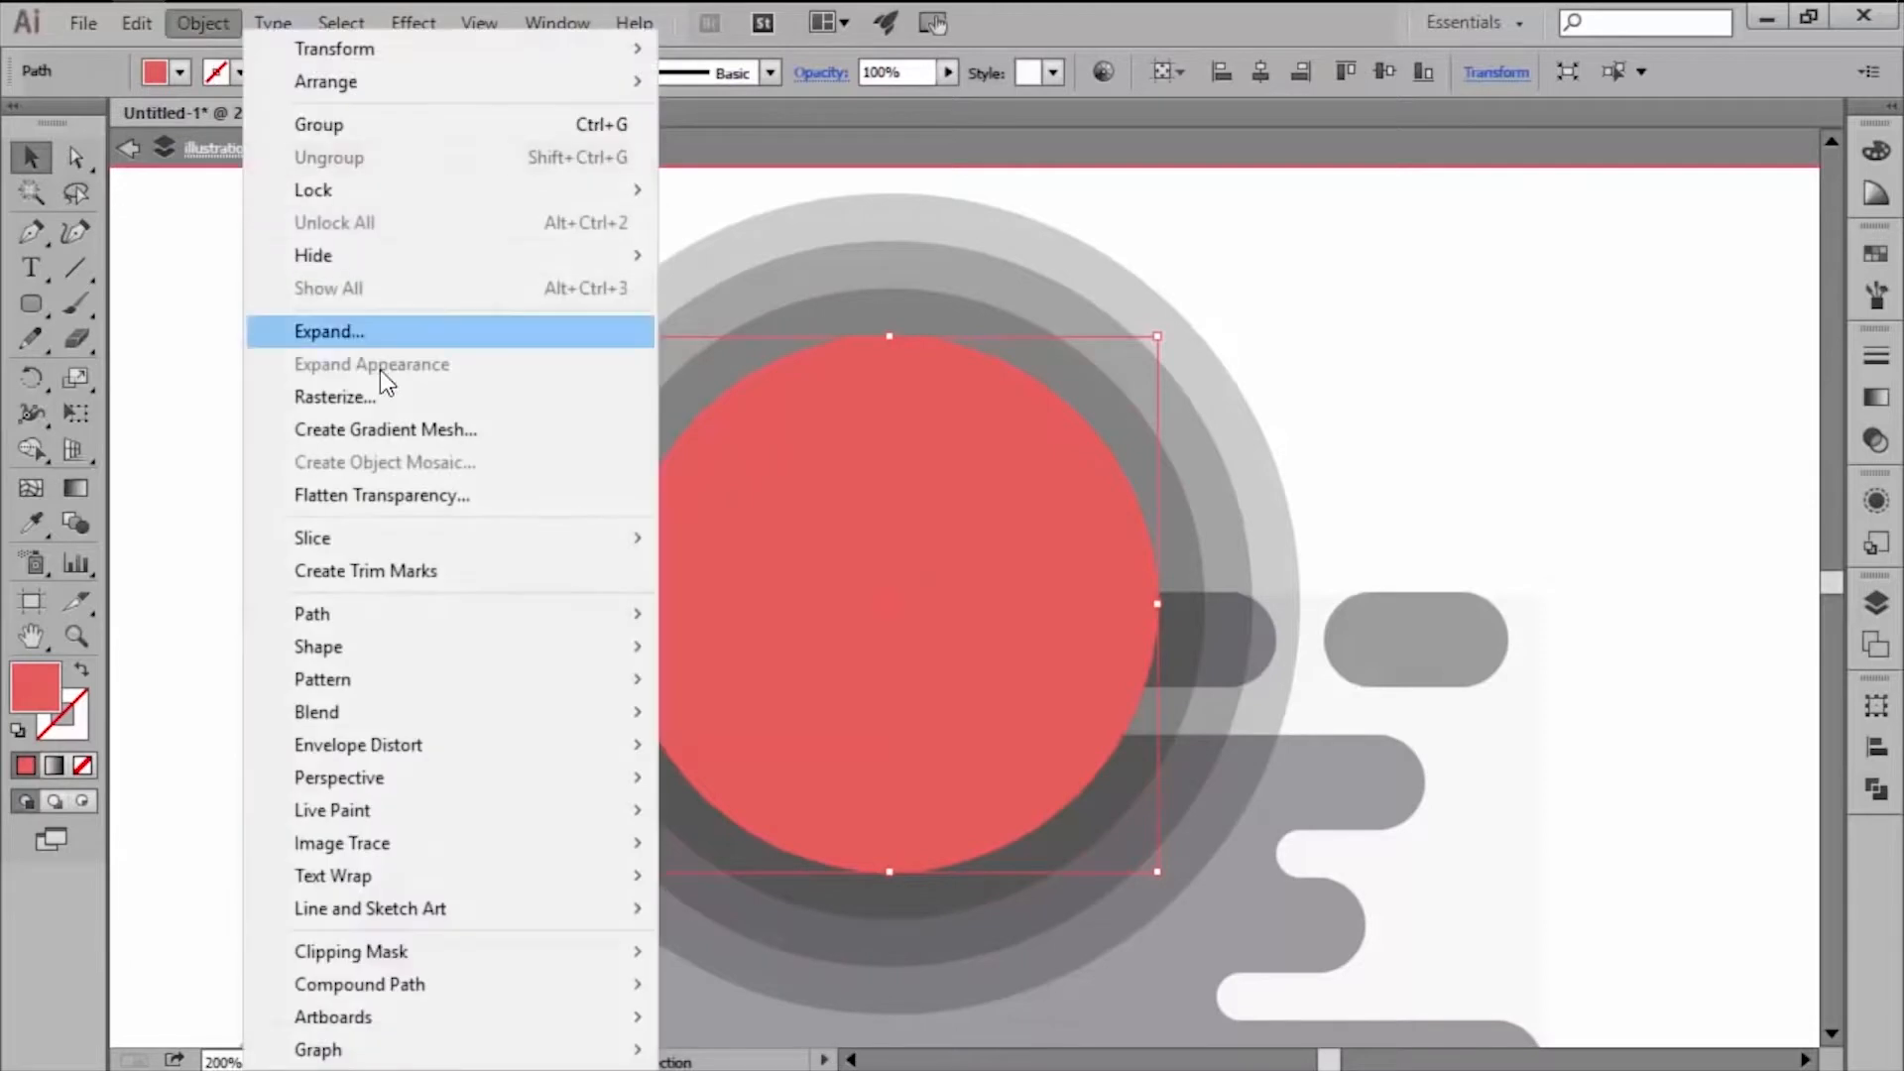
mouse_move(363, 625)
left_click(742, 716)
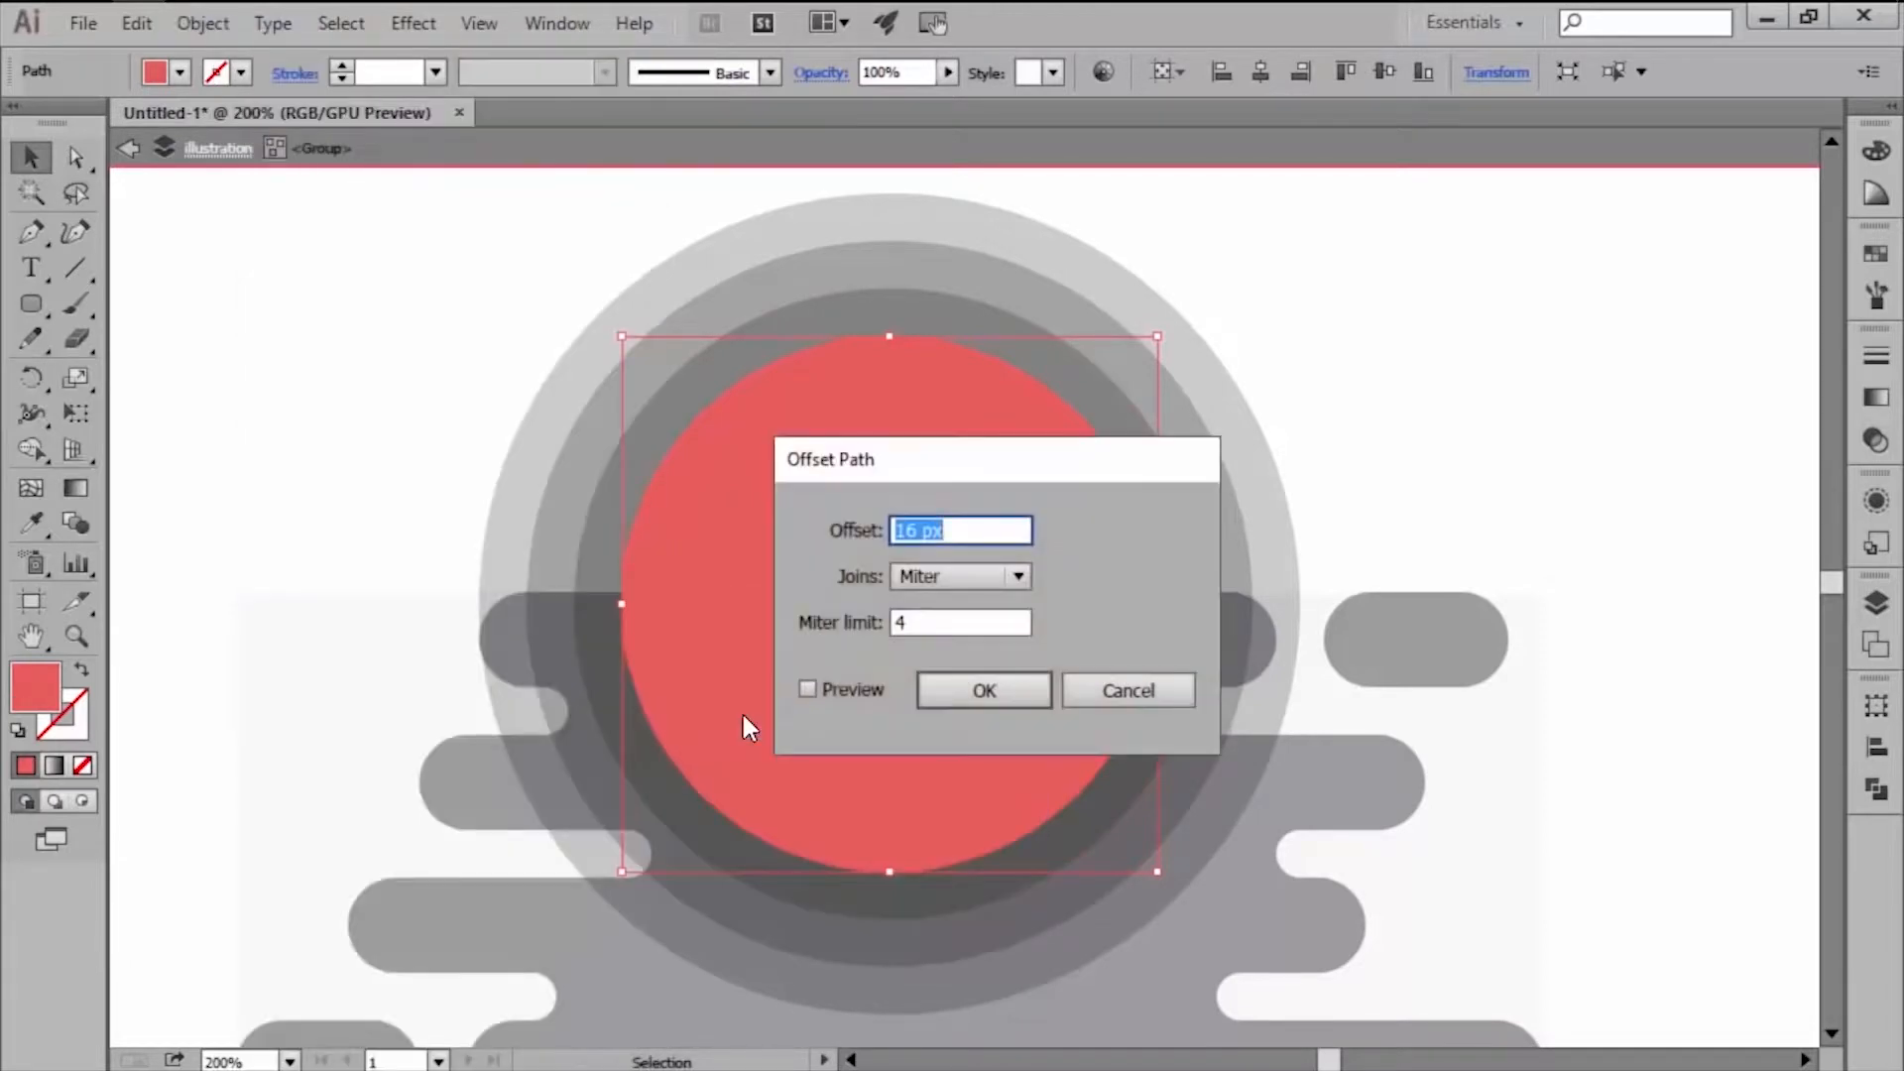
type("-8")
left_click(934, 696)
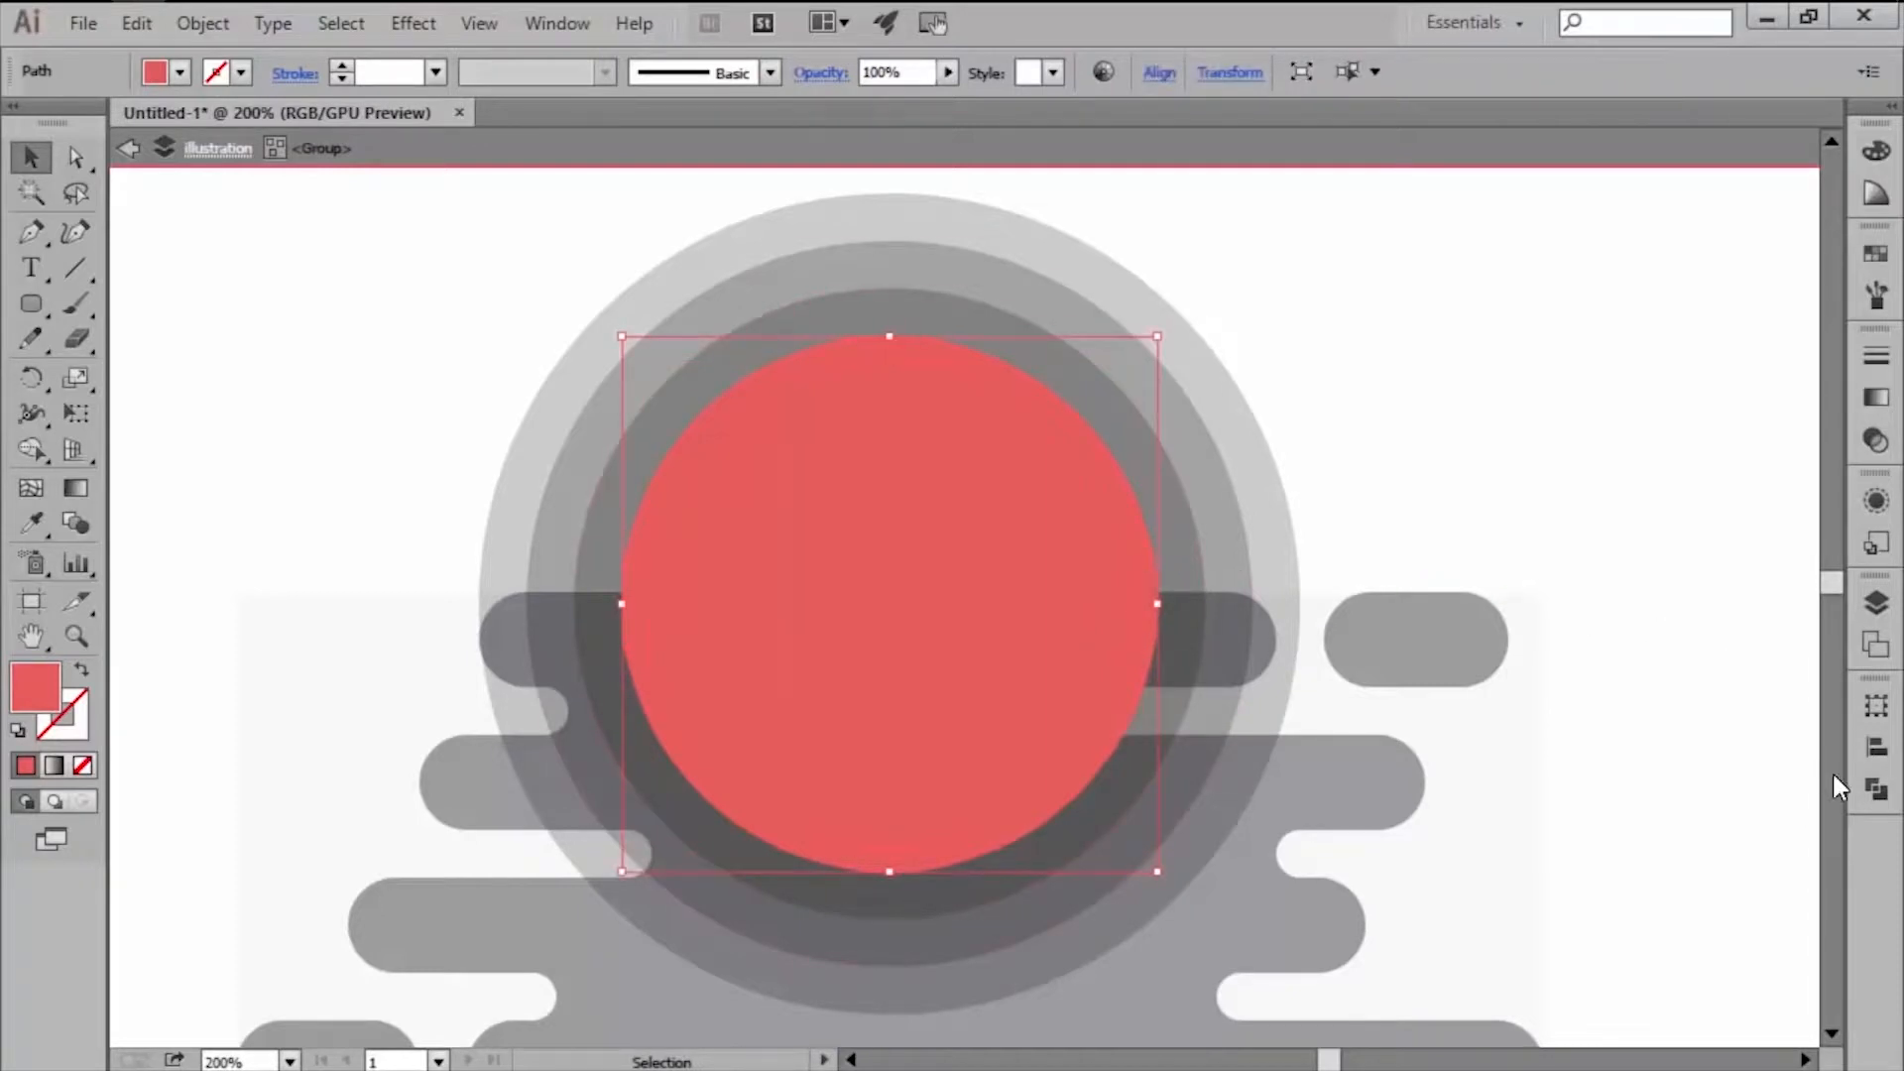
Subtract the inner offset circle from the outer copy with Minus Front and fill the ring with white.
left_click(1876, 789)
left_click(1583, 749)
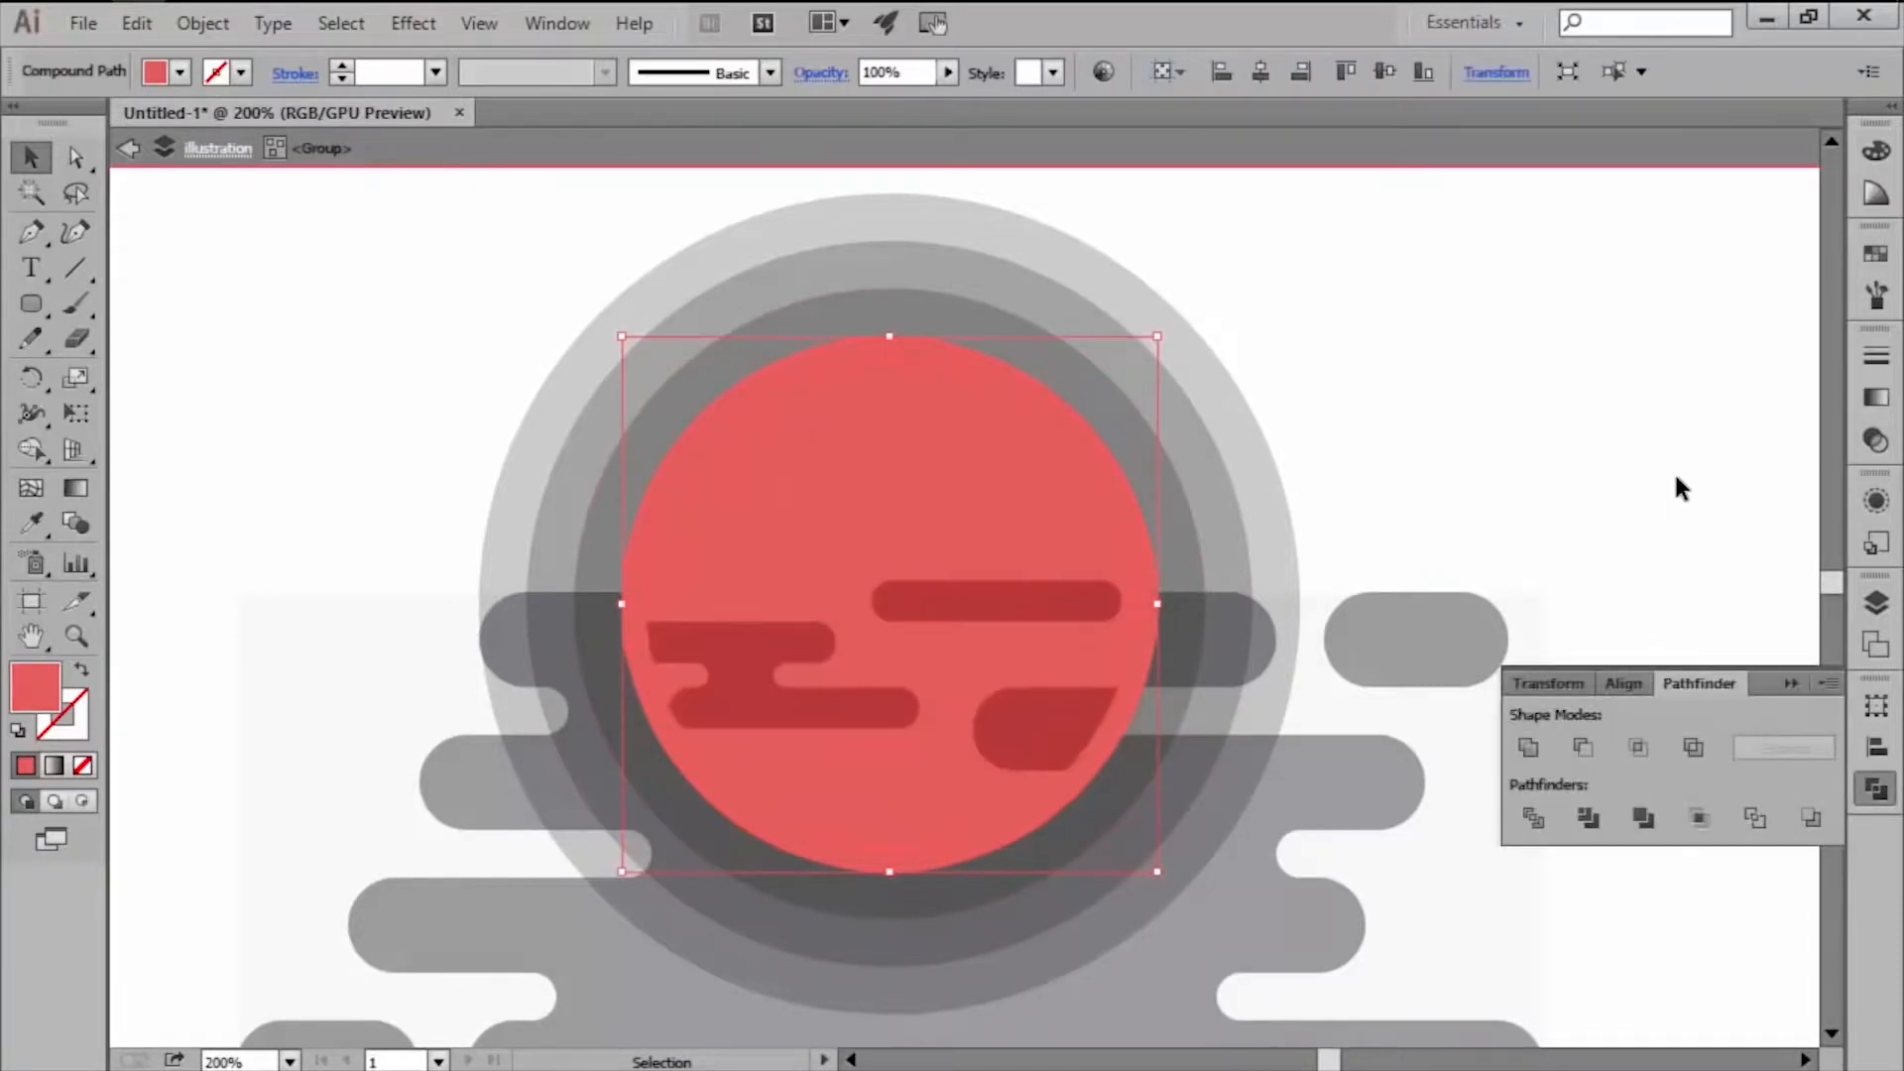
left_click(1870, 256)
left_click(1547, 315)
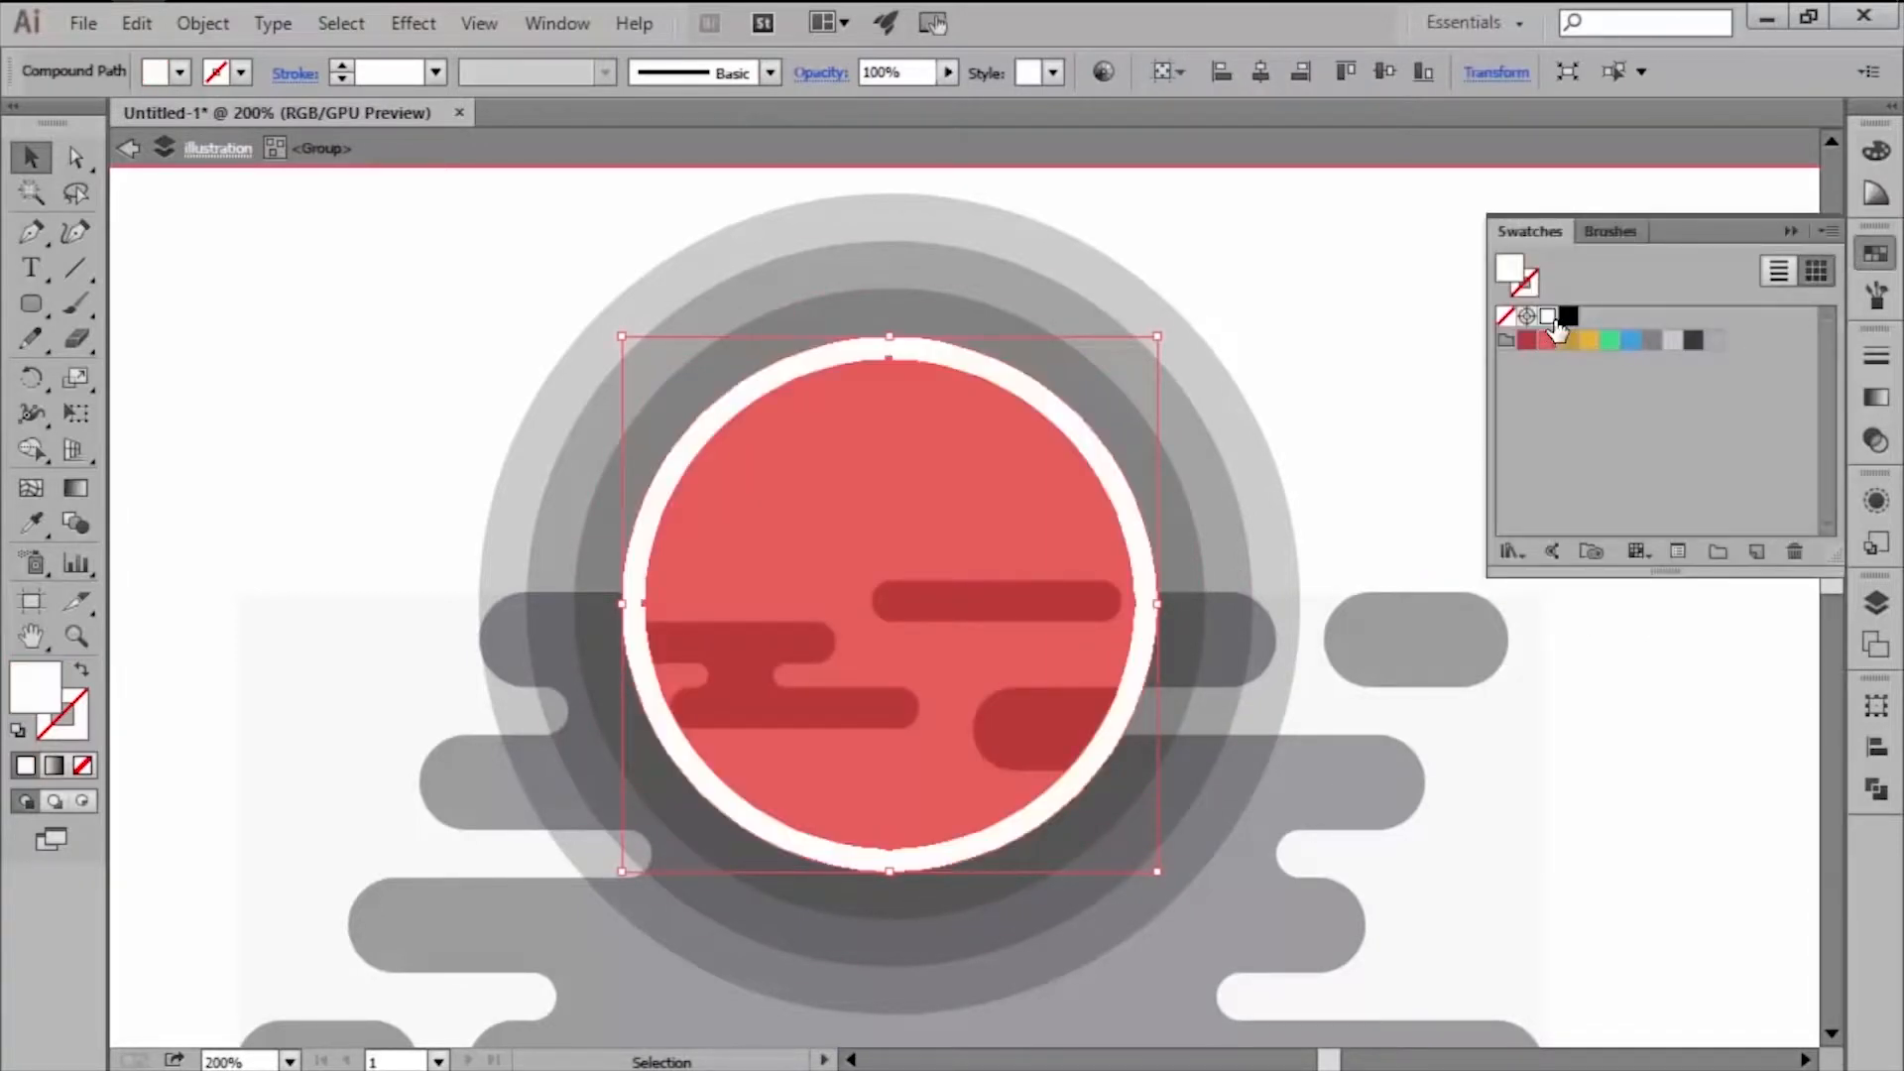
Set the white ring's blending mode to Overlay at 60% opacity and exit the planet group's isolation mode.
left_click(1878, 444)
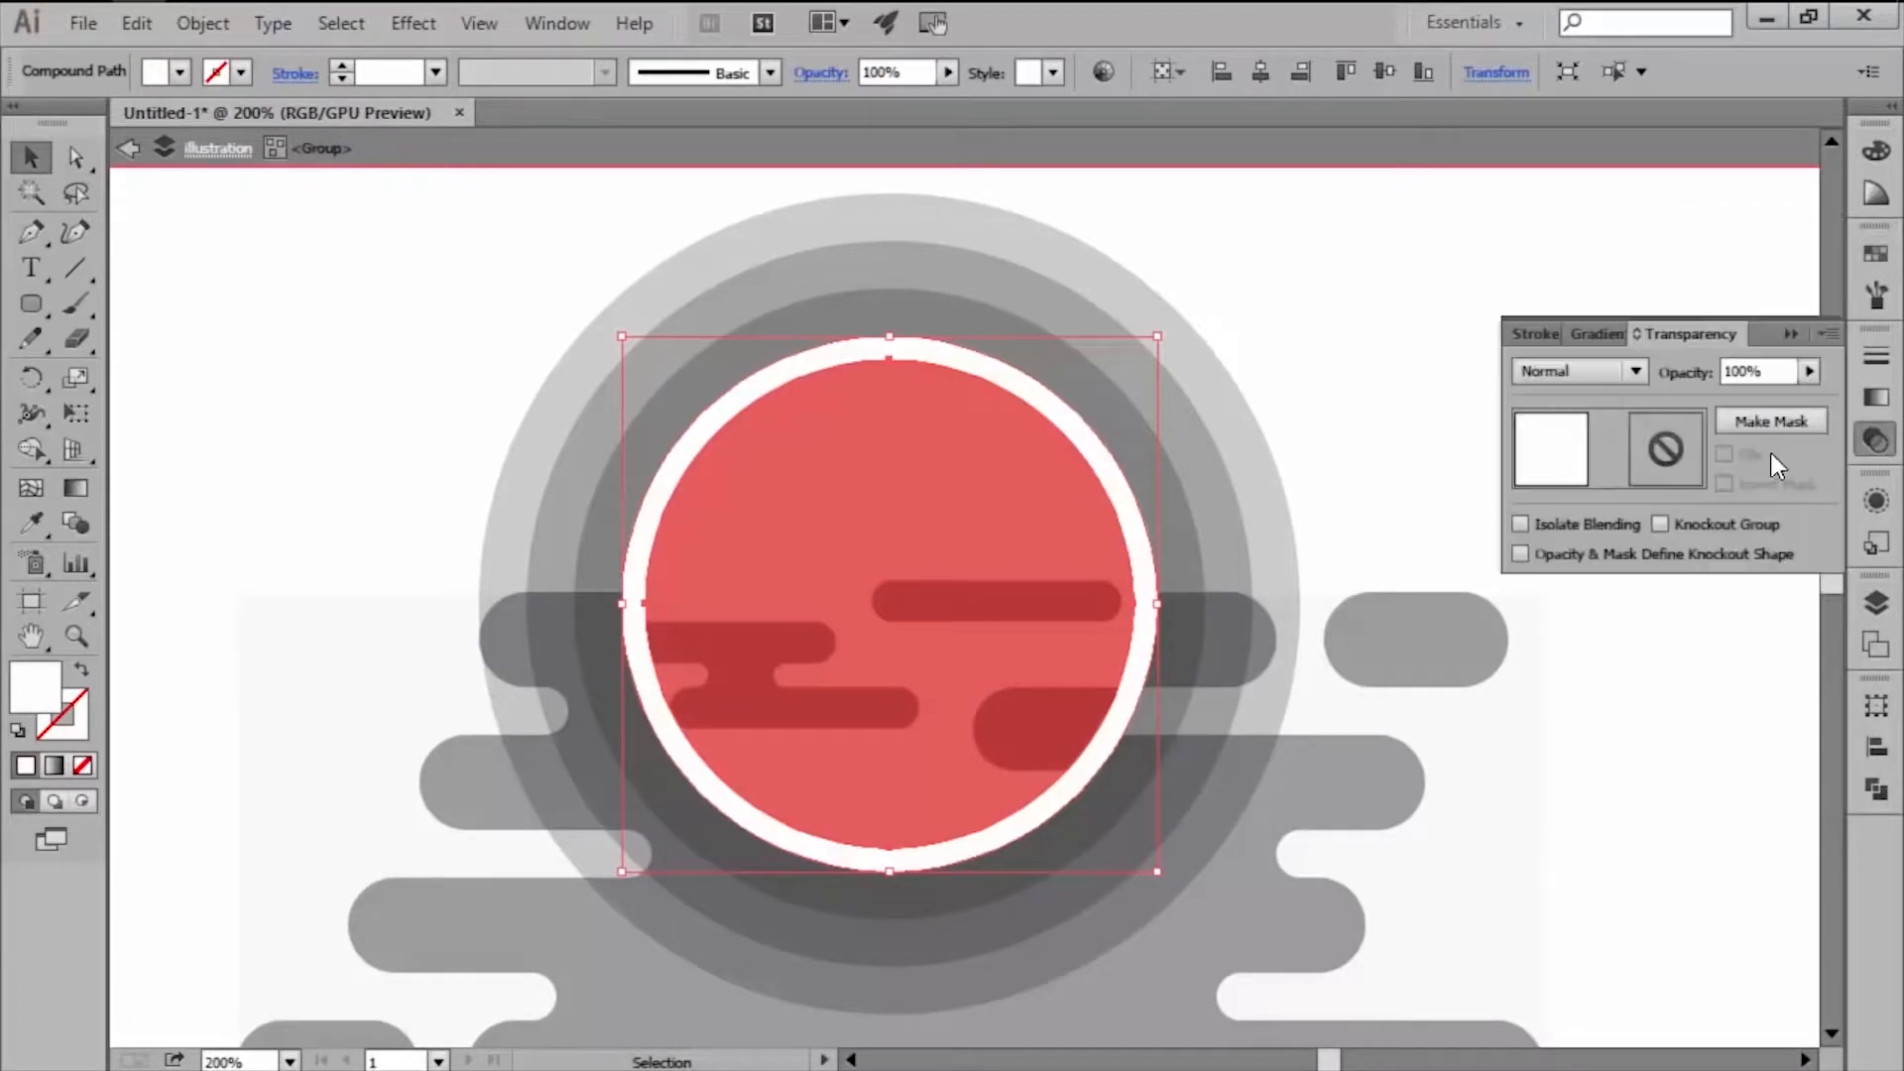
left_click(1583, 373)
left_click(1583, 655)
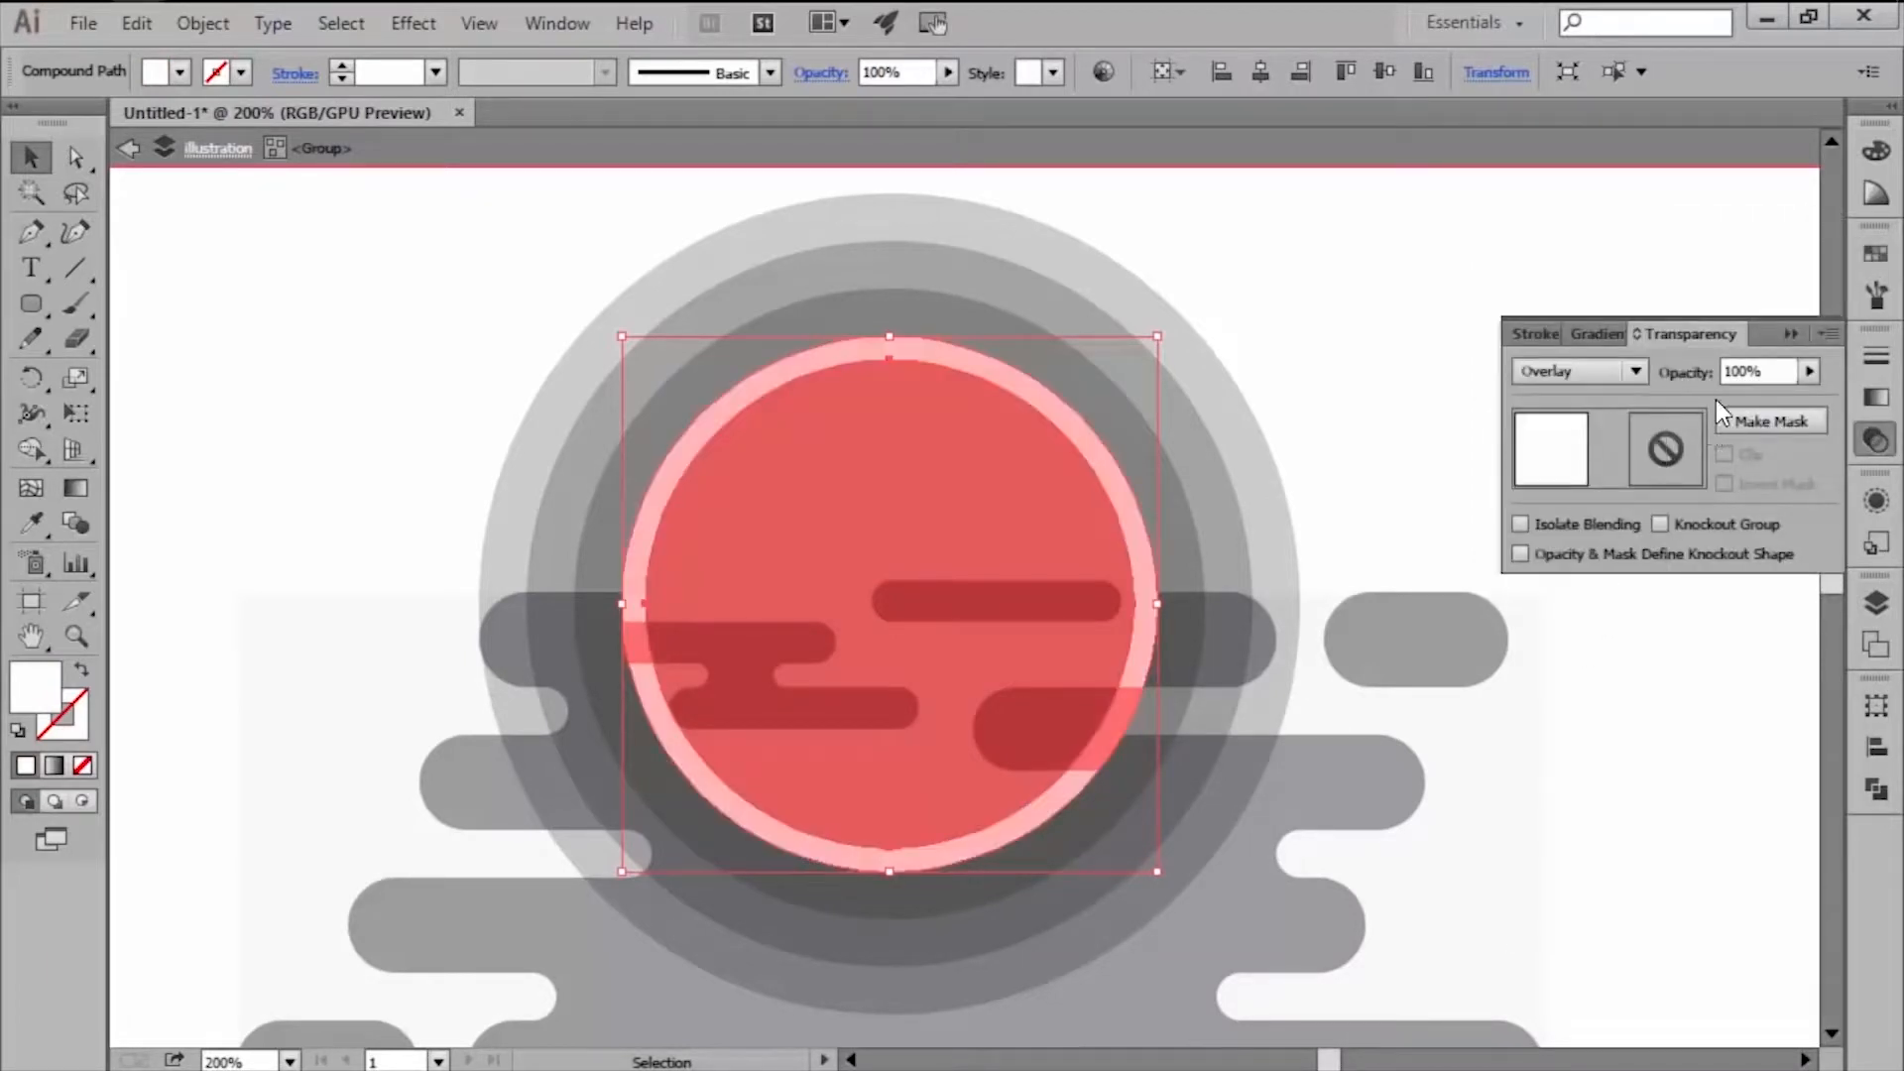
double_click(1732, 371)
type("60")
key("Return")
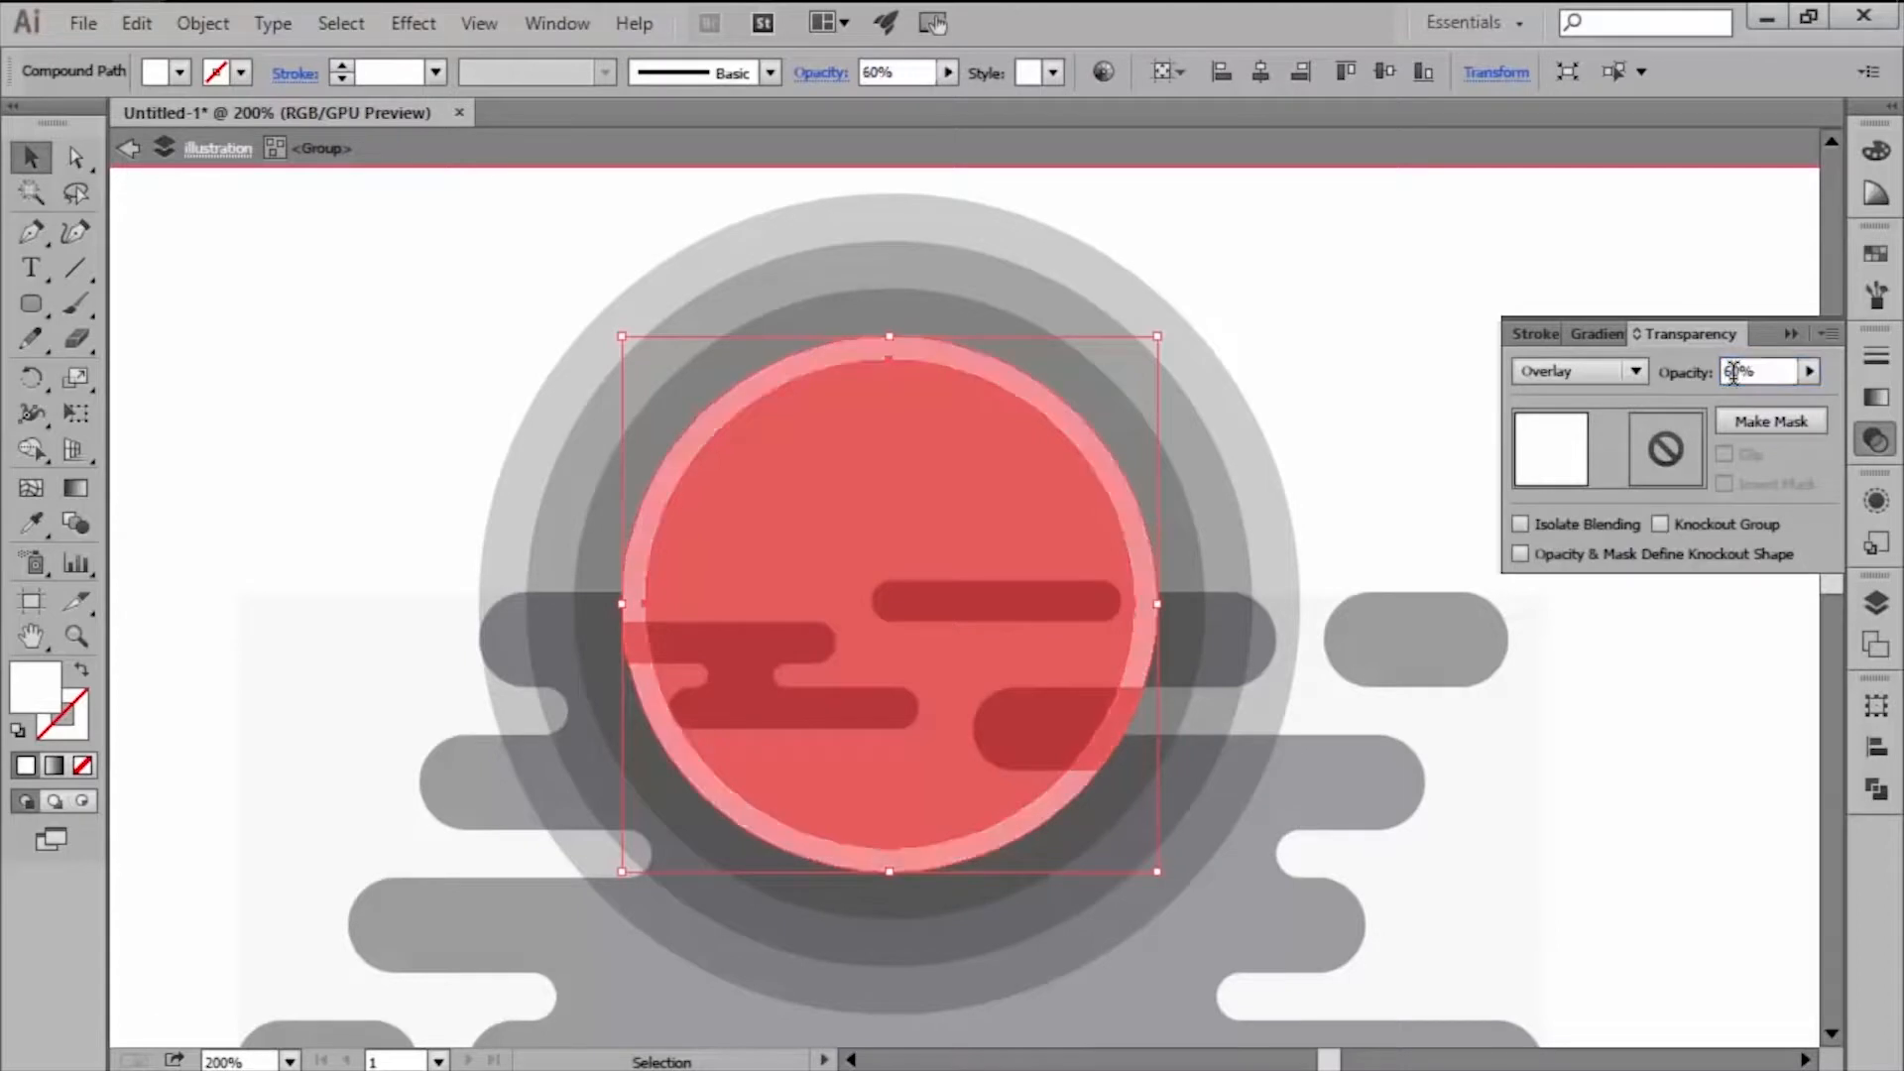
left_click(1345, 369)
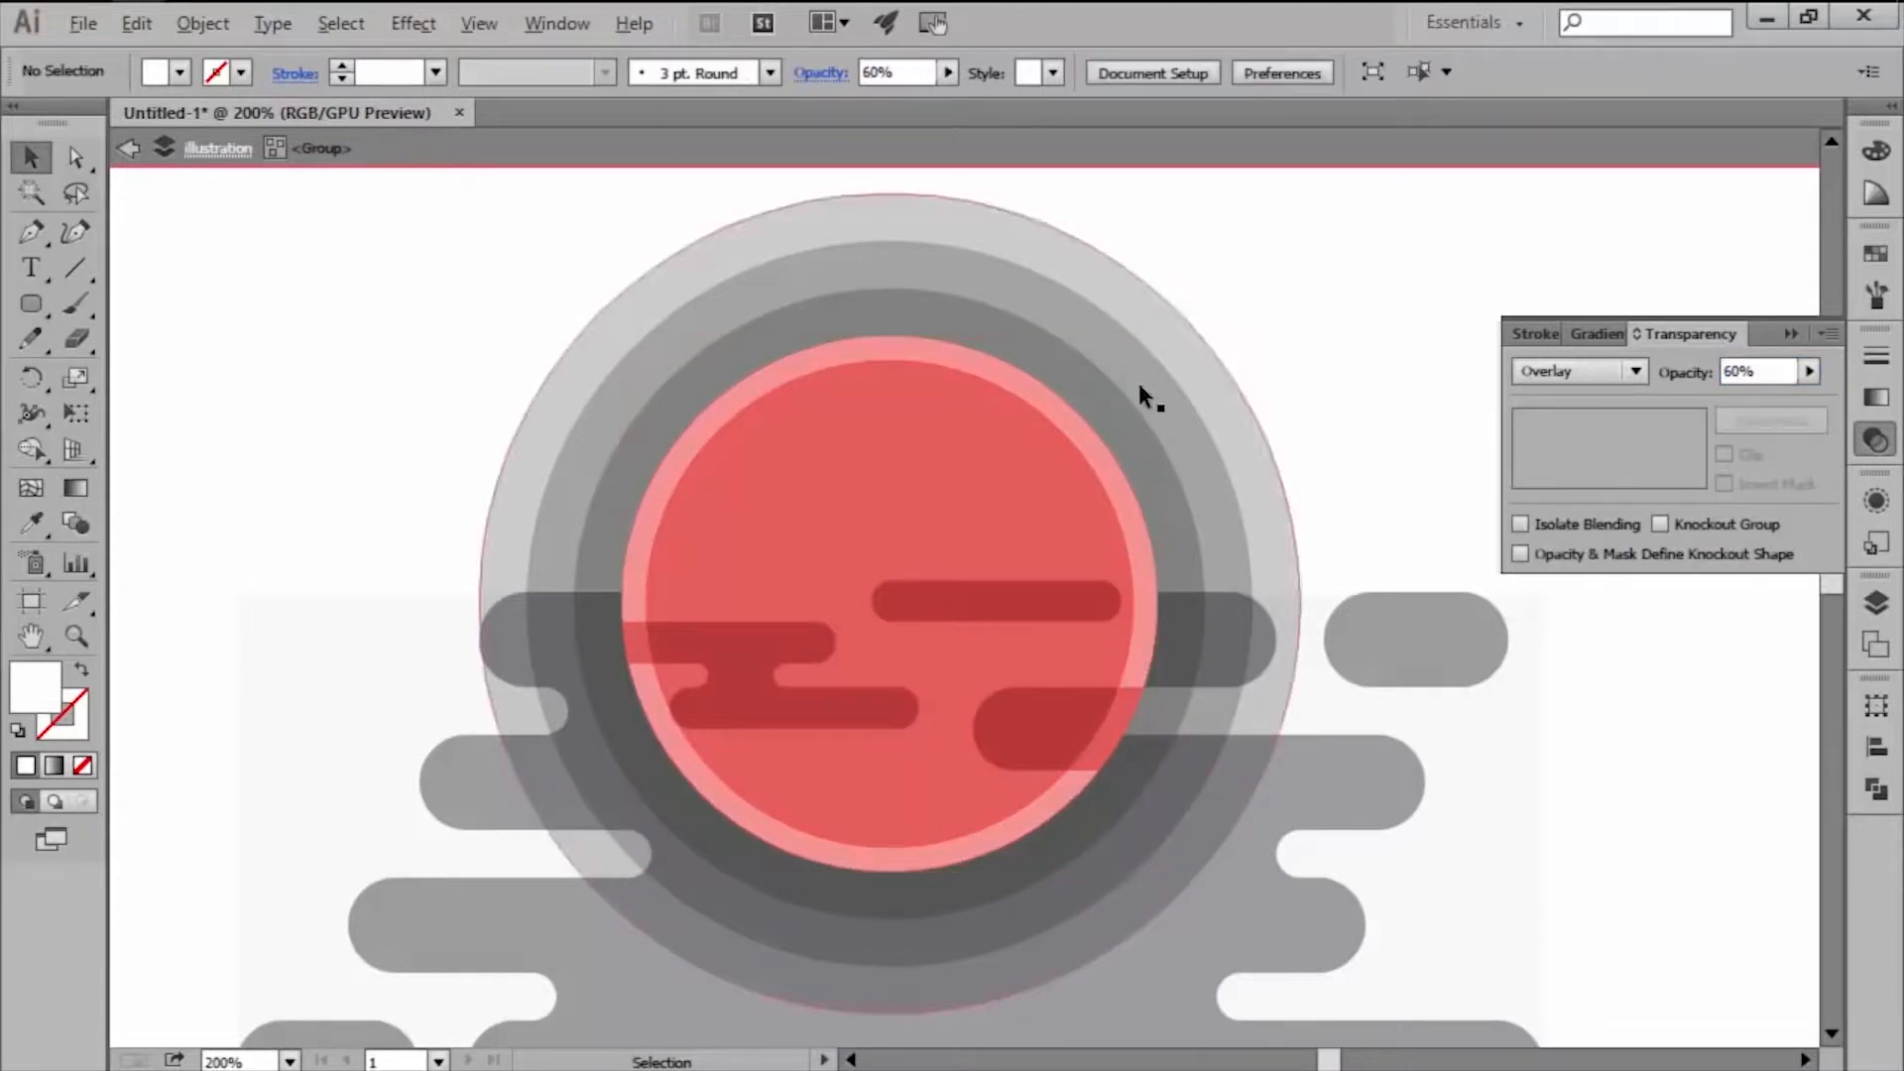
scroll(902, 492, "down", 1, "alt")
scroll(905, 494, "down", 1, "alt")
double_click(576, 484)
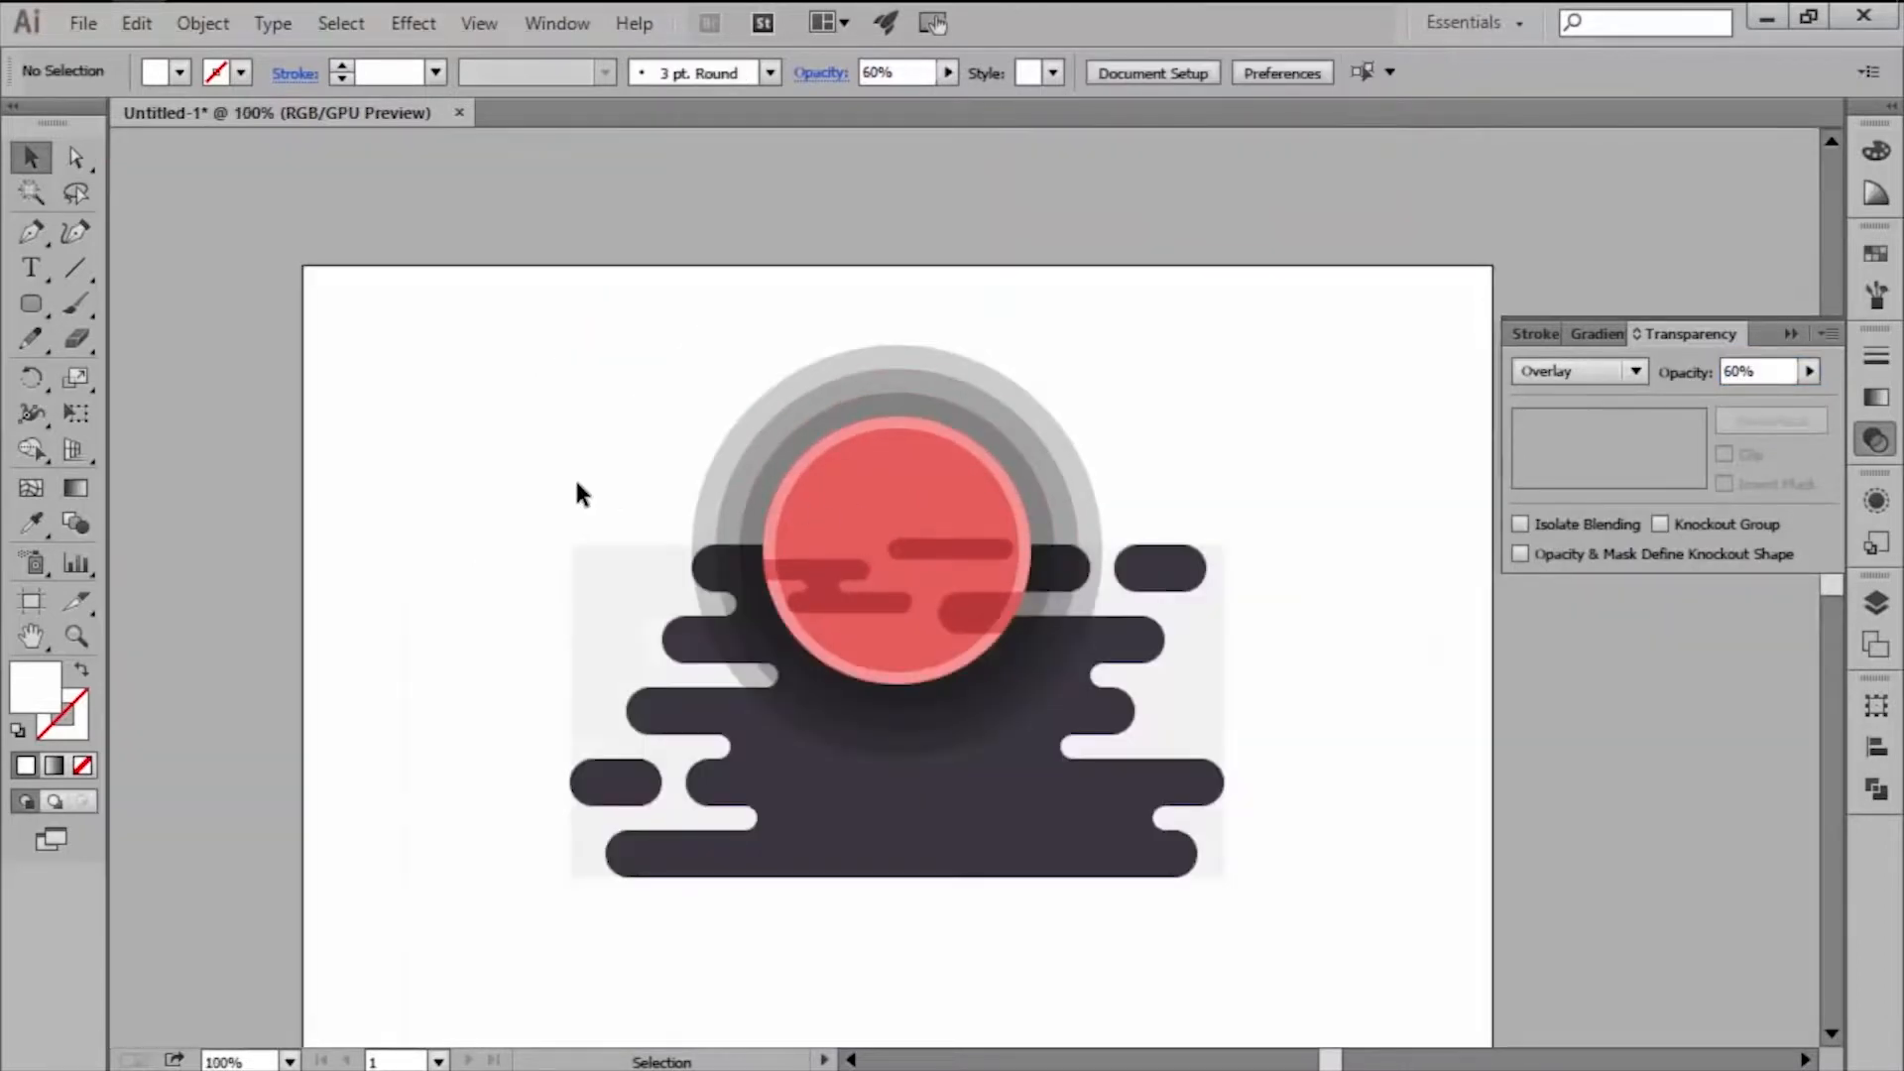
In pixel preview, draw a 40 x 40 px circle filled with the lighter yellow swatch over the small detached dark bar beside the planet.
left_click(1875, 253)
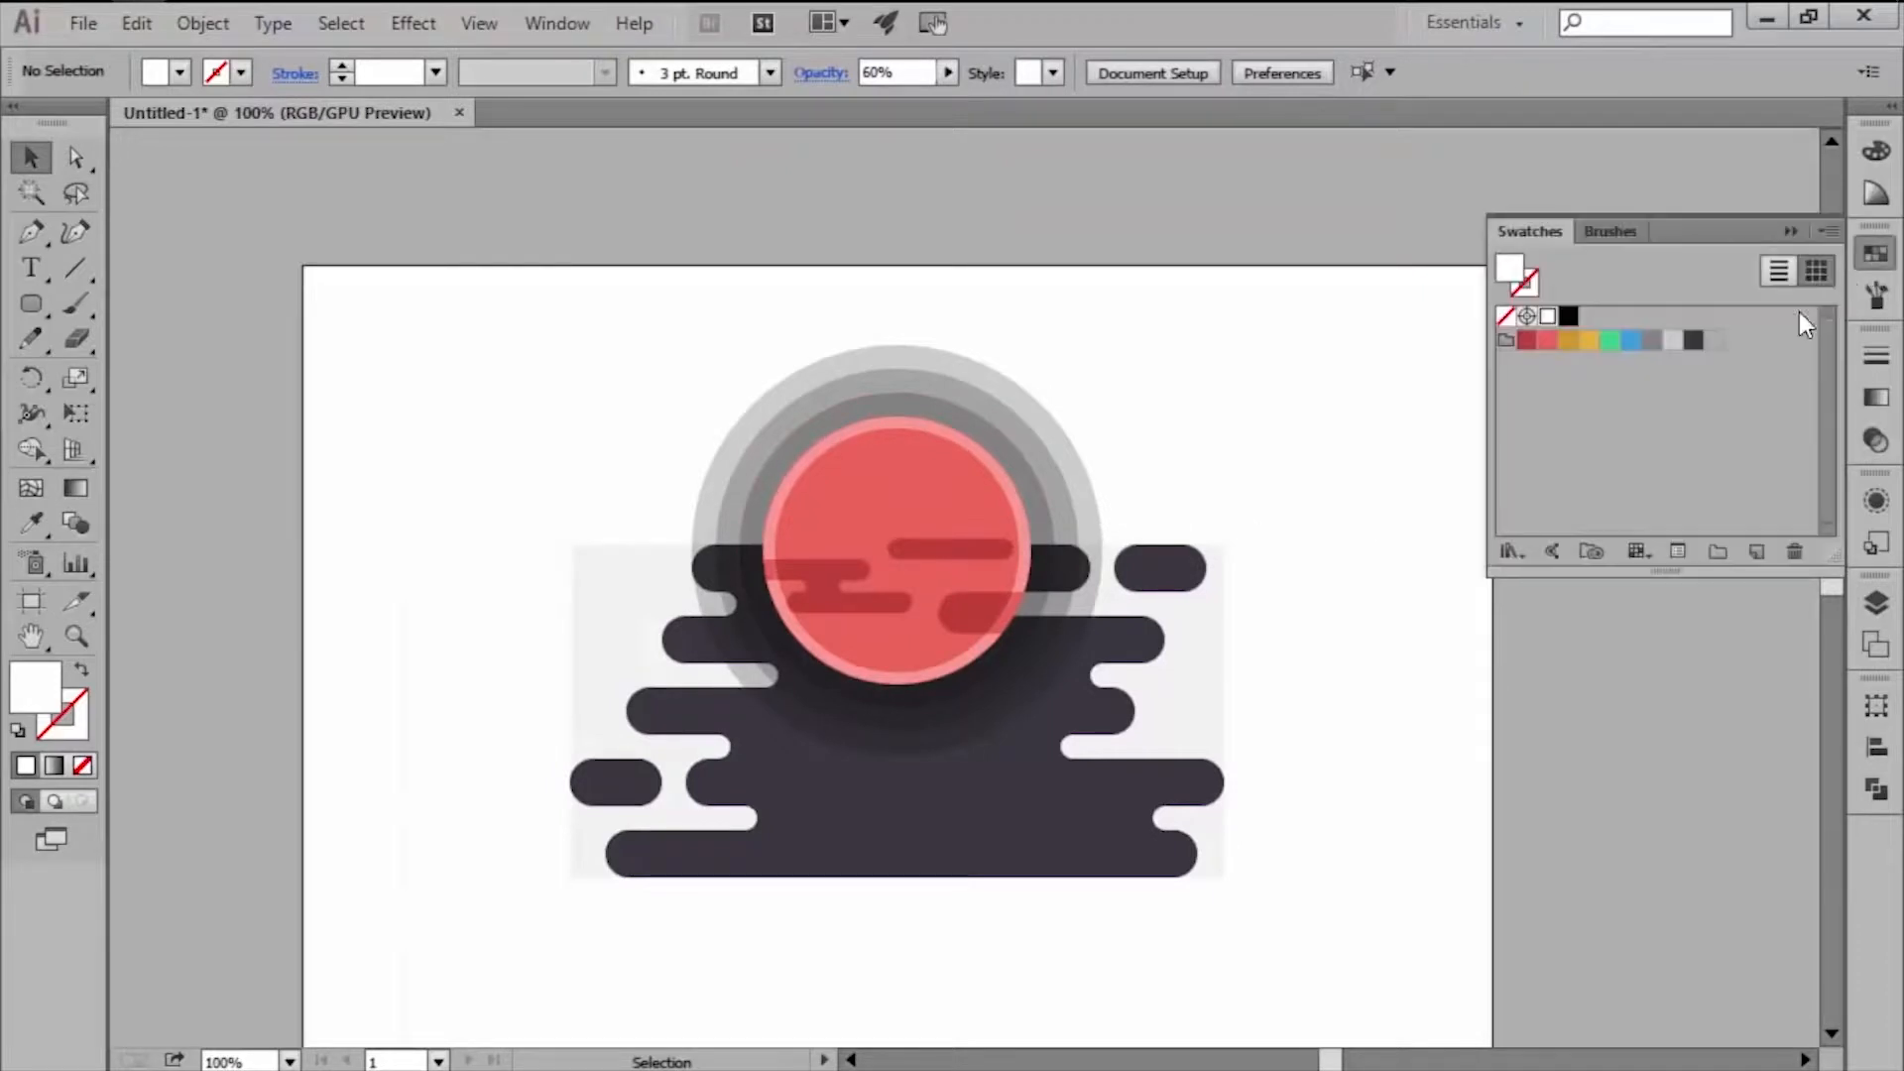
left_click(1589, 342)
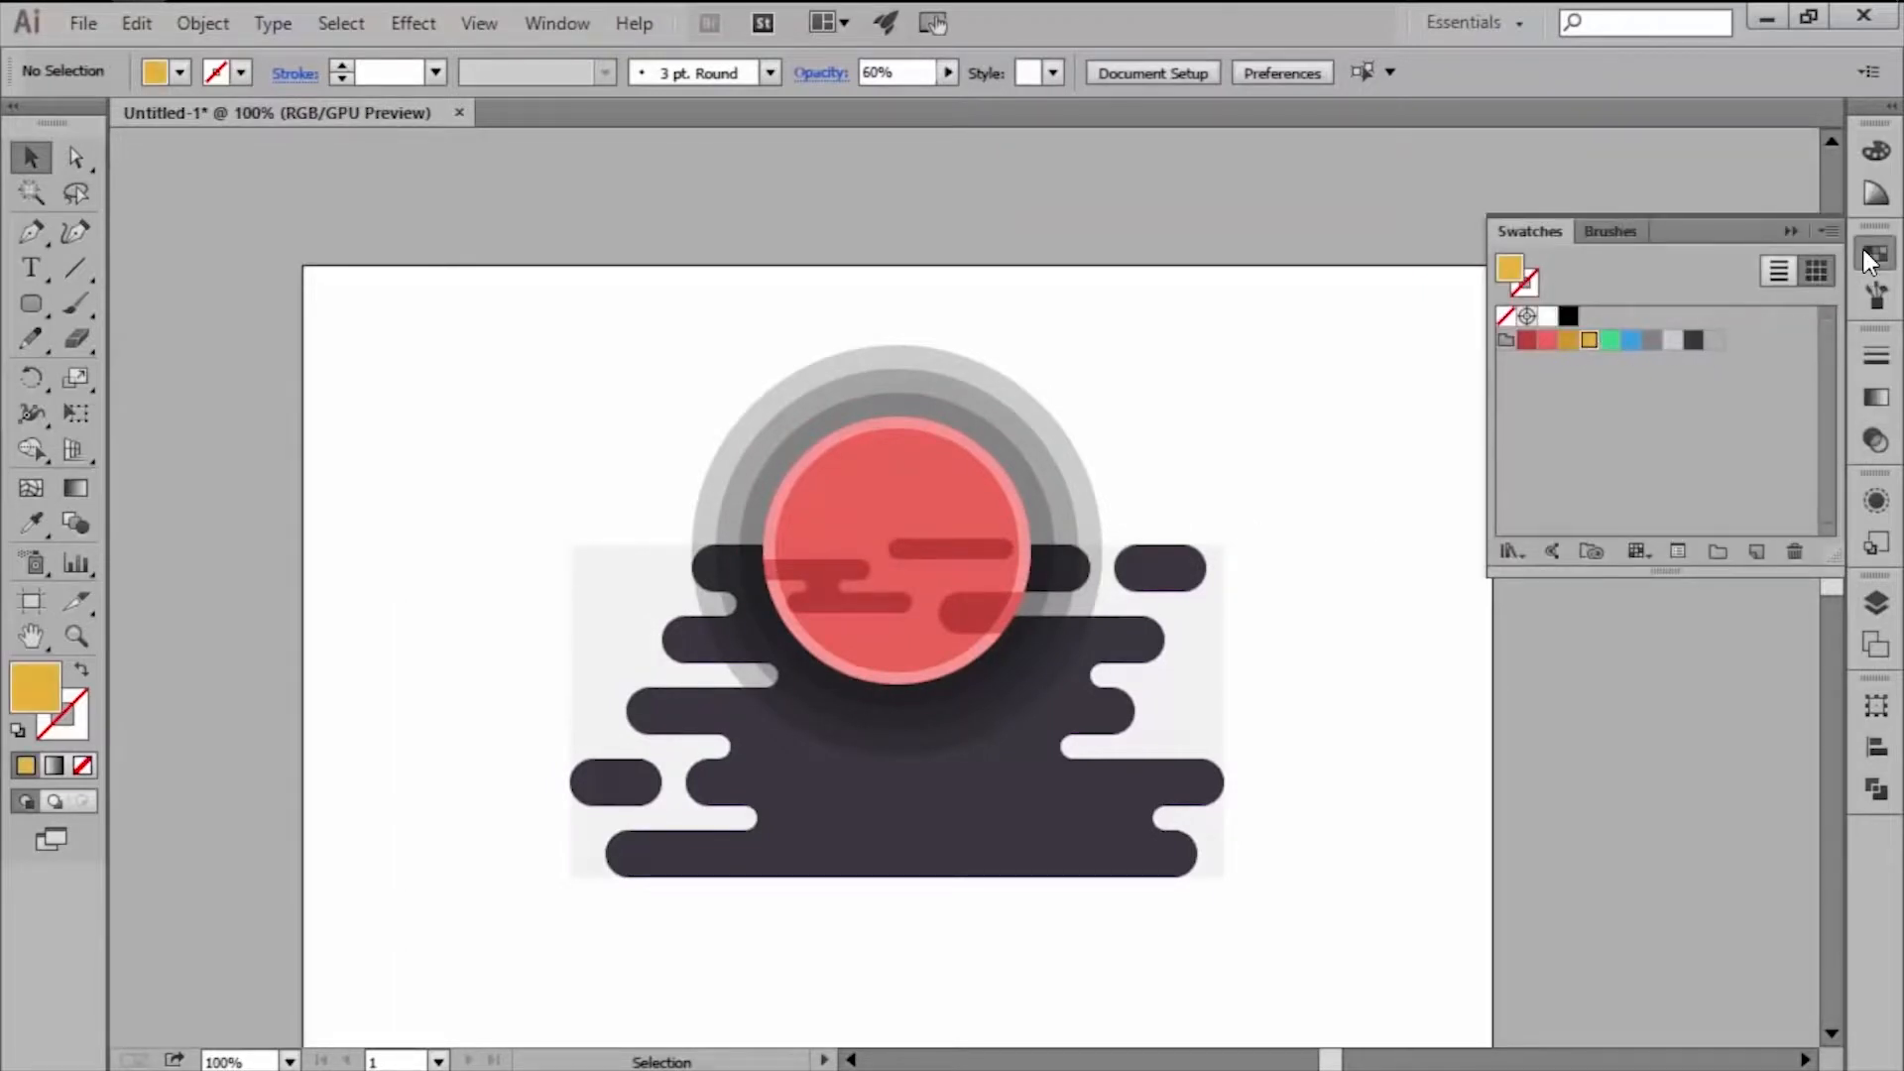
left_click(1875, 254)
scroll(1191, 555, "up", 5, "alt")
key("ctrl+alt+y")
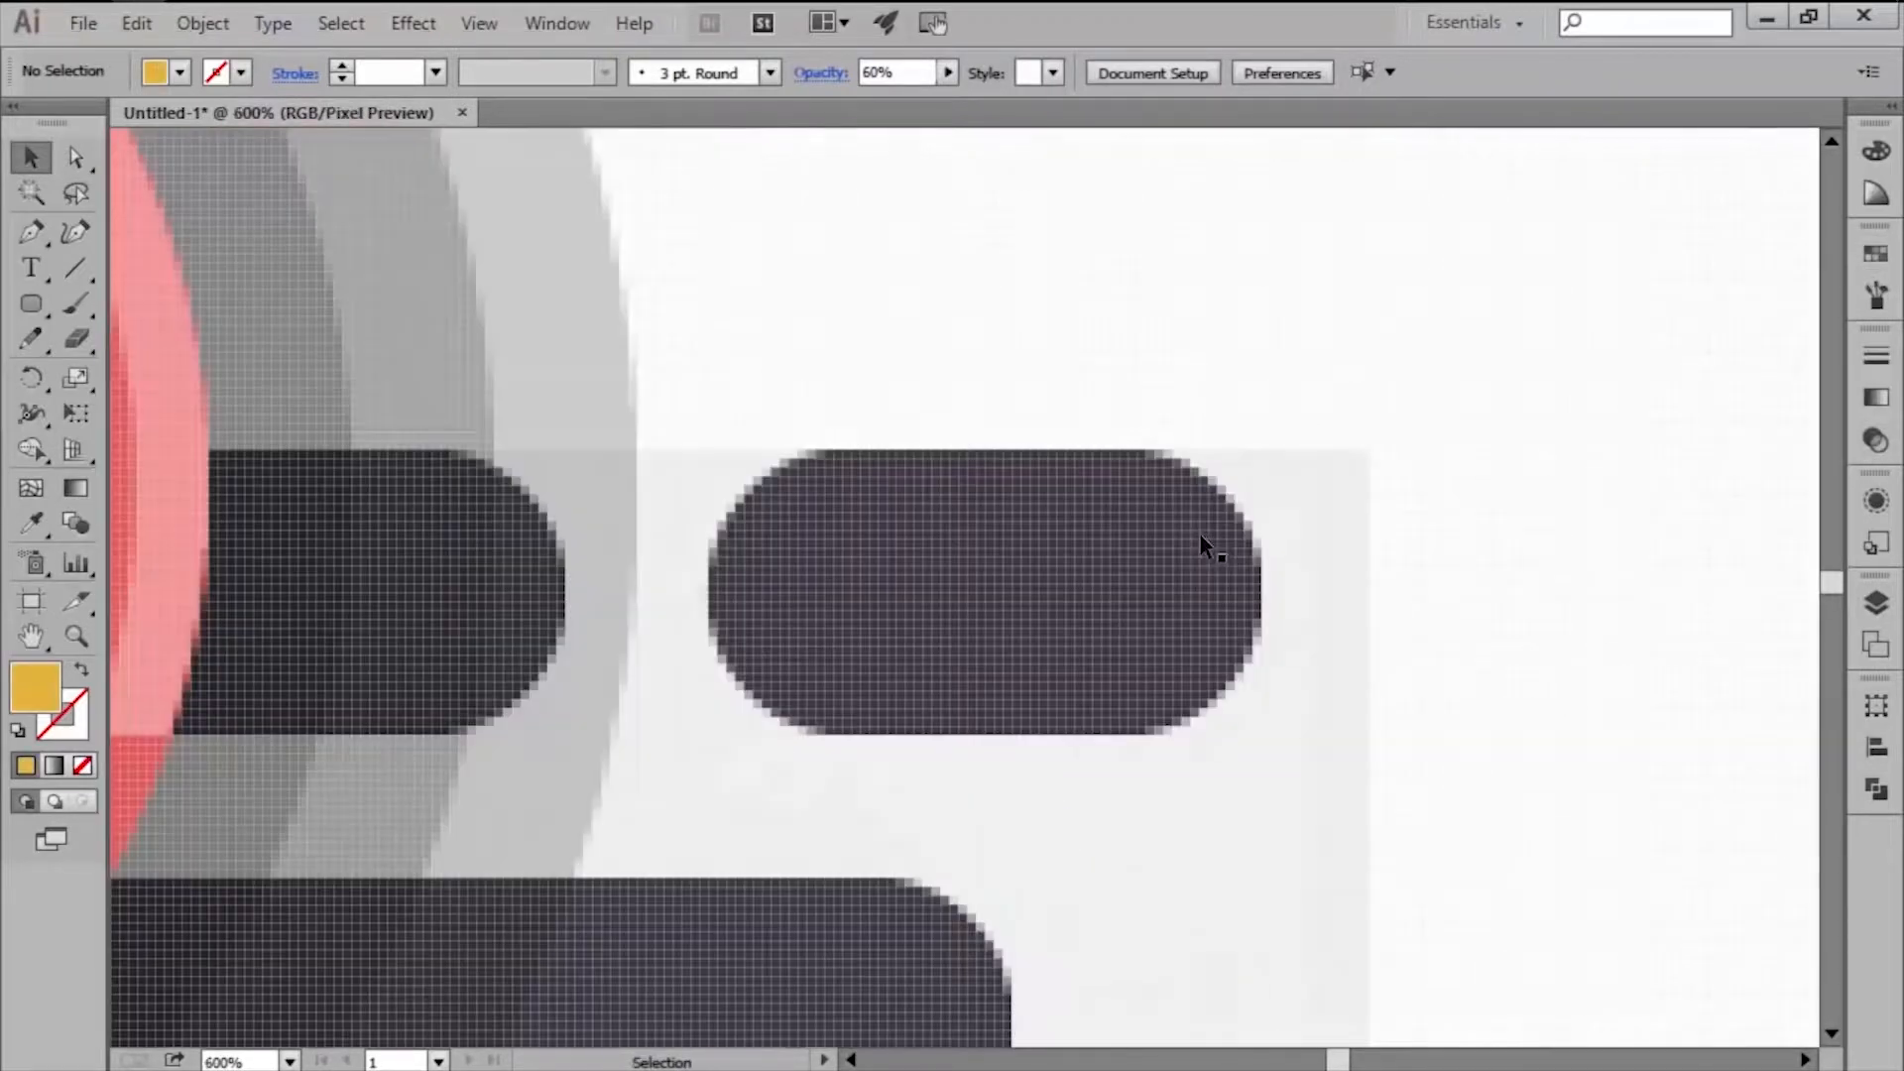
scroll(1266, 496, "up", 1, "alt")
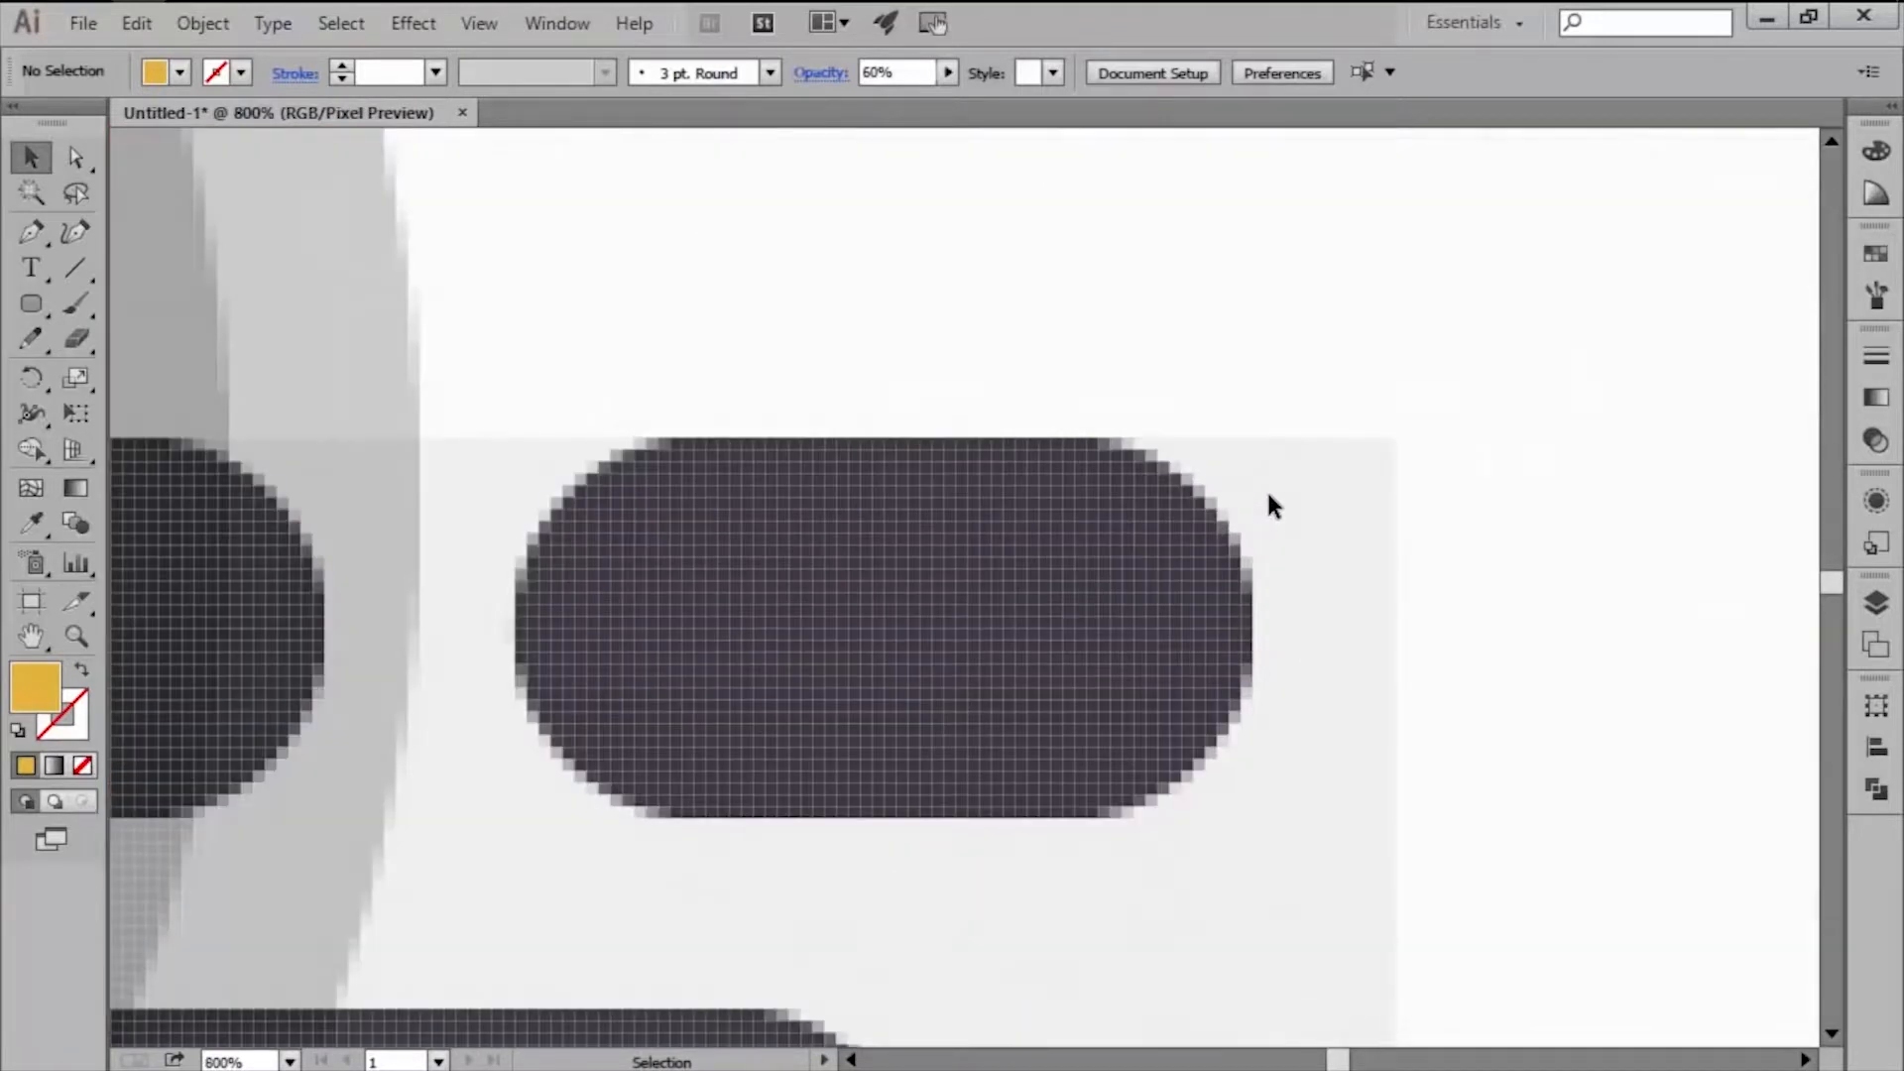
key("l")
left_click(1061, 522)
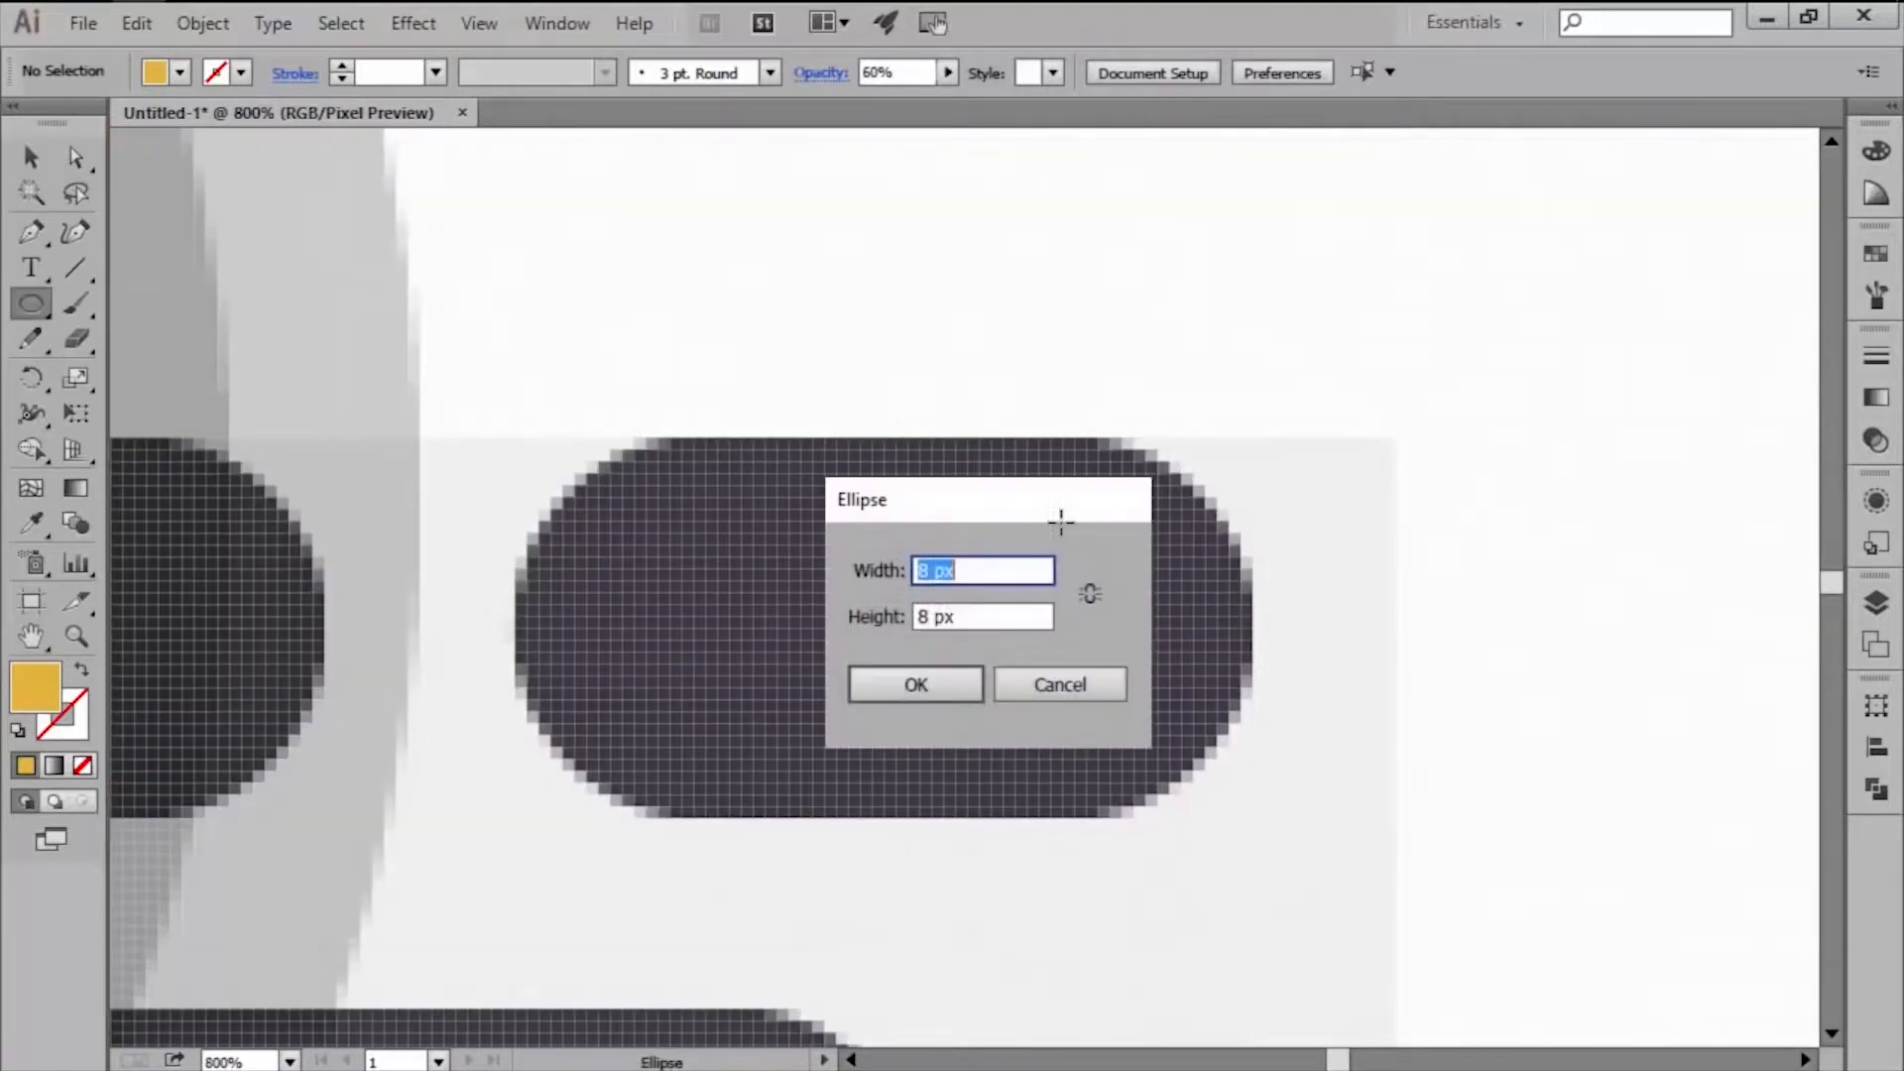
type("40")
key("Tab")
type("40")
key("Return")
key("v")
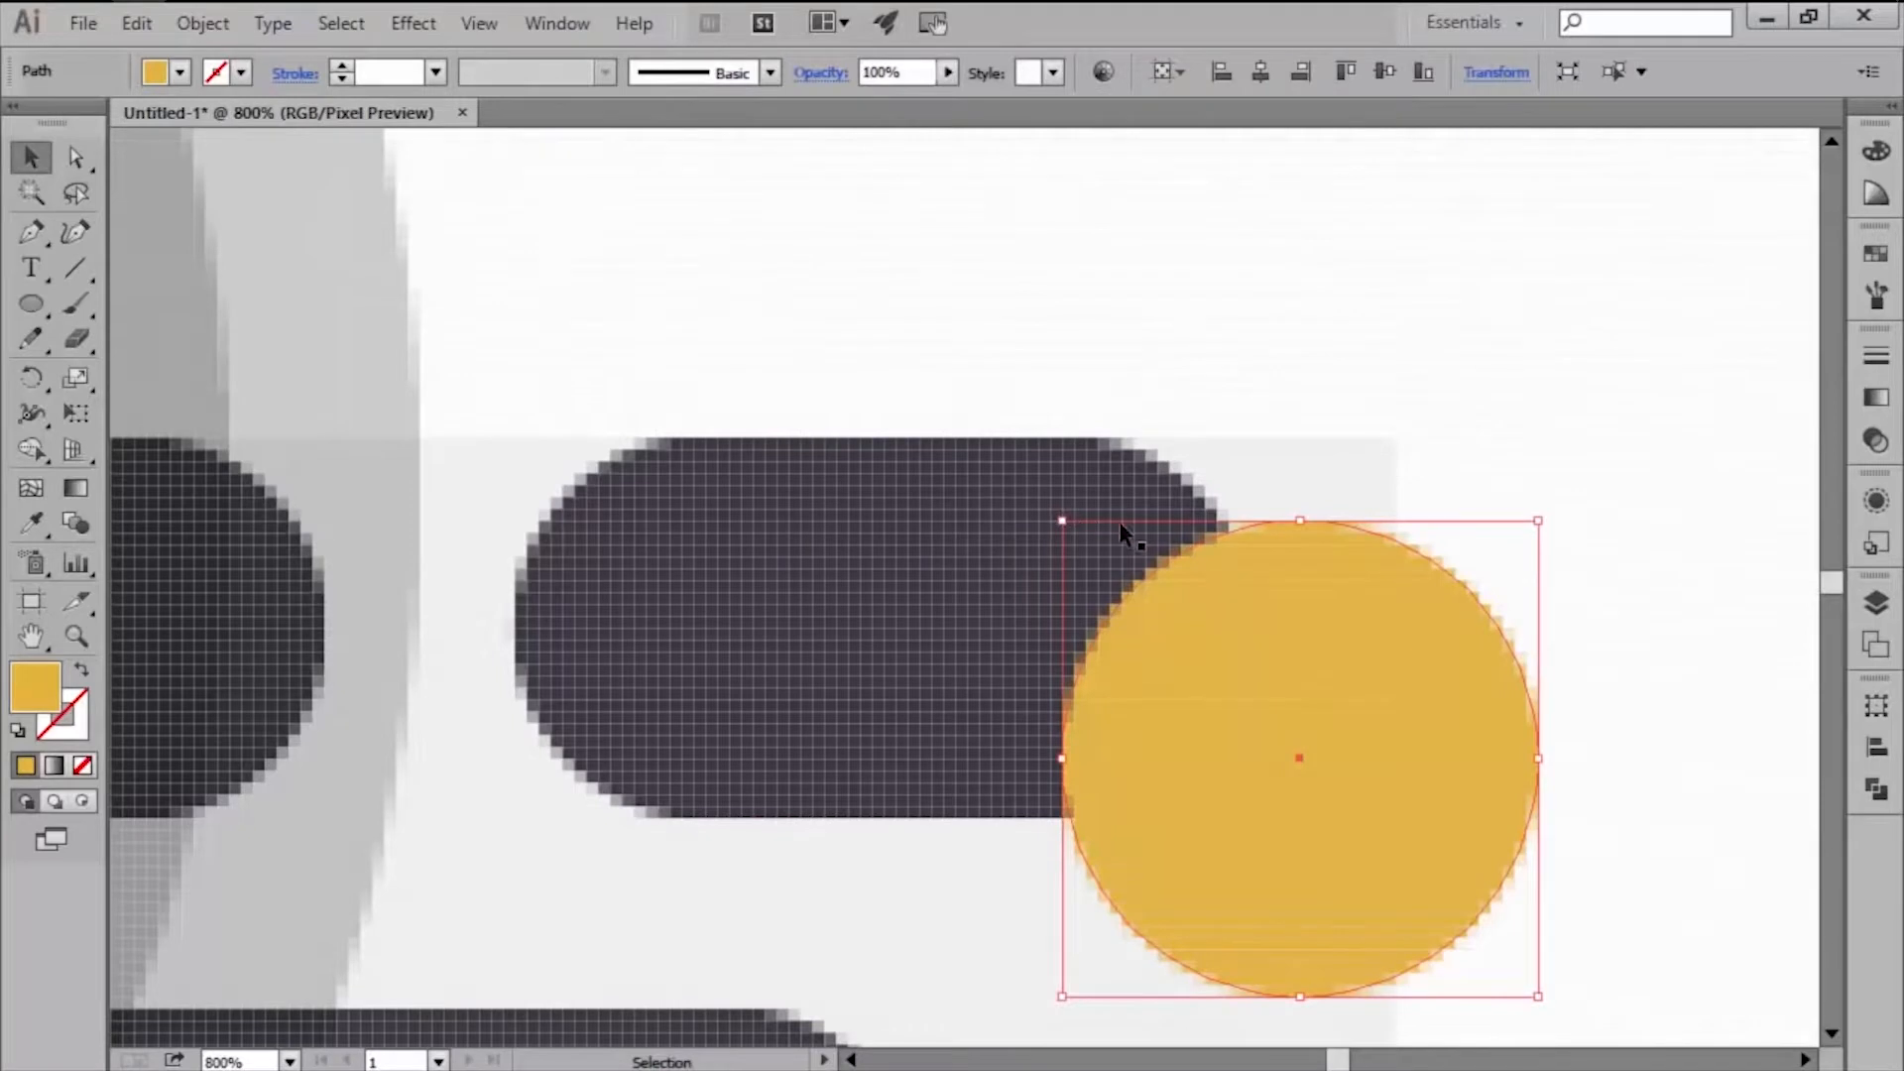
Position the yellow circle over the detached dark bar so it overhangs the bar's upper right end.
left_click_drag(1120, 525, 1004, 520)
key("Left")
key("Left")
key("Left")
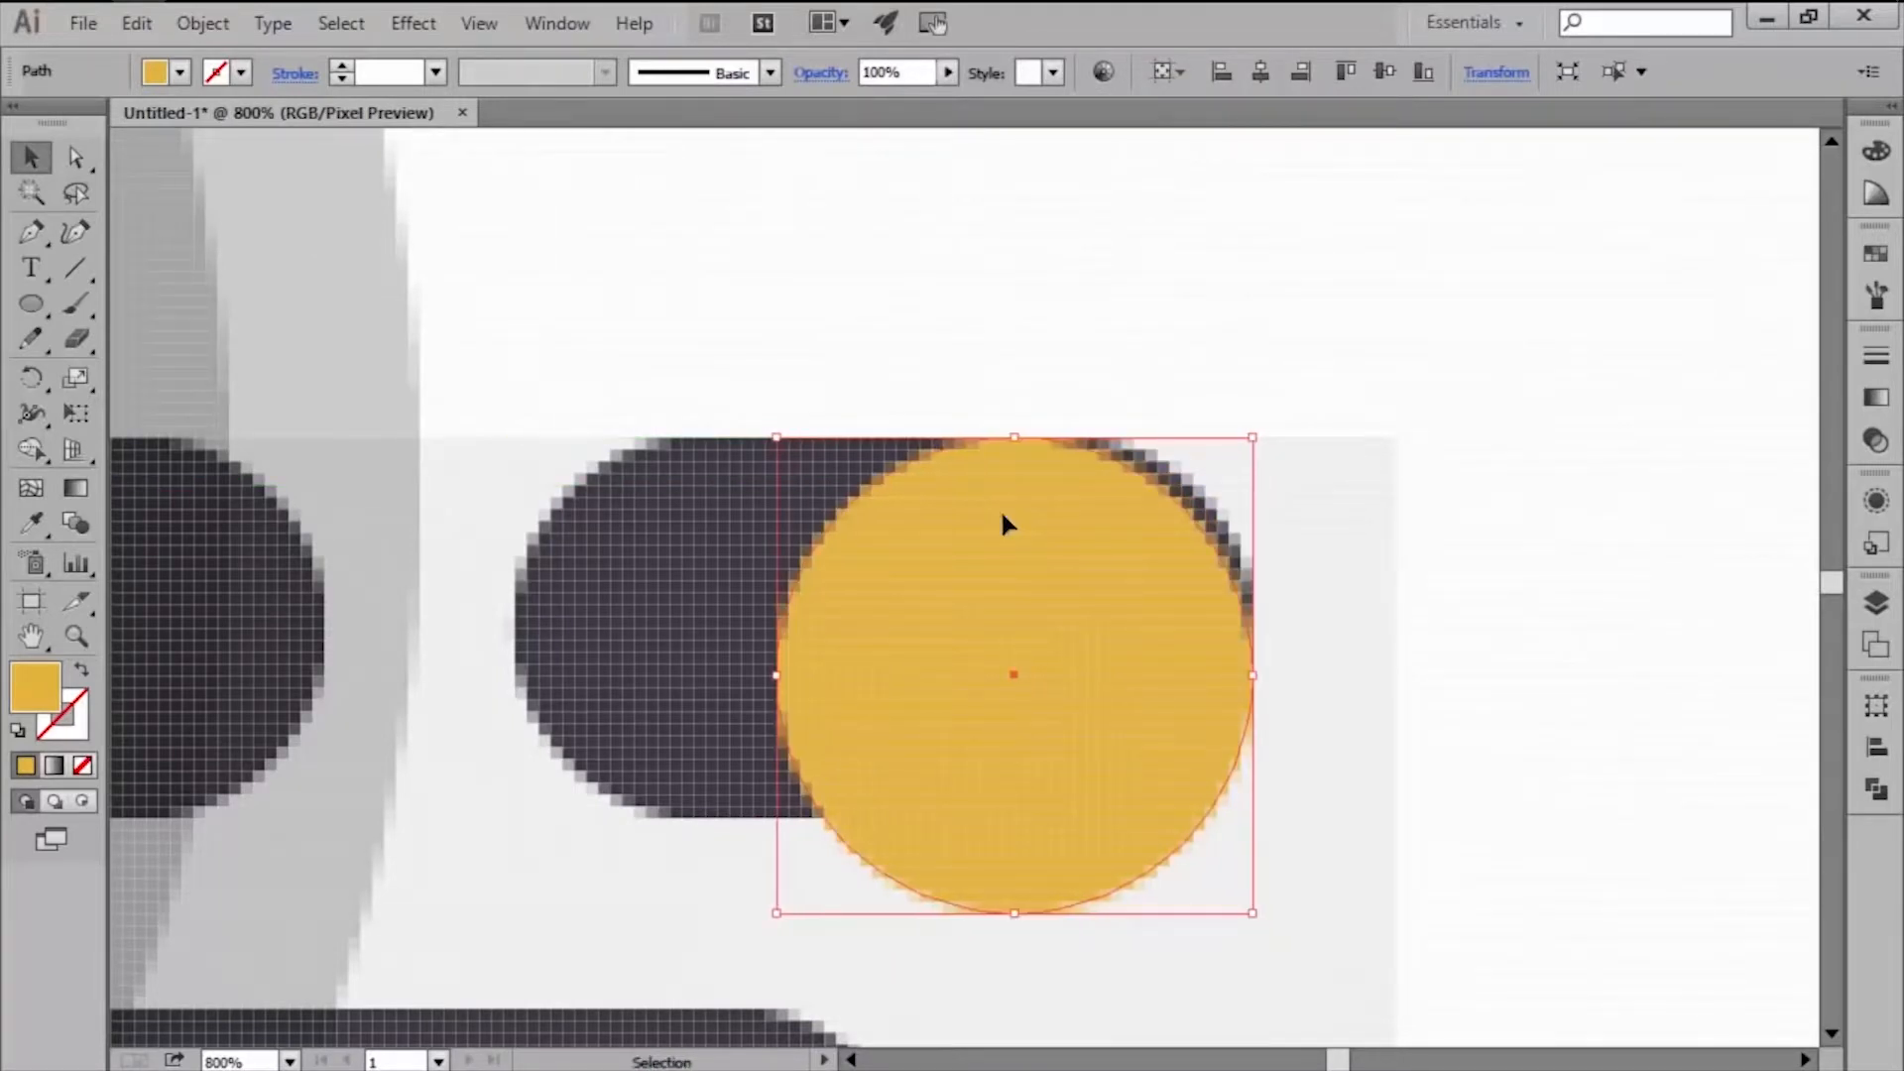
key("Right")
key("Right")
key("Right")
key("Right")
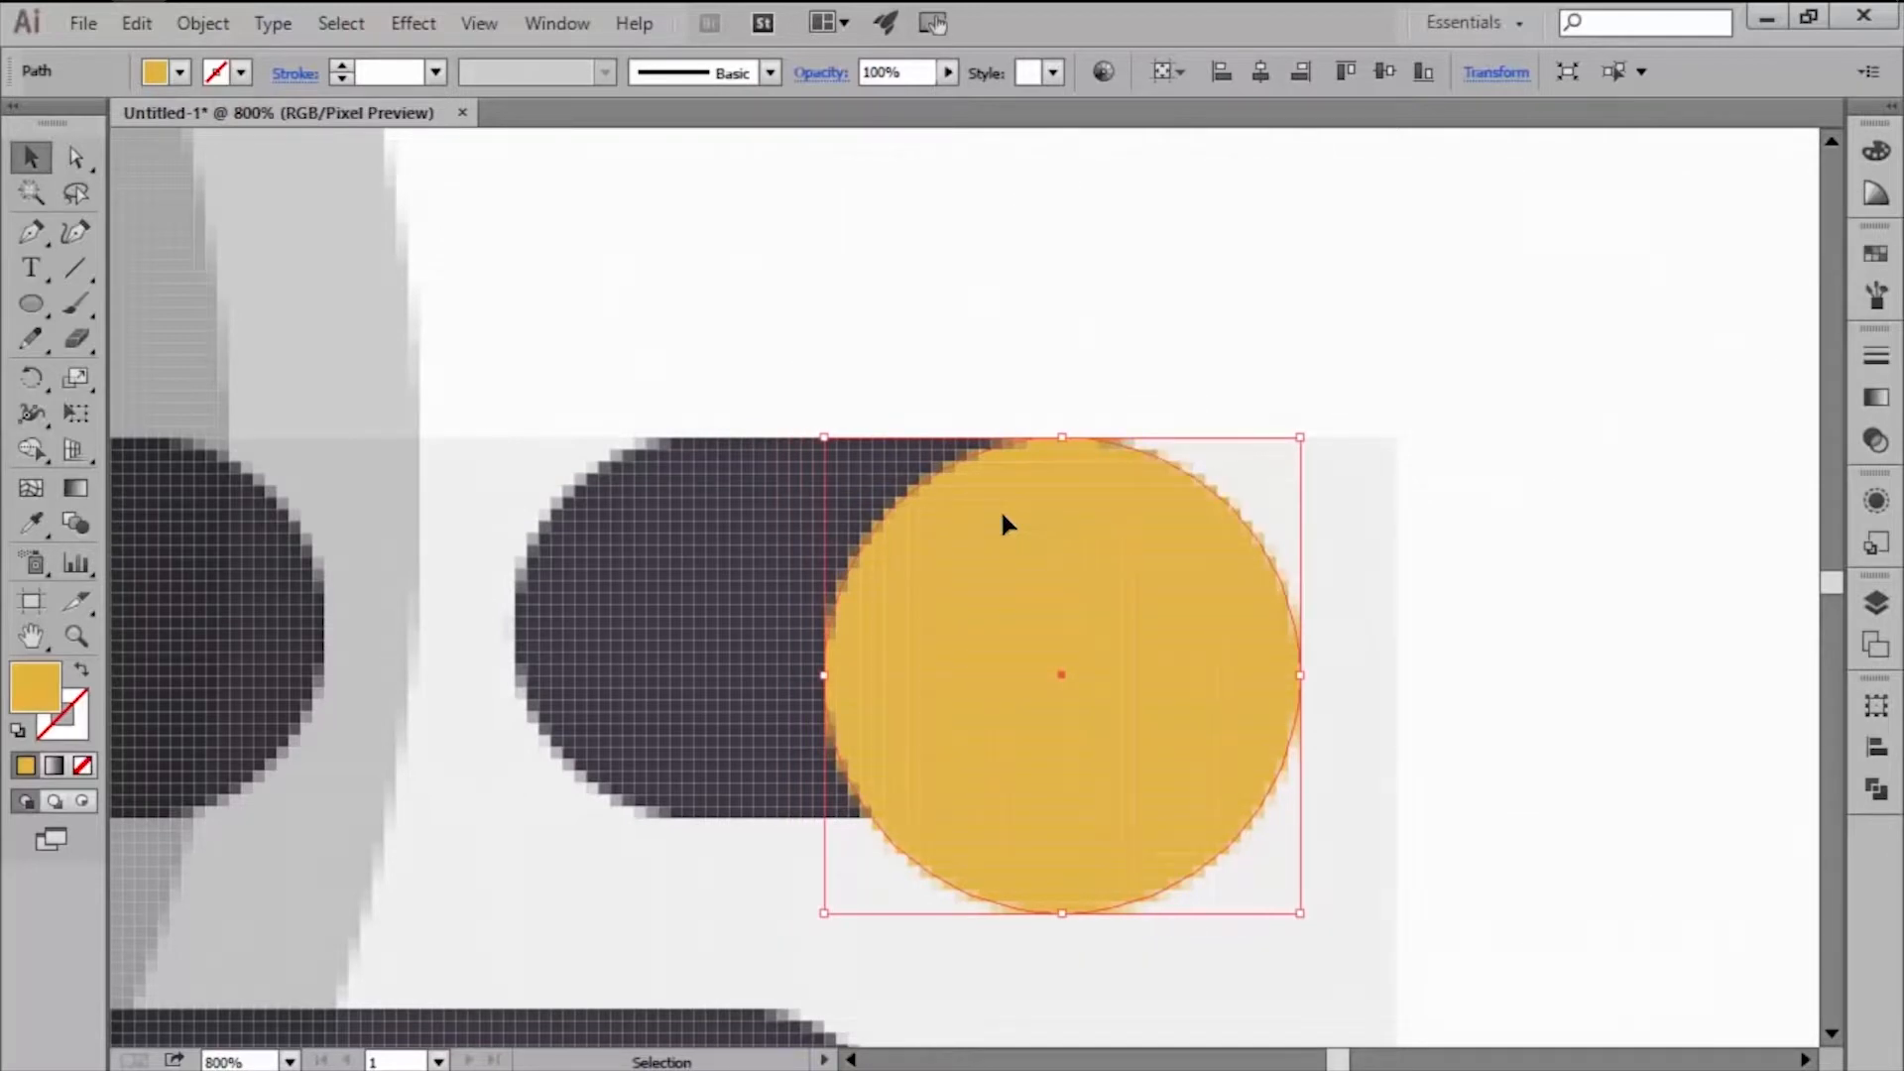
key("Up")
key("Up")
key("Up")
key("Up")
key("Up")
key("Up")
key("Up")
key("Up")
key("Up")
key("Up")
key("Up")
key("Up")
key("Up")
key("Up")
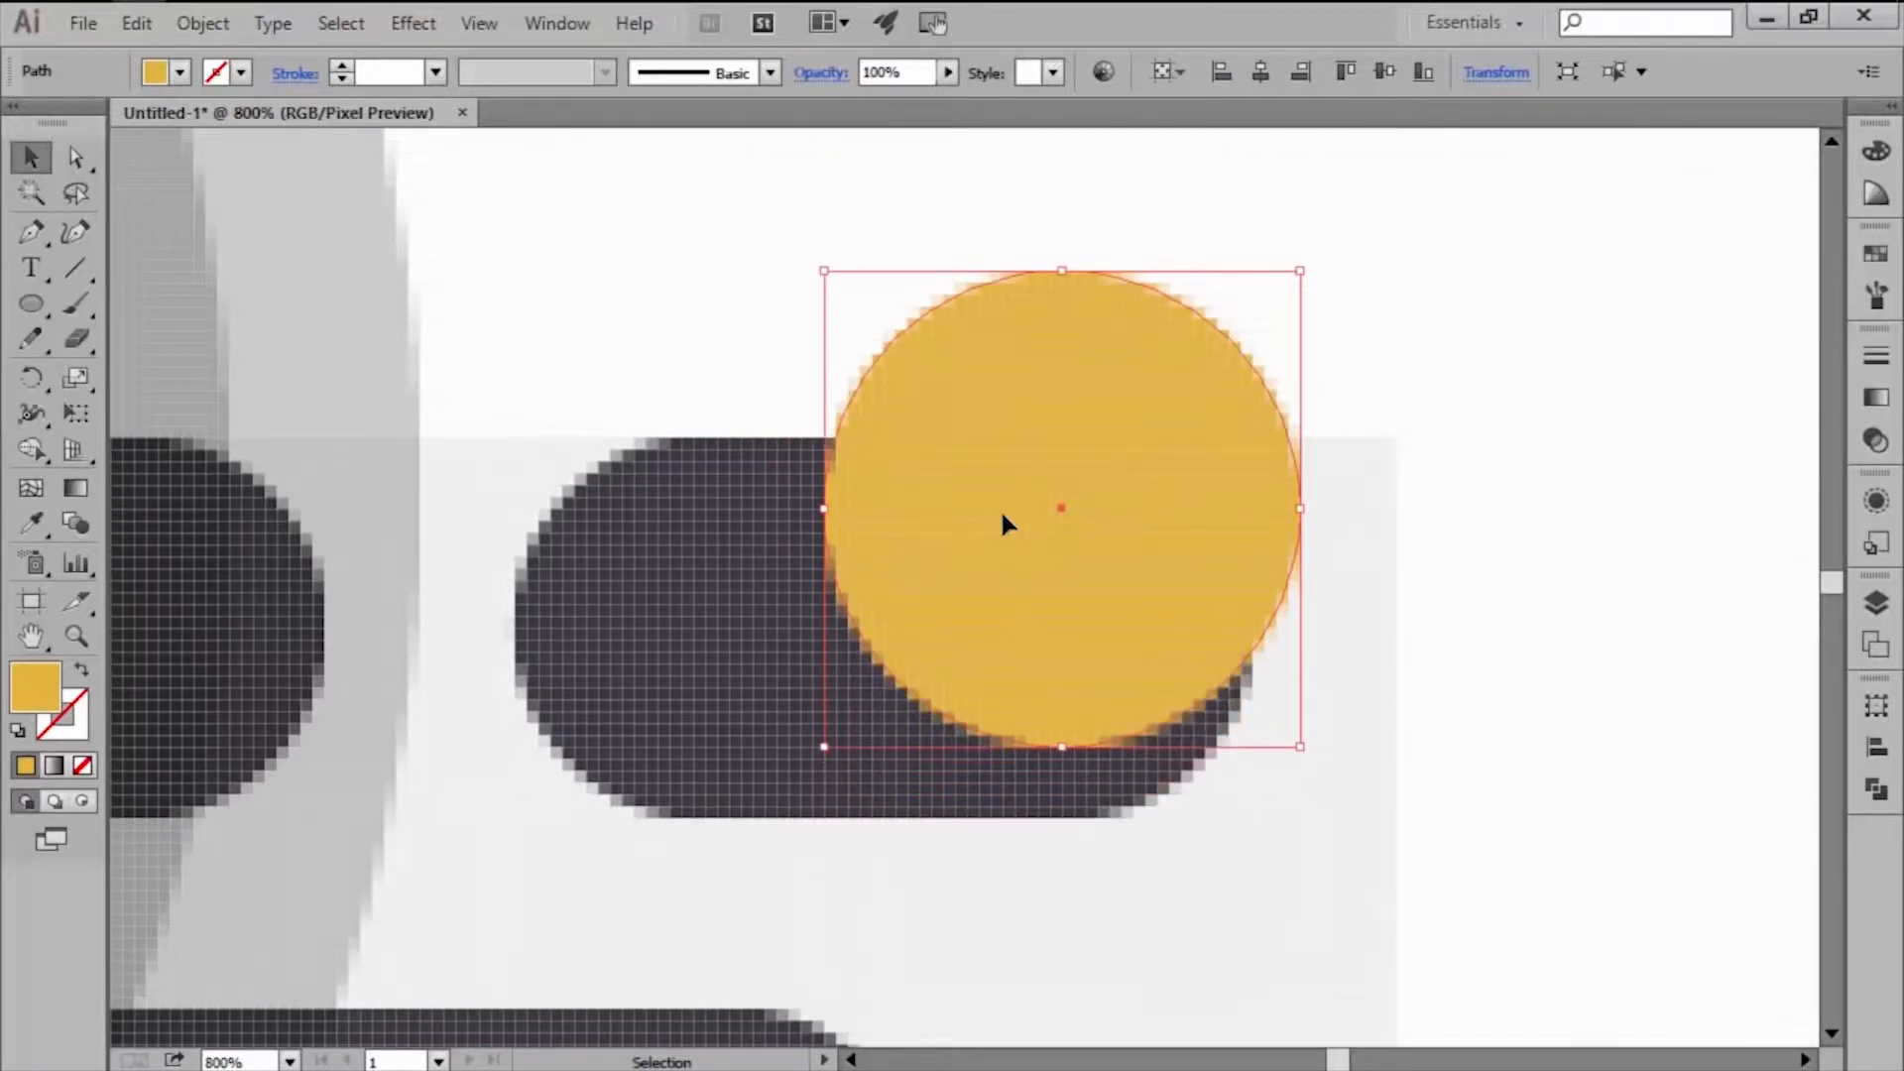
key("Up")
key("Up")
left_click(1399, 556)
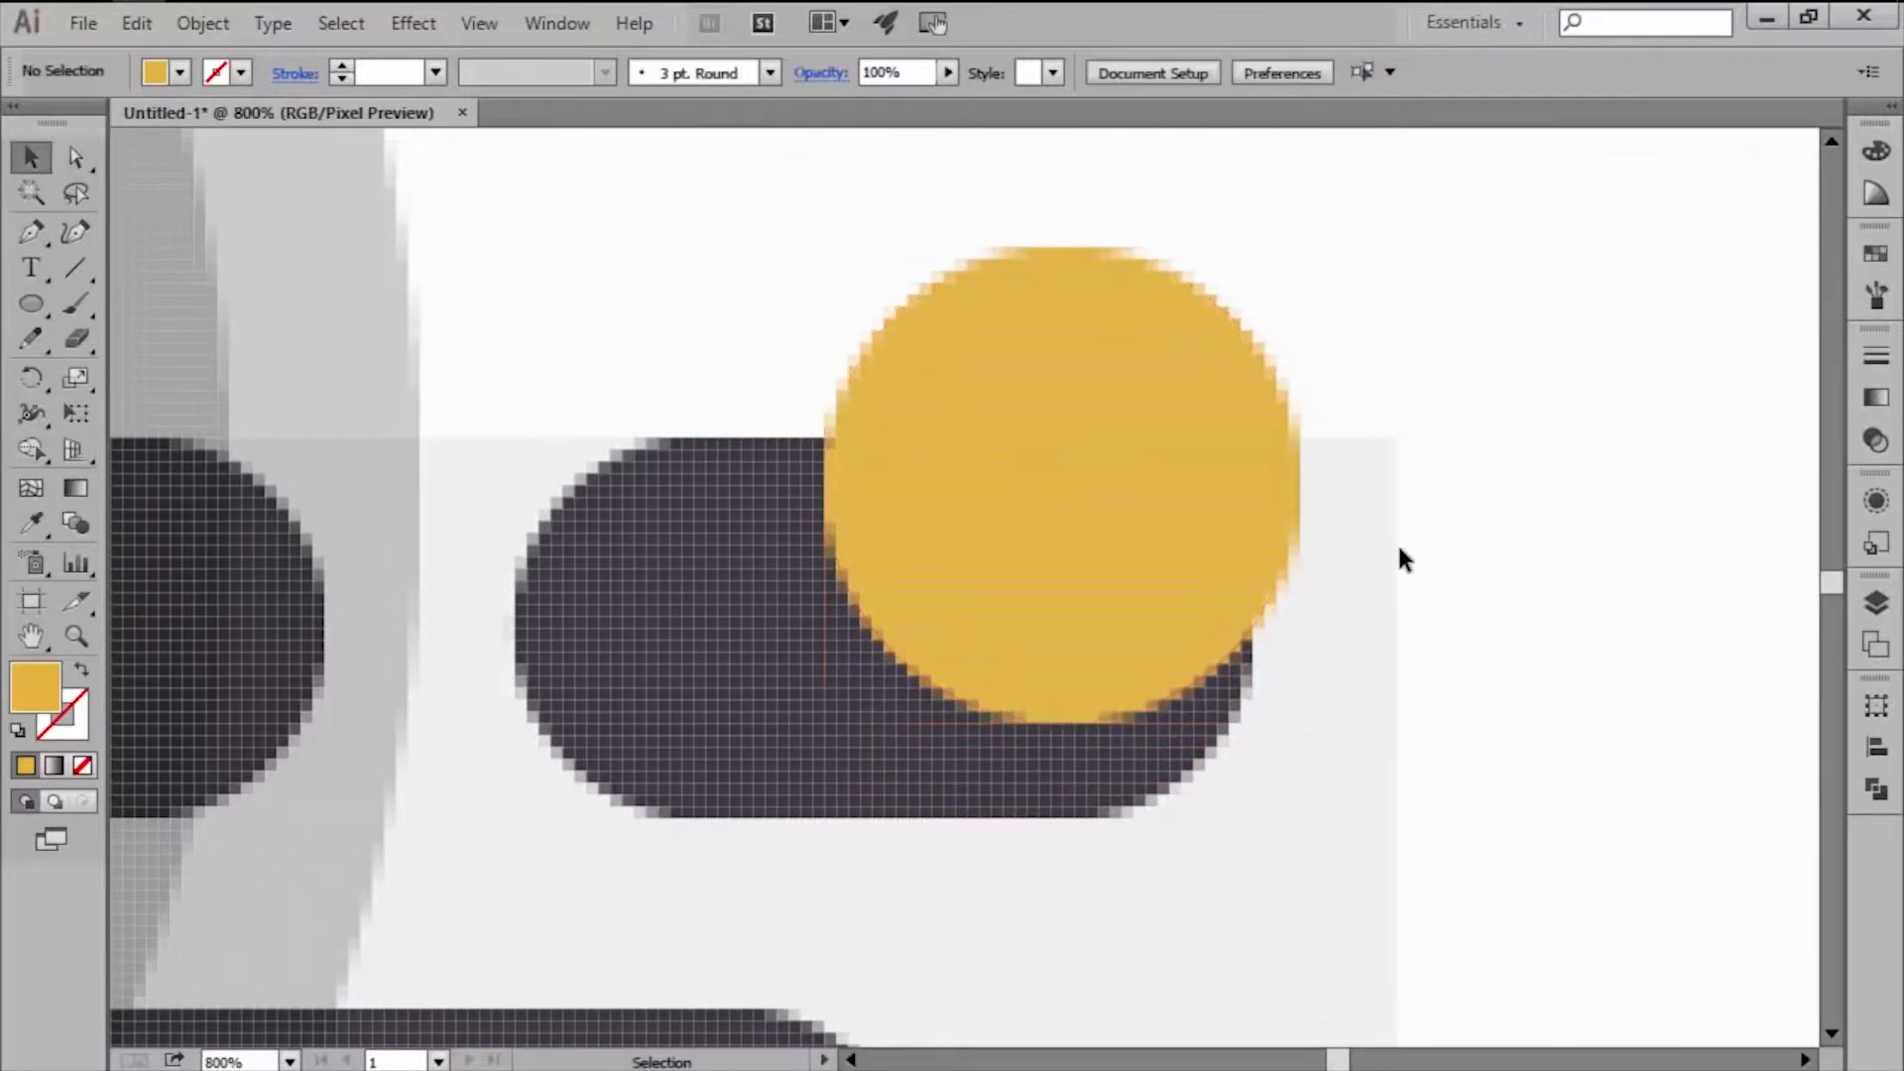
Offset the yellow circle's path by 8 px and set the larger copy's opacity to 40%.
left_click(1199, 544)
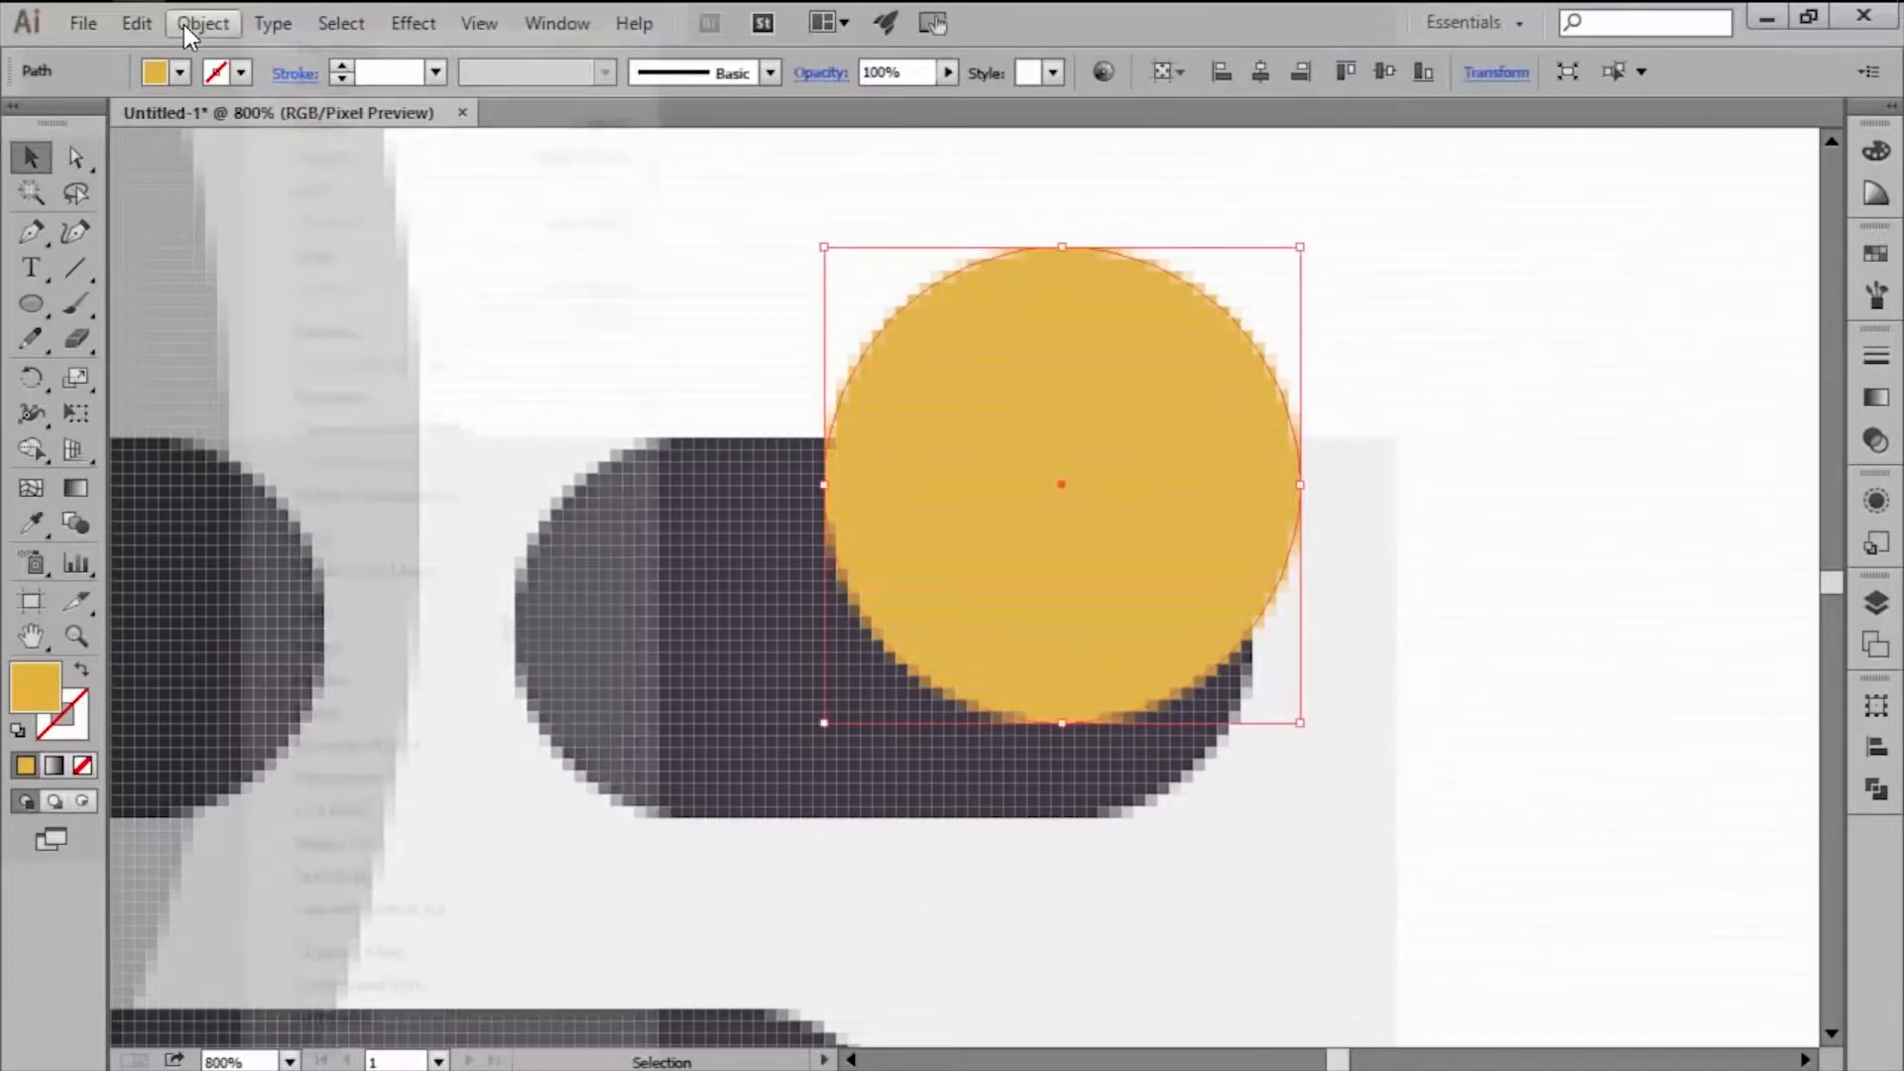
left_click(196, 22)
mouse_move(379, 615)
left_click(700, 722)
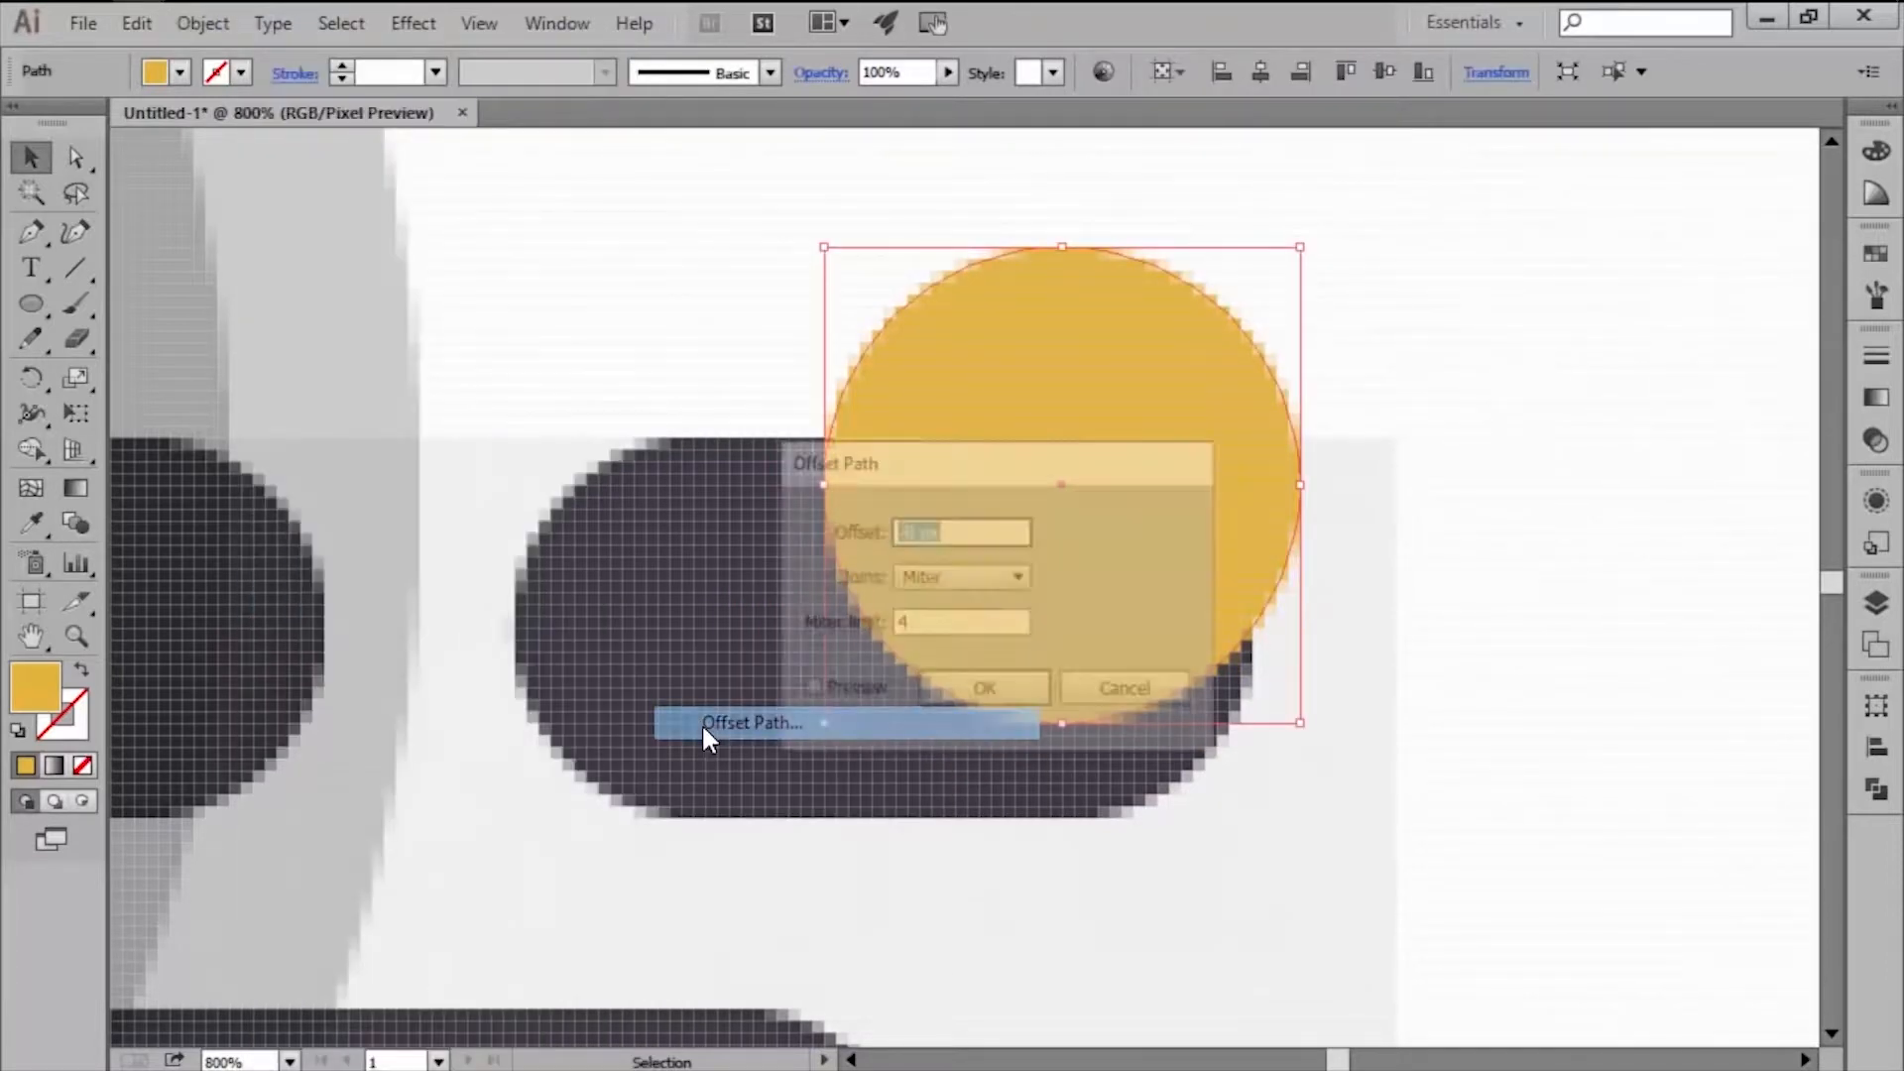
type("8")
left_click(956, 686)
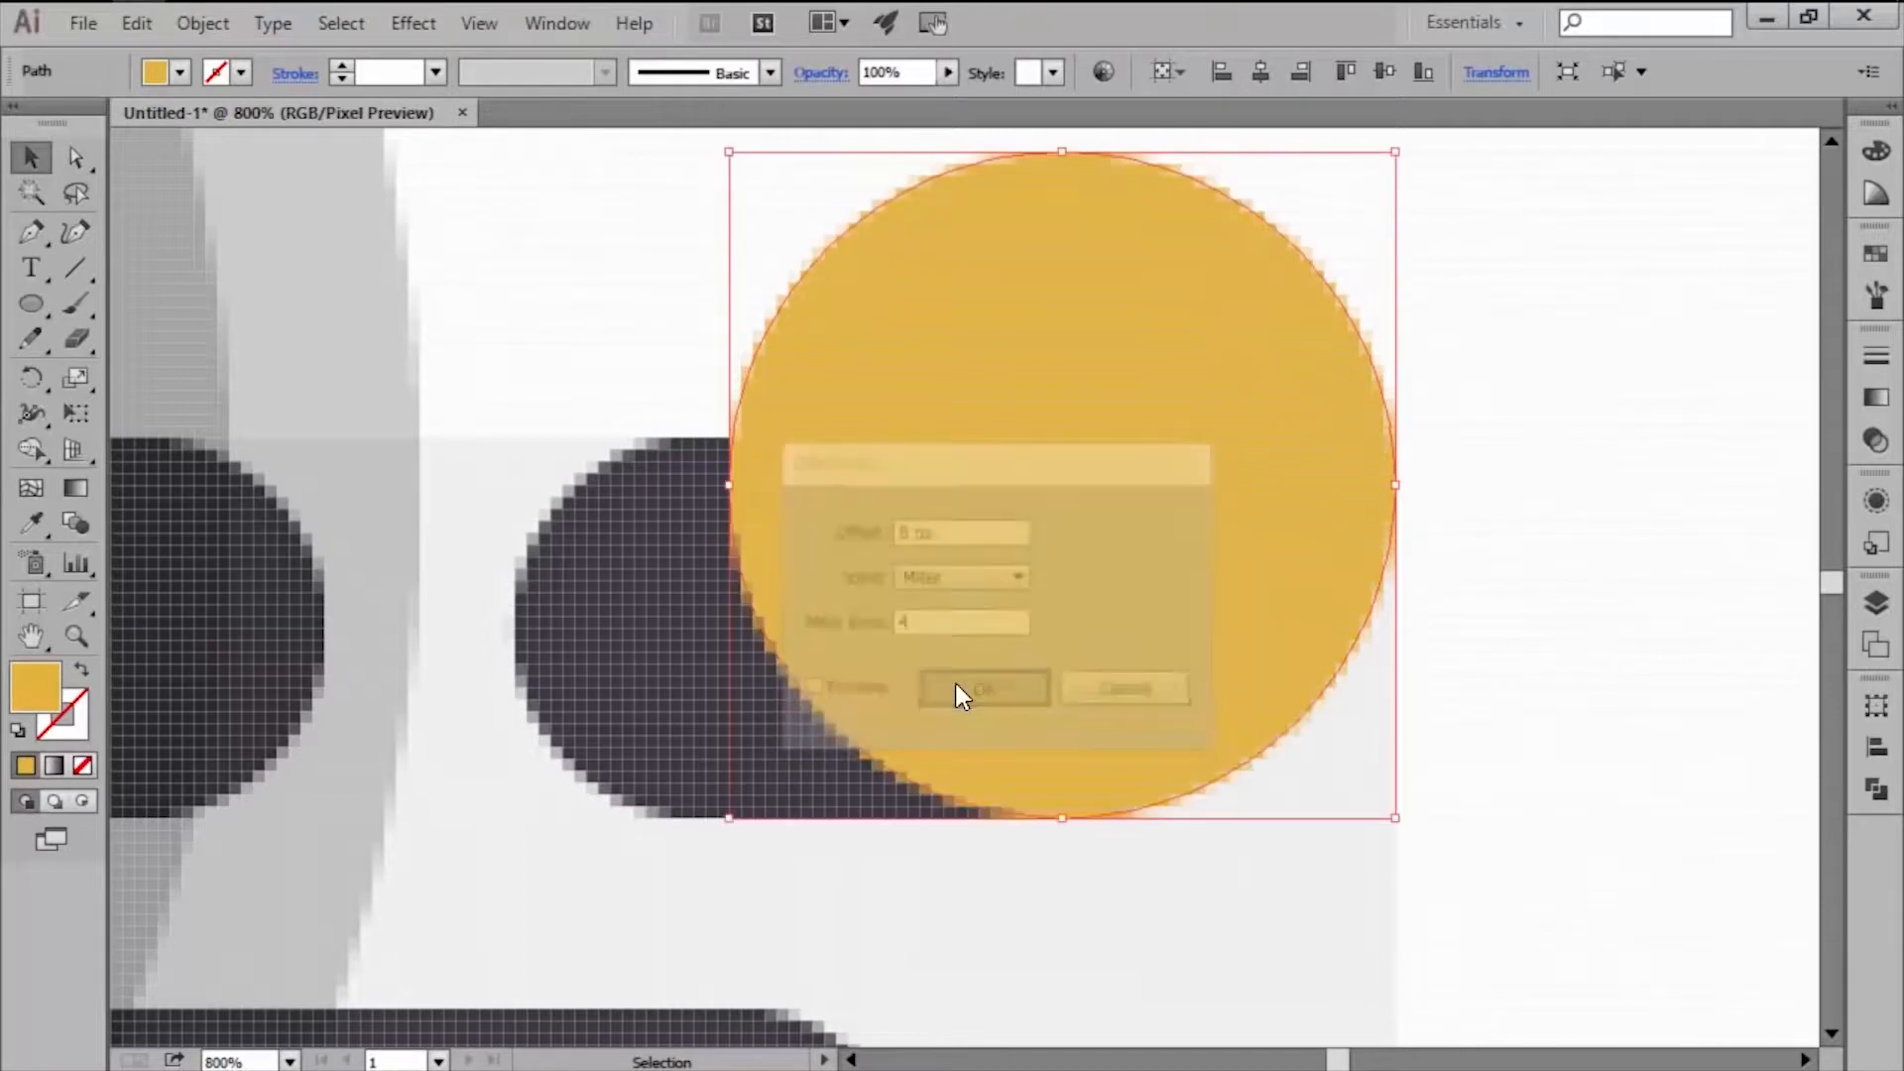
left_click(893, 72)
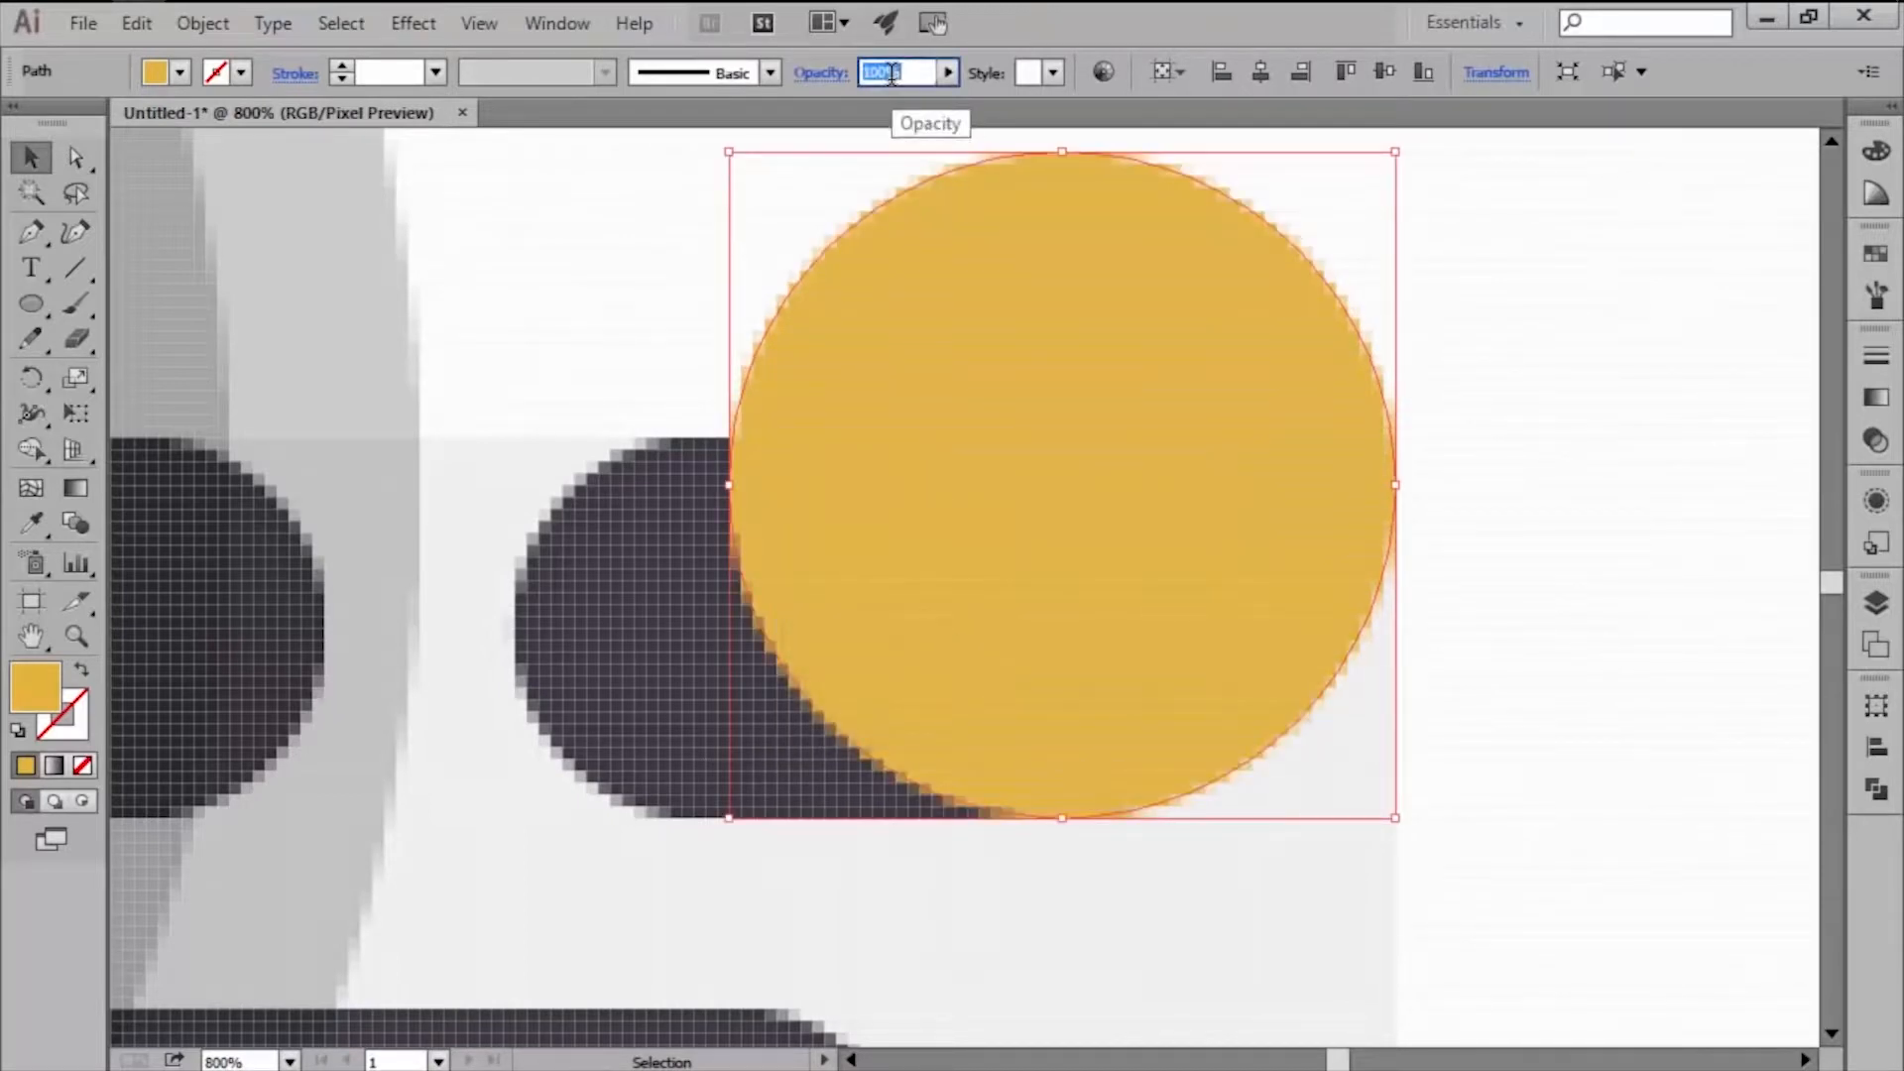
type("40")
key("Return")
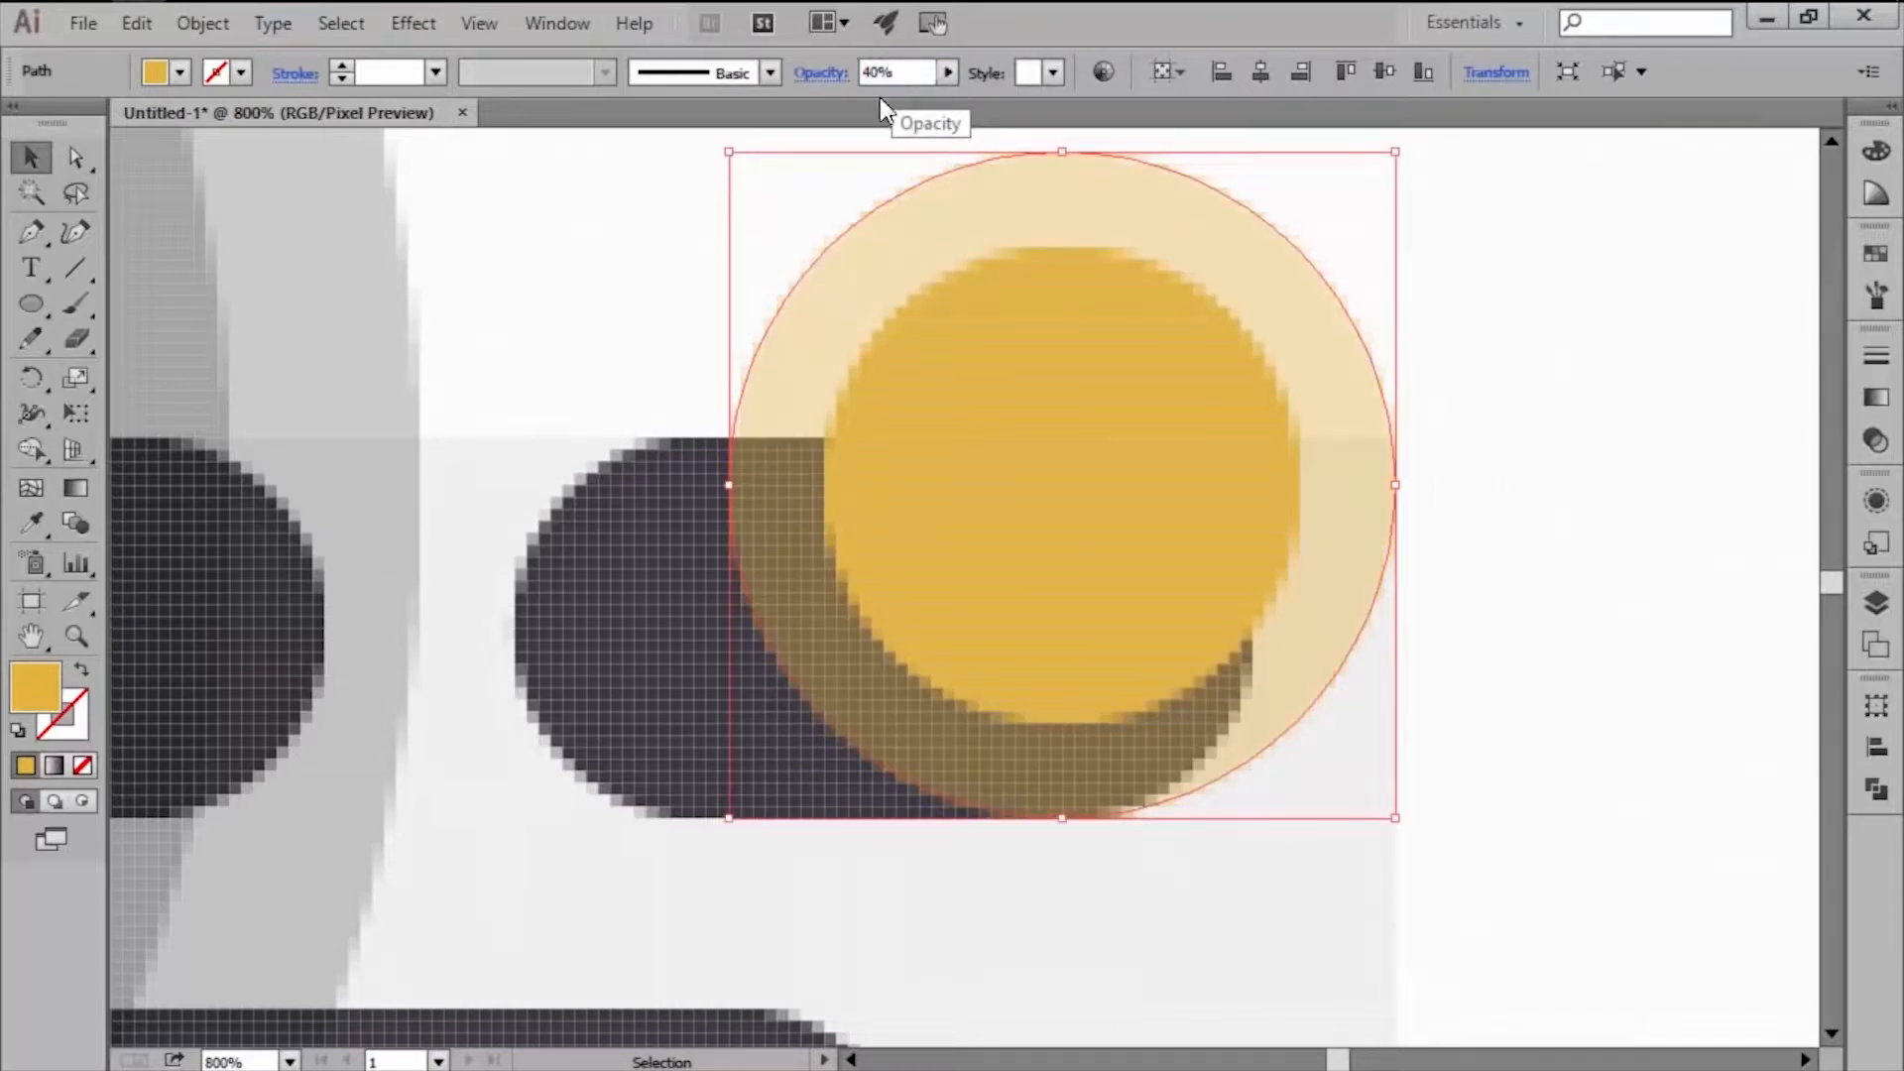
Offset the semi-transparent yellow circle outward by another 8 px to add a second outer ring.
left_click(202, 23)
mouse_move(474, 613)
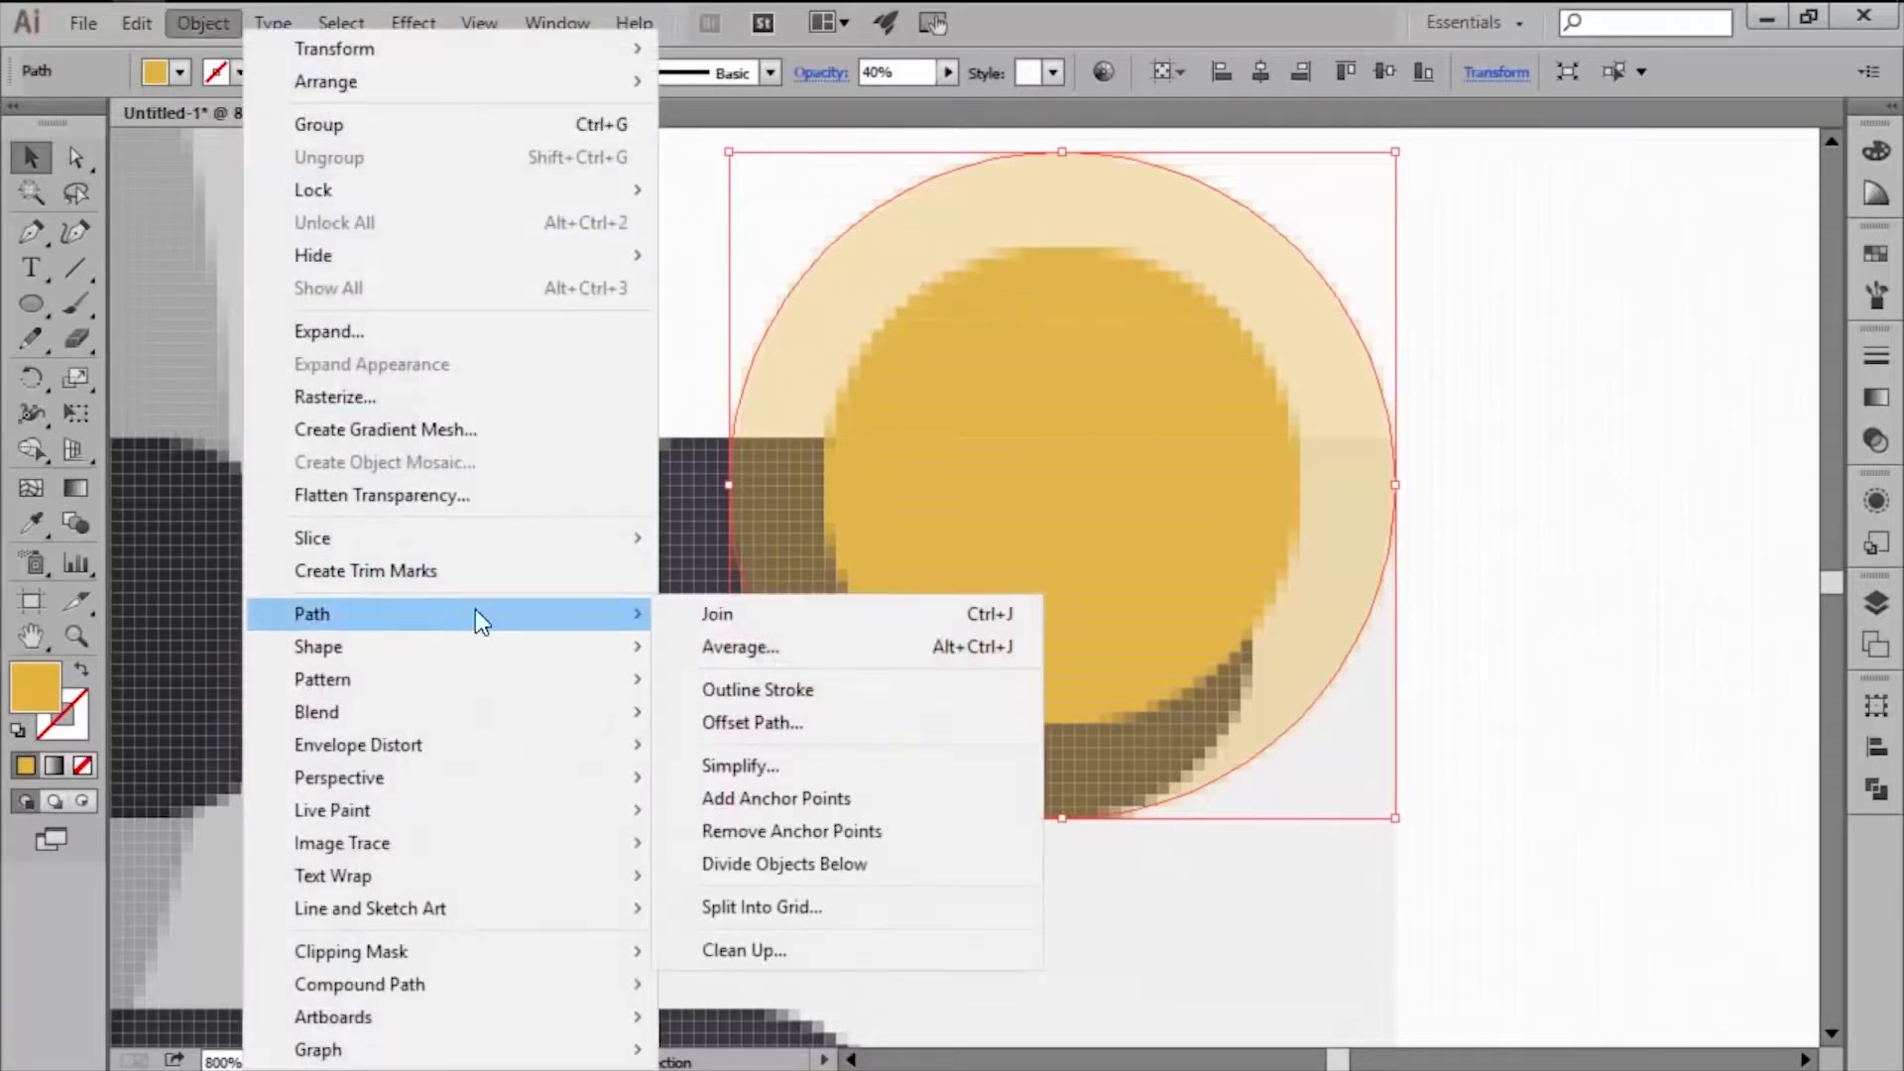
left_click(778, 713)
left_click(959, 686)
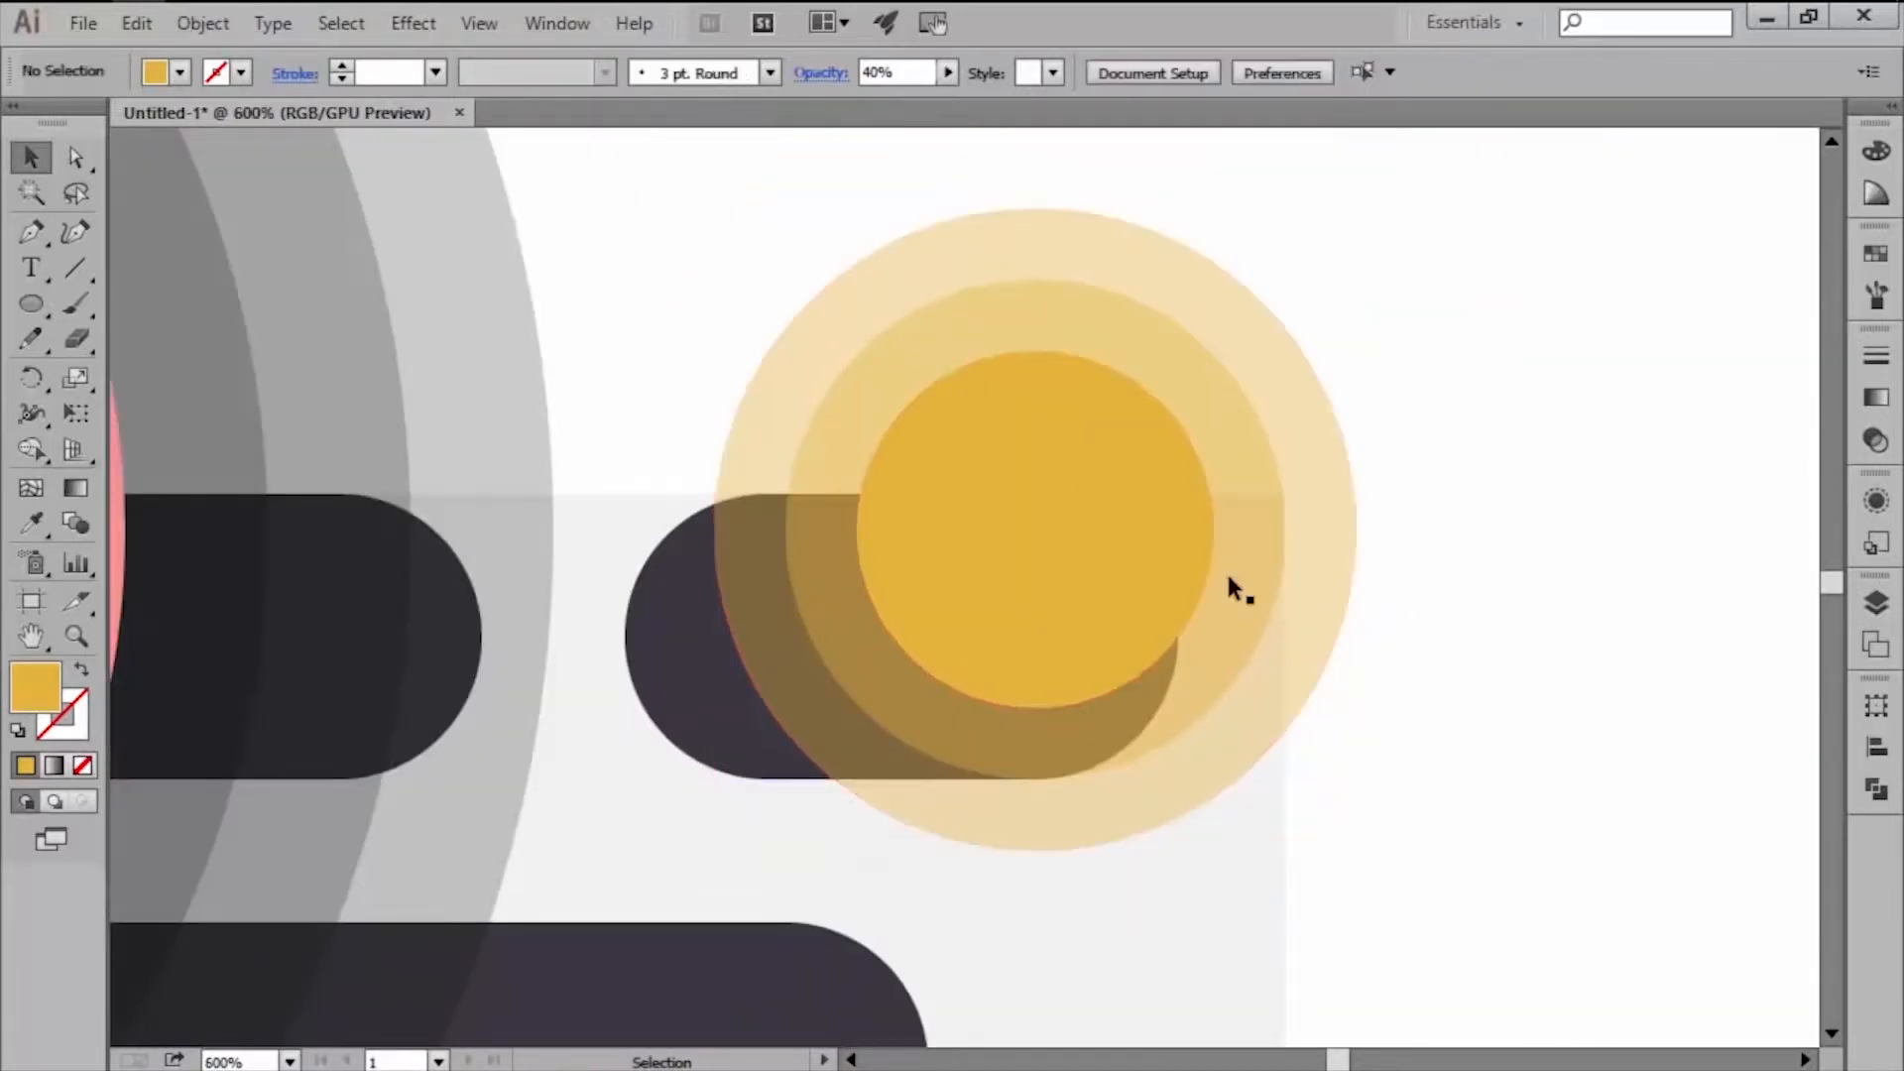
Group the solid yellow circle with its two semi-transparent outer circles.
left_click(1131, 532)
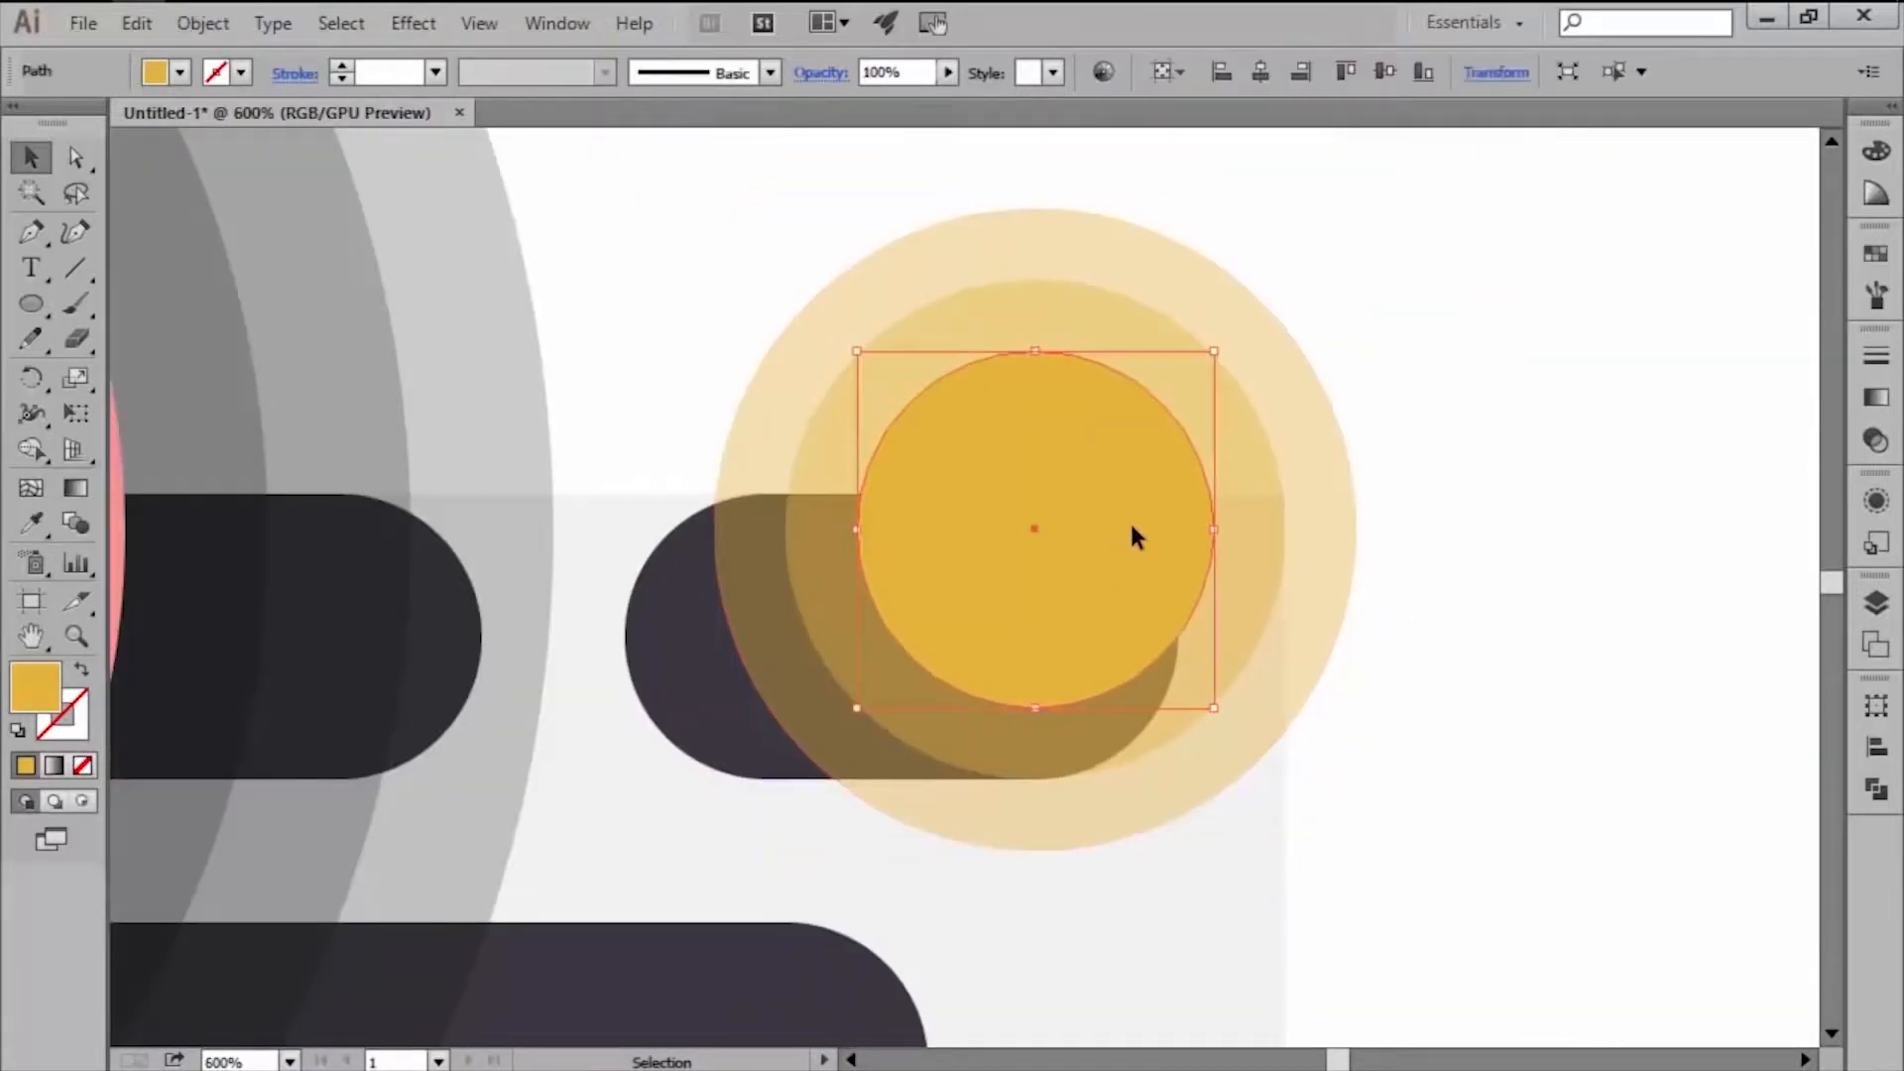
left_click(1225, 434, "shift")
left_click(1296, 408, "shift")
scroll(927, 533, "down", 1)
right_click(928, 533)
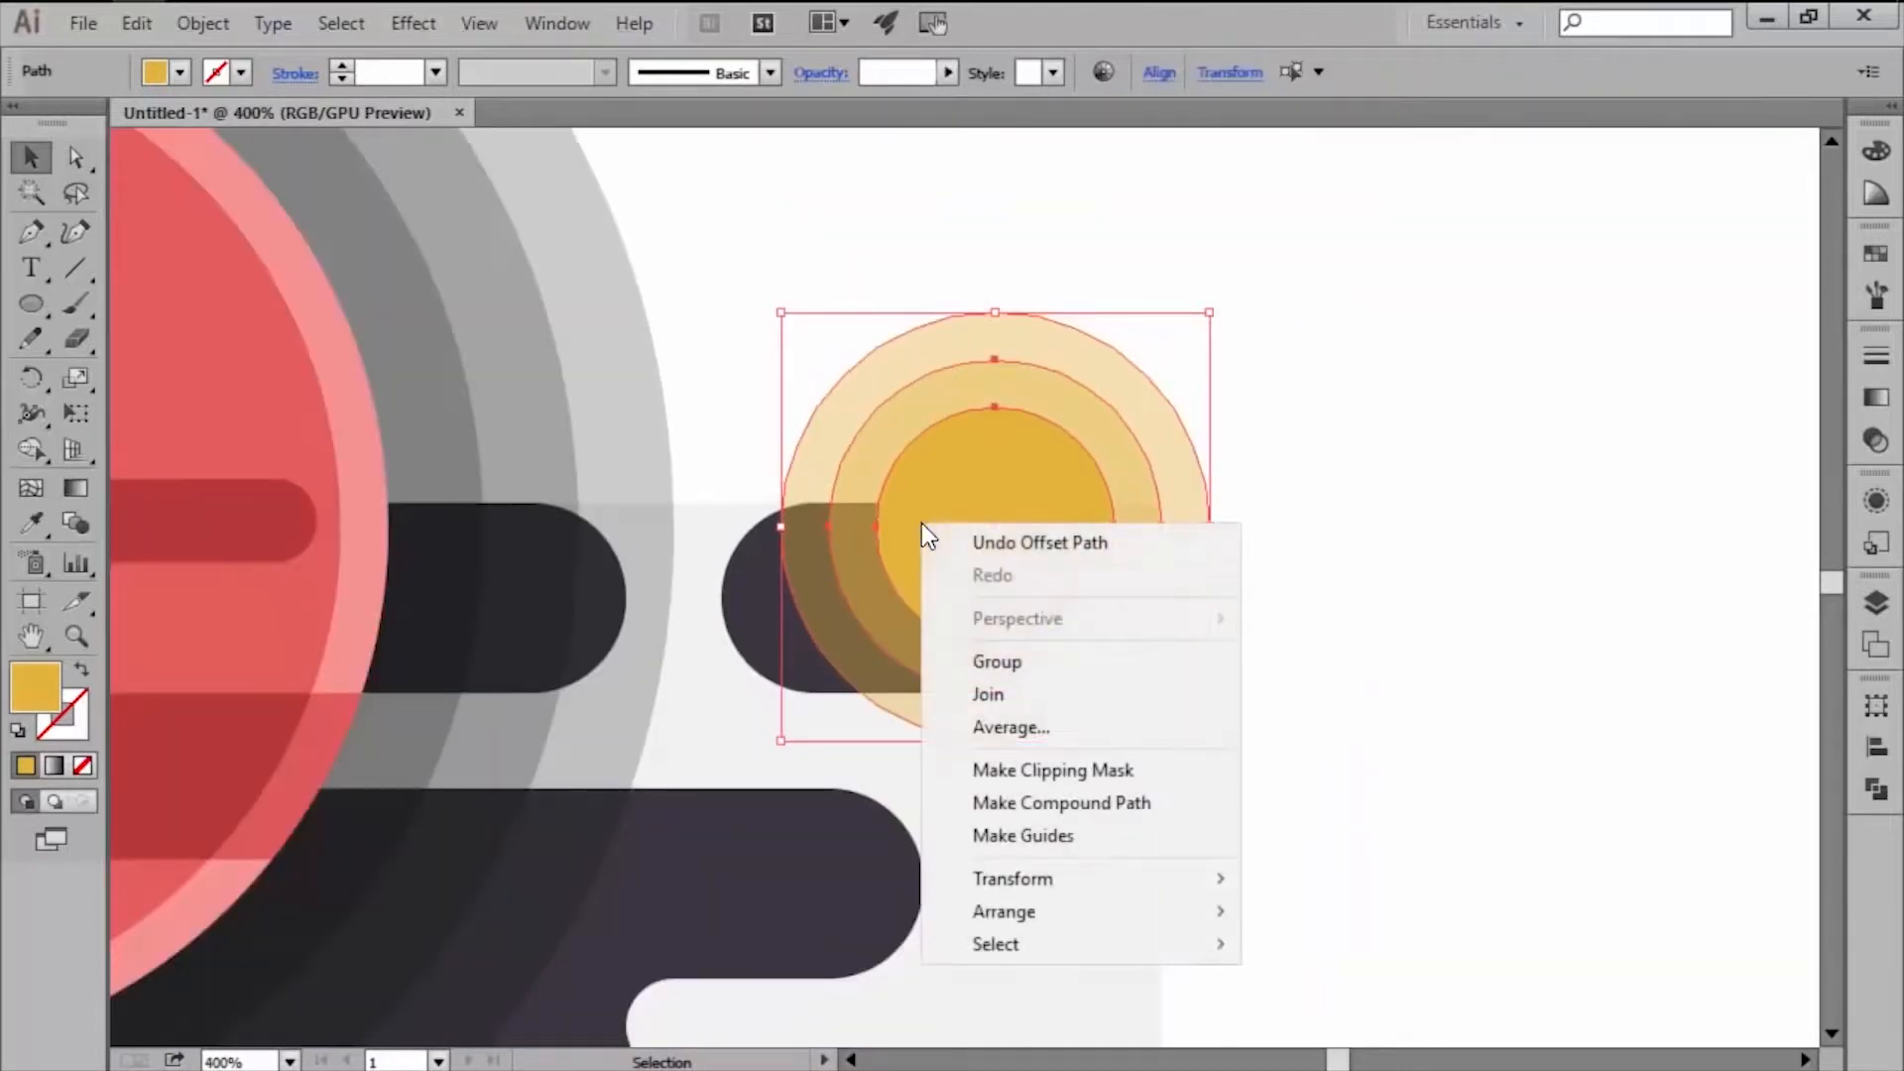
left_click(980, 662)
left_click(1248, 668)
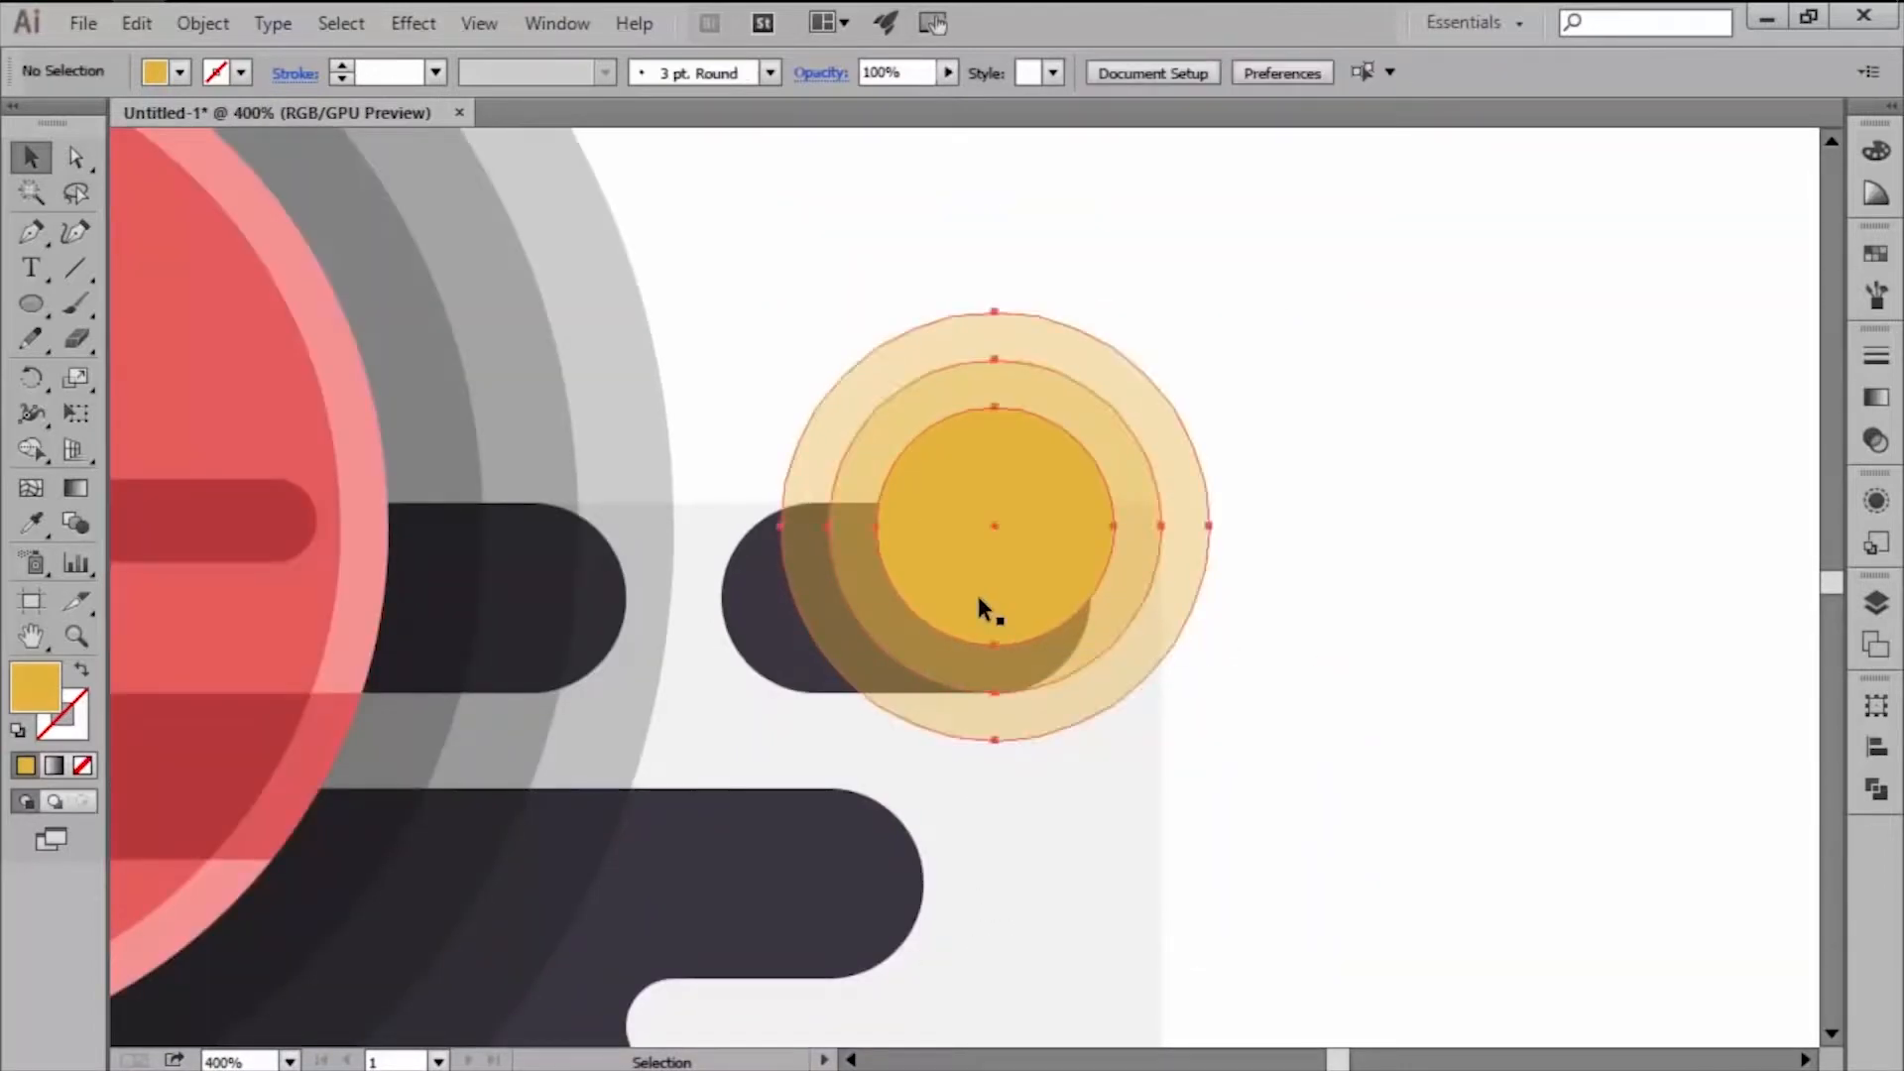
Enter the yellow planet group, choose the darker yellow swatch as fill, and switch to pixel preview.
double_click(976, 596)
scroll(1008, 521, "up", 1)
scroll(1012, 523, "up", 1)
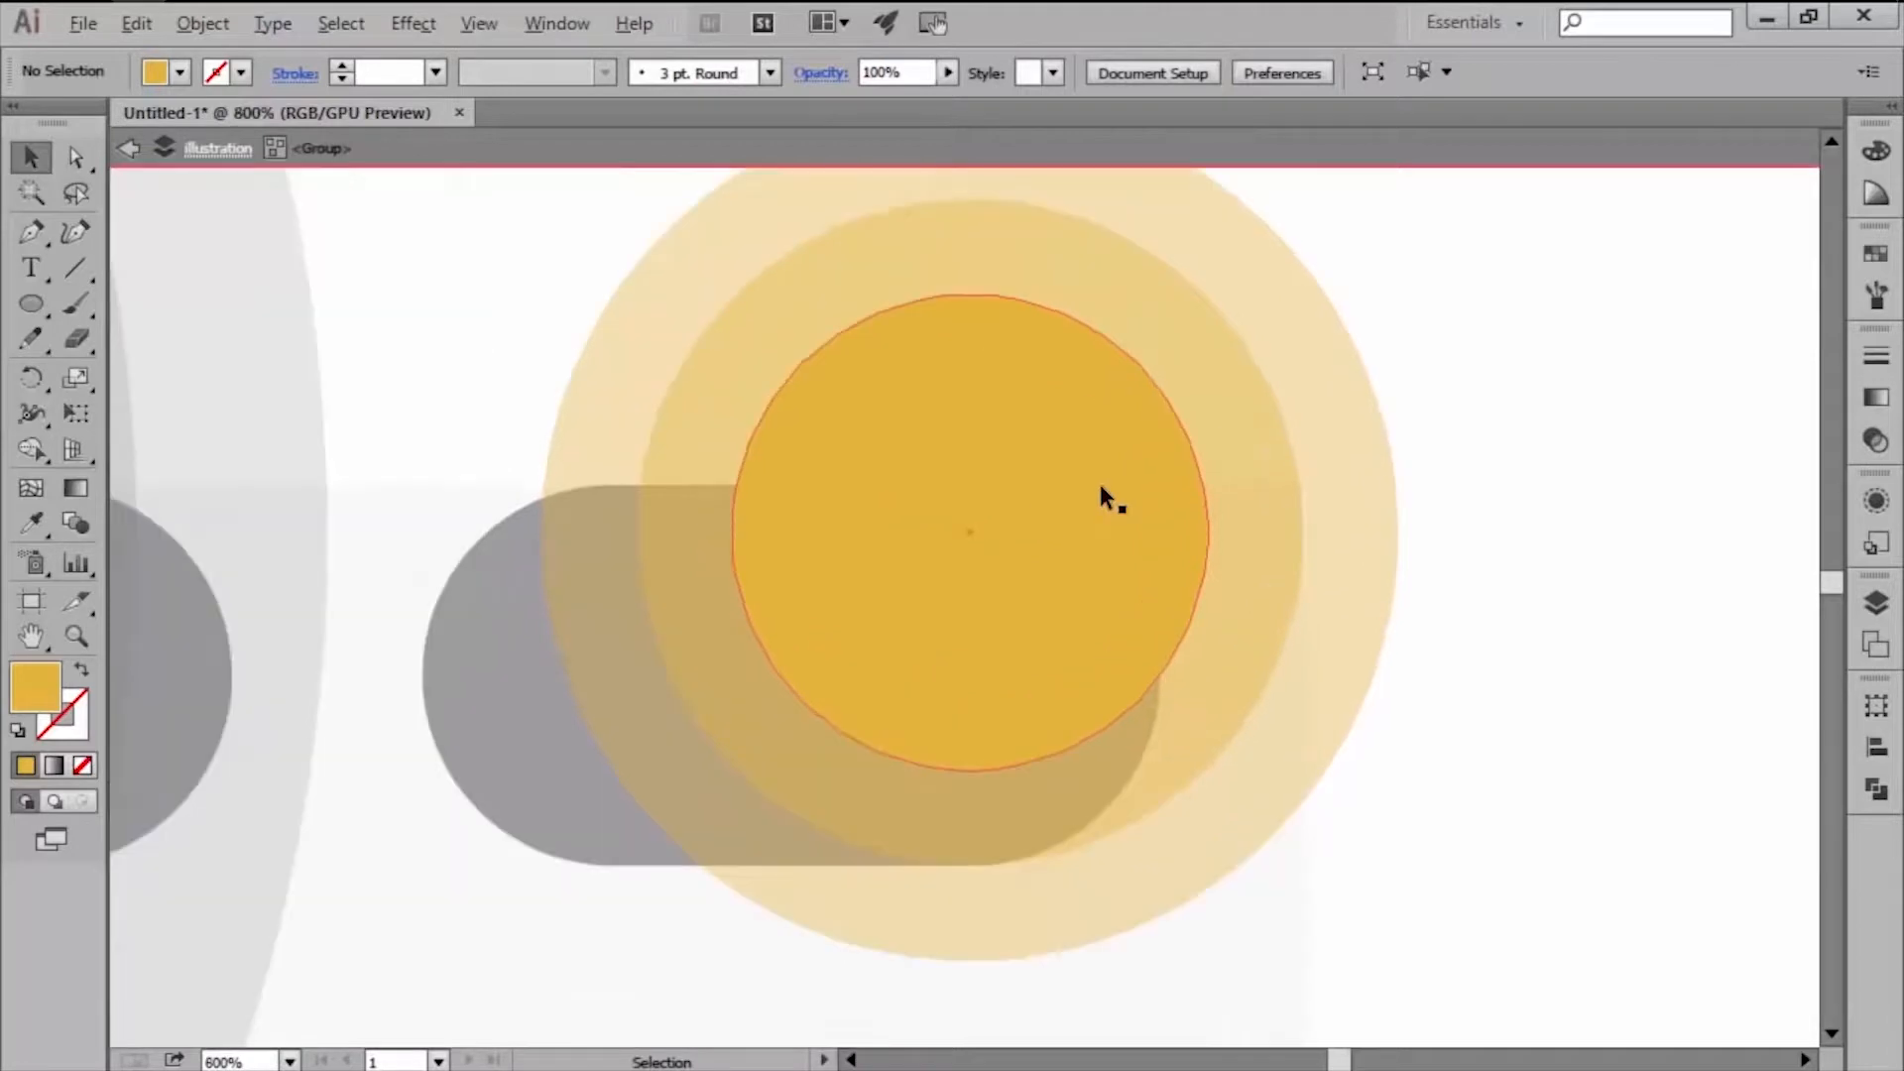
left_click(1869, 258)
left_click(1568, 340)
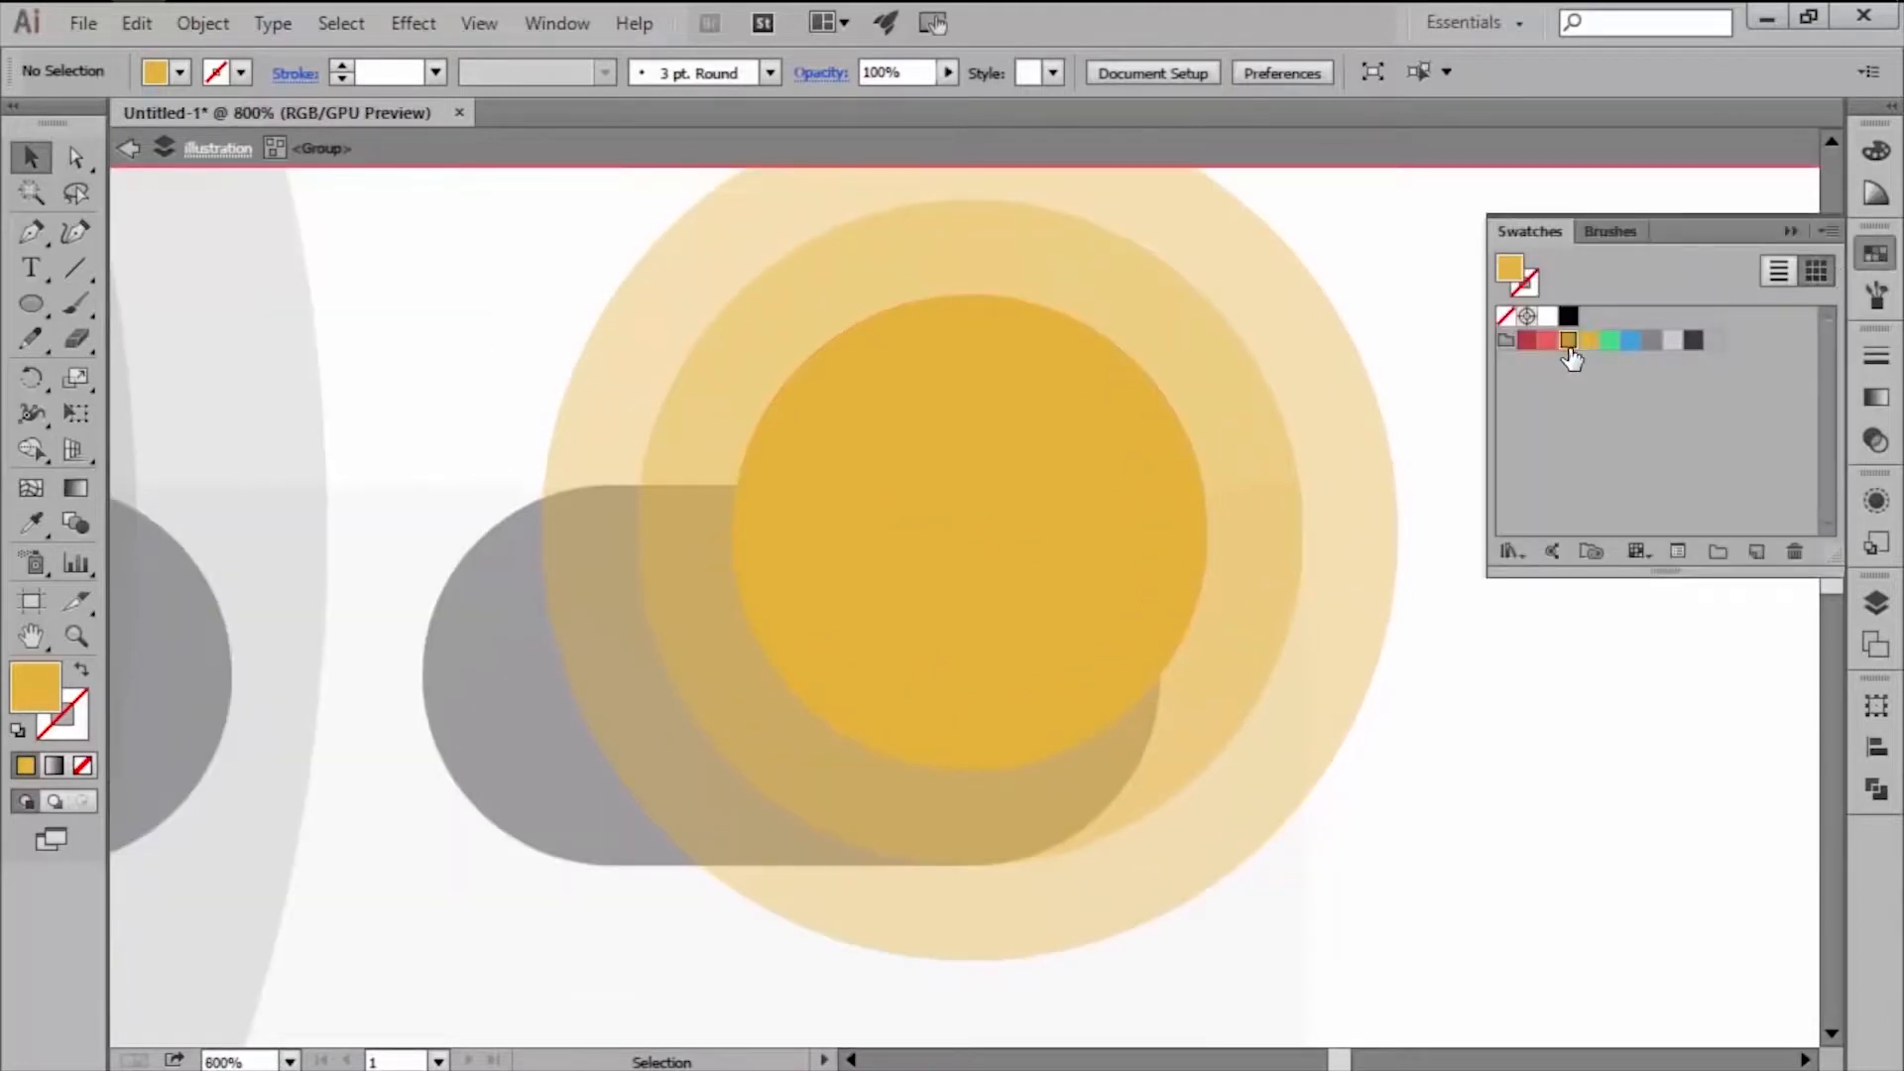
left_click(1875, 255)
key("ctrl+alt+y")
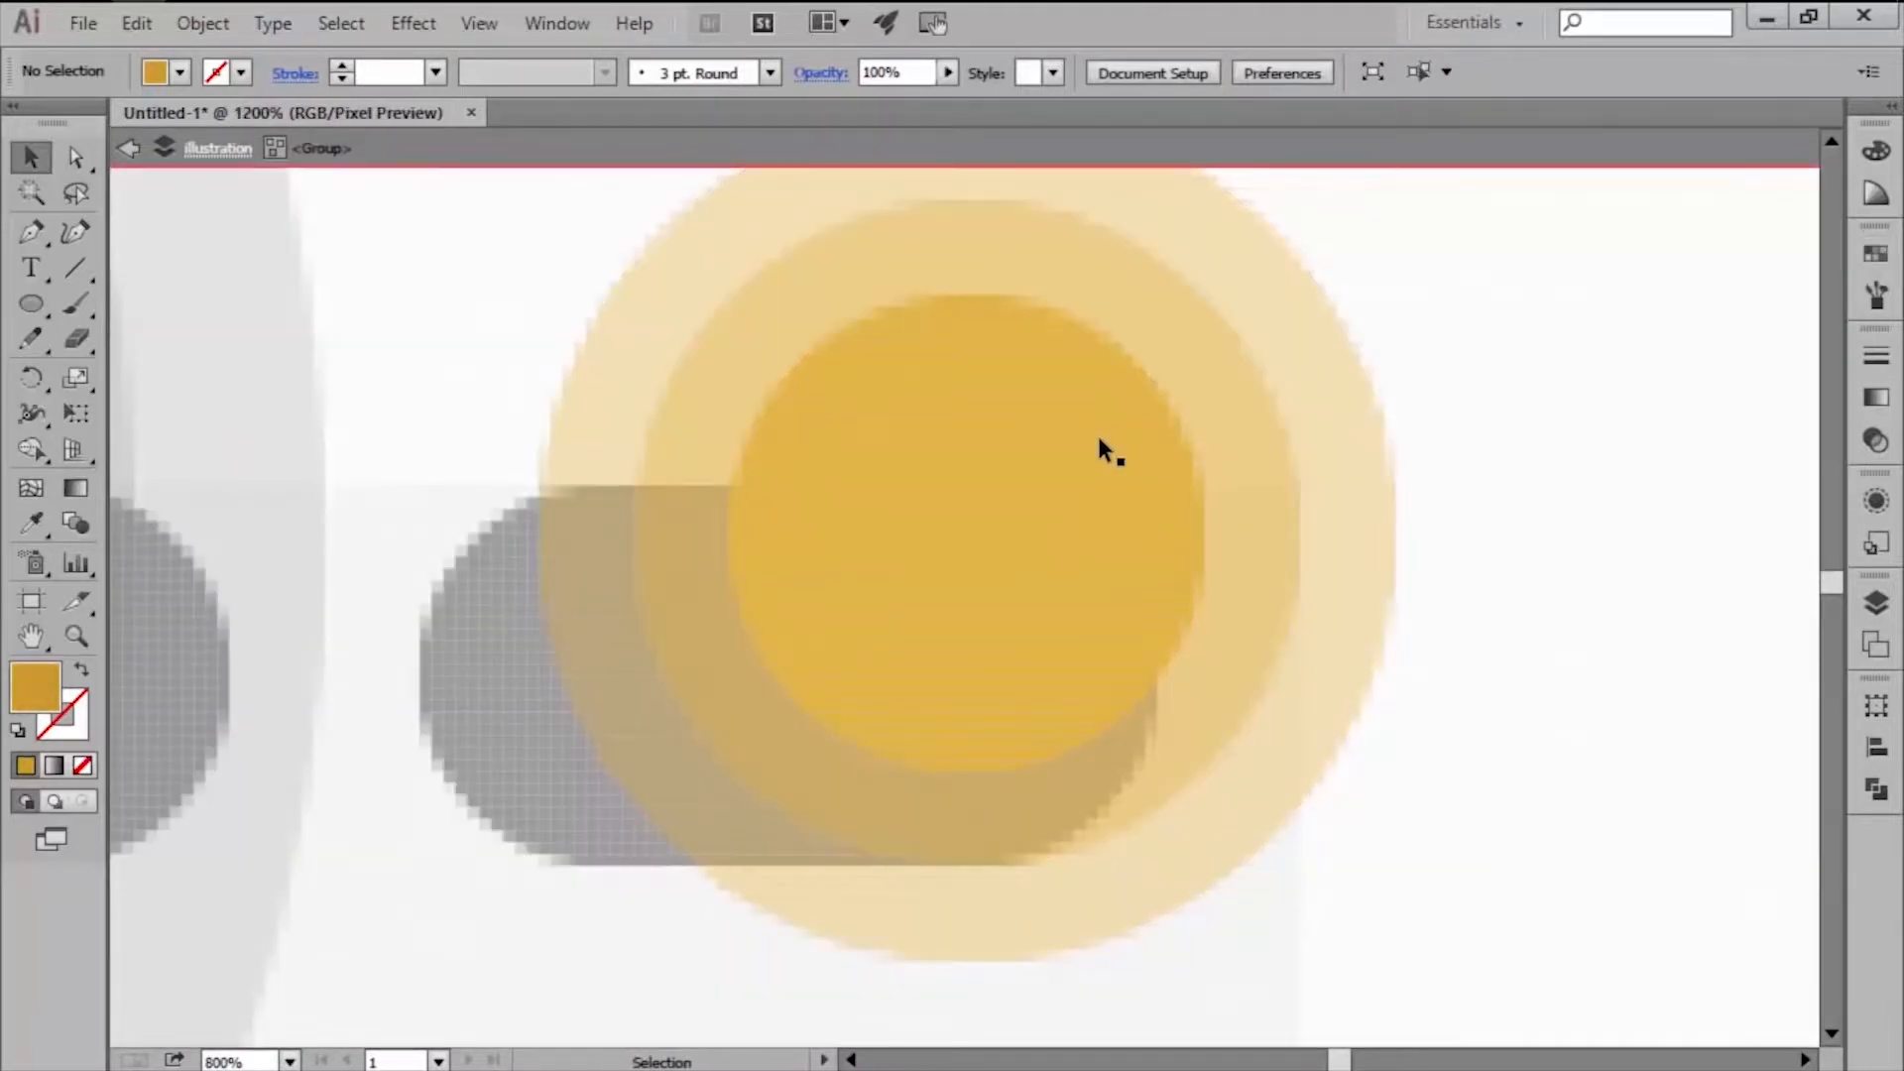
scroll(1099, 436, "up", 1)
Draw a dark yellow rounded rectangle inside the yellow circle as the first surface detail.
left_click_drag(32, 318, 140, 340)
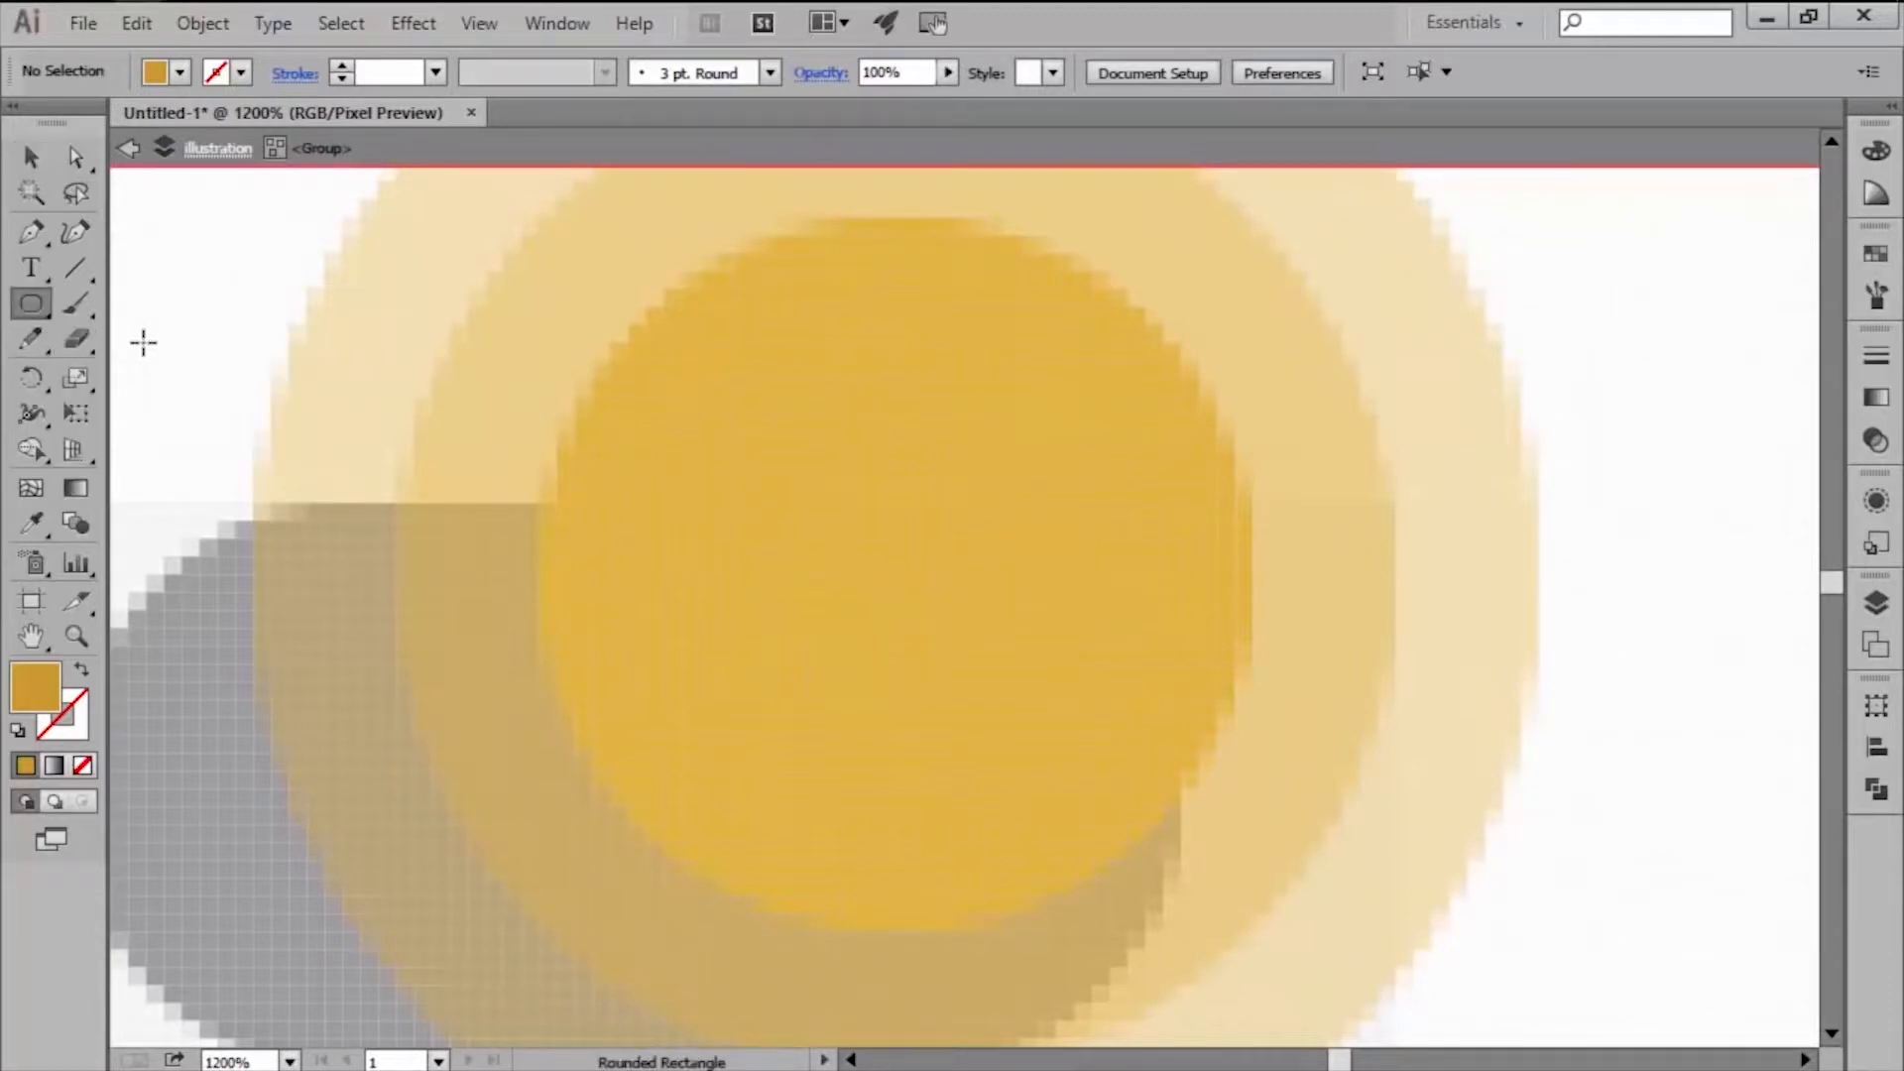
left_click(867, 545)
key("Tab")
type("12")
left_click(943, 710)
Position the dark yellow bar around the circle's vertical middle, with its right end flush with the circle's right edge.
key("v")
left_click_drag(1005, 635, 736, 594)
key("Right")
key("Right")
key("Right")
key("Right")
key("Right")
key("Right")
key("Right")
key("Right")
key("Right")
key("Right")
key("Right")
key("Right")
key("Right")
key("Right")
key("Right")
key("Right")
key("Down")
key("Down")
key("Down")
key("Down")
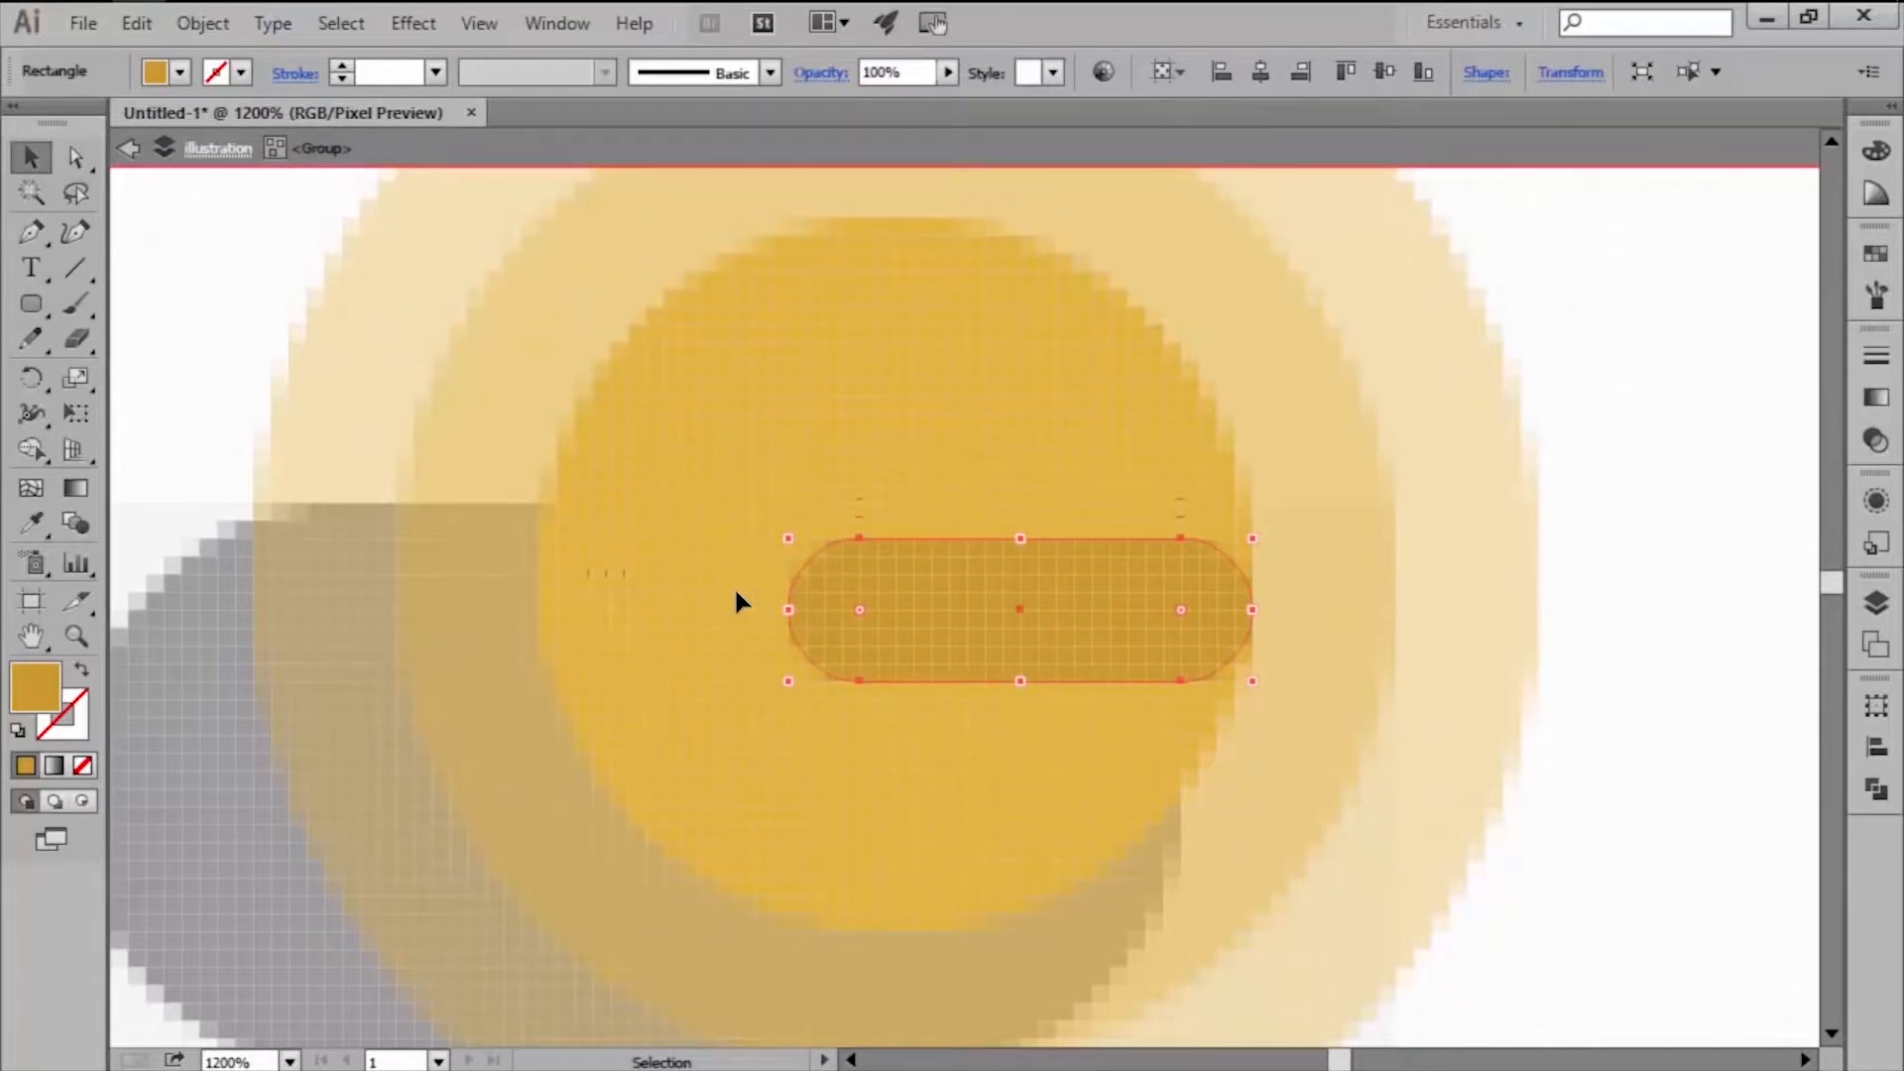
key("Down")
key("Down")
key("Up")
key("Up")
key("ctrl+shift+a")
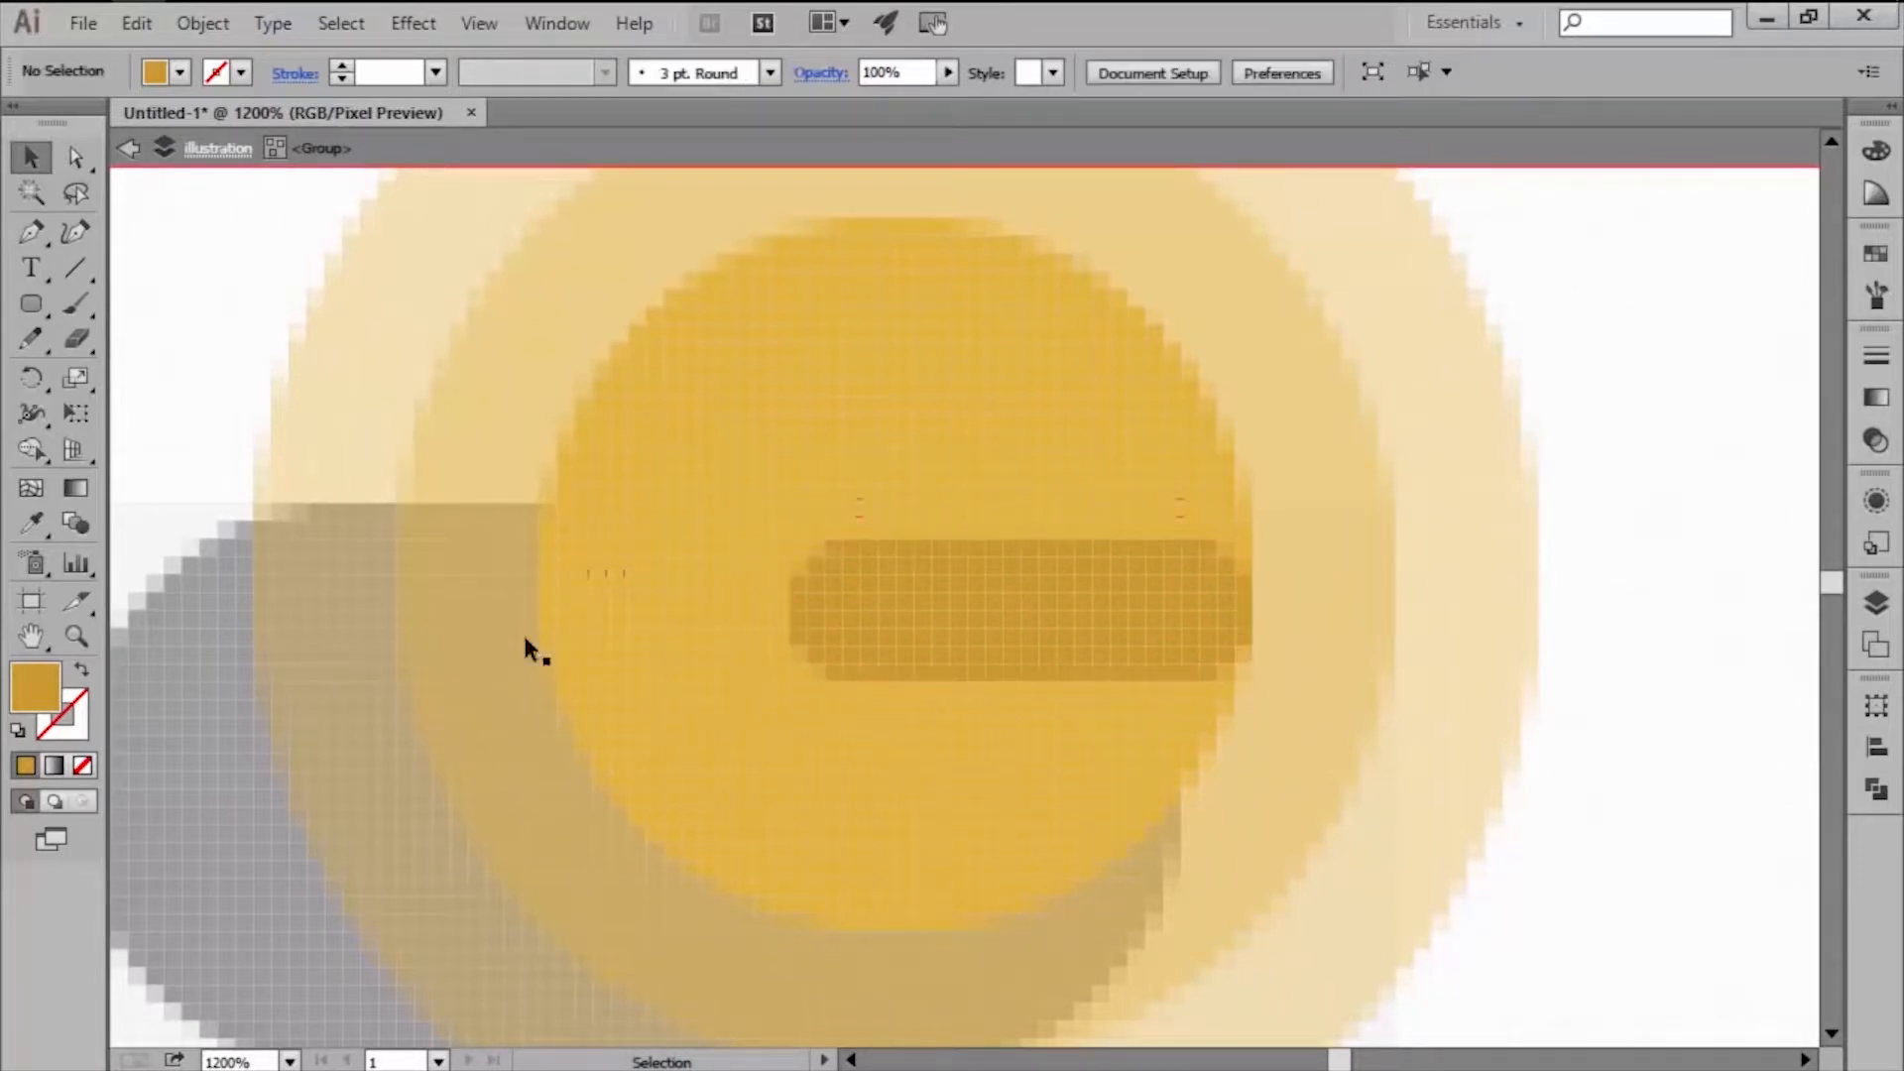
Draw a shorter, thinner dark yellow rounded rectangle across the lower part of the yellow circle.
left_click(32, 304)
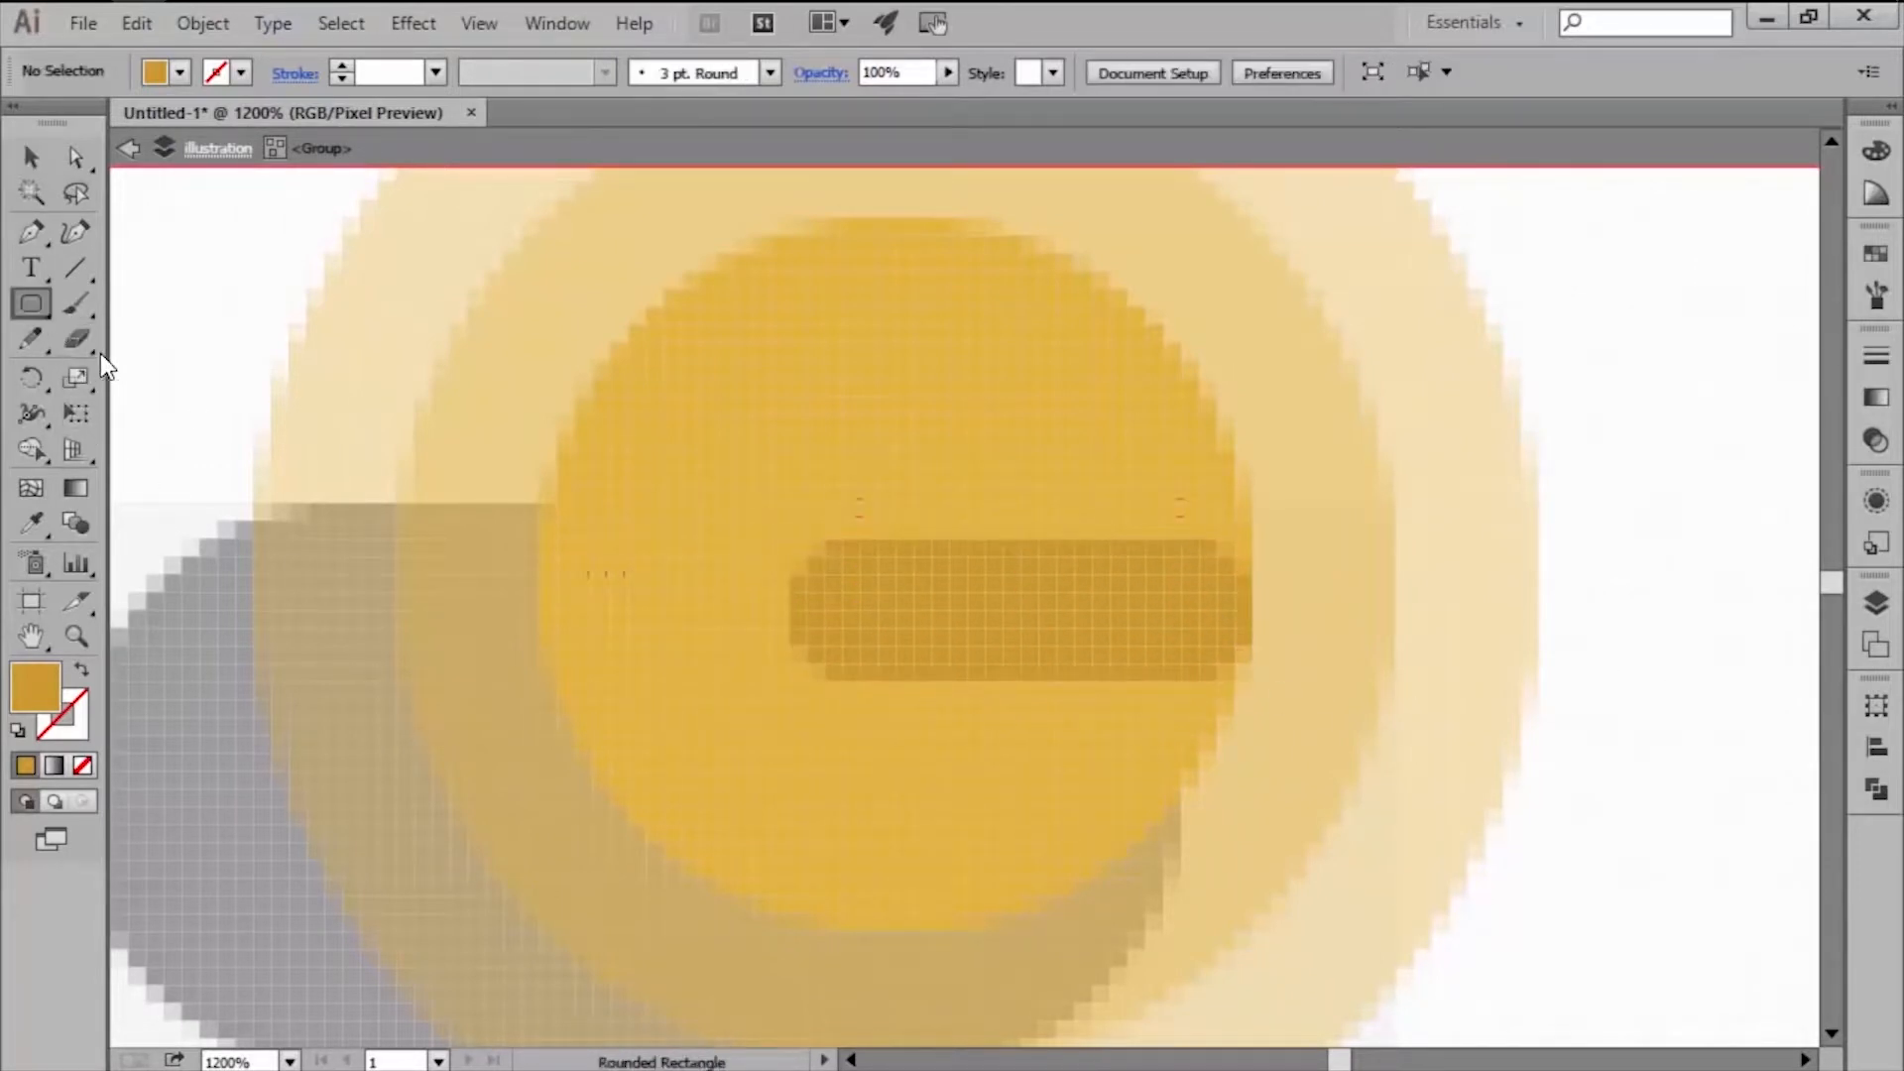
left_click(688, 844)
type("30")
key("Tab")
type("6")
key("Return")
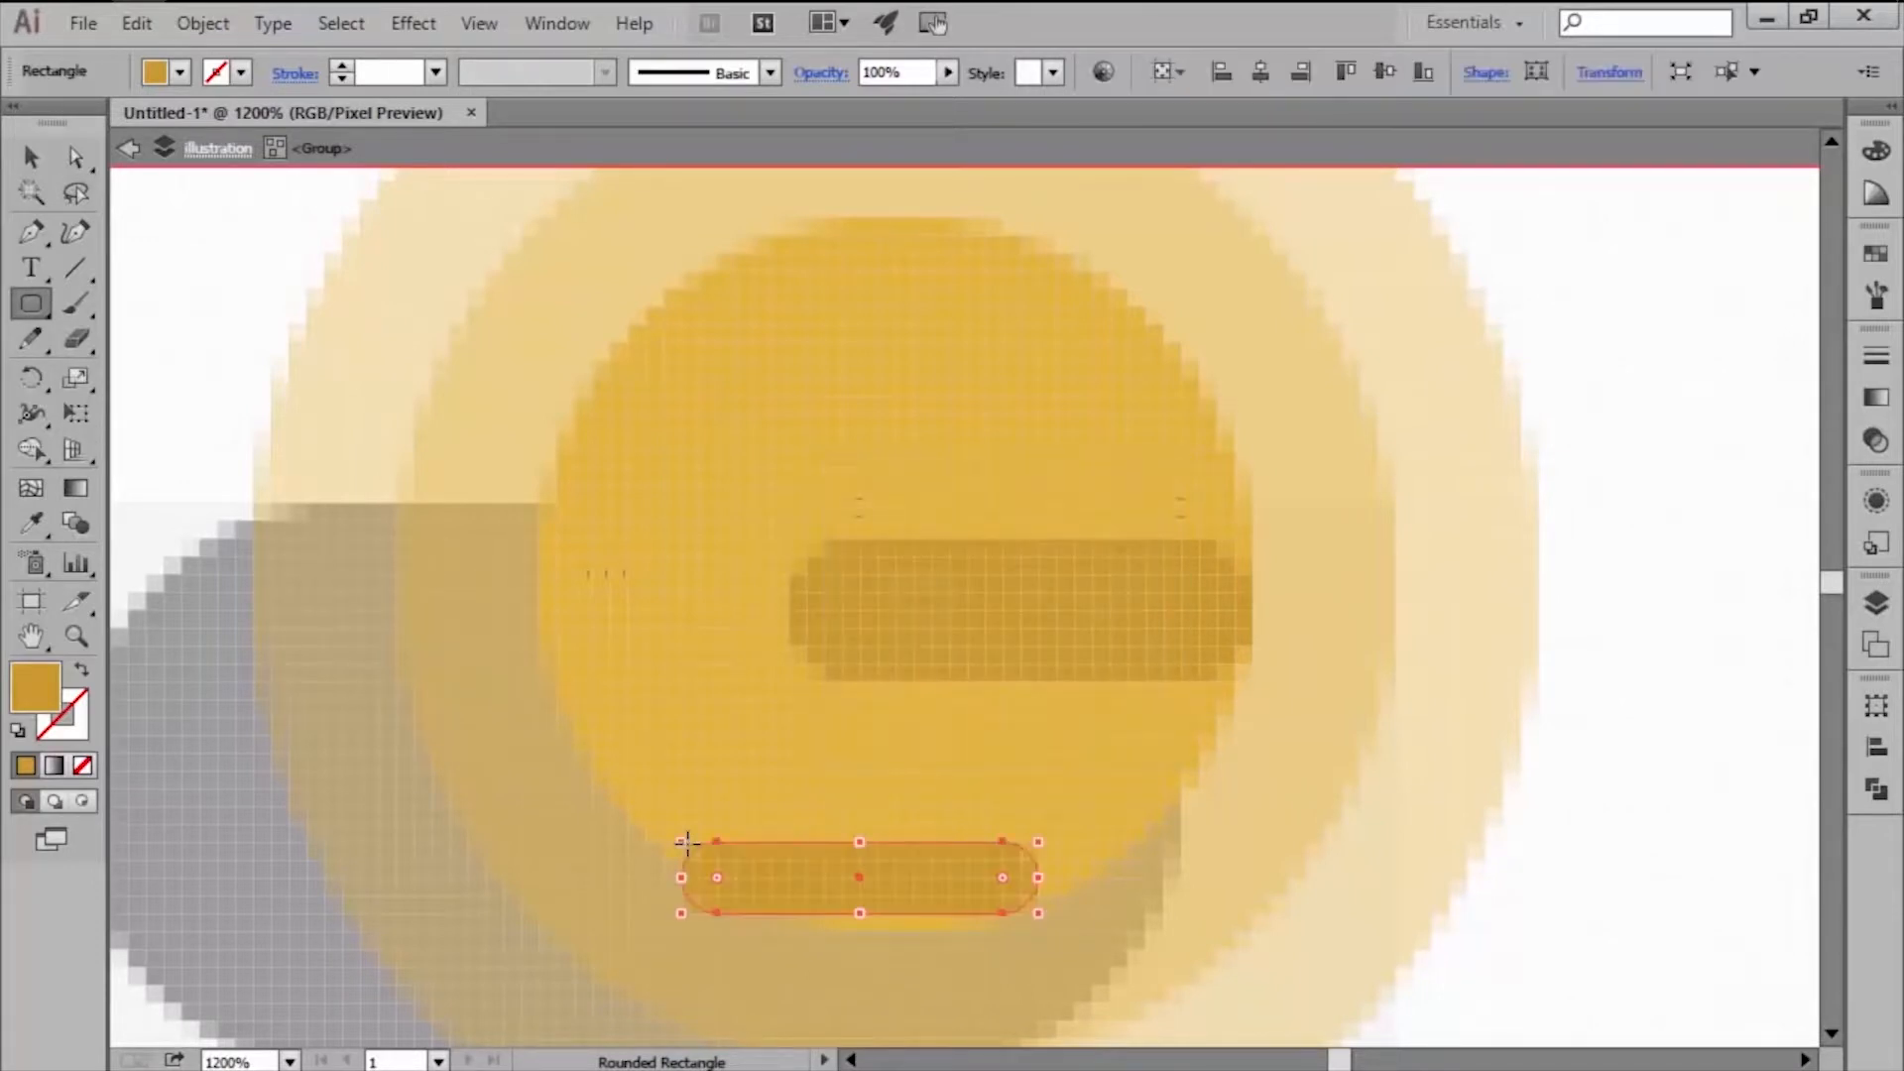
Move the thin dark yellow bar up and left, just below the first bar and over the circle's left edge.
key("v")
key("Up")
key("Up")
key("Up")
key("Up")
key("Up")
key("Up")
key("Up")
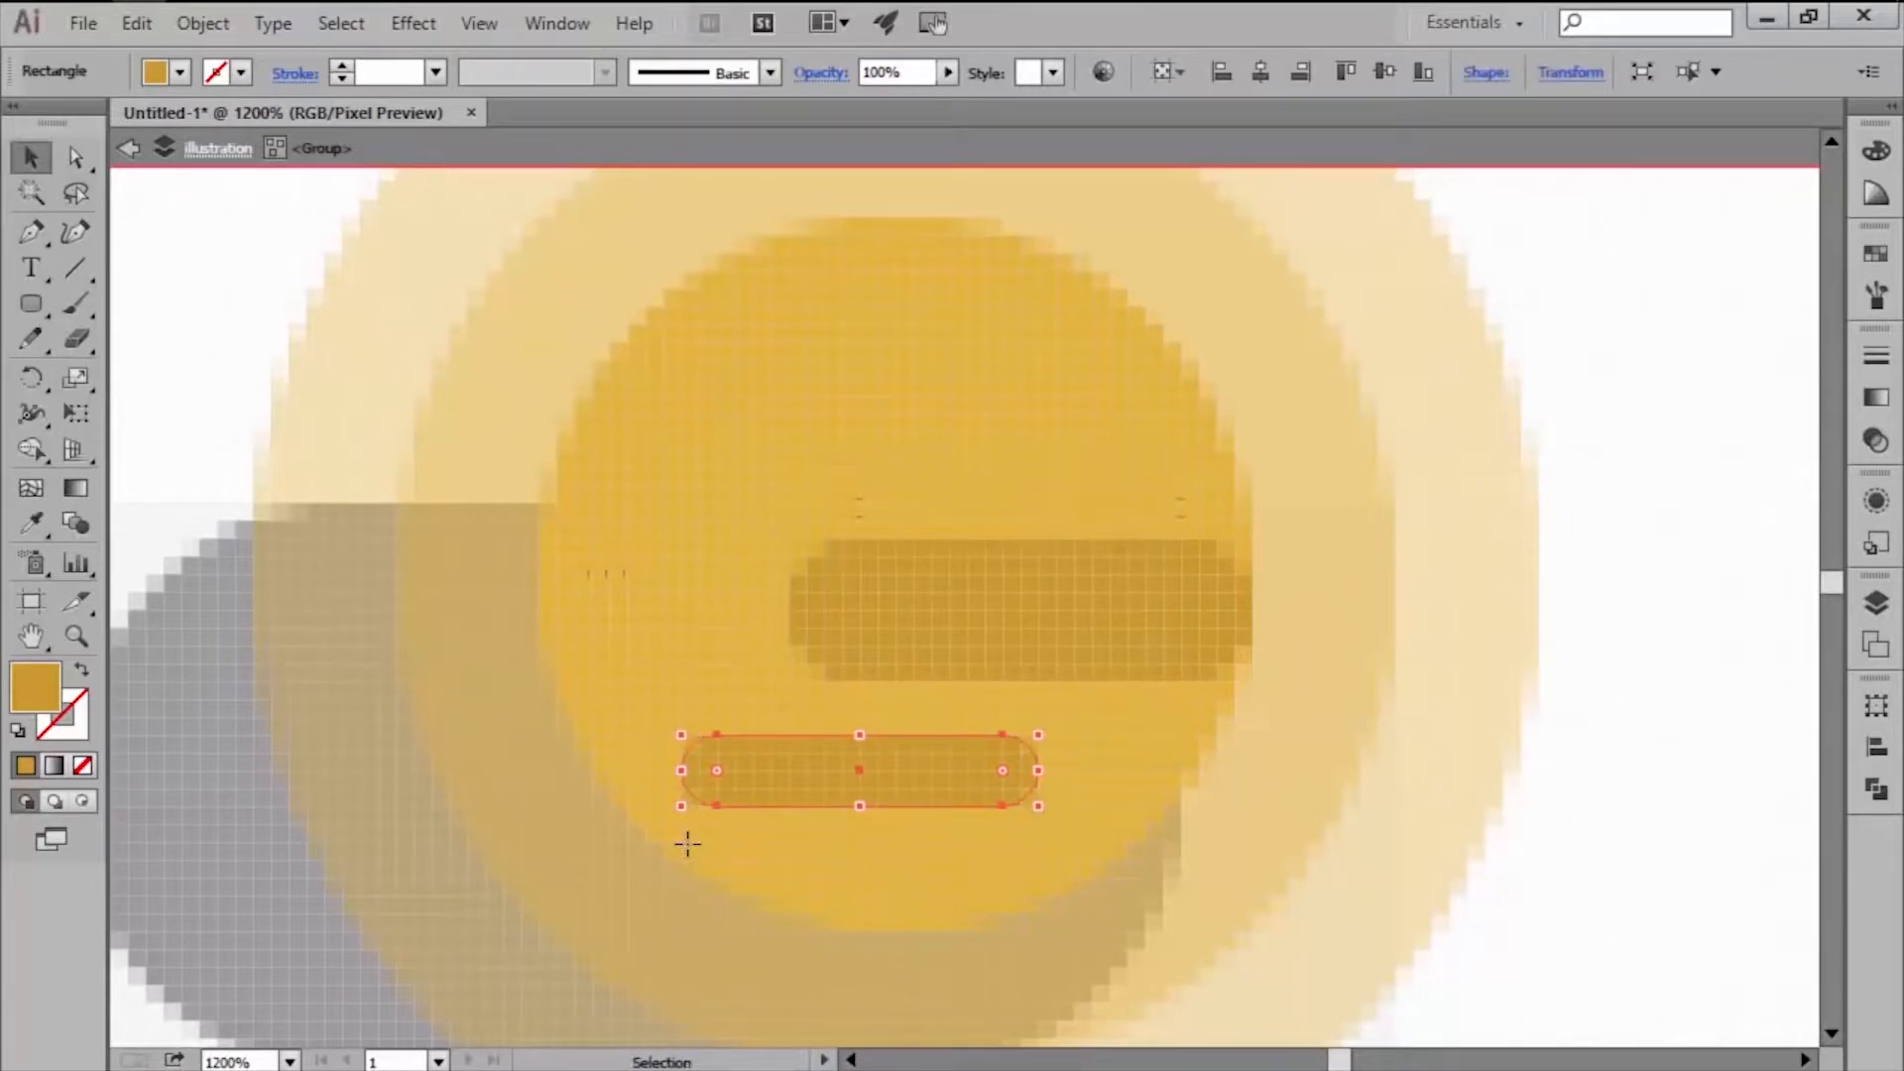
key("Left")
key("Left")
key("Left")
key("Left")
key("Left")
key("Left")
key("Left")
key("Left")
key("Left")
key("Left")
key("Left")
key("Left")
key("Left")
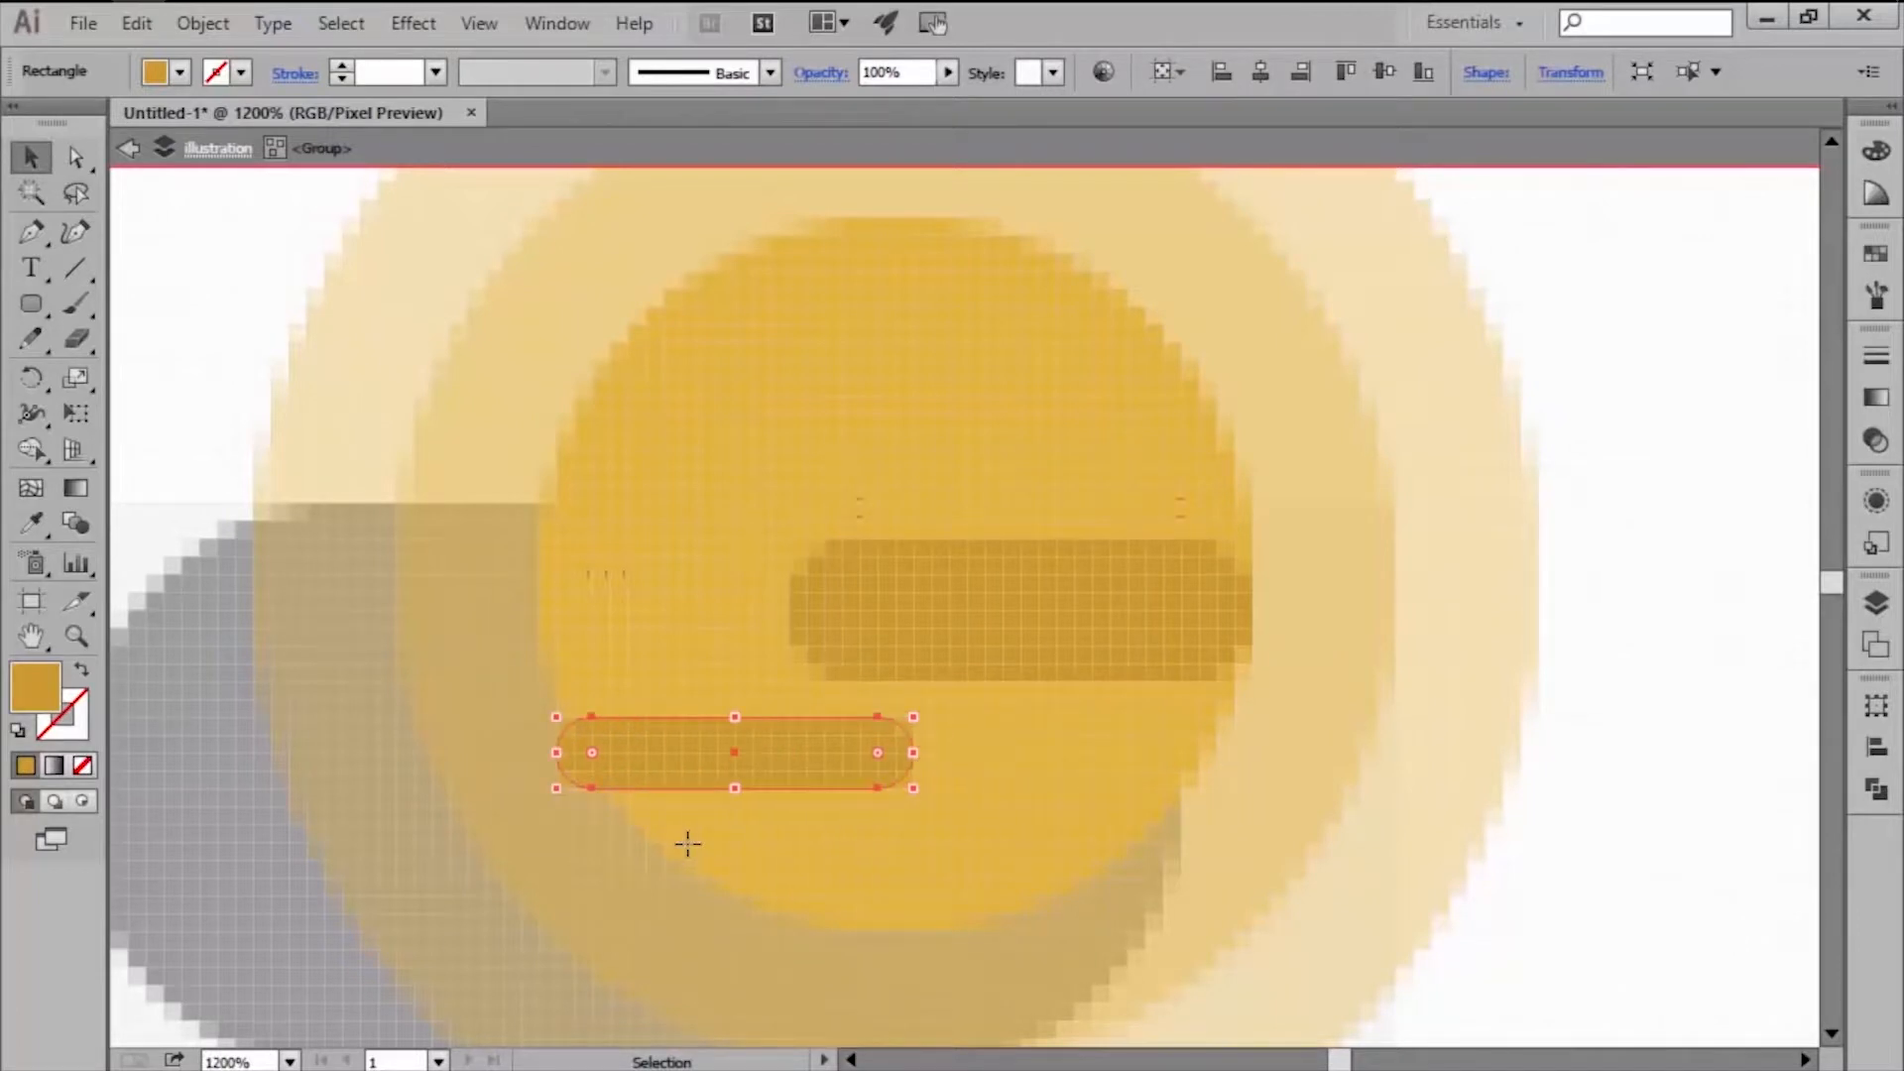
Shift the thin dark yellow bar further left so it extends well past the yellow circle's left edge.
key("Left")
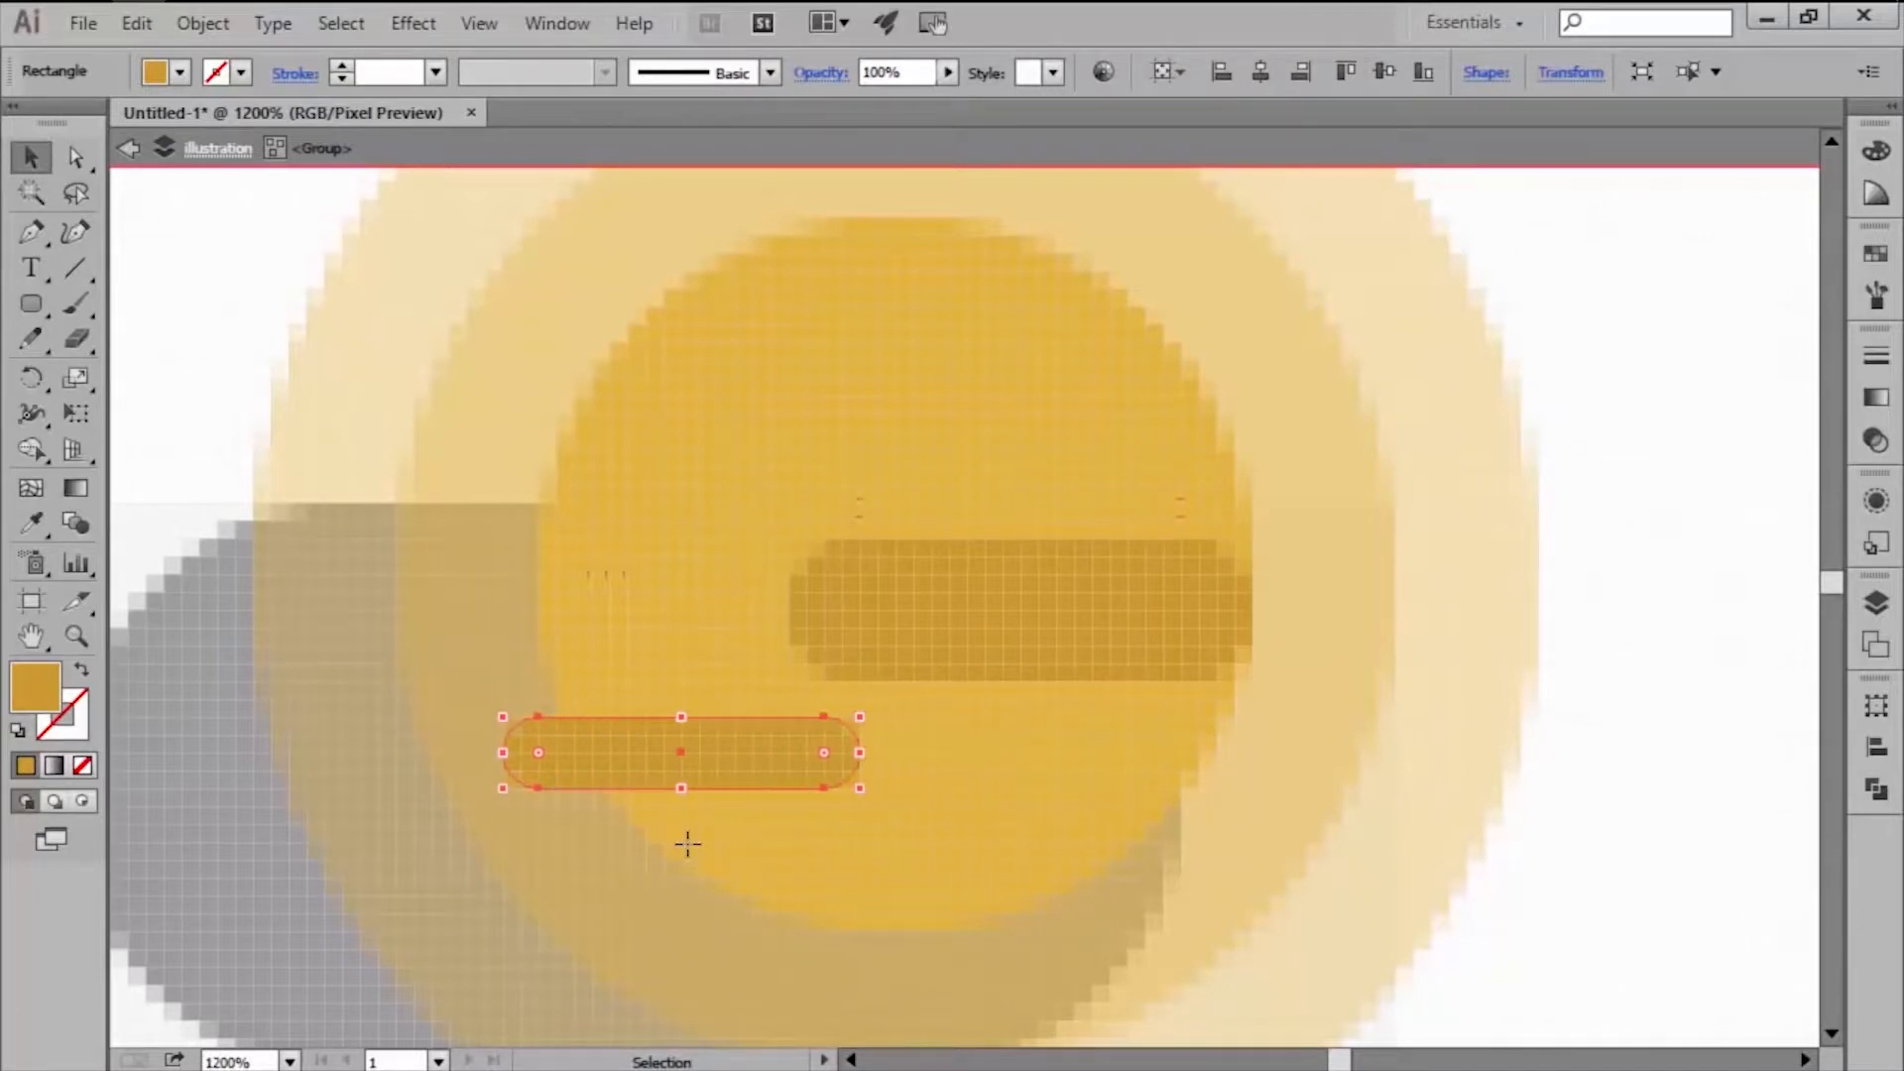
key("Left")
key("Left")
Add an 8 × 4 px dark yellow rounded rectangle and place it level with the thin bar, just beyond its right end.
left_click(31, 303)
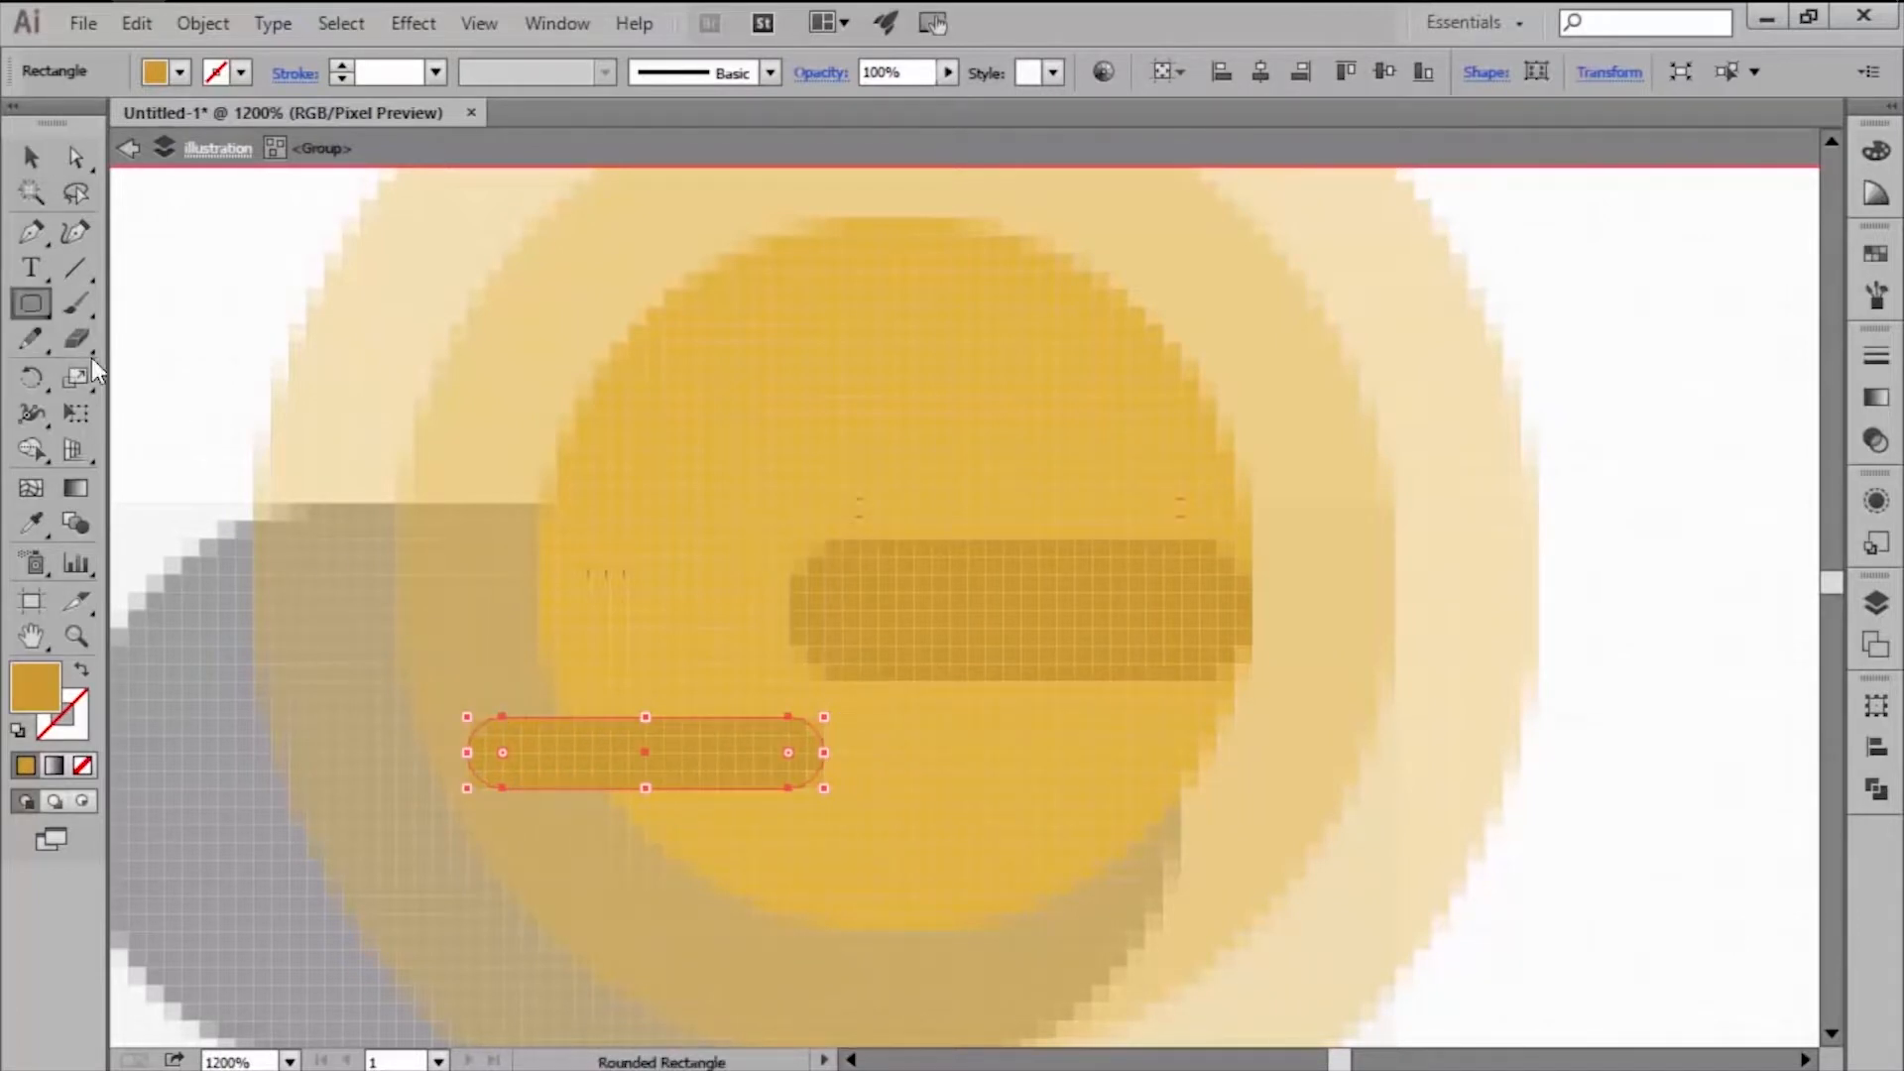
left_click(906, 761)
type("8")
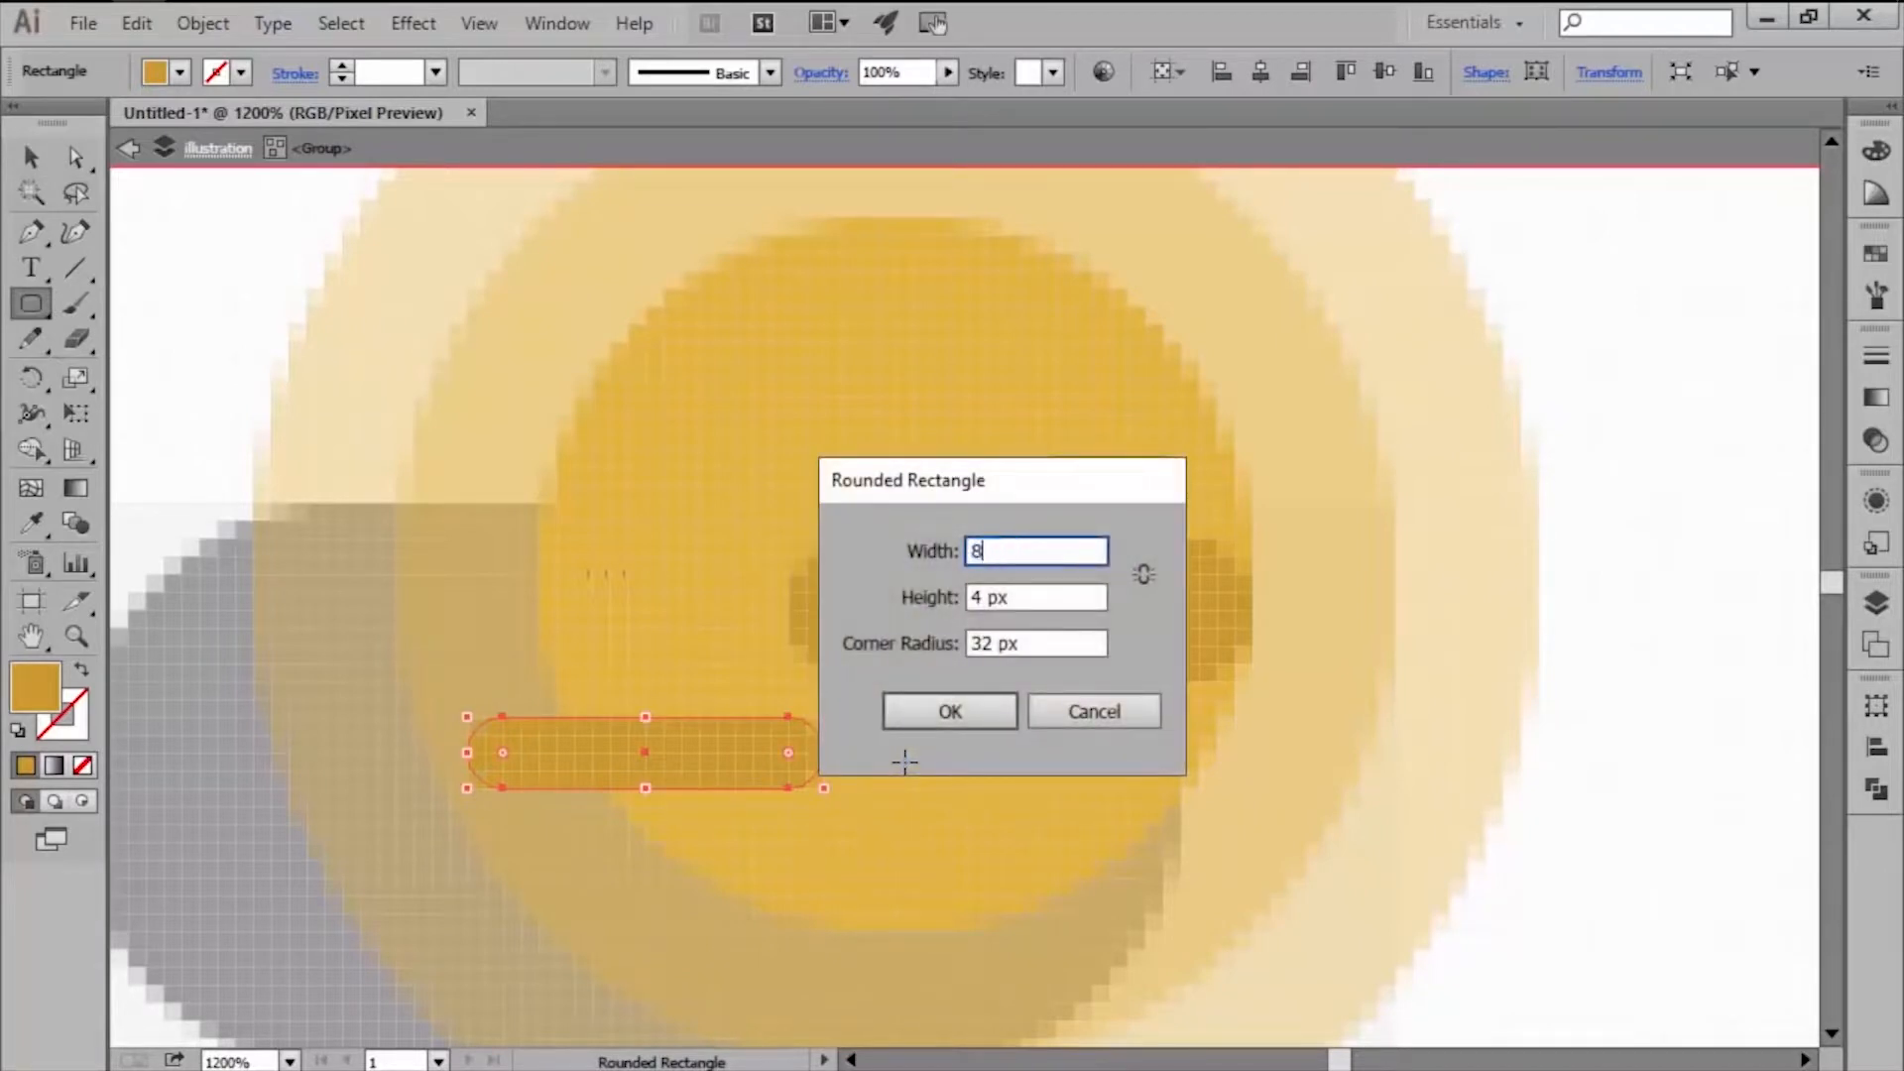
key("Return")
key("v")
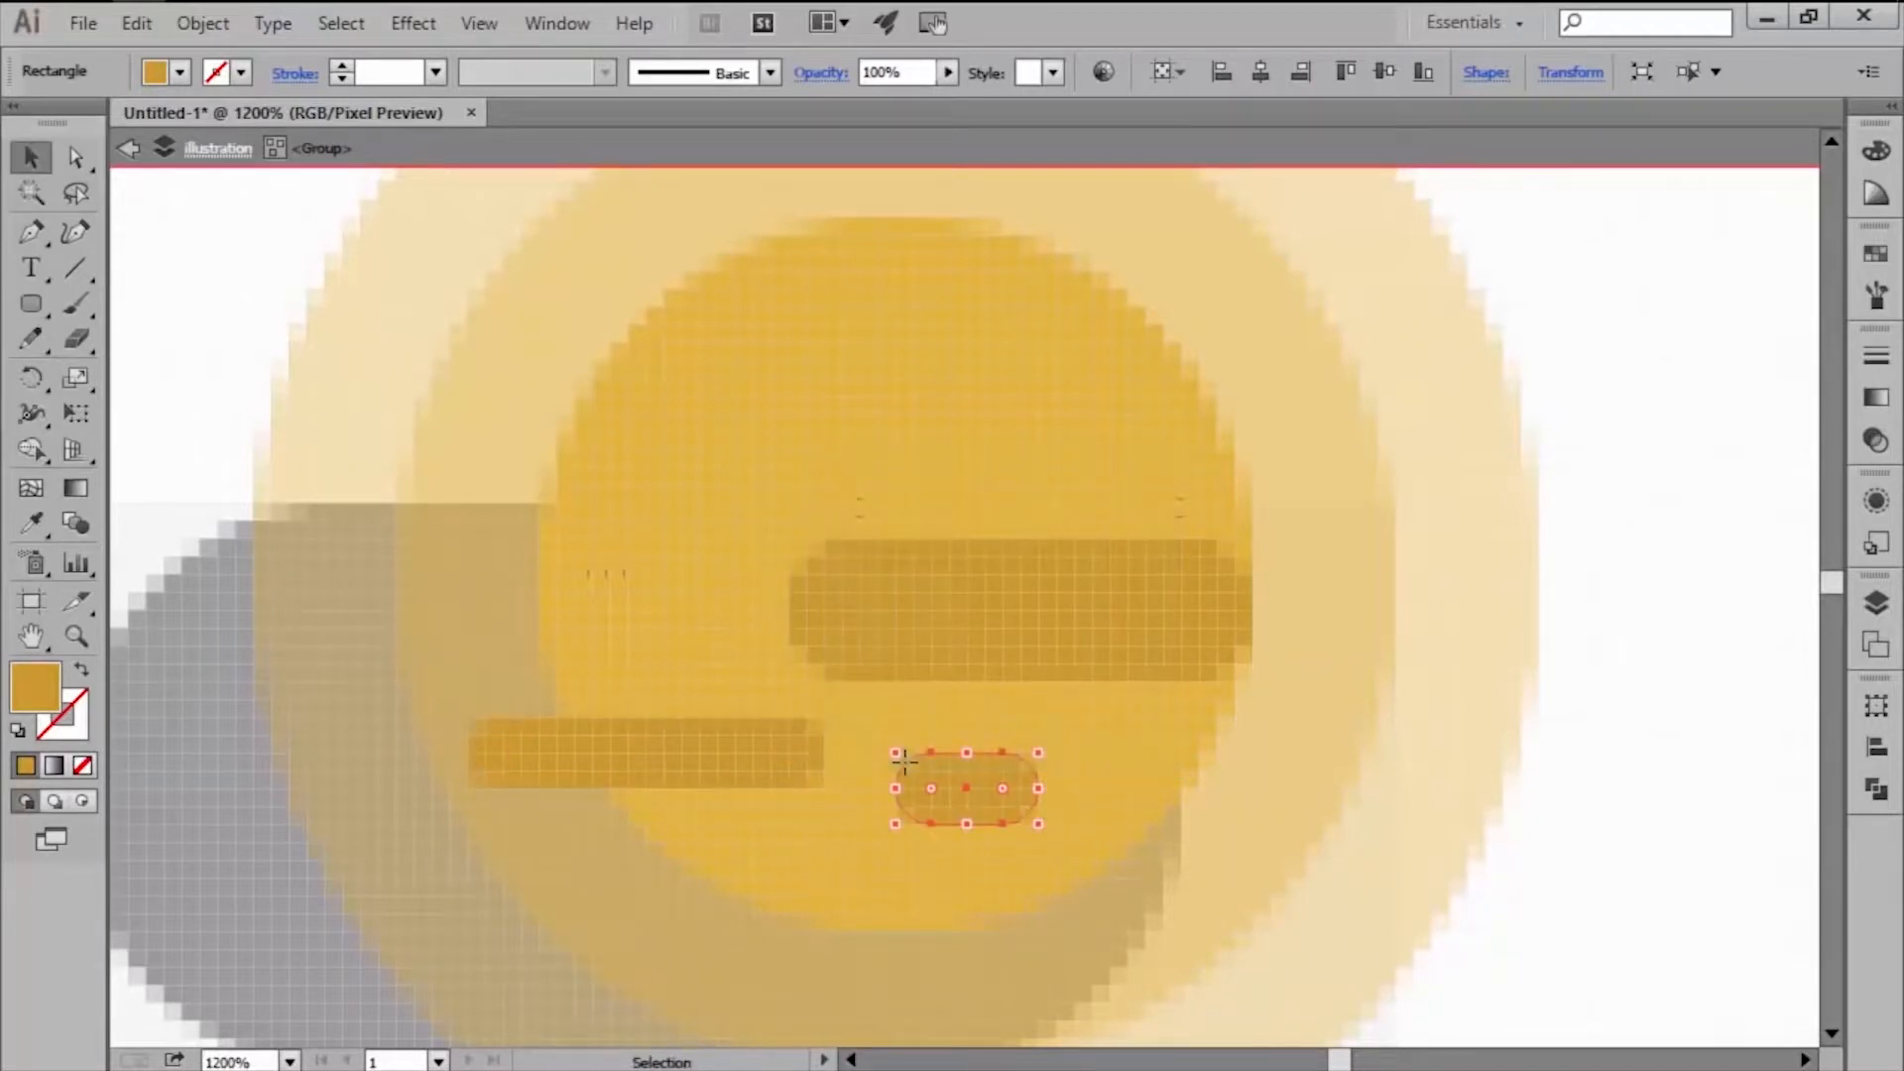
key("Up")
key("Up")
key("Left")
key("Left")
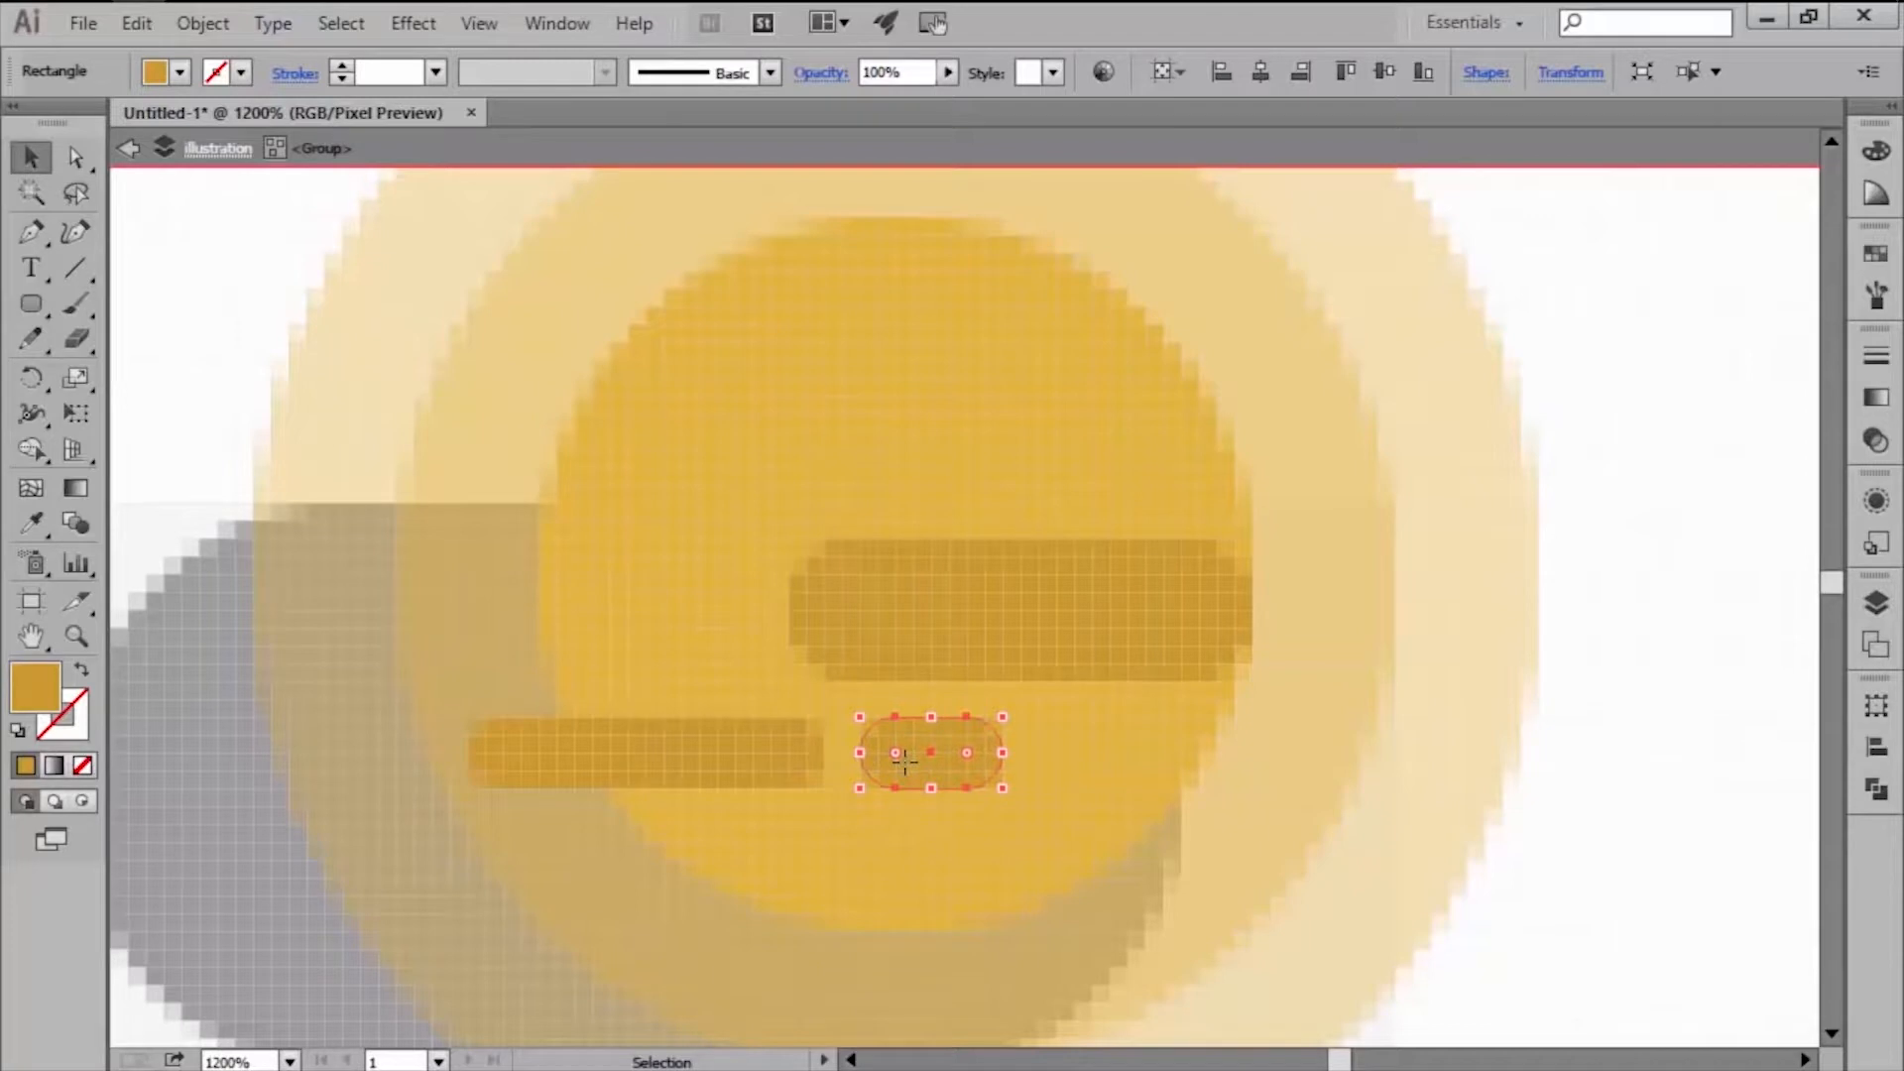
Group the three dark yellow bars on the yellow circle.
scroll(806, 662, "down", 2)
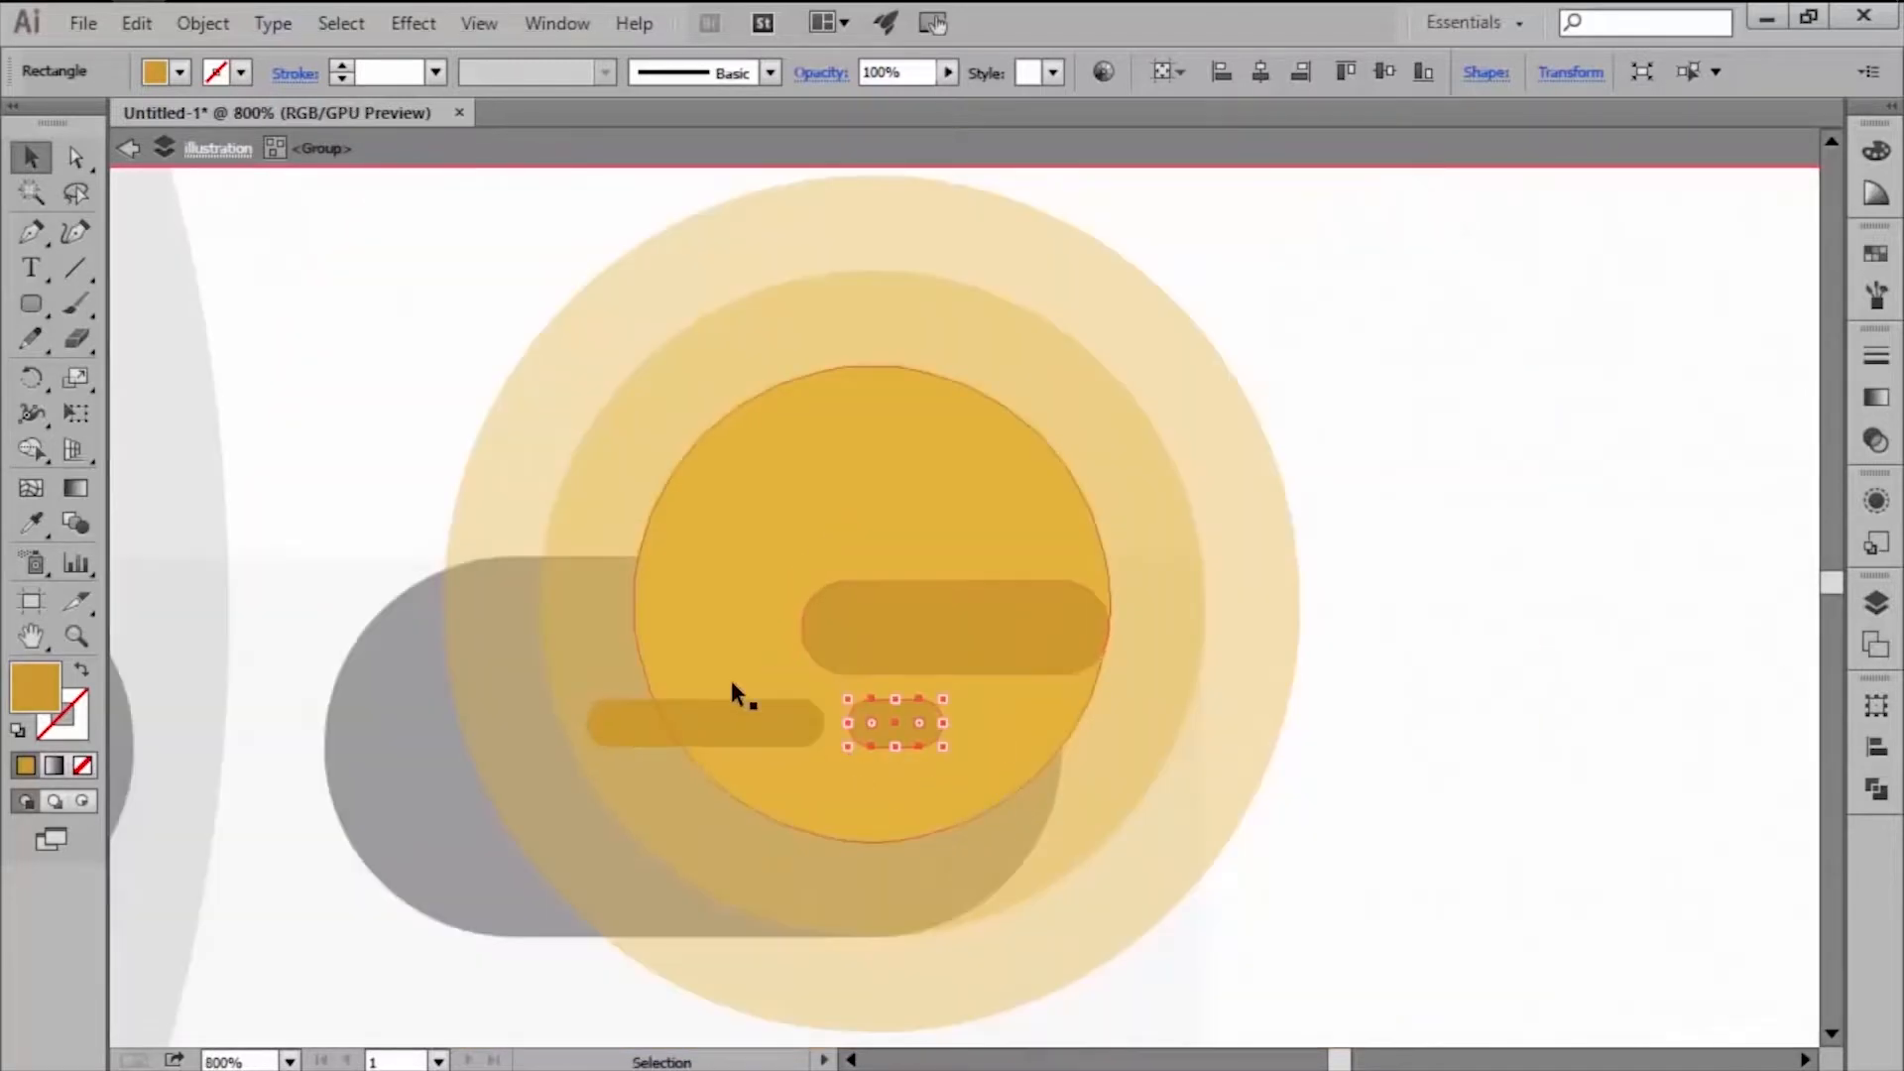
left_click(682, 706, "shift")
left_click(917, 640, "shift")
right_click(808, 663)
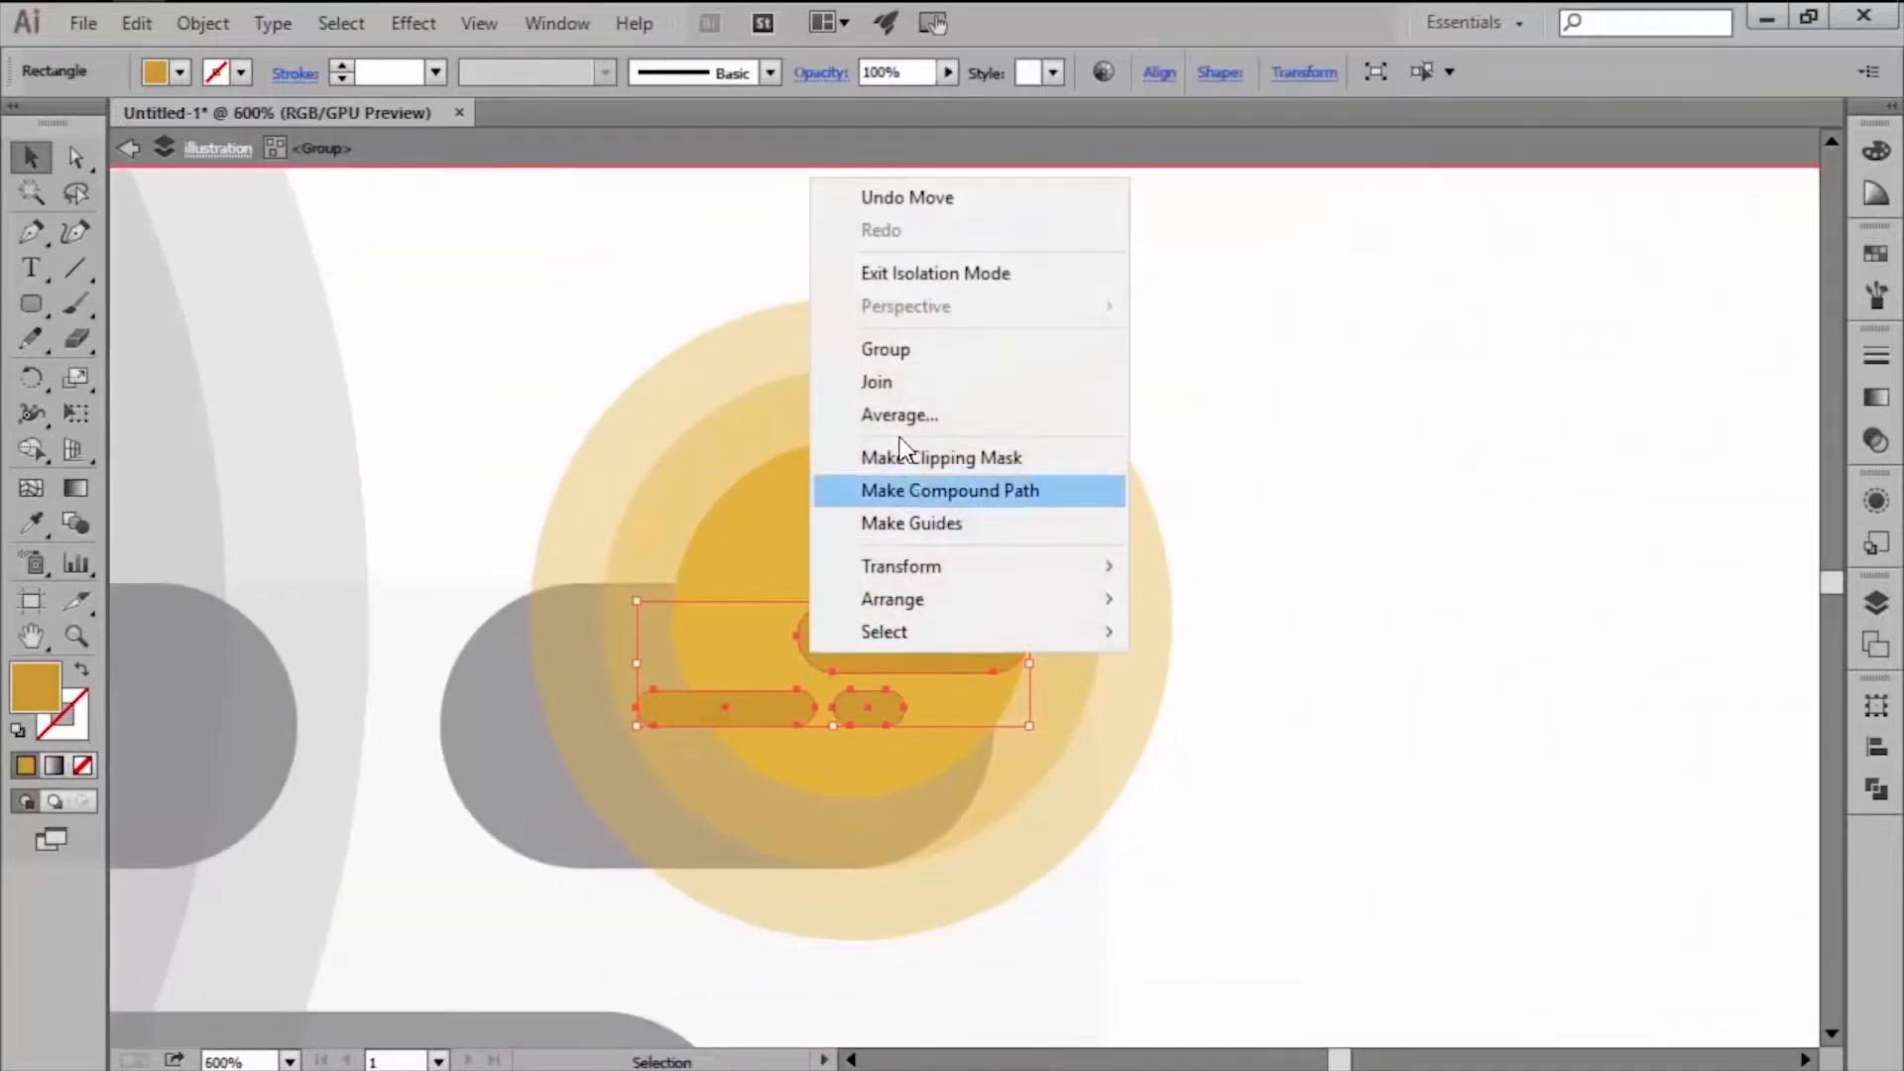
left_click(888, 349)
left_click(1312, 570)
Clip the grouped dark yellow bars to the planet with a clipping mask made from a copy of the yellow circle pasted in front.
left_click(914, 548)
key("ctrl+c")
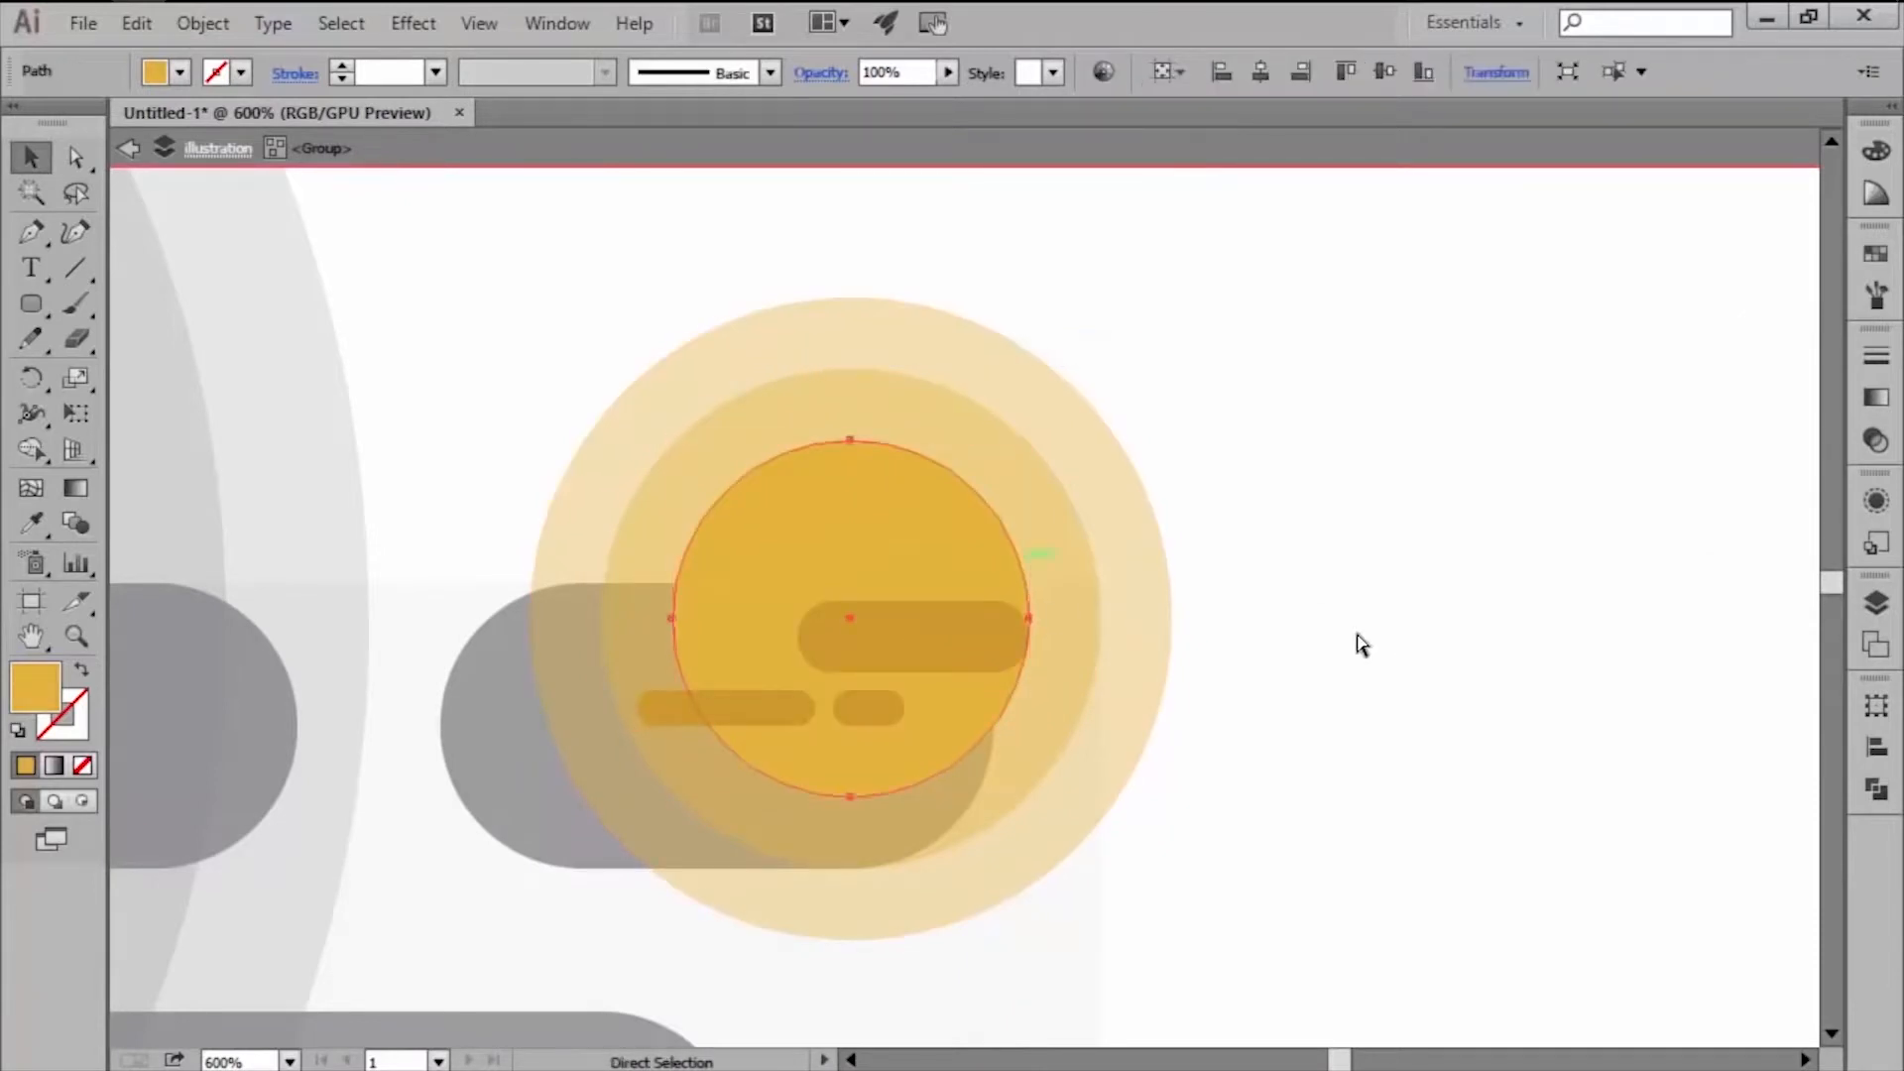
left_click(1379, 640, "ctrl")
key("ctrl+f")
left_click(643, 710, "shift")
right_click(748, 672)
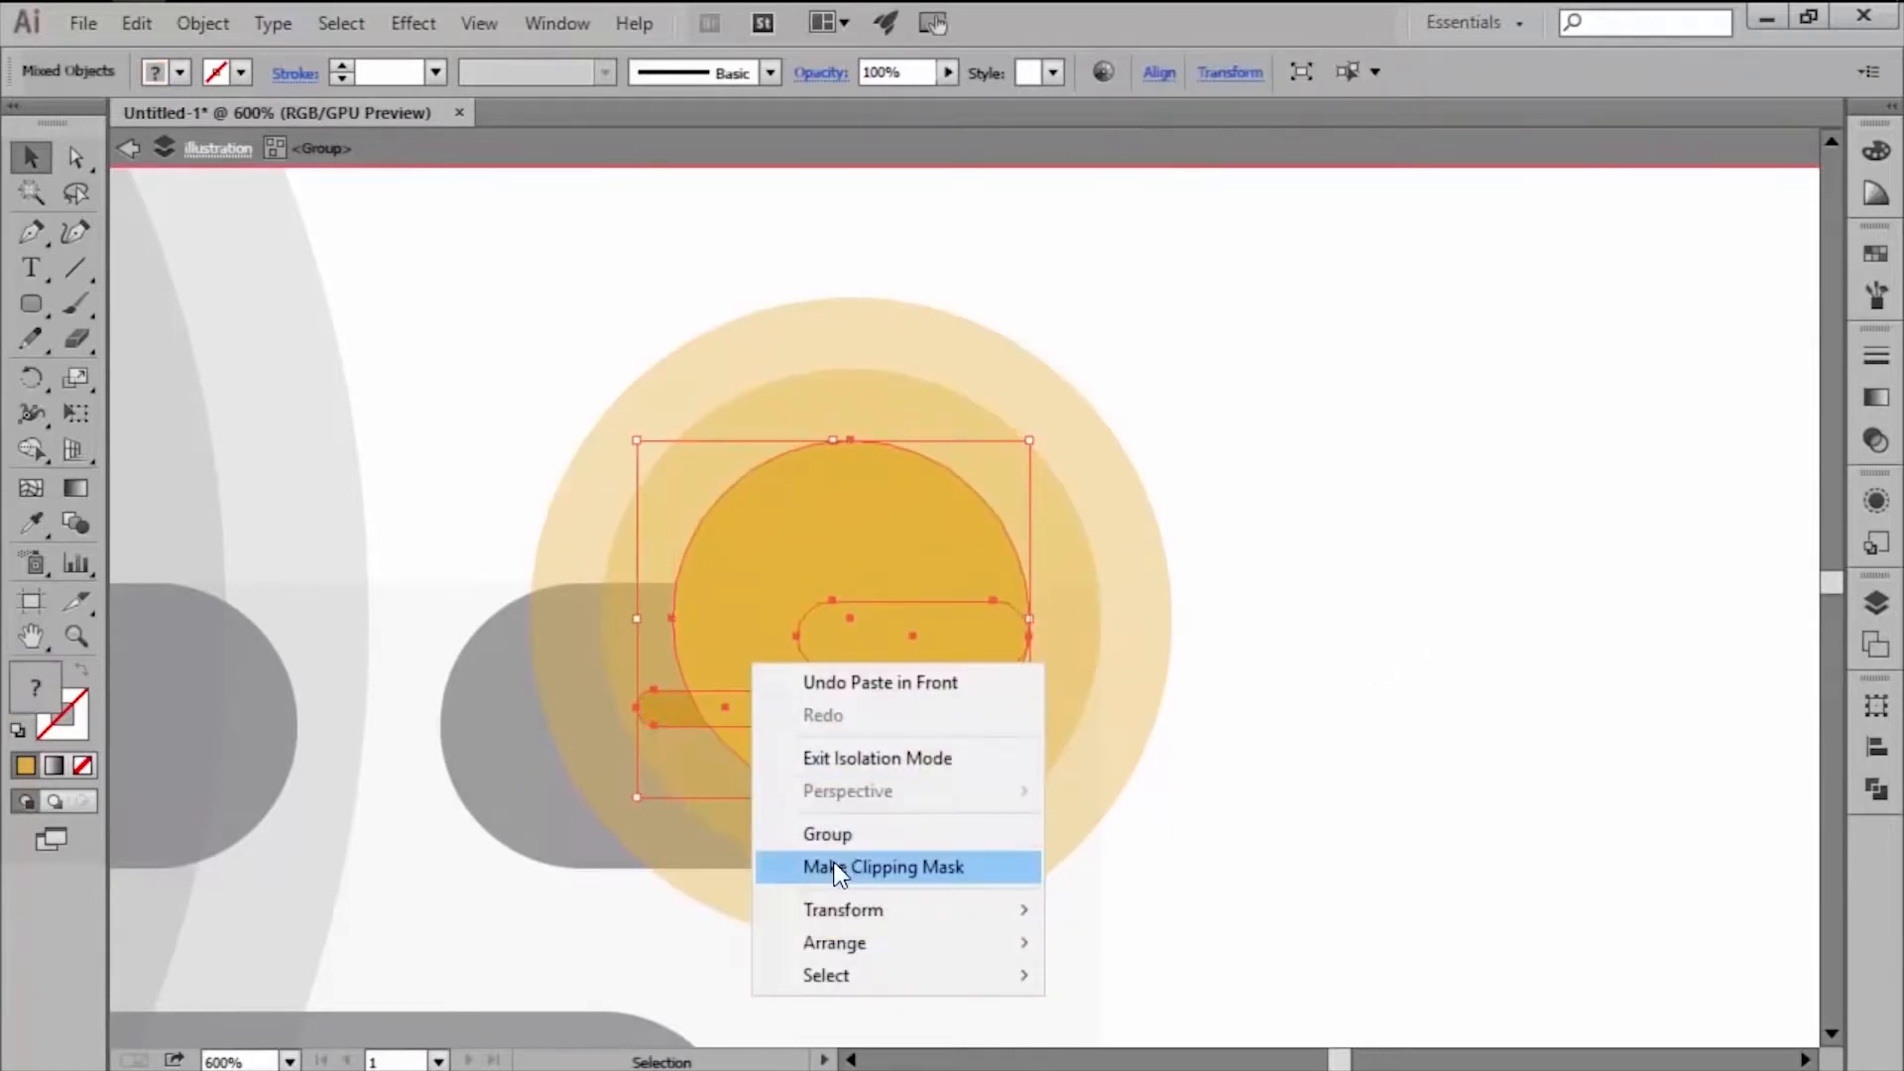
left_click(833, 861)
left_click(1416, 799)
Paste another copy of the yellow circle in front of the details and offset its path by -4 px.
left_click(952, 729)
left_click(1373, 731)
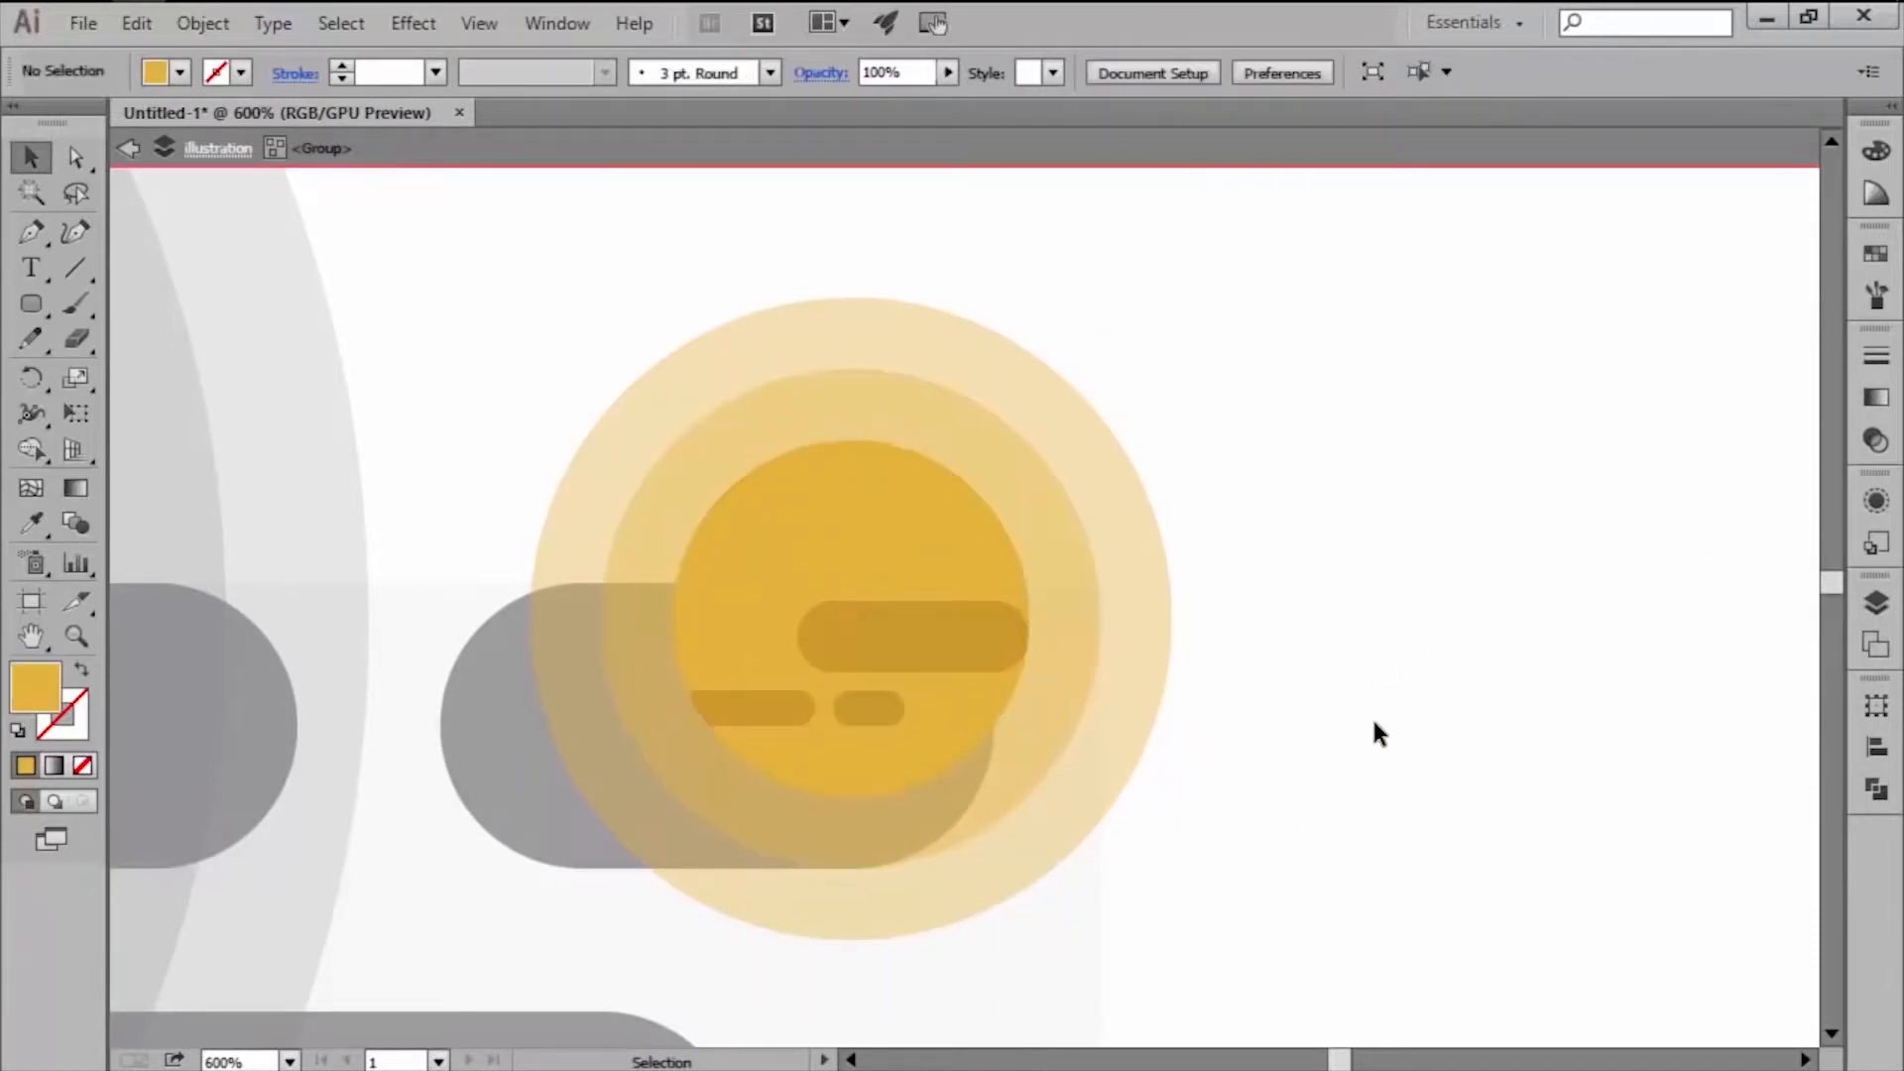
key("ctrl+z")
key("ctrl+z")
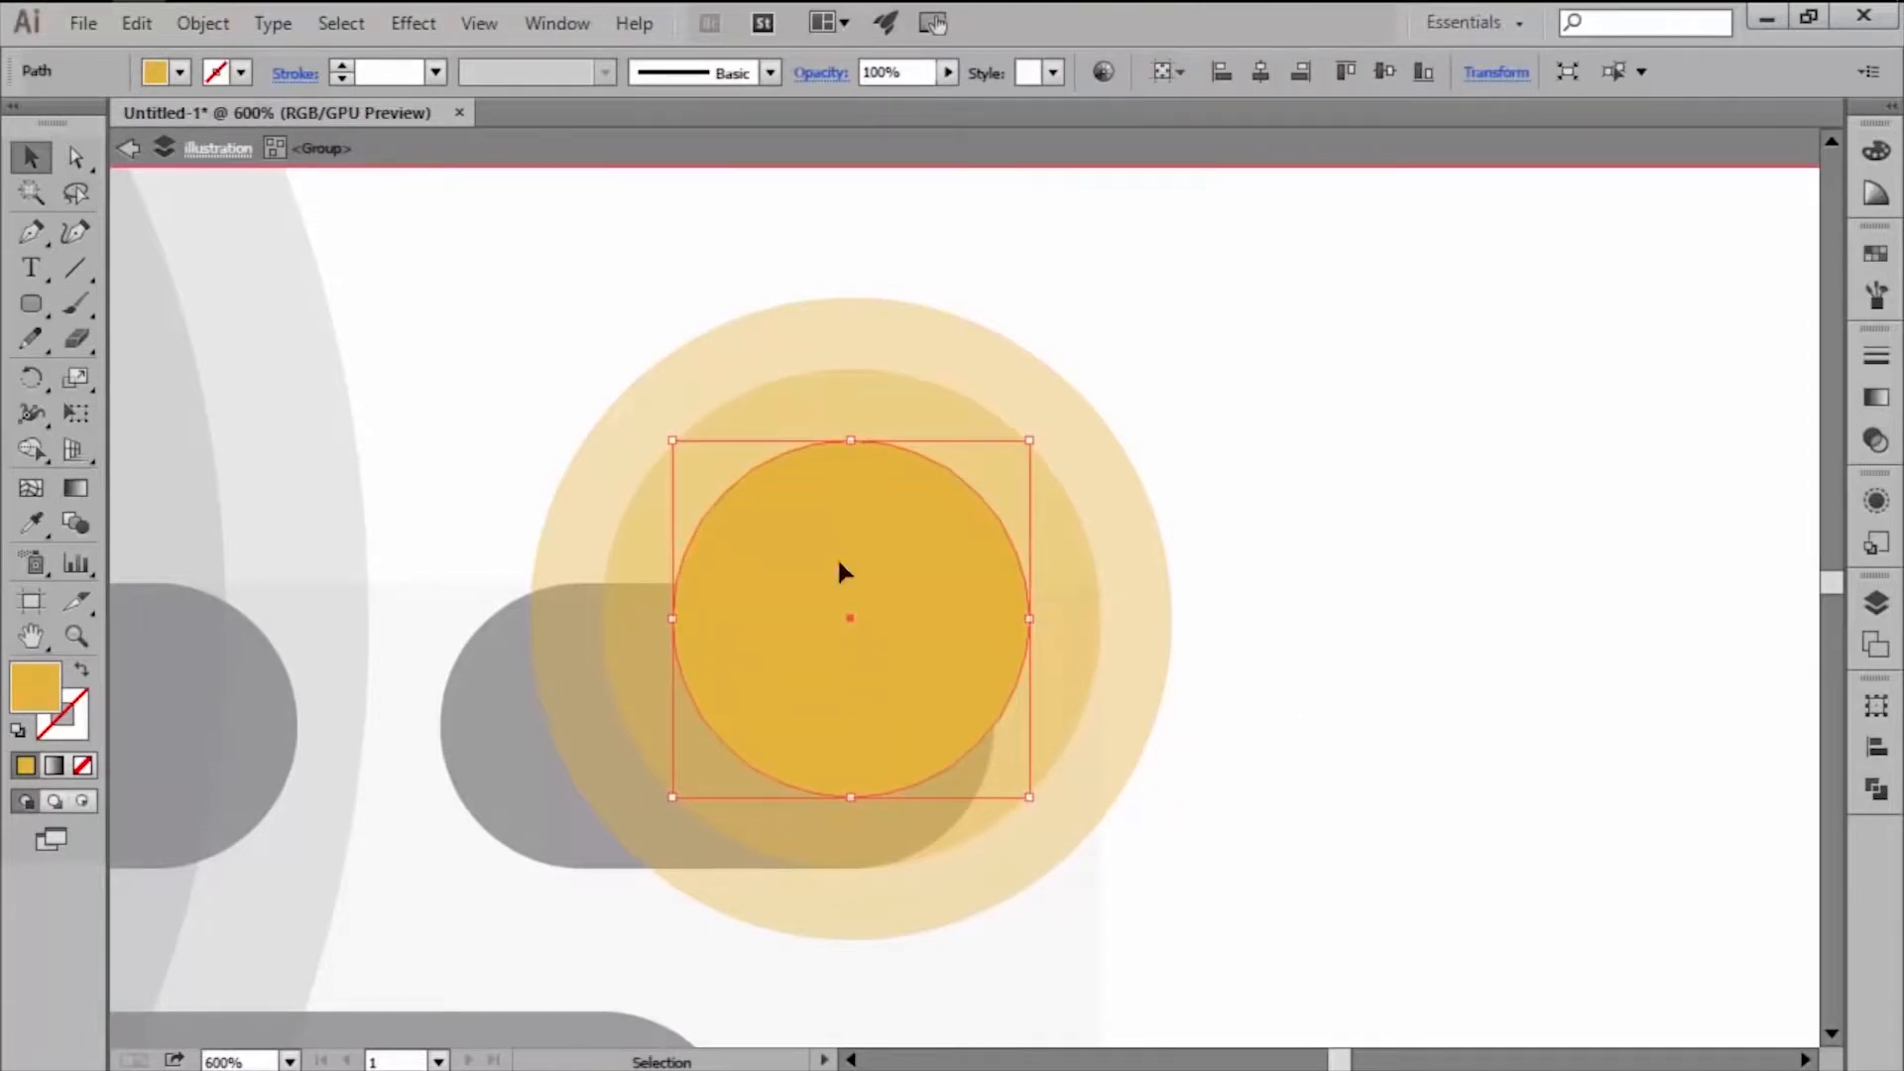
left_click(204, 22)
mouse_move(406, 613)
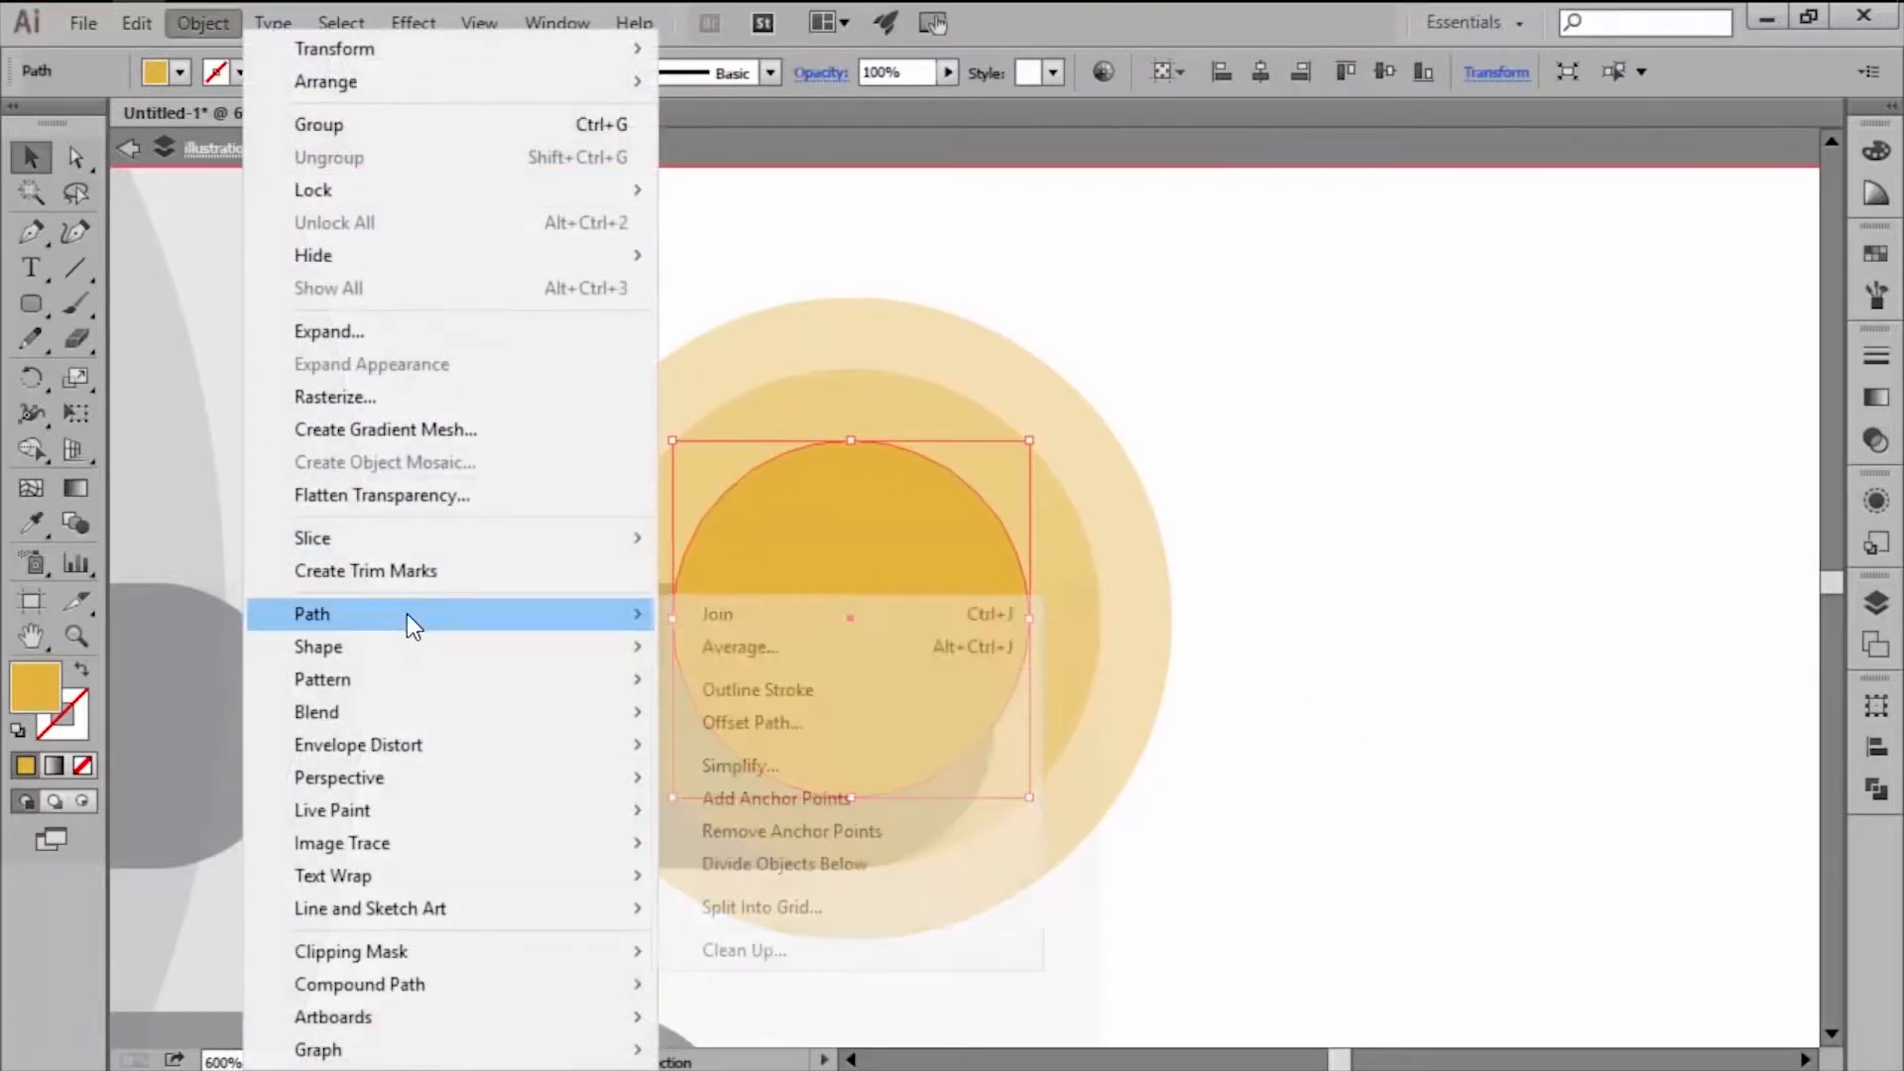
left_click(747, 719)
type("-4")
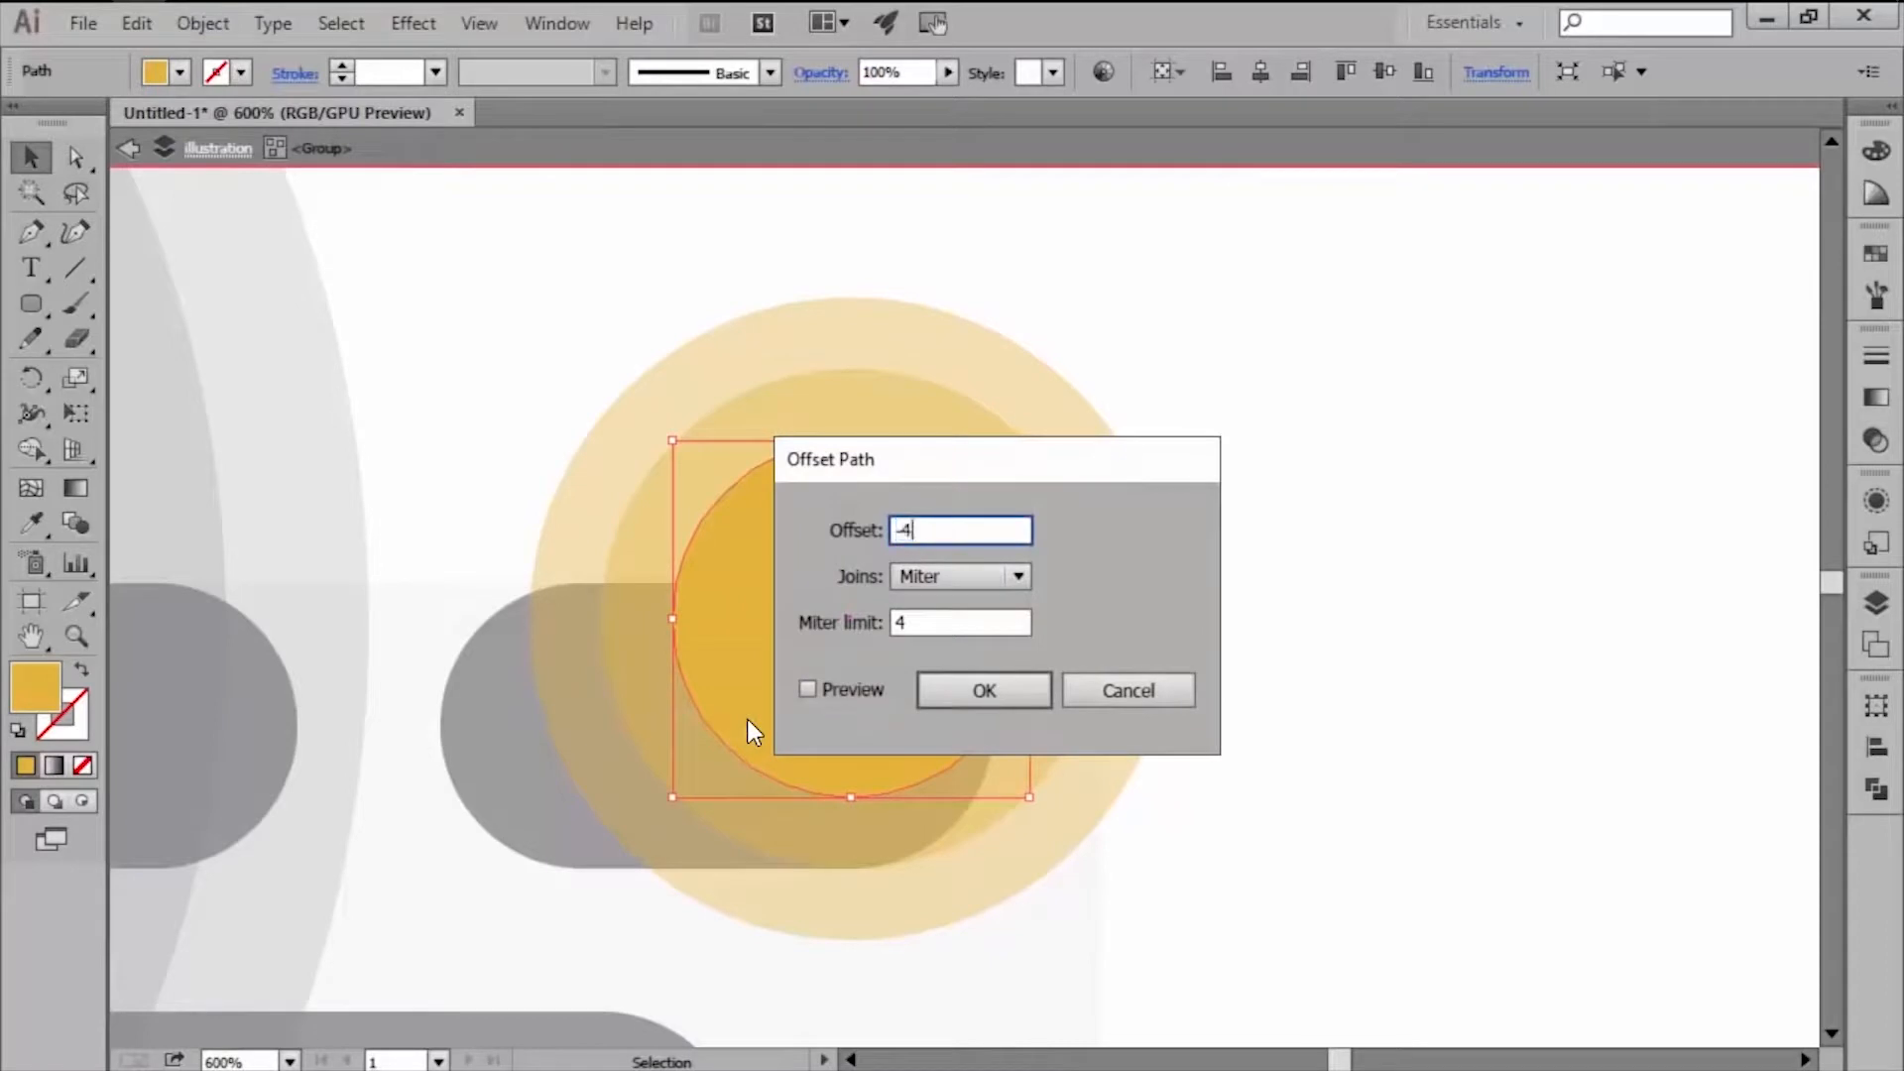
left_click(958, 693)
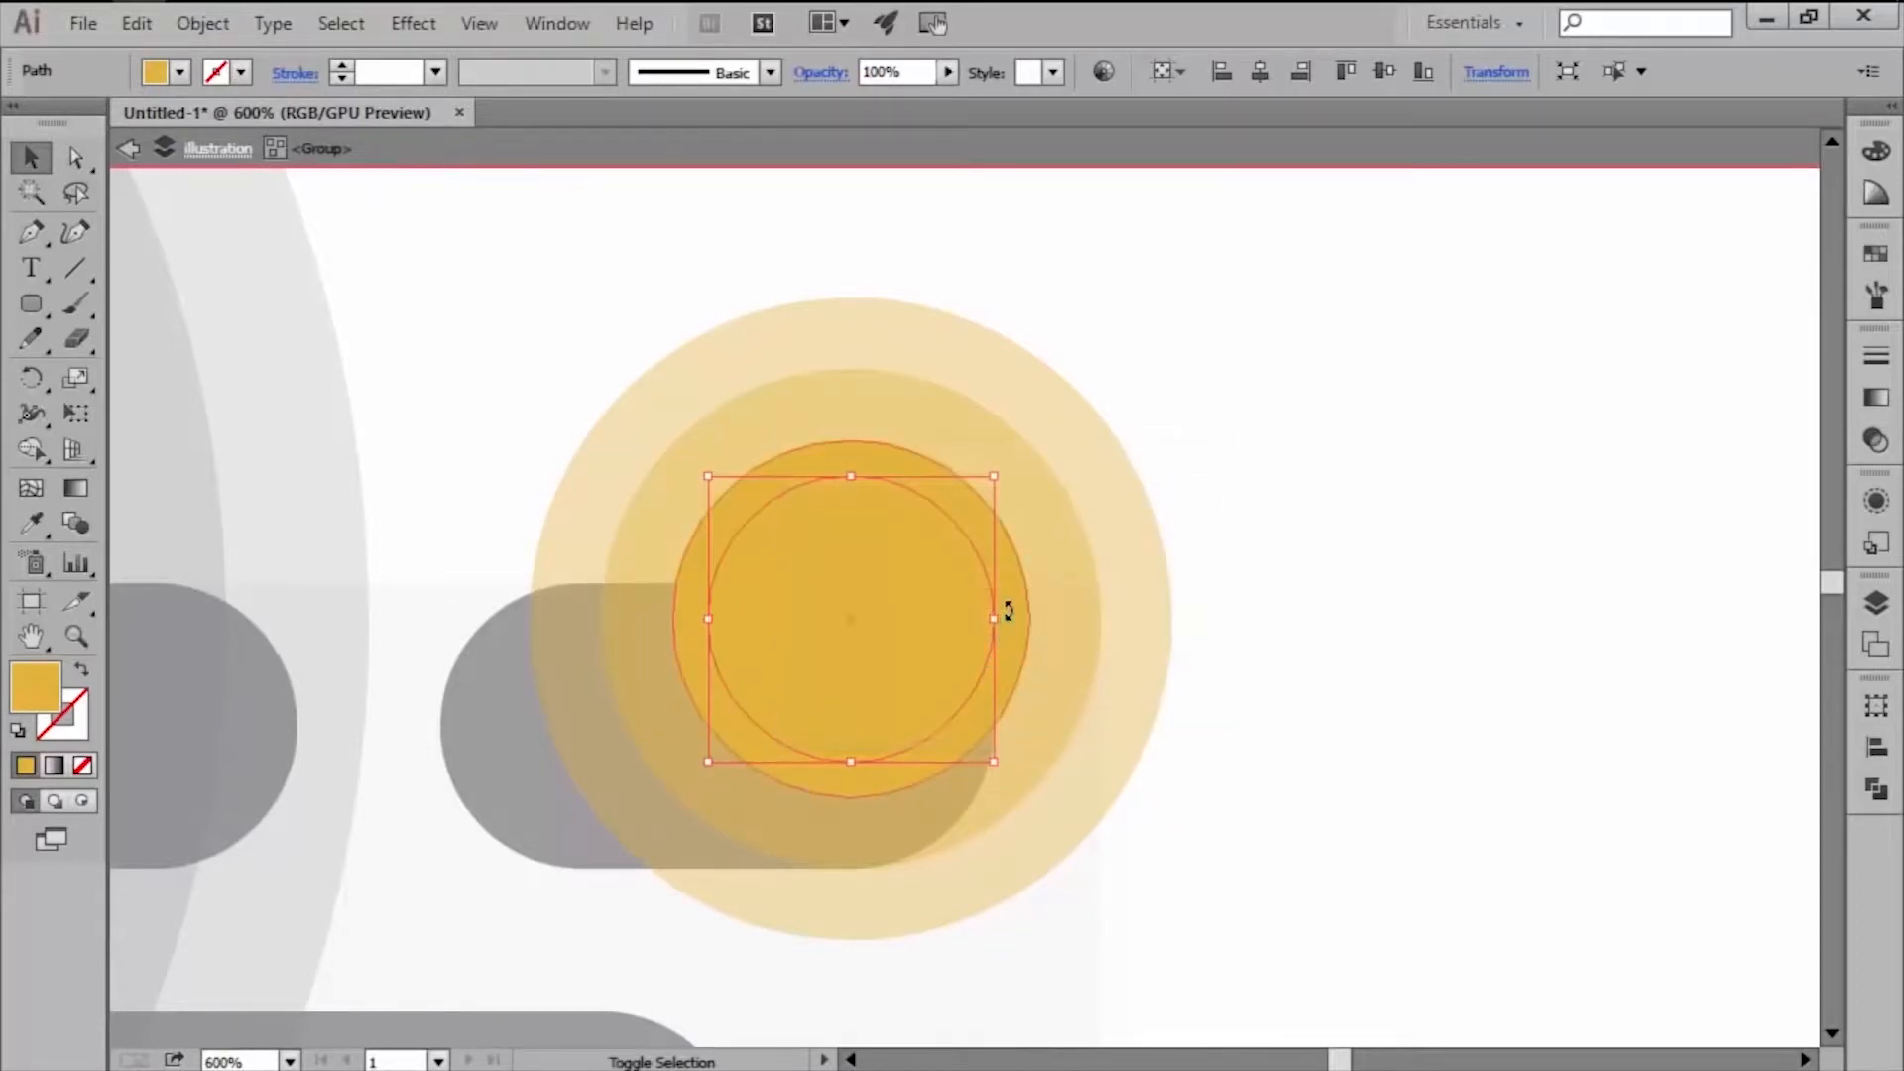
Subtract the smaller offset circle from the larger copy and fill the resulting ring with white.
left_click(1011, 599, "shift")
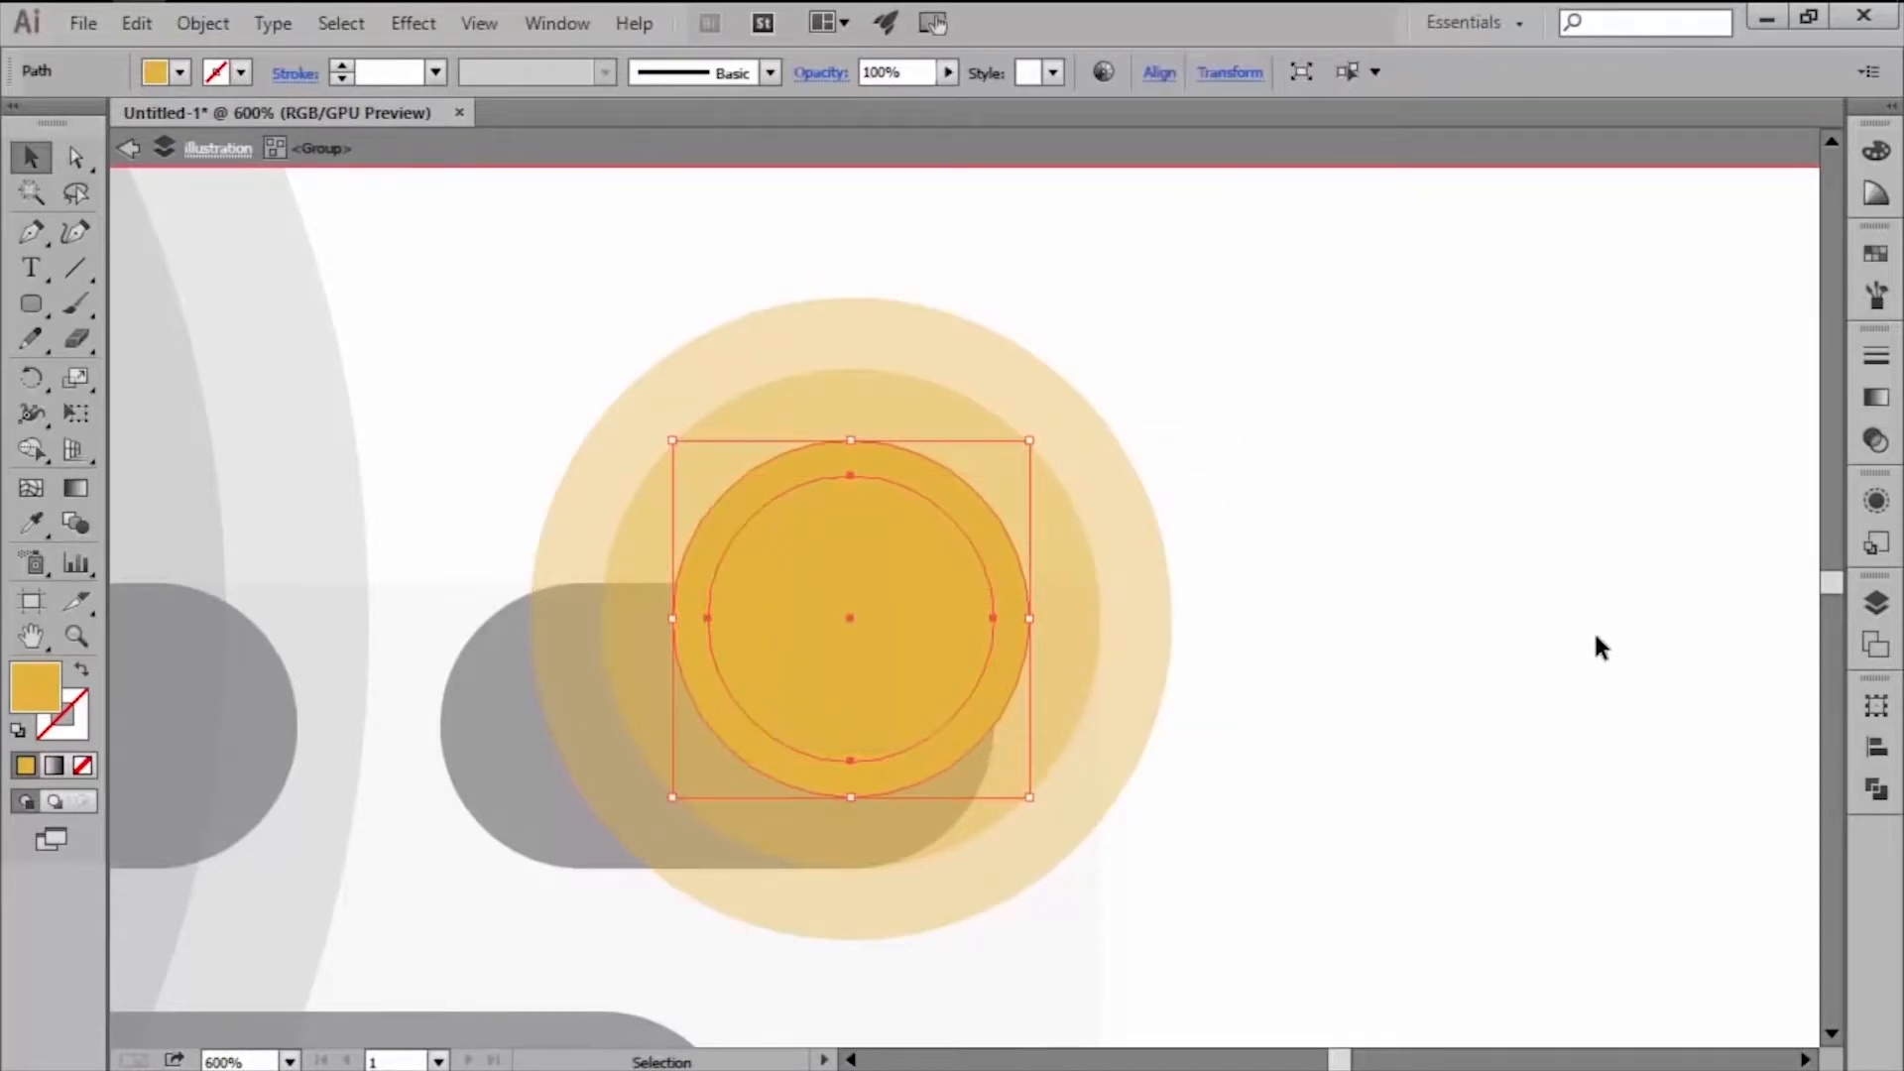
left_click(1876, 788)
left_click(1583, 747)
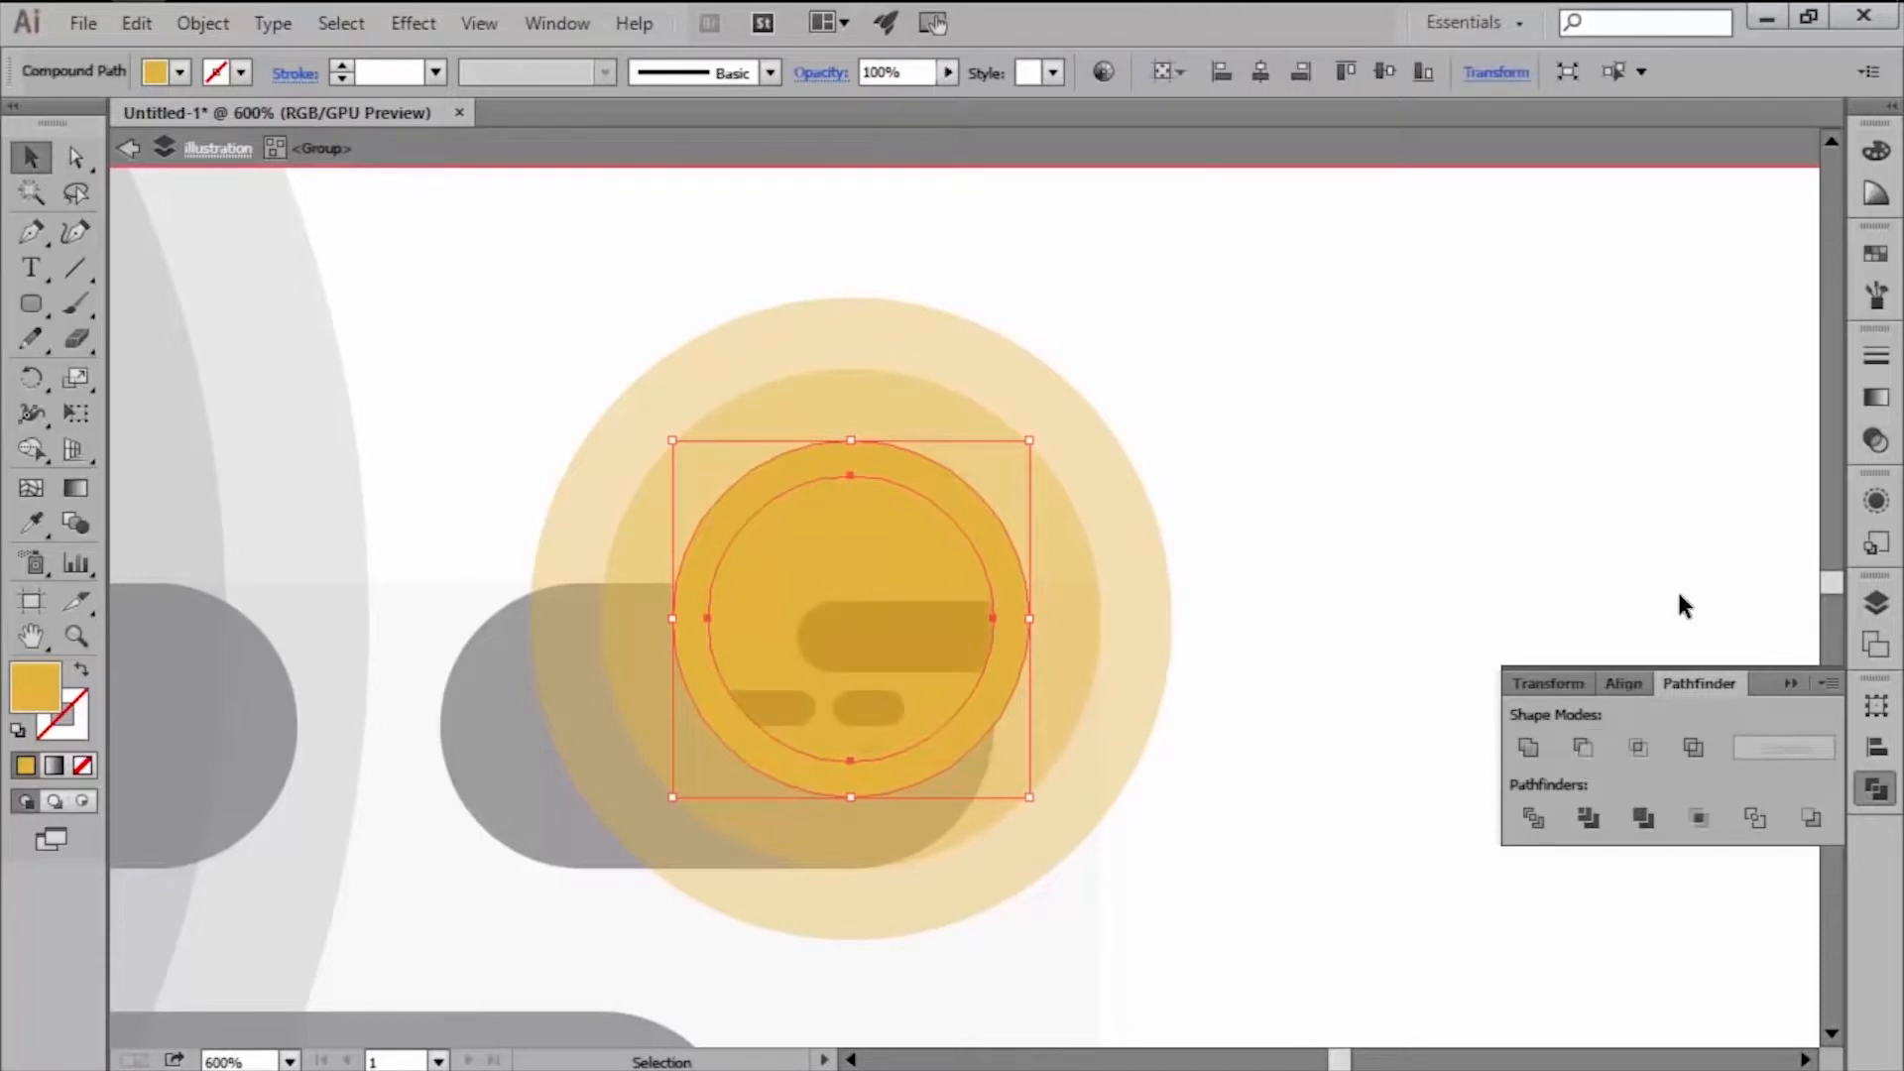
left_click(1861, 260)
left_click(1547, 320)
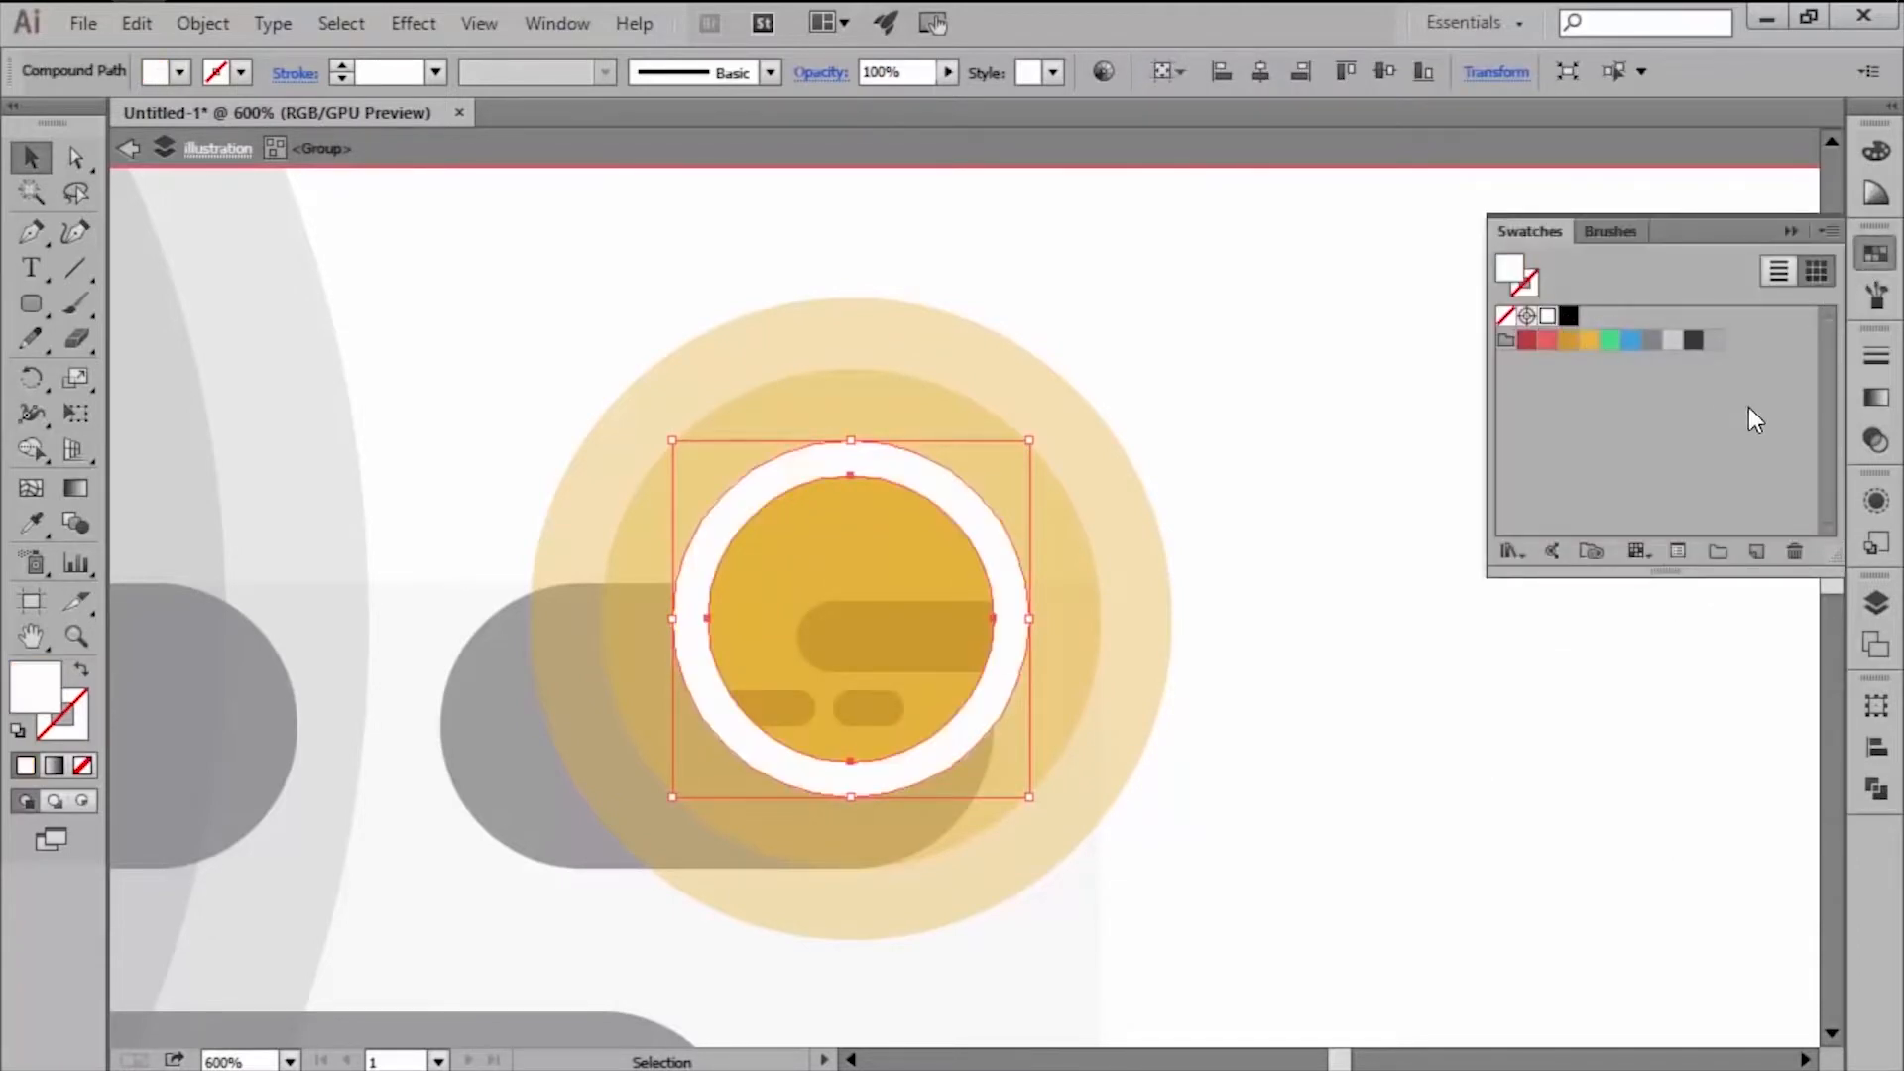
Set the white ring's blending mode to Overlay and its opacity to 40%.
left_click(1877, 440)
left_click(1593, 371)
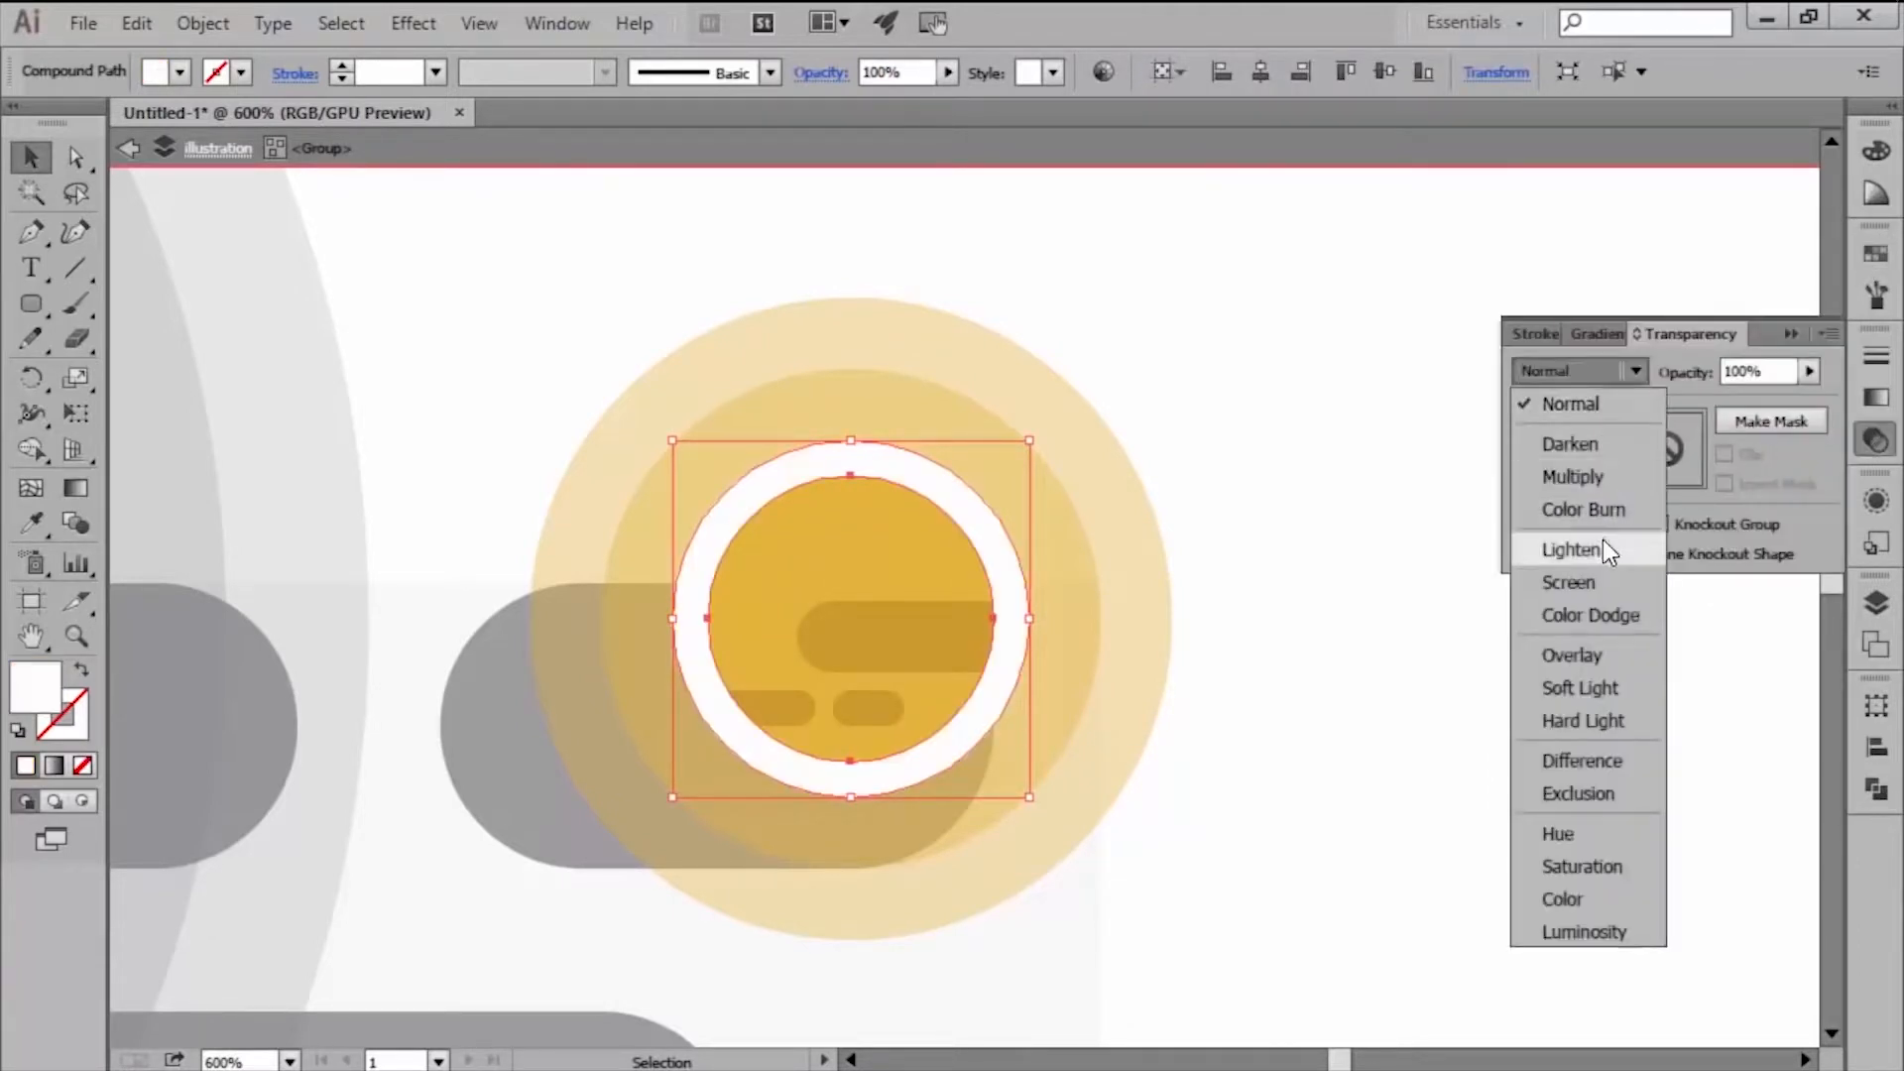
left_click(1577, 657)
left_click(1756, 371)
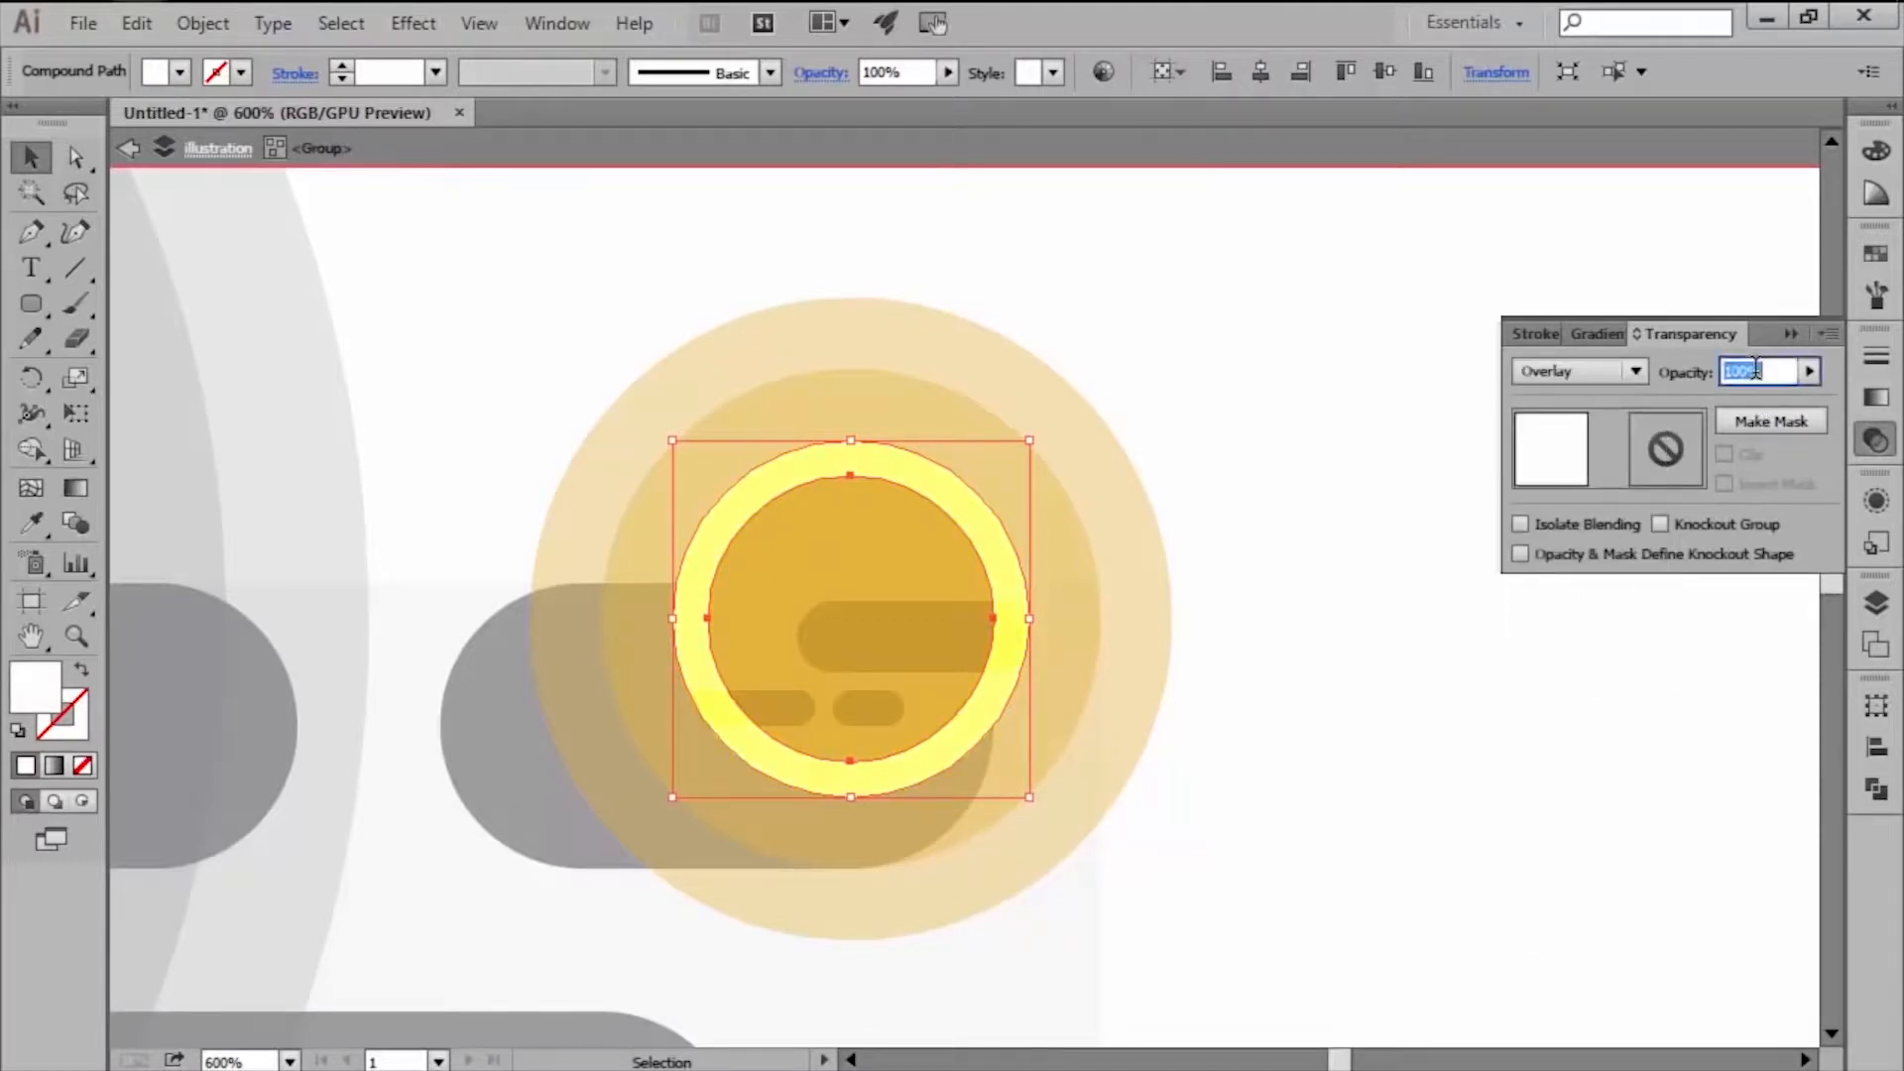
type("40")
key("Return")
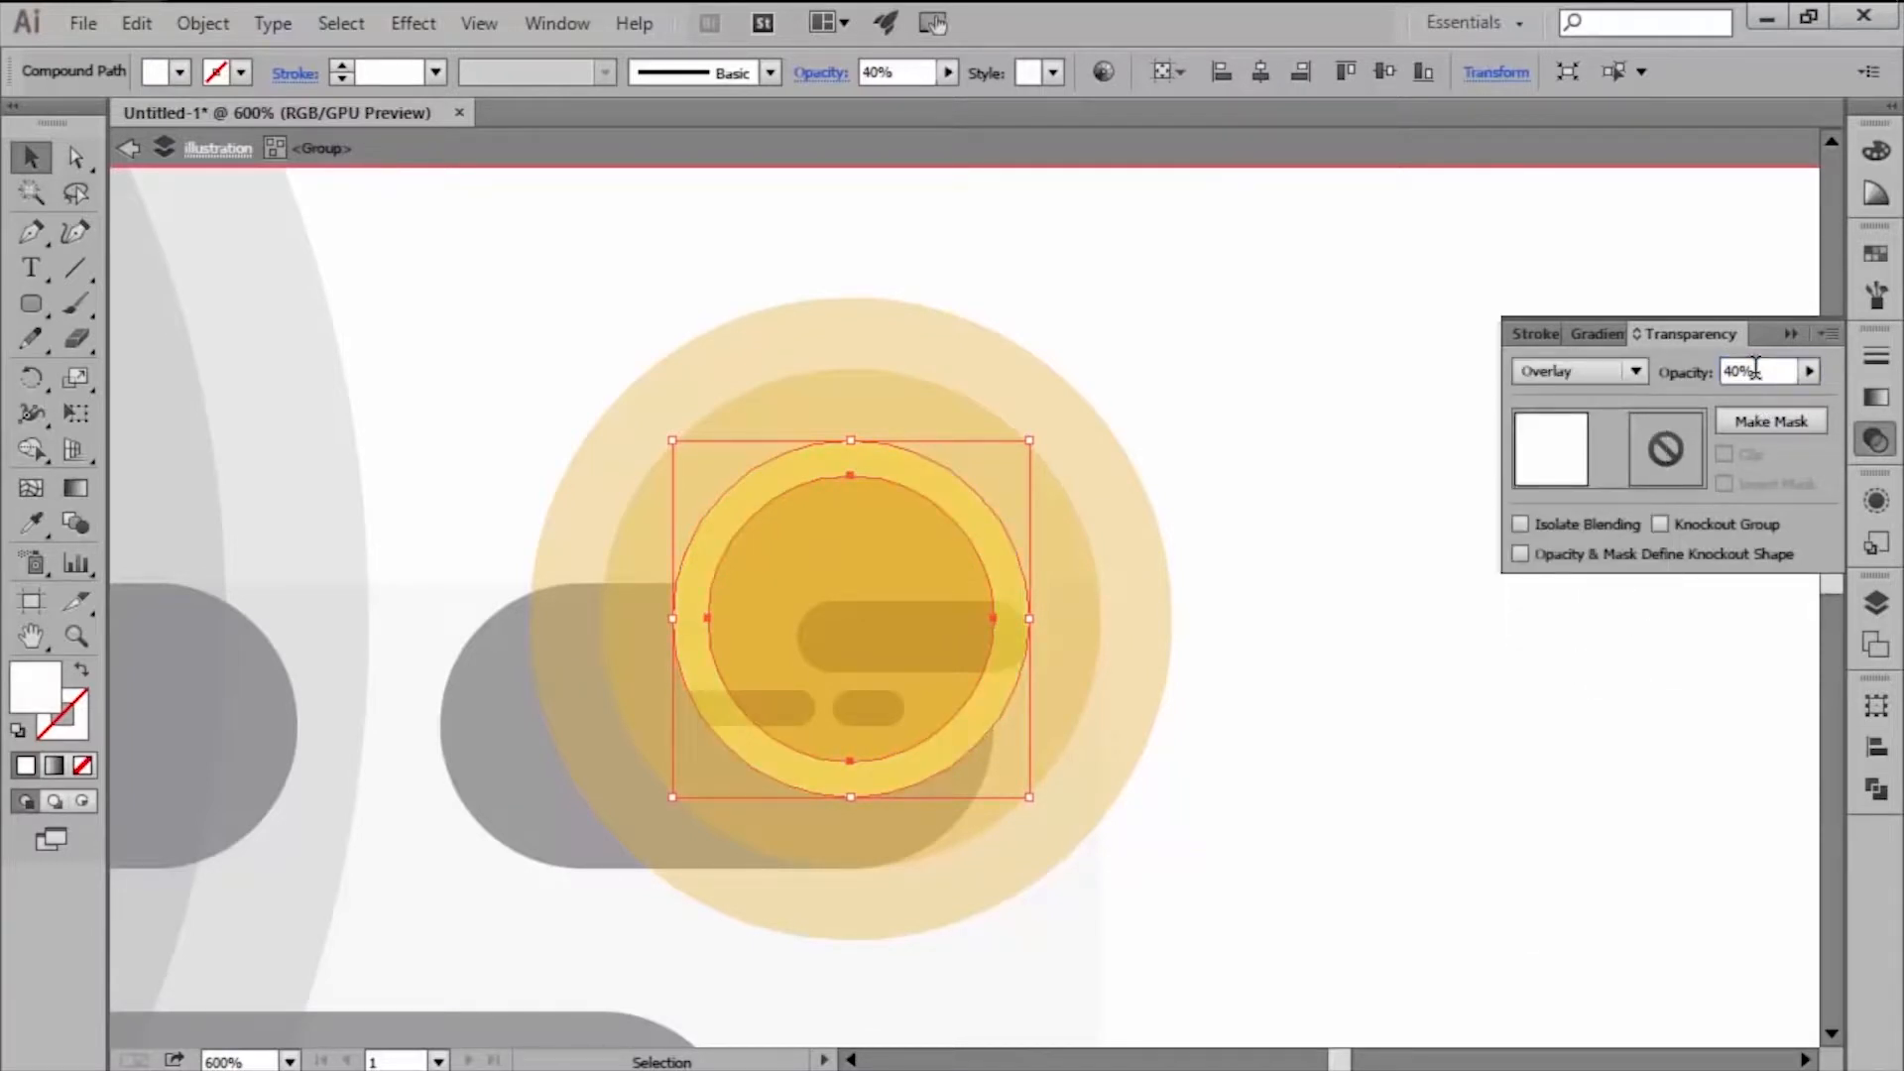
left_click(1870, 442)
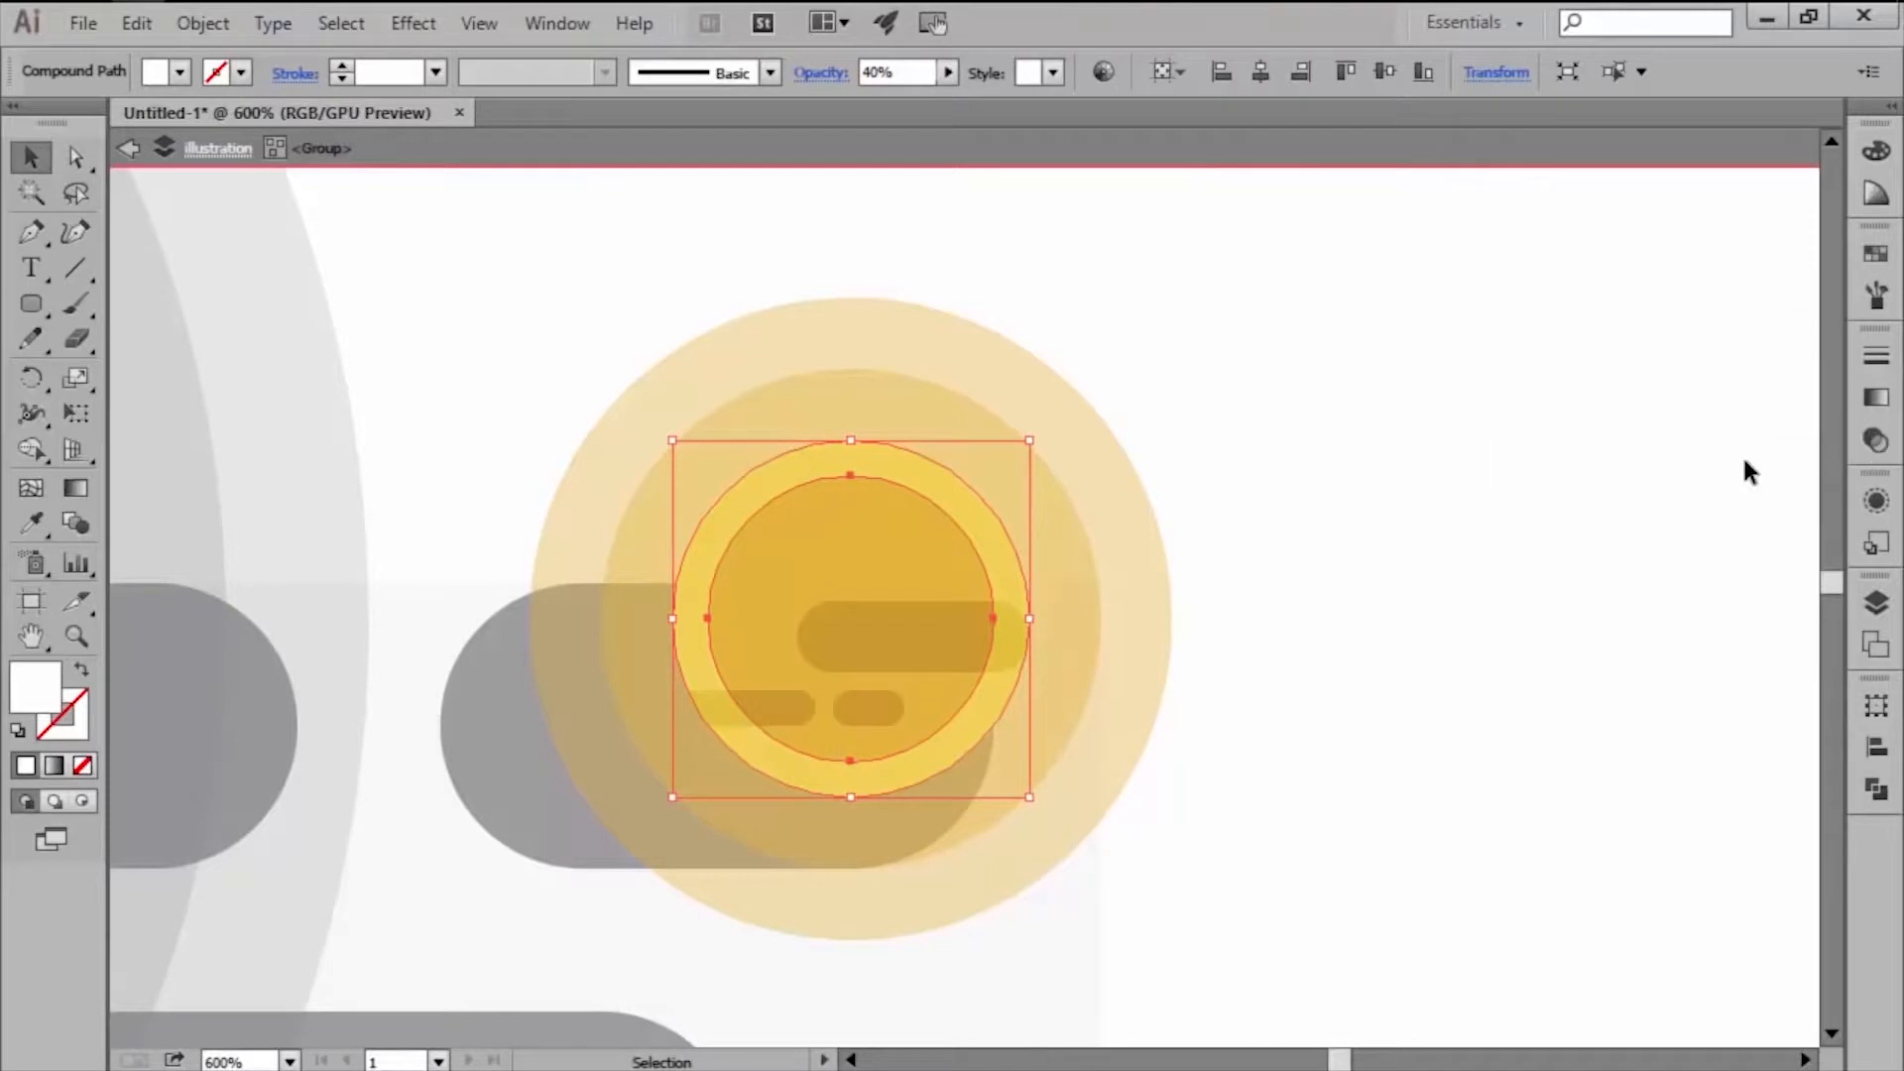
left_click(1207, 540)
Exit the planet group's isolation mode and, with nothing selected, set the fill colour to the blue swatch.
key("ctrl+alt+y")
scroll(1062, 558, "down", 1)
key("ctrl+alt+y")
scroll(1059, 558, "down", 1)
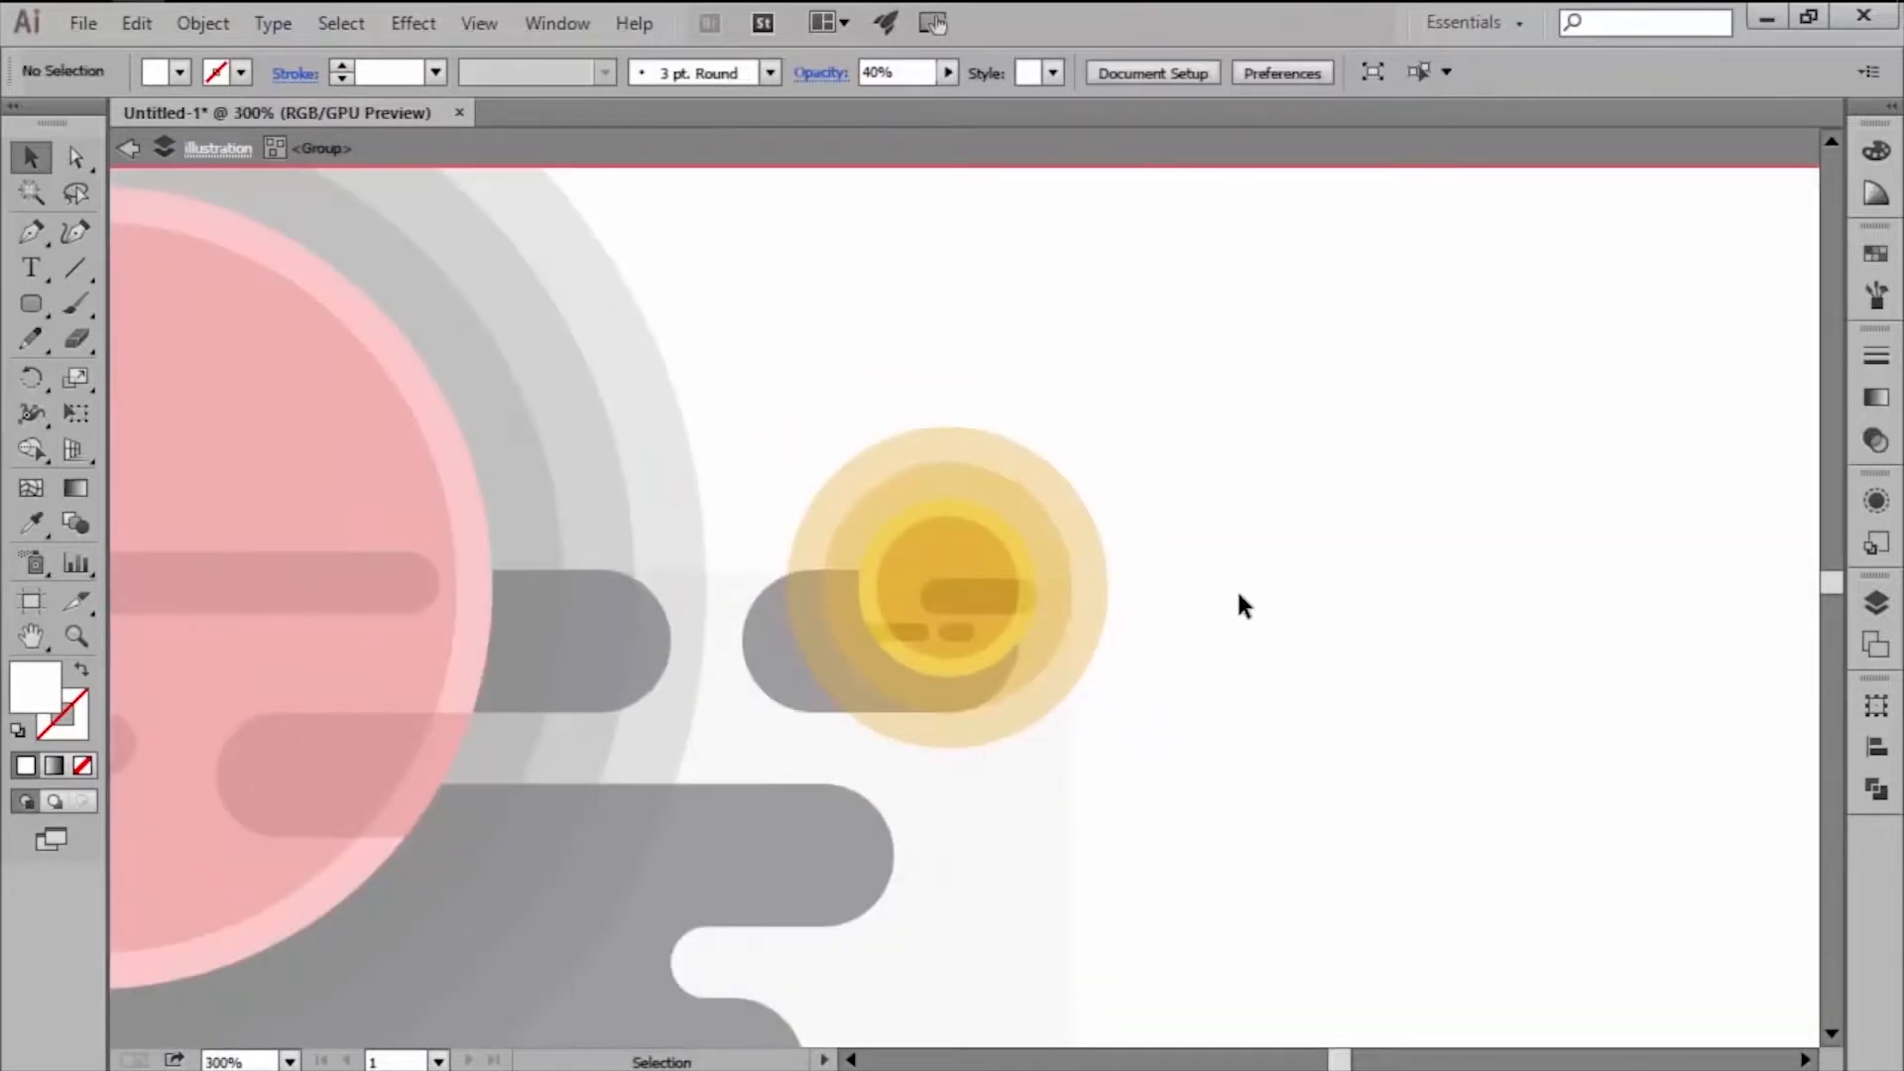
double_click(1240, 594)
scroll(1240, 594, "down", 2)
left_click_drag(1259, 848, 1556, 551)
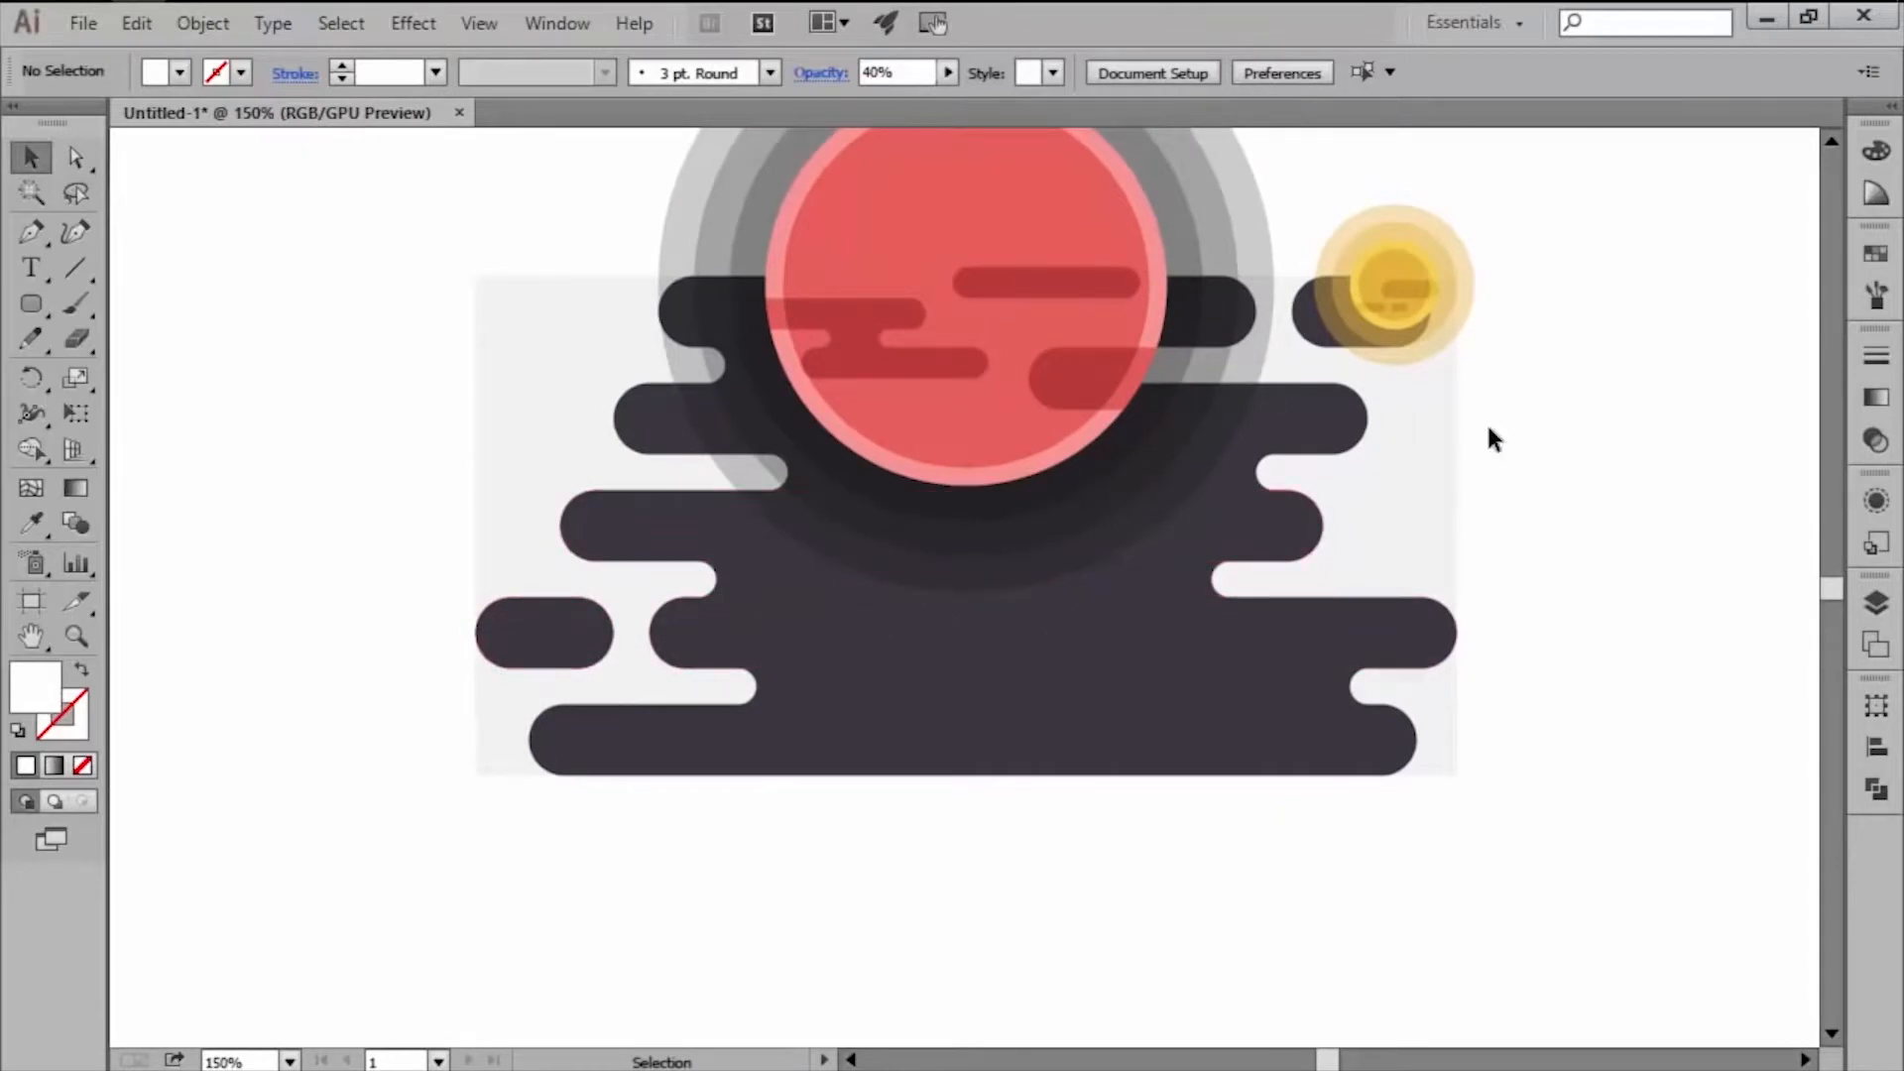
left_click(1874, 257)
left_click(1630, 345)
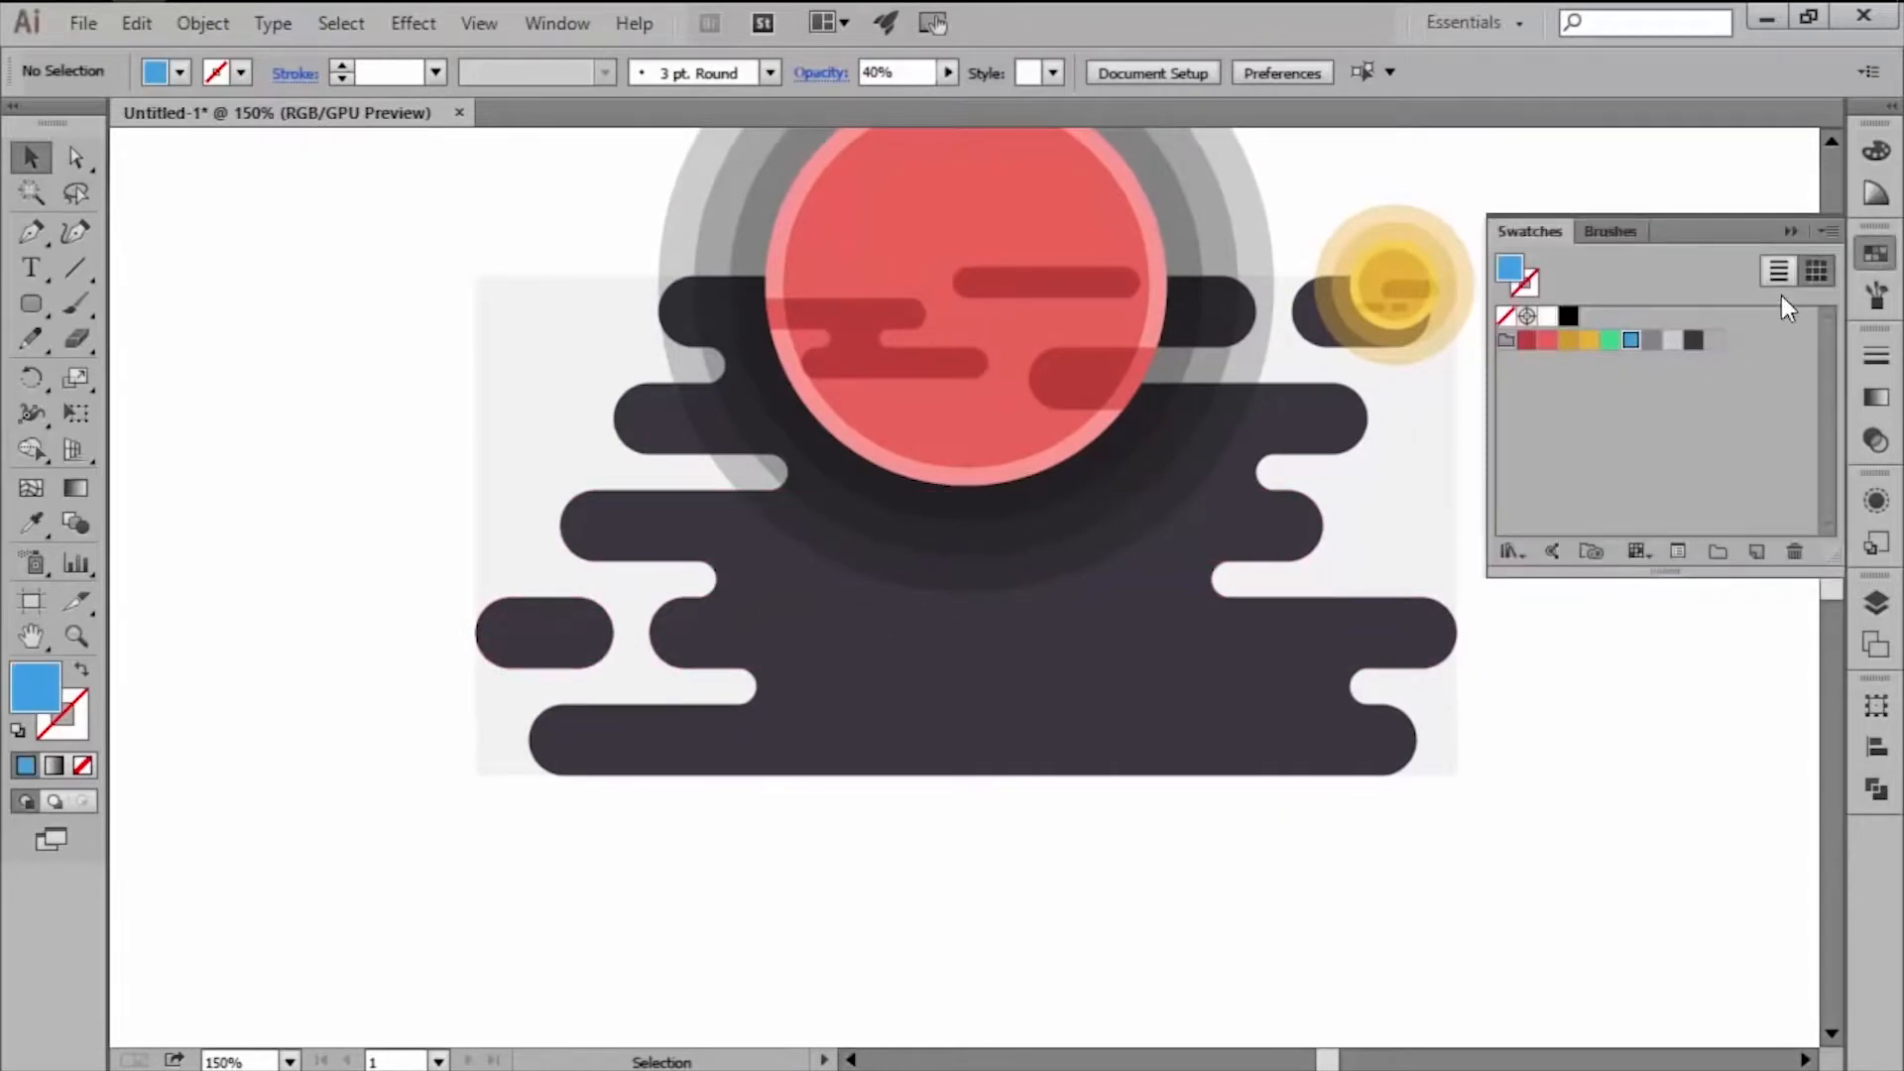
Turn on pixel preview and create a 28 × 28 px blue circle over the small dark pill at the background's left edge.
left_click(1873, 257)
scroll(455, 658, "up", 3)
key("ctrl+alt+y")
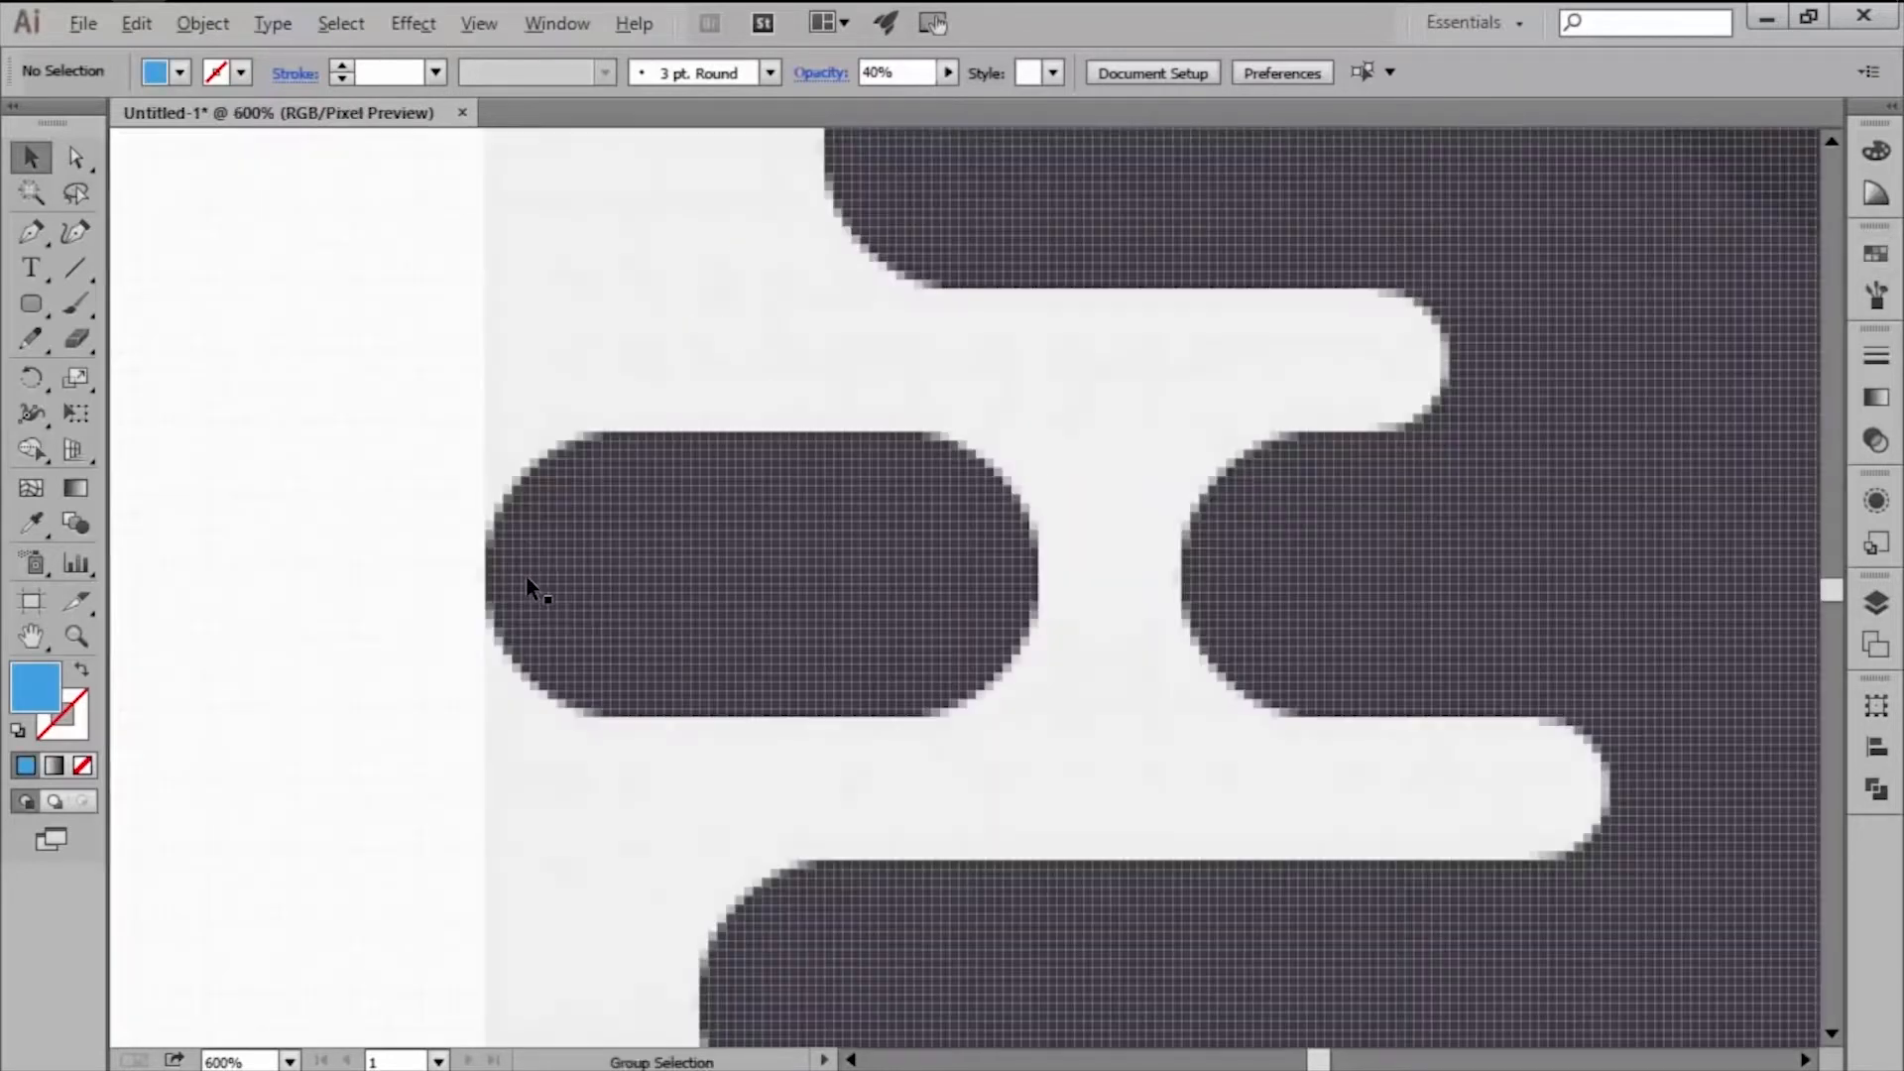
scroll(508, 578, "up", 2)
key("l")
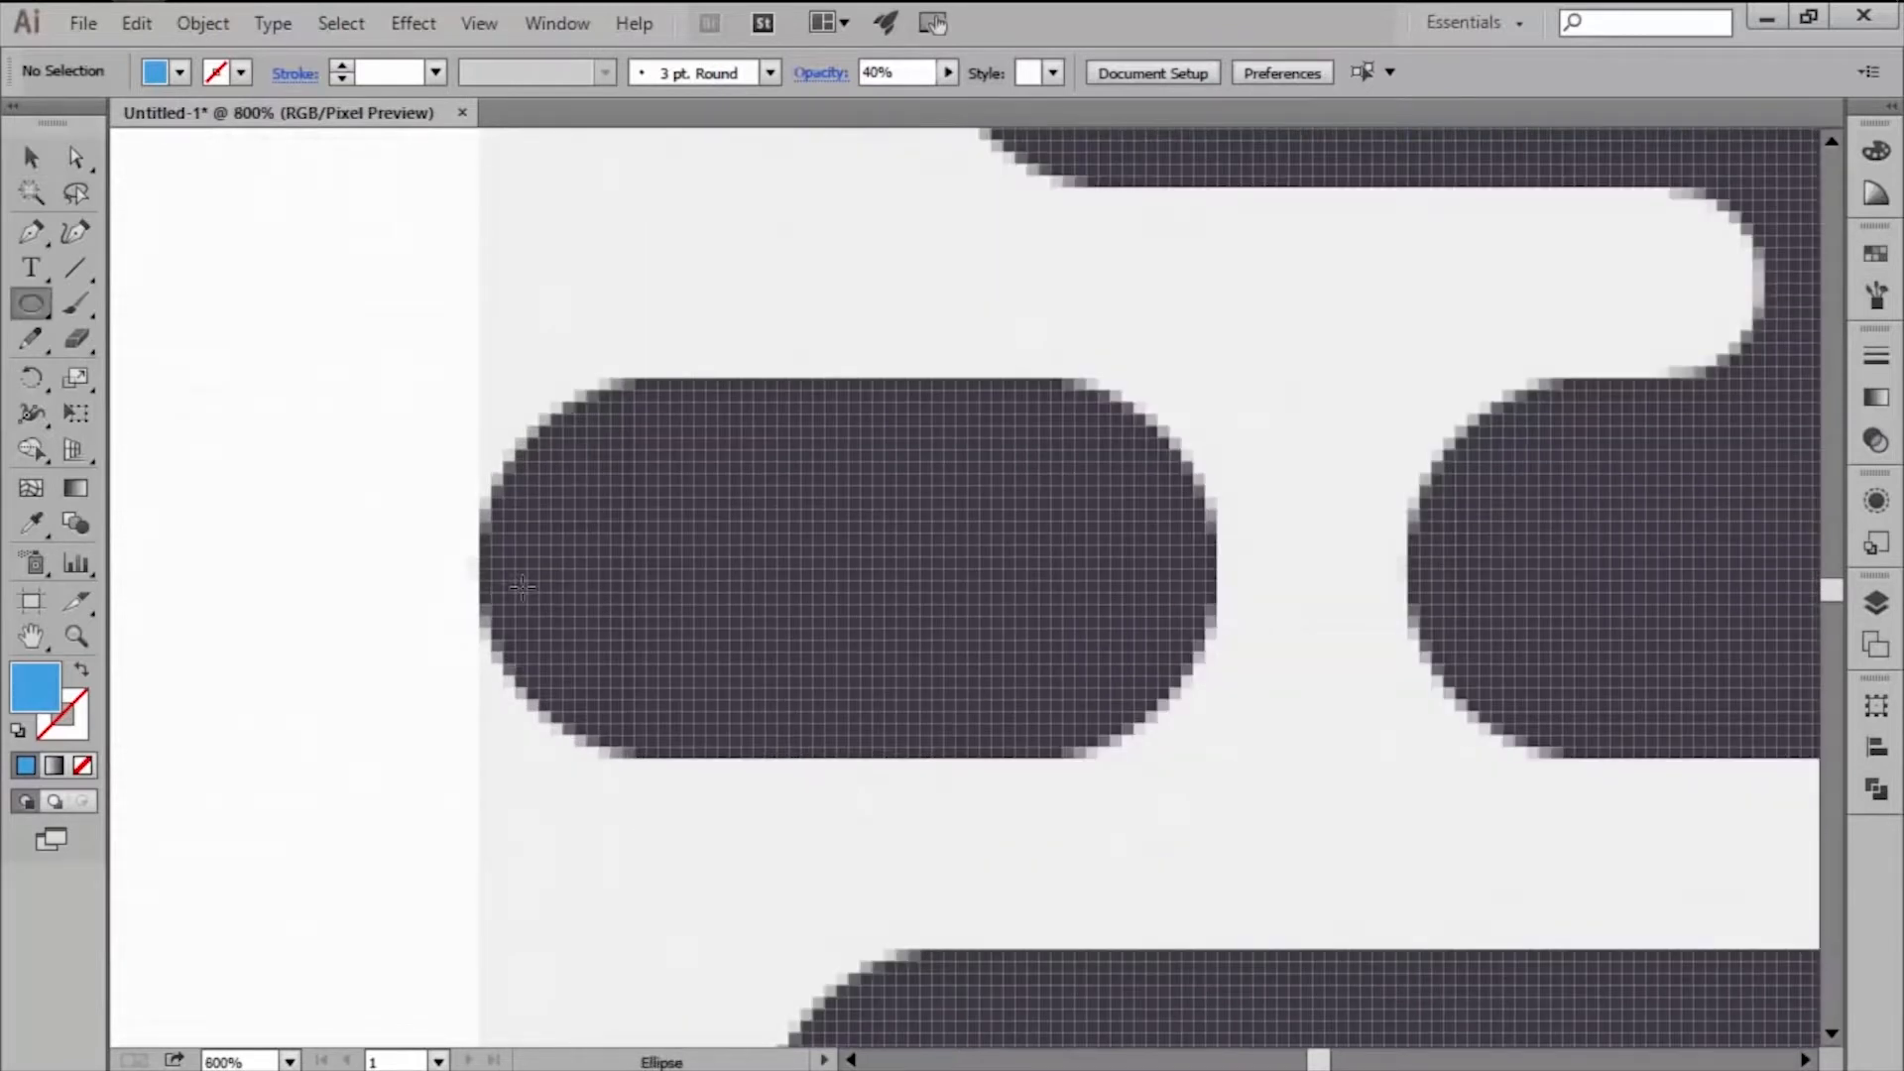
left_click(523, 587)
type("28")
key("Tab")
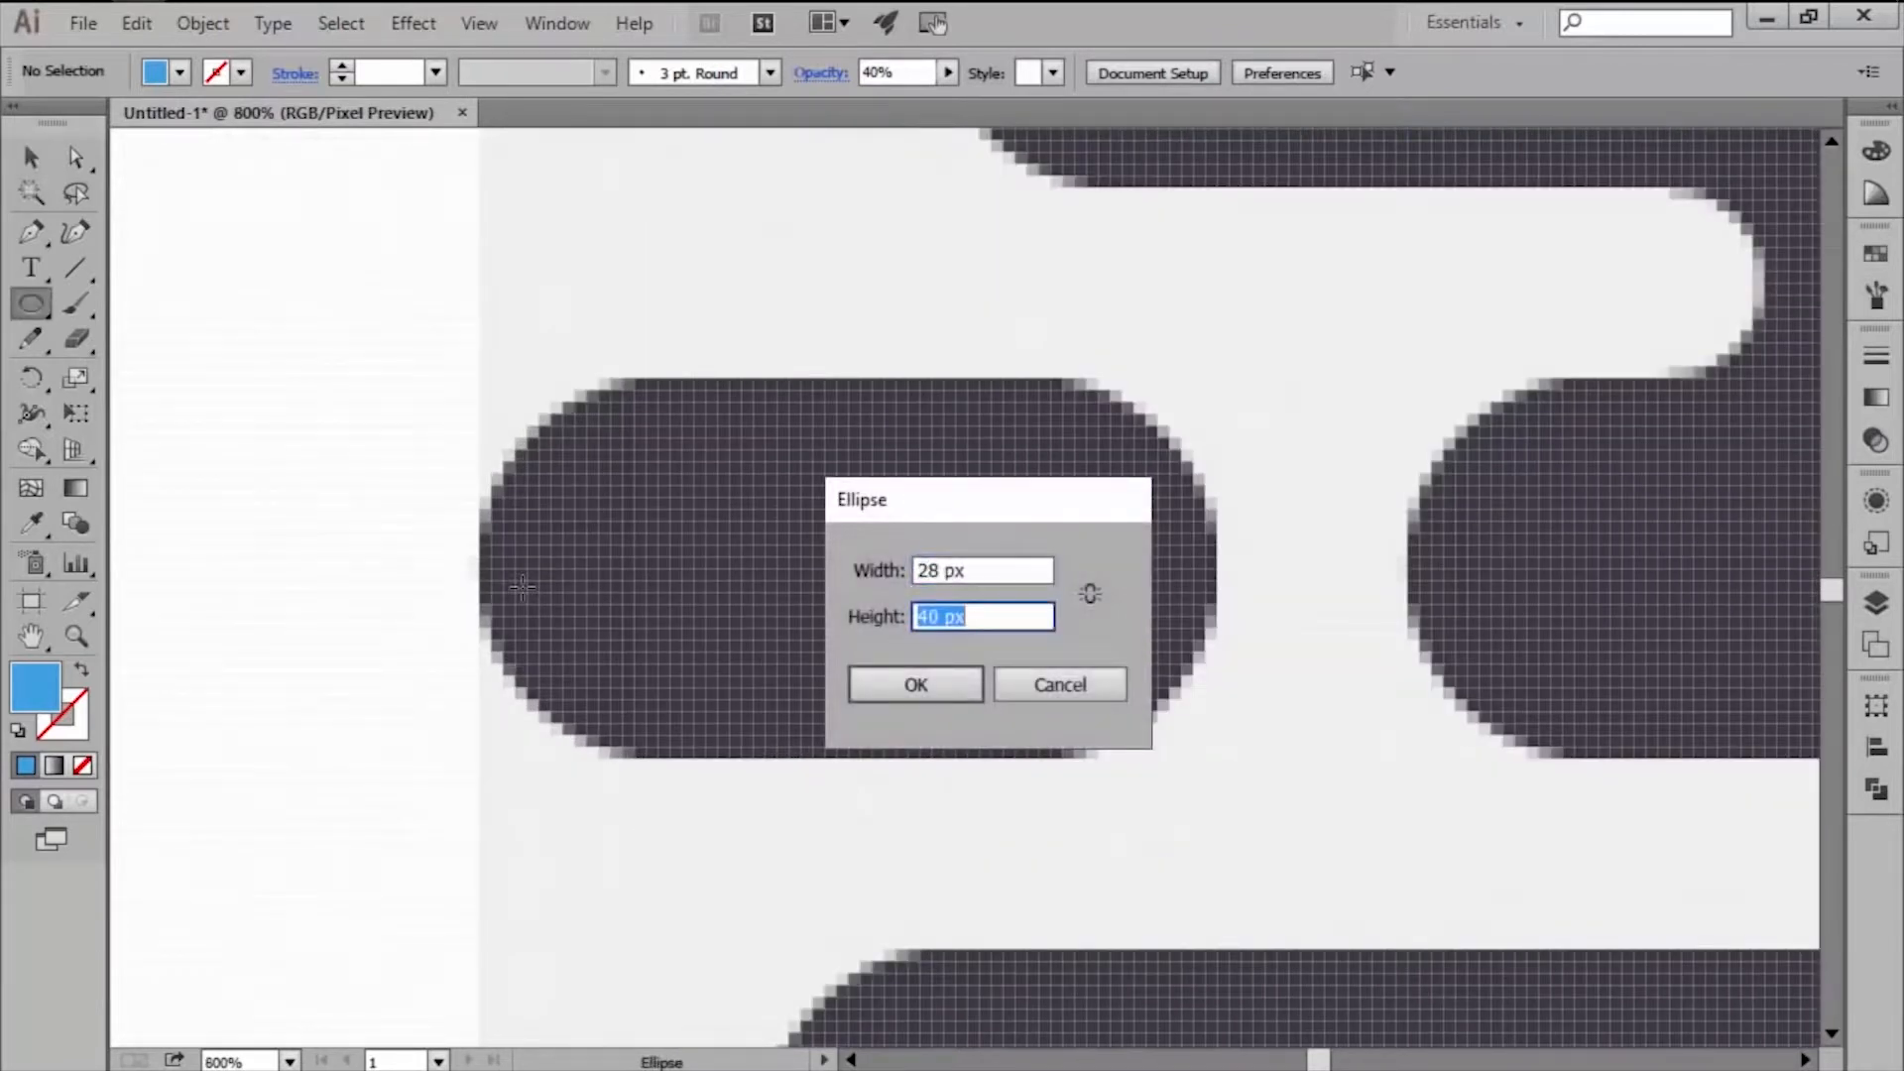
type("28")
key("Return")
key("v")
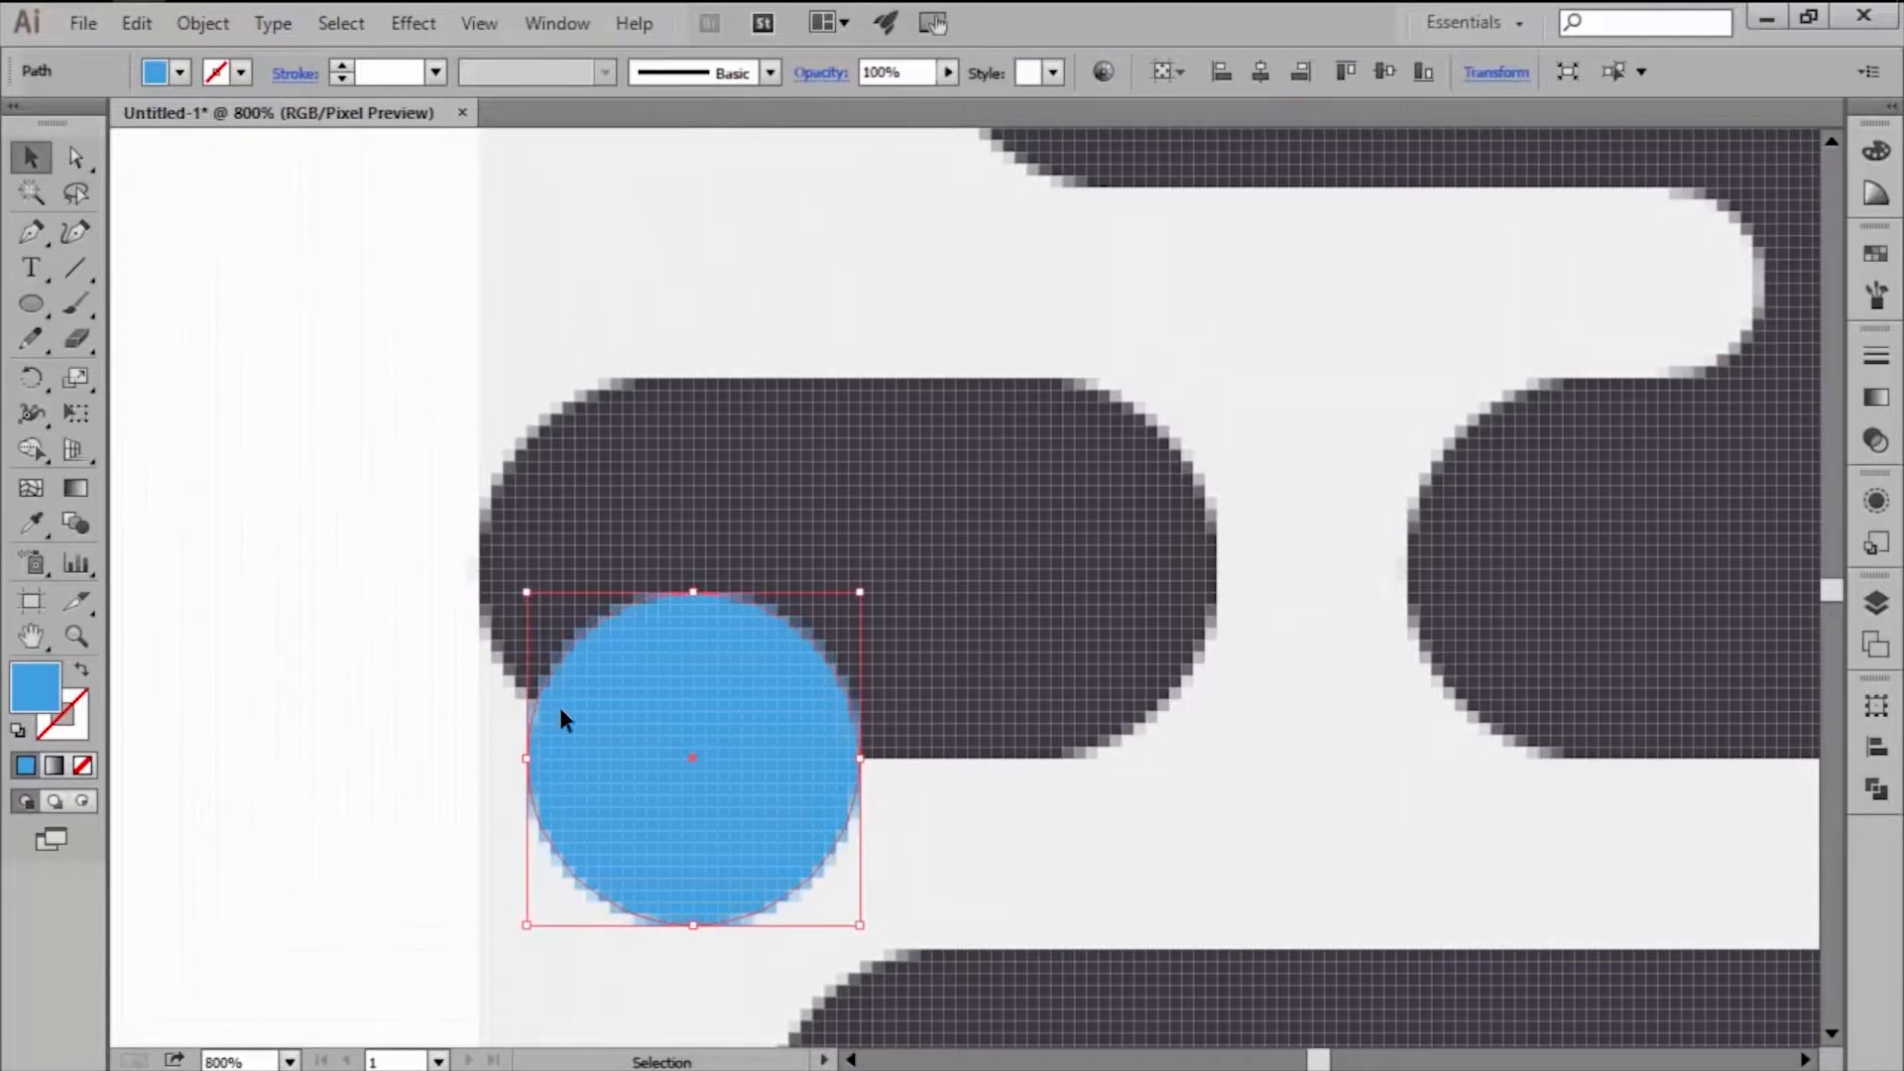
Position the blue circle over the lower-left end of the small dark pill, slightly overhanging the background's edge.
left_click_drag(560, 711, 513, 616)
key("Left")
key("Left")
key("Left")
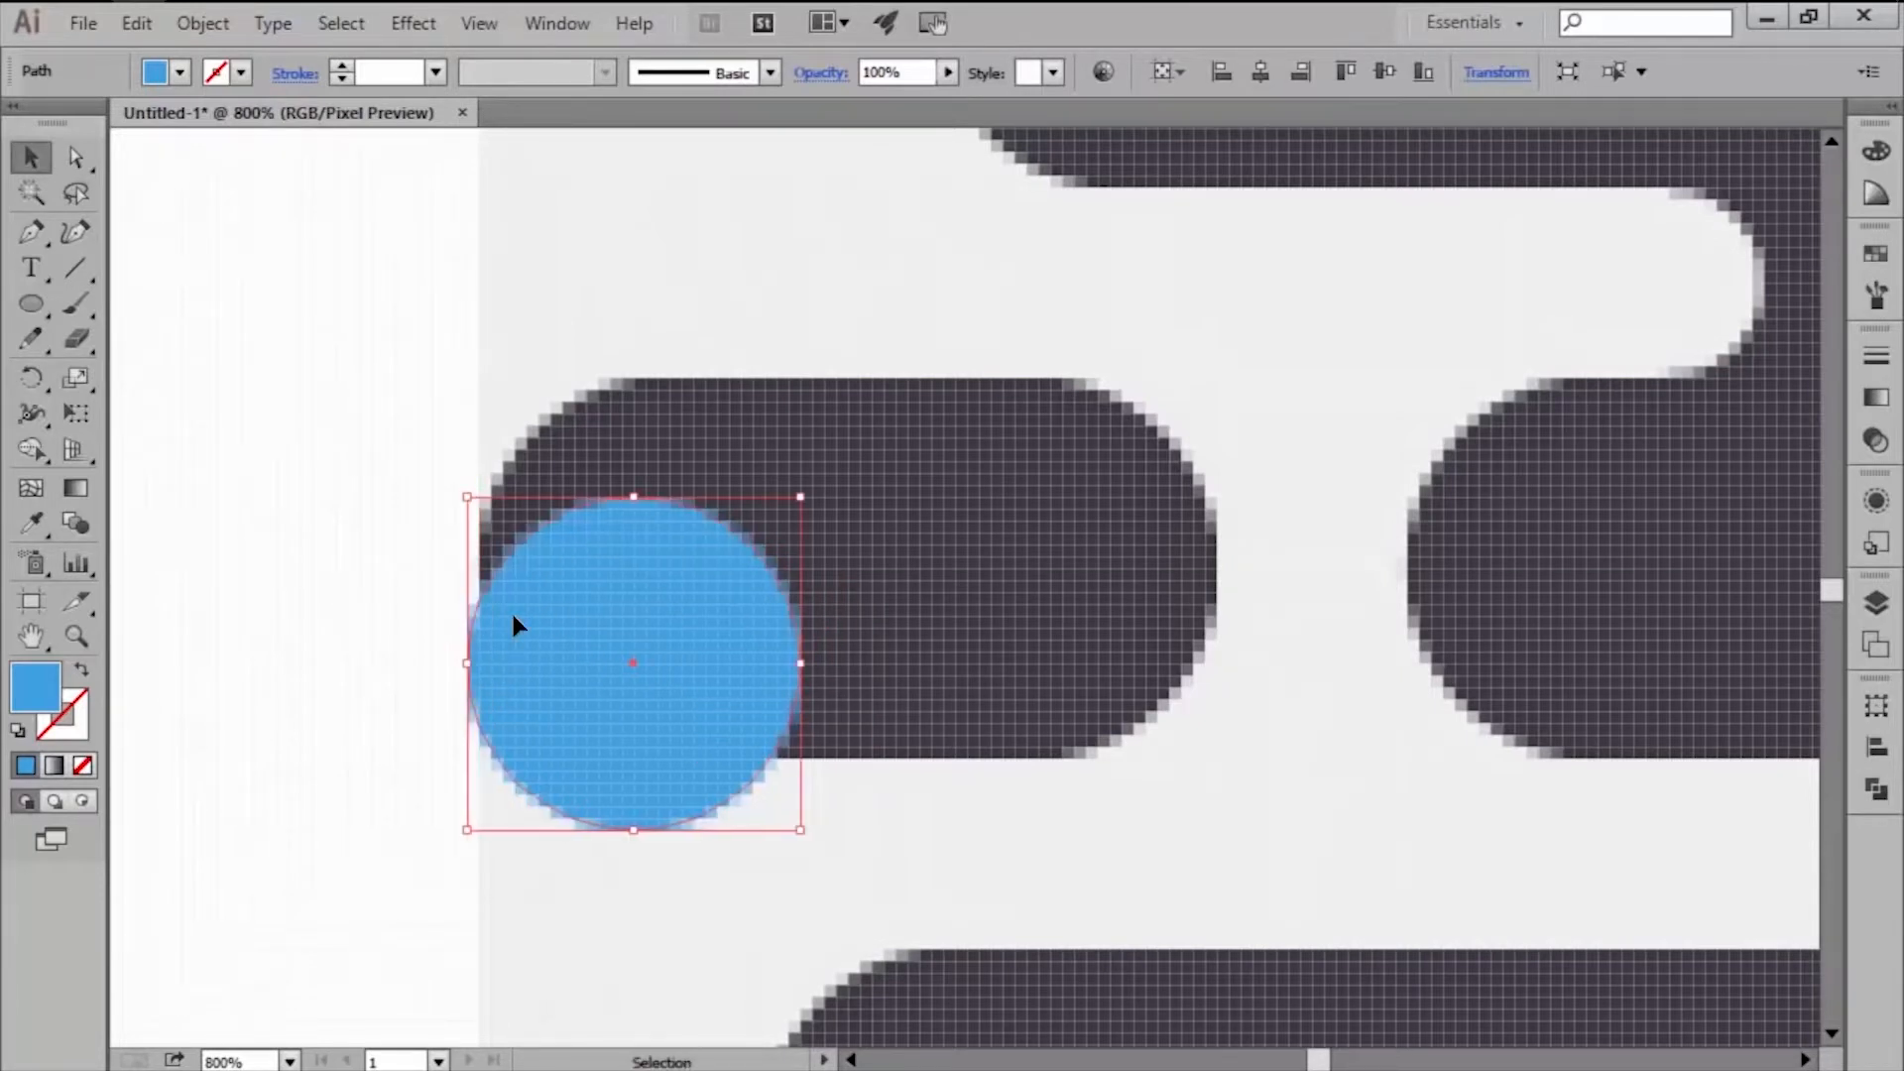
key("Up")
key("Up")
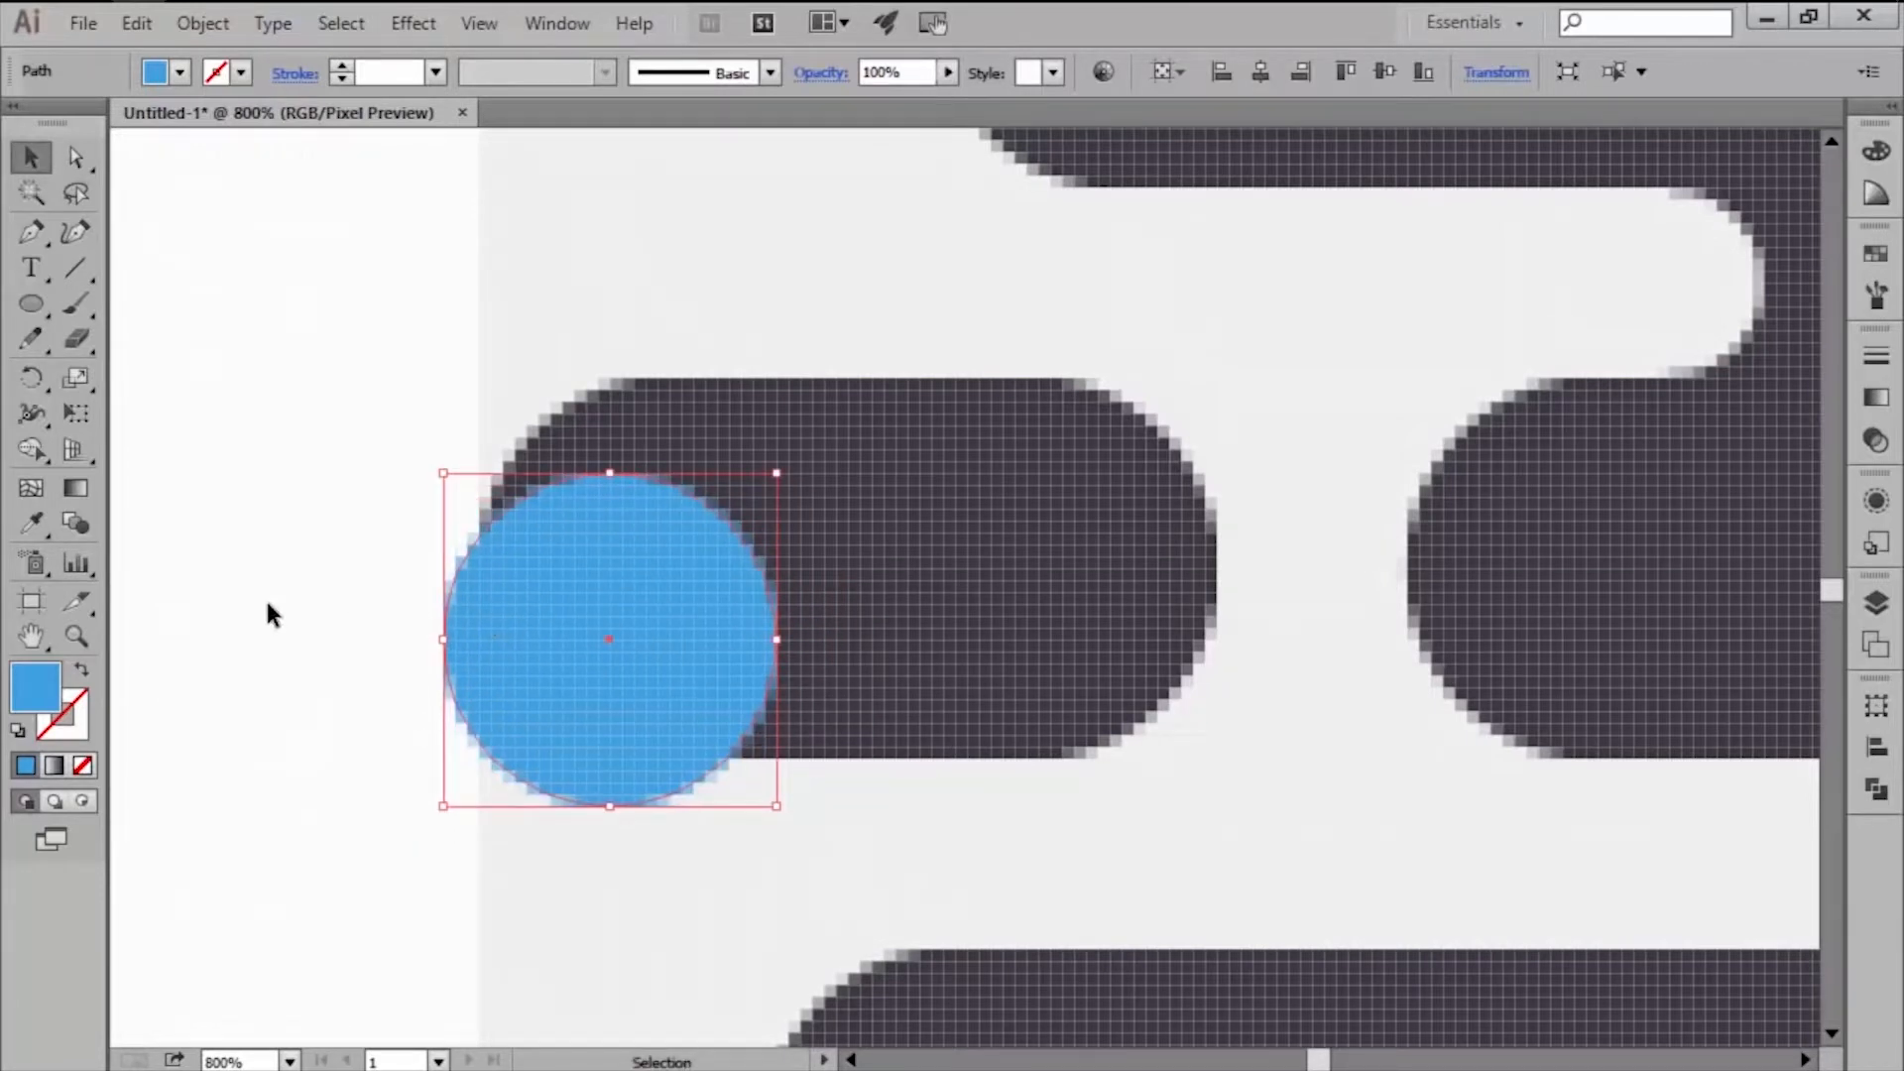
left_click(267, 603)
Offset the blue circle's path outward by 8 px to create a larger concentric circle.
left_click(474, 615)
left_click(202, 23)
mouse_move(353, 616)
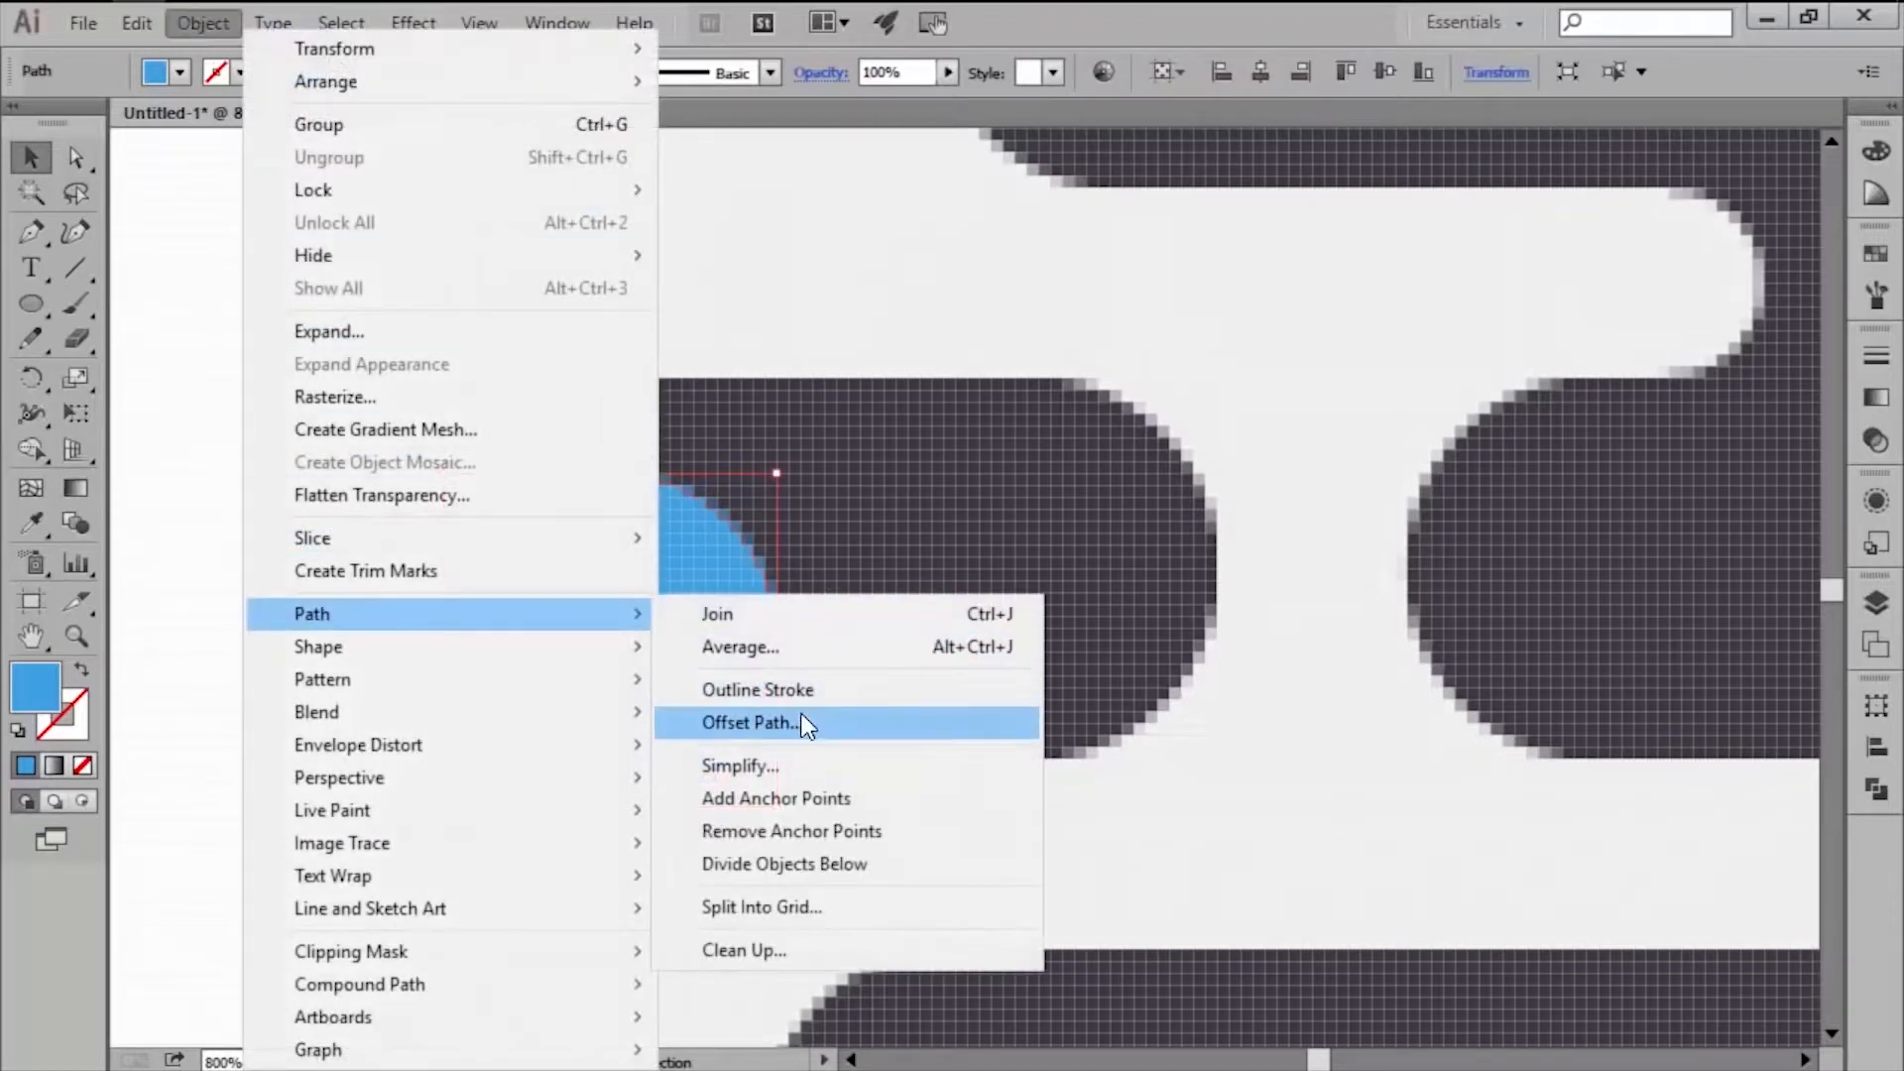
left_click(799, 721)
type("12")
left_click(1024, 684)
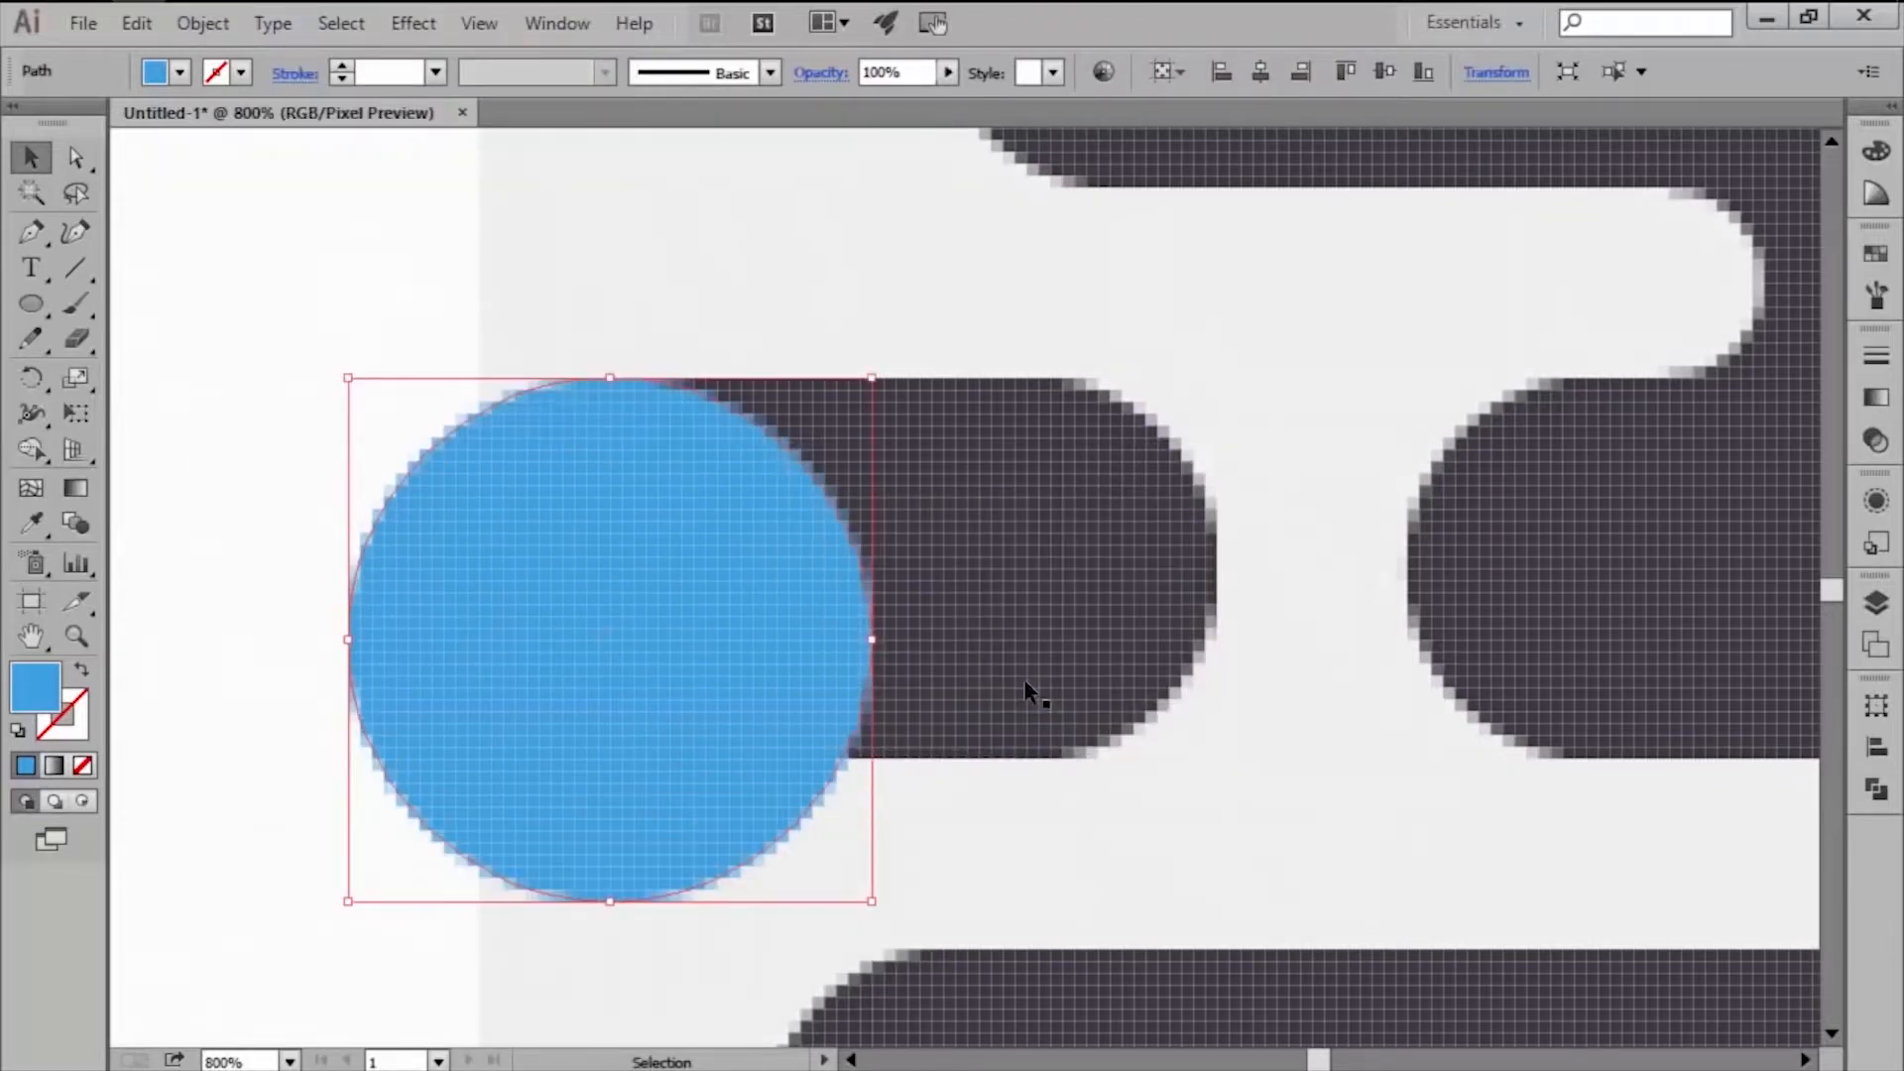
Turn off pixel preview, fill the larger circle with black and set its opacity to 20%.
key("ctrl+alt+y")
left_click(1873, 254)
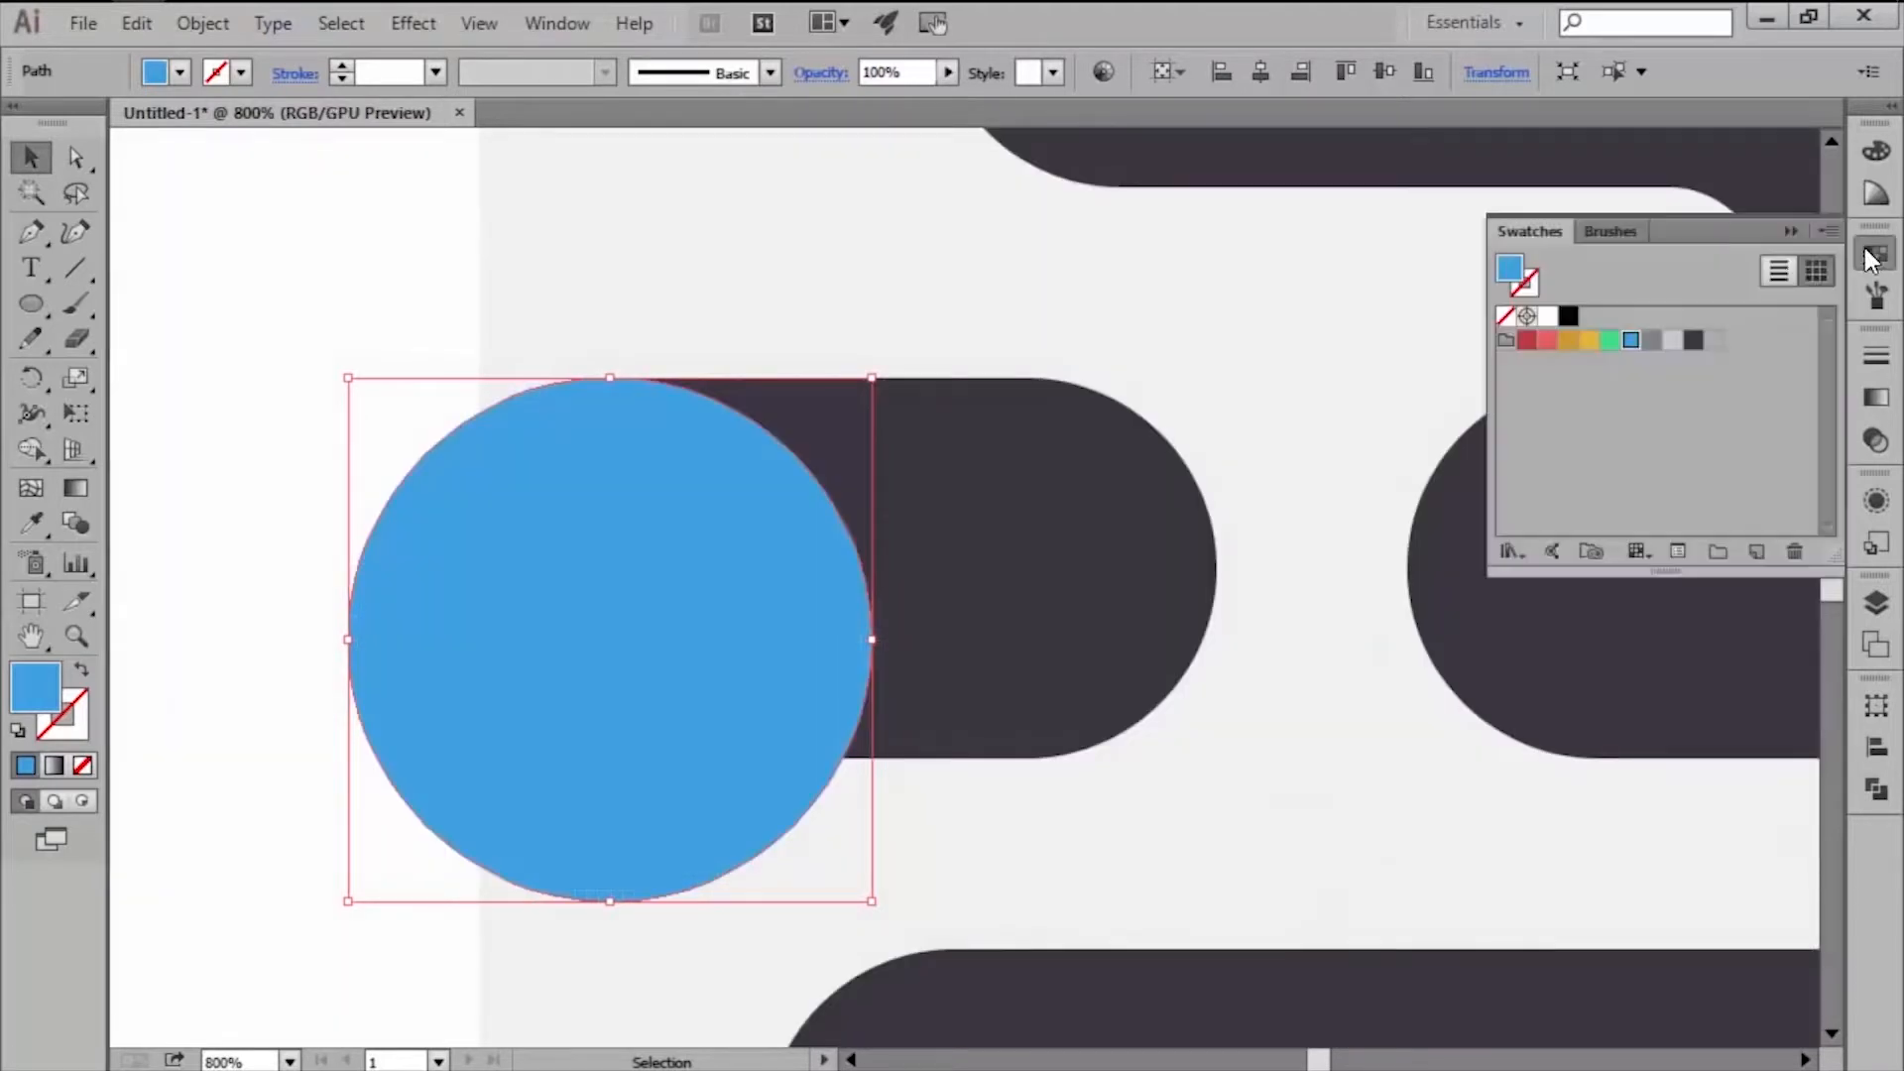
left_click(1568, 316)
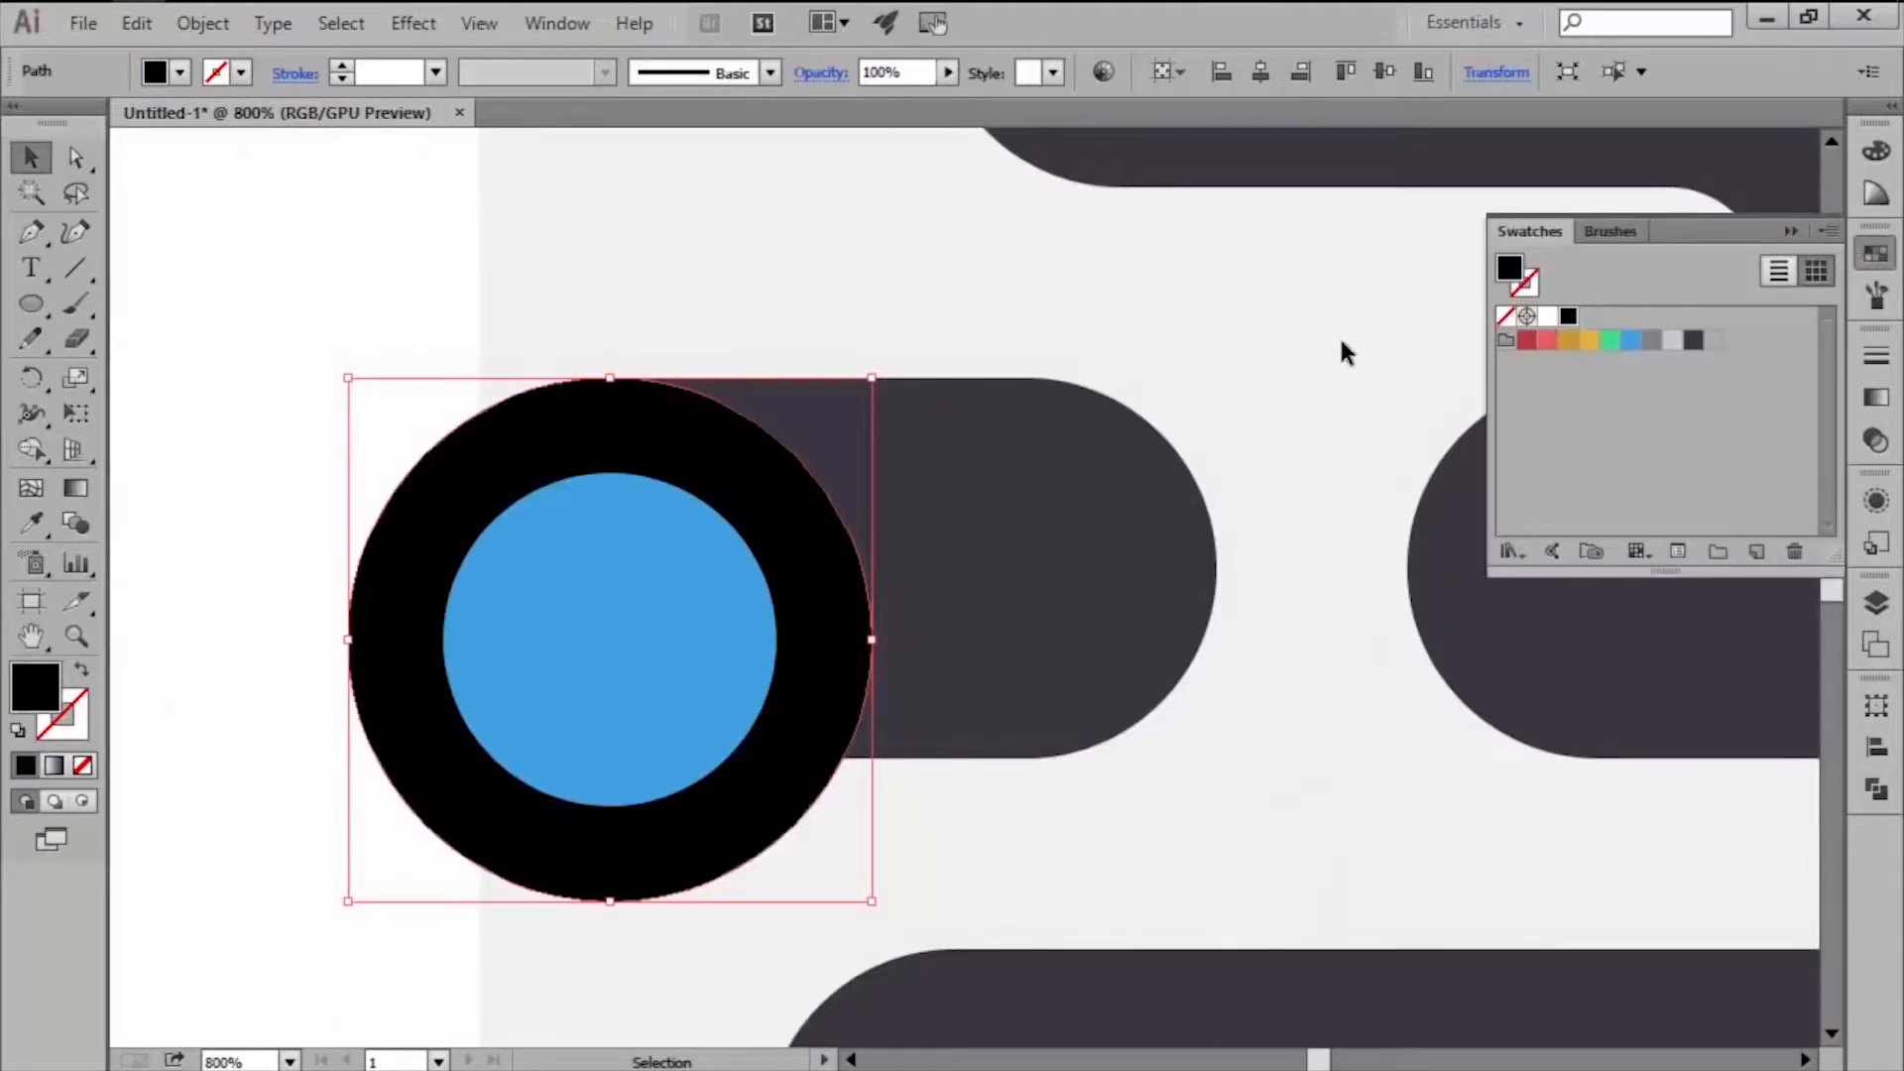
left_click(869, 76)
type("30")
key("Return")
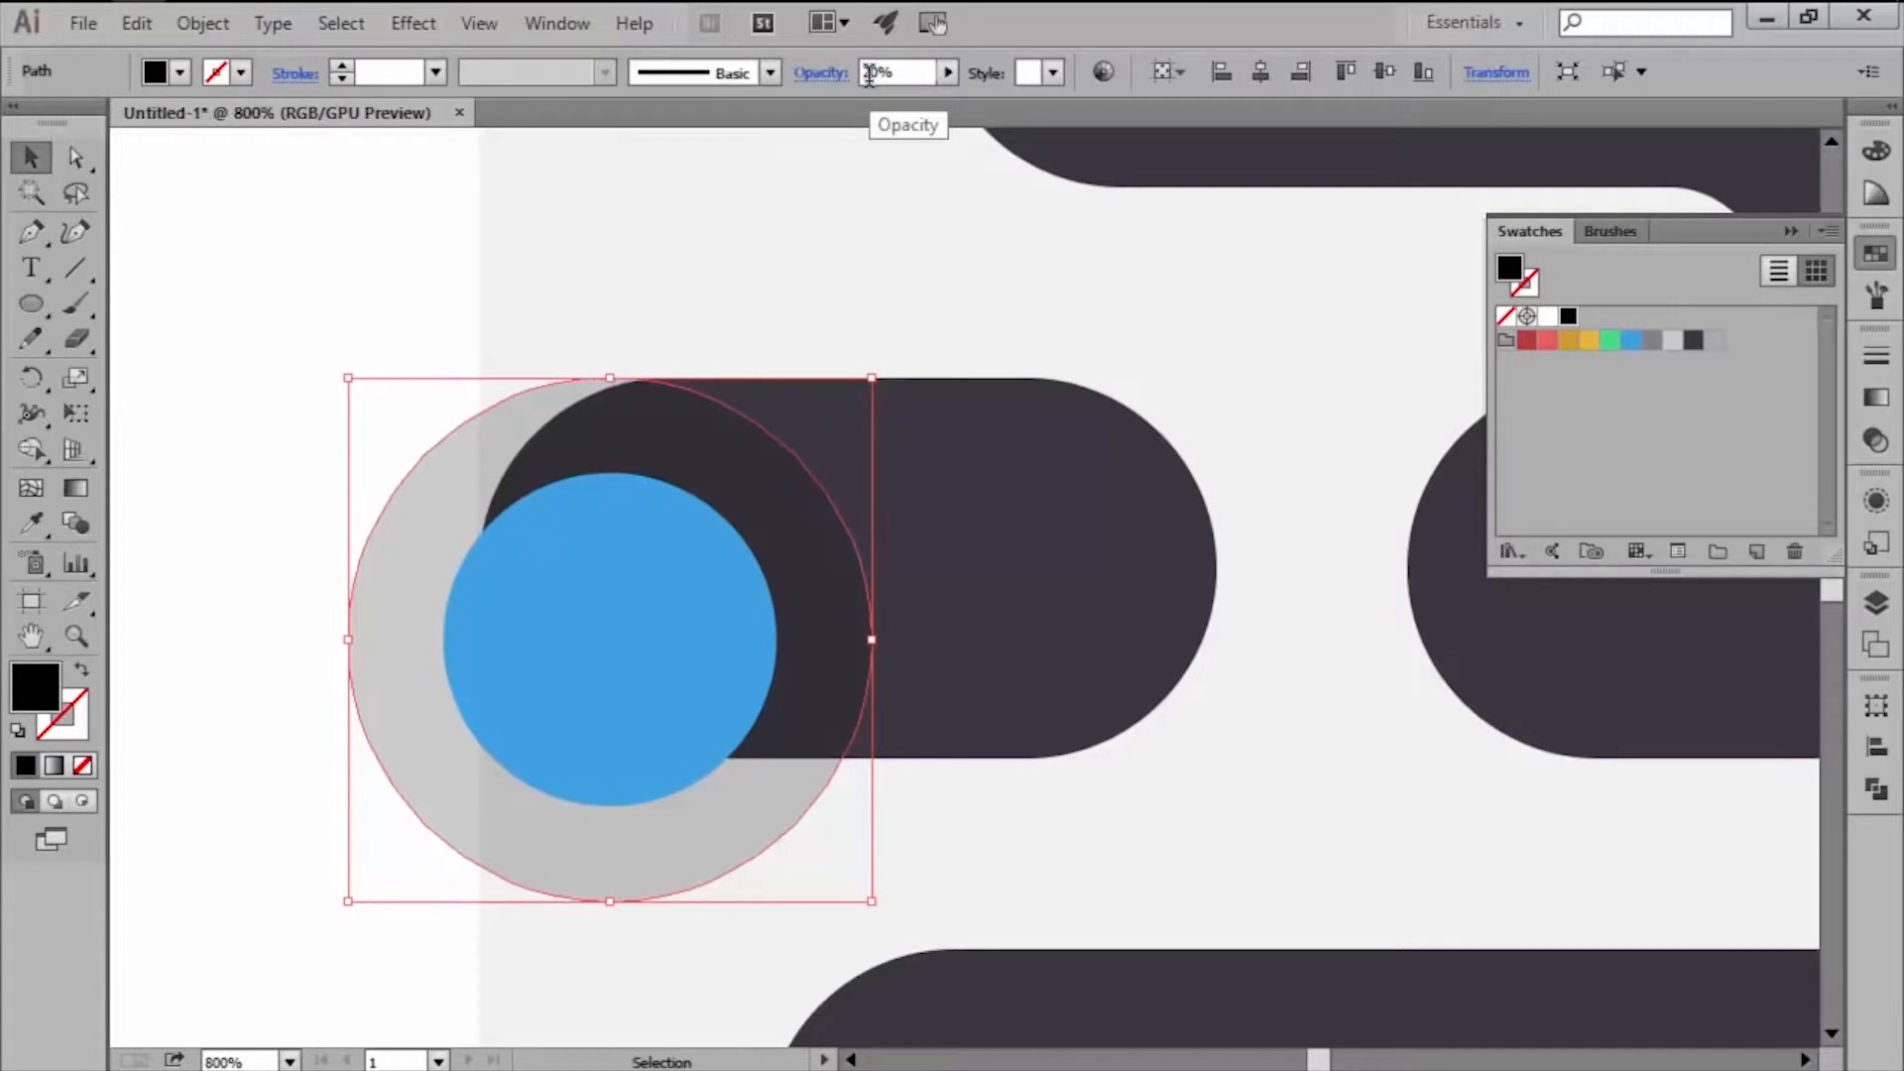
Offset the translucent black circle's path by 8 px to add a second outer ring.
left_click(187, 29)
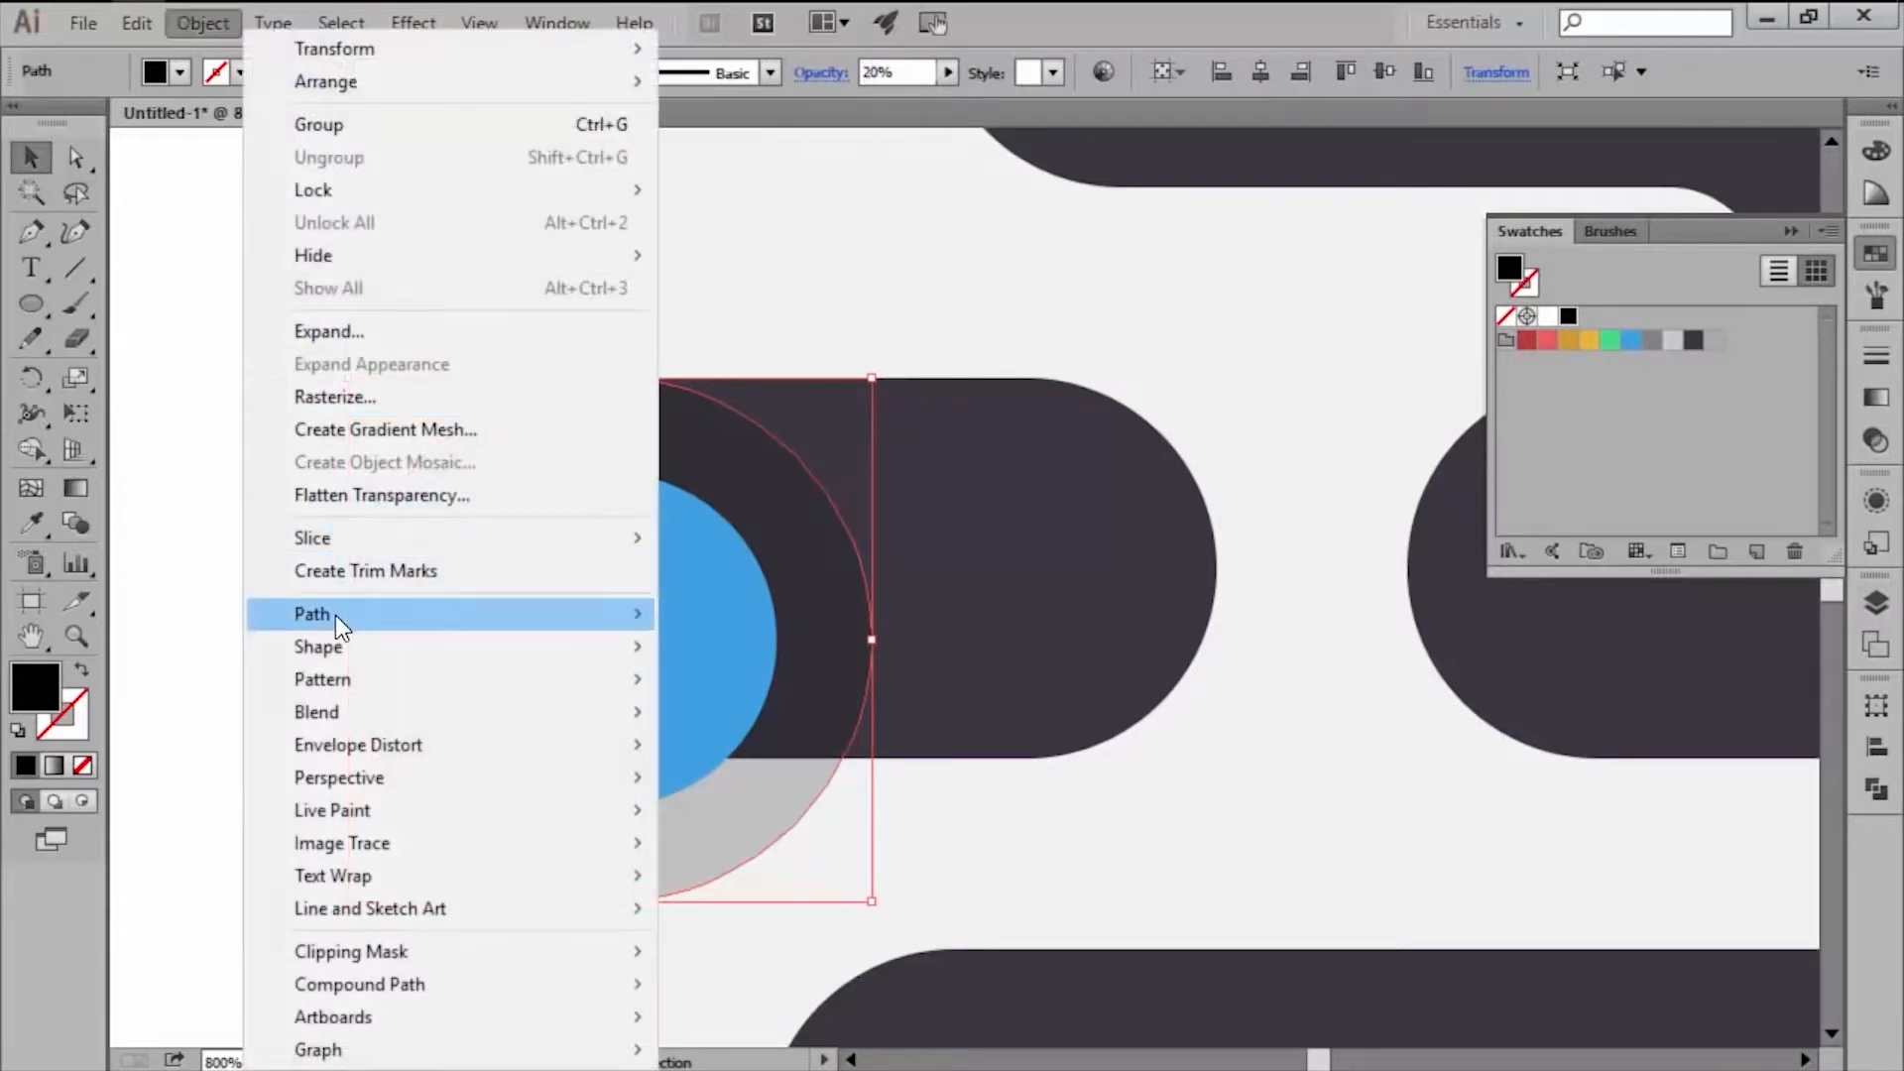
mouse_move(338, 613)
left_click(800, 724)
left_click(973, 689)
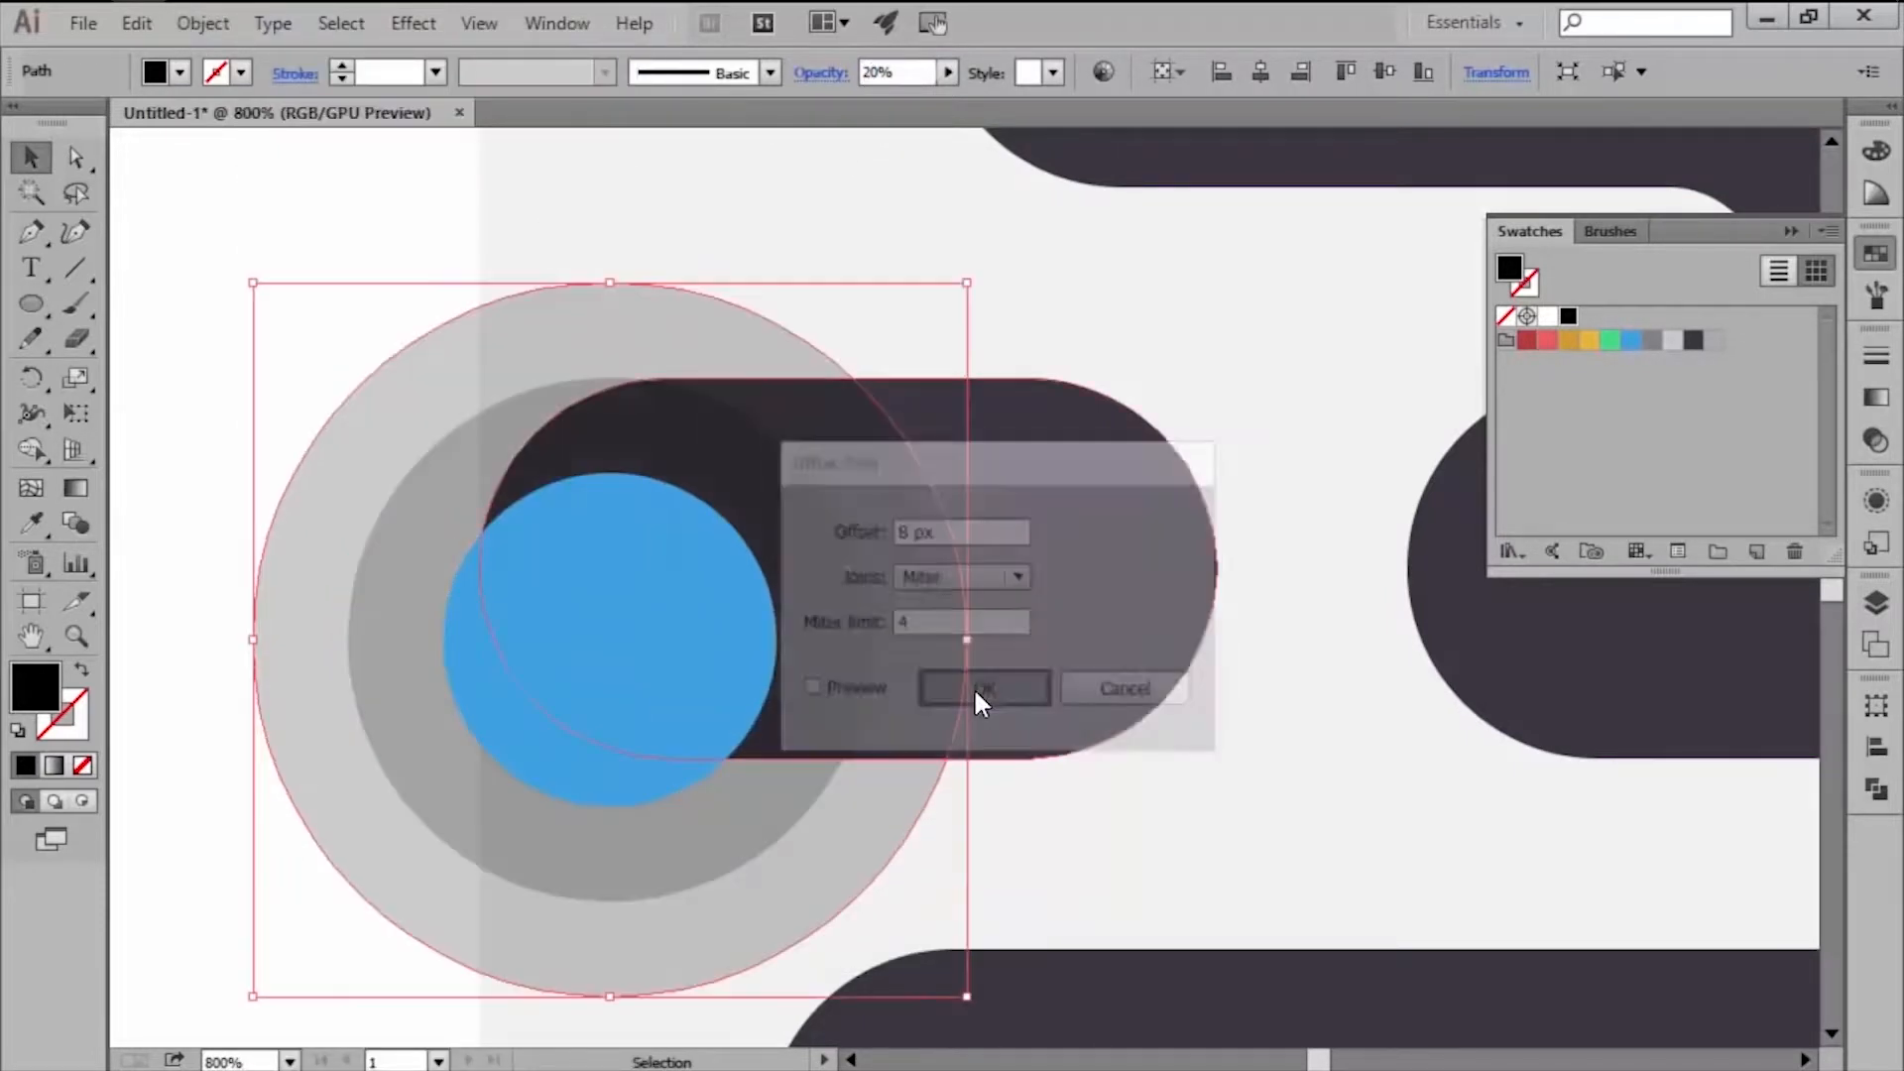
scroll(833, 683, "down", 1)
left_click(188, 692)
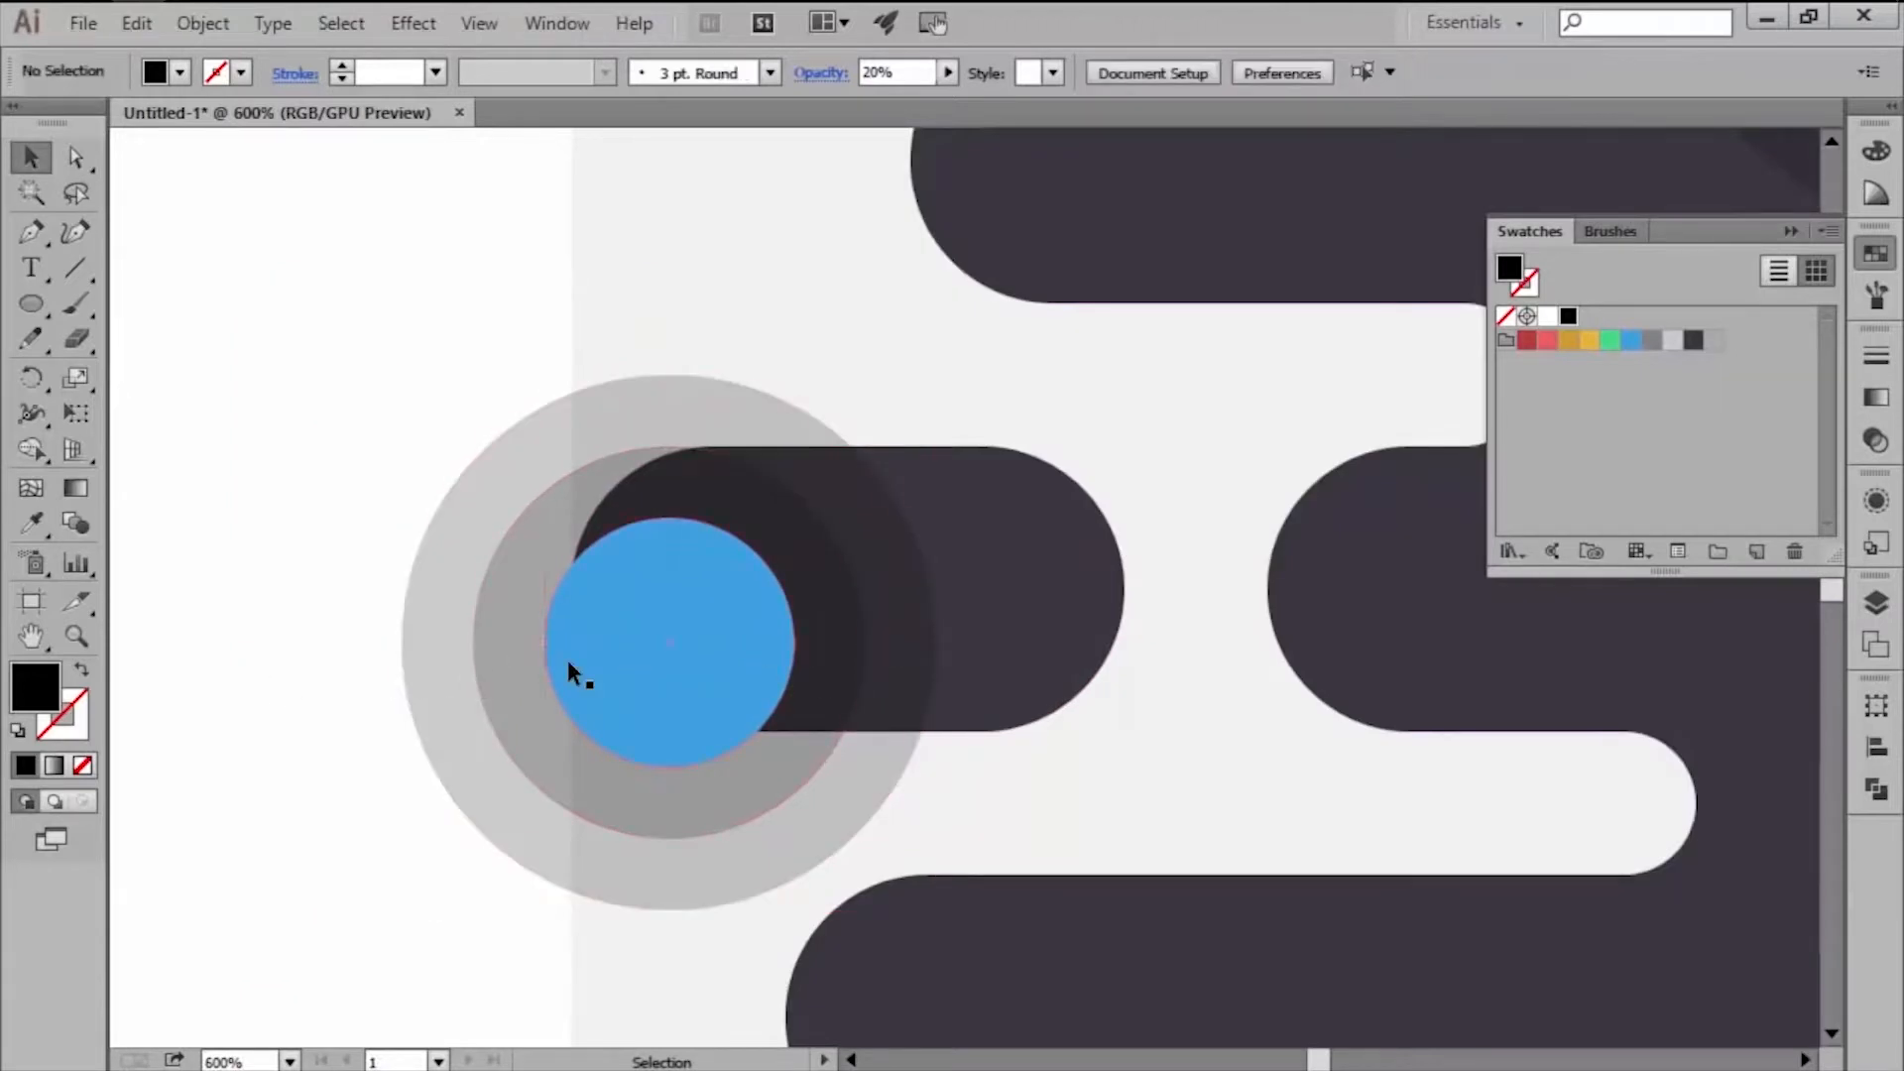
Group the blue circle with its two translucent rings.
left_click(568, 658, "shift")
left_click(509, 639, "shift")
left_click(448, 631, "shift")
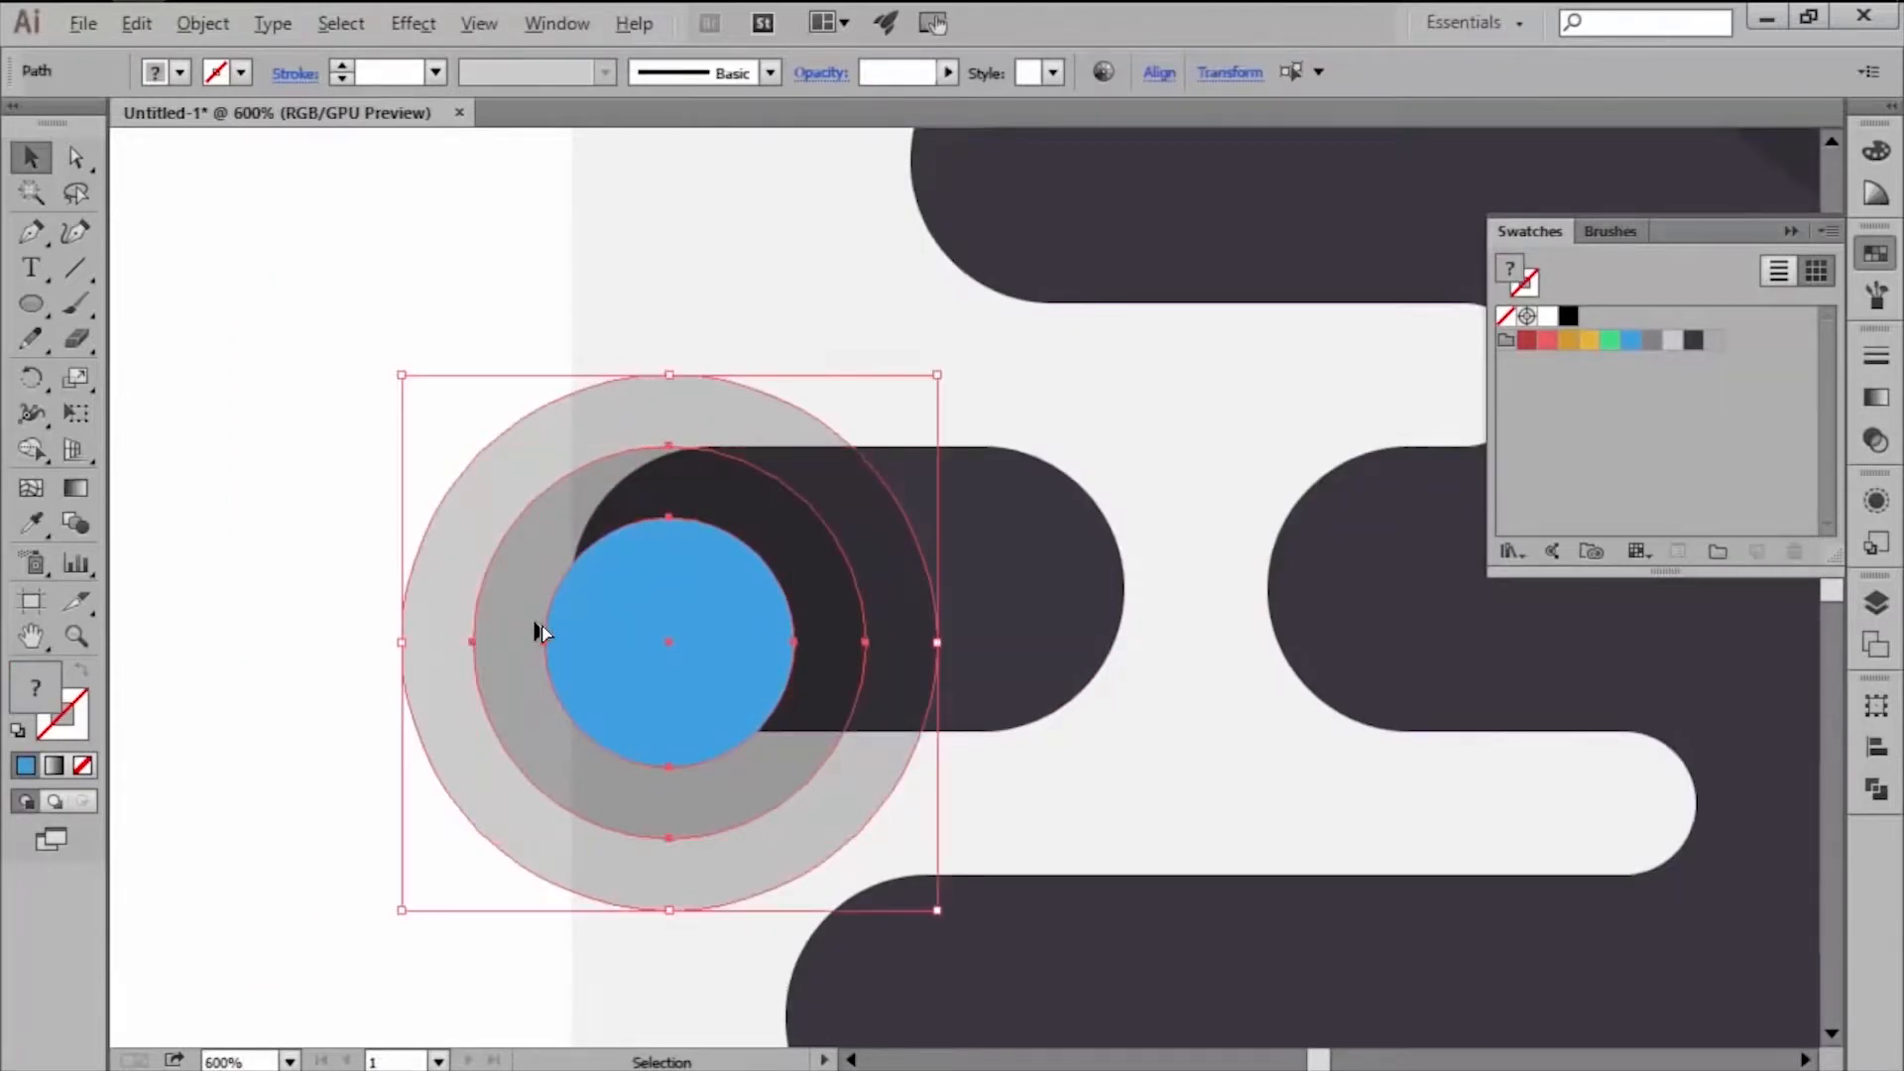
scroll(536, 620, "down", 1)
right_click(543, 613)
left_click(593, 757)
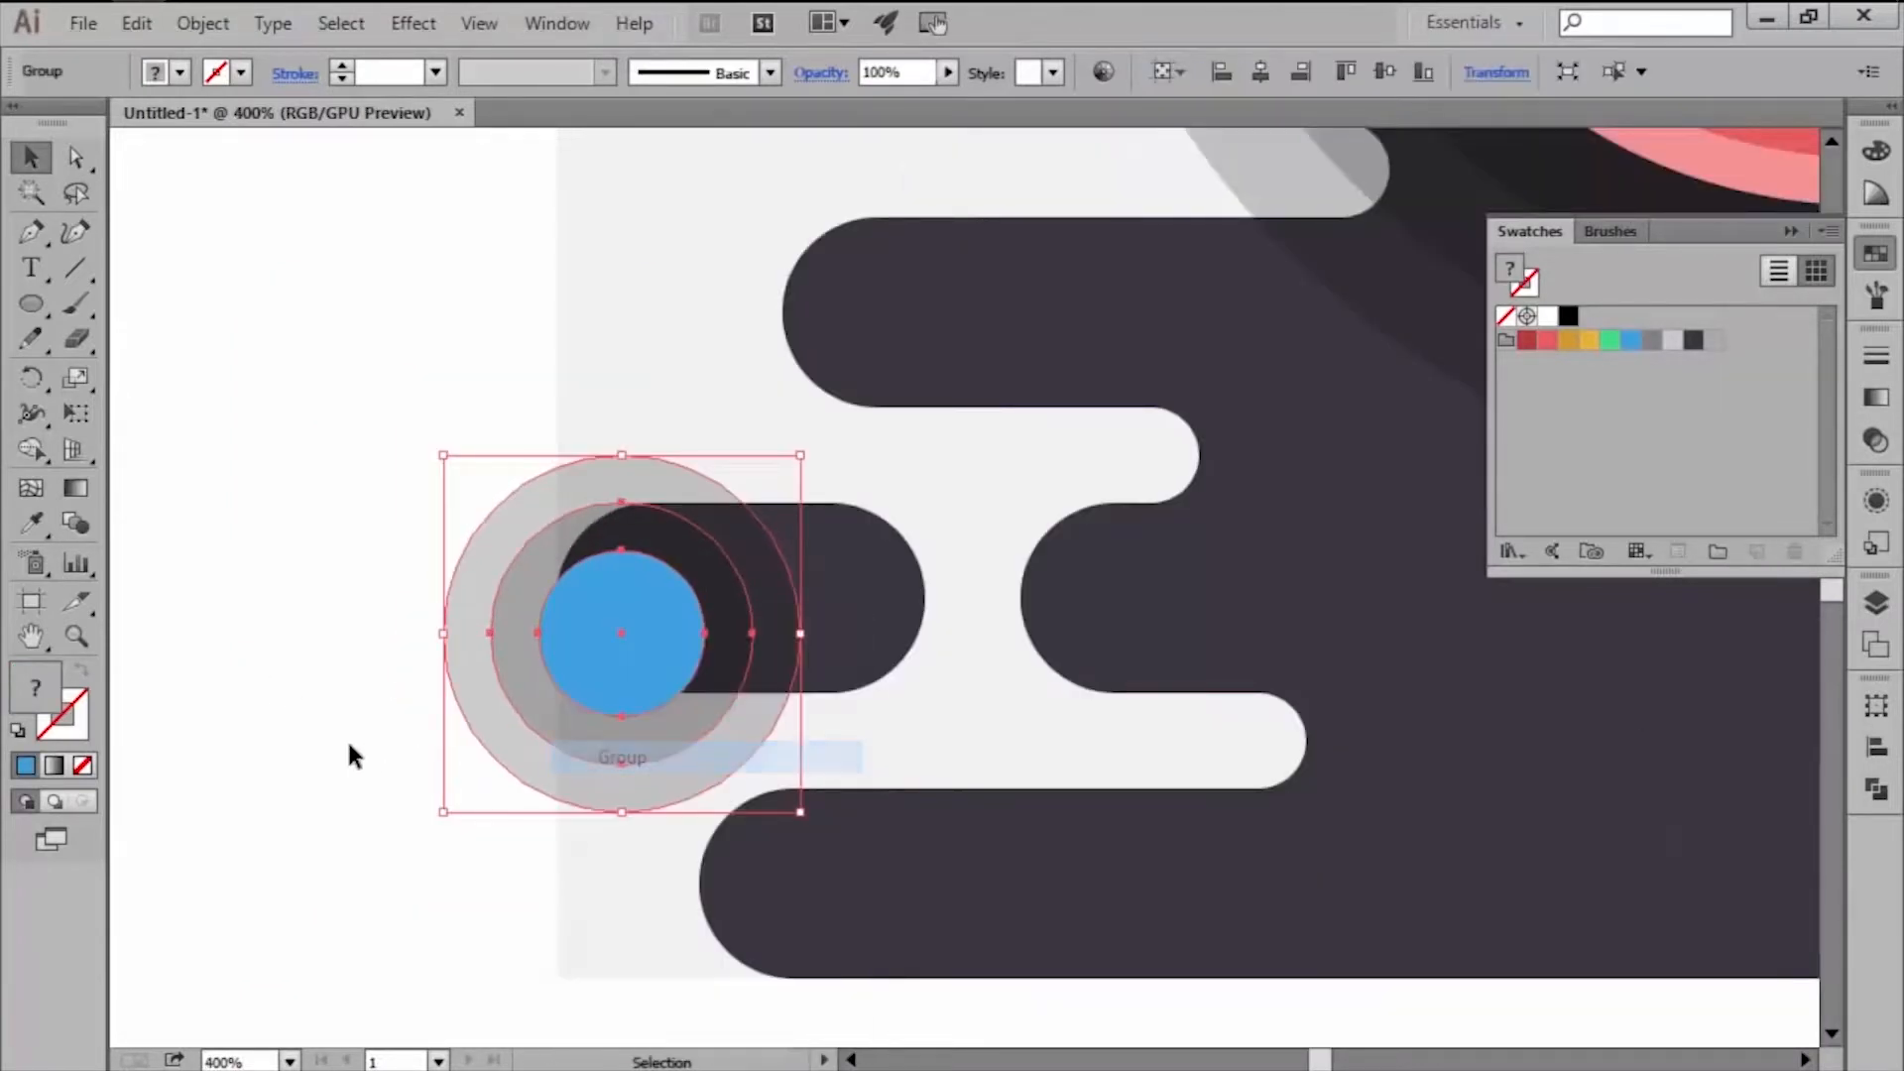
Isolate the blue planet group for editing and set the fill colour to the green swatch.
left_click(348, 757)
double_click(540, 731)
scroll(552, 685, "up", 1)
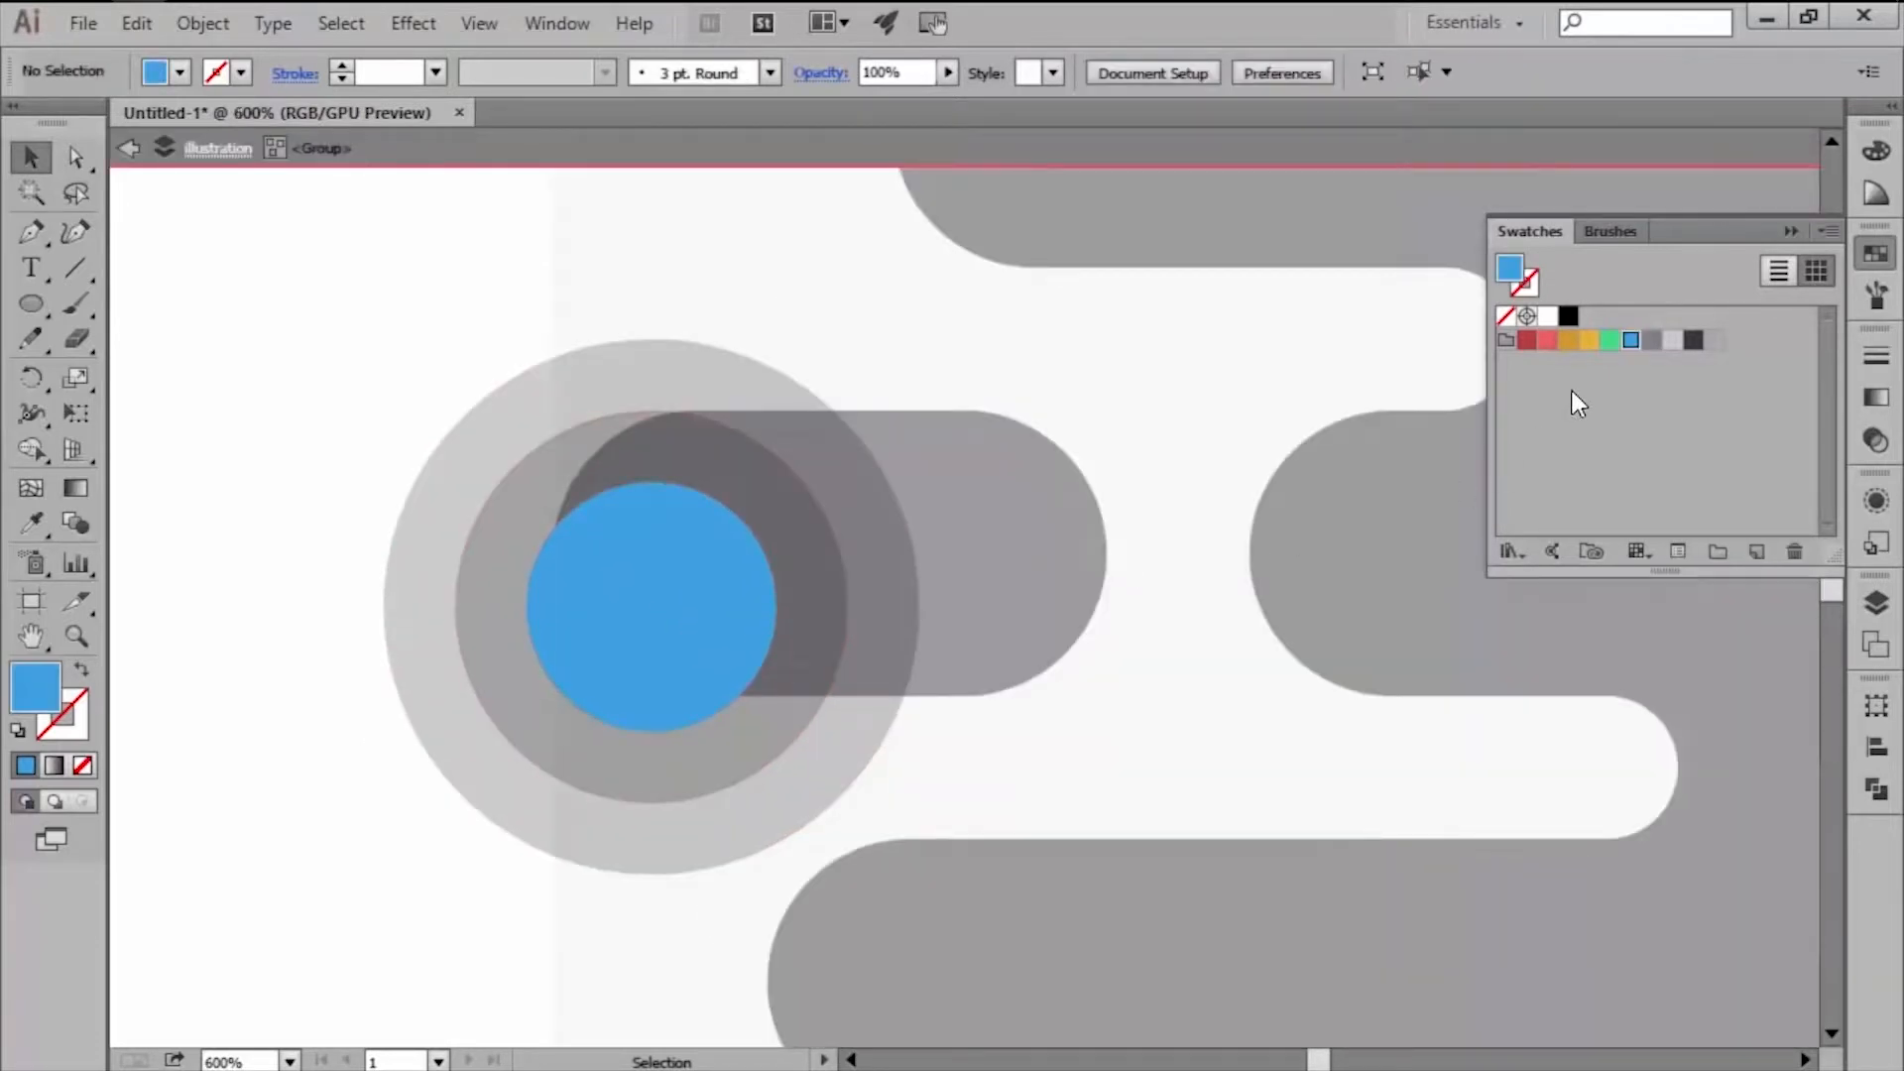
left_click(1610, 340)
Turn on pixel preview and create an 8 × 6 px green rounded rectangle with a 32 px corner radius on the planet.
scroll(526, 581, "up", 1)
key("ctrl+alt+y")
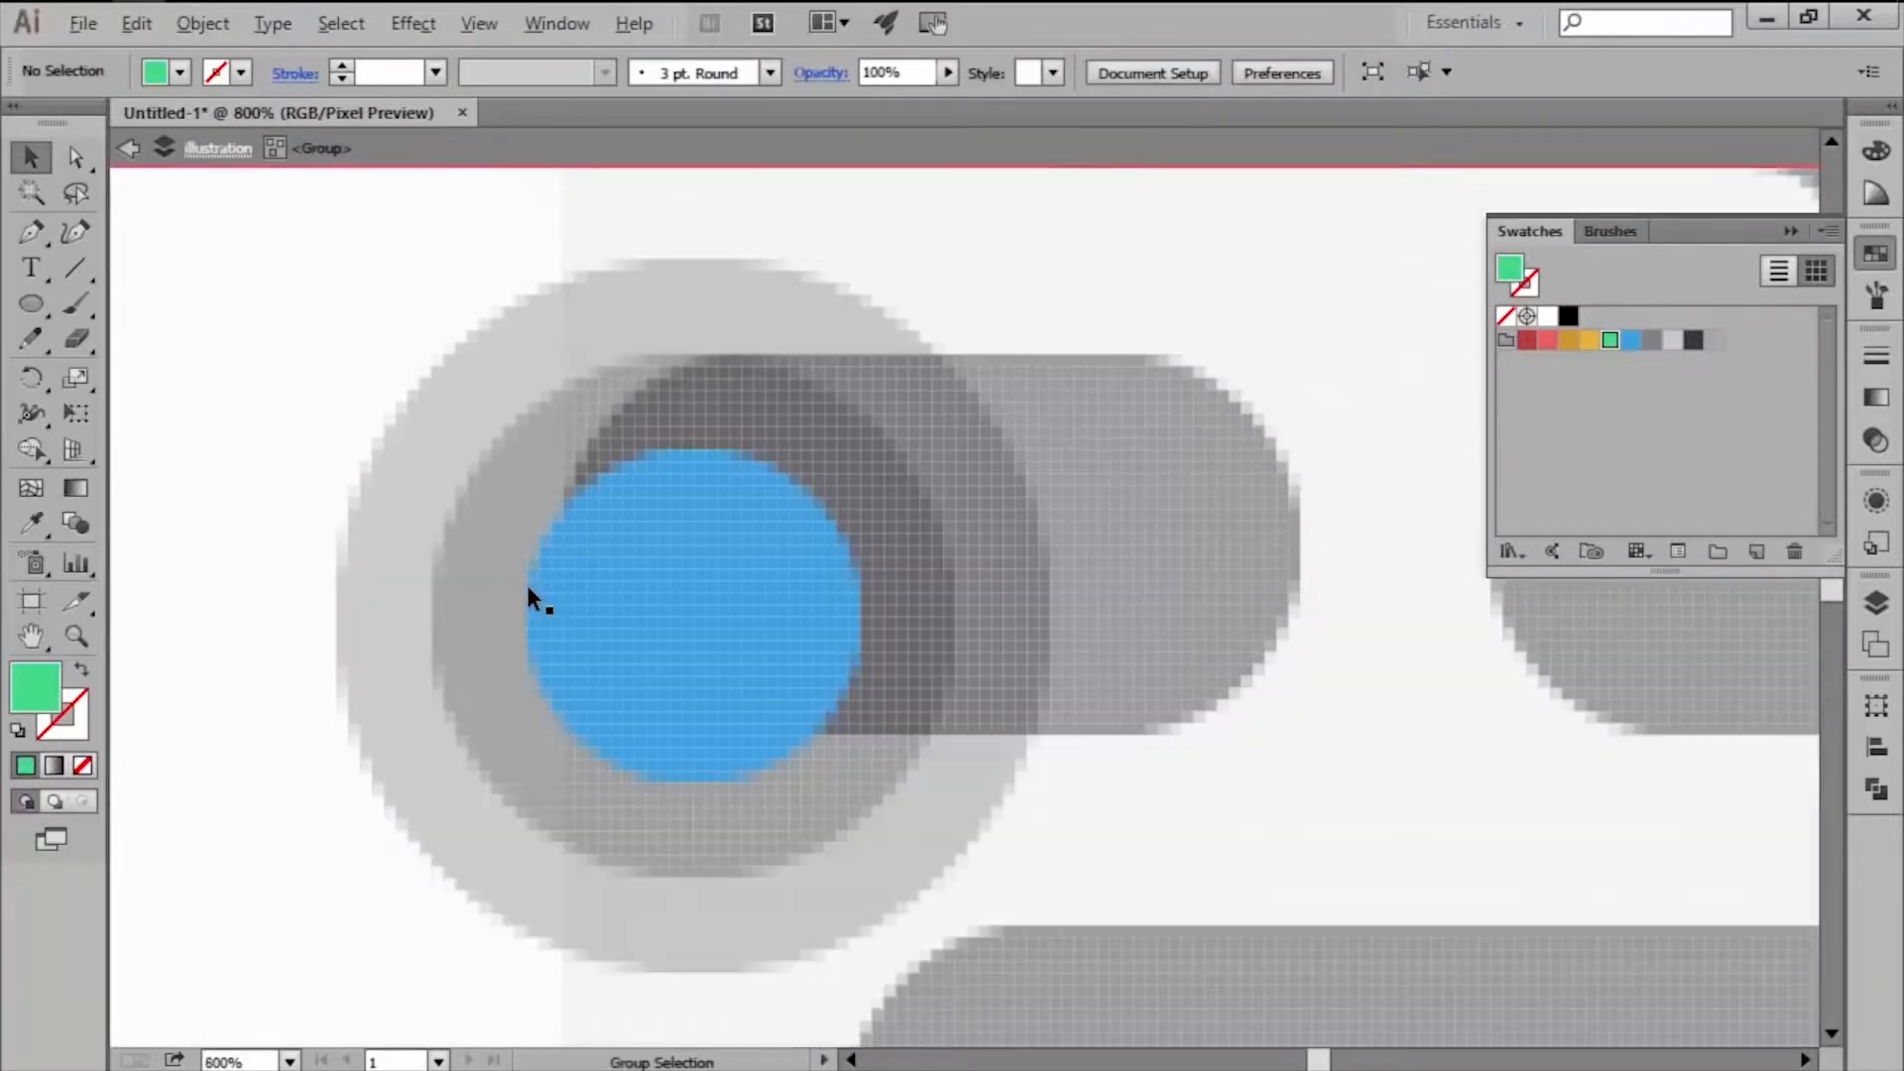
scroll(525, 581, "up", 1)
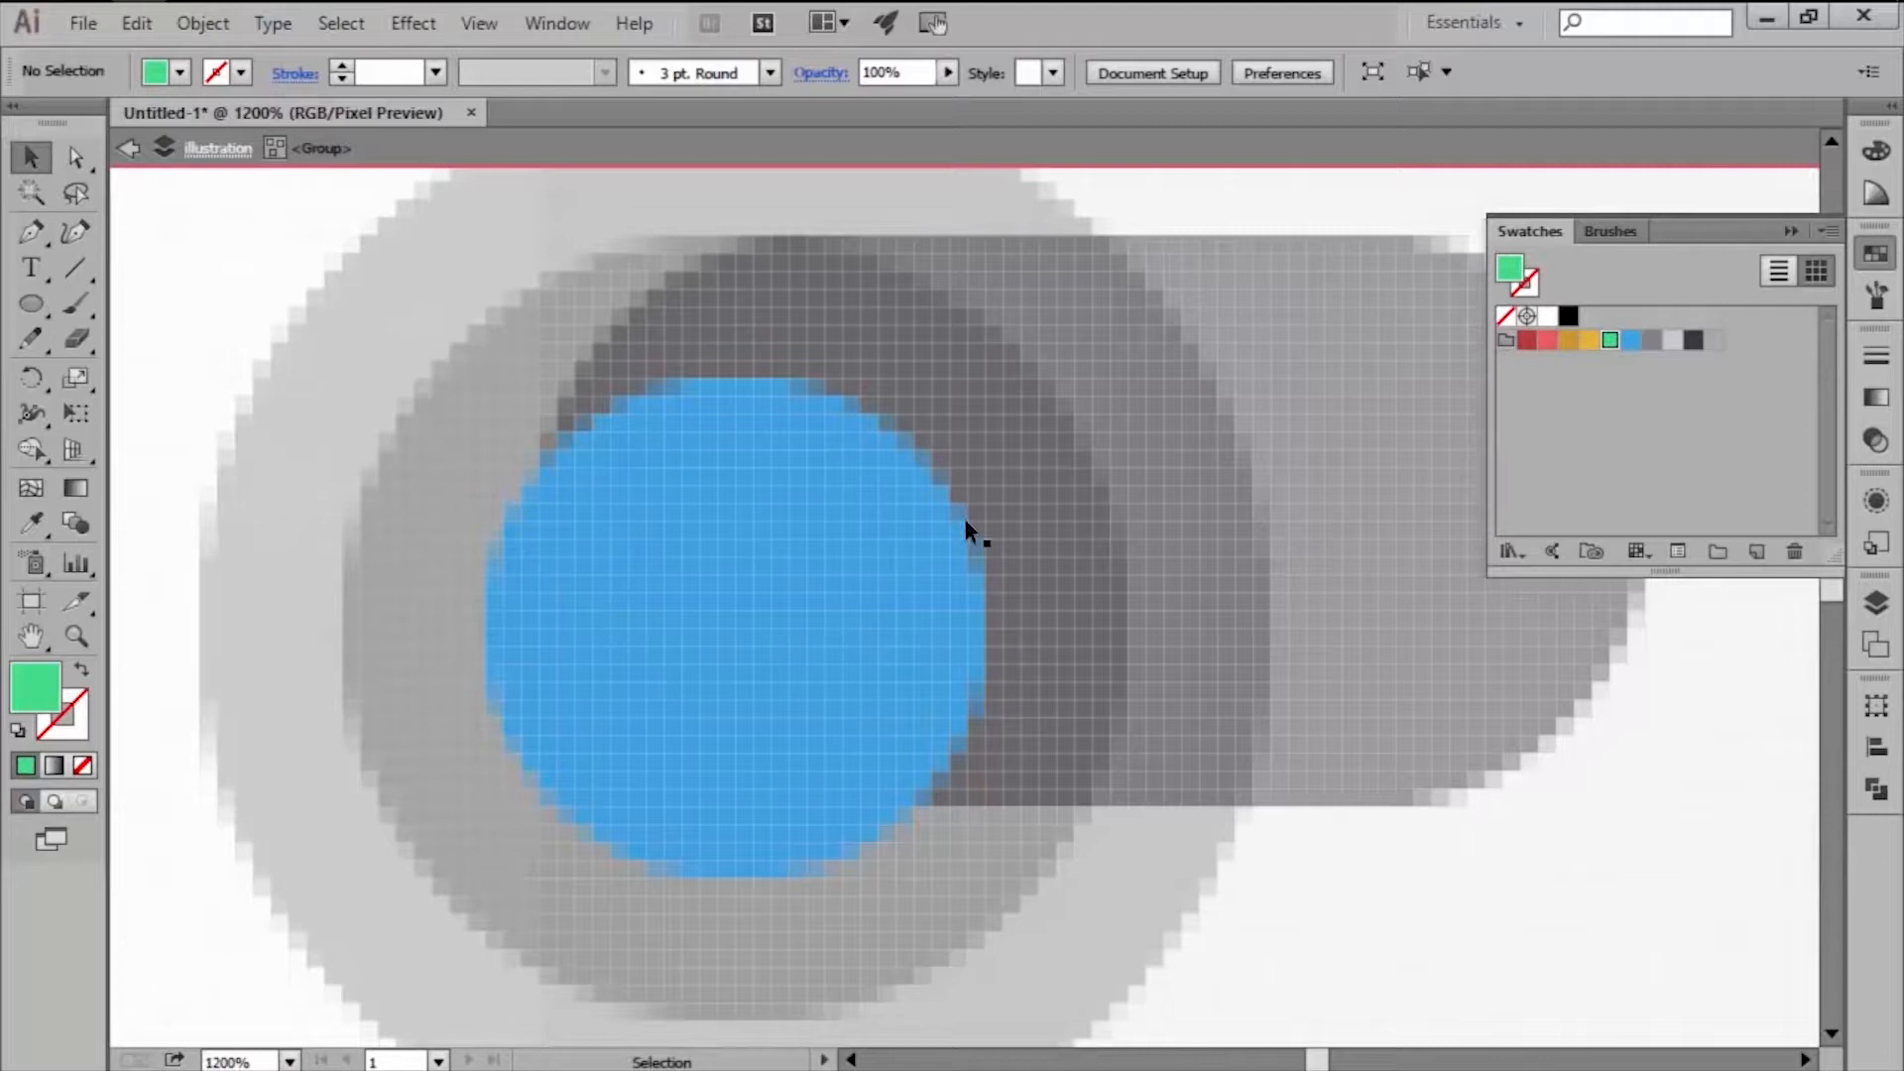
left_click(1875, 252)
left_click_drag(36, 302, 121, 333)
left_click(613, 635)
type("8")
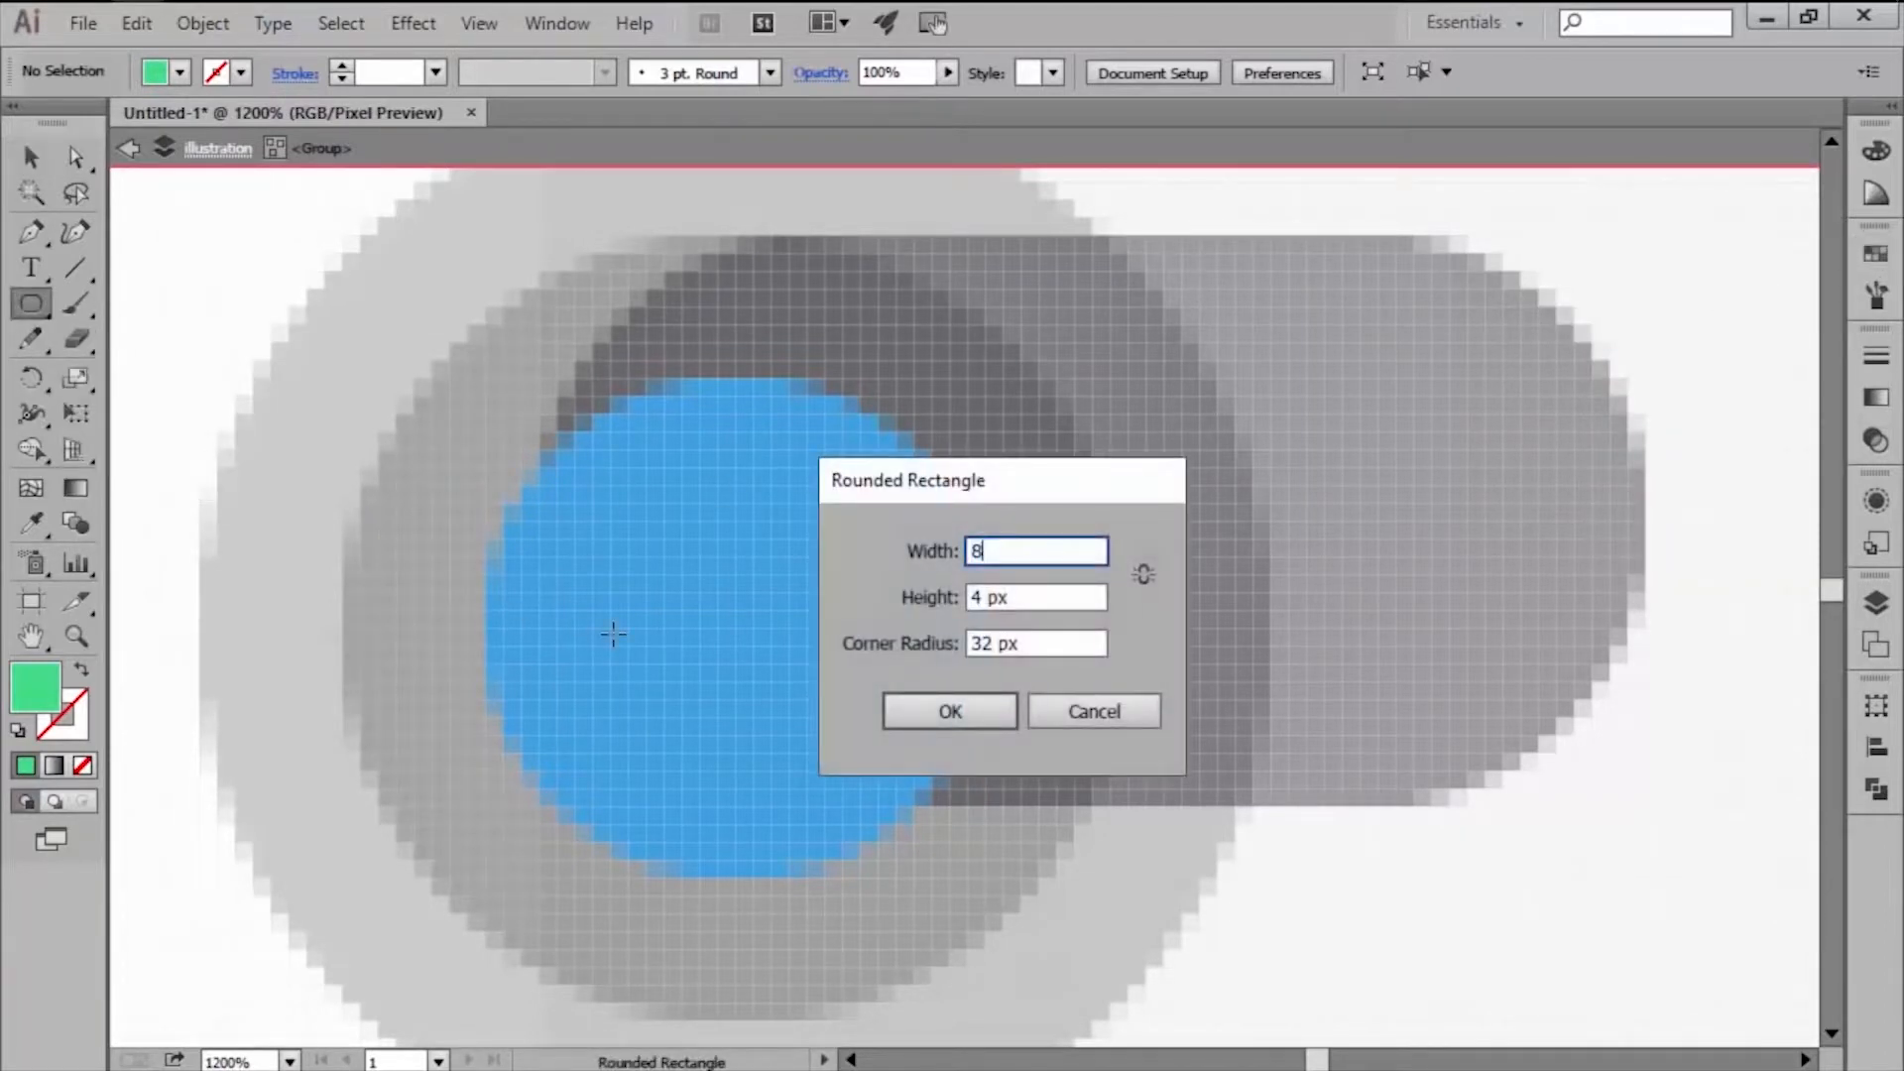
key("Tab")
type("6")
key("Return")
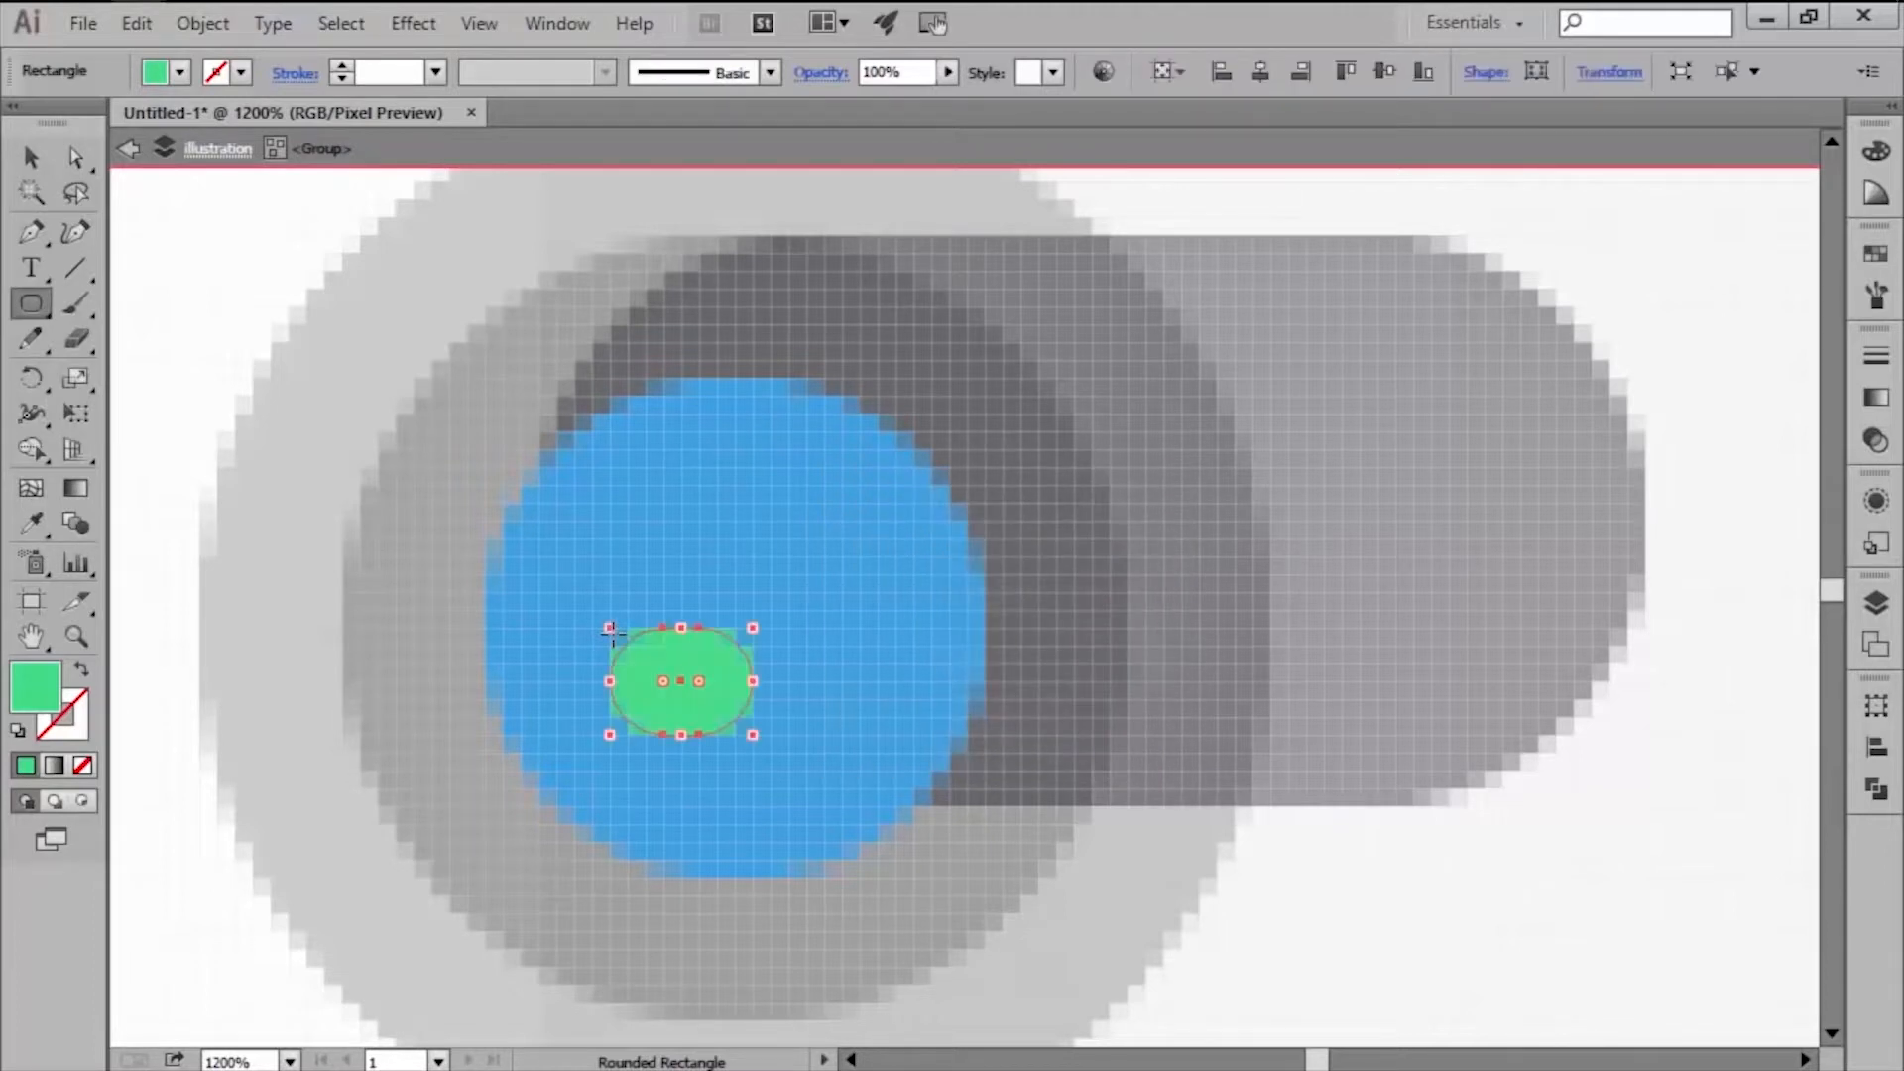
Align the small green rounded rectangle with the blue circle's left edge, at about mid-height.
key("v")
left_click_drag(639, 653, 527, 590)
key("Left")
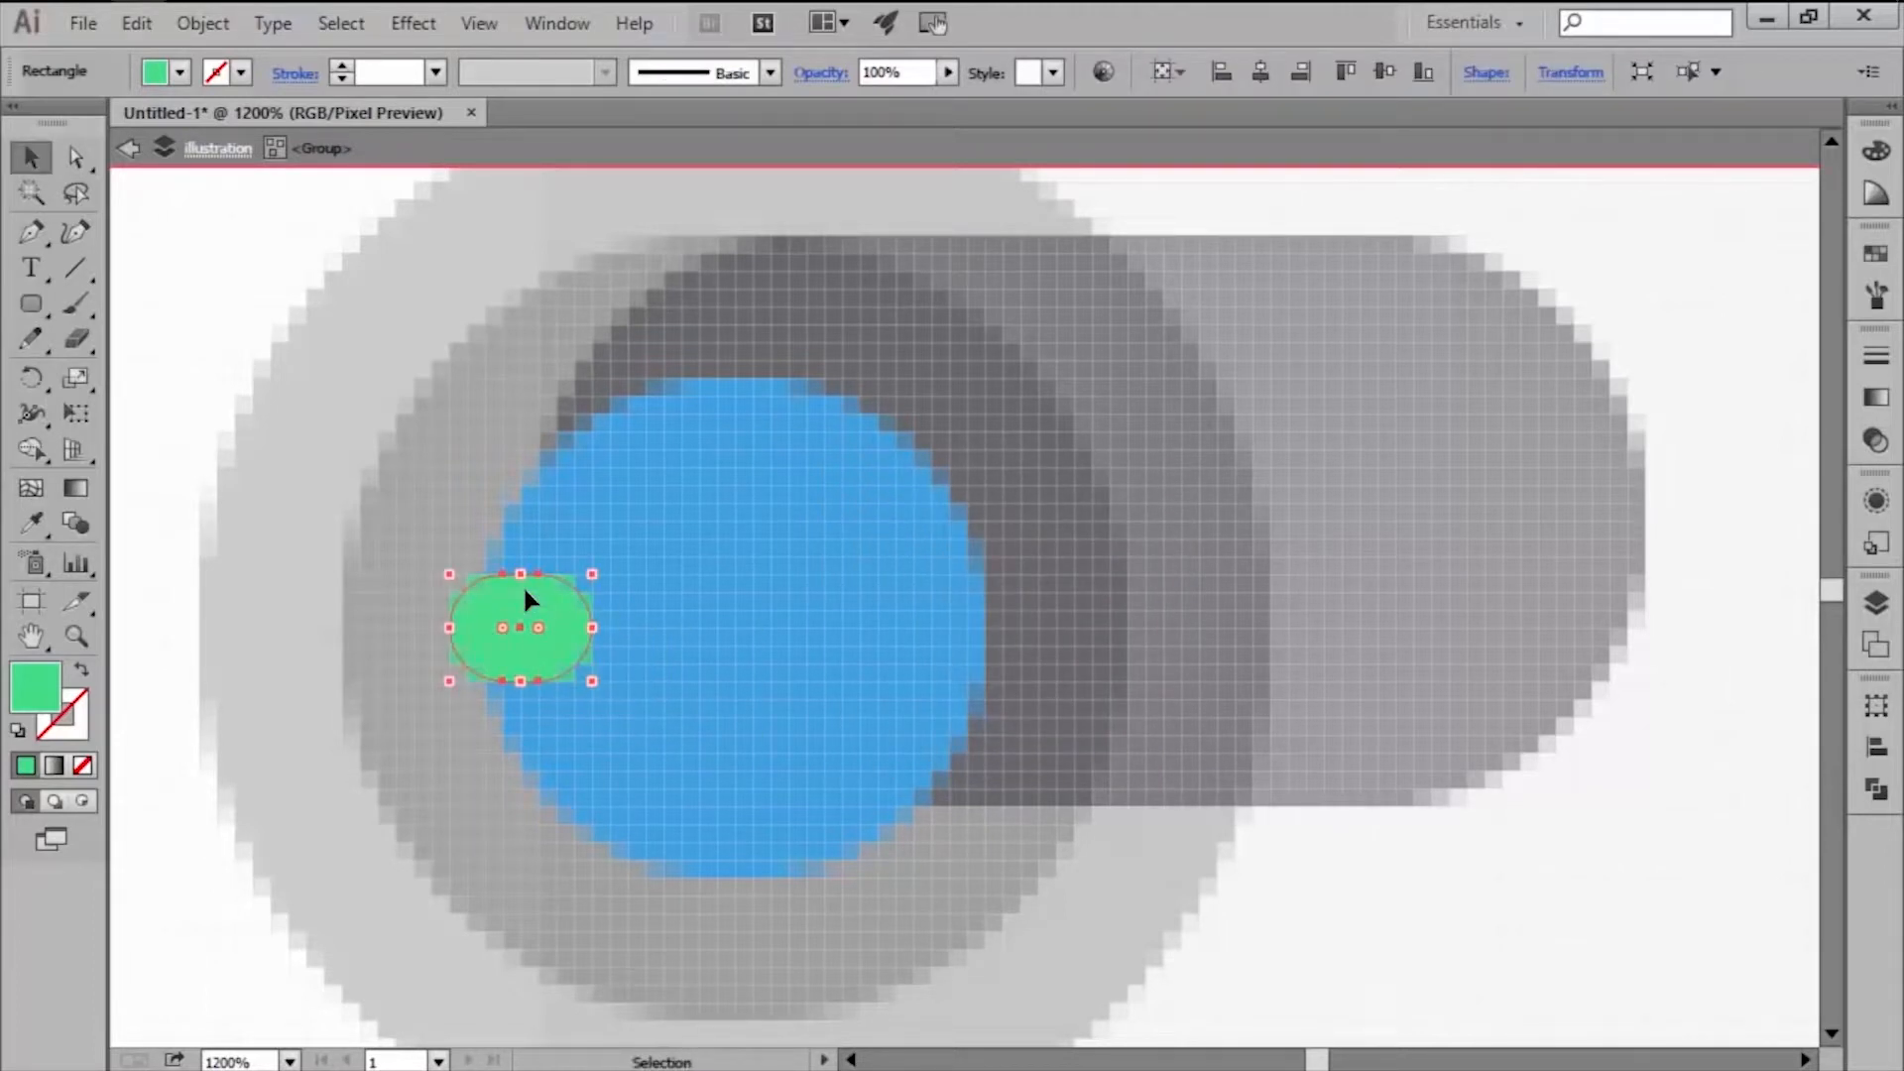
key("Right")
key("Right")
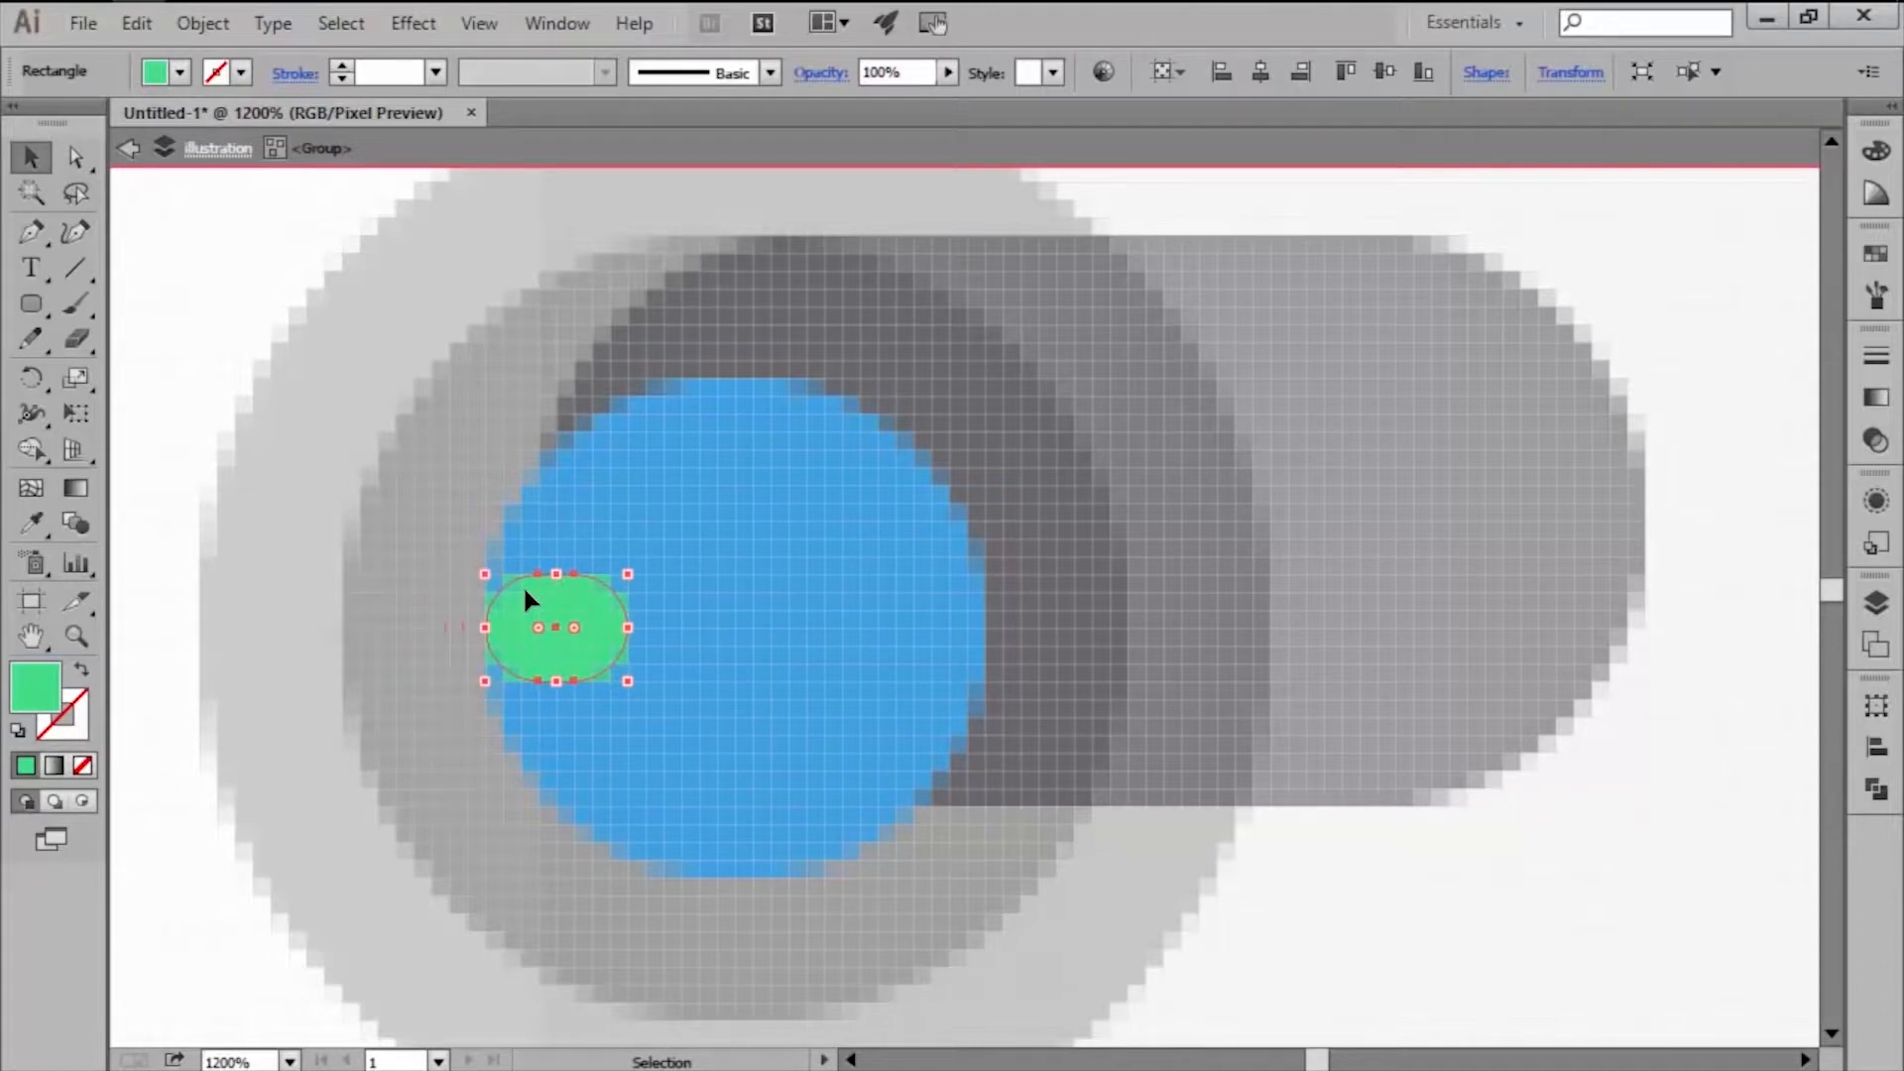
key("Up")
key("Down")
Create a 22 × 8 px green rounded rectangle with a 32 px corner radius on the planet.
left_click(30, 303)
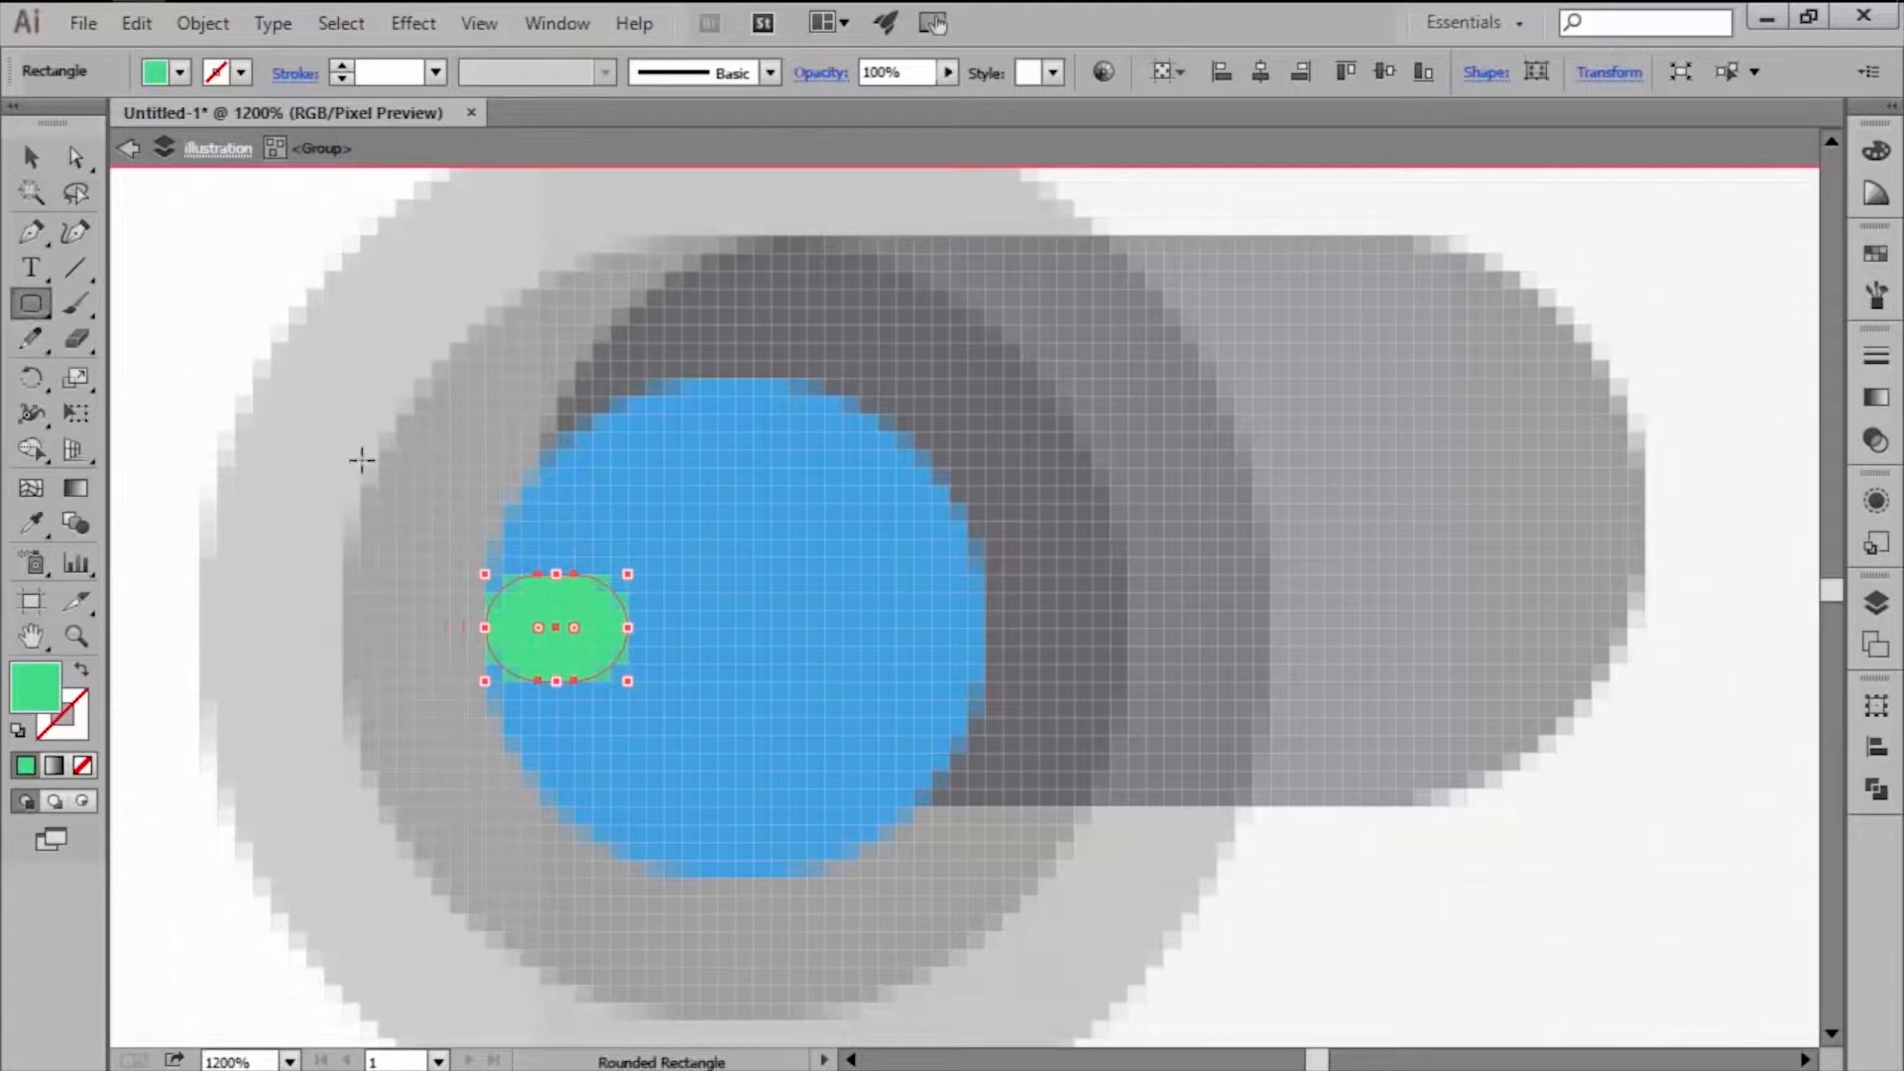
left_click(777, 675)
type("22")
key("Tab")
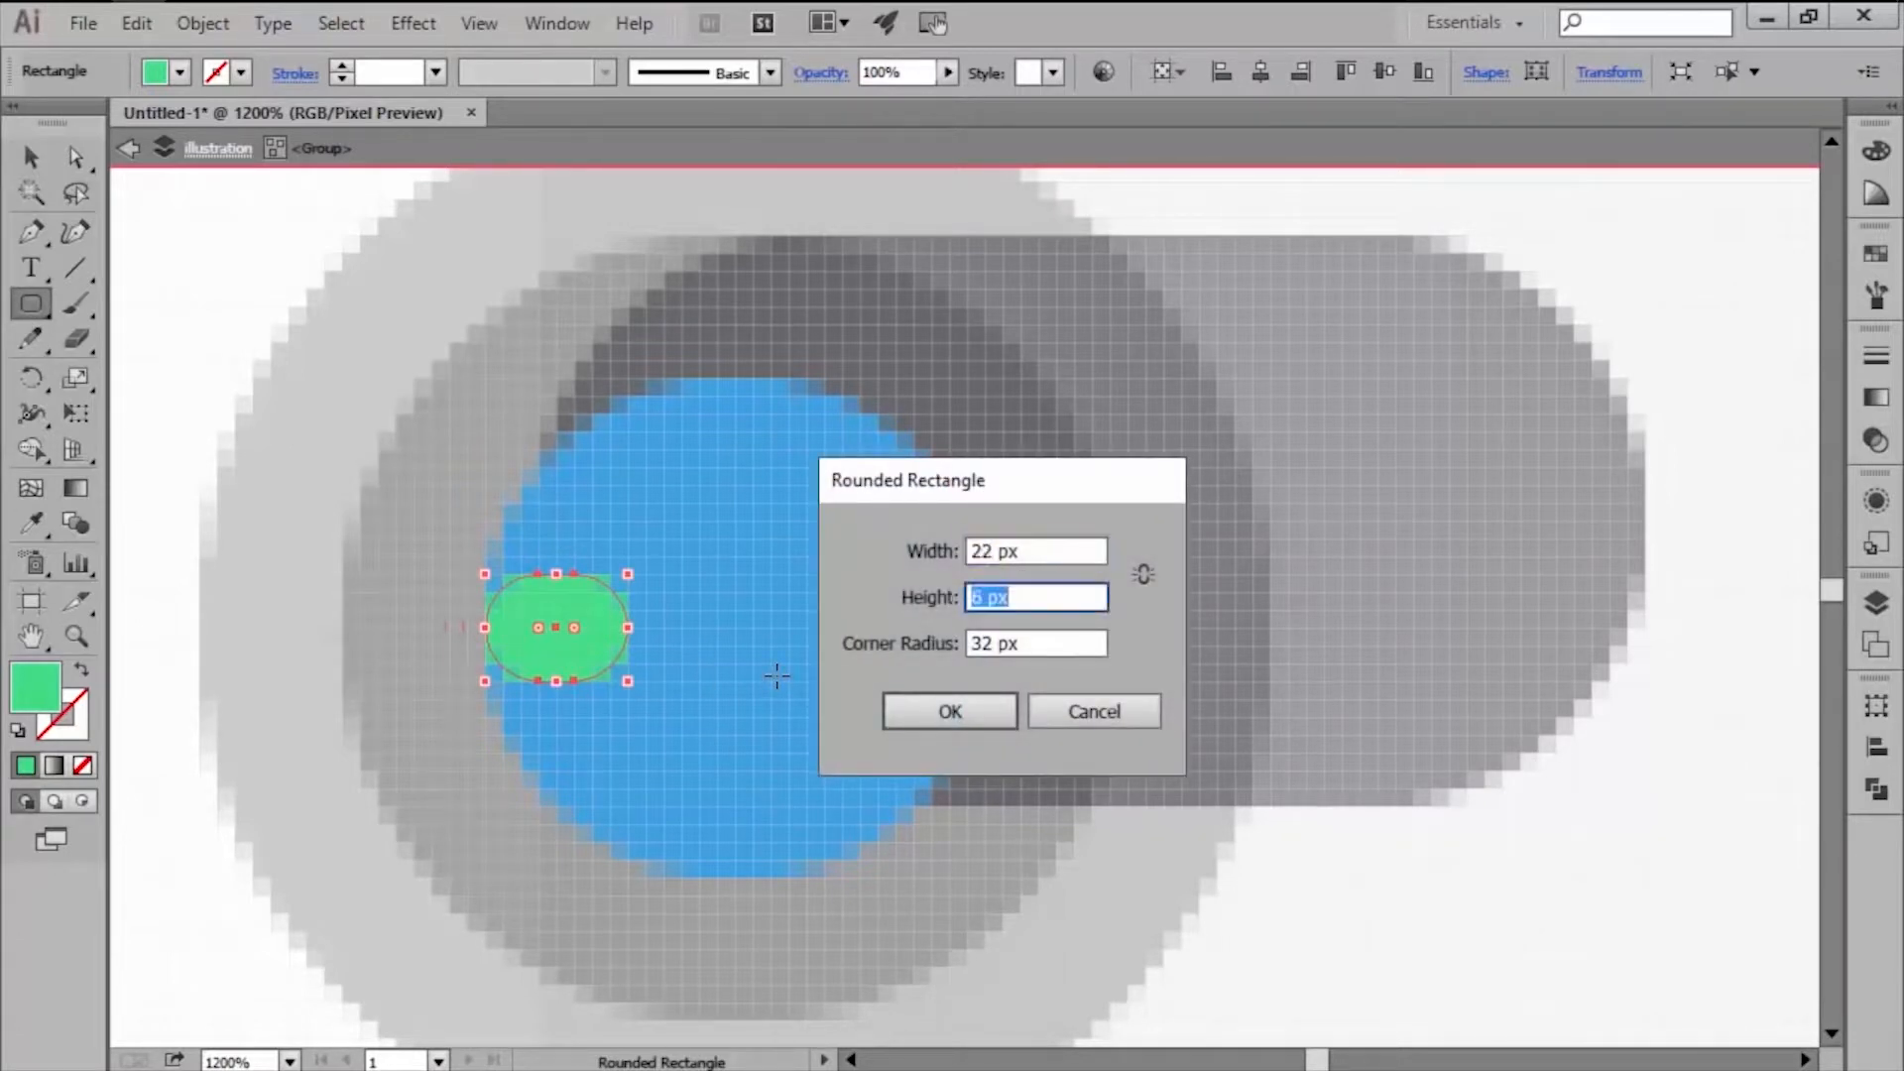
type("8")
key("Return")
key("v")
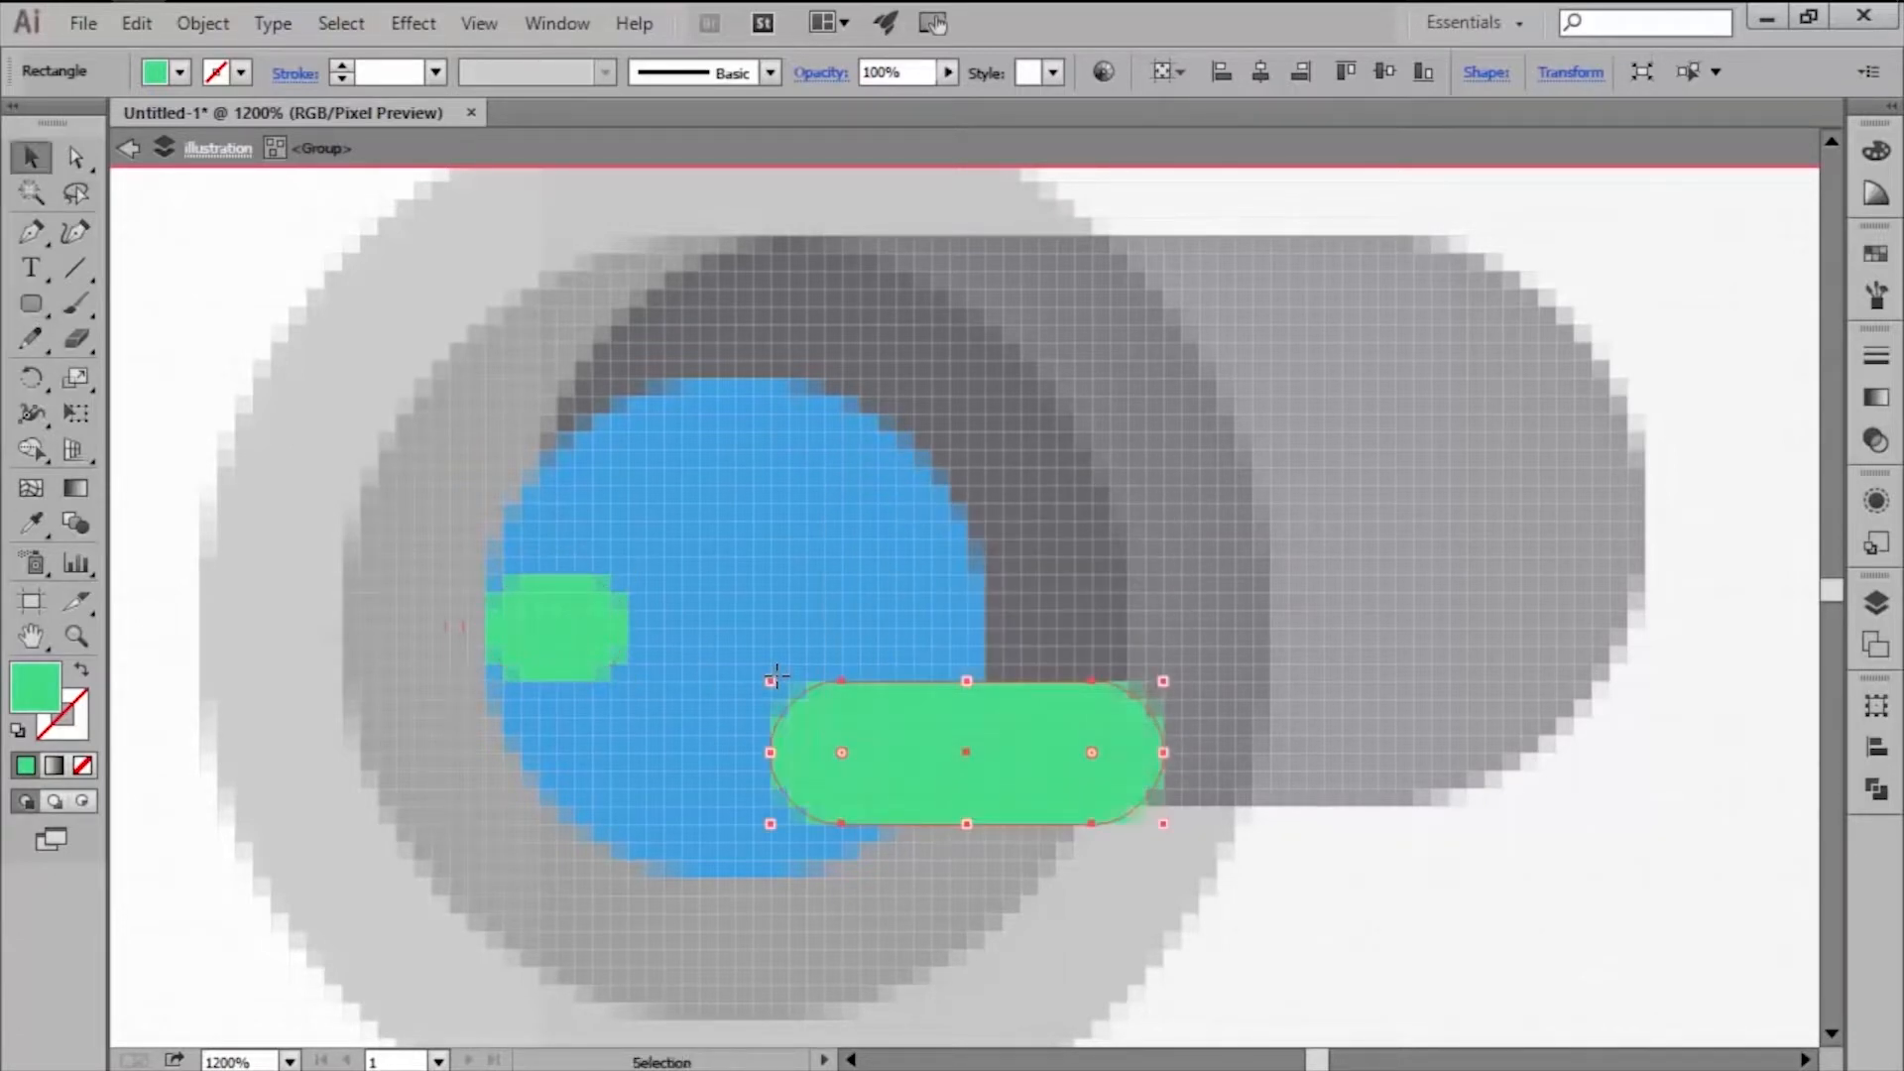
Position the wide green rounded rectangle across the blue circle's upper right side, extending past its edge.
left_click_drag(850, 692, 751, 481)
key("Down")
key("Down")
key("Down")
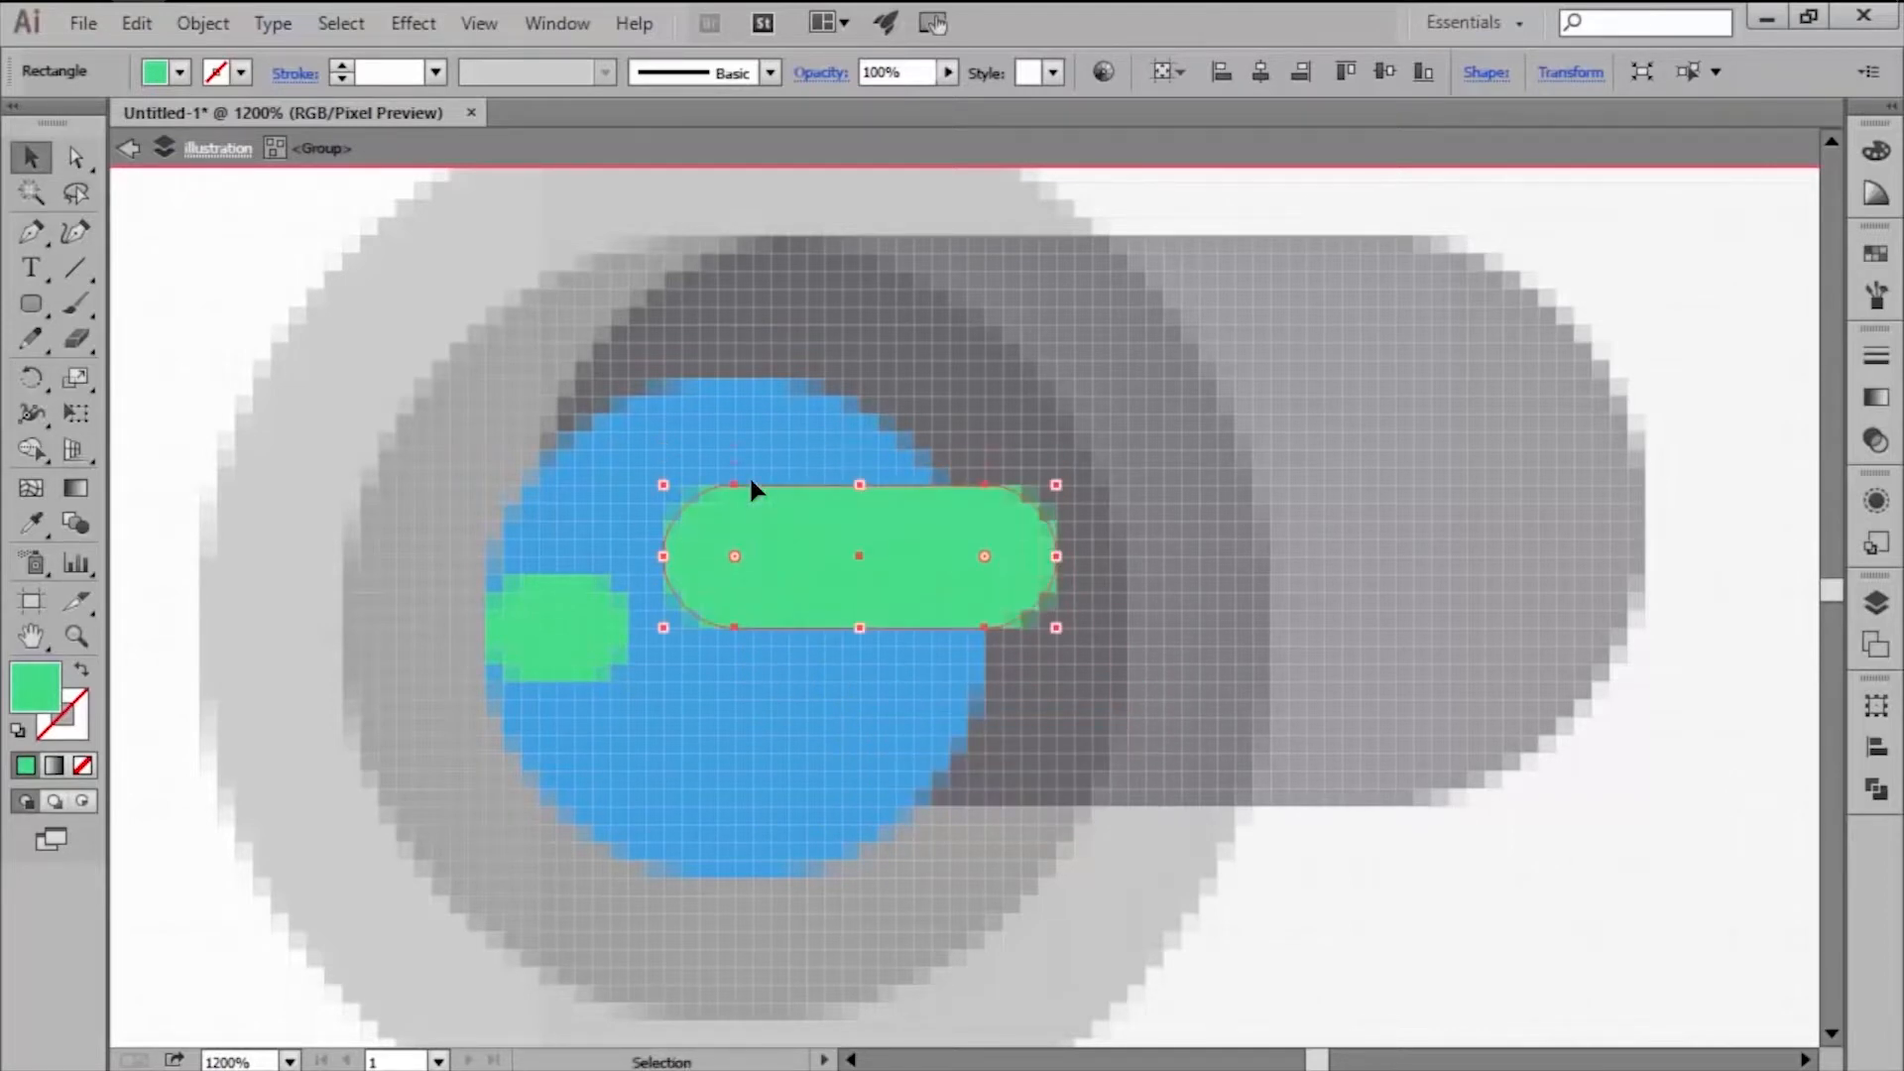
key("Right")
key("Right")
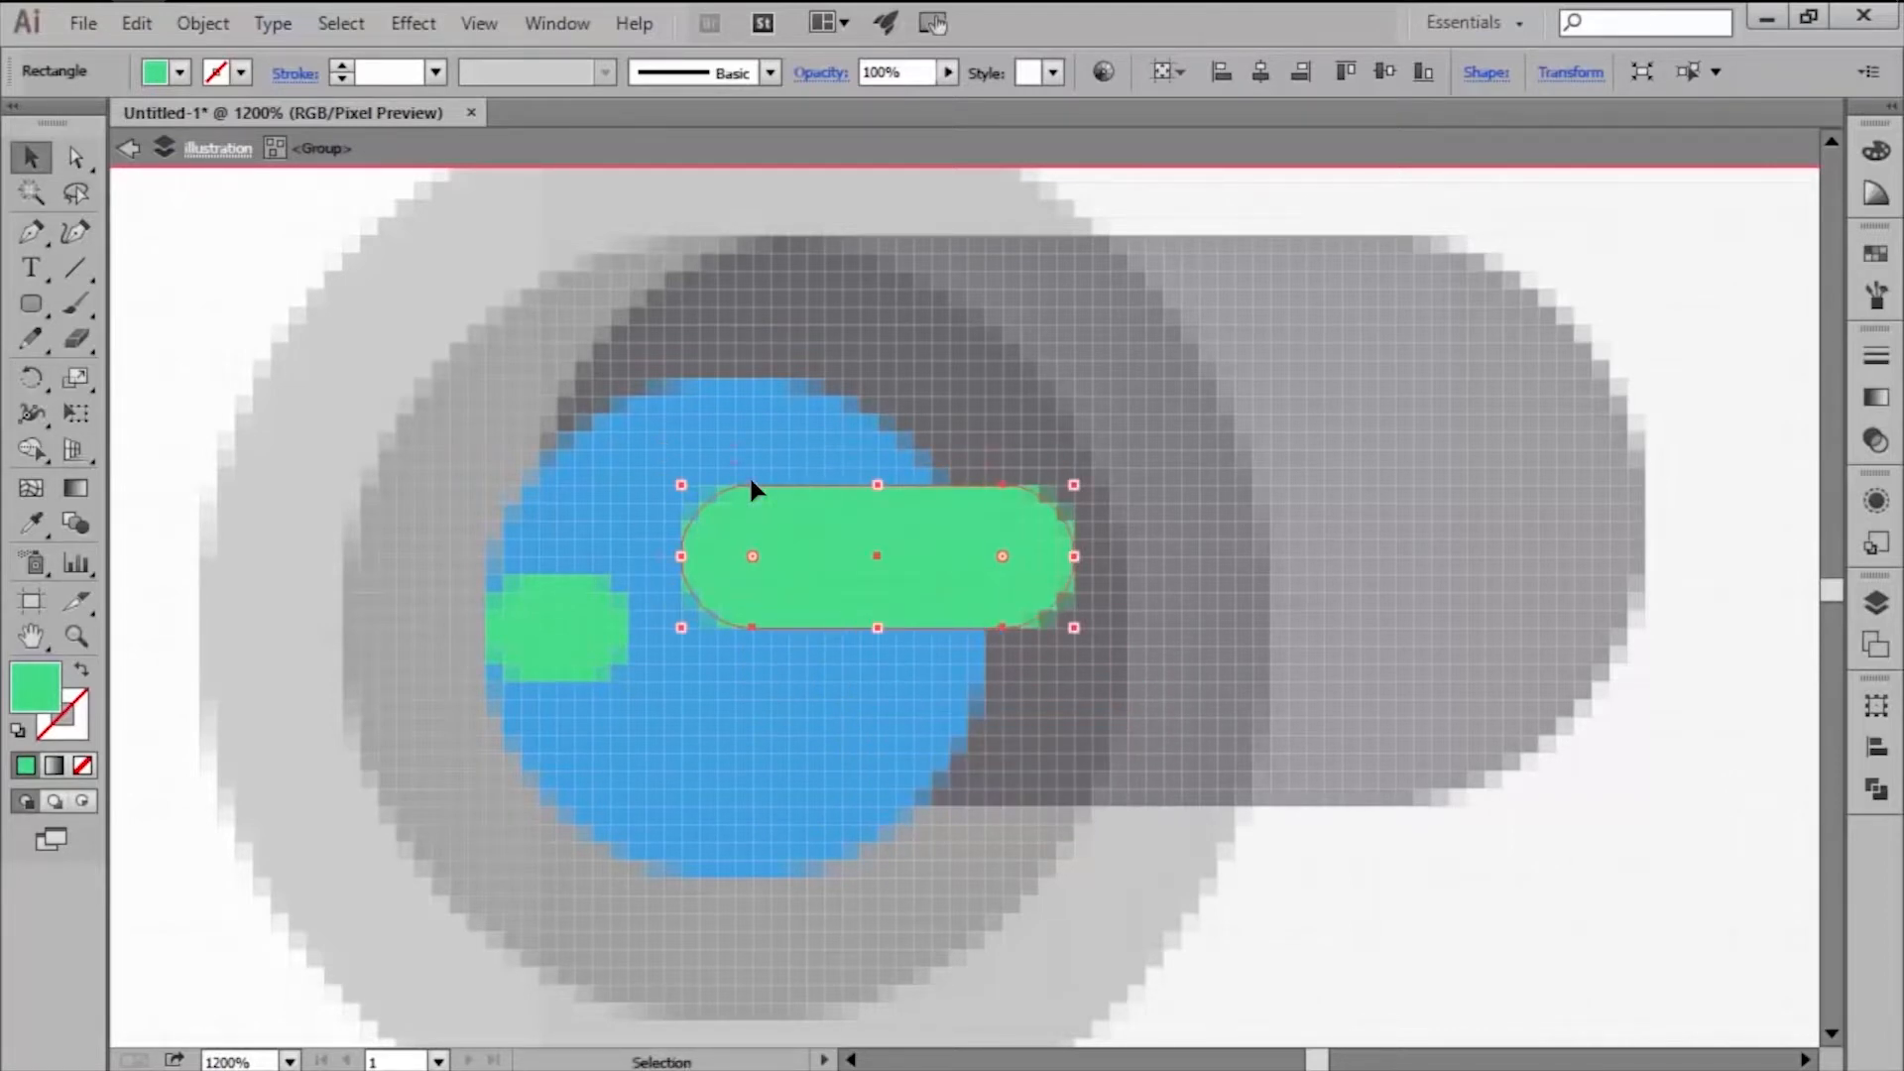
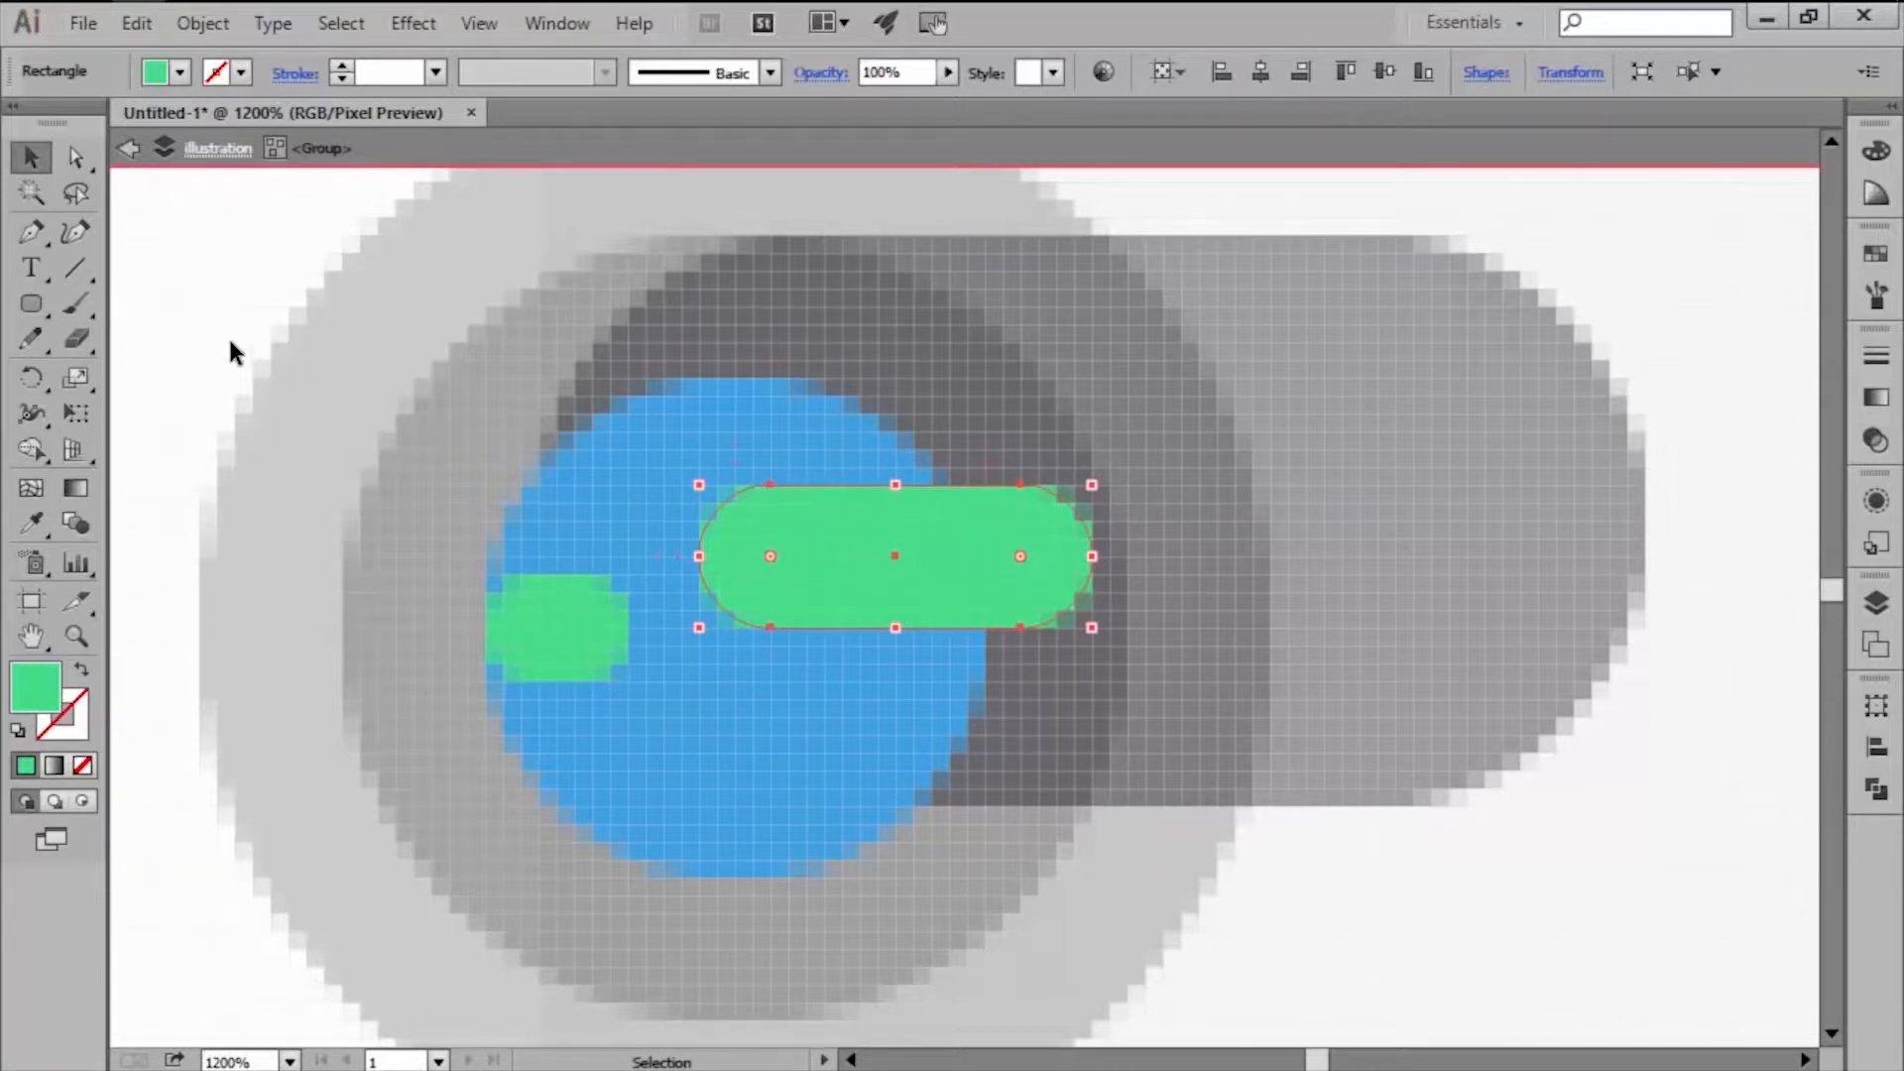
left_click(199, 315)
Create a 14 × 2 px green rectangle and place it directly beneath the wide green rounded rectangle.
left_click_drag(28, 304, 119, 303)
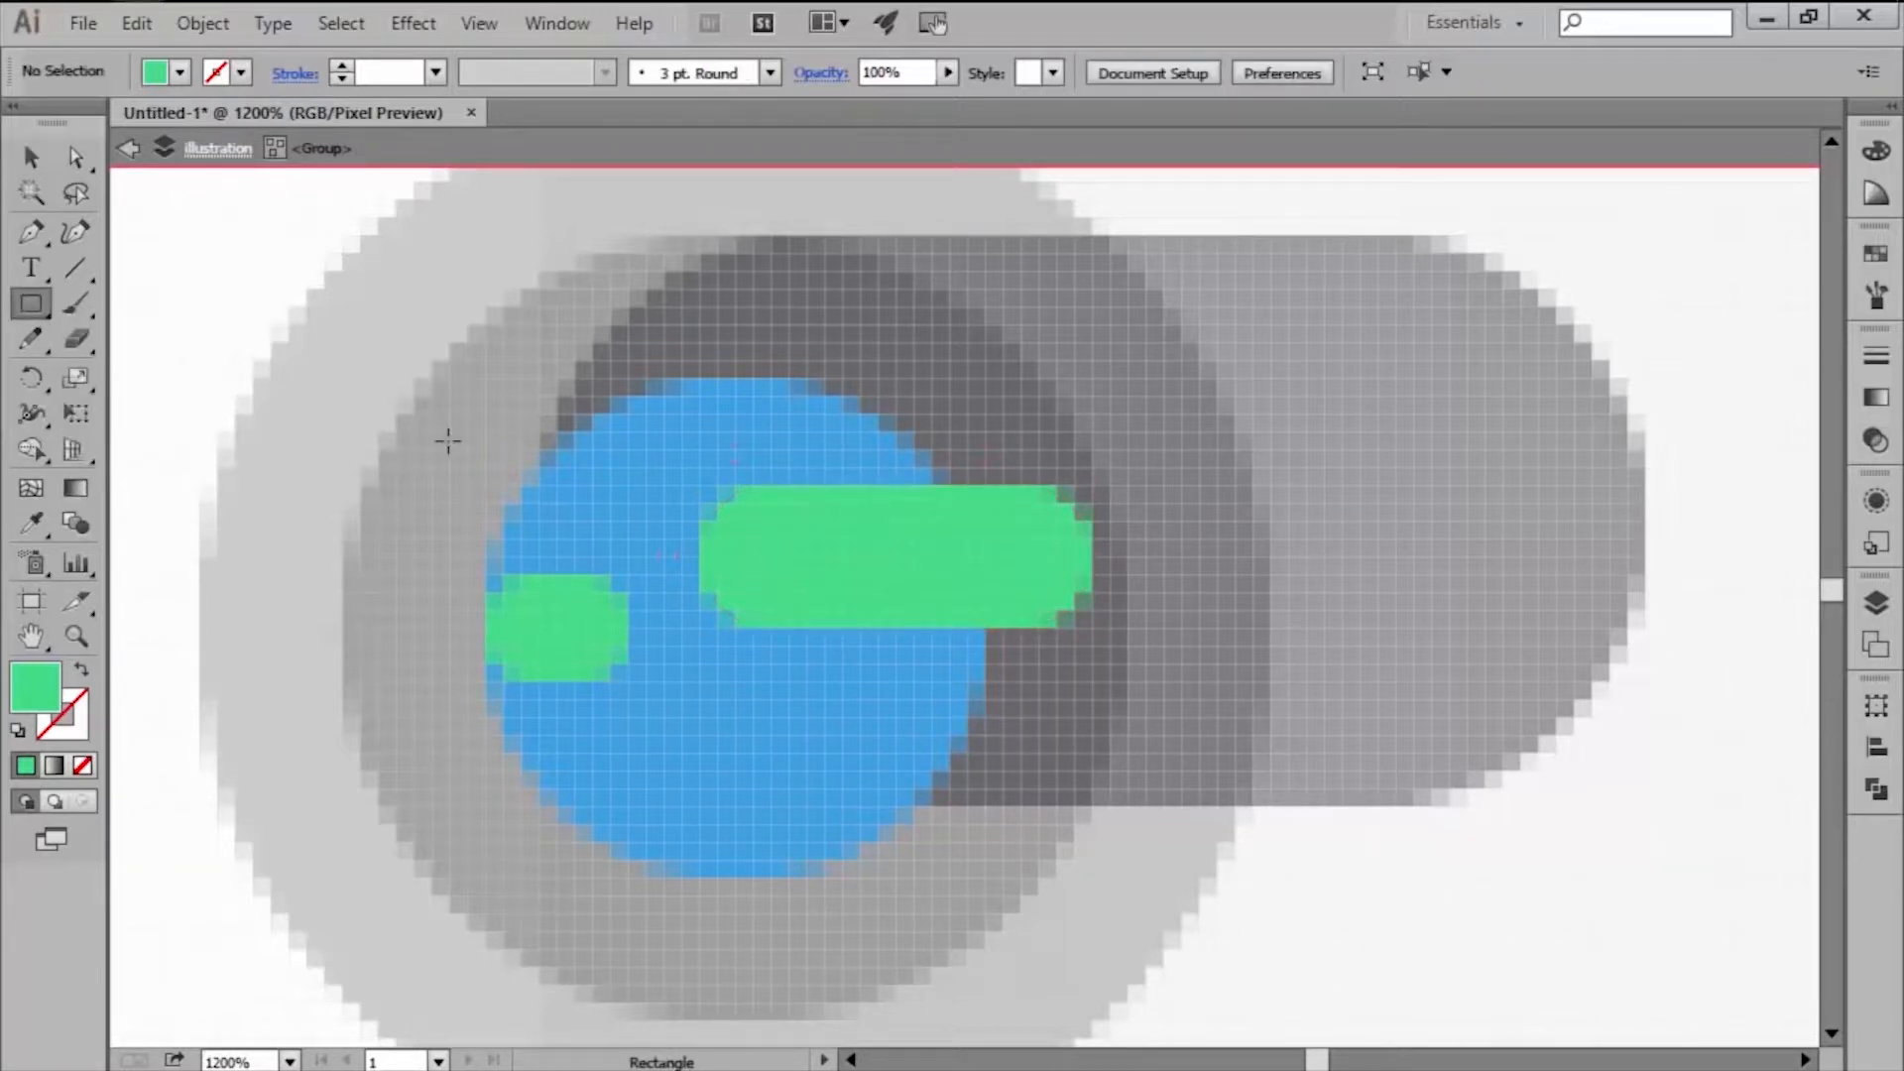
left_click(854, 667)
type("14")
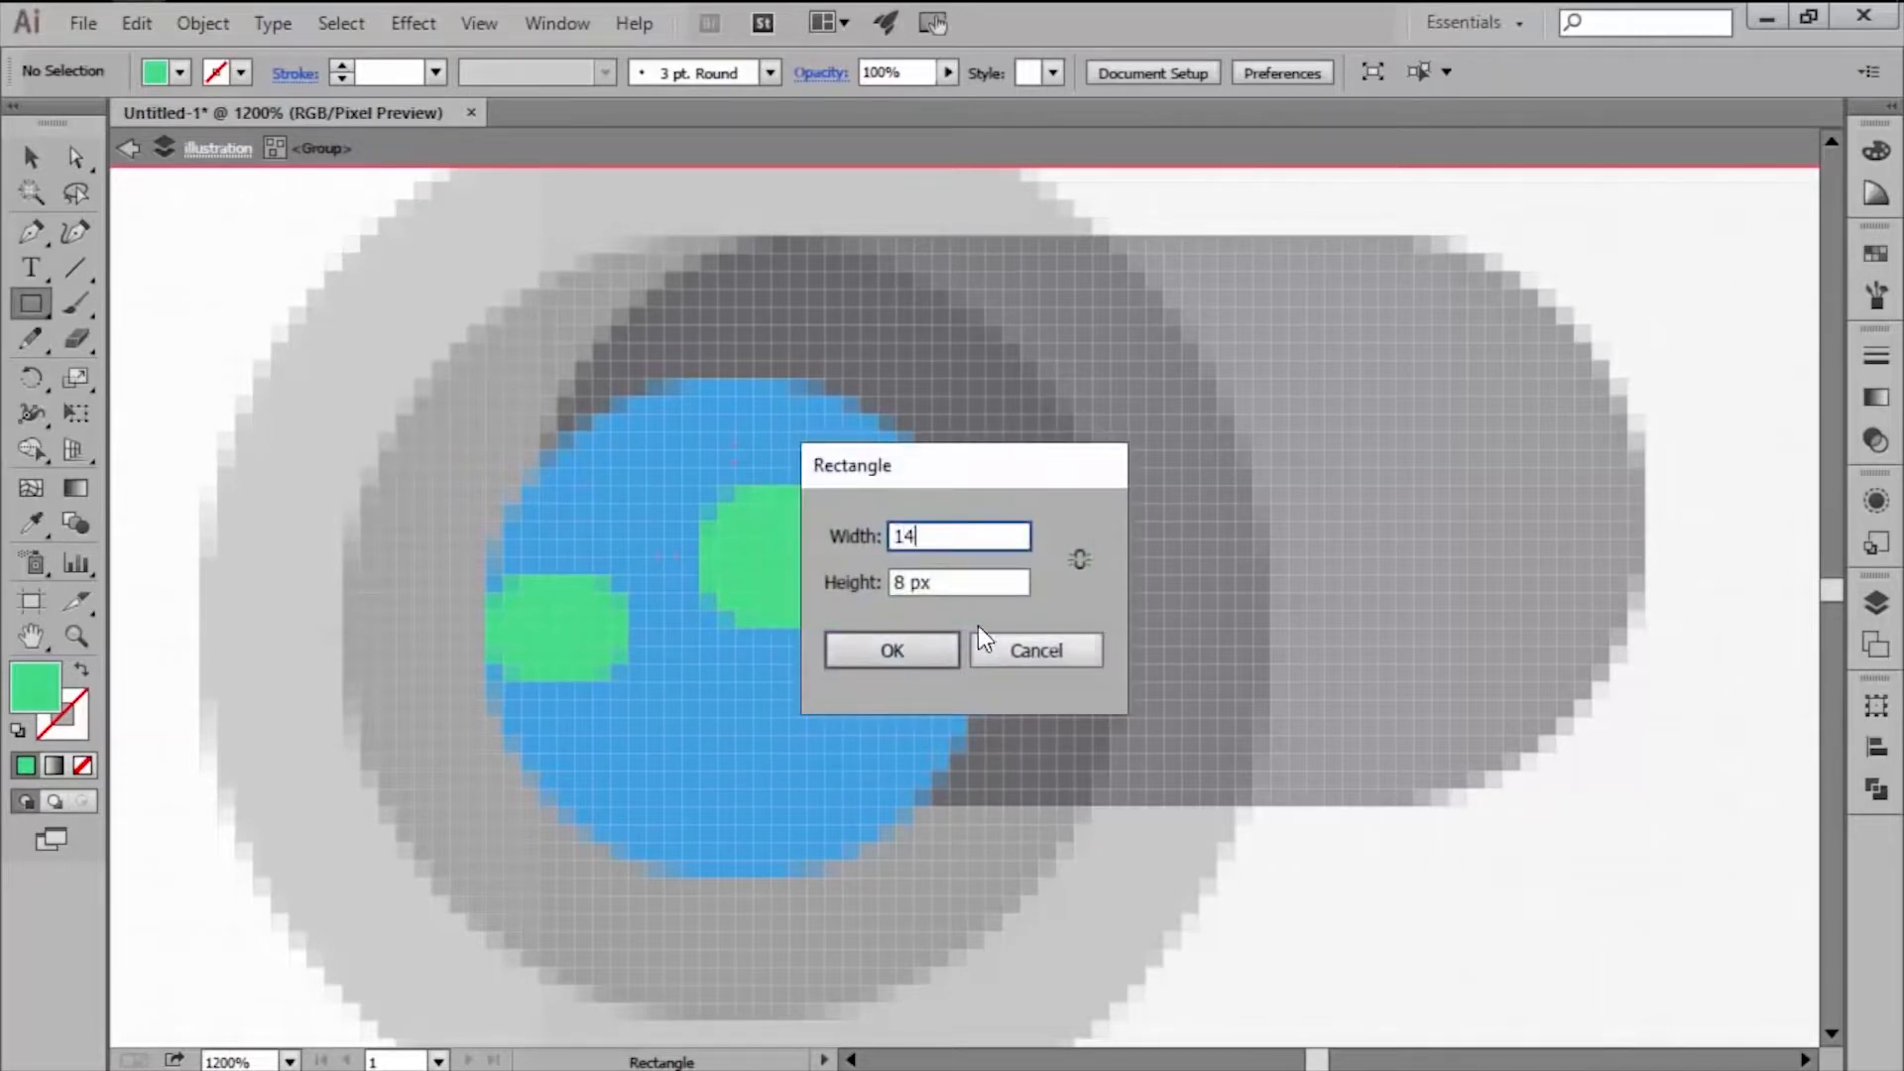
key("Tab")
type("2")
left_click(920, 641)
key("v")
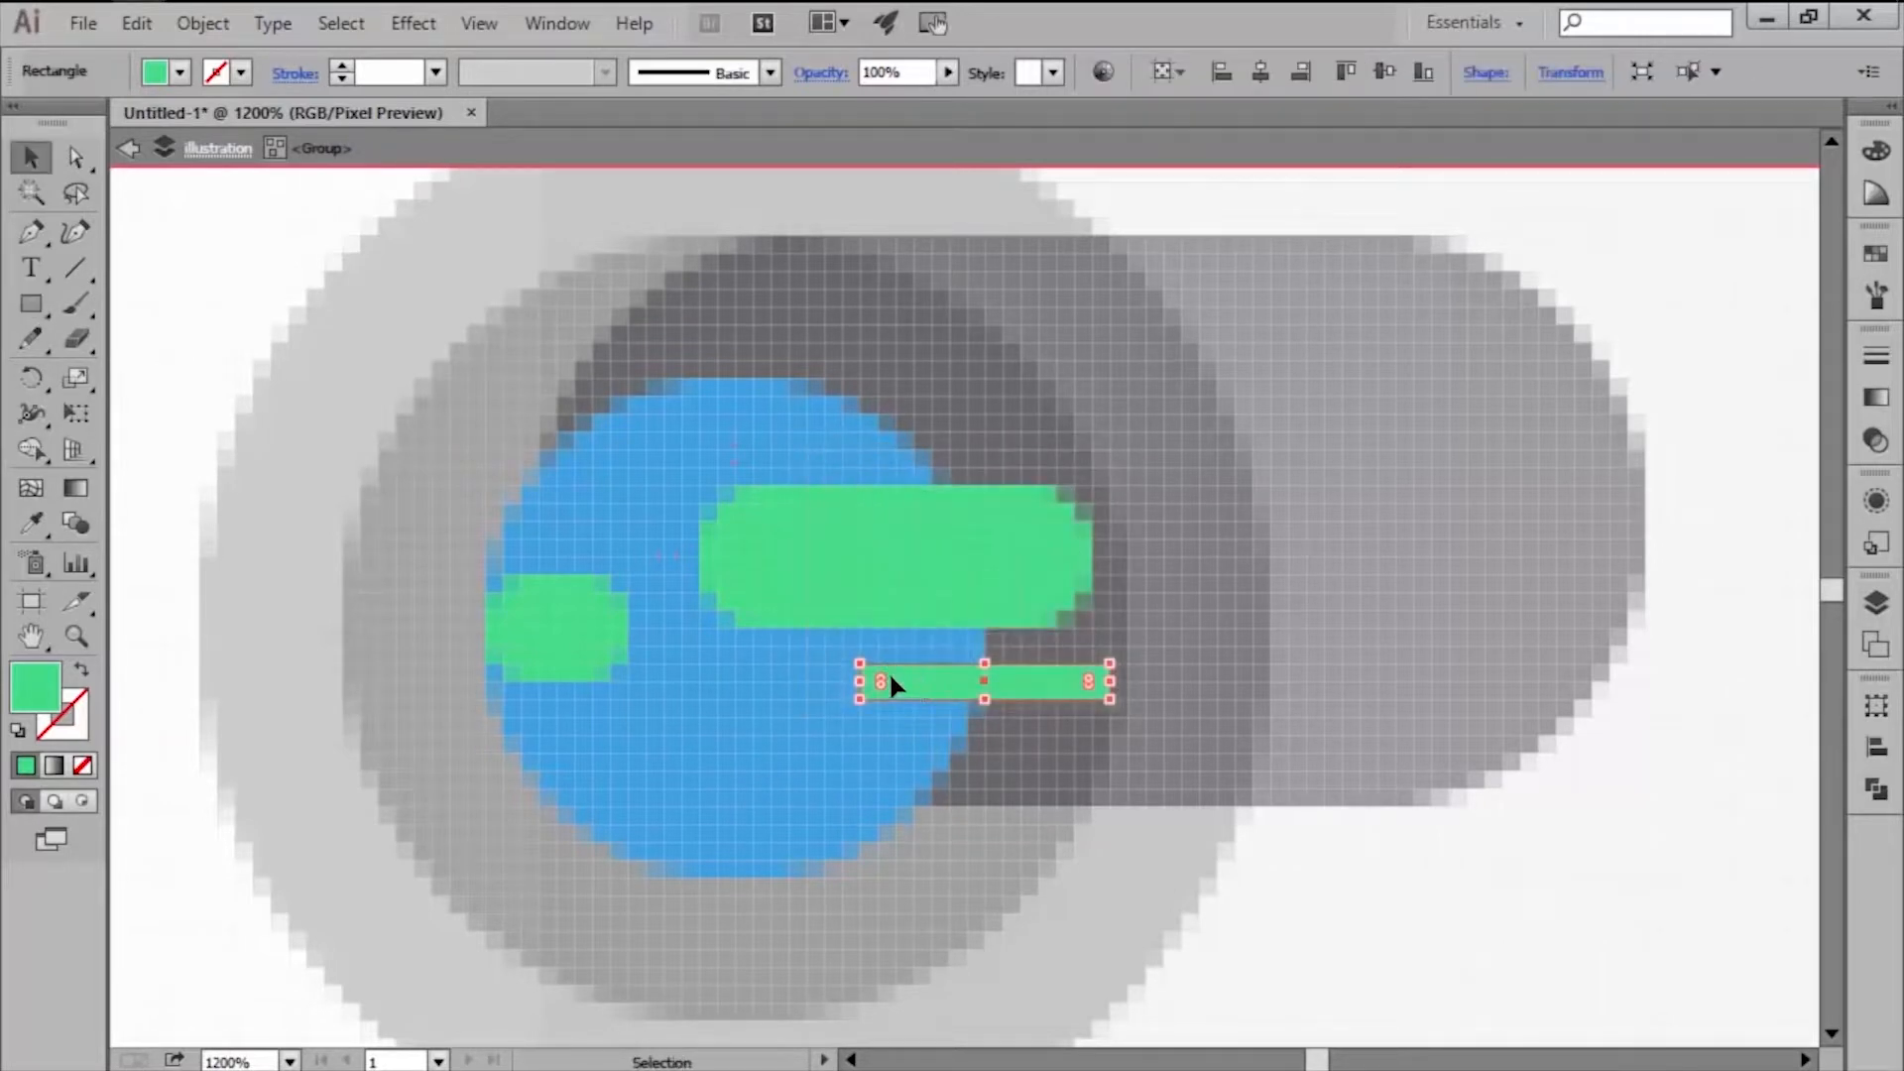
left_click_drag(922, 684, 873, 648)
Draw a circle about 2 px across at the thin rectangle's left end and subtract it with Pathfinder Minus Front.
scroll(876, 647, "up", 1)
key("l")
left_click_drag(753, 628, 800, 675)
key("v")
left_click(855, 654, "shift")
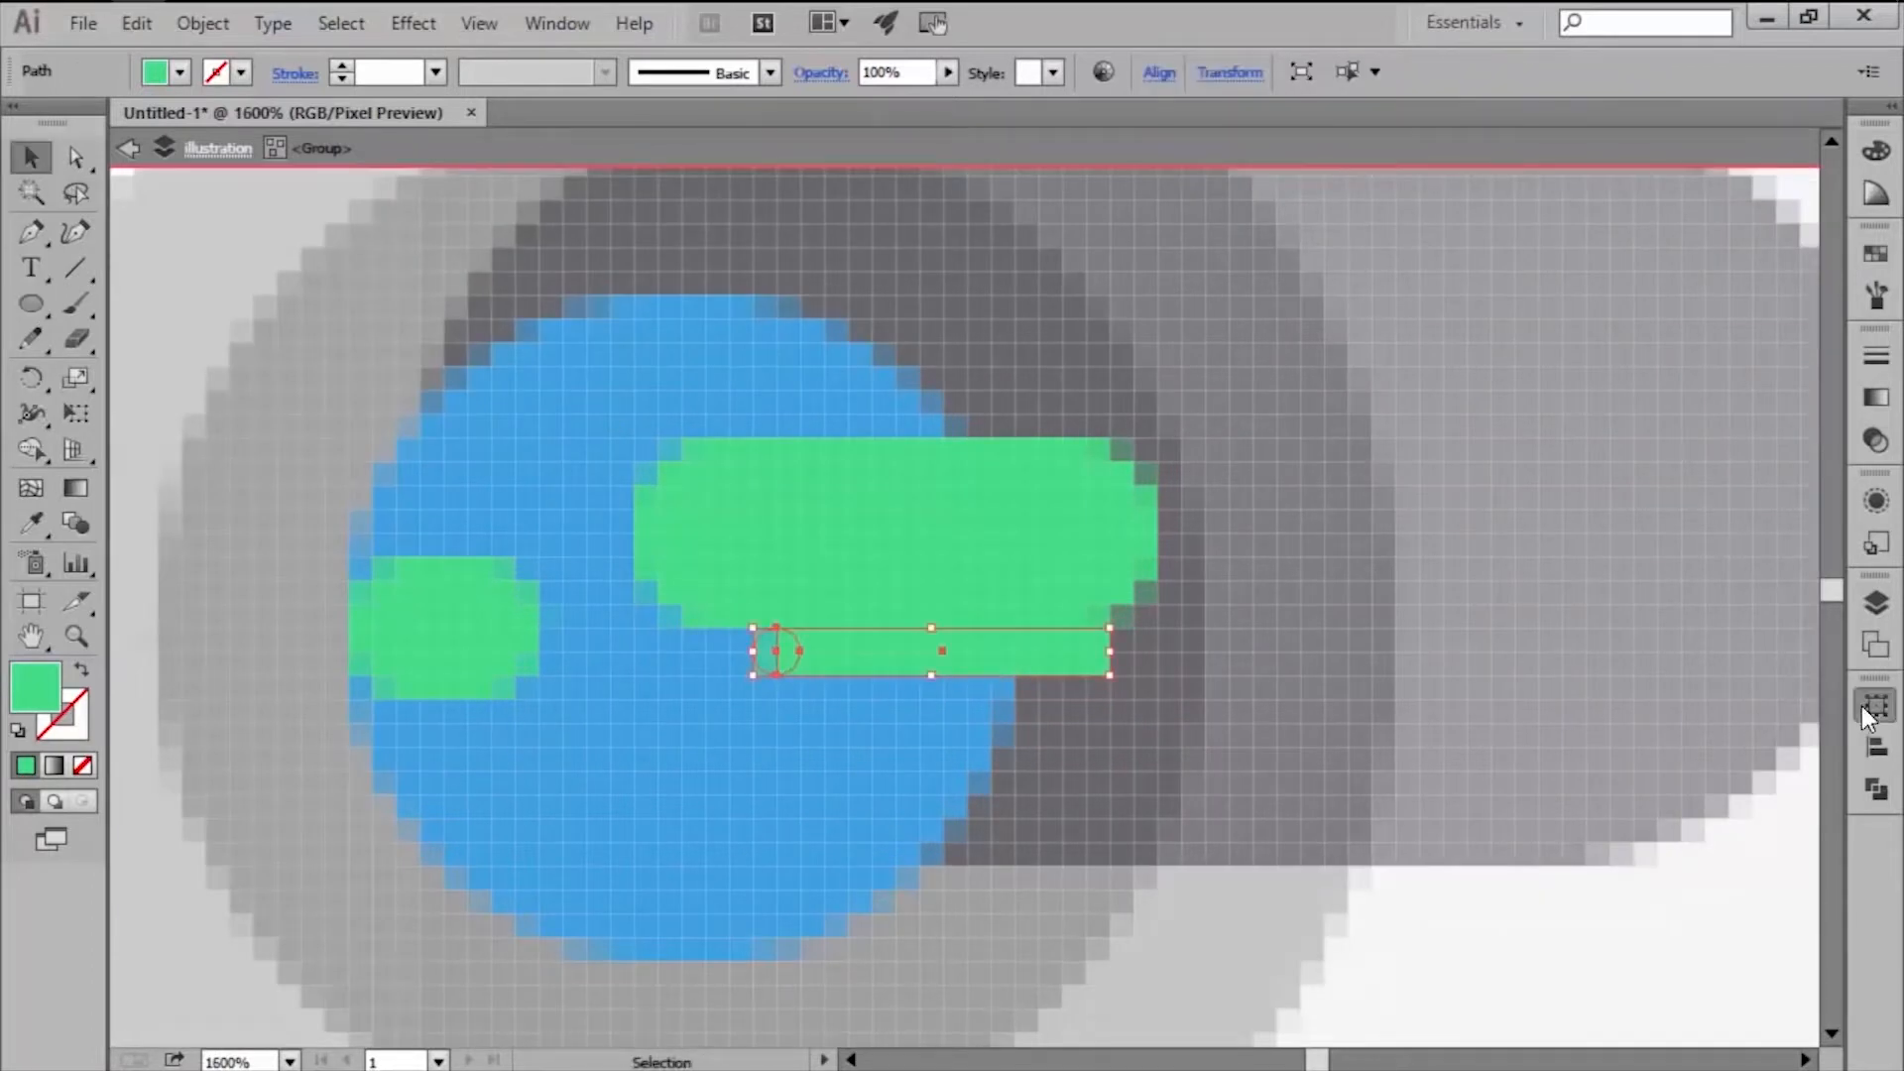
left_click(1869, 710)
left_click(1877, 788)
left_click(1583, 748)
left_click(1252, 694)
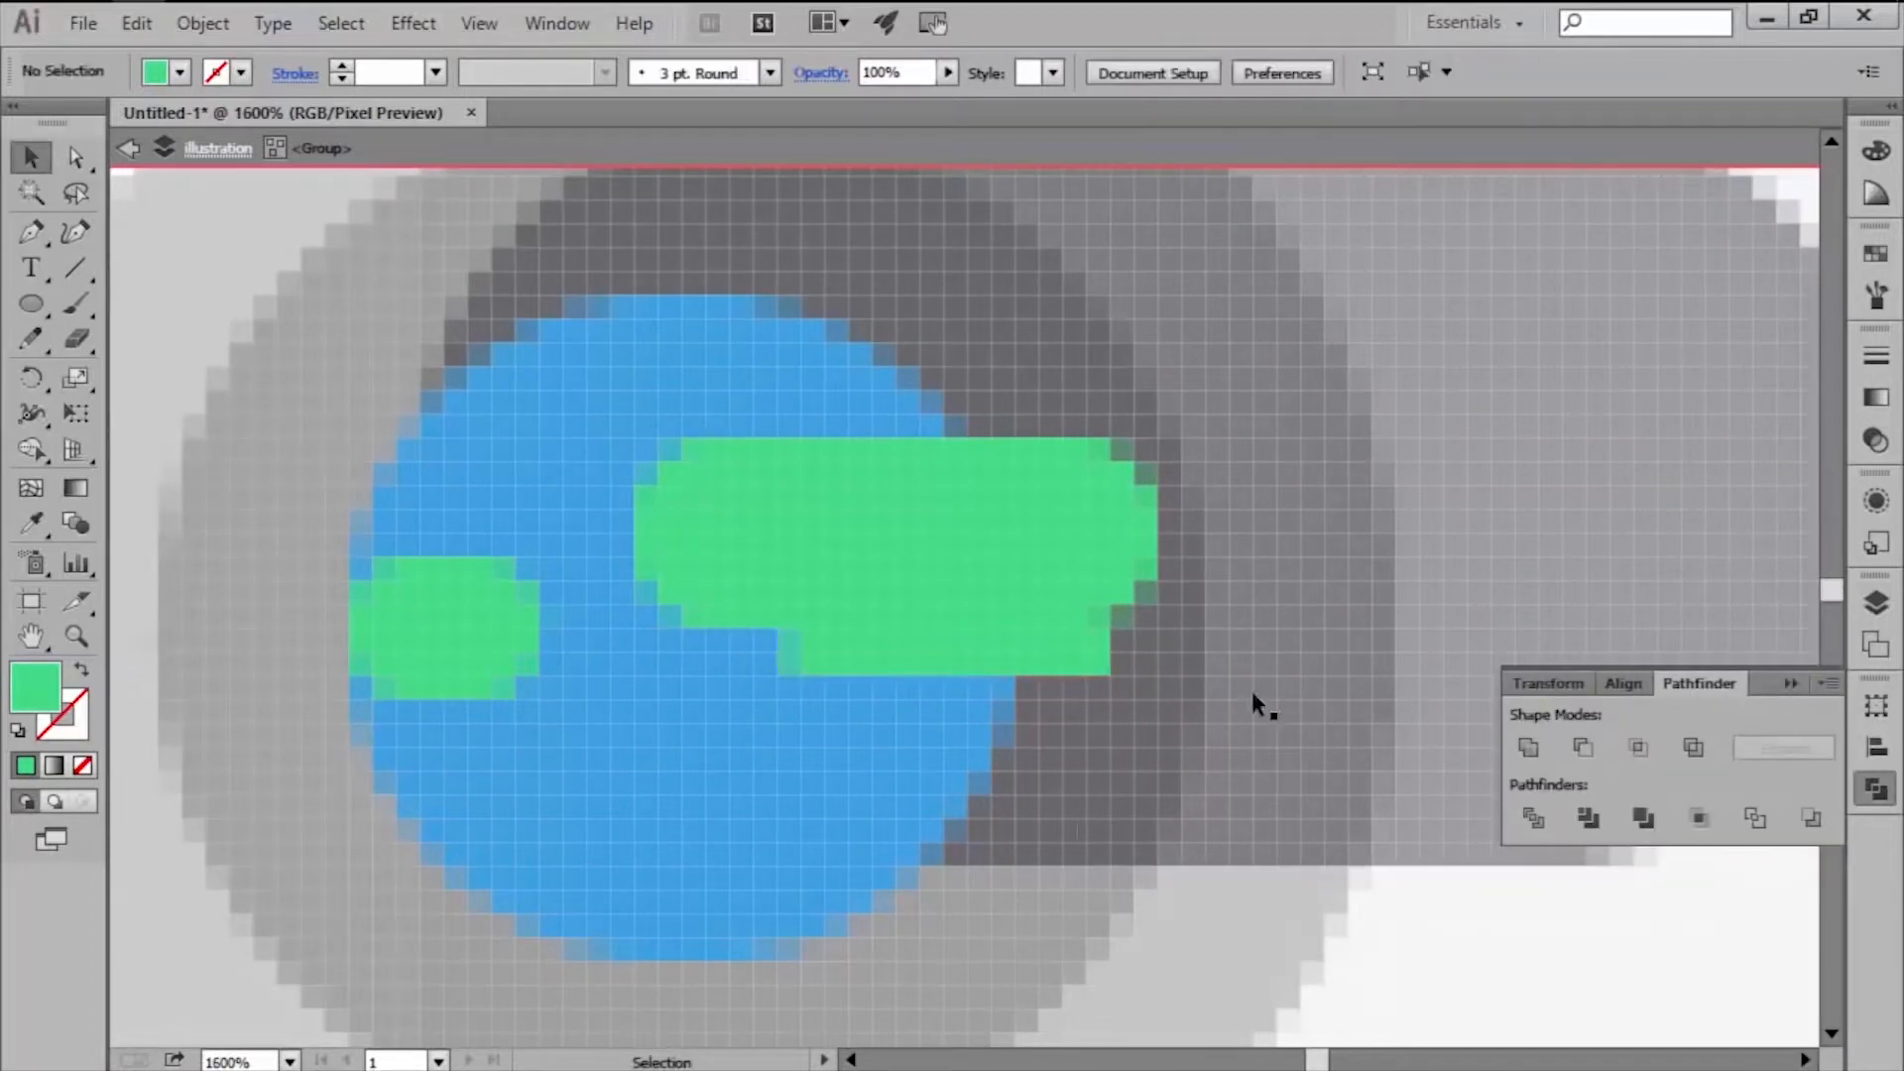
Create a 16 × 4 px green rounded rectangle and place it directly beneath the thin green rectangle on the planet.
left_click_drag(30, 306, 115, 369)
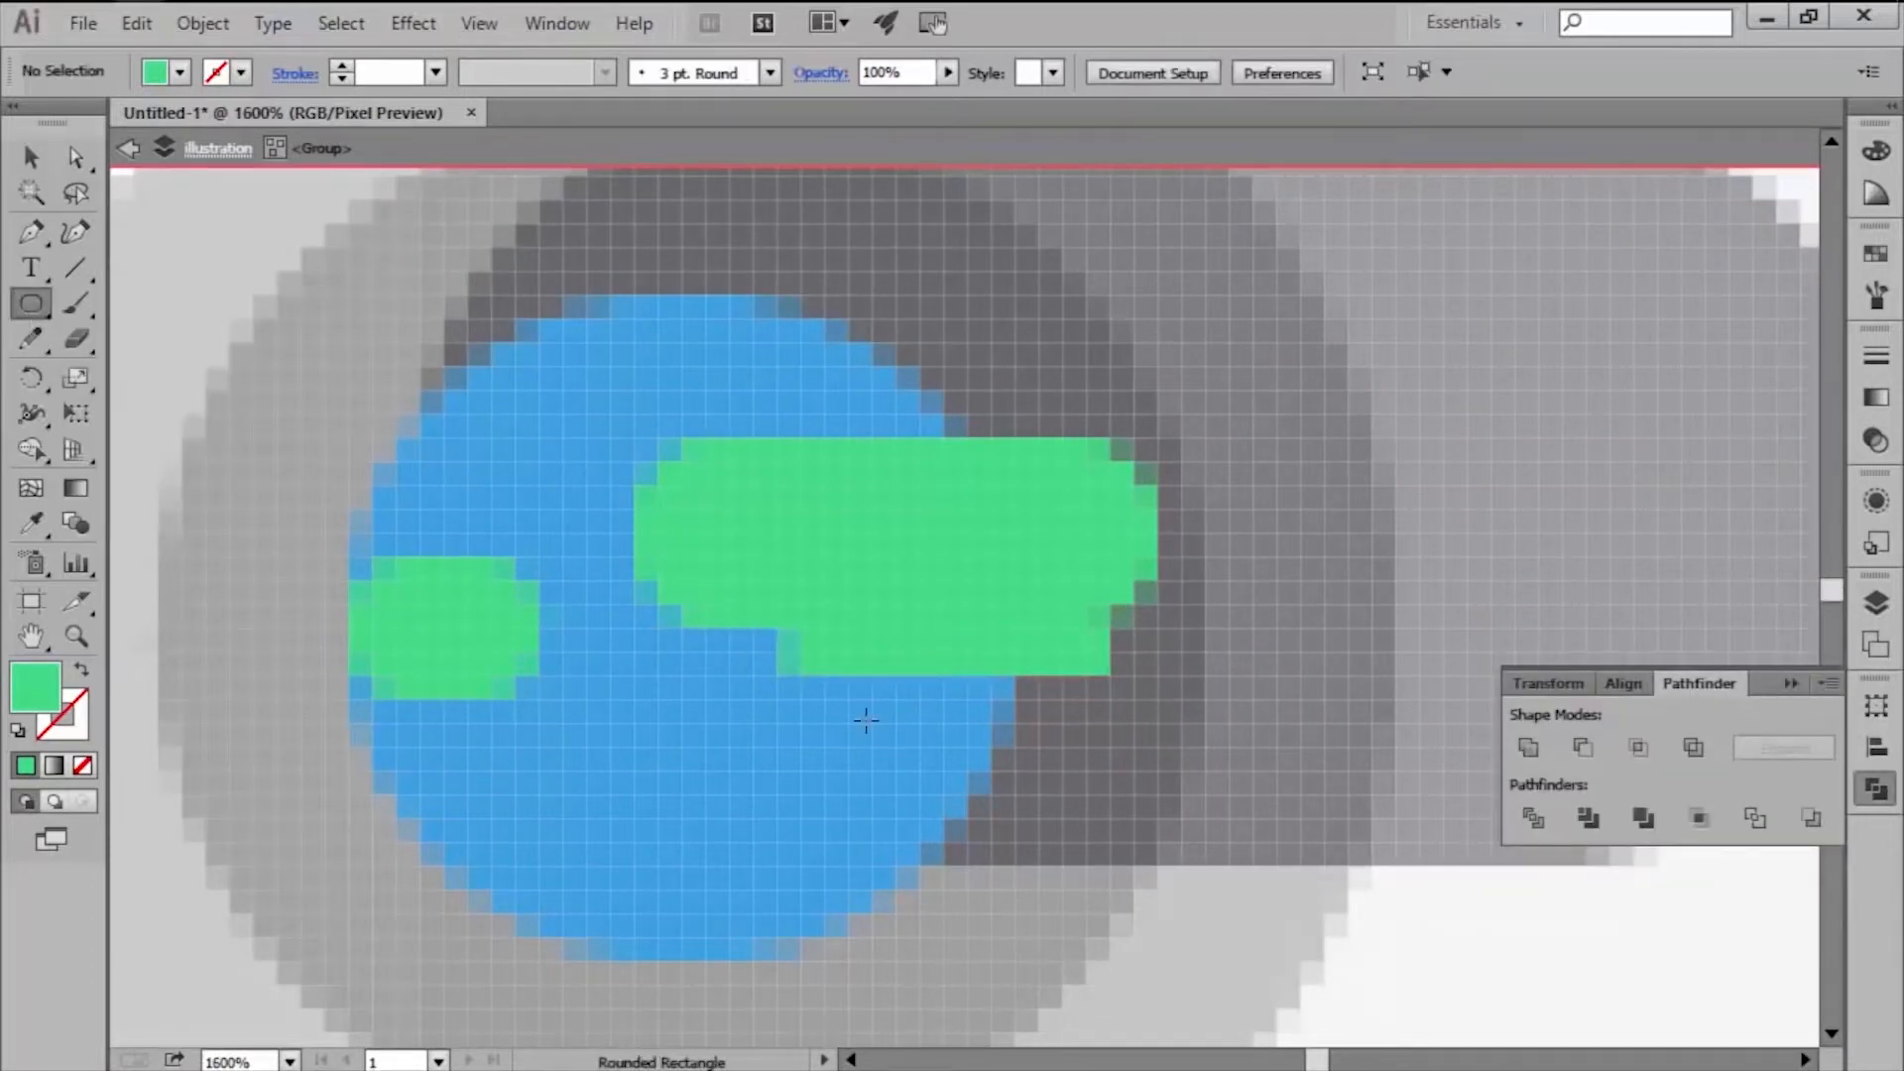
left_click(866, 721)
type("1")
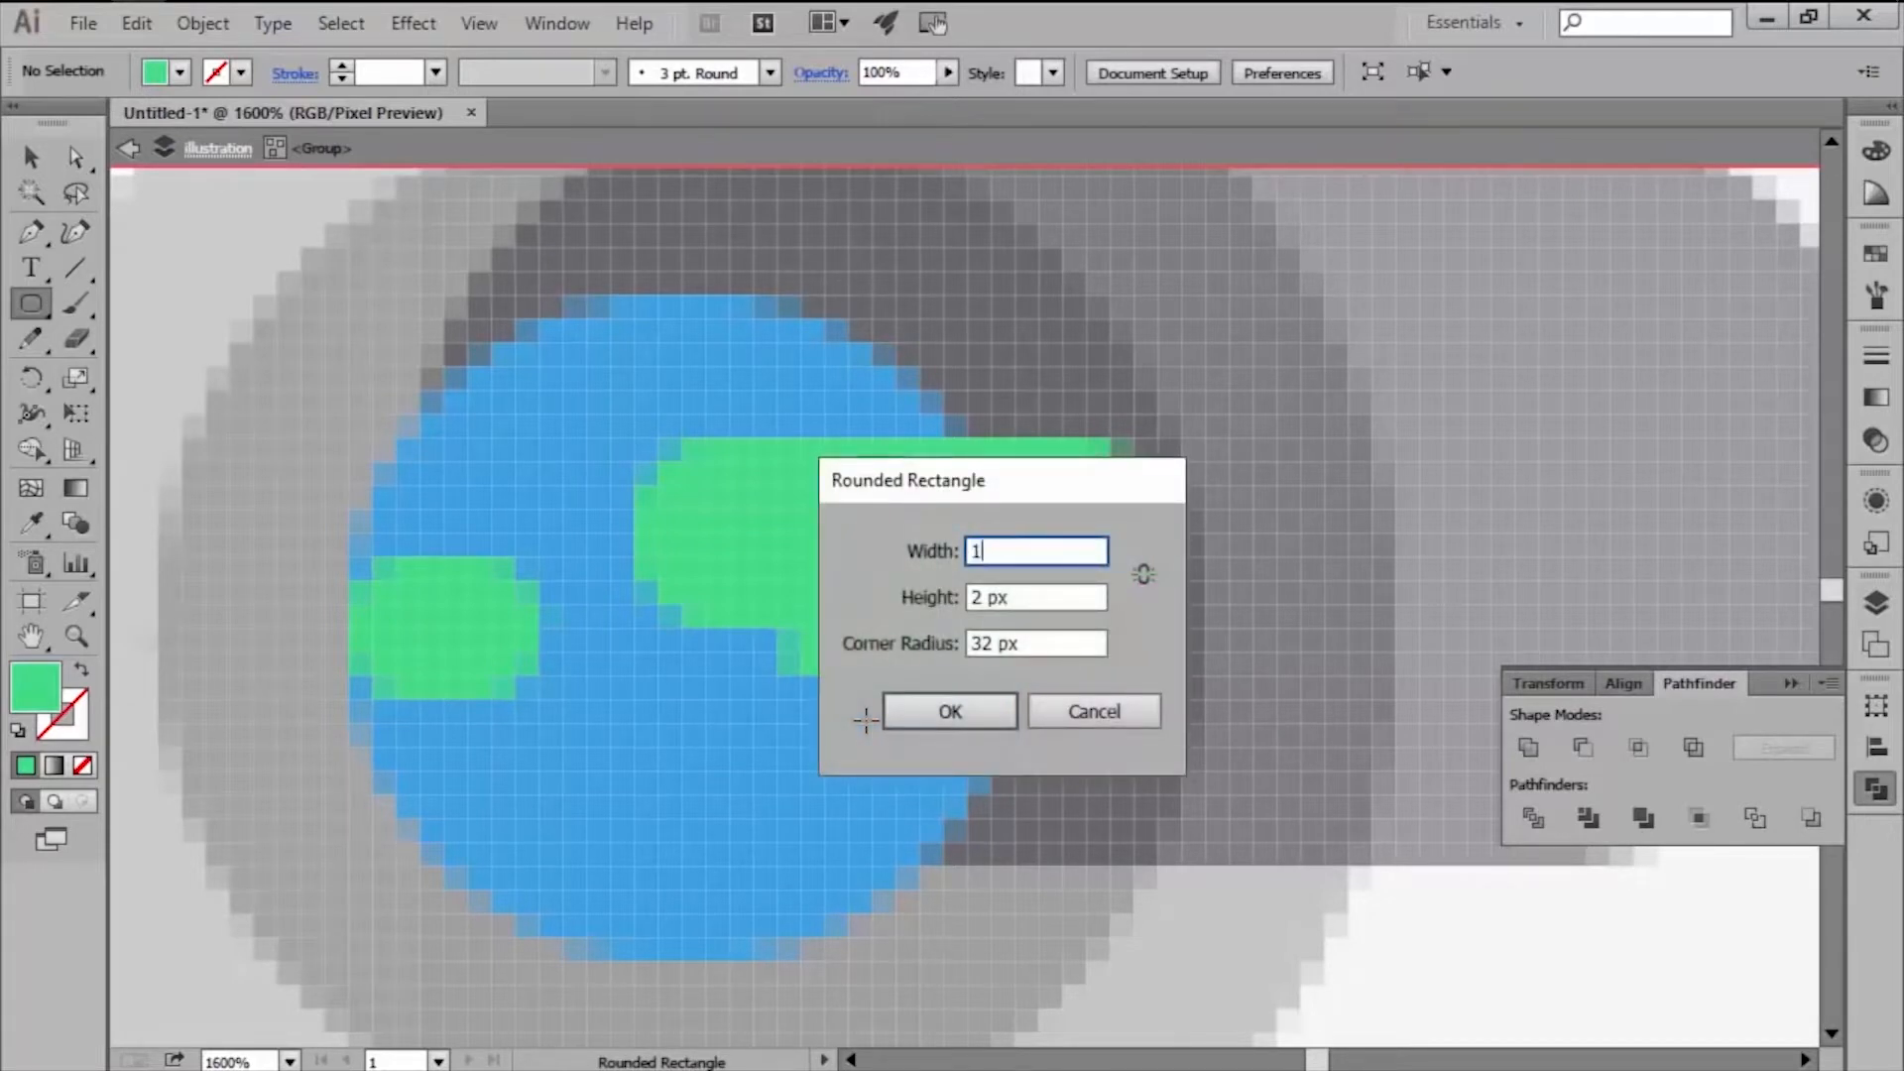
type("6")
key("Tab")
type("4")
key("Return")
key("v")
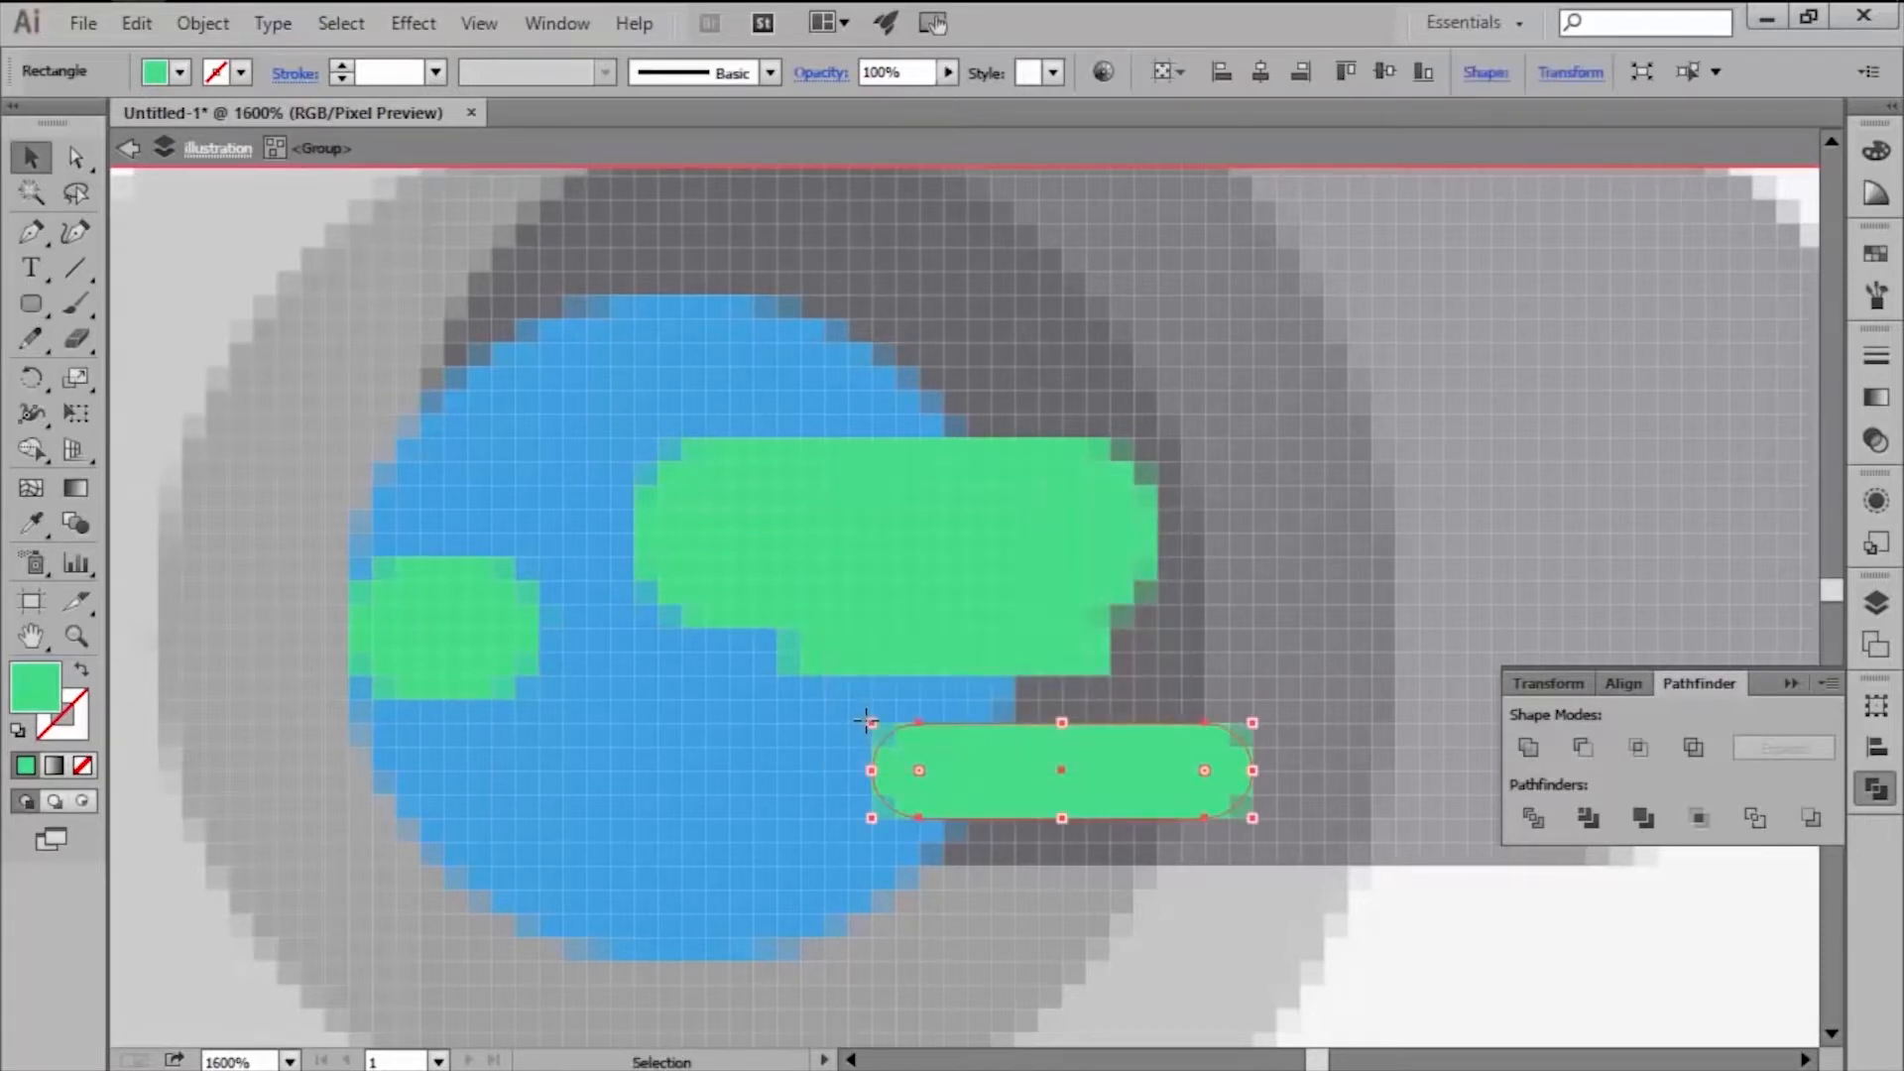
left_click_drag(1019, 762, 787, 706)
Group all four green land shapes on the planet.
left_click(811, 656, "shift")
key("ctrl+alt+y")
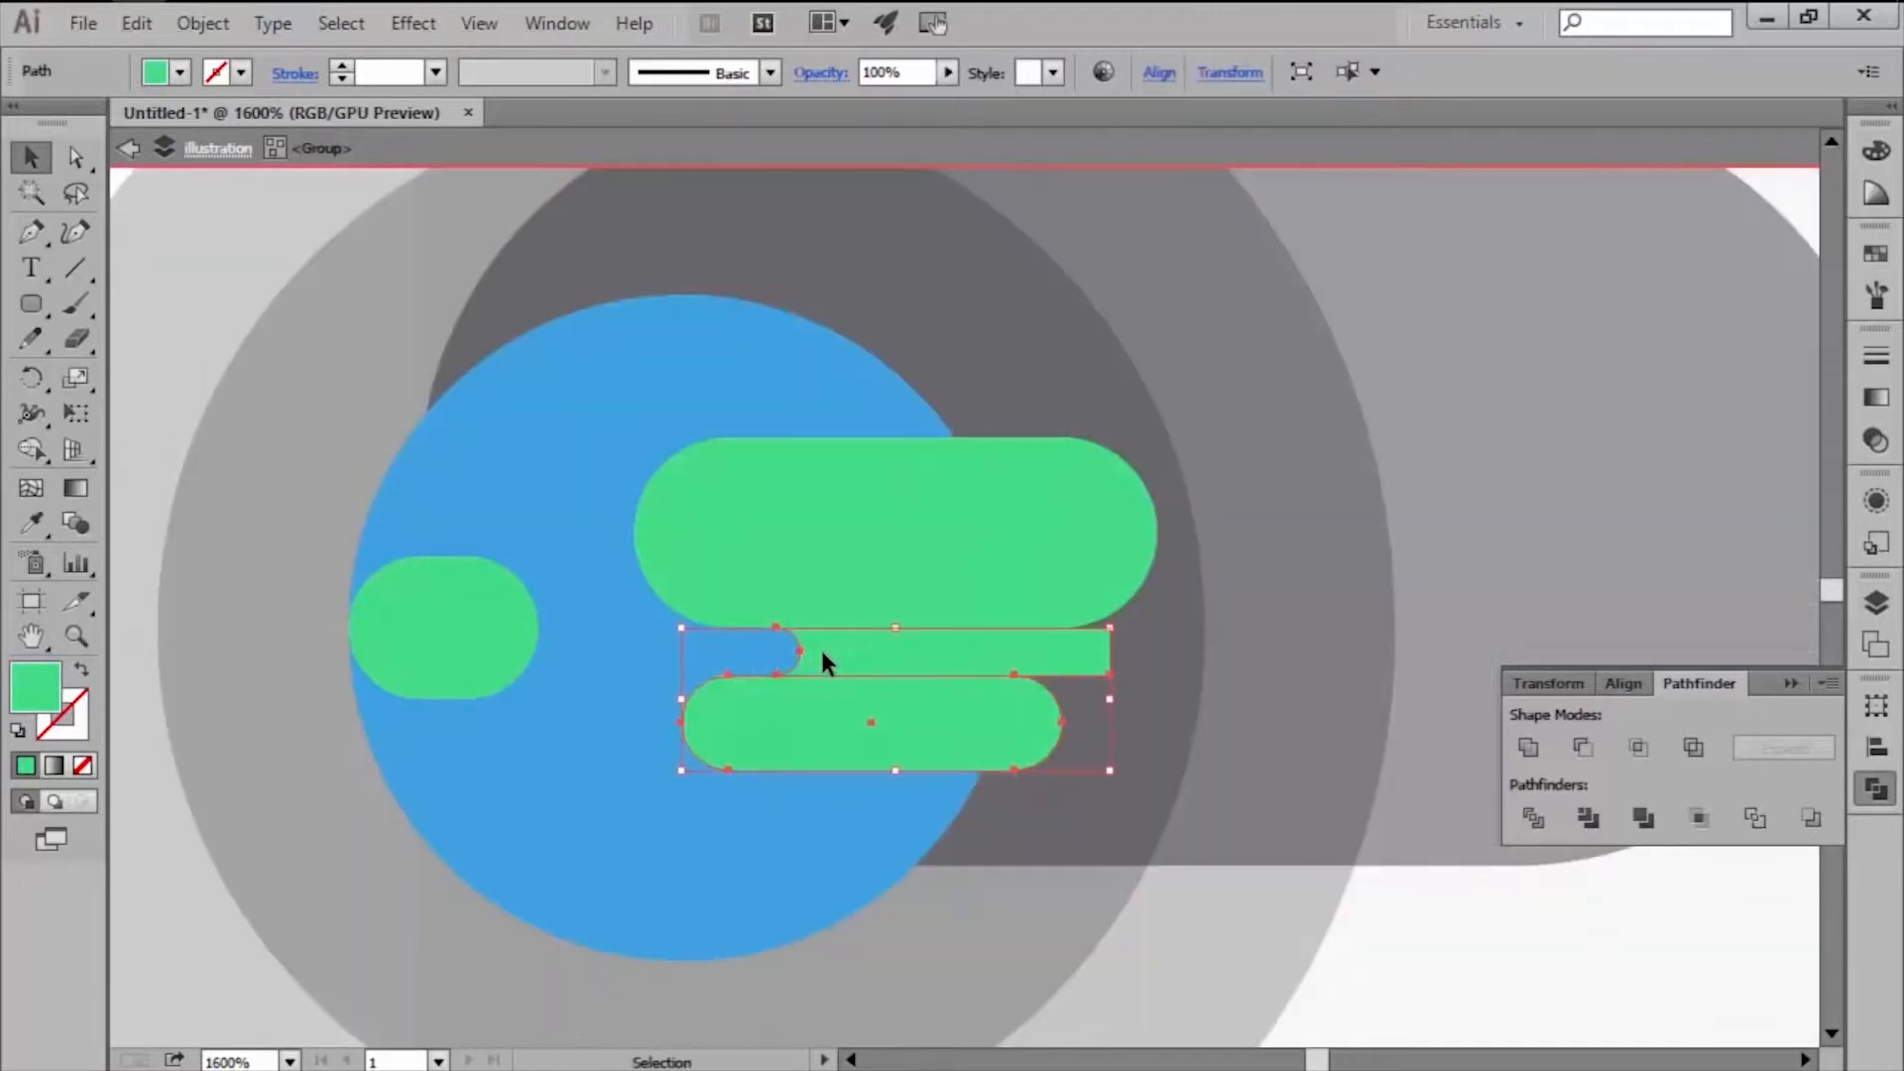
scroll(841, 670, "down", 2)
left_click(853, 595, "shift")
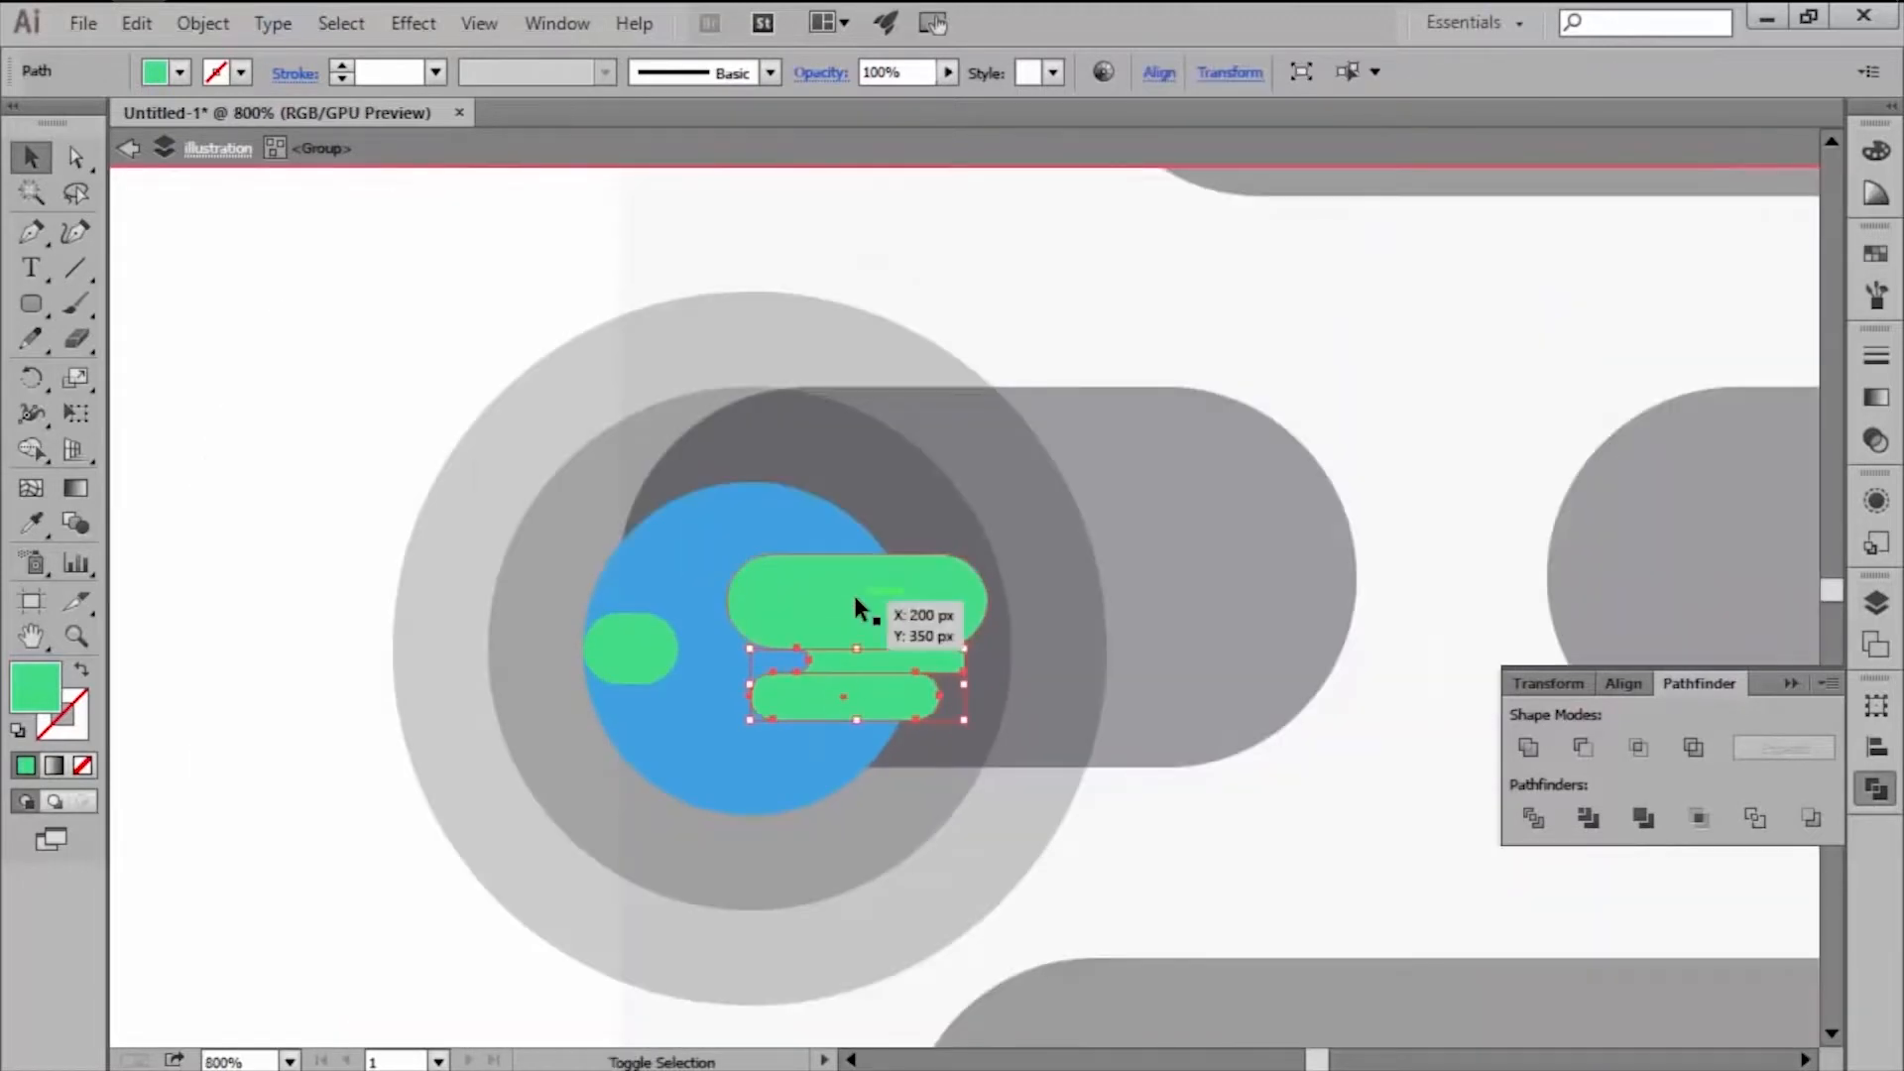
left_click(655, 645, "shift")
right_click(791, 627)
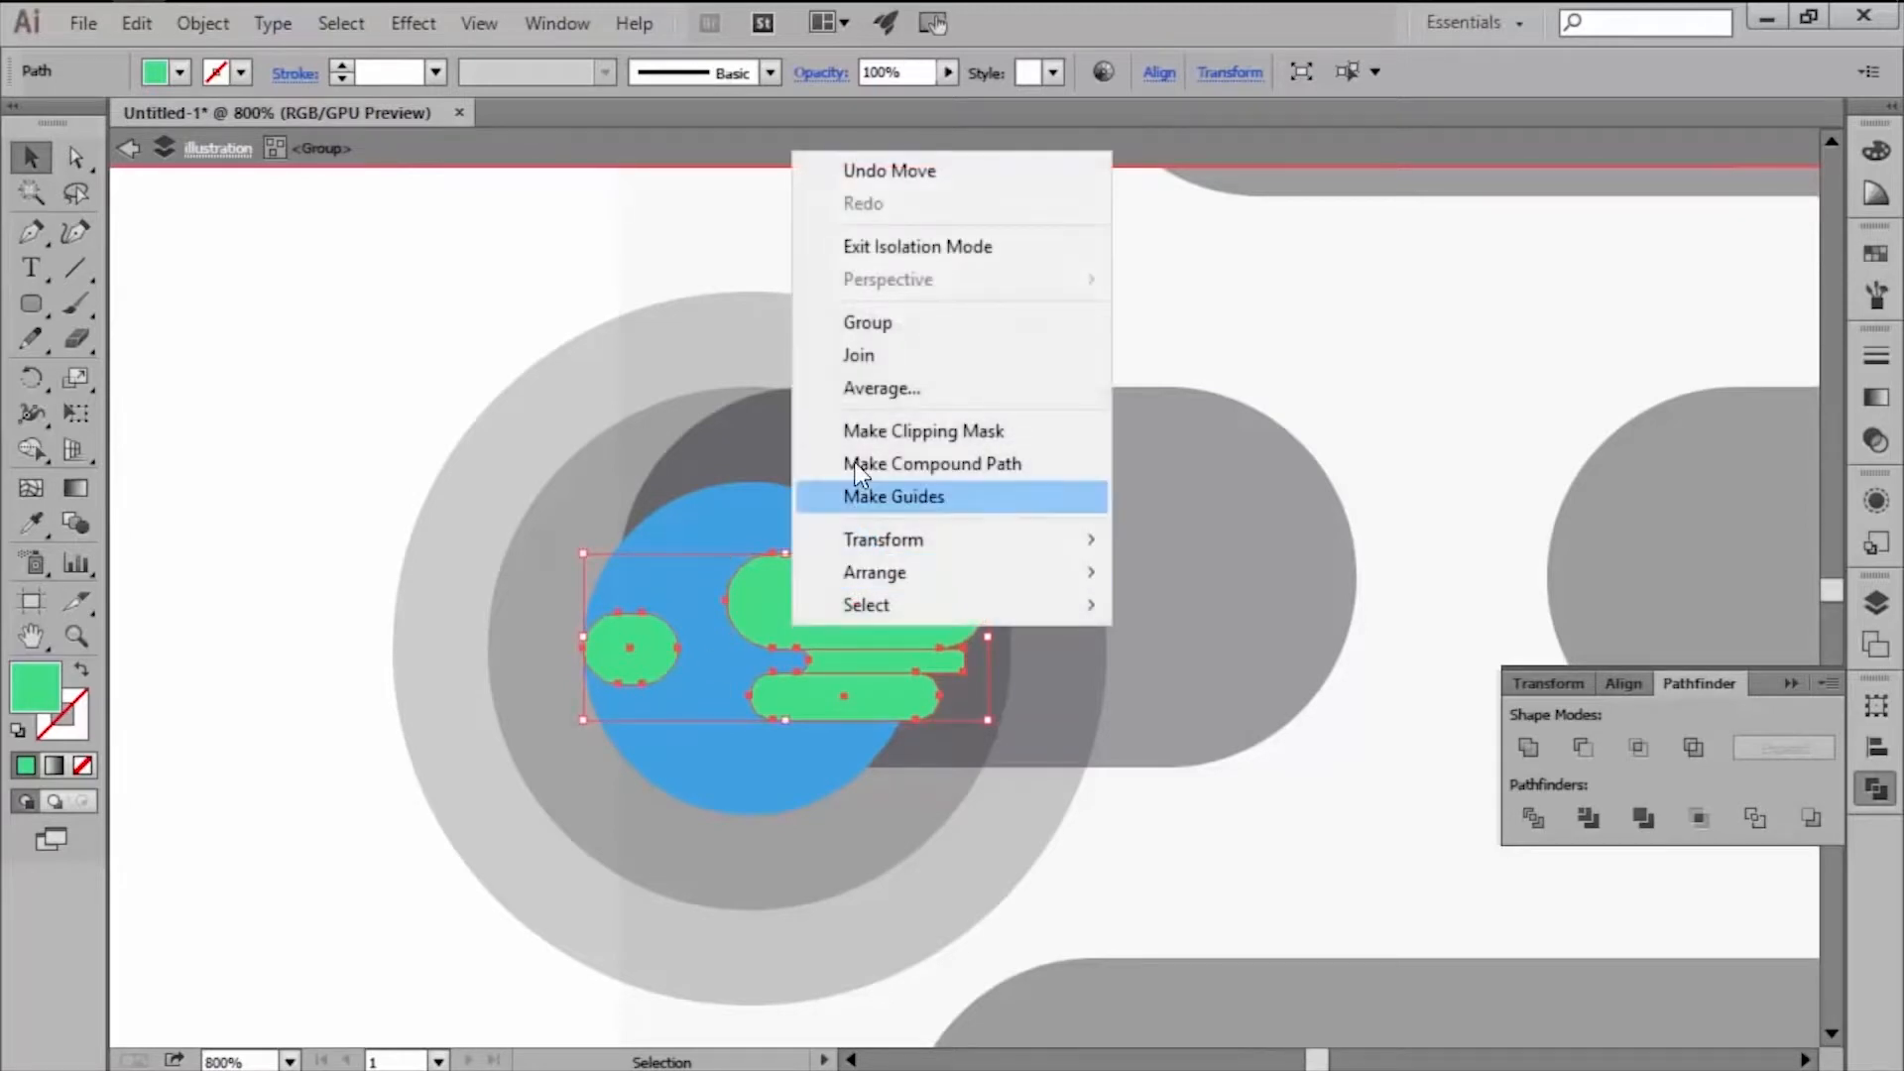
left_click(877, 343)
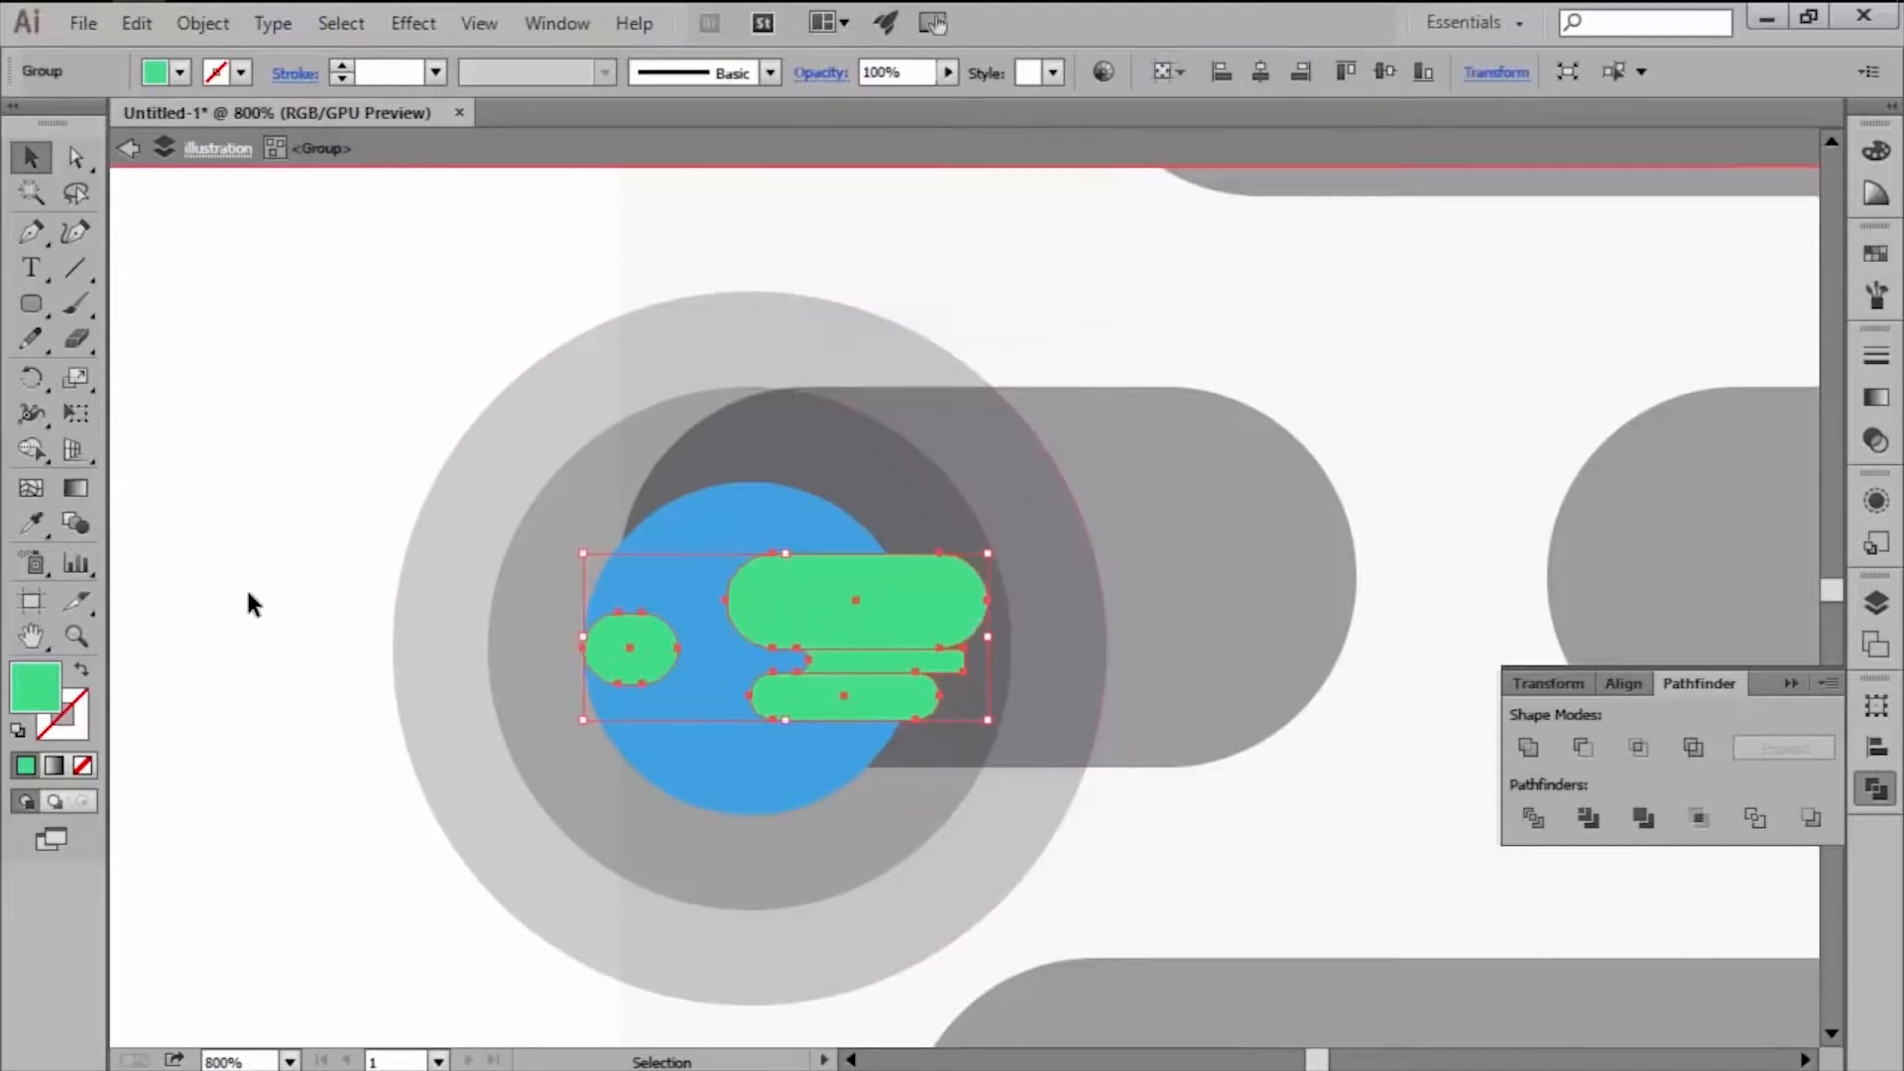
Paste a copy of the blue circle in front and use it as a clipping mask for the green land group.
left_click(246, 595)
left_click(686, 681)
left_click(255, 729)
key("ctrl+f")
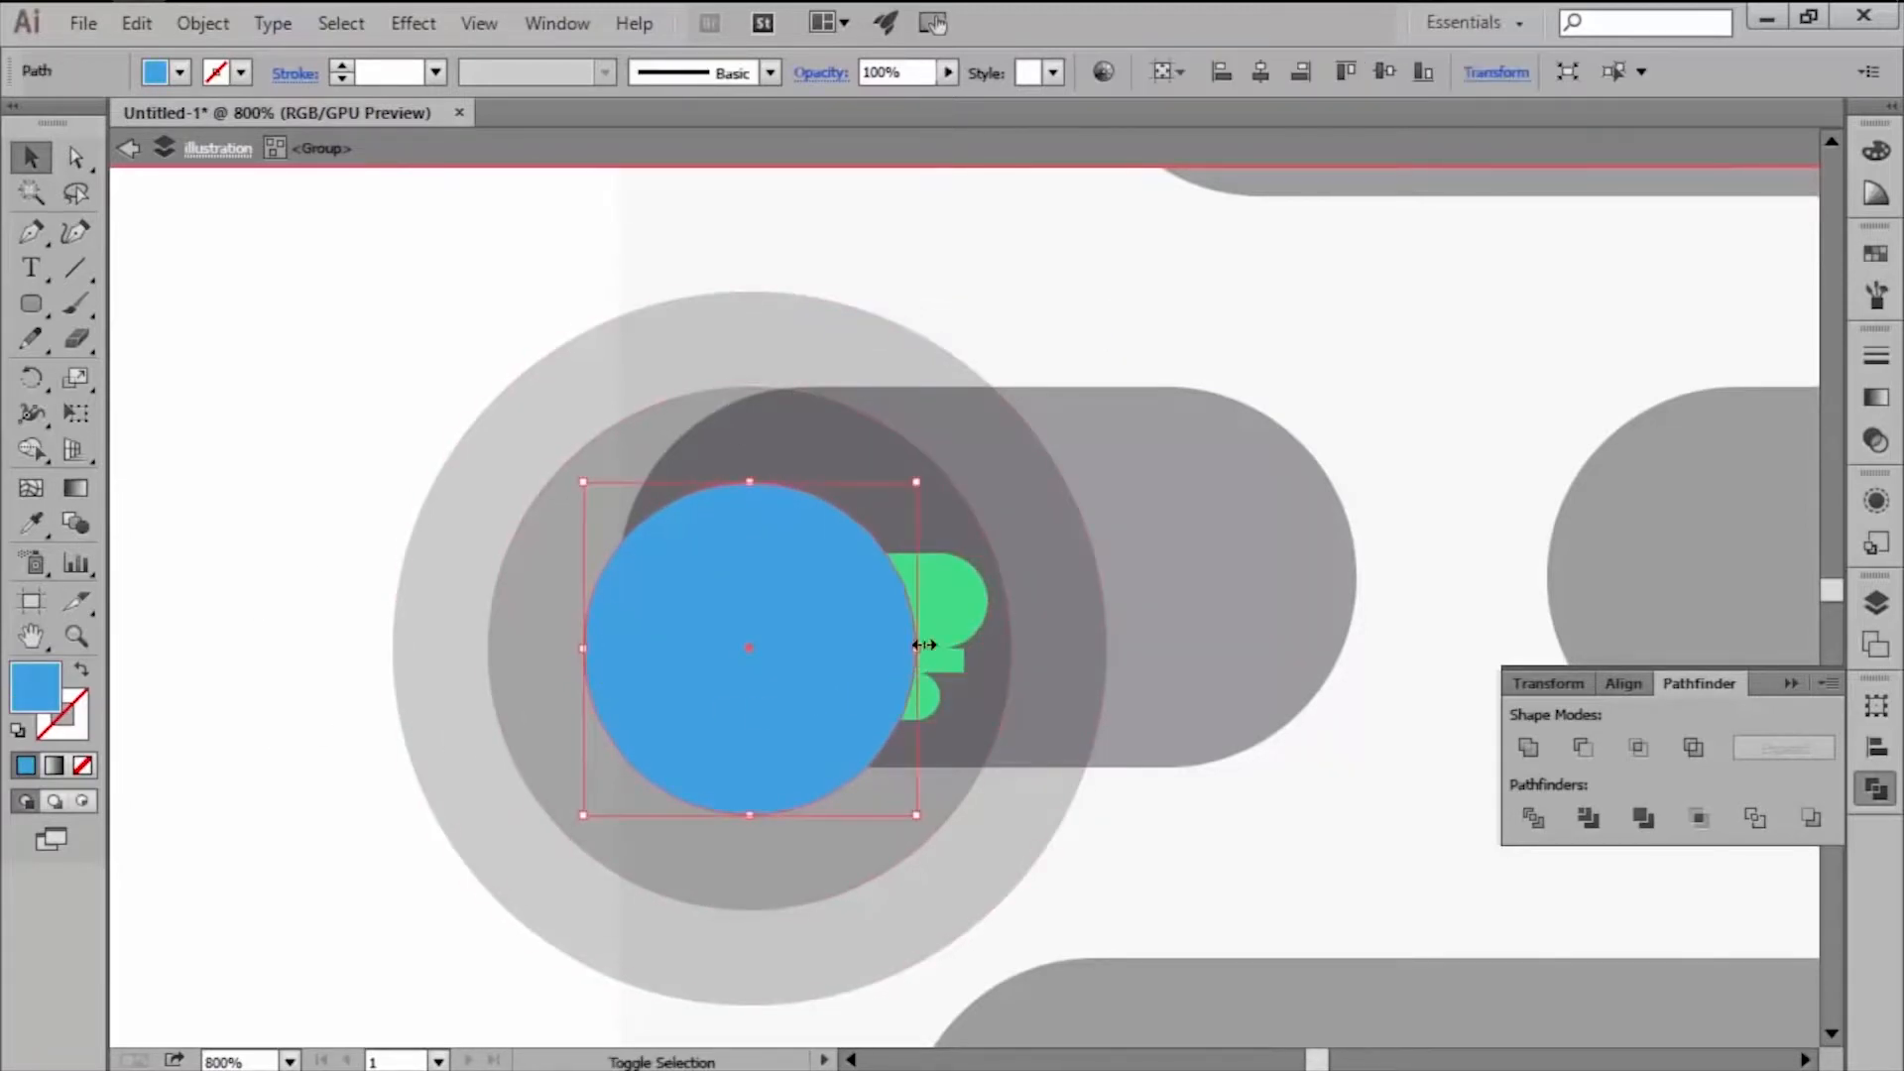
left_click(938, 611, "shift")
right_click(714, 623)
left_click(792, 828)
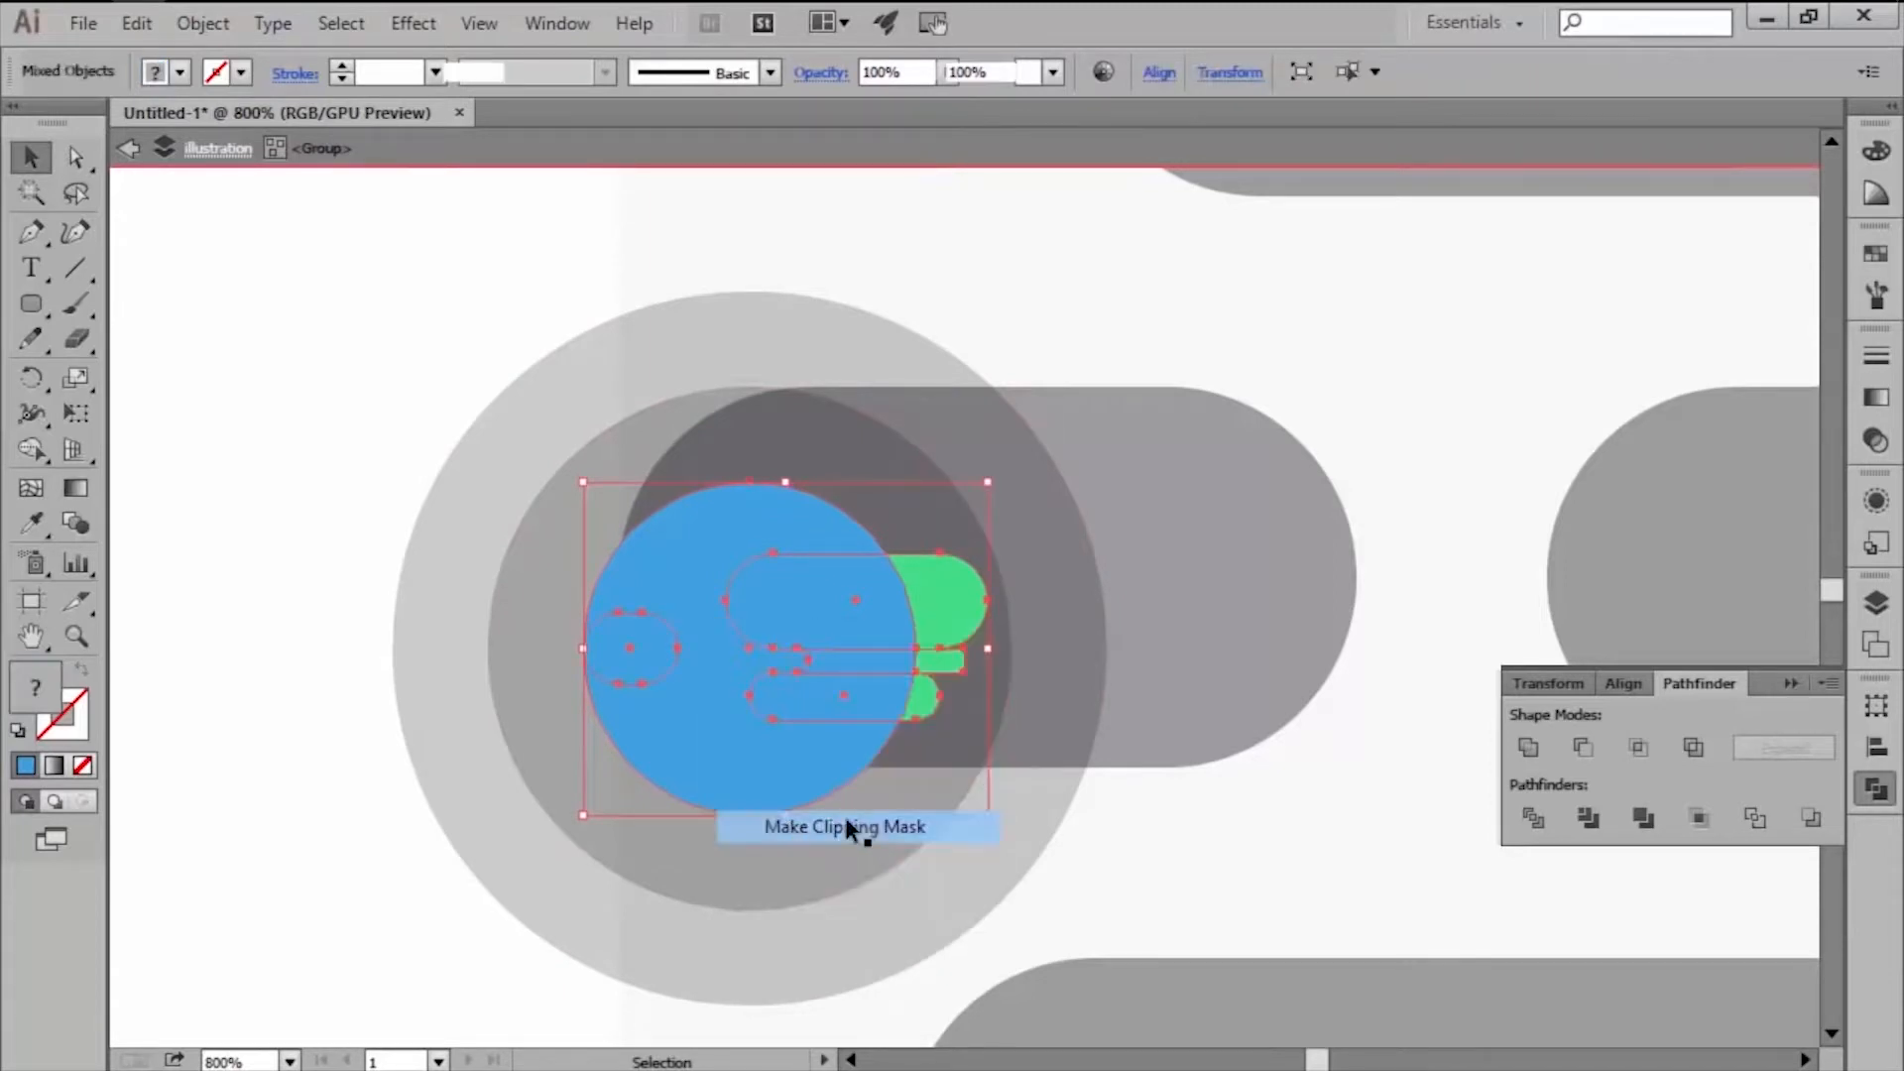
left_click(290, 837)
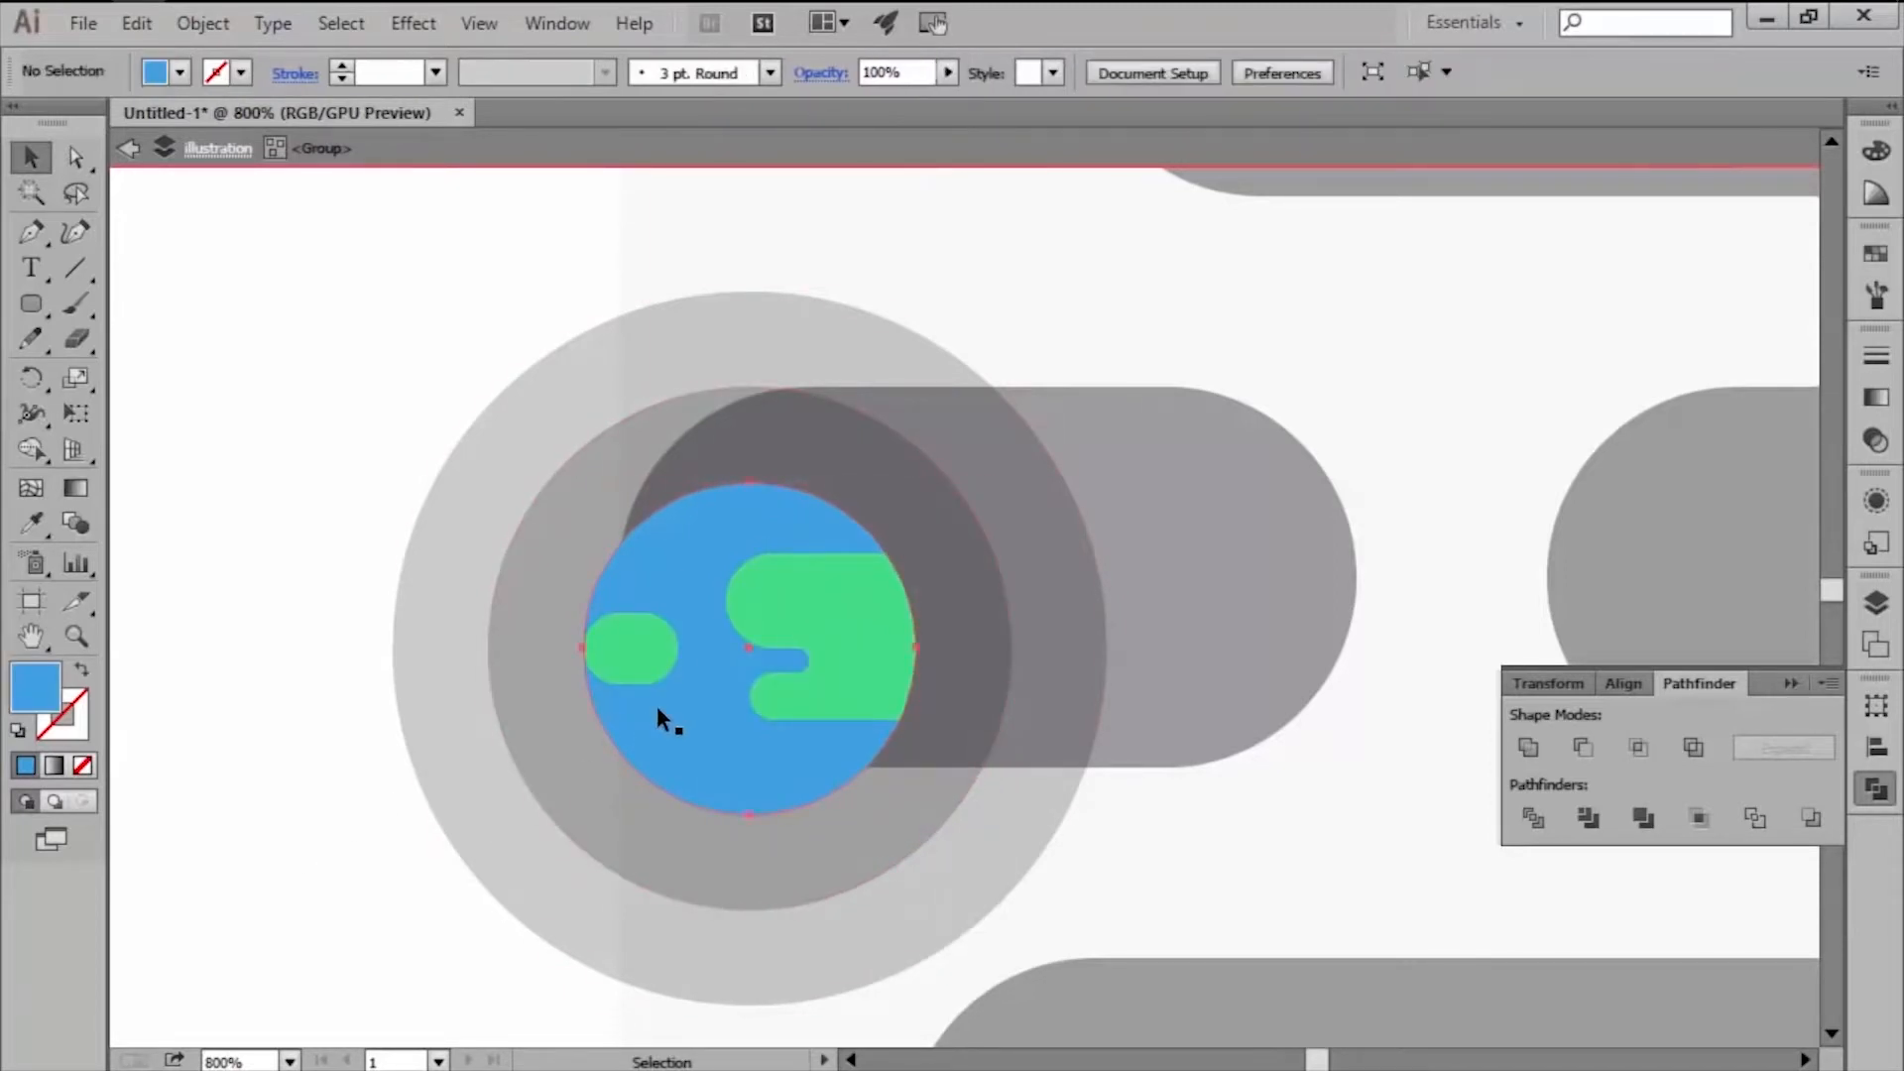
Paste another blue circle copy in front, offset its path by -4 px, and cut out the smaller circle with Pathfinder Minus Front.
left_click(656, 708)
key("ctrl+c")
left_click(252, 789)
key("ctrl+f")
left_click(203, 23)
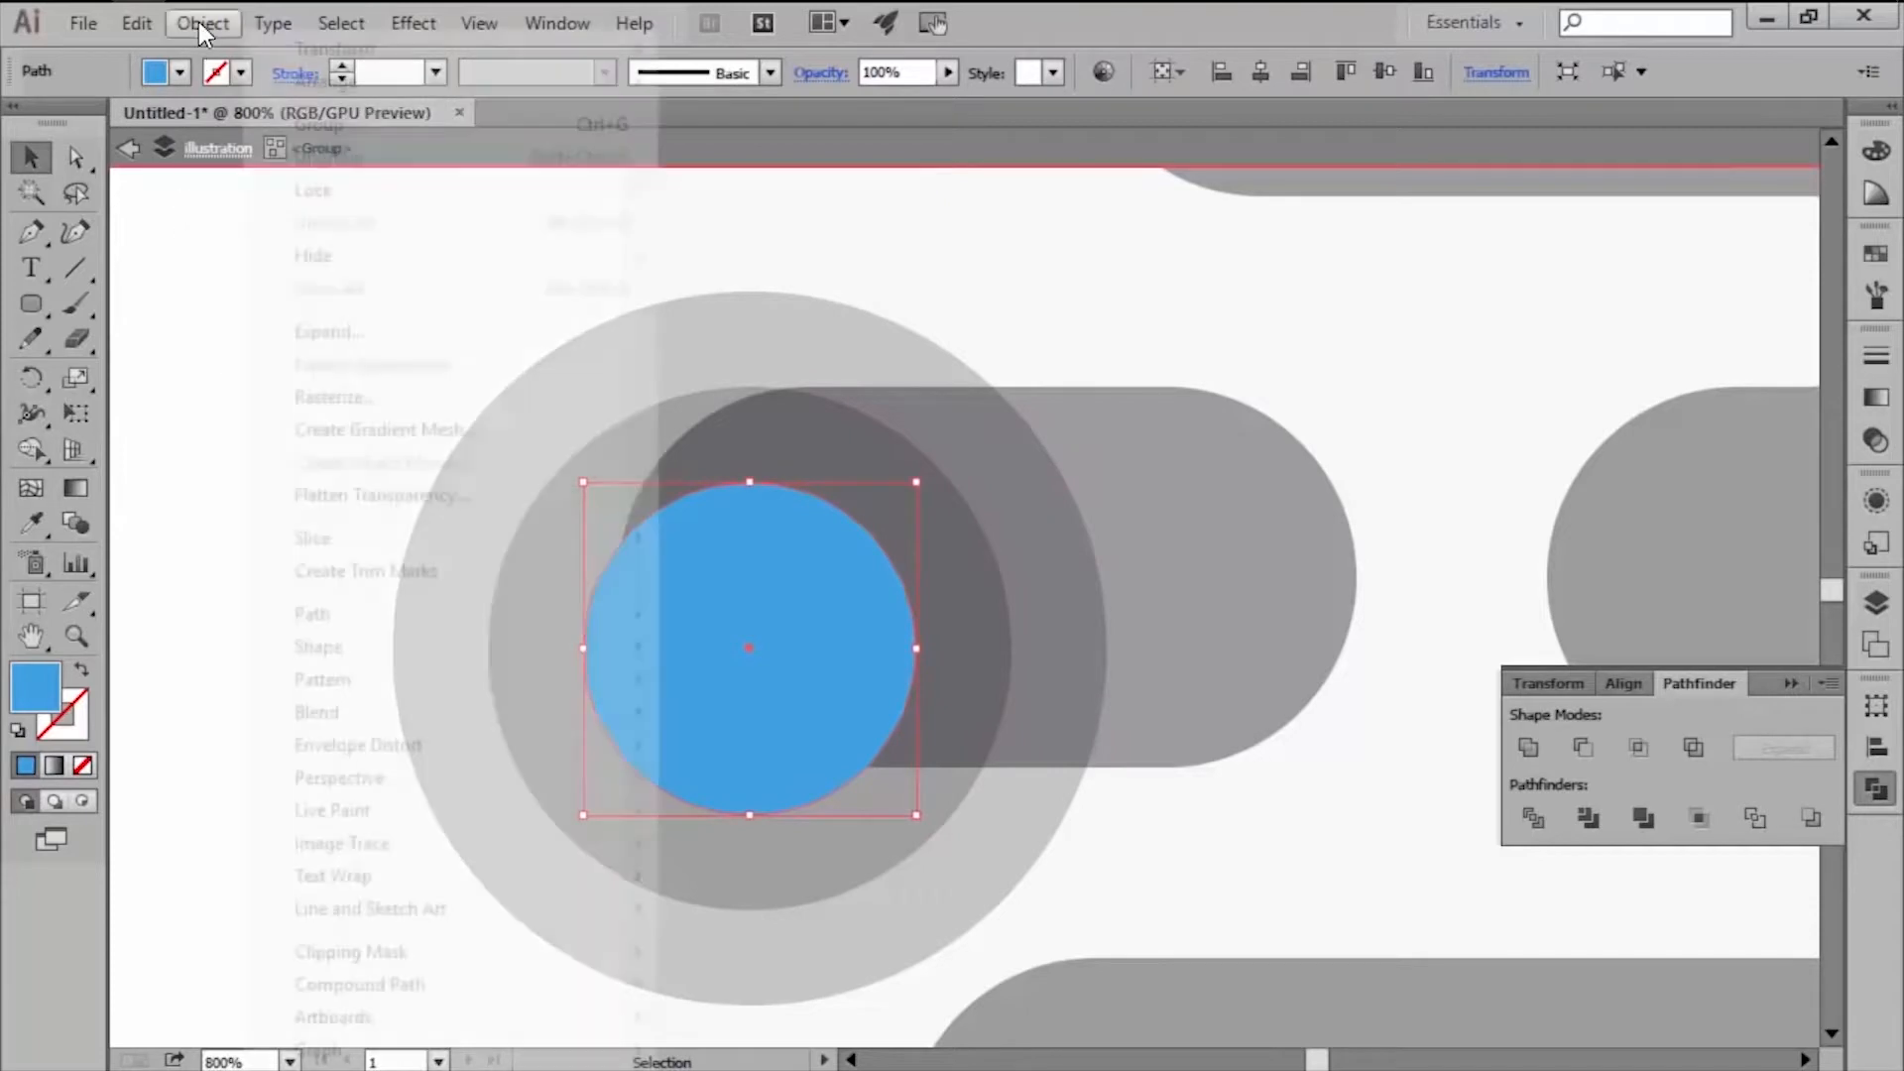
mouse_move(426, 623)
left_click(731, 722)
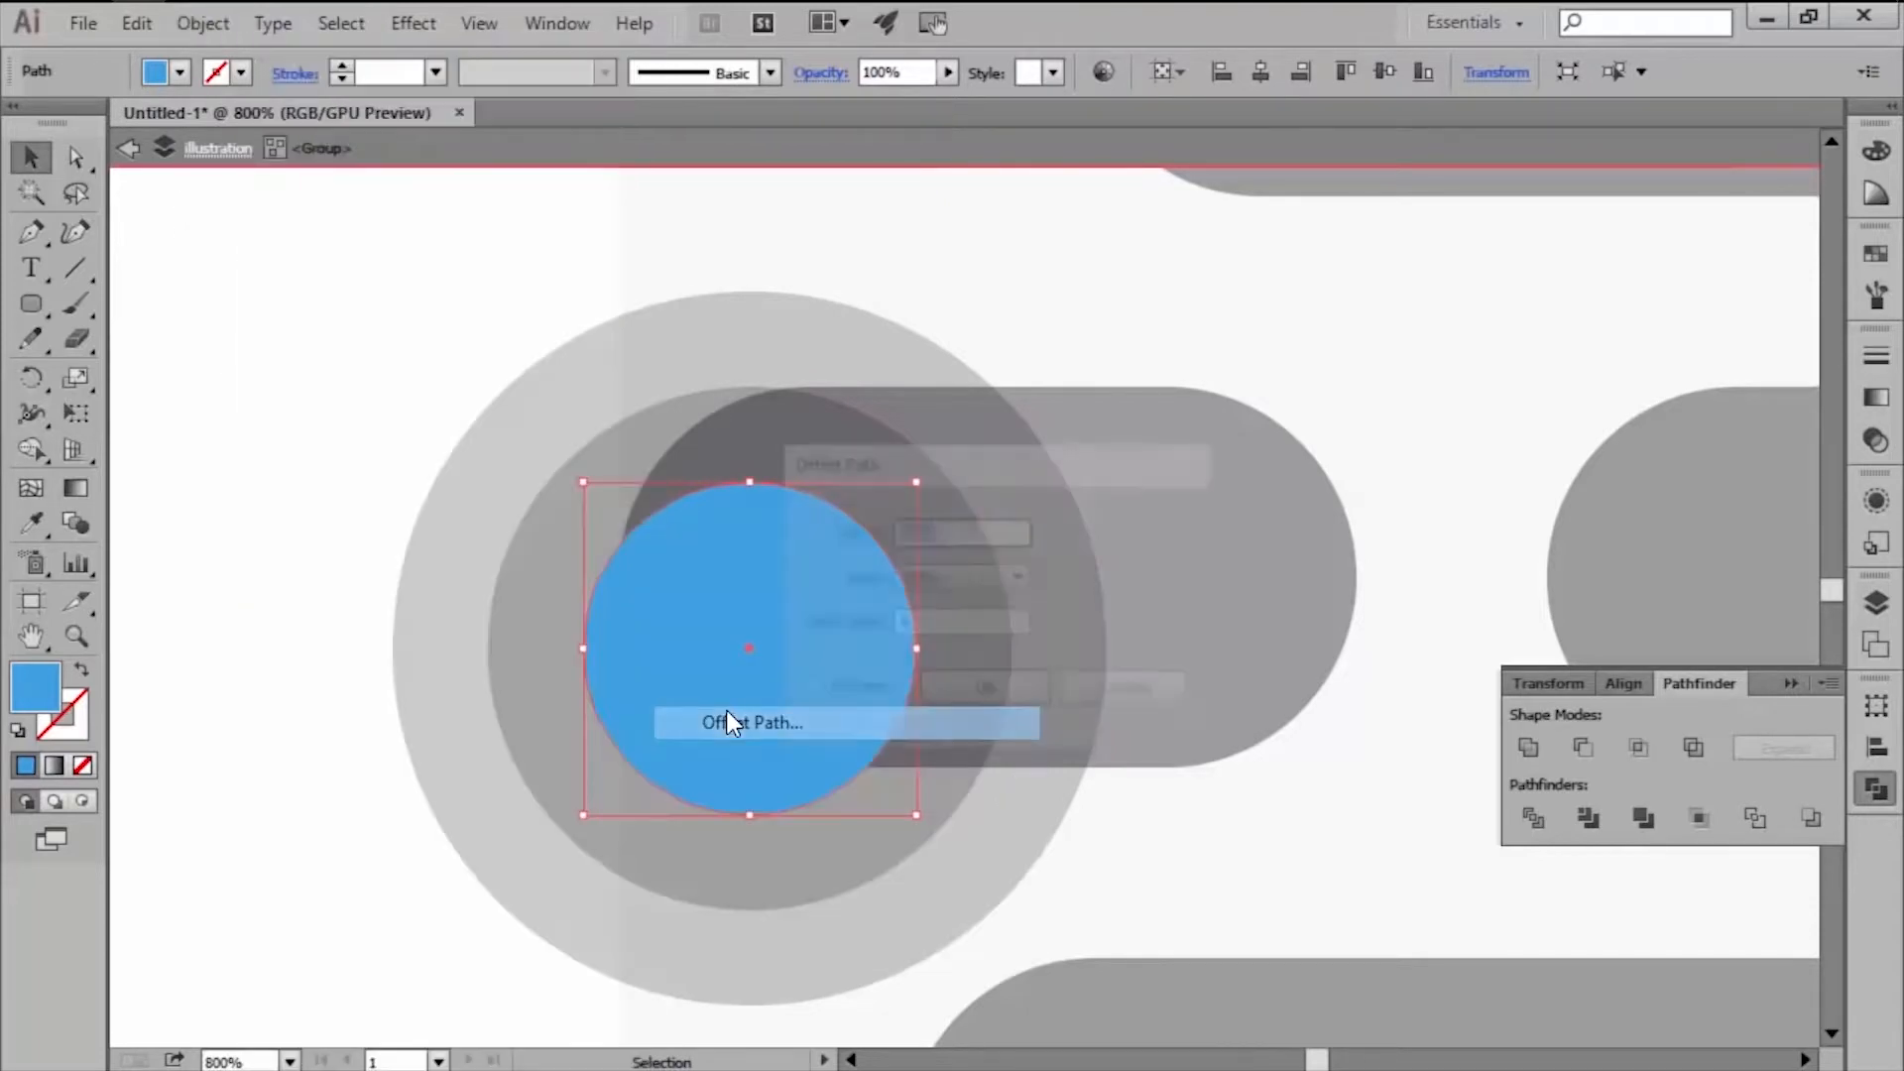
type("-4")
left_click(937, 688)
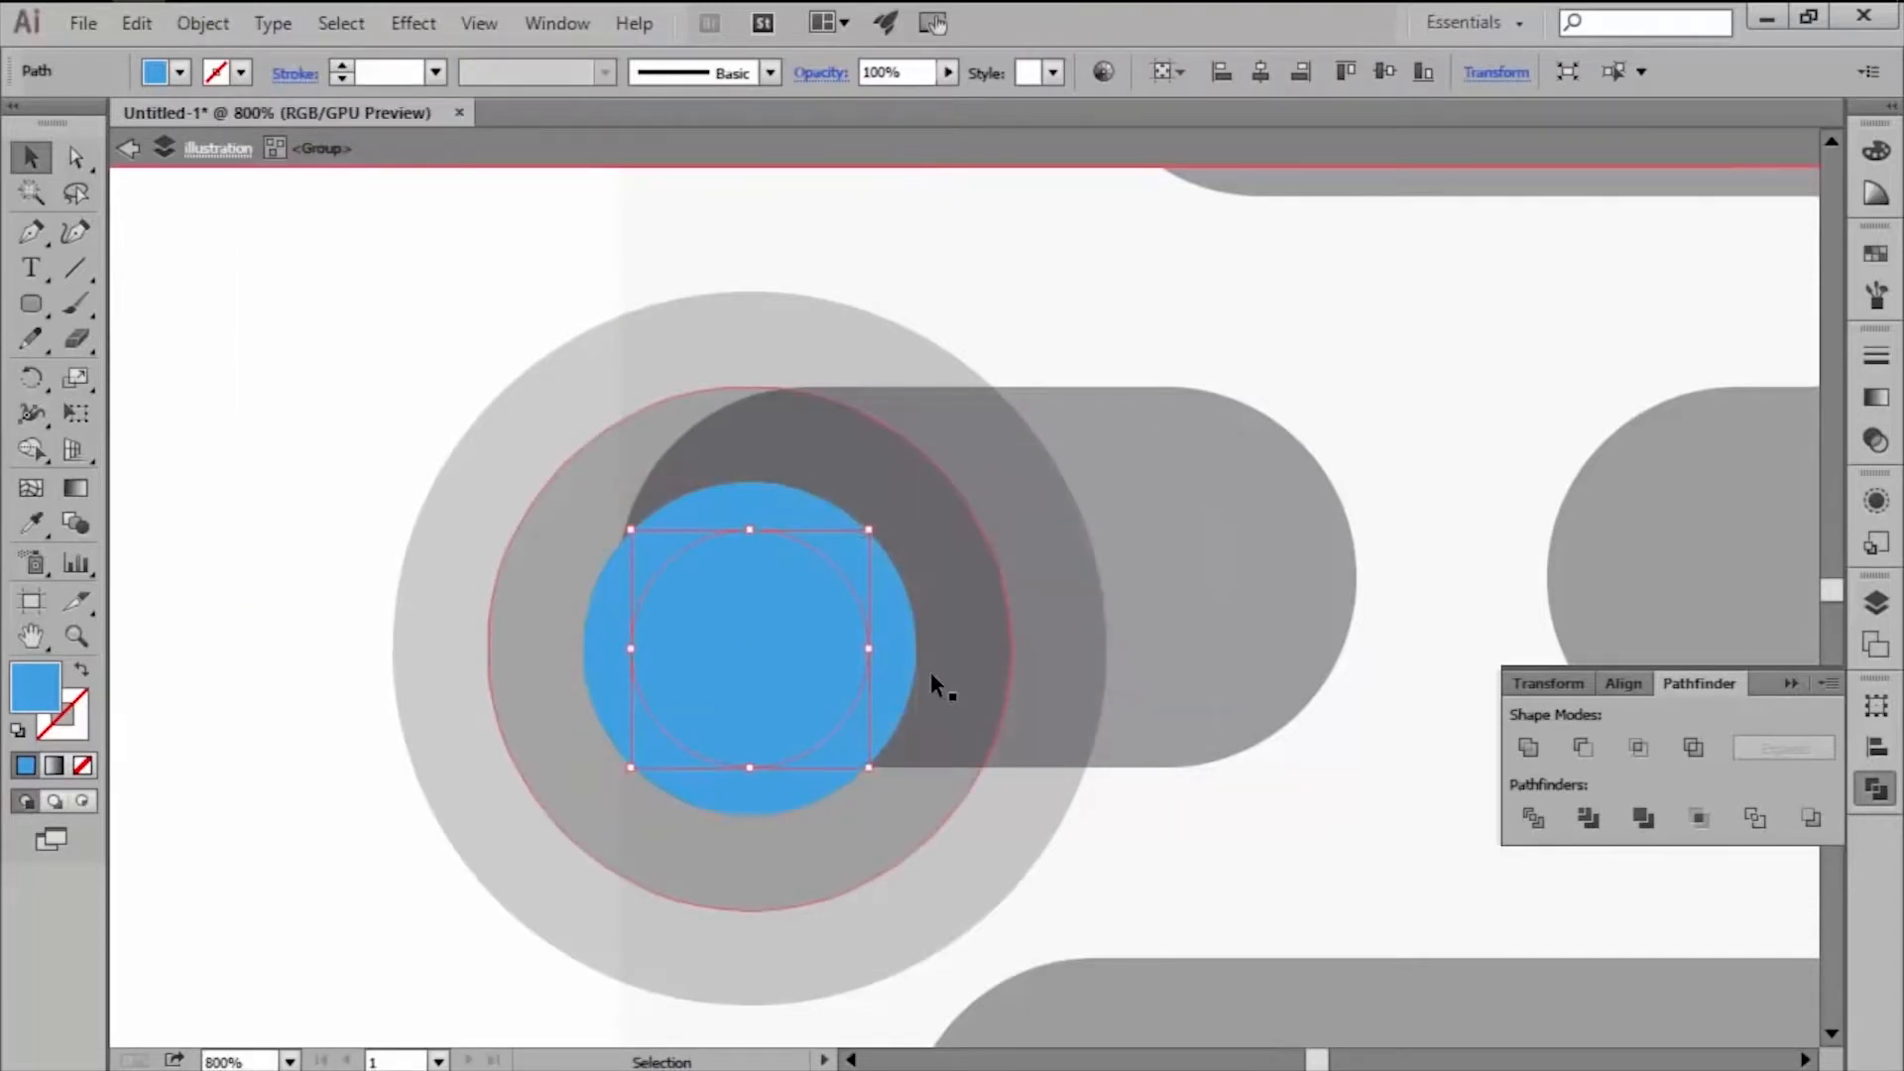
left_click(1583, 747)
Fill the planet's ring shape with white and set it to Overlay blending at 40% opacity.
left_click(1875, 253)
left_click(1547, 316)
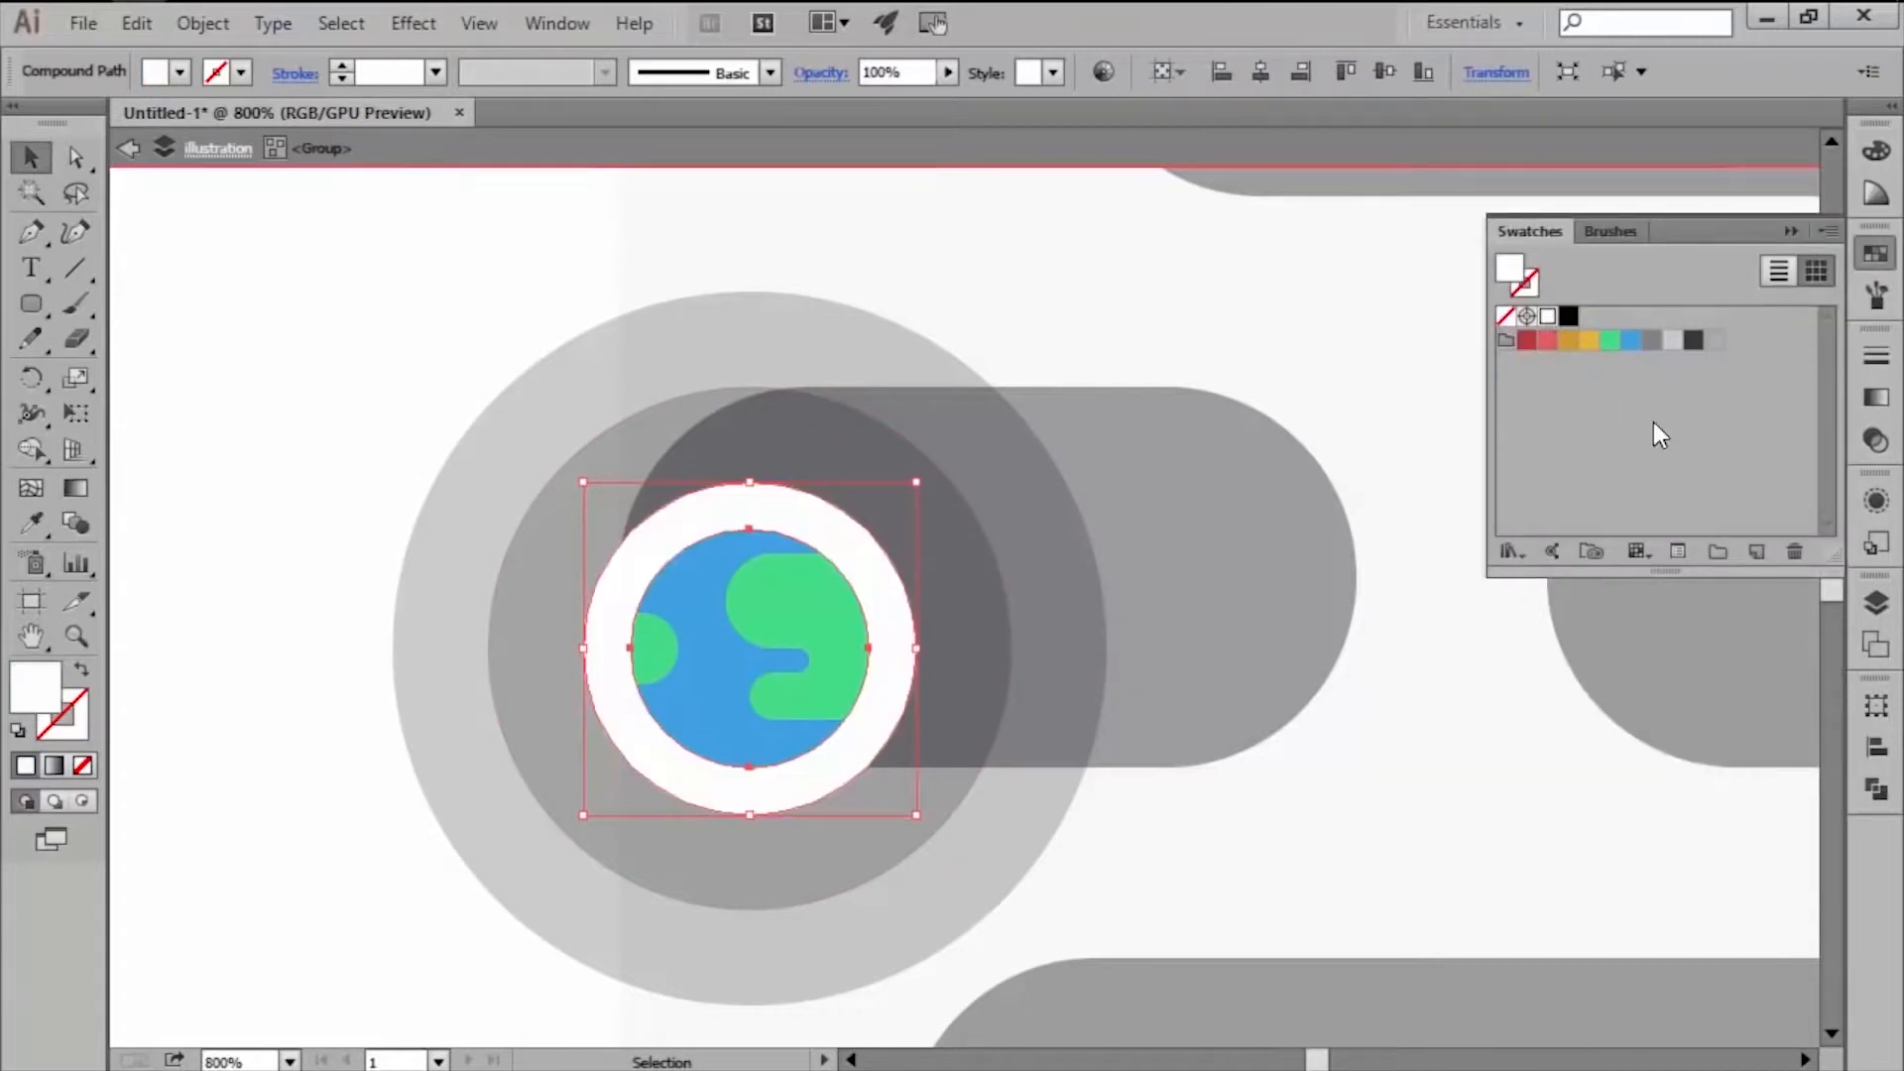
left_click(1875, 440)
left_click(1587, 371)
left_click(1602, 646)
left_click(1757, 371)
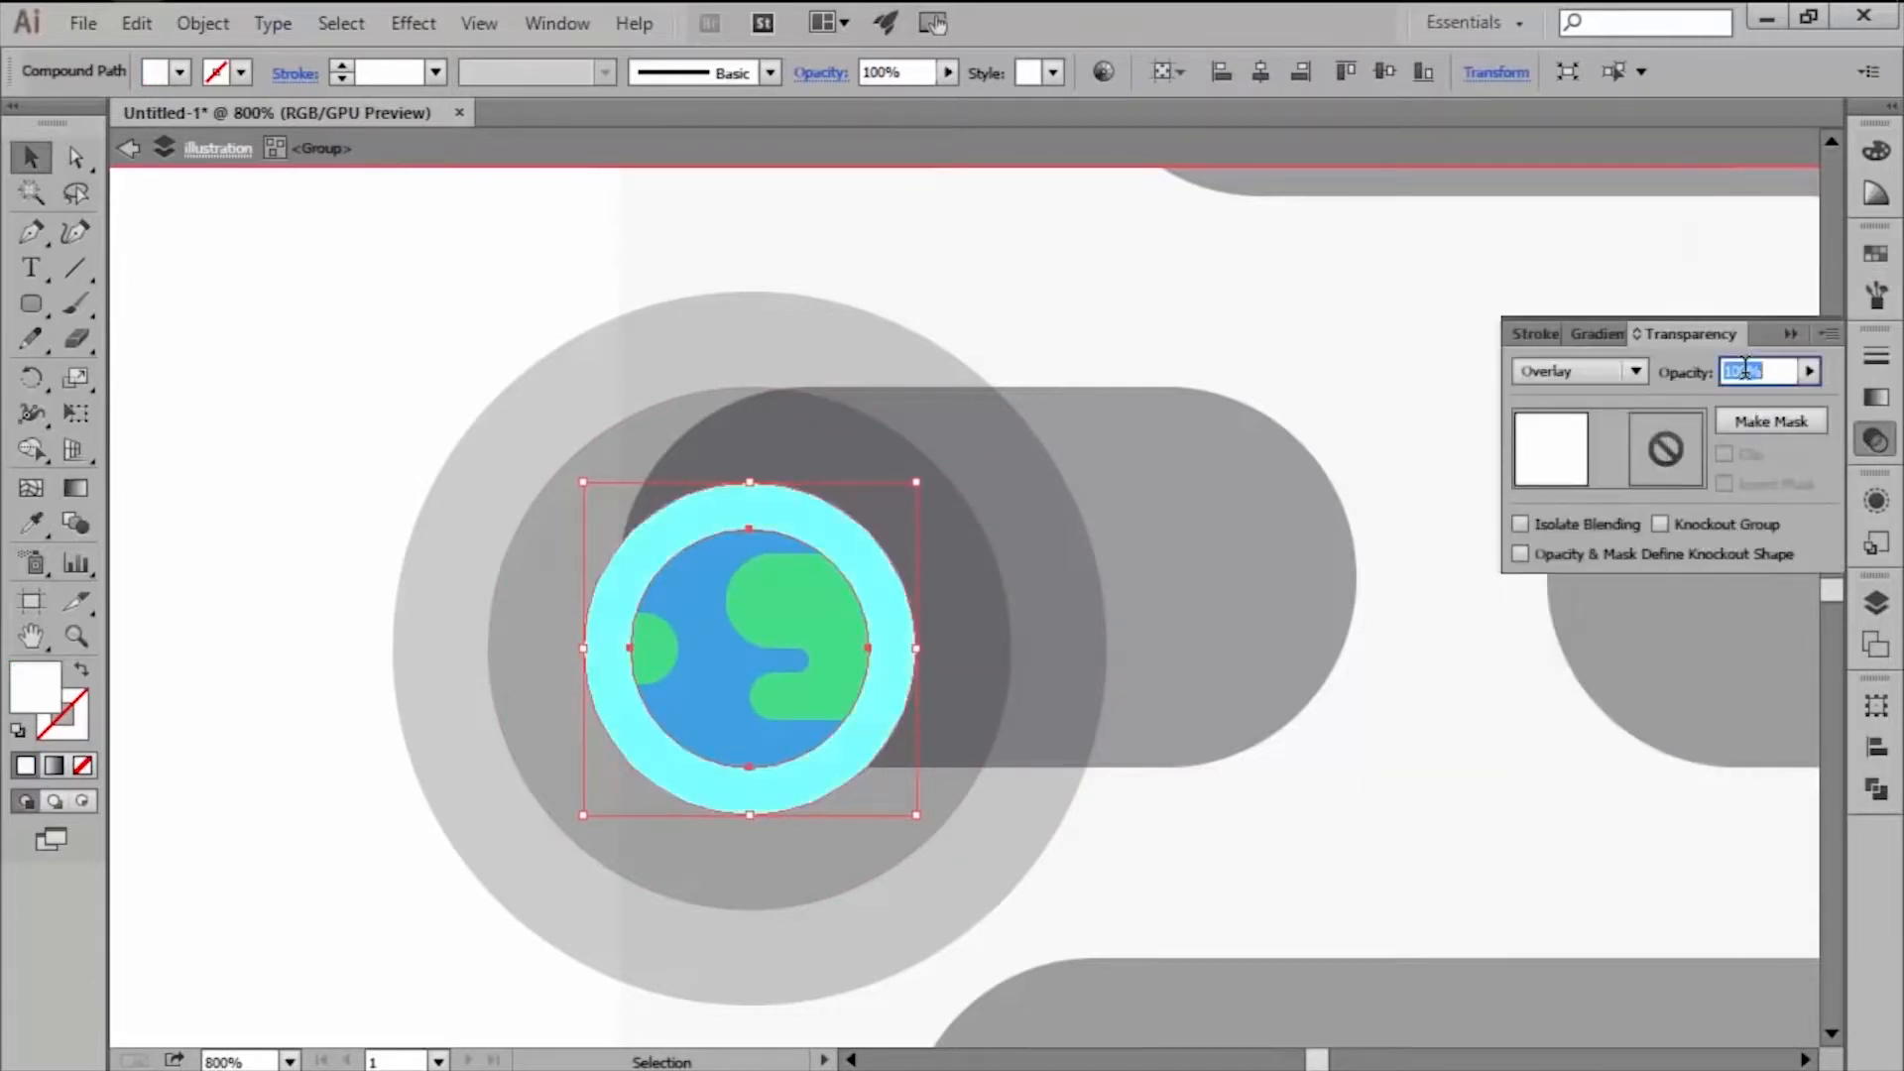
type("40")
key("Return")
left_click(327, 484)
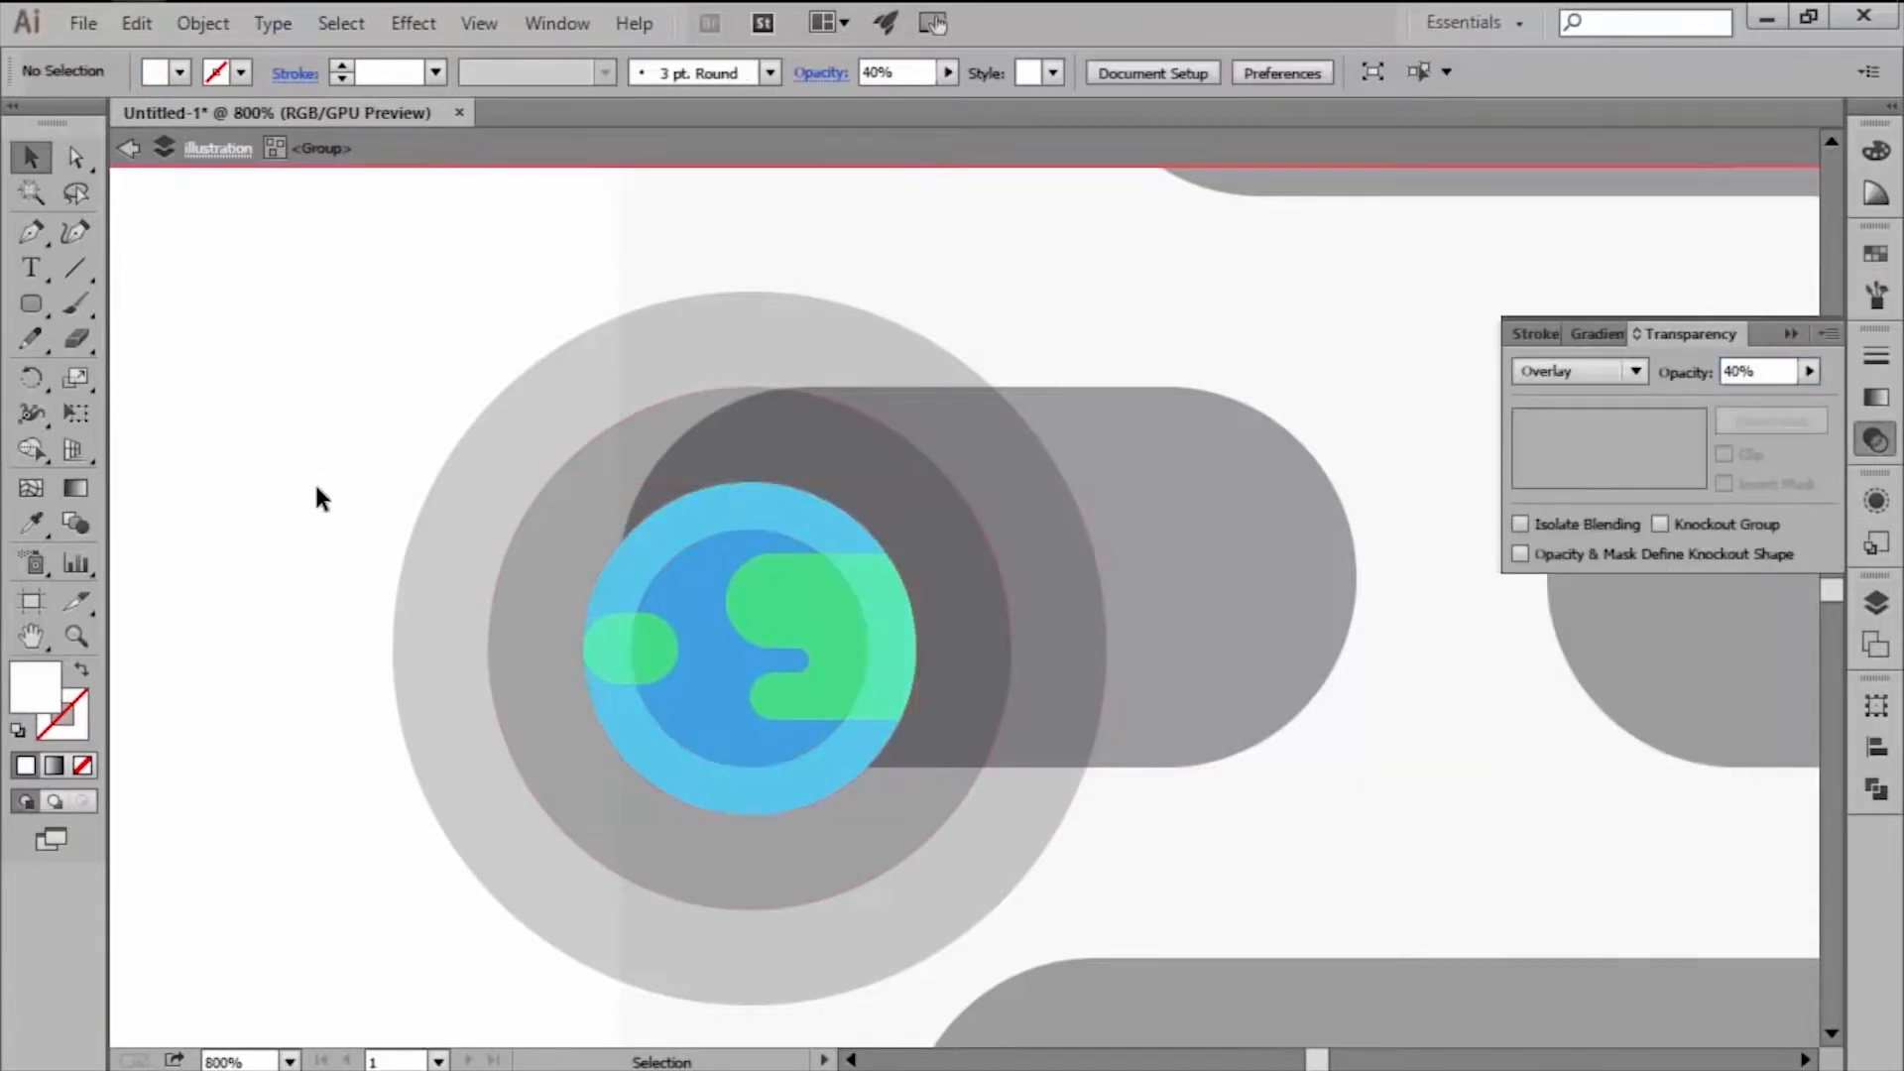
Create a 10 × 4 px white rounded rectangle with a 32 px corner radius and place it on the planet's upper left area.
left_click(34, 309)
left_click(117, 338)
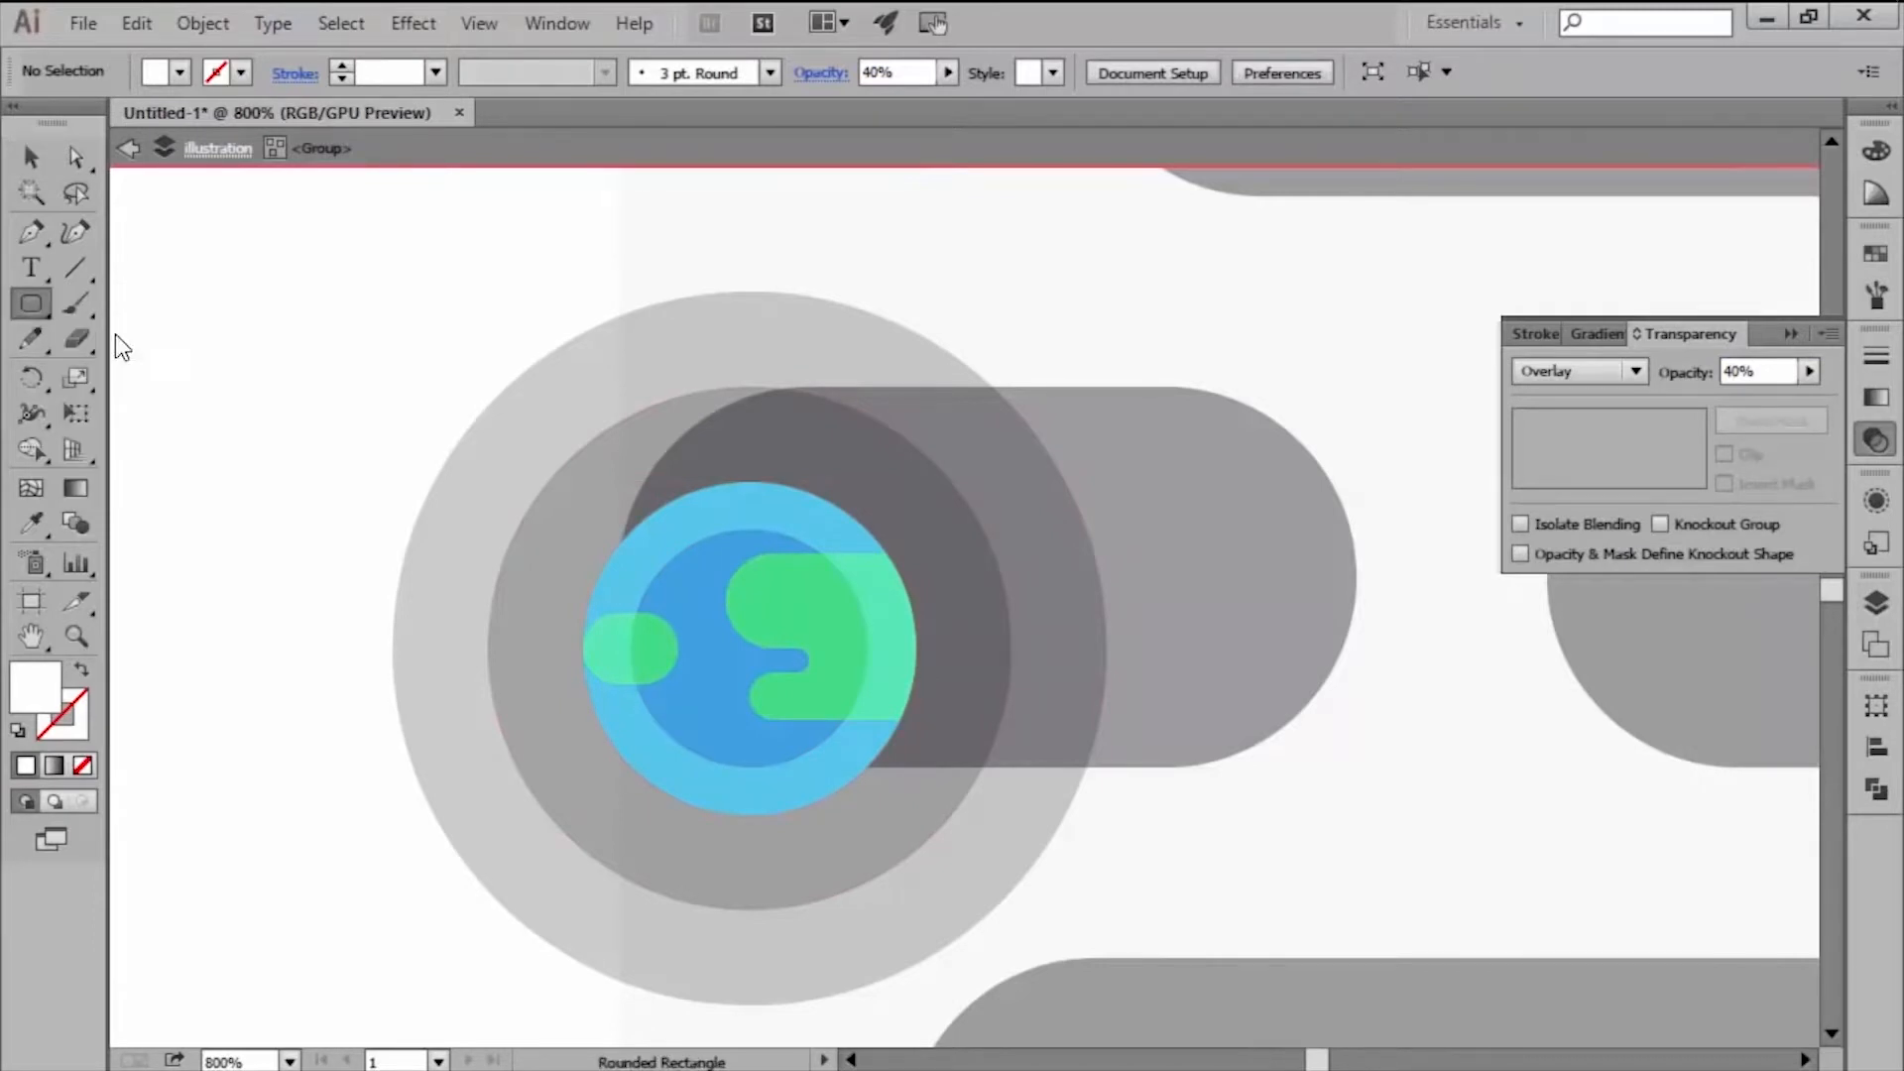
key("ctrl+alt+y")
scroll(692, 653, "up", 1)
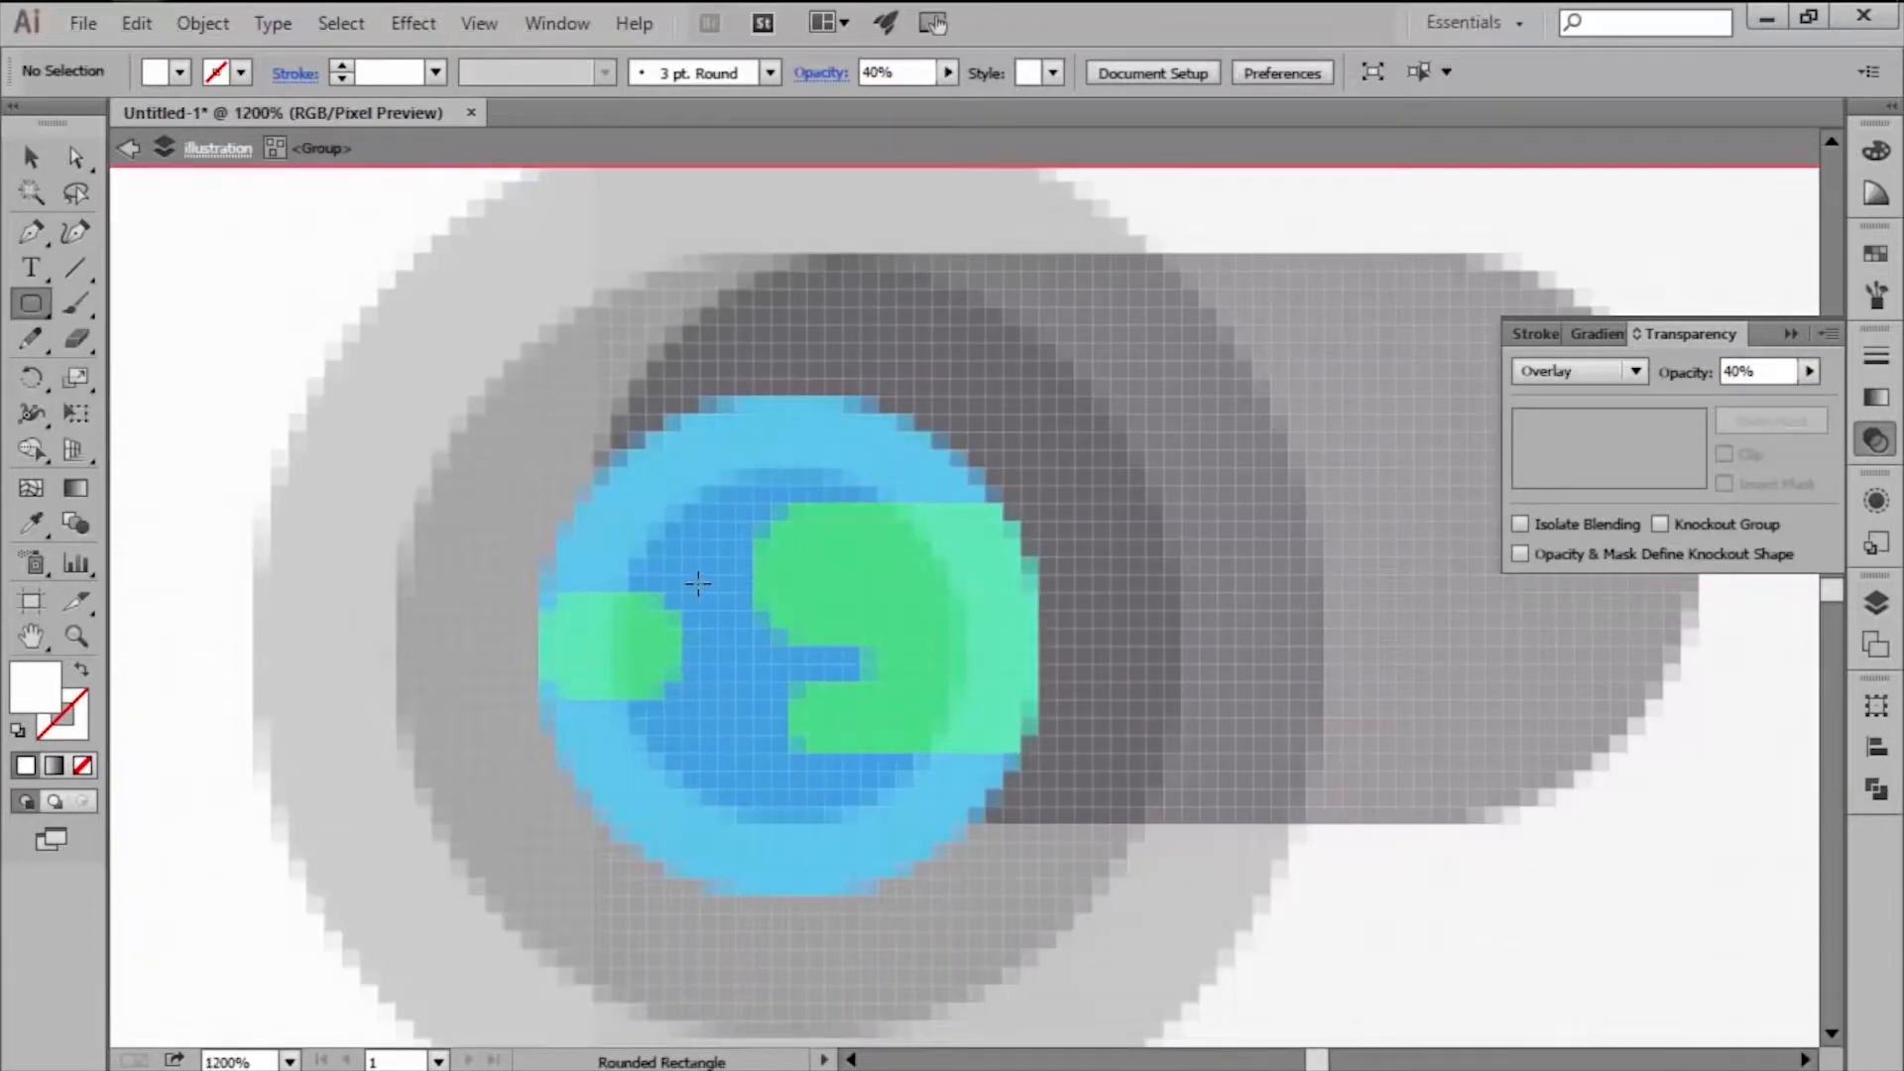
left_click(698, 584)
key("Tab")
type("6")
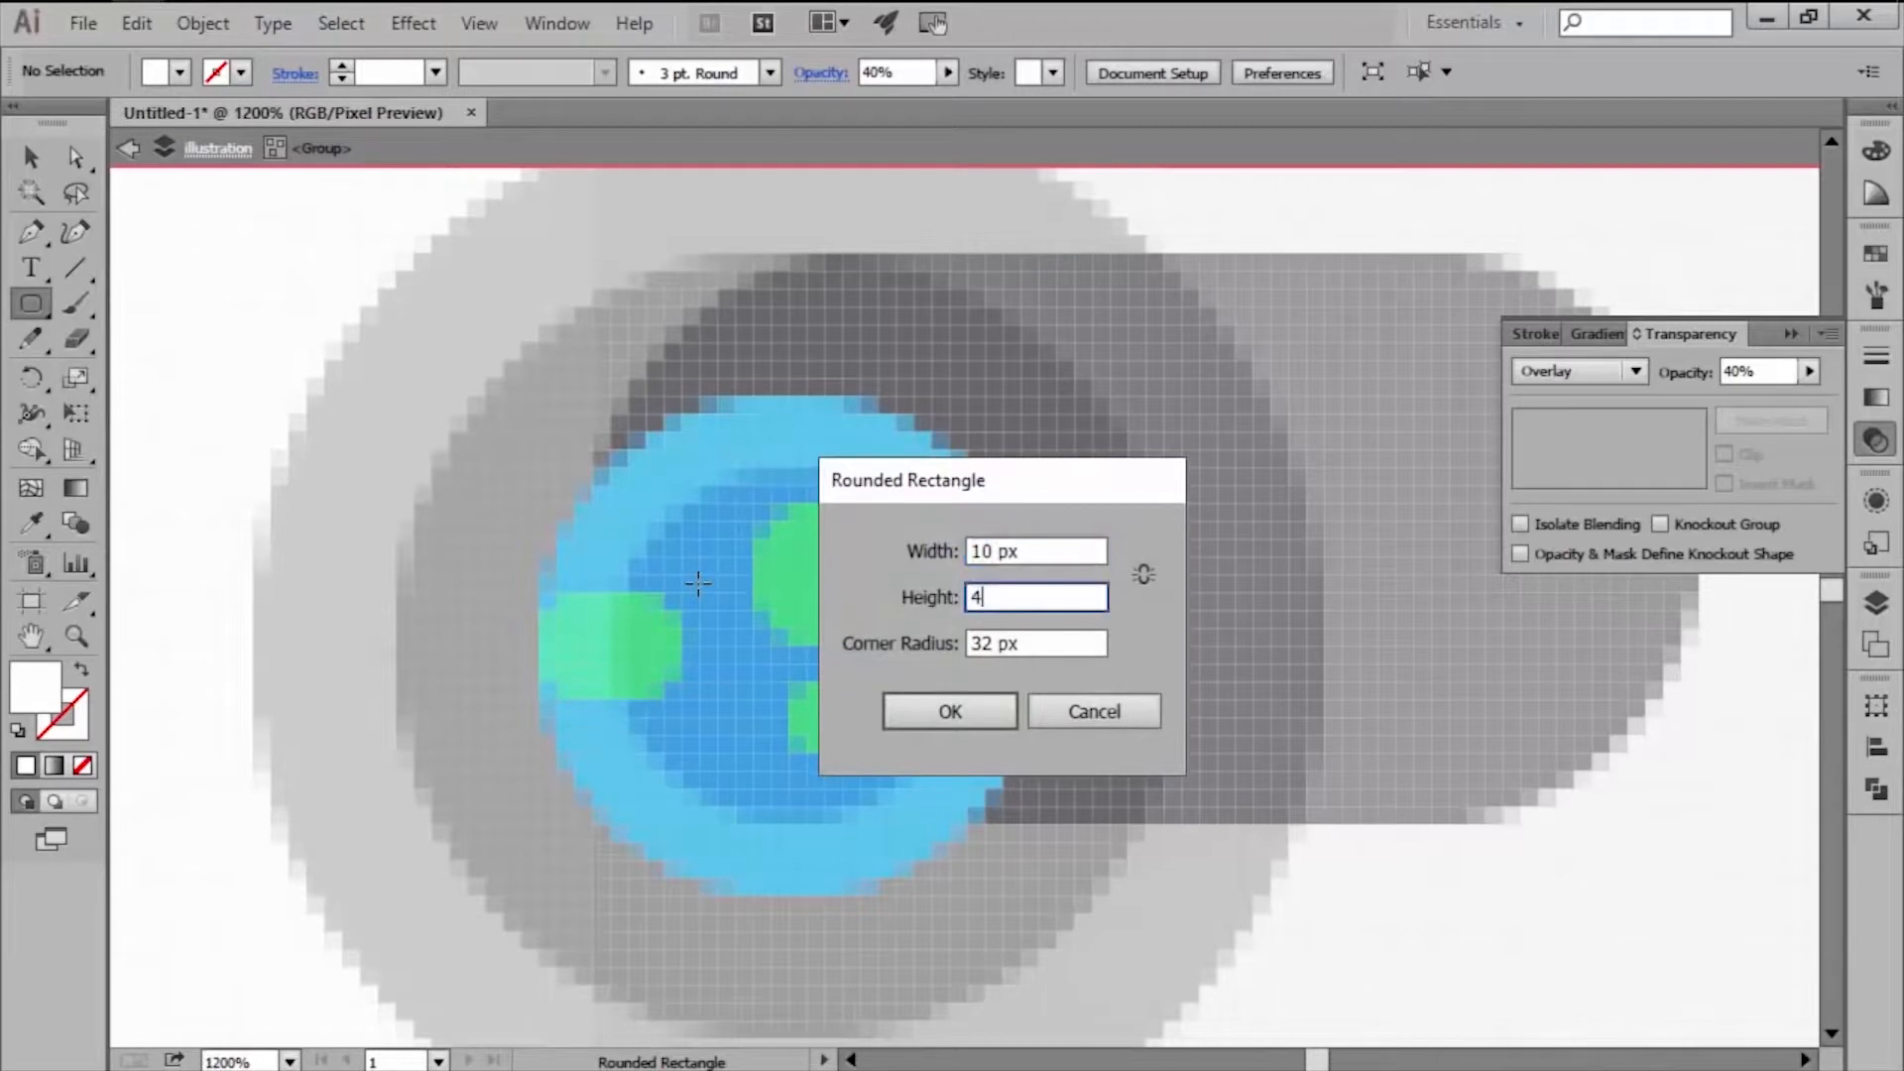
key("Return")
key("v")
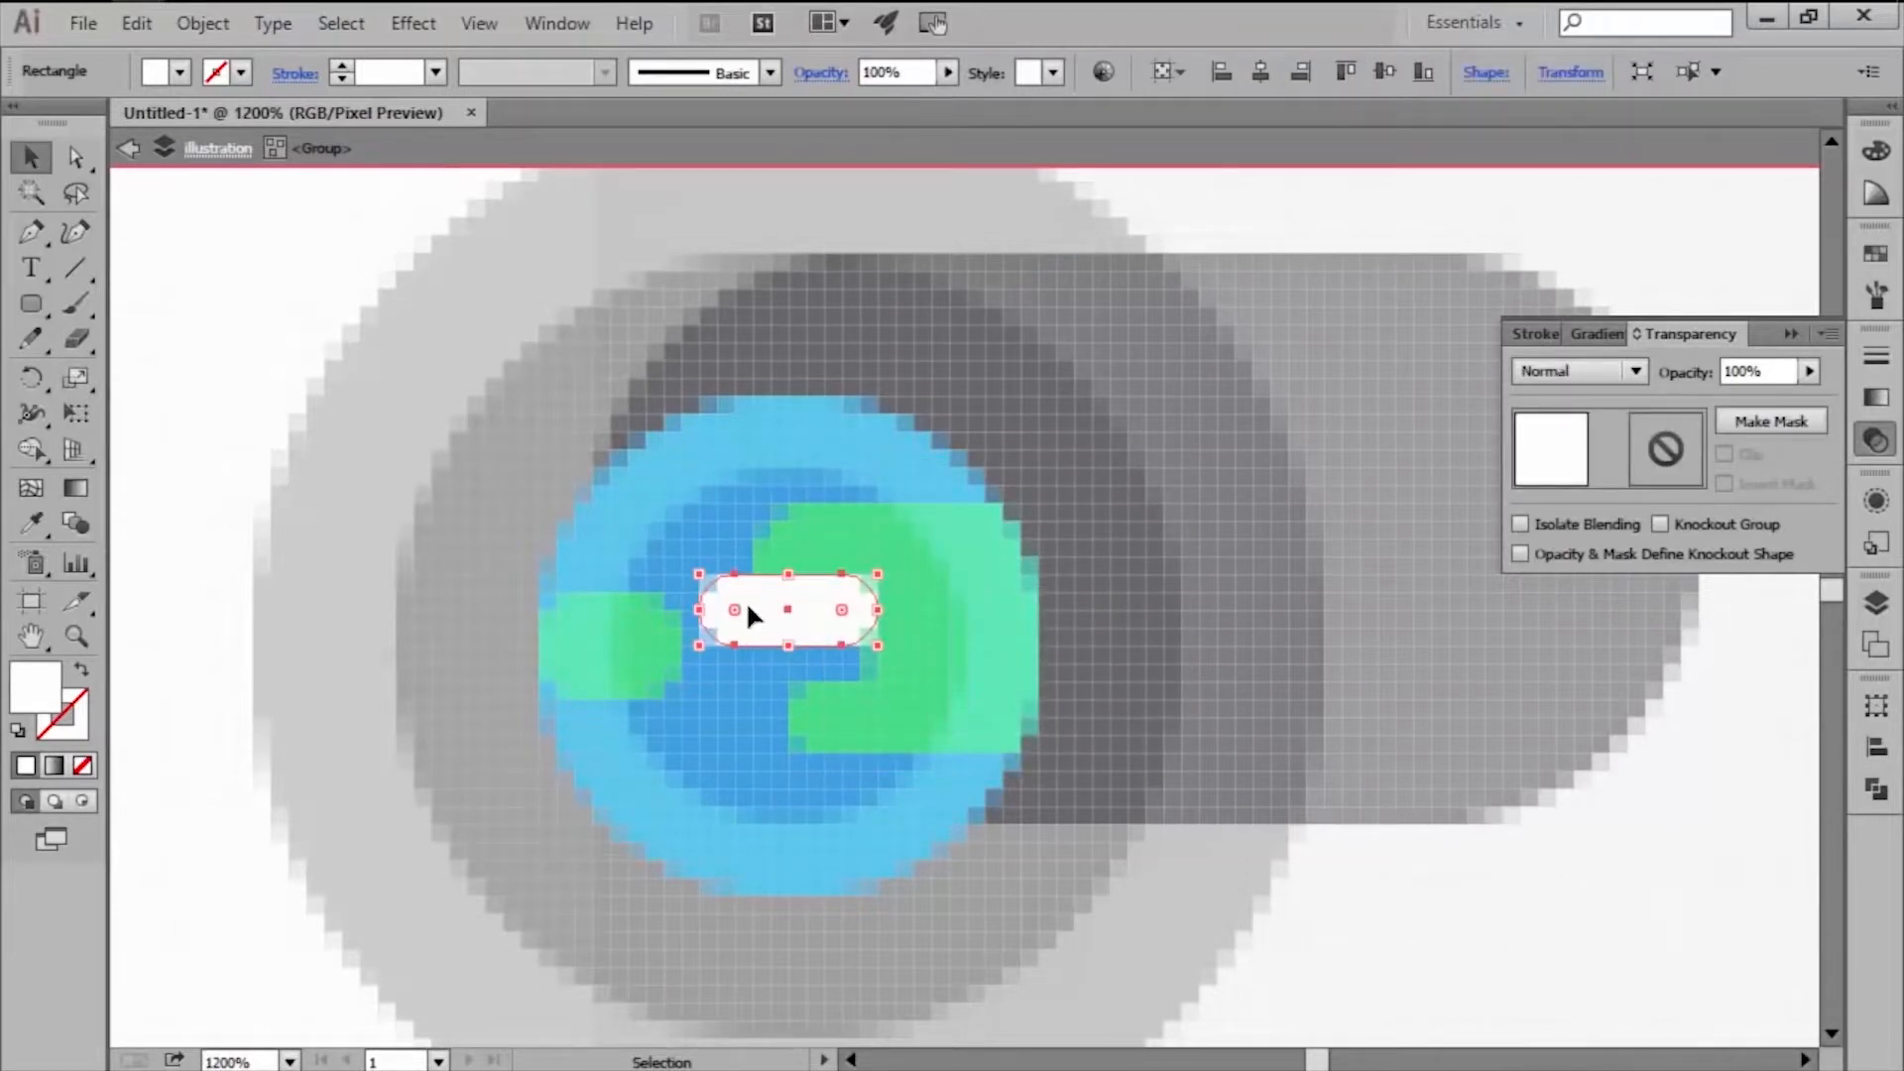
left_click_drag(749, 612, 693, 501)
Create a 4 × 2 px white rectangle and place it directly beneath the white rounded rectangle.
left_click_drag(31, 304, 83, 306)
scroll(539, 557, "up", 1)
left_click(800, 604)
type("4")
key("Tab")
type("2")
key("Return")
key("v")
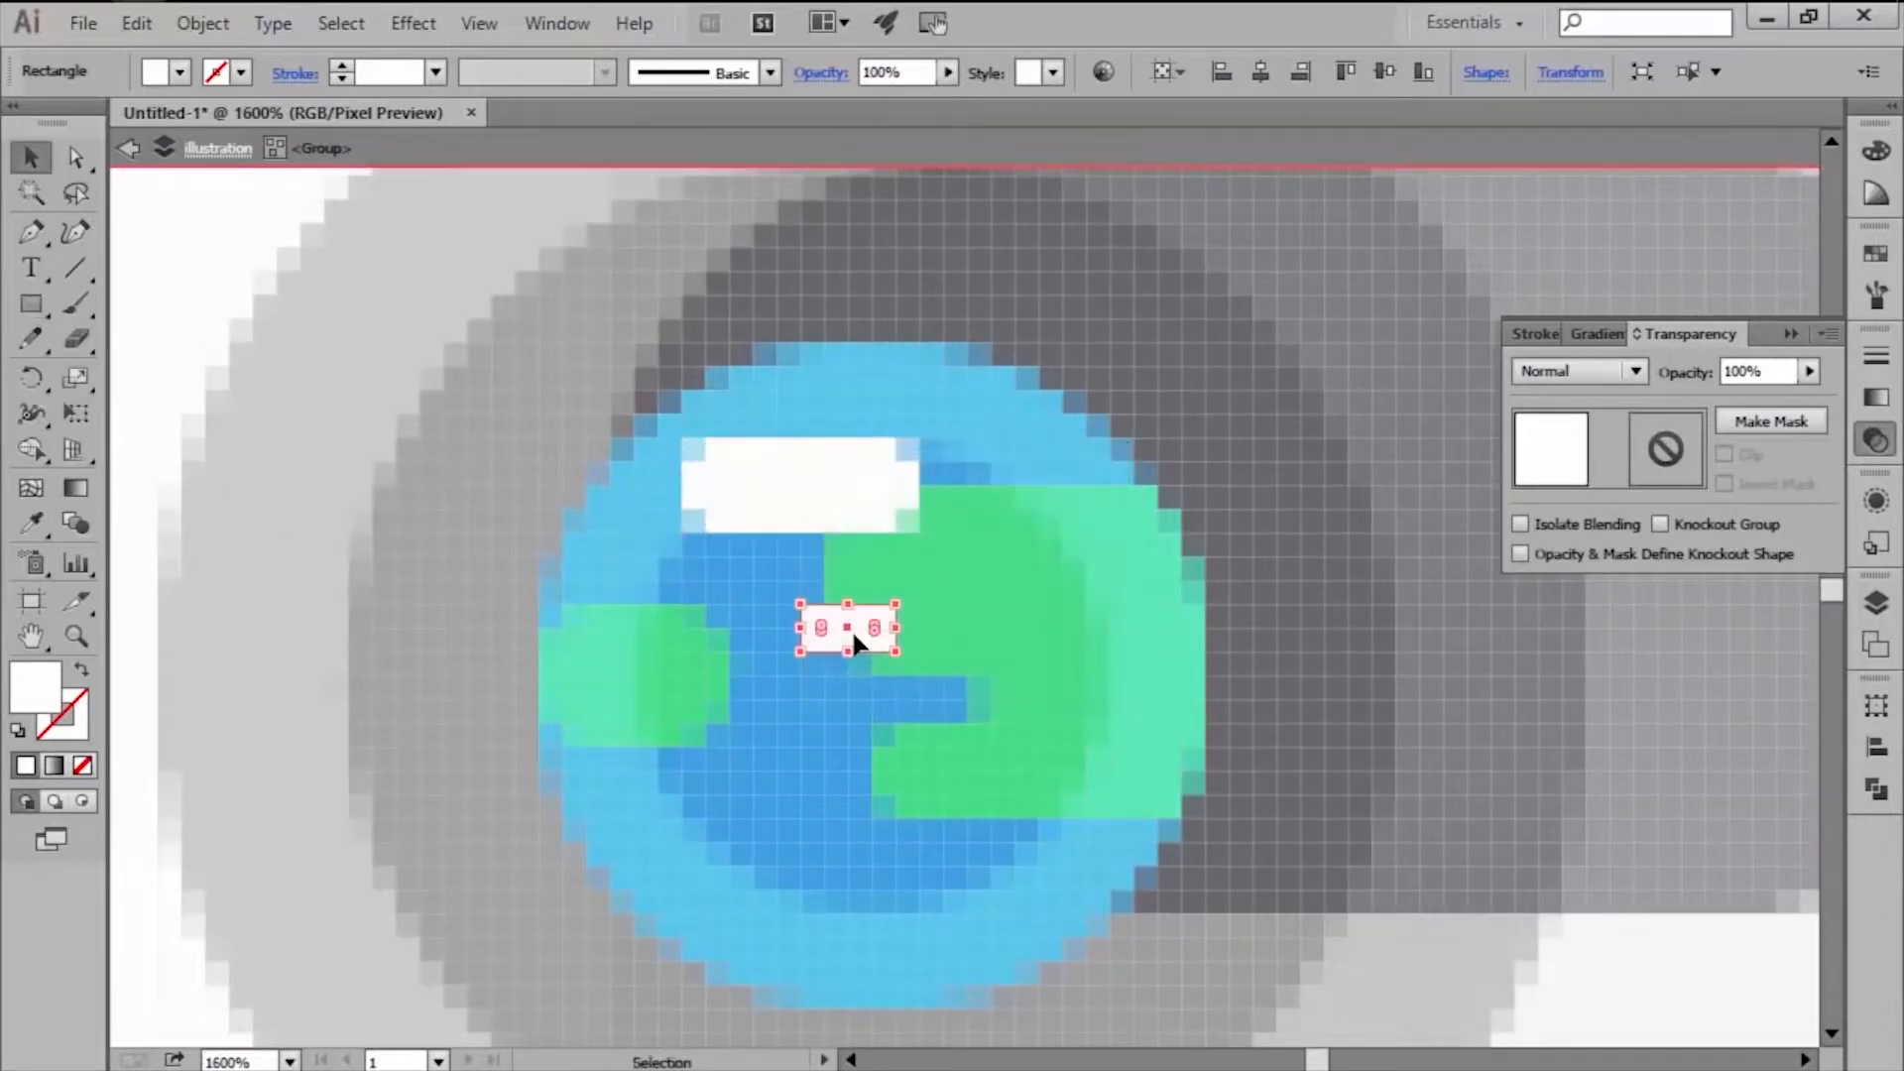
mouse_move(841, 635)
left_mouse_down()
mouse_move(815, 563)
mouse_move(800, 581)
mouse_move(872, 563)
left_mouse_up()
Draw circles about 2 px across at both ends of the small white rectangle and subtract them with Pathfinder Minus Front.
key("l")
key("v")
left_click(765, 562, "shift")
left_click(1877, 789)
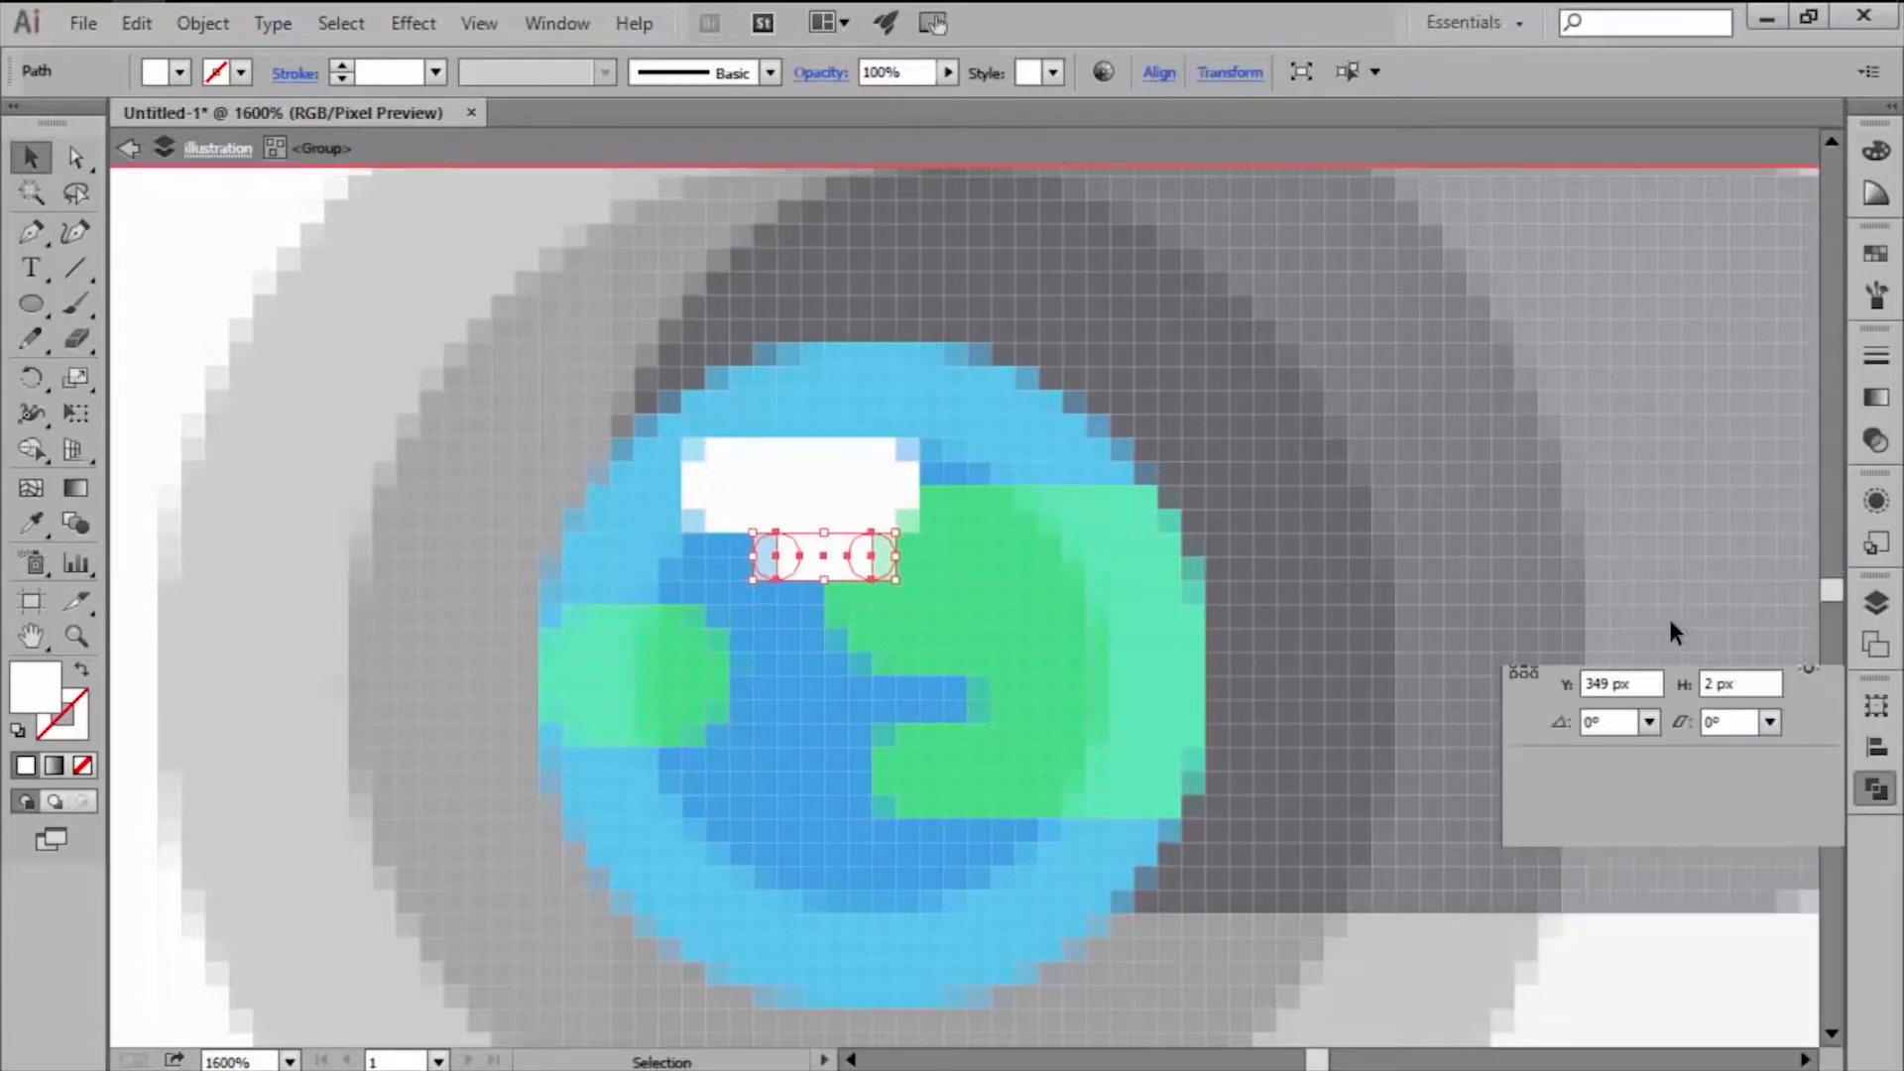
left_click(1584, 748)
Duplicate the white rounded rectangle beneath the small connector, shifted 2 px to the right of the original.
left_click_drag(752, 525, 756, 666)
key("Right")
key("Right")
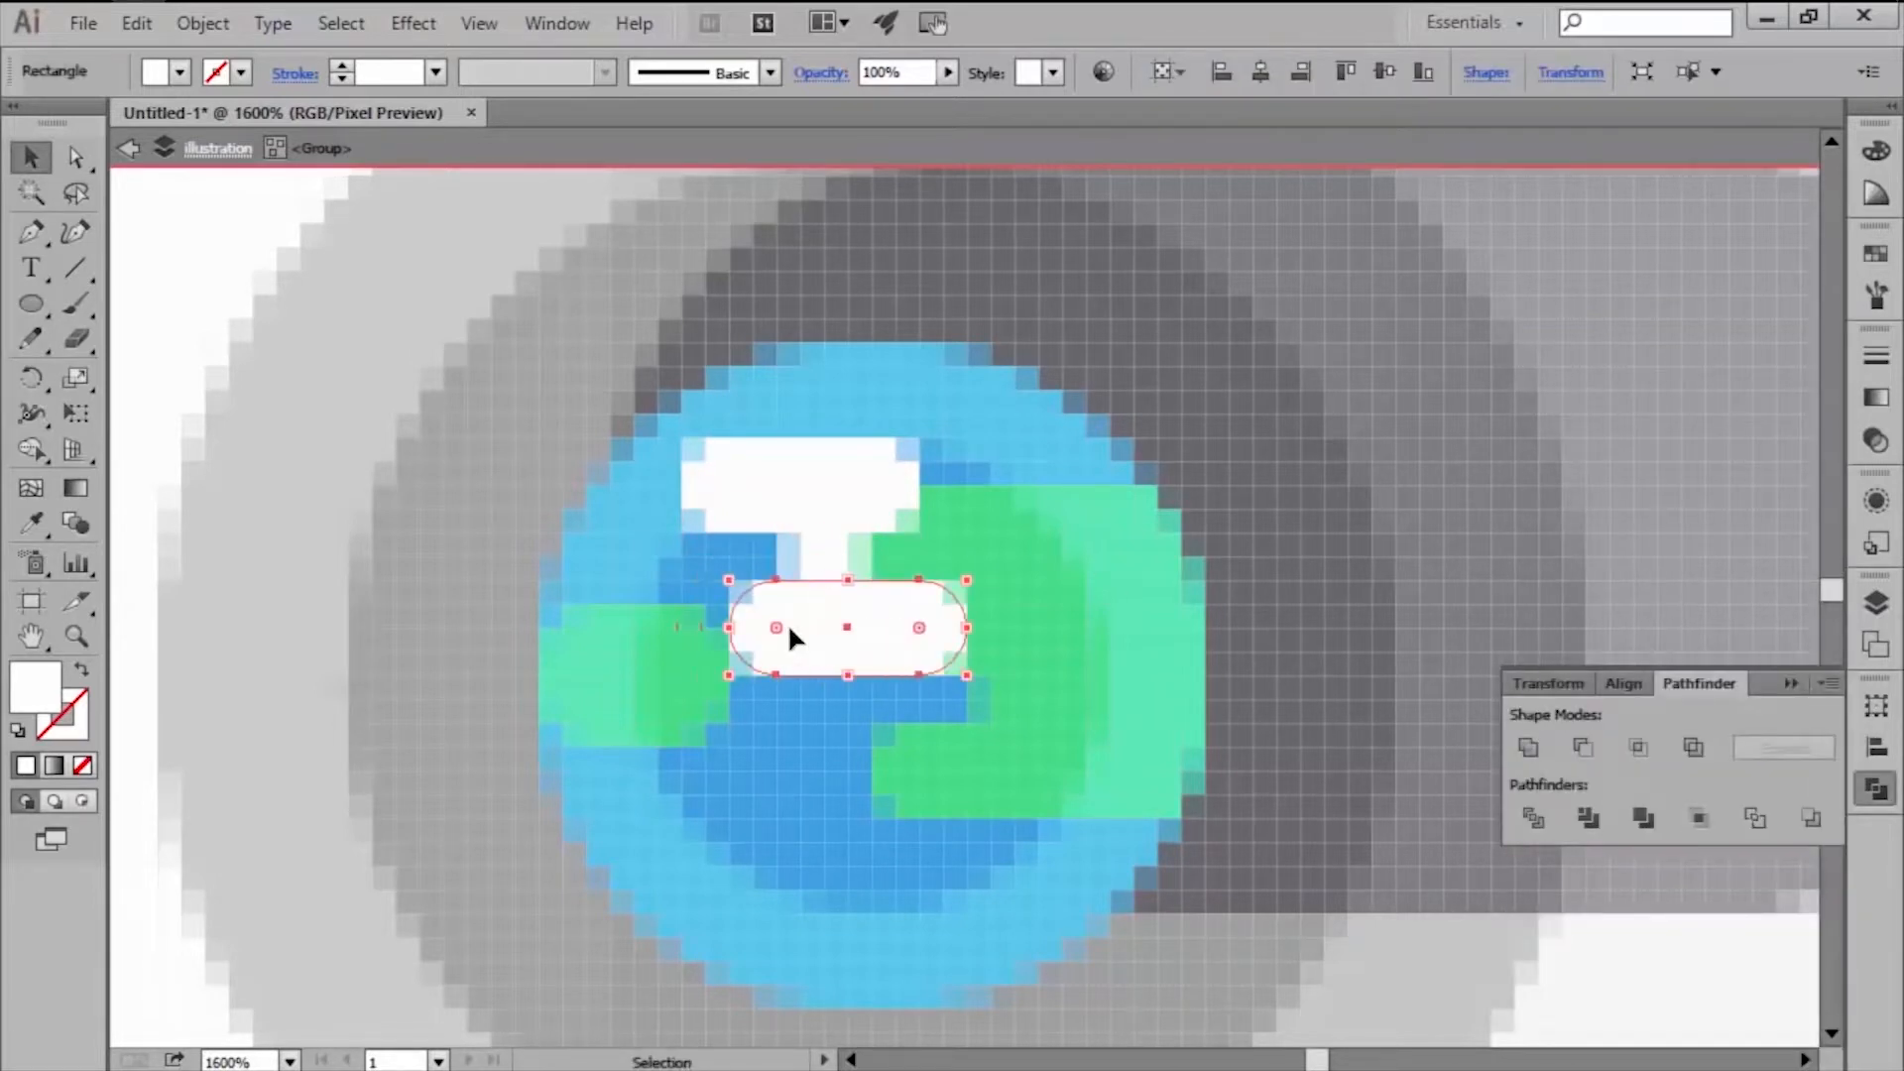
Group the three white cloud shapes and set the group's opacity to 60%.
key("ctrl+alt+y")
left_click(799, 498, "shift")
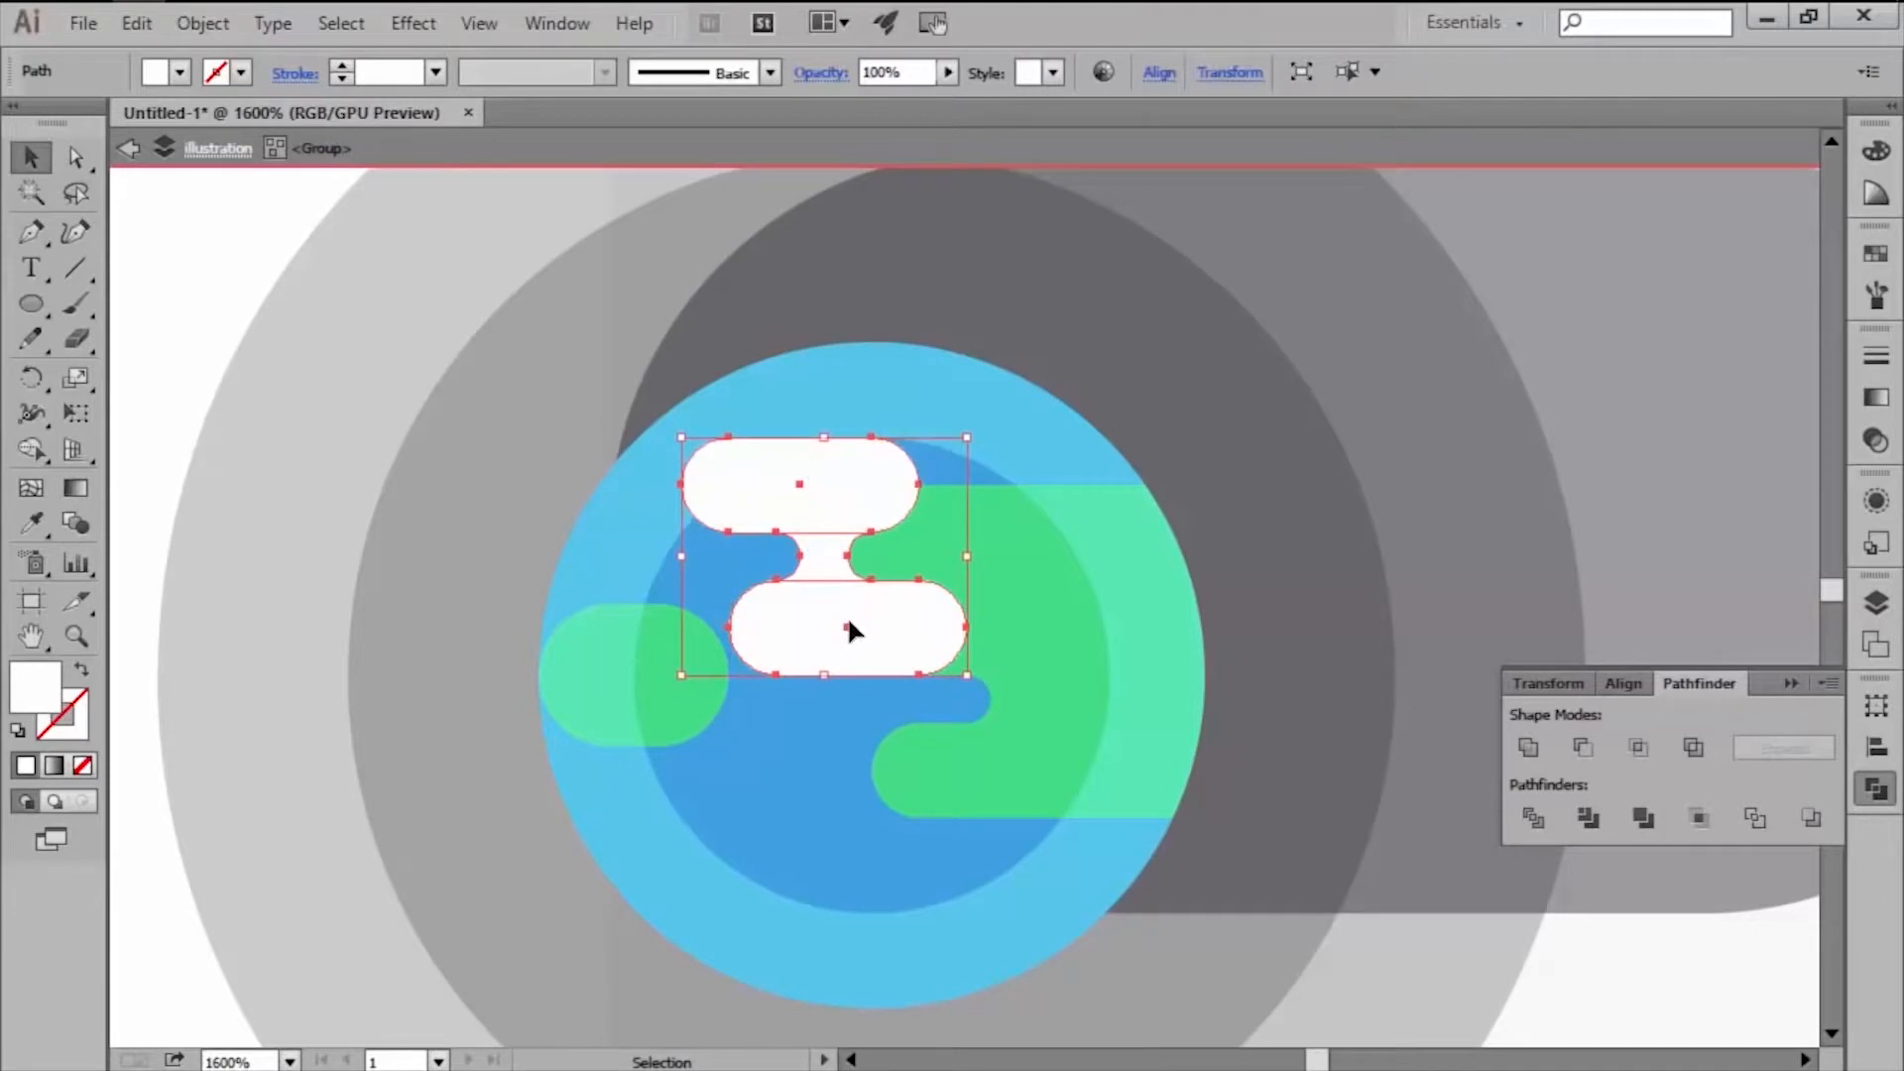
key("ctrl+g")
left_click(873, 70)
type("80")
key("Return")
type("60")
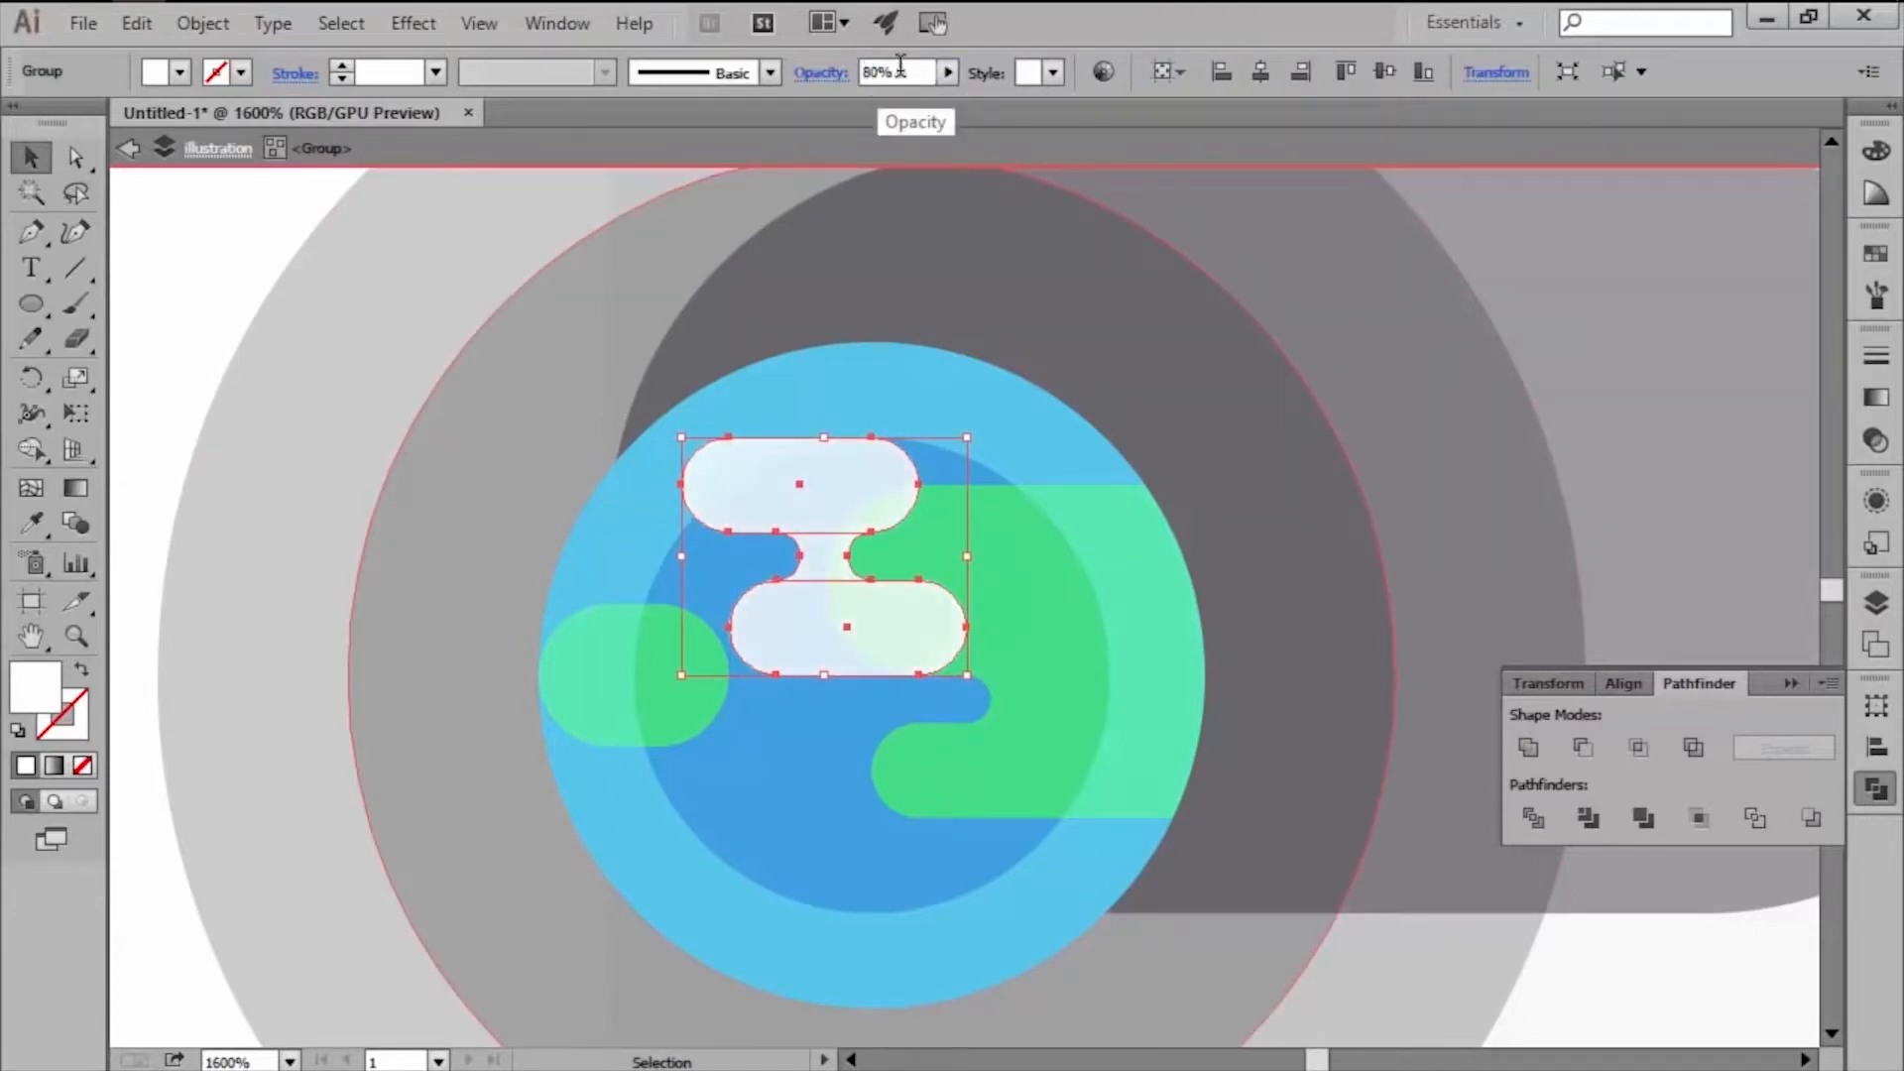
key("Return")
key("ctrl+minus")
key("ctrl+minus")
left_click(414, 655)
Create a 6 × 2 px white rounded rectangle with a 32 px corner radius on the planet's lower green land.
key("ctrl+plus")
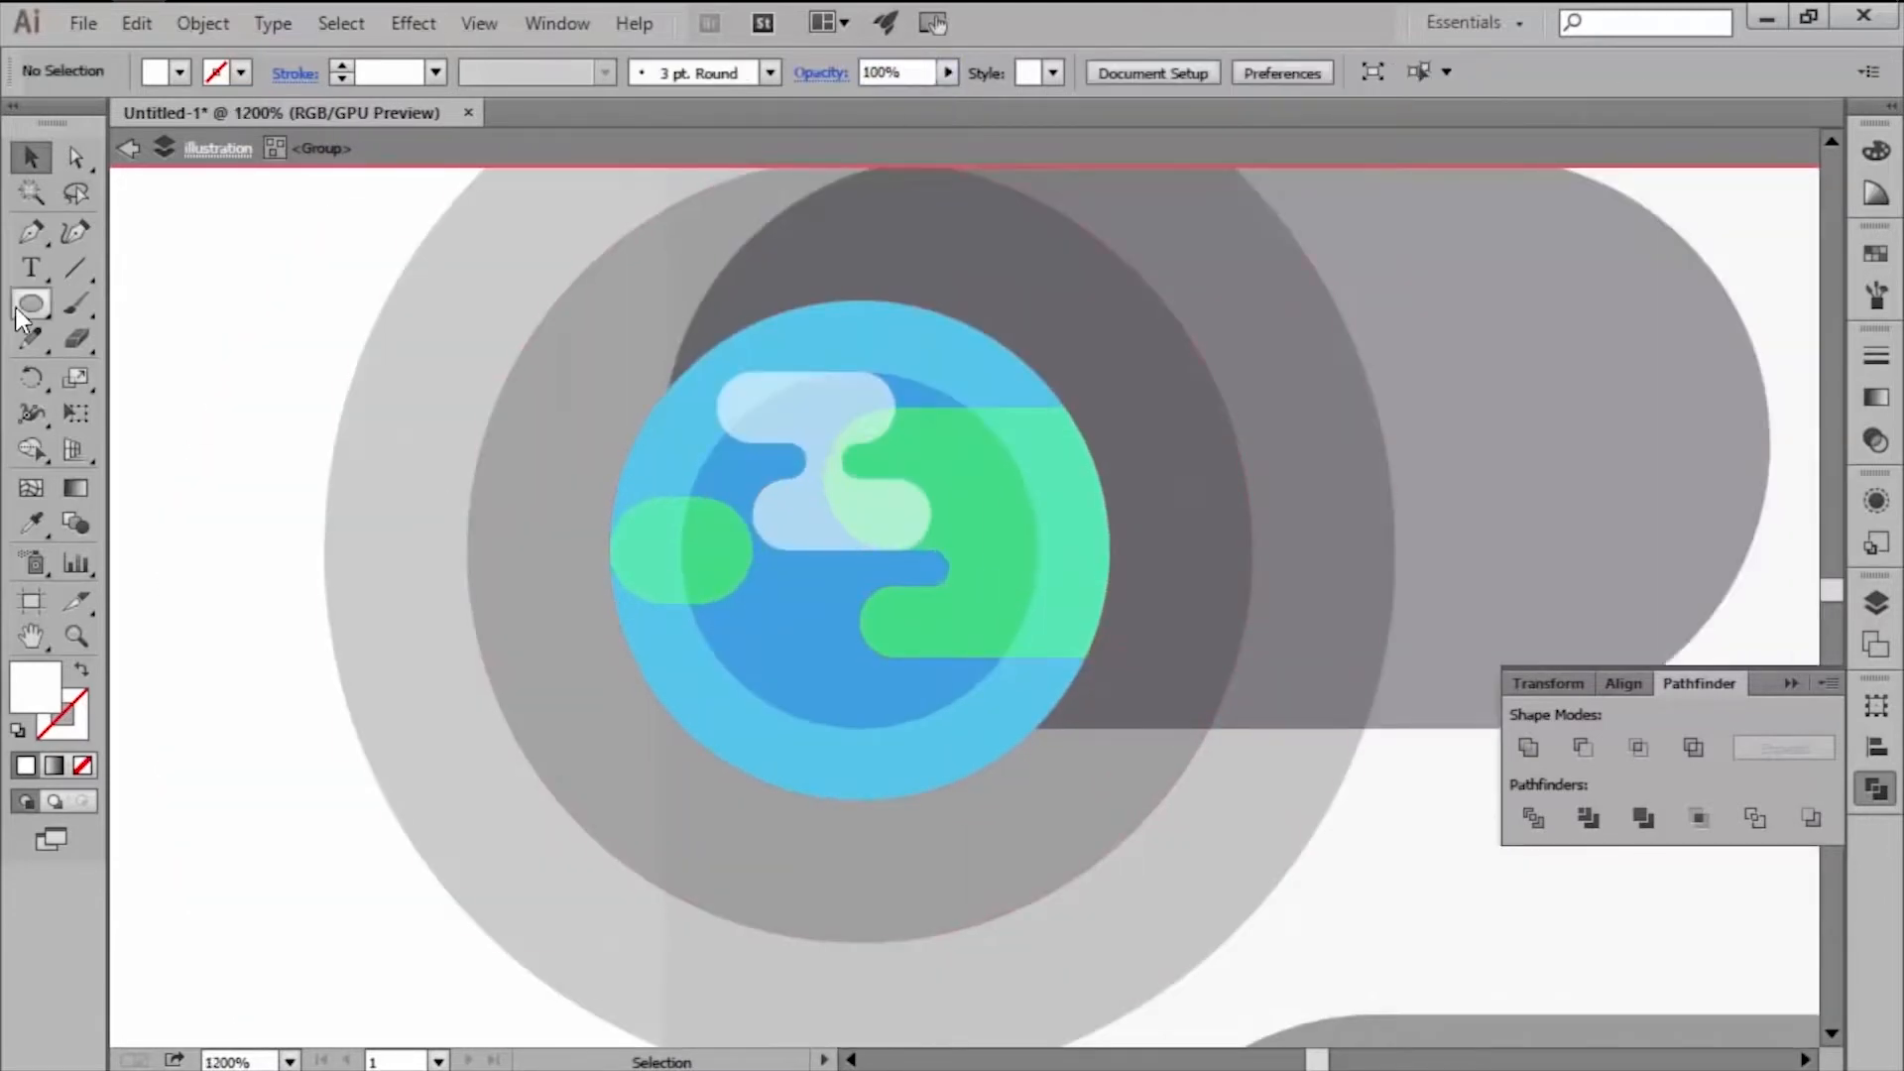
left_click_drag(31, 305, 96, 305)
key("ctrl+plus")
key("ctrl+alt+y")
left_click(925, 632)
type("6")
left_click(953, 715)
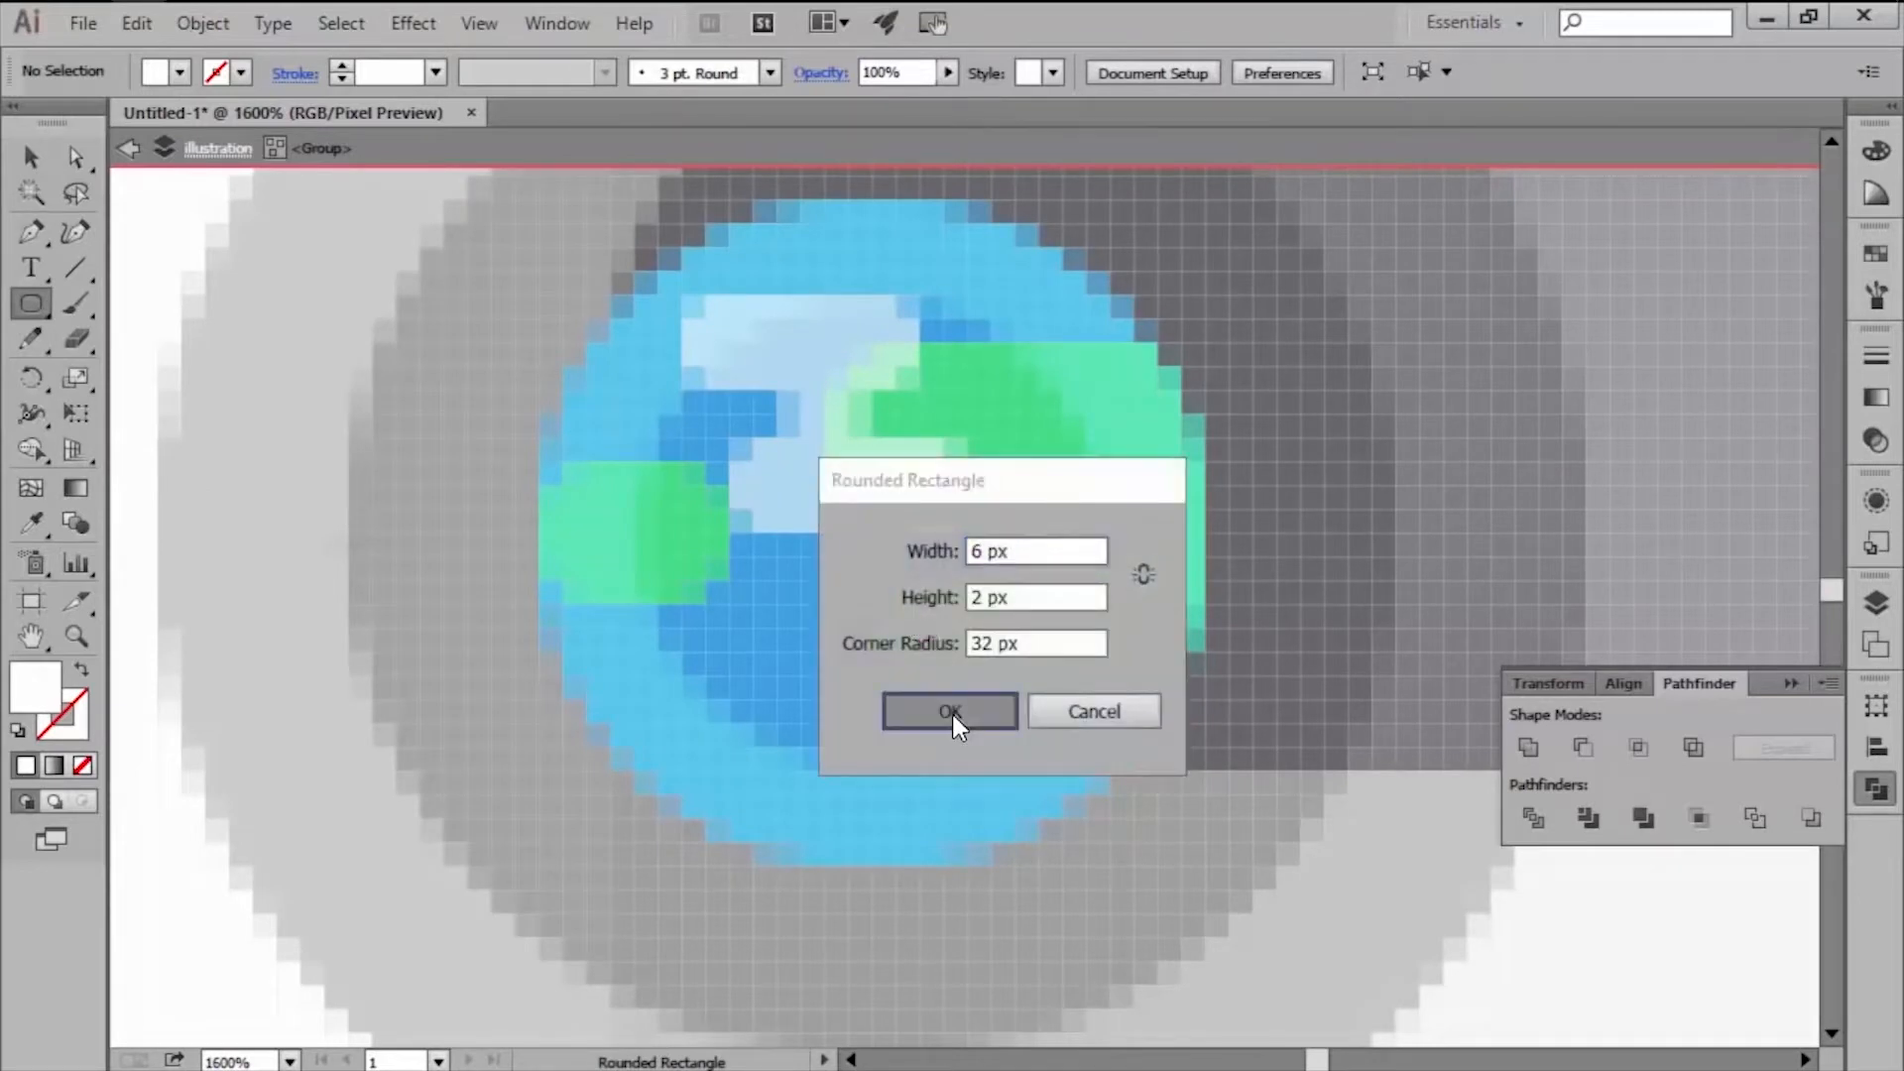
key("v")
Set the small white rounded rectangle's opacity to 60% and nudge it 2 px up and 2 px right.
left_click(883, 71)
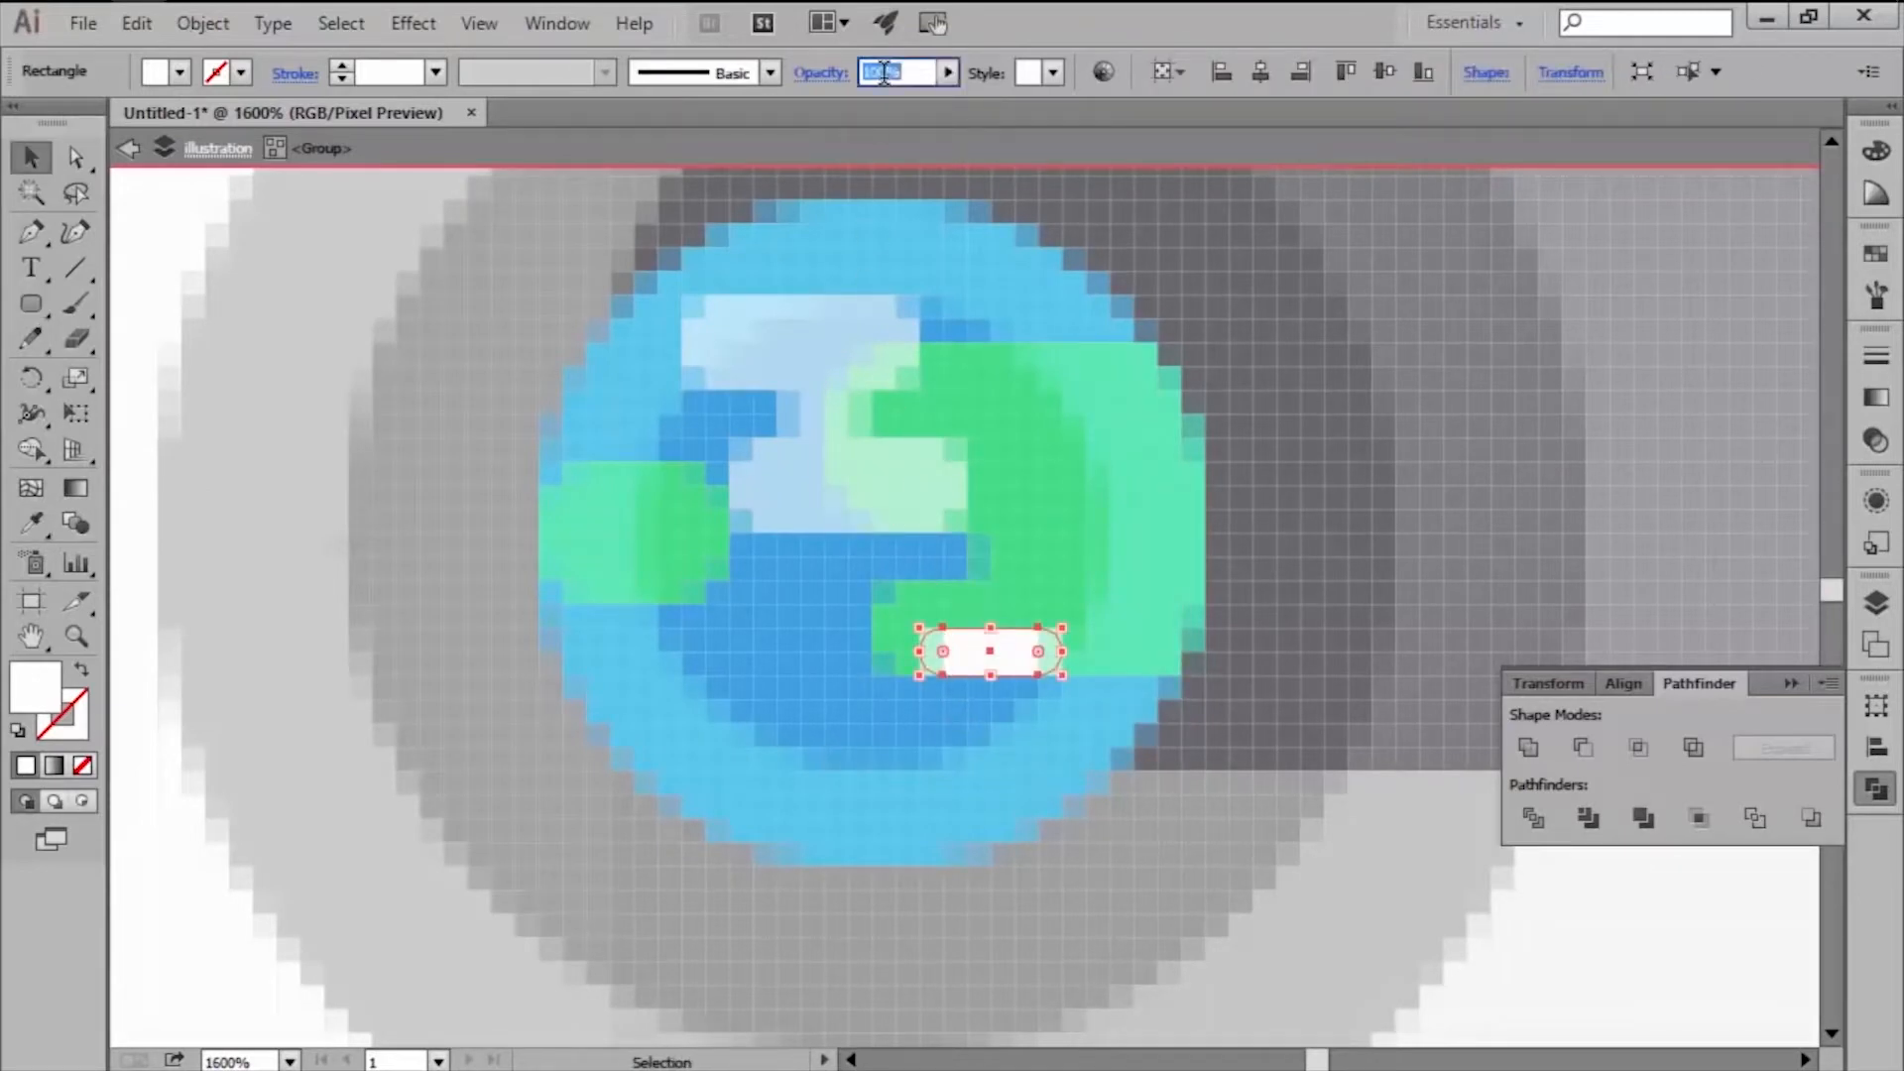
type("60")
key("Return")
key("Up")
key("Up")
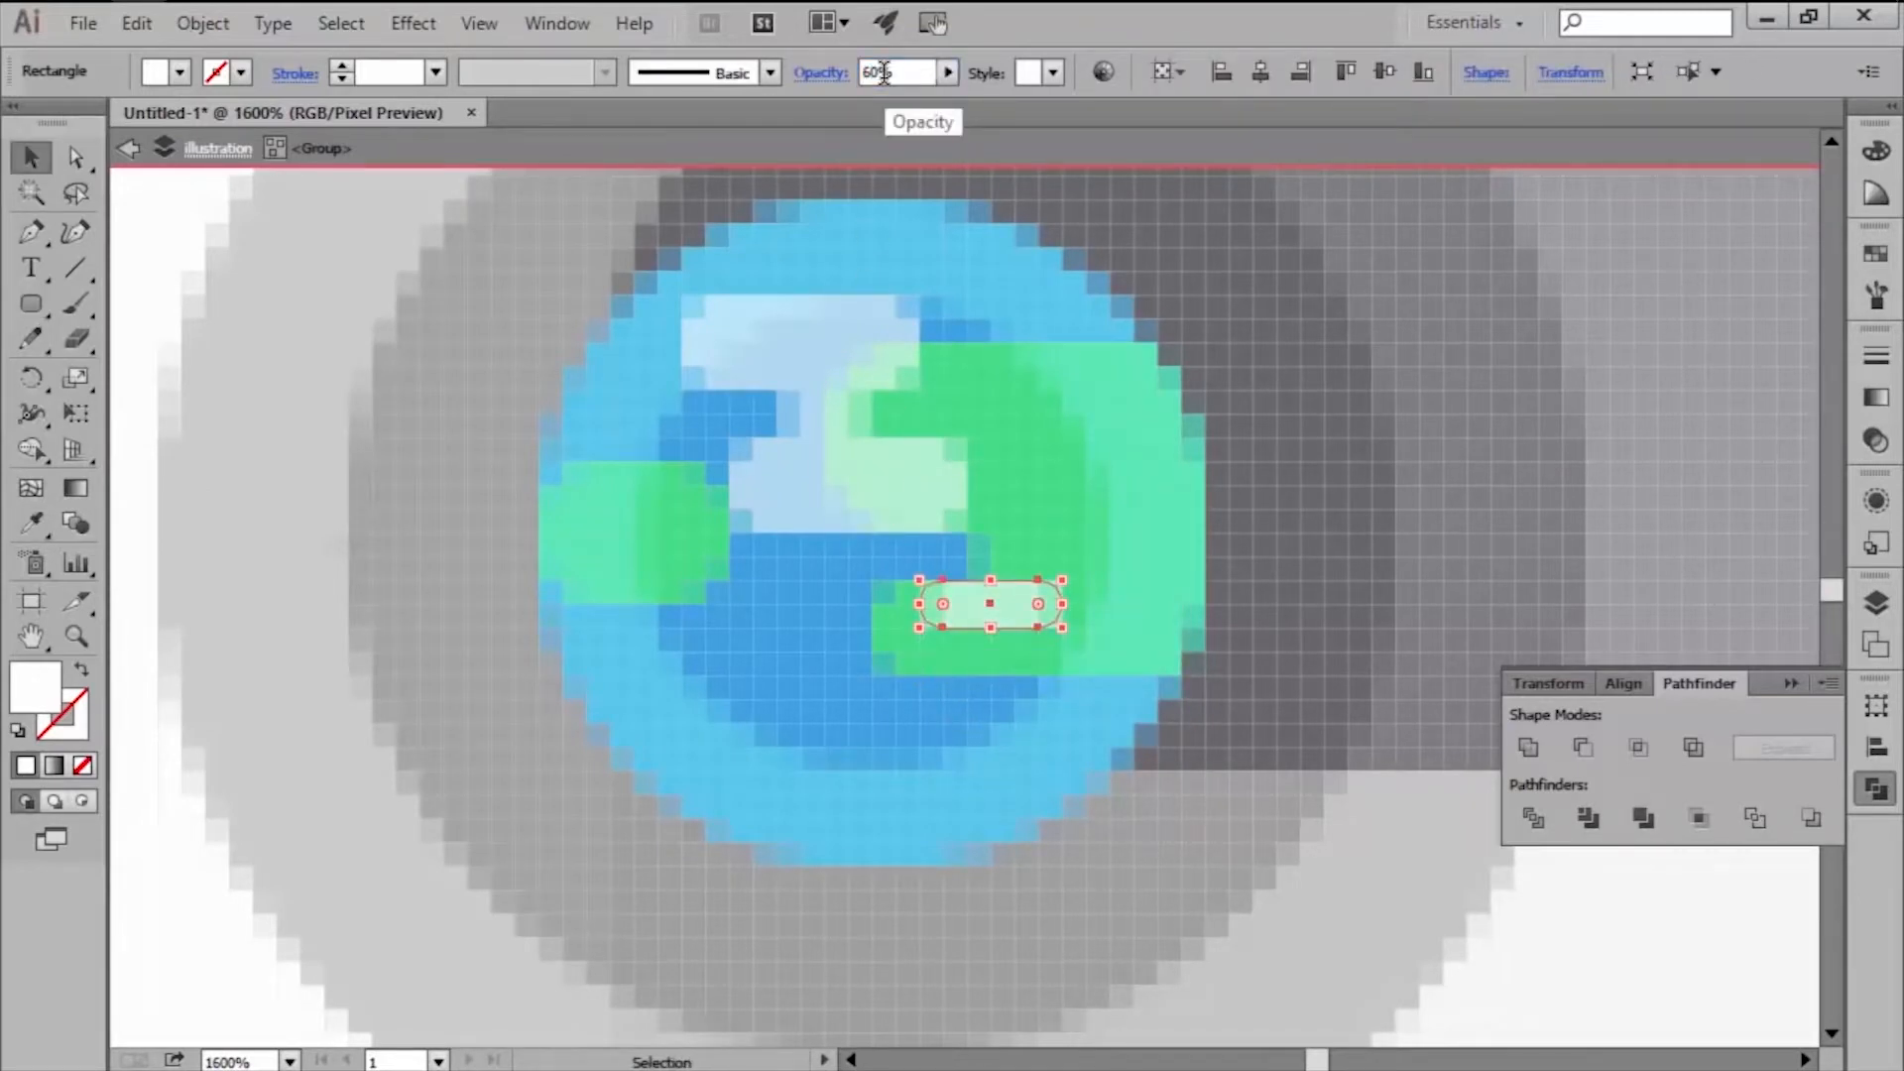
key("Right")
key("Right")
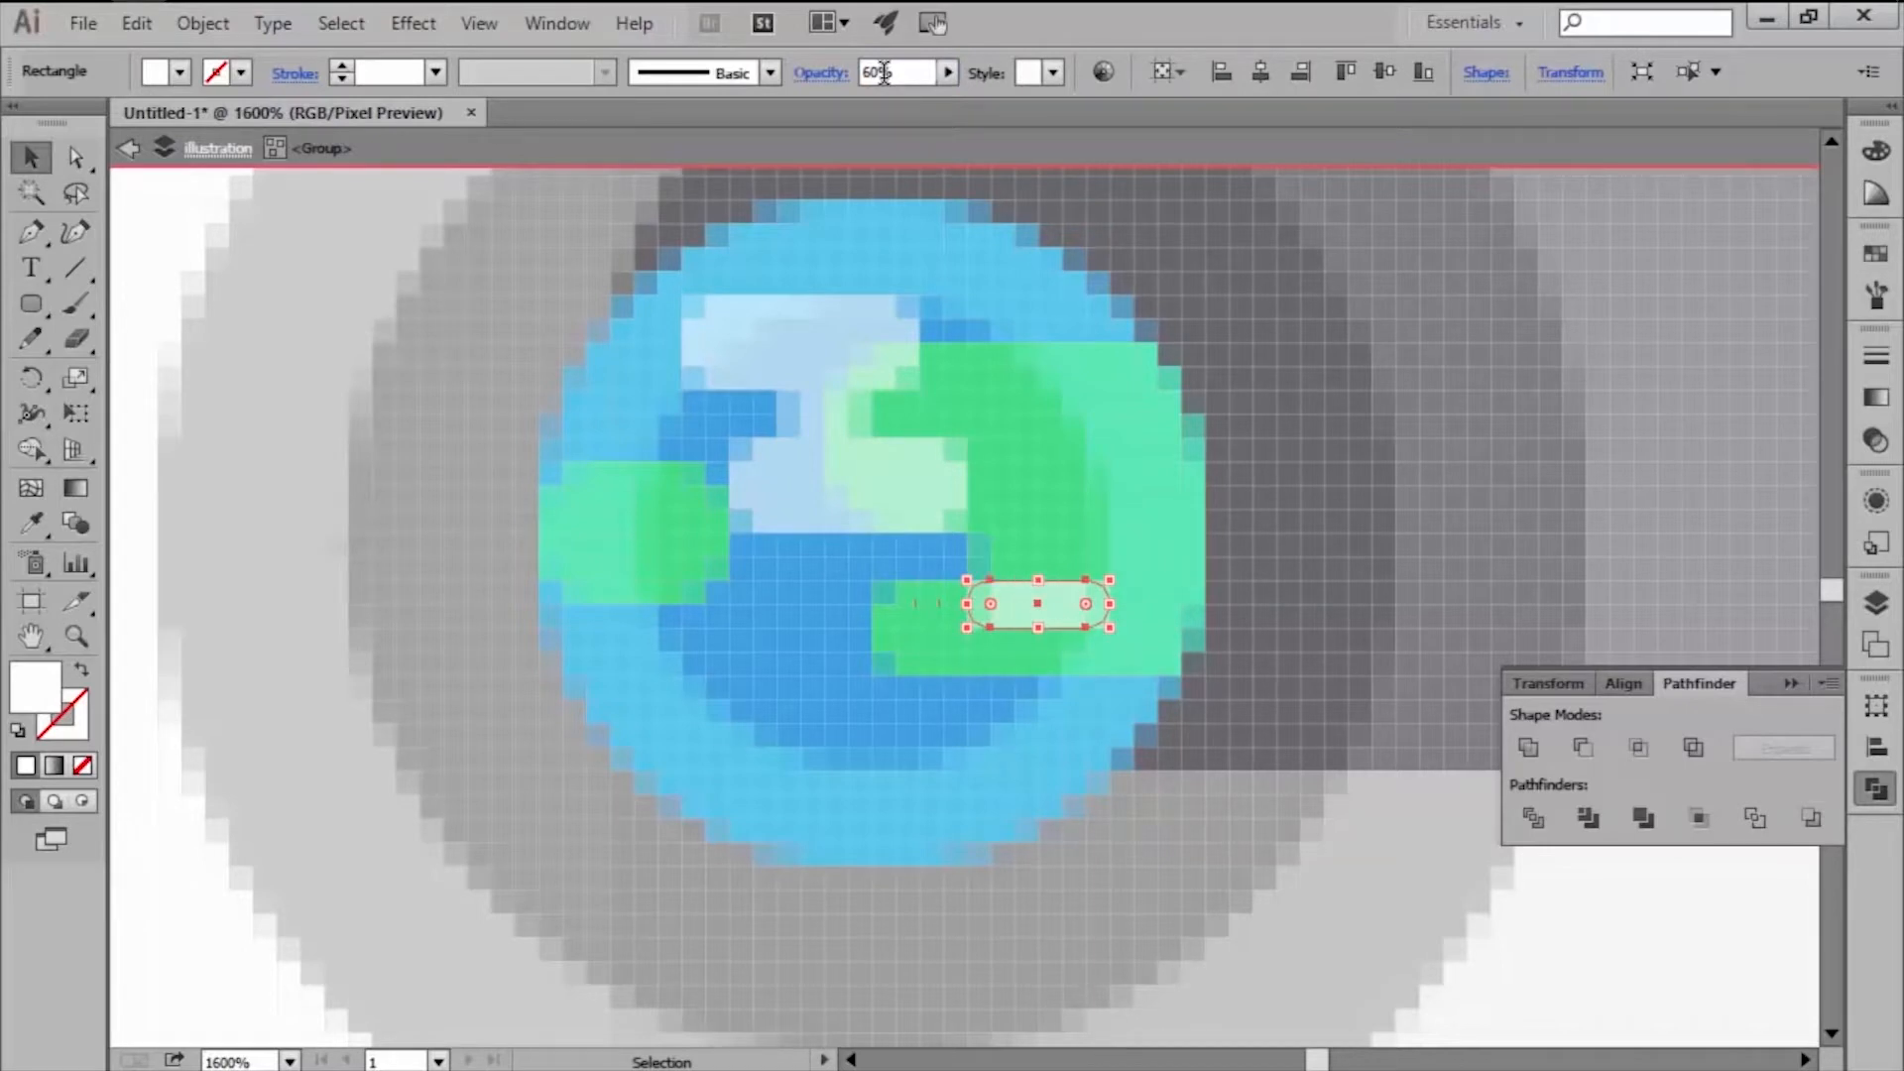
Turn off Pixel Preview, deselect the small cloud, and exit isolation mode to return to the whole illustration.
key("ctrl+alt+y")
key("ctrl+minus")
key("ctrl+minus")
key("ctrl+minus")
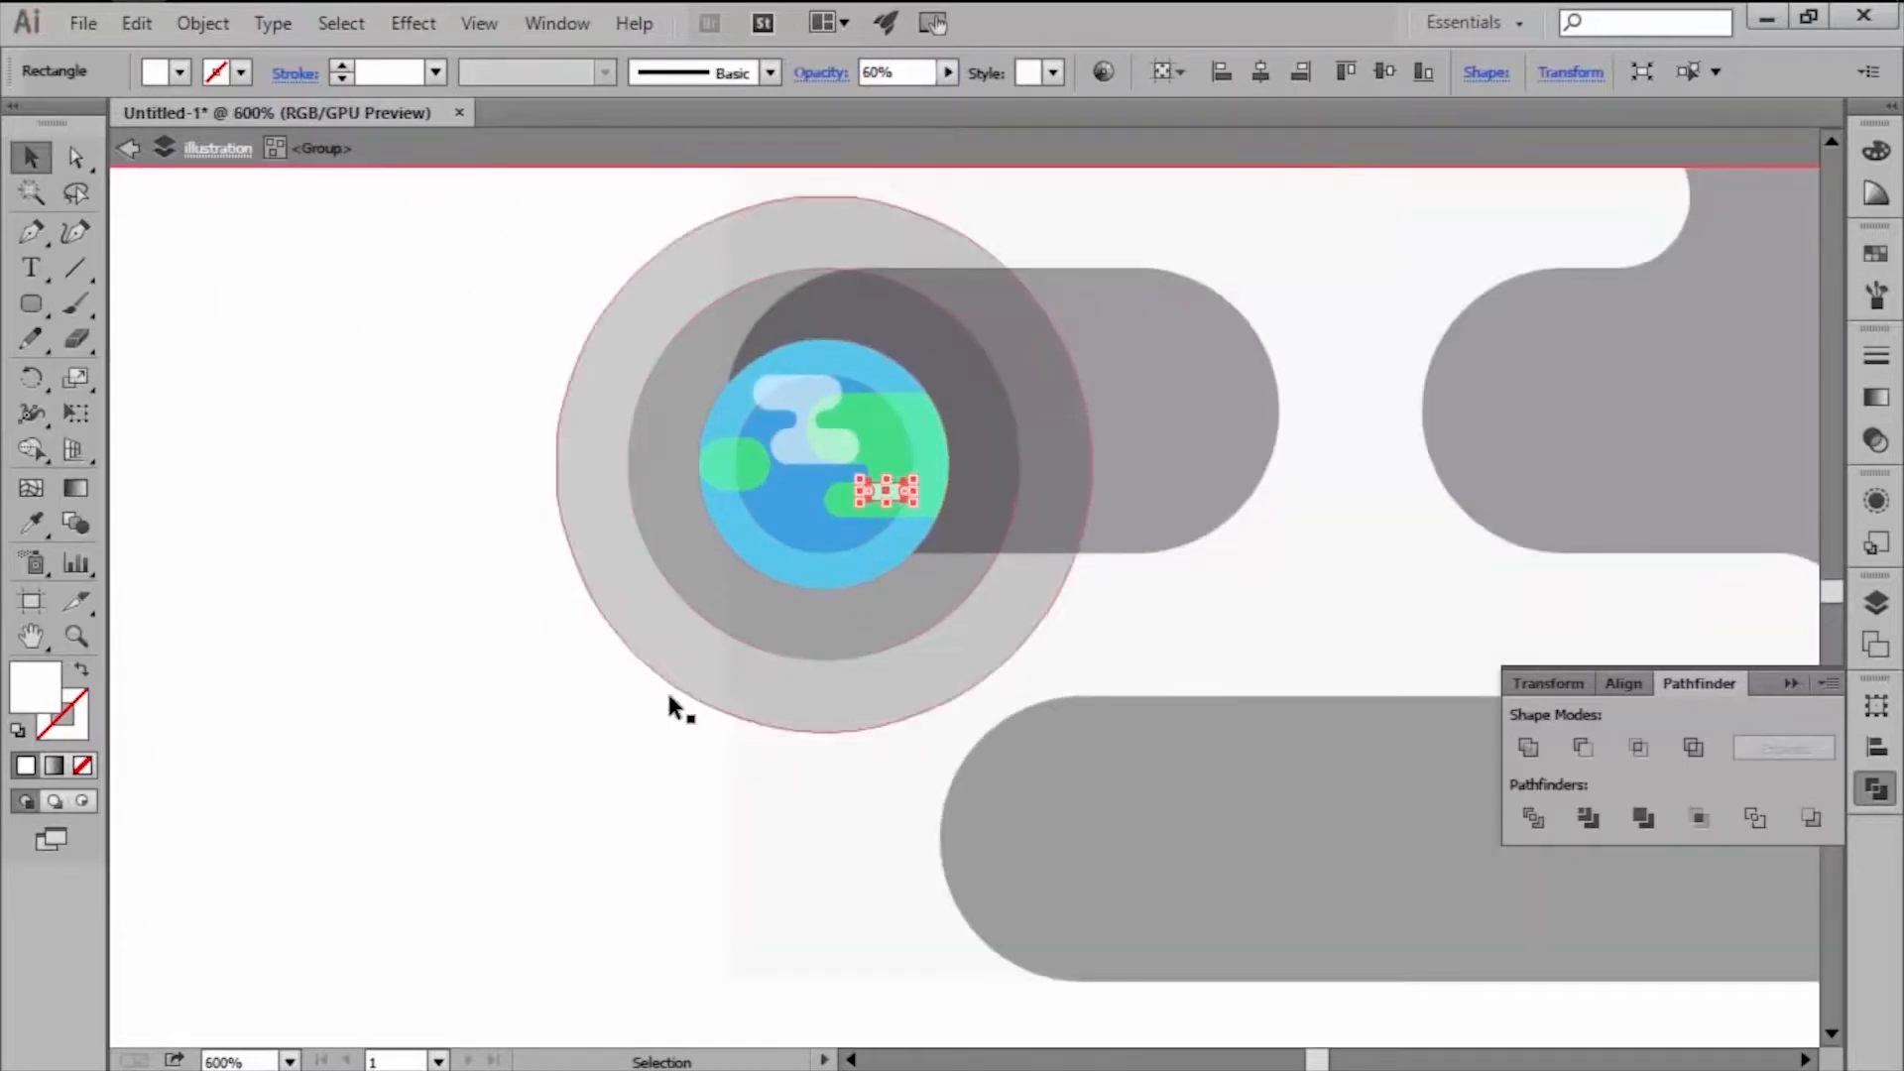
left_click(670, 697)
key("ctrl+minus")
key("Escape")
key("ctrl+minus")
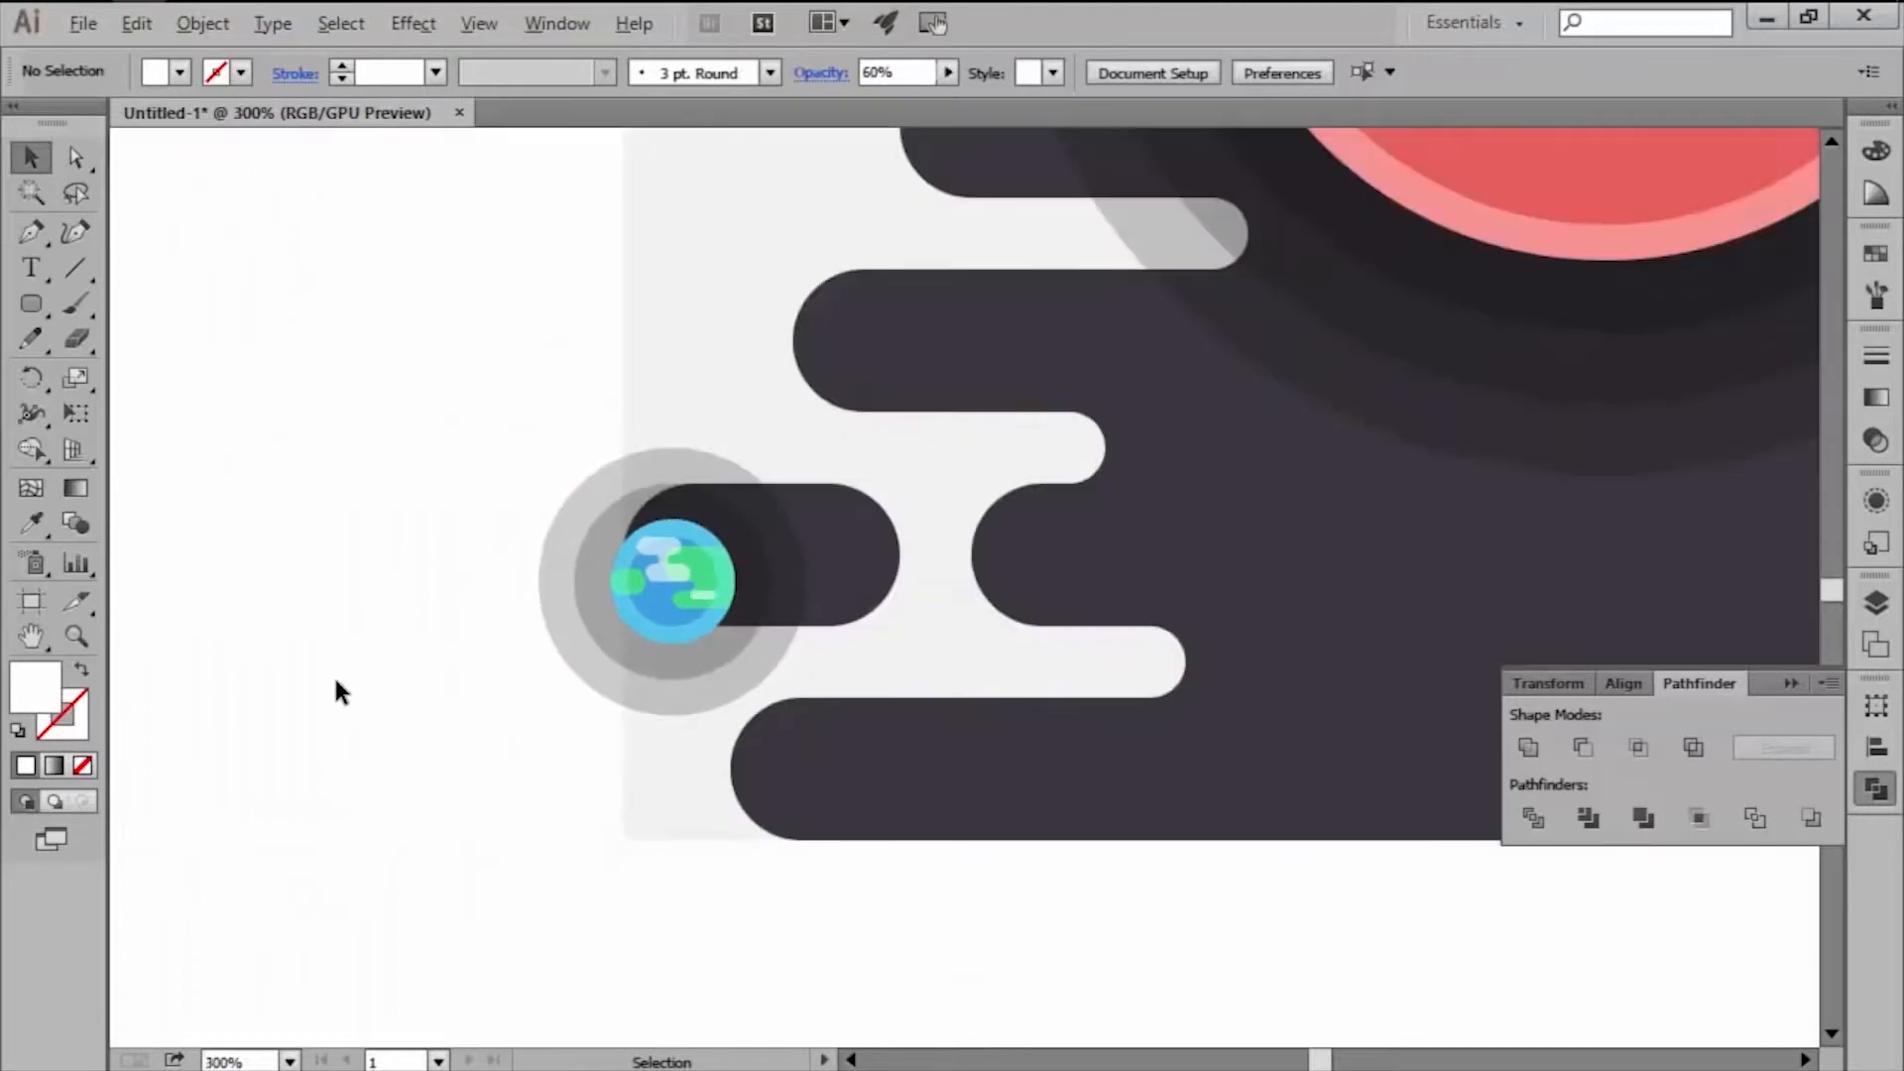
key("ctrl+minus")
left_click_drag(613, 851, 442, 879)
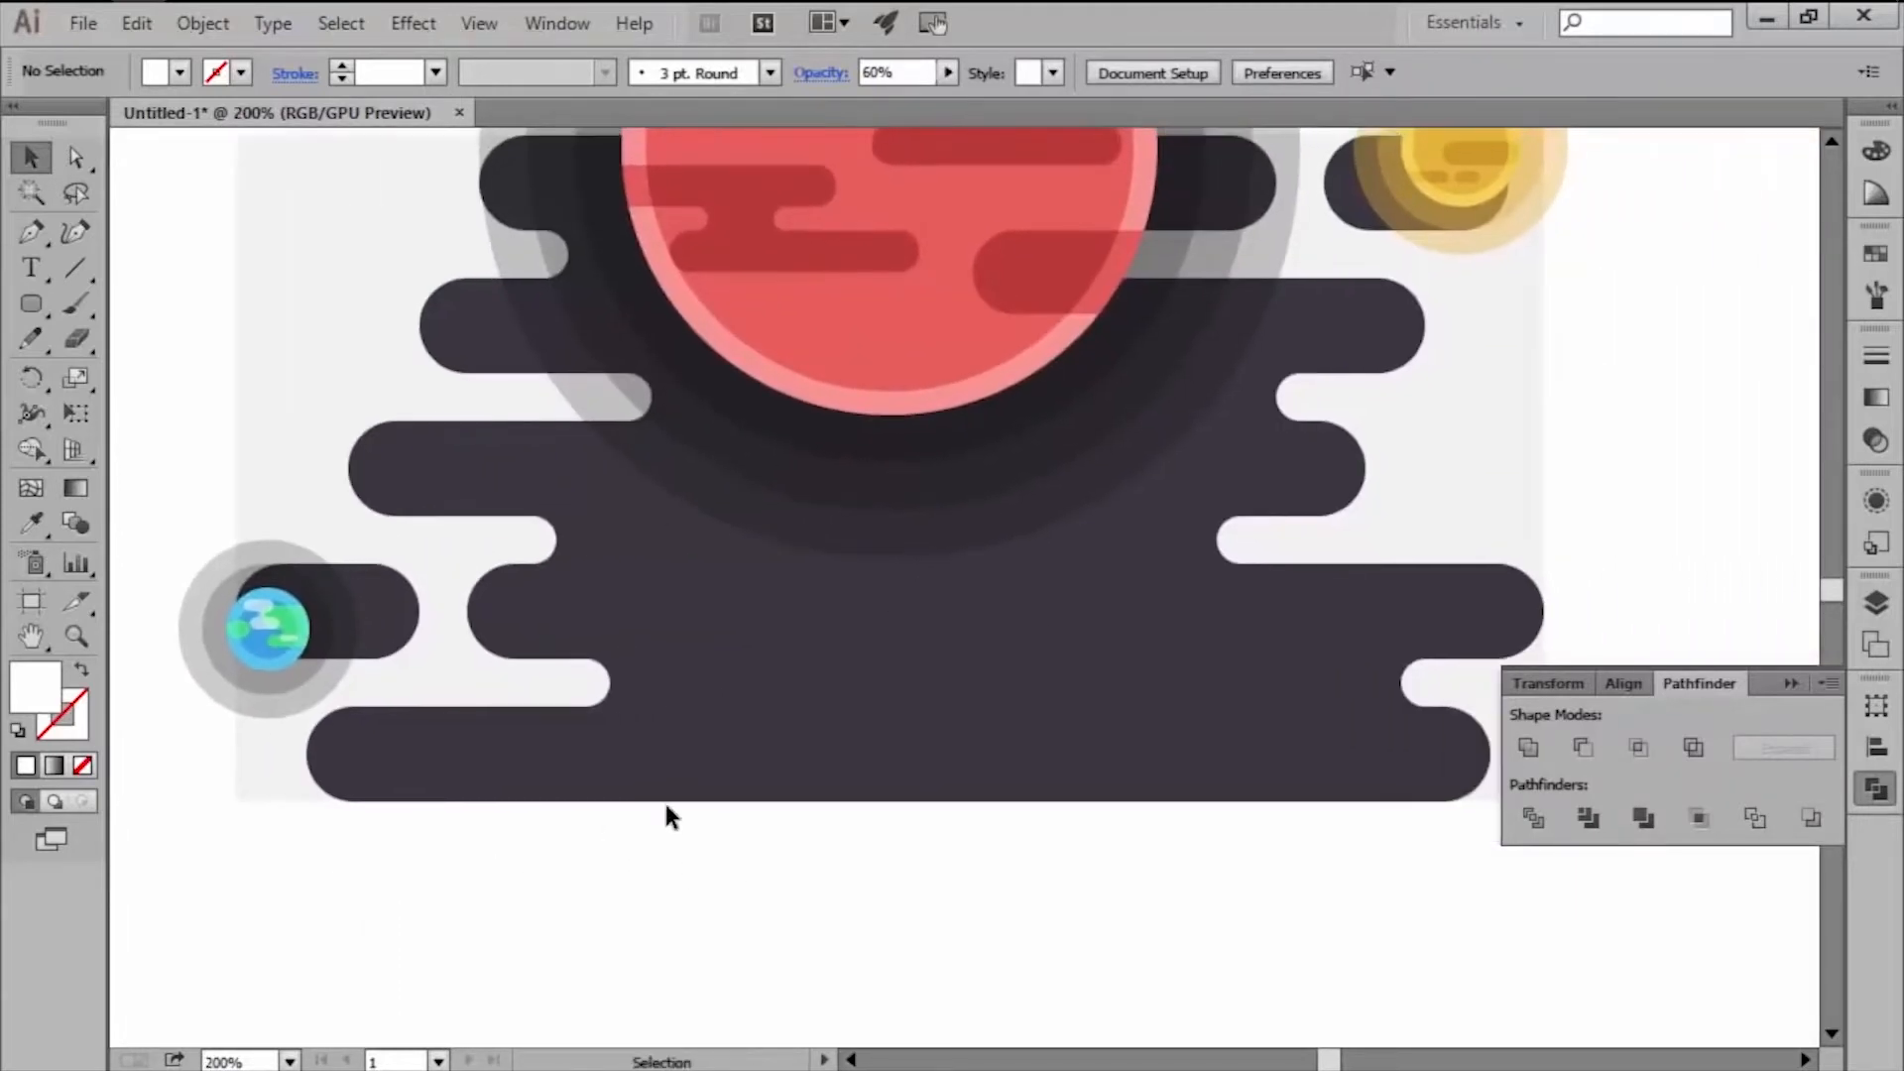
key("ctrl+minus")
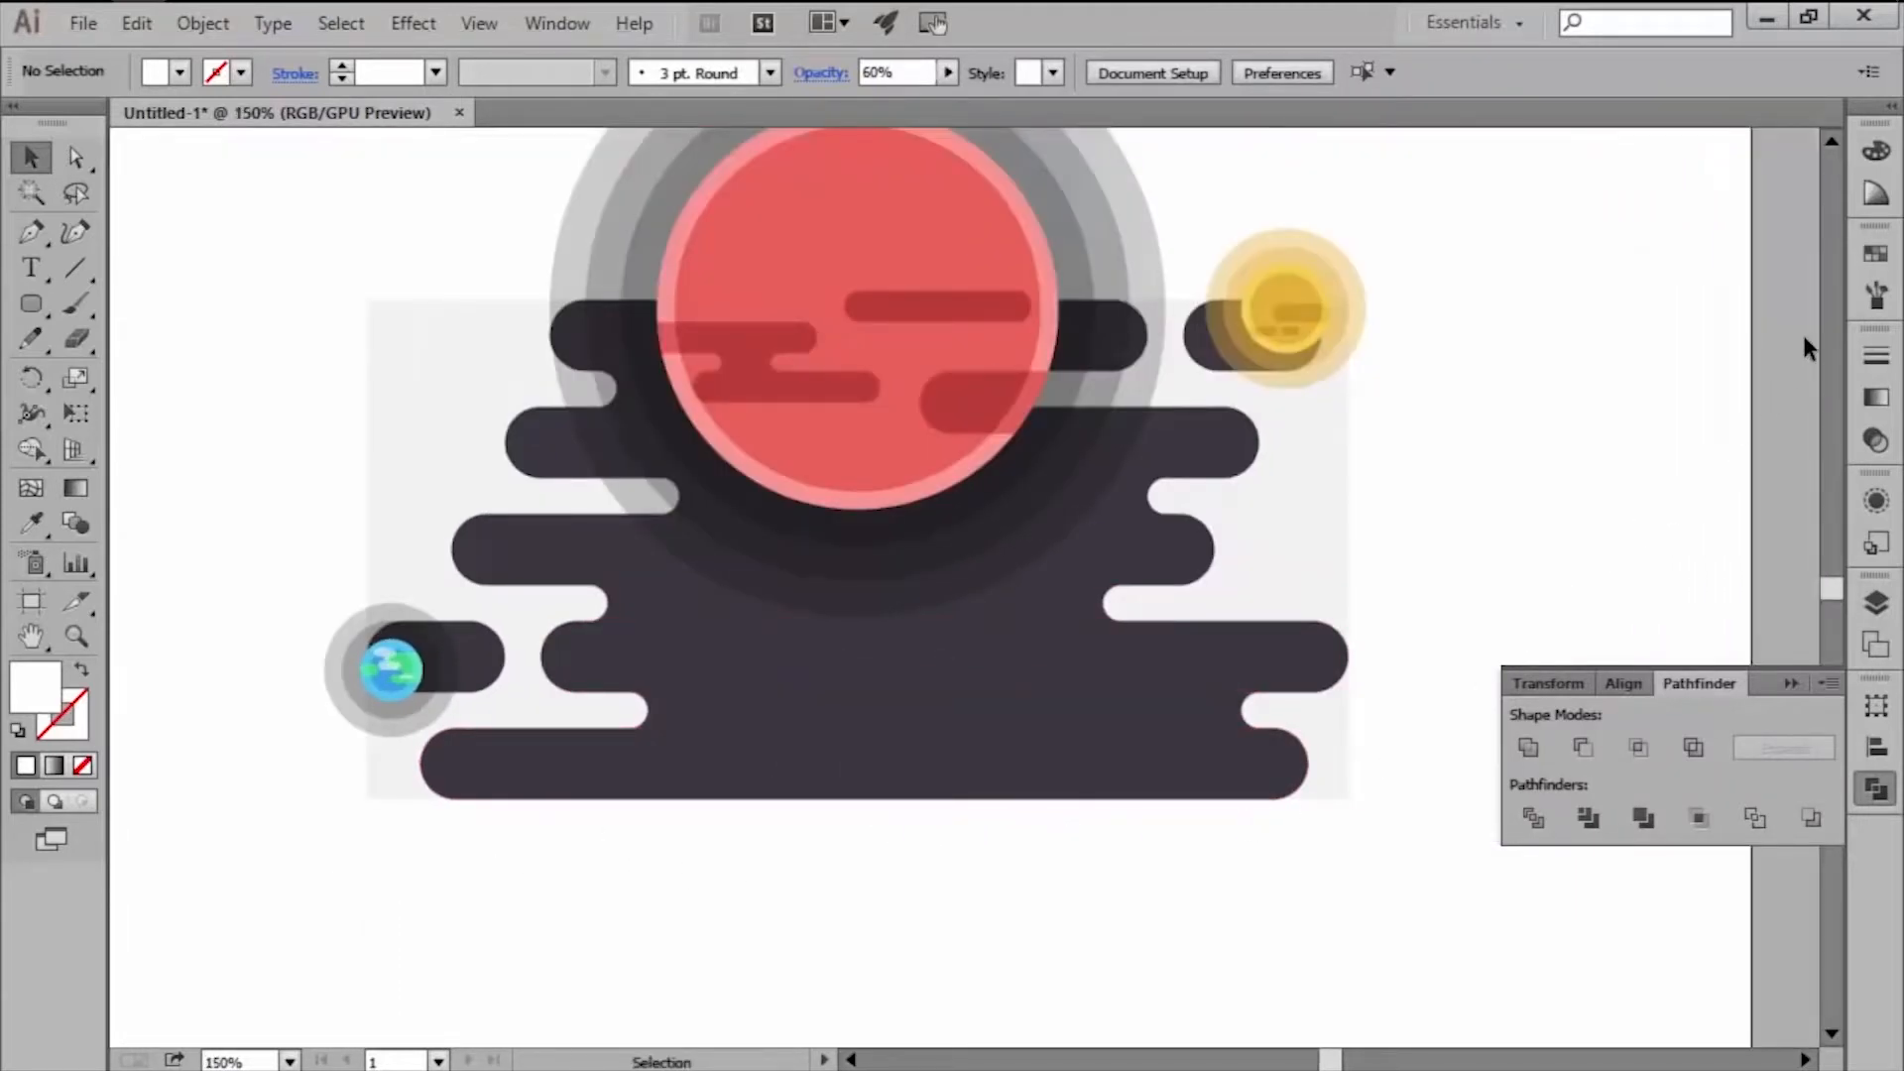
Set the fill to the light grey swatch and create a 44 × 40 px rectangle at the bottom of the dark background shape.
left_click(1861, 260)
left_click(1672, 340)
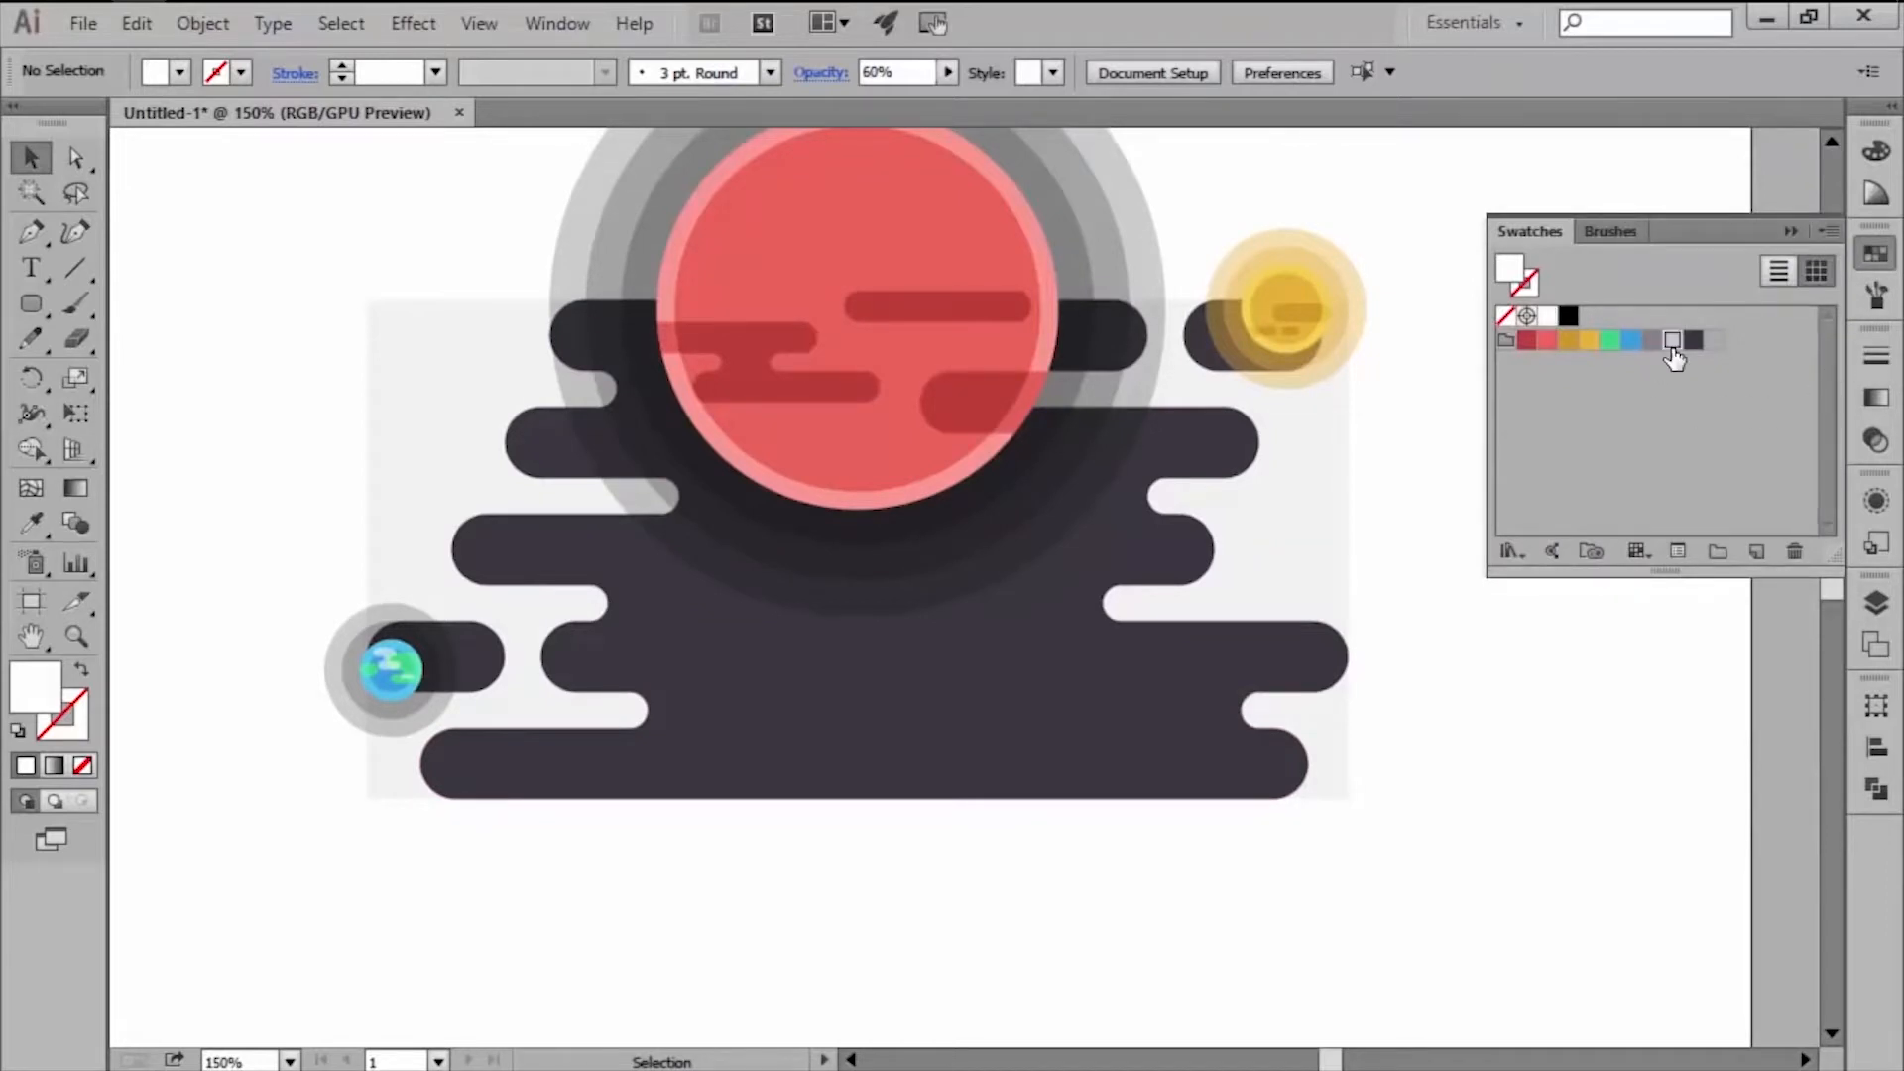
left_click(22, 305)
left_click_drag(18, 300, 90, 301)
scroll(850, 783, "up", 1)
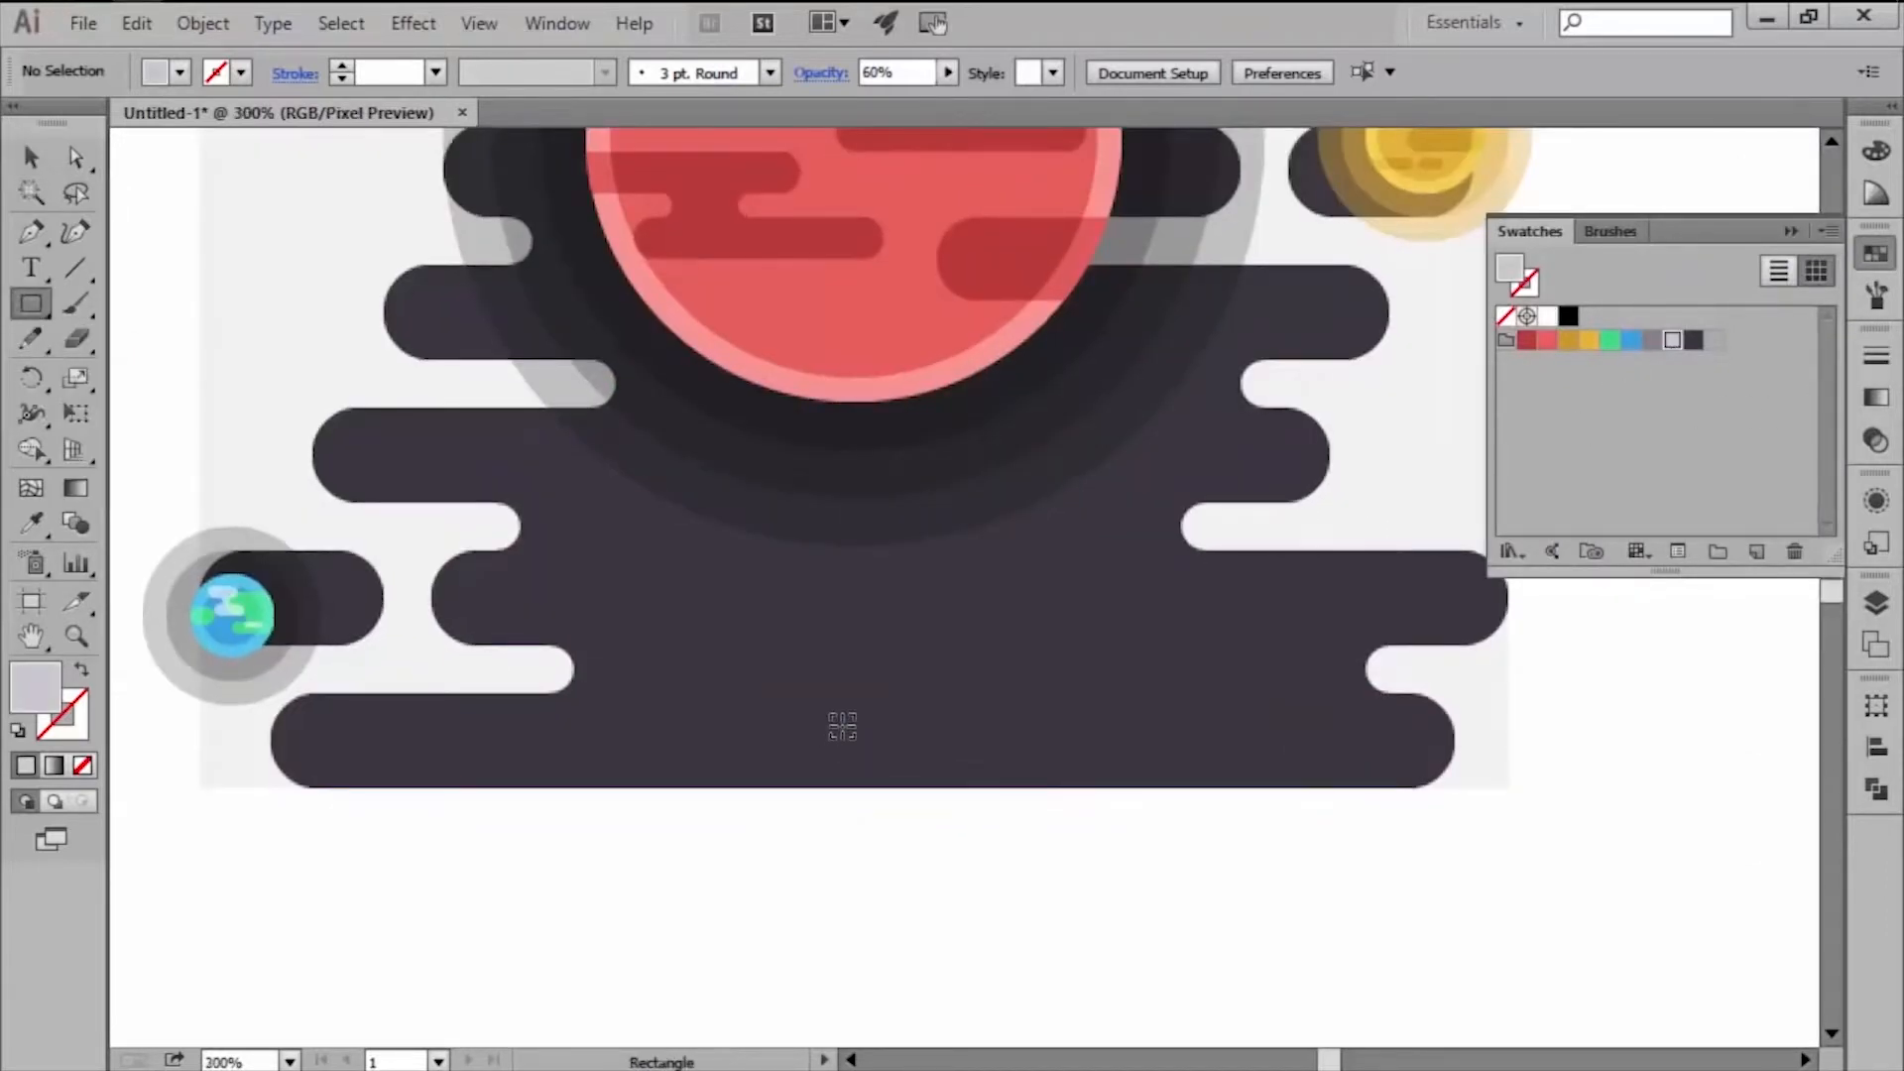
scroll(842, 727, "up", 1)
left_click(859, 709)
type("44")
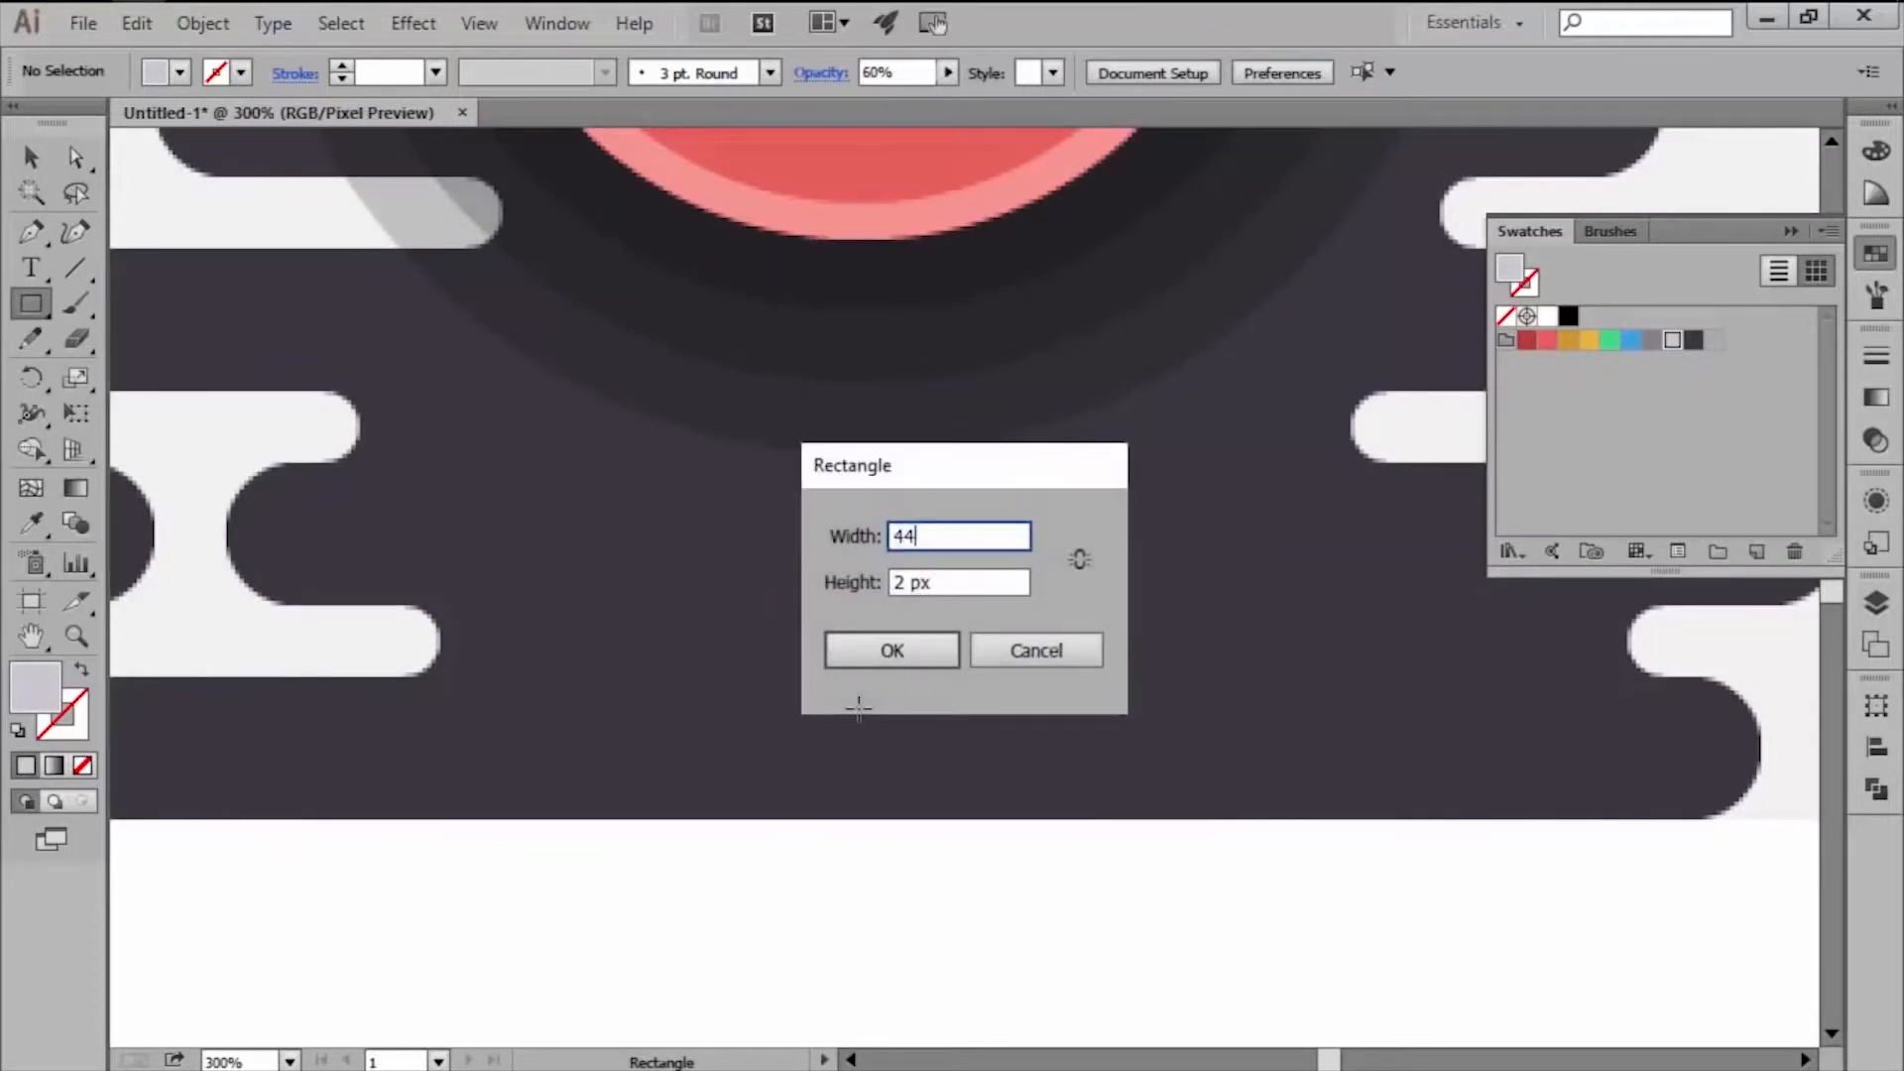
key("Tab")
type("44")
key("Return")
key("v")
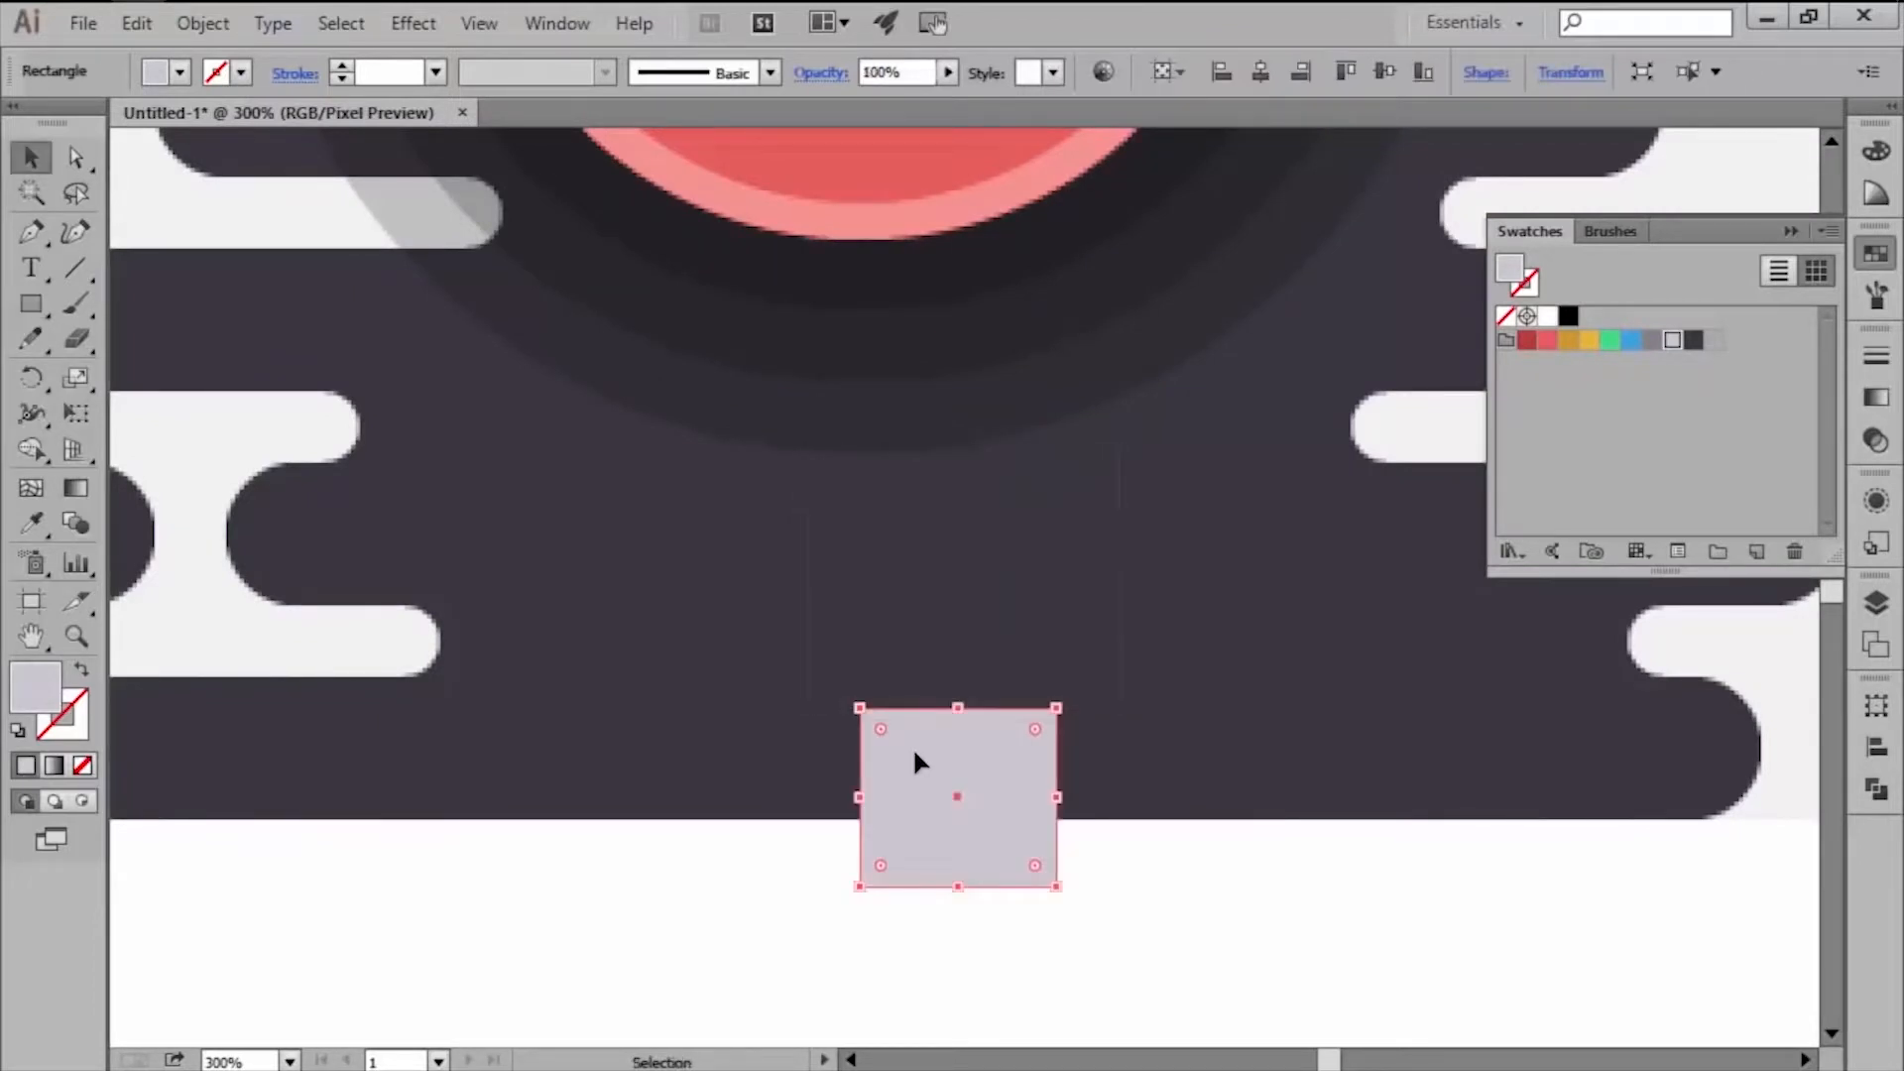
Rest the light grey rectangle on the background's bottom edge and centre it horizontally on the artboard.
scroll(912, 764, "up", 1)
left_click_drag(913, 764, 876, 705)
left_click(1875, 706)
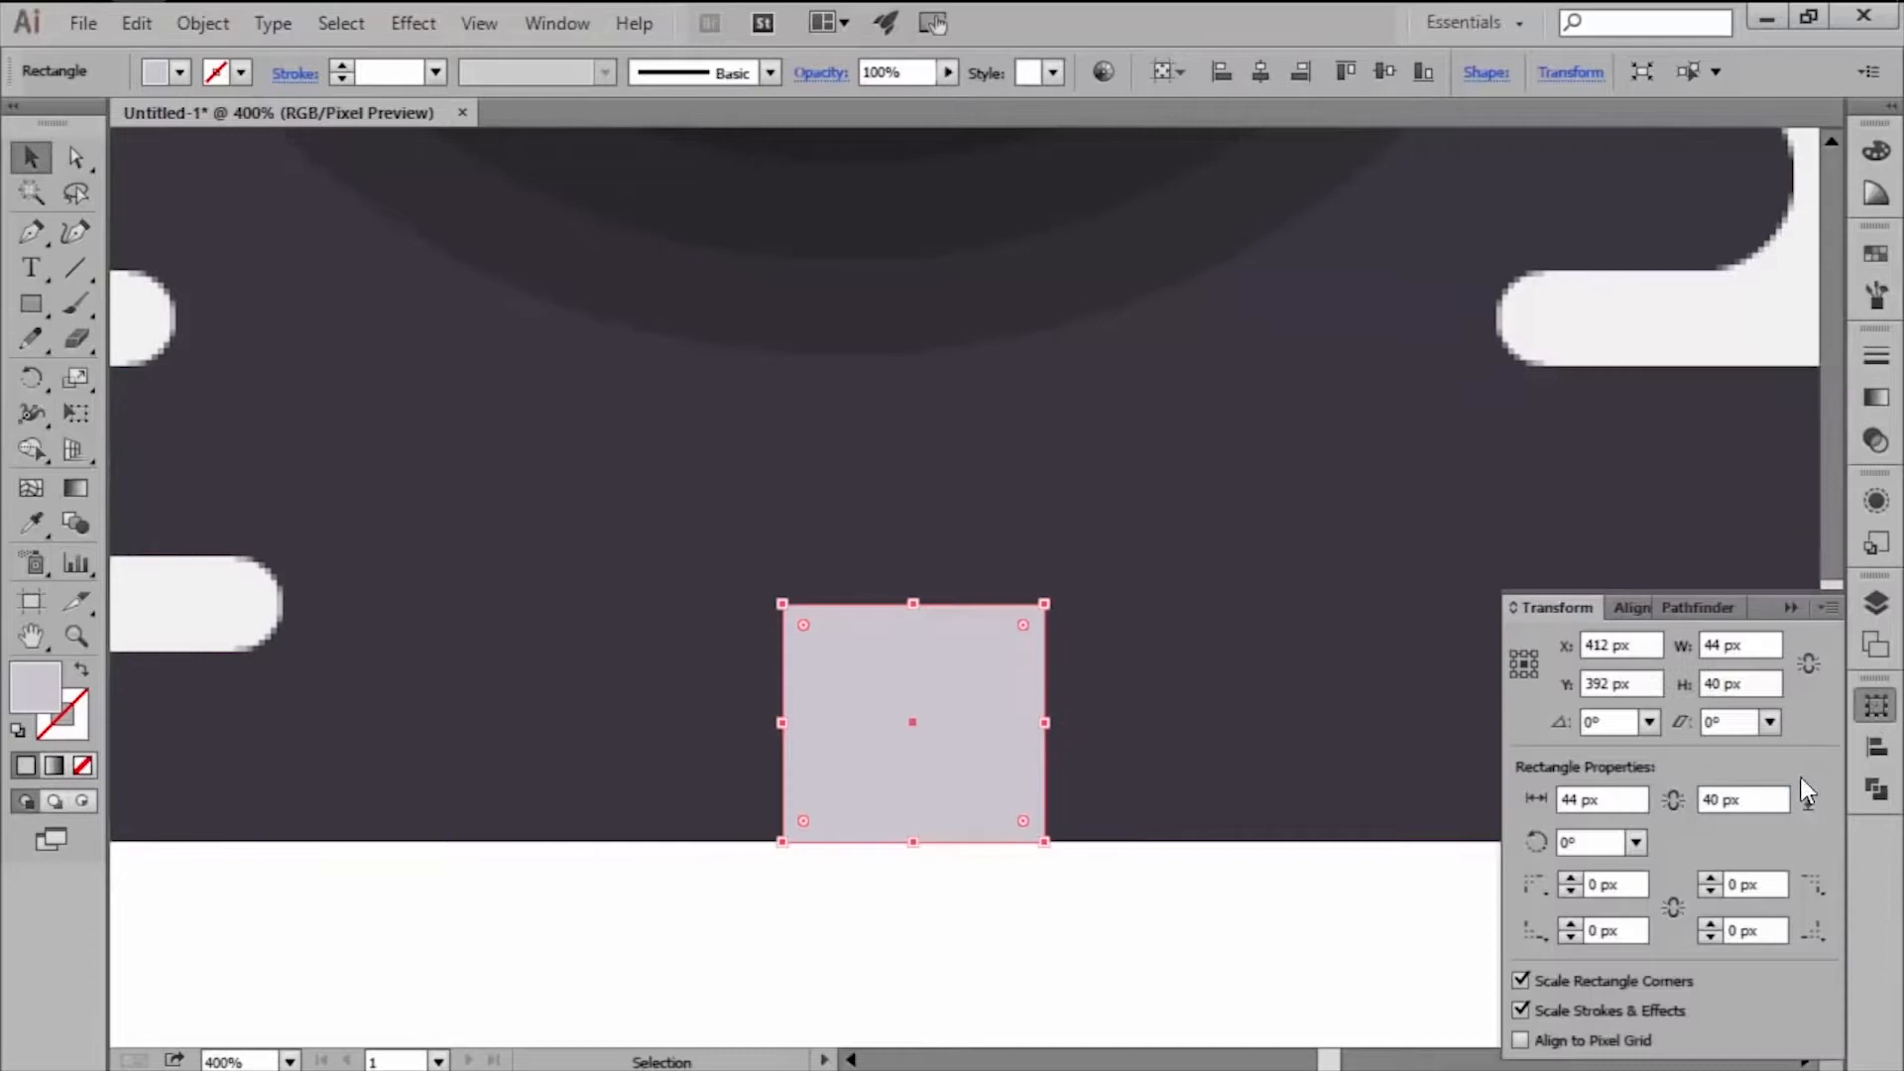
left_click(1623, 610)
left_click(1565, 752)
left_click(912, 956)
Create a 4 × 30 px rectangle at the light grey block's left edge.
key("m")
scroll(726, 742, "up", 1)
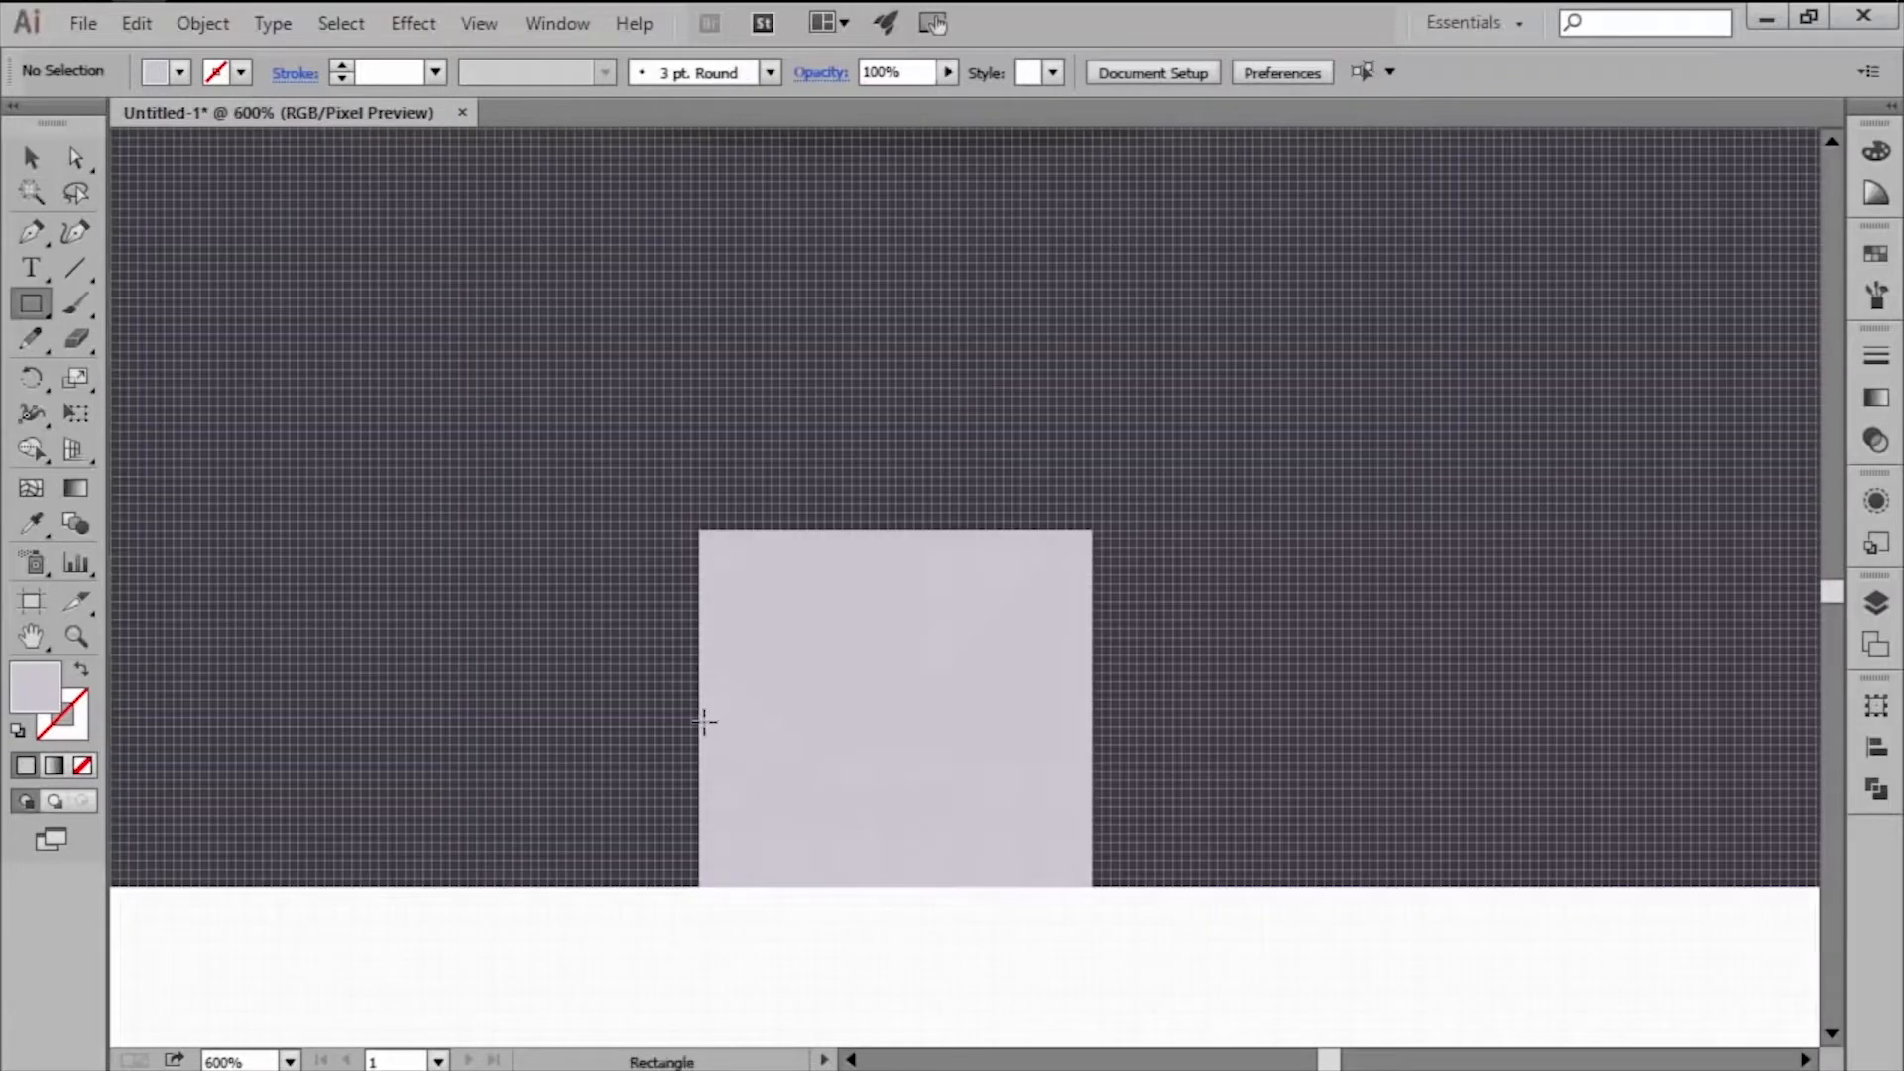
left_click(704, 723)
type("44")
key("Tab")
type("3")
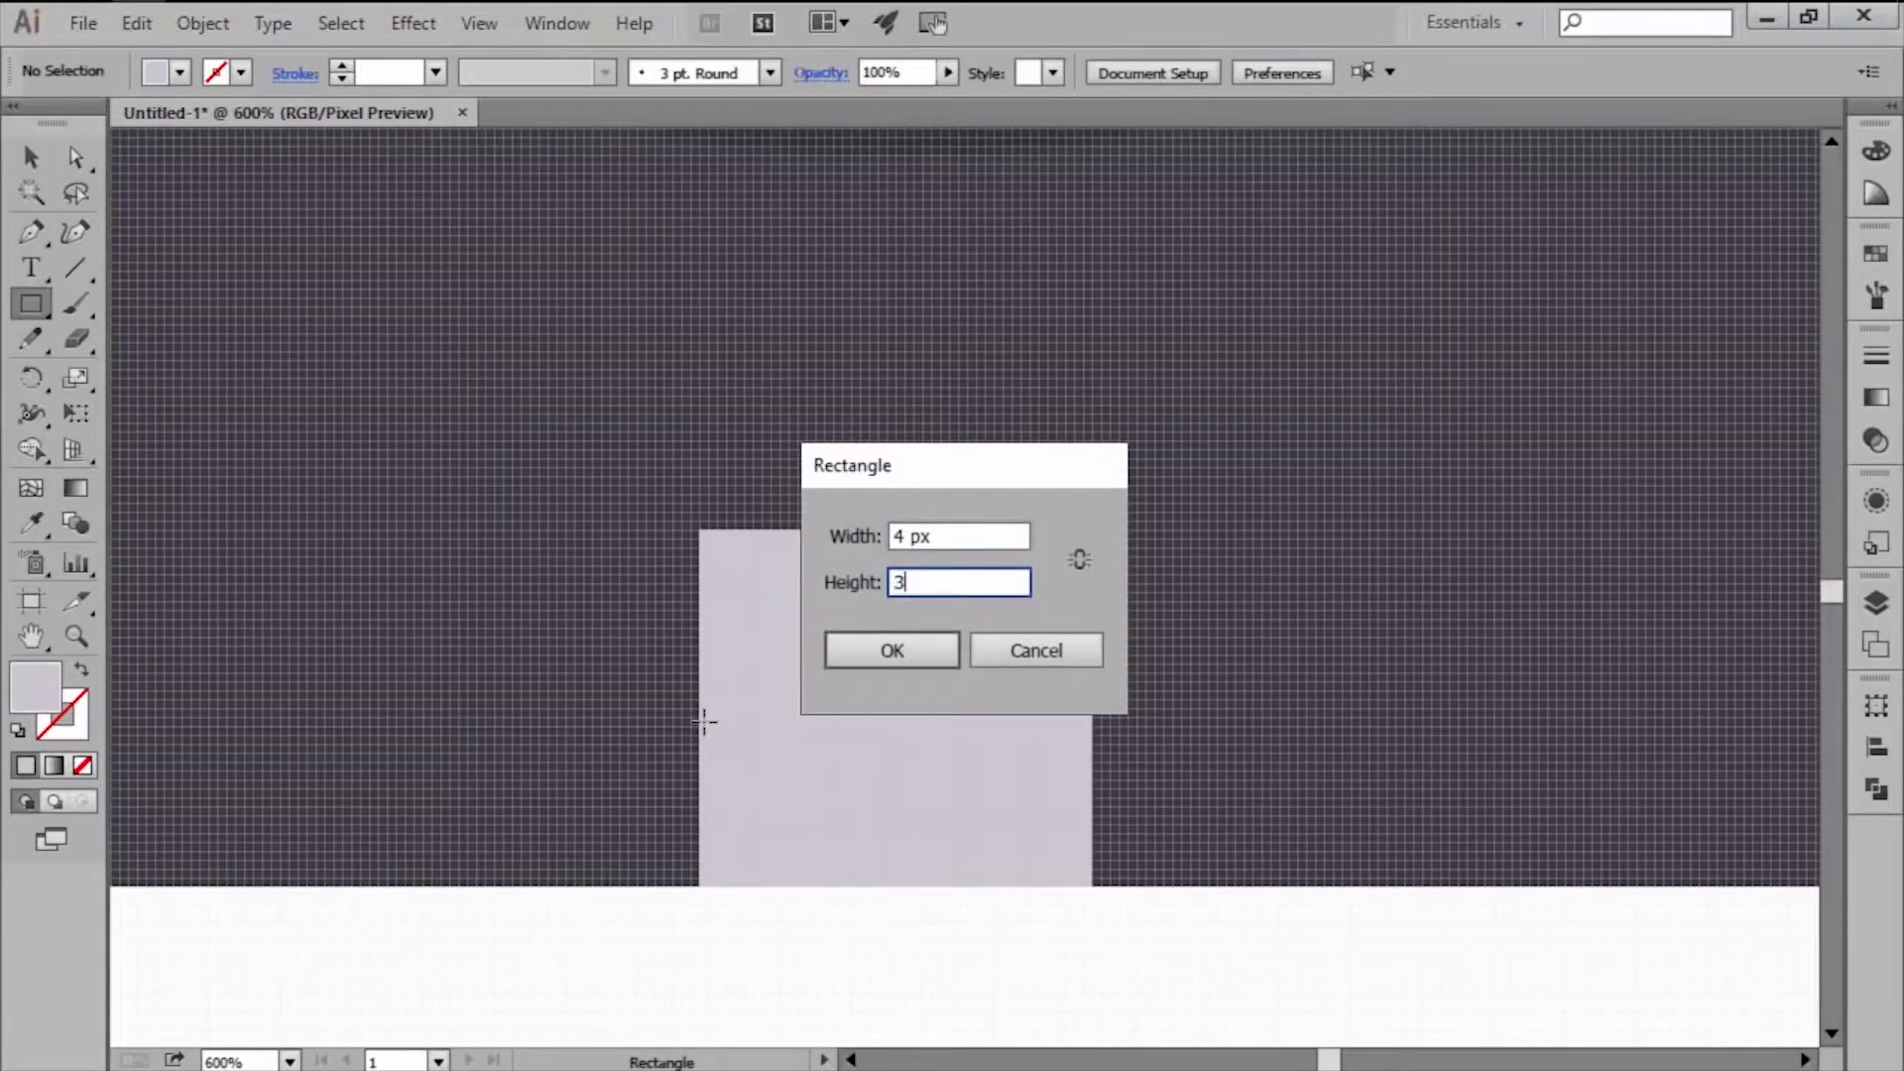
type("0")
key("Return")
key("v")
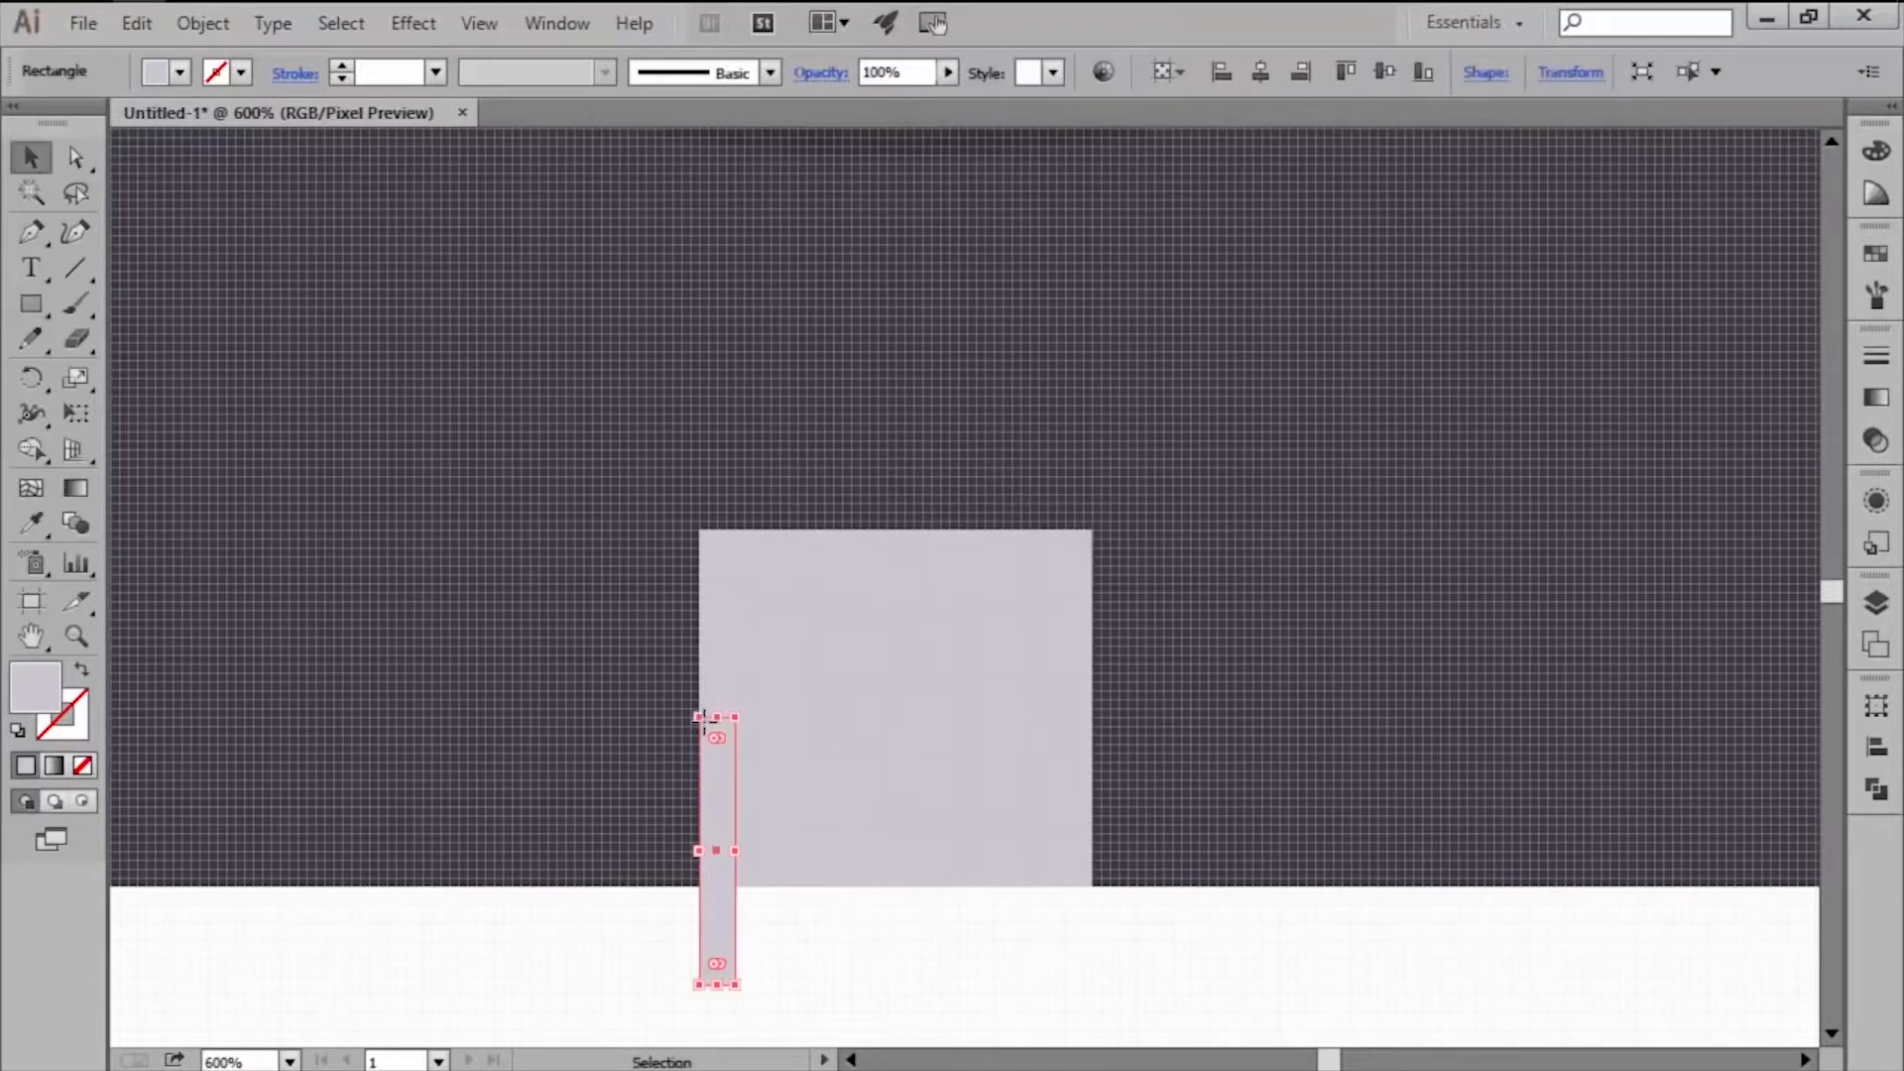
Fill the narrow strip with the medium grey swatch and place it flush against the block's left side with a copy on the right.
left_click(1875, 253)
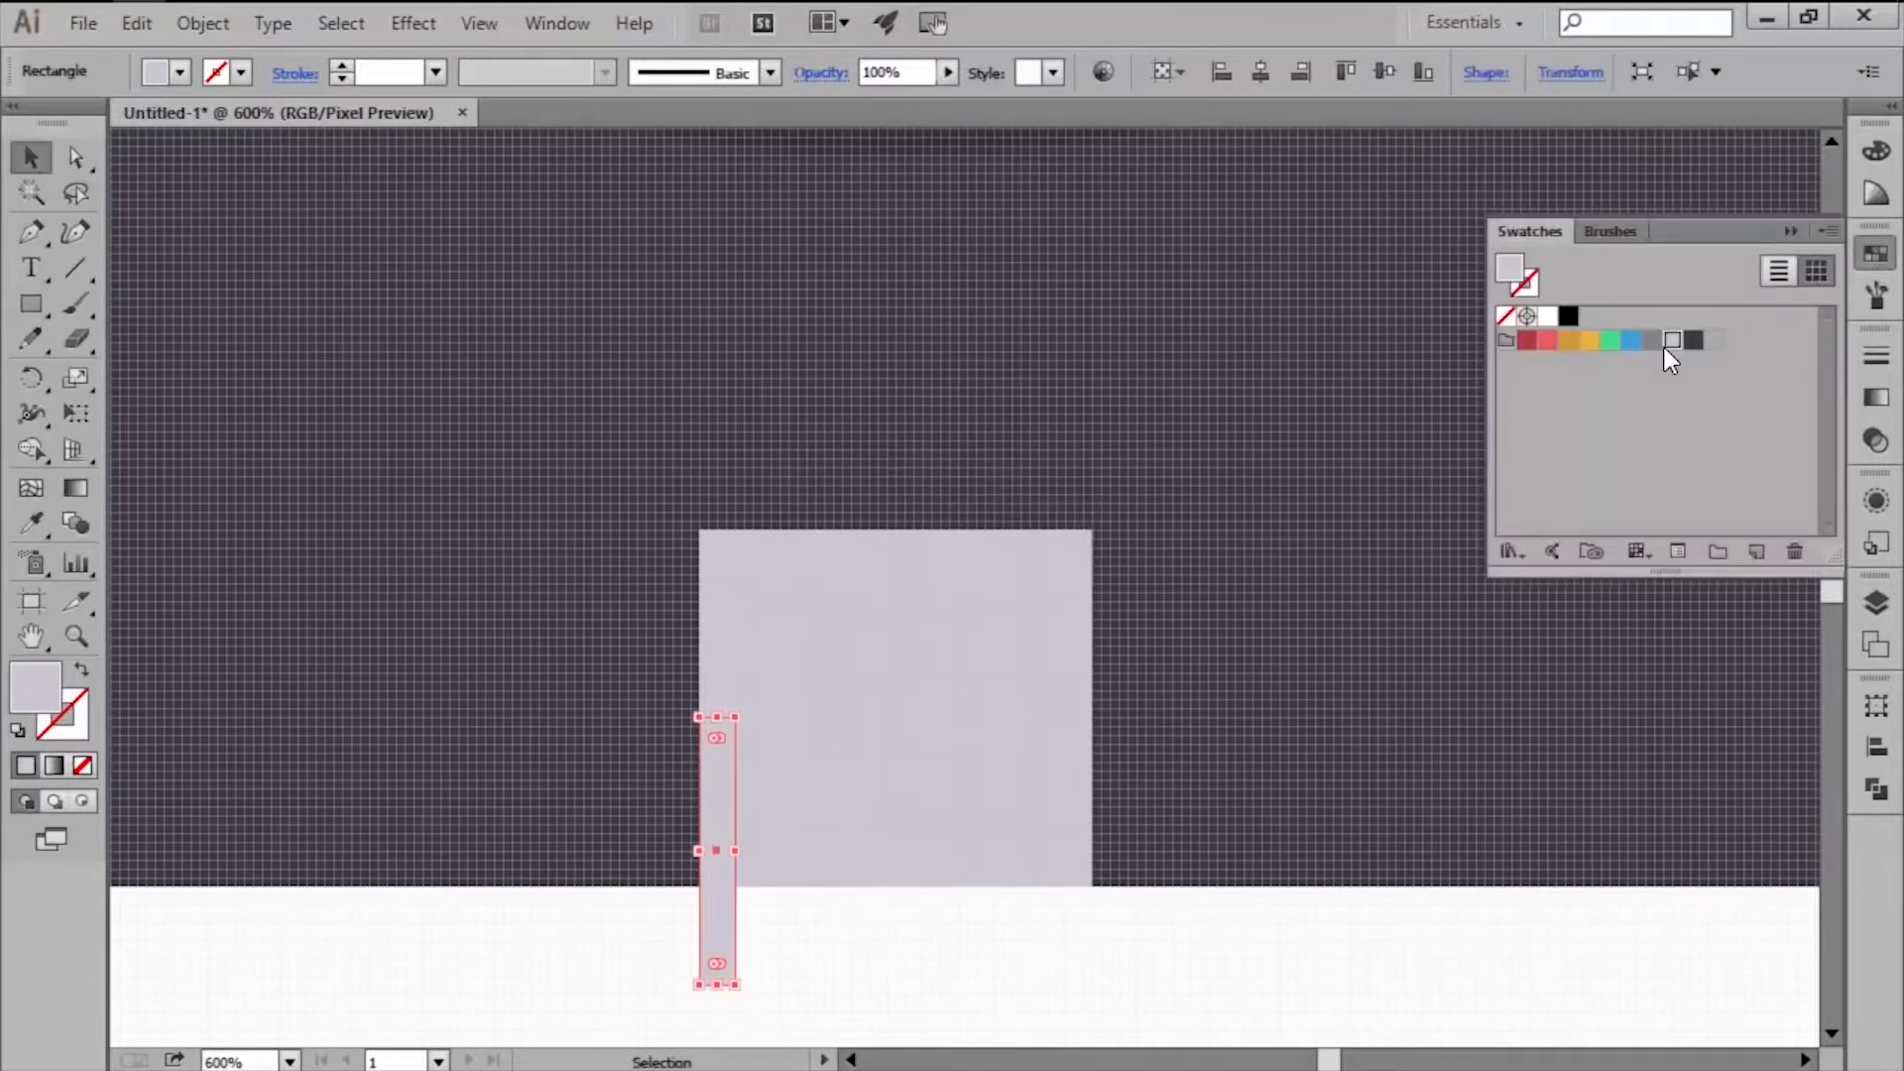
left_click(1713, 349)
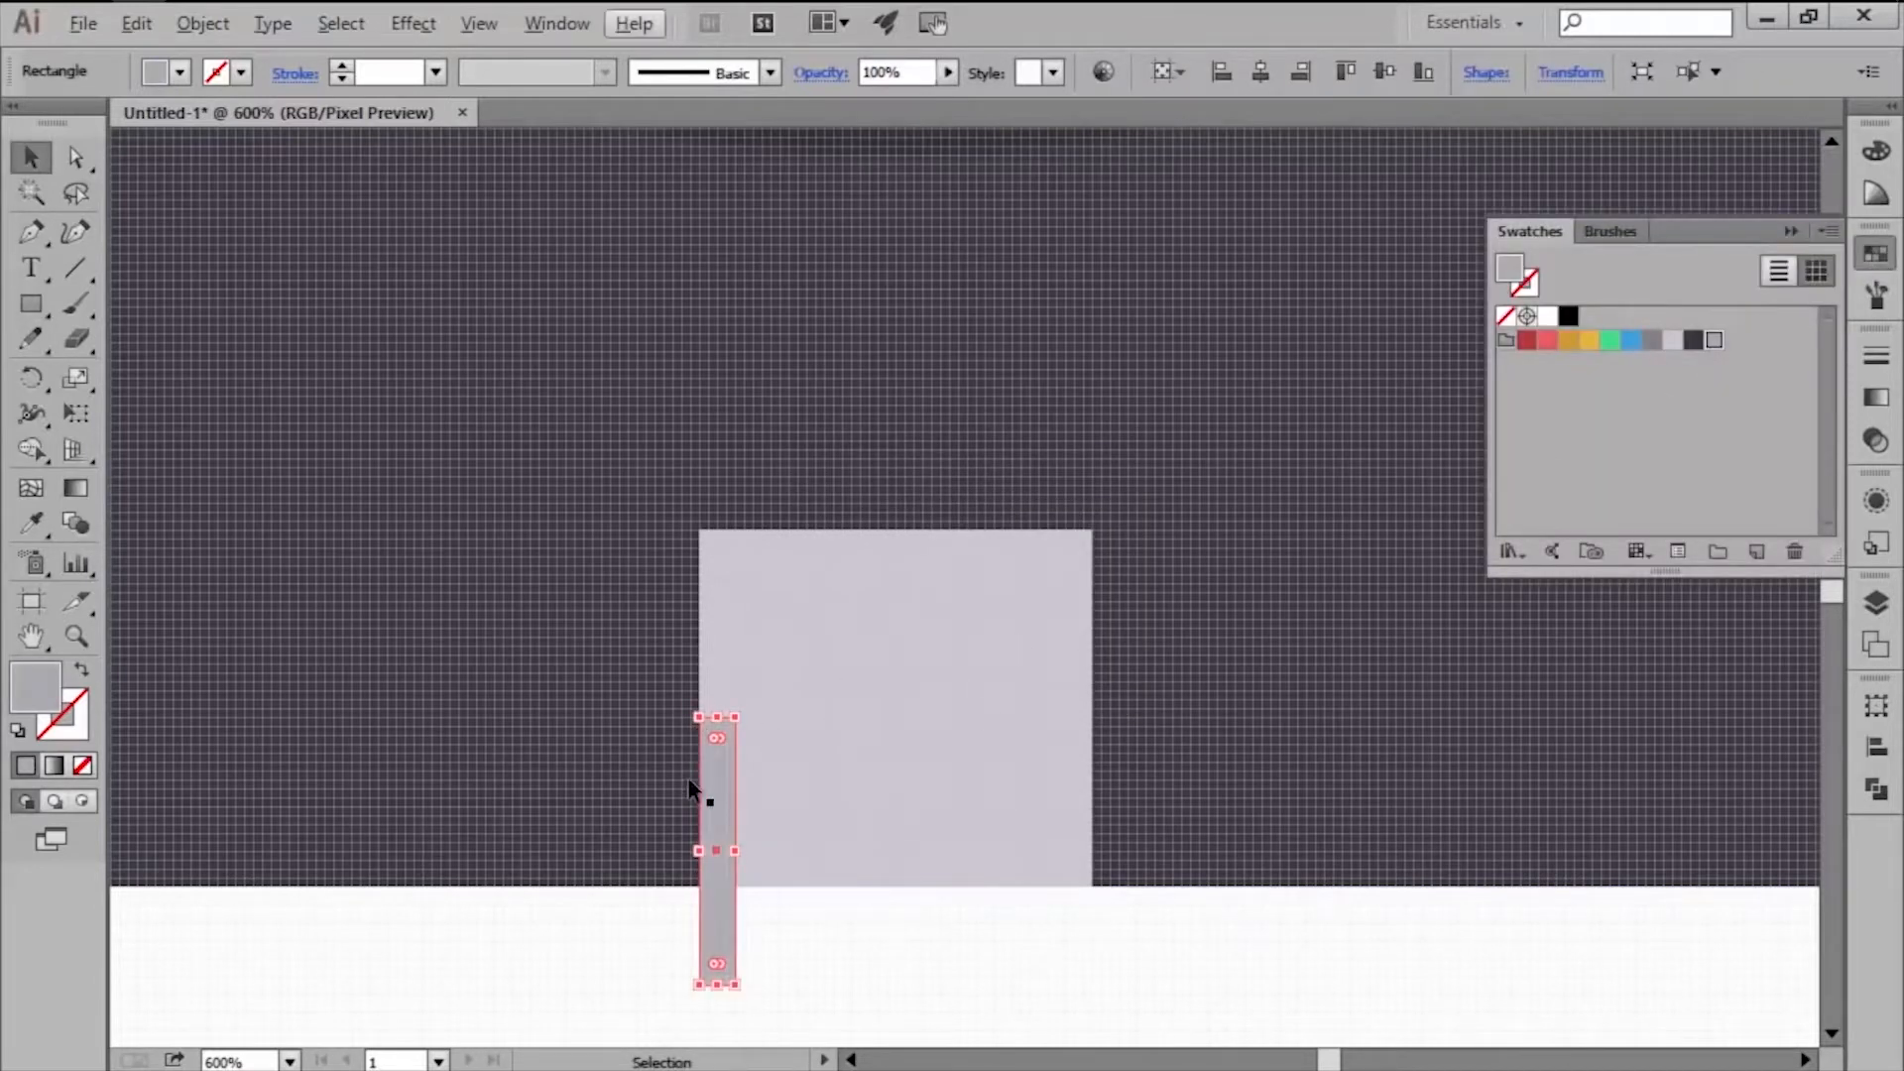
left_click_drag(691, 789, 1058, 704)
left_click(1117, 701, "shift")
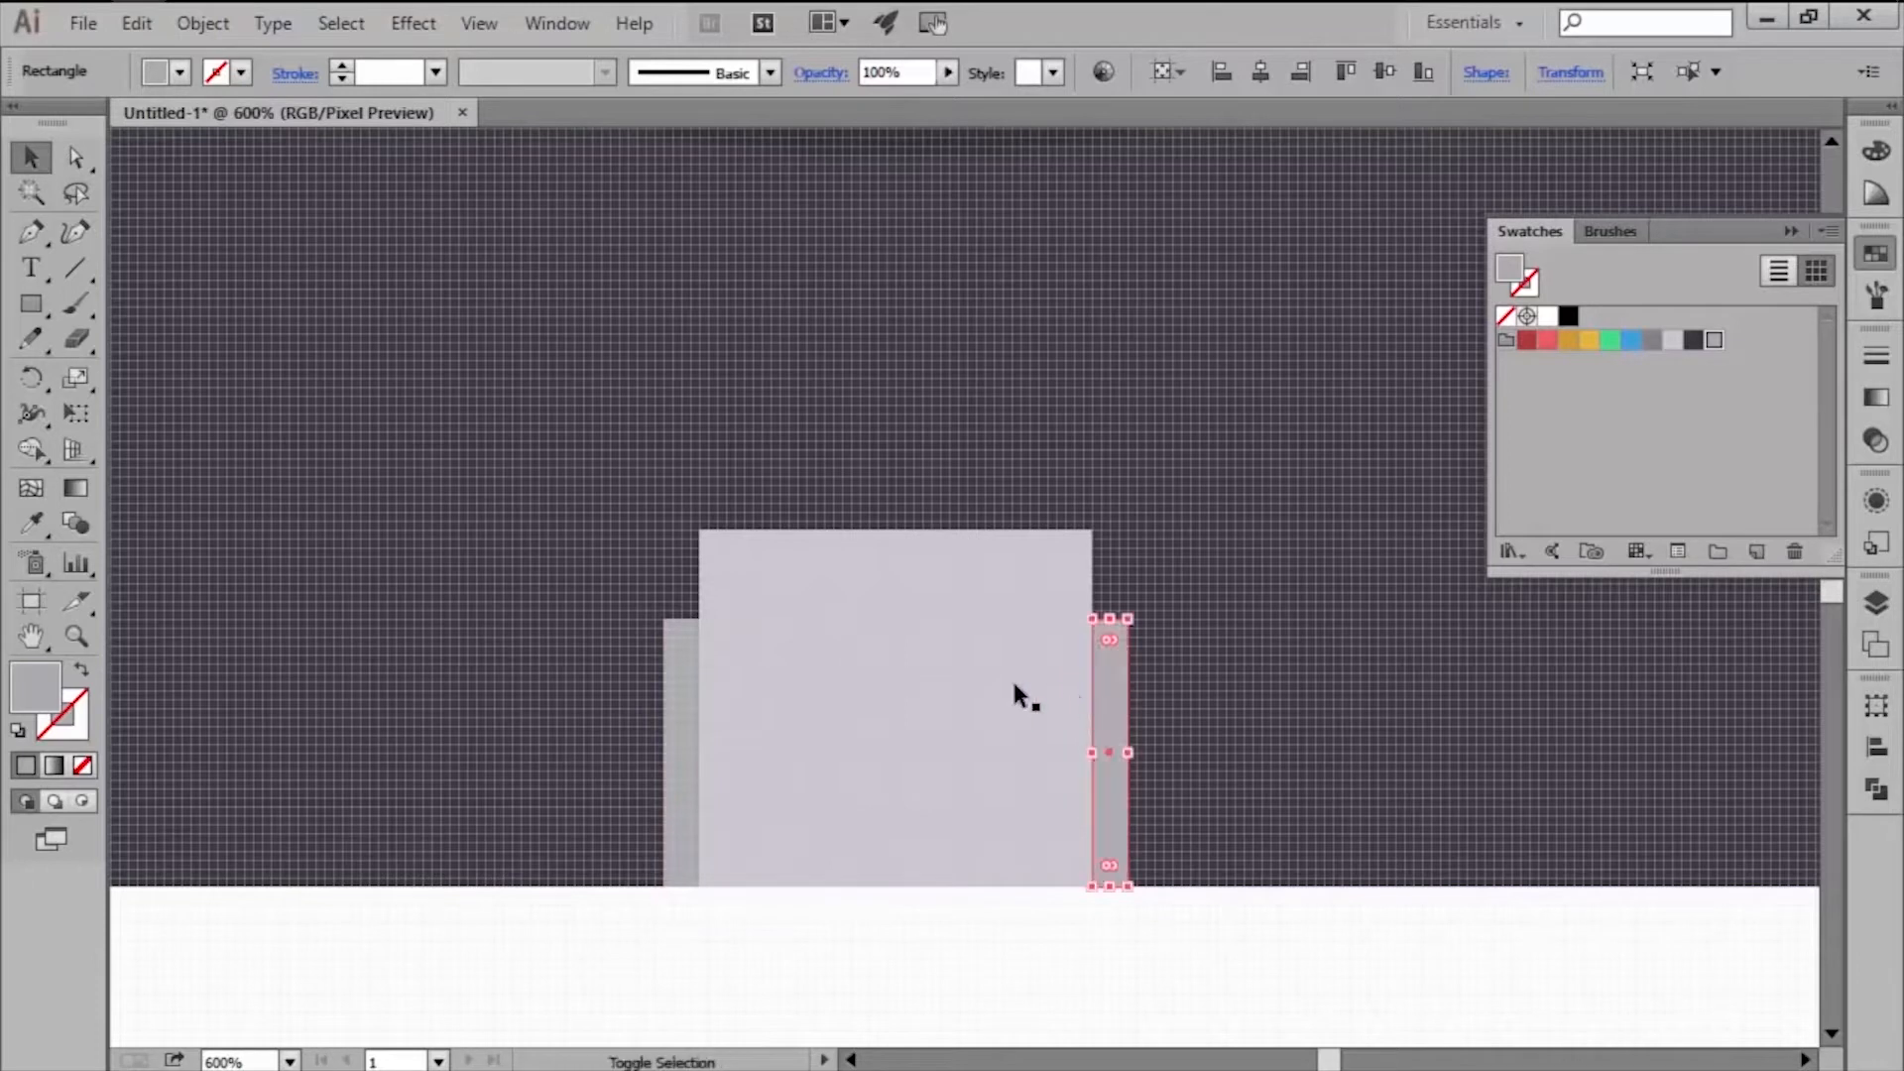
Group the light grey block with its two side strips.
left_click(668, 686, "shift")
left_click(829, 685, "shift")
right_click(829, 684)
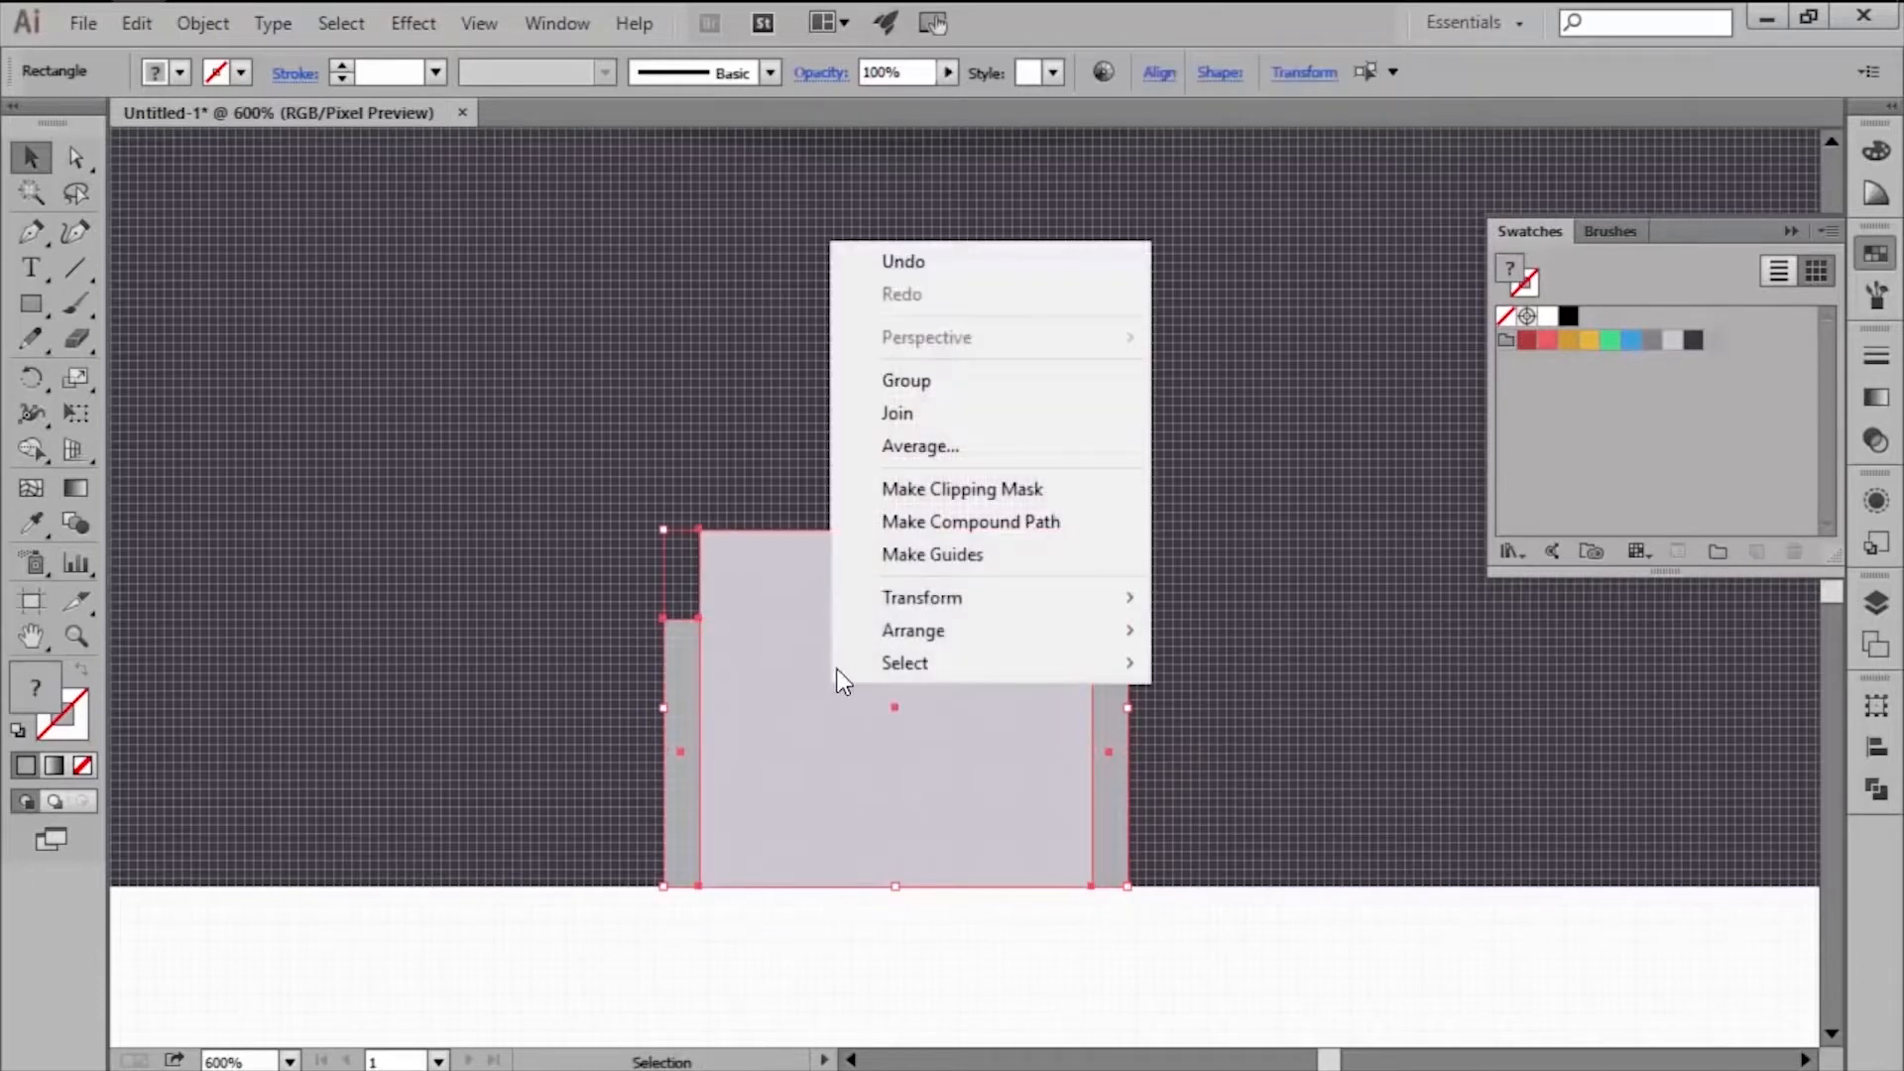
left_click(896, 383)
key("ctrl+minus")
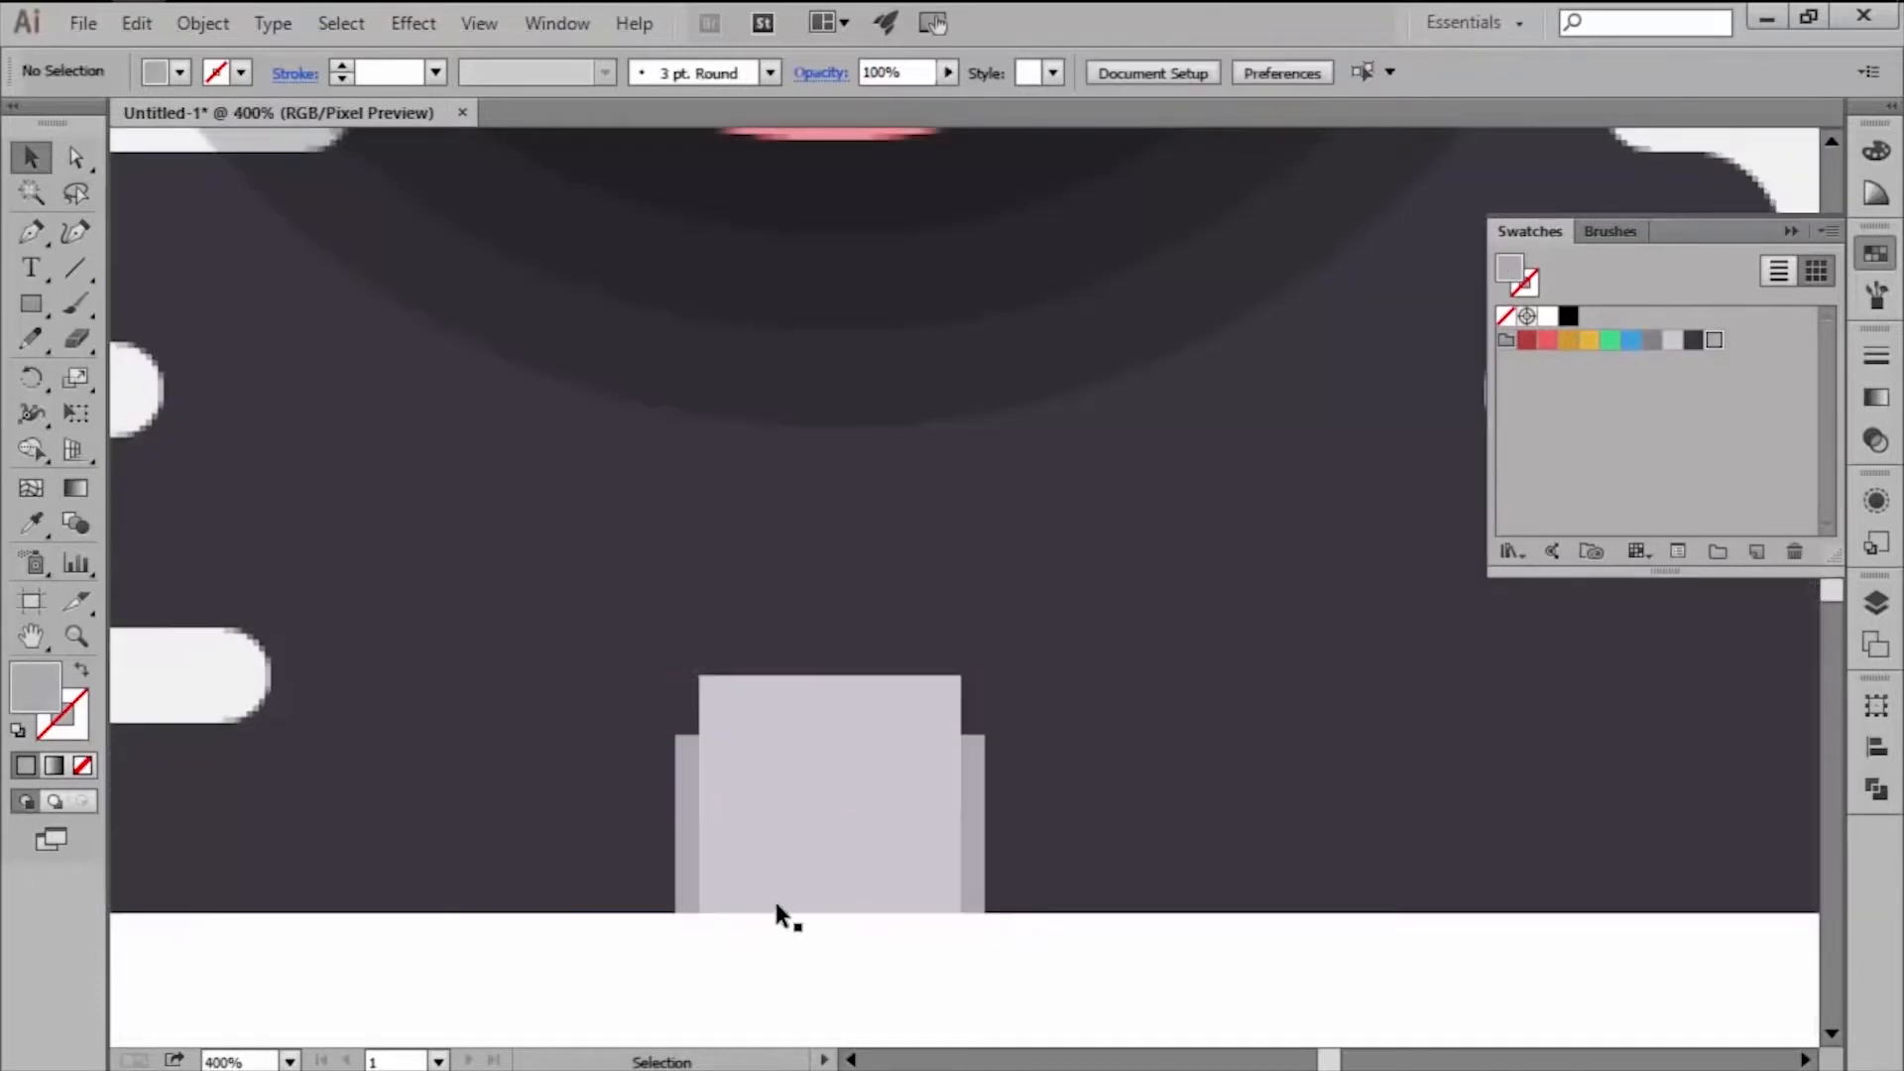
Isolate the building group and enable Align to Pixel Grid for all of its rectangles.
double_click(770, 855)
key("ctrl+a")
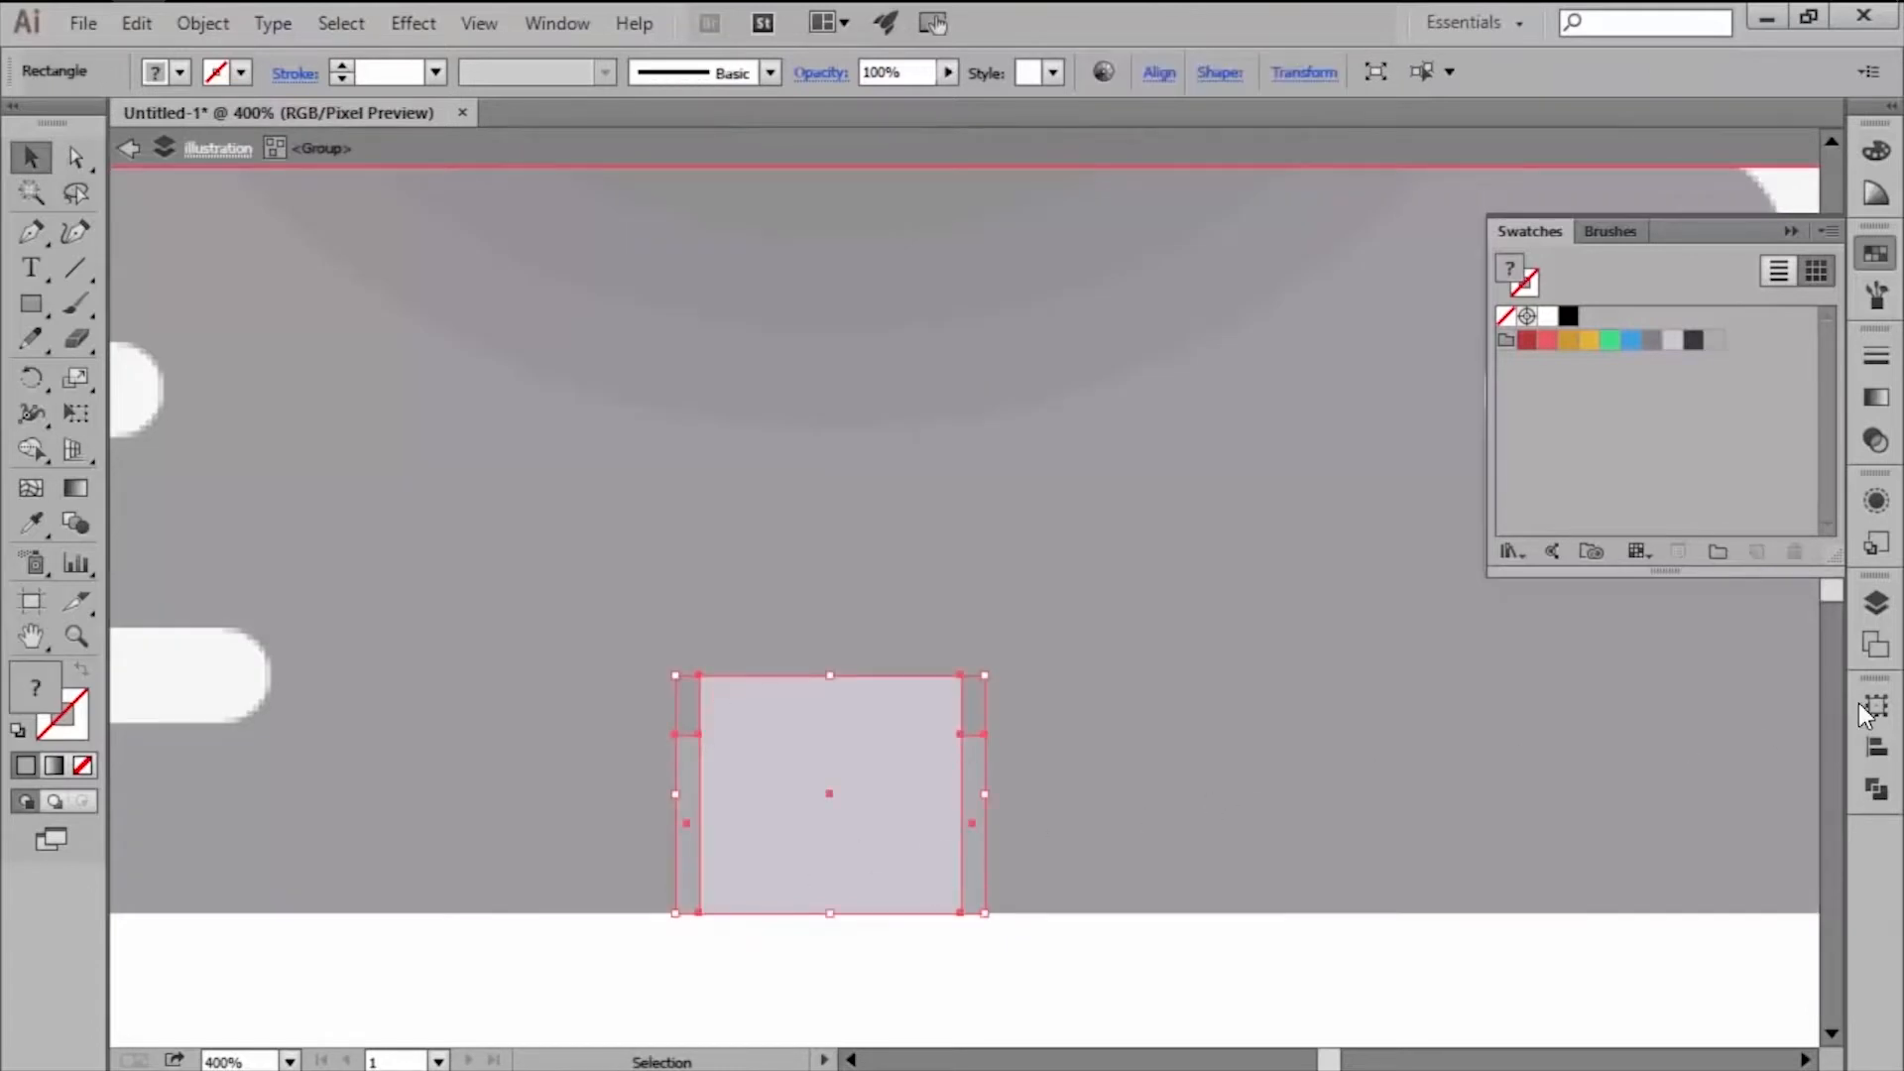
left_click(1876, 706)
left_click(1583, 1042)
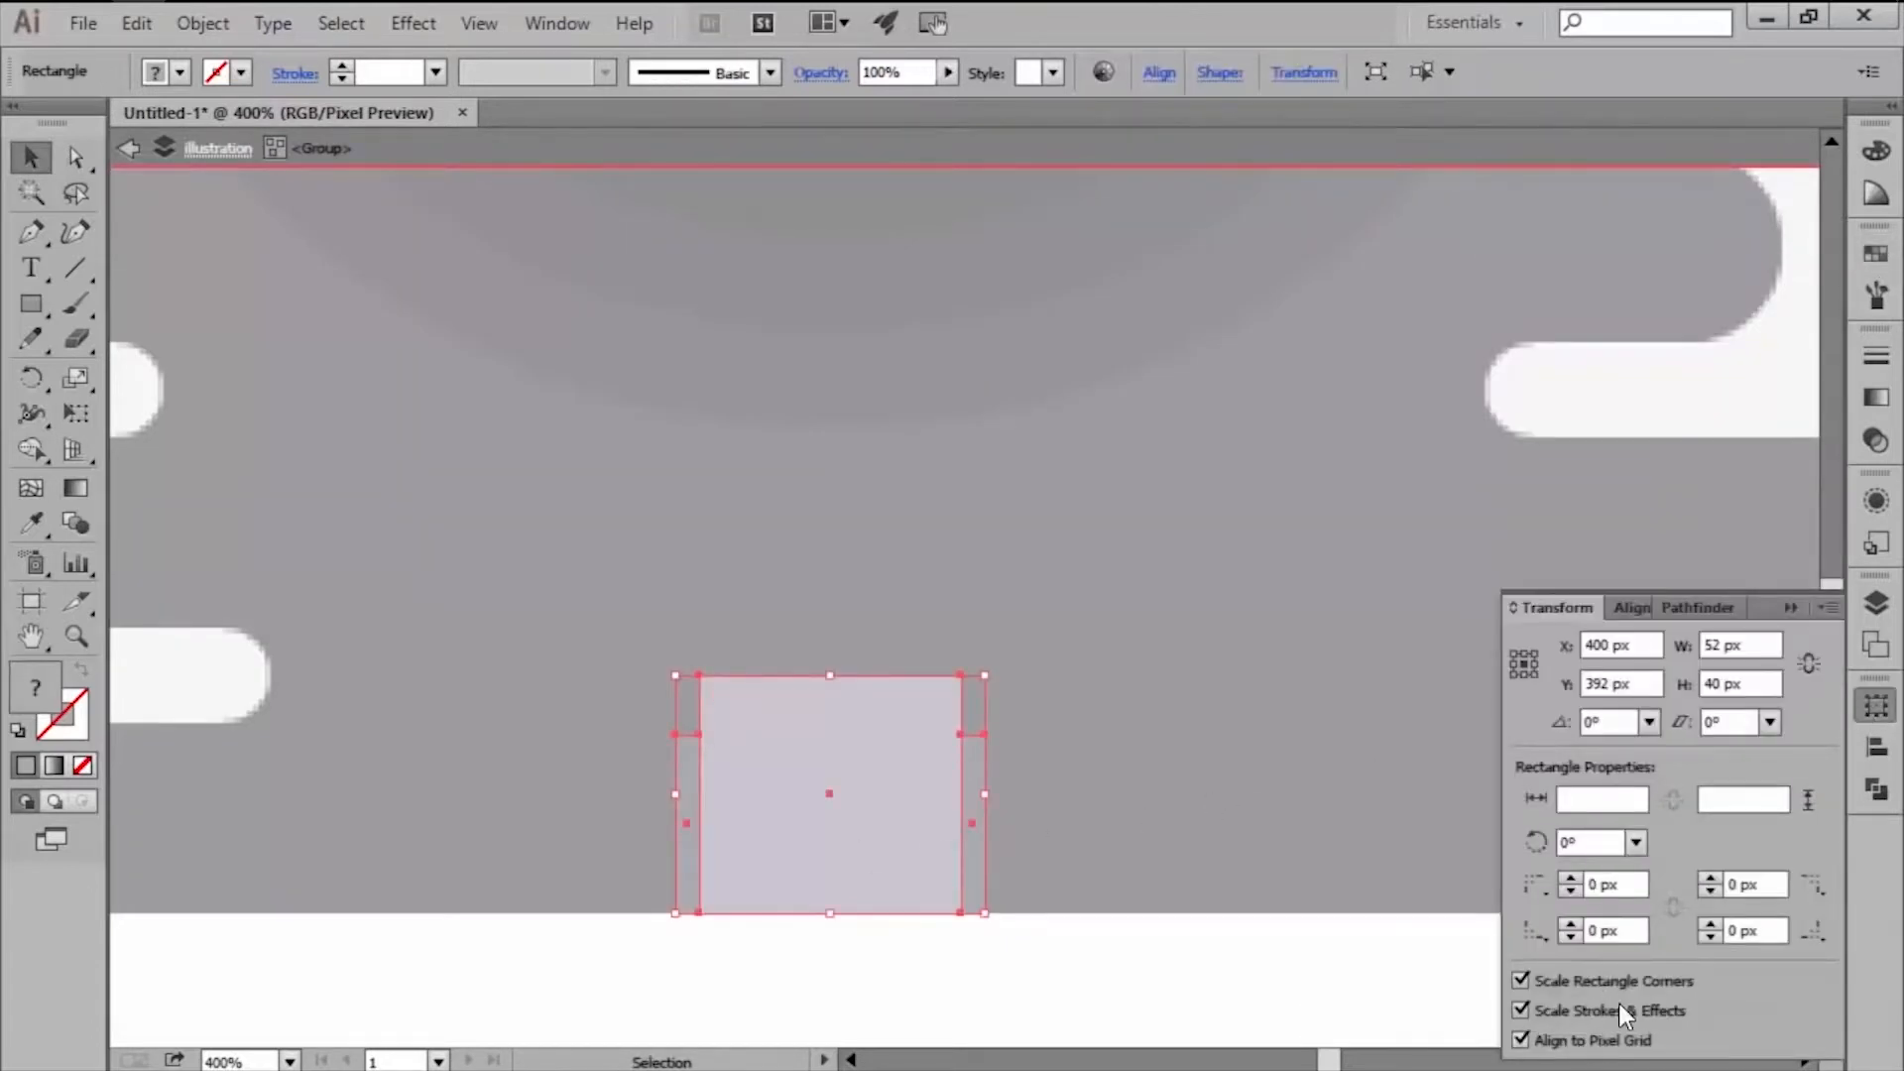
left_click(1870, 710)
left_click(813, 1004)
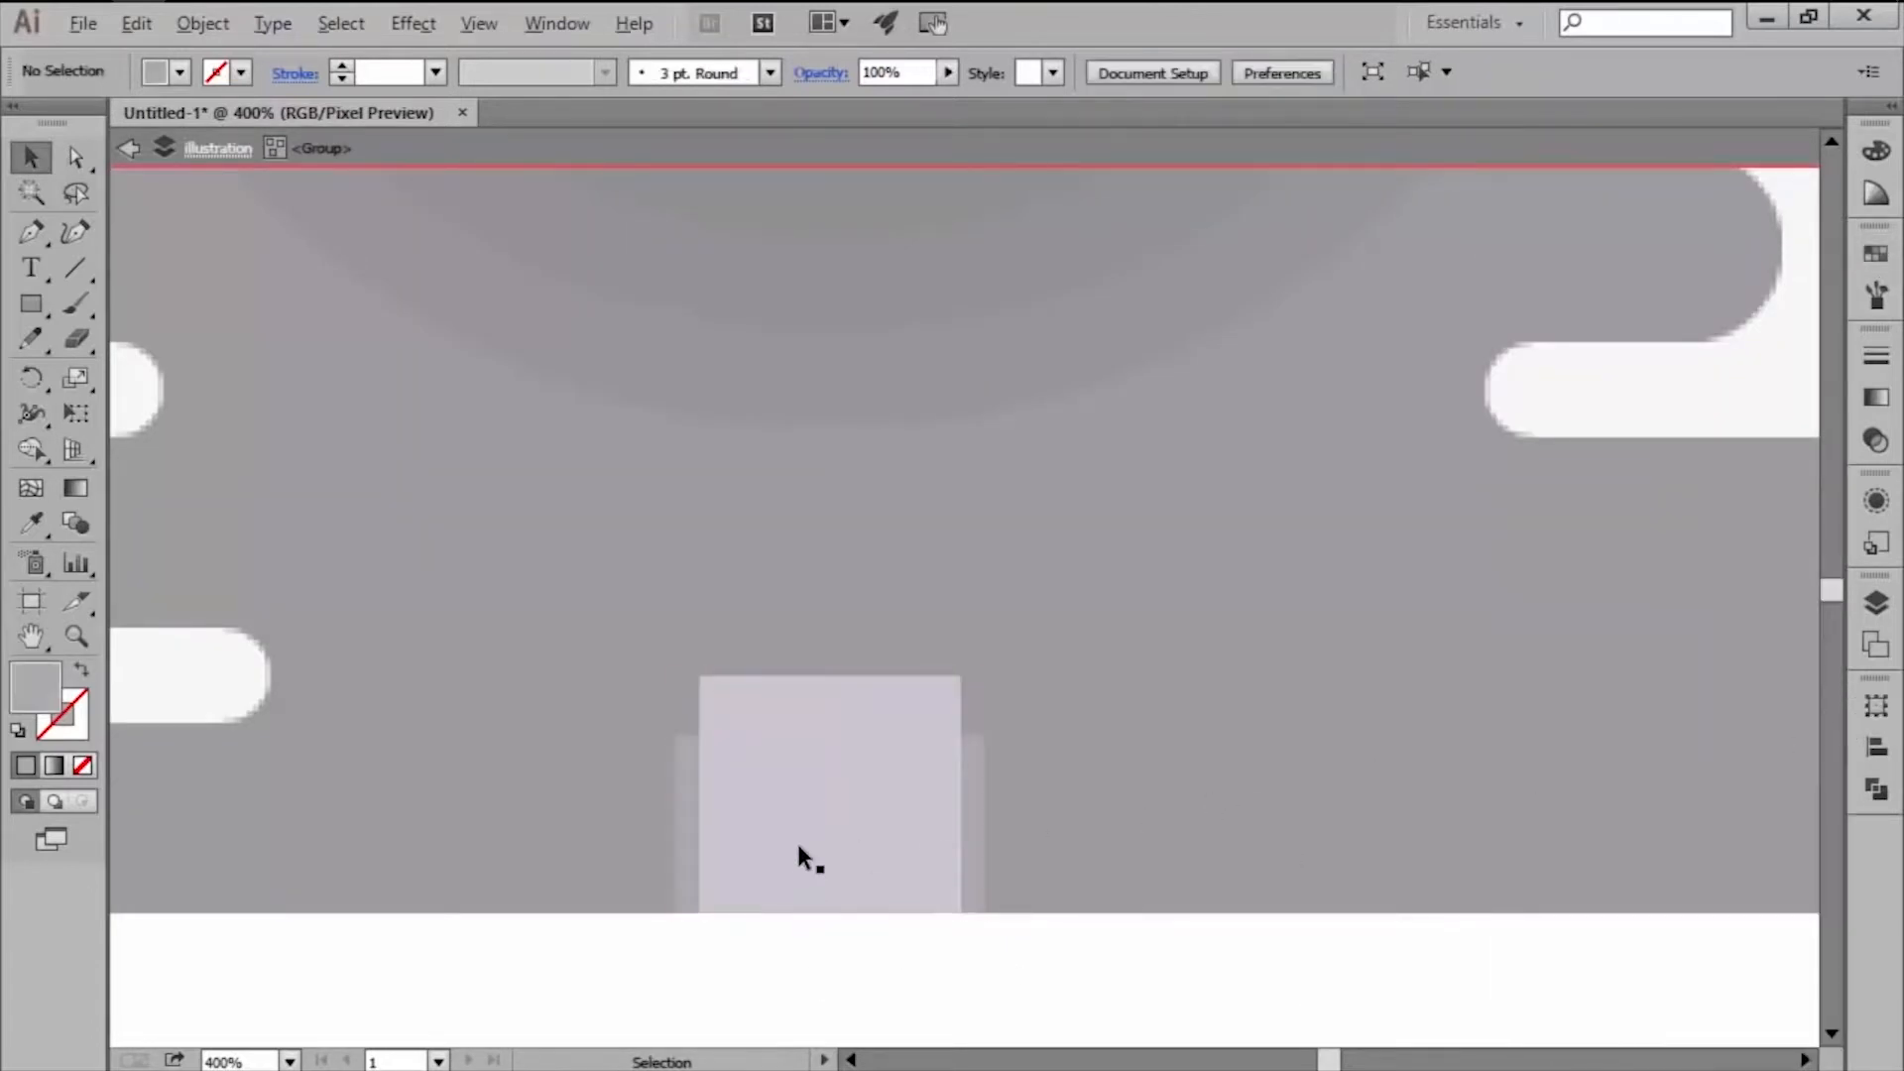
Create a 36 × 8 px medium grey rectangle sitting on the block's top edge.
scroll(796, 841, "up", 1)
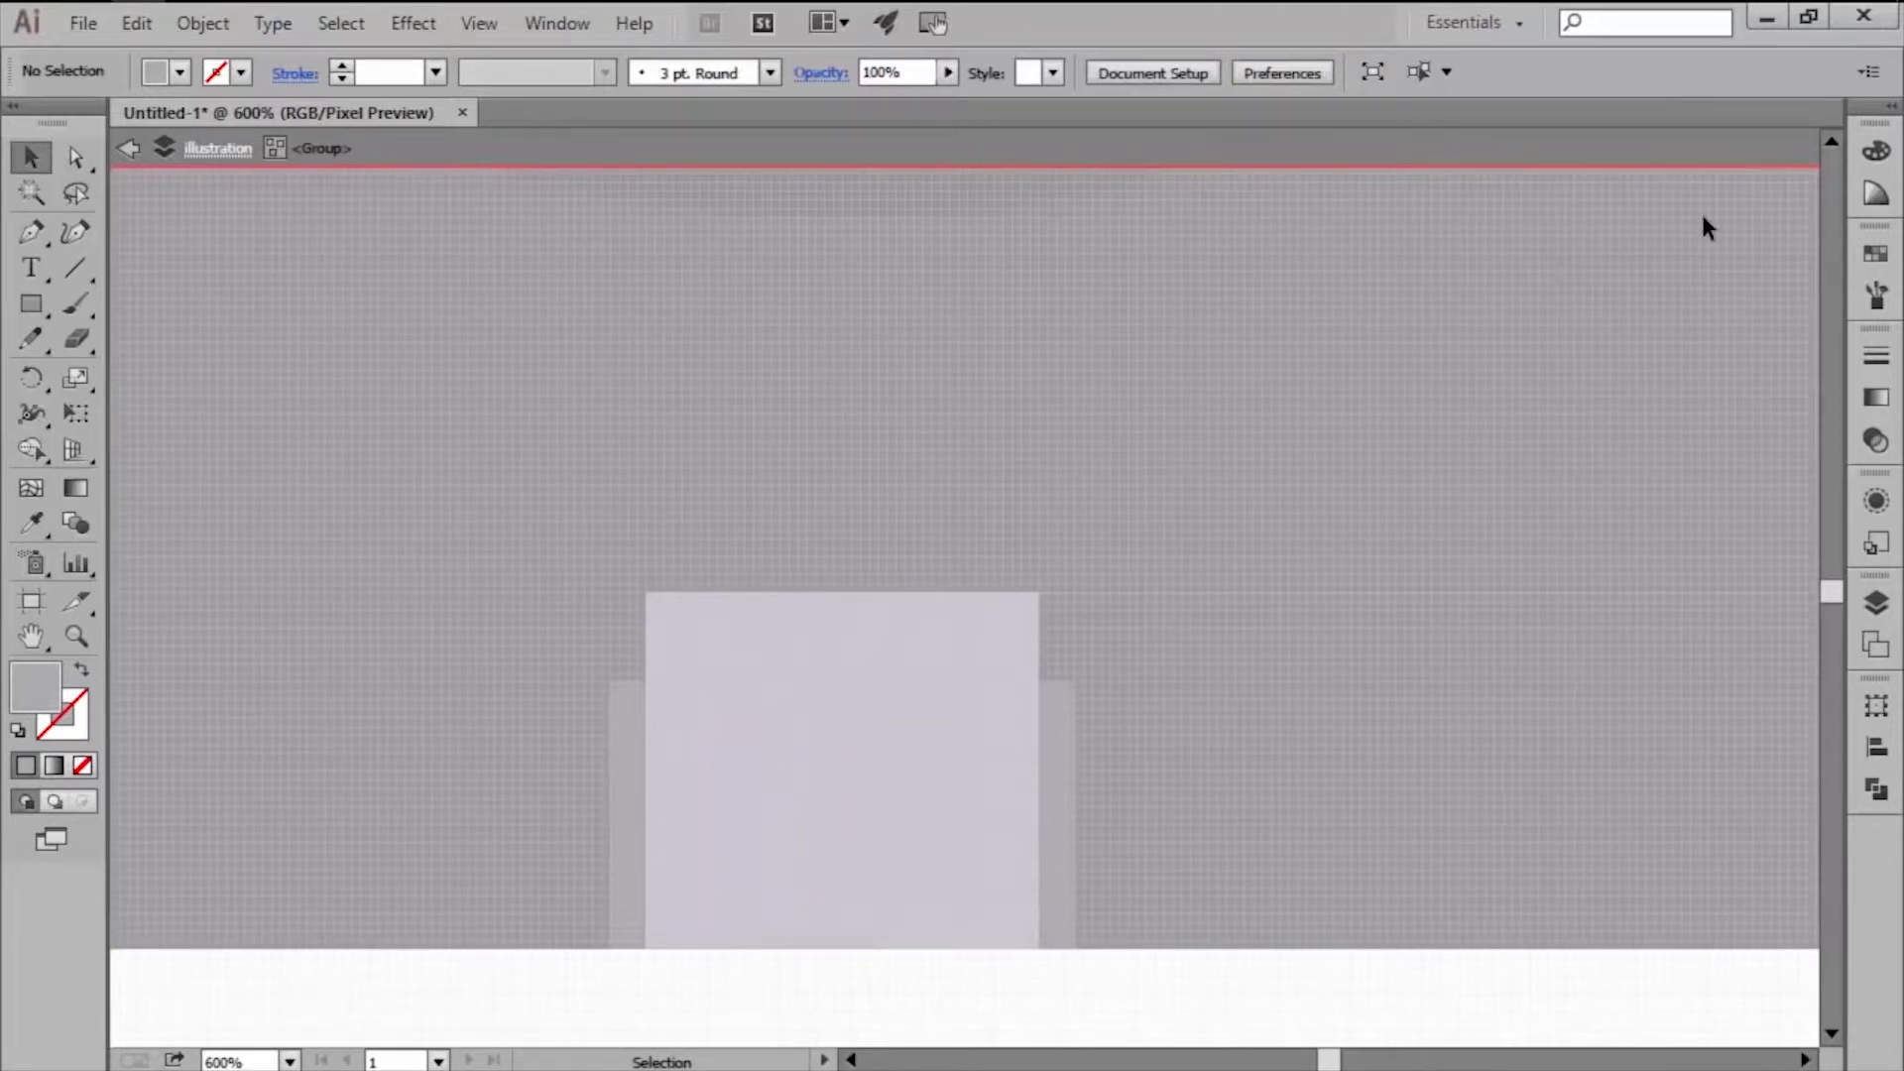
left_click(1876, 254)
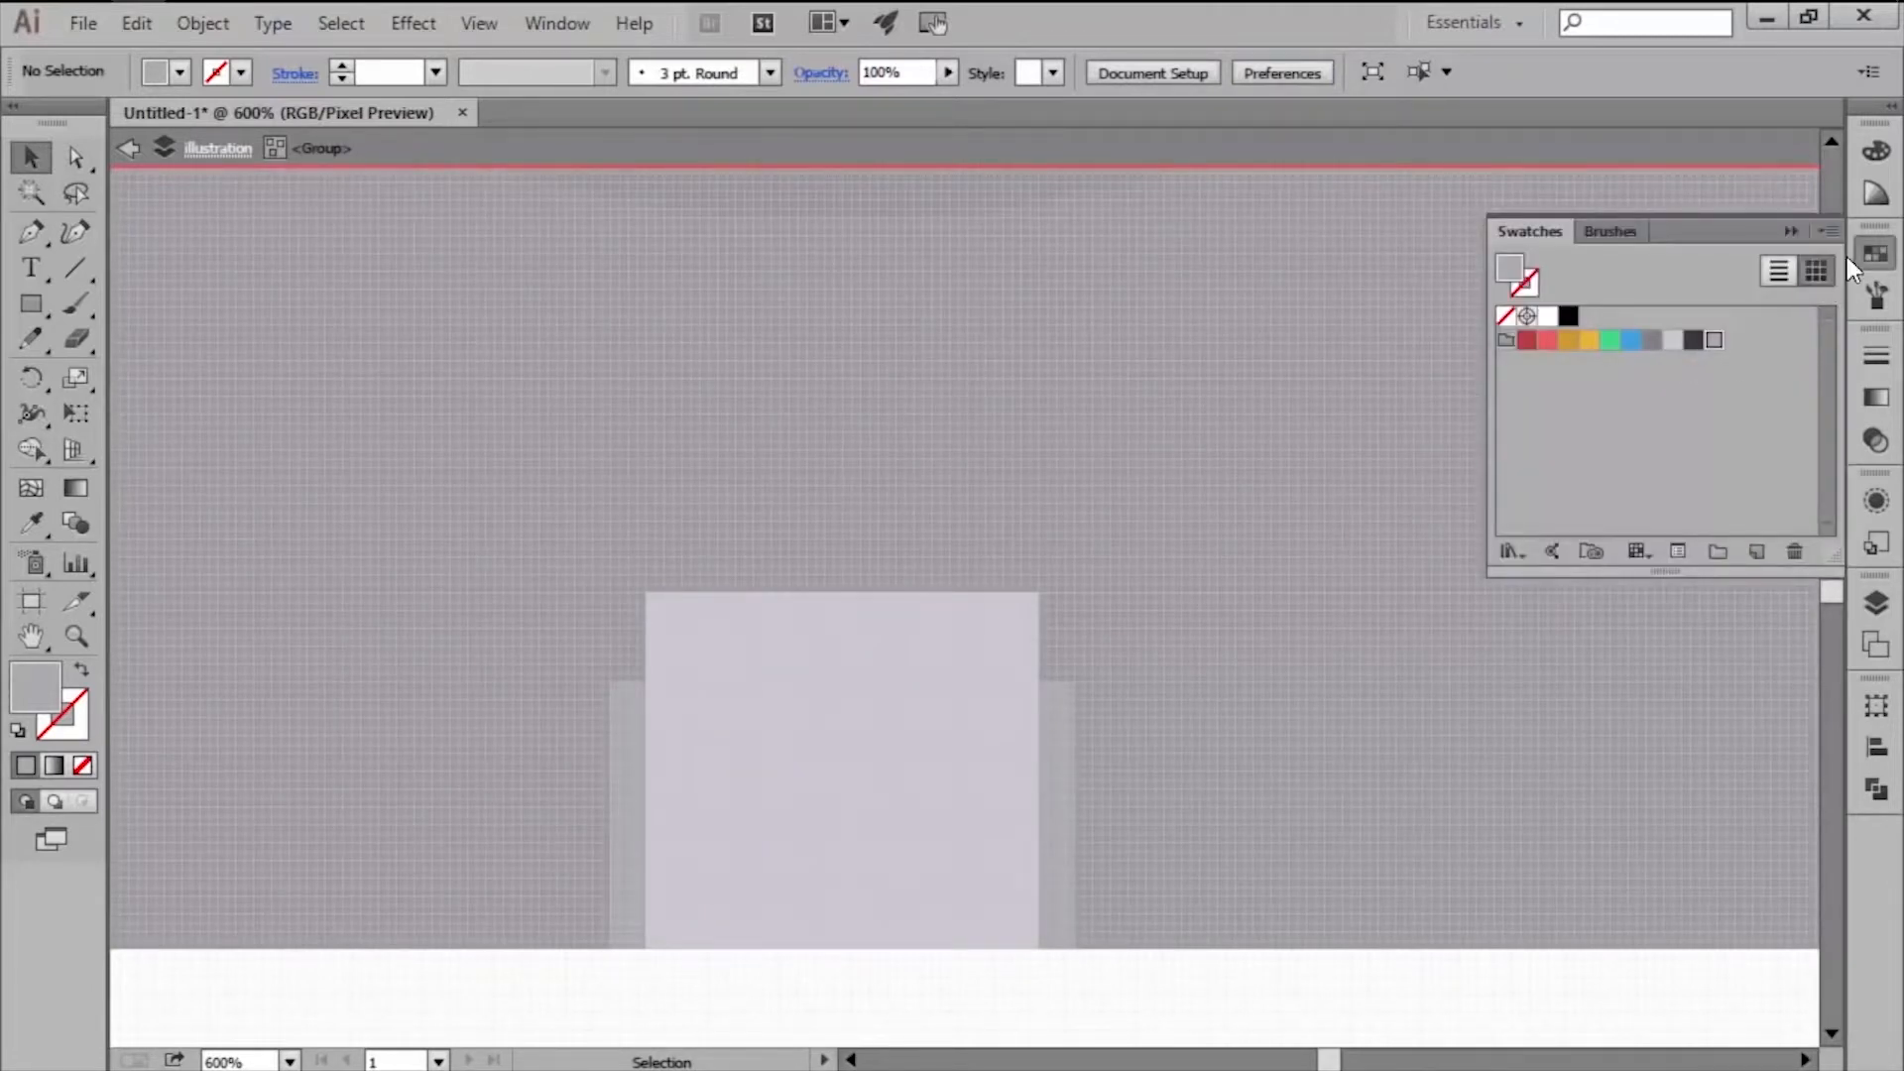
key("m")
left_click(734, 521)
type("36")
key("Tab")
type("8")
key("Return")
key("v")
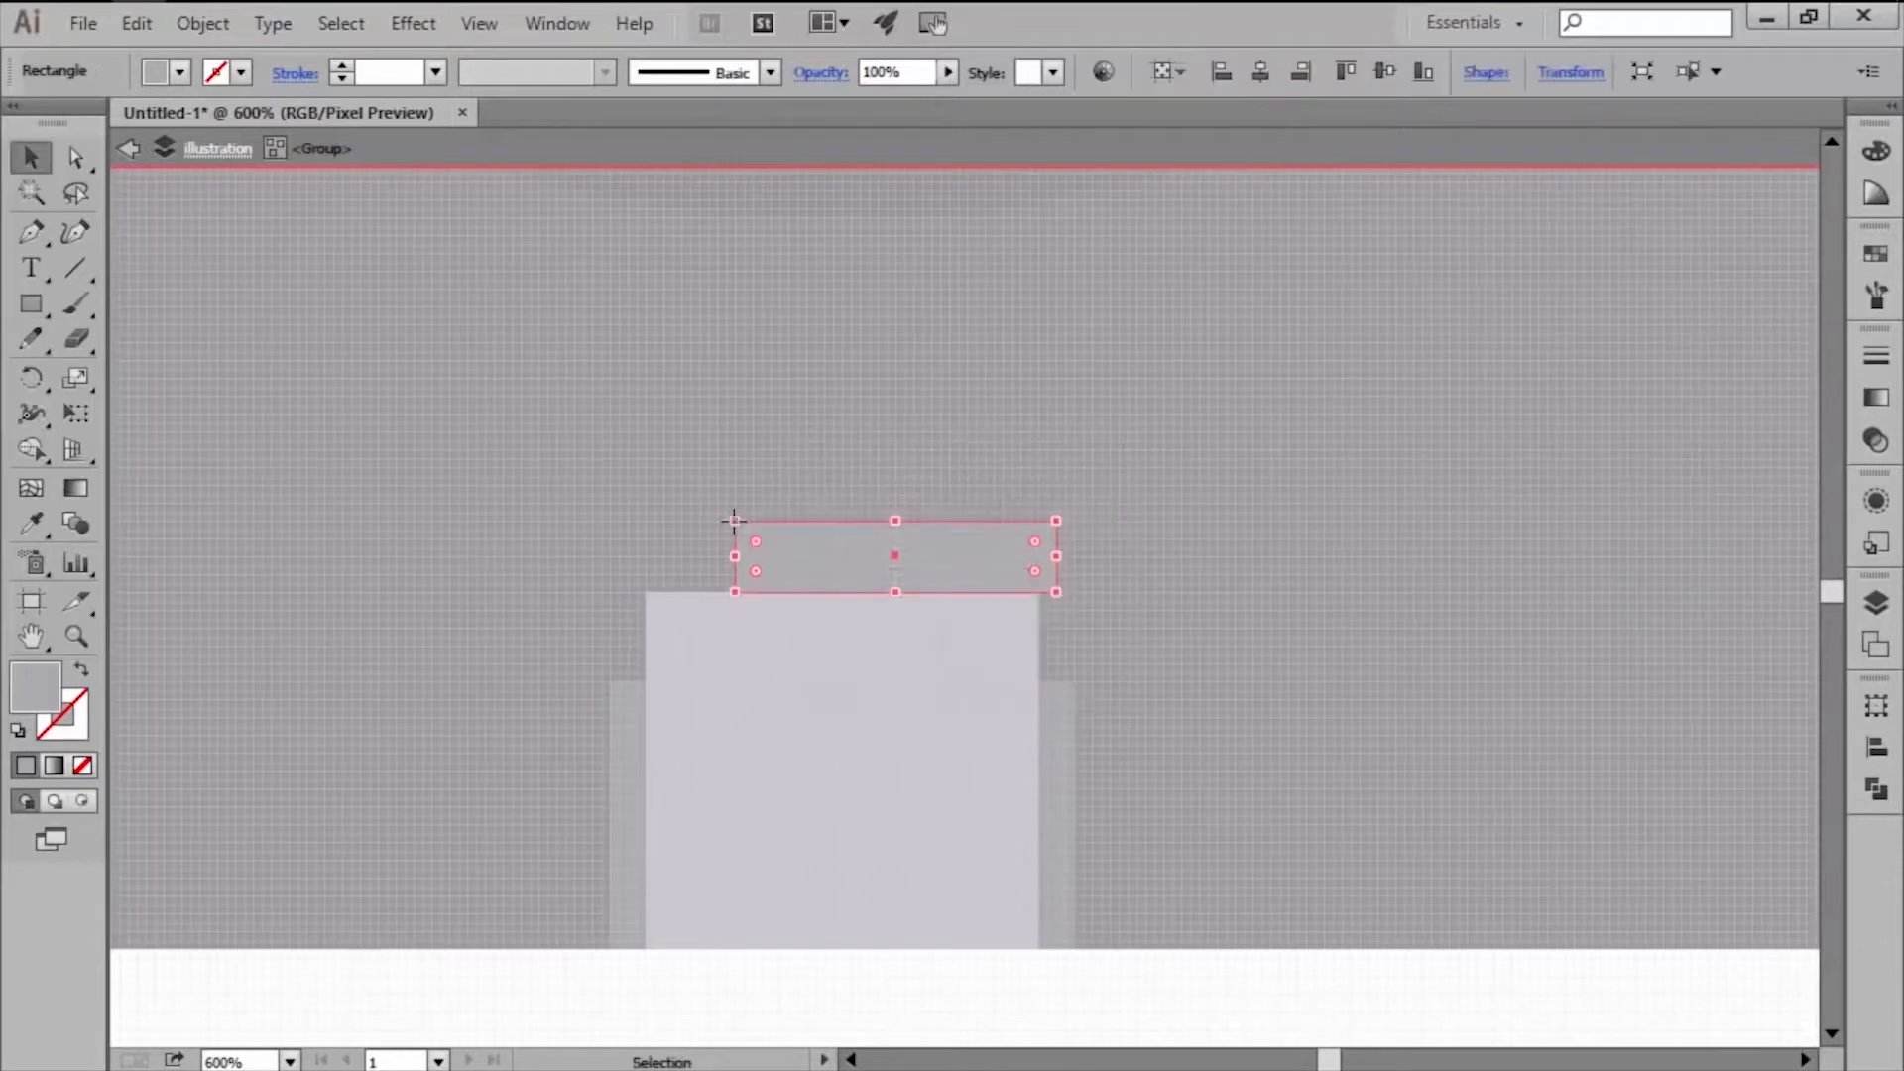
Centre the 36 × 8 px rectangle horizontally on the light grey block, using the block as key object.
left_click(773, 613, "shift")
left_click(772, 614)
left_click(1876, 706)
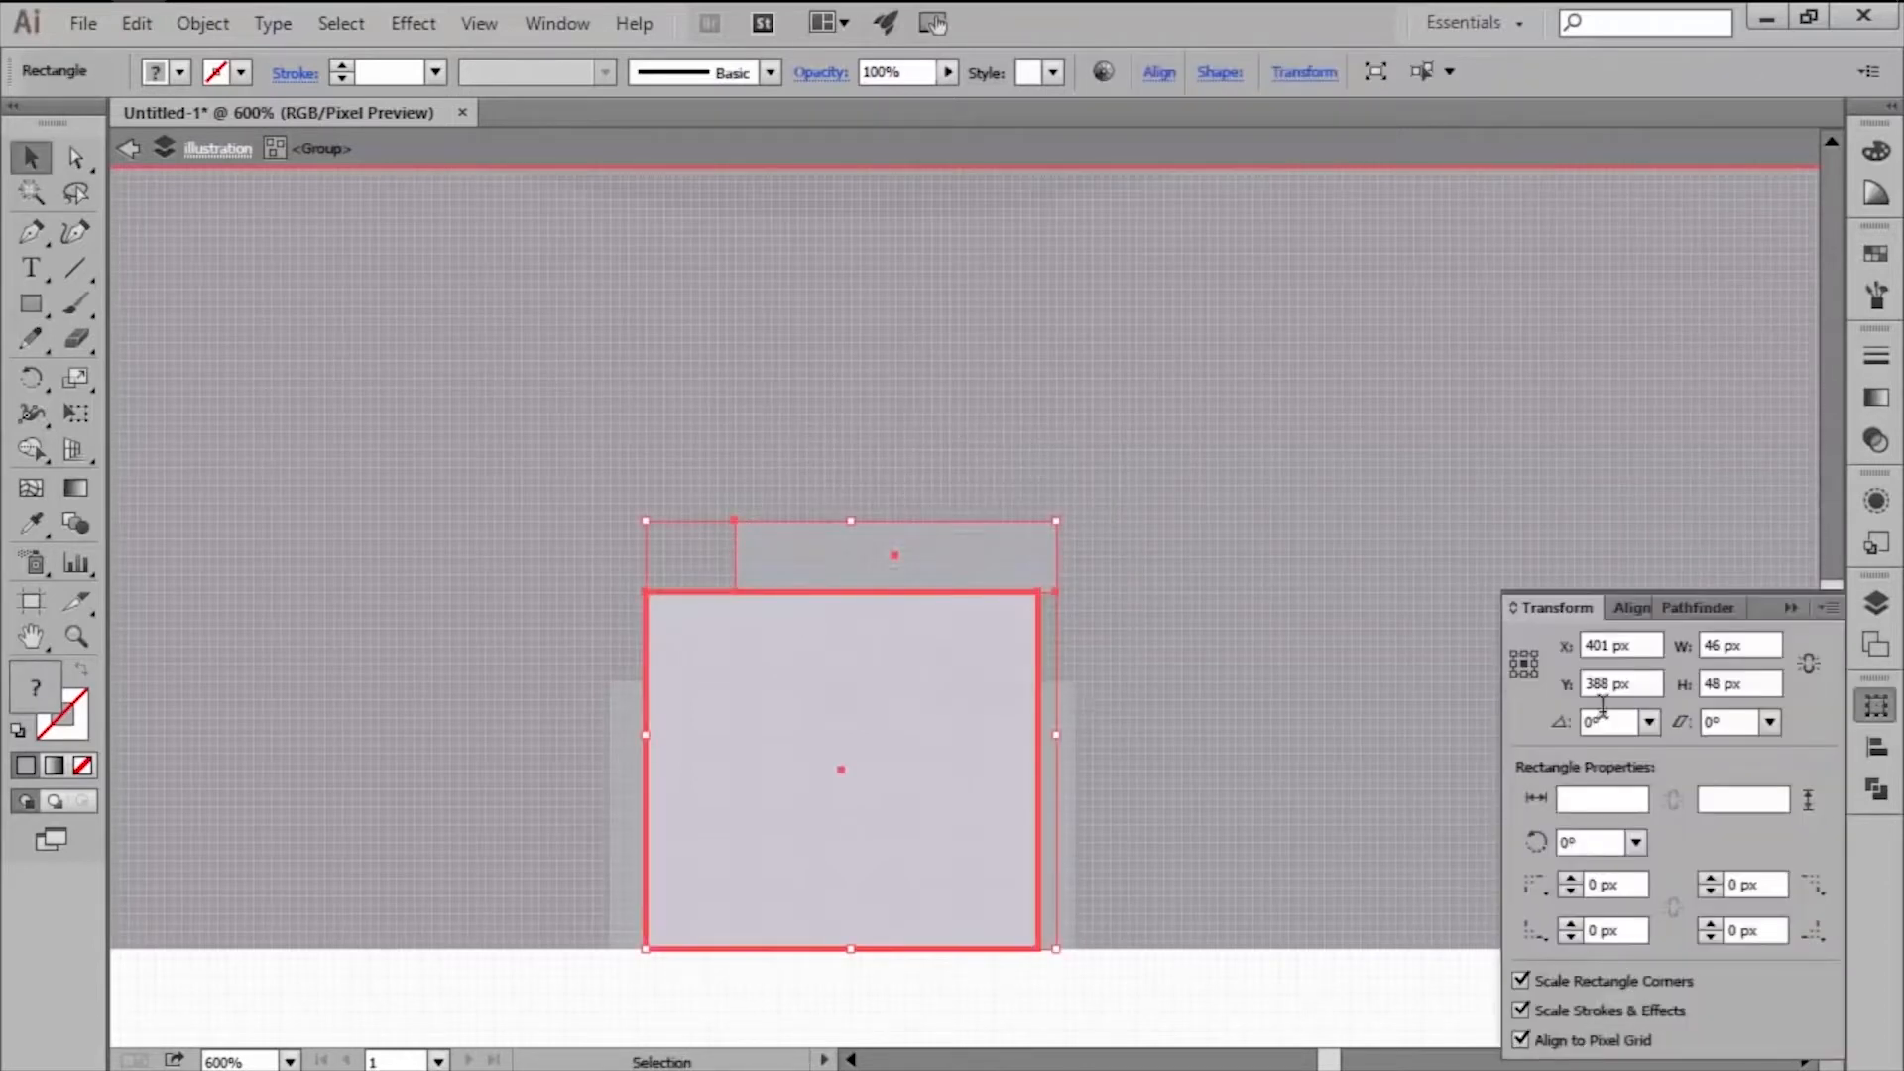
left_click(1632, 607)
left_click(1583, 748)
left_click(1188, 682)
Duplicate the 36 × 8 px rectangle directly above itself, then widen the copy to the block's width and make it taller.
scroll(698, 551, "up", 1)
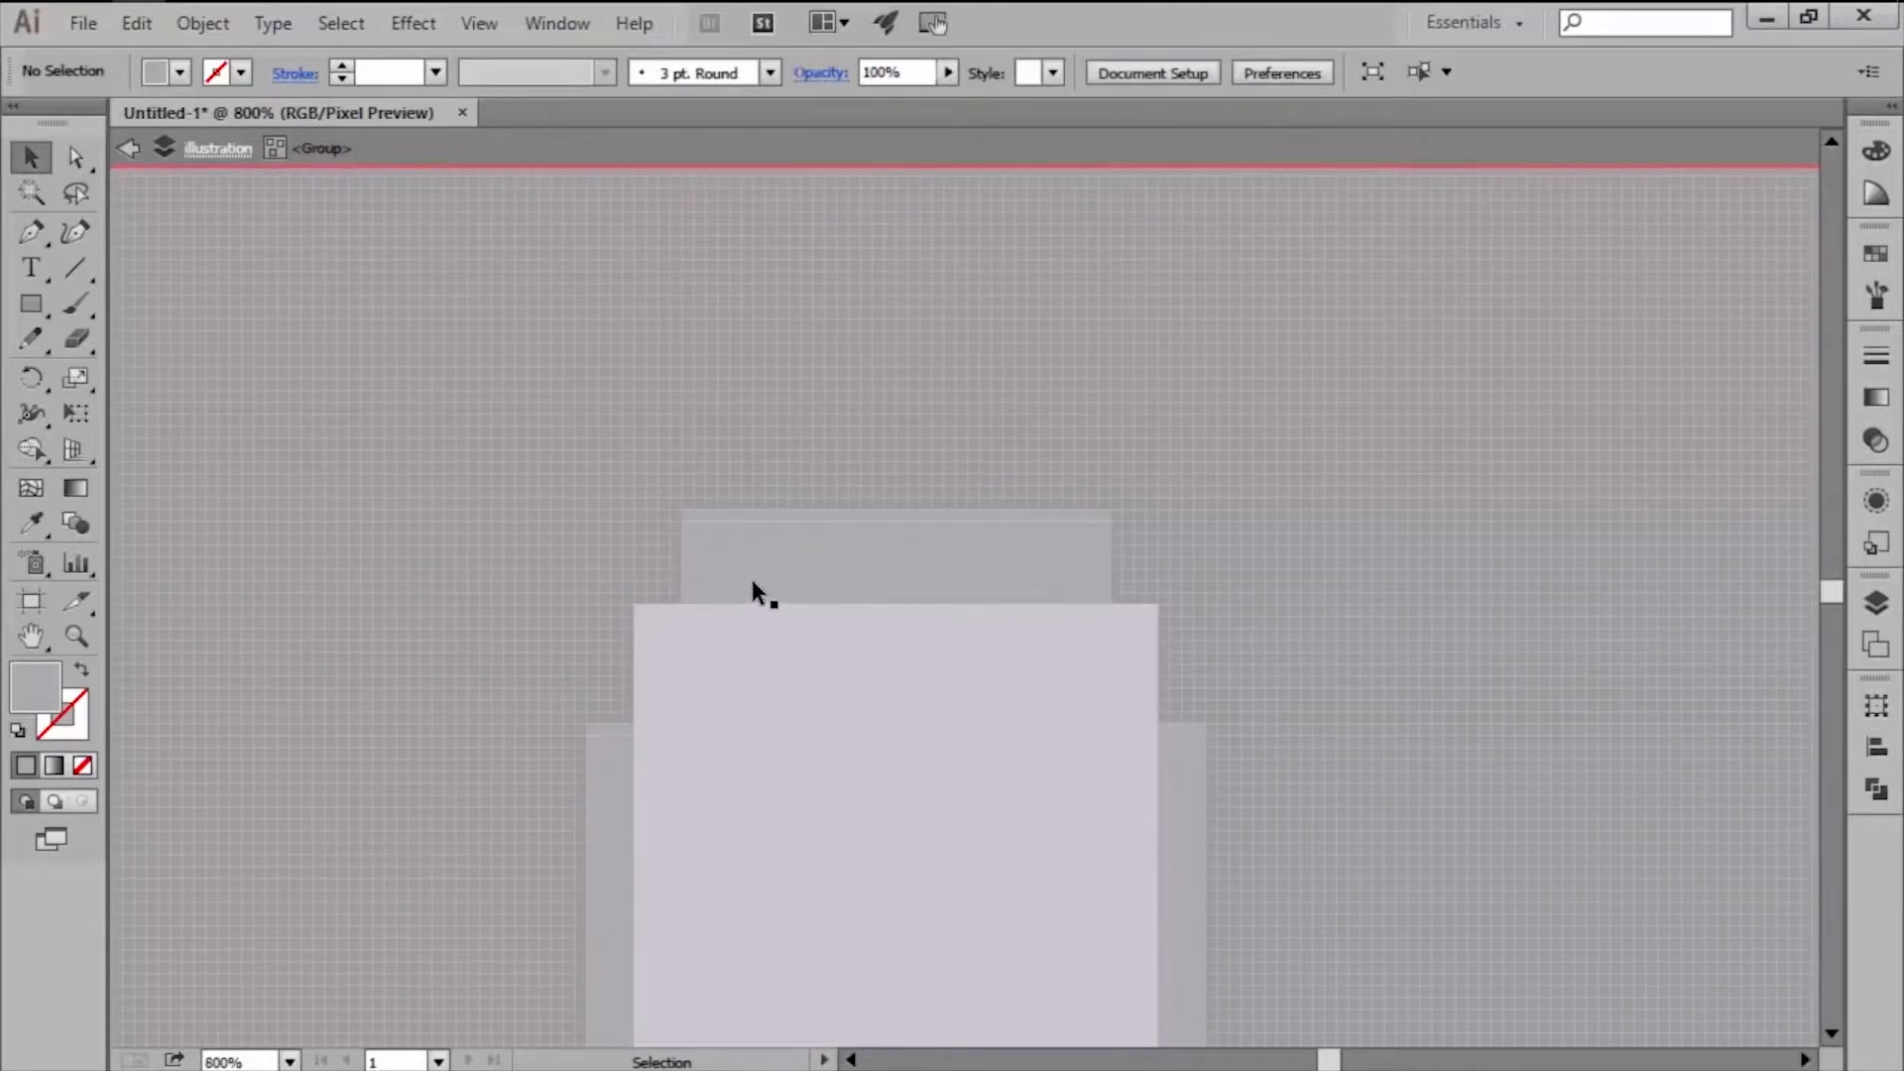
left_click_drag(750, 592, 639, 460)
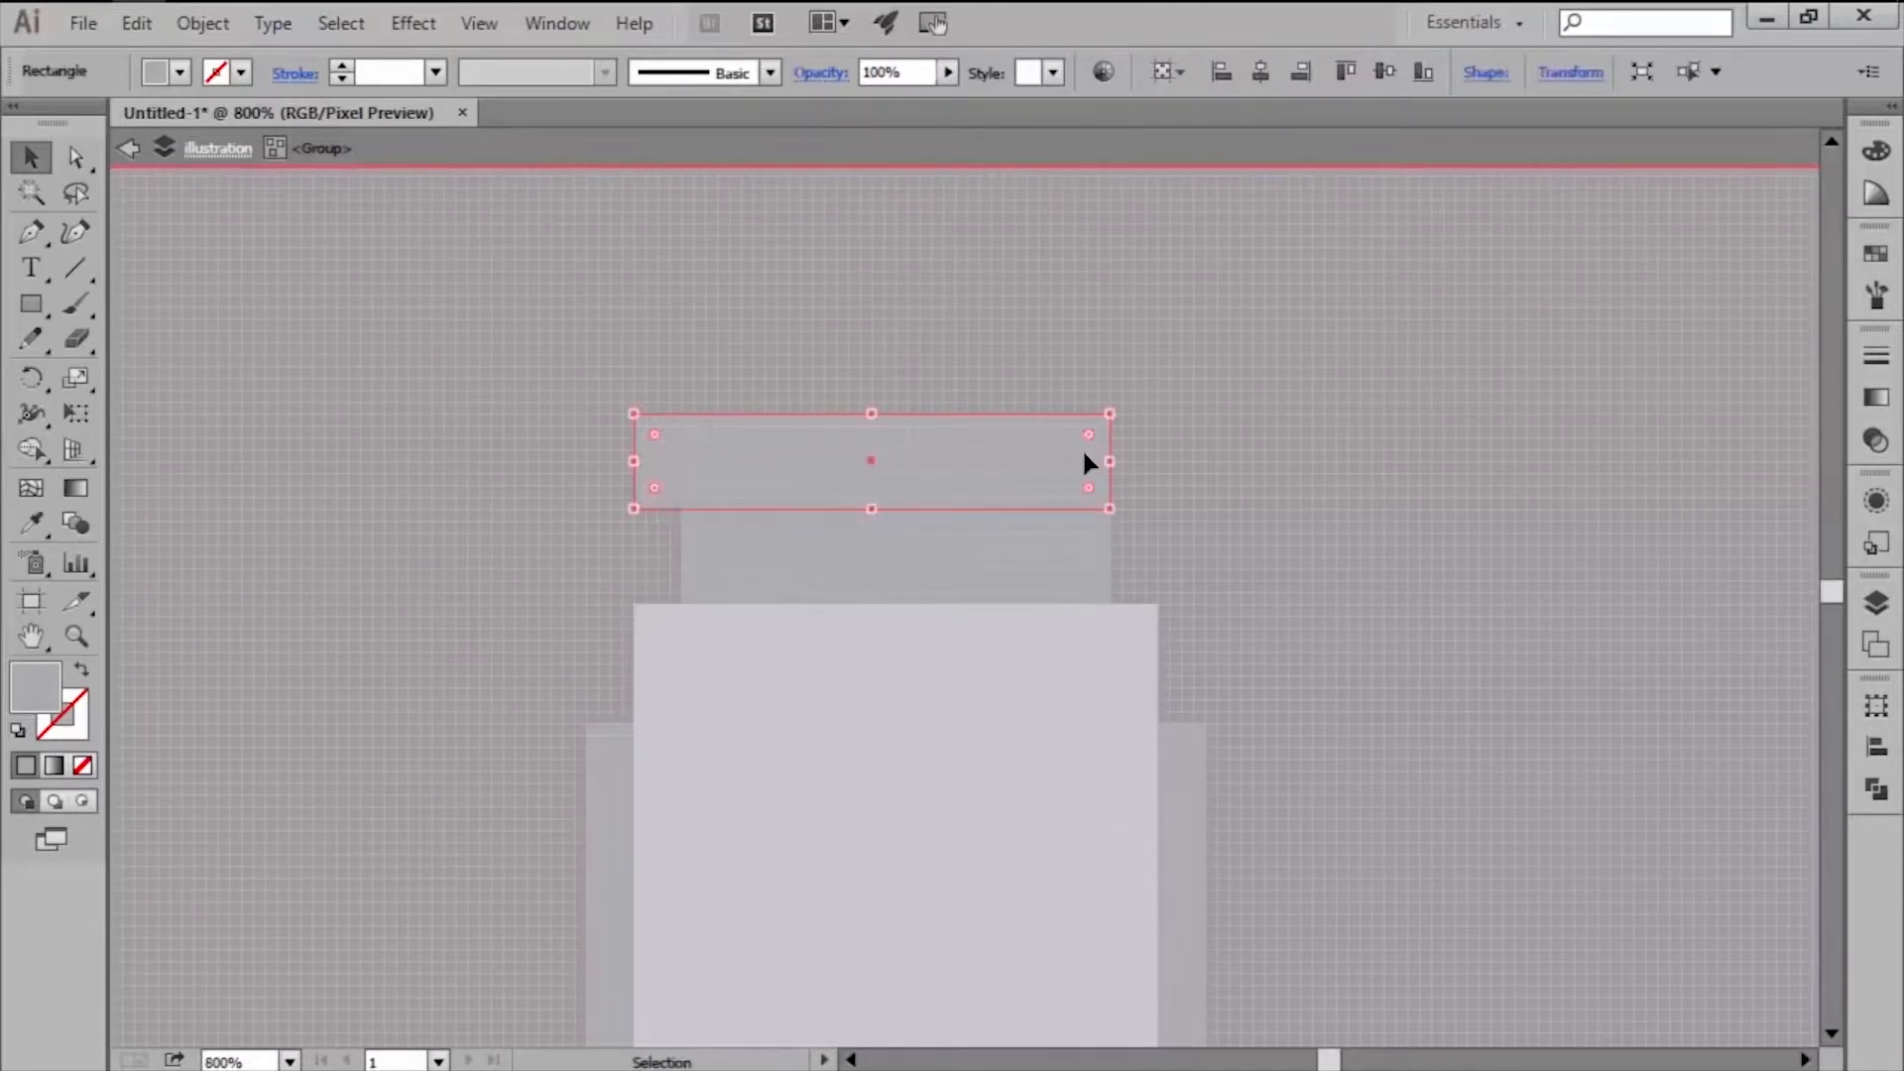
left_click_drag(1109, 462, 1157, 461)
left_click_drag(896, 413, 900, 381)
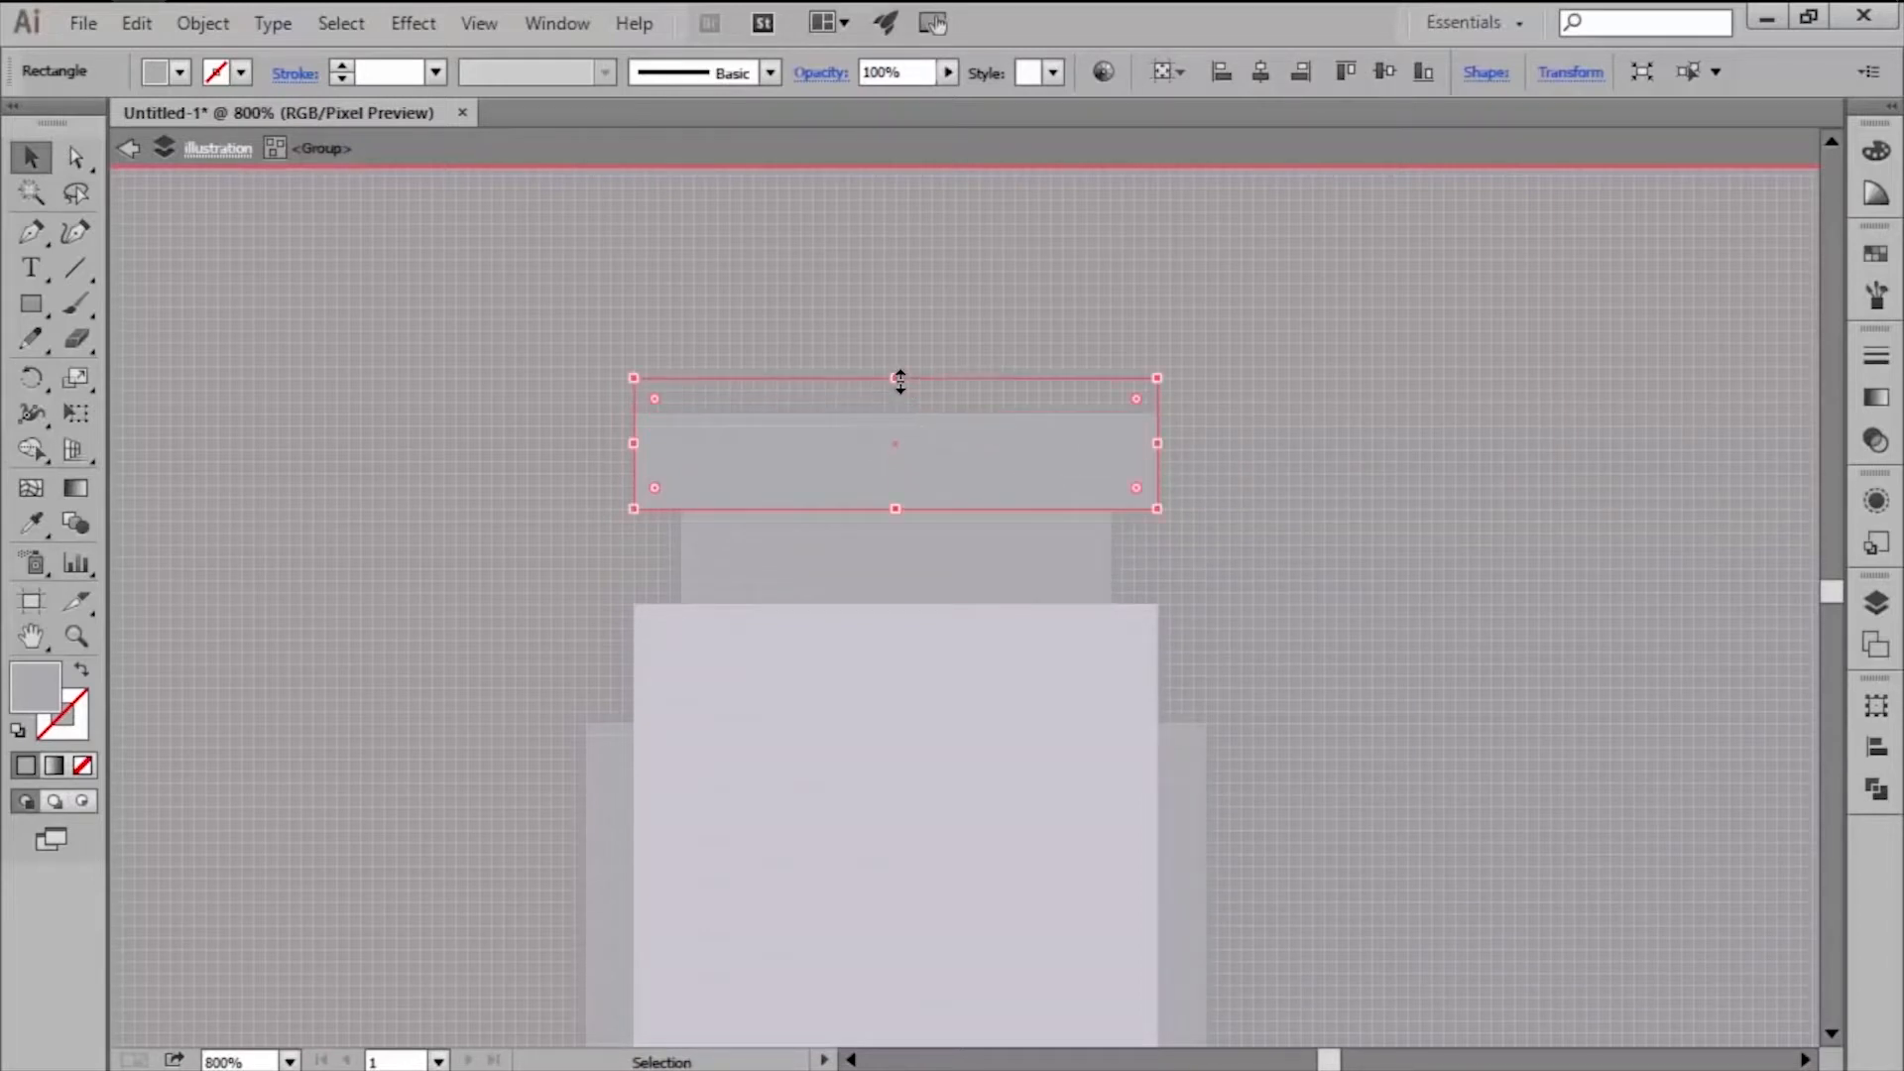
Give the building's uppermost rectangle the block's light grey fill and turn off Pixel Preview.
scroll(898, 380, "down", 1)
key("i")
left_click(913, 654)
key("v")
key("ctrl+alt+y")
scroll(952, 687, "down", 1)
left_click(926, 904)
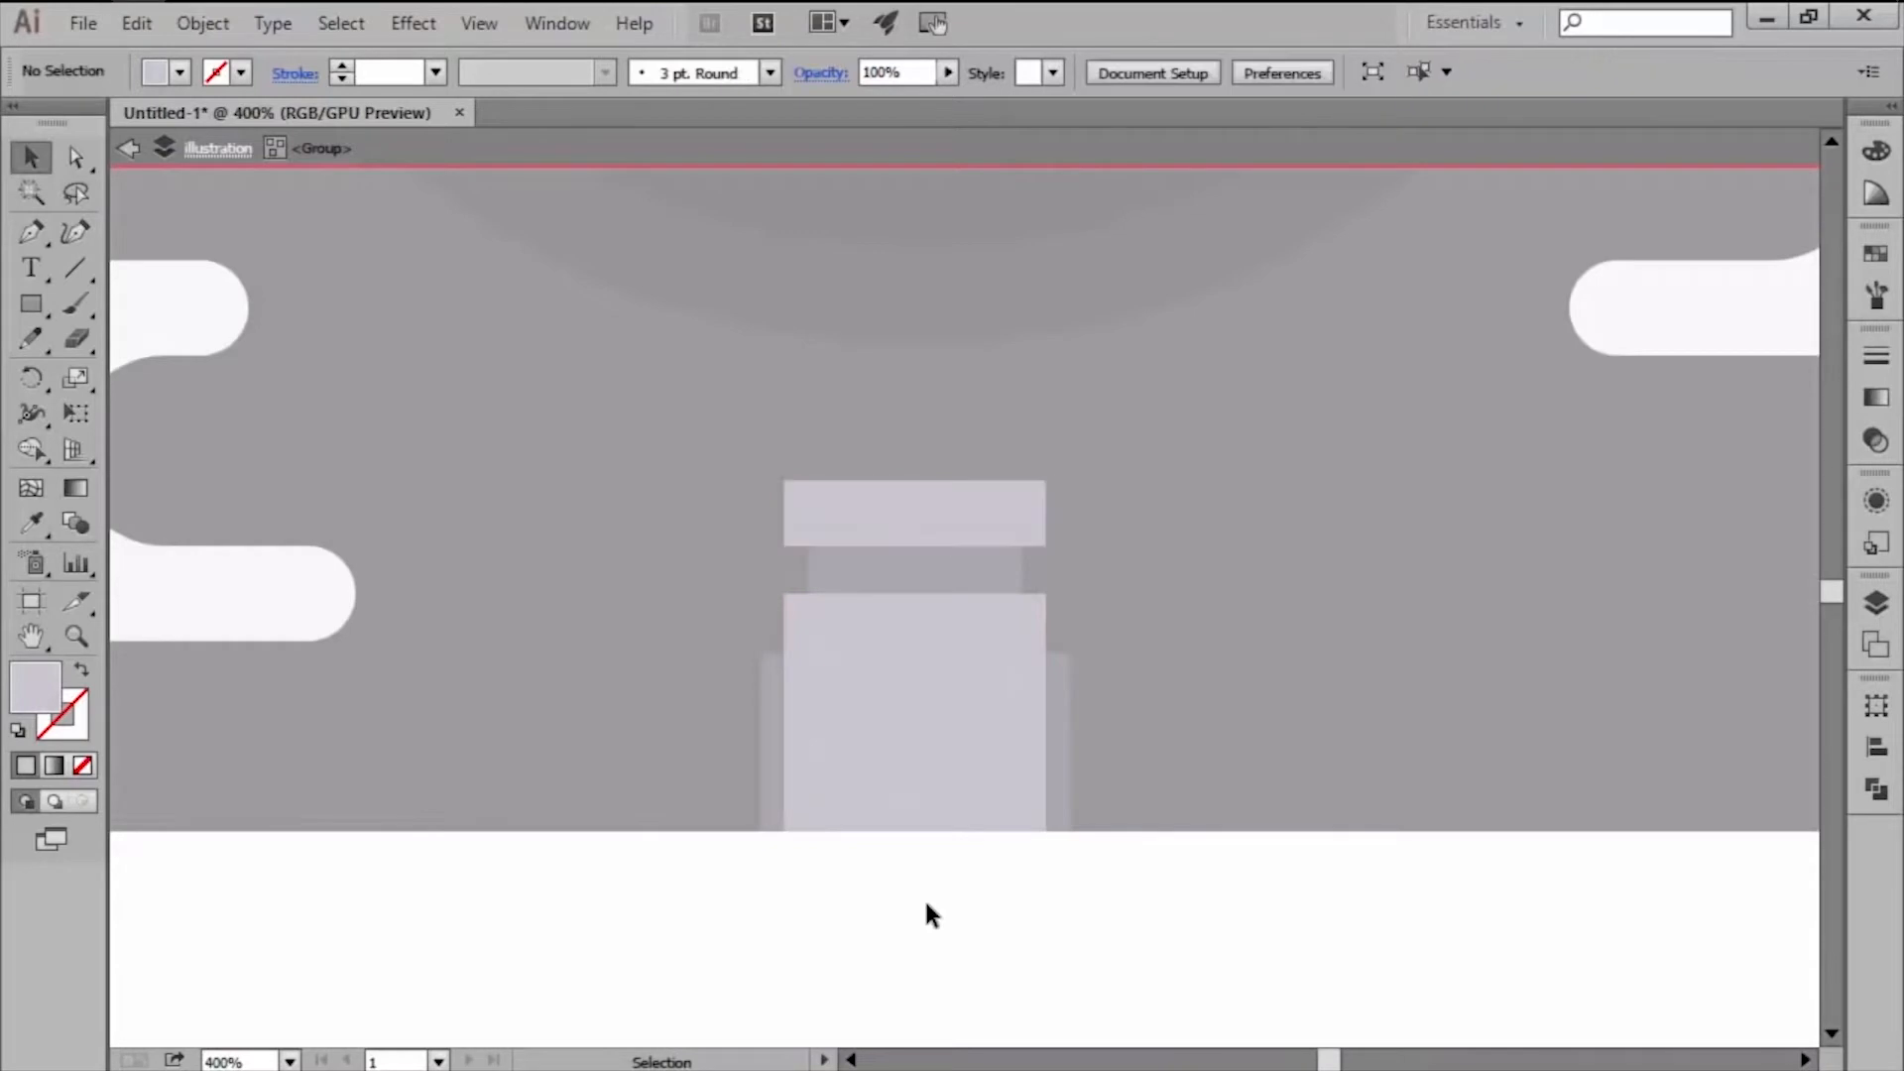
Turn Pixel Preview back on, create an 84 × 22 px light grey rectangle, and move it to the left of the building.
key("ctrl+alt+y")
left_click_drag(527, 863, 740, 846)
scroll(747, 805, "up", 1)
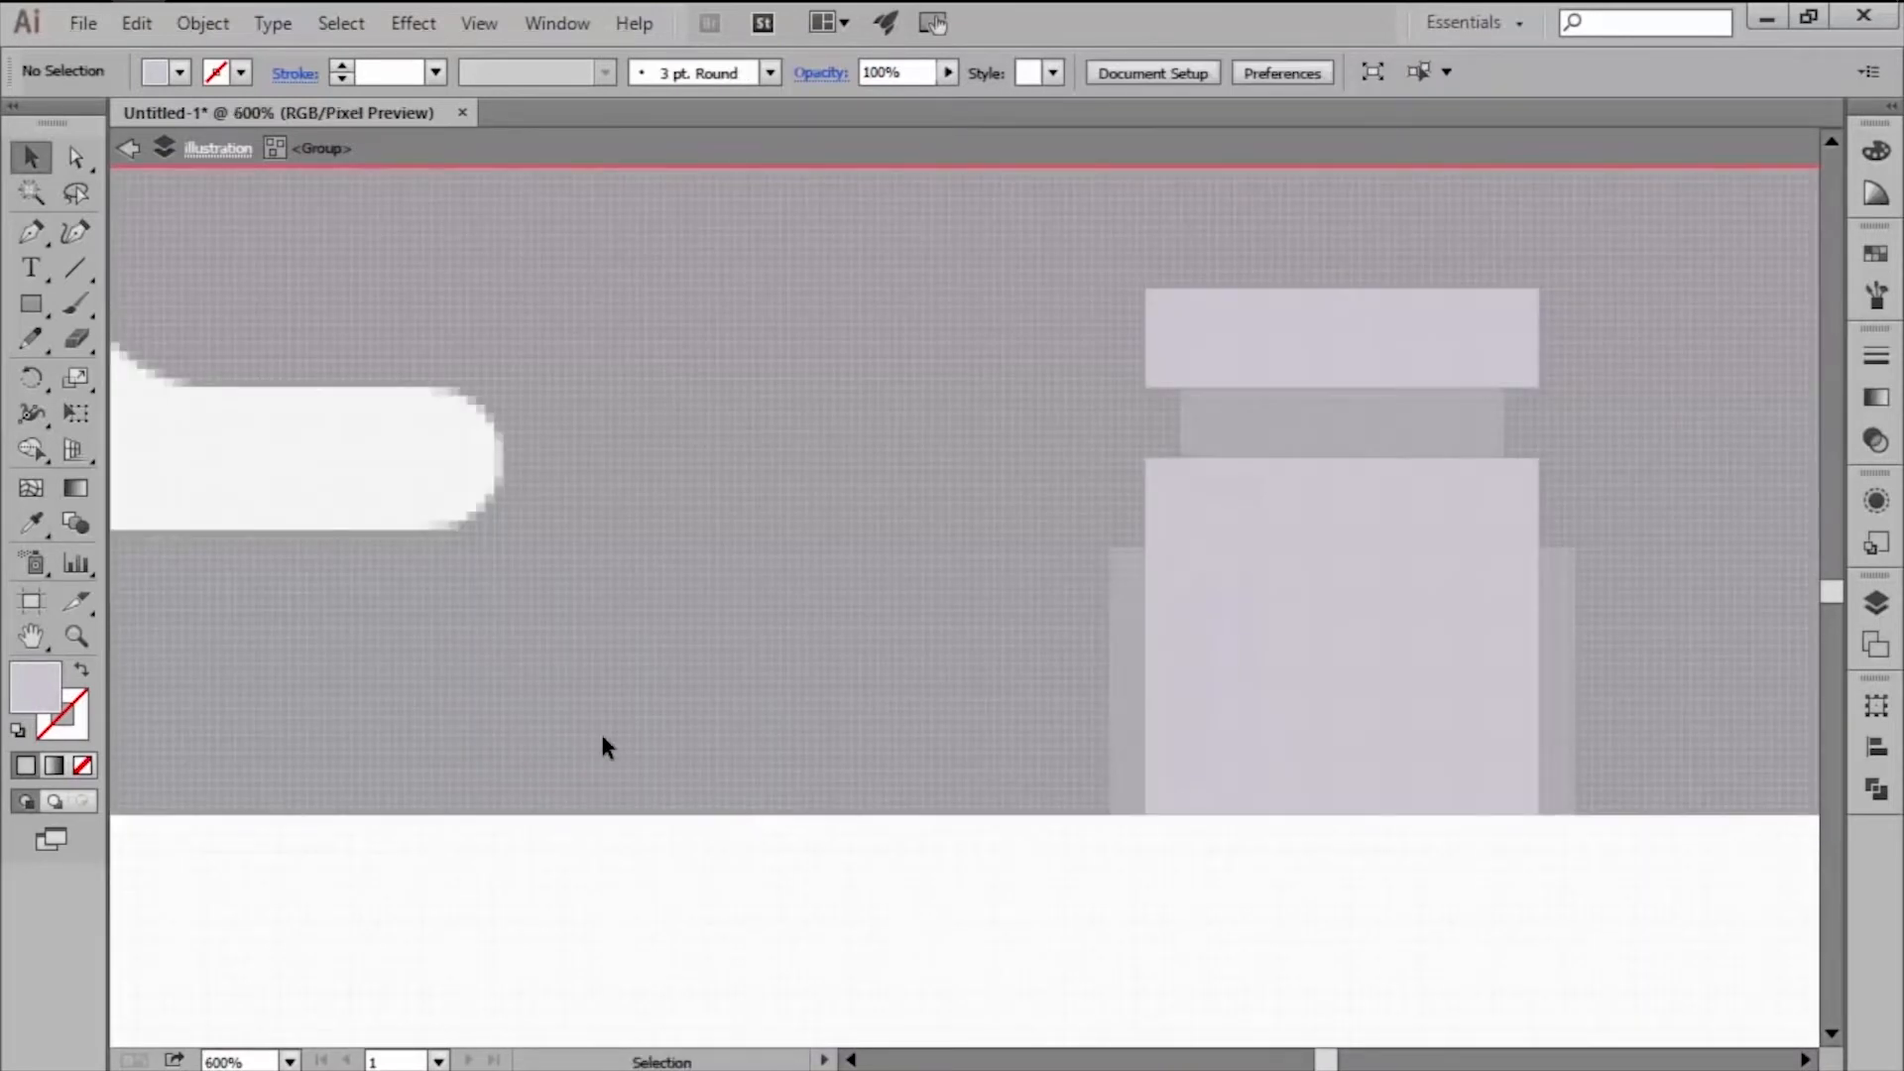
left_click(24, 304)
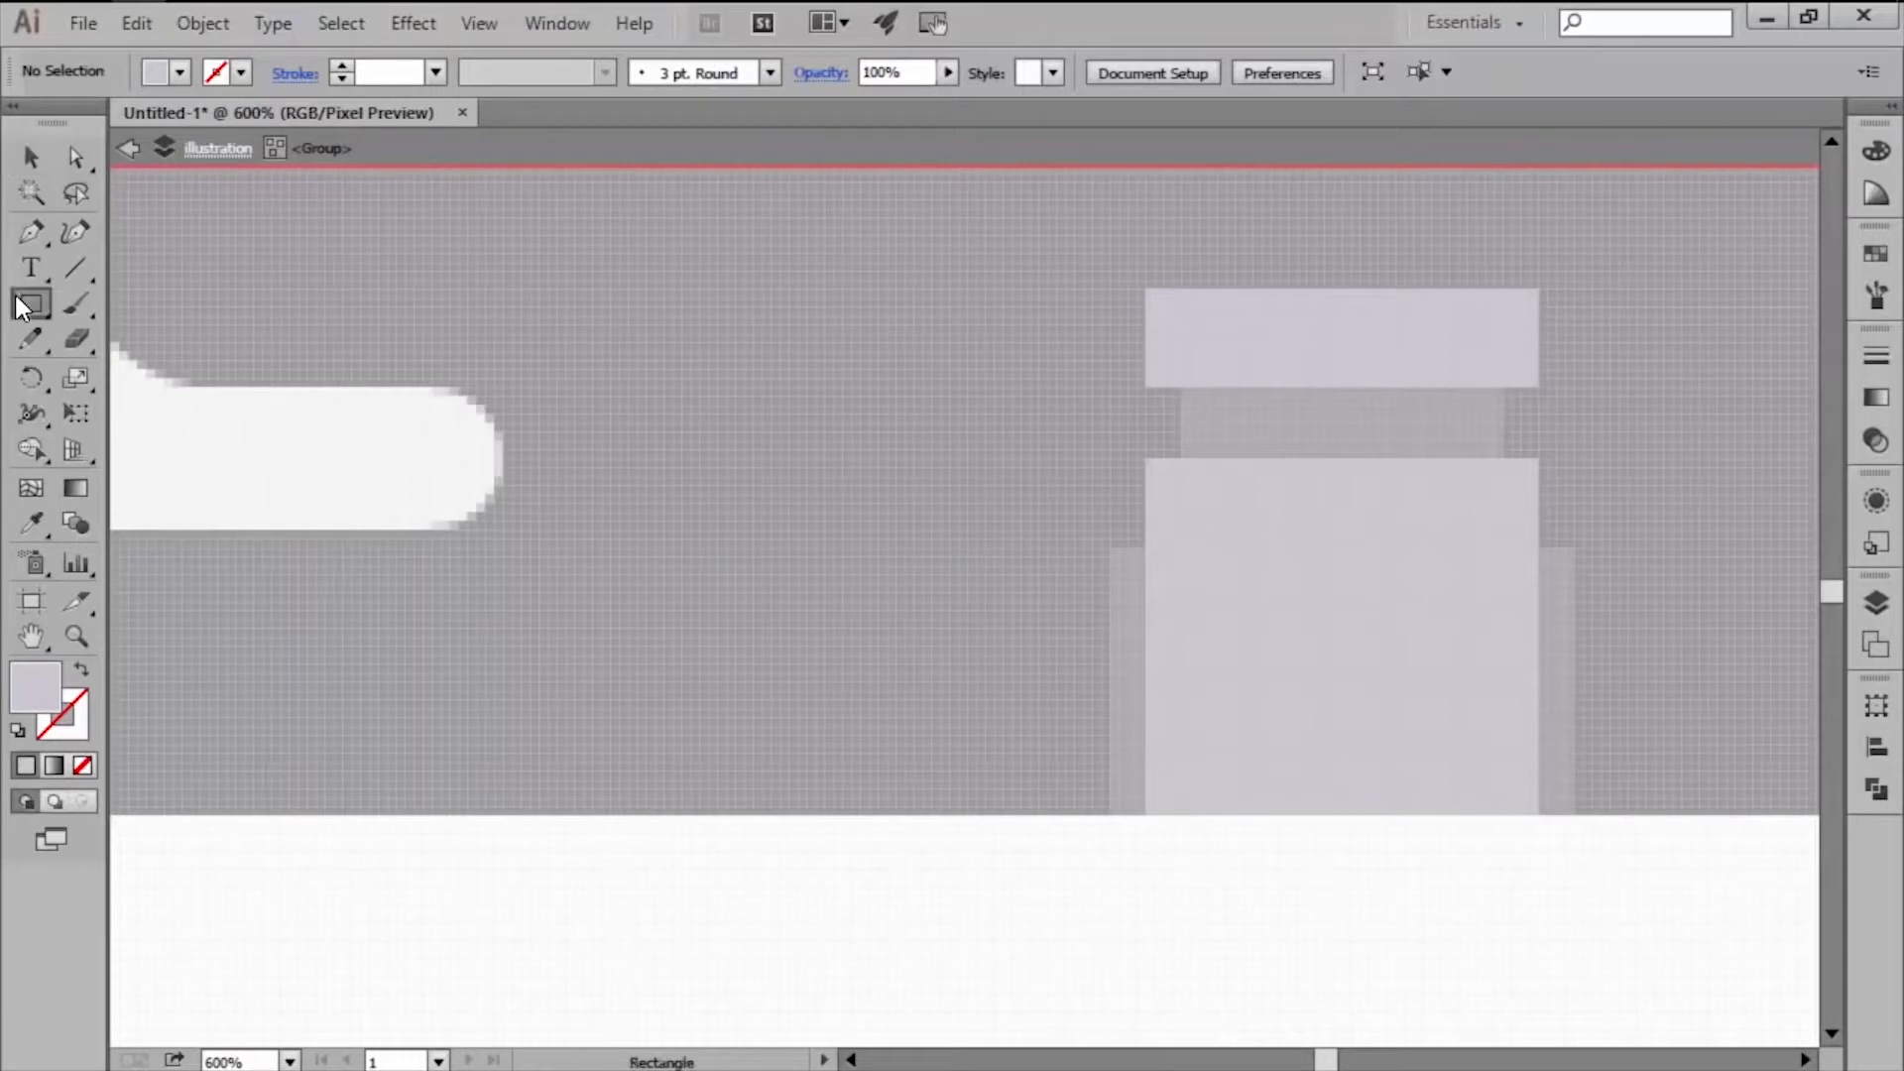
left_click(692, 725)
key("Tab")
type("22")
key("Return")
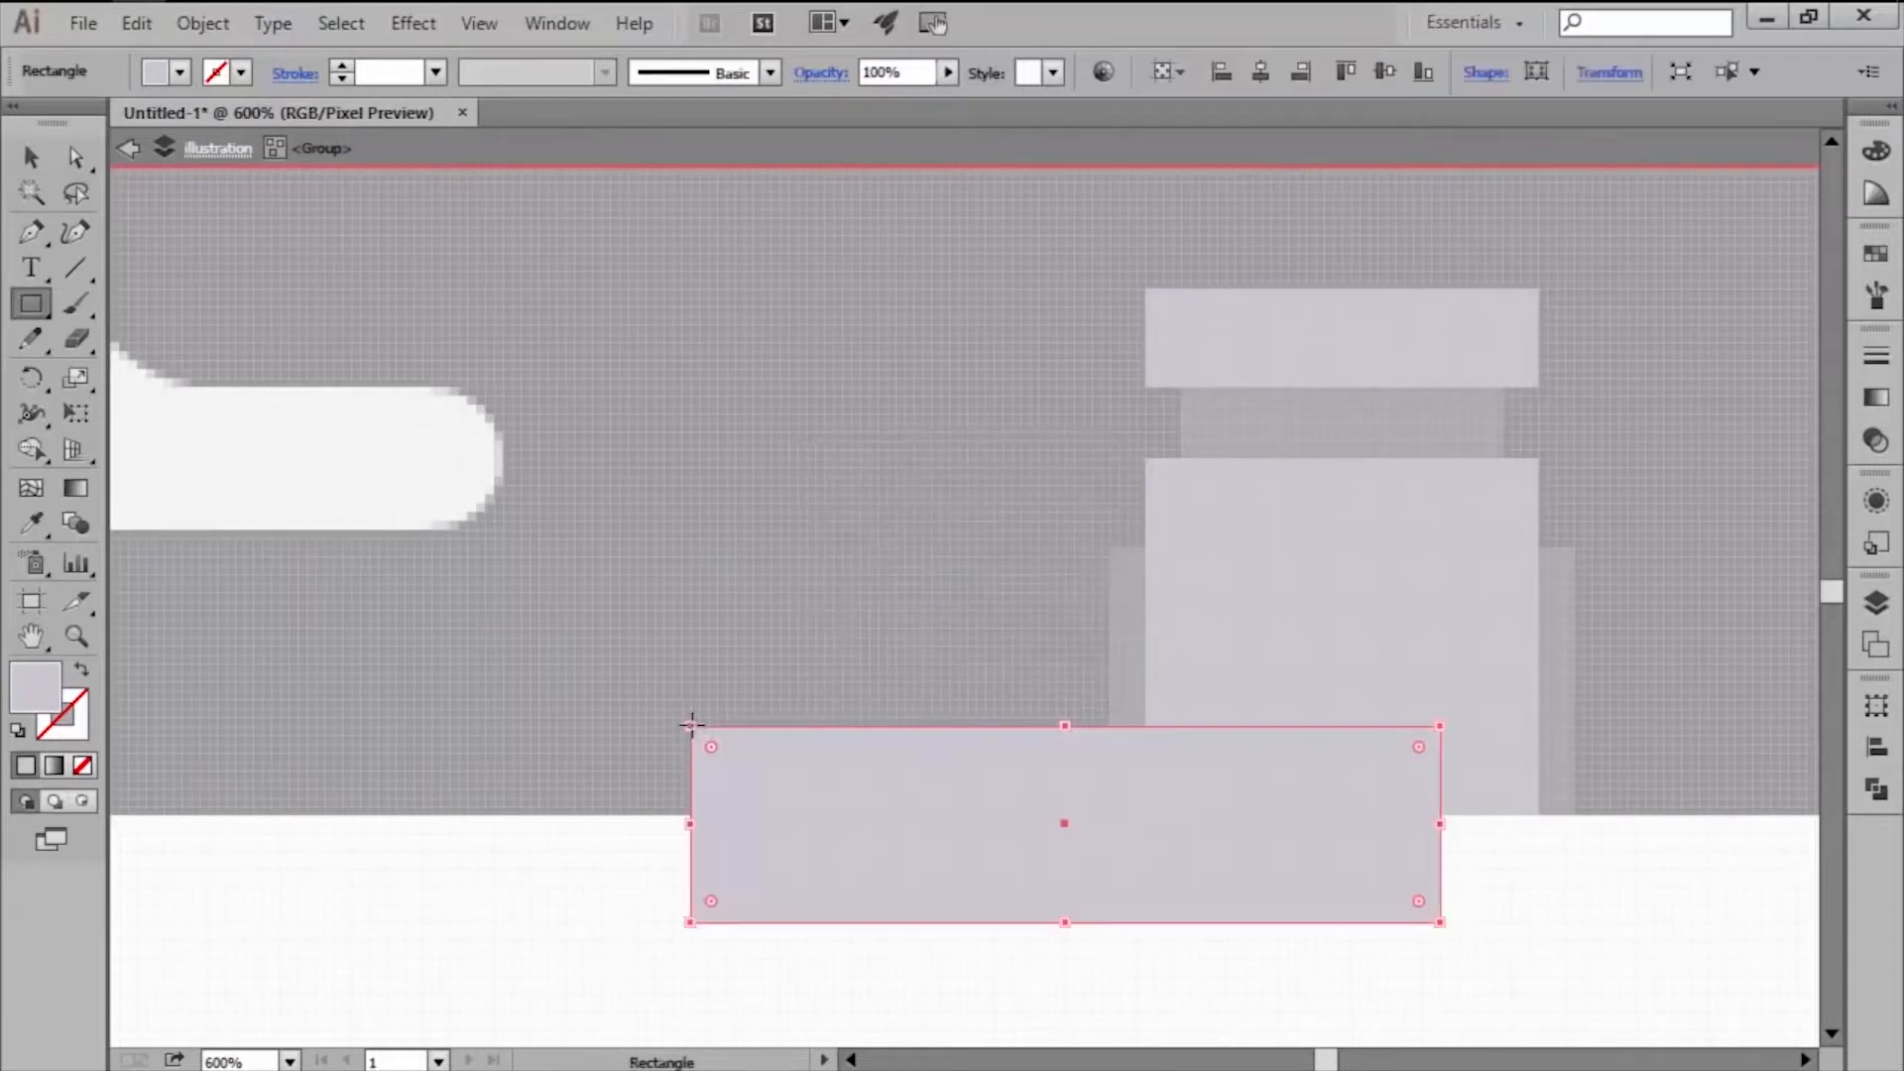
key("v")
left_click_drag(782, 800, 337, 701)
Align the 84 × 22 px rectangle to the central block's bottom edge and space it 12 px from the block.
left_click(1867, 711)
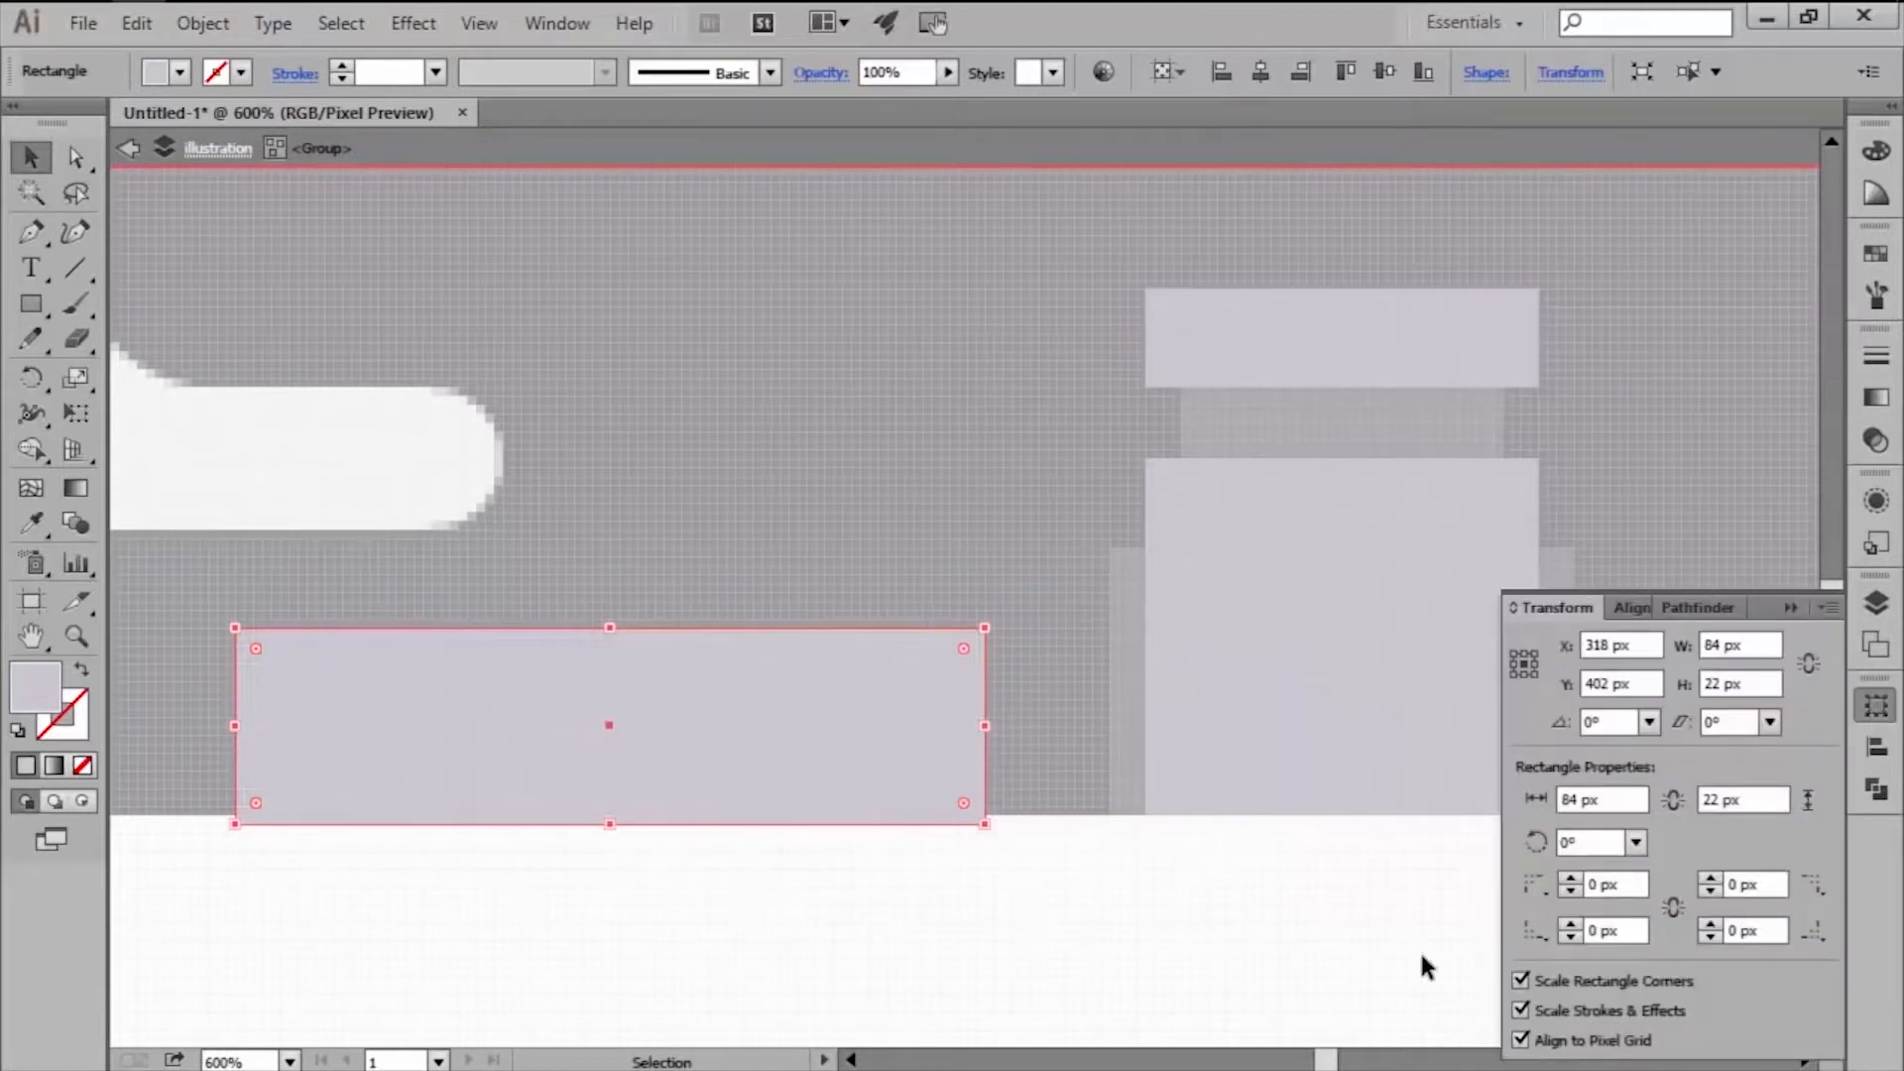
left_click(1211, 735, "shift")
left_click(1211, 735)
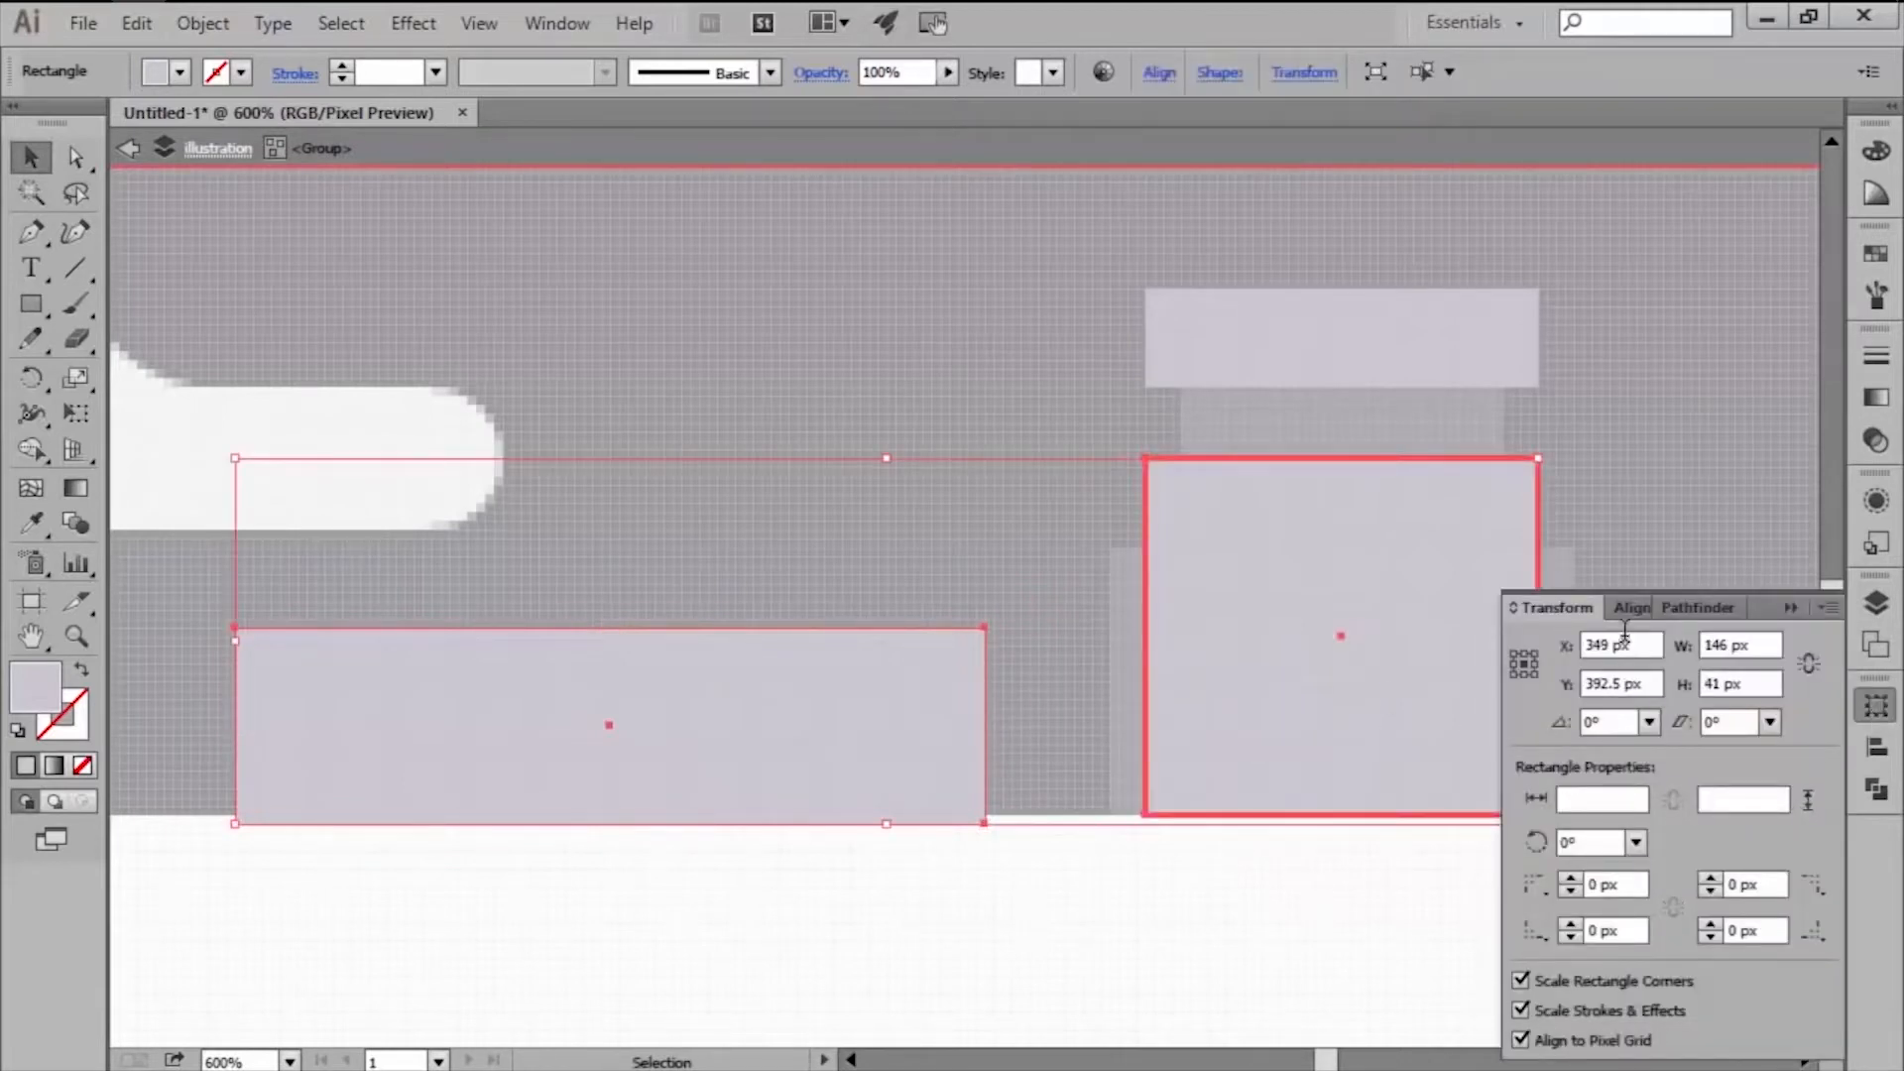
left_click(1628, 608)
left_click(1801, 747)
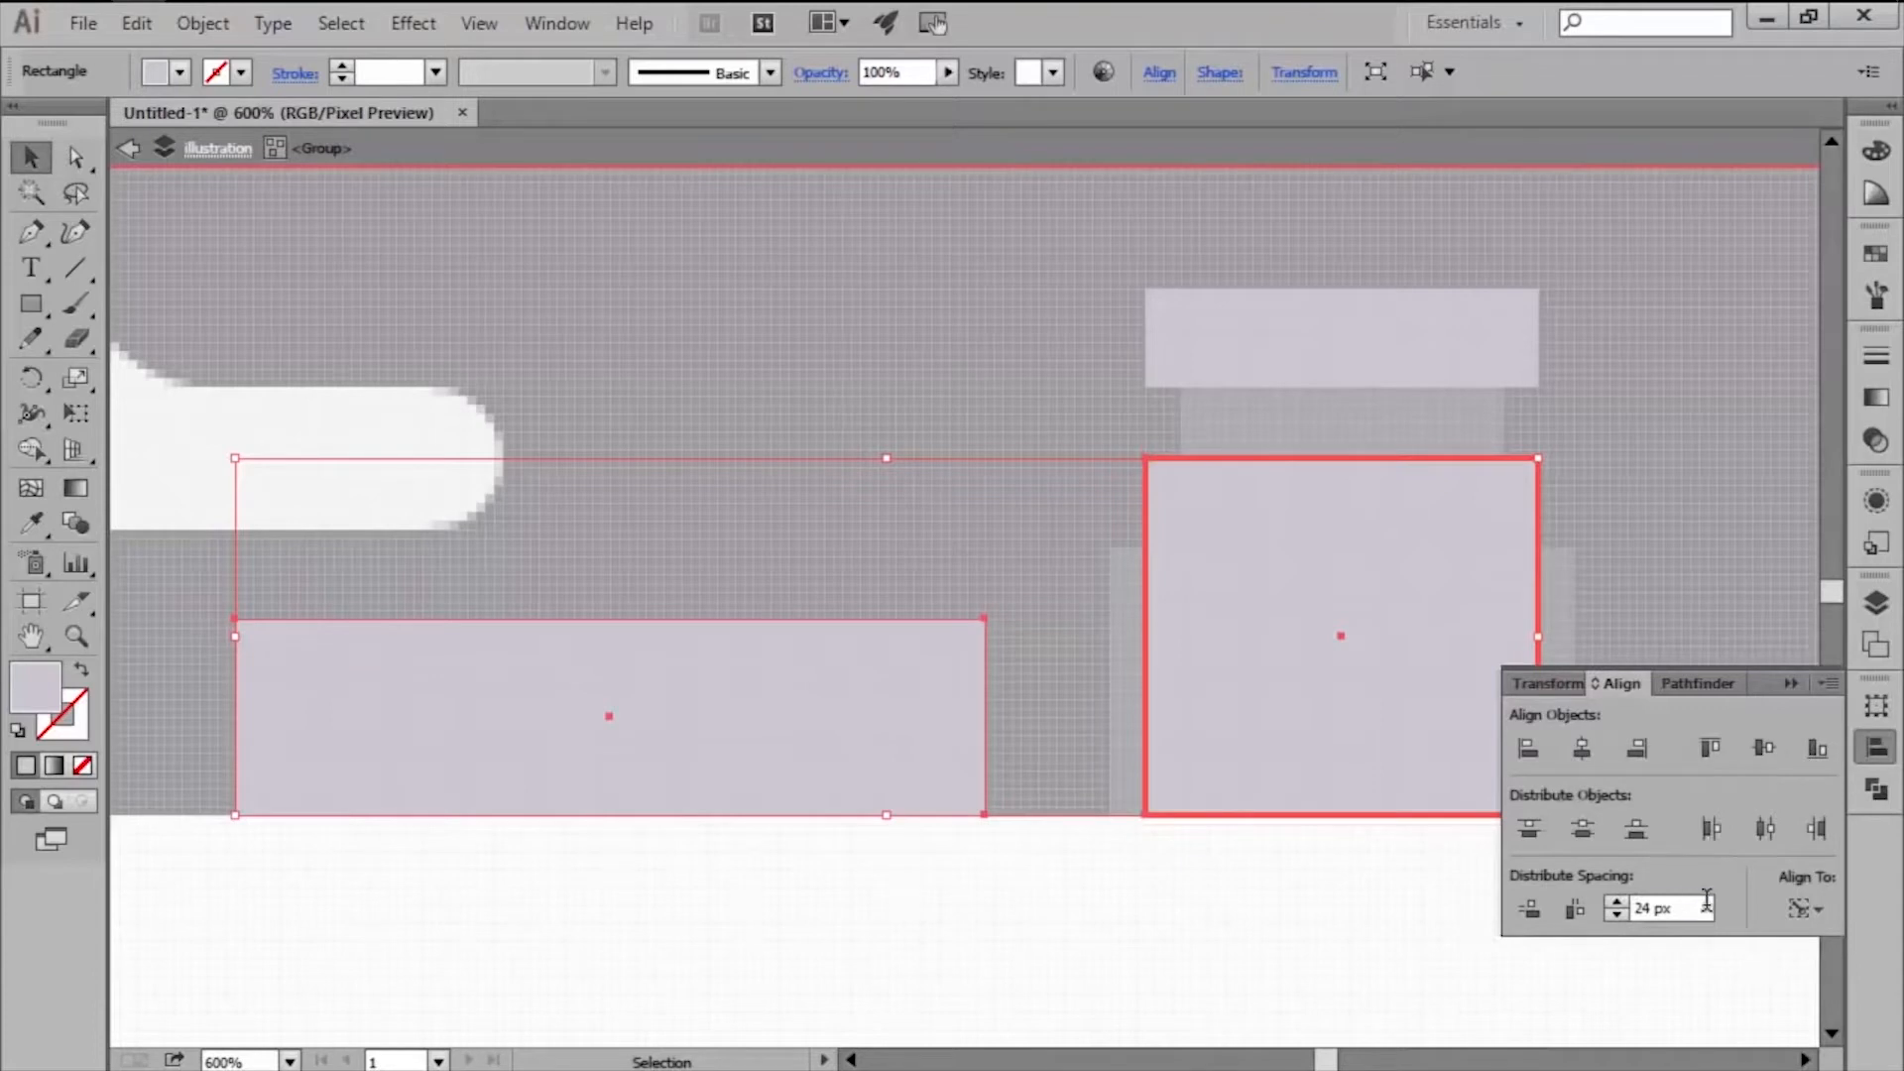
triple_click(1706, 905)
type("12")
left_click(1575, 908)
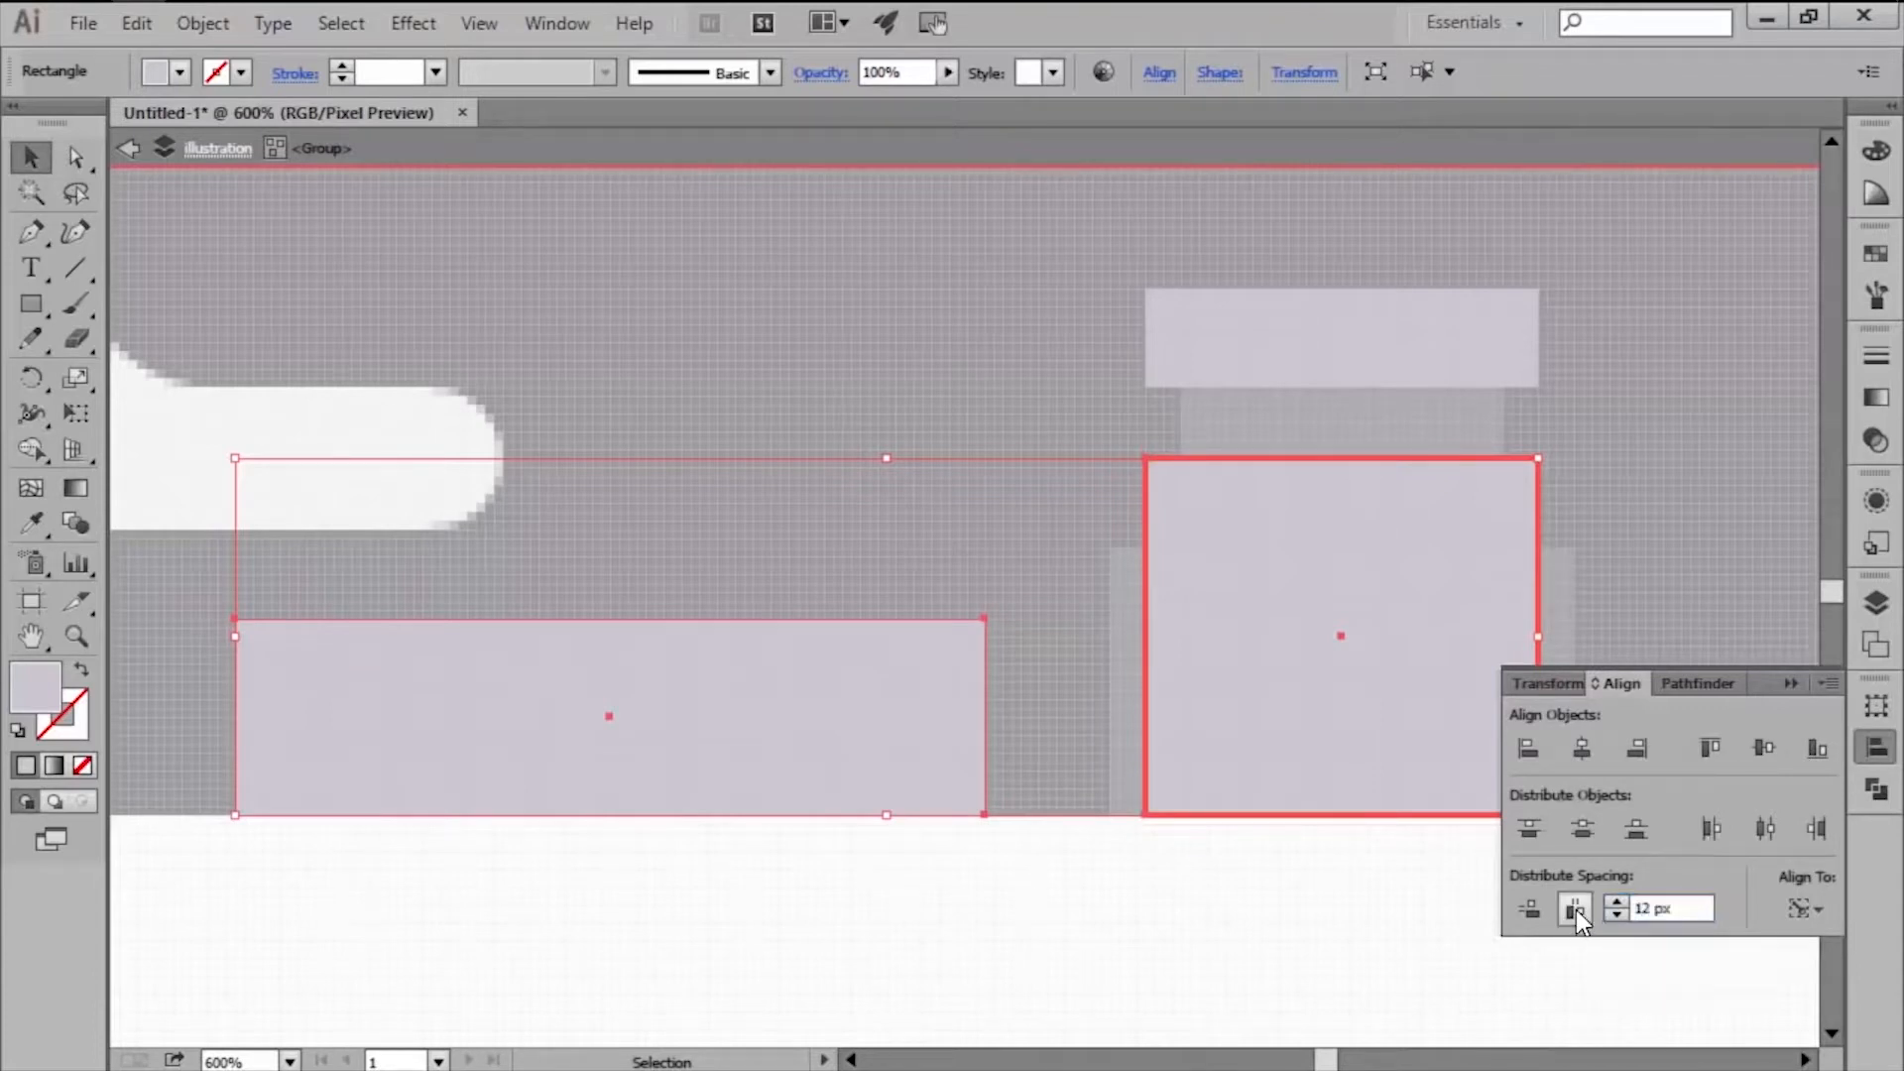
left_click(1019, 906)
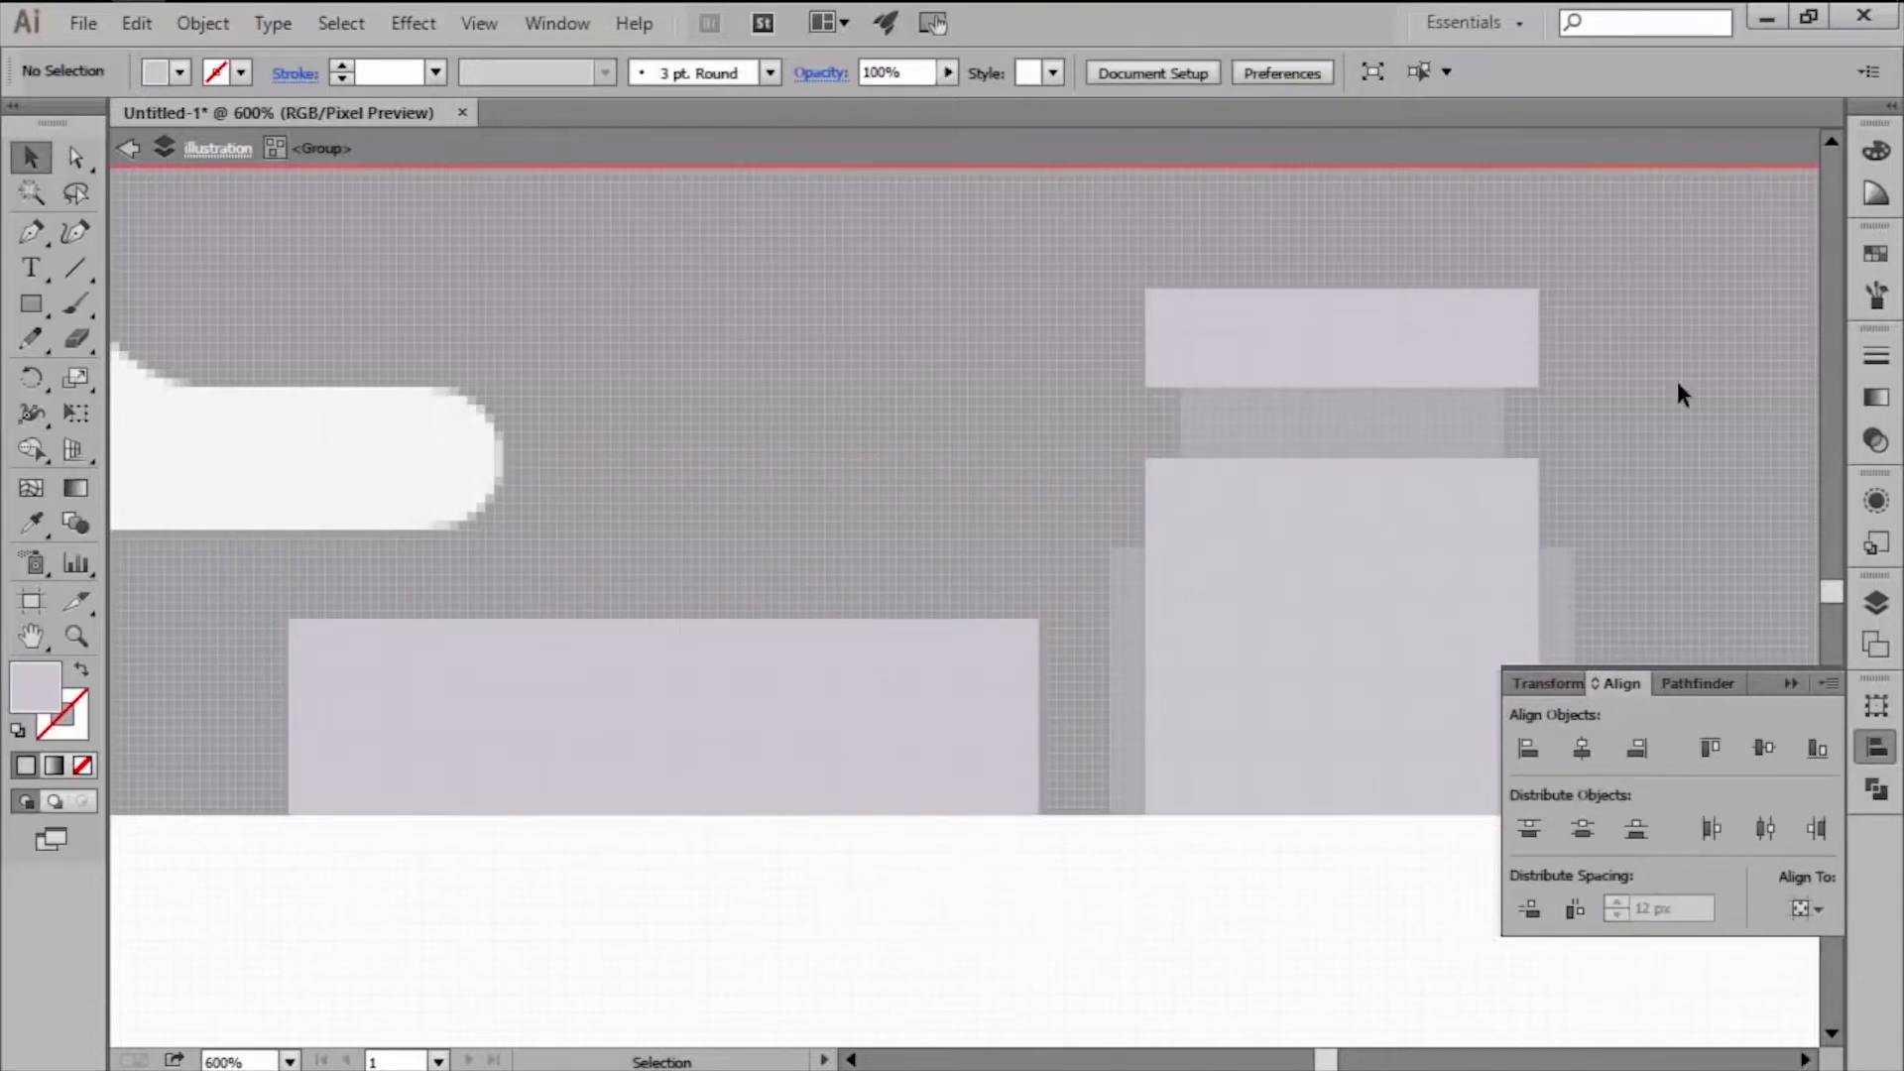
Draw a medium grey rectangle inside the 84 × 22 px one, flush at the bottom with equal margins on the other sides.
left_click(1884, 256)
left_click_drag(1721, 342, 1719, 341)
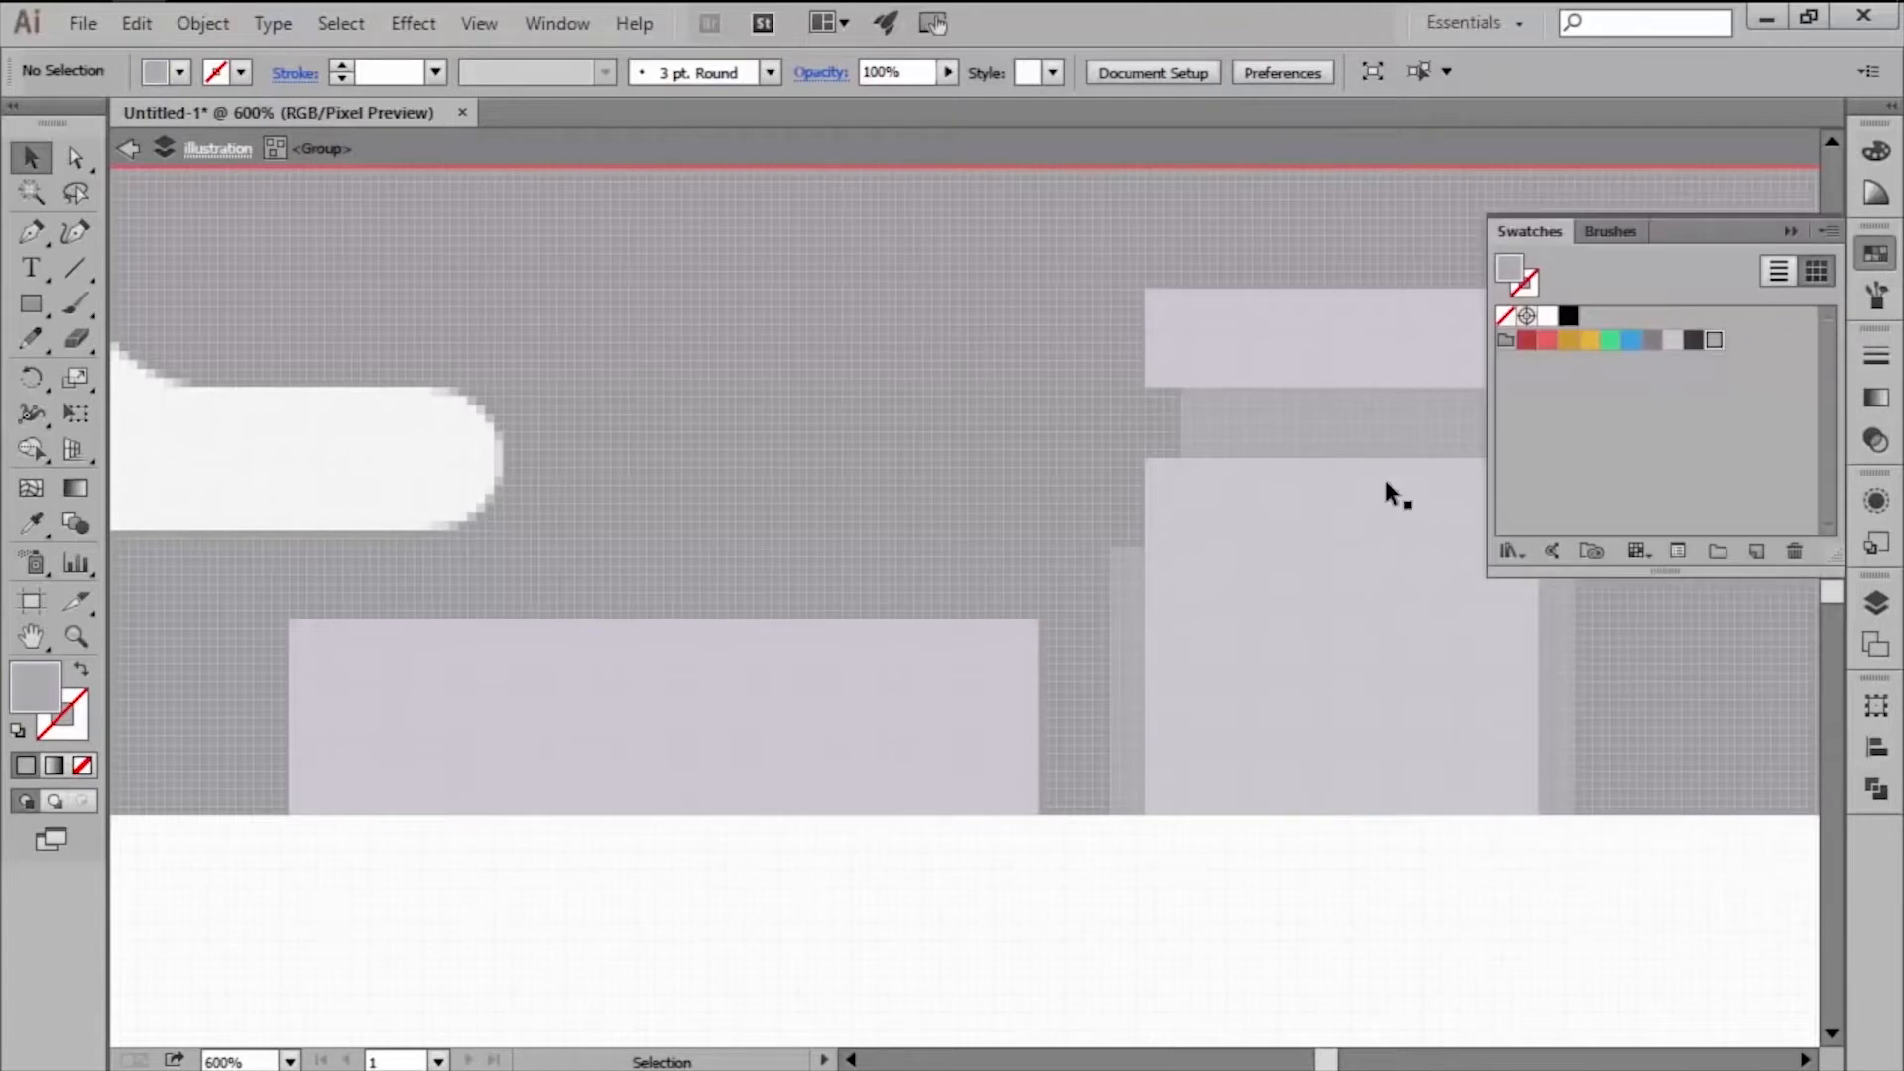
key("m")
scroll(341, 740, "up", 1)
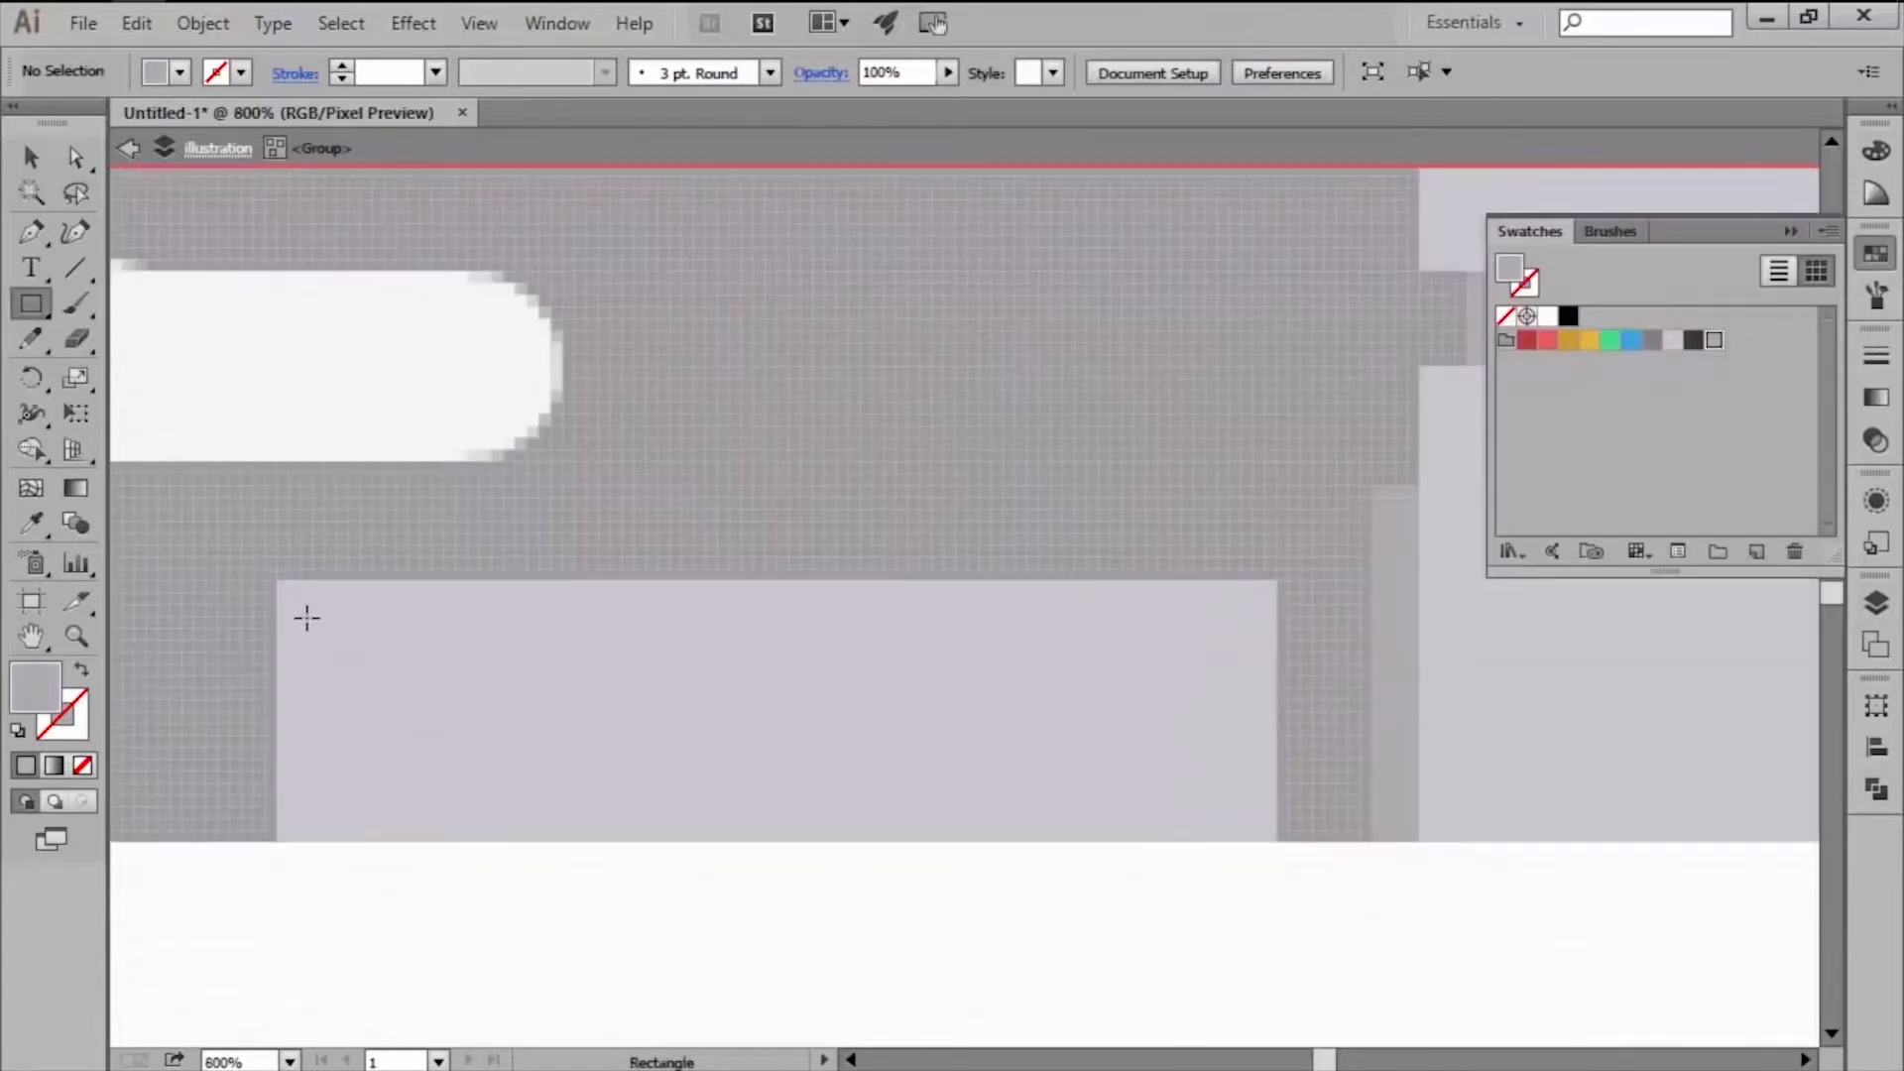
left_click_drag(303, 617, 1229, 842)
key("v")
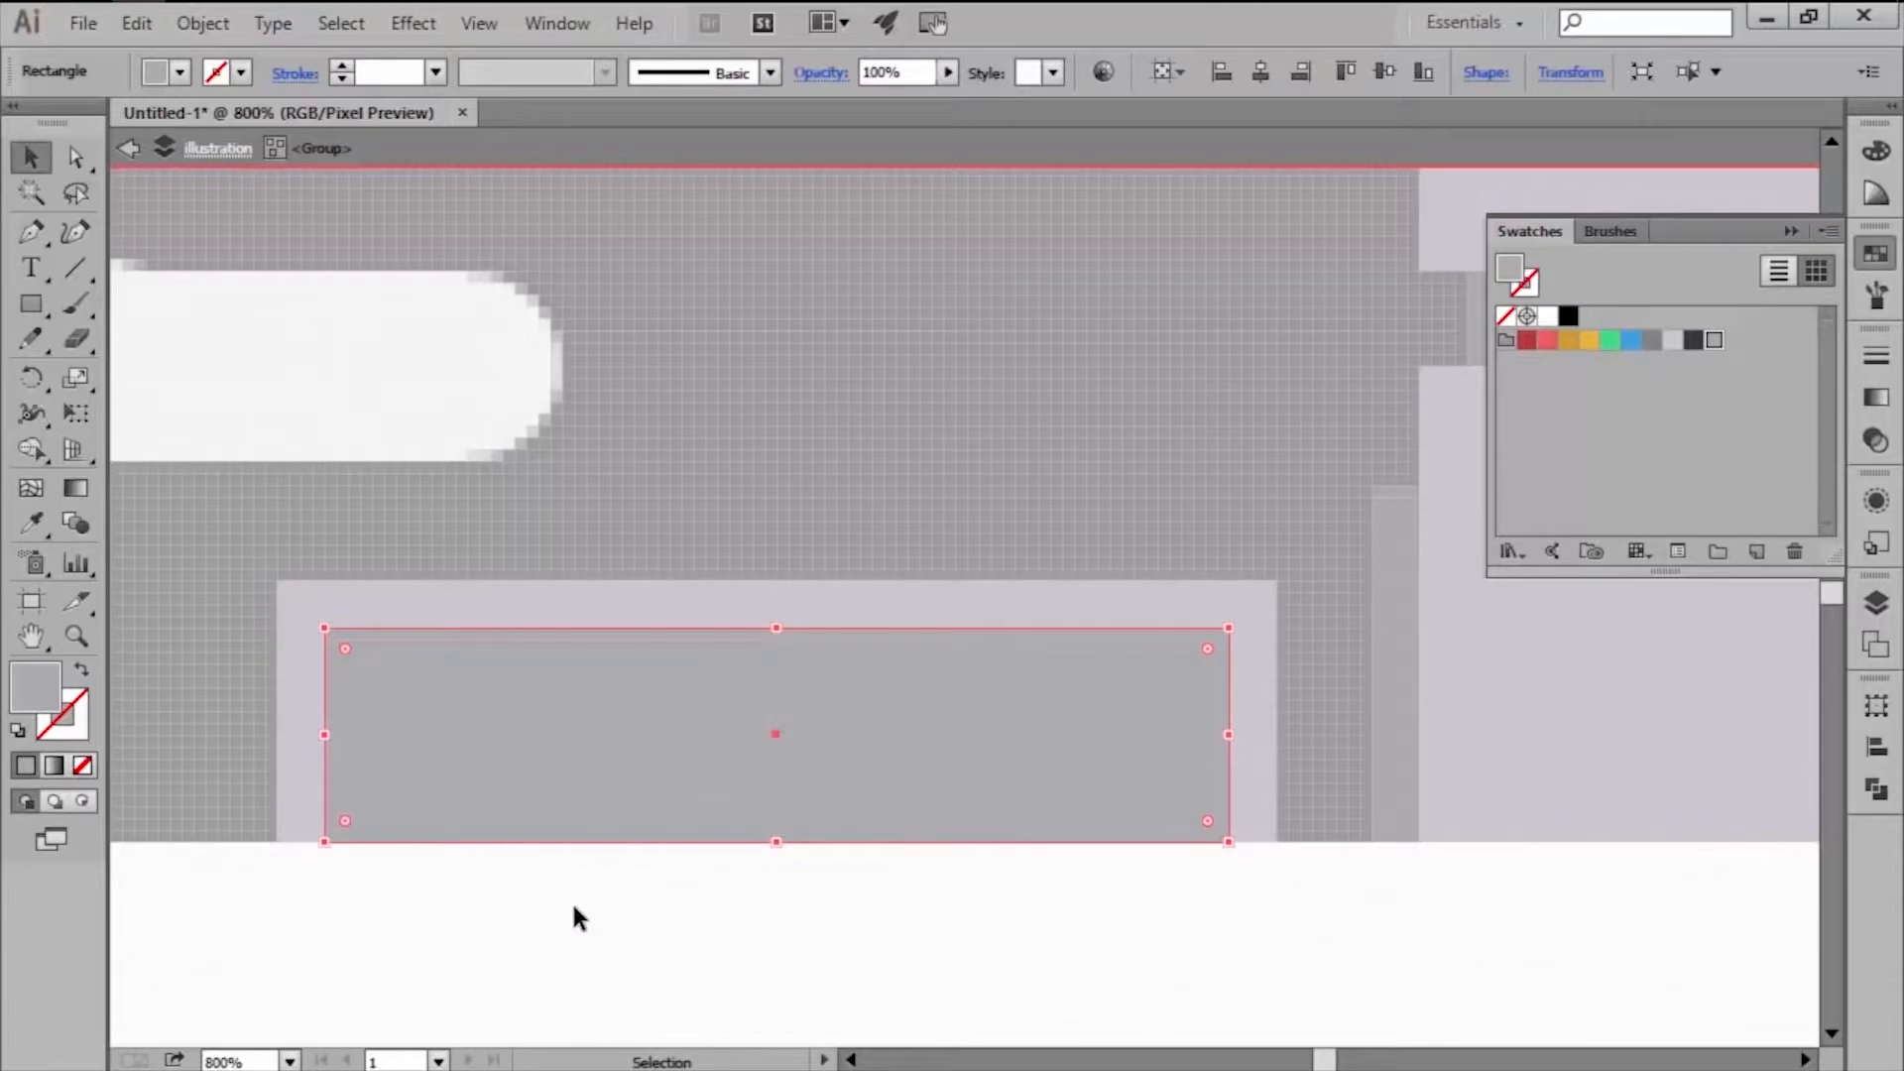
Draw a thin dark grey horizontal stripe inside the medium grey rectangle and duplicate it downward to make four evenly spaced stripes.
left_click(574, 906)
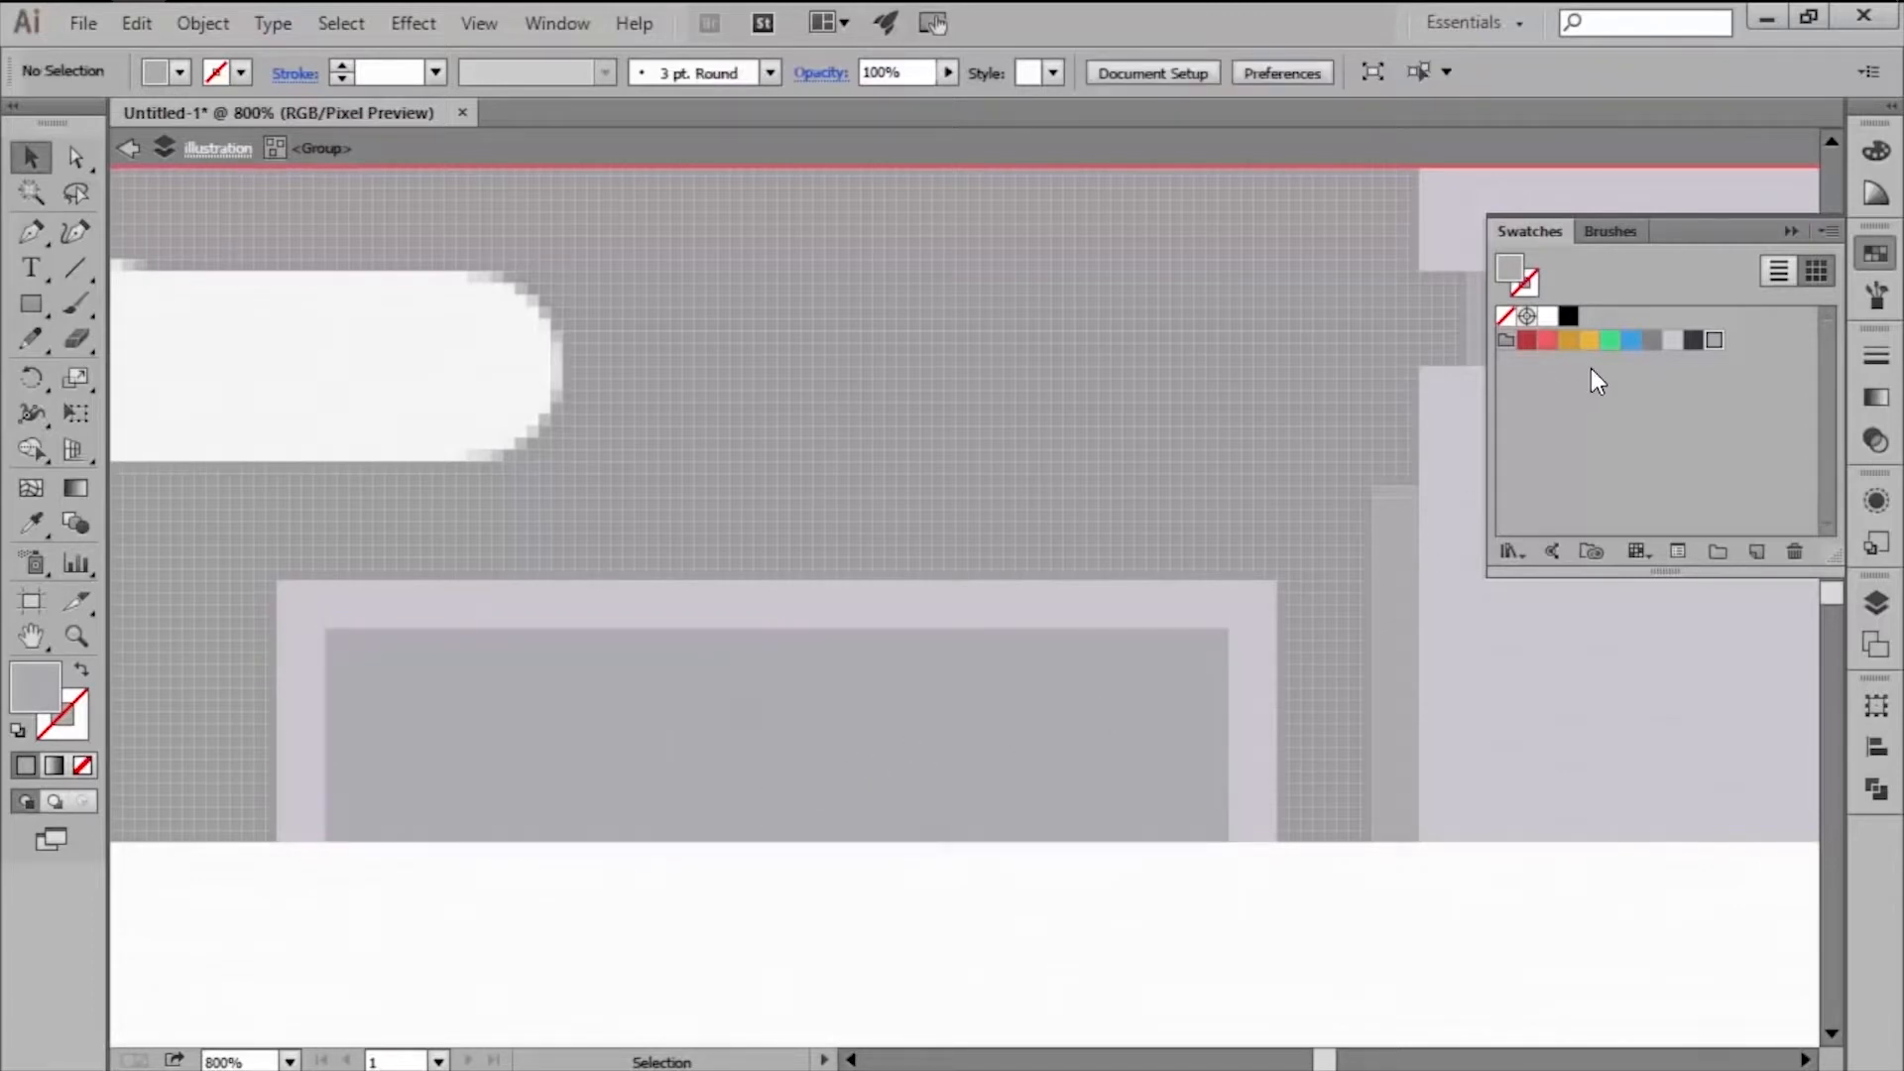
left_click(1653, 342)
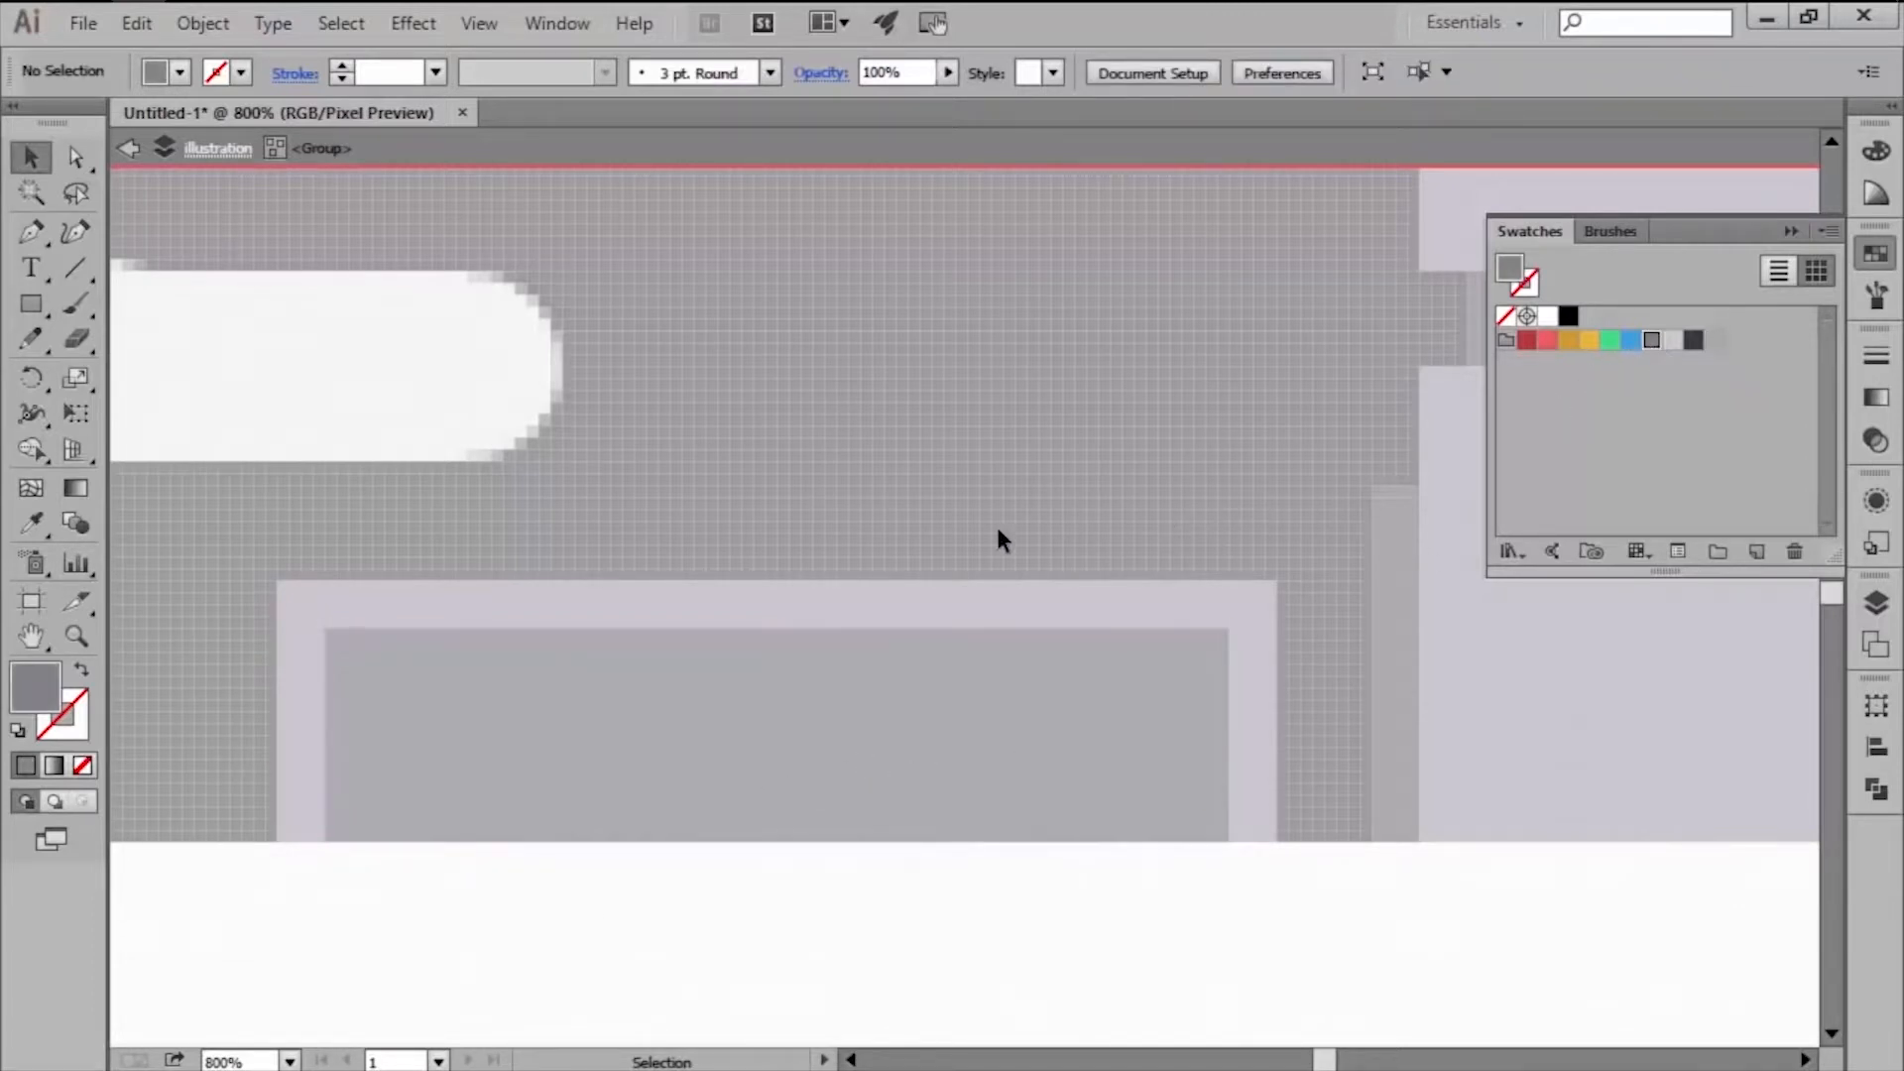
key("m")
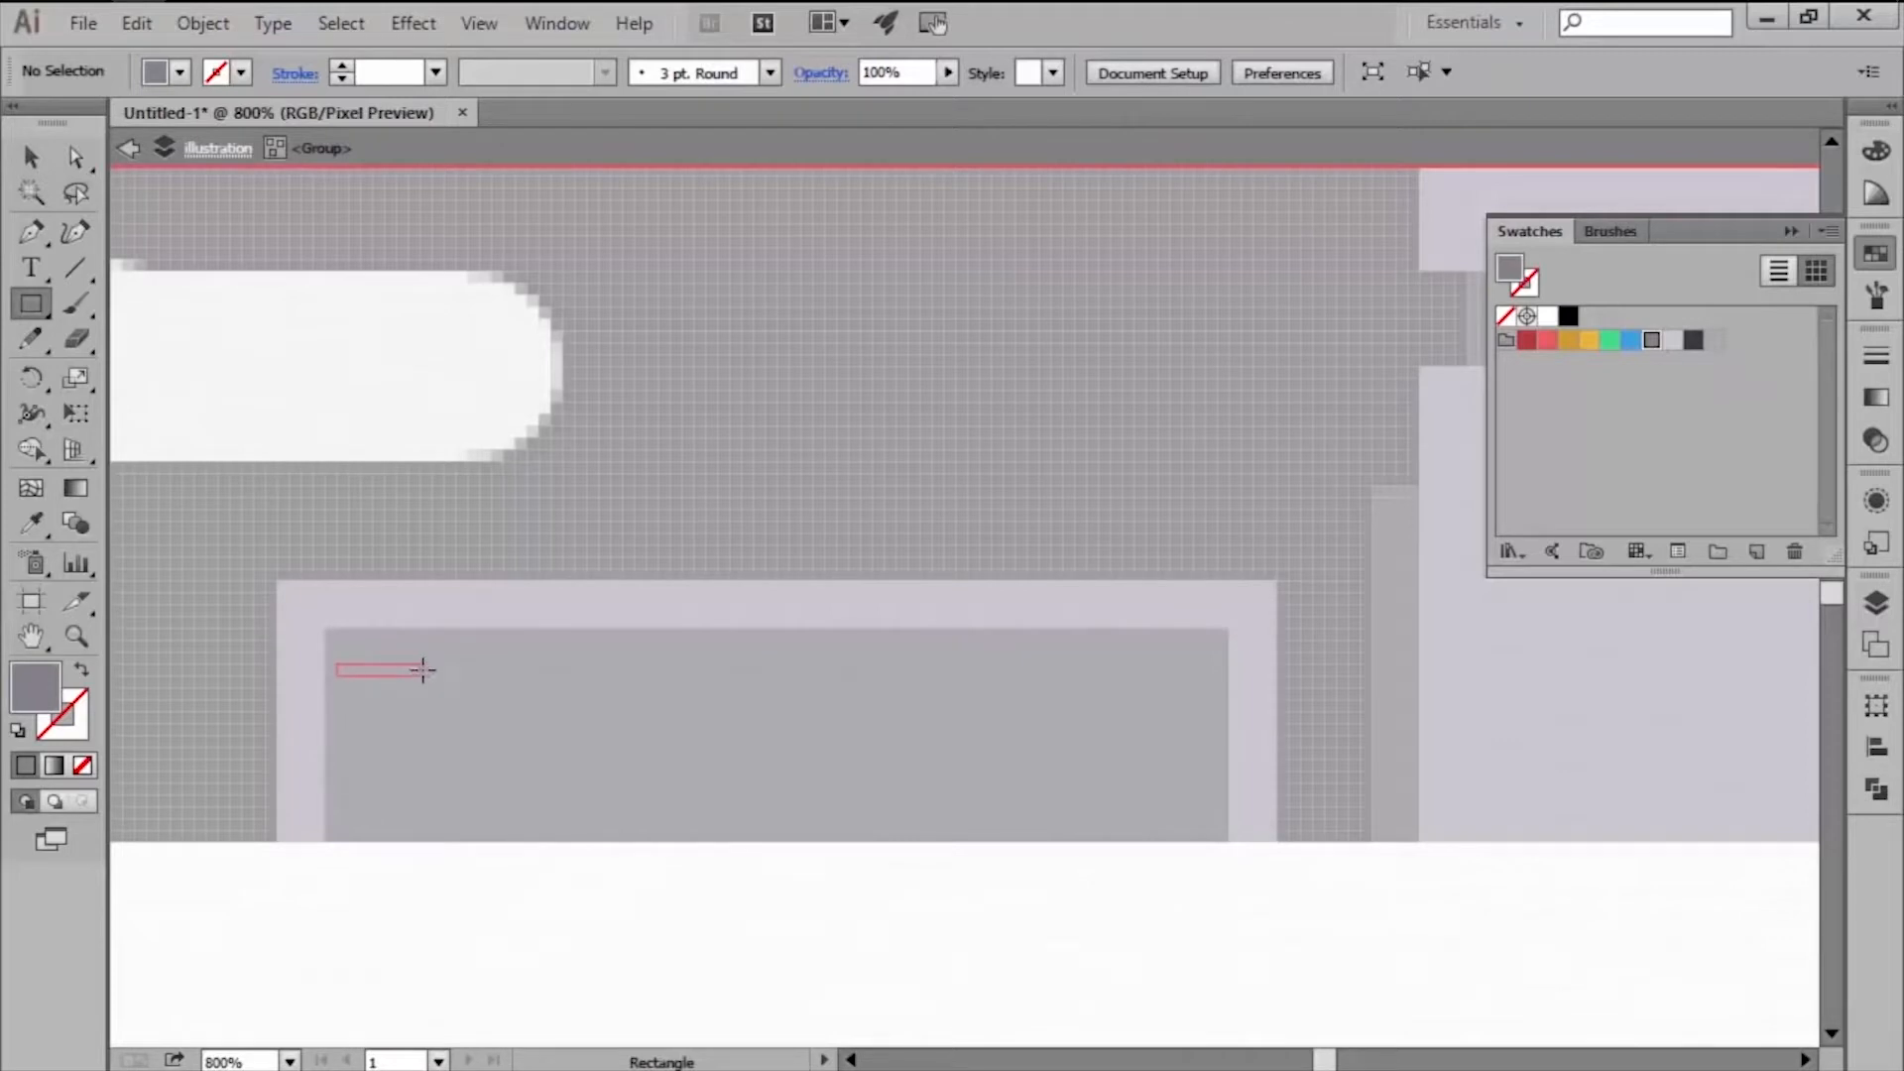
left_click_drag(434, 664, 1205, 675)
key("v")
left_click_drag(1091, 660, 1091, 706)
key("ctrl+d")
key("ctrl+d")
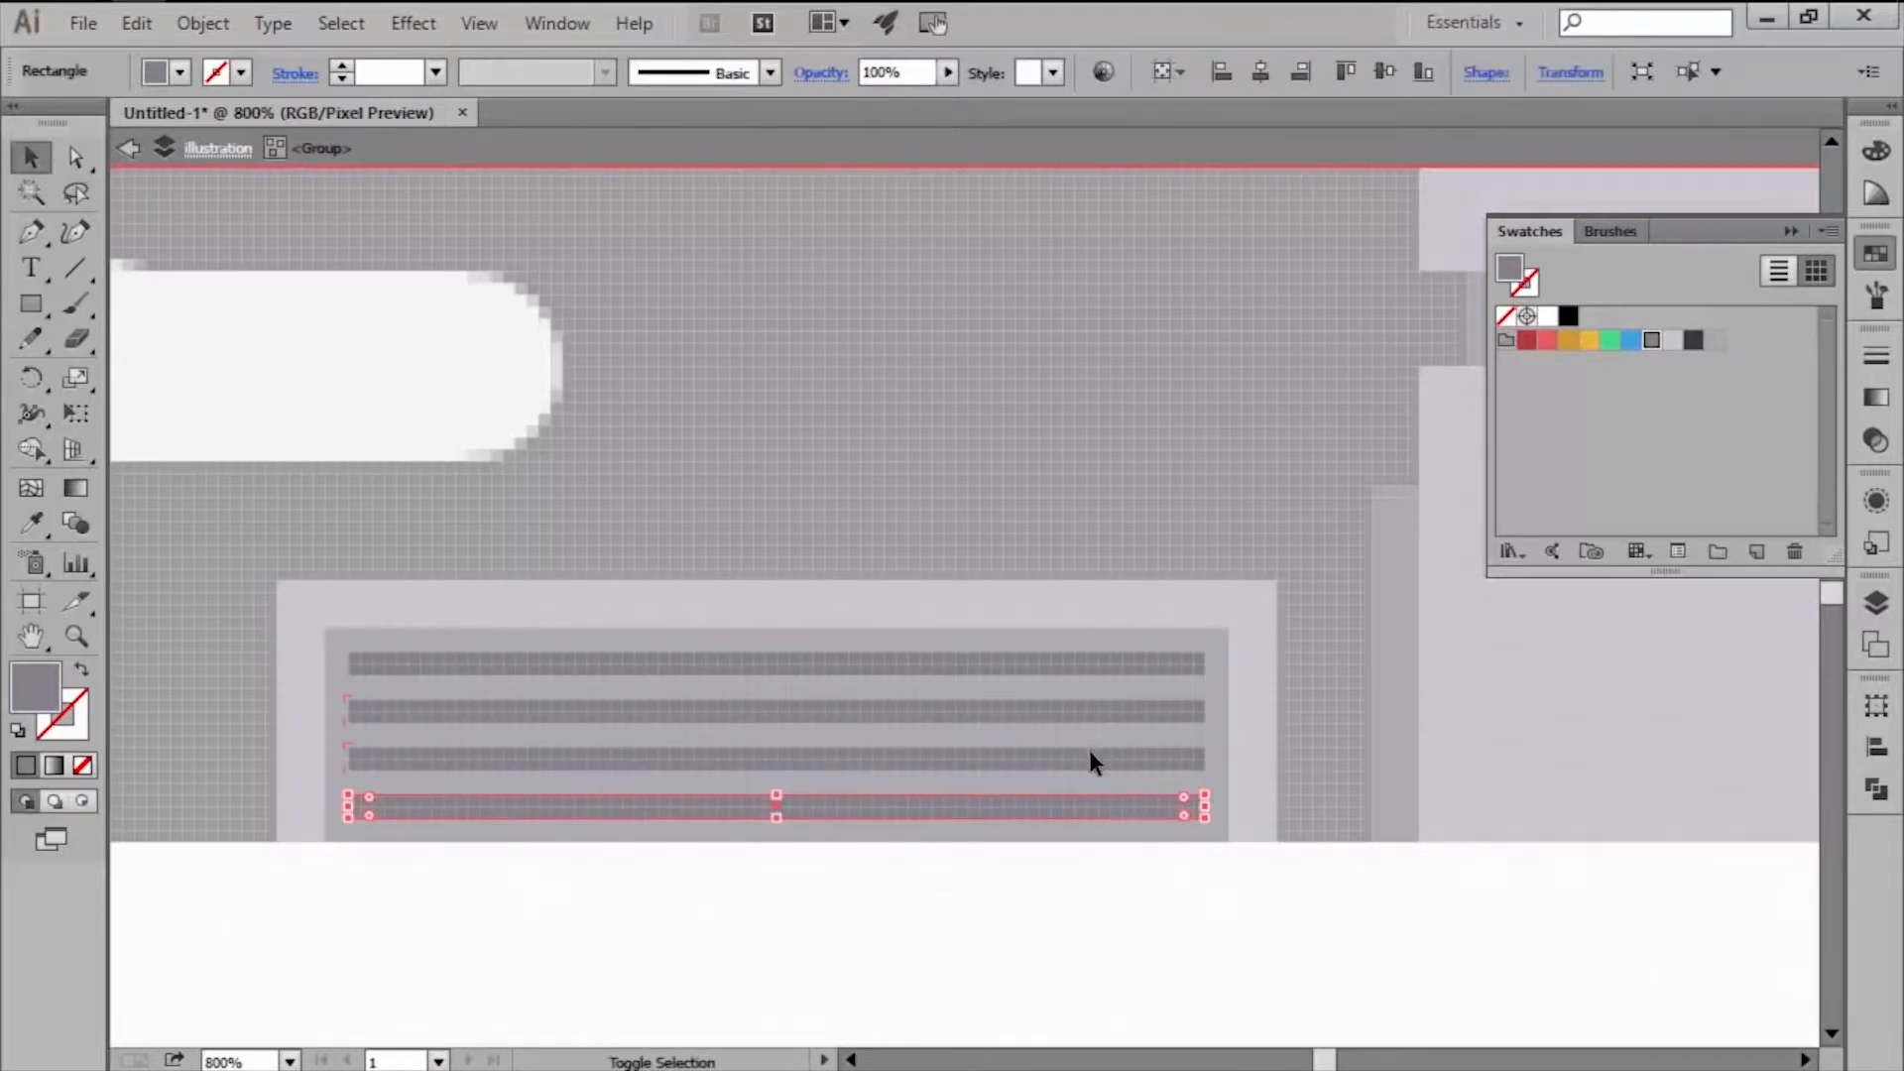
left_click(1089, 754, "shift")
left_click(1087, 711, "shift")
left_click(1079, 663, "shift")
scroll(595, 815, "down", 1)
left_click(654, 863)
Draw a thin dark grey rectangle along the ground line, bridging the gap between the striped building and the central block.
left_click_drag(1095, 889, 773, 860)
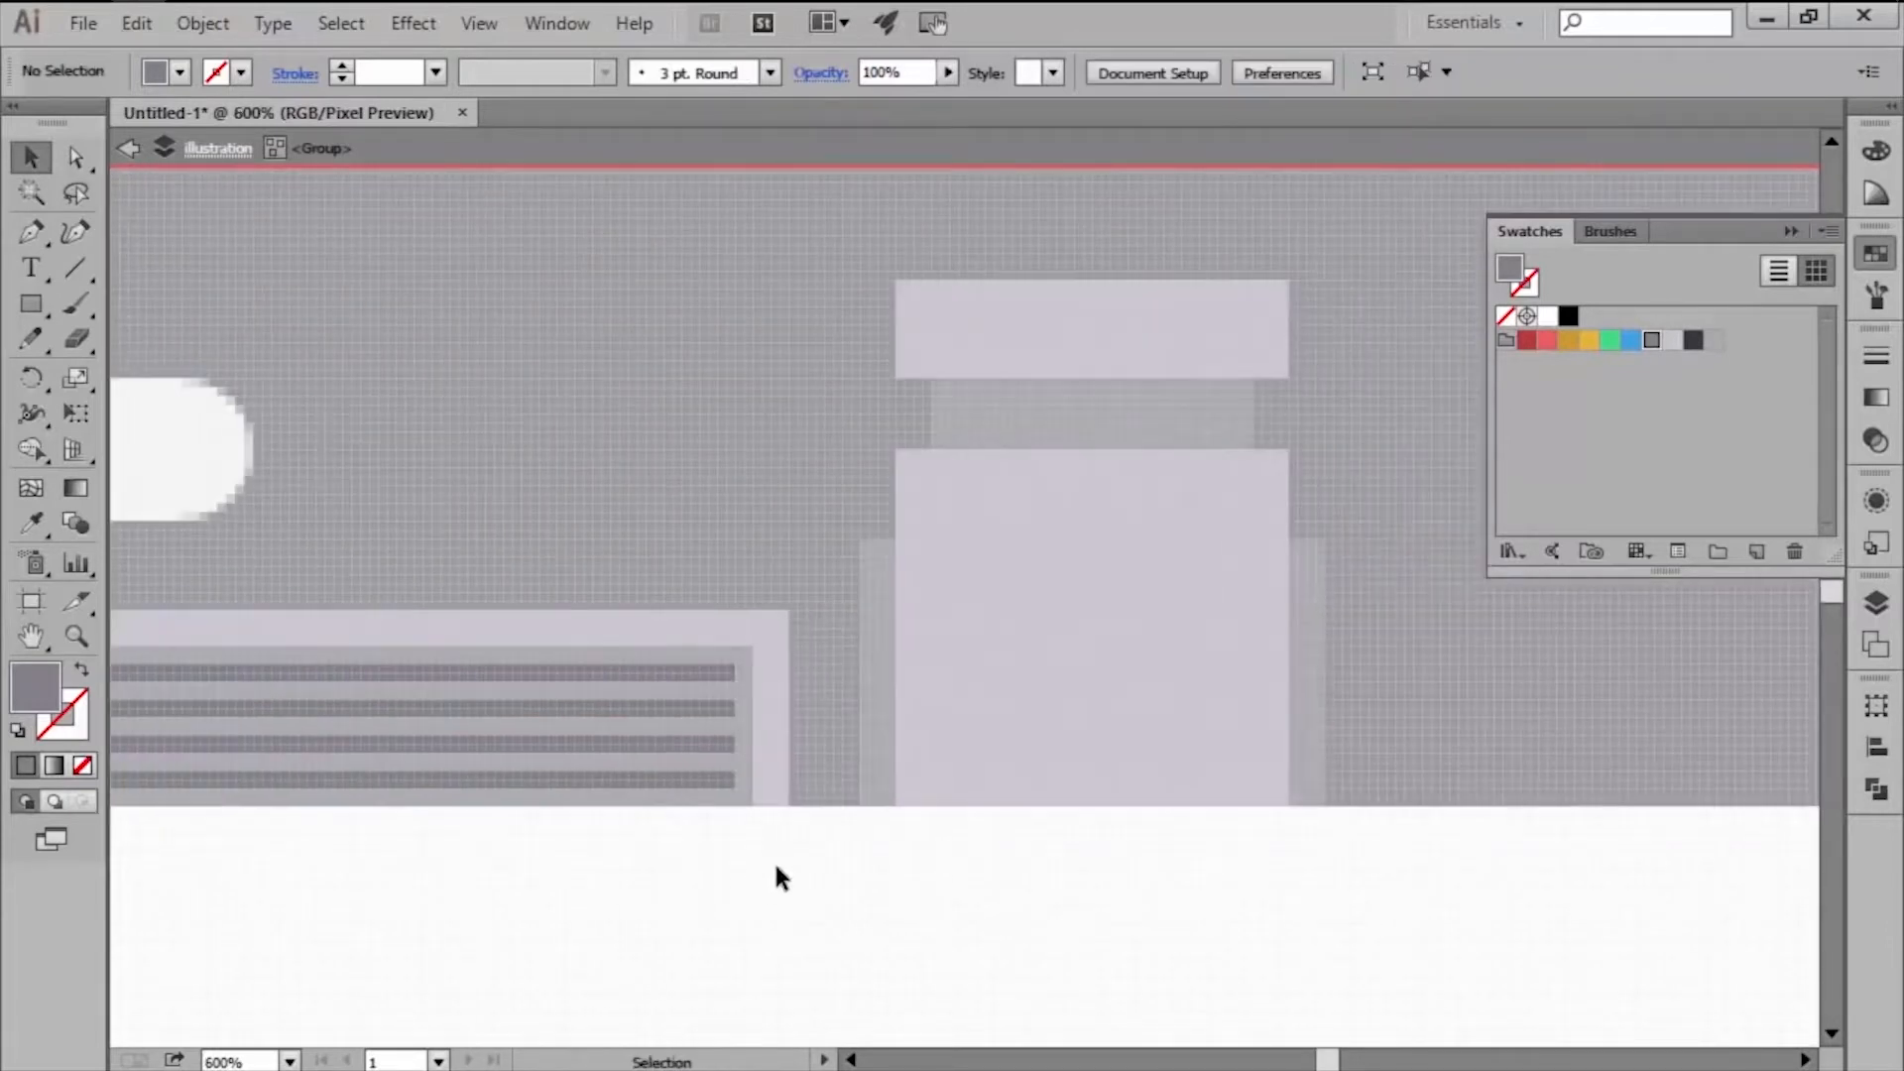
scroll(816, 815, "up", 1)
key("m")
scroll(798, 808, "up", 1)
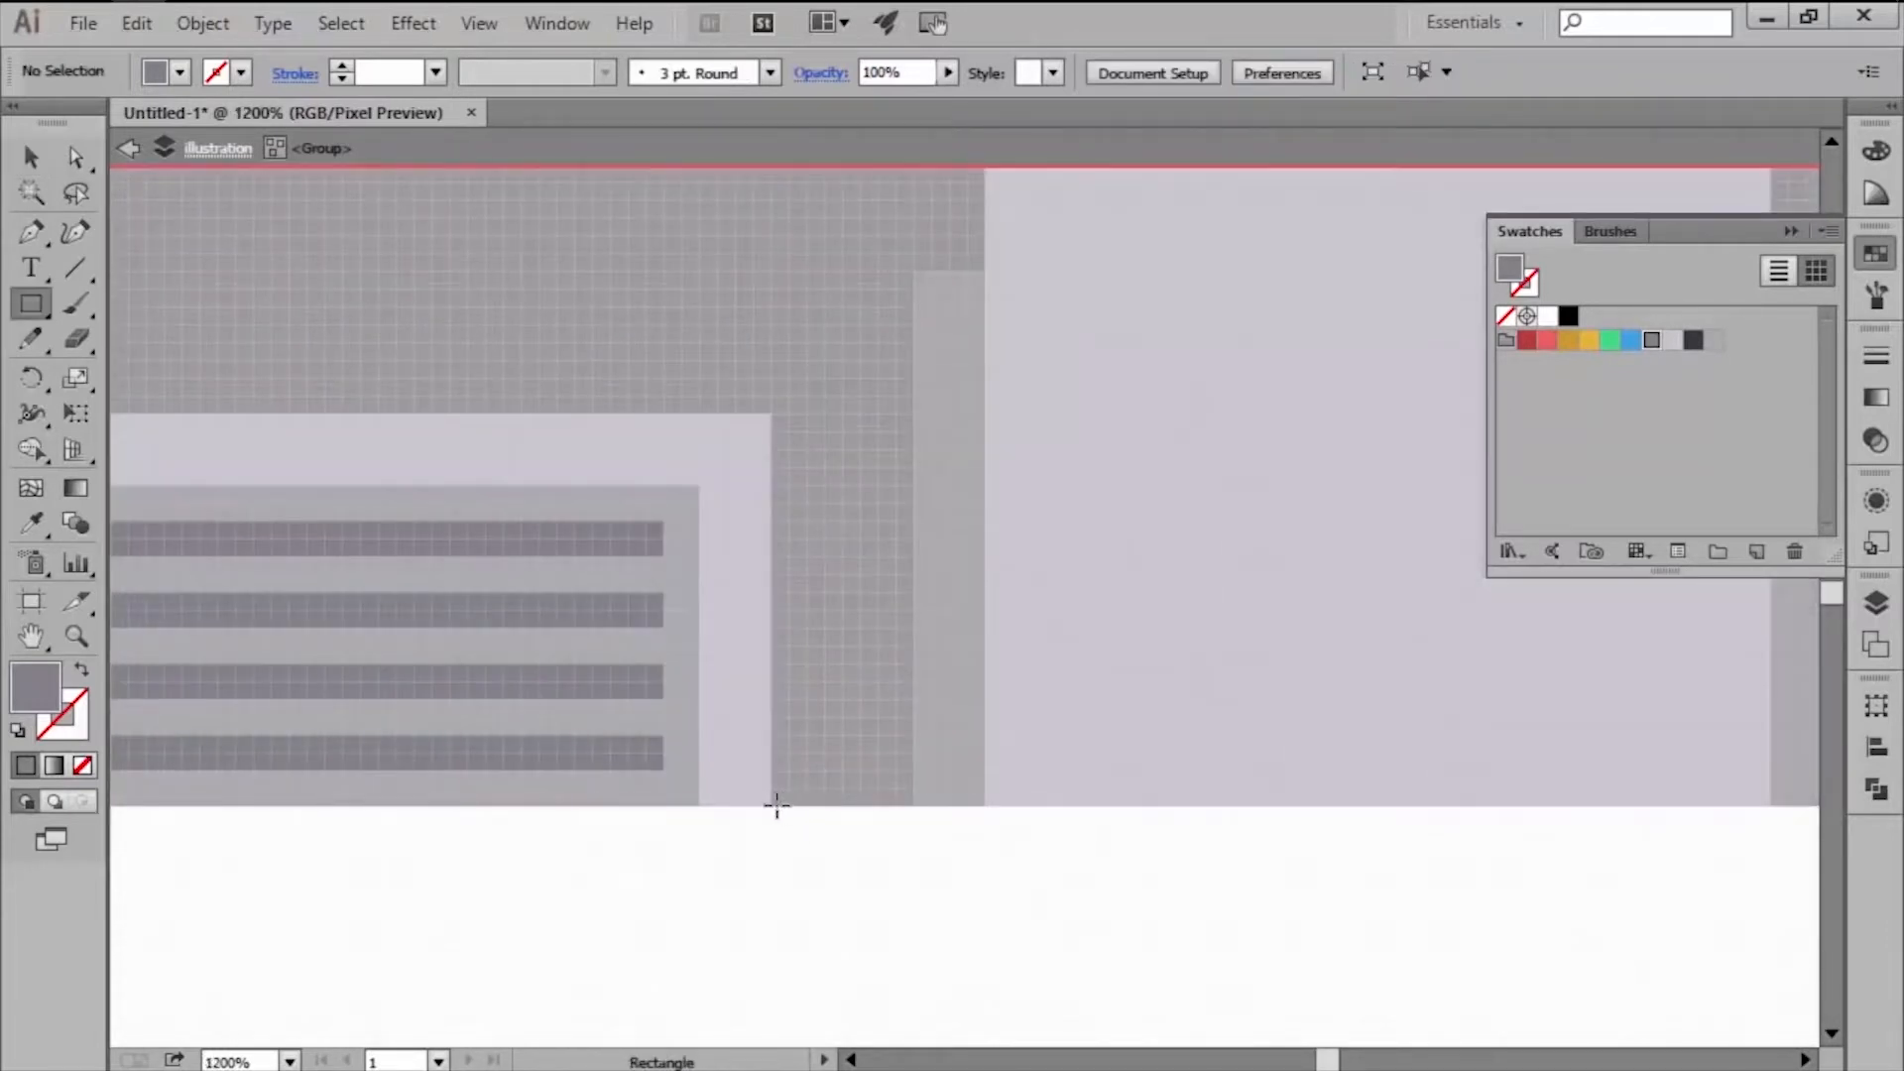
left_click_drag(902, 744, 984, 772)
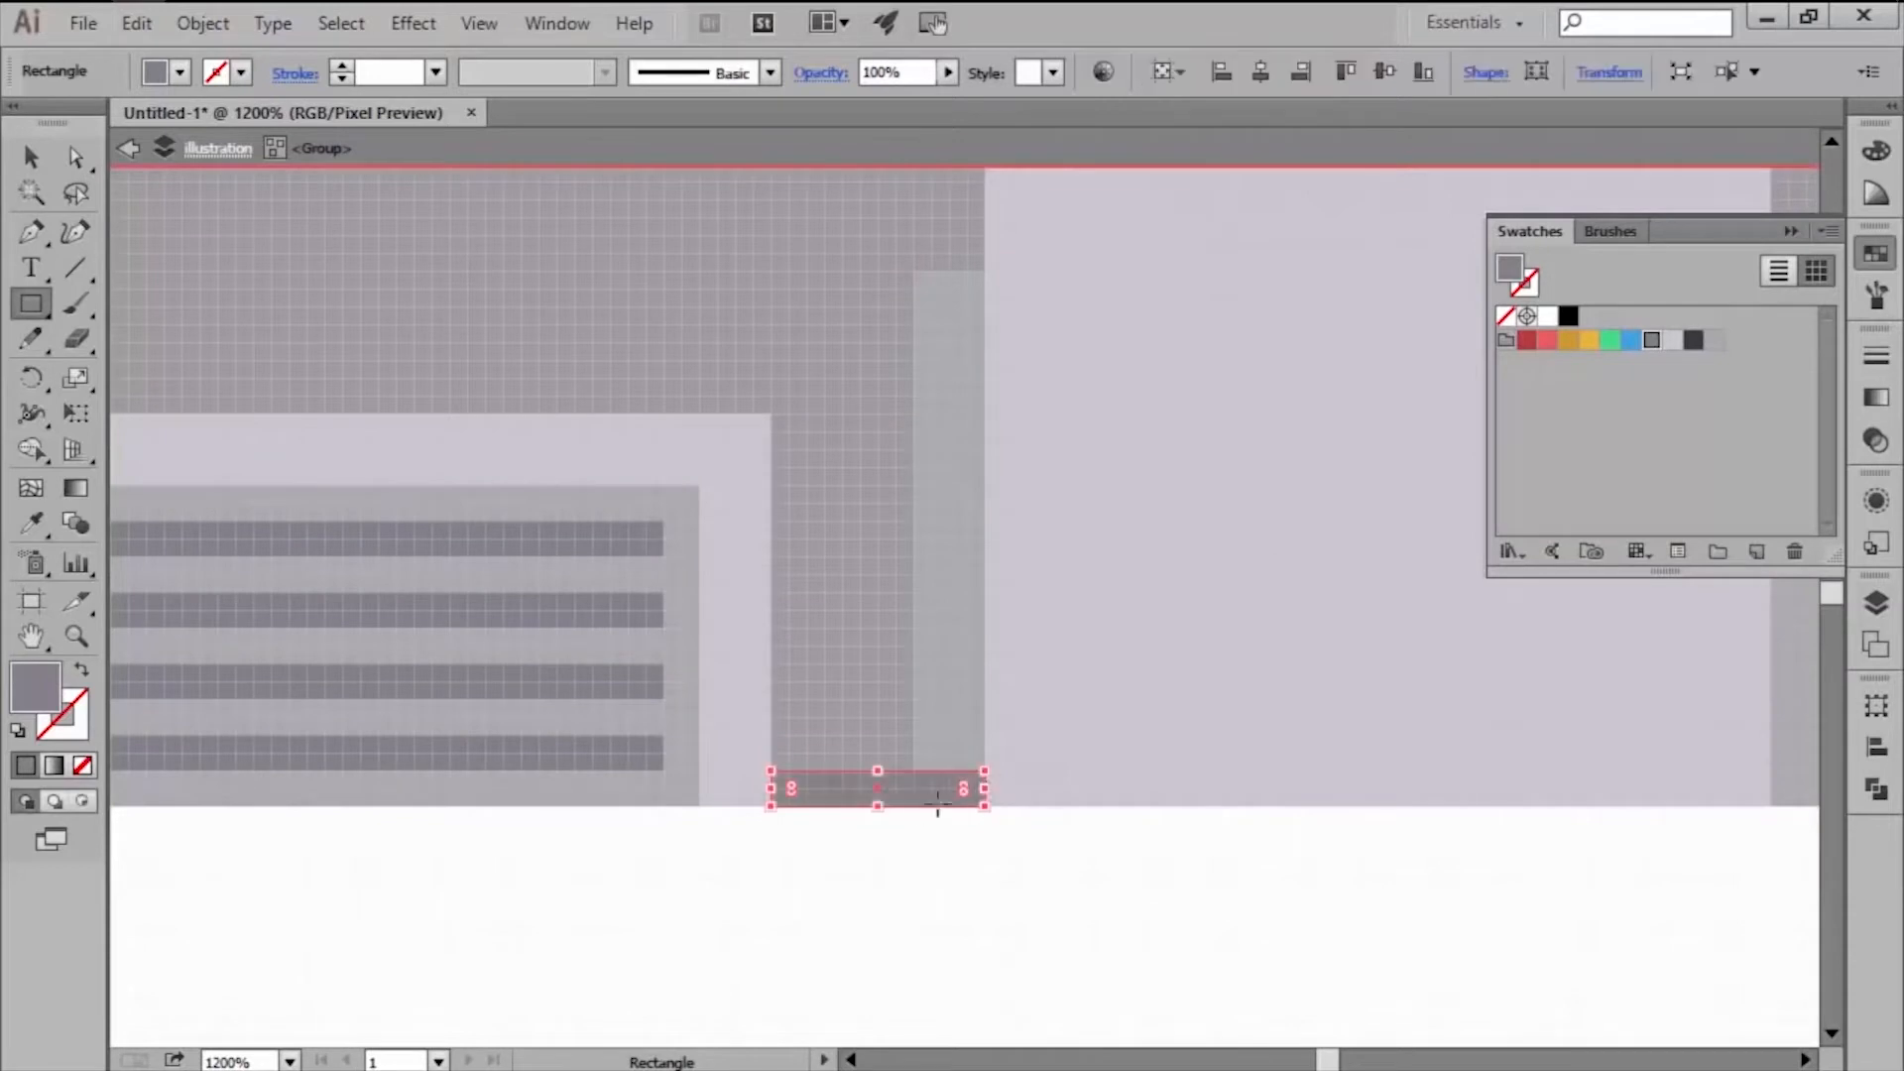
left_click(919, 850, "ctrl")
Draw a dark grey diagonal strut with the Pen tool from the striped building's side down to the central block's base, and turn off Pixel Preview.
key("p")
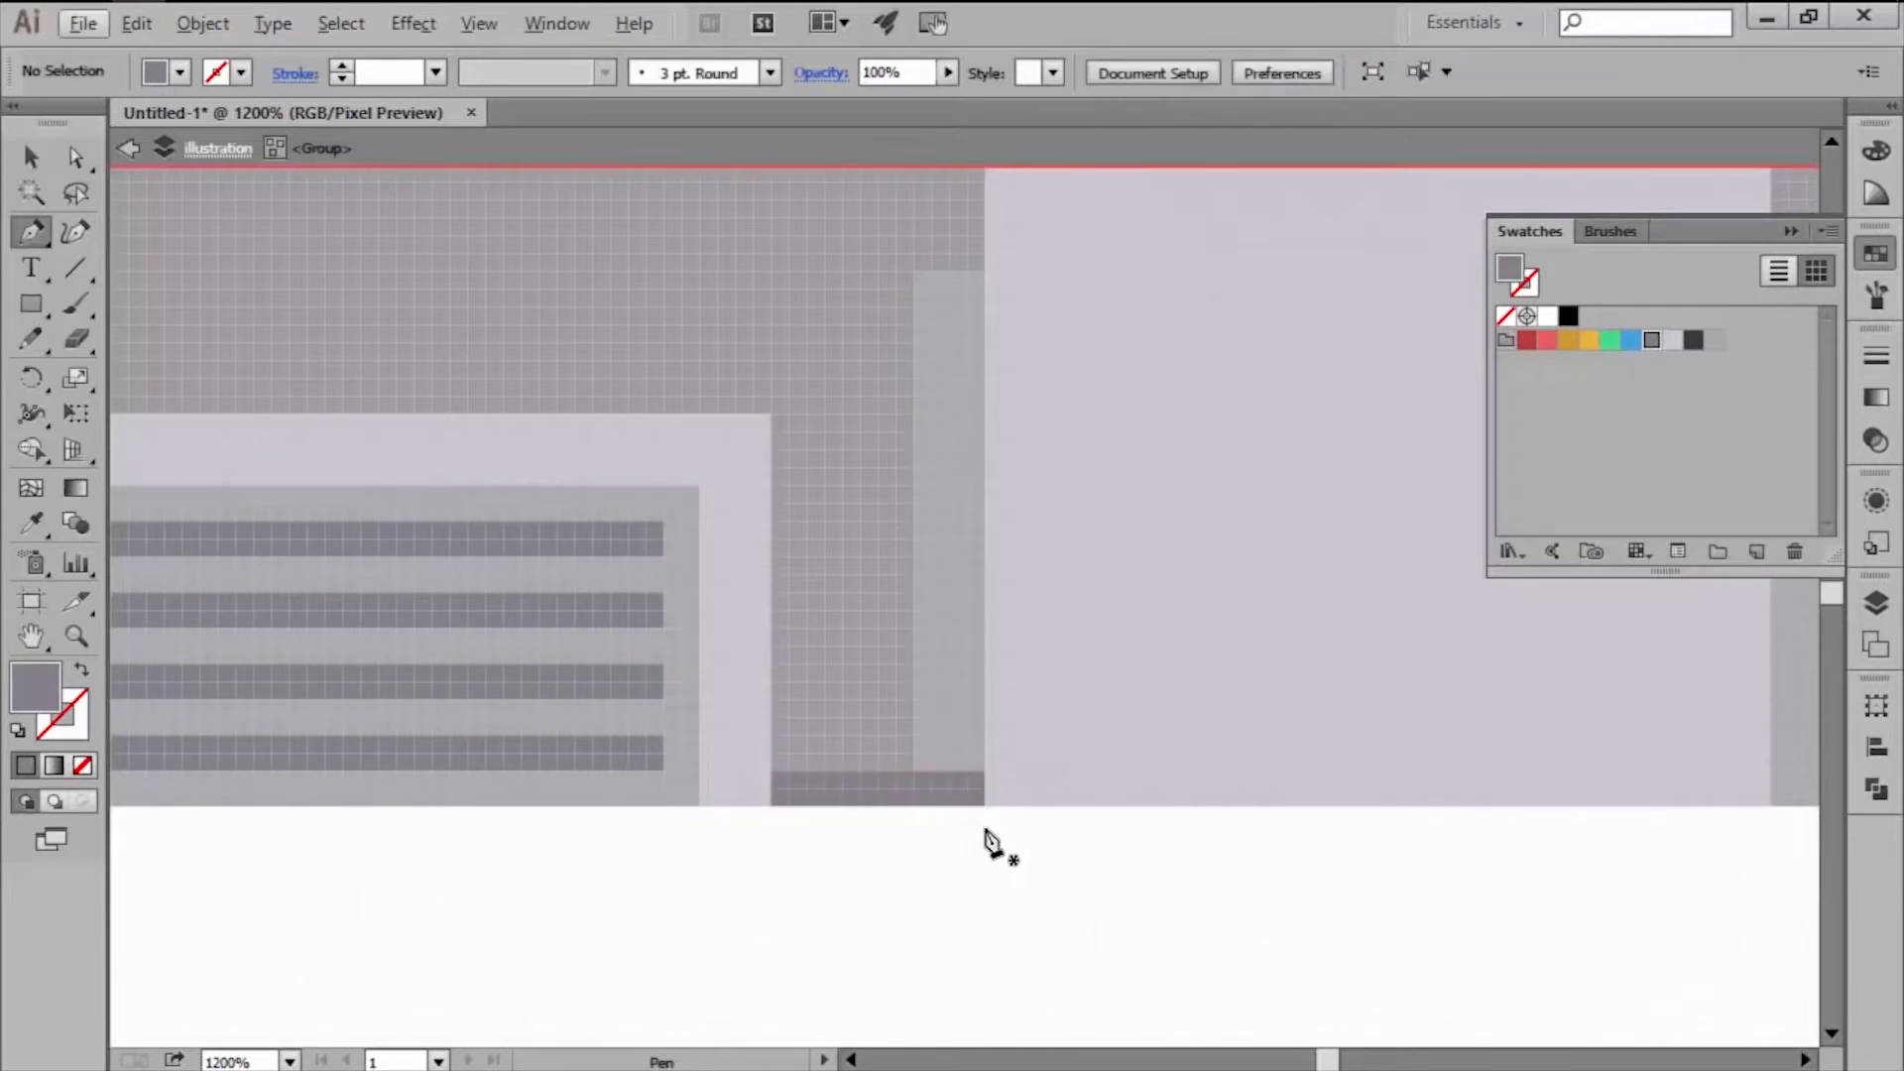
left_click(982, 840)
left_click(771, 627)
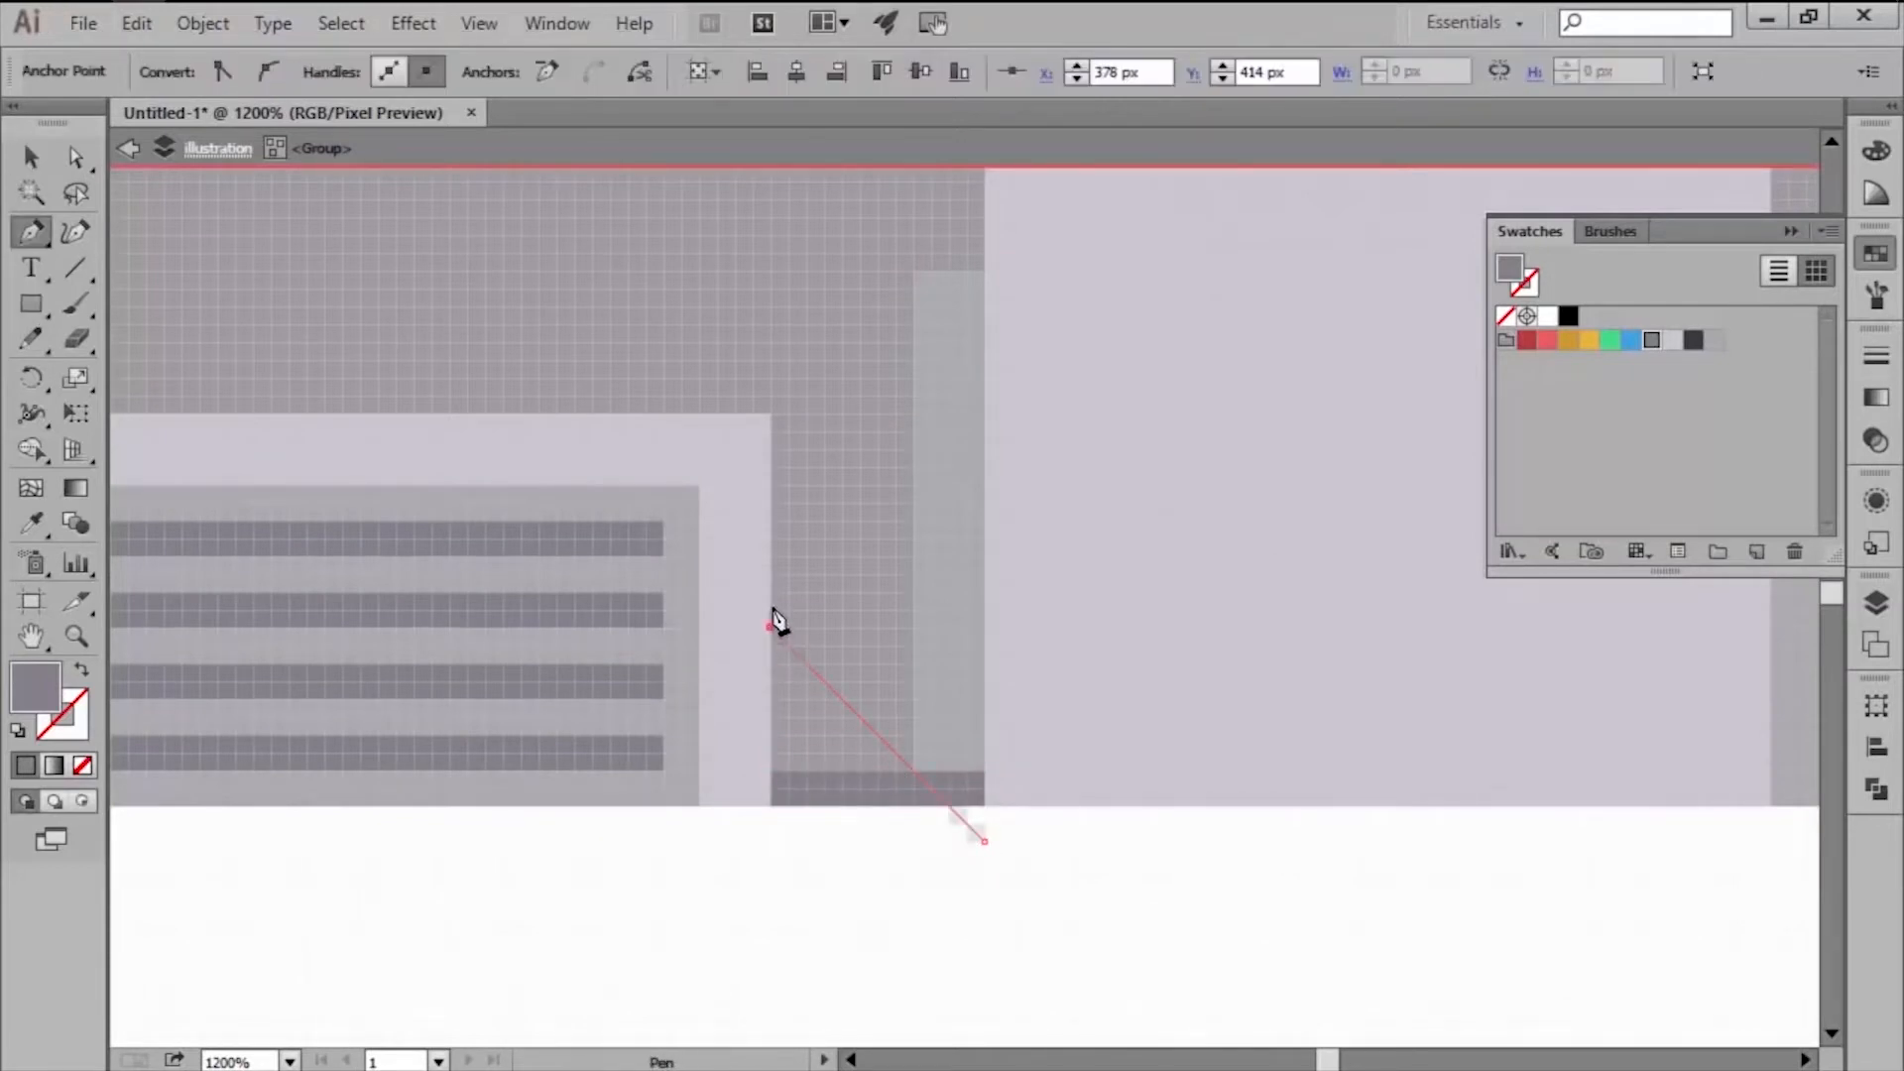
left_click(771, 555)
left_click(984, 768)
left_click(982, 840)
key("v")
left_click(885, 883)
key("ctrl+alt+y")
scroll(887, 838, "down", 4)
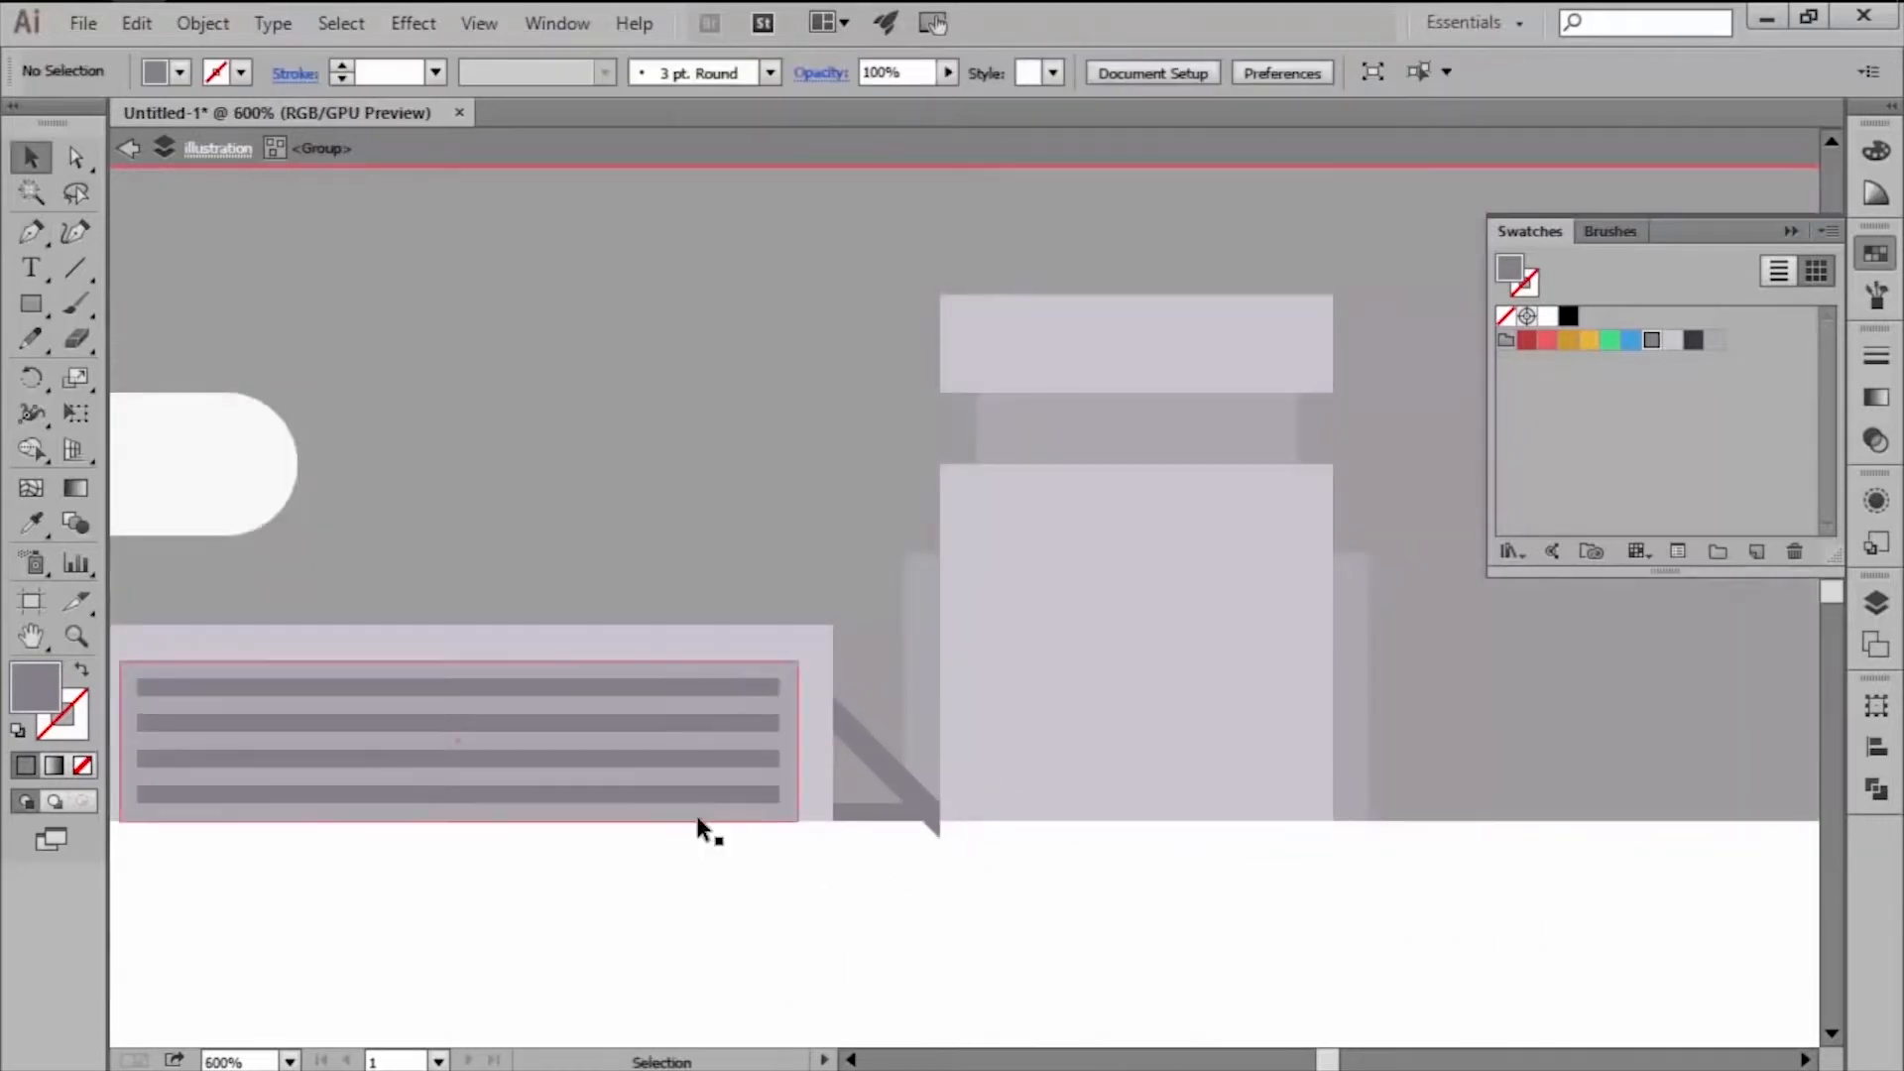
Turn on Pixel Preview, create a wide ellipse 54 px high, and give it the block's light grey fill.
scroll(1062, 774, "up", 1)
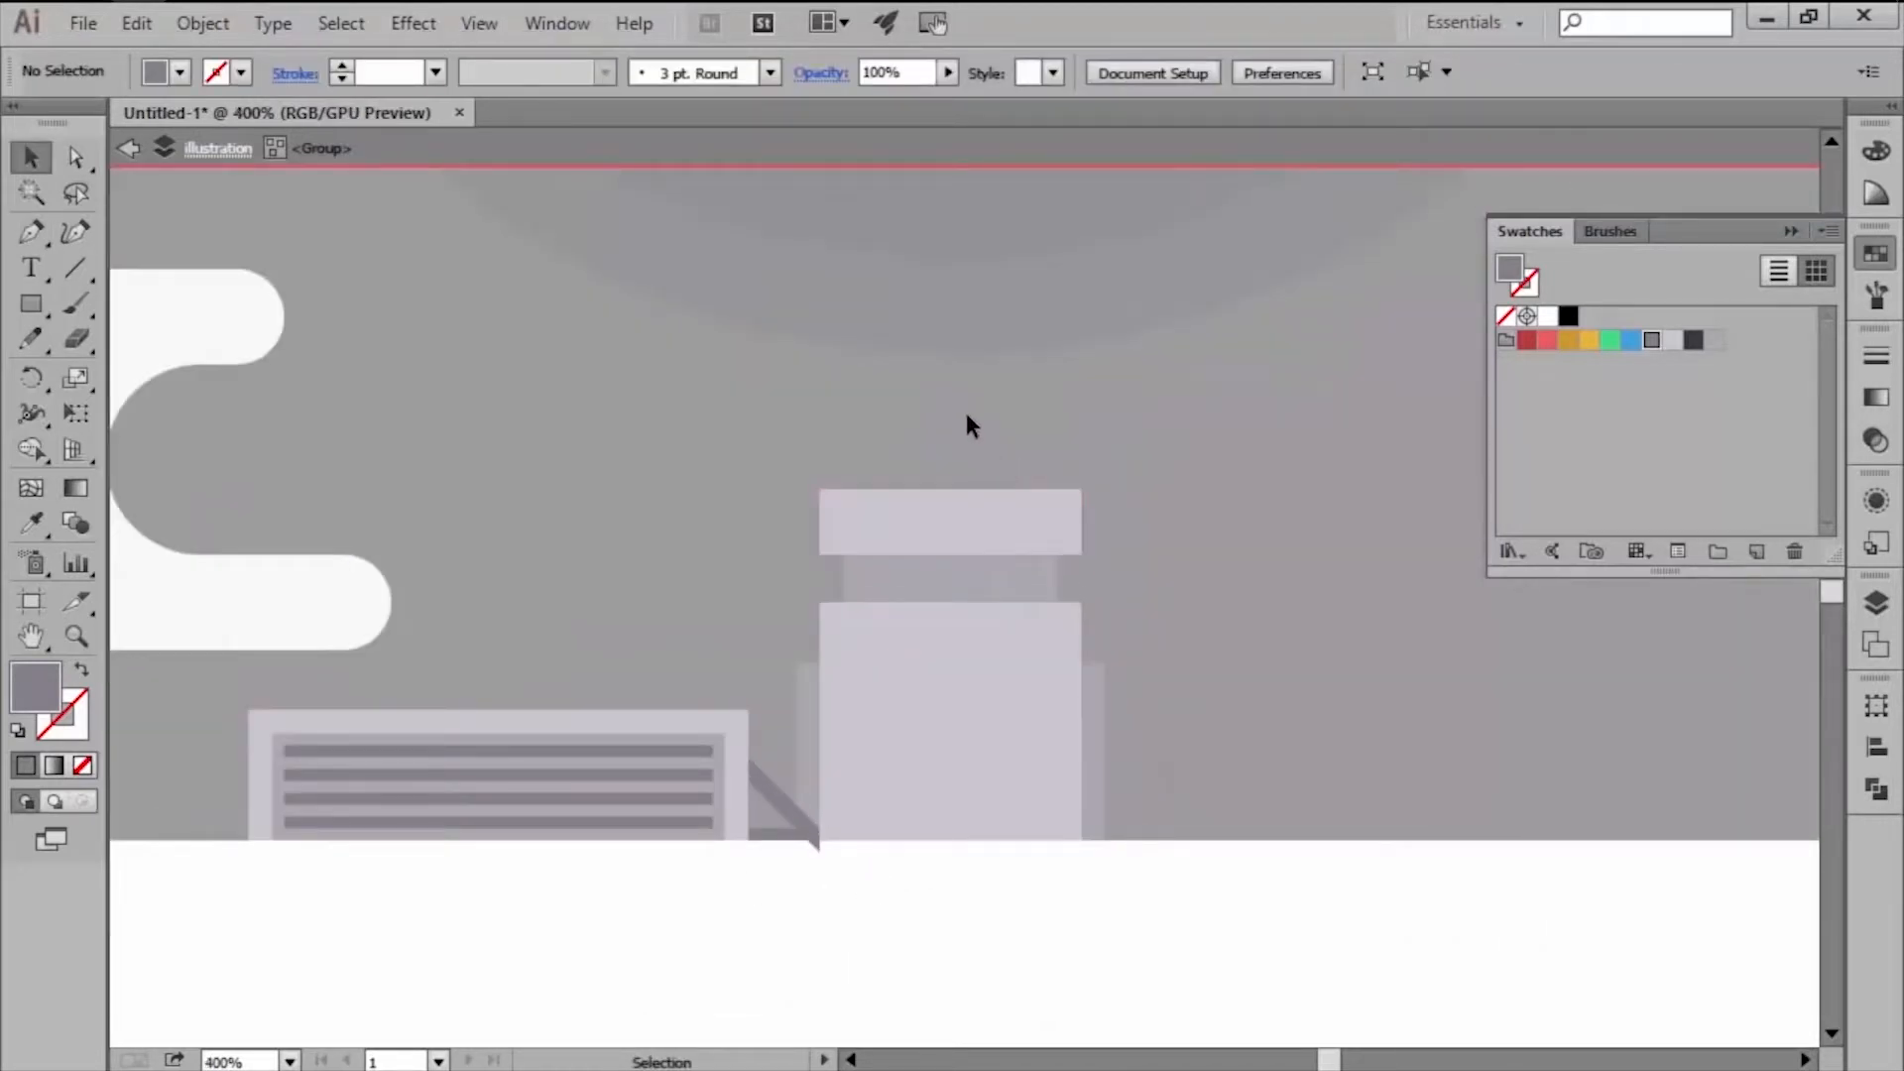
scroll(966, 412, "up", 1)
scroll(967, 421, "up", 1)
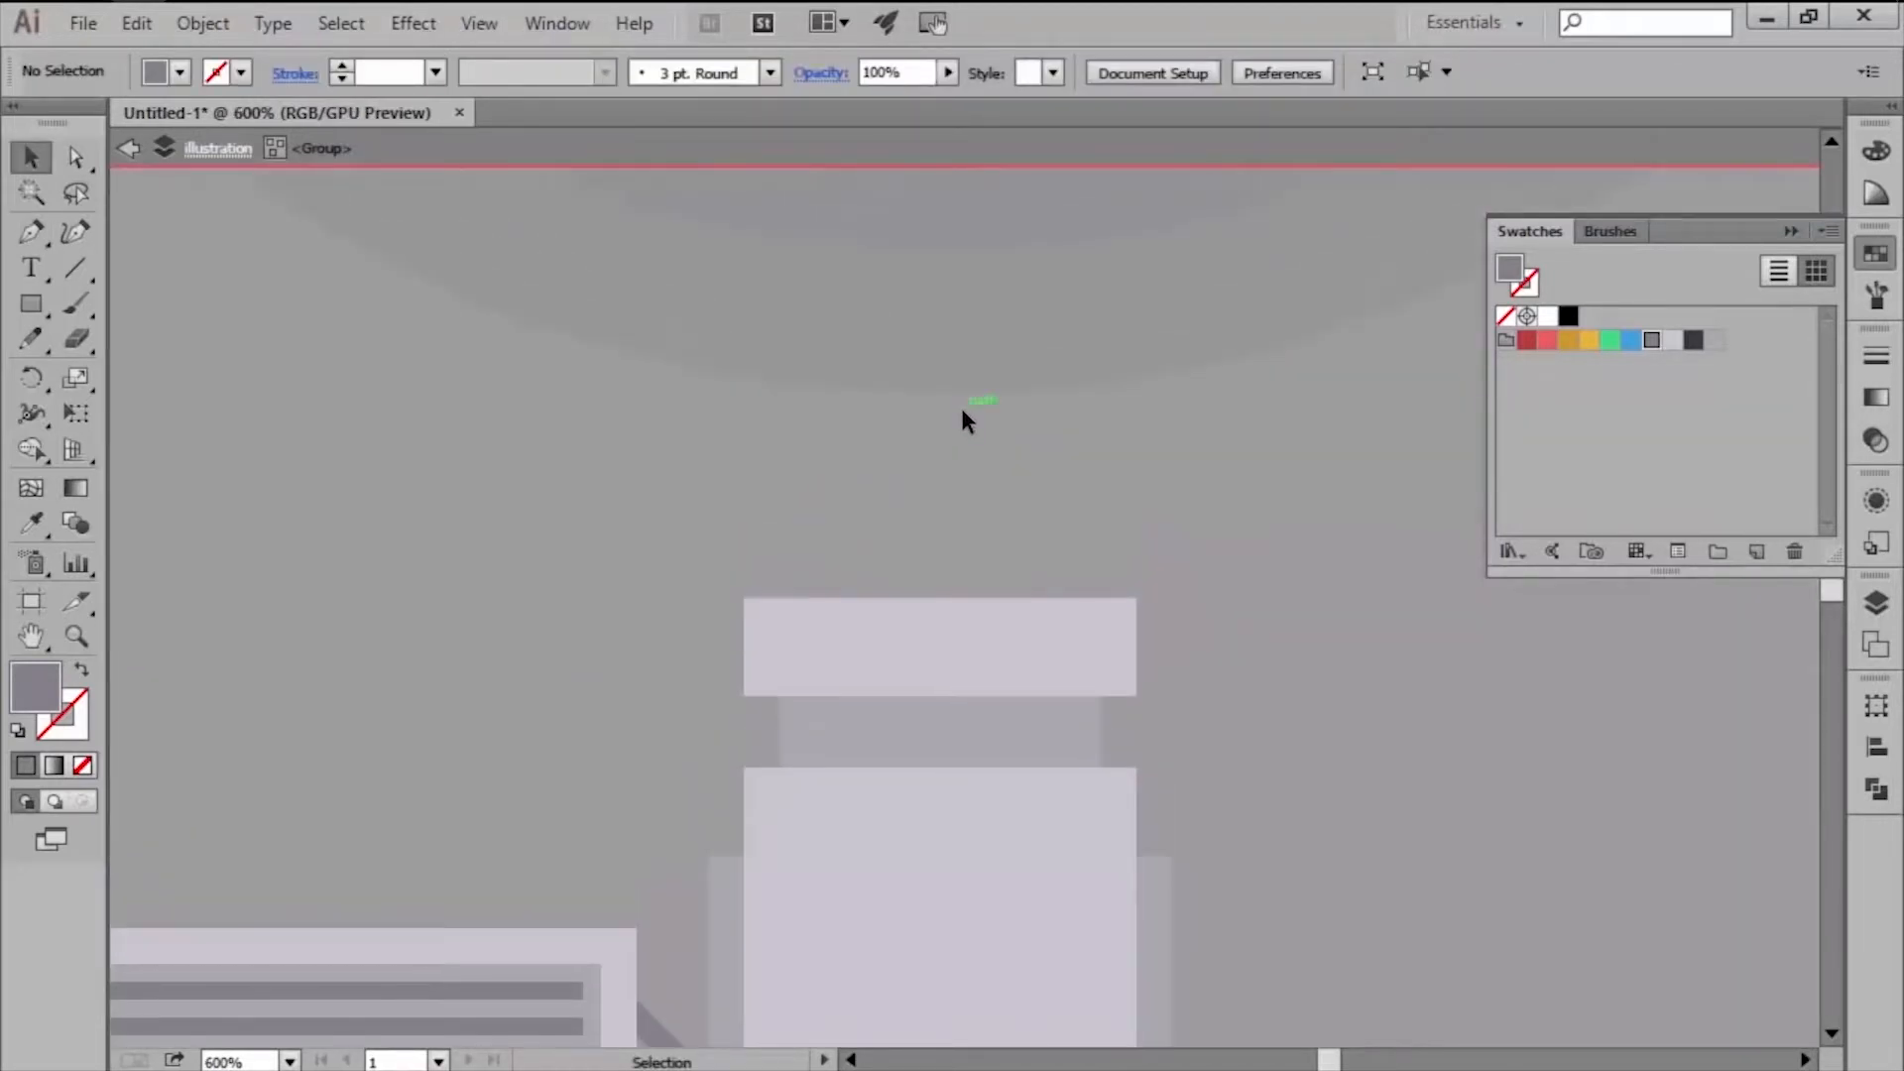
key("ctrl+alt+y")
key("l")
left_click(930, 458)
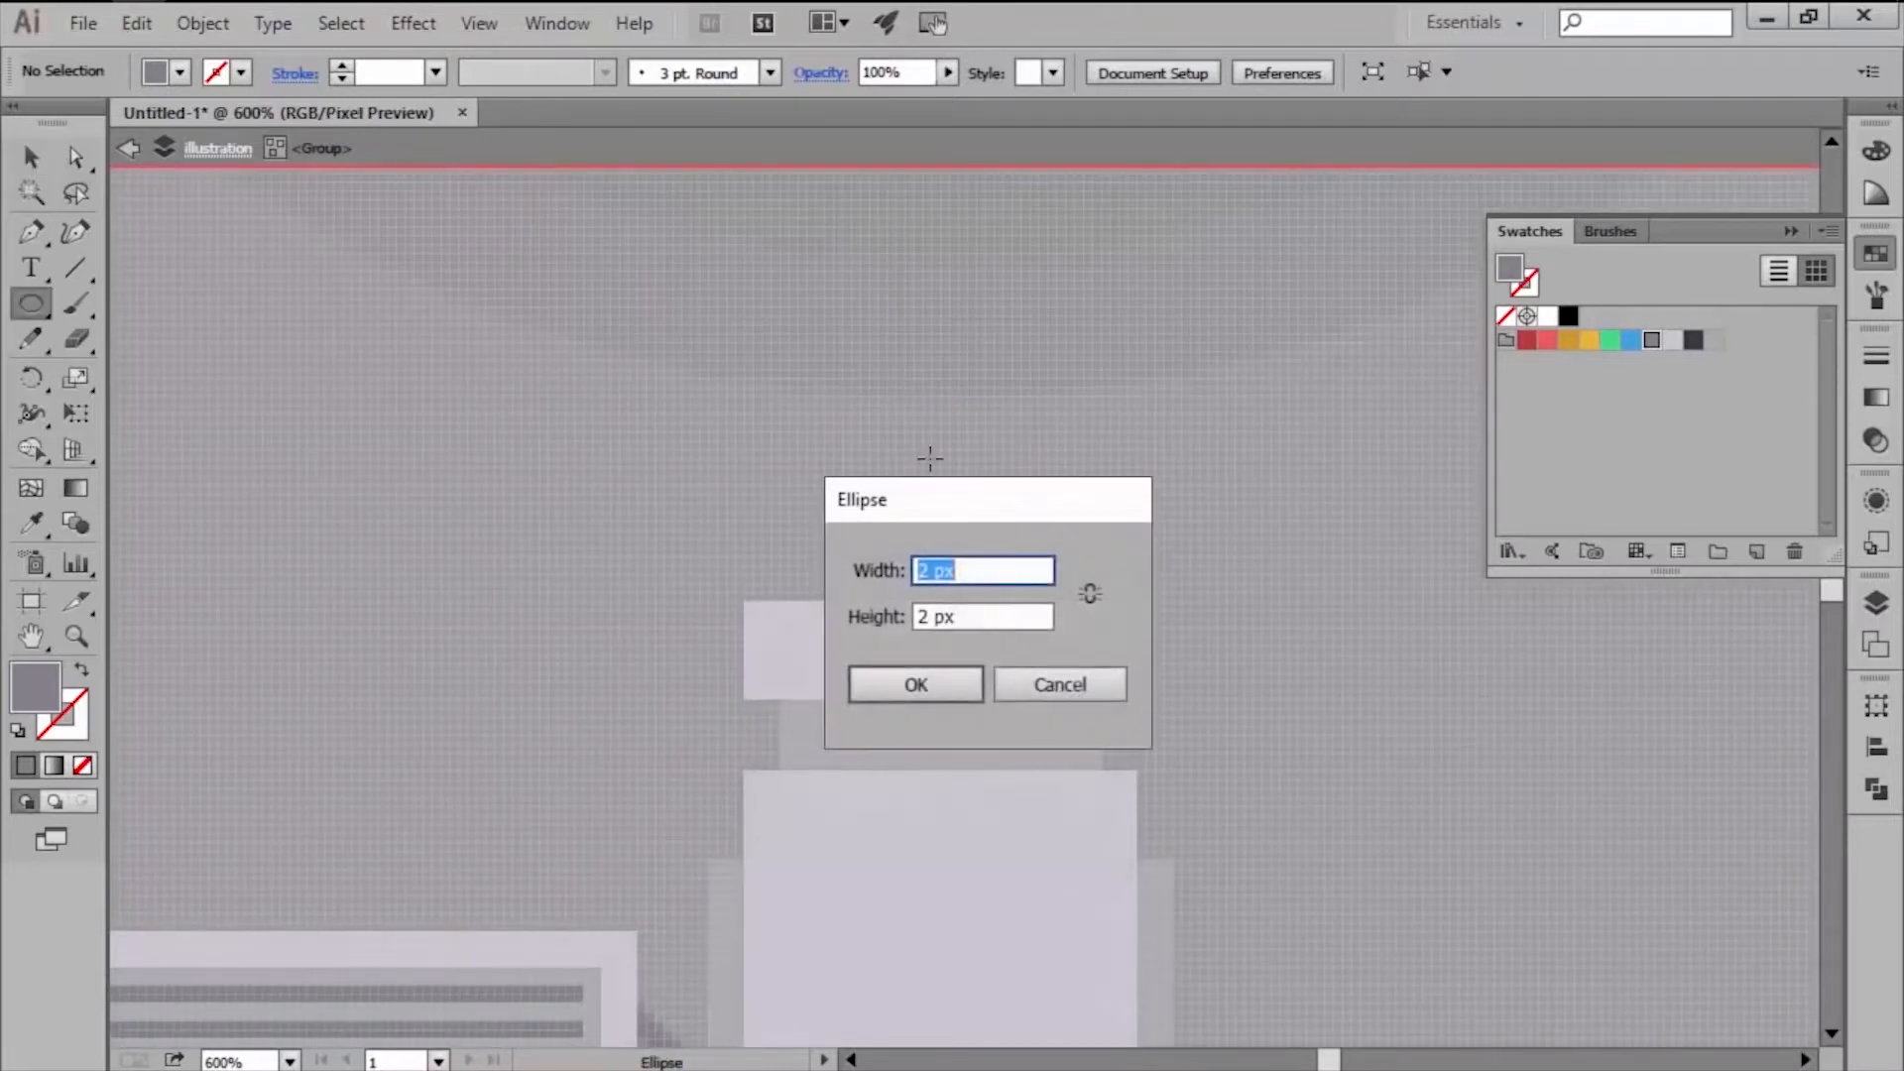
key("Tab")
type("54")
key("Return")
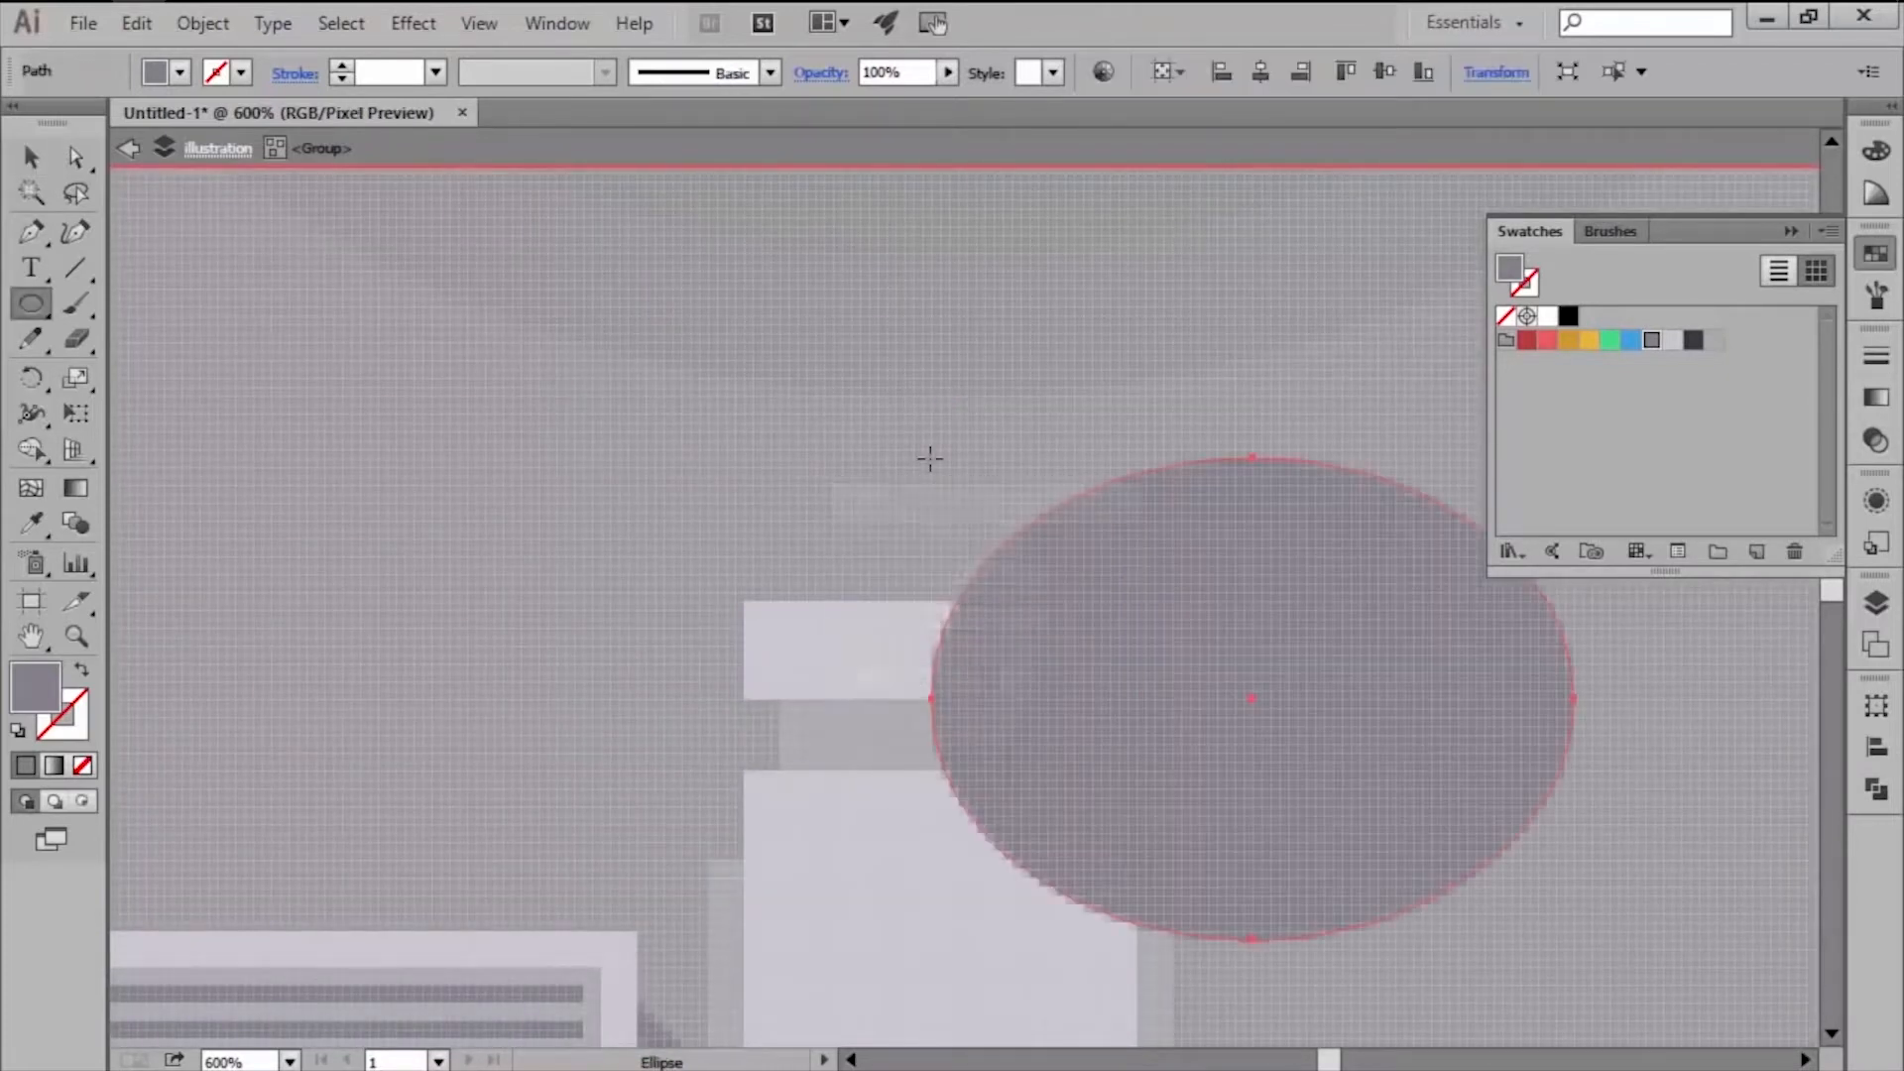
key("v")
key("i")
left_click(872, 838)
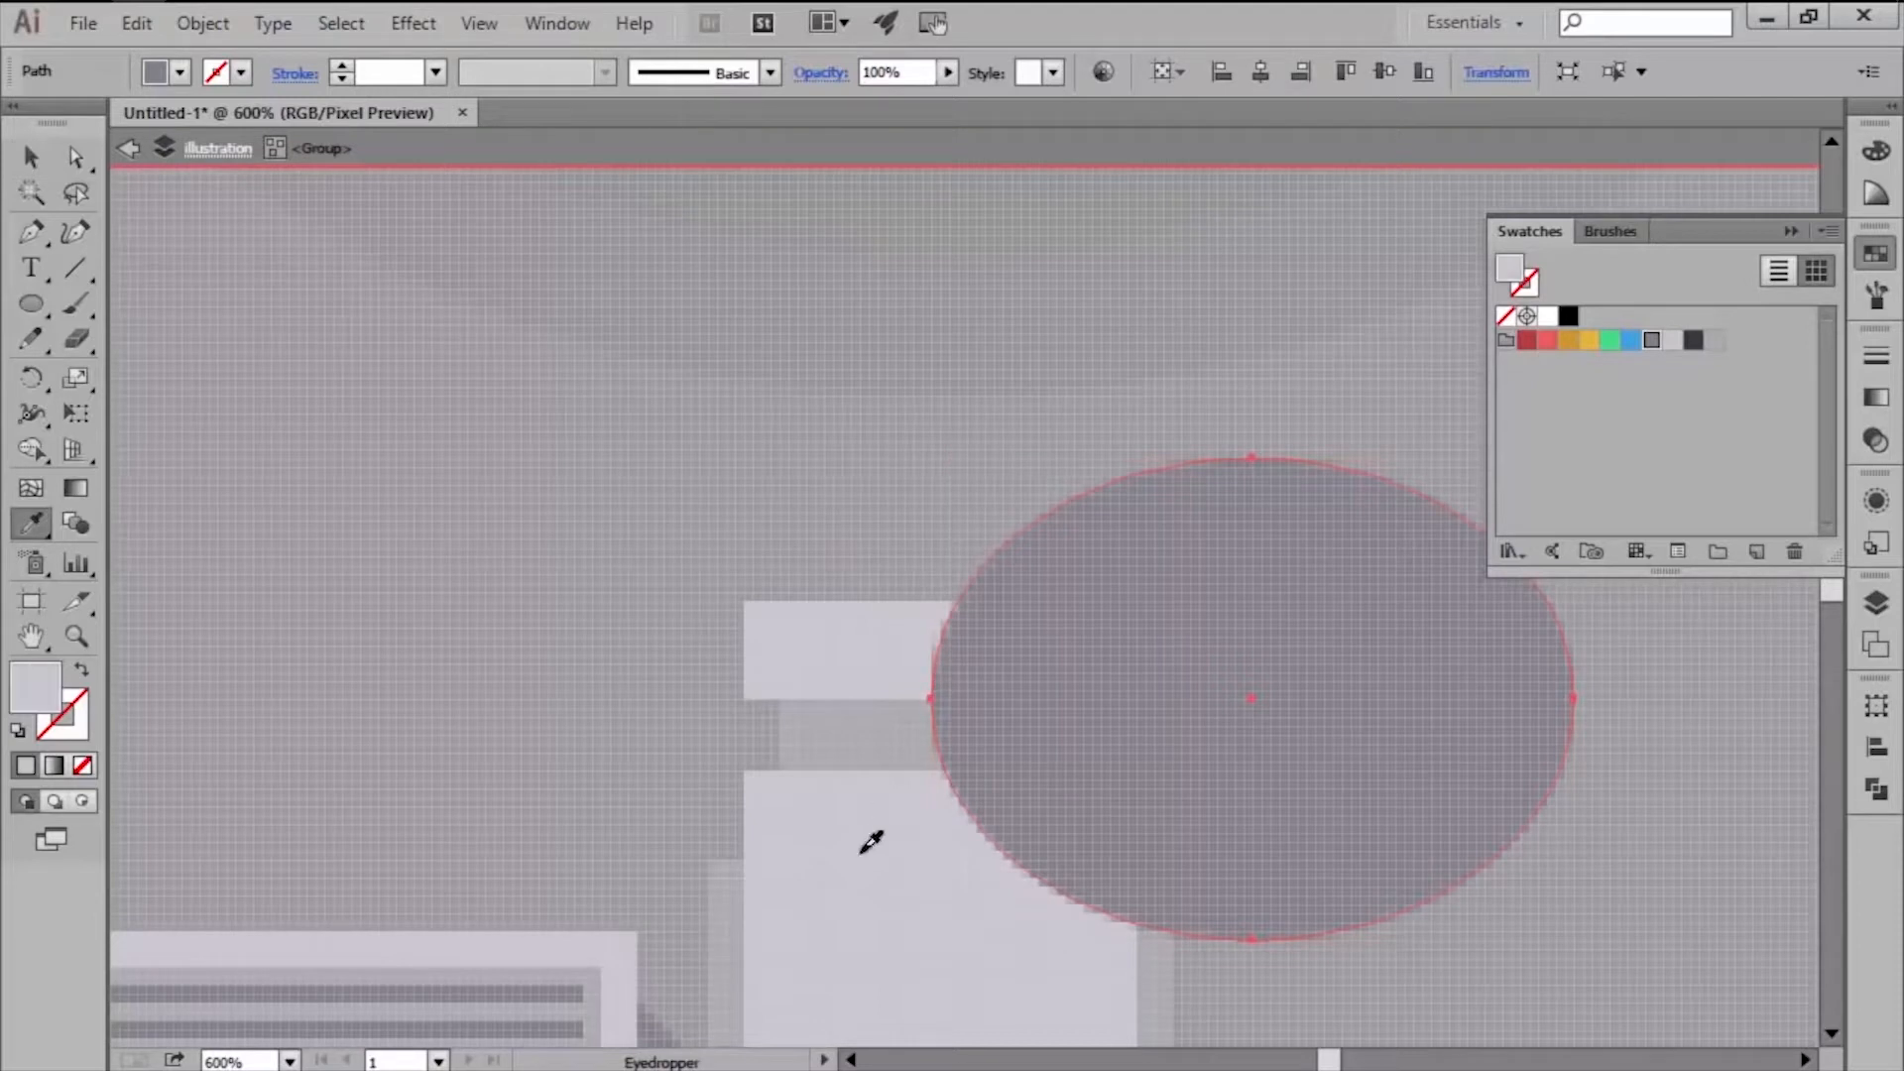
Move the ellipse above the building and delete its uppermost anchor point to leave a half-ellipse dish with a flat upper edge.
key("v")
left_click_drag(1132, 700, 811, 328)
key("space")
left_click_drag(783, 244, 818, 512)
key("a")
left_click_drag(839, 311, 1044, 380)
key("Delete")
key("v")
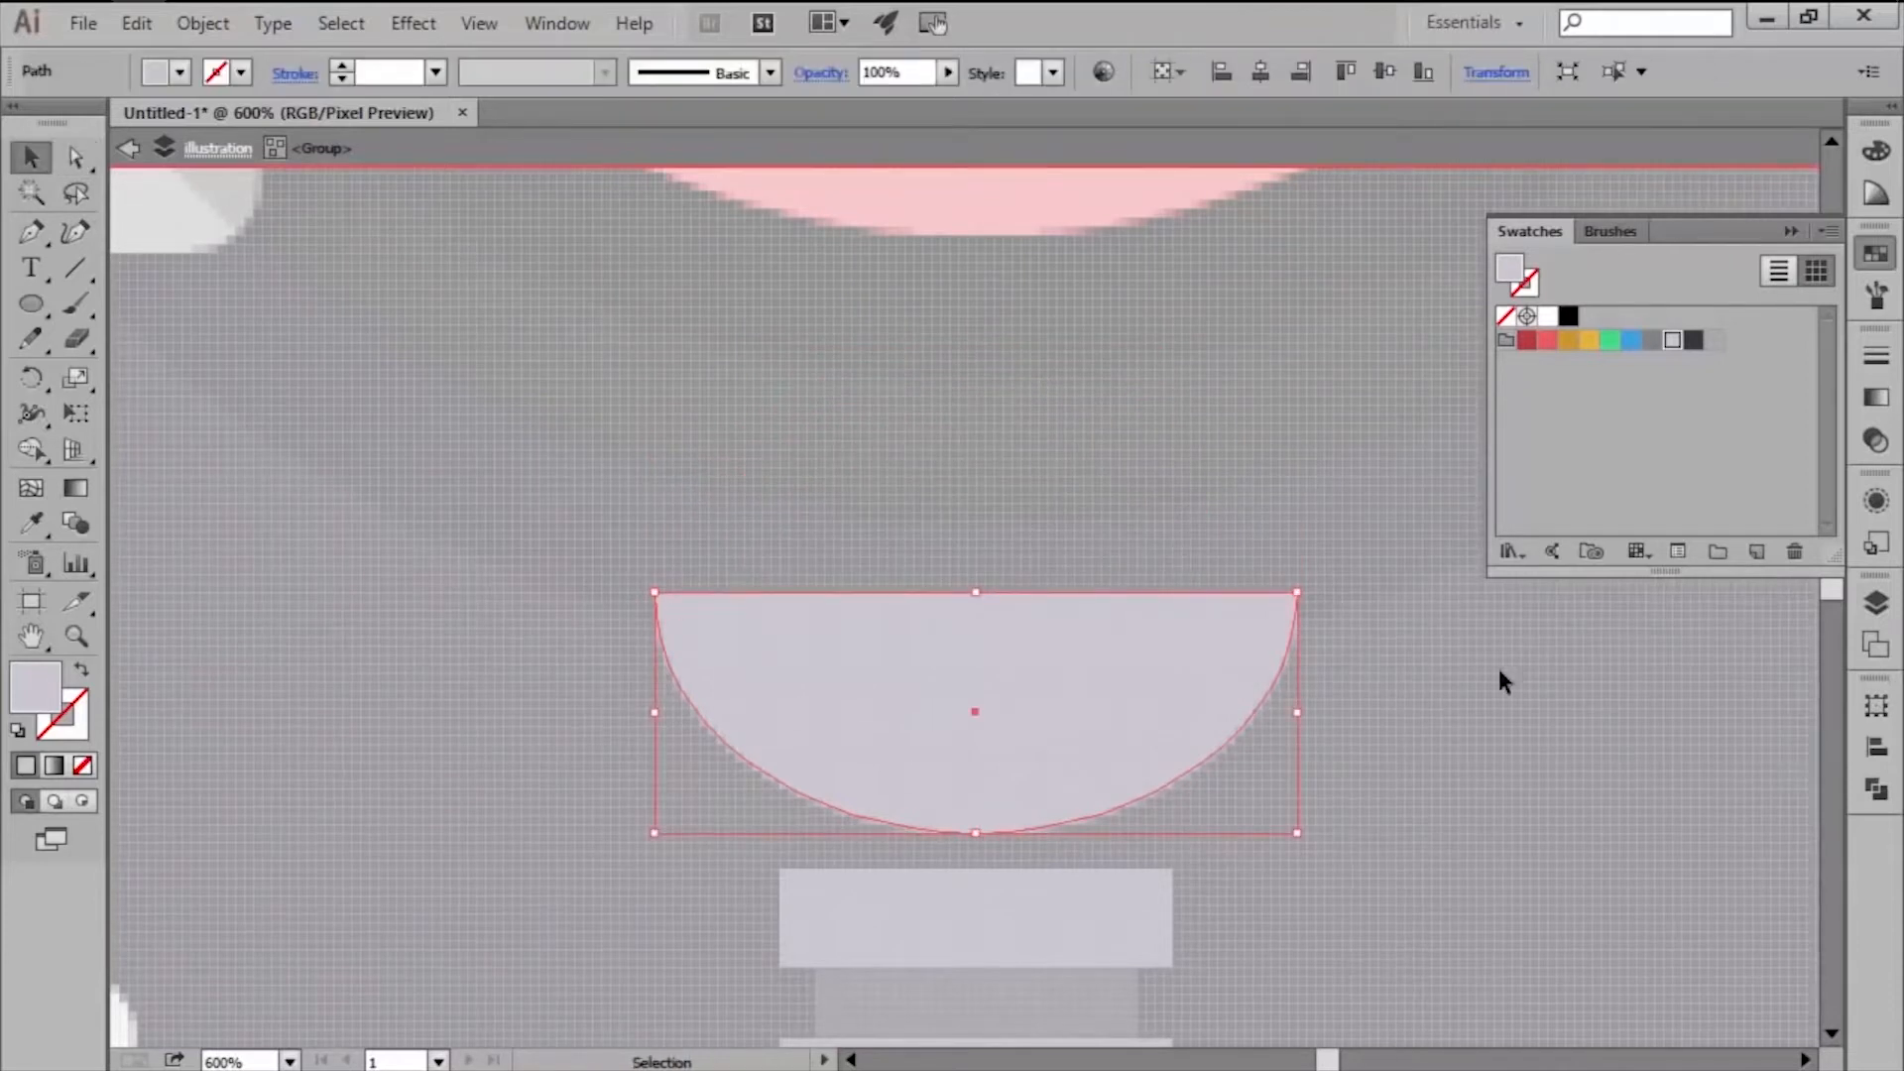
Position the half-ellipse dish centred 6 px above the building's uppermost rectangle.
left_click(1876, 747)
scroll(962, 865, "up", 2)
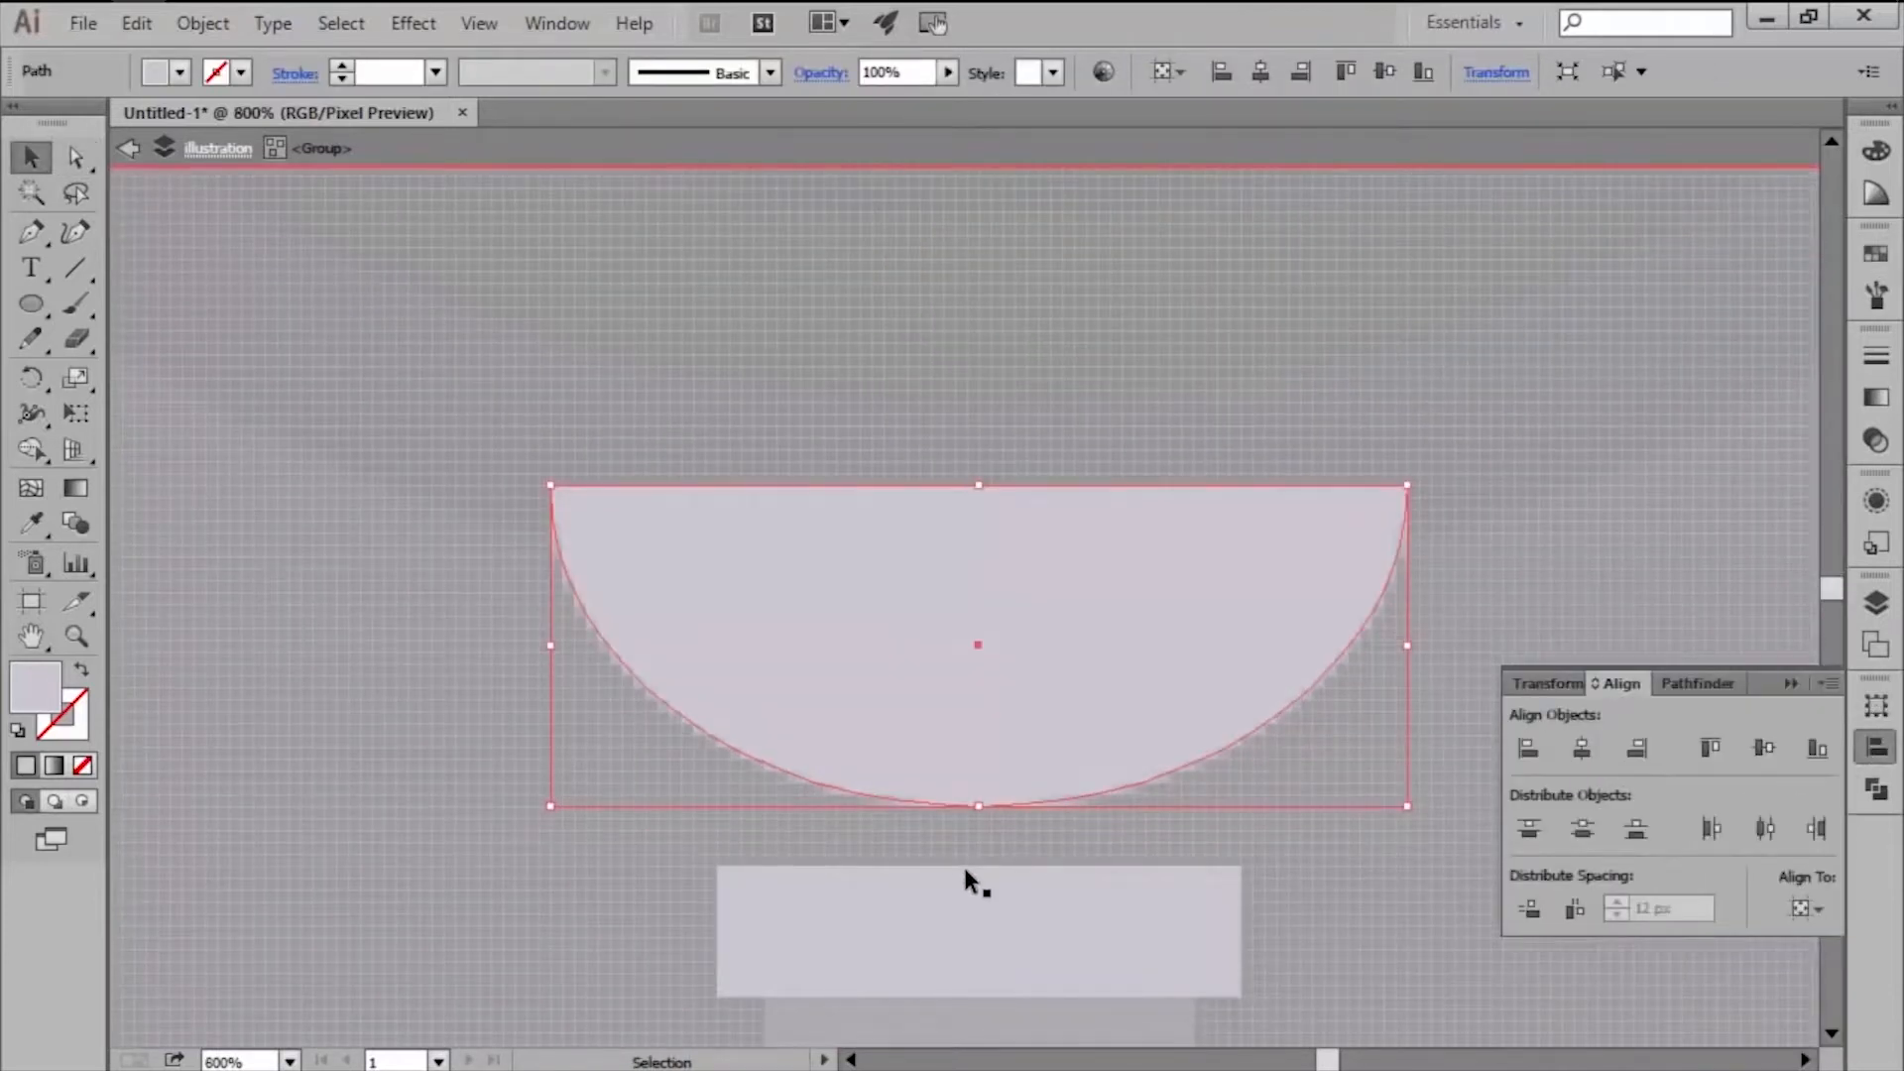
left_click(1876, 749)
scroll(719, 677, "down", 1)
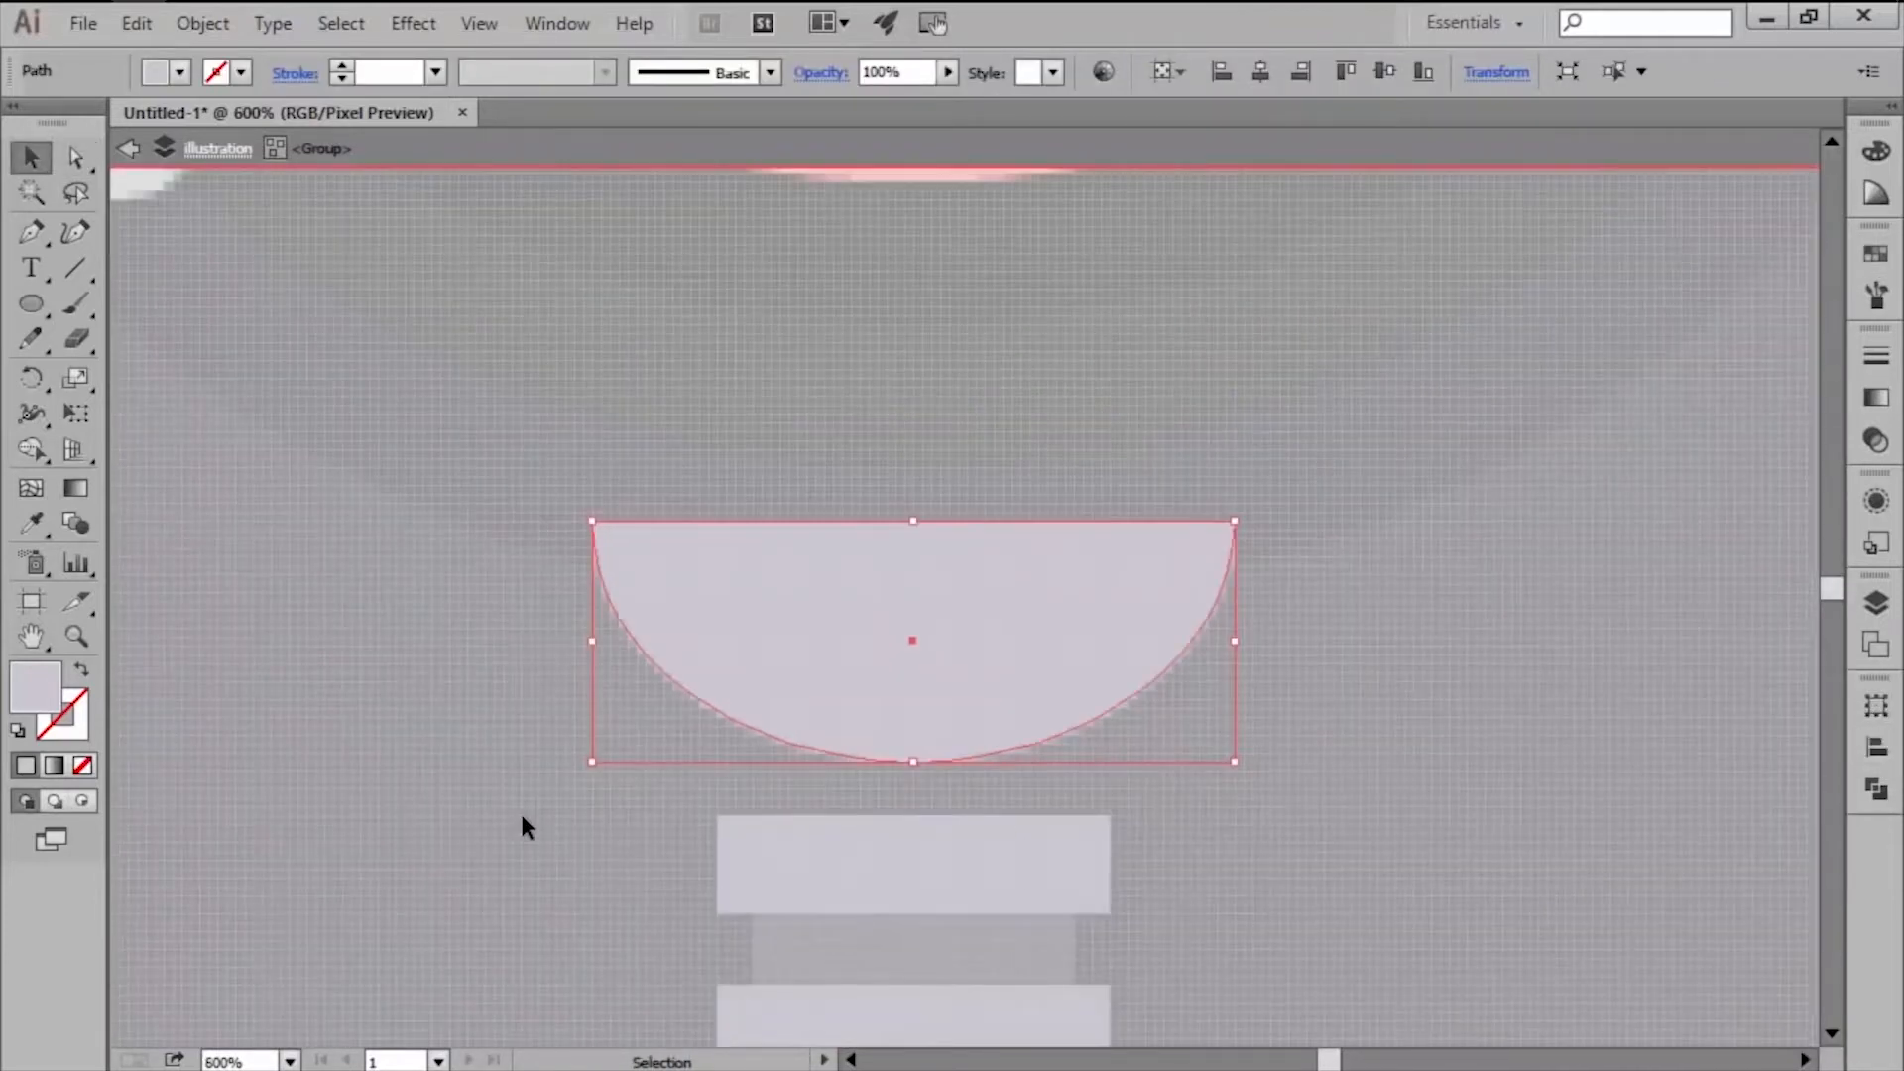
left_click(519, 812)
Sample the stripes' dark grey and draw a 4 × 16 px post rising from the building's uppermost rectangle over the dish.
scroll(907, 913, "down", 2)
scroll(907, 914, "down", 1)
key("i")
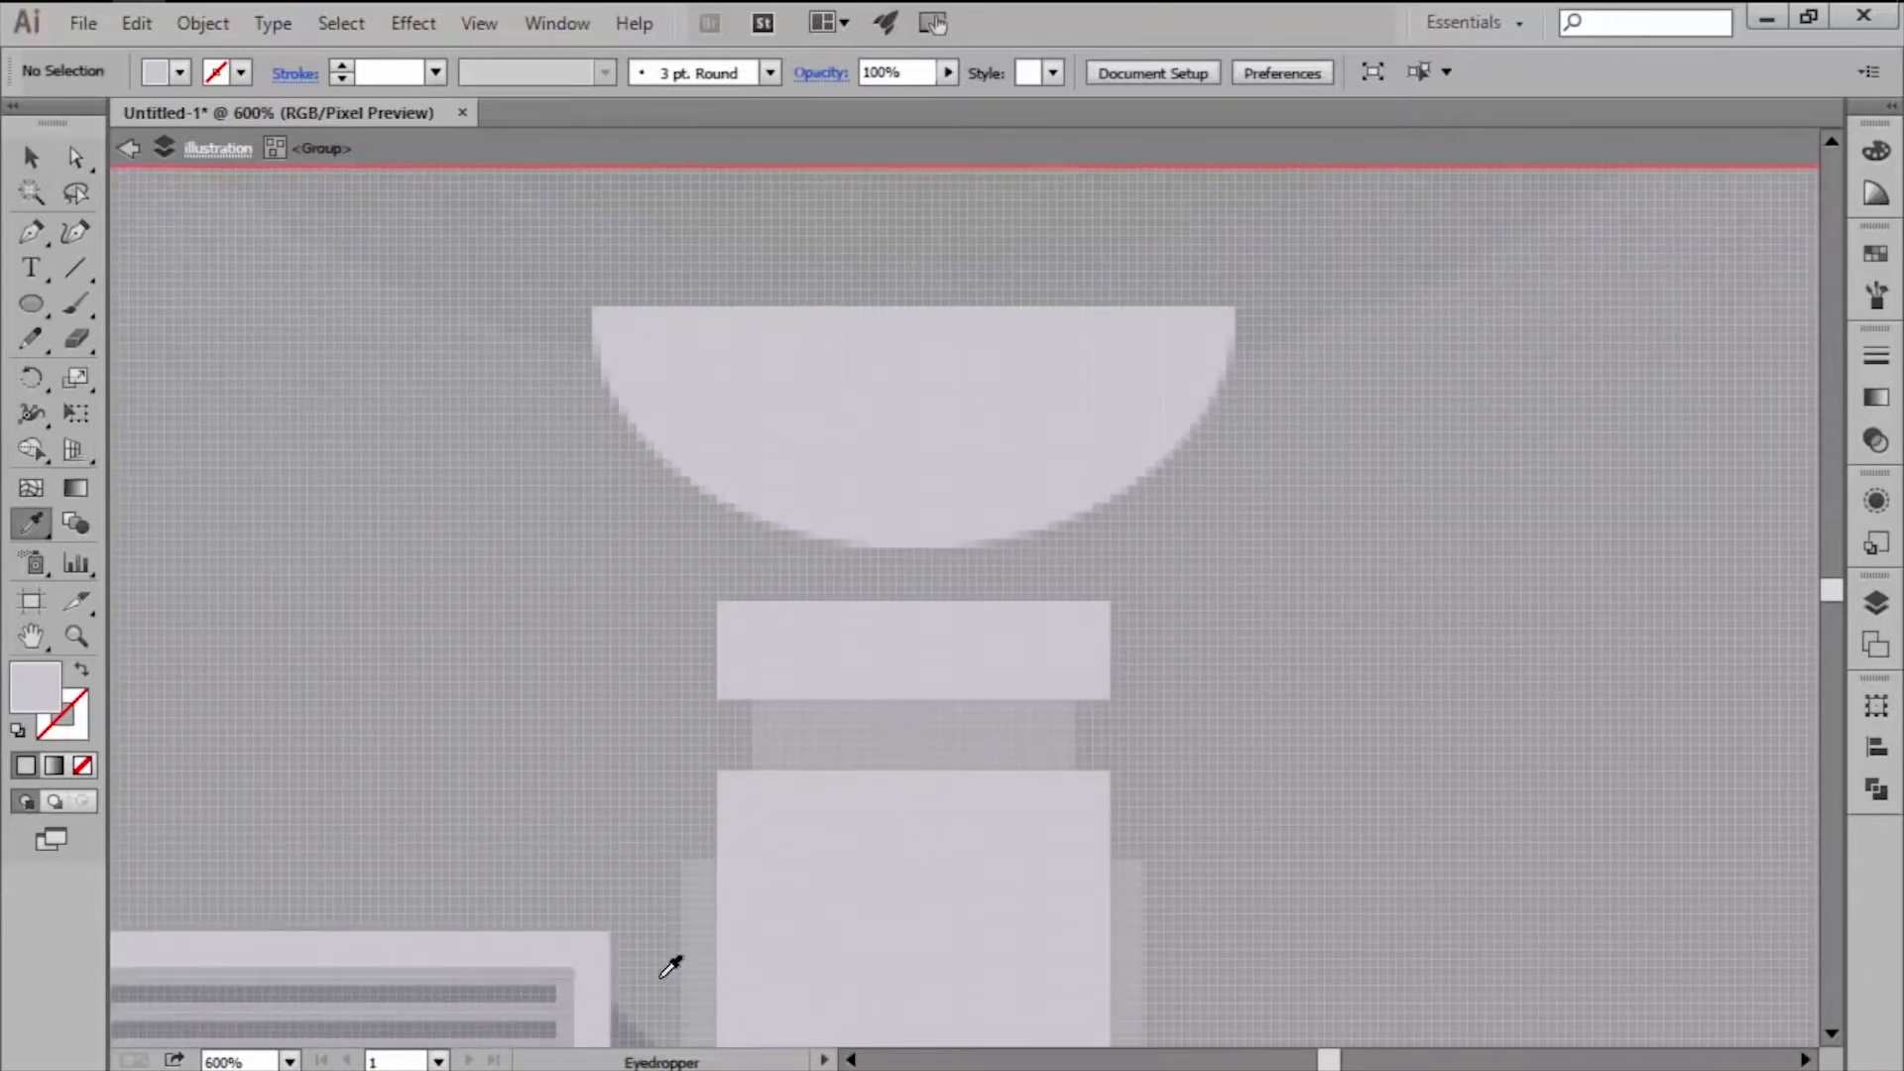
left_click(556, 992)
key("v")
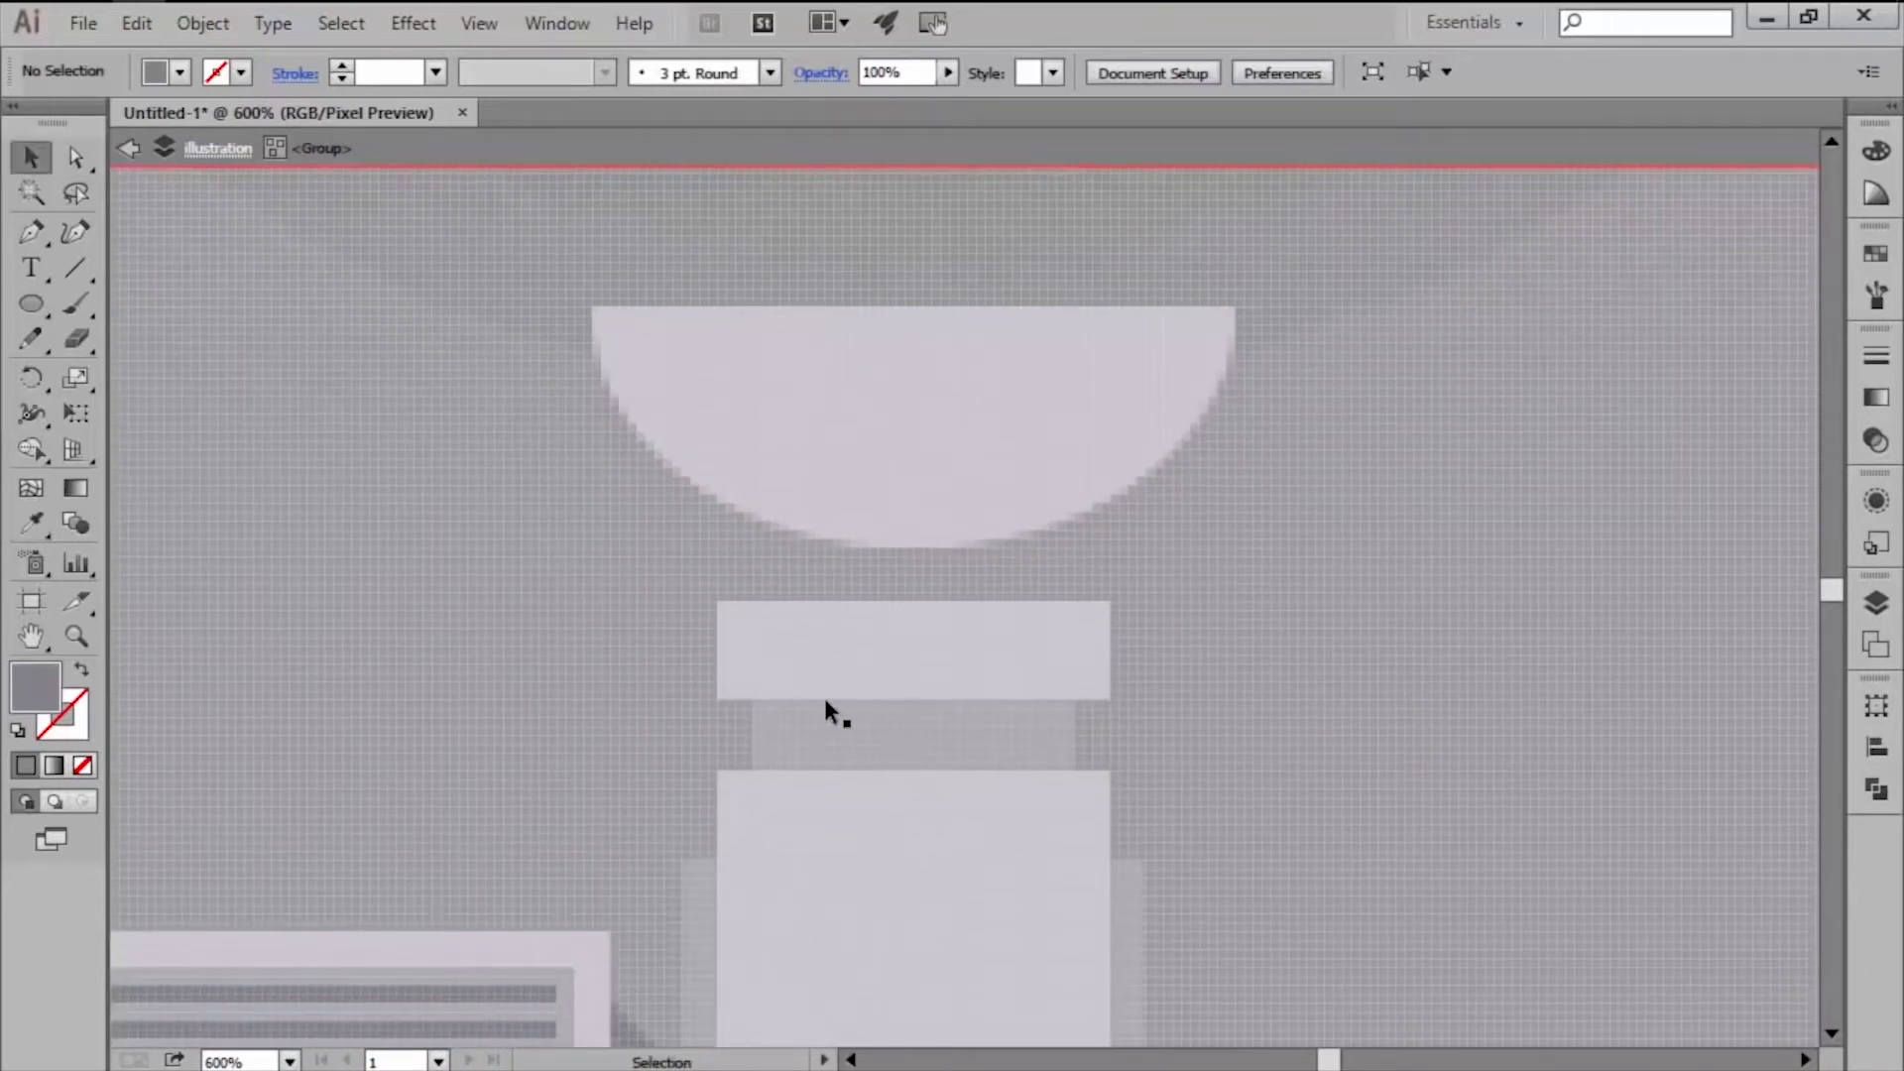
scroll(948, 548, "up", 1)
key("m")
scroll(865, 406, "up", 1)
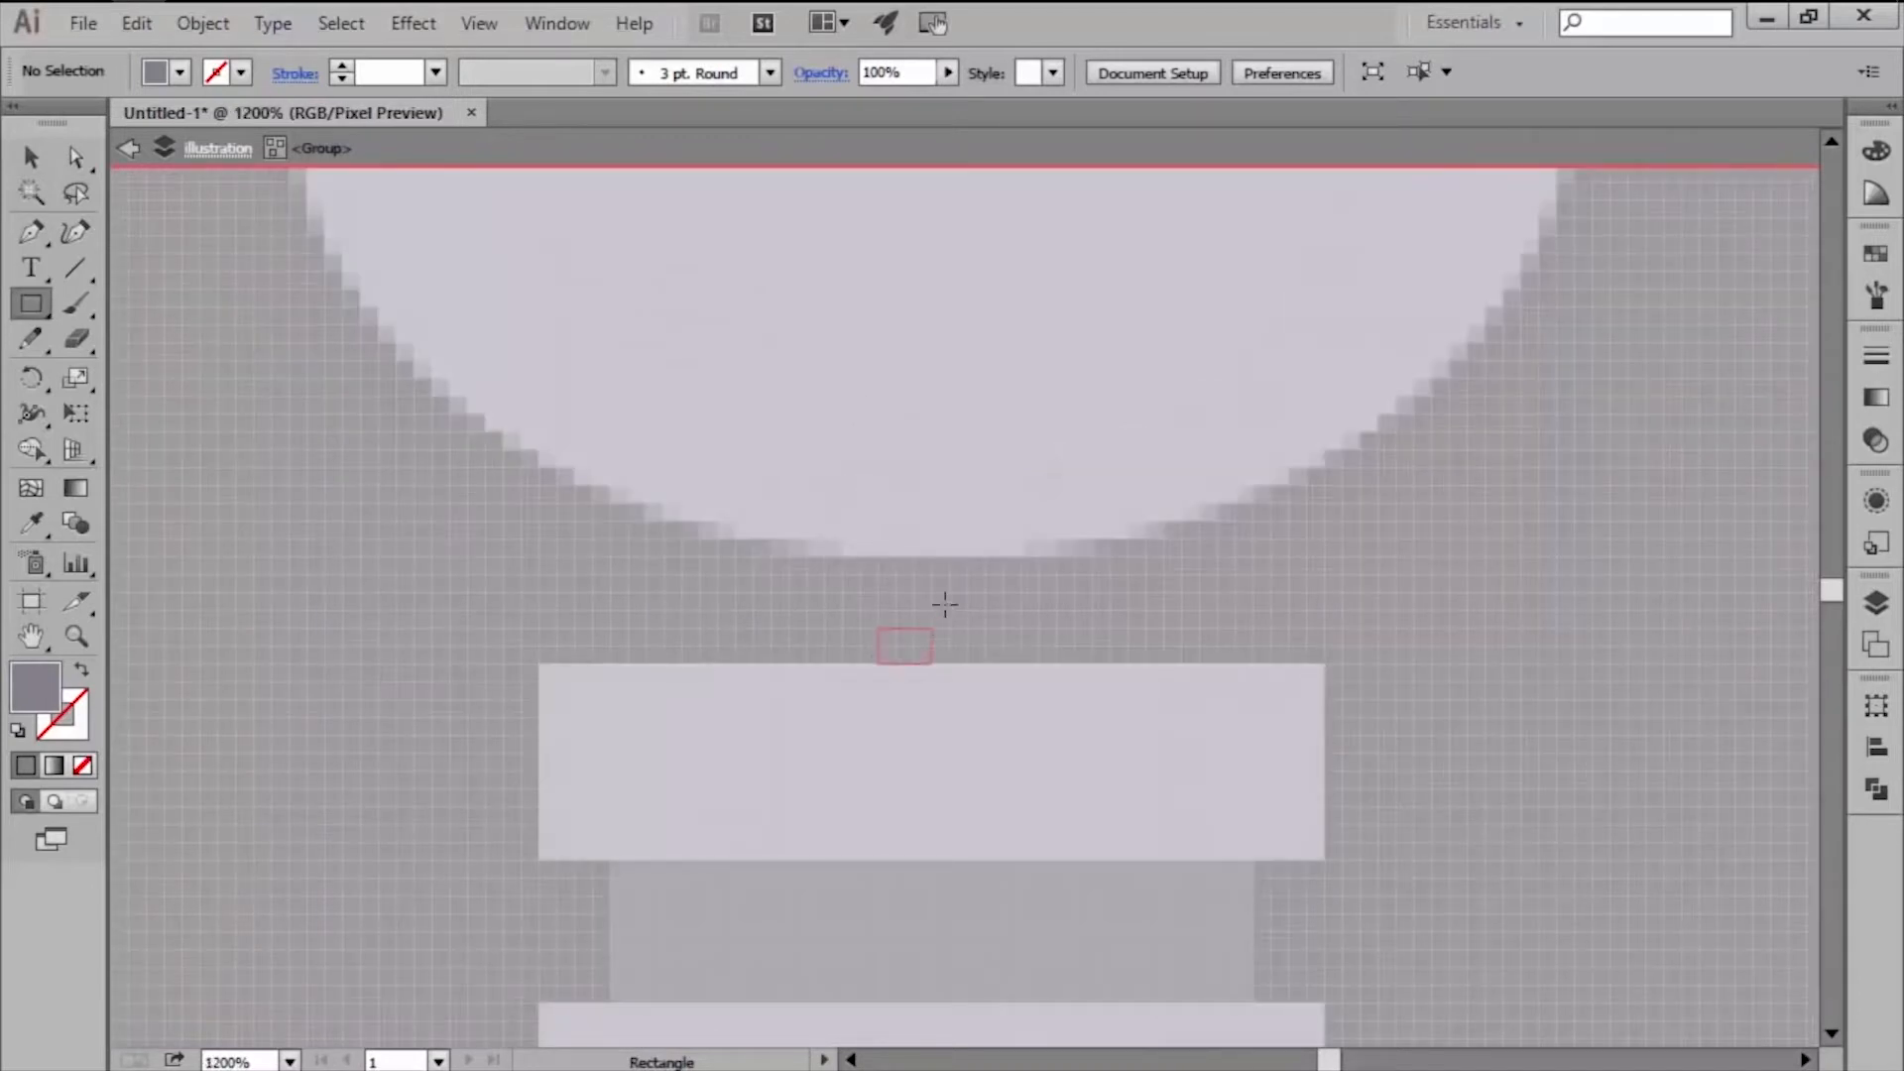
left_click_drag(955, 541, 916, 378)
key("v")
Align the post to the pixel grid and centre it horizontally on the building.
left_click(1875, 710)
left_click(1527, 1043)
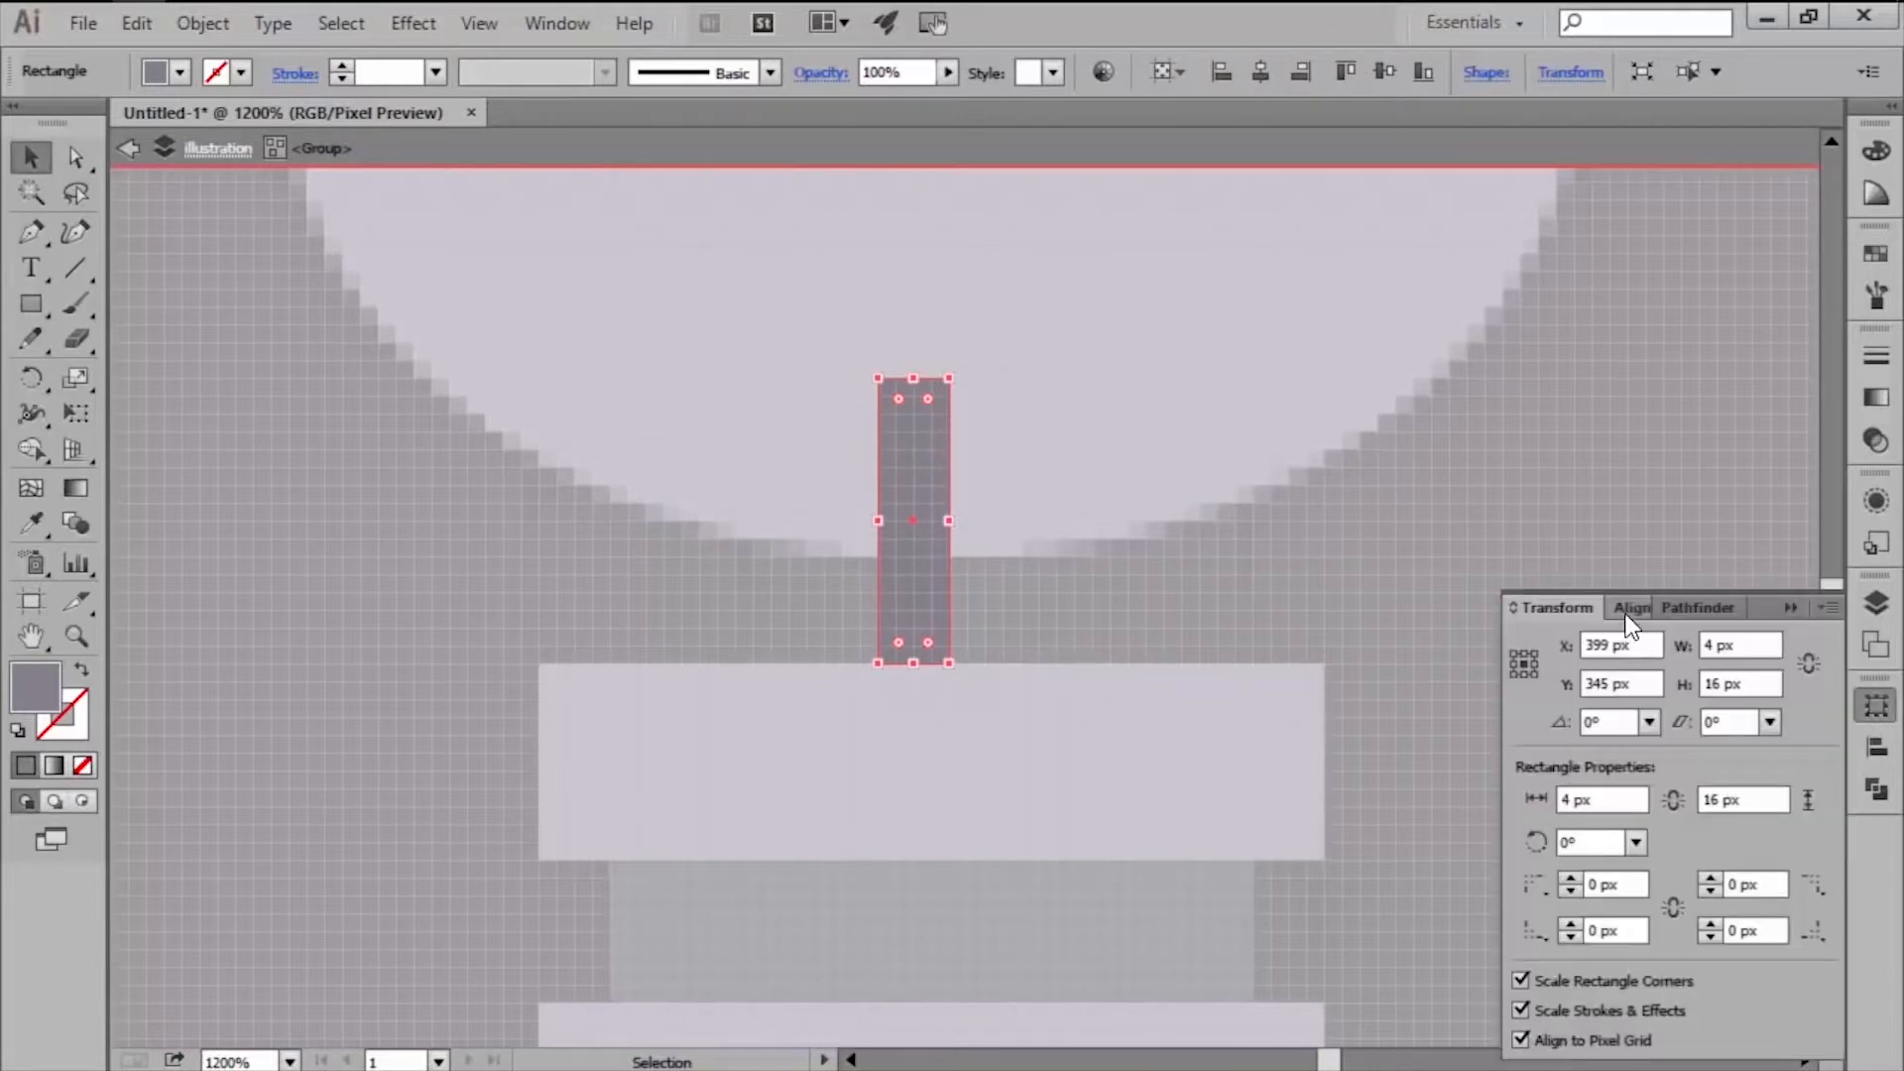
left_click(1626, 609)
left_click(1583, 749)
left_click(1238, 551)
Draw a thin dark grey cap centred on the post's upper end, twice the post's width, and align it to the pixel grid.
left_click_drag(1238, 550, 1202, 640)
key("m")
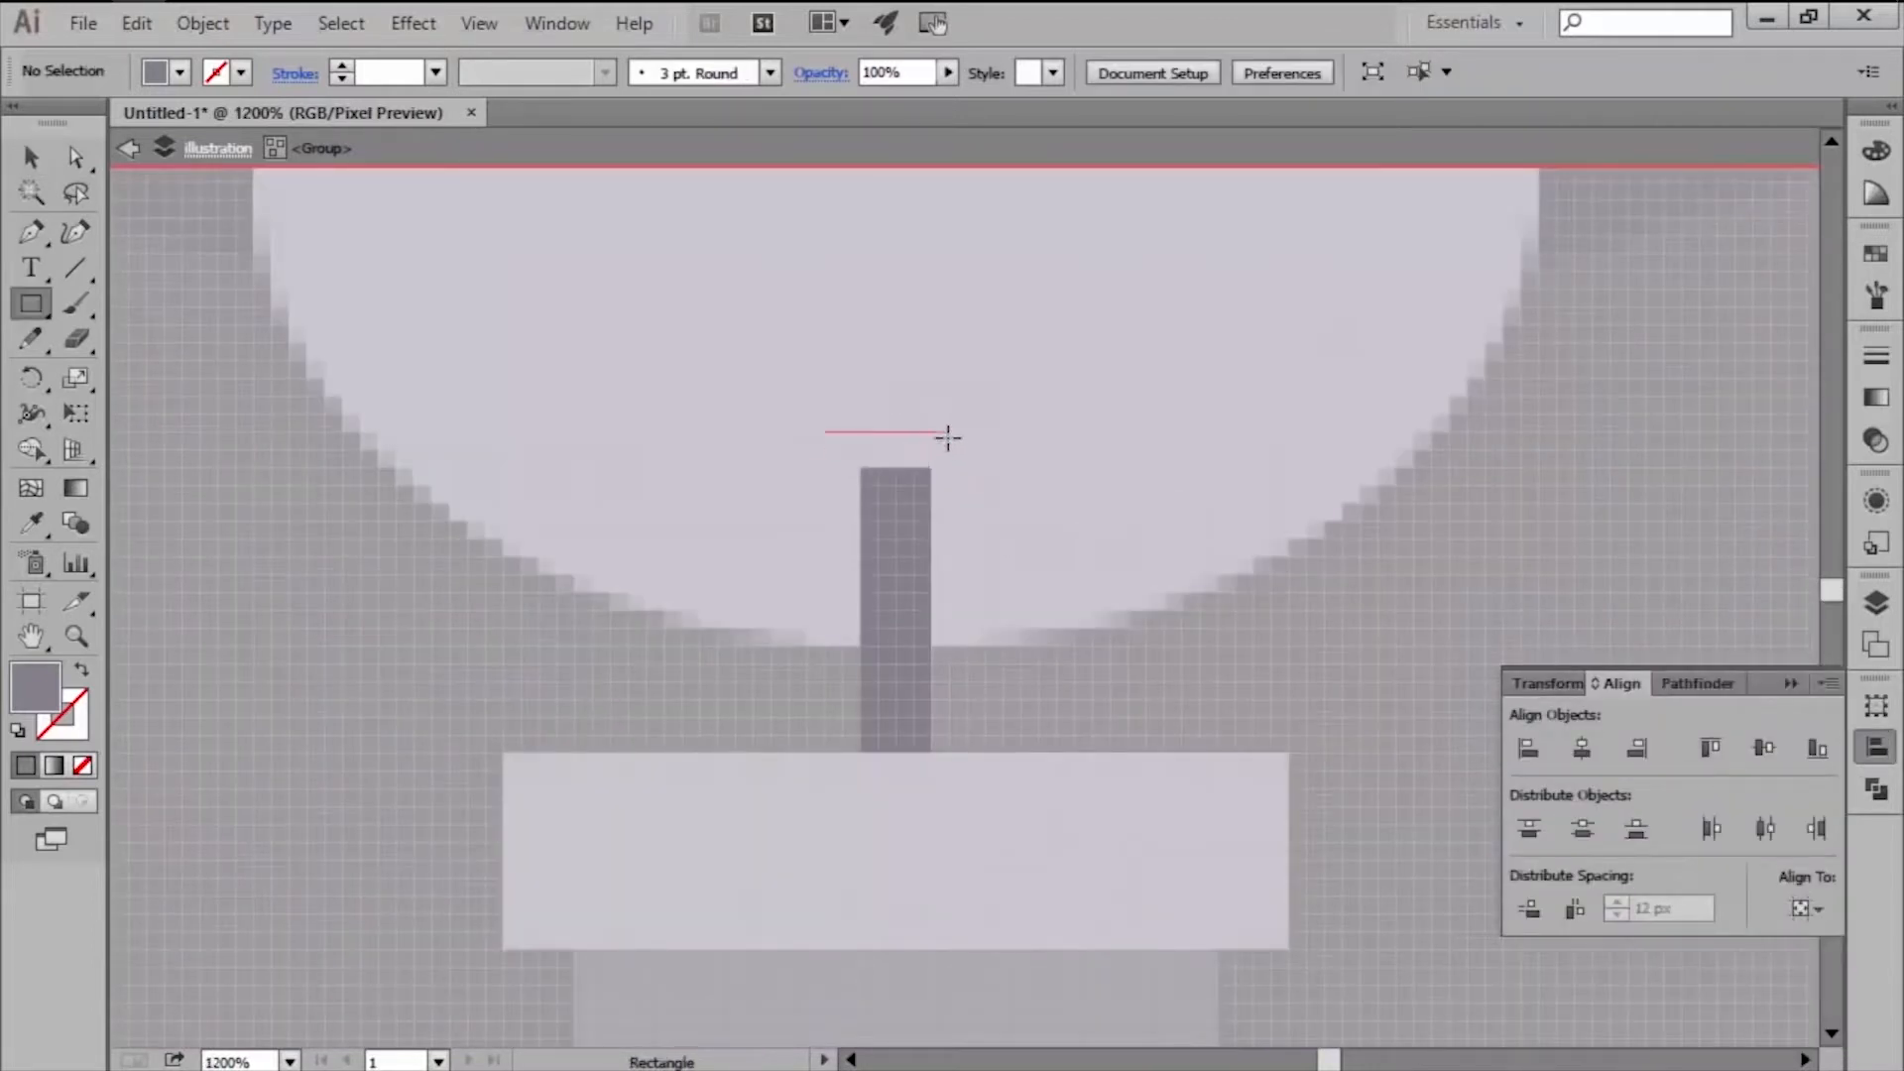
left_click_drag(966, 470, 966, 469)
key("v")
left_click(1548, 685)
left_click(1524, 1039)
left_click(966, 617)
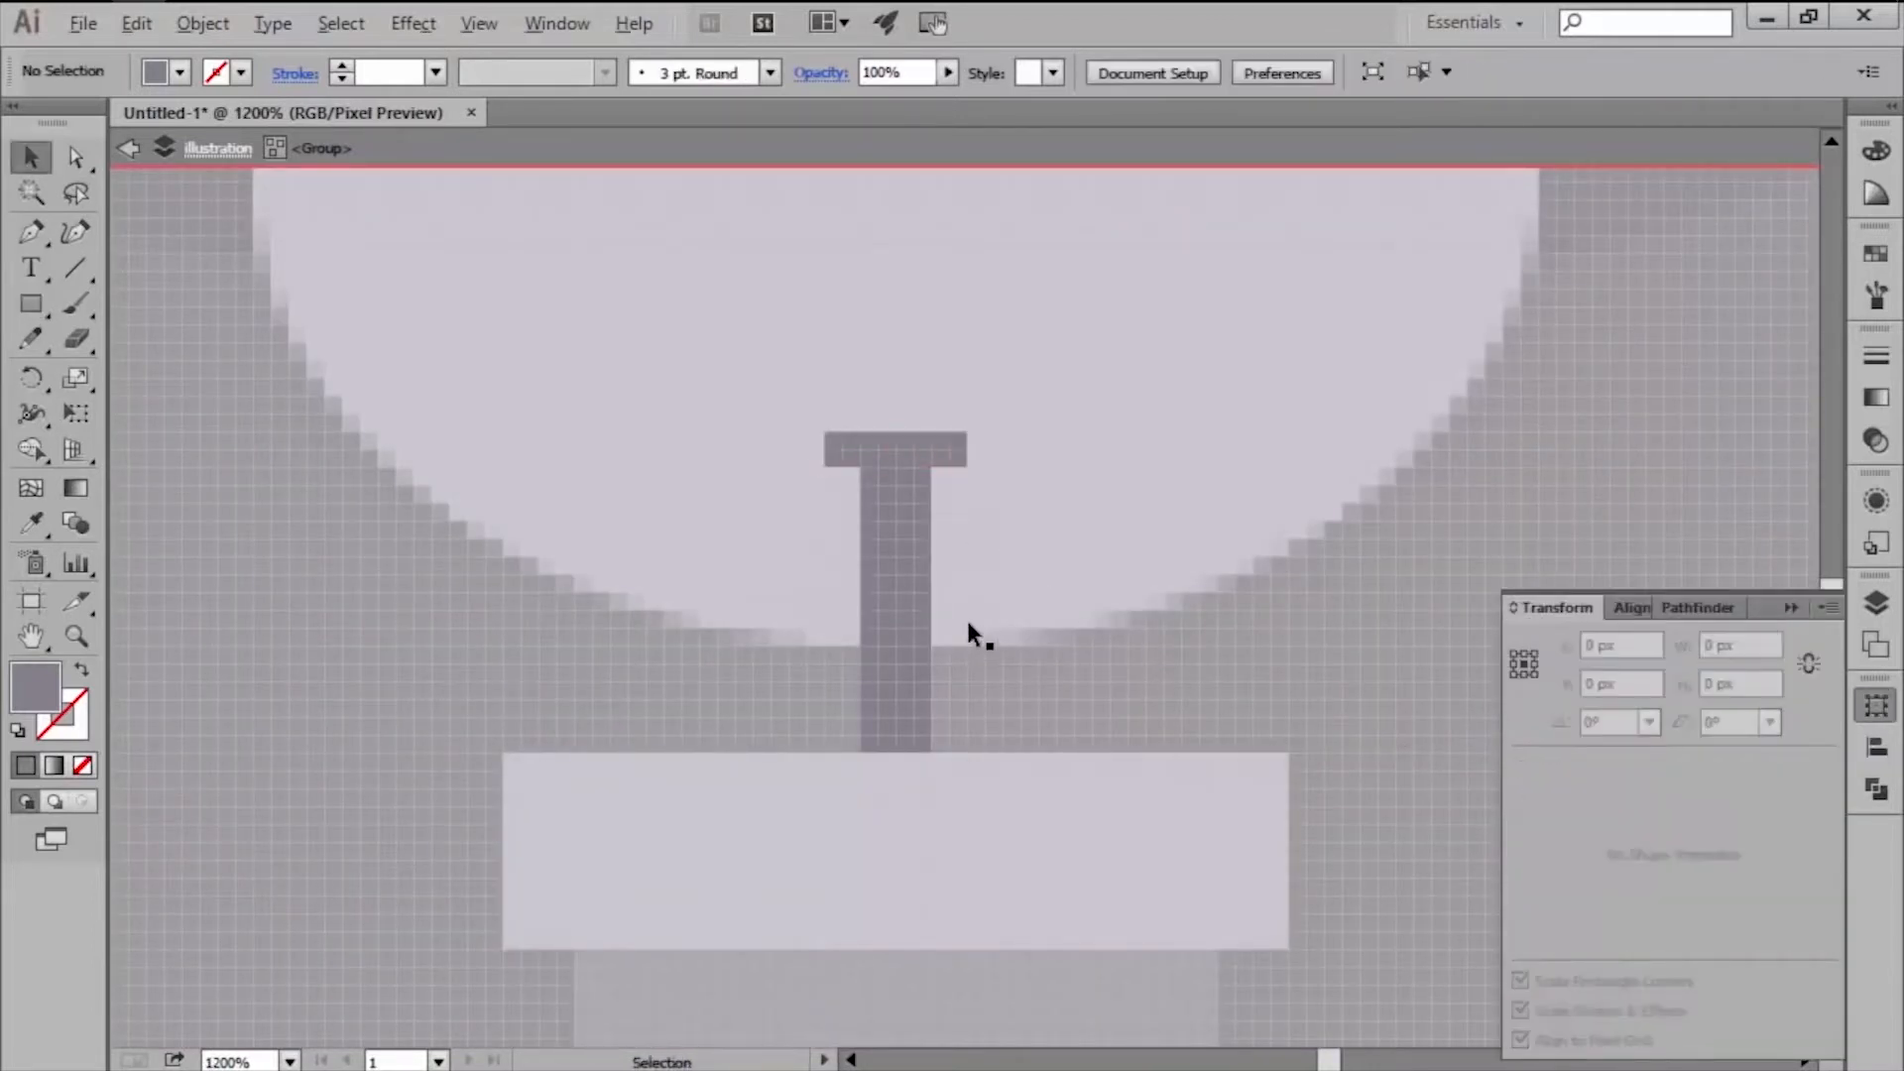
Draw a dark grey diagonal strut with the Pen tool from the building's uppermost rectangle to the left side of the post.
scroll(960, 621, "down", 1)
scroll(845, 661, "up", 2)
key("p")
left_click(800, 770)
left_click(943, 627)
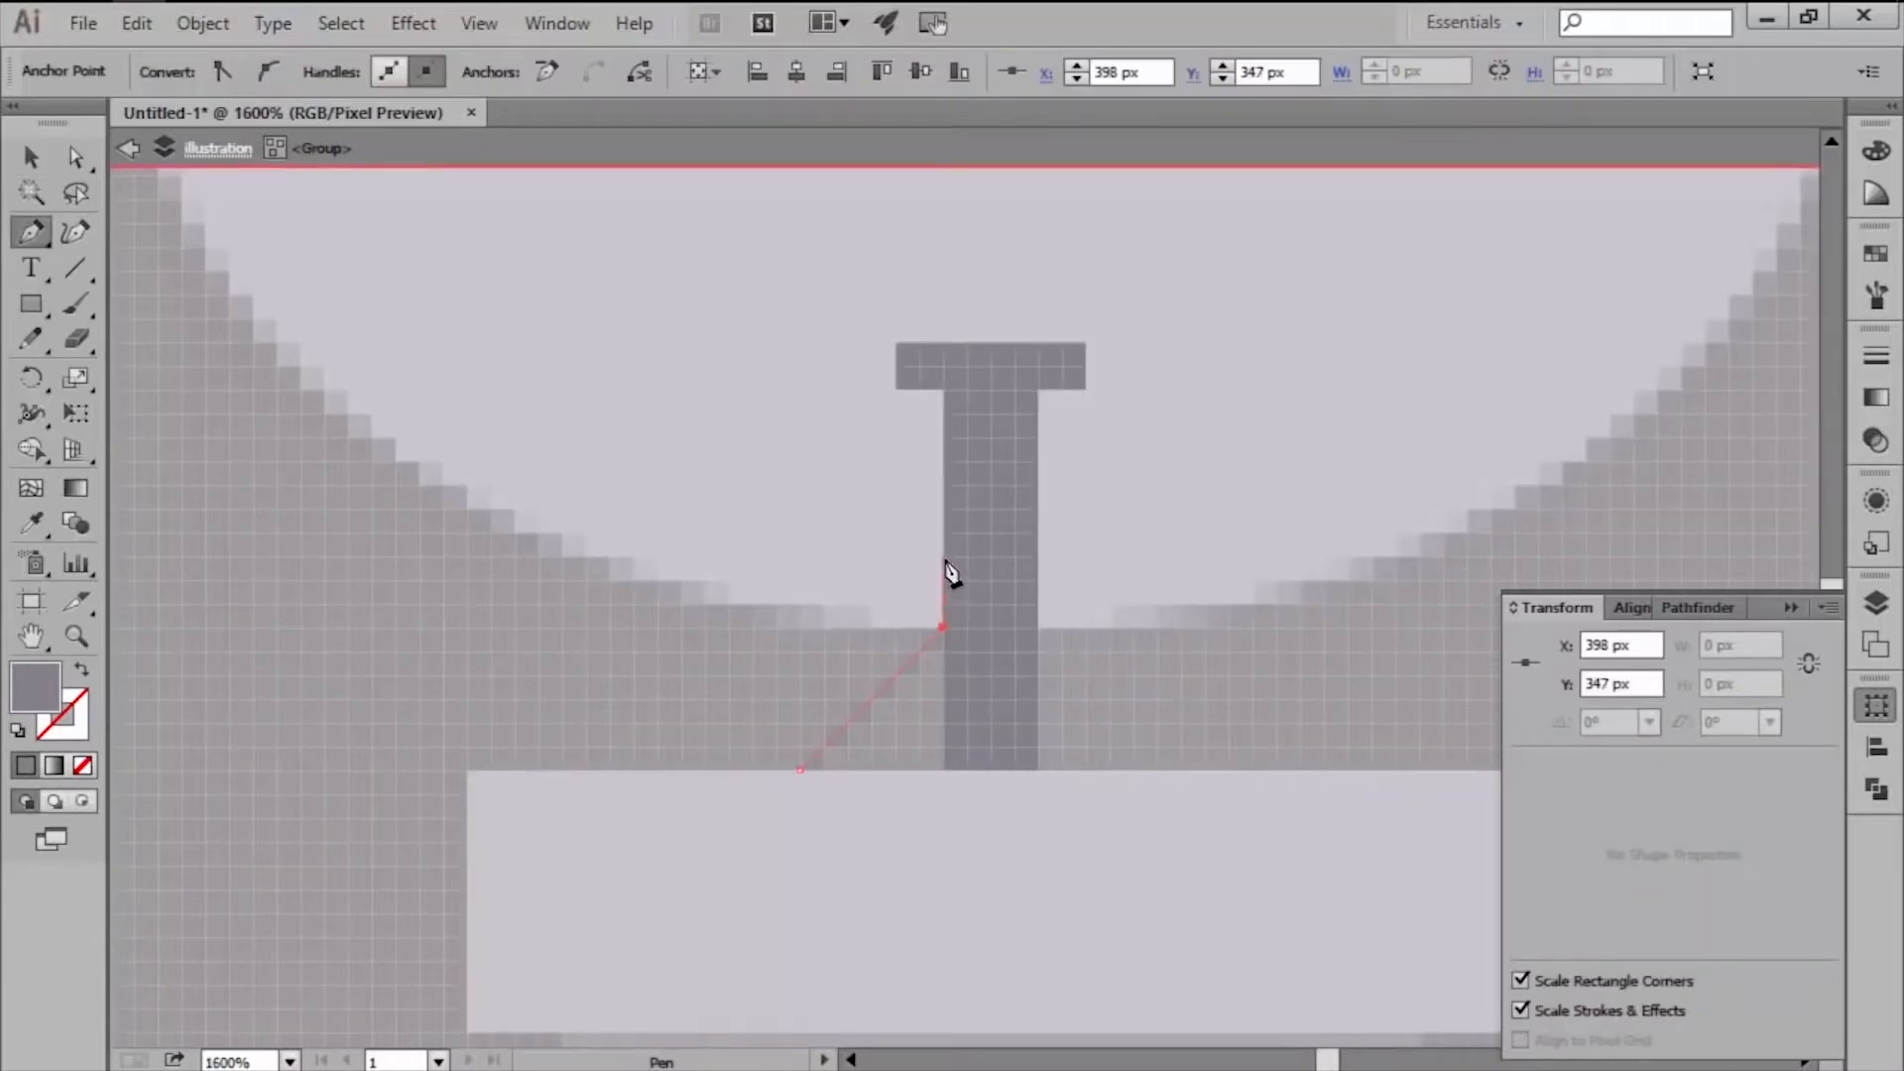
left_click(942, 532)
left_click(799, 770)
Duplicate the diagonal strut to the right side of the post and reflect the copy across the vertical axis.
key("v")
left_click_drag(836, 699, 1135, 715)
right_click(1133, 711)
mouse_move(1250, 621)
left_click(1573, 738)
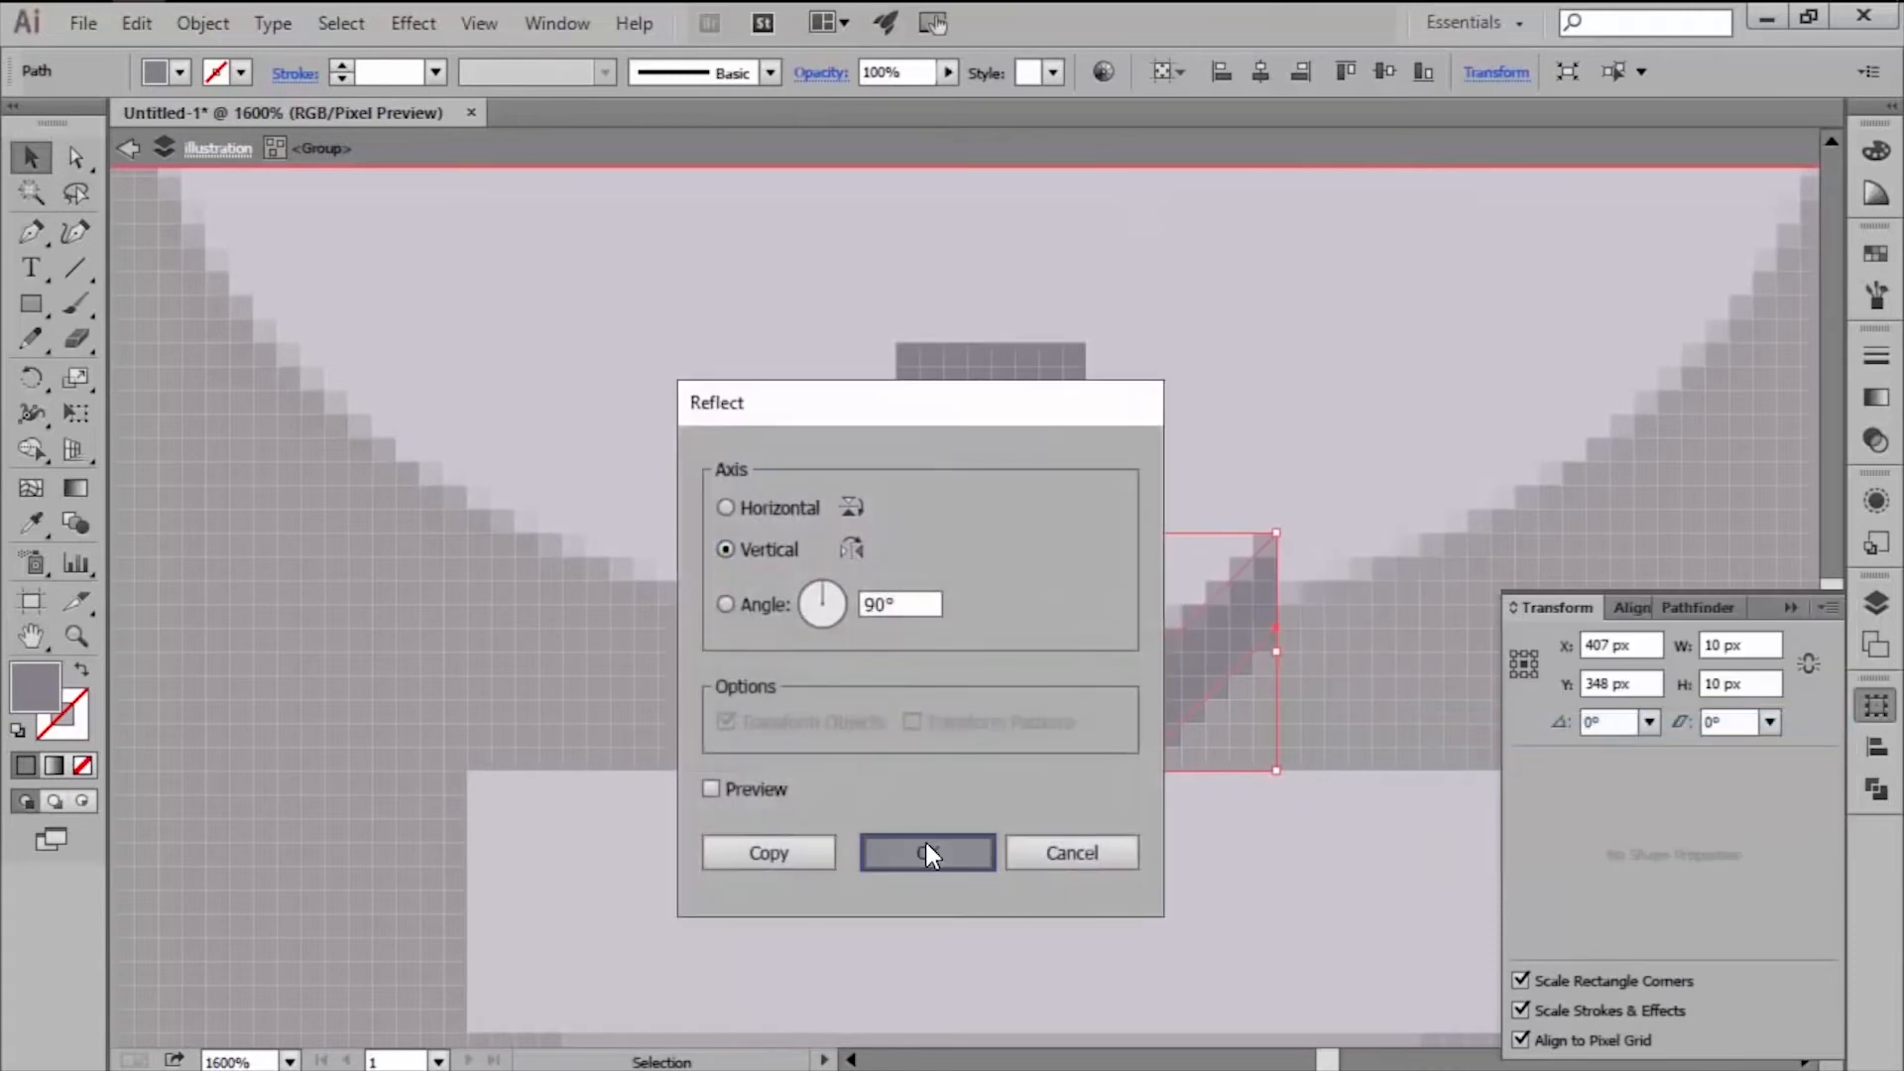
left_click(925, 845)
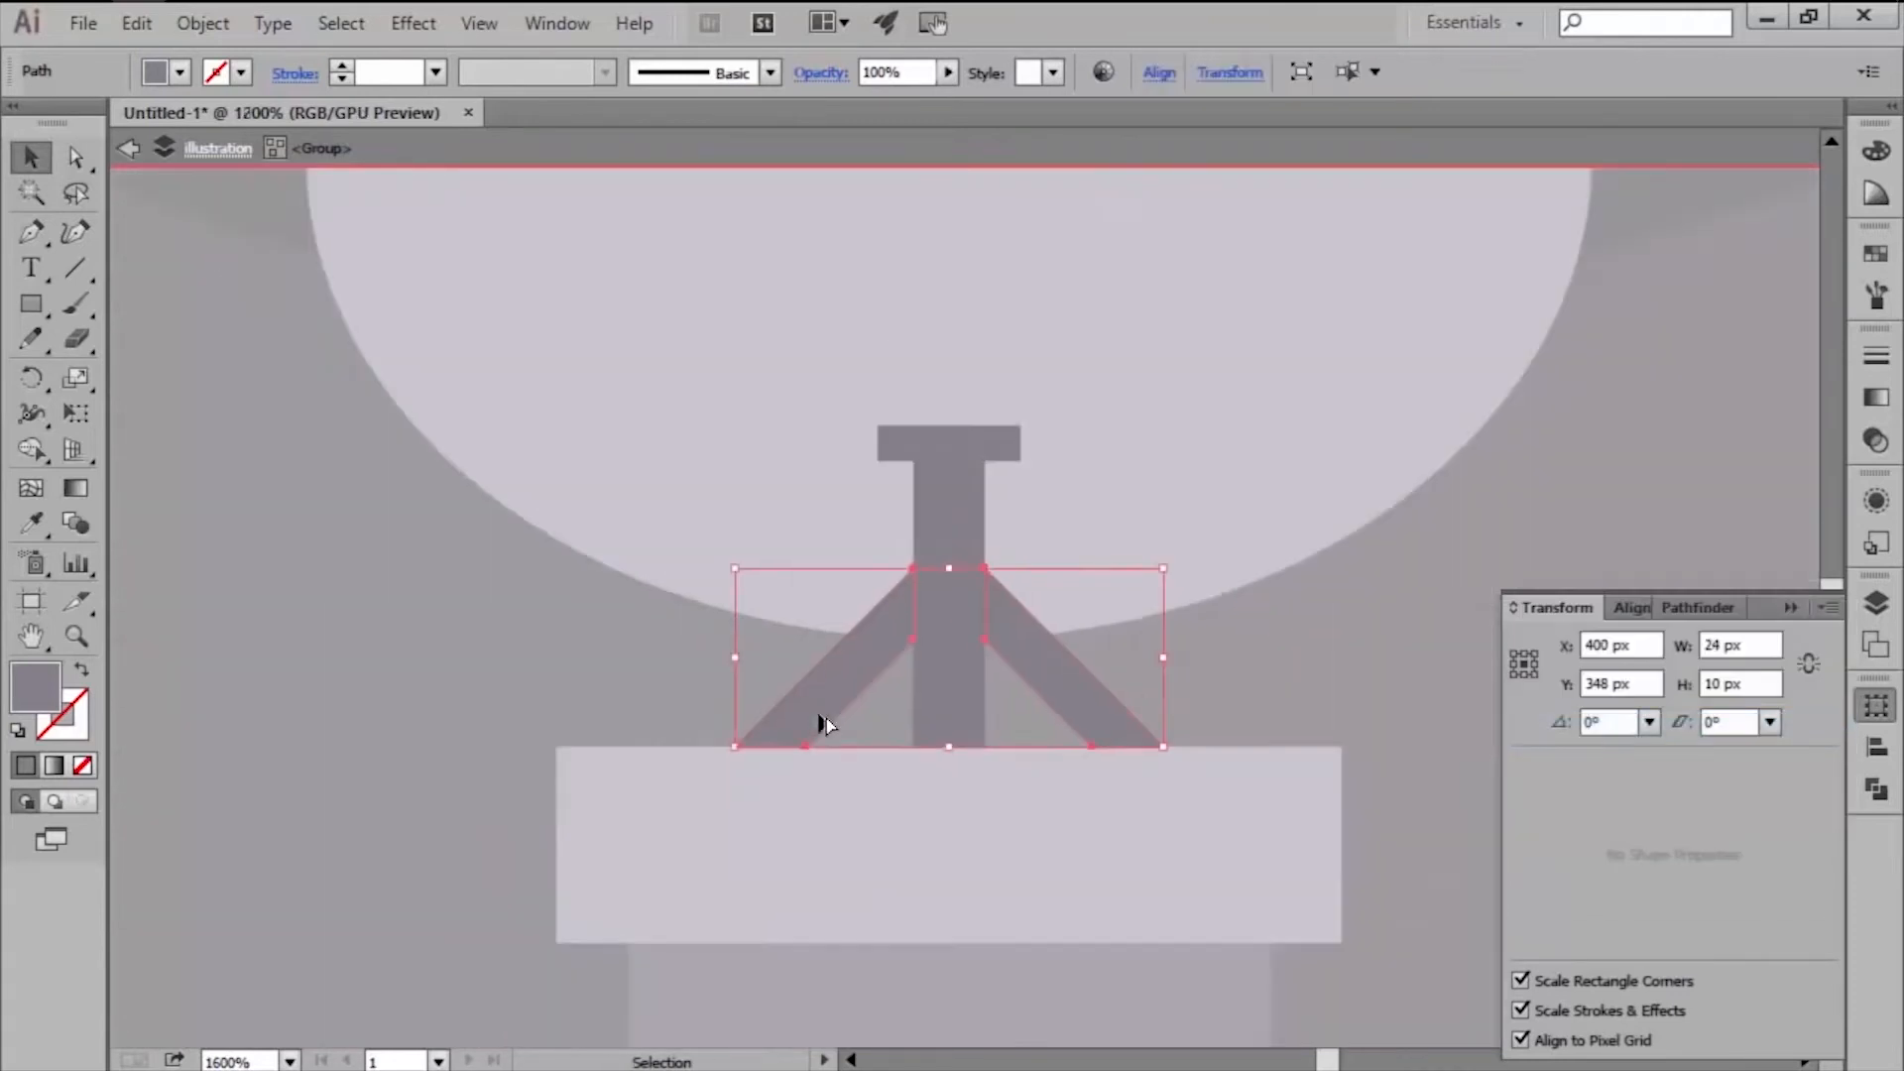
Send the two diagonal struts behind the dish.
right_click(826, 718)
mouse_move(1021, 650)
left_click(1148, 765)
key("ctrl+minus")
key("ctrl+minus")
key("ctrl+minus")
key("ctrl+minus")
left_click(639, 639)
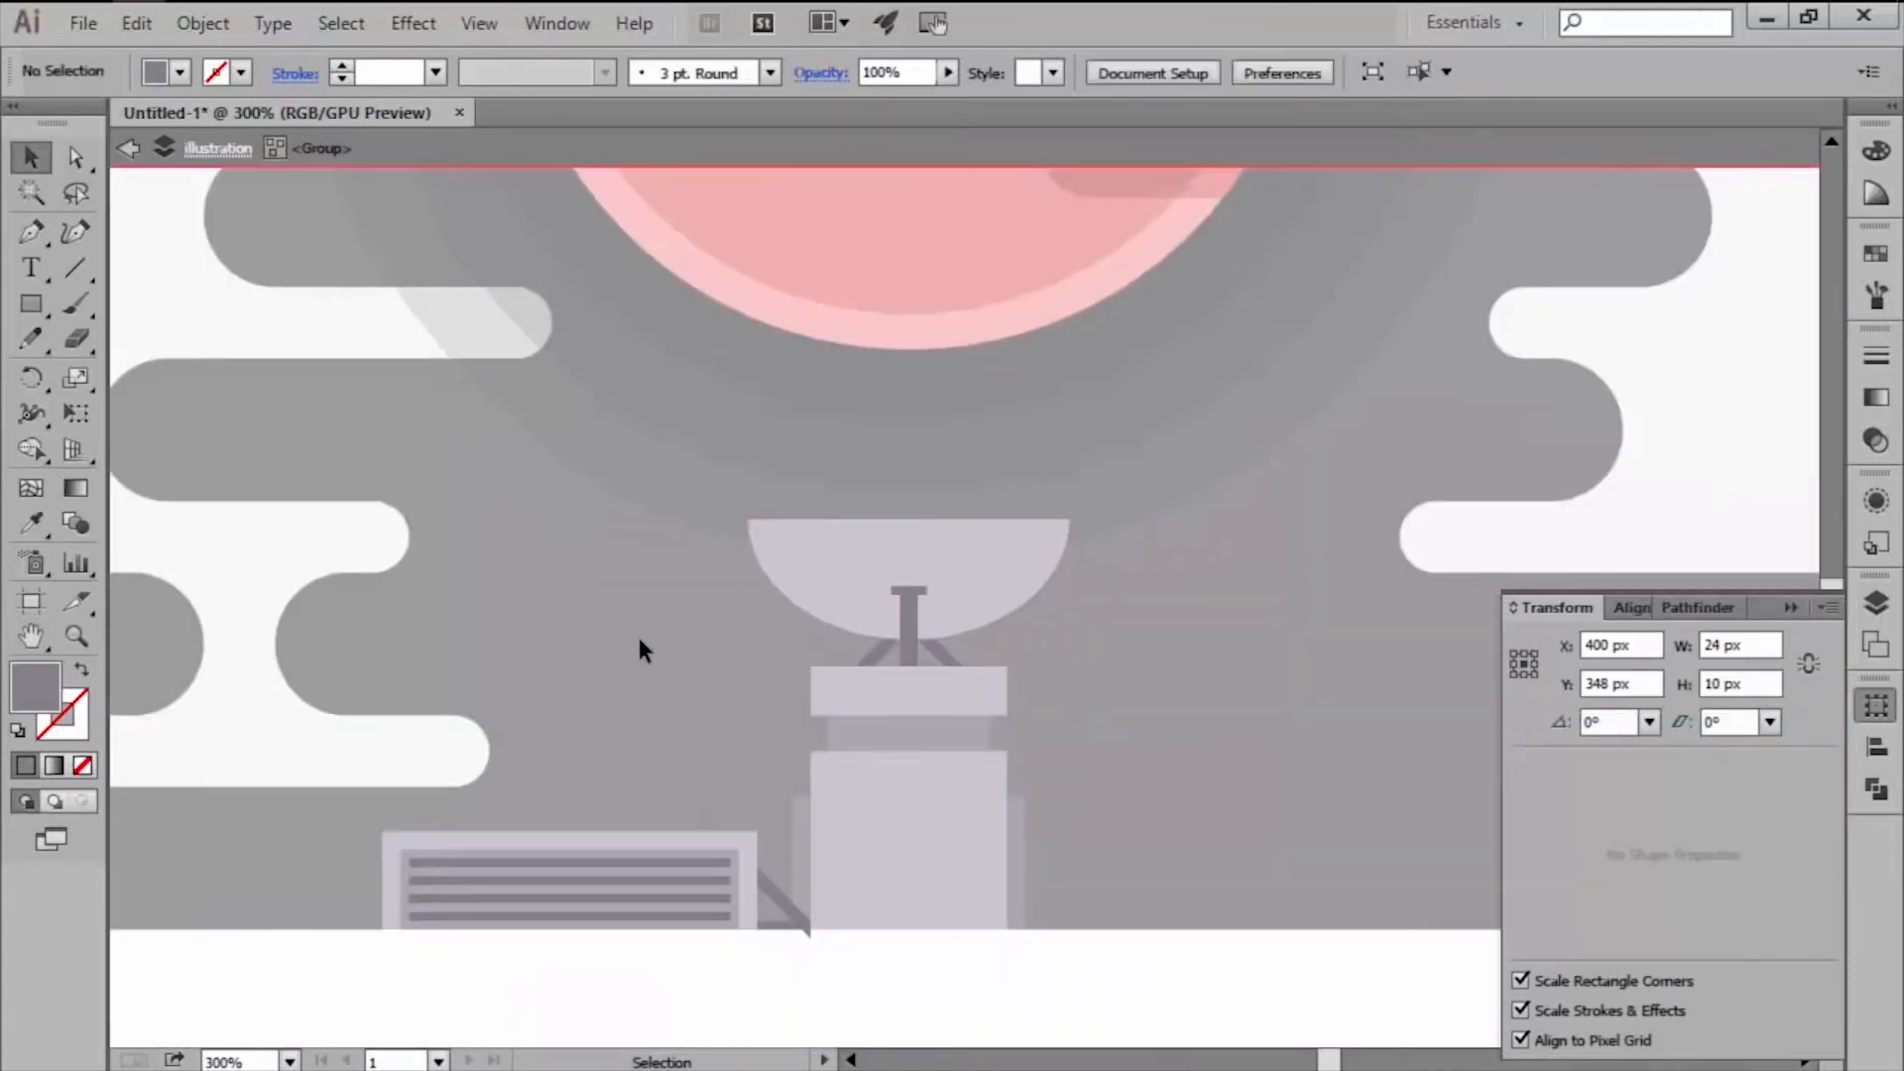
Turn on Pixel Preview, duplicate the post onto the dish's flat upper edge, and shorten the copy to 12 px high.
scroll(914, 504, "up", 3)
key("ctrl+alt+y")
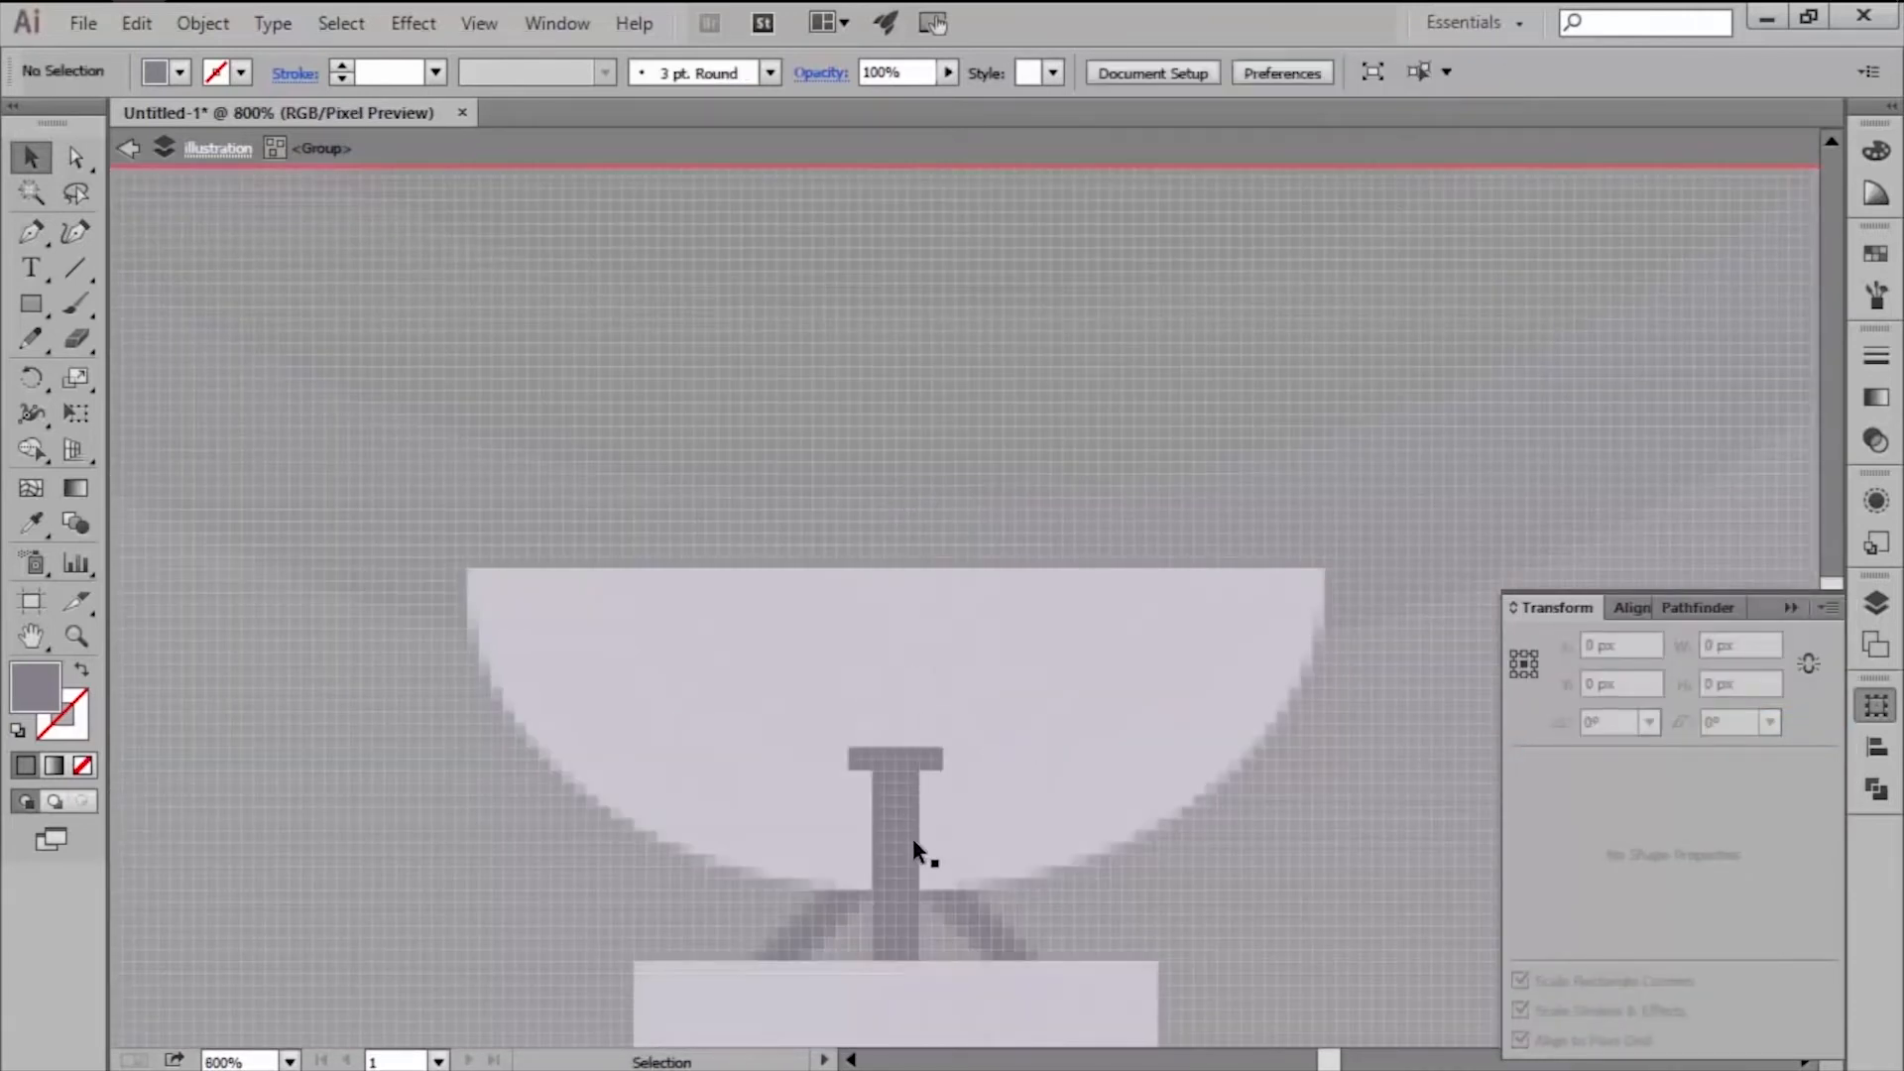
left_click_drag(913, 837, 896, 425)
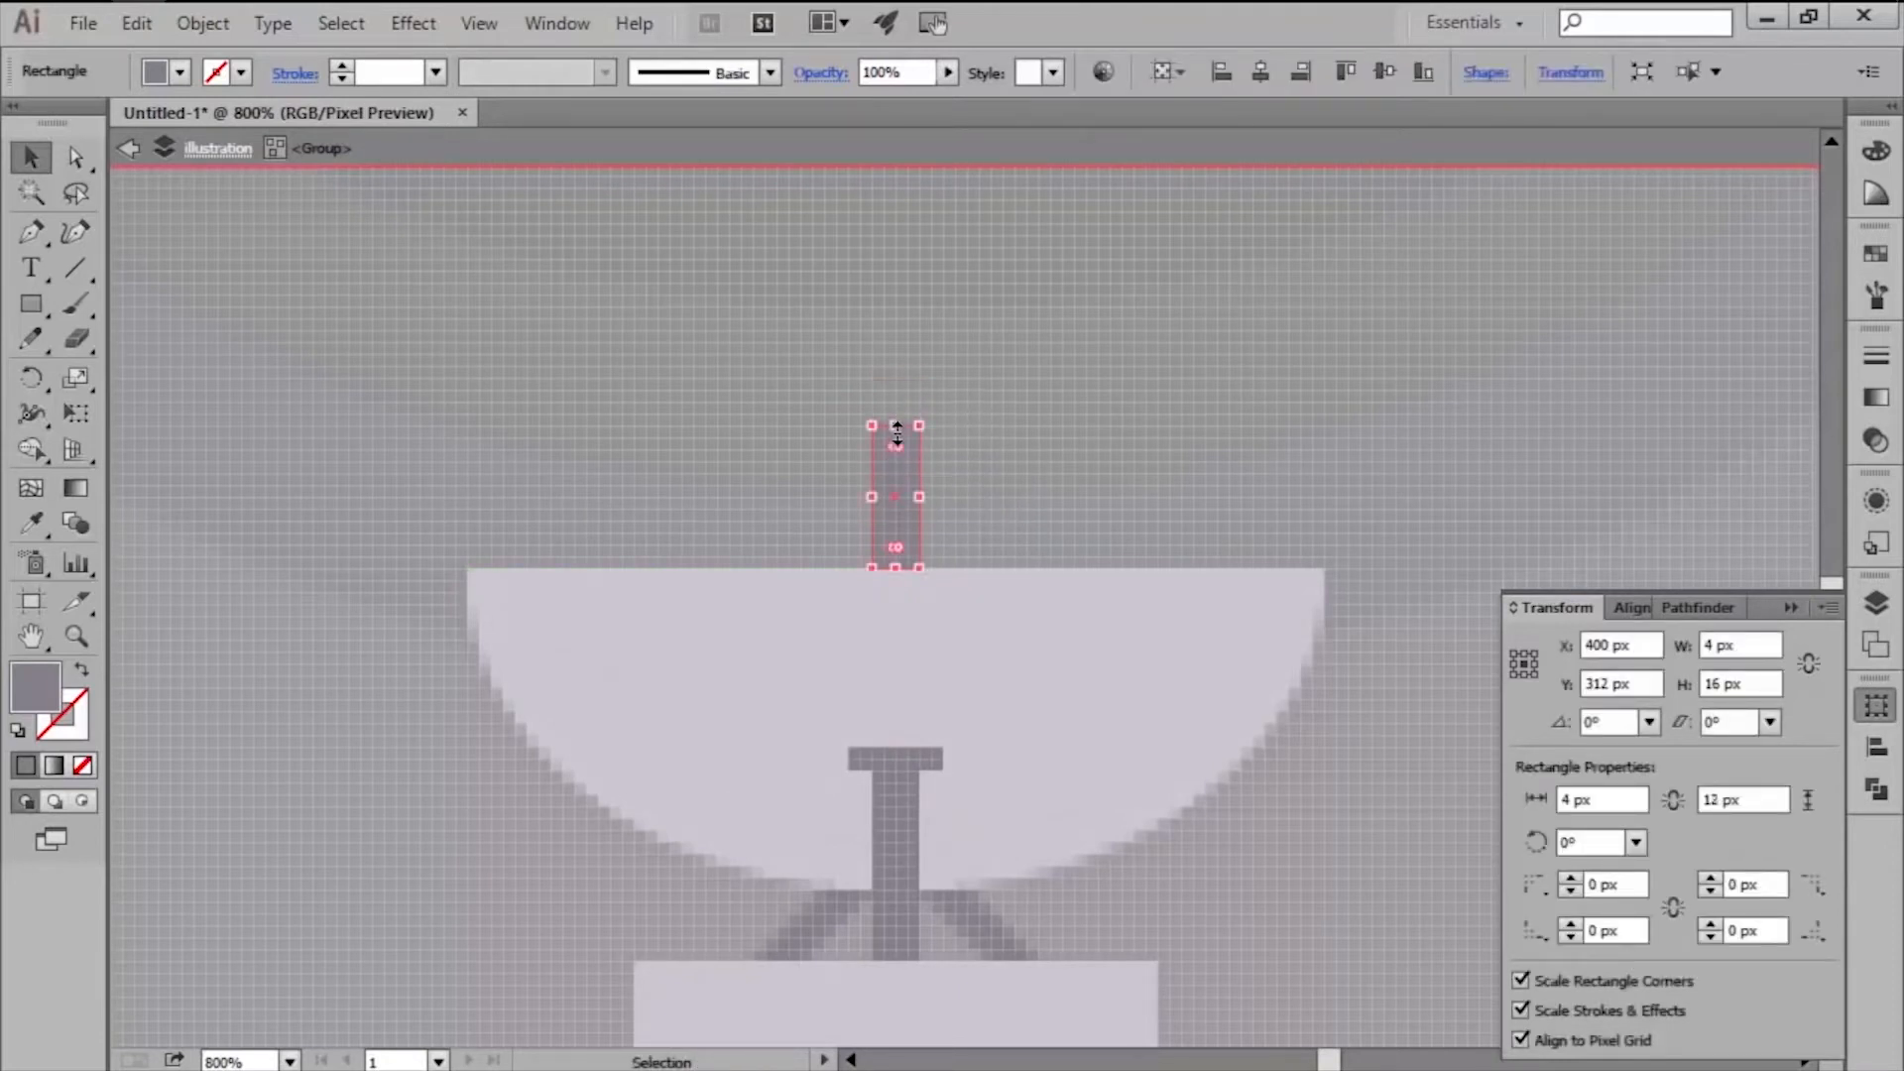
scroll(901, 348, "up", 2)
left_click(859, 412)
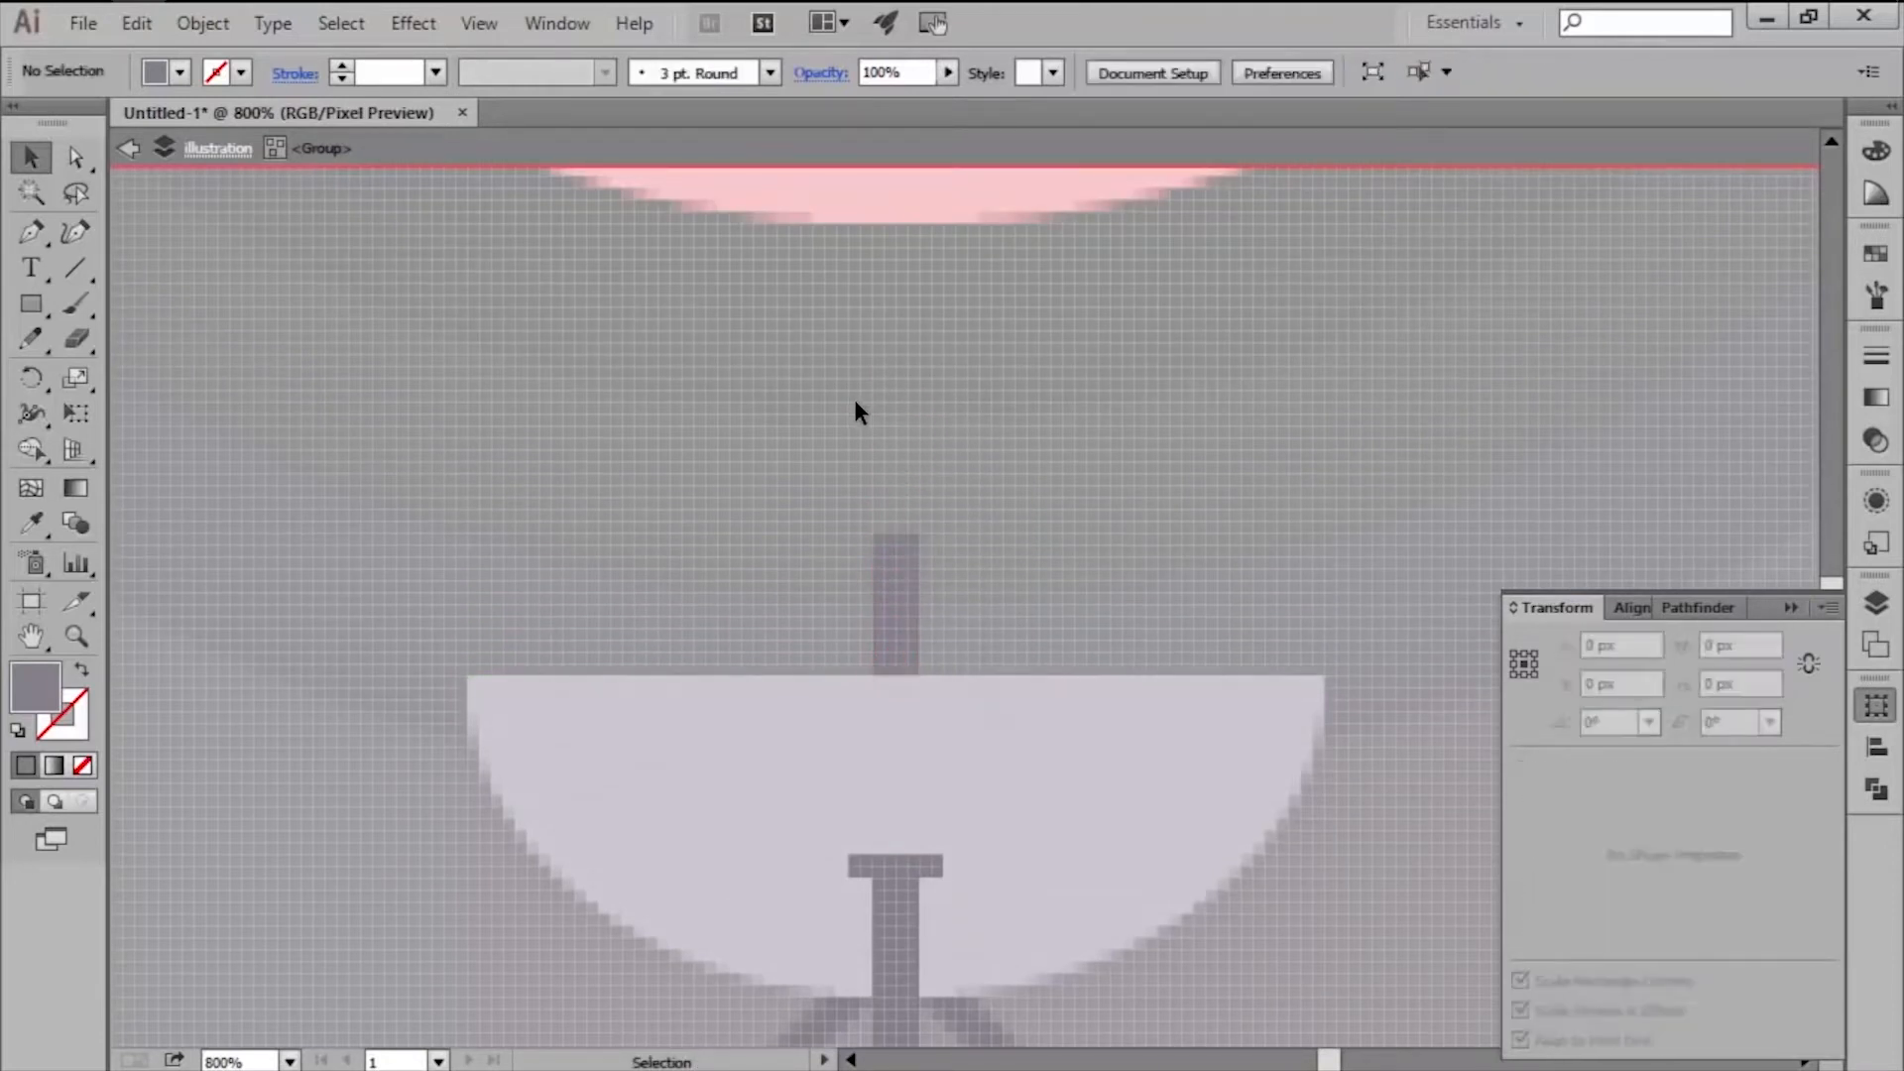
Sample the dish's light grey, draw a 6 px circle centred on the upper post's tip, and turn off Pixel Preview.
key("i")
left_click(693, 736)
key("v")
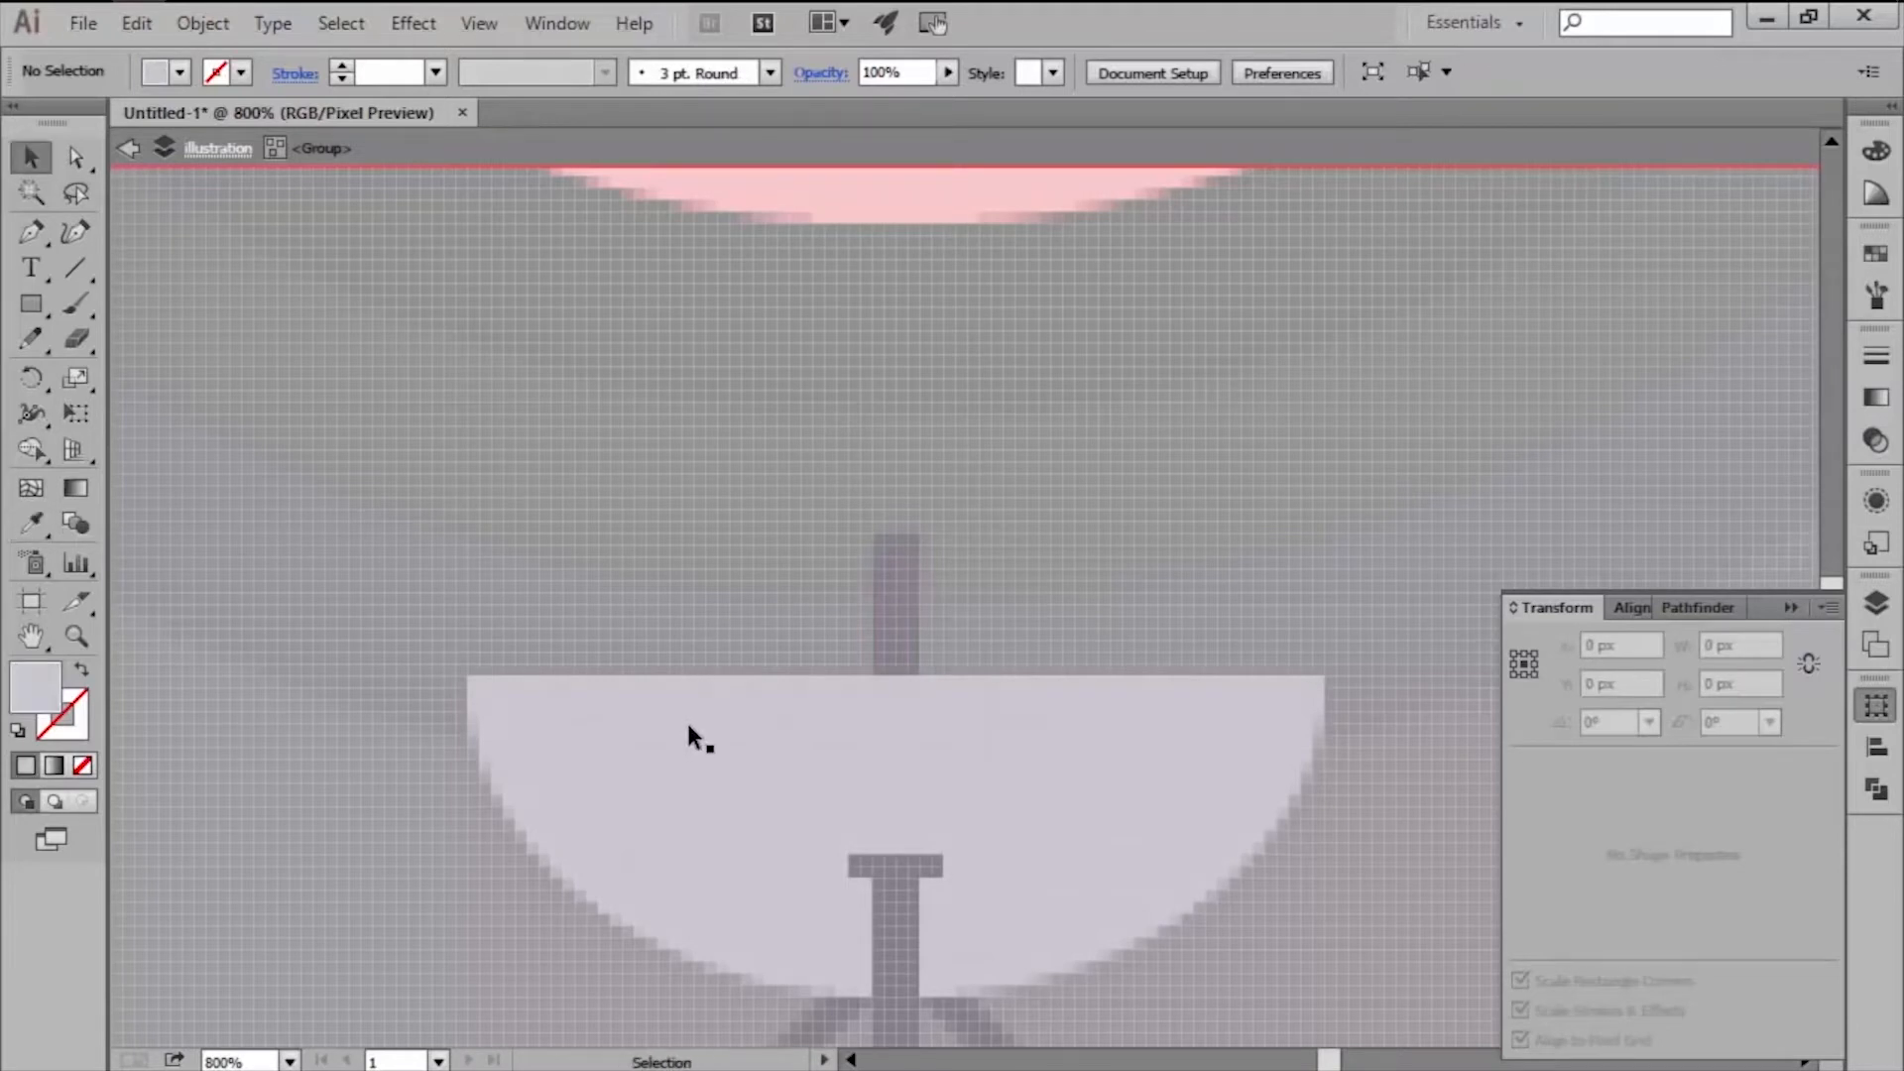
key("l")
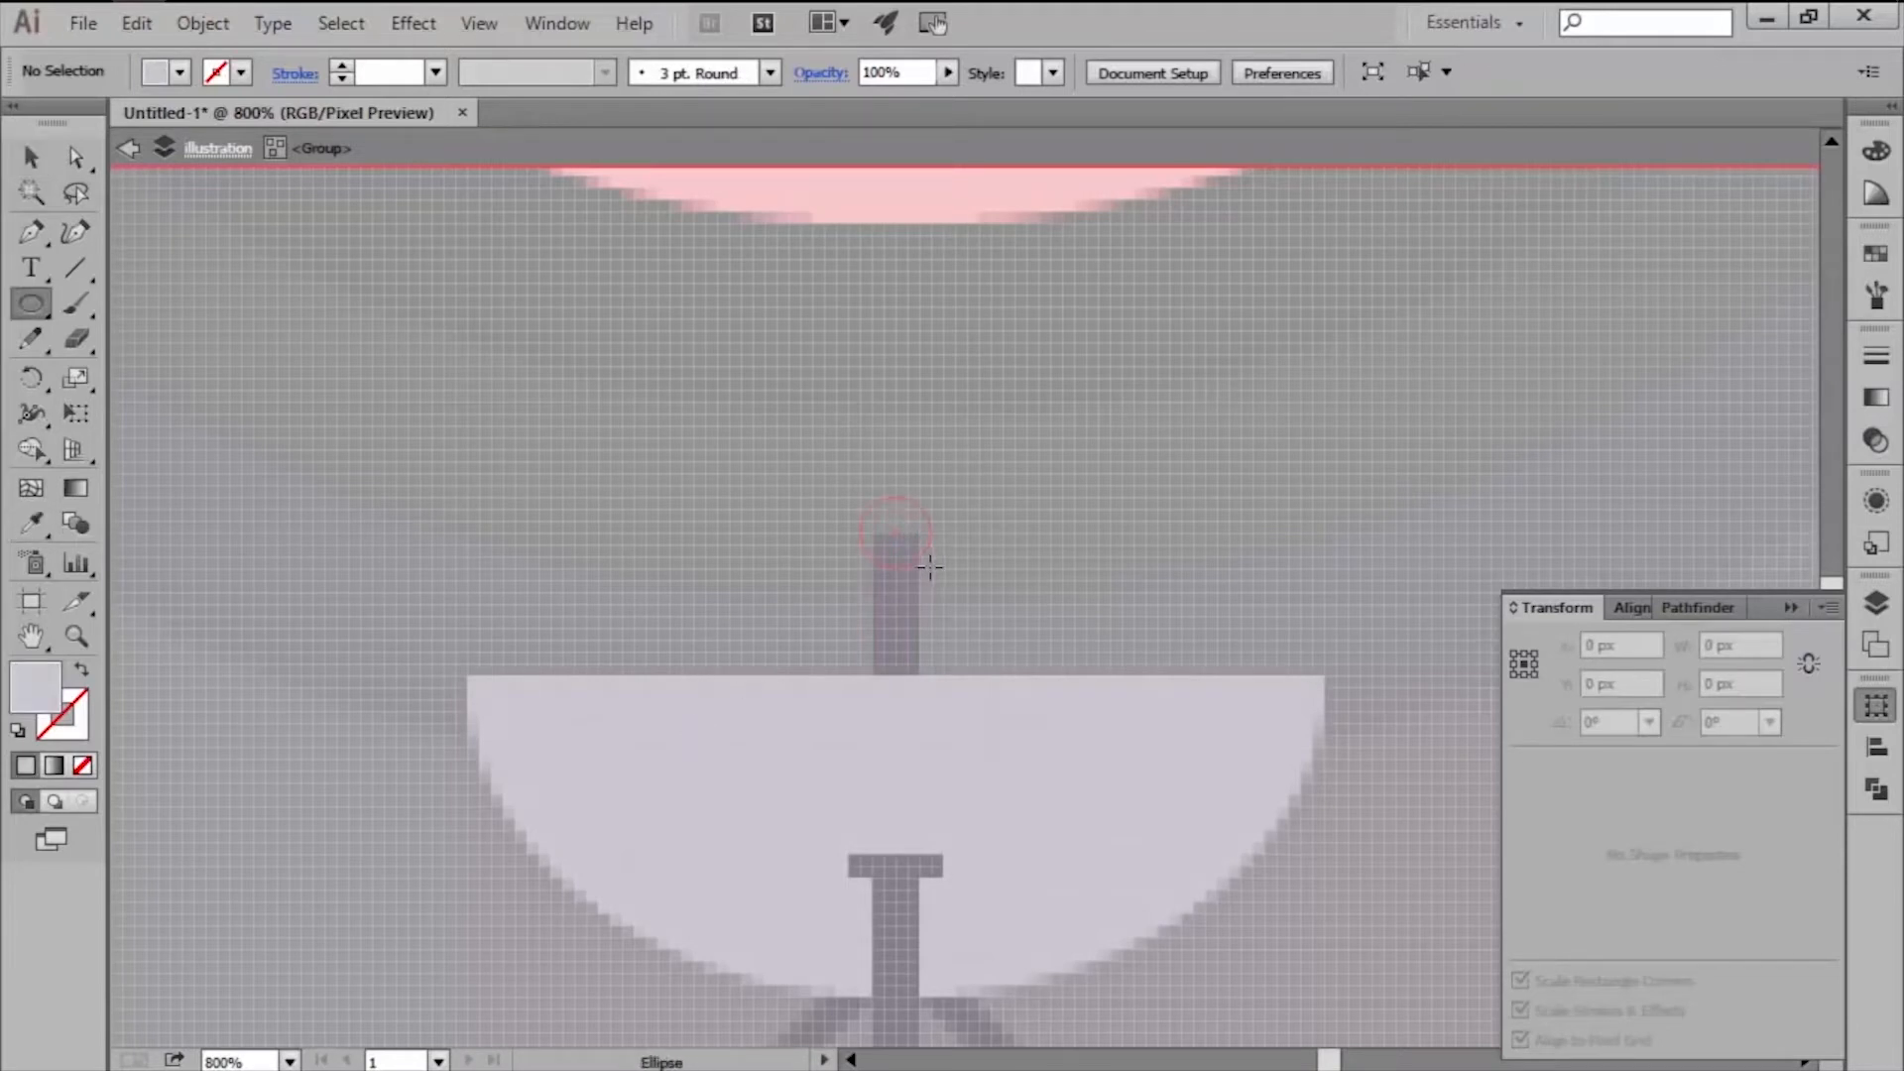
left_click_drag(931, 567, 931, 567)
key("v")
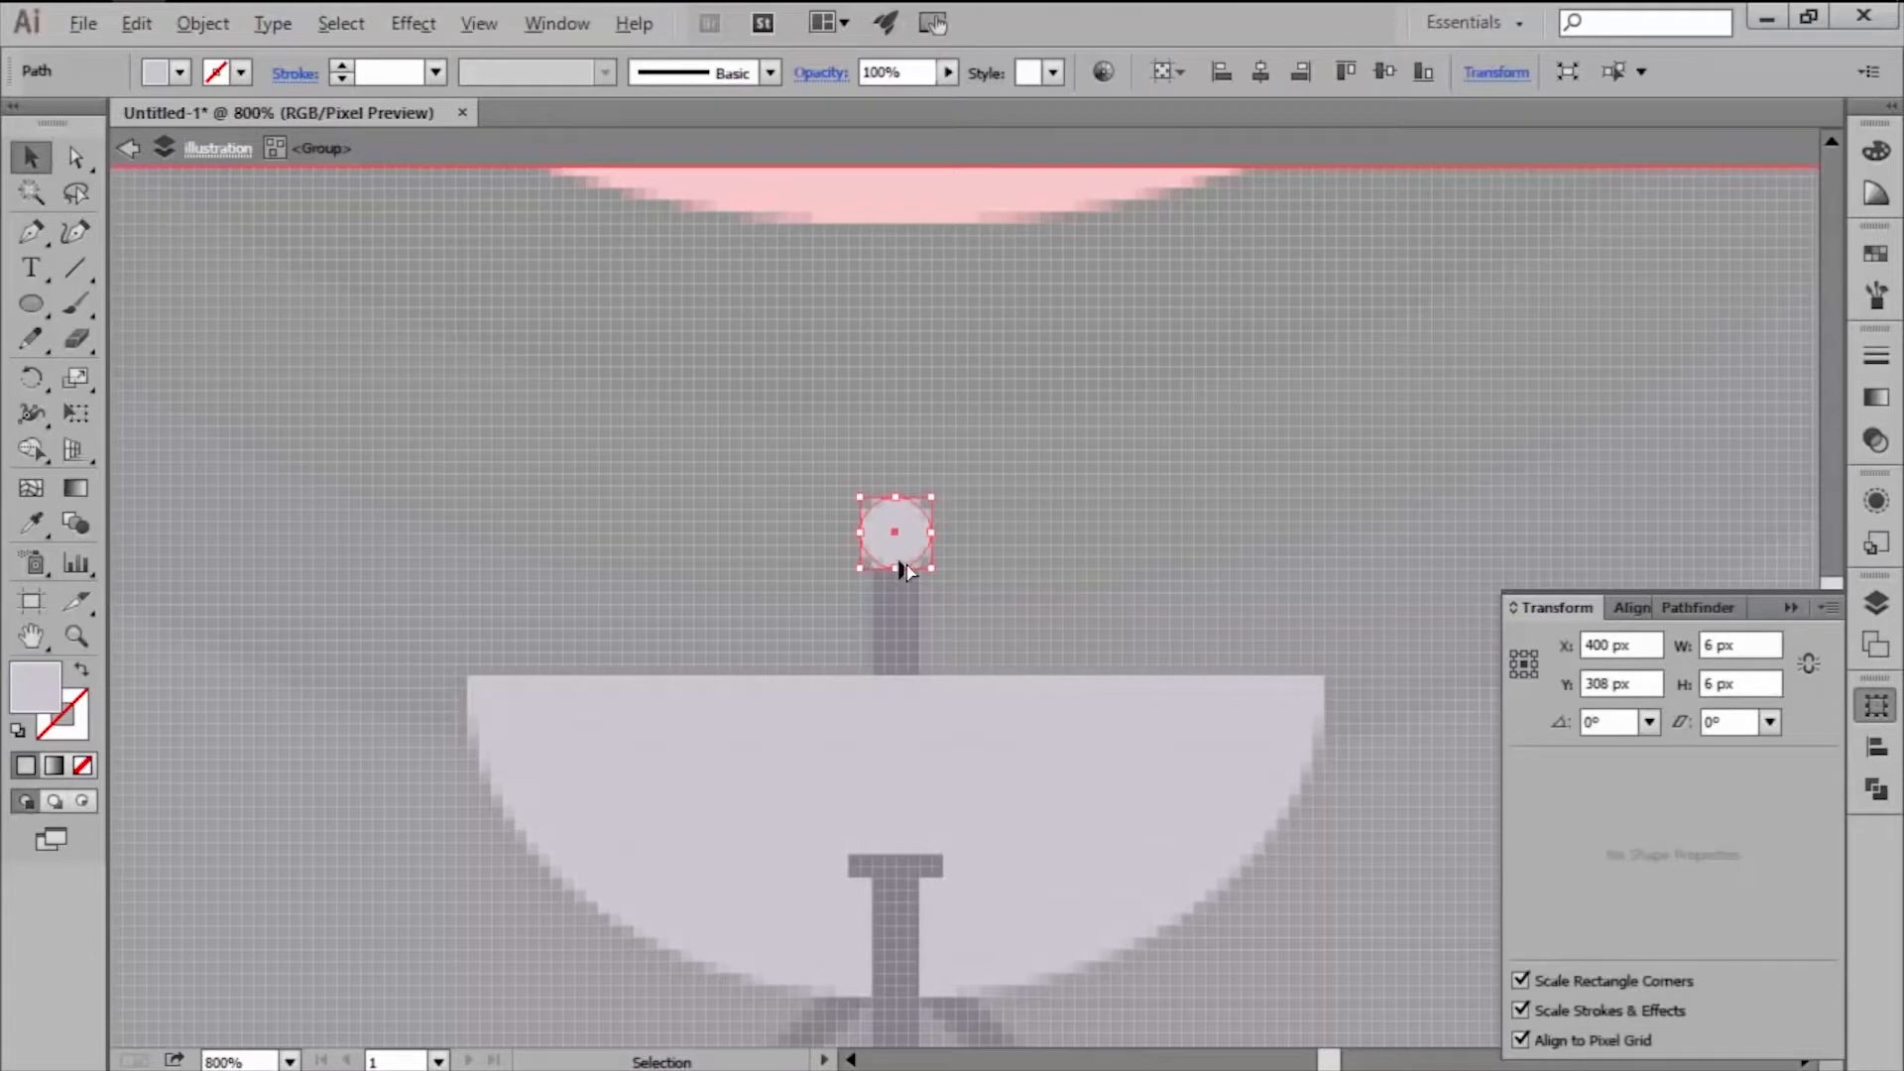
scroll(903, 563, "down", 2)
key("ctrl+alt+y")
scroll(853, 508, "down", 3)
left_click(836, 805)
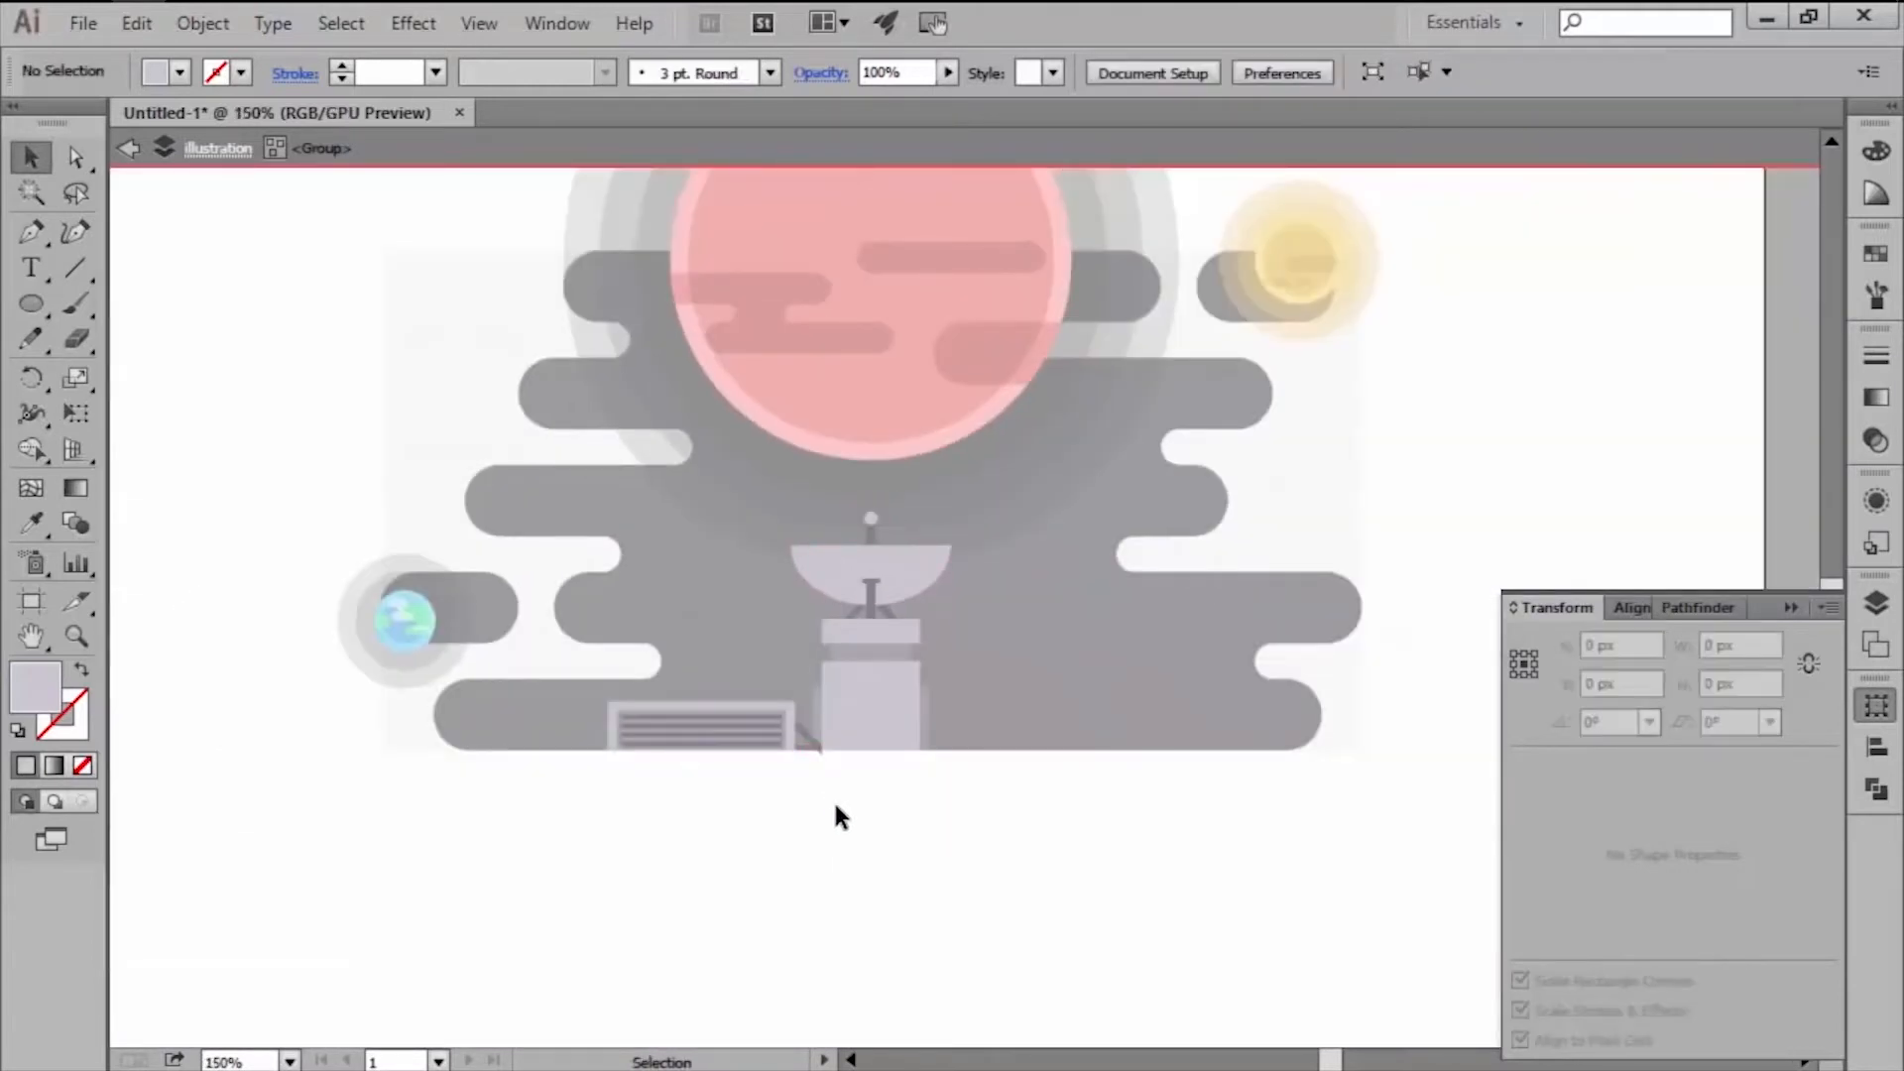
Copy the tower's main rectangle in place and shorten the copy to a 4 px high strip along its upper edge.
scroll(880, 682, "up", 1)
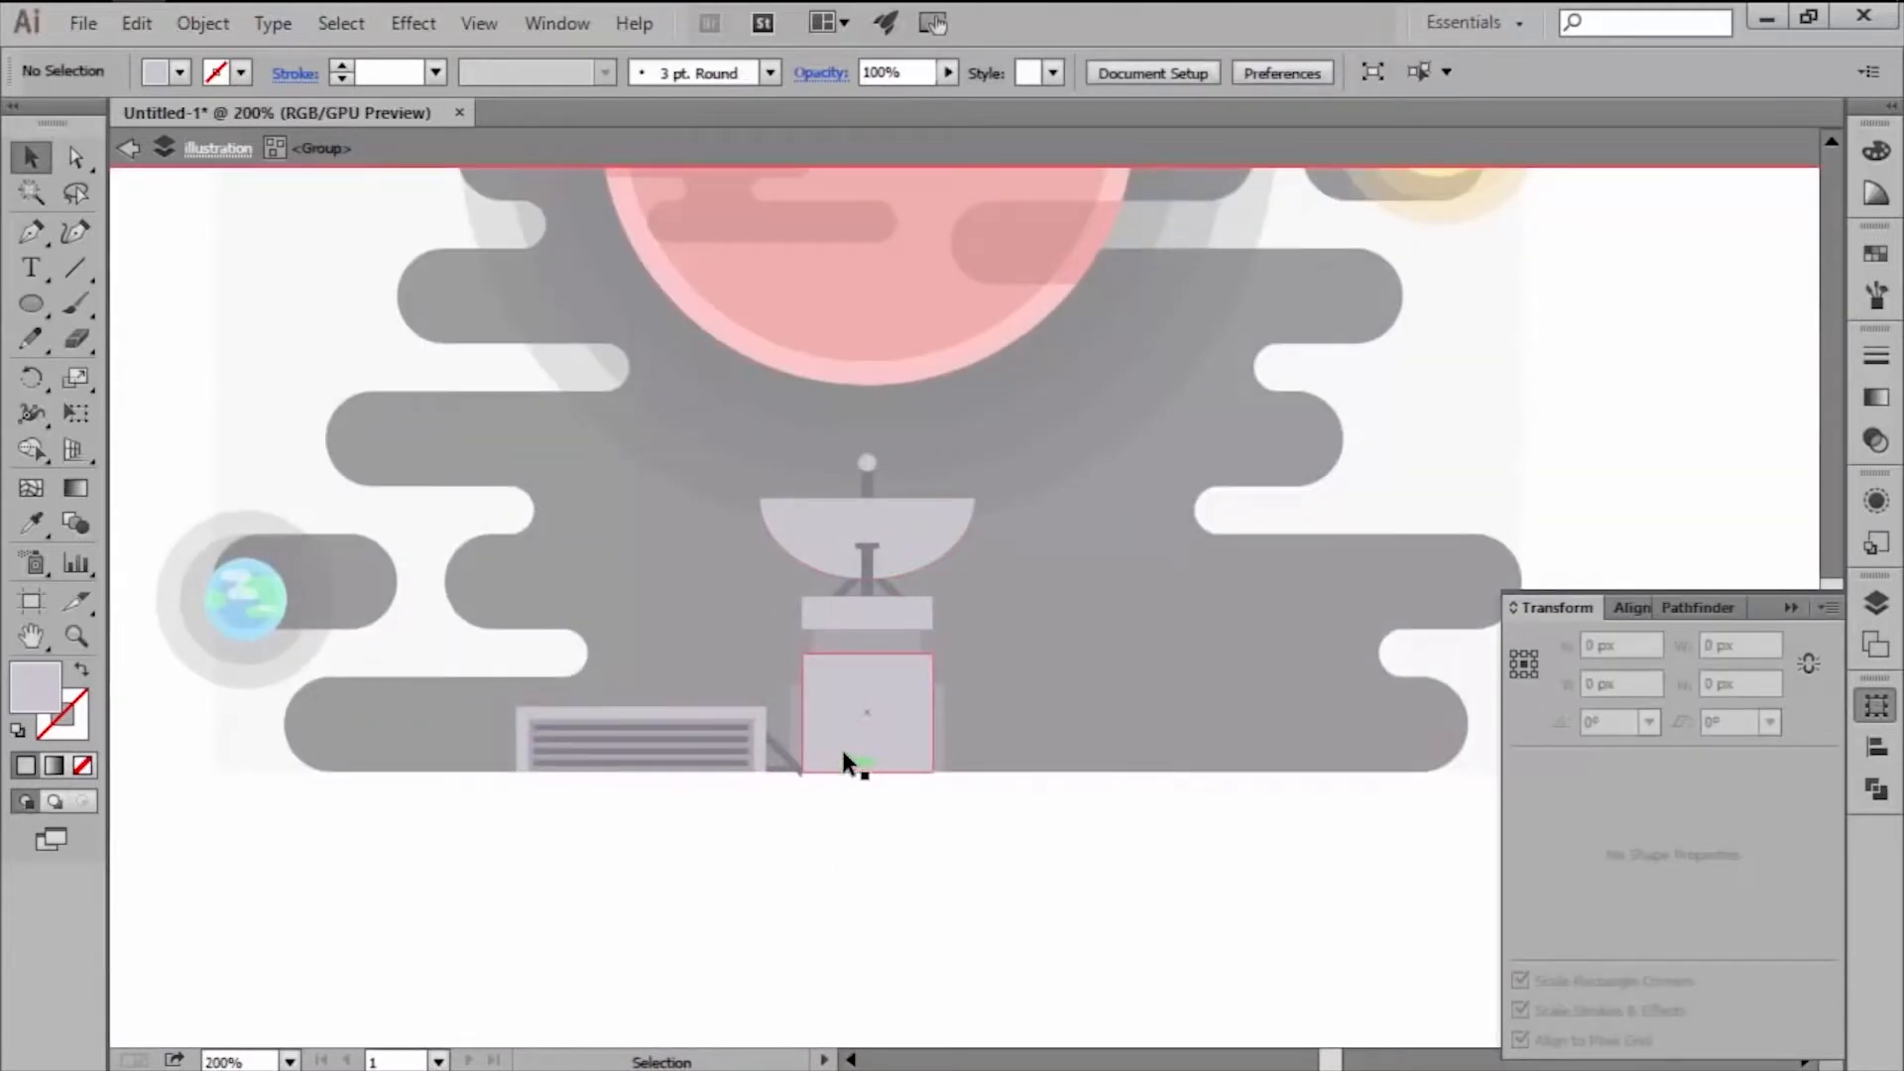
scroll(859, 707, "up", 2)
left_click(863, 720)
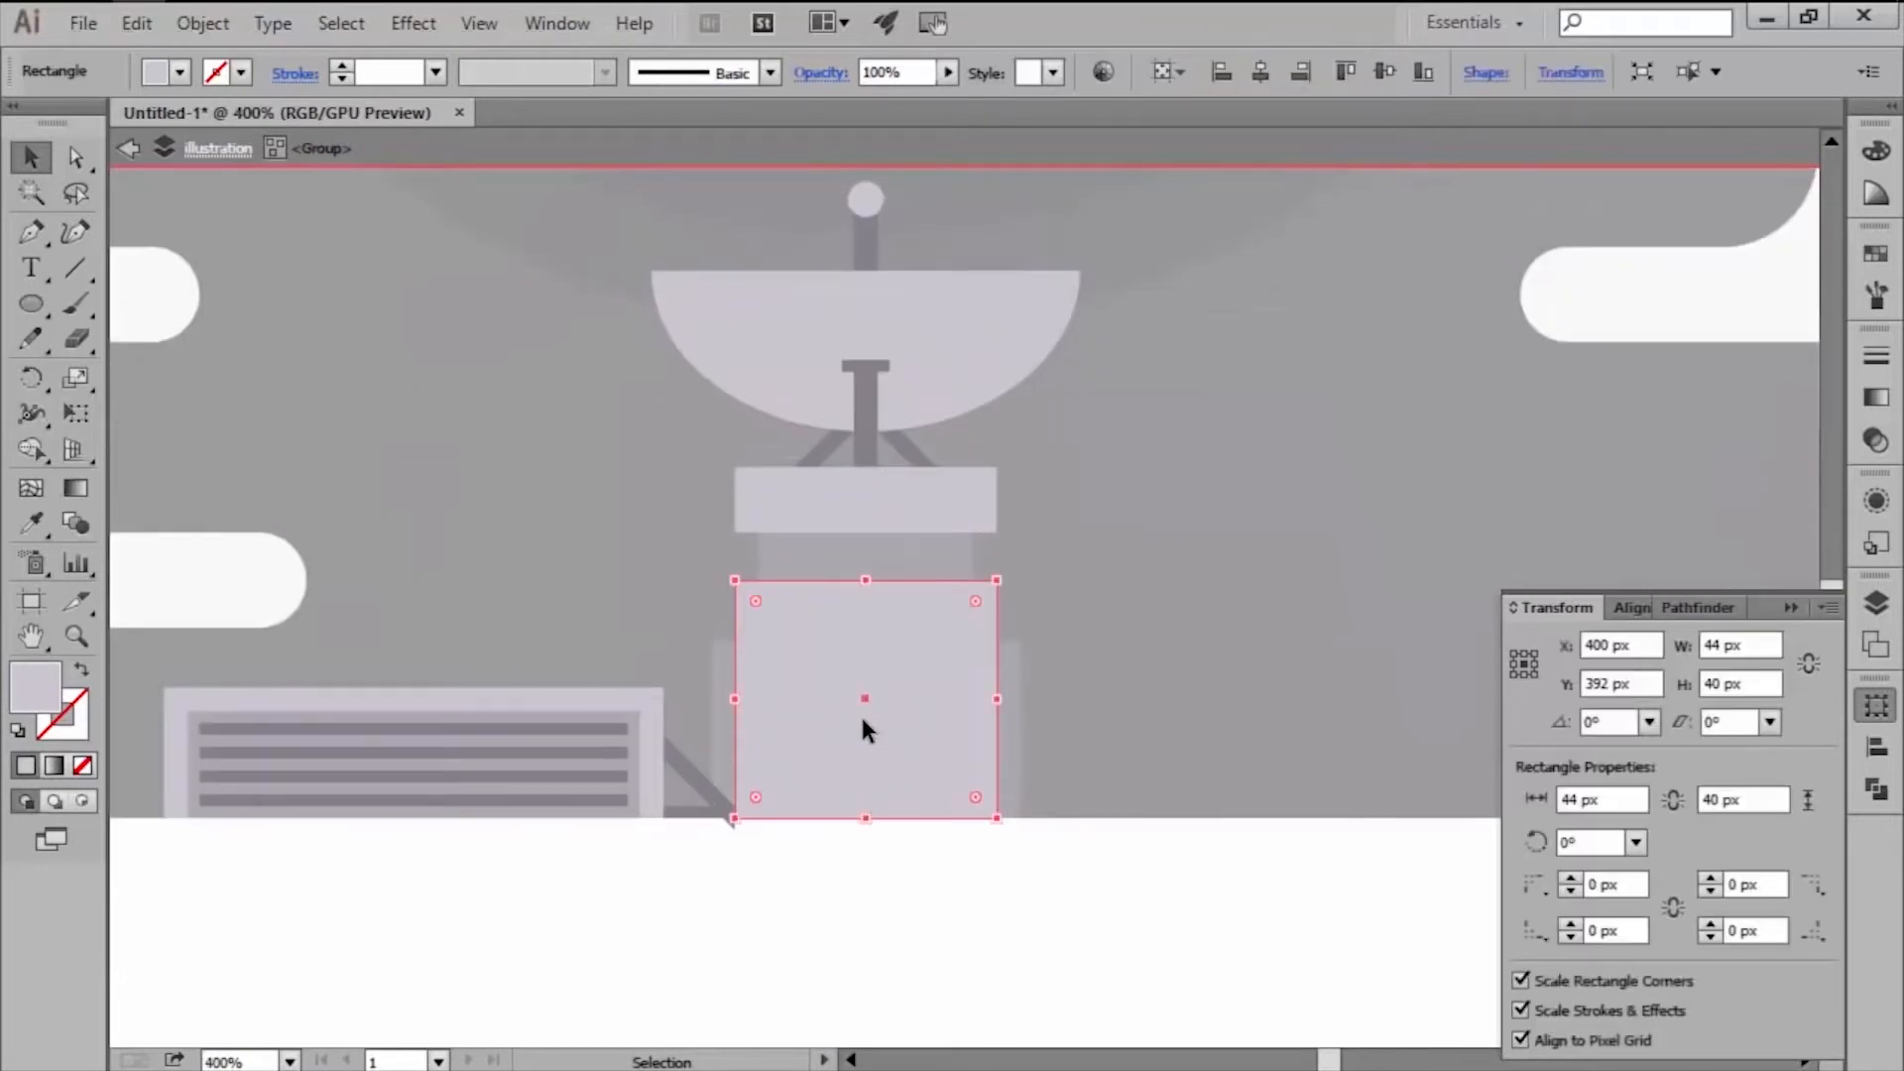
key("ctrl+alt+y")
scroll(860, 712, "up", 1)
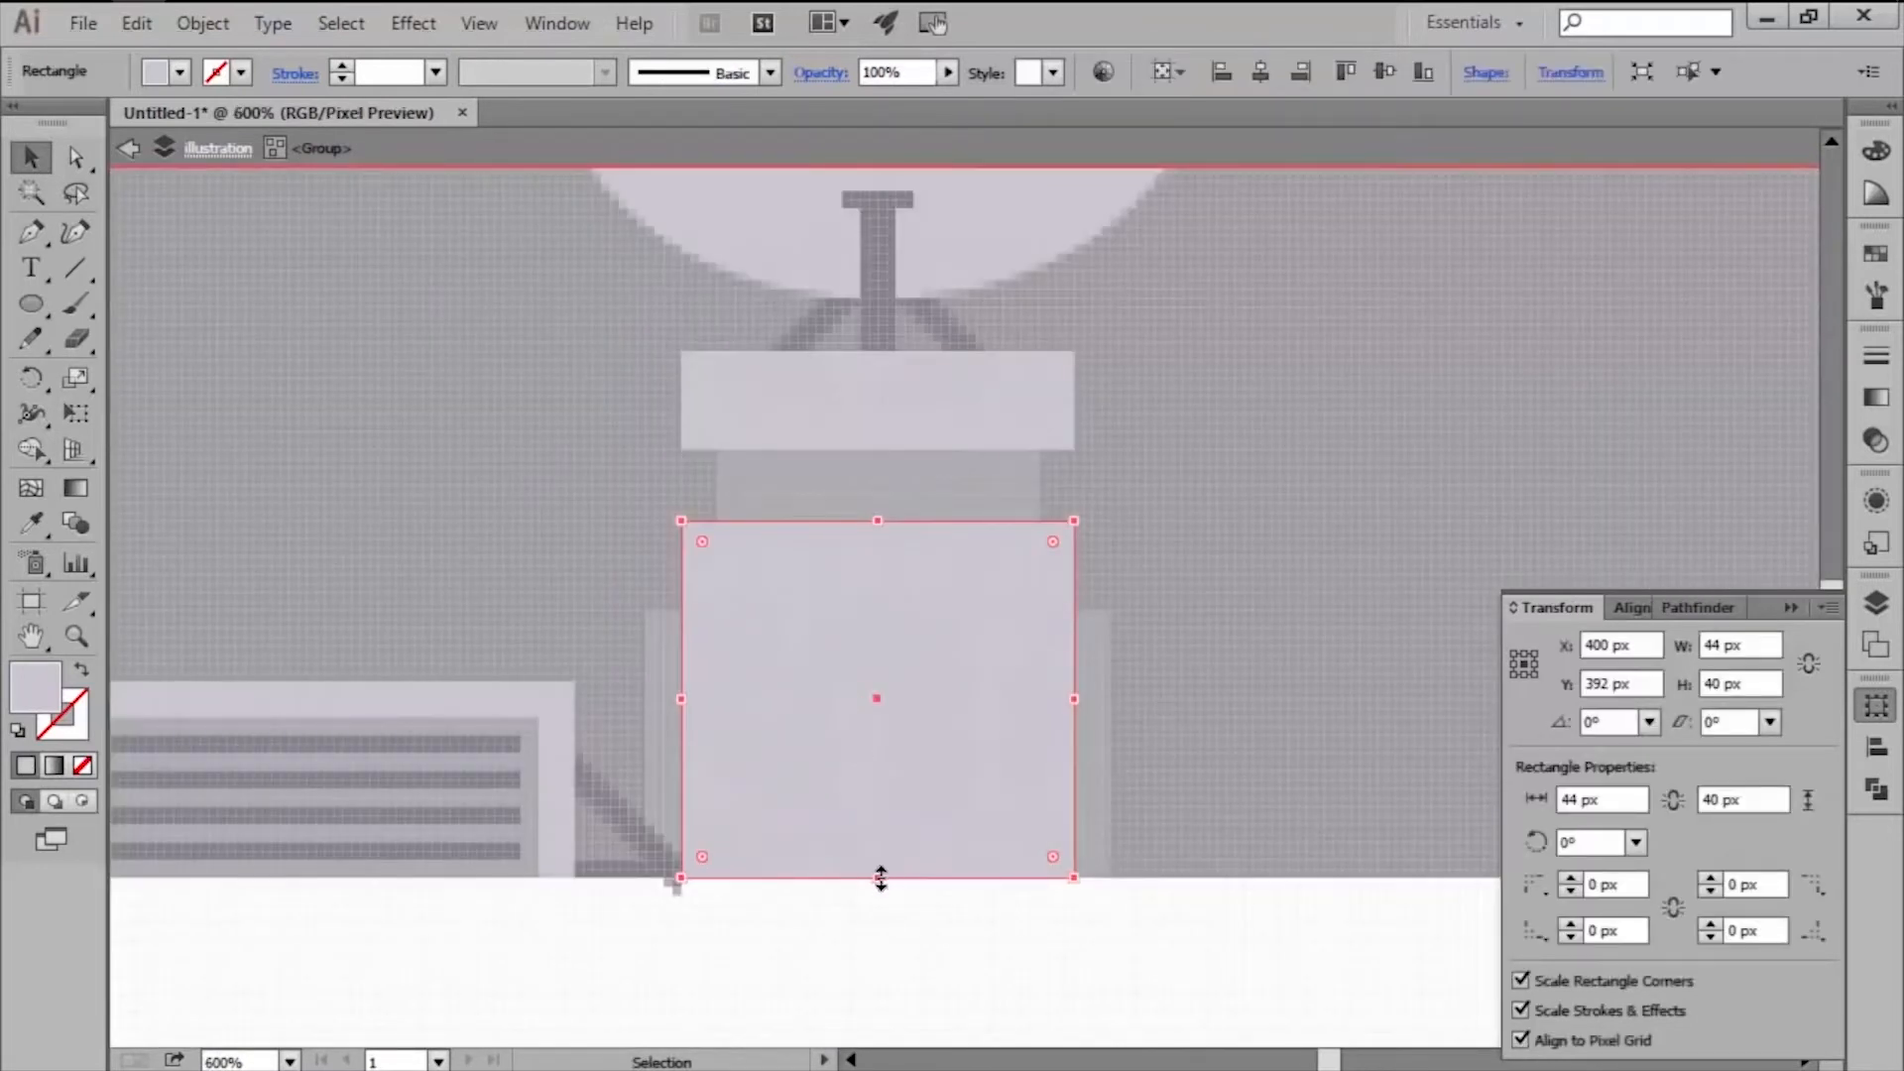
left_click_drag(877, 879, 883, 563)
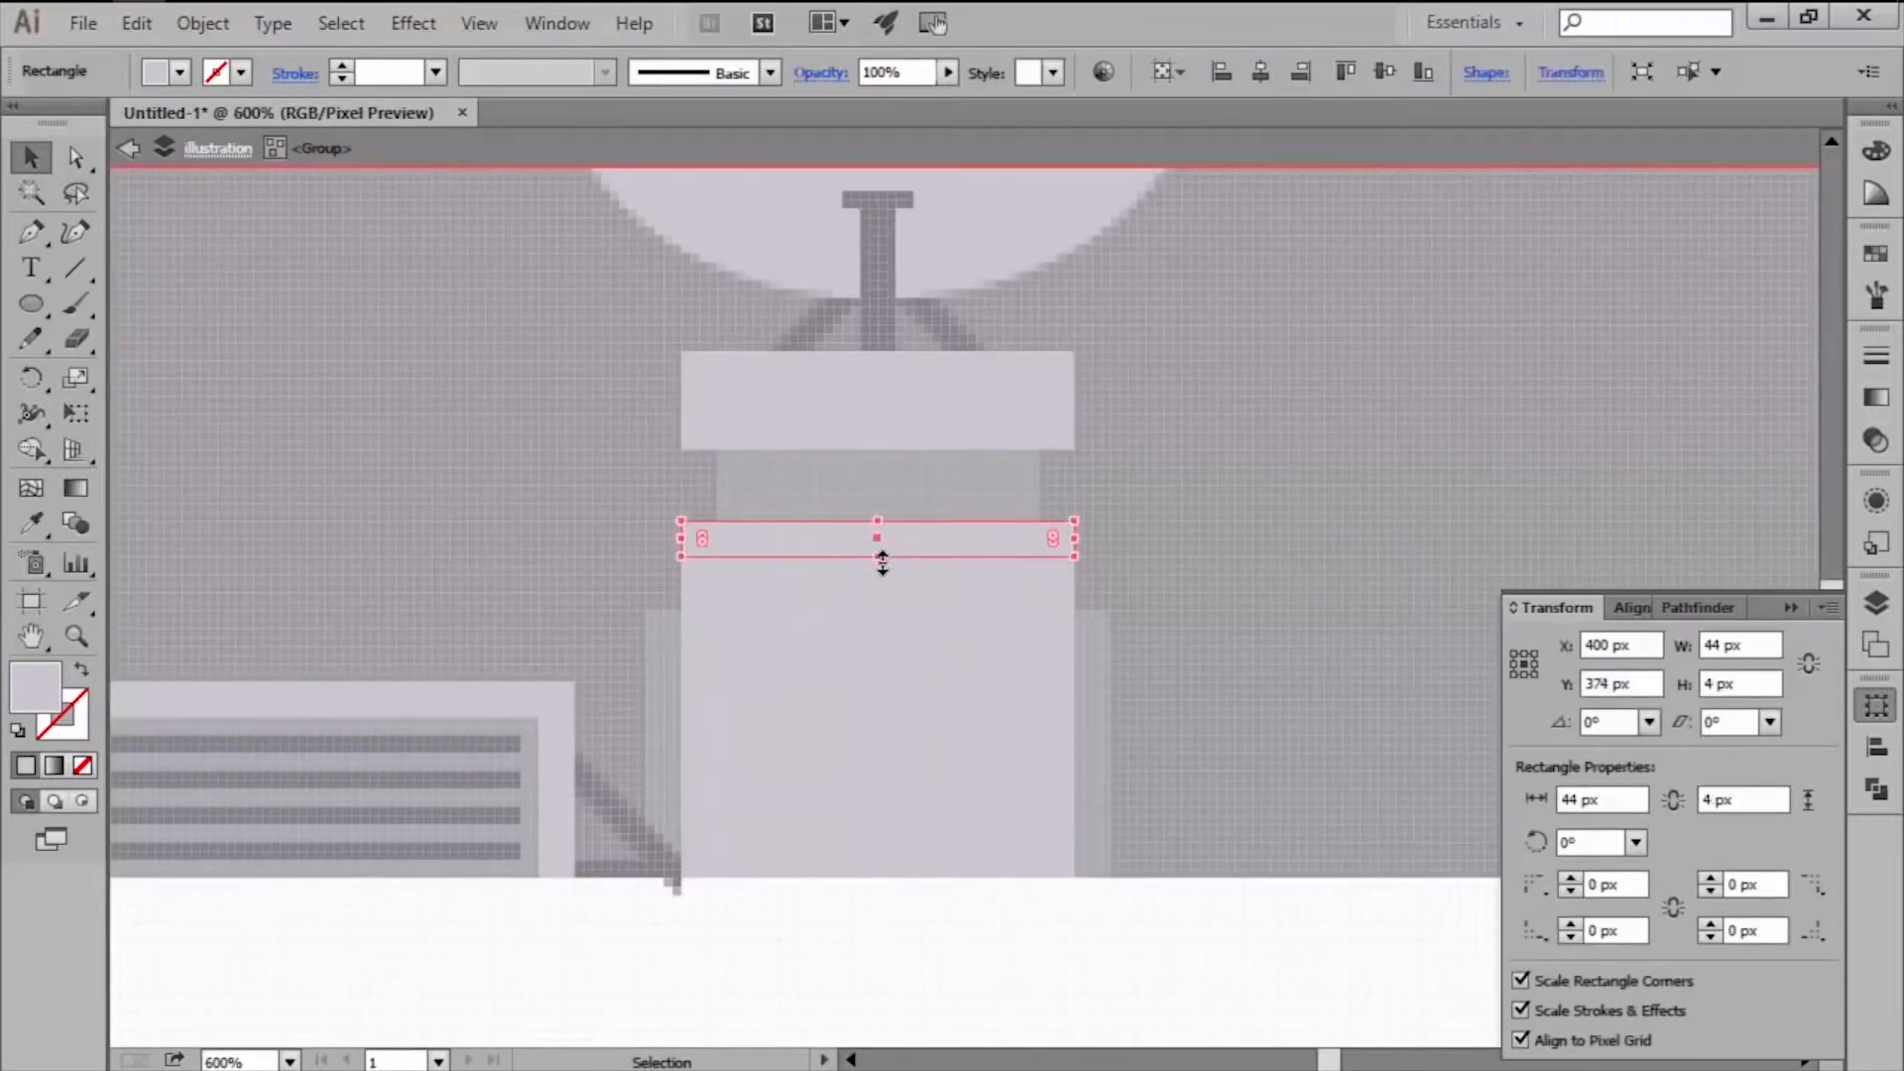
key("ctrl+alt+y")
Fill the strip with white and set its blend mode to Lighten at 60% opacity.
left_click(1874, 255)
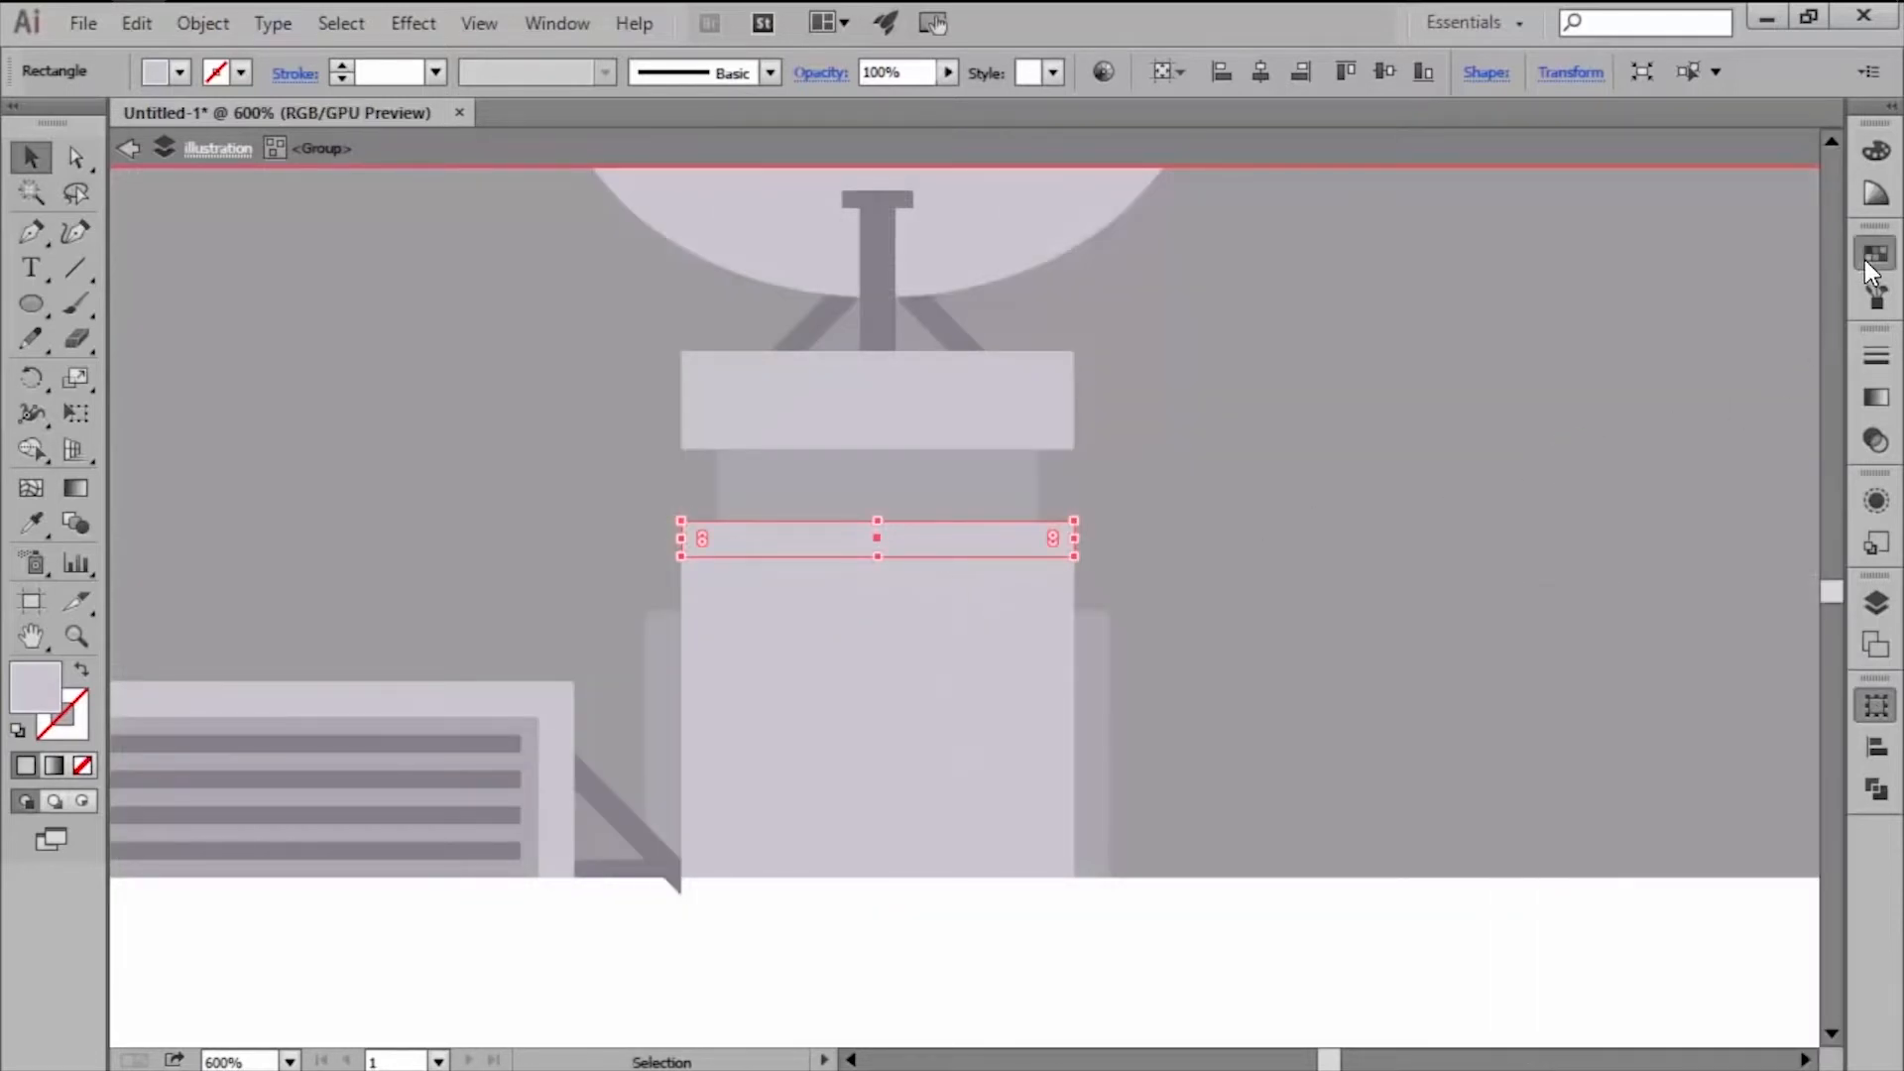
left_click(1550, 315)
left_click(1876, 440)
left_click(1582, 371)
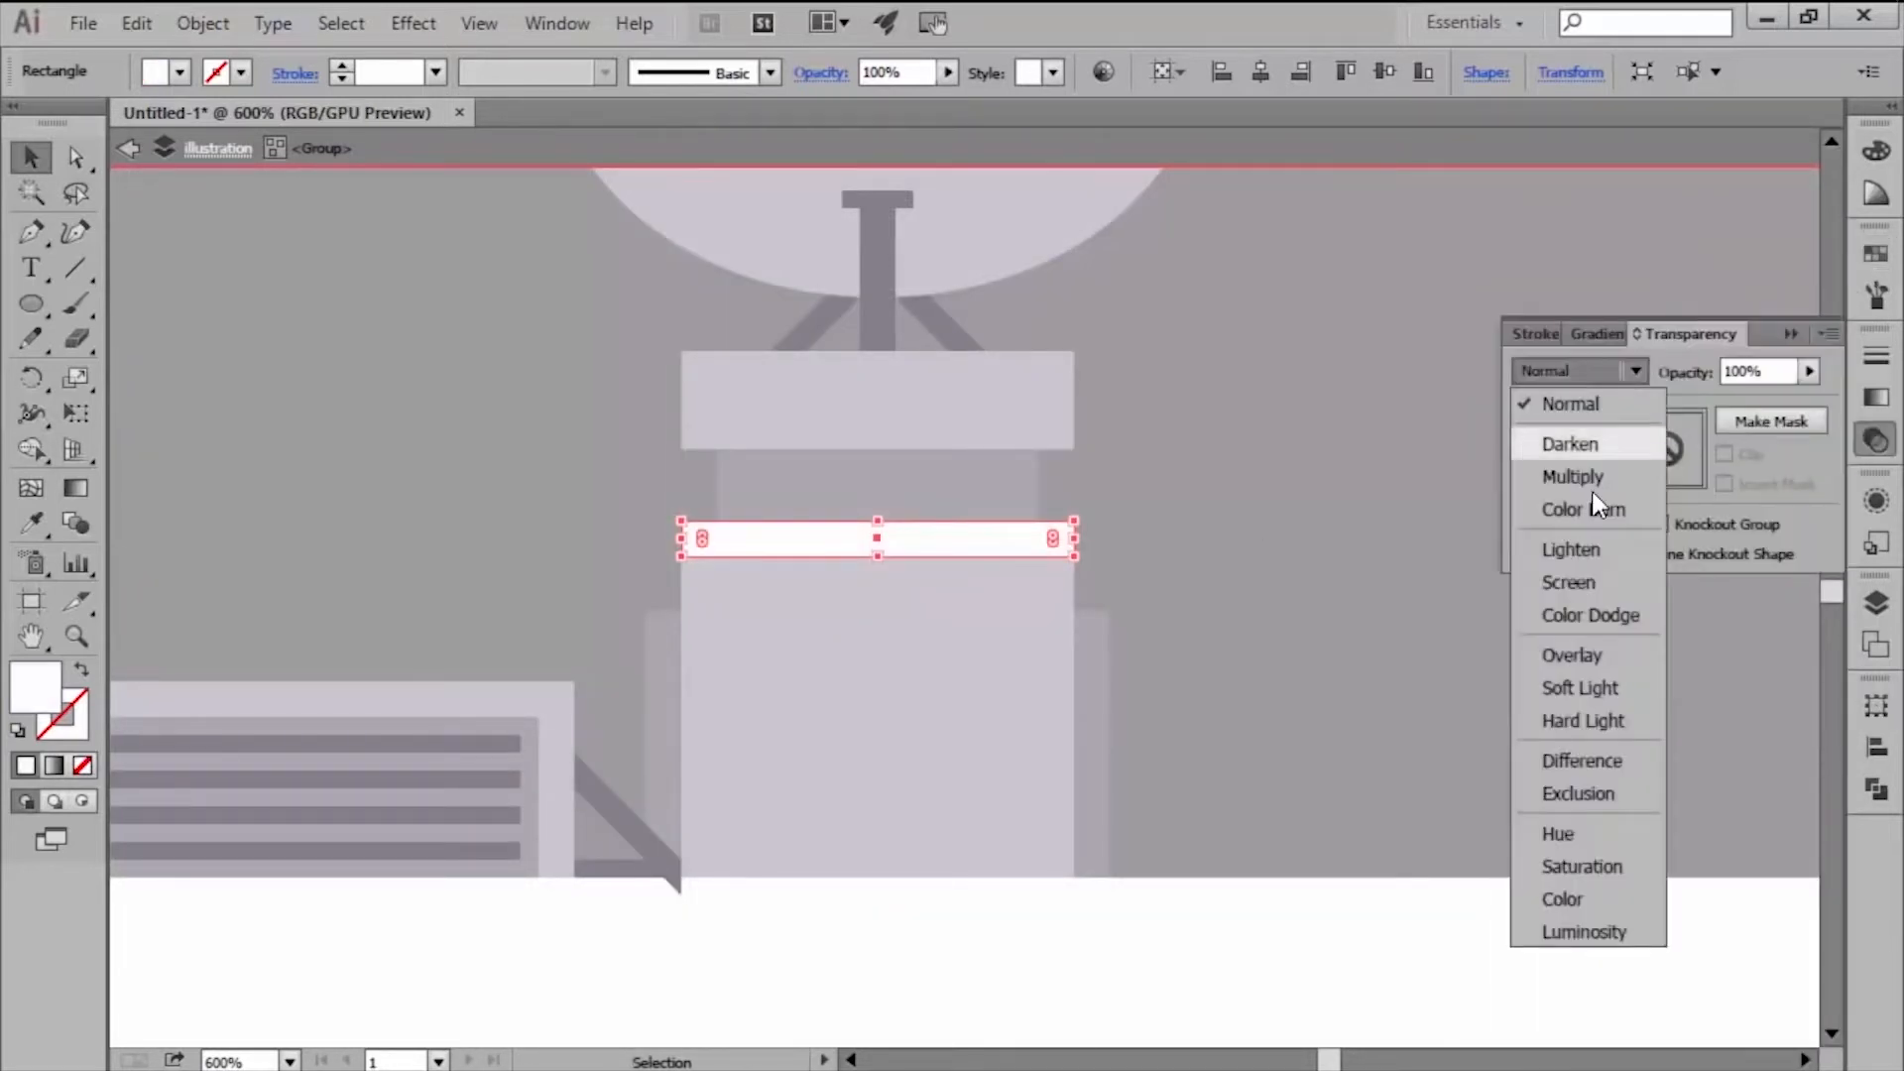
left_click(1572, 654)
left_click(1759, 371)
type("60")
key("Return")
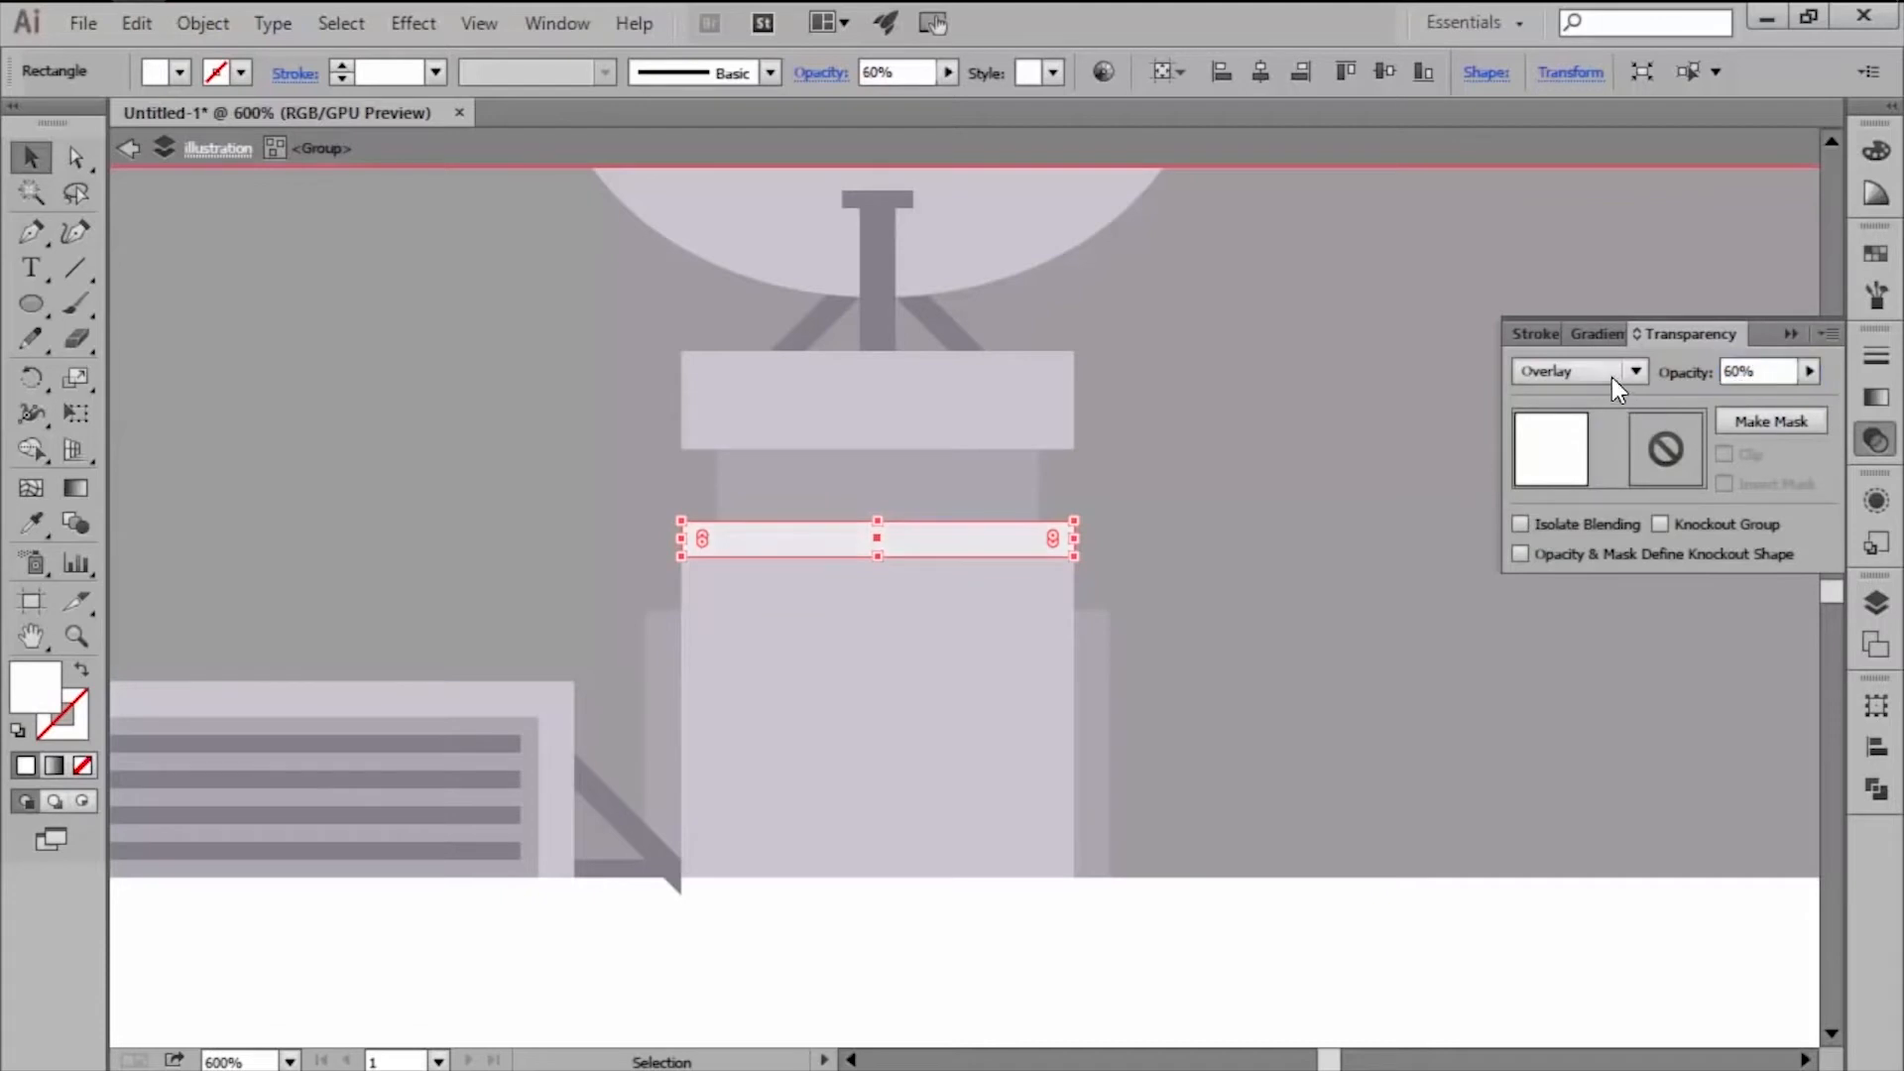
left_click(1611, 373)
left_click(1571, 550)
left_click(904, 922)
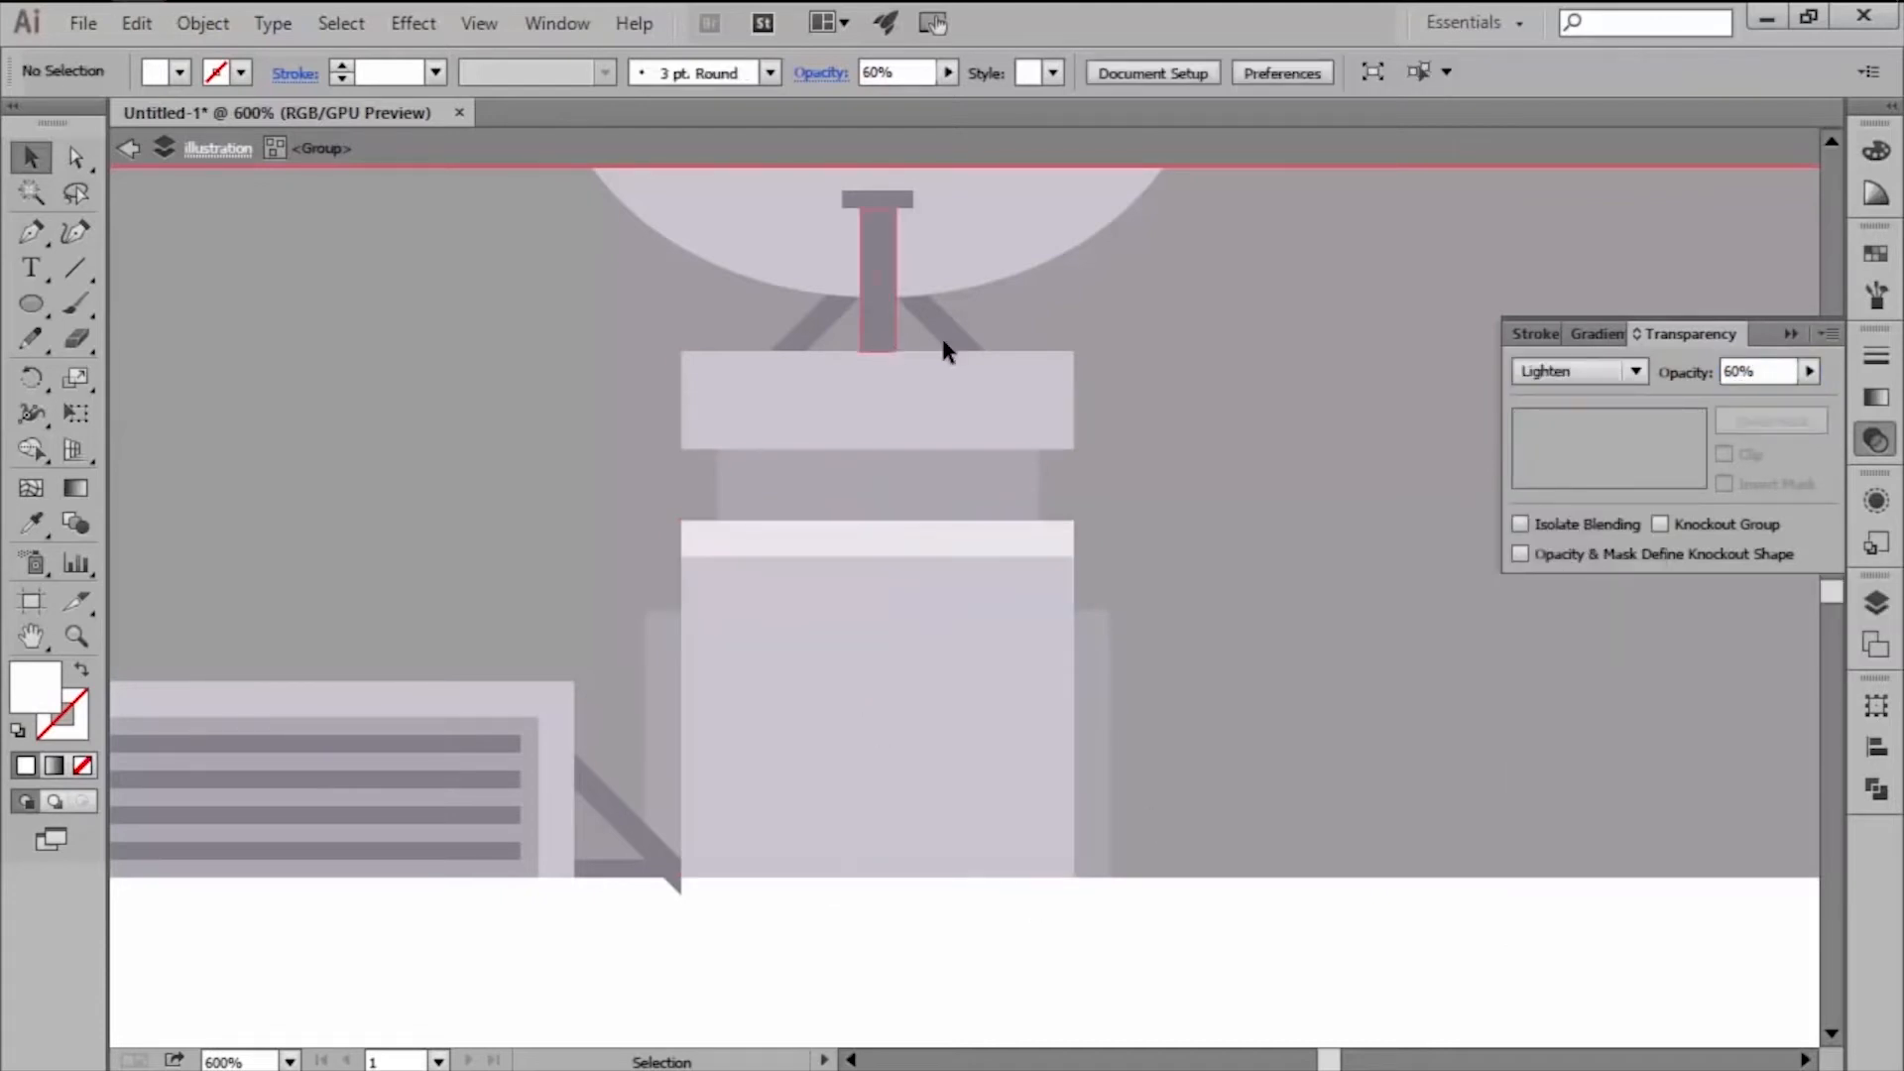
Draw a 4 px dark grey circle near the left end of the tower's highlight strip, aligned to the pixel grid.
left_click(1876, 253)
left_click(1652, 340)
key("l")
key("ctrl+alt+y")
scroll(714, 556, "up", 2)
Copy the circle 6 px to the right and repeat the duplication to form a row of seven circles.
key("v")
mouse_move(693, 544)
left_mouse_down()
mouse_move(731, 575)
mouse_move(830, 571)
left_mouse_up()
scroll(762, 552, "up", 1)
scroll(538, 628, "down", 1)
key("ctrl+d")
key("ctrl+d")
key("ctrl+d")
key("ctrl+d")
key("ctrl+d")
key("ctrl+alt+y")
Group the seven circles.
left_click(650, 567, "shift")
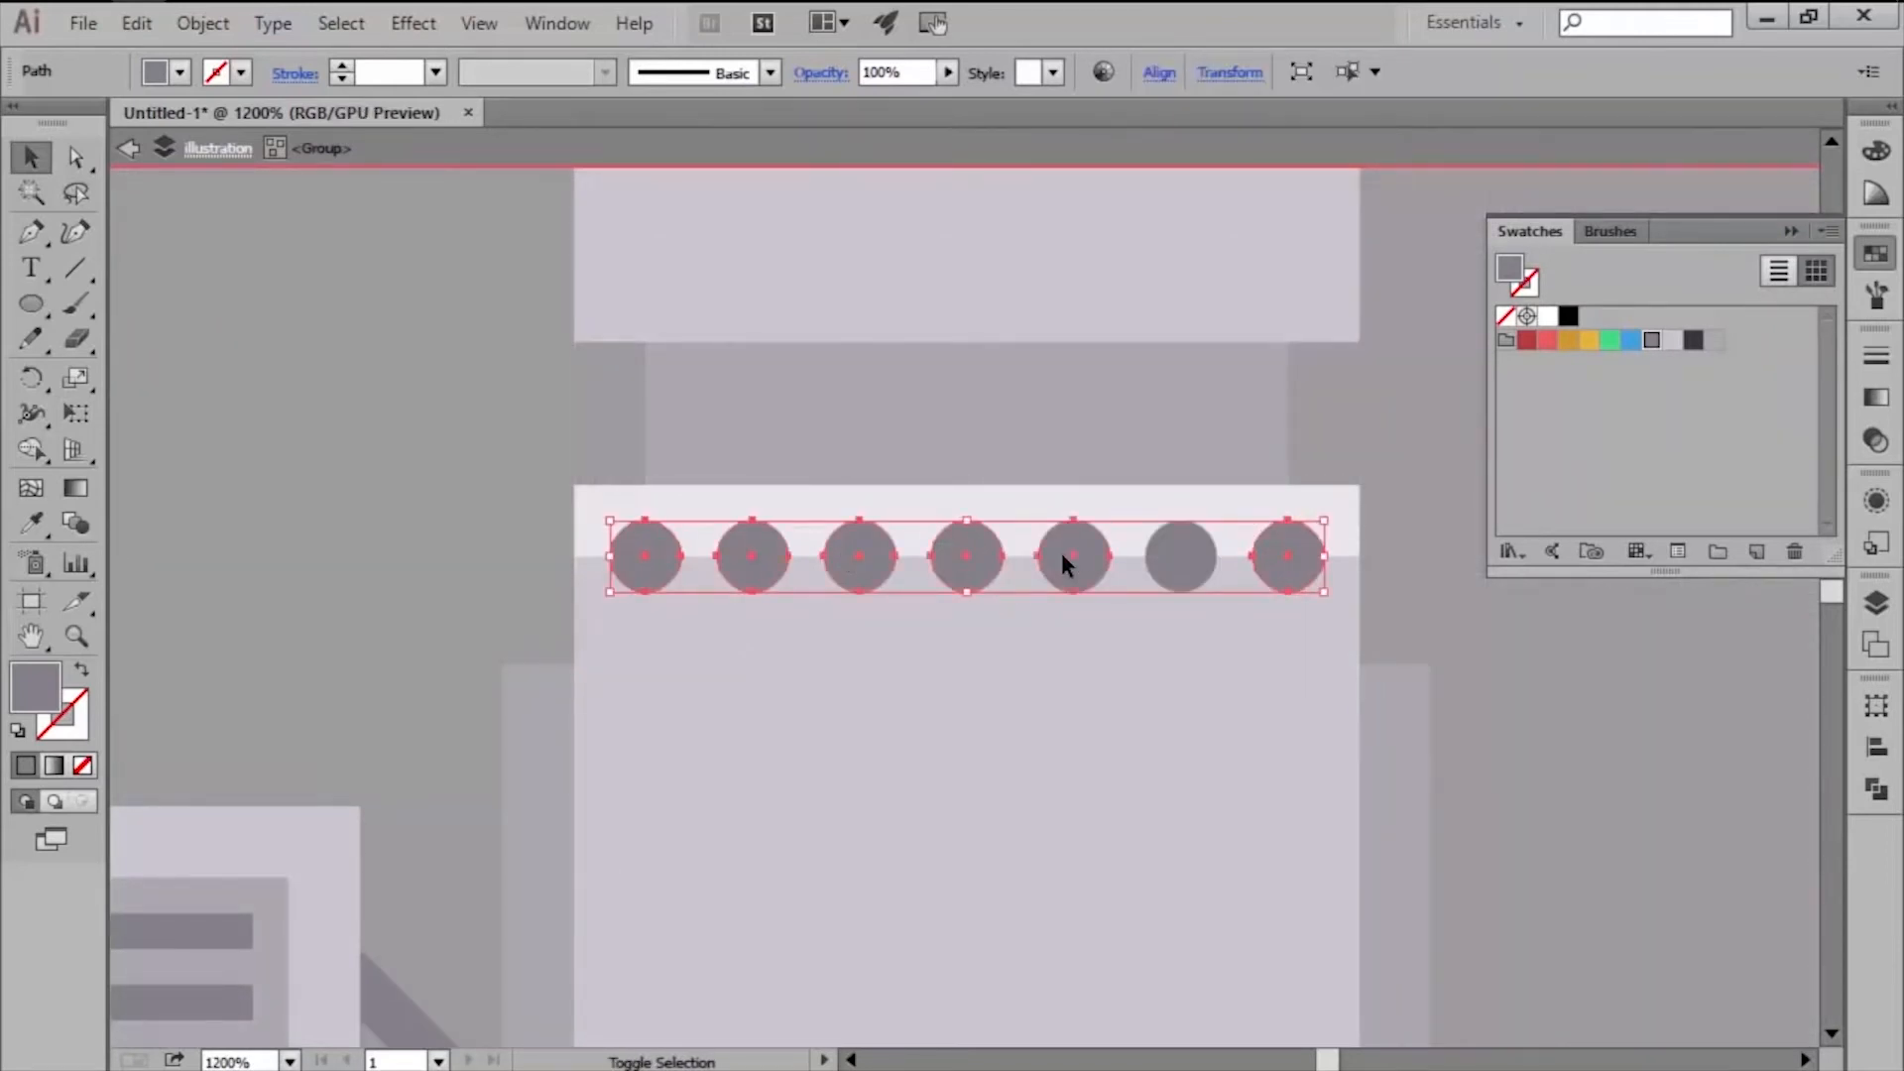
left_click(1178, 563, "shift")
key("ctrl+g")
scroll(981, 550, "down", 2)
left_click(949, 936)
Draw a 10 × 6 px dark grey rectangle on the tower below the row of circles.
key("ctrl+alt+y")
scroll(892, 681, "up", 4)
key("m")
scroll(615, 476, "up", 2)
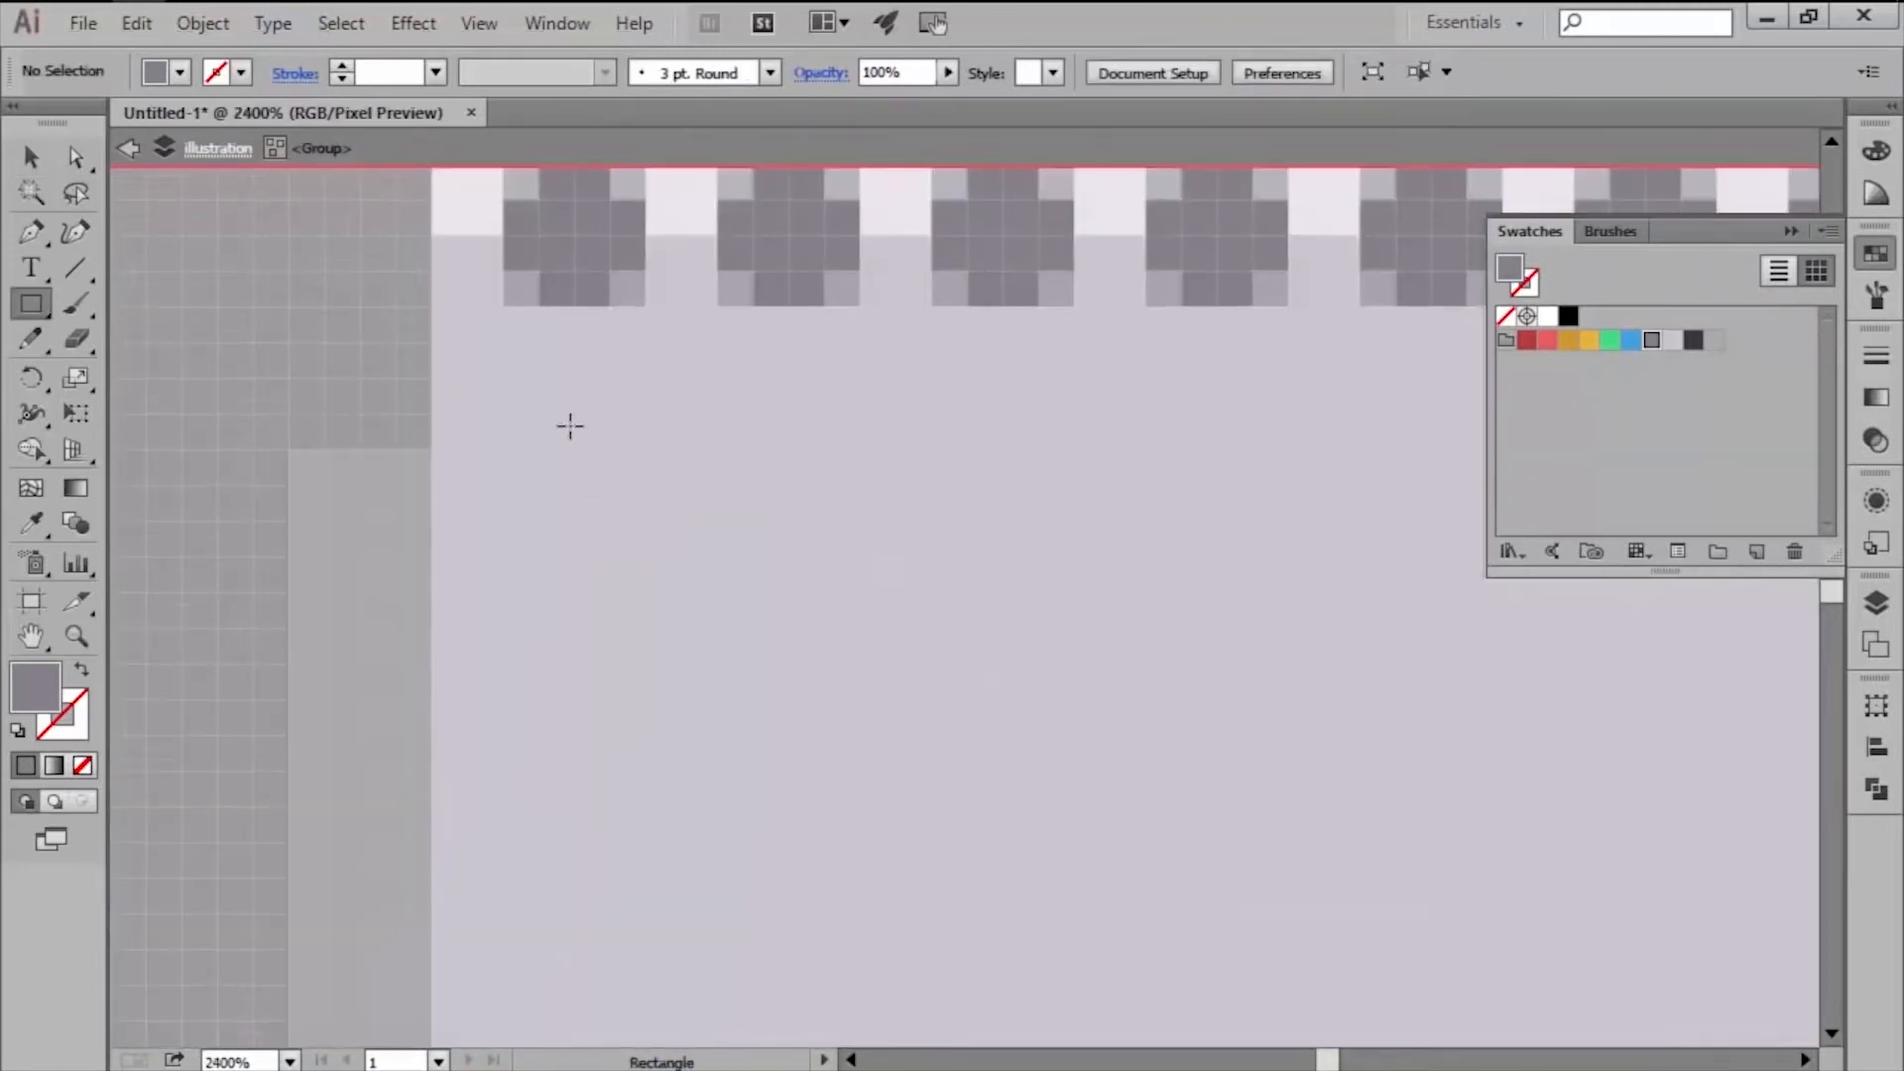
mouse_move(574, 414)
left_mouse_down()
mouse_move(659, 595)
mouse_move(933, 627)
left_mouse_up()
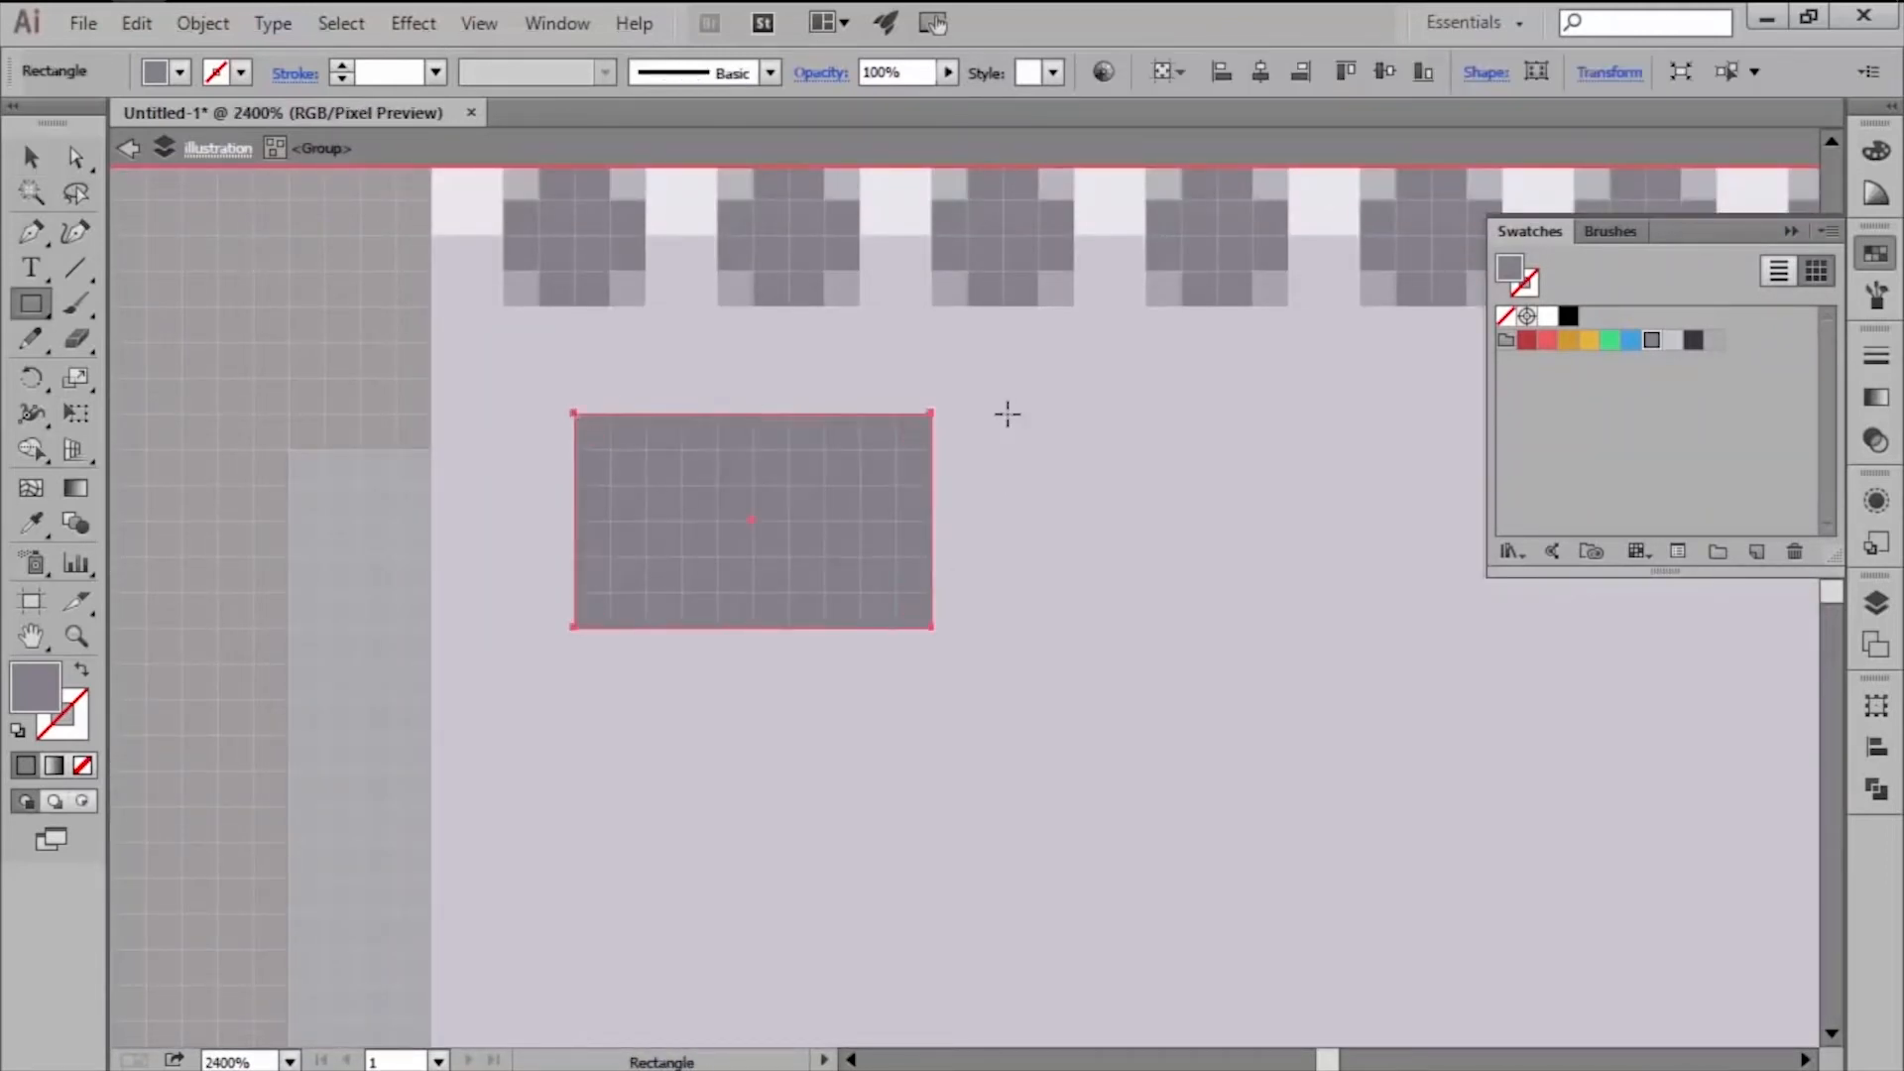
Draw a 6 × 6 px dark grey rectangle 2 px right of the first window and check both windows' transform values.
mouse_move(1004, 414)
left_mouse_down()
mouse_move(1181, 638)
mouse_move(1218, 630)
left_mouse_up()
key("v")
left_click(873, 590, "shift")
left_click(1877, 708)
scroll(759, 694, "down", 2)
key("ctrl+alt+y")
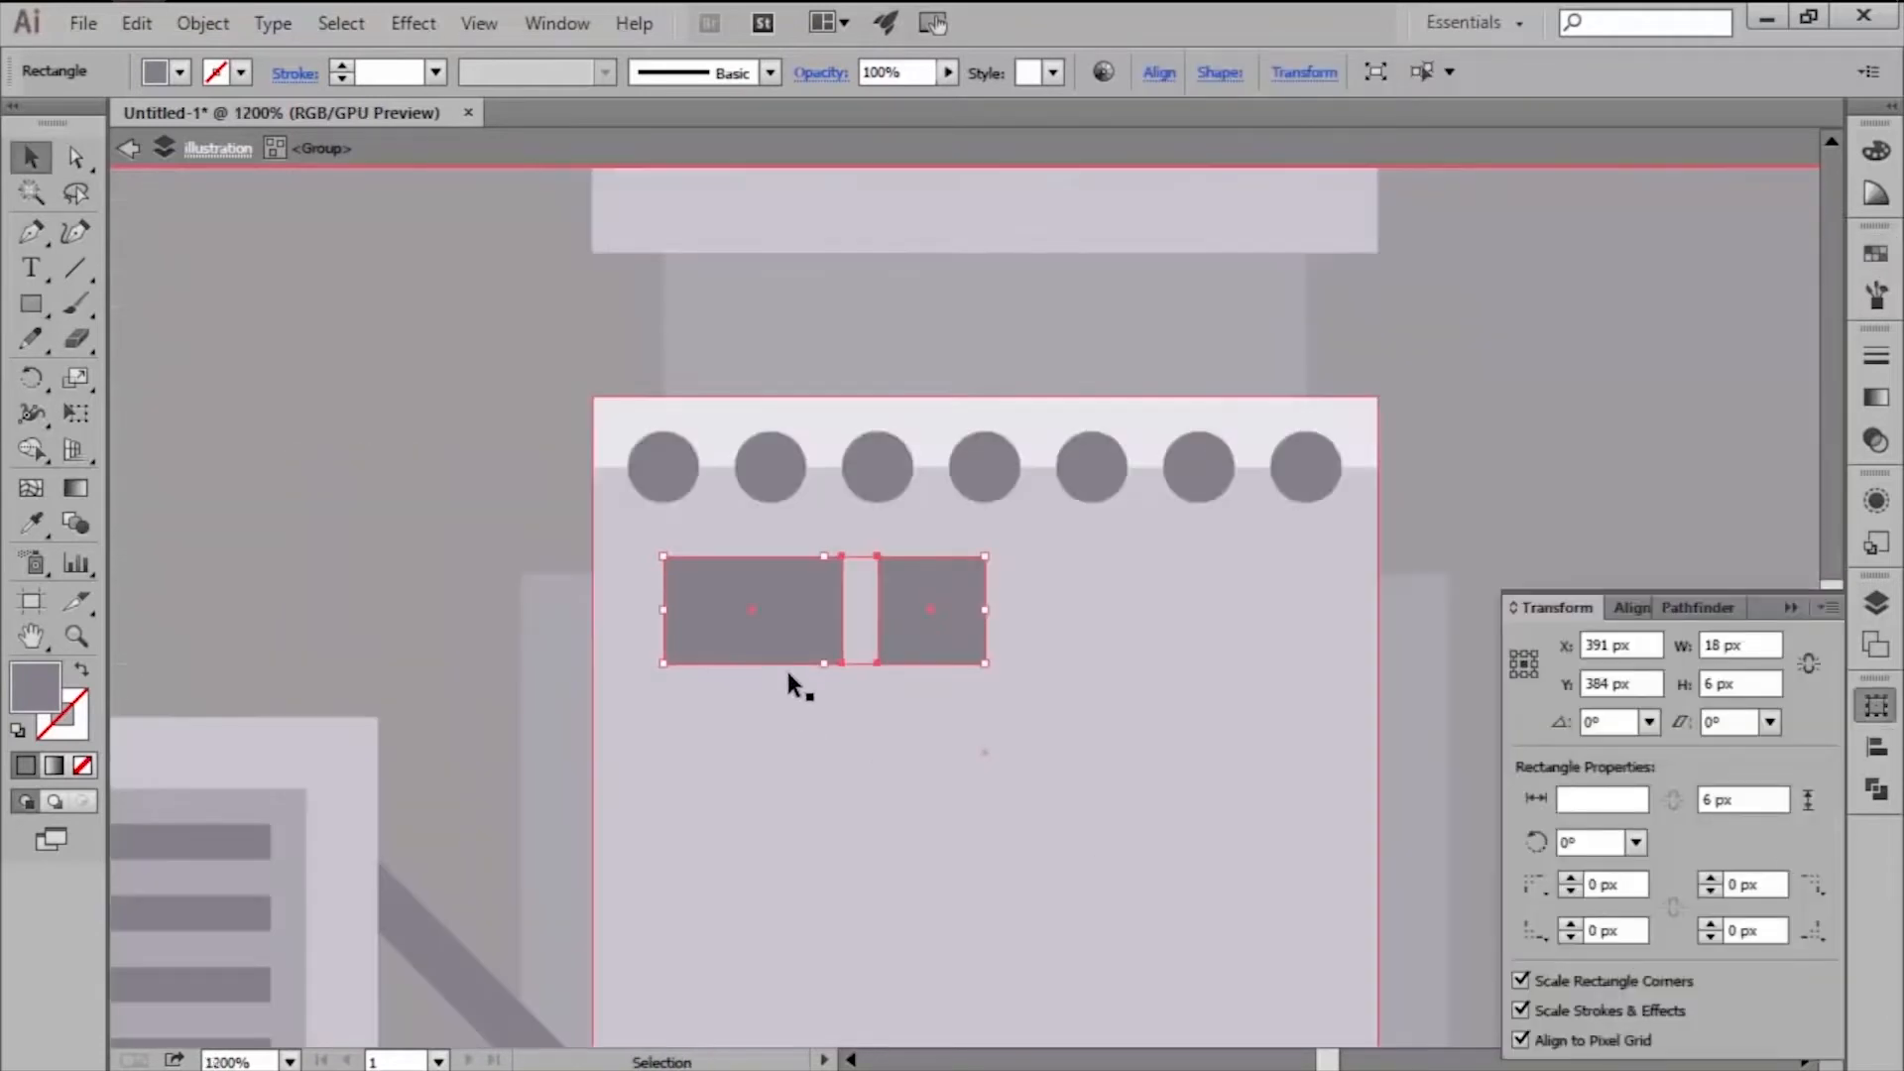
scroll(787, 675, "down", 2)
left_click(763, 993)
Draw a 2 × 36 px vertical bar on the tower's right half and sample the 60% white highlight for it.
scroll(918, 943, "up", 2)
key("ctrl+alt+y")
key("m")
left_click_drag(968, 289, 1004, 930)
key("i")
left_click(989, 244)
key("v")
Duplicate the vertical highlight to the right, widen the copy to 4 px, and group both bars with Align to Pixel Grid on.
left_click_drag(985, 431, 1060, 515)
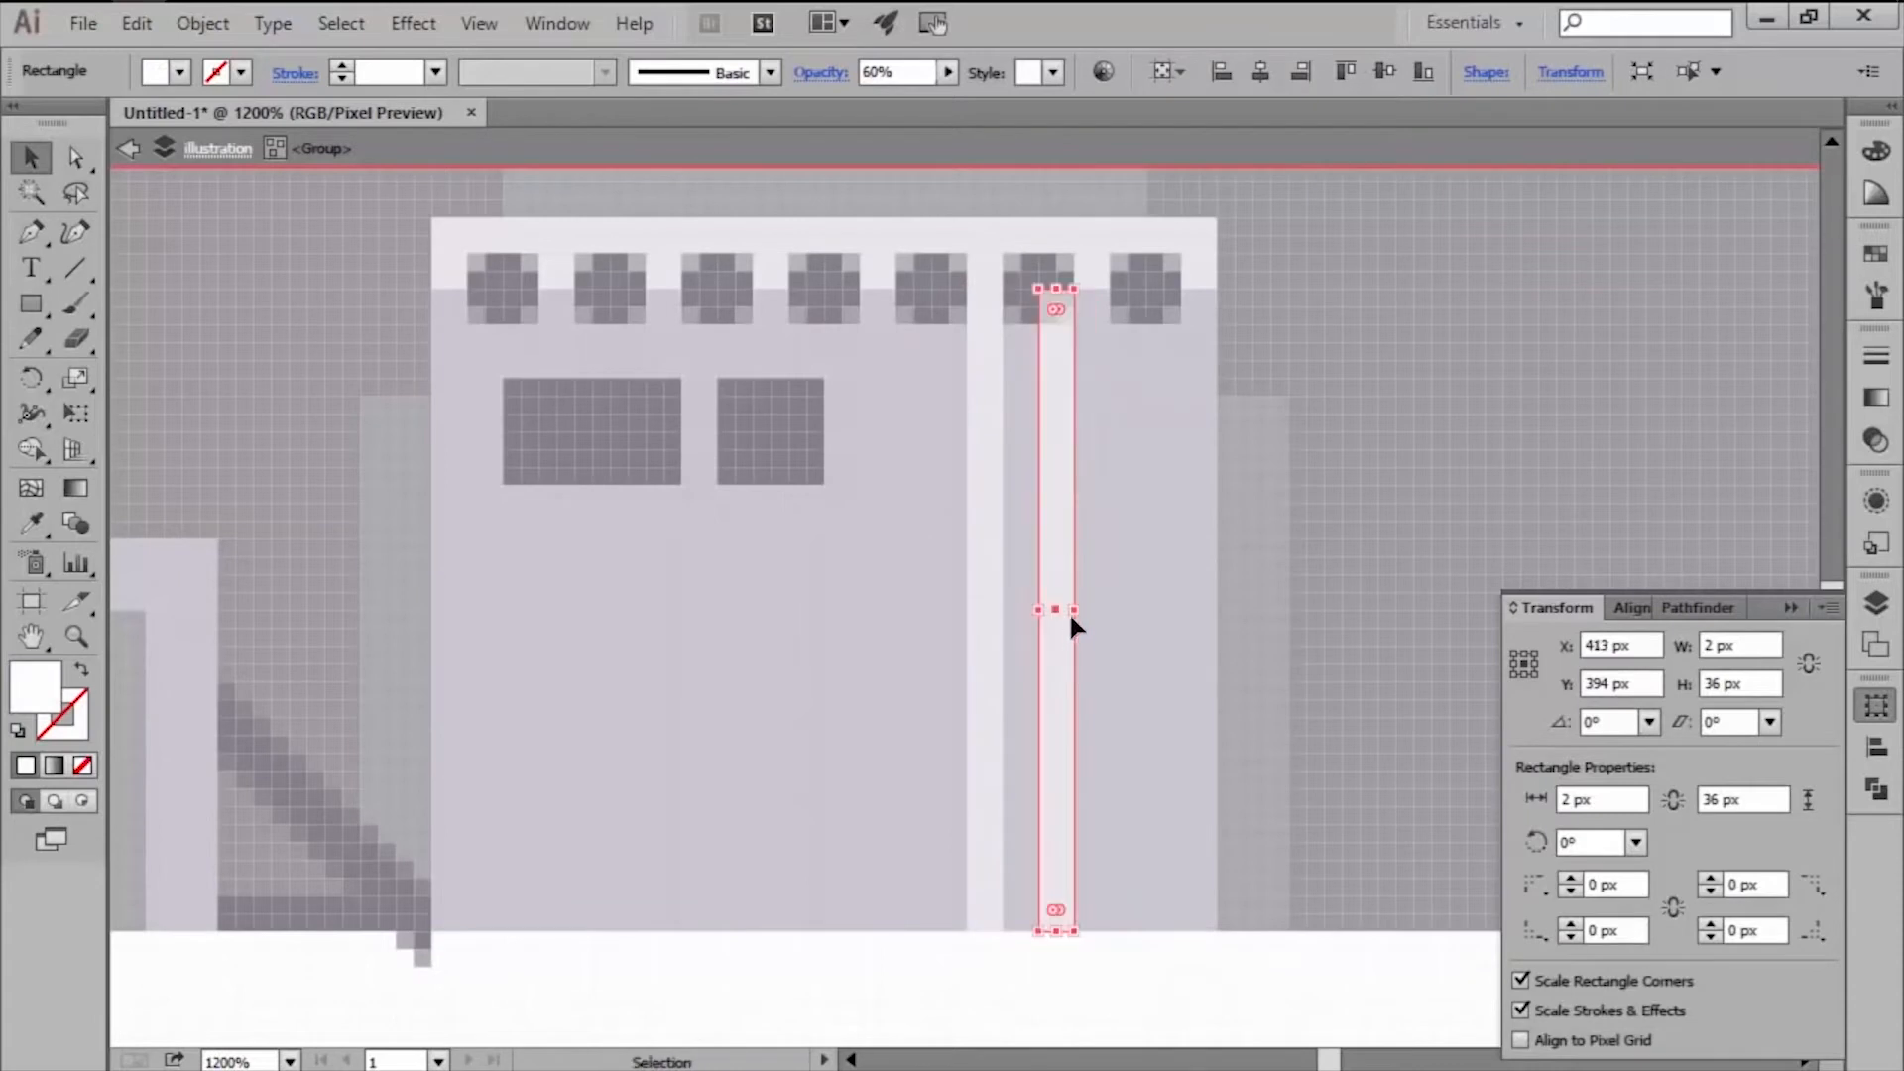
left_click_drag(1075, 611, 1110, 613)
left_click(990, 650, "shift")
left_click(1521, 1040)
key("ctrl+g")
Bring the group of circles to the front, above the vertical highlights.
right_click(907, 290)
mouse_move(995, 571)
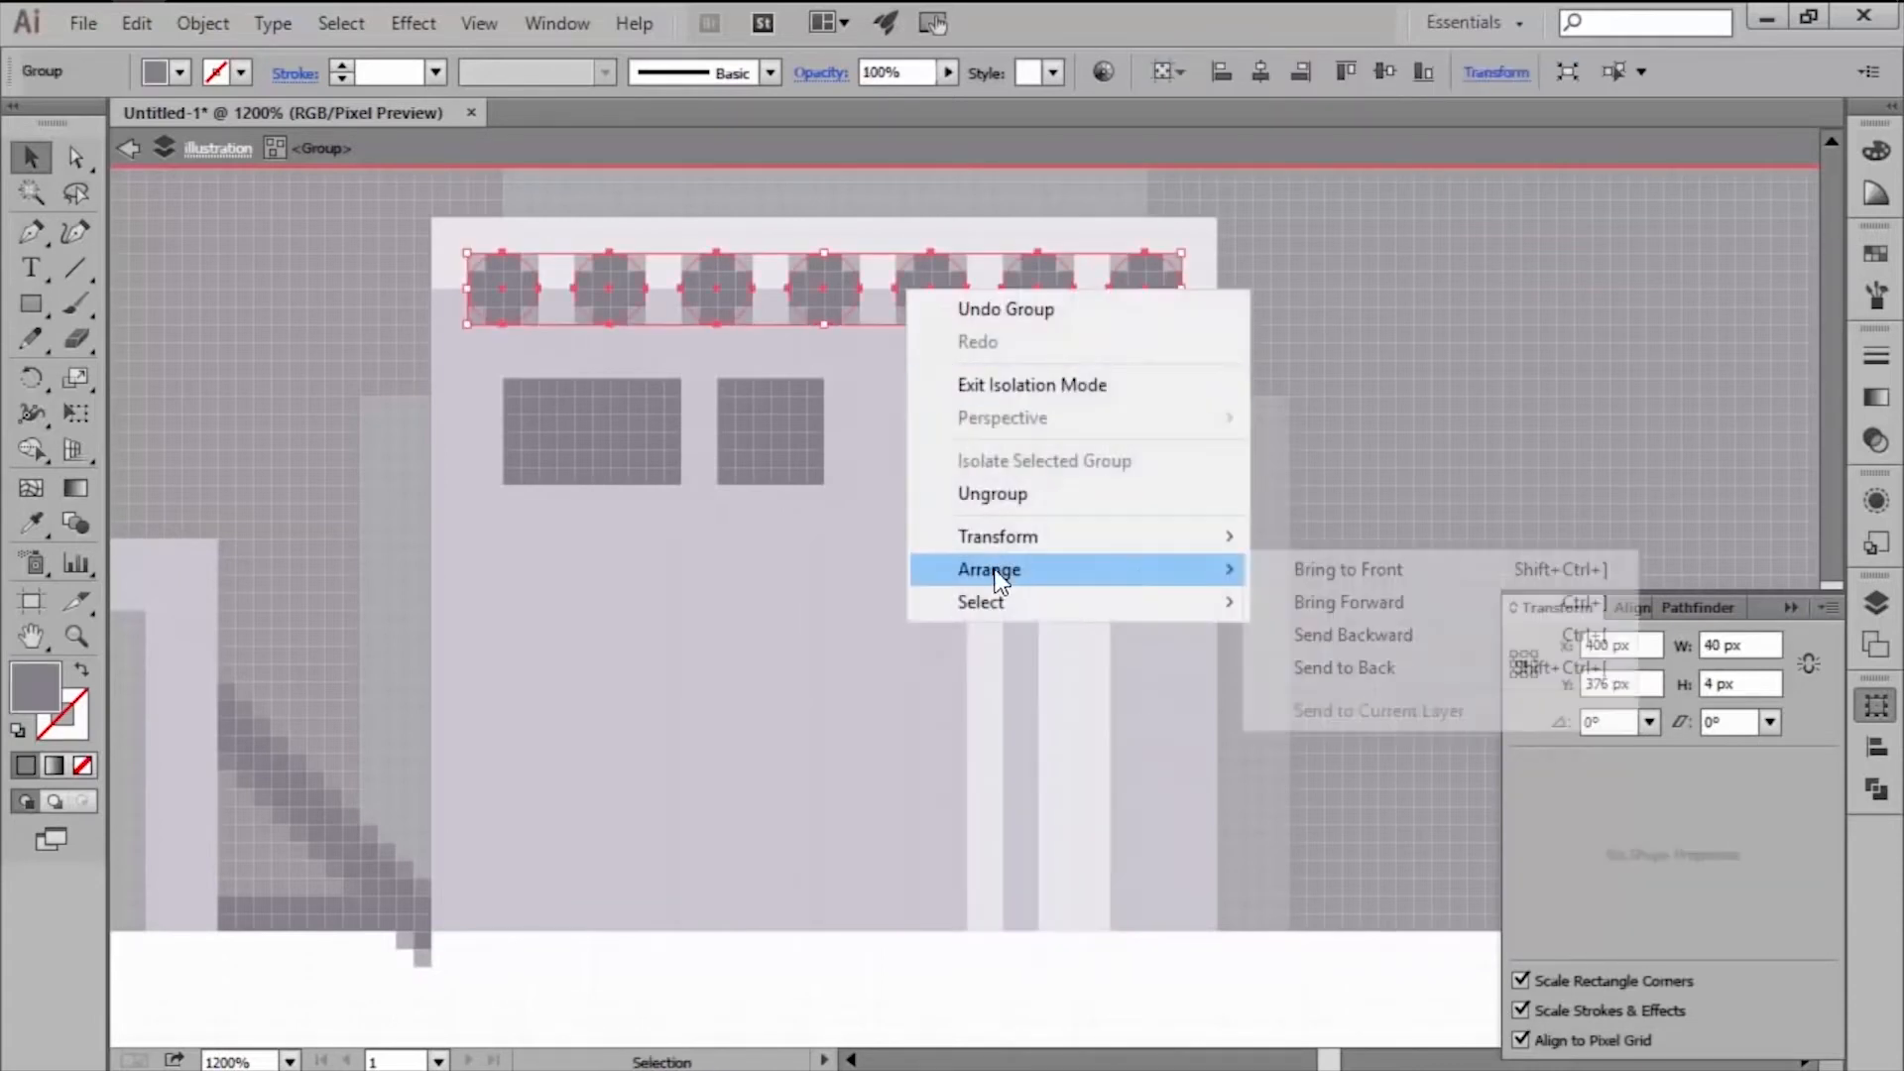
left_click(1348, 570)
left_click(1133, 957)
left_click(1075, 882)
left_click(997, 850, "shift")
Copy the tower's neck rectangle in place and shorten the copy to 4 px high under the upper block.
key("ctrl+alt+y")
scroll(1002, 831, "down", 2)
scroll(975, 476, "up", 2)
left_click(970, 464)
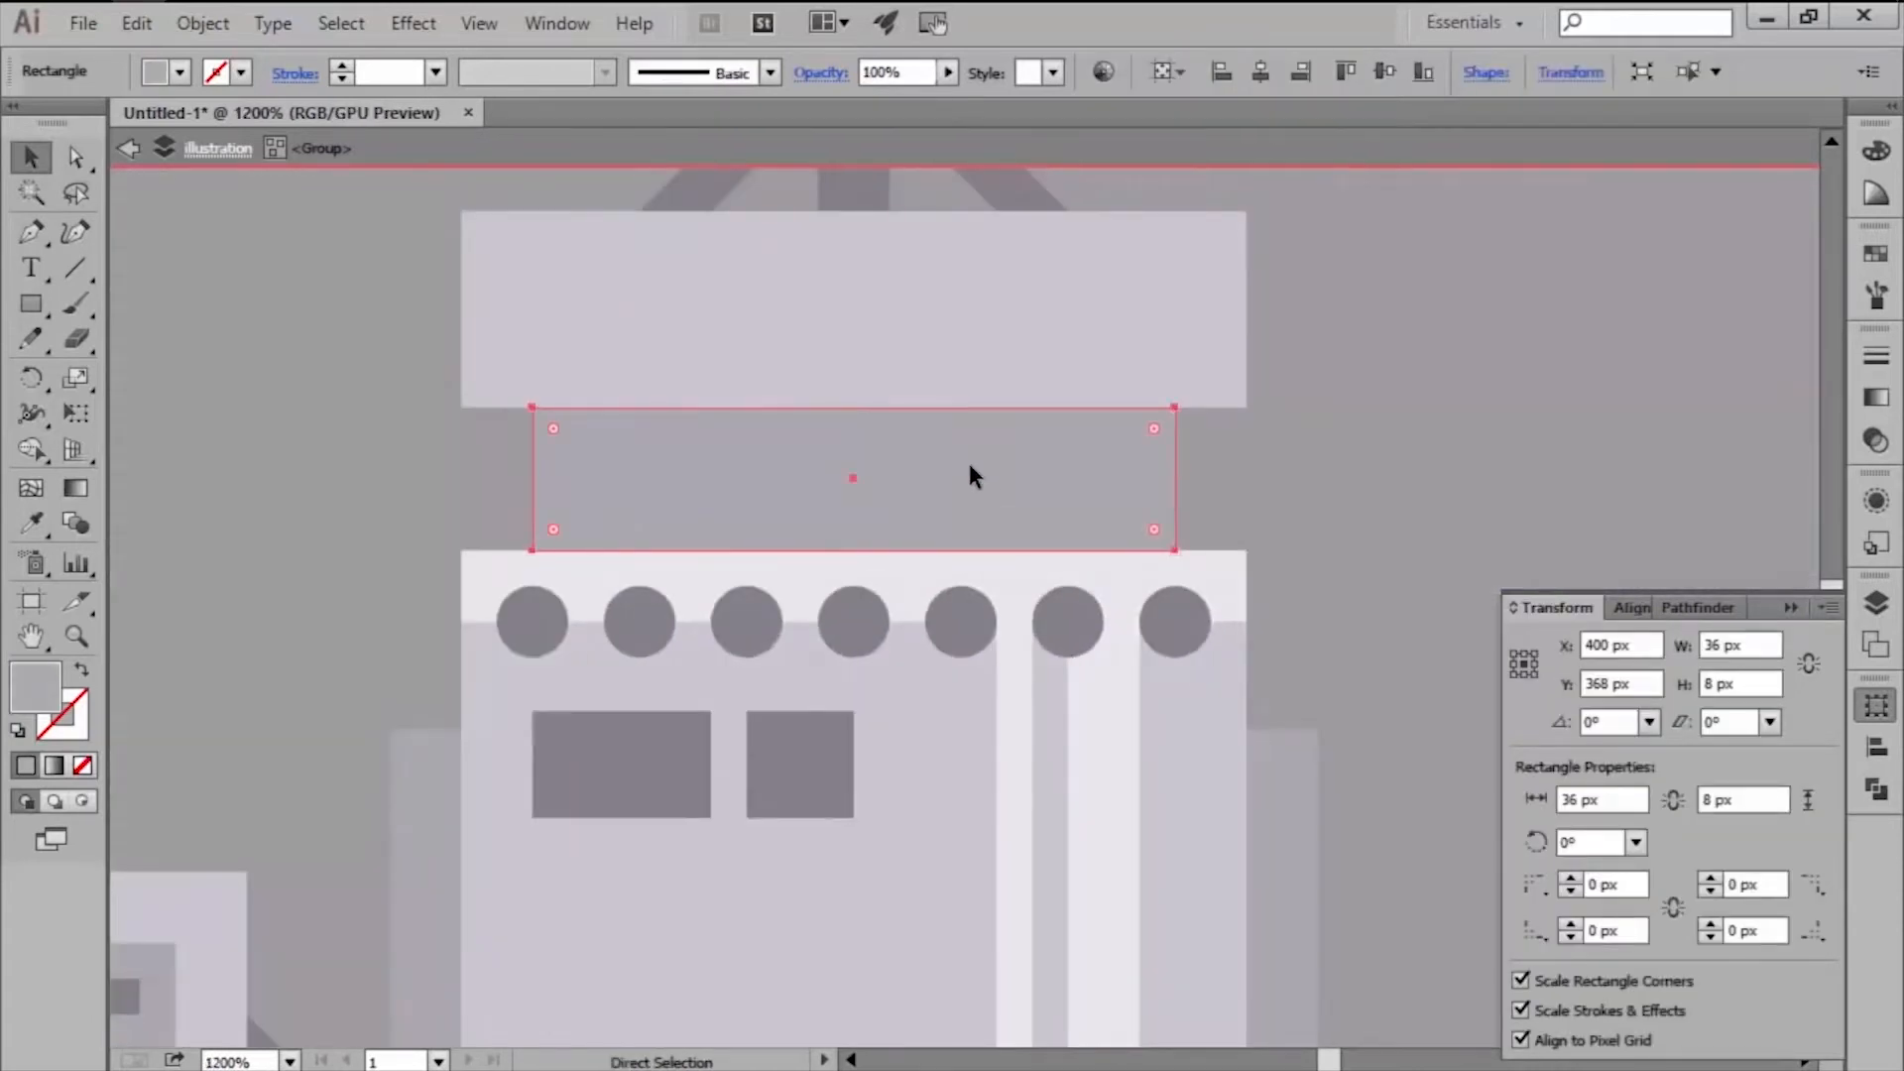
key("ctrl+alt+y")
mouse_move(853, 551)
left_mouse_down()
mouse_move(859, 482)
mouse_move(801, 520)
mouse_move(859, 521)
left_mouse_up()
Fill the neck strip with black at 20% opacity and add a 2 px high copy along the neck's lower edge.
left_click(1876, 252)
key("ctrl+alt+y")
left_click(1568, 316)
left_click(903, 71)
type("20")
key("Return")
key("ctrl+alt+y")
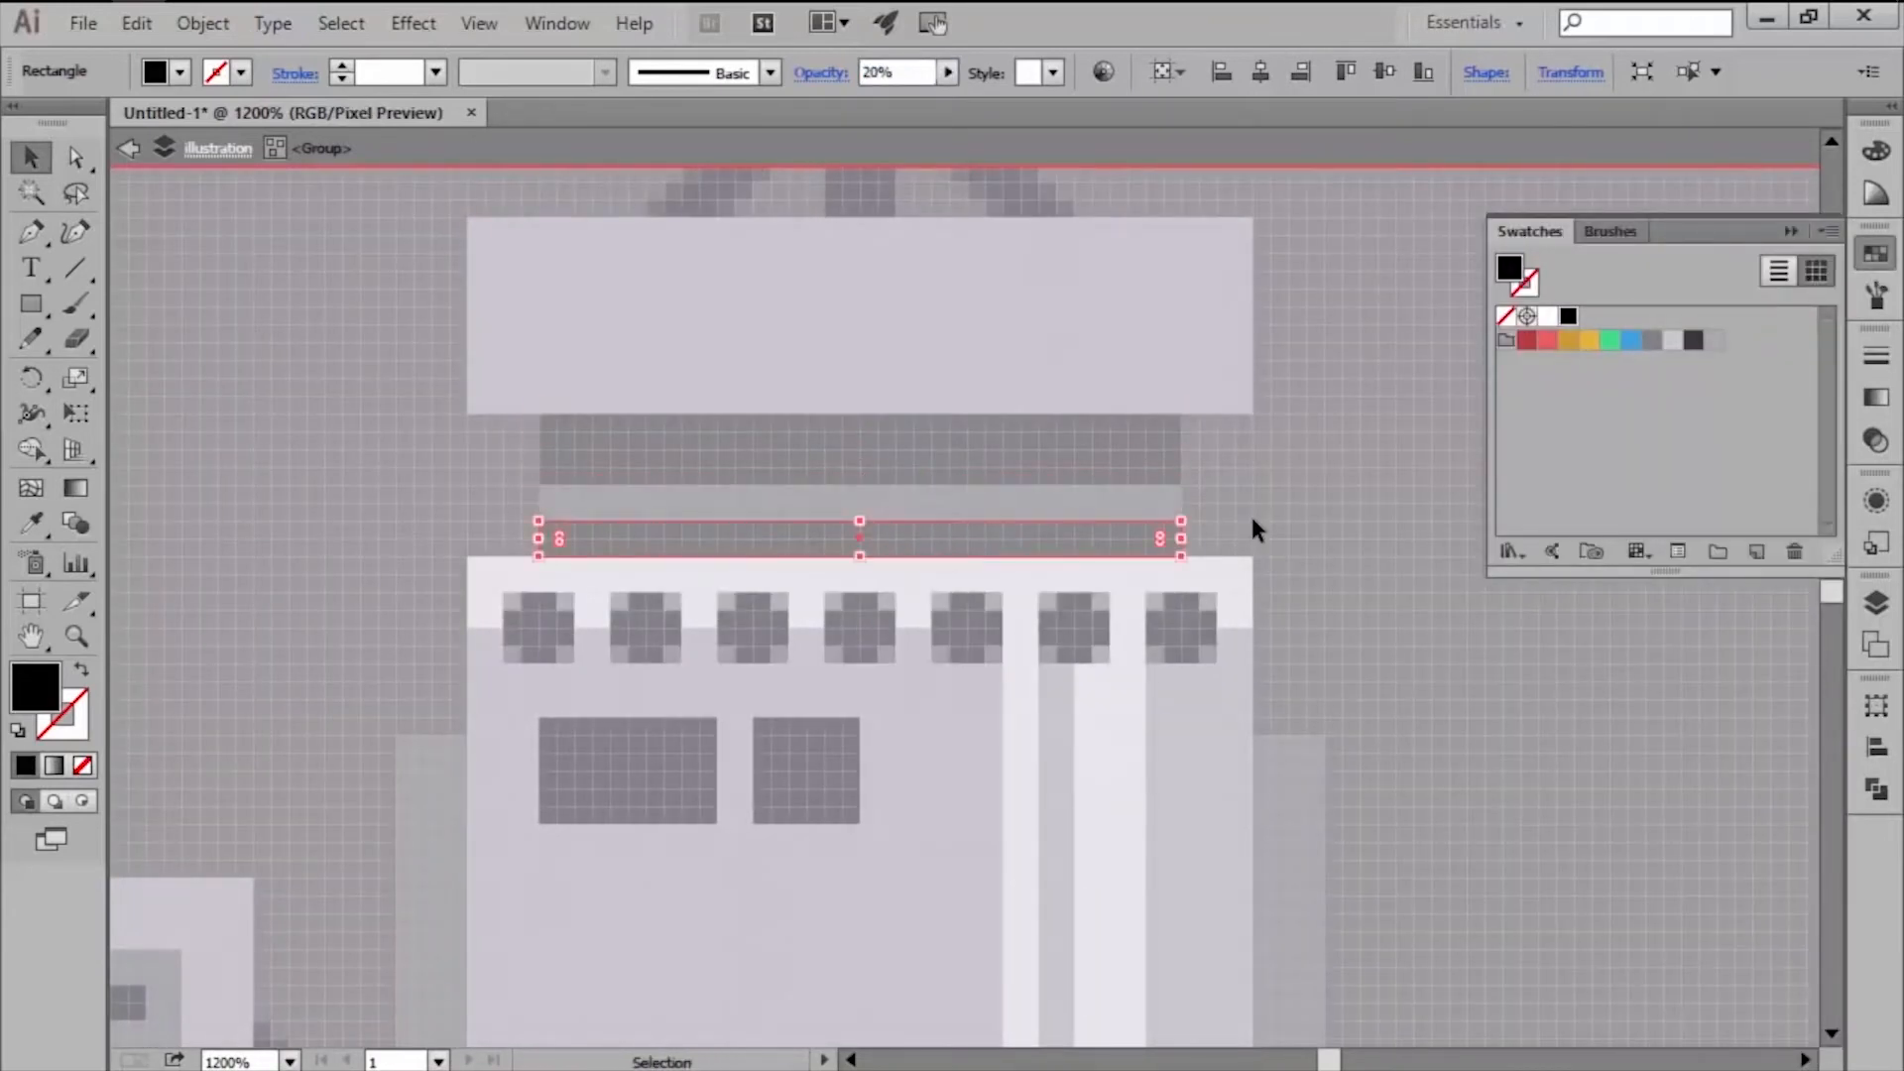
left_click(1251, 517)
Draw 2 × 2 px and 4 × 2 px rectangles on the neck's light band and sample the white highlight for both.
key("m")
mouse_move(1003, 485)
left_mouse_down()
mouse_move(1039, 521)
mouse_move(1146, 521)
left_mouse_up()
key("v")
left_click(1026, 506, "shift")
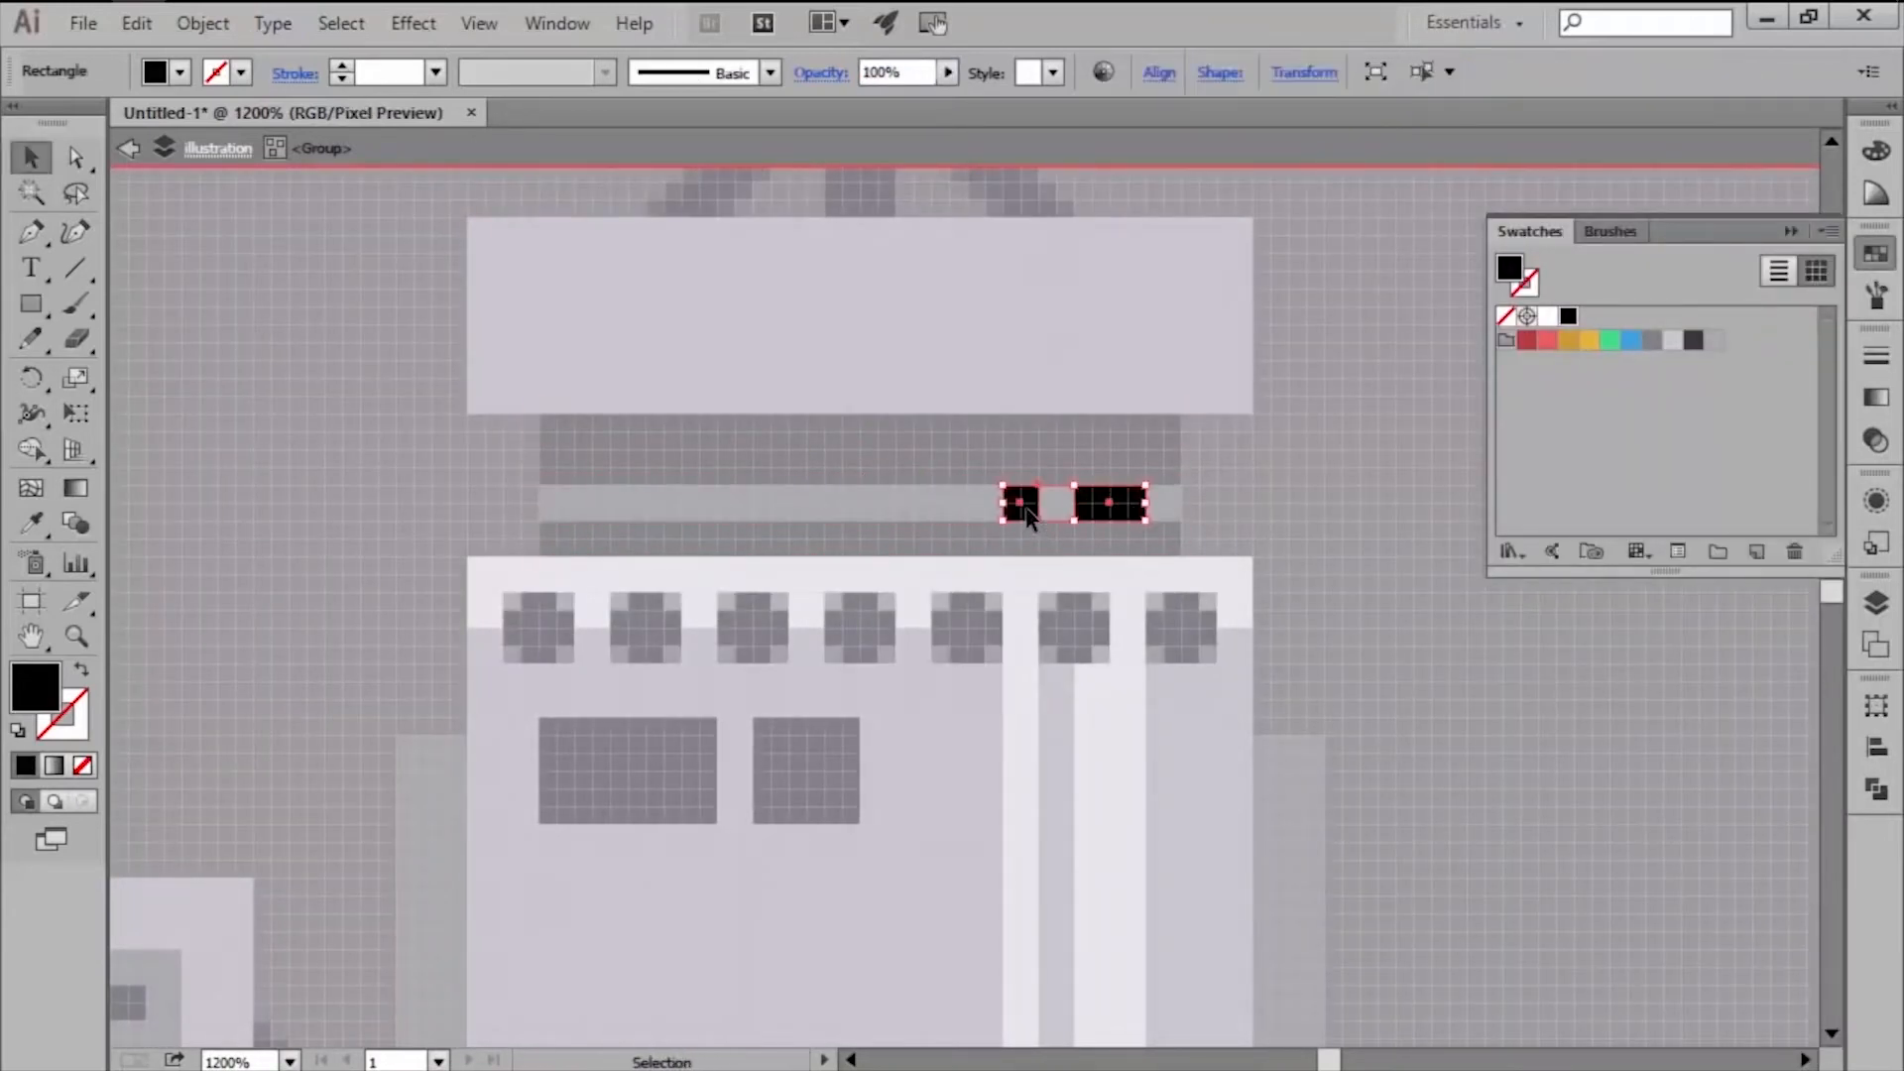
key("i")
left_click(1095, 579)
key("v")
Turn on Align to Pixel Grid for the two neck highlights, group them, and move the group 2 px left.
left_click(1876, 706)
left_click(1523, 1037)
left_click(1876, 706)
key("ctrl+g")
key("Left")
key("Left")
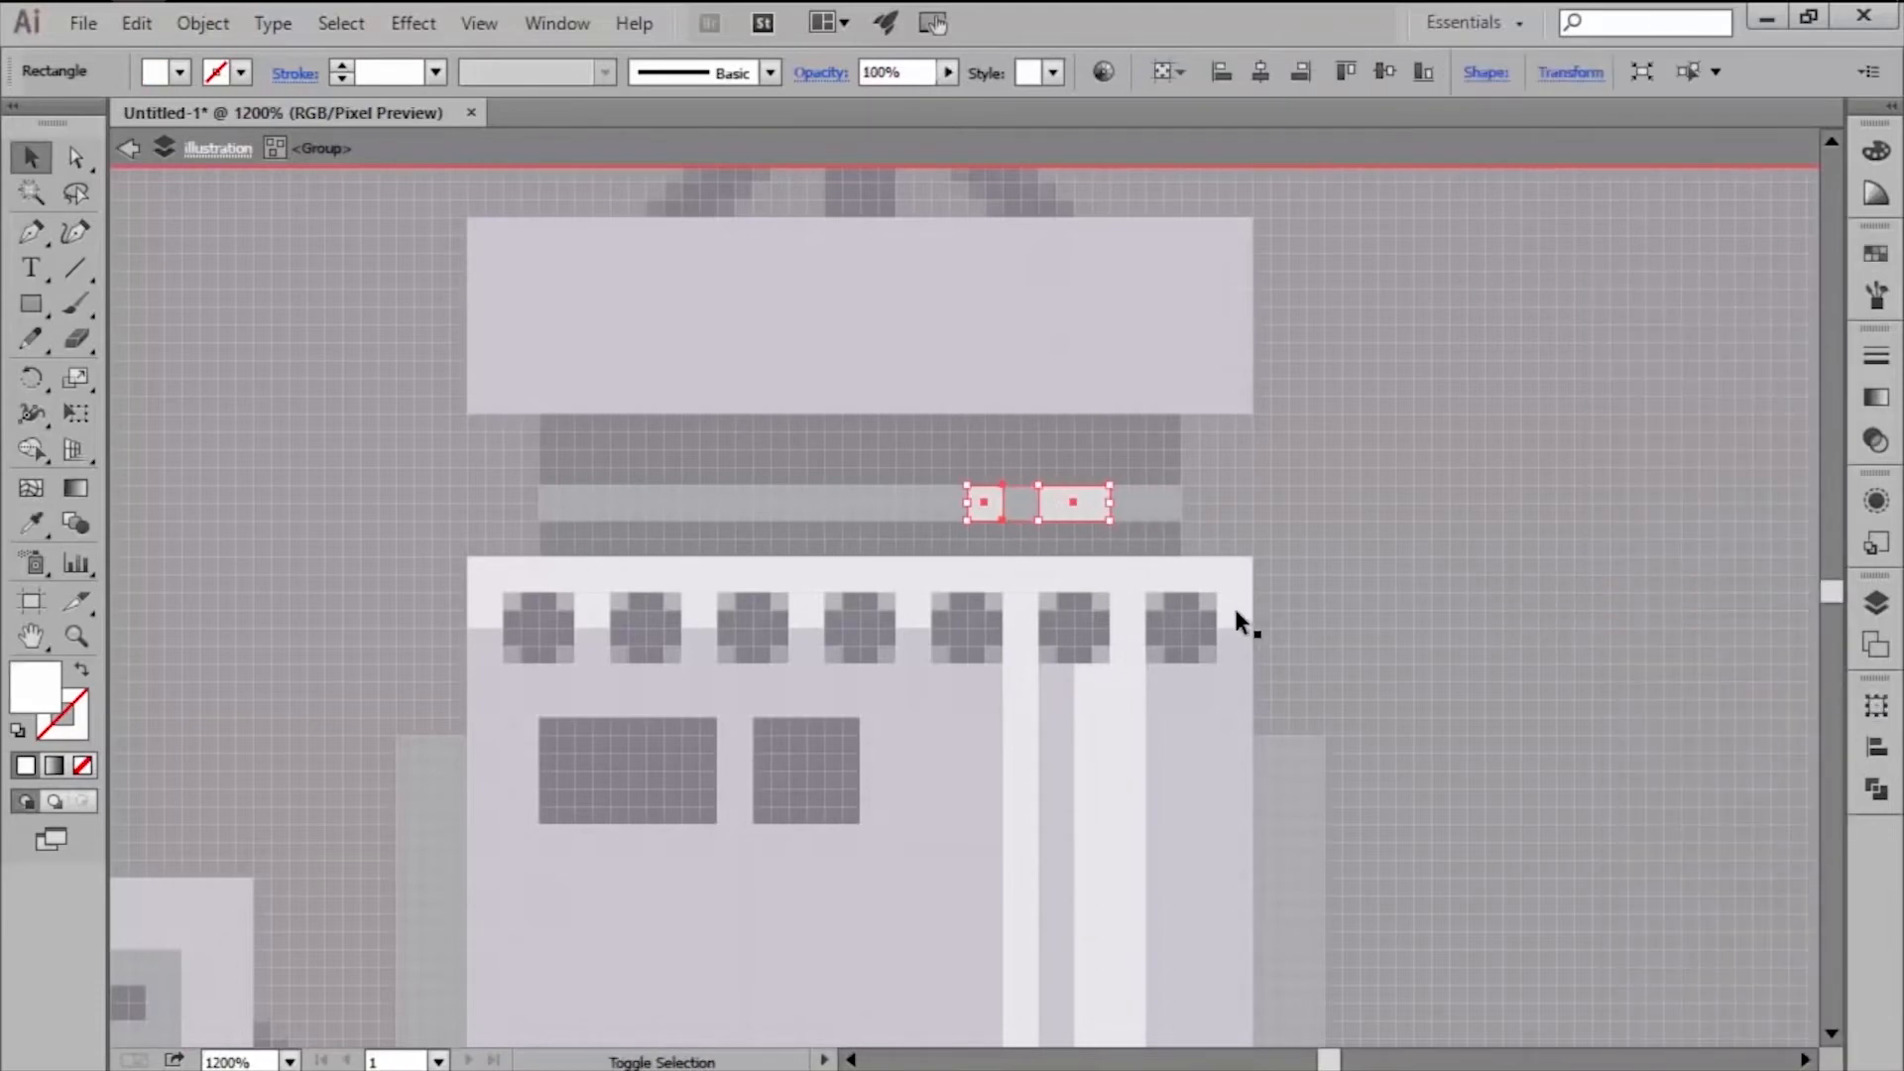
Add the tower's vertical highlights to the selection and move them together with the neck highlights 4 px left.
left_click(1096, 729, "shift")
key("Left")
key("Left")
key("Left")
key("Left")
scroll(1095, 728, "down", 3)
left_click(979, 959)
Copy the tower's upper block in place, shorten the copy to a 4 px top strip, and sample the white highlight.
scroll(980, 535, "up", 2)
left_click(965, 545)
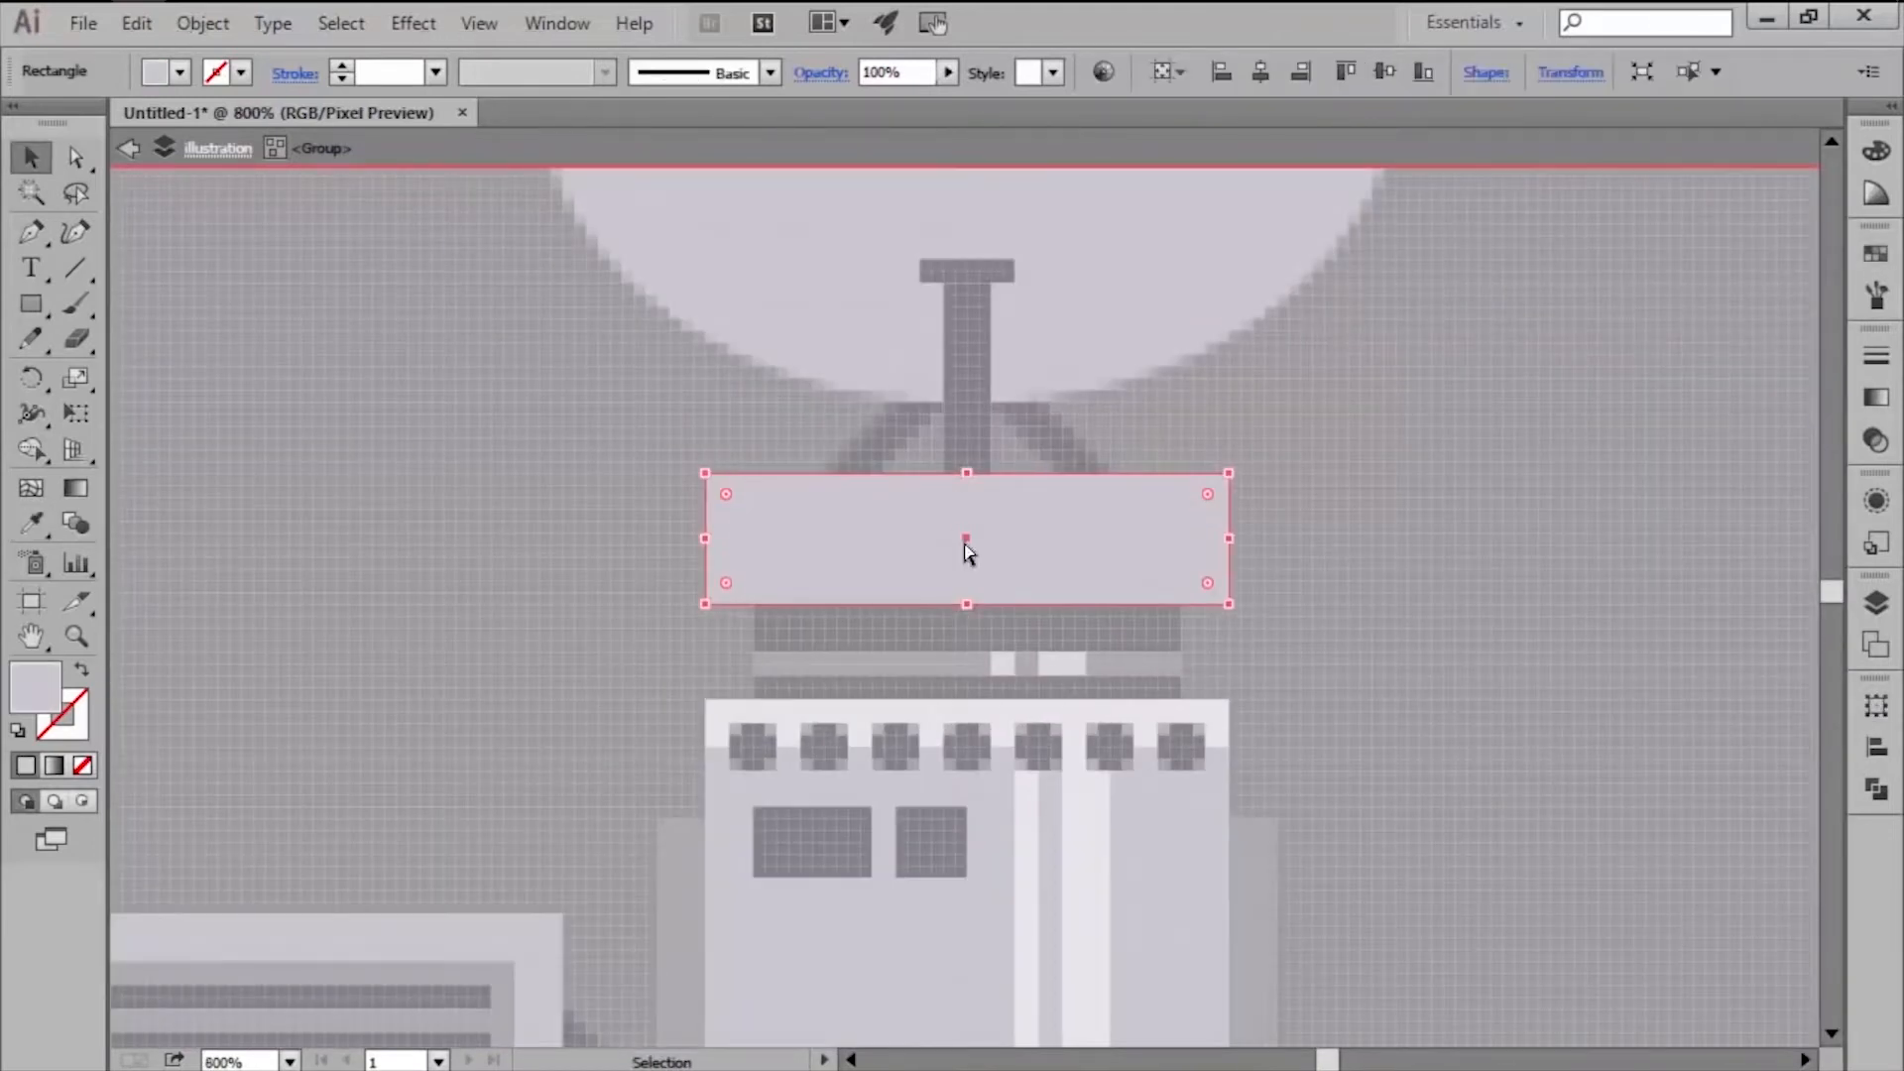
key("ctrl+c")
key("ctrl+f")
left_click_drag(967, 604, 967, 521)
key("i")
left_click(1079, 831)
key("v")
Duplicate the pair of vertical highlights onto the upper block below its top strip, 2 px right of the neck's pair.
left_click_drag(1068, 654, 1040, 604)
key("Right")
key("Right")
left_click(1291, 592)
Draw two dark grey 2 × 4 px bars, 4 px apart, standing on the upper block's lower edge.
scroll(1181, 557, "up", 1)
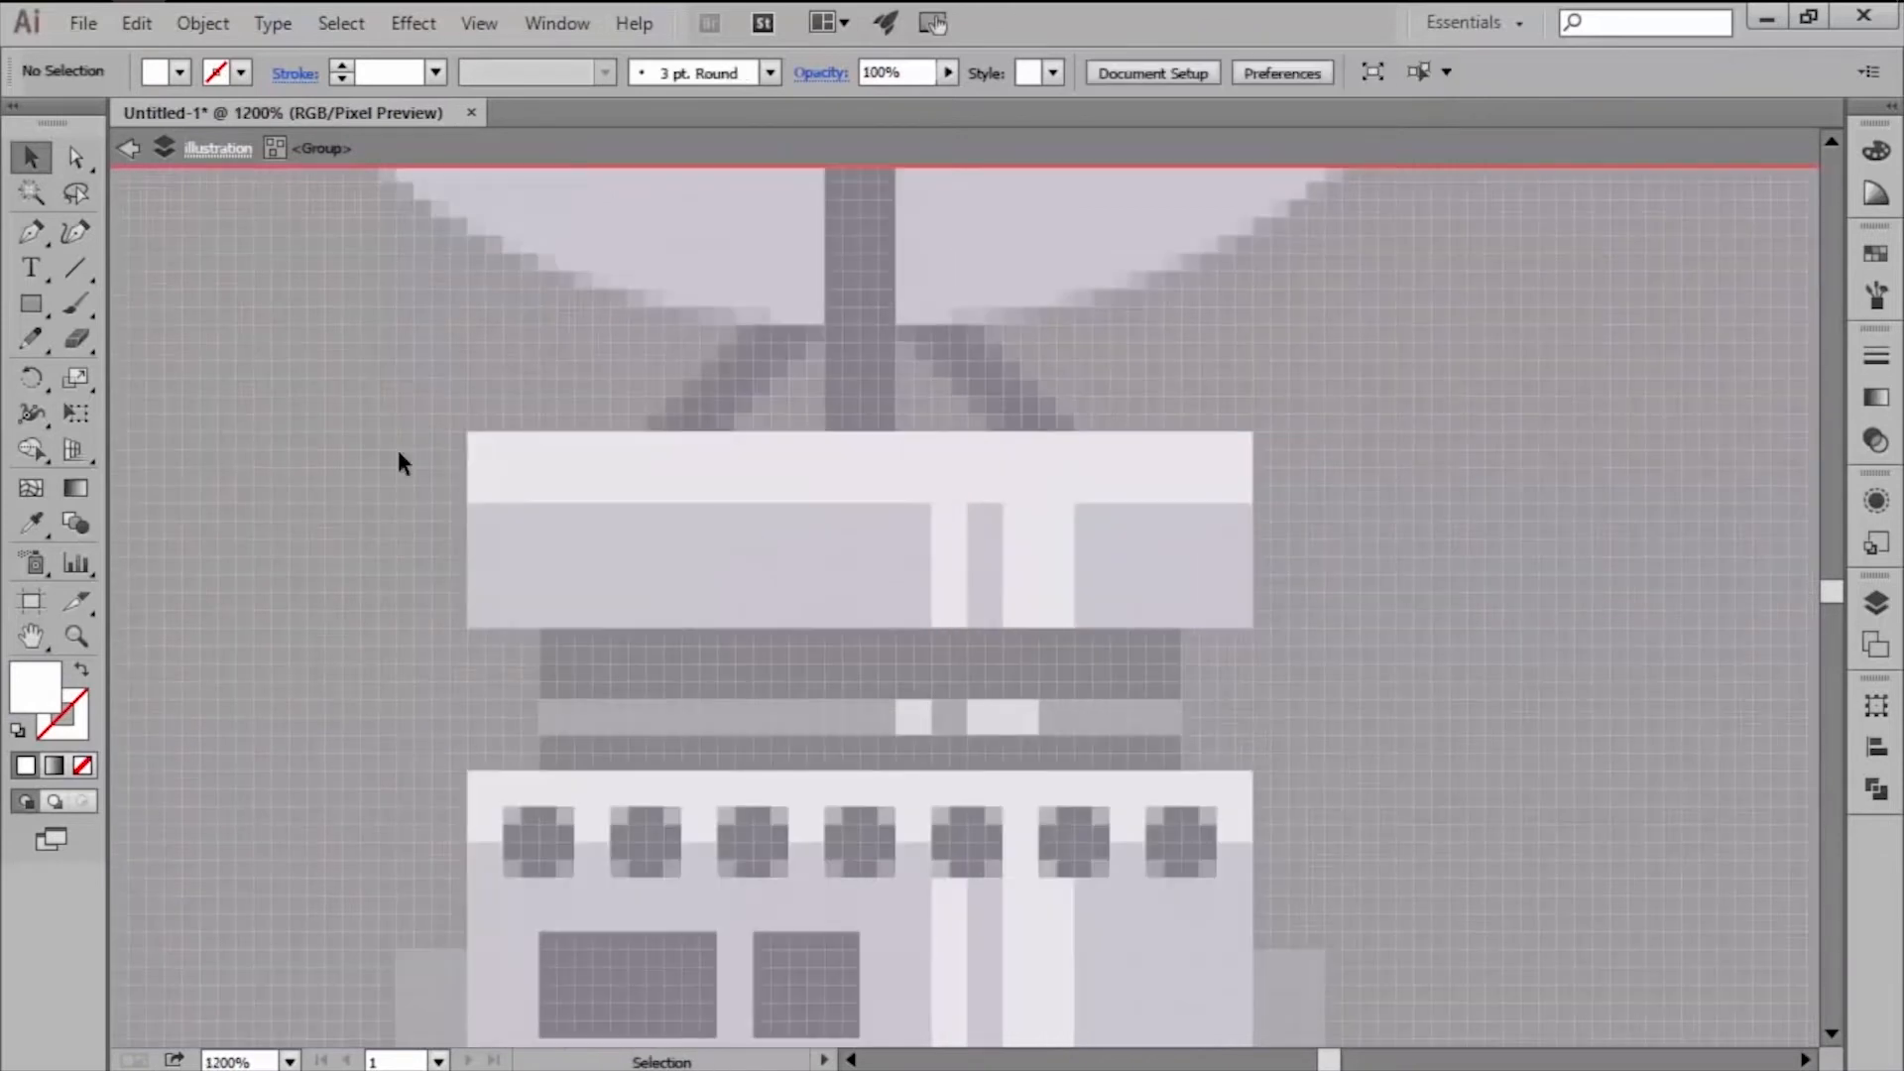
left_click(1875, 253)
left_click(1646, 349)
scroll(1075, 604, "up", 1)
mouse_move(1039, 628)
left_mouse_down()
mouse_move(1084, 583)
mouse_move(1086, 532)
left_mouse_up()
key("v")
left_click_drag(1210, 585, 1210, 585)
Select both dark grey bars and move them 4 px left, so they flank the wide highlight.
left_click(1055, 592, "shift")
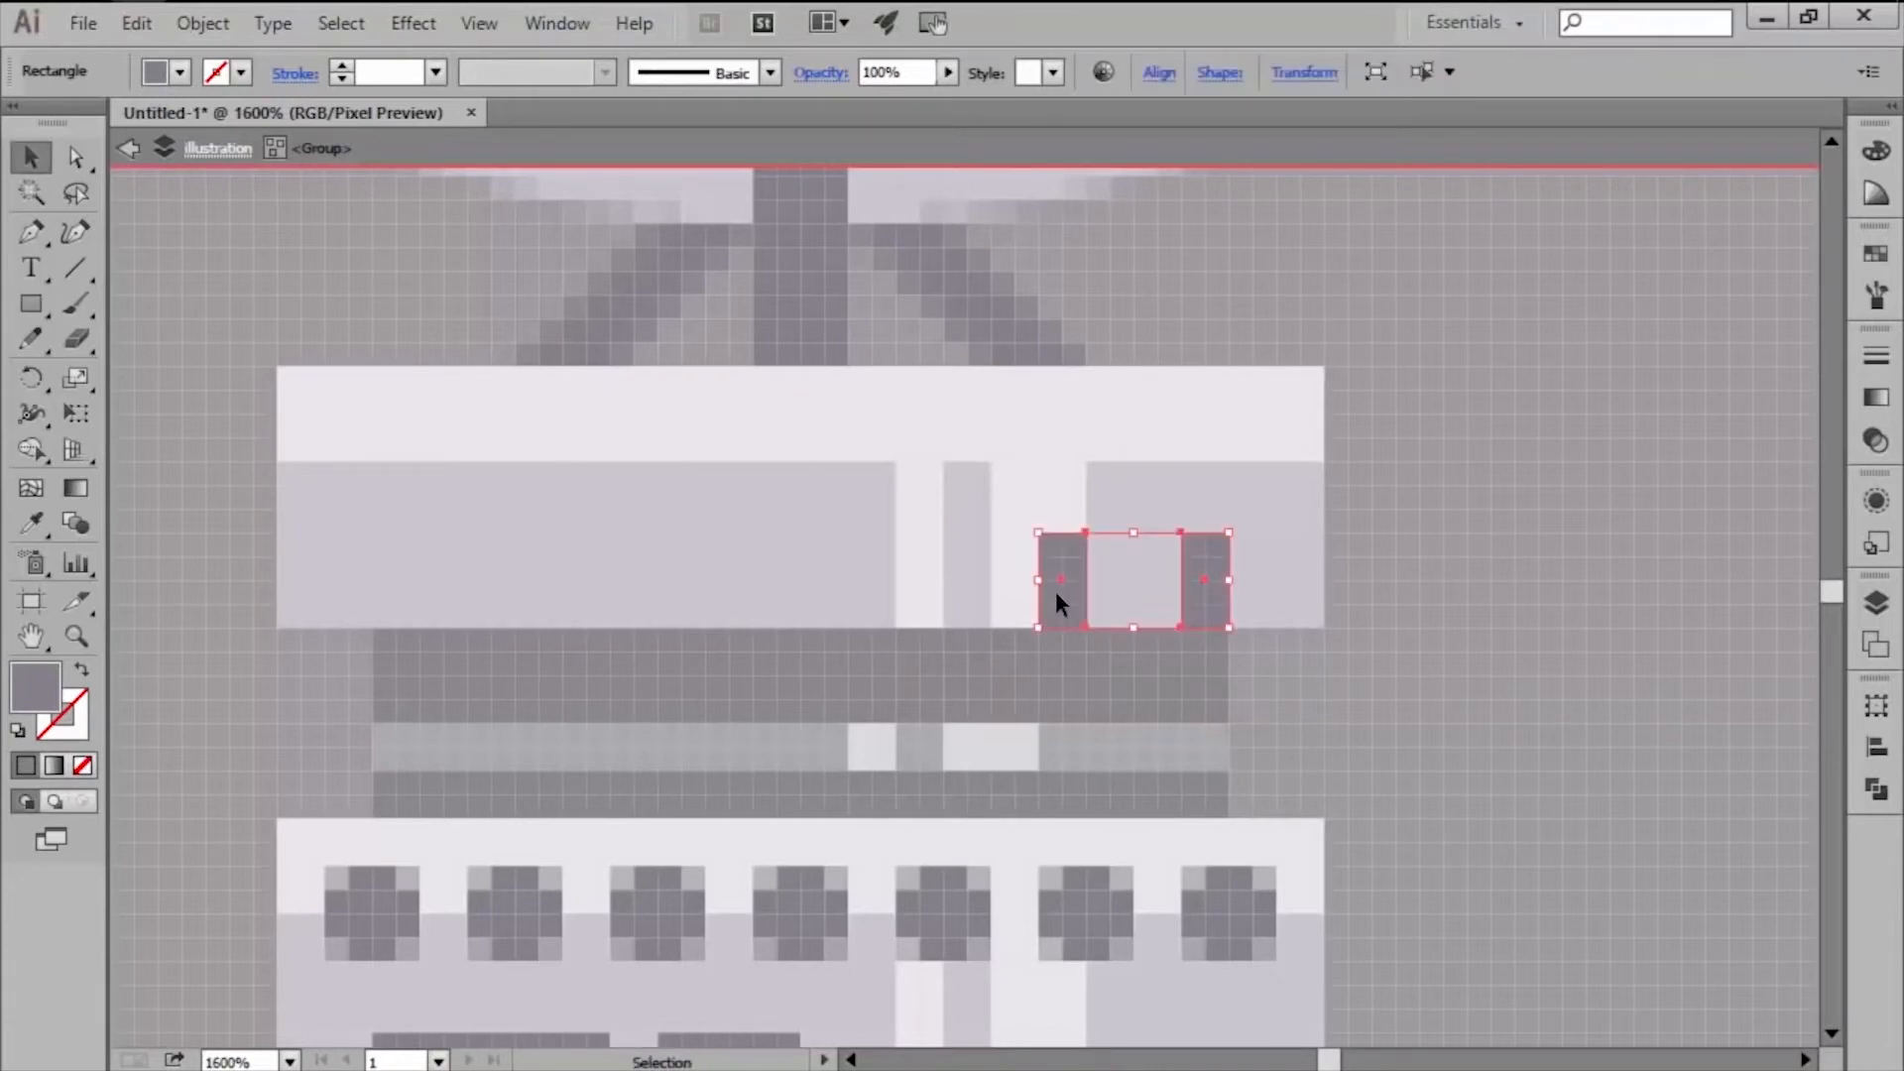
key("Left")
key("Left")
key("Left")
key("Left")
key("Left")
key("Left")
Draw a 4 × 2 px bar joining the tops of the two bars, and turn on Align to Pixel Grid for all three.
key("m")
left_click_drag(991, 534, 1086, 580)
key("v")
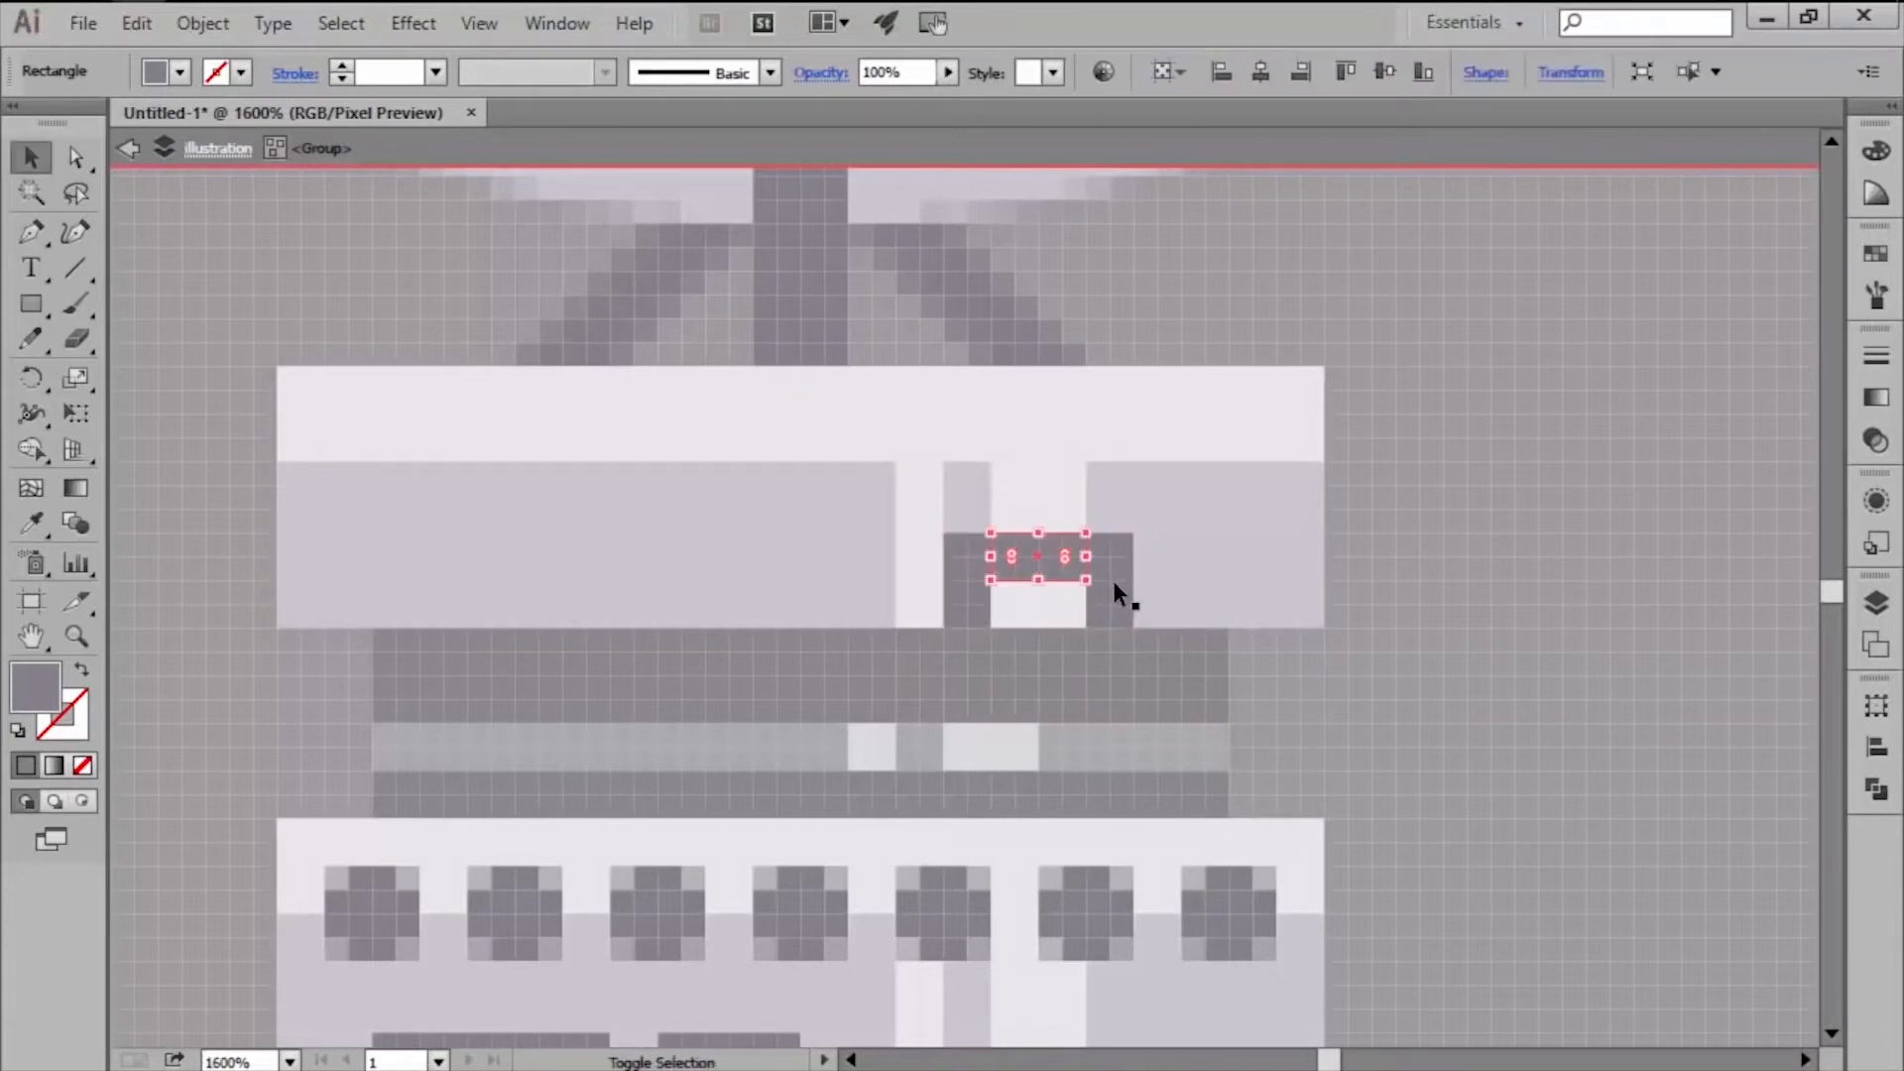
left_click(1112, 582, "shift")
left_click(968, 582, "shift")
left_click(1875, 705)
left_click(1580, 1038)
scroll(1111, 585, "down", 4)
left_click(1369, 645)
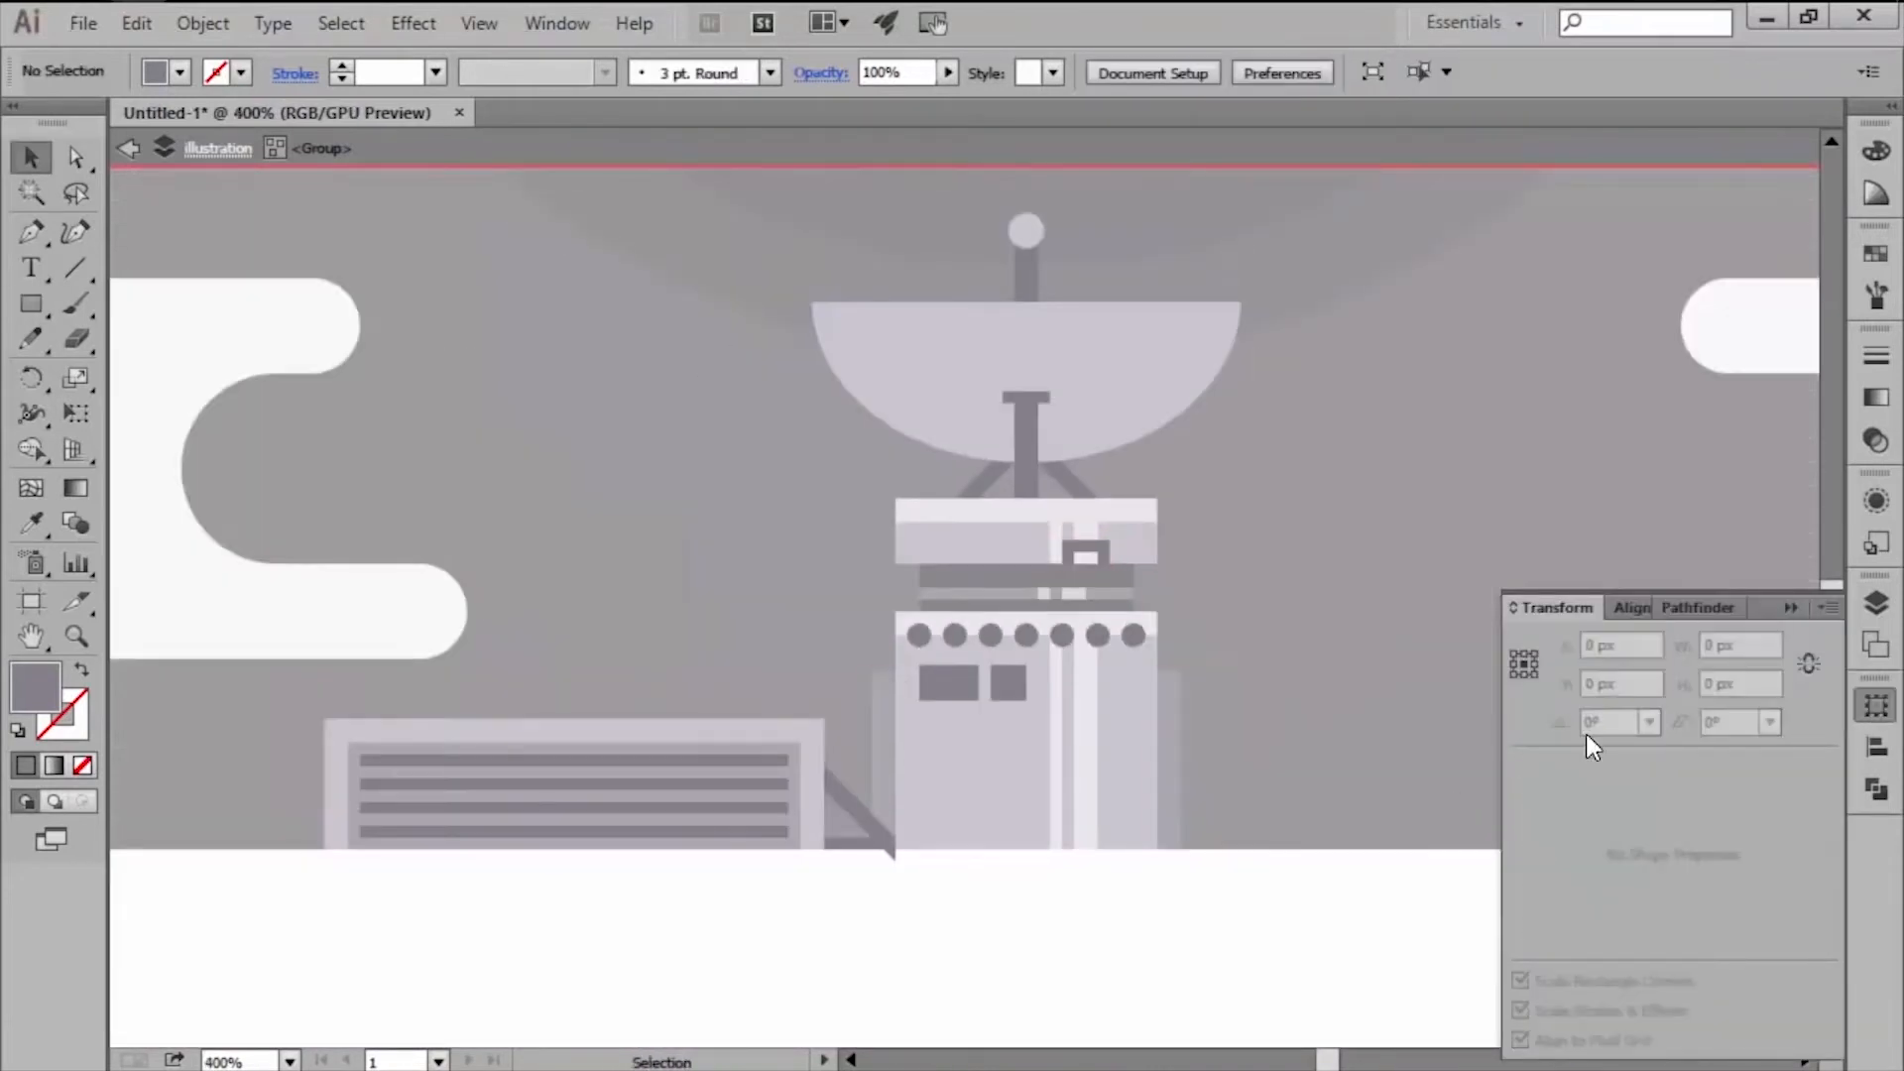
Add 2 × 30 px shadow strips over both side panels, against the tower walls, sampling the neck's 20% black shadow.
left_click(1876, 705)
scroll(1021, 910, "up", 1)
left_click(828, 707)
scroll(801, 700, "up", 1)
key("ctrl+alt+y")
left_click_drag(799, 684, 1391, 645)
key("i")
left_click(932, 365)
key("v")
key("ctrl+alt+y")
right_click(1406, 656)
mouse_move(1490, 605)
left_click(1230, 605)
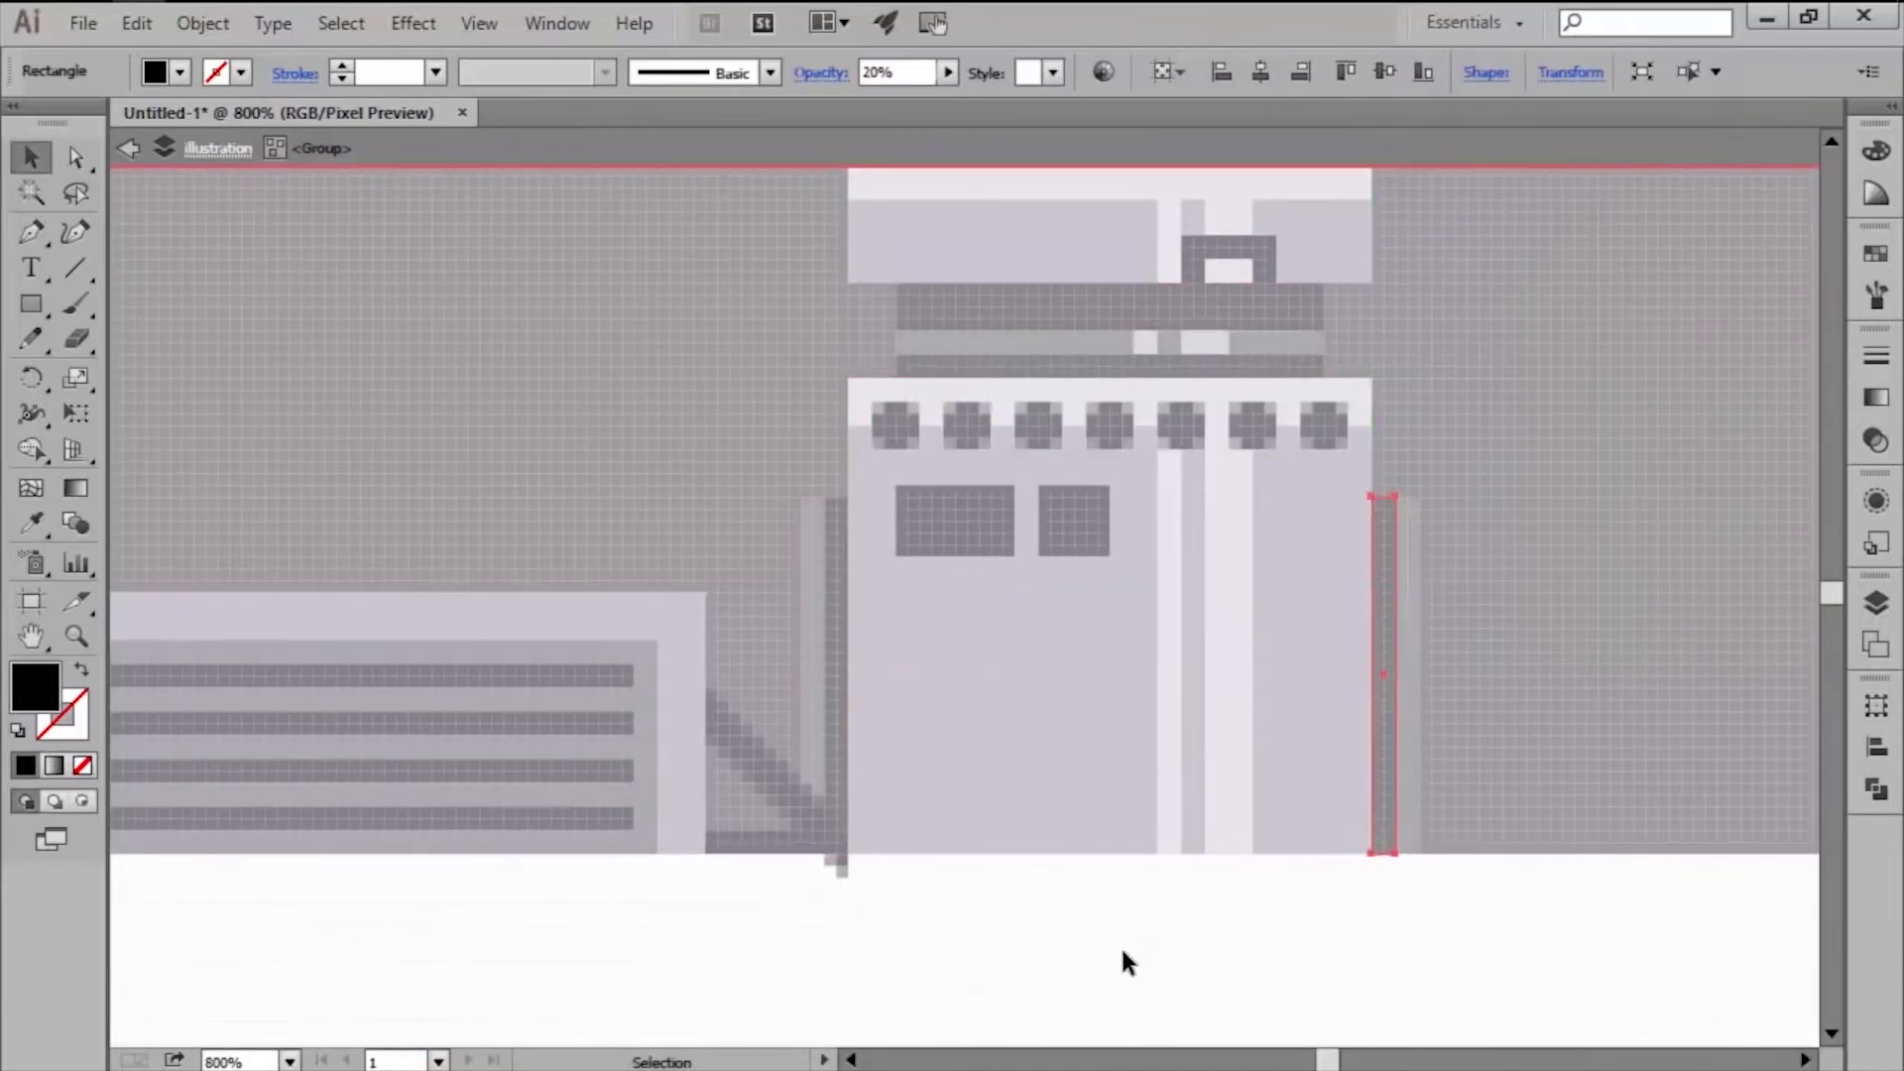
left_click(1121, 943)
Draw an 84 × 2 px strip along the top edge of the left side block, sampling the tower's 60% white highlight.
scroll(1156, 823, "down", 2)
scroll(554, 830, "up", 2)
key("m")
left_click_drag(314, 629, 1315, 654)
key("i")
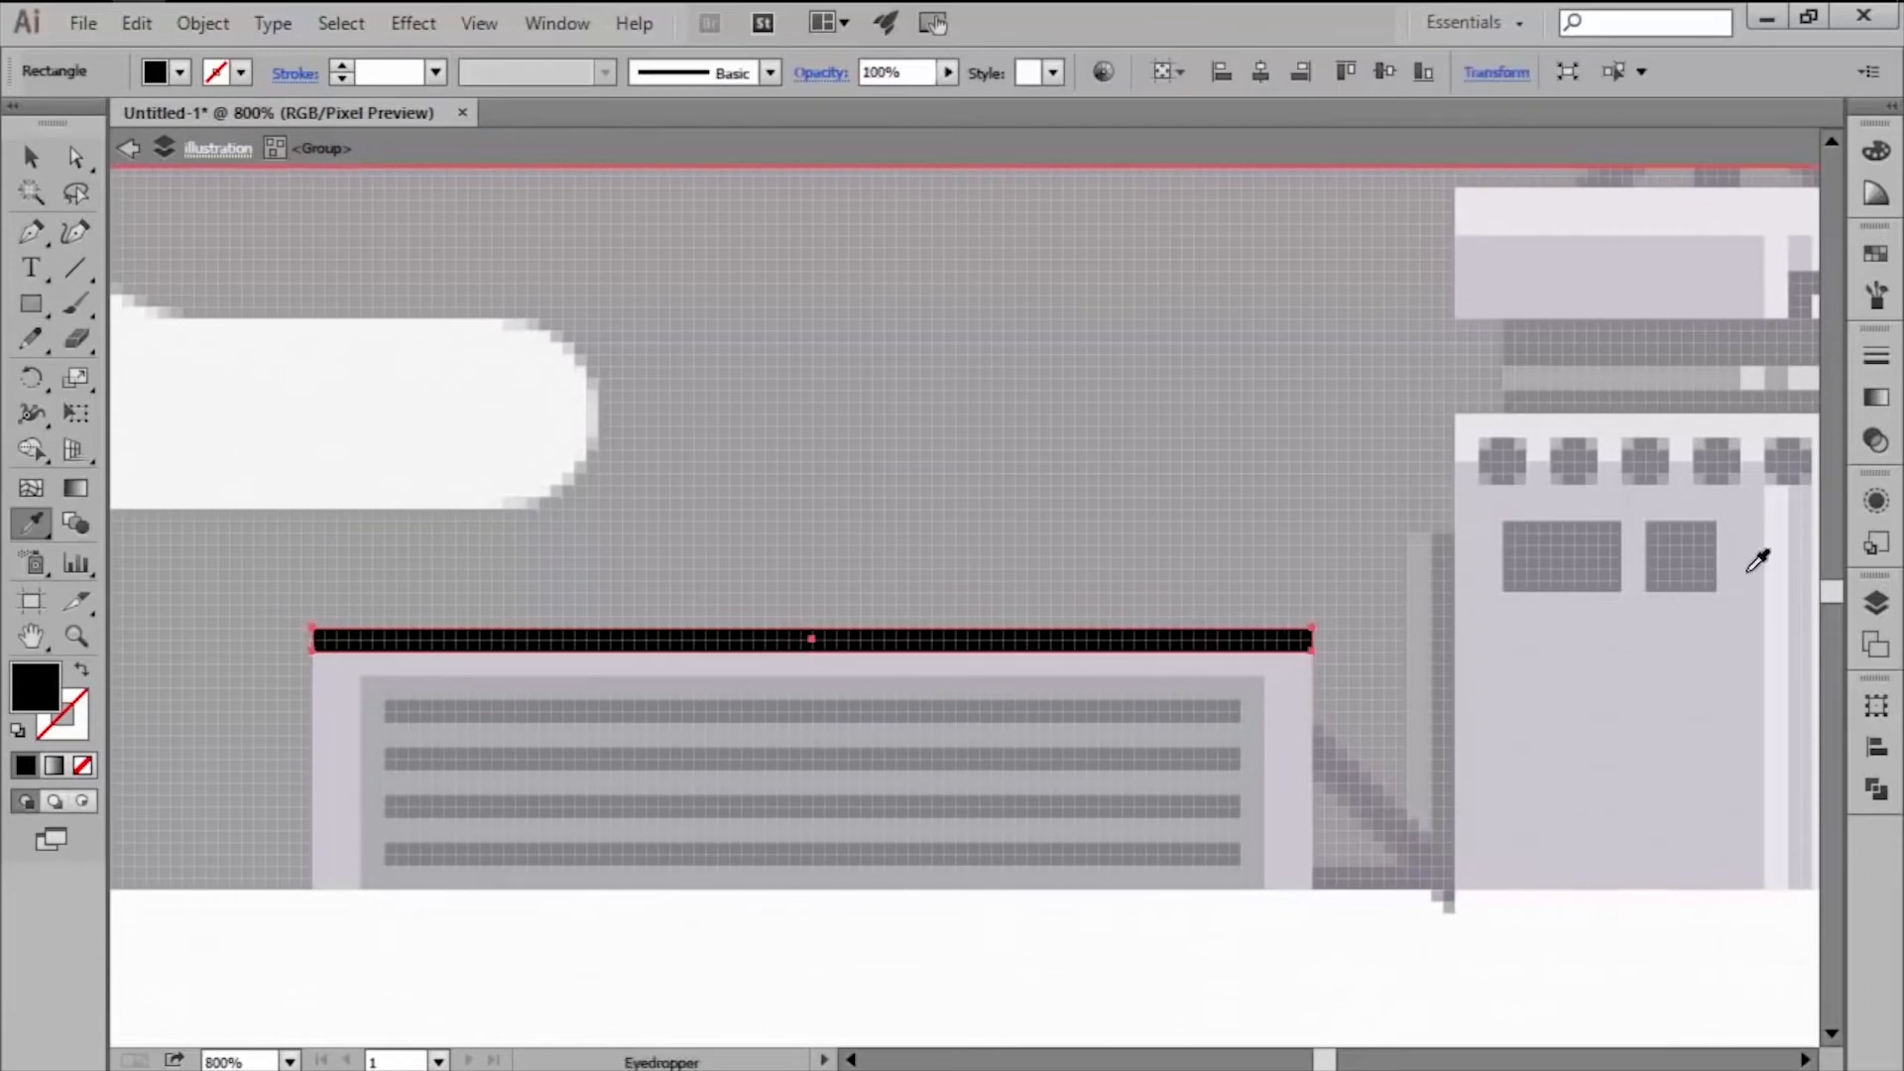
left_click(1775, 560)
key("v")
left_click(985, 936)
Draw 2 × 2 px and 4 × 2 px highlights, 2 px apart, under the roof strip in 60% white, and turn on Align to Pixel Grid.
key("m")
mouse_move(1039, 652)
left_mouse_down()
mouse_move(1063, 677)
mouse_move(1121, 659)
mouse_move(1181, 675)
left_mouse_up()
scroll(1088, 678, "up", 2)
key("i")
left_click(1120, 620)
key("v")
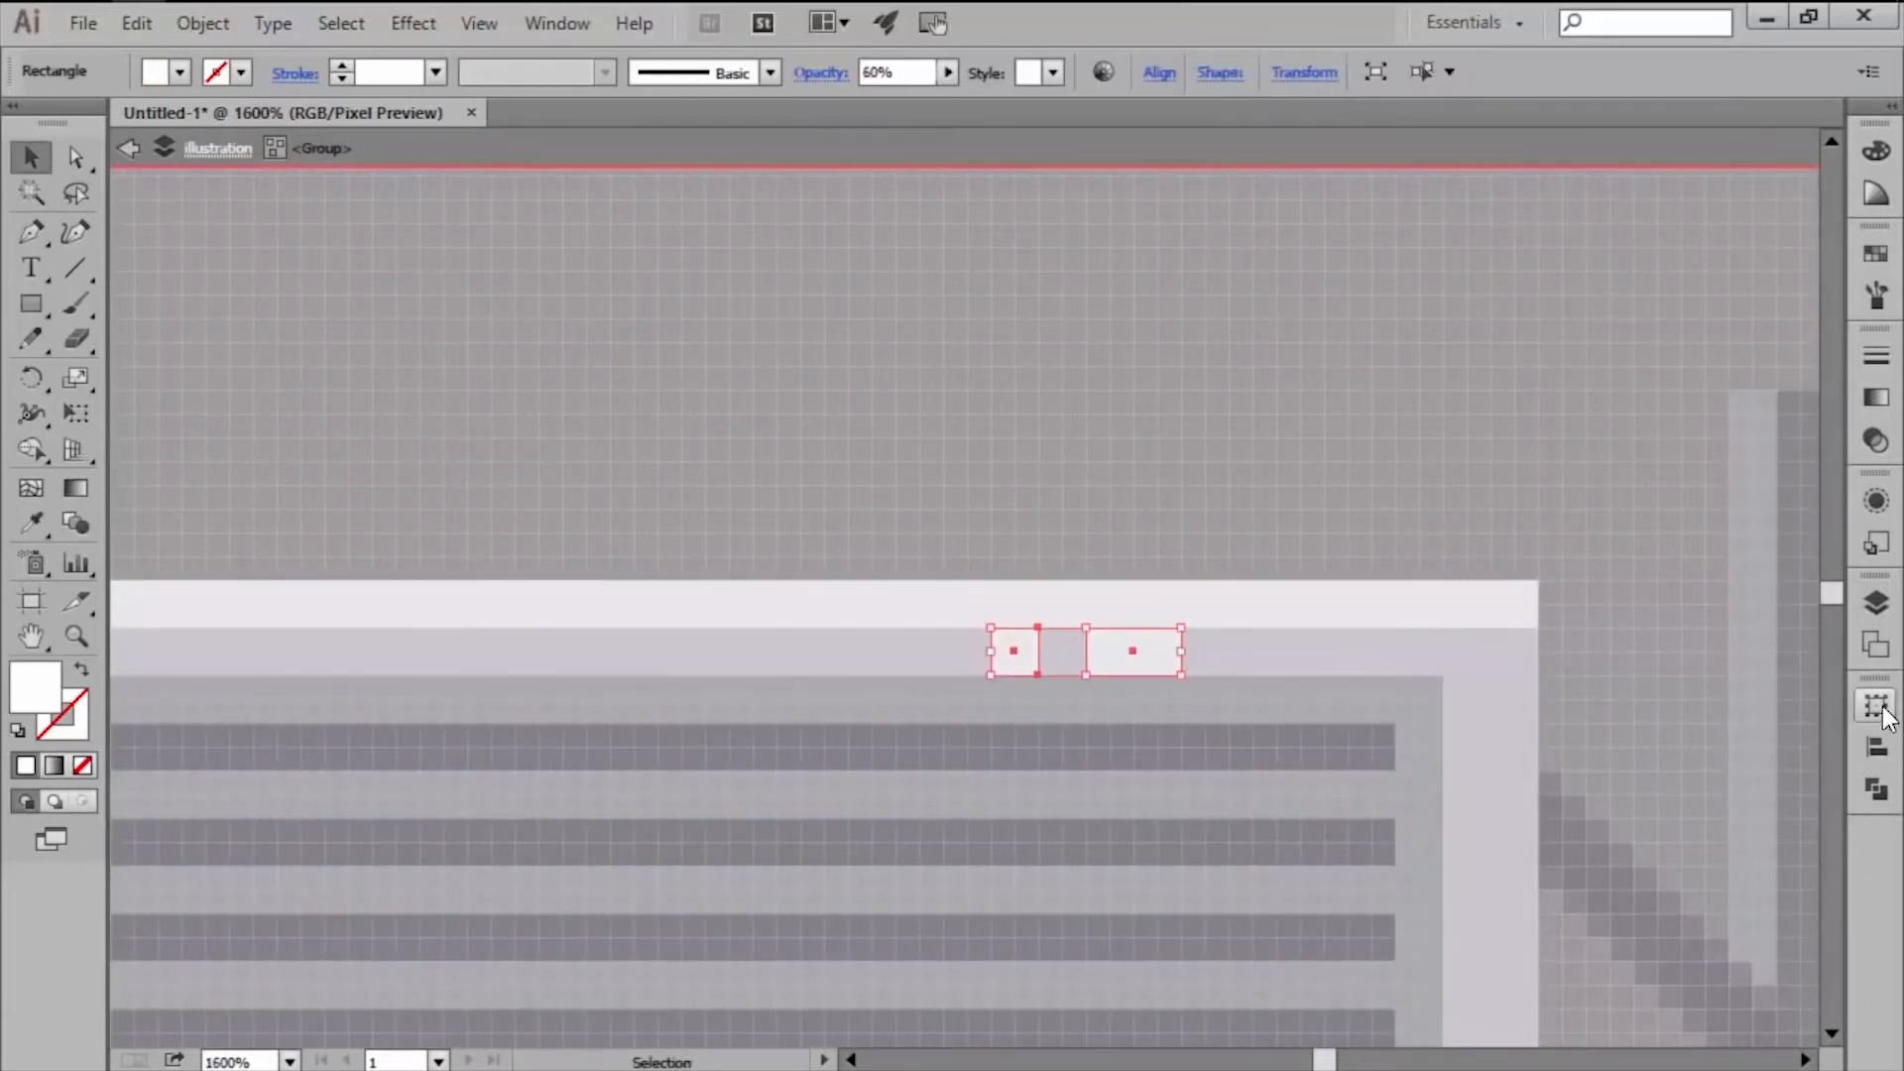
left_click(1879, 708)
left_click(1613, 1036)
key("ctrl+g")
key("ctrl+minus")
key("ctrl+minus")
scroll(1032, 634, "up", 1)
Select both small highlights under the roof strip and move them about 17 px left.
left_click_drag(985, 601, 1175, 621)
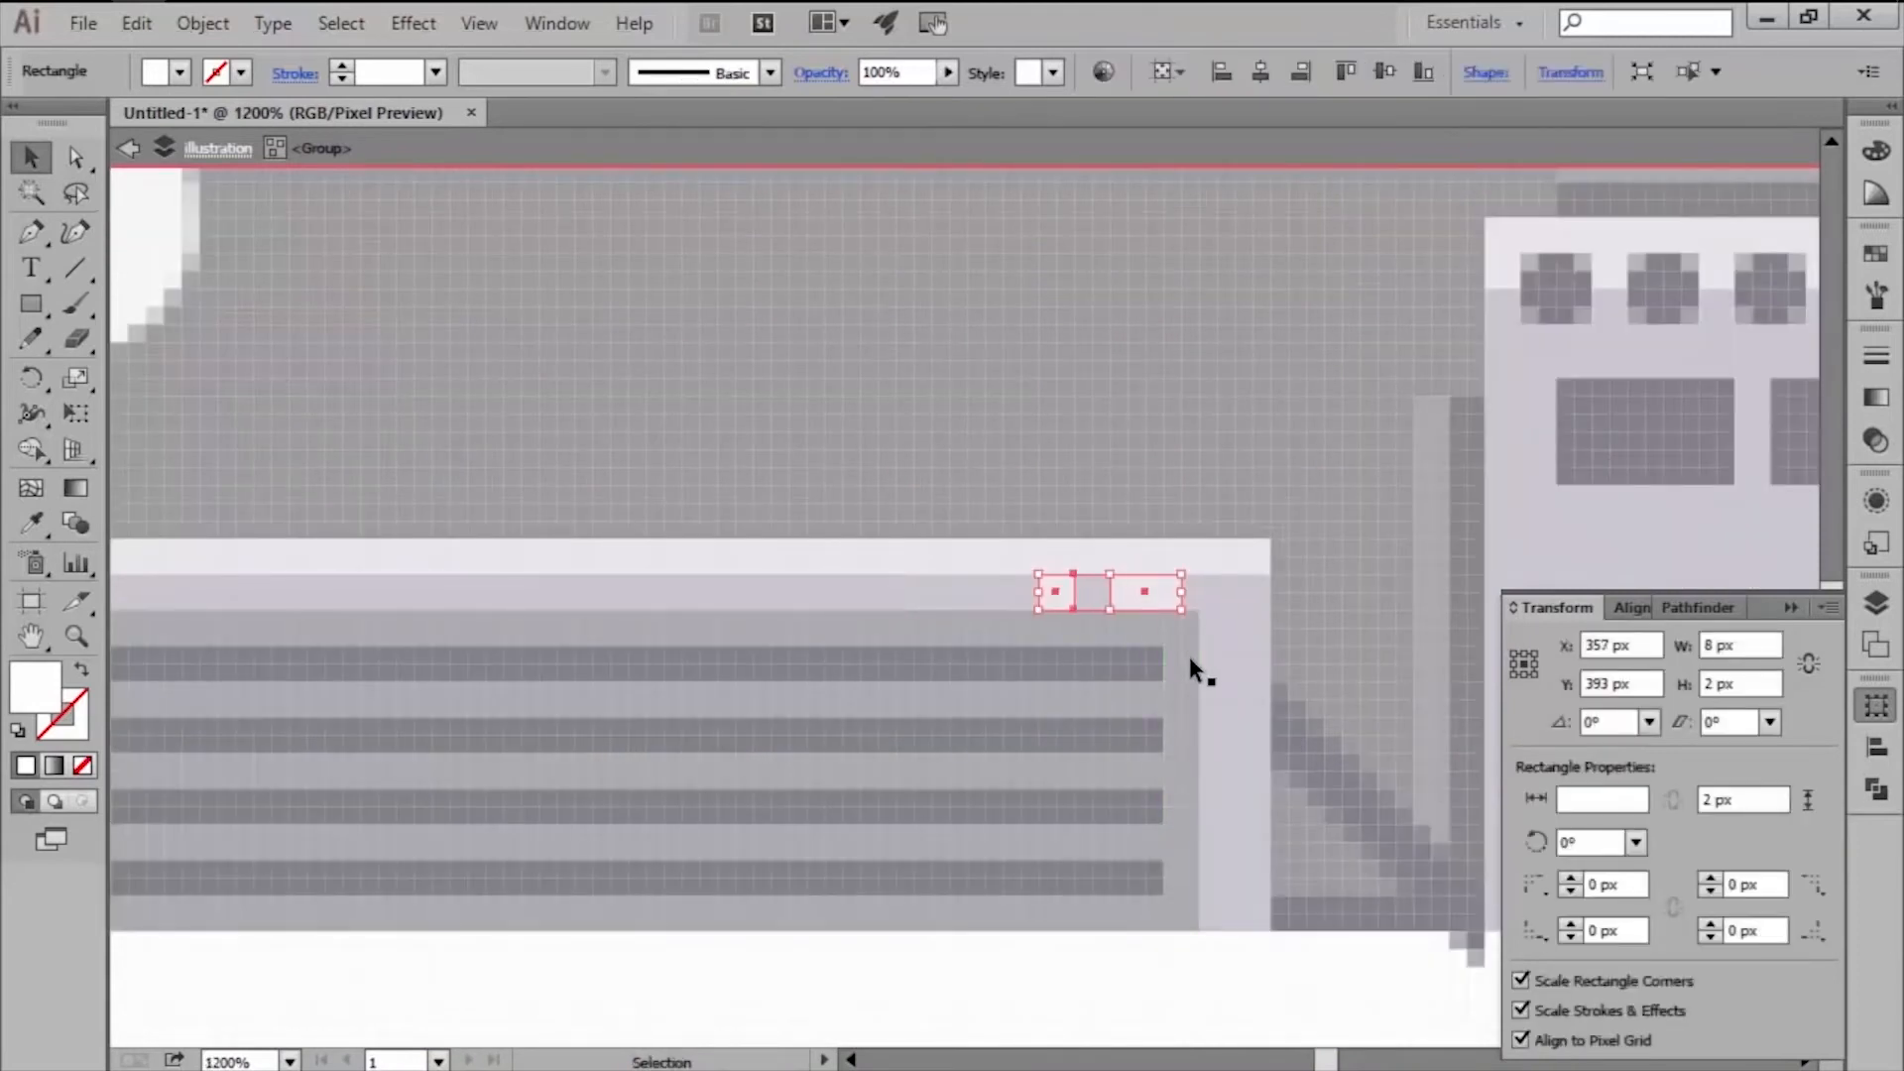
key("Left")
key("Left")
key("Left")
key("Left")
key("Left")
key("Left")
key("Left")
key("Left")
key("Left")
key("Left")
key("Left")
key("Left")
key("Left")
key("Left")
key("Left")
key("Left")
key("Left")
key("Left")
key("Left")
key("Left")
key("Left")
left_click(1189, 657)
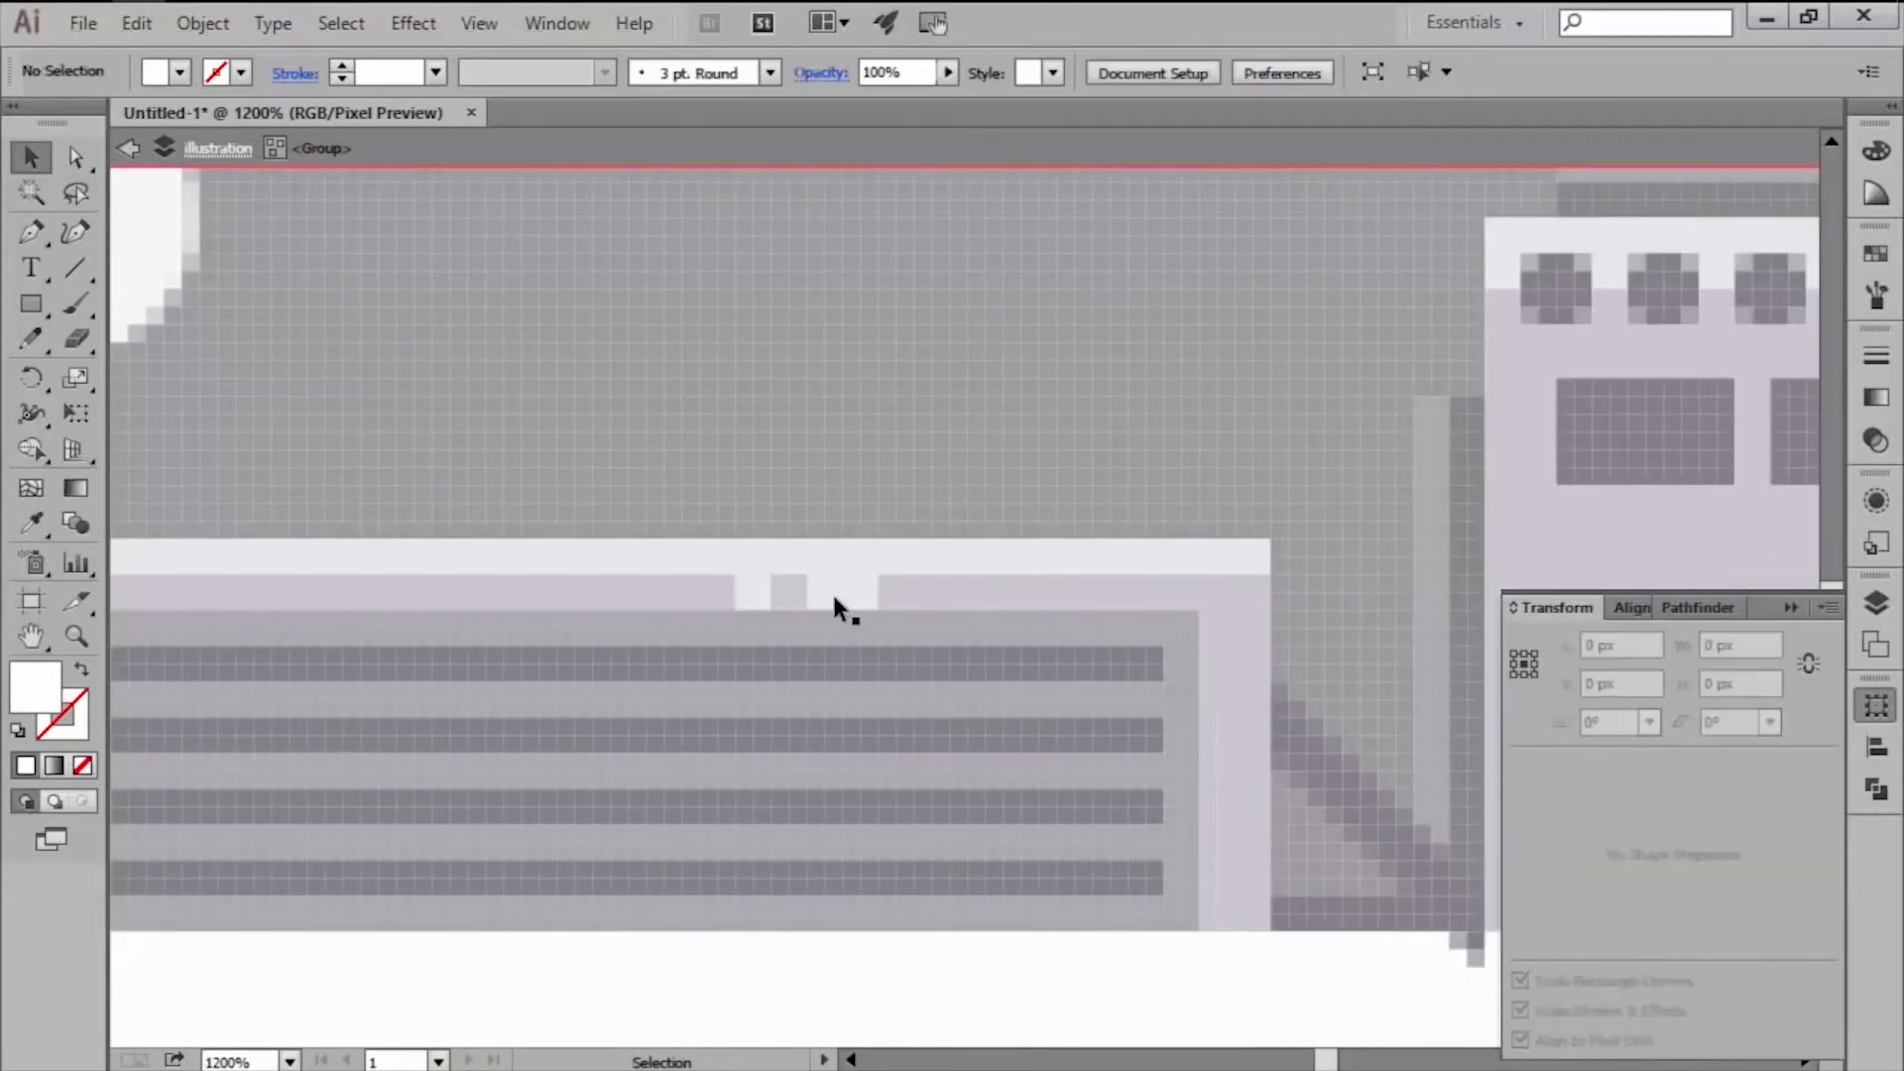
Copy the two highlights onto the vent panel, stretch them down to the ground line and offset them 2 px left.
left_click_drag(834, 593, 771, 931)
key("Left")
key("Left")
left_click(960, 947)
Bring the group of dark horizontal slats to the front, above the vertical highlights.
left_click(960, 882)
right_click(960, 885)
mouse_move(1216, 833)
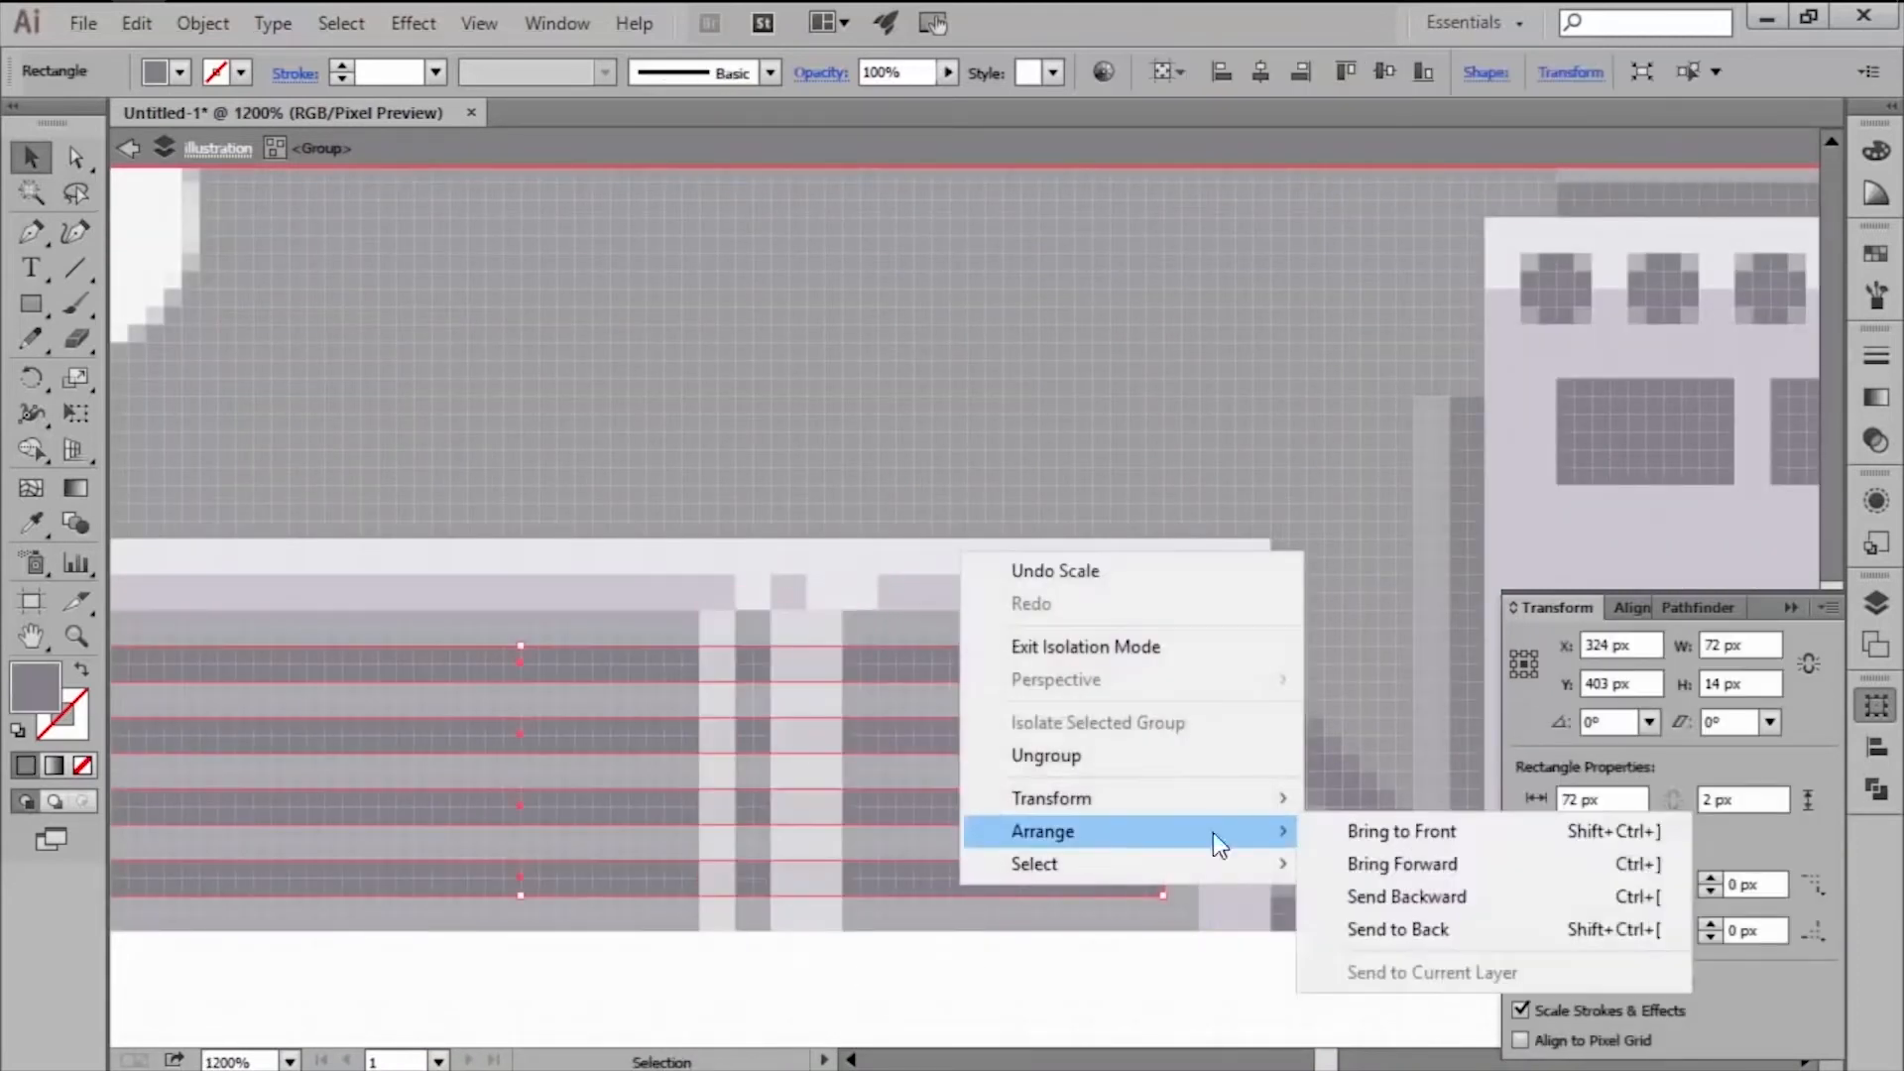
left_click(1394, 831)
scroll(680, 869, "down", 2)
left_click(678, 871)
Select the whole left side building with its diagonal strut, turn on Align to Pixel Grid and group it.
scroll(654, 883, "down", 1)
left_click_drag(516, 930, 1002, 645)
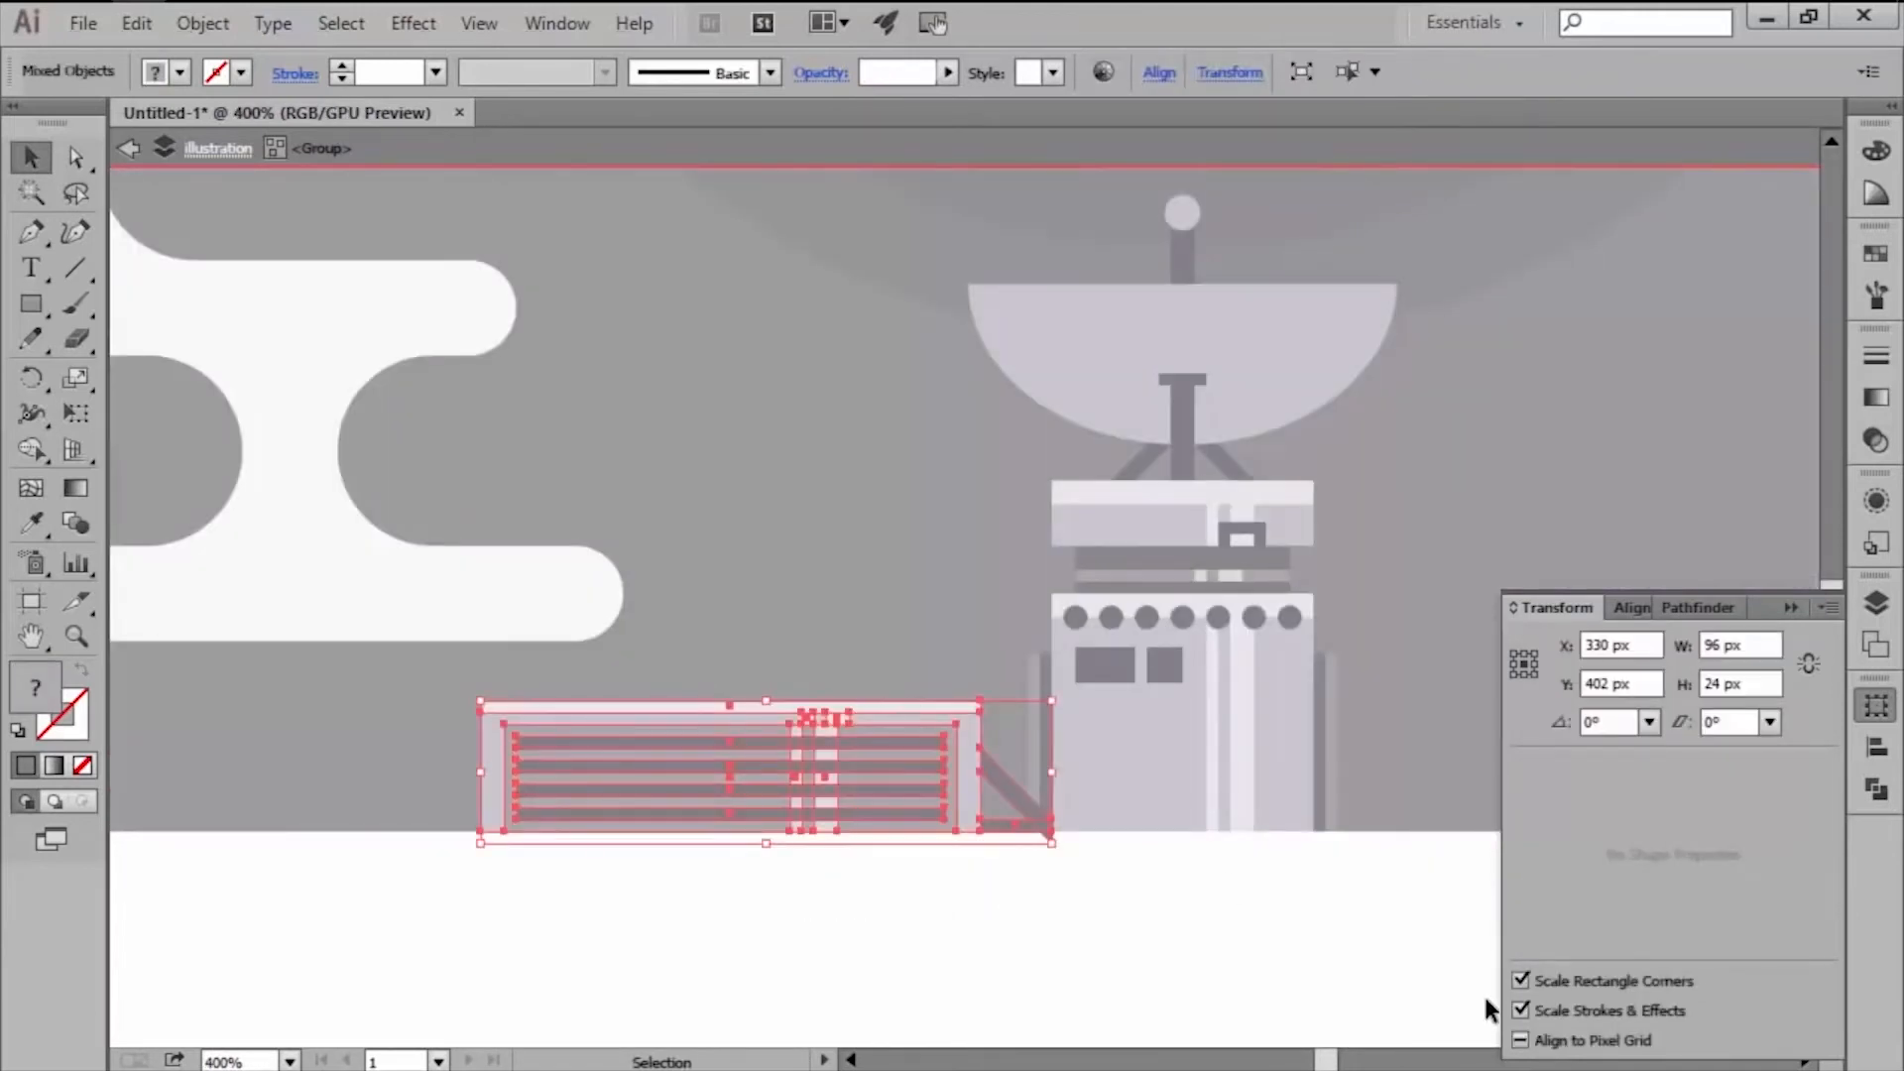
left_click(1521, 1041)
key("ctrl+g")
Copy the side building group to the tower's right side and reflect it so its strut meets the tower wall.
left_click_drag(853, 935, 567, 904)
left_click(566, 905)
key("ctrl+alt+y")
left_click_drag(423, 739, 1197, 739)
right_click(1196, 742)
mouse_move(1235, 650)
left_click(1058, 761)
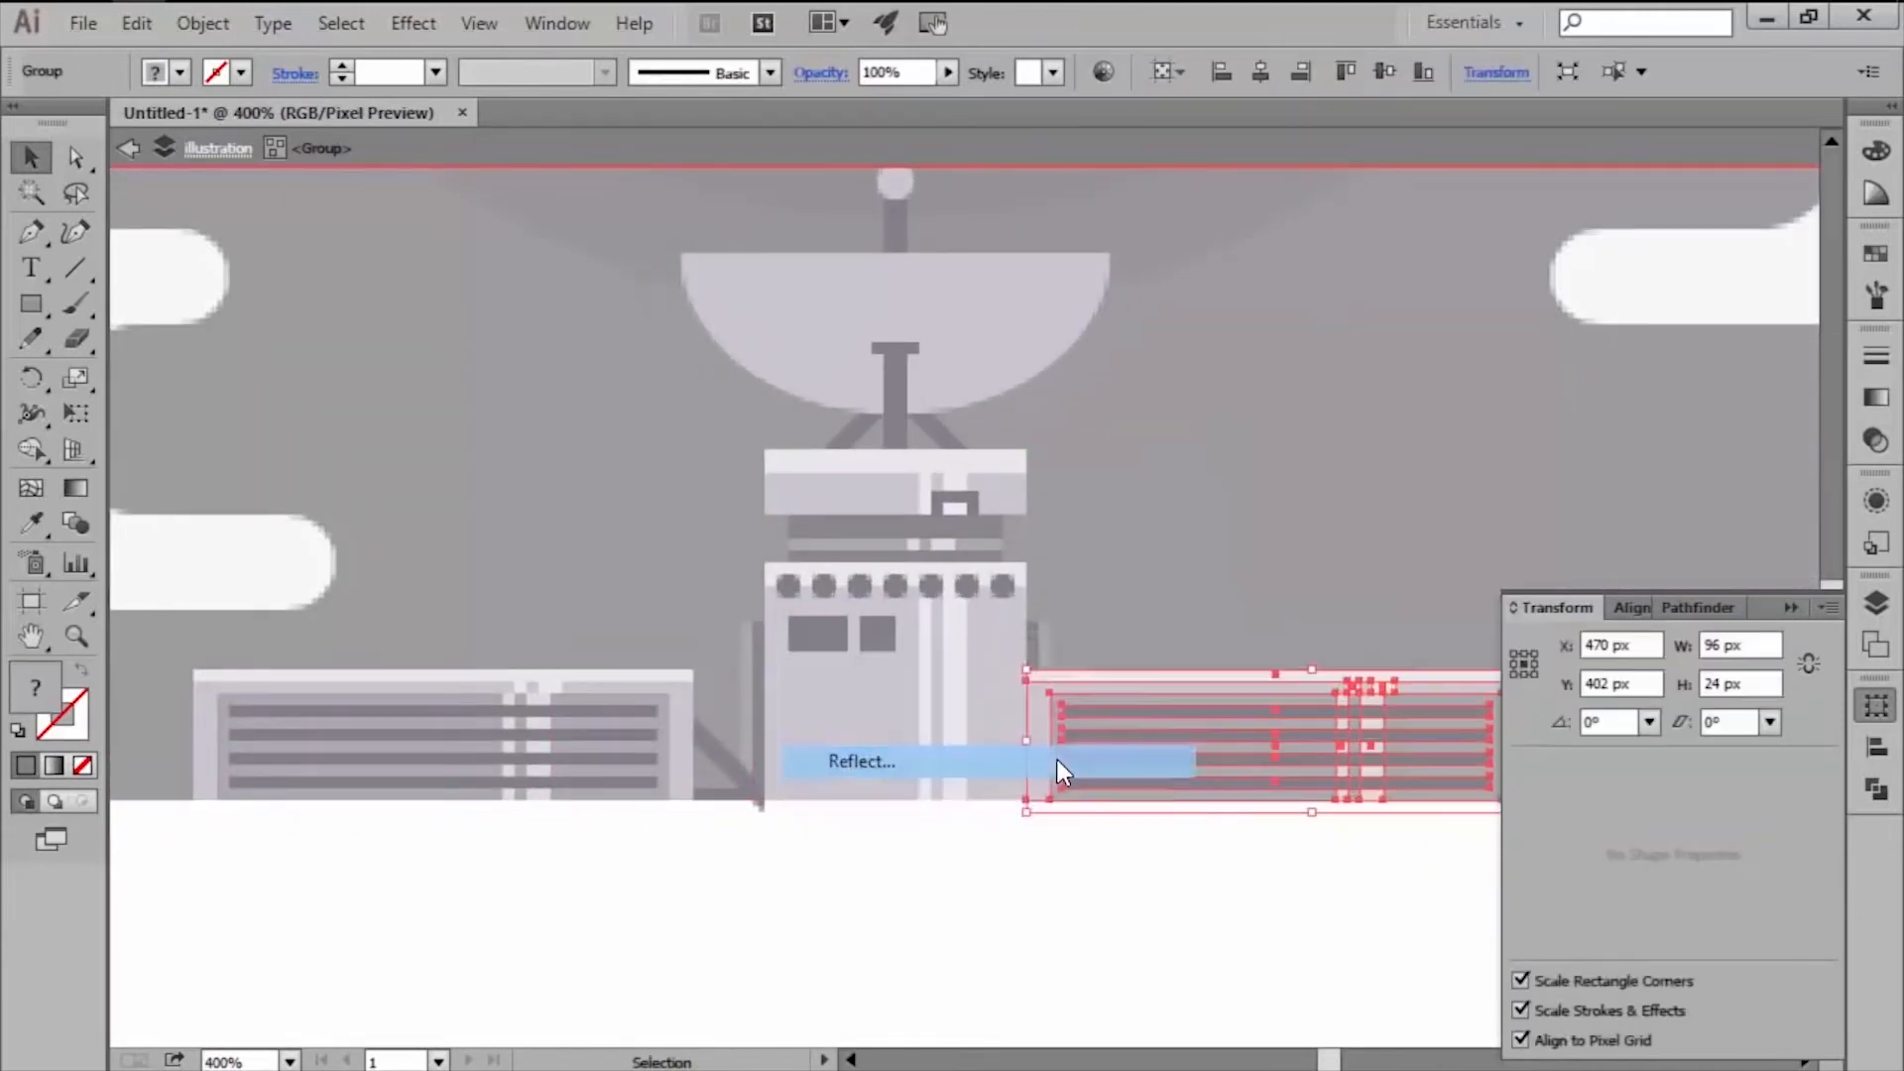
left_click(1027, 877)
scroll(1037, 870, "down", 1)
left_click(1022, 869)
Draw a dark grey rounded rectangle of about 24 × 22 px over the tower's base.
scroll(928, 822, "up", 3)
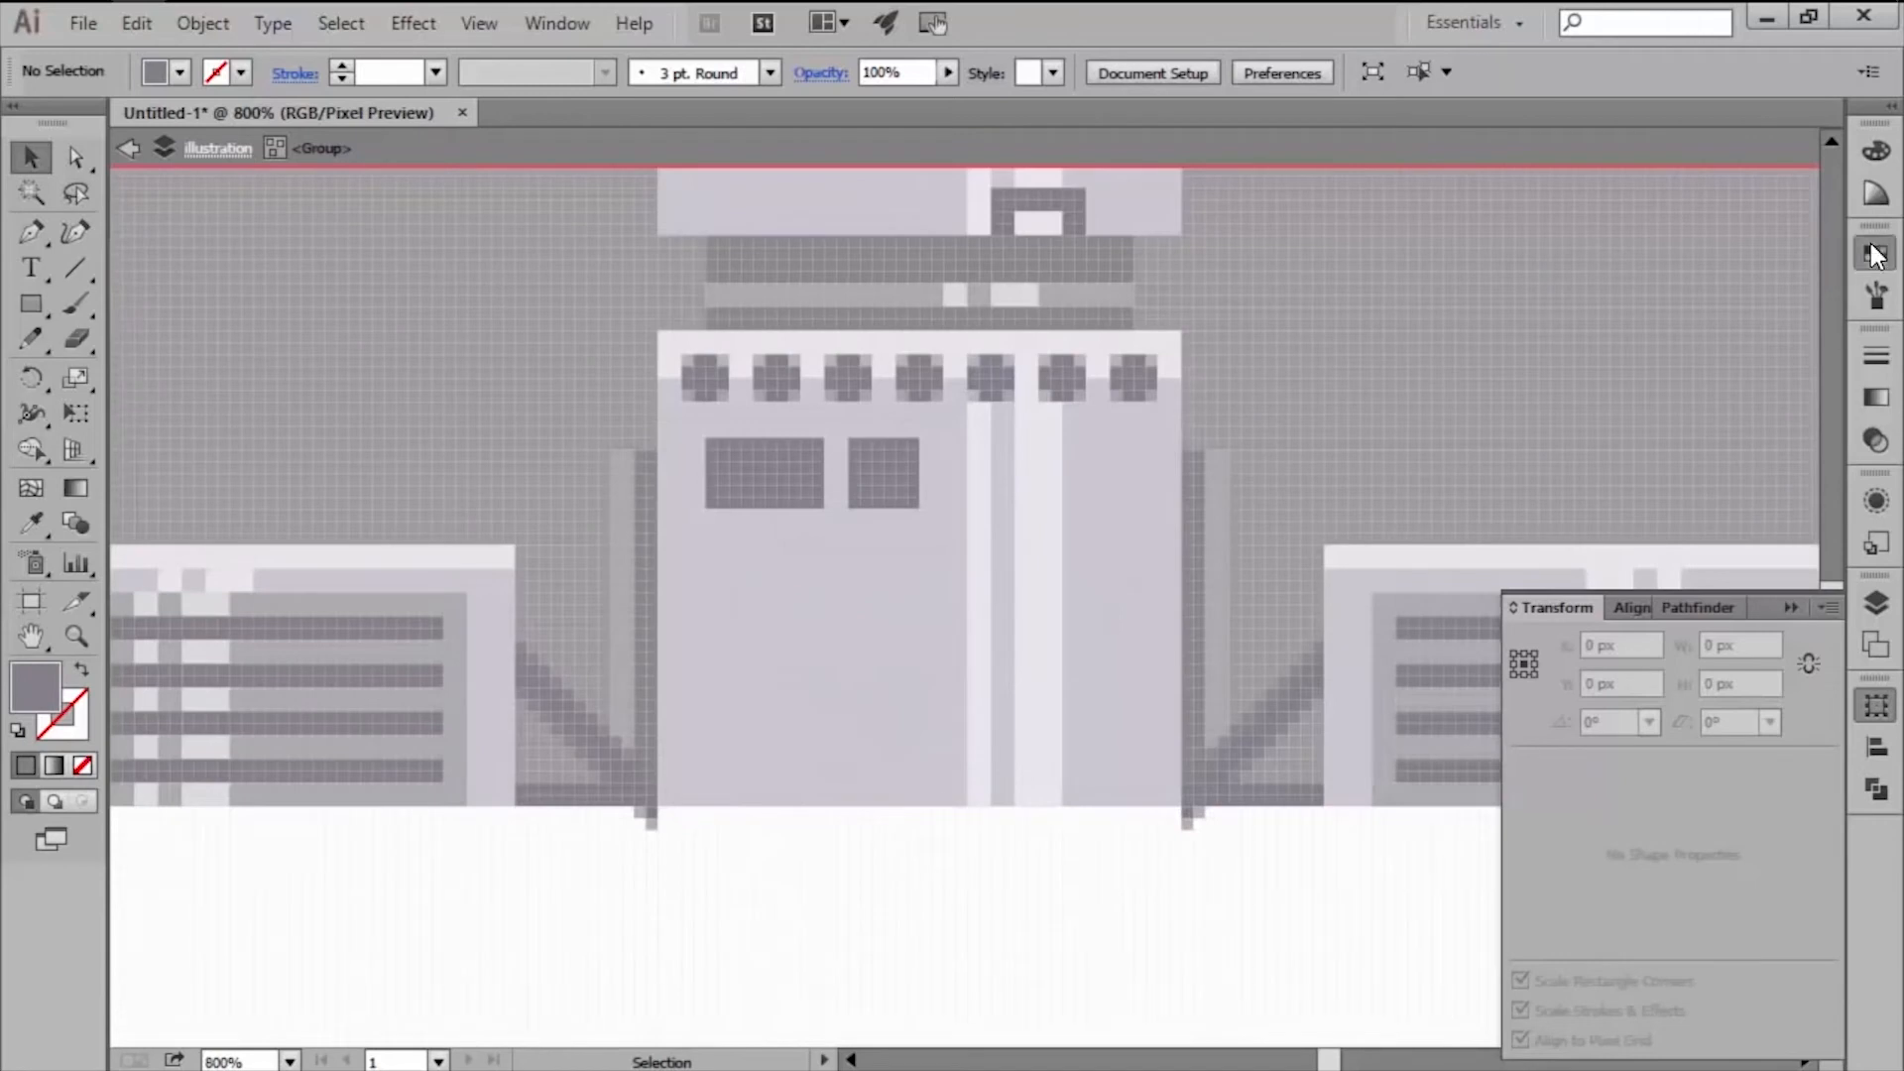
left_click(31, 303)
left_click_drag(800, 604, 1088, 871)
key("v")
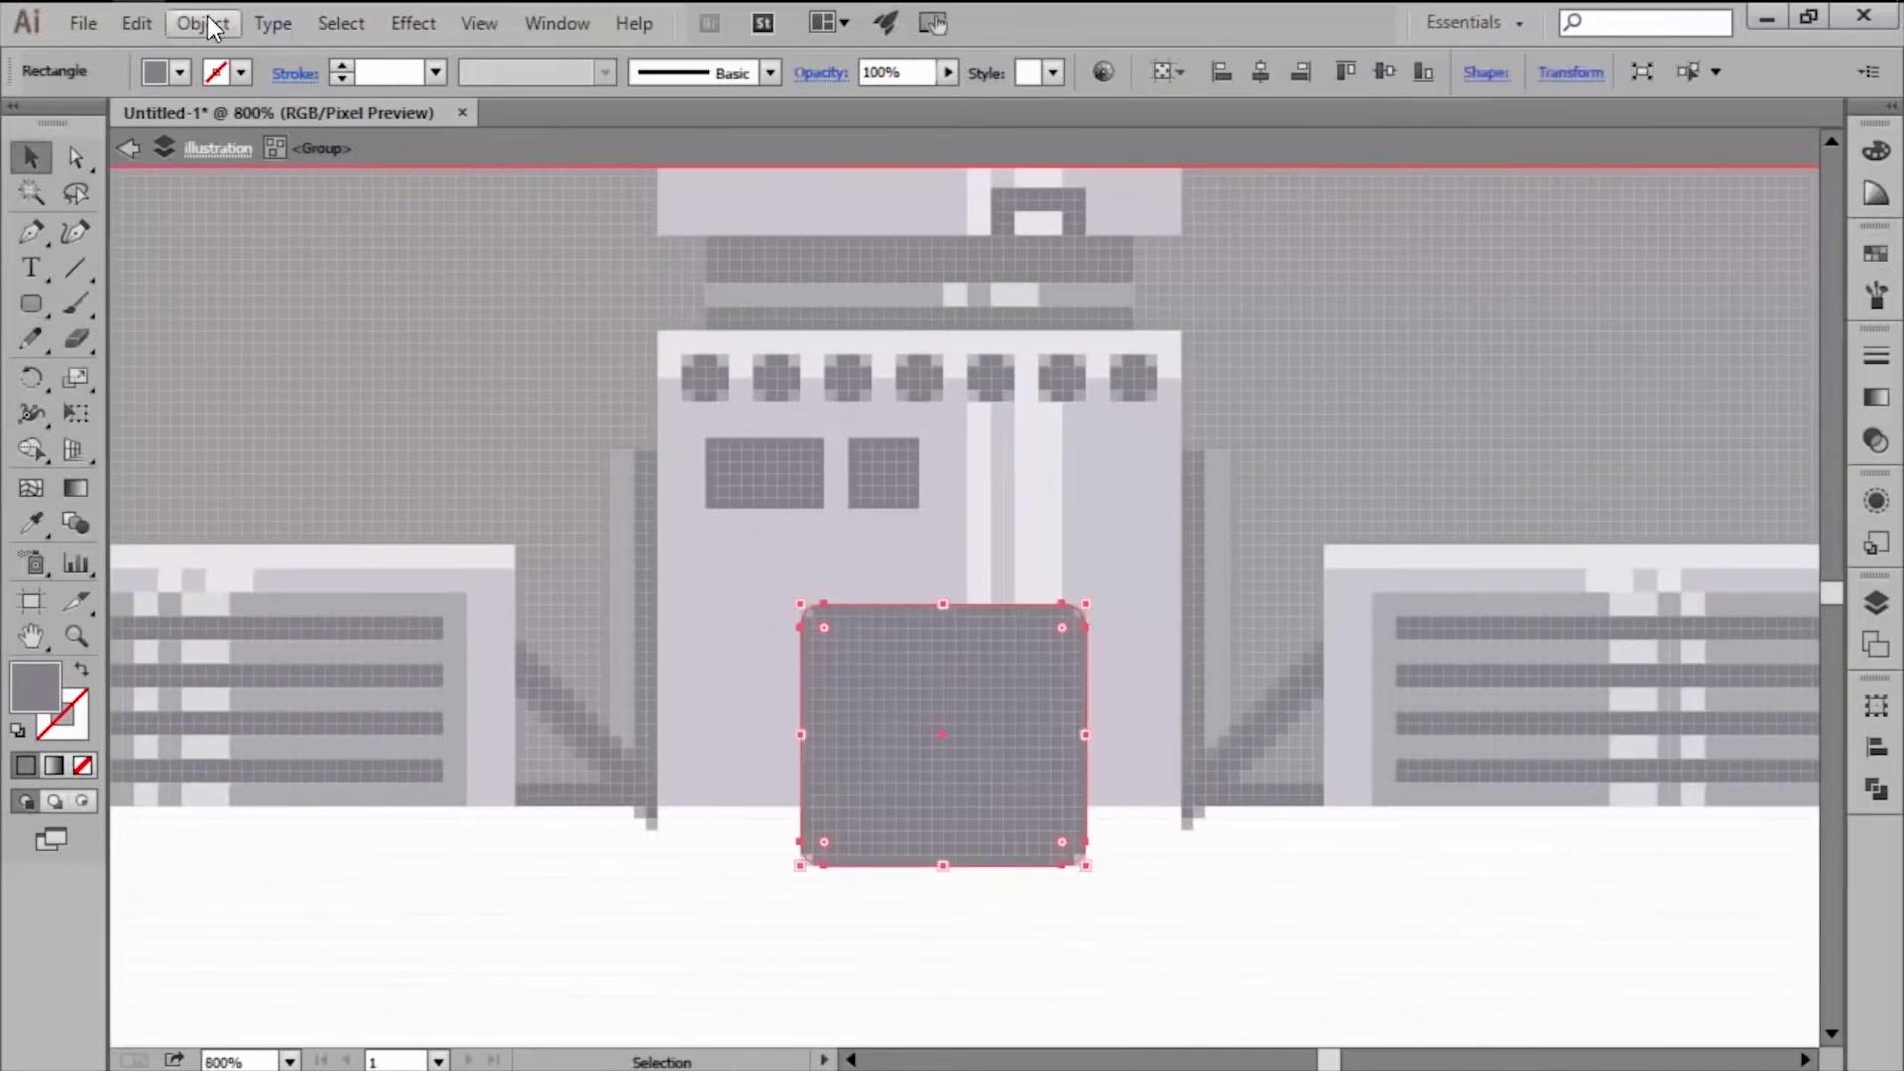
Offset the rounded rectangle's path by -2 px.
left_click(203, 23)
mouse_move(427, 609)
left_click(729, 721)
type("-2")
key("Return")
Subtract the inner offset shape from the rounded rectangle to leave a 2 px frame, and turn on Align to Pixel Grid.
left_click(813, 723, "shift")
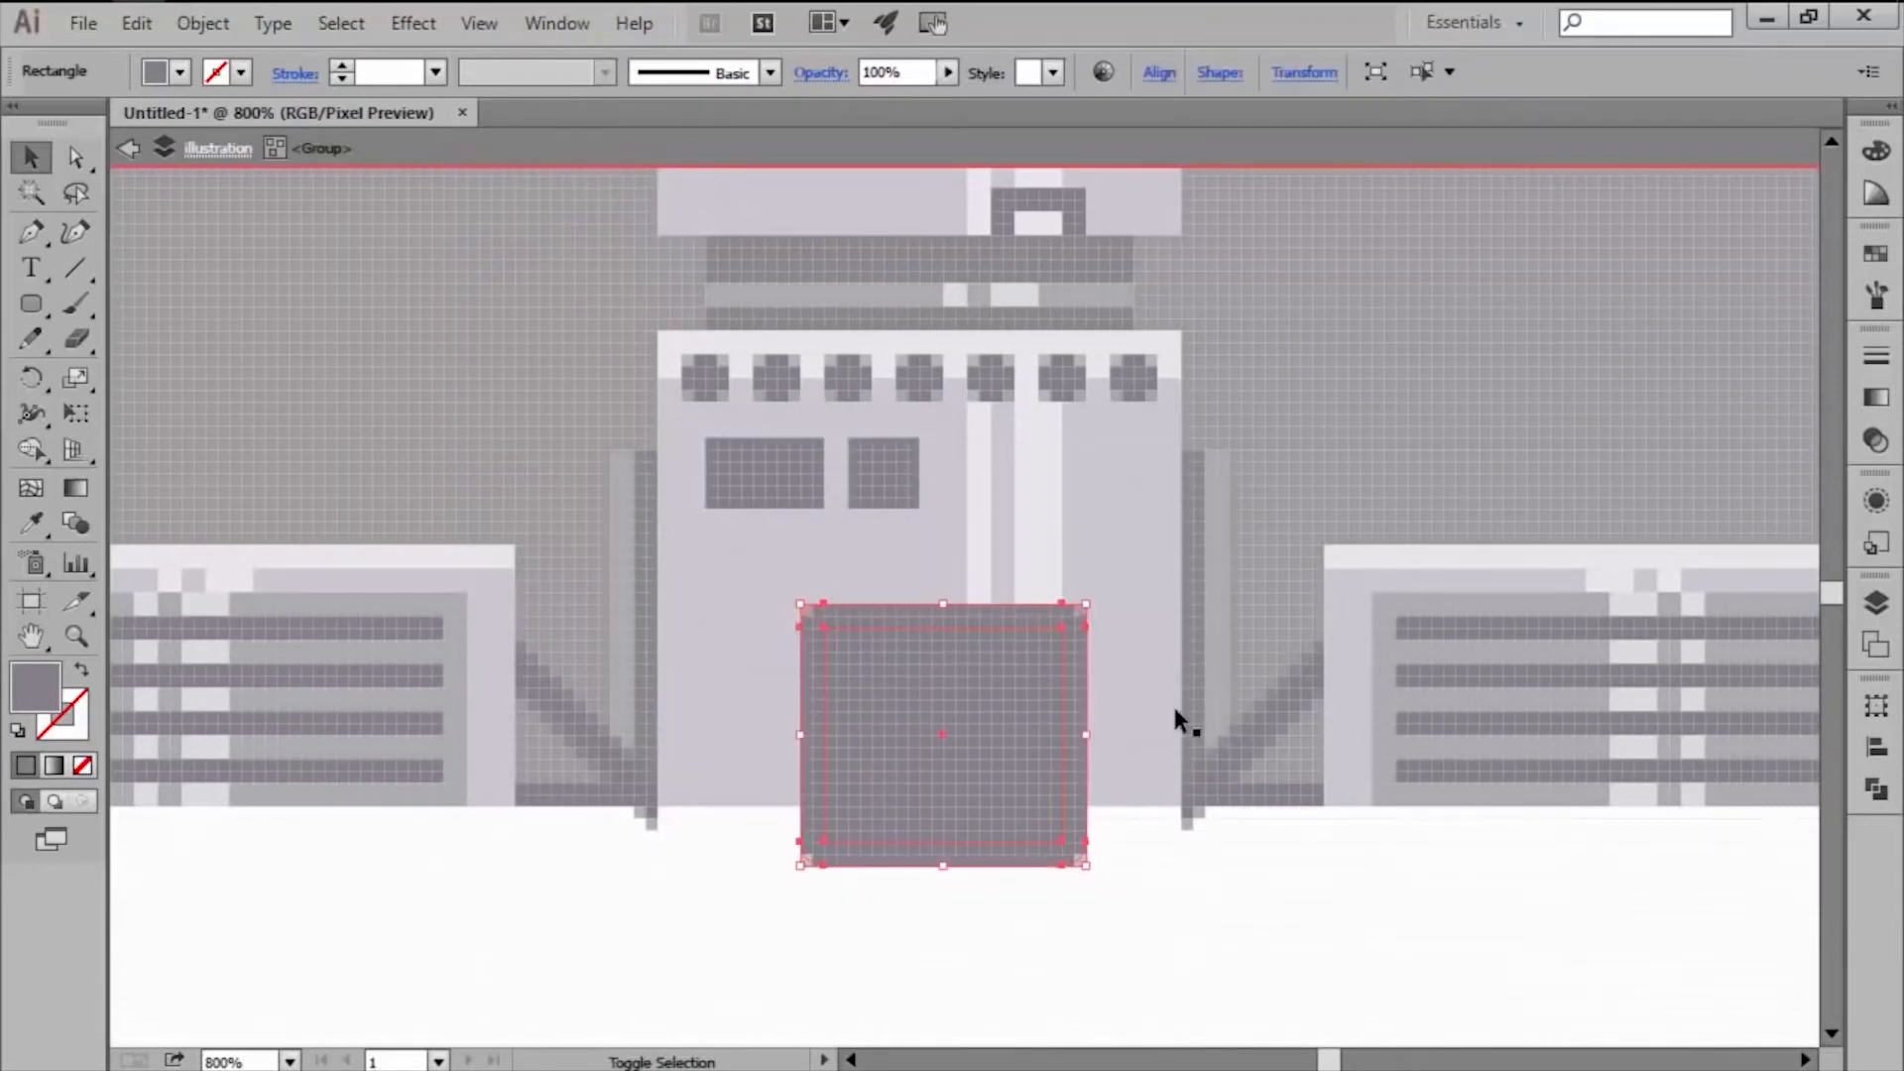
left_click(1870, 705)
left_click(1704, 609)
left_click(1568, 746)
left_click(1558, 686)
left_click(1584, 1038)
left_click(918, 900)
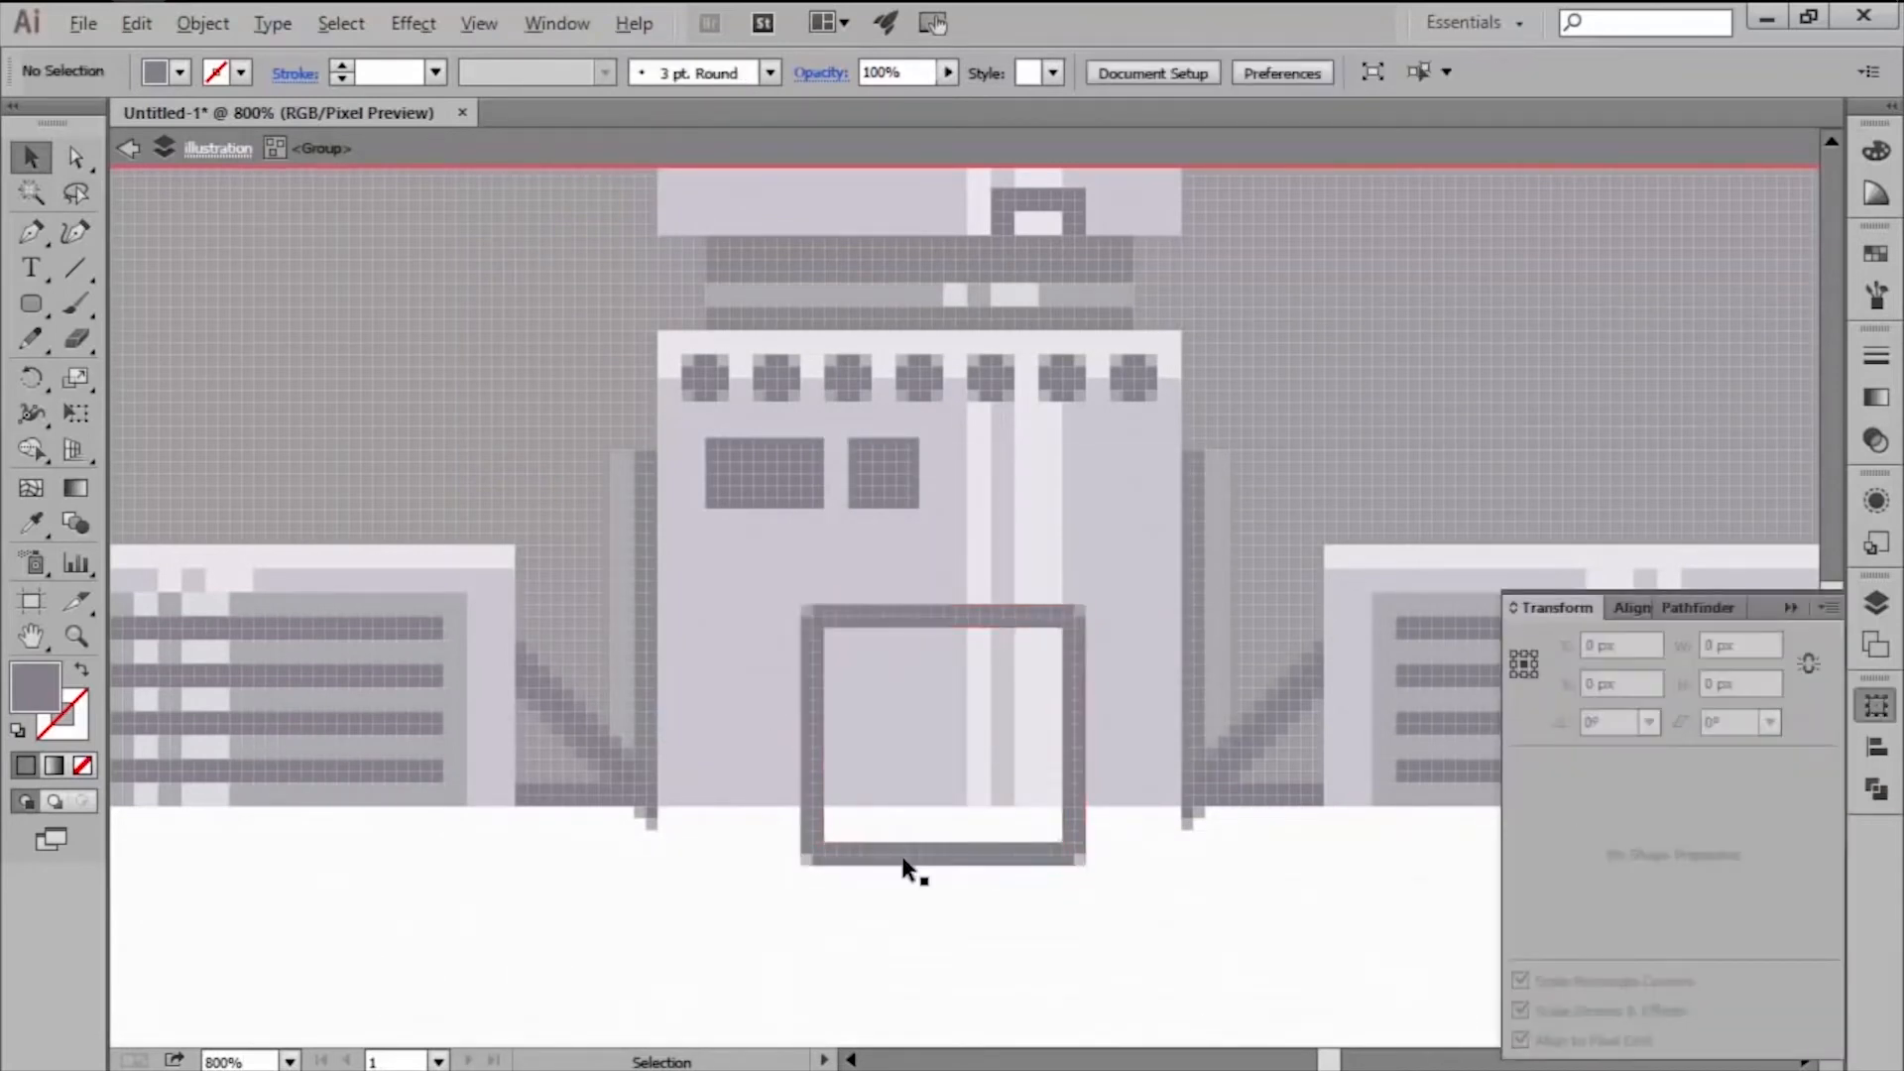
Centre the frame horizontally on the tower and move it down onto the white area below the building.
scroll(928, 843, "up", 1)
left_click(1137, 788)
left_click(1629, 609)
left_click(1582, 749)
scroll(968, 734, "down", 3)
left_click_drag(973, 684, 977, 988)
scroll(980, 892, "down", 2)
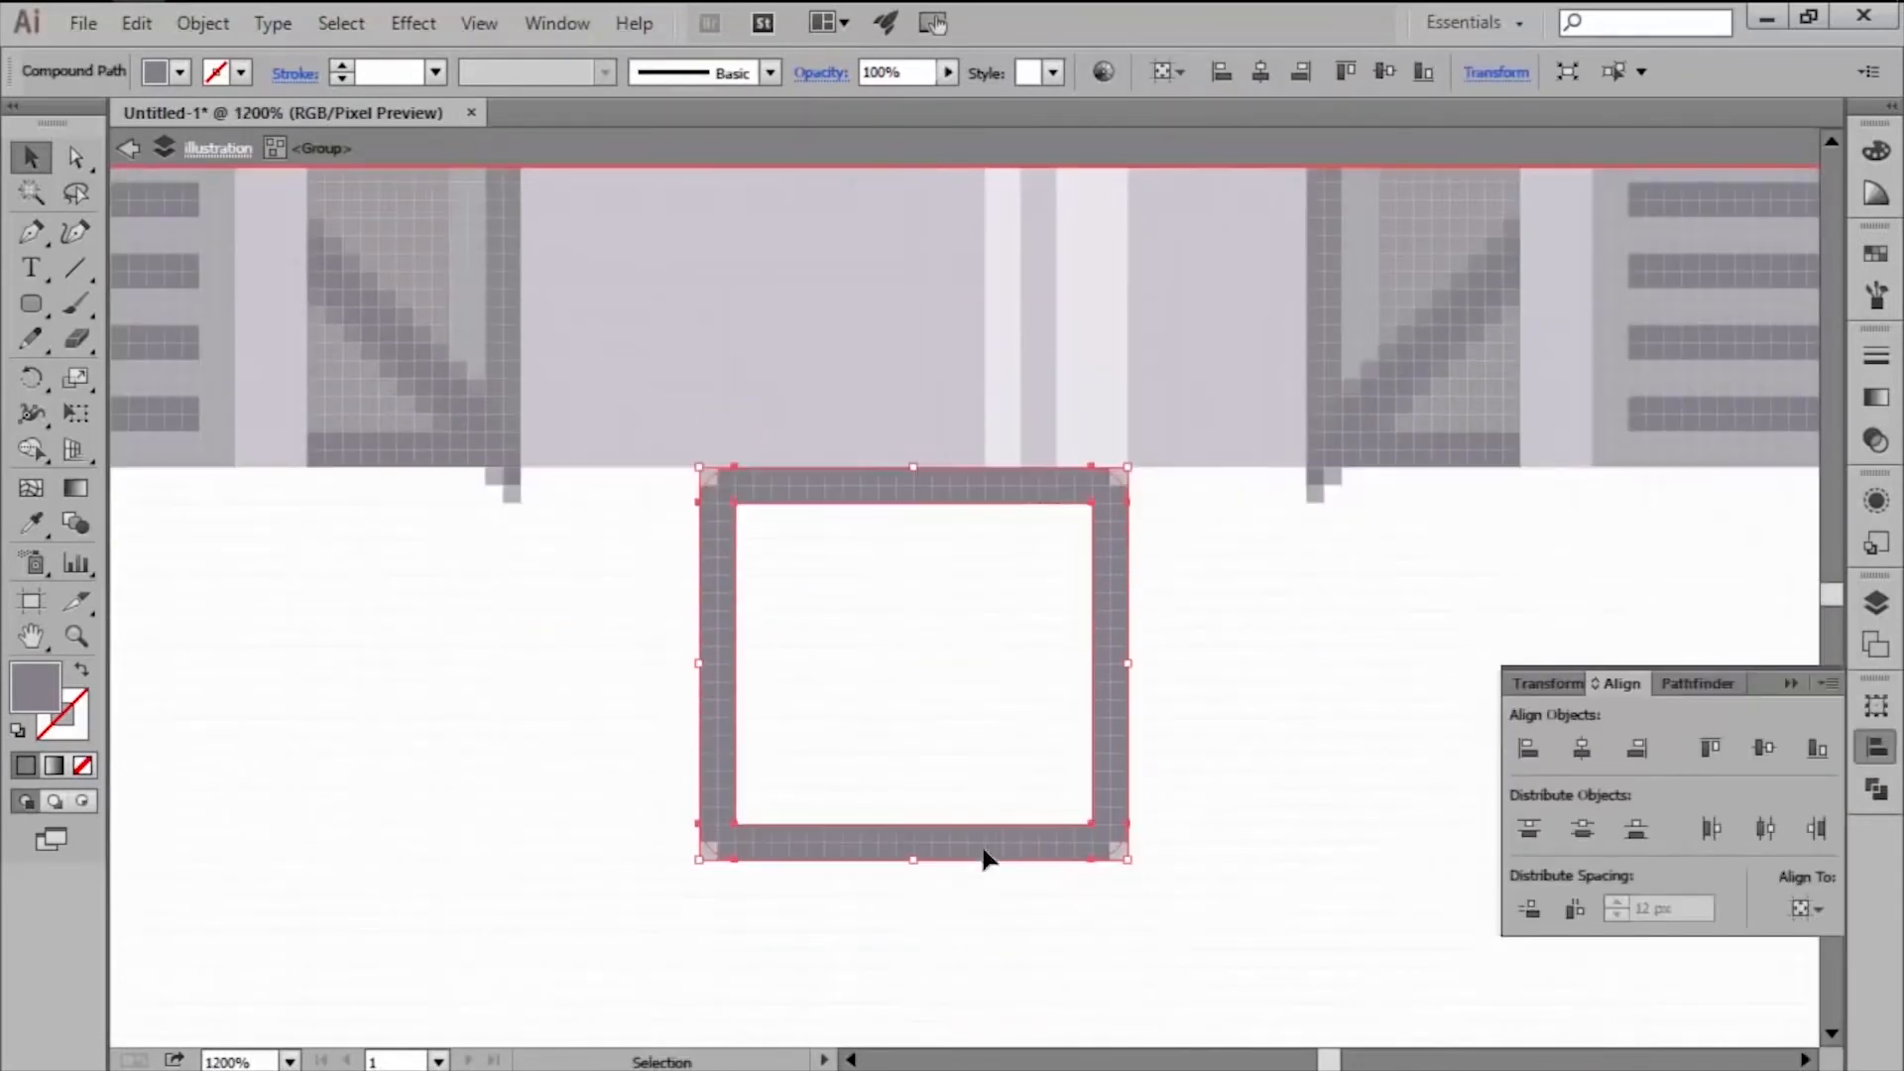
key("Down")
key("Down")
Widen the frame by 4 px by shifting its right-side anchor points, and recentre it horizontally under the tower.
key("a")
left_click_drag(1187, 493, 982, 927)
key("Right")
key("Right")
key("Right")
key("Right")
key("v")
left_click(1582, 749)
key("a")
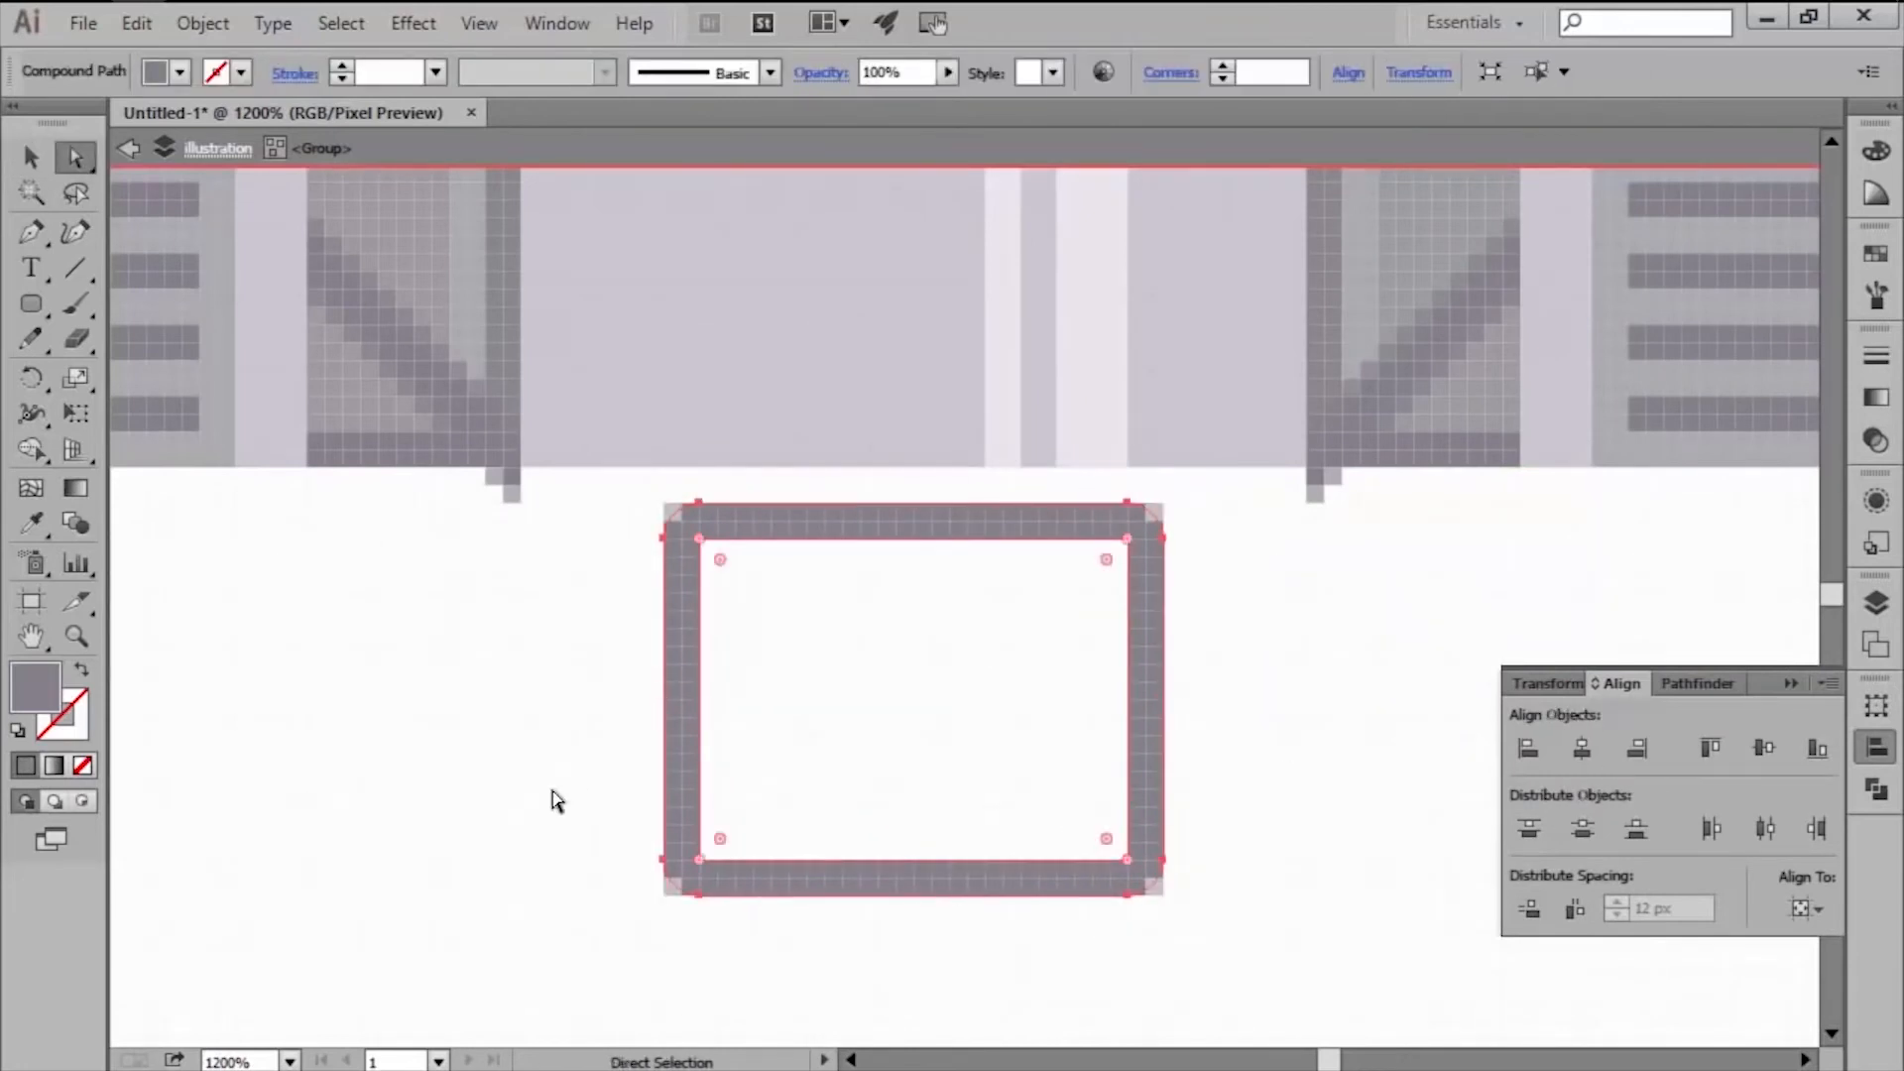
Shorten the frame by 4 px from its lower edge and move it back up onto the tower's base.
left_click_drag(553, 792, 1216, 947)
key("Up")
key("Up")
key("Up")
key("Up")
key("v")
left_click(1111, 903)
left_click_drag(972, 800, 972, 480)
left_click(978, 781)
Draw a 72 × 4 px strip across the dish's upper edge, sampling the 60% white highlight from the upper block.
scroll(978, 782, "down", 4)
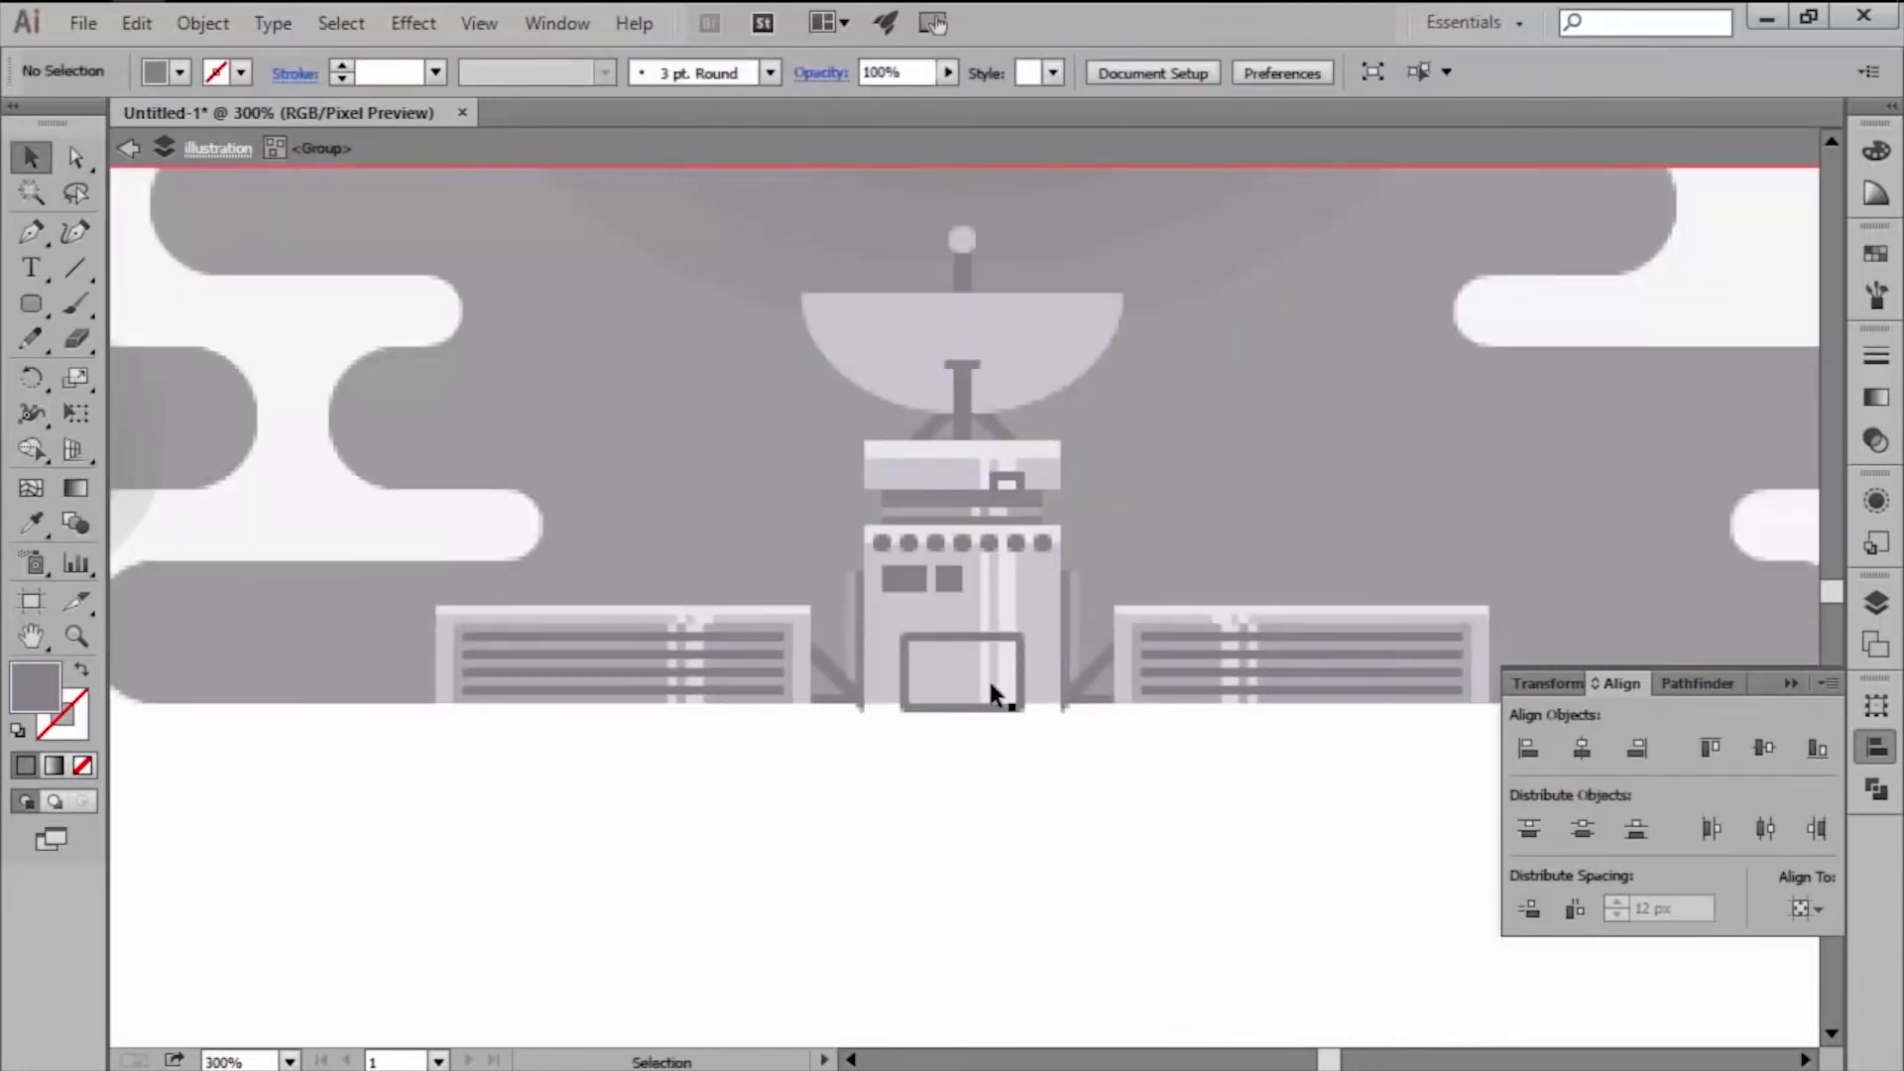
scroll(943, 411, "up", 3)
left_click(31, 304)
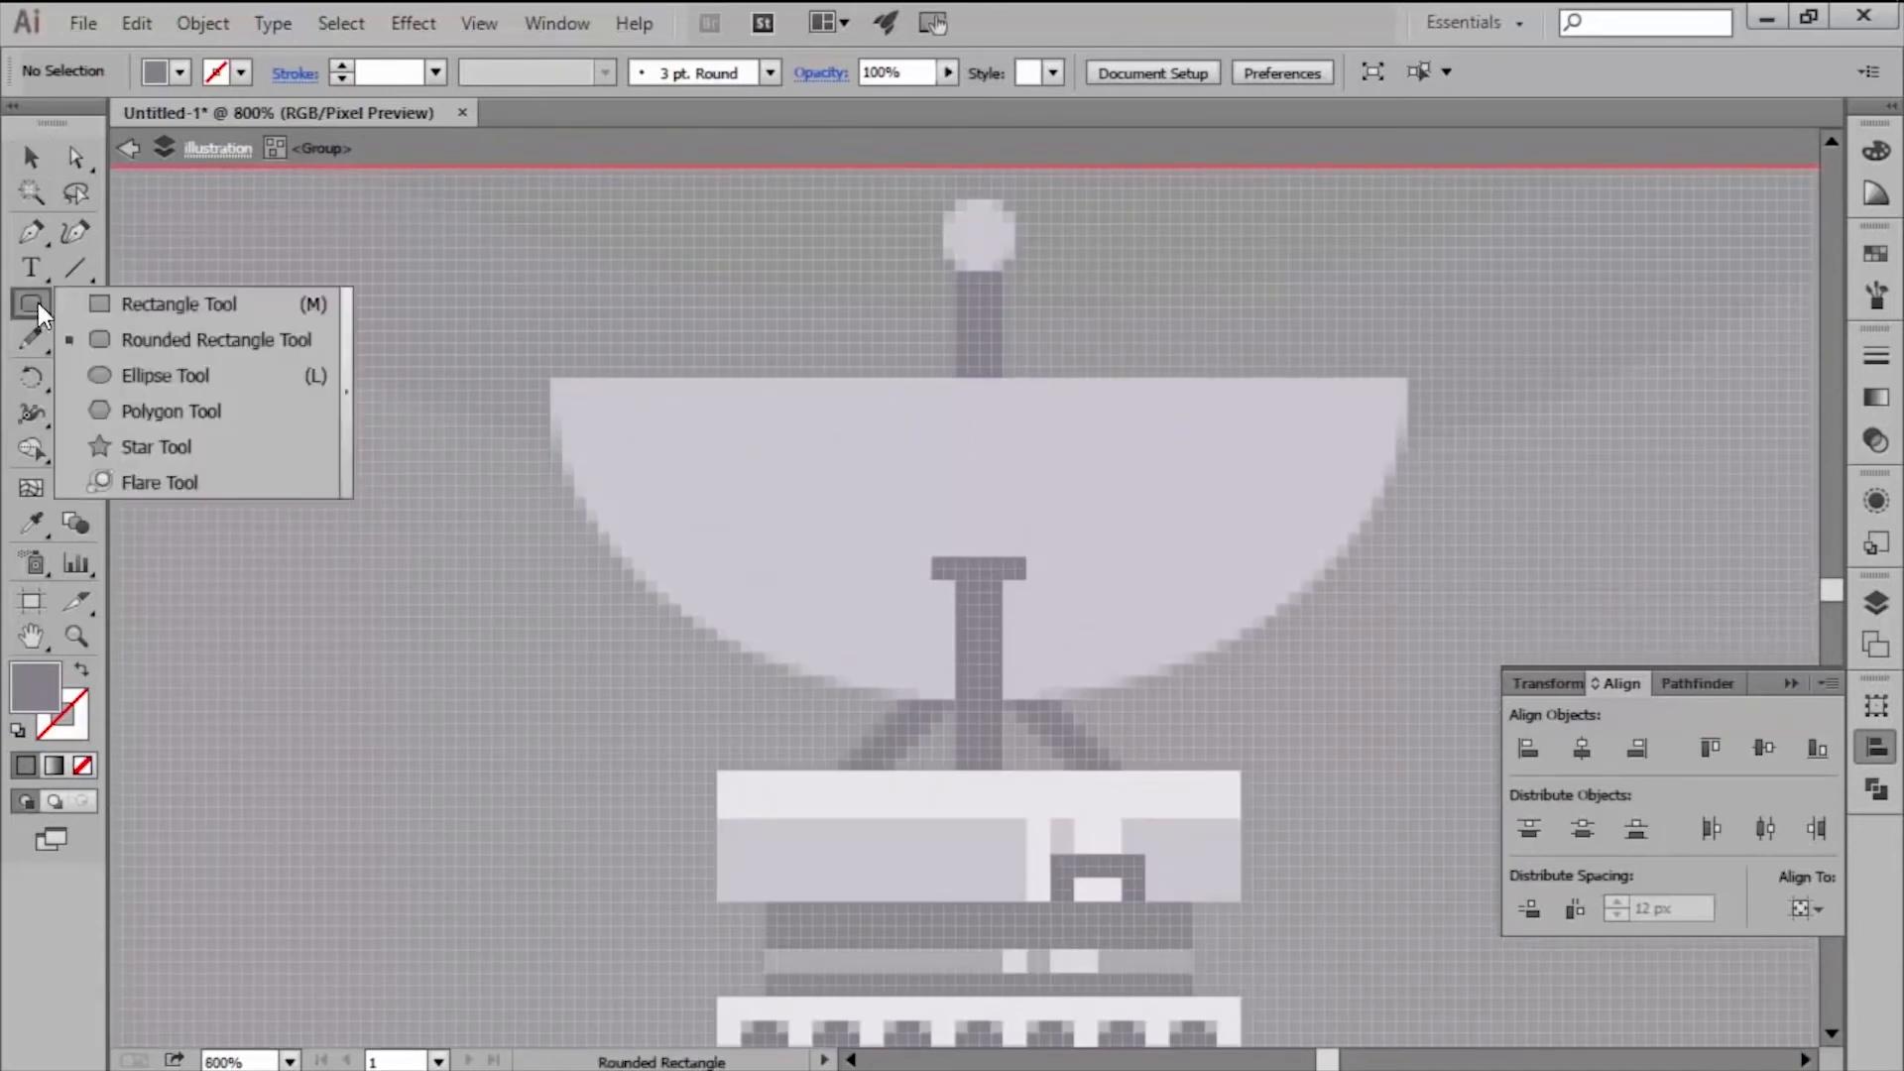
left_click_drag(551, 378, 1408, 426)
key("i")
left_click(1159, 791)
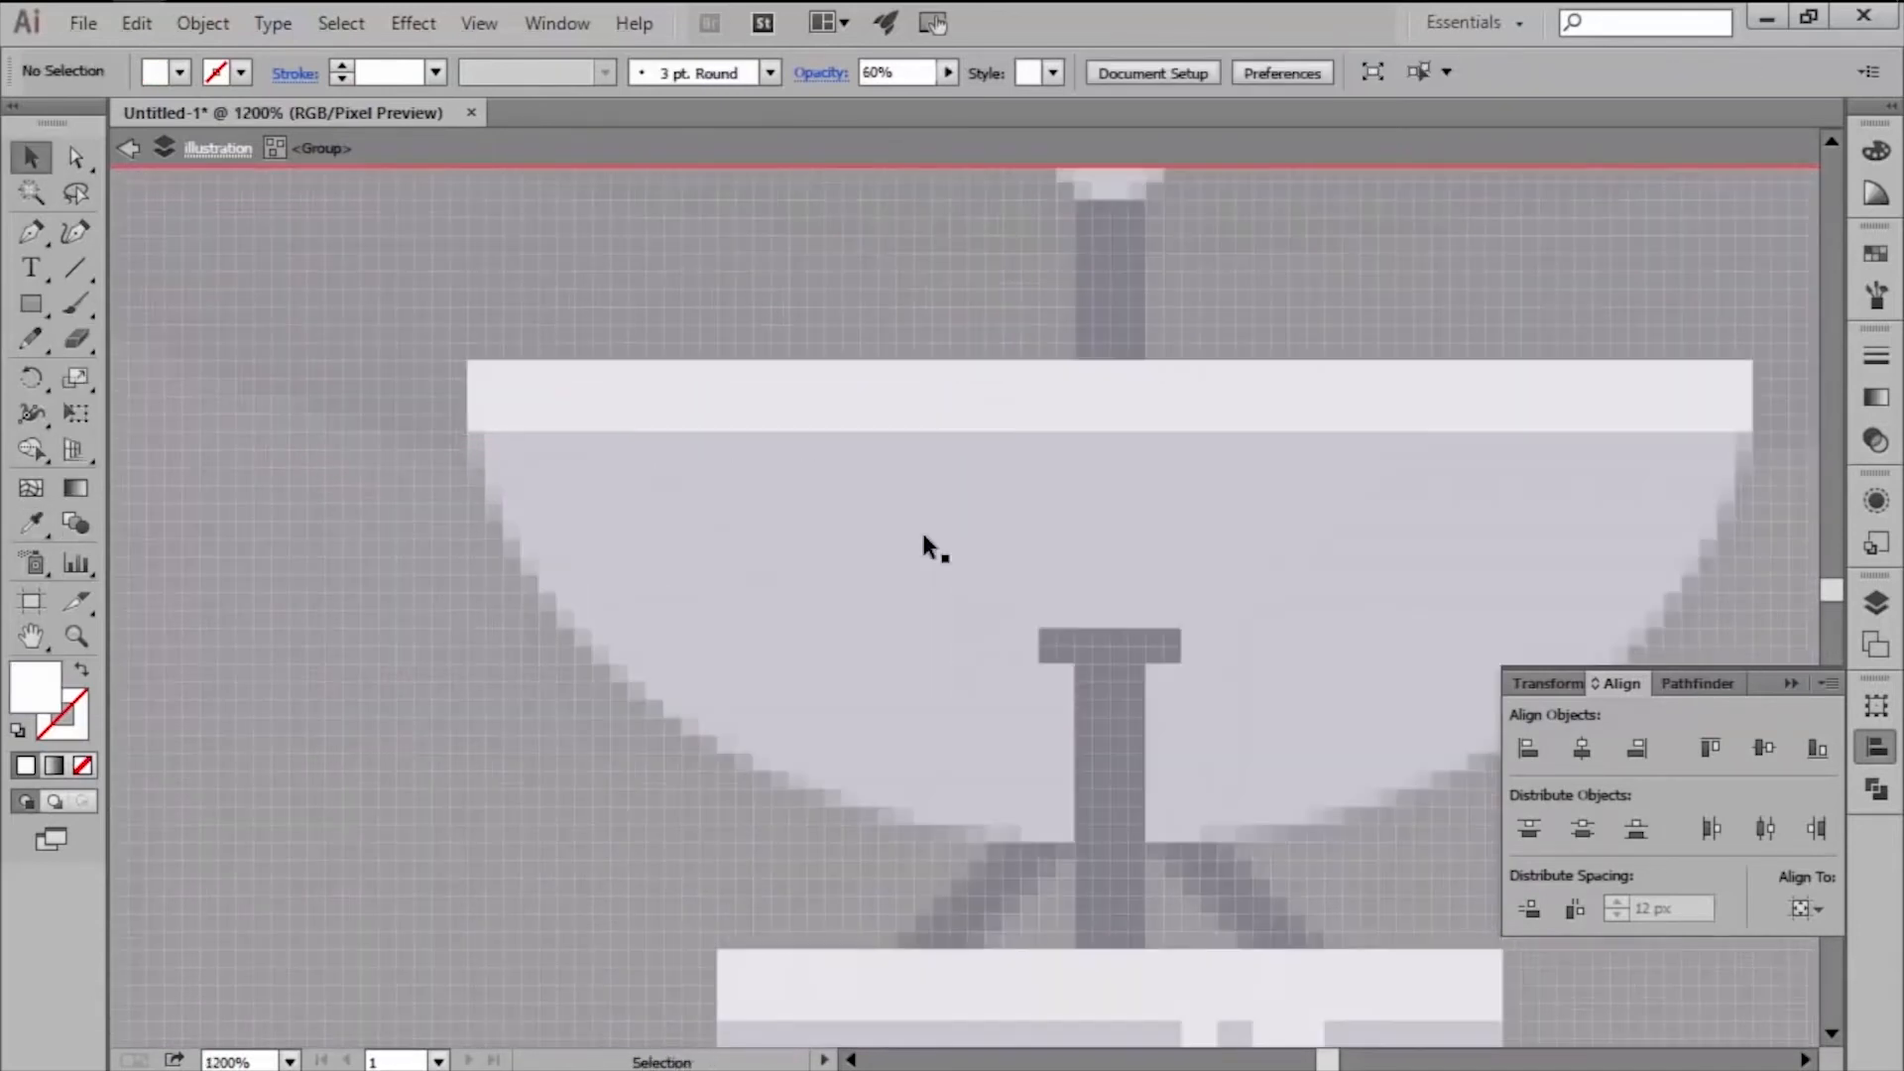
Set the fill to the dark grey swatch and draw a 2 px circle at the left end of the dish's highlight strip.
left_click(1875, 255)
left_click(1656, 342)
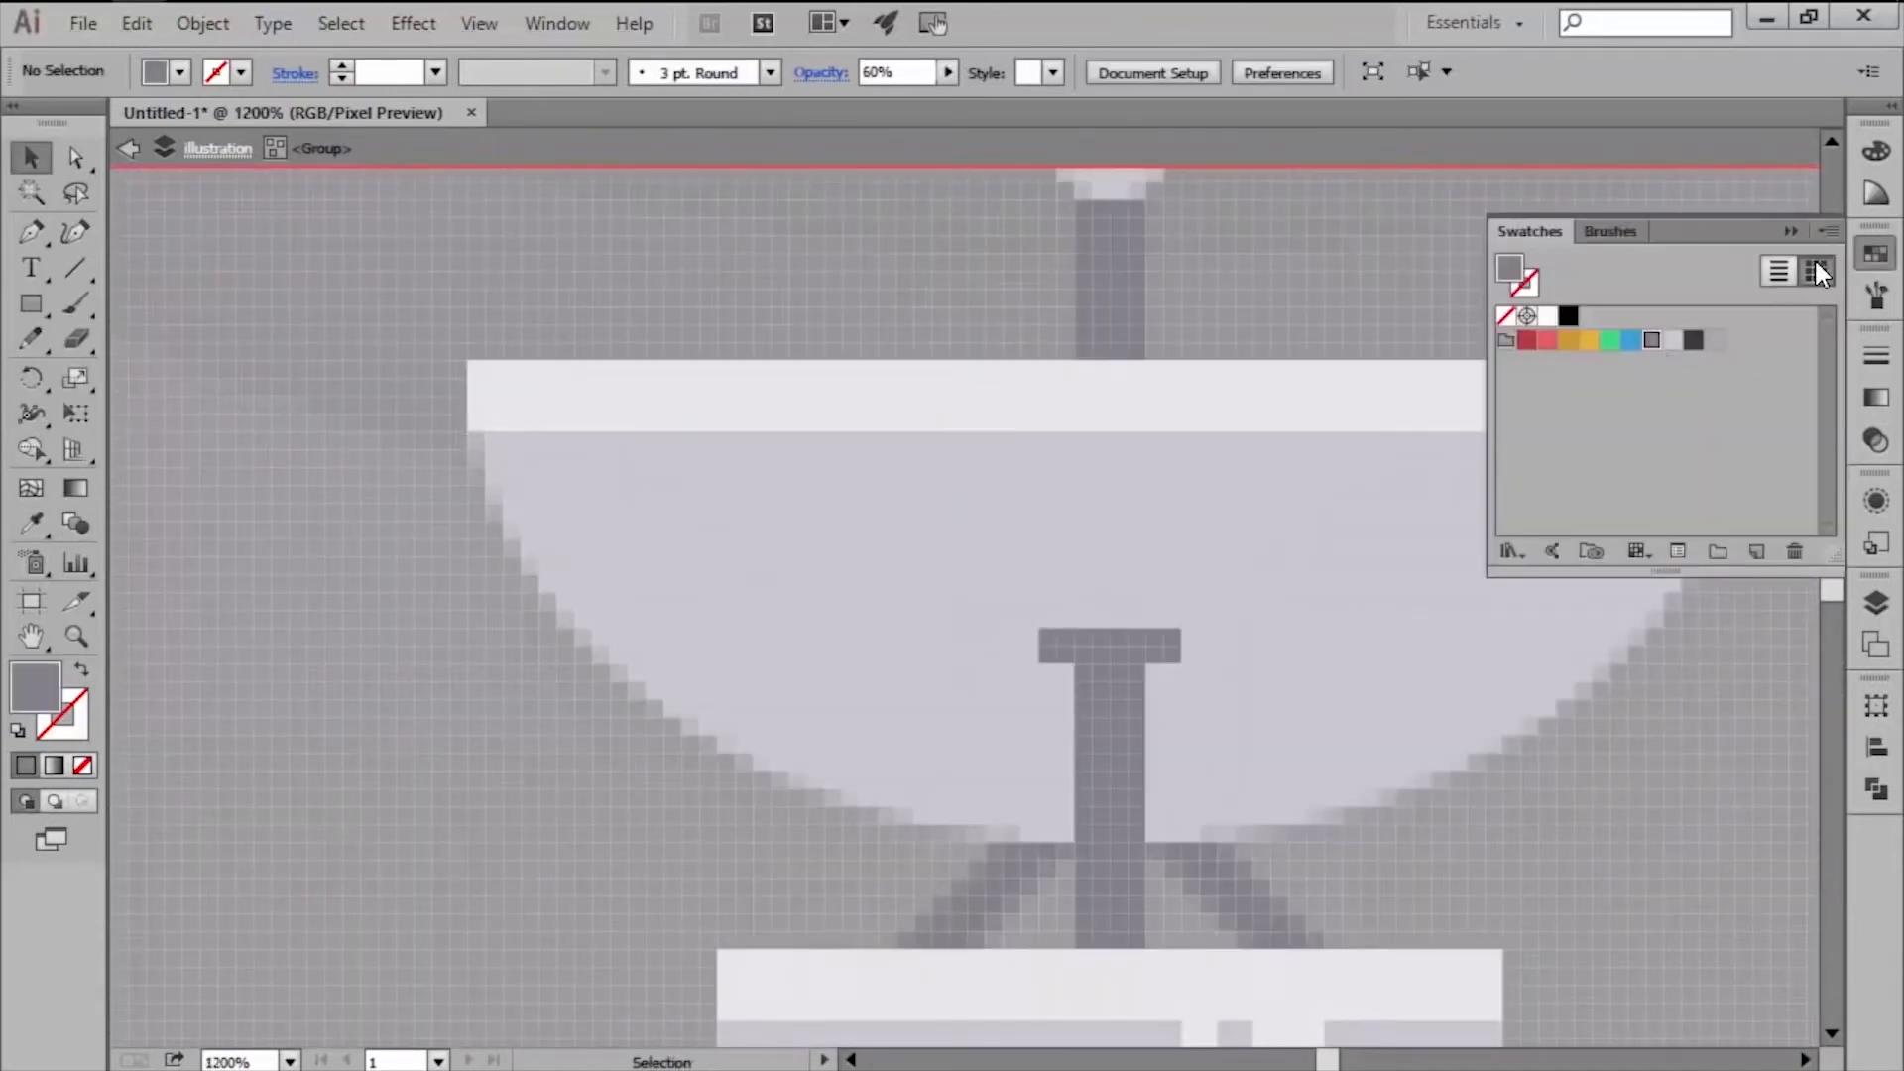
left_click(1875, 255)
left_click(35, 307)
left_click_drag(35, 307, 129, 375)
scroll(504, 383, "up", 1)
Copy the small circle 4 px to the right and repeat the copy until 18 circles span the dish's highlight strip.
key("v")
mouse_move(518, 413)
left_mouse_down()
mouse_move(540, 434)
mouse_move(610, 422)
left_mouse_up()
scroll(467, 485, "down", 1)
key("ctrl+d")
key("ctrl+d")
key("ctrl+d")
key("ctrl+d")
key("ctrl+d")
key("ctrl+d")
key("ctrl+d")
key("ctrl+d")
key("ctrl+d")
key("ctrl+d")
key("ctrl+d")
key("ctrl+d")
key("ctrl+d")
key("ctrl+d")
key("ctrl+d")
key("ctrl+d")
Select the row of circles without the dish shapes behind it and centre it horizontally on the dish.
left_click_drag(447, 414, 1730, 494)
left_click(1680, 458, "shift")
left_click(1644, 521, "shift")
left_click(1876, 747)
left_click(1609, 748)
left_click(1772, 536)
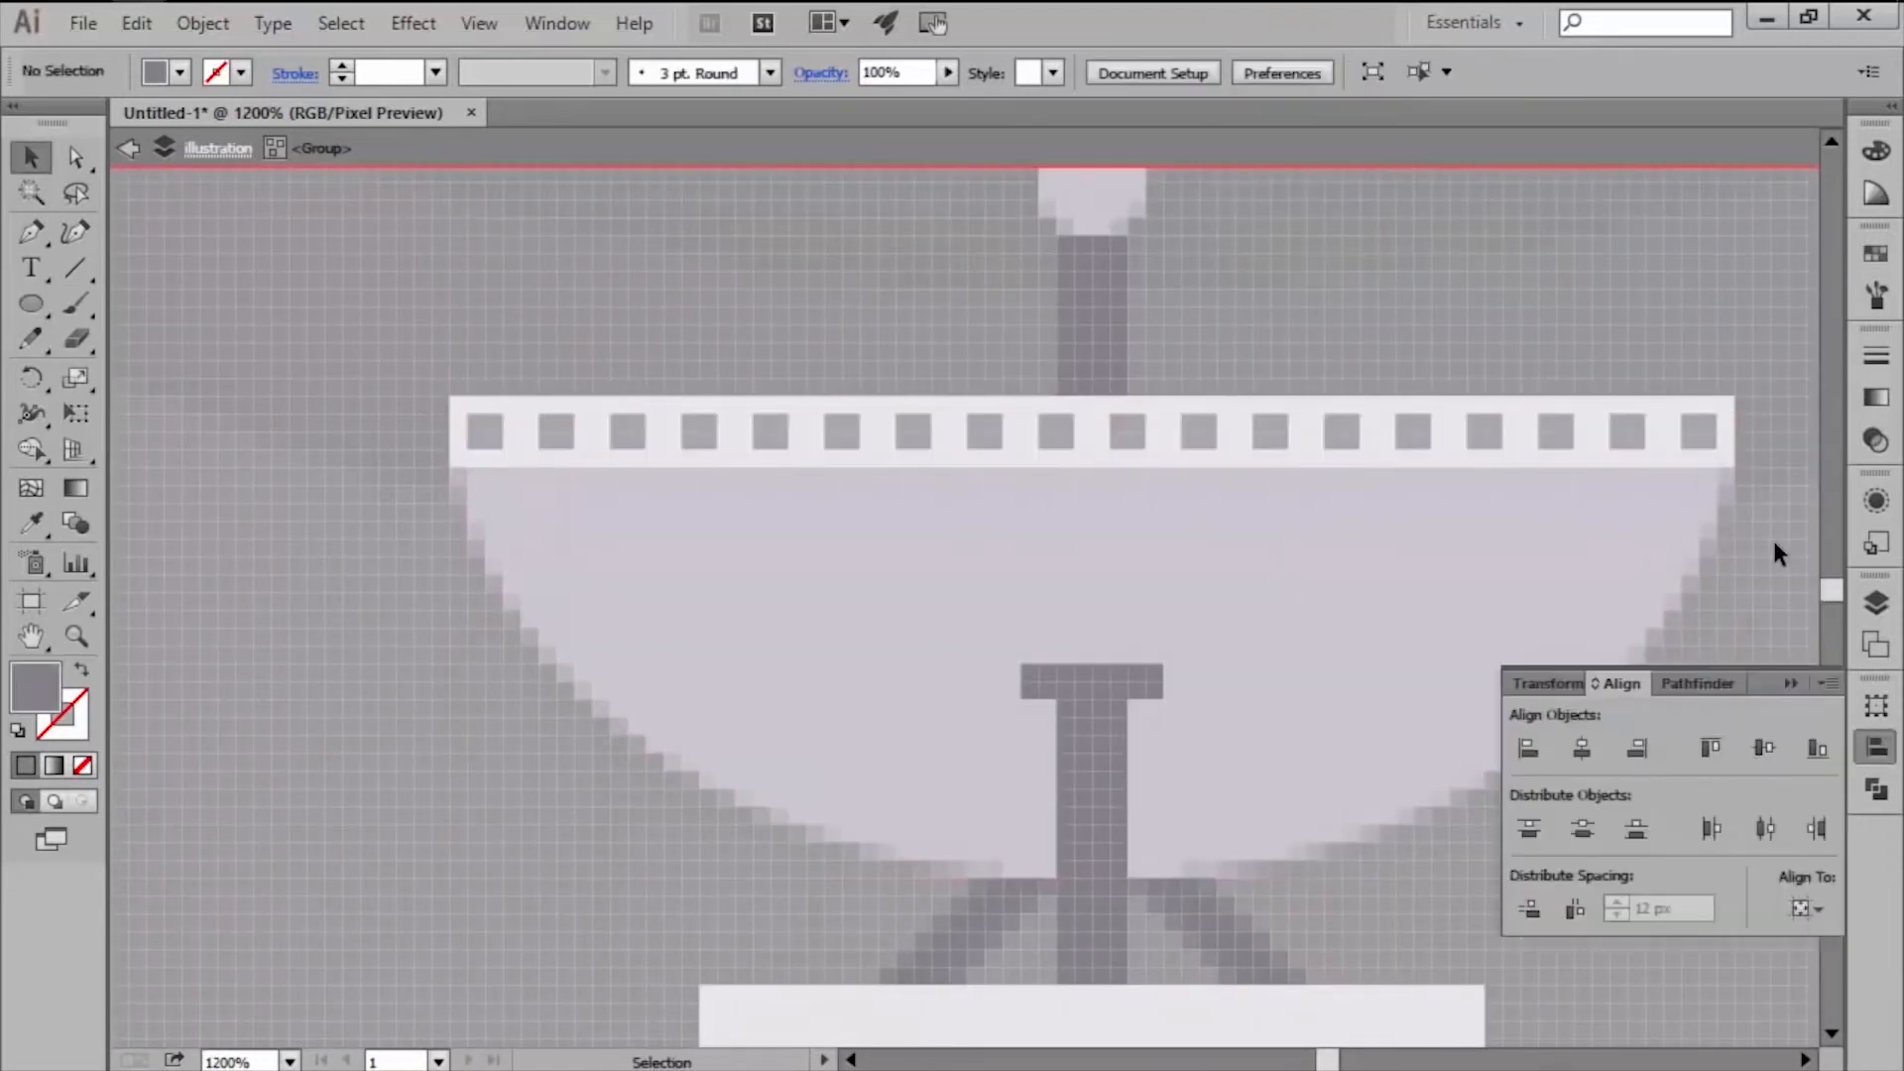
Draw a 72 × 2 px bar directly under the dish's highlight strip, sample the mast's dark grey and turn off Pixel Preview.
left_click(1876, 747)
left_click_drag(1237, 518, 1236, 518)
left_click_drag(1092, 539, 1092, 502)
key("i")
left_click(1116, 379)
key("v")
key("ctrl+alt+y")
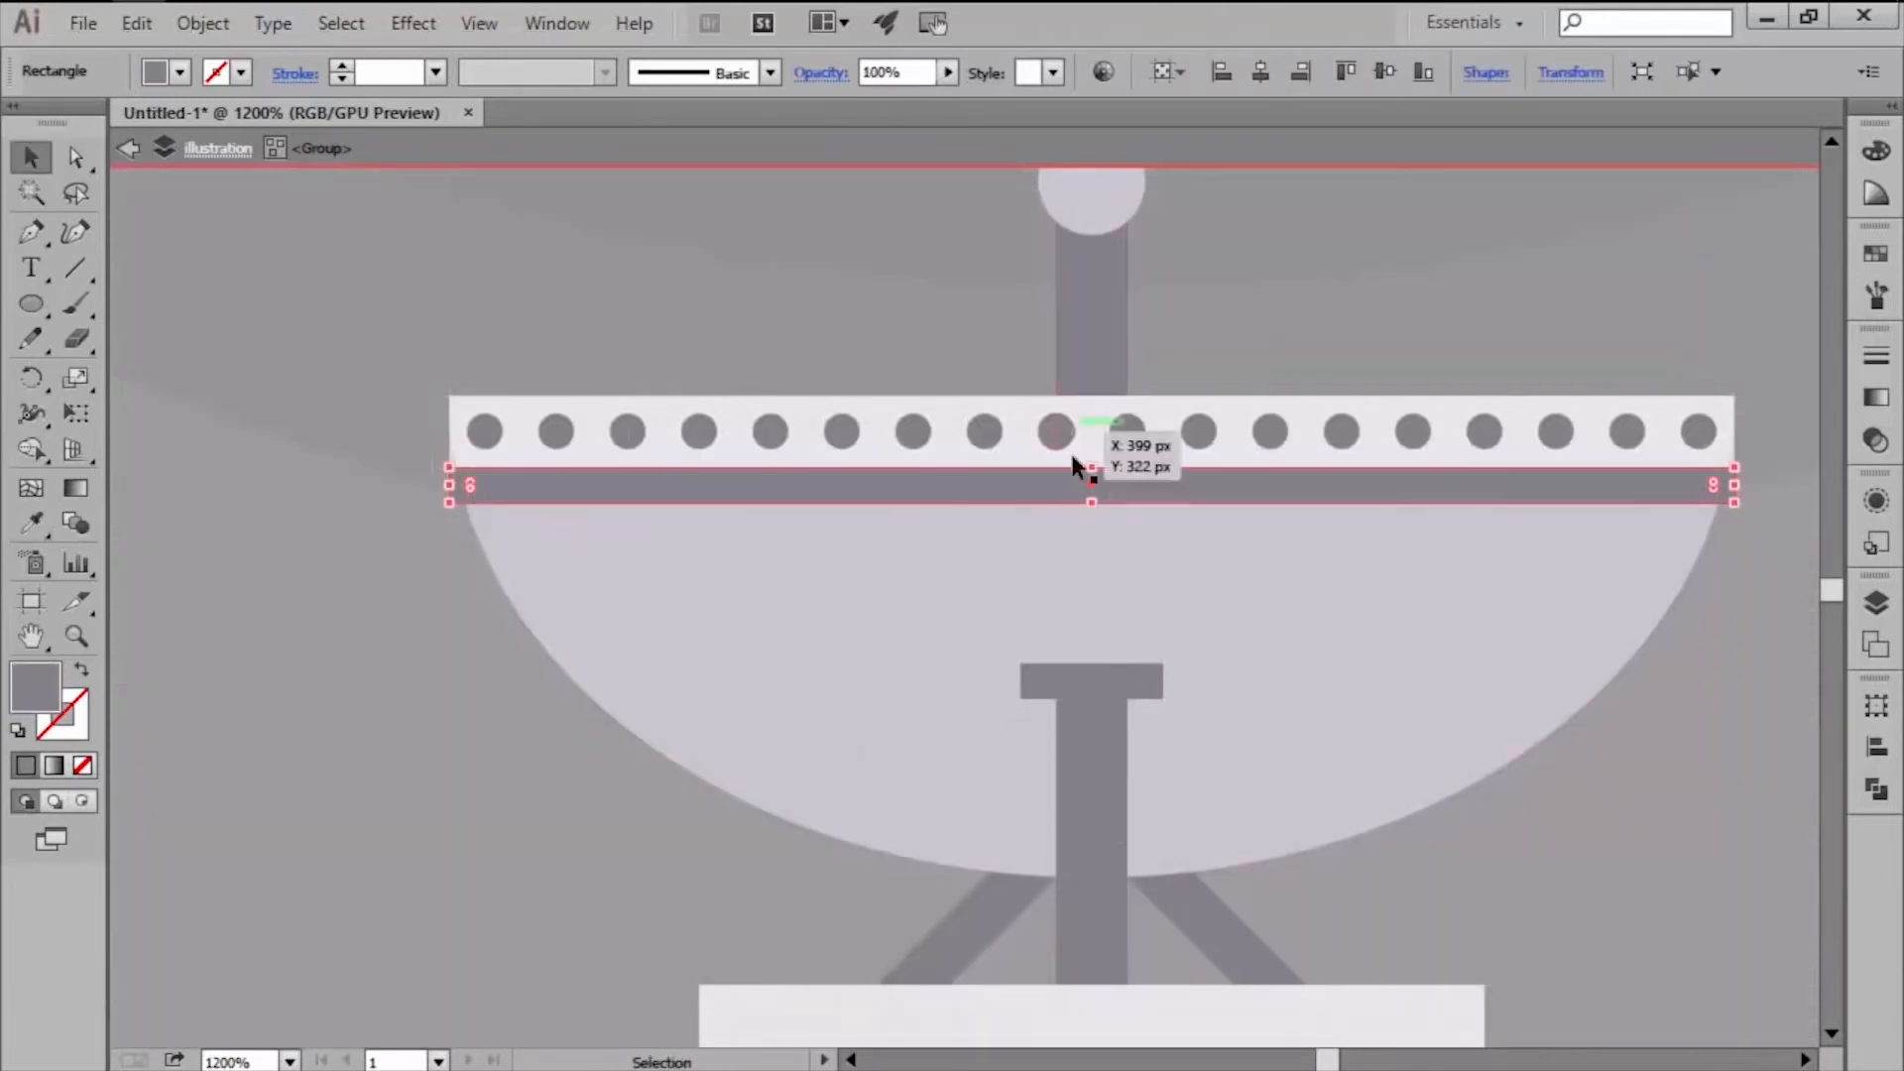
Copy the dish shape to the front and use it as a clipping mask for the highlight strip, circles and dark bar.
left_click(1602, 651)
left_click(1649, 486)
left_click(1691, 439, "shift")
left_click(1675, 454, "shift")
right_click(1197, 456)
left_click(1261, 632)
key("ctrl+f")
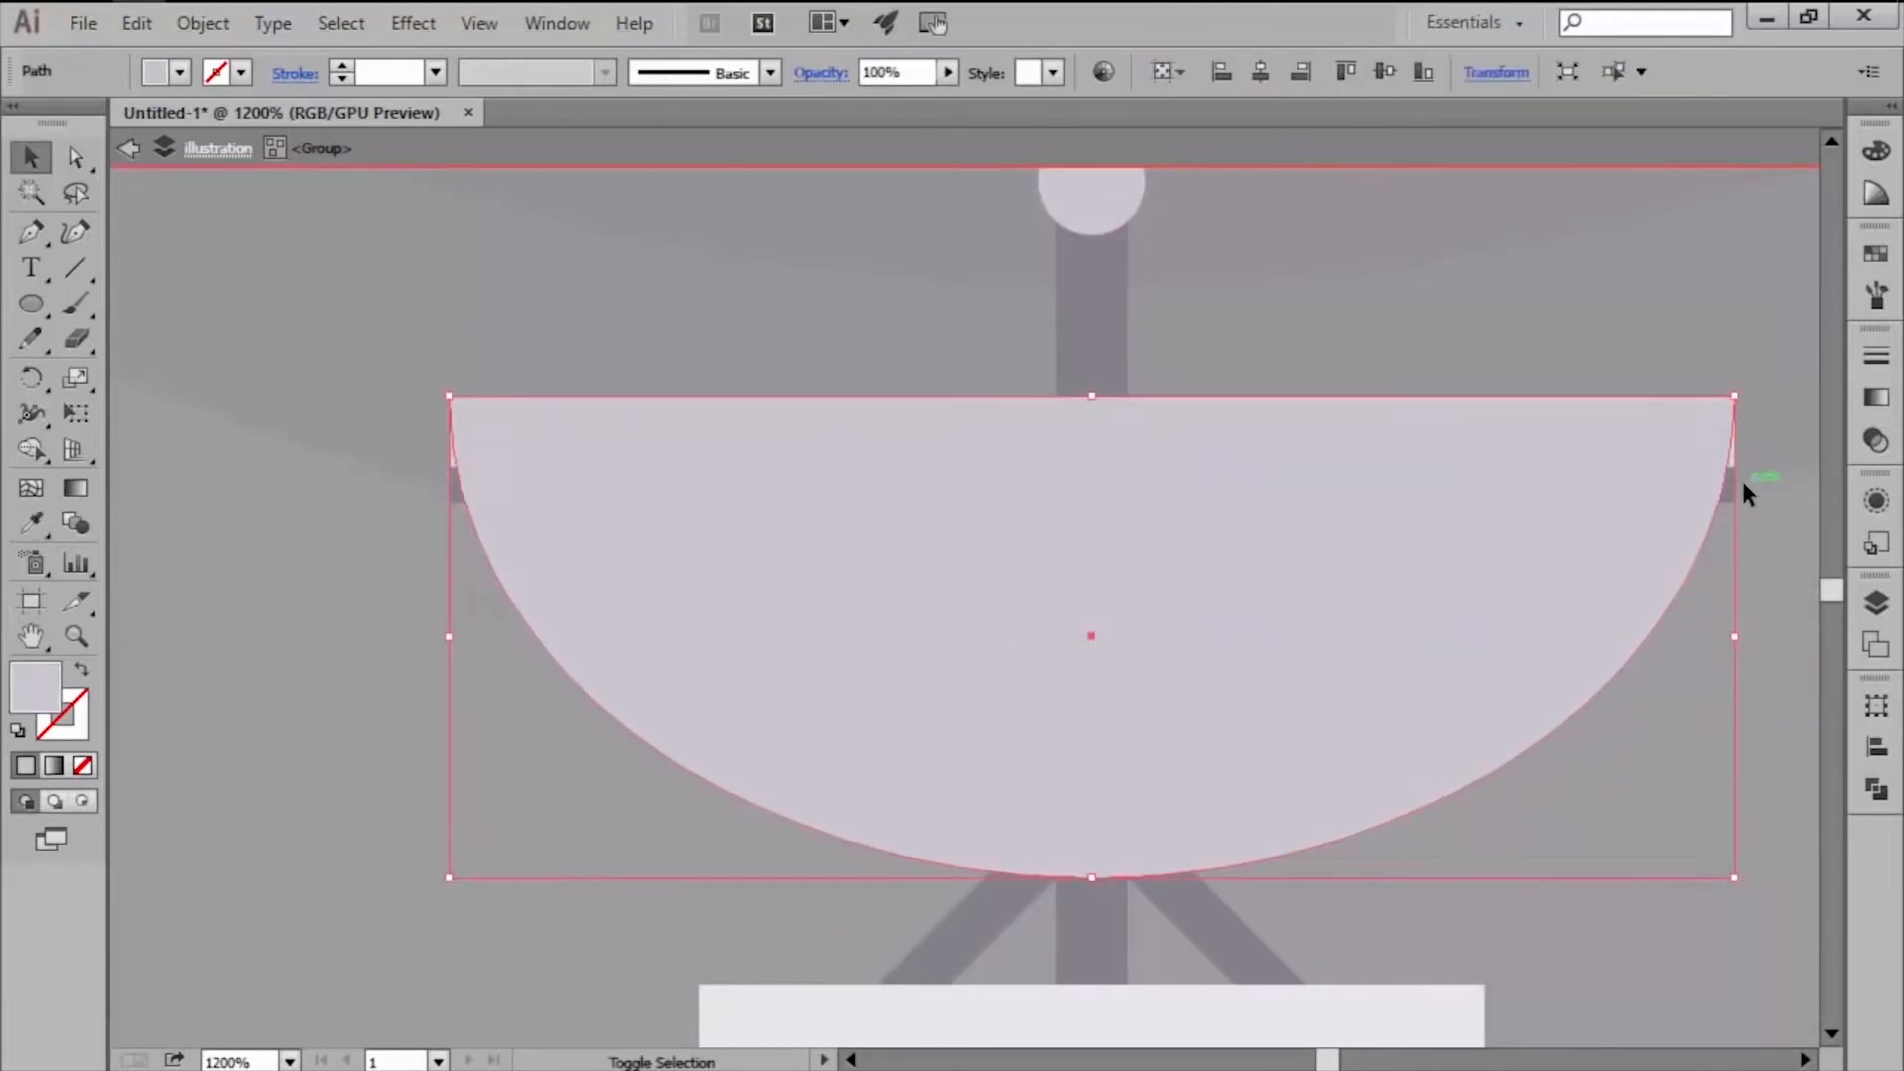
left_click(1732, 482, "shift")
right_click(1494, 486)
left_click(1587, 689)
key("ctrl+shift+a")
Set the fill to the dark grey swatch and create two 2 × 4 px vertical bars under the dish's dark bar, using Pixel Preview.
left_click_drag(33, 304, 111, 306)
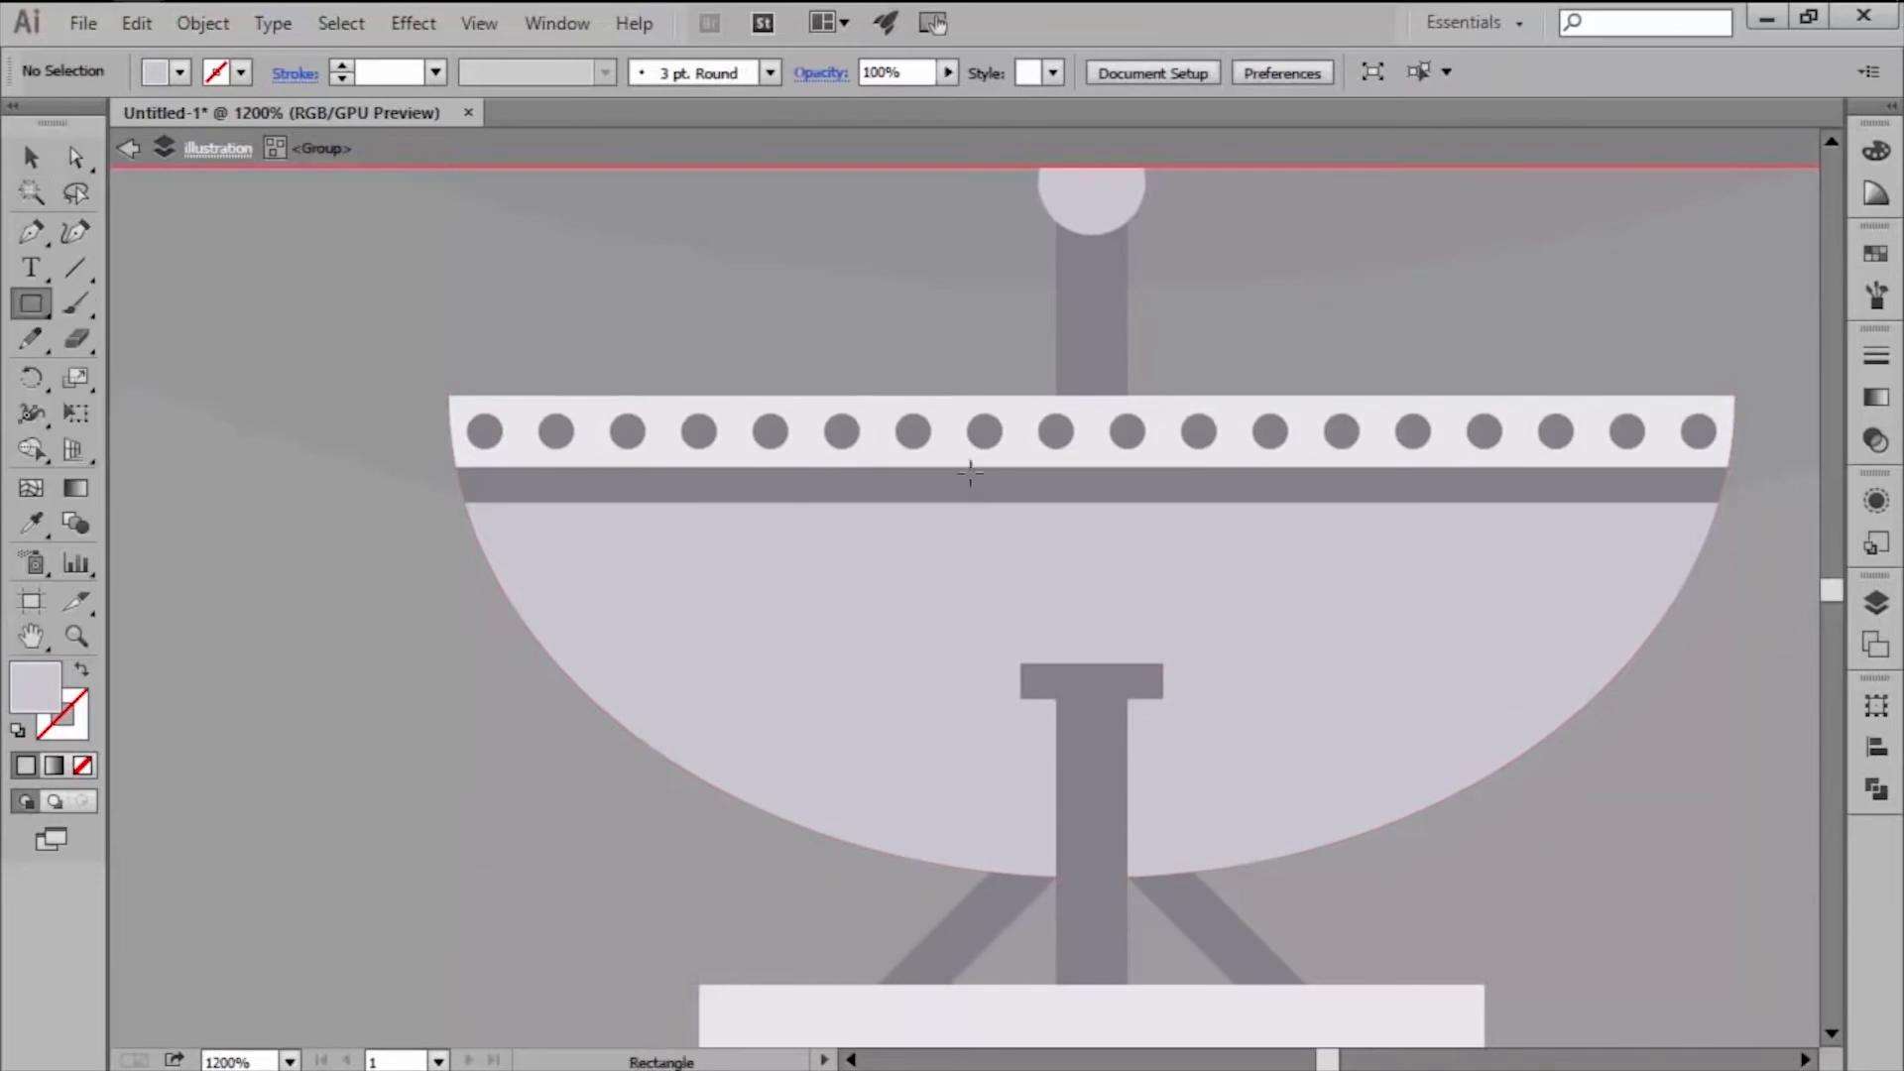
left_click(1874, 255)
left_click(1651, 341)
left_click(1874, 255)
key("ctrl+alt+y")
scroll(1175, 553, "up", 1)
mouse_move(825, 485)
left_mouse_down()
mouse_move(871, 580)
mouse_move(1229, 536)
left_mouse_up()
key("v")
left_click(1875, 707)
left_click(1876, 706)
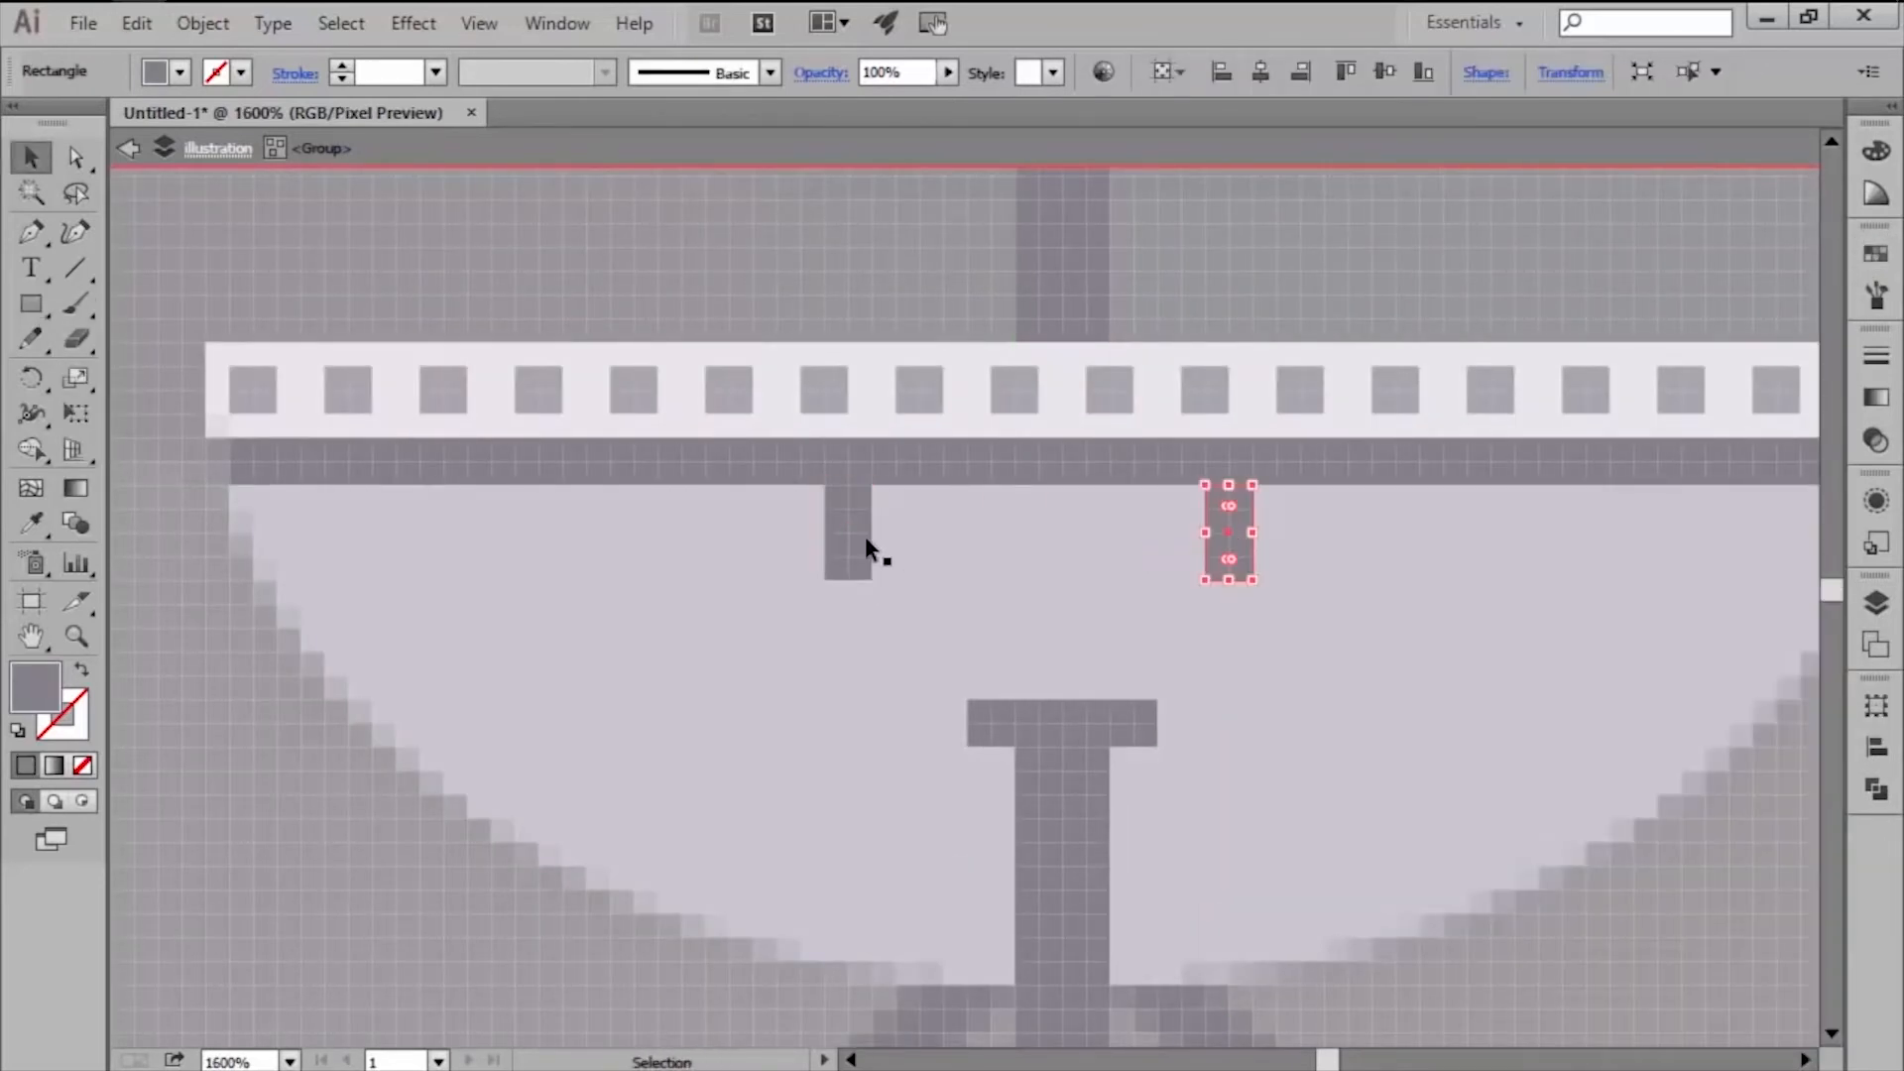
Distribute the two vertical bars with 8 px spacing on either side of the T-shaped support's cap as key object.
left_click(865, 535, "shift")
left_click(1080, 717, "shift")
left_click(1079, 716)
left_click(1876, 747)
left_click_drag(1708, 903, 1576, 910)
type("8")
left_click(1575, 909)
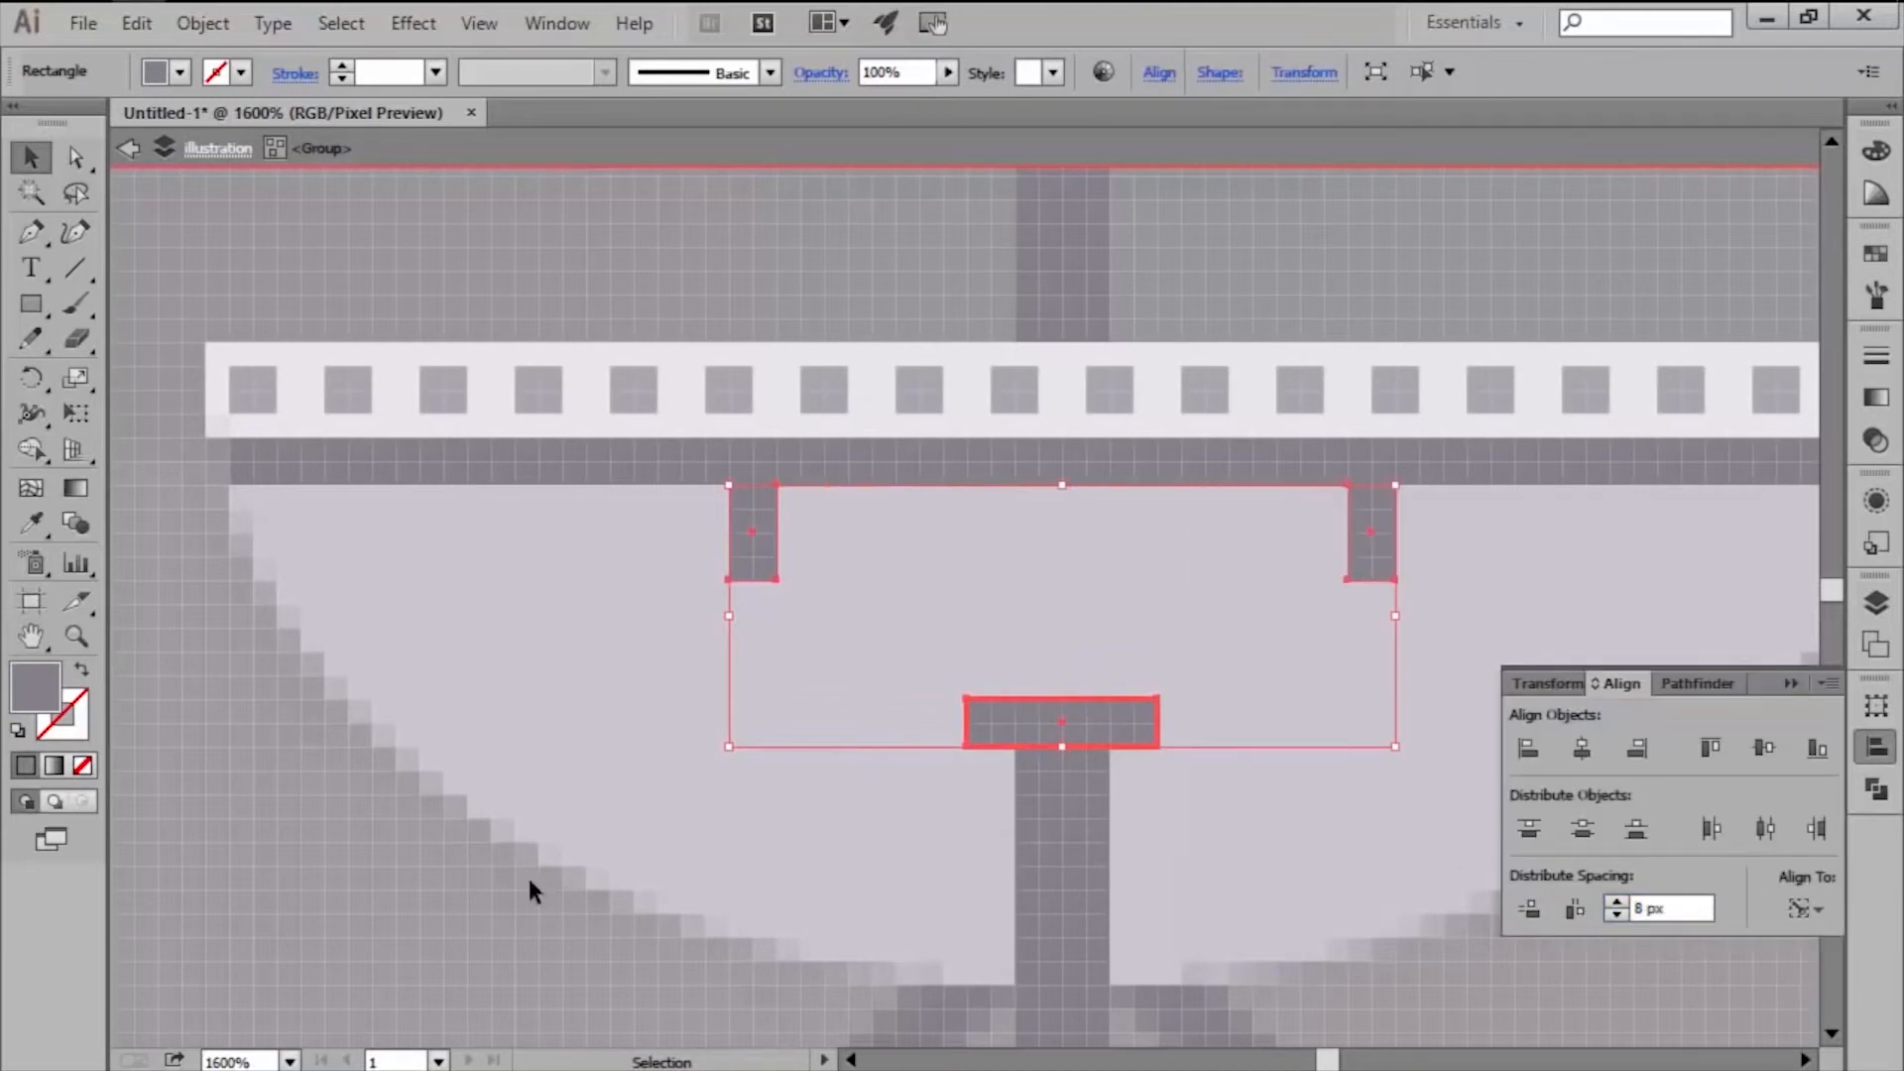
left_click(527, 877)
Draw a 24 × 2 px bar joining the lower ends of the two vertical bars and select the three pieces together.
key("m")
left_click_drag(784, 571, 1348, 533)
key("v")
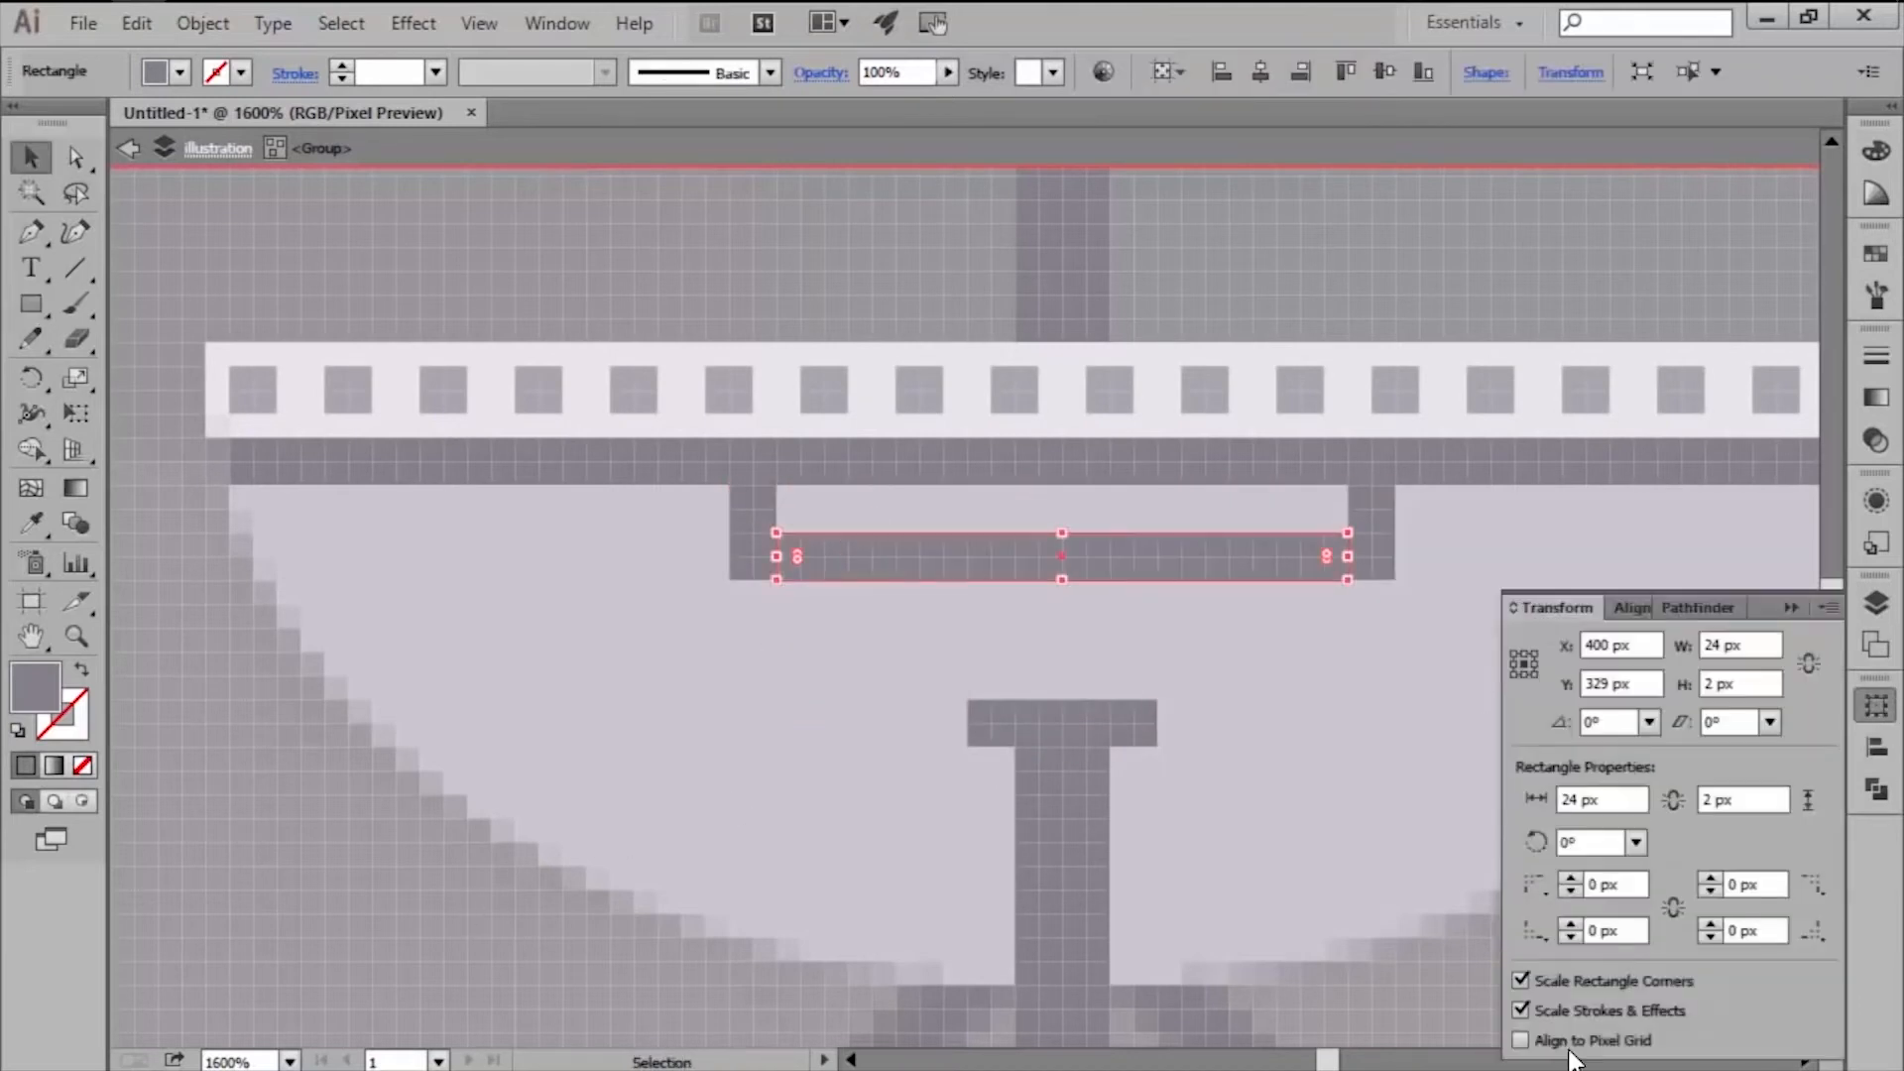
left_click(1369, 530, "shift")
left_click(758, 514, "shift")
scroll(949, 539, "down", 3)
left_click(700, 655)
Add a 4 × 2 px black shadow at 20% opacity under the support's cap and another at the foot of the antenna post.
scroll(1022, 635, "up", 3)
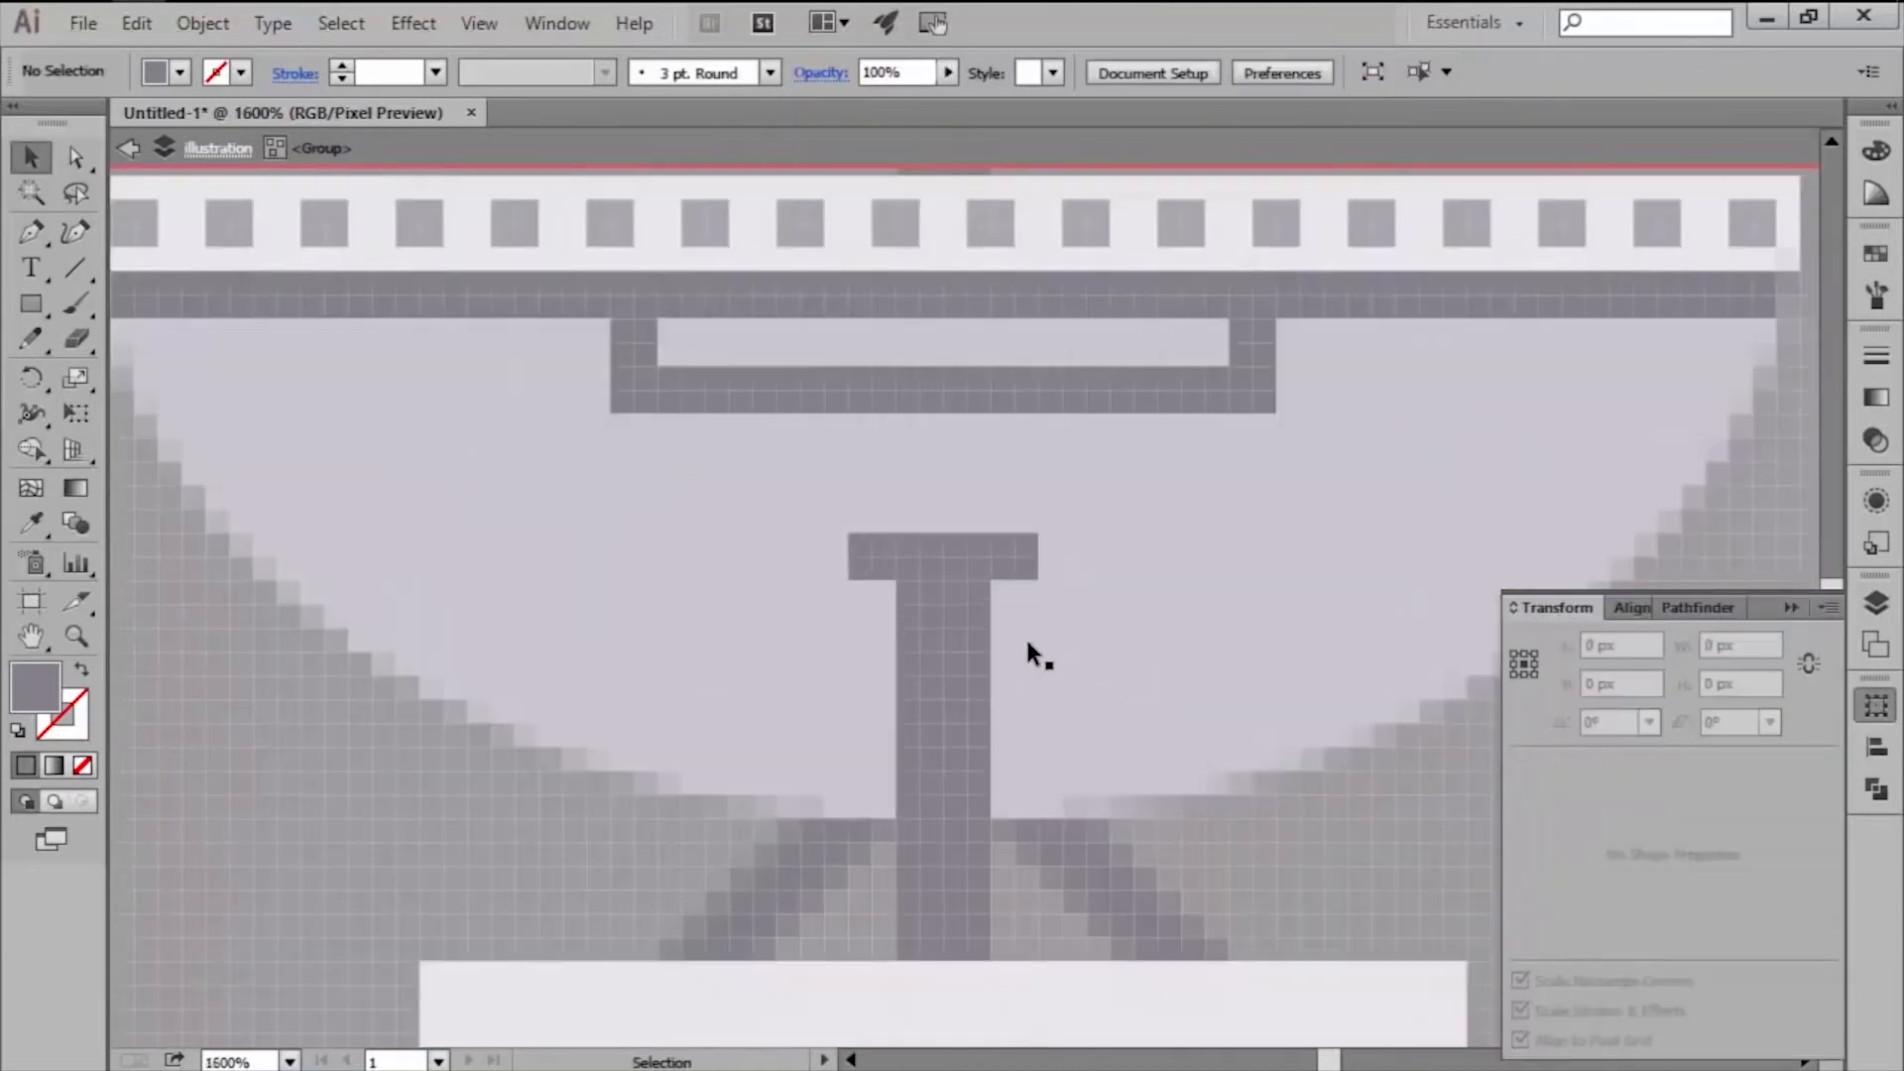
key("m")
left_click_drag(897, 581, 991, 629)
key("v")
key("ctrl+alt+y")
scroll(977, 615, "down", 2)
left_click(1305, 717)
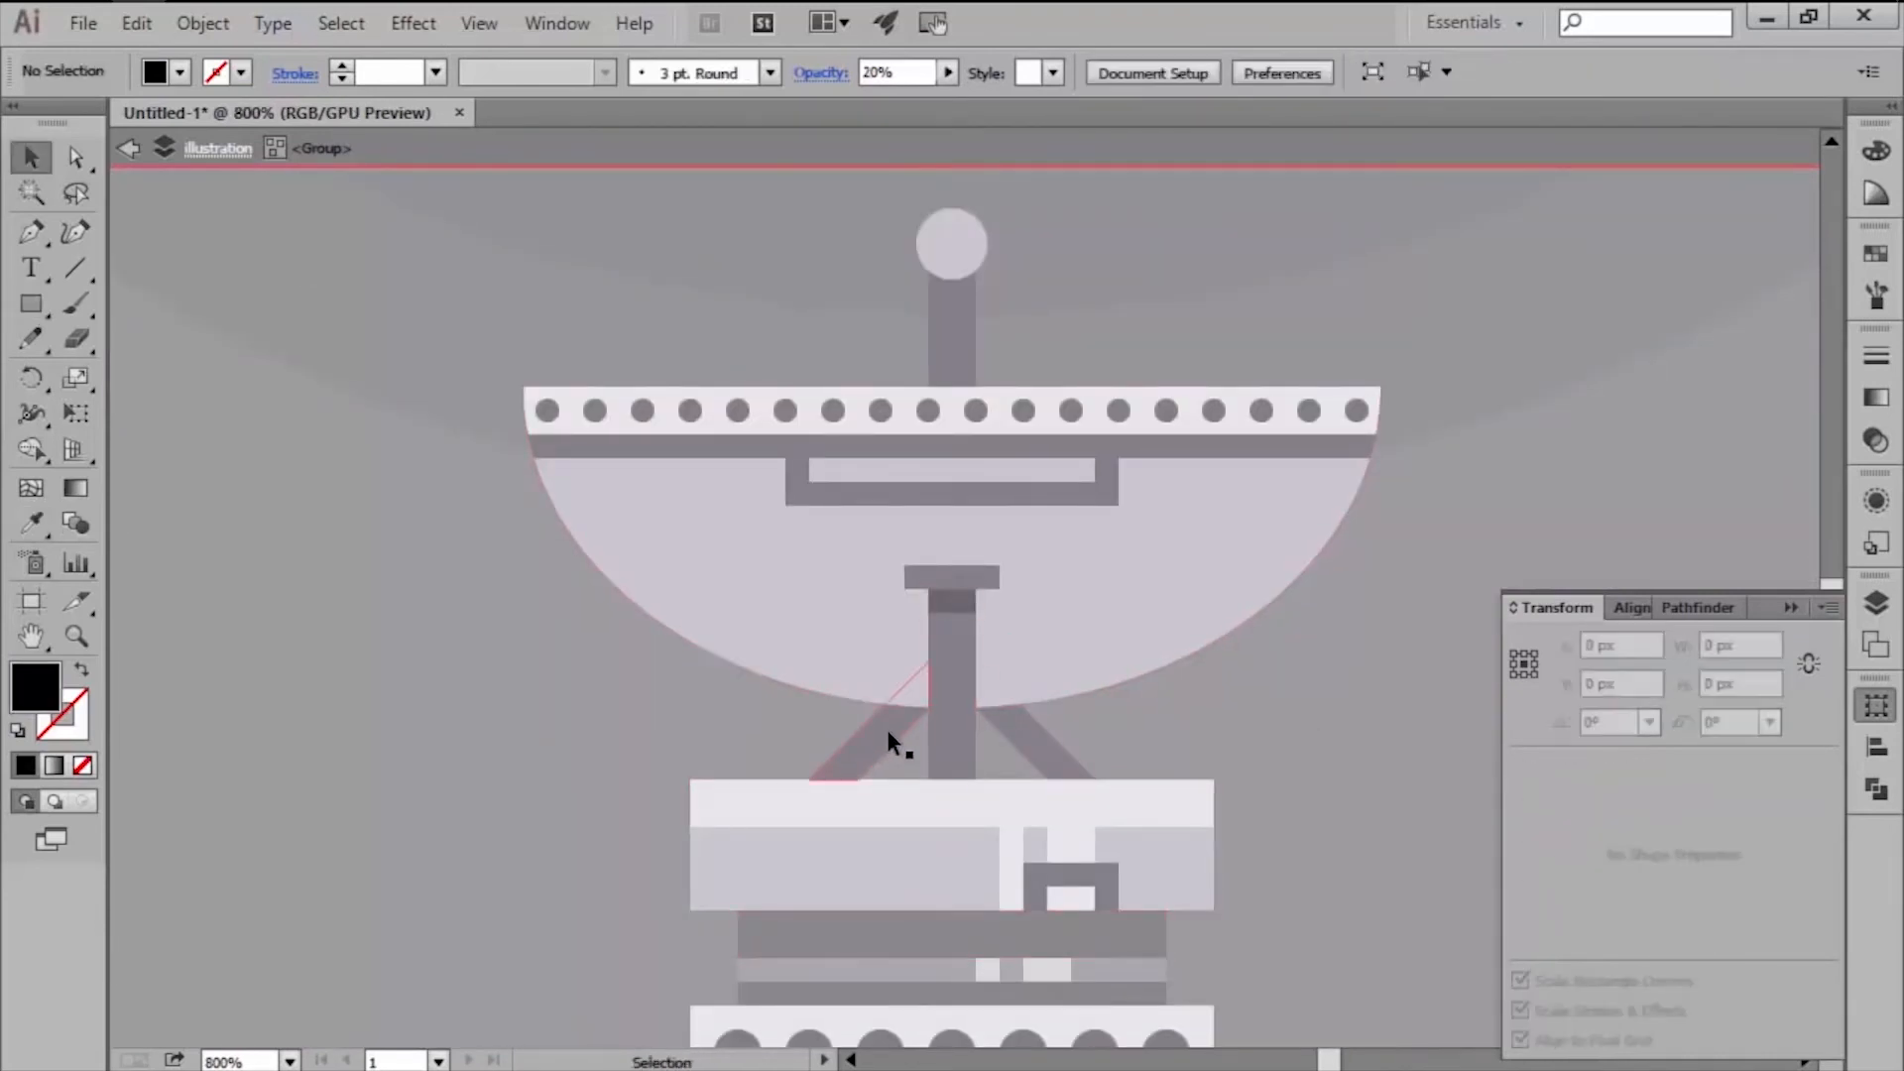
scroll(899, 665, "down", 1)
scroll(899, 637, "up", 2)
key("ctrl+alt+y")
Offset the antenna ball's outline outward by about 4 px and give the larger circle the sampled 20% black shadow fill.
left_click(1003, 336)
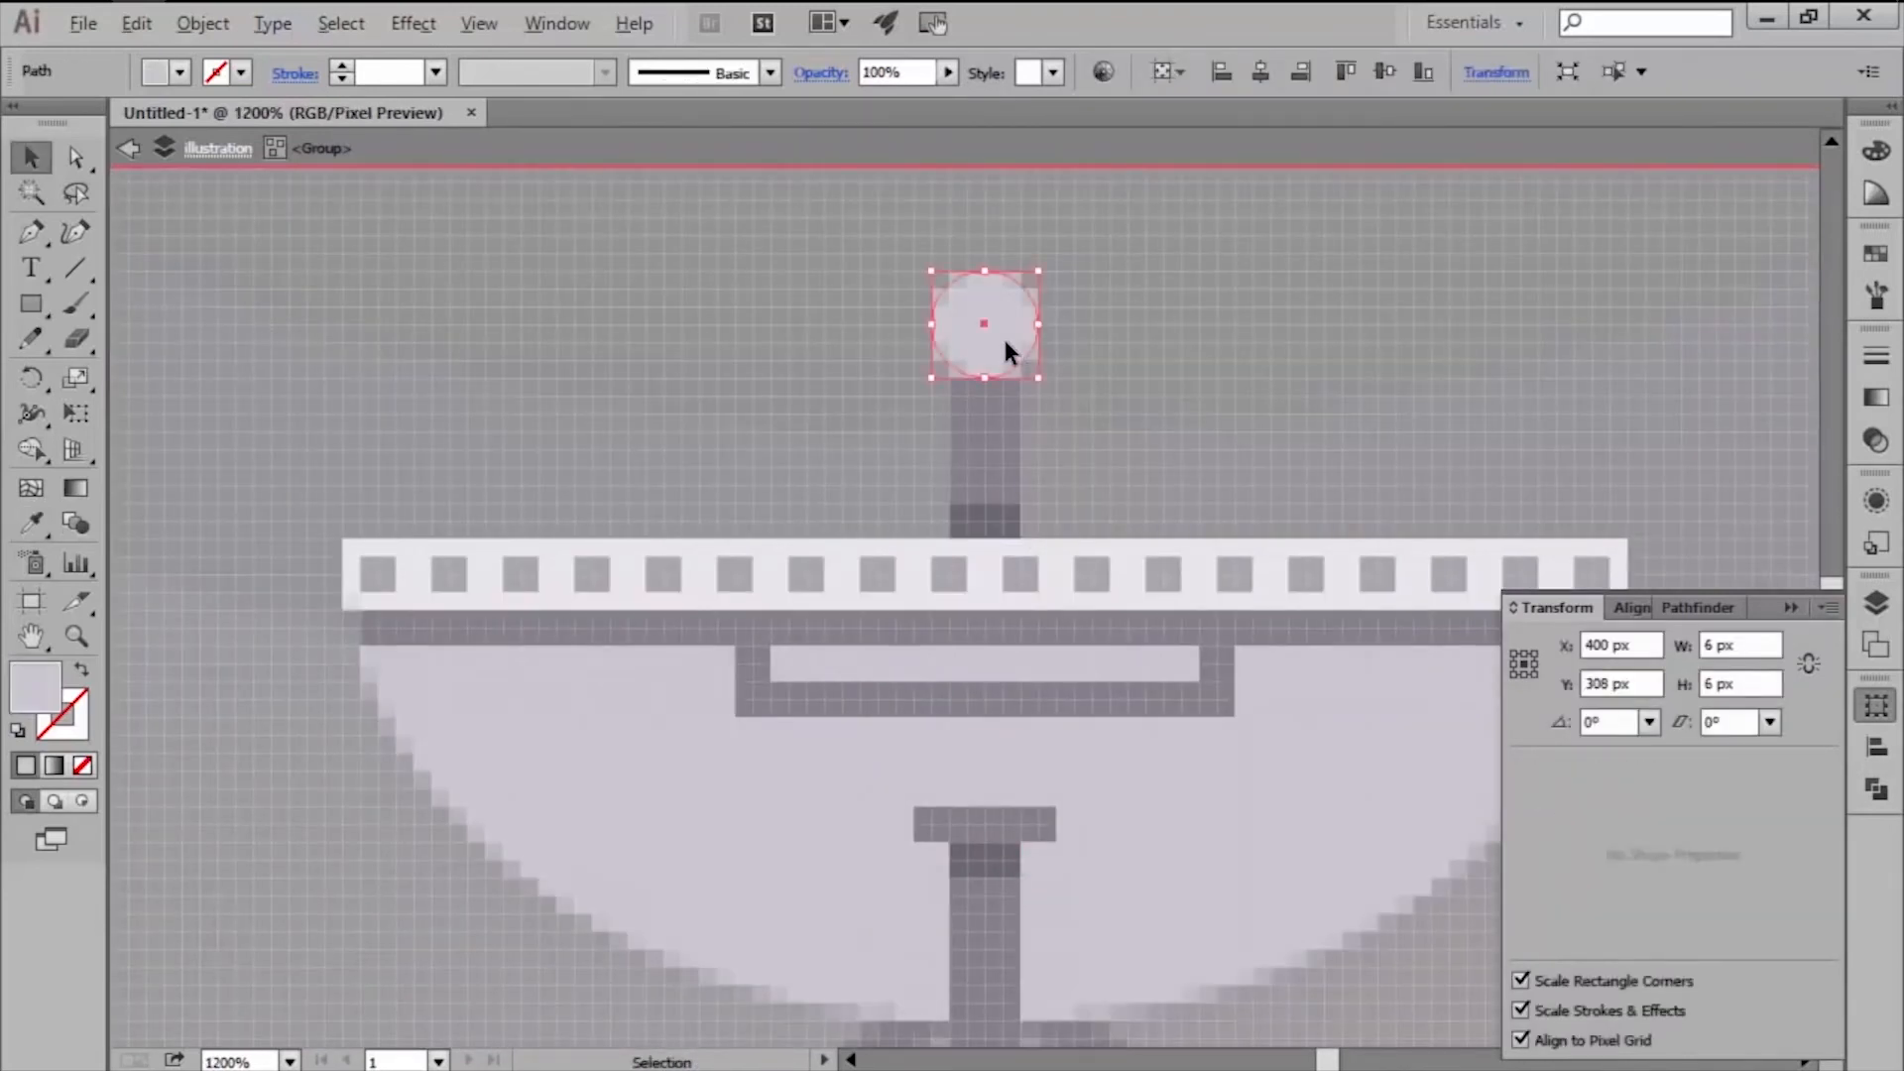
left_click(203, 23)
left_click(734, 722)
left_click(982, 692)
key("i")
left_click(993, 522)
Copy the antenna post to the front and use it to clip the circular shadow, keeping the ball on top.
left_click(996, 478)
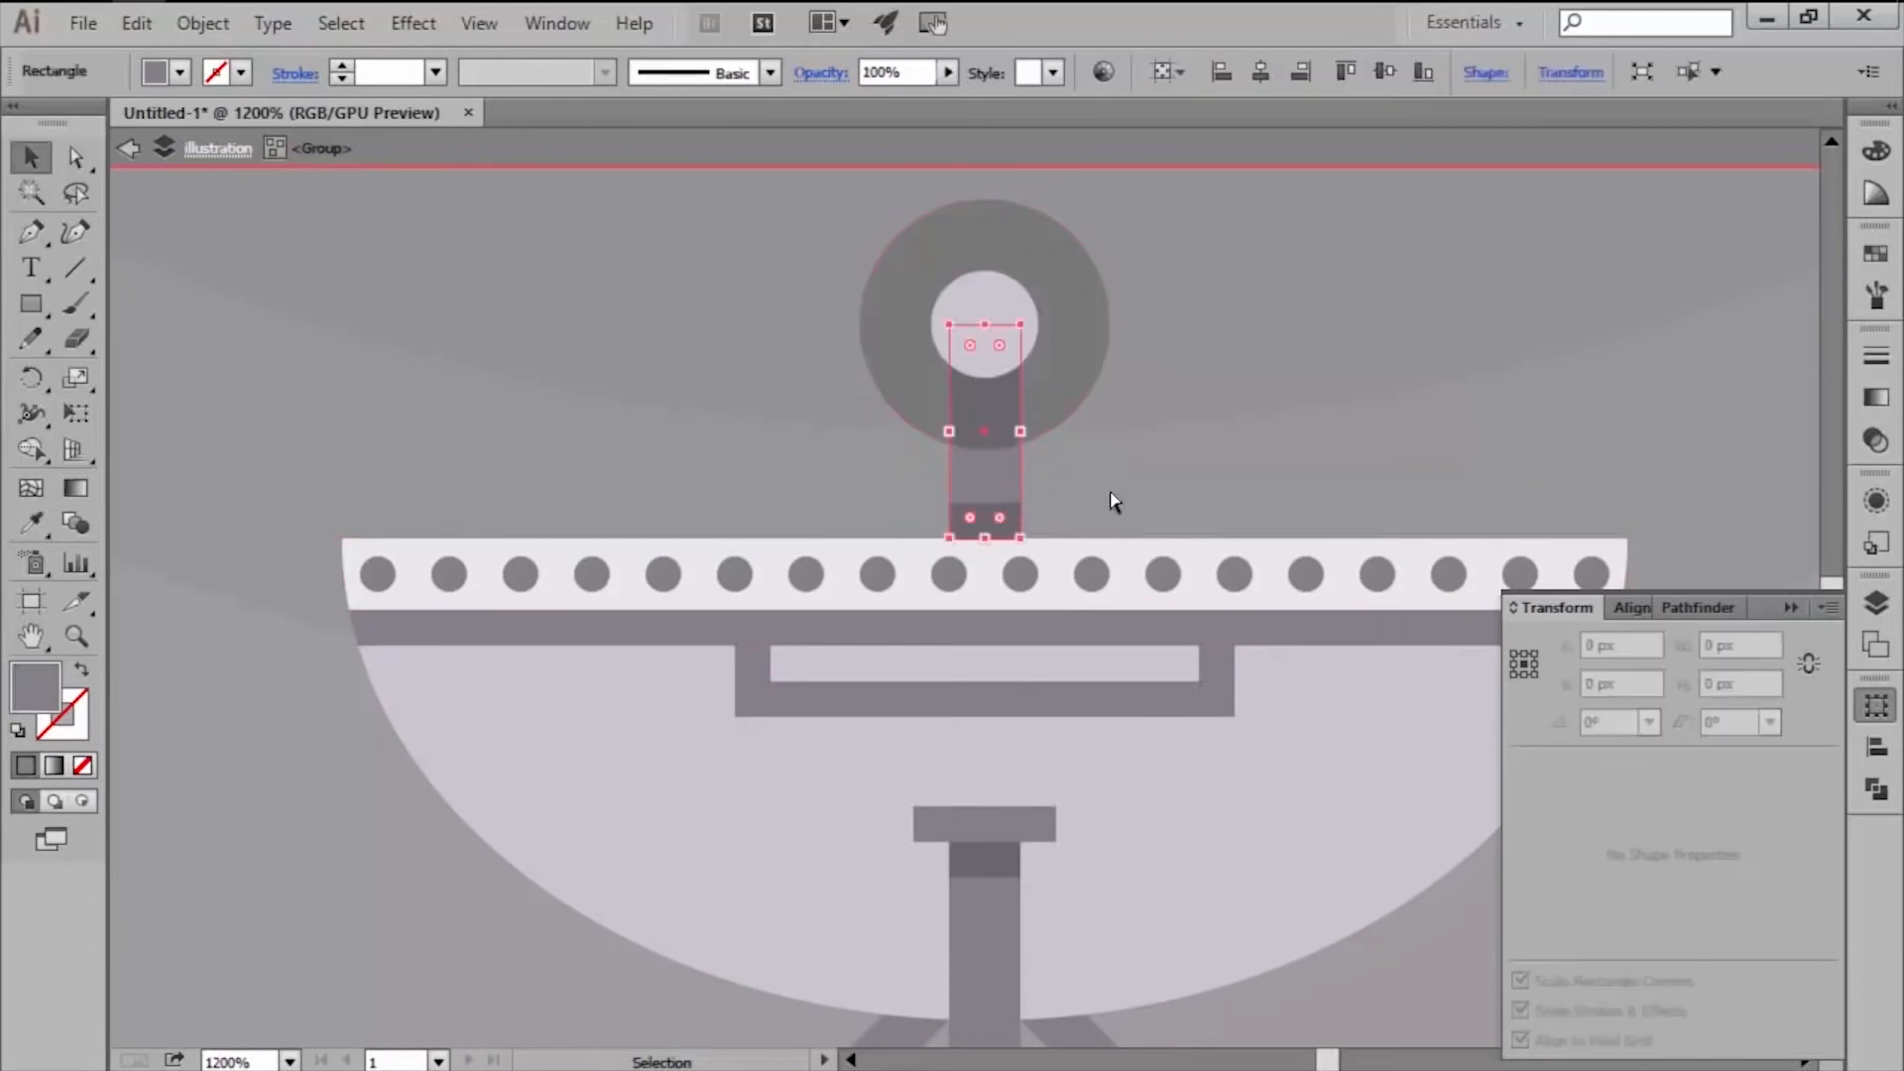
key("ctrl+f")
left_click(1074, 380, "shift")
right_click(1077, 380)
left_click(1201, 660)
right_click(983, 290)
left_click(1266, 399)
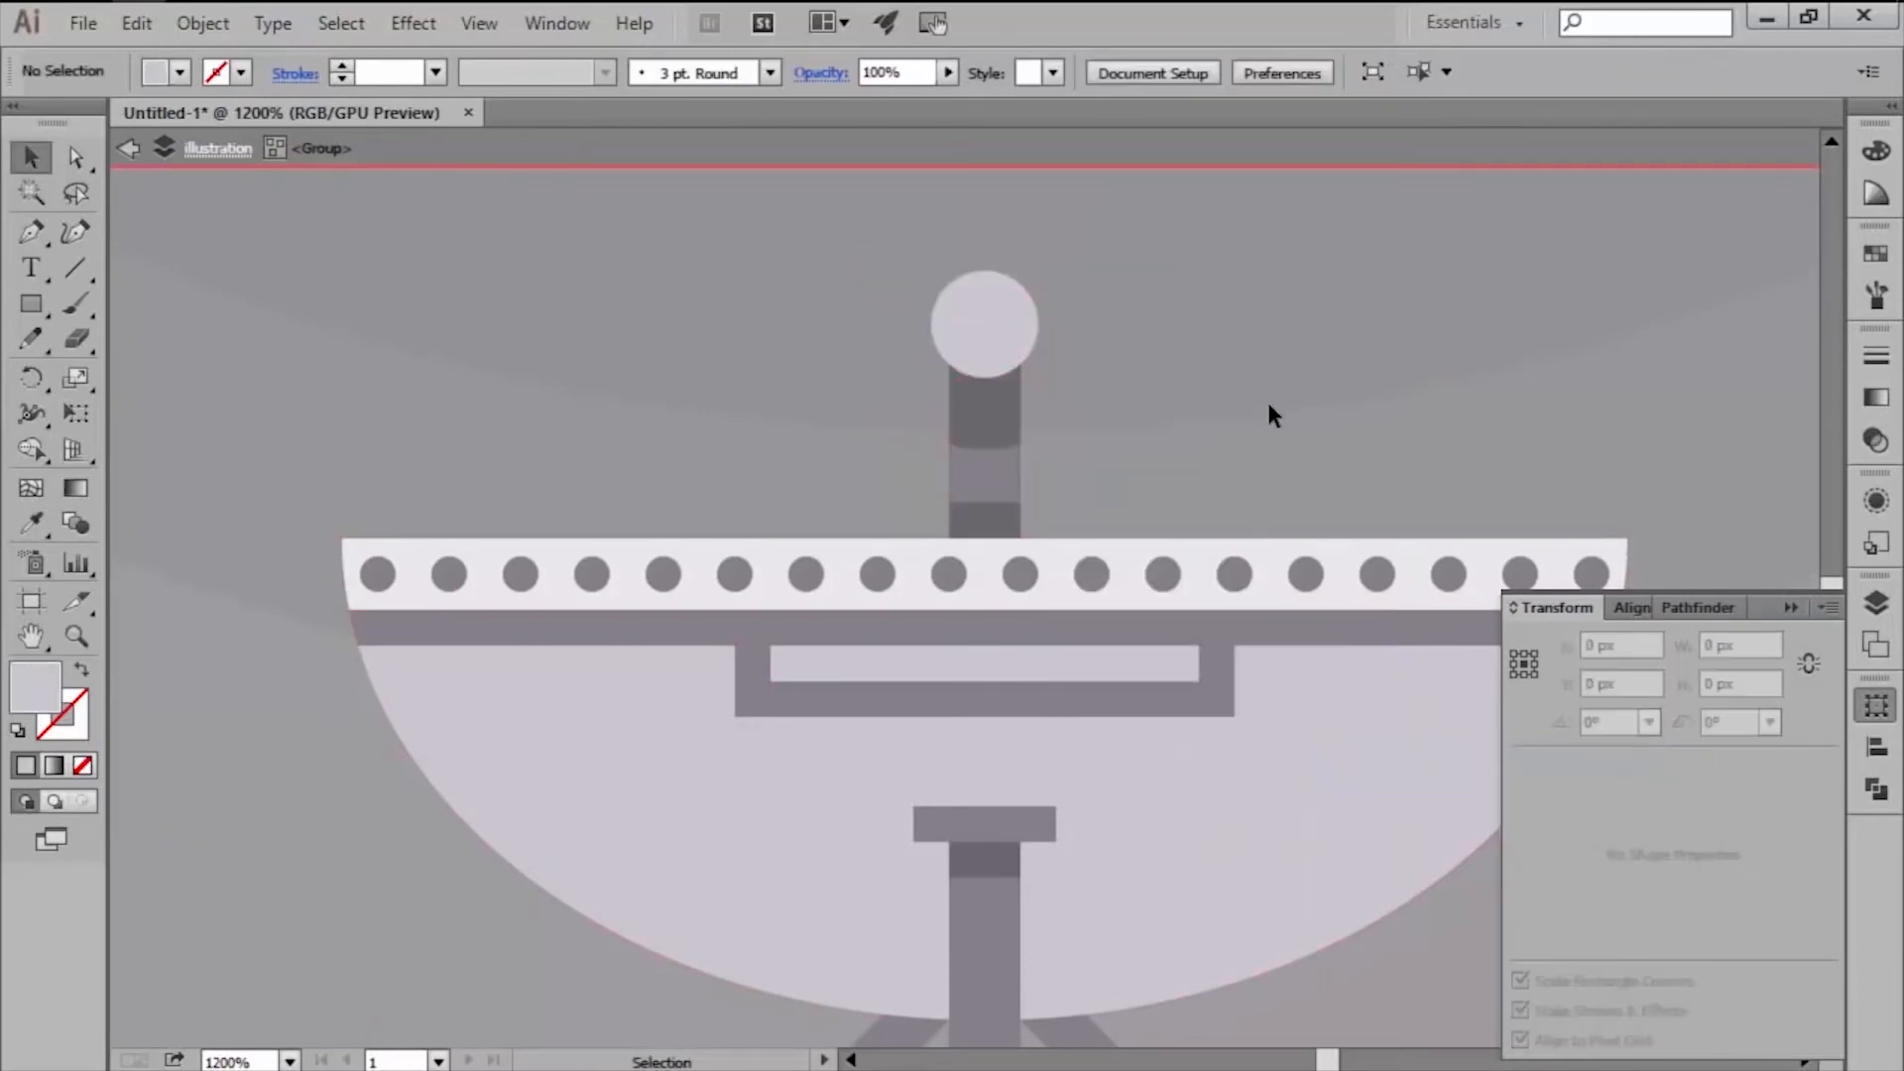
Draw a 2 px circle on the antenna ball's upper right and fill it with the highlight colour sampled from the dish's strip.
key("l")
key("ctrl+alt+y")
left_click_drag(985, 289, 1021, 325)
key("v")
key("ctrl+alt+y")
key("i")
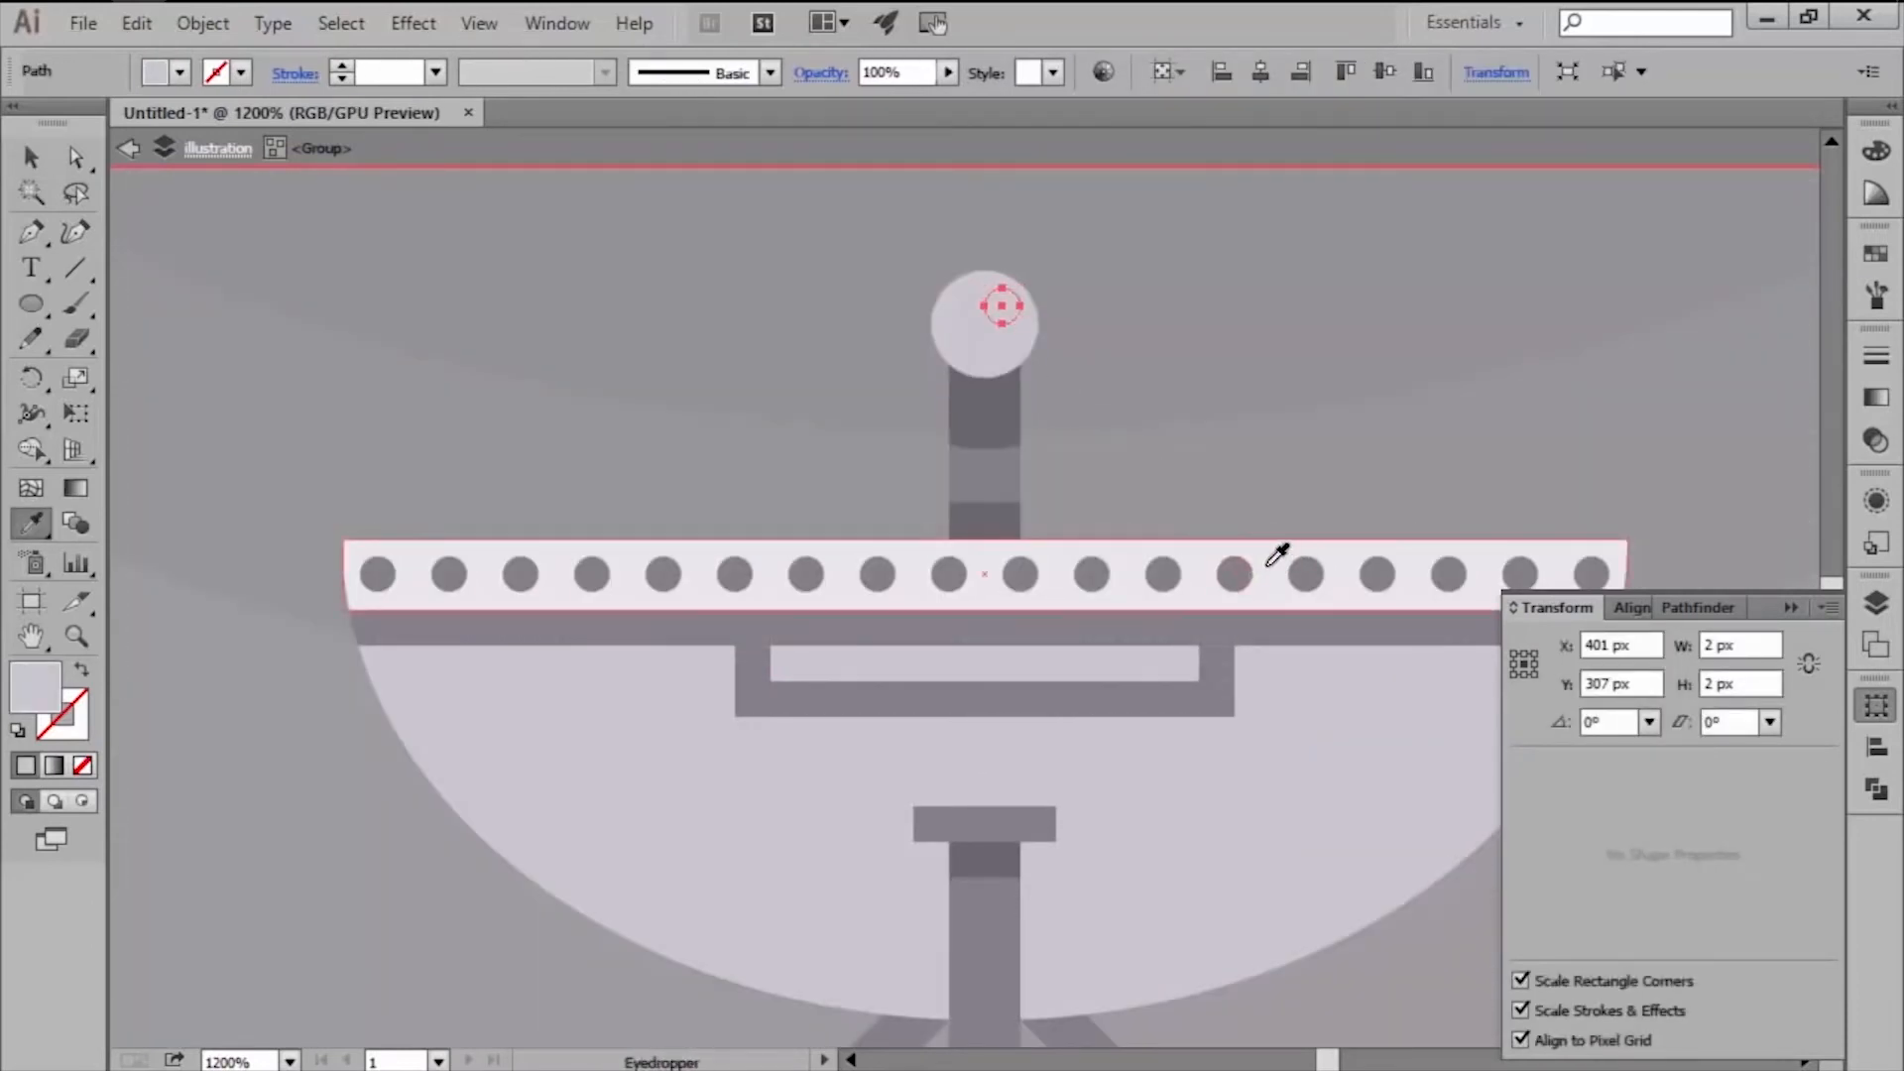
left_click(1269, 565)
key("v")
scroll(1287, 684, "down", 2)
left_click(1290, 690)
Draw a circle about 6 px wide on the dish's right side and fill it with the sampled highlight colour.
key("l")
scroll(1194, 627, "up", 2)
key("ctrl+alt+y")
left_click_drag(1038, 521, 1128, 616)
key("v")
scroll(1137, 607, "down", 2)
key("ctrl+alt+y")
key("i")
left_click(1123, 485)
Offset the dish's outline to an 80 × 35 px shape and give it the sampled dark shadow fill.
left_click_drag(1224, 773, 1241, 595)
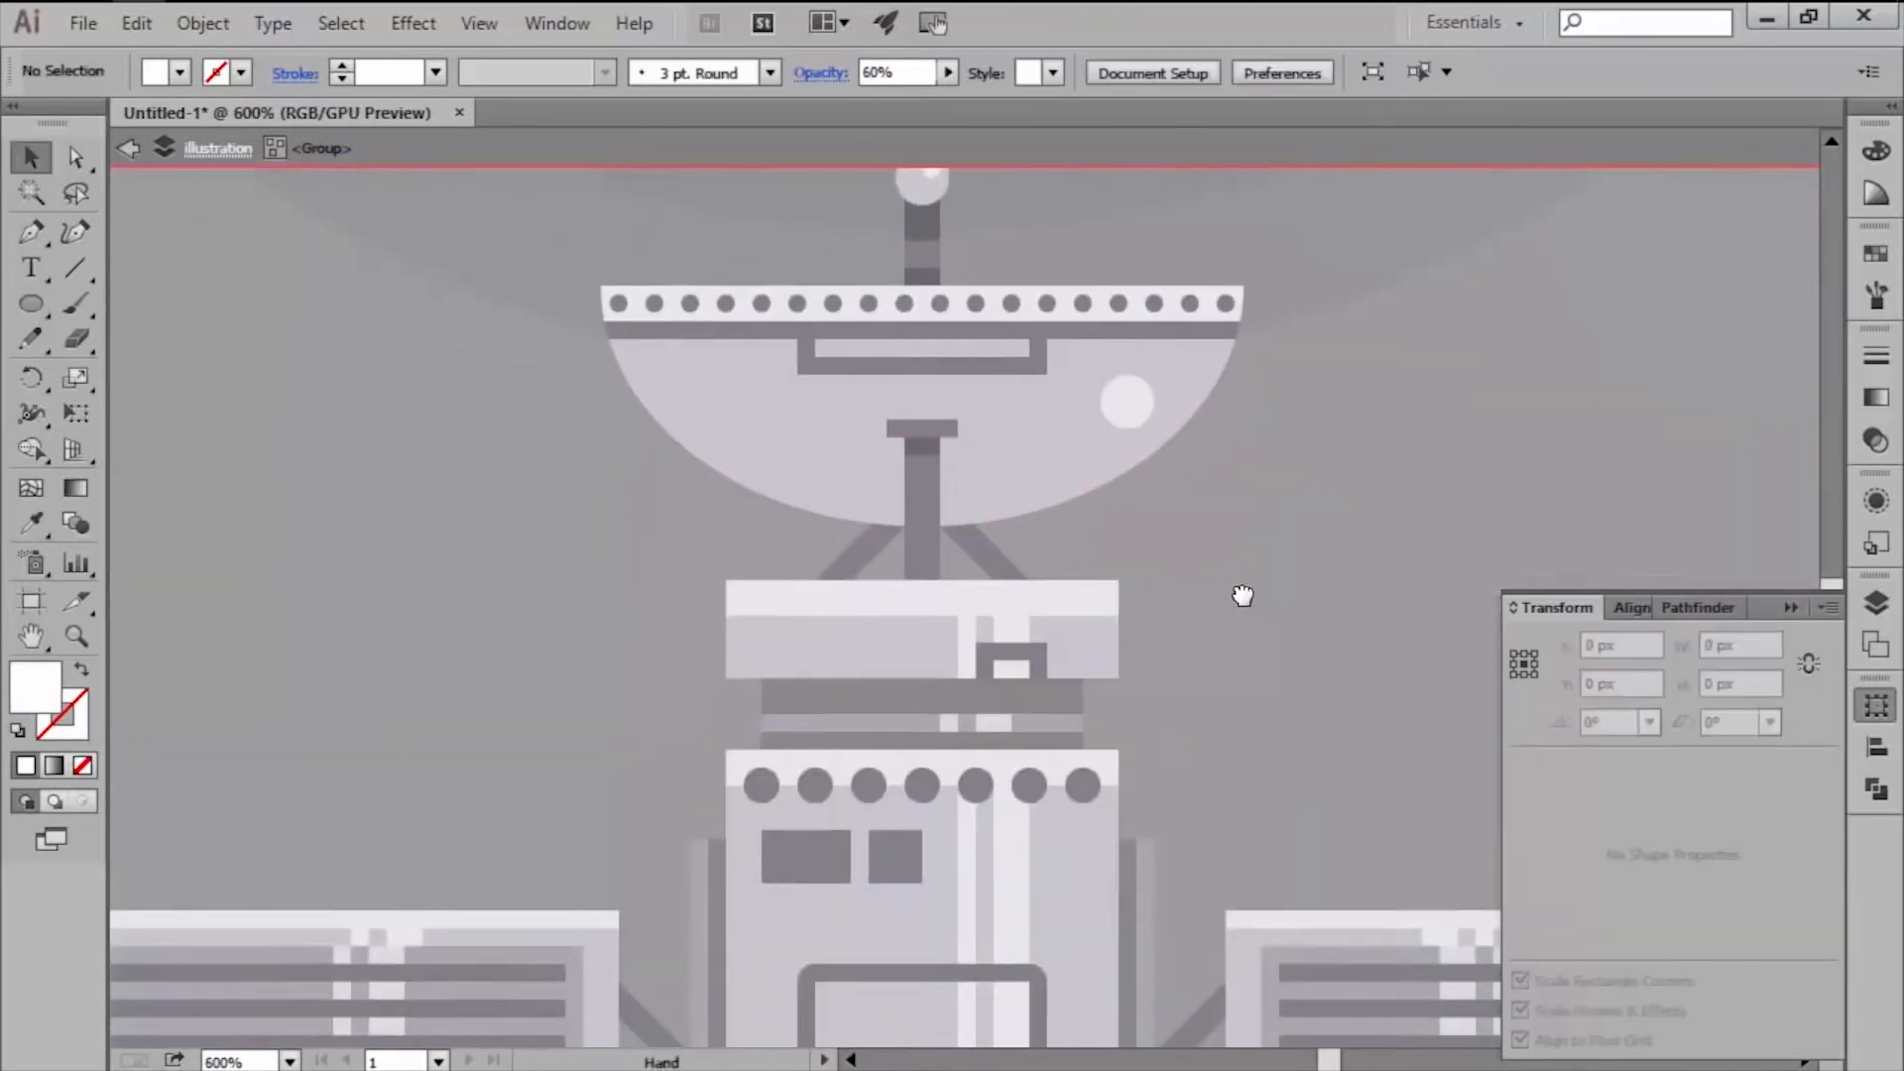
scroll(894, 564, "up", 2)
key("ctrl+alt+y")
key("a")
left_click(871, 437)
key("ctrl+alt+y")
key("v")
left_click(203, 24)
mouse_move(332, 612)
left_click(753, 723)
left_click(975, 685)
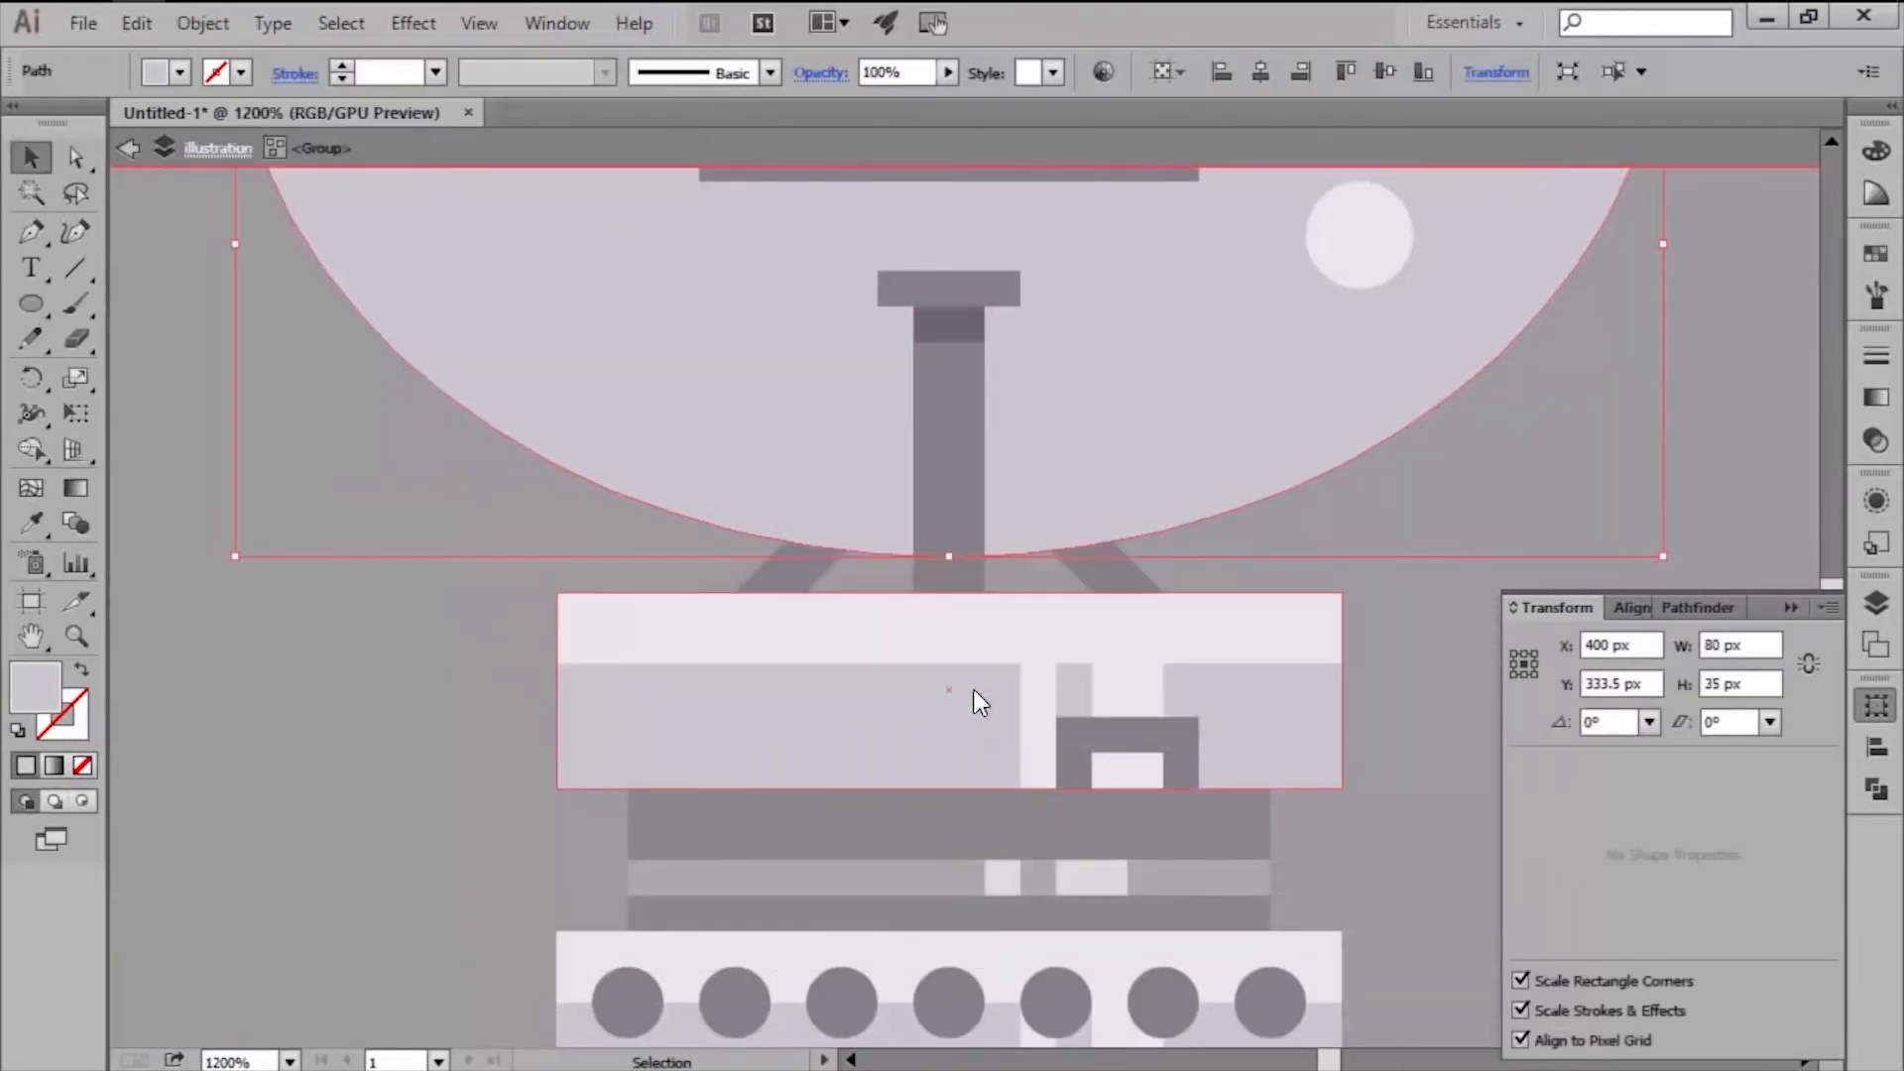
key("i")
left_click(937, 818)
key("v")
left_click(1210, 569)
Bring the two diagonal struts to the front, combine them and use them to clip the dish's offset shadow.
left_click(1083, 567)
left_click(808, 569, "shift")
key("ctrl+x")
key("ctrl+f")
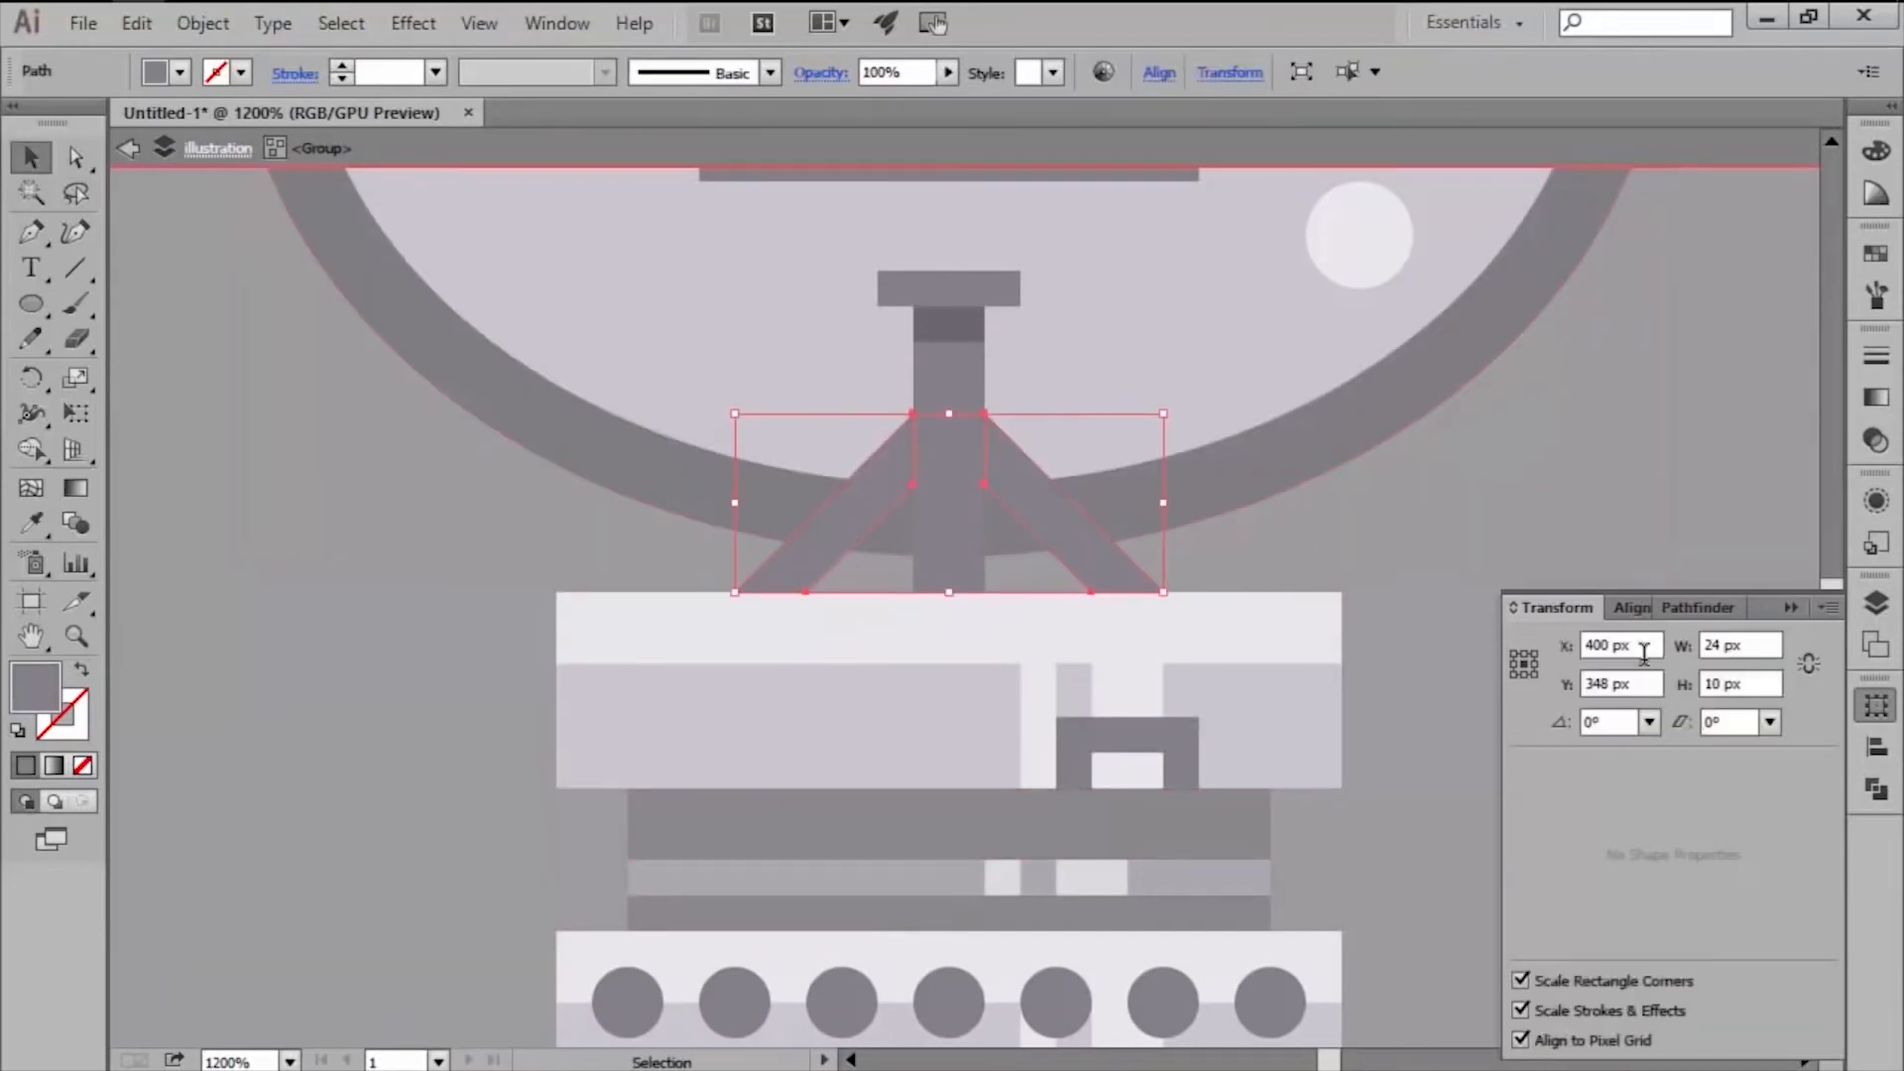
left_click(1698, 608)
left_click(1206, 503, "shift")
right_click(1206, 503)
left_click(1280, 708)
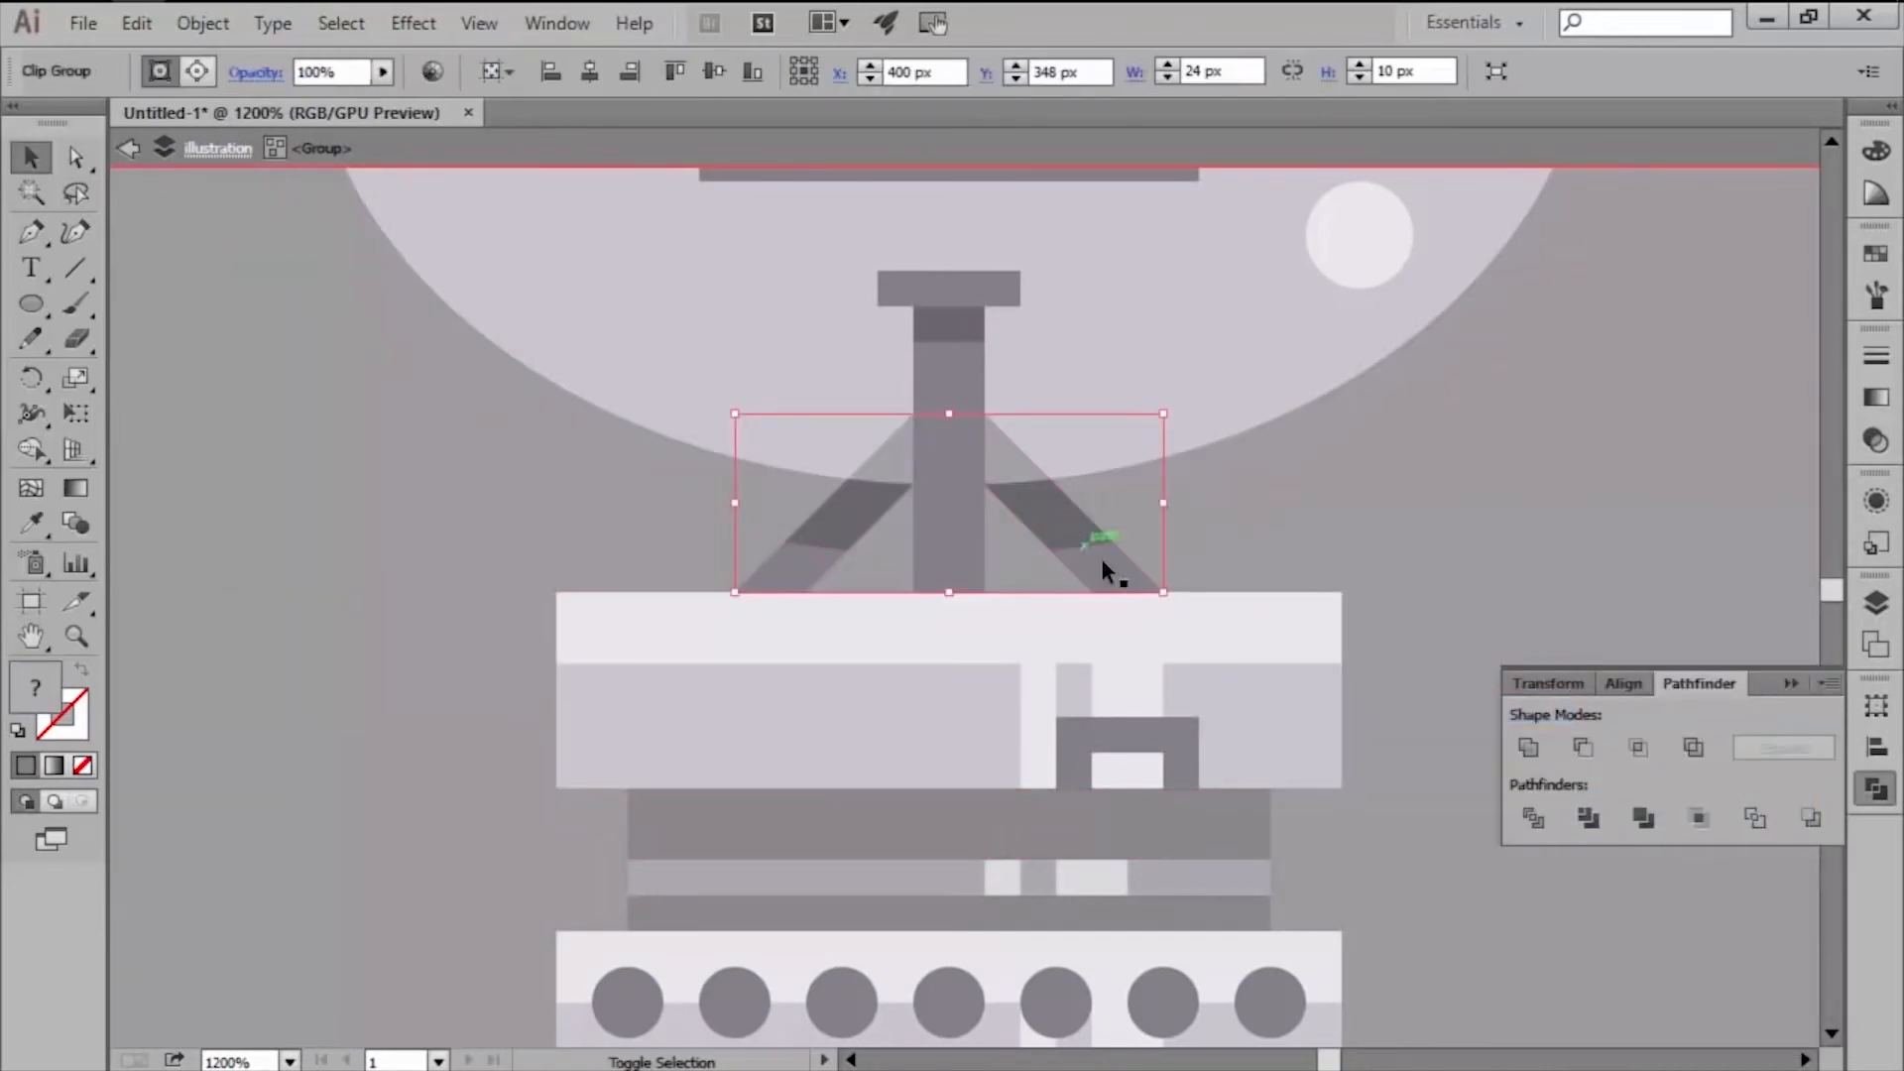
Send the clipped strut shadow back behind the dish.
right_click(797, 573)
mouse_move(952, 851)
left_click(1233, 949)
scroll(935, 673, "down", 3)
left_click(764, 665)
Copy the small shadow under the support's cap straight down to the support's foot.
scroll(916, 623, "up", 2)
left_click_drag(957, 490, 957, 657)
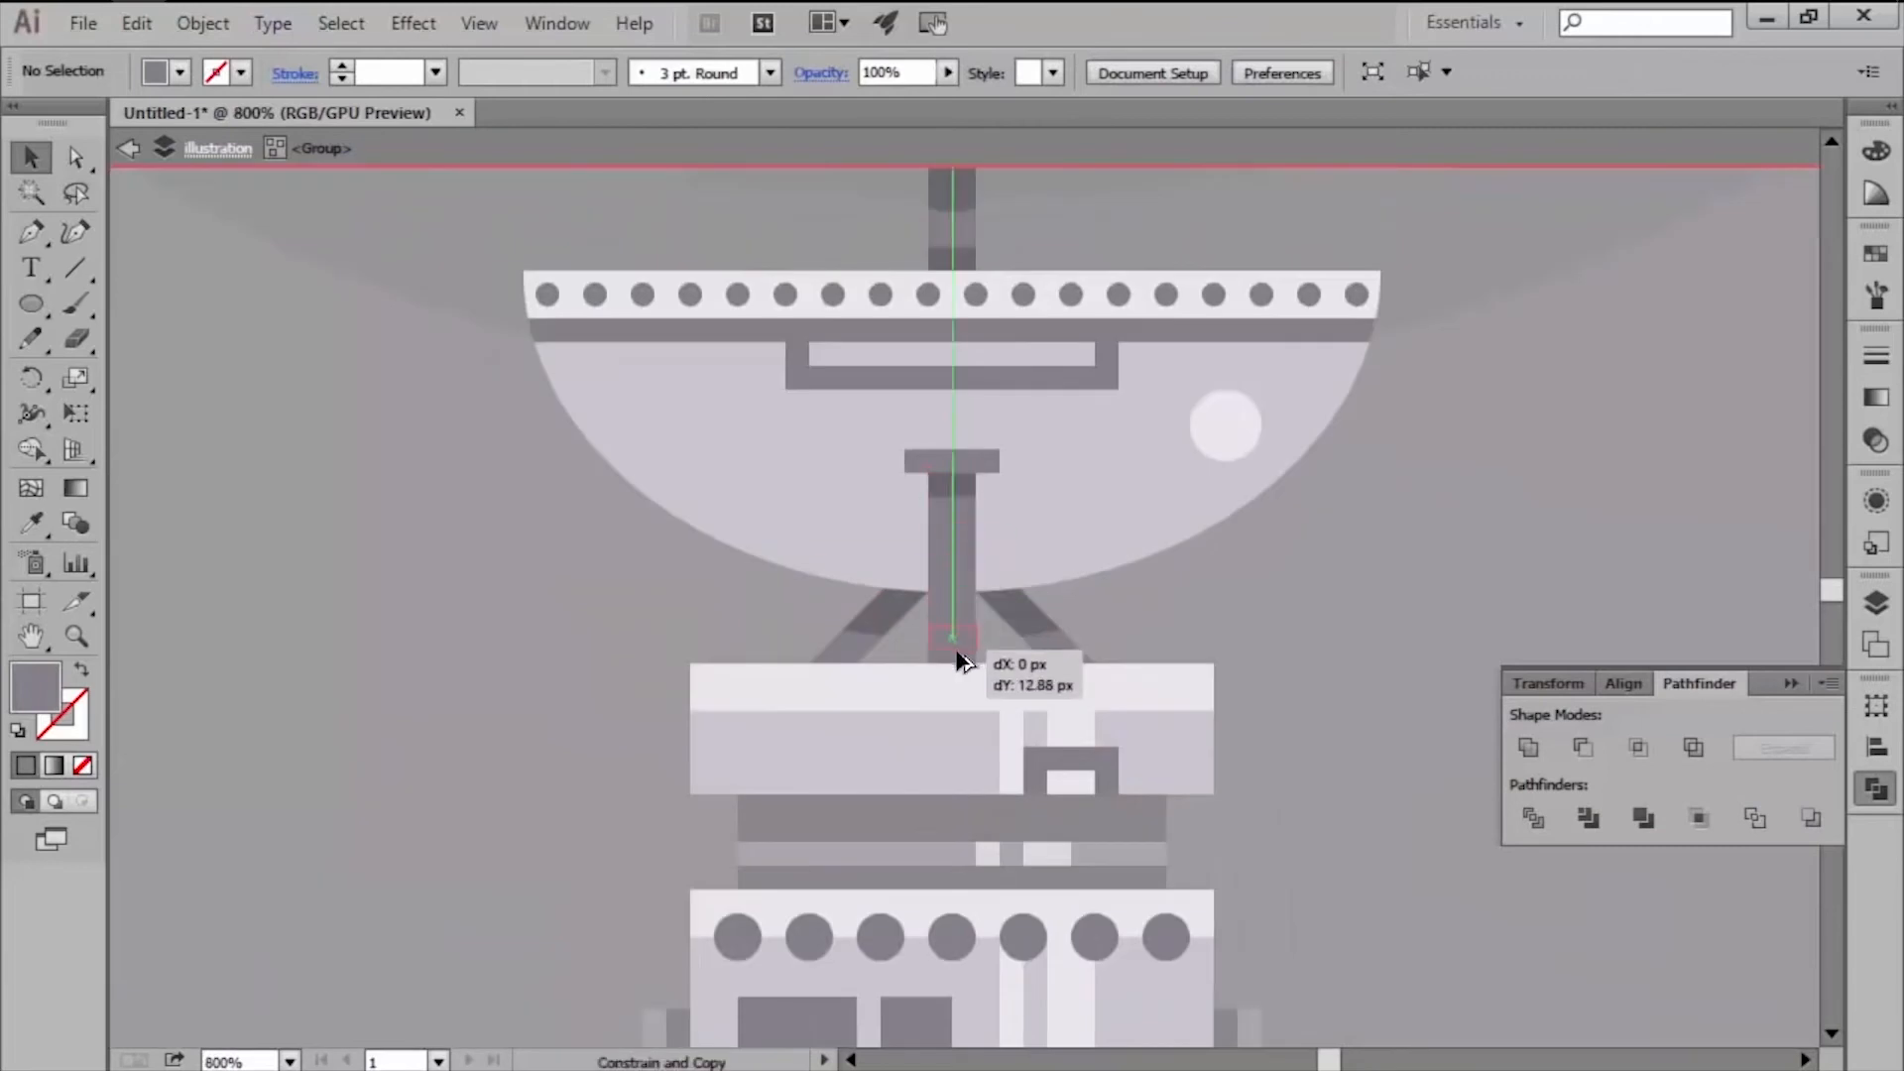
scroll(972, 624, "down", 2)
left_click(717, 687)
scroll(854, 708, "down", 1)
scroll(859, 716, "down", 1)
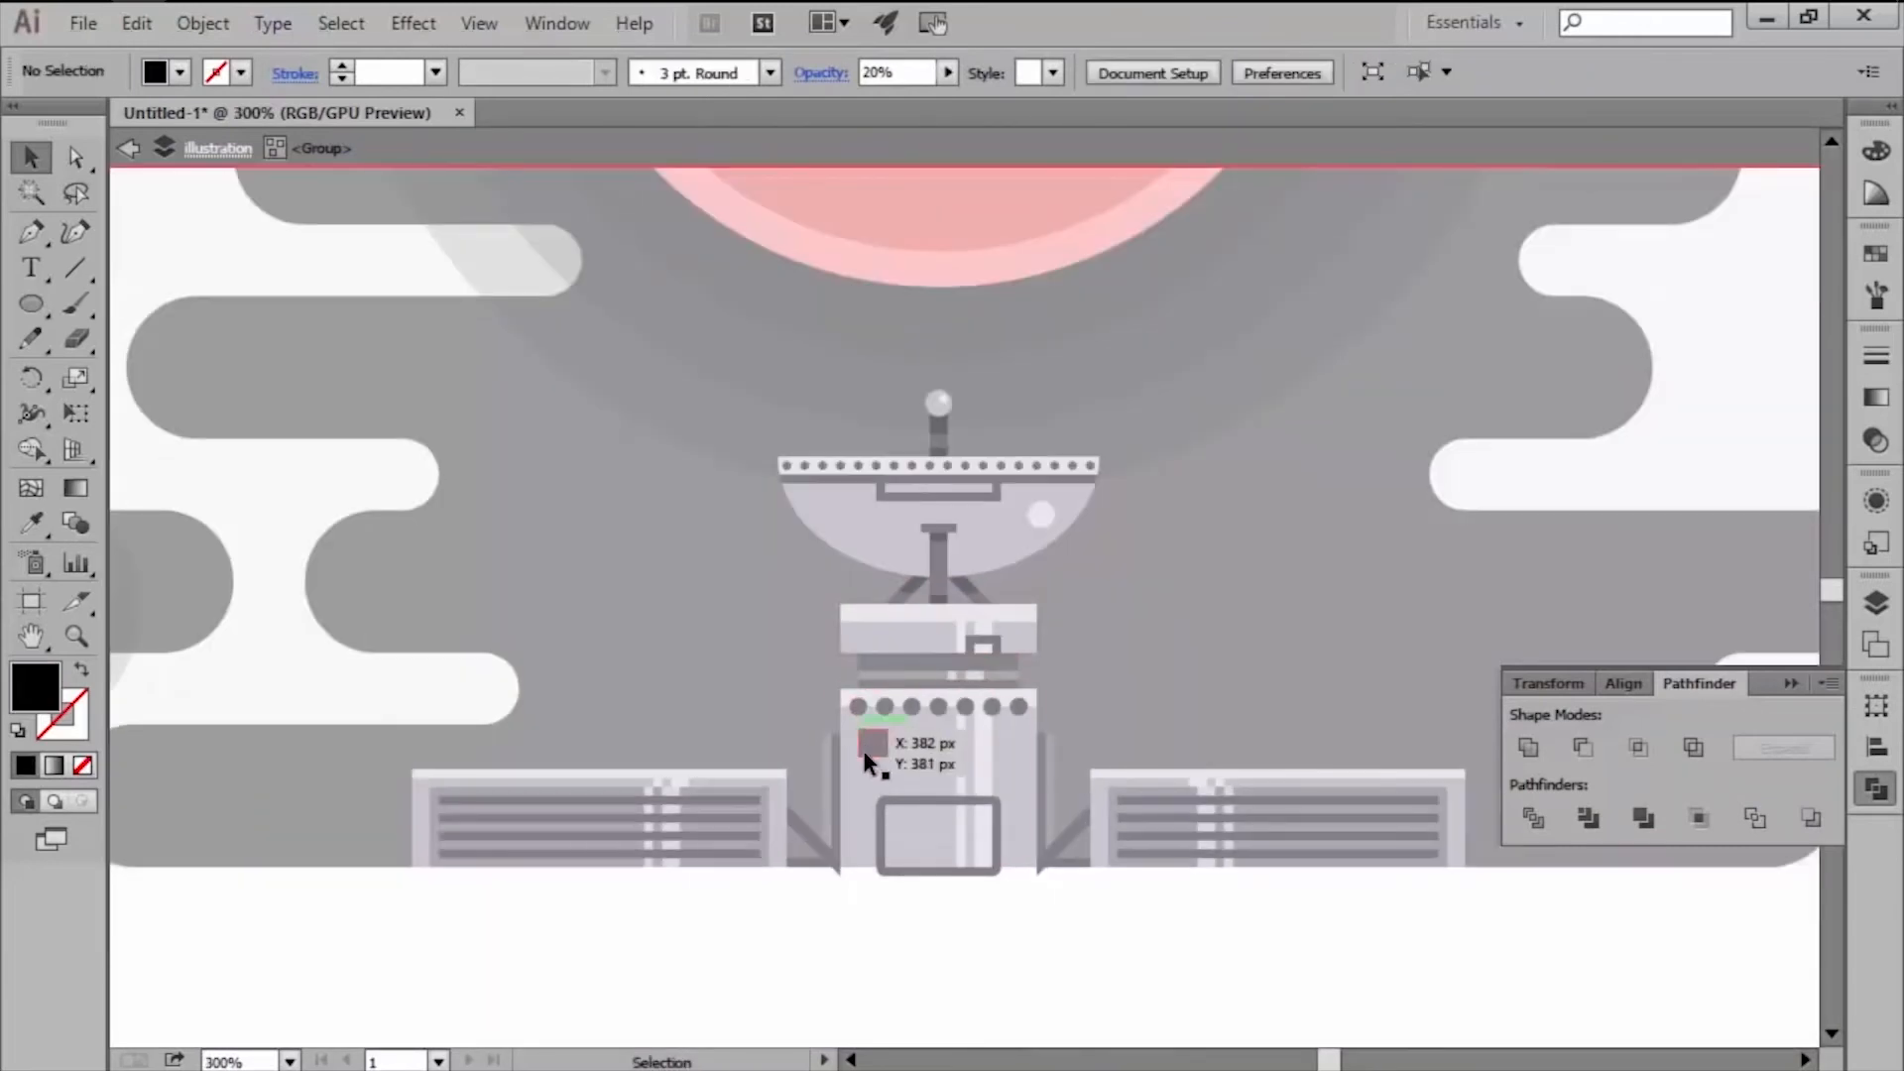
scroll(939, 961, "down", 1)
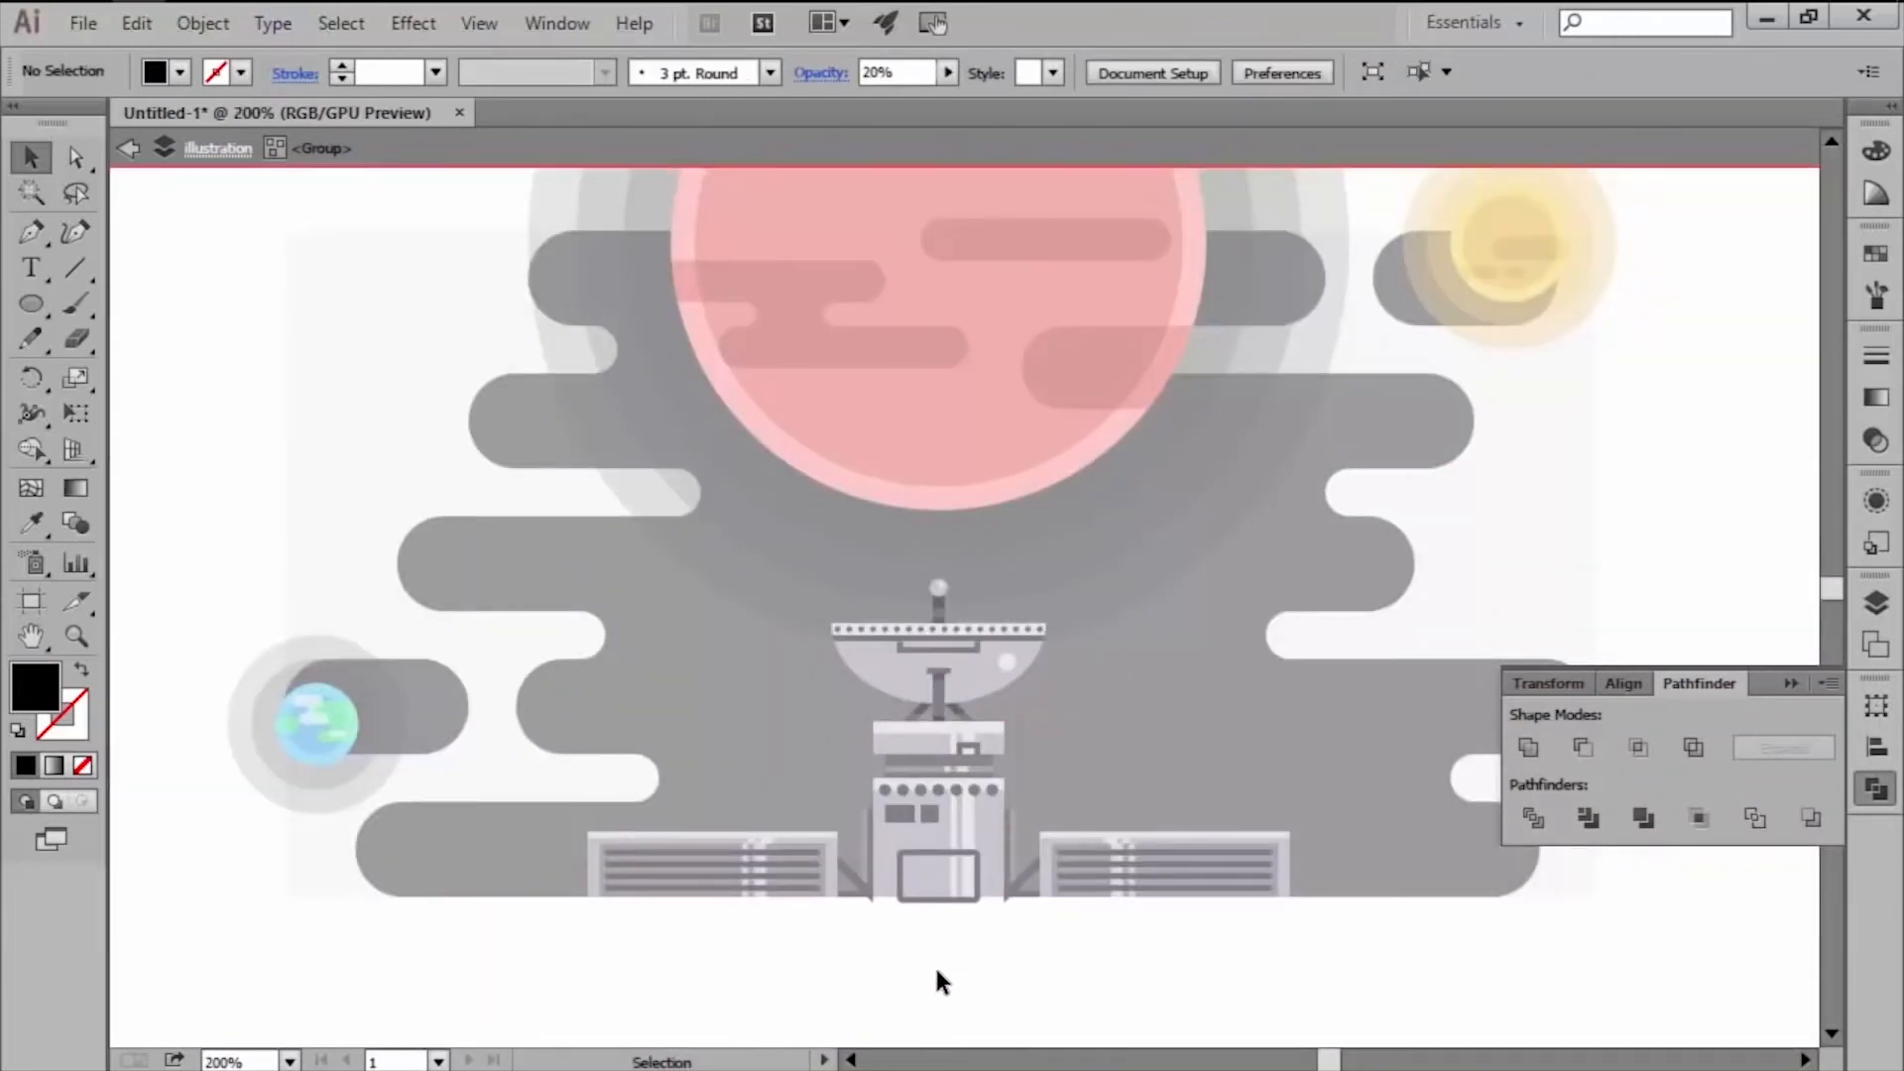
Exit the isolated group, select the whole building and dish group and align it to the pixel grid.
double_click(937, 977)
scroll(937, 977, "down", 1)
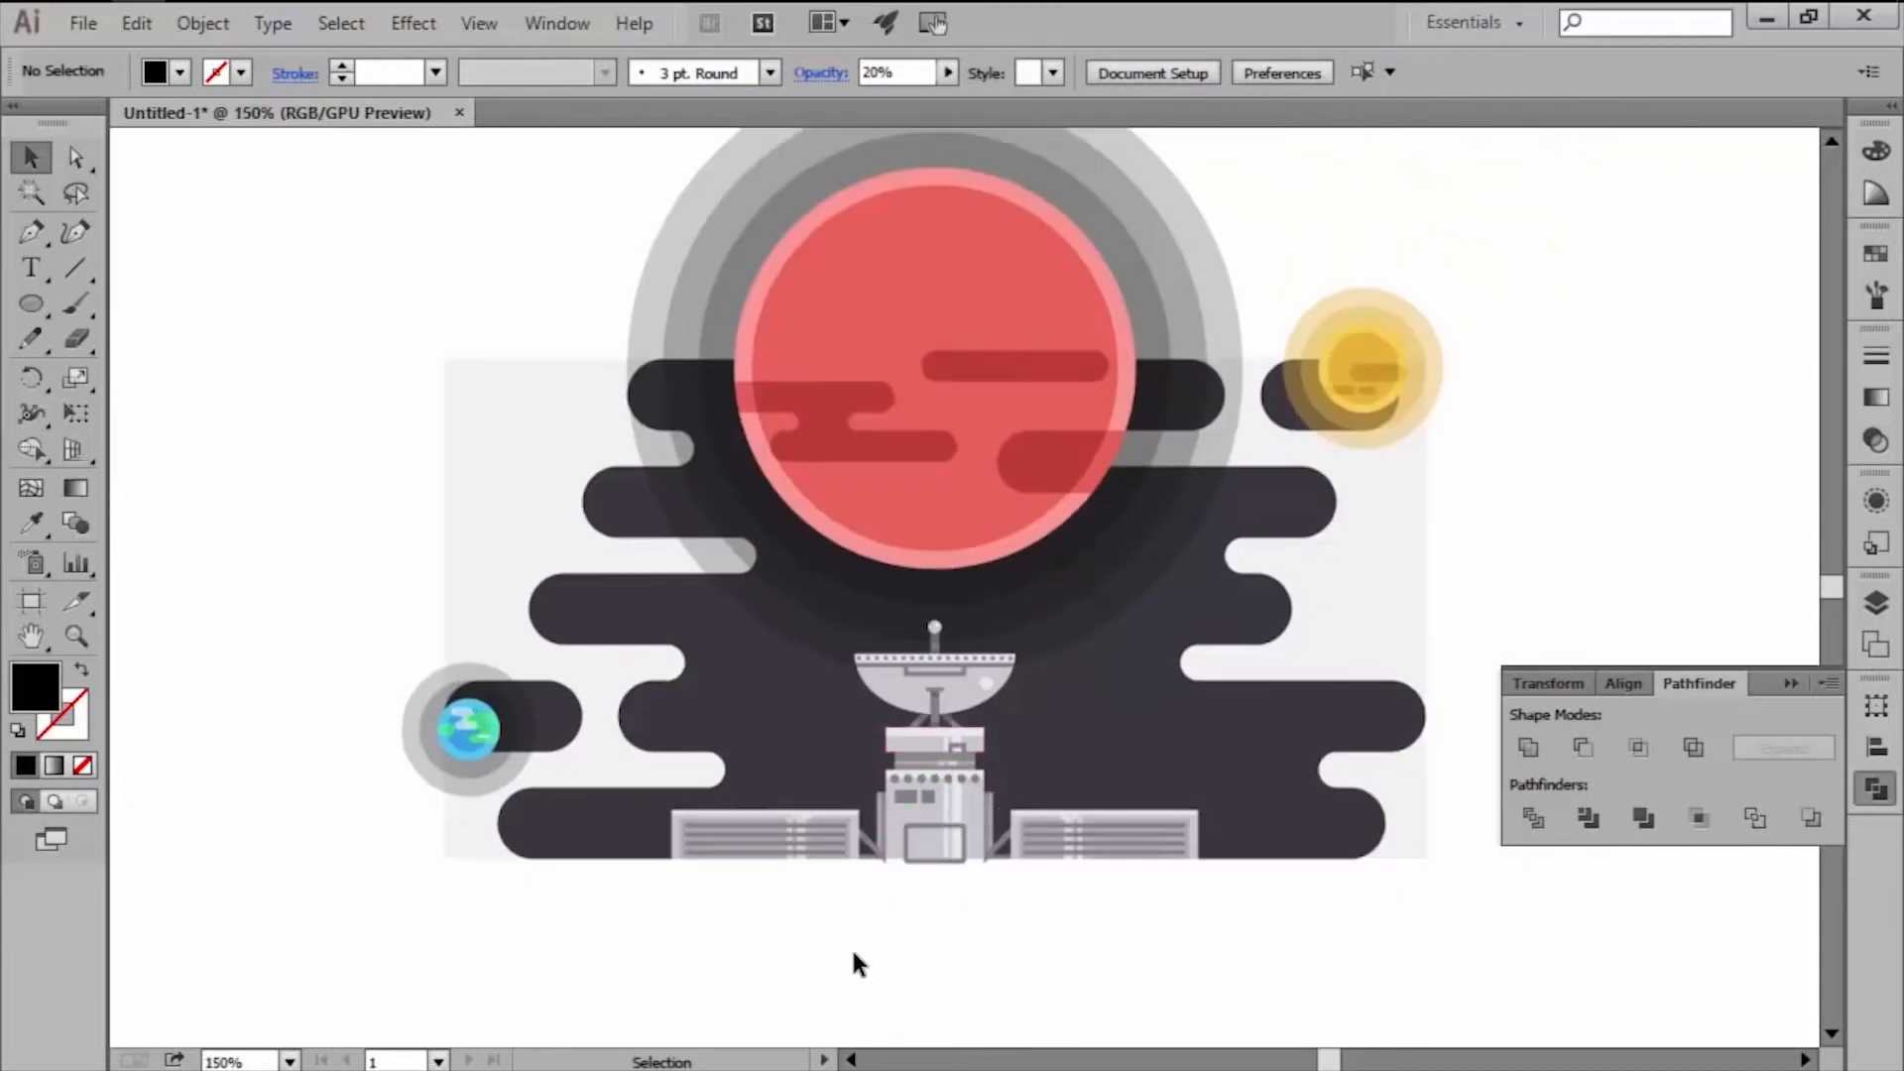
scroll(853, 942, "down", 1)
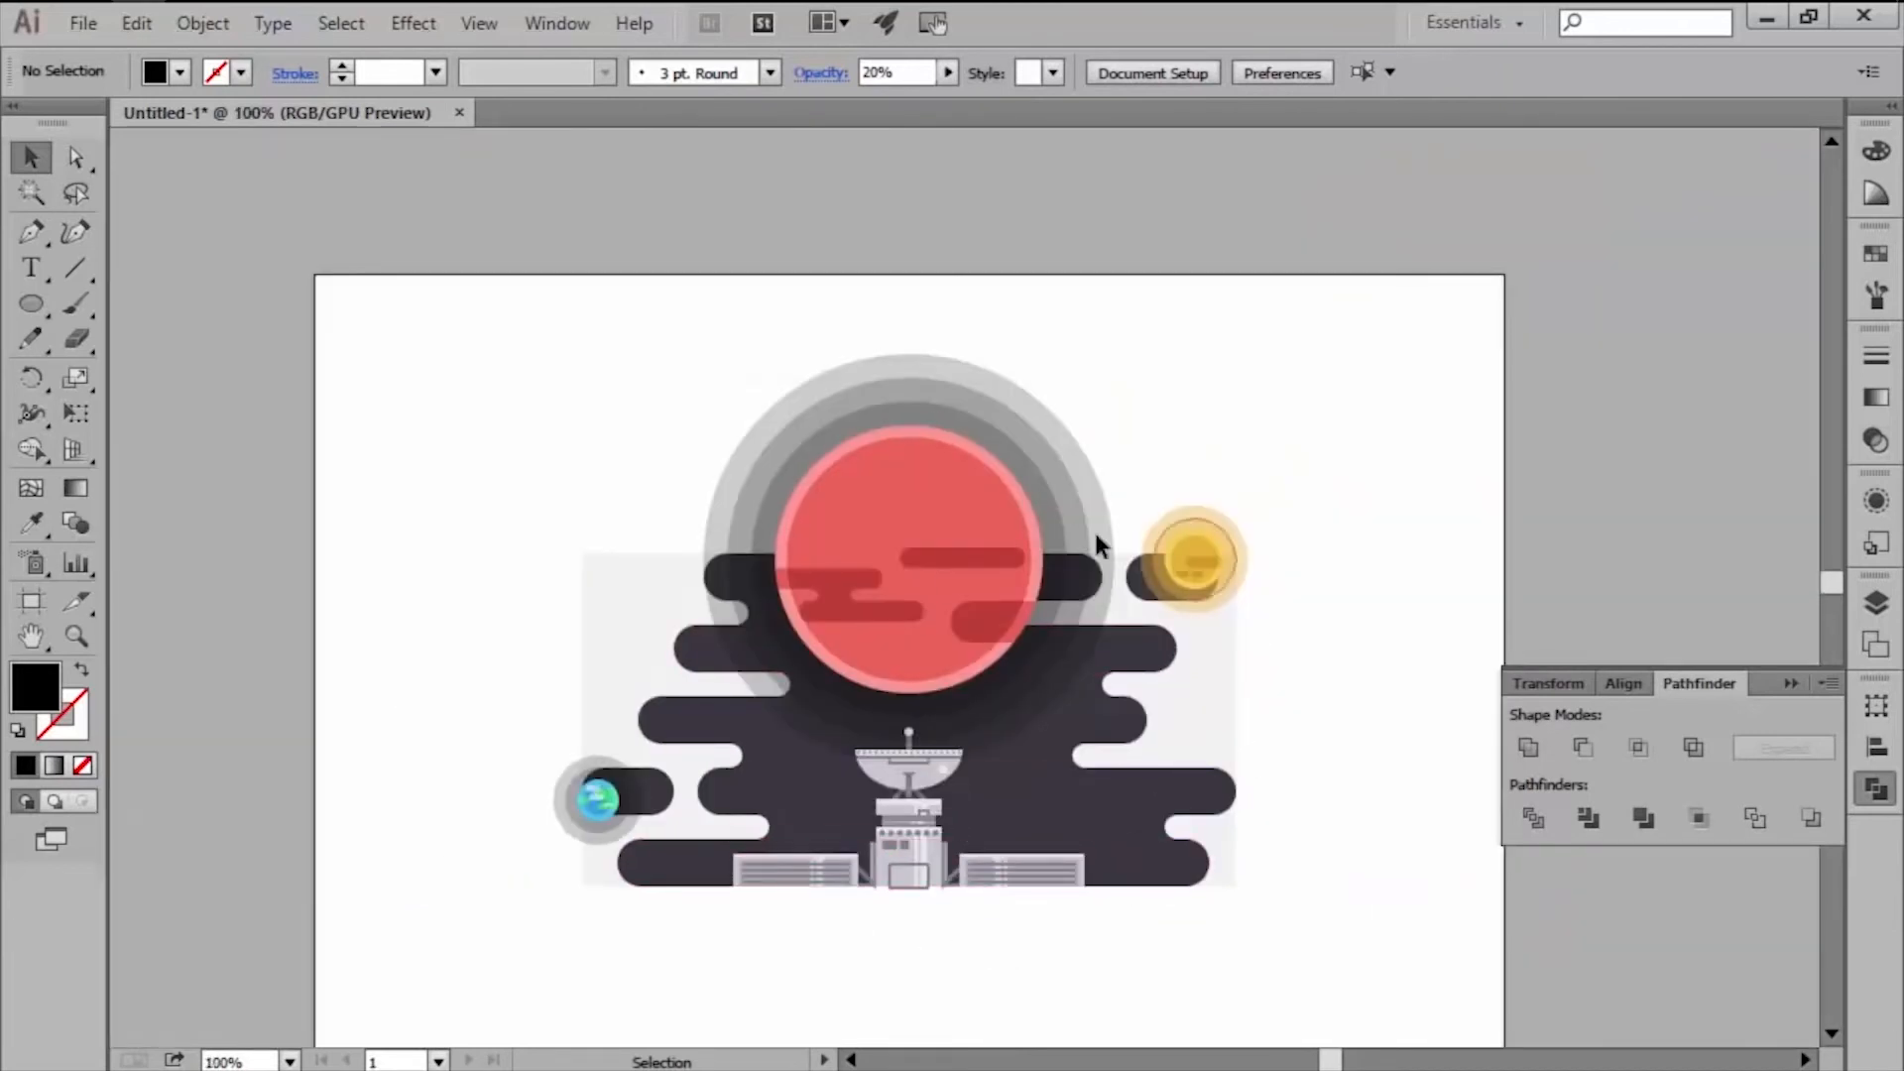
left_click(960, 871)
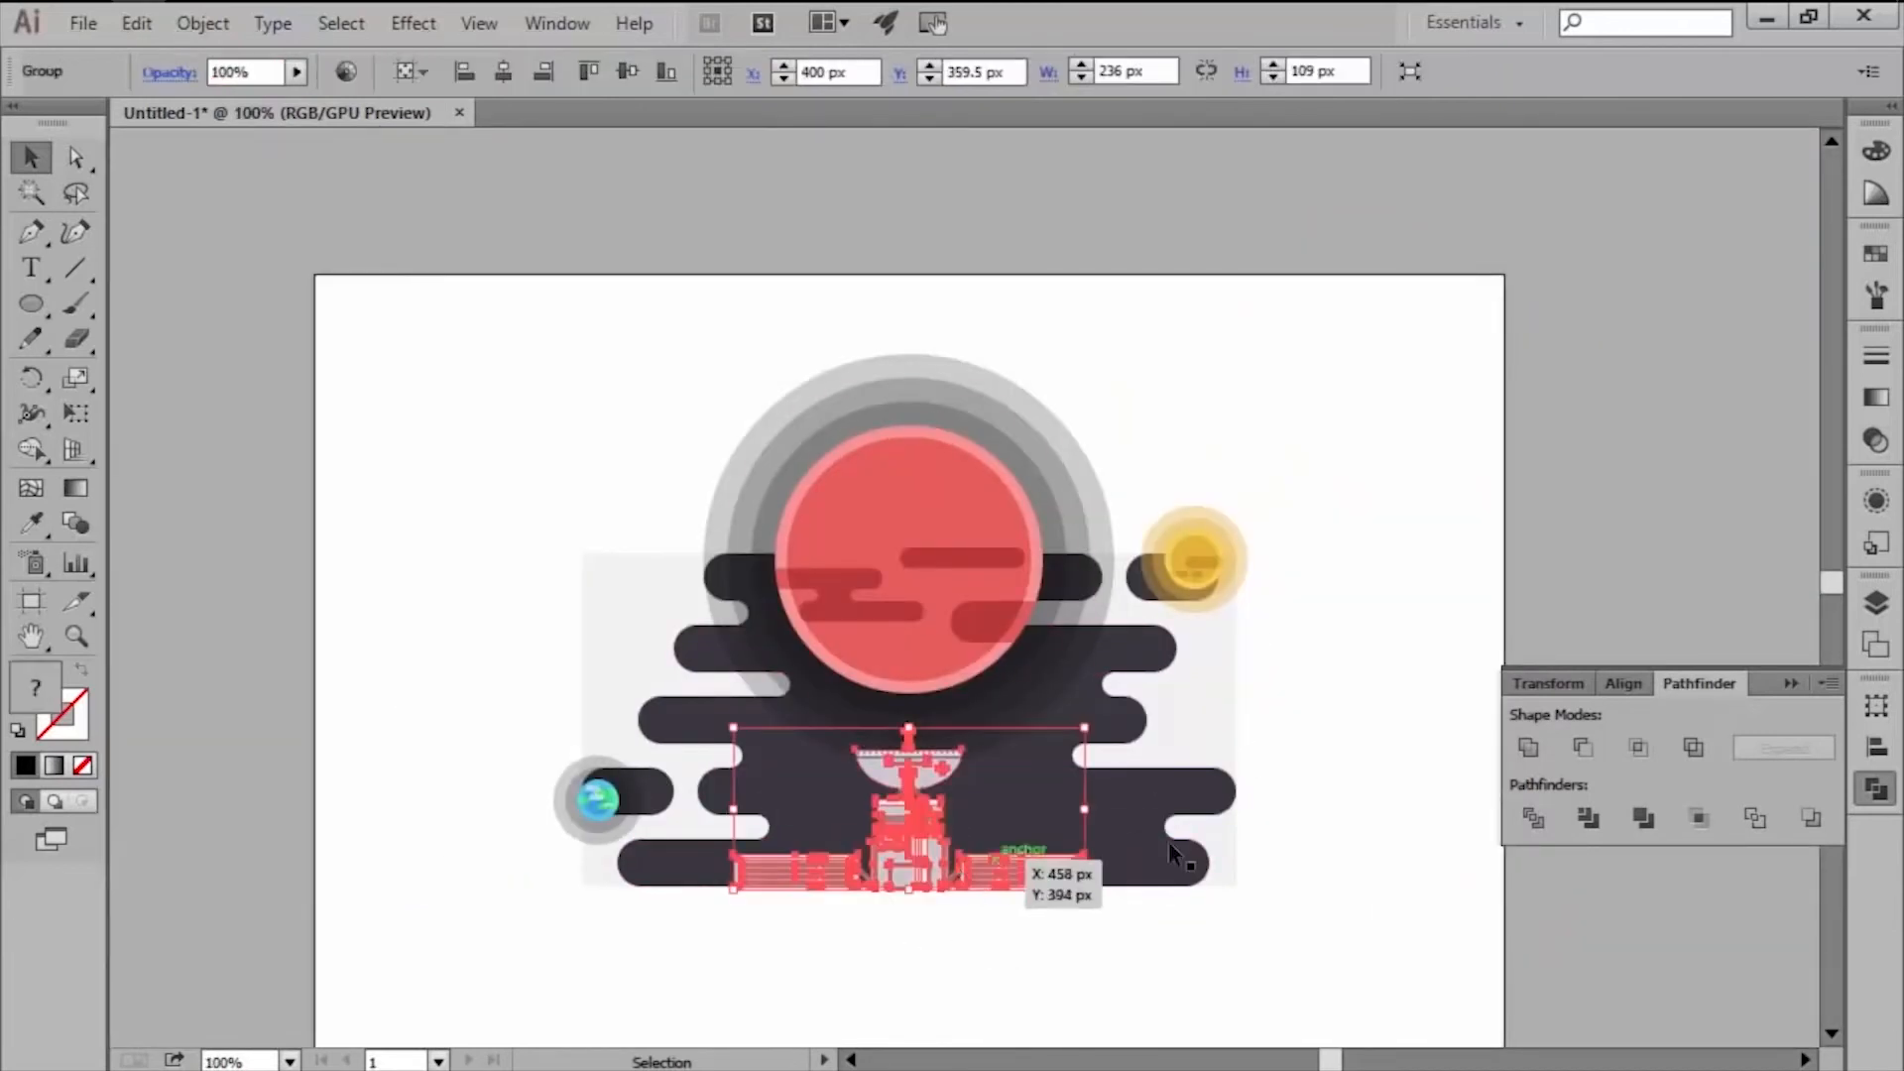
left_click(1547, 684)
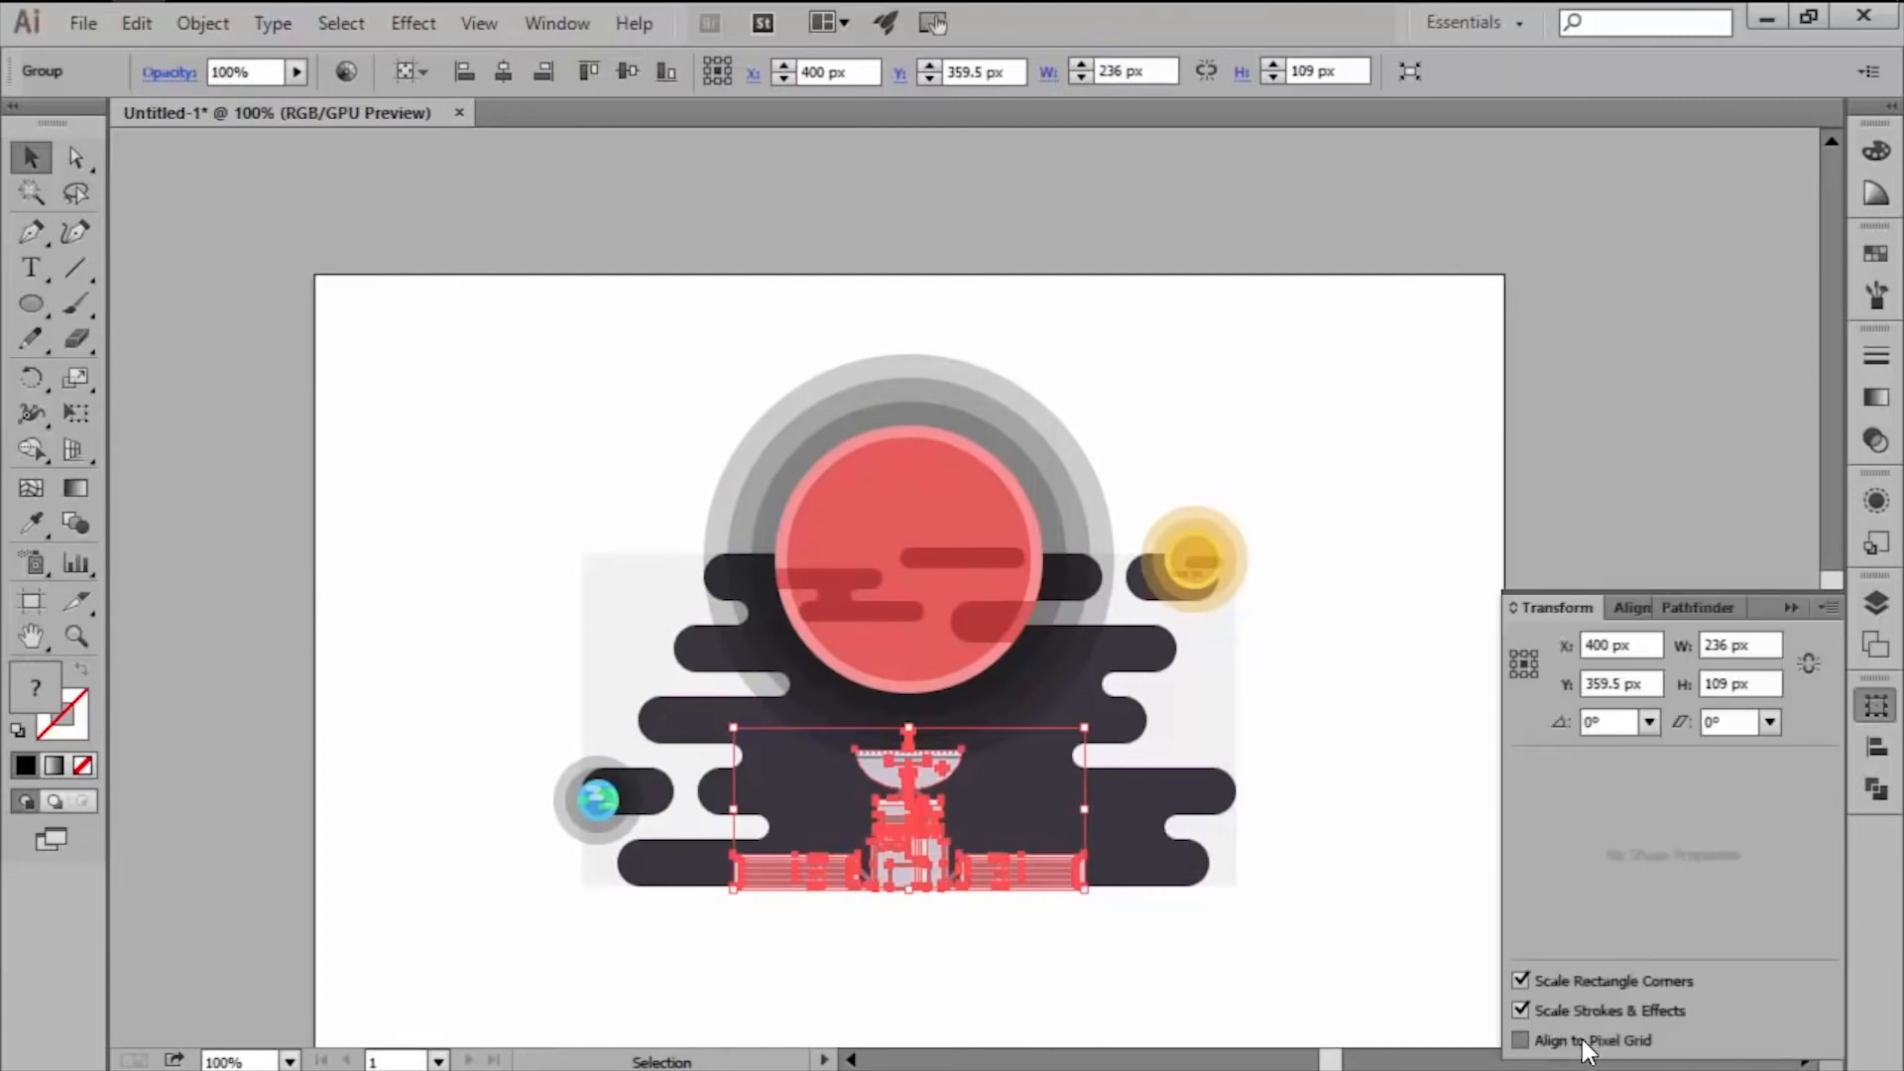
Add the blue, red and yellow planets to the selection, enable Align to Pixel Grid and group everything.
left_click(590, 809, "shift")
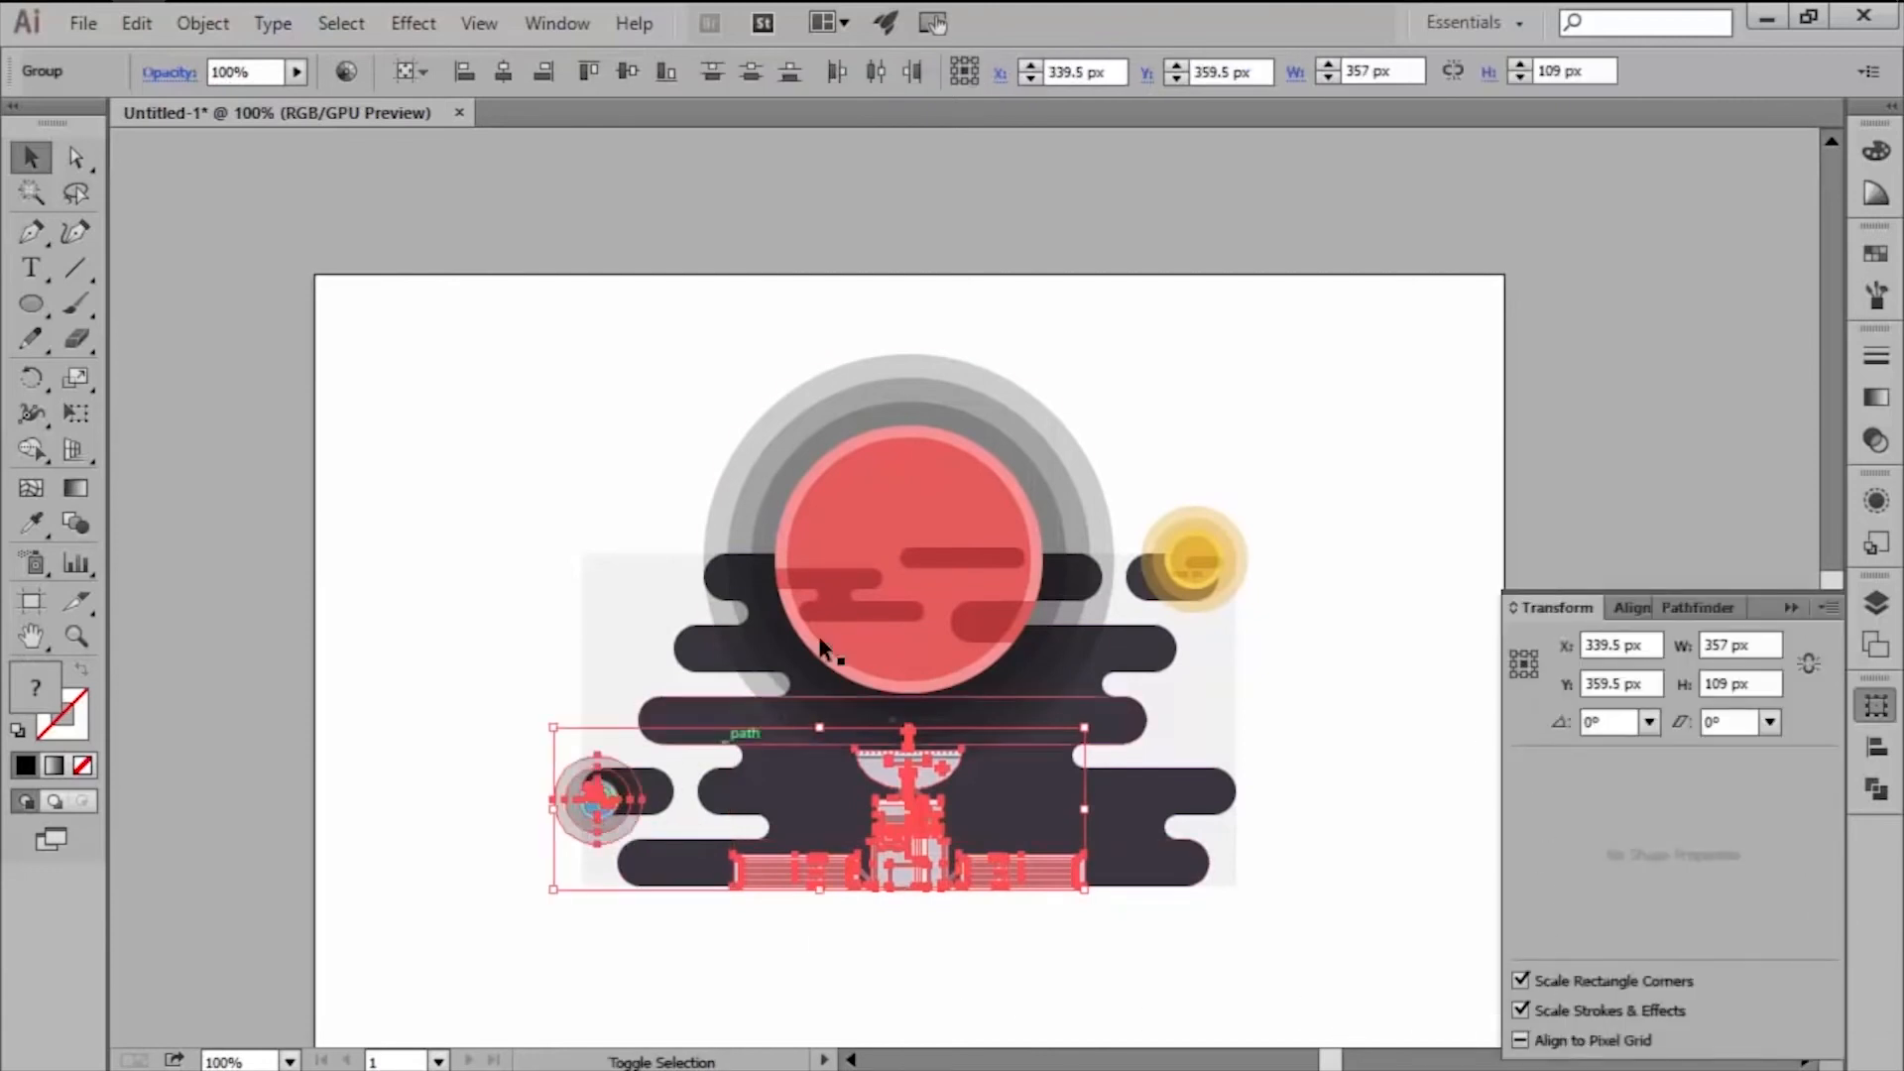
left_click(872, 577, "shift")
left_click(1168, 542, "shift")
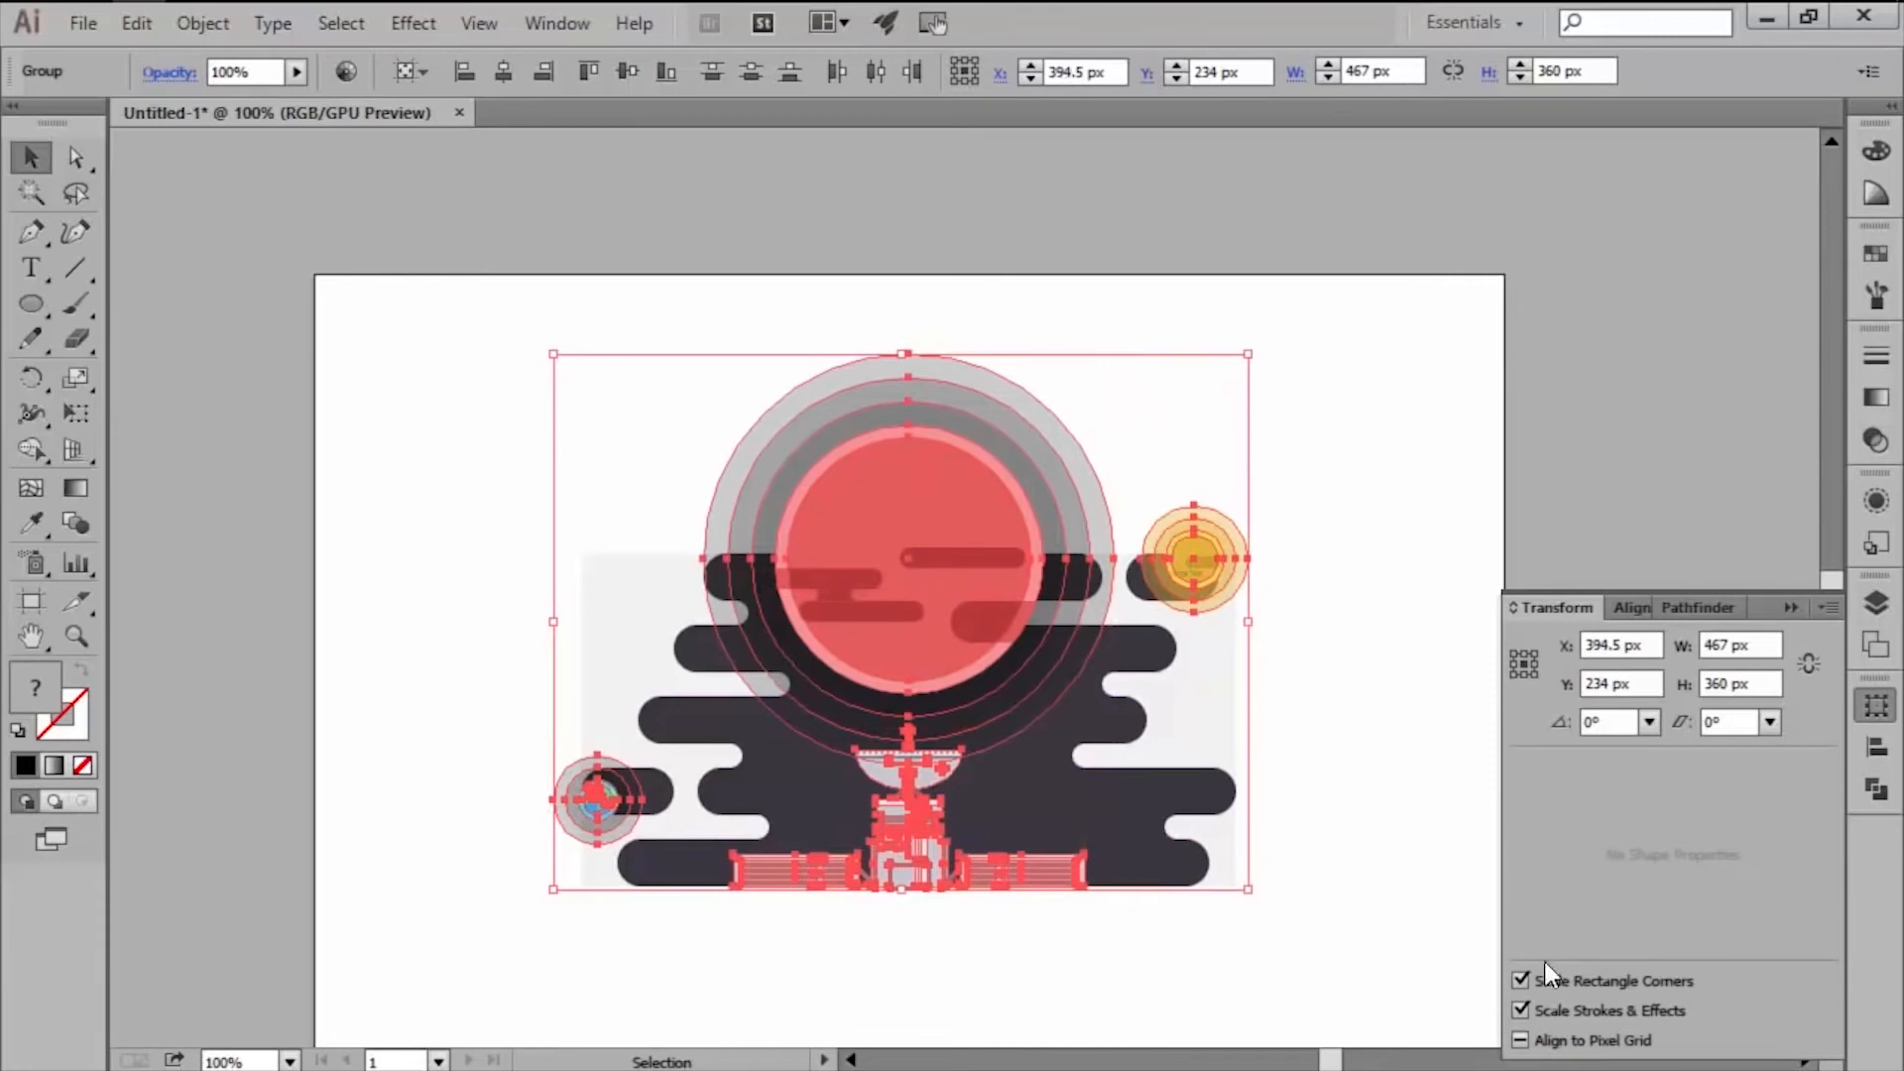
left_click(1587, 1038)
right_click(854, 563)
left_click(930, 701)
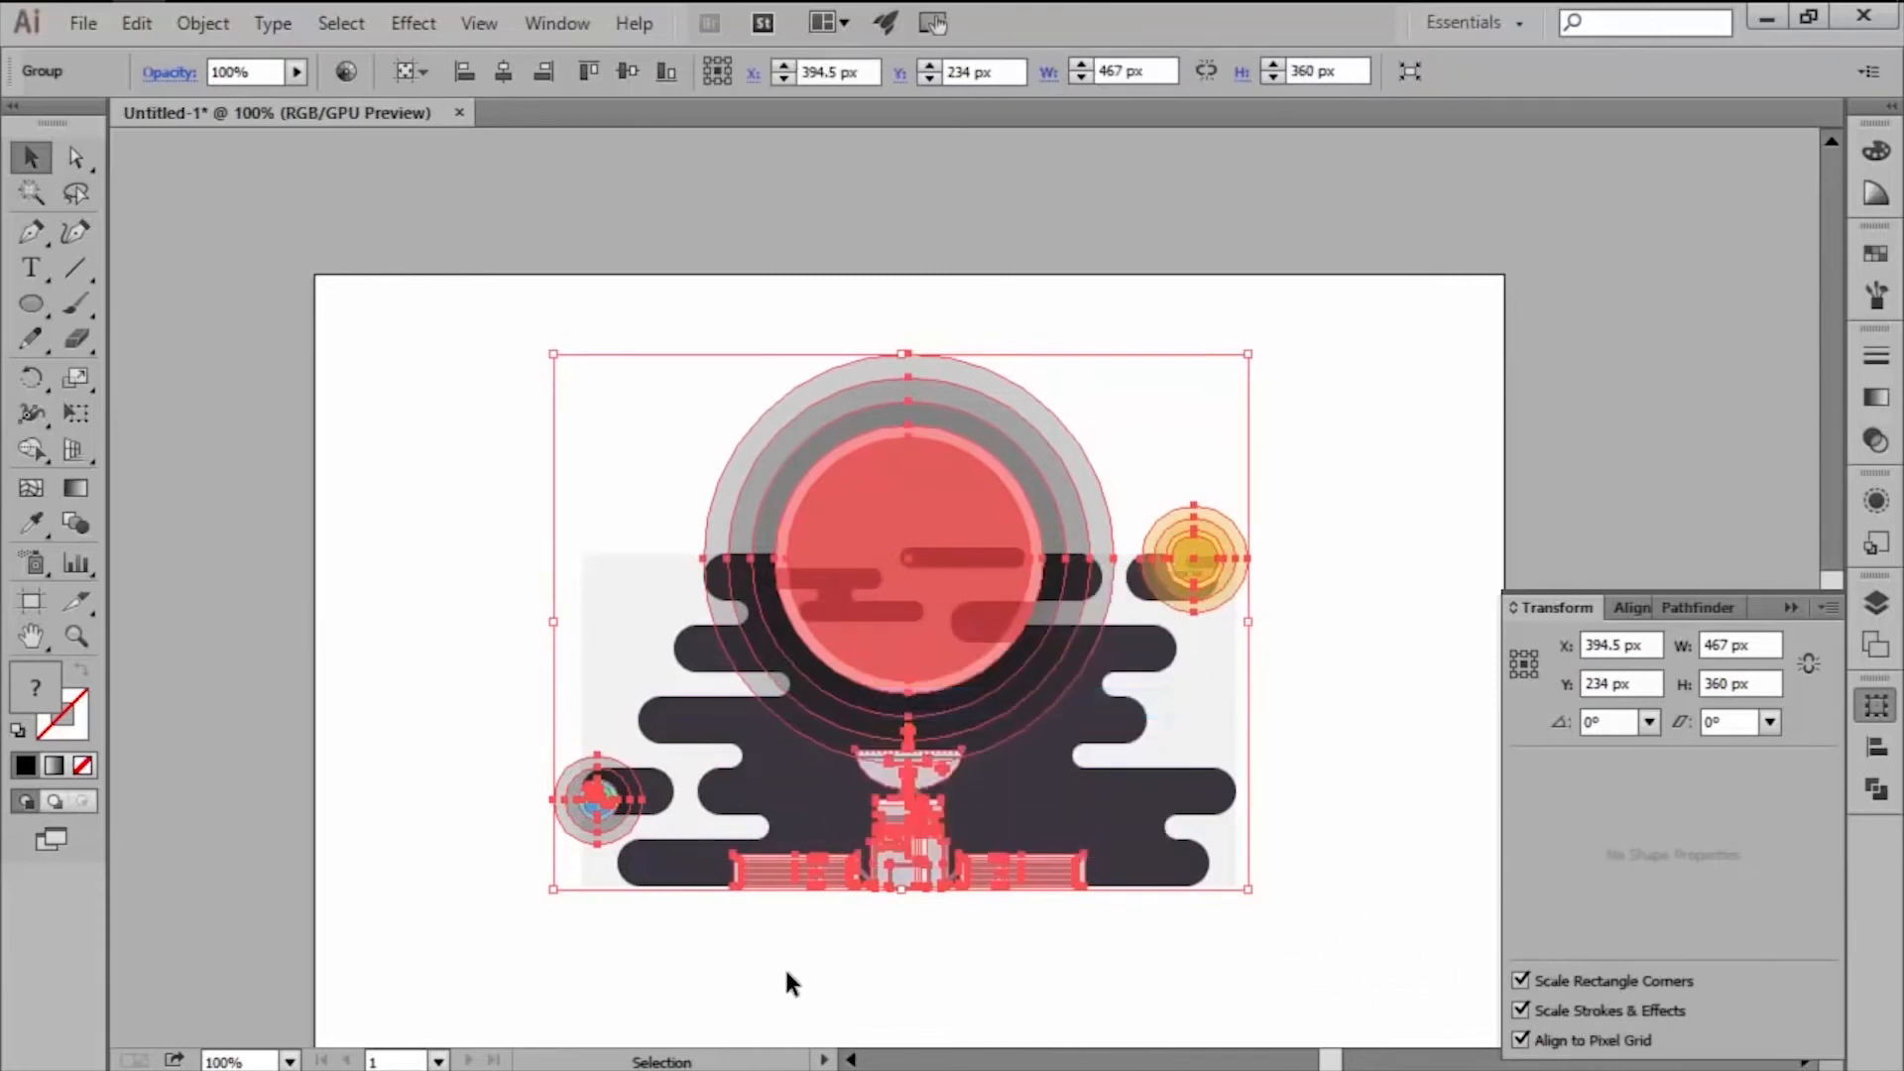
Paste a copy of the dark cloud background in front and use it as a clipping mask for the grouped planets and buildings.
left_click(786, 972)
left_click(815, 788)
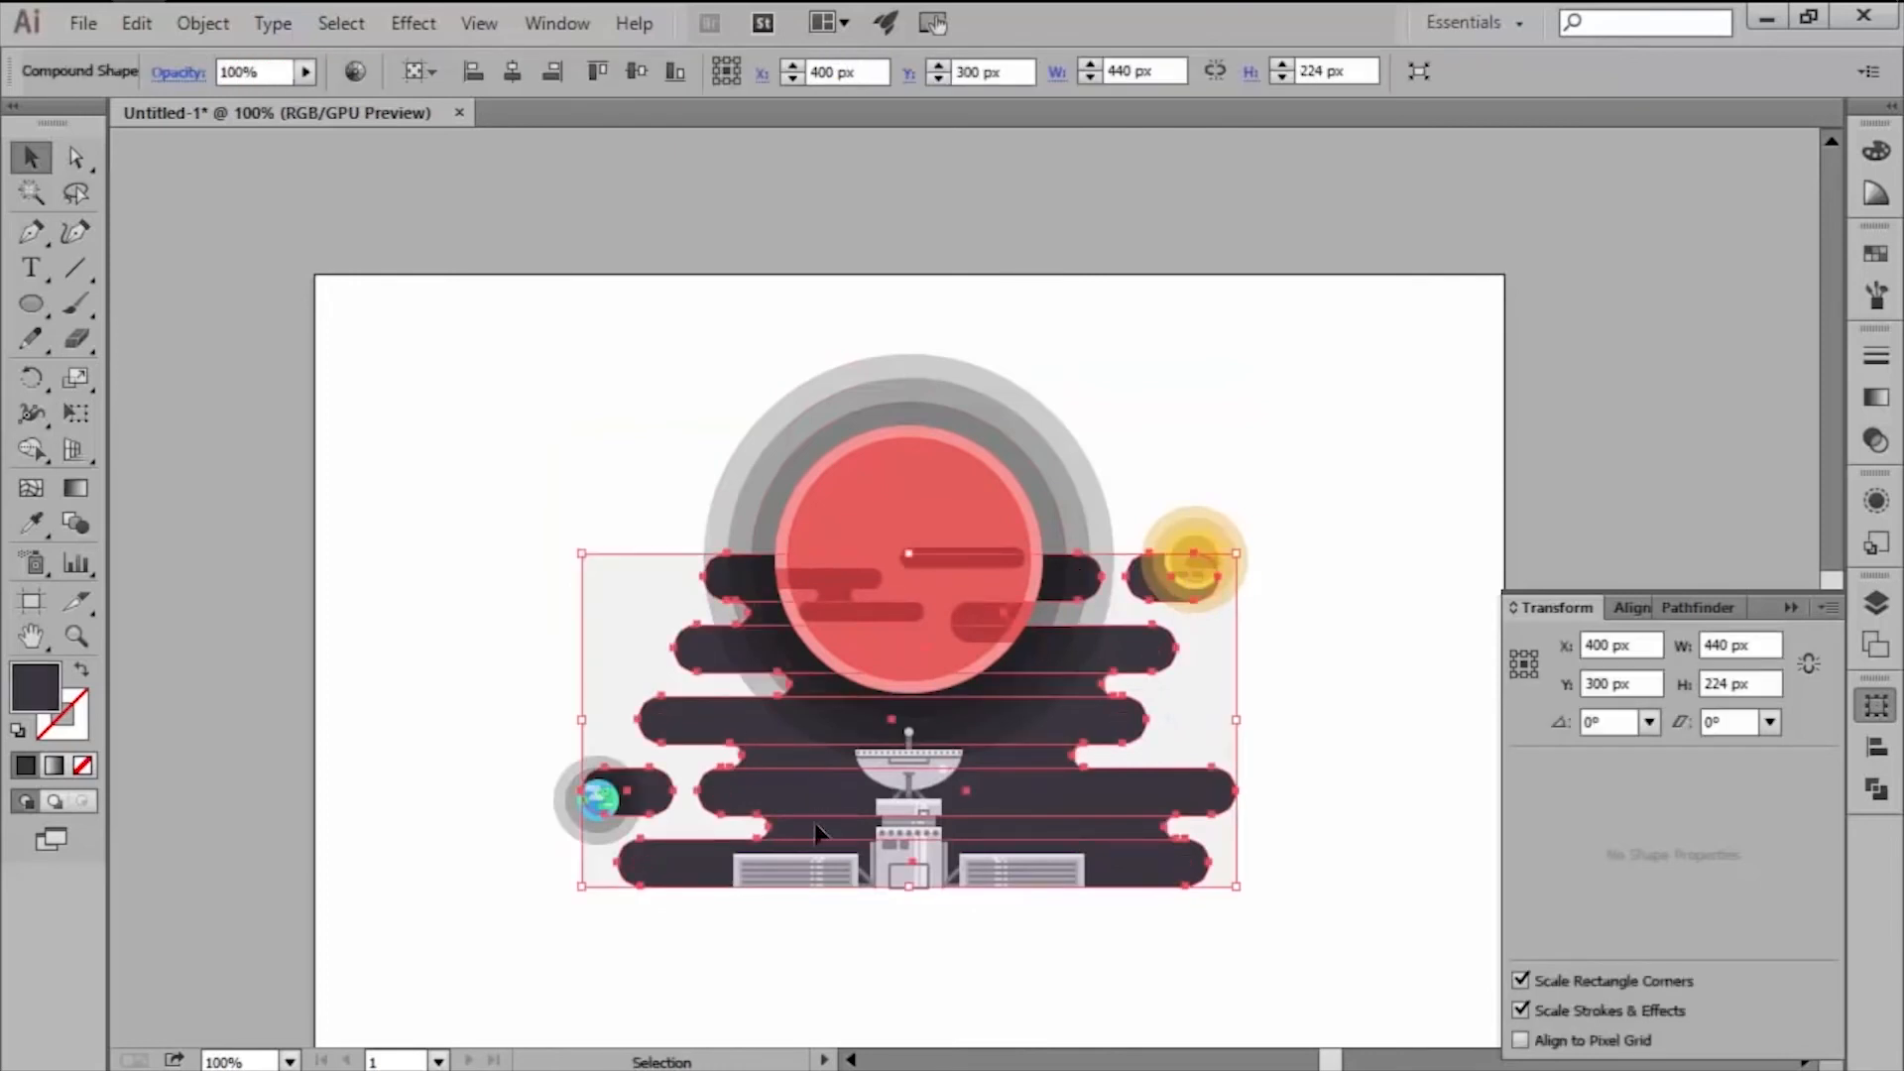
left_click(853, 1040)
left_click(890, 579, "shift")
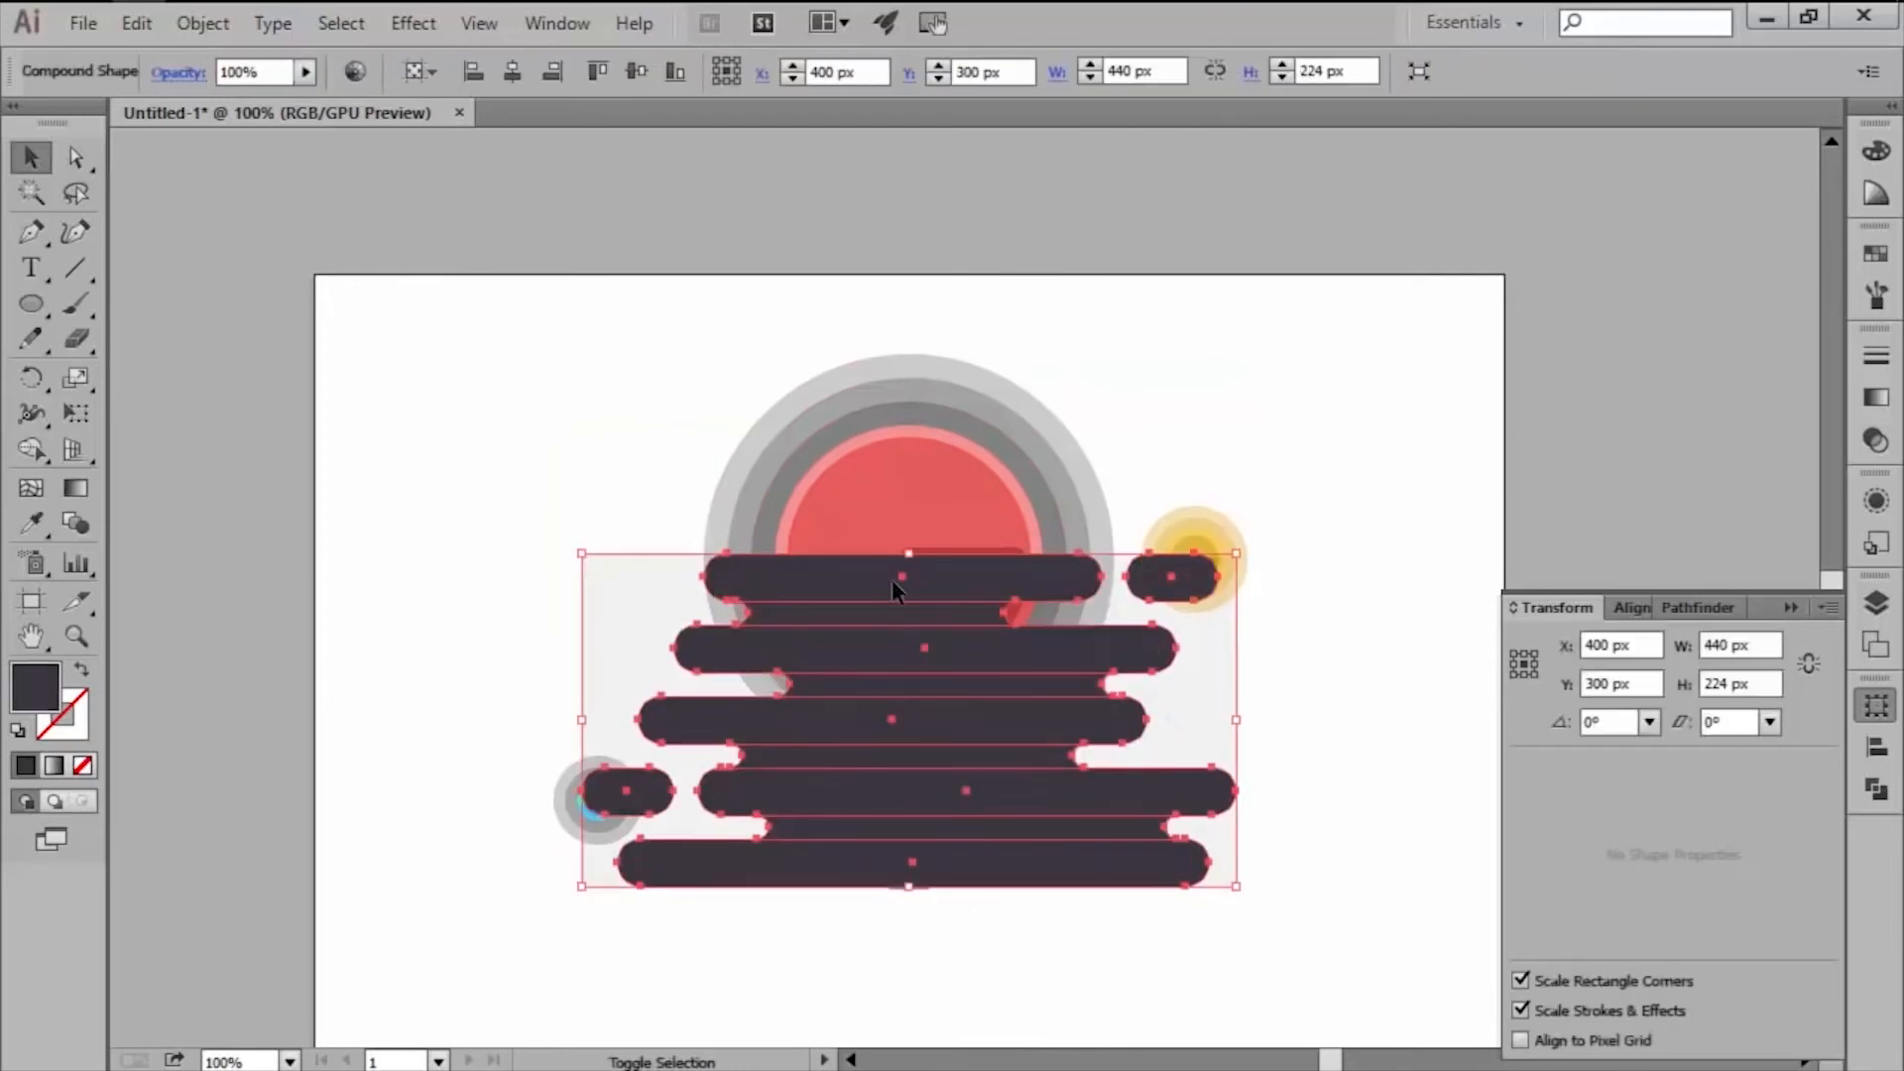
left_click(884, 510, "shift")
right_click(885, 510)
left_click(984, 681)
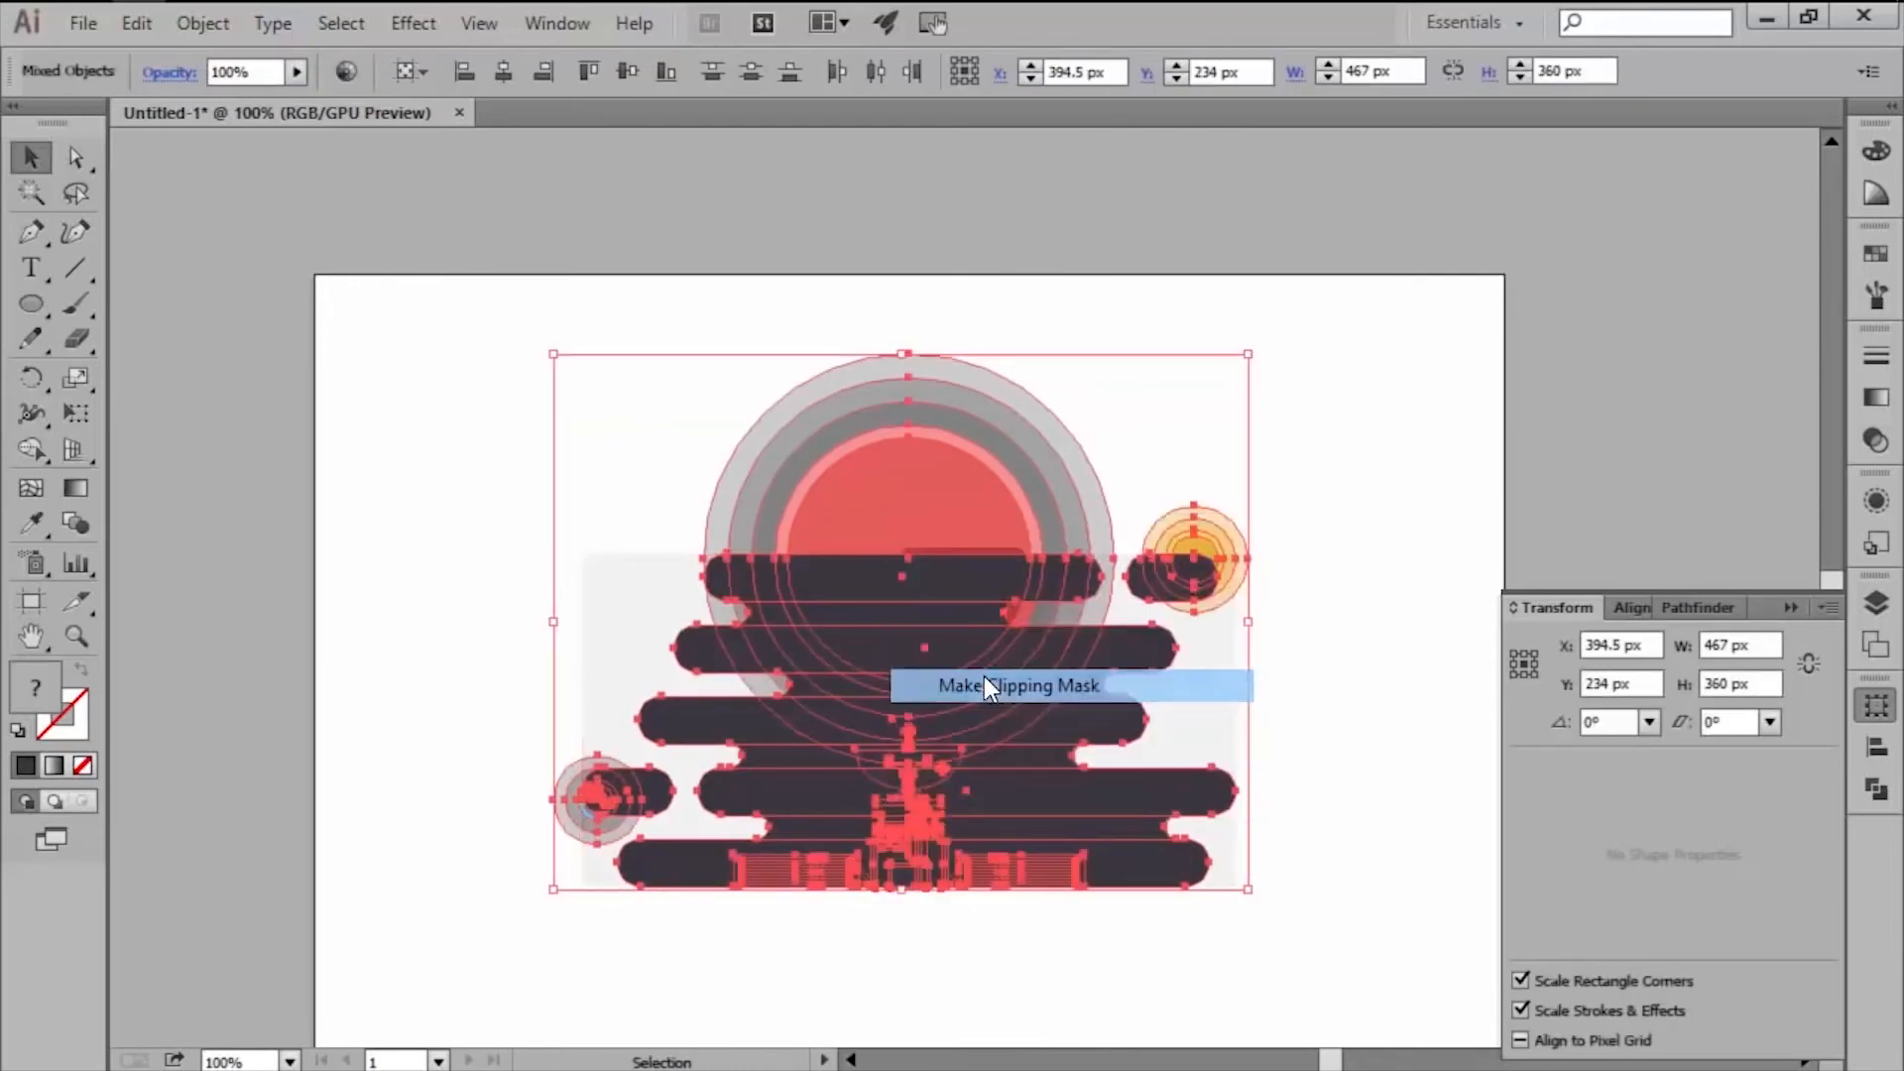
left_click(785, 935)
Isolate the clip group, set the fill to the yellow swatch and draw a circle about 6 px wide in the dark sky right of the tower.
double_click(899, 858)
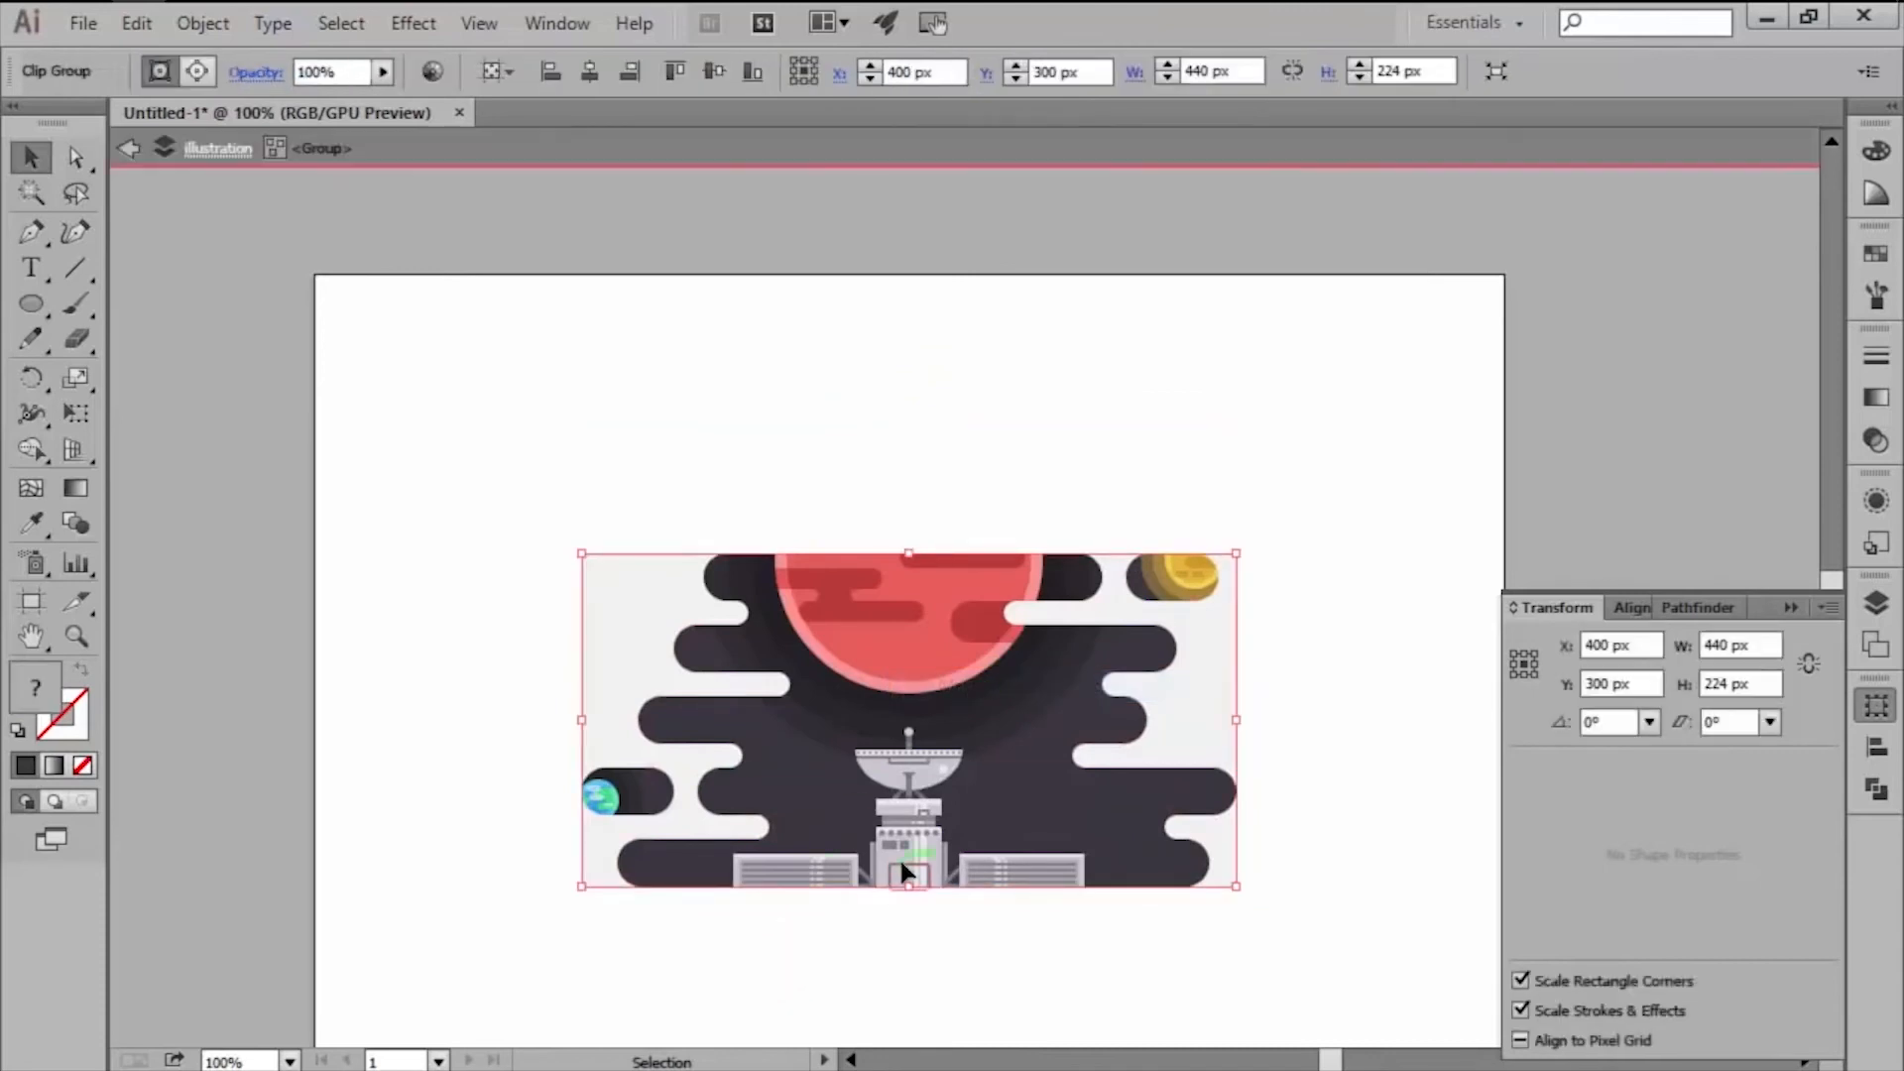
left_click(1877, 254)
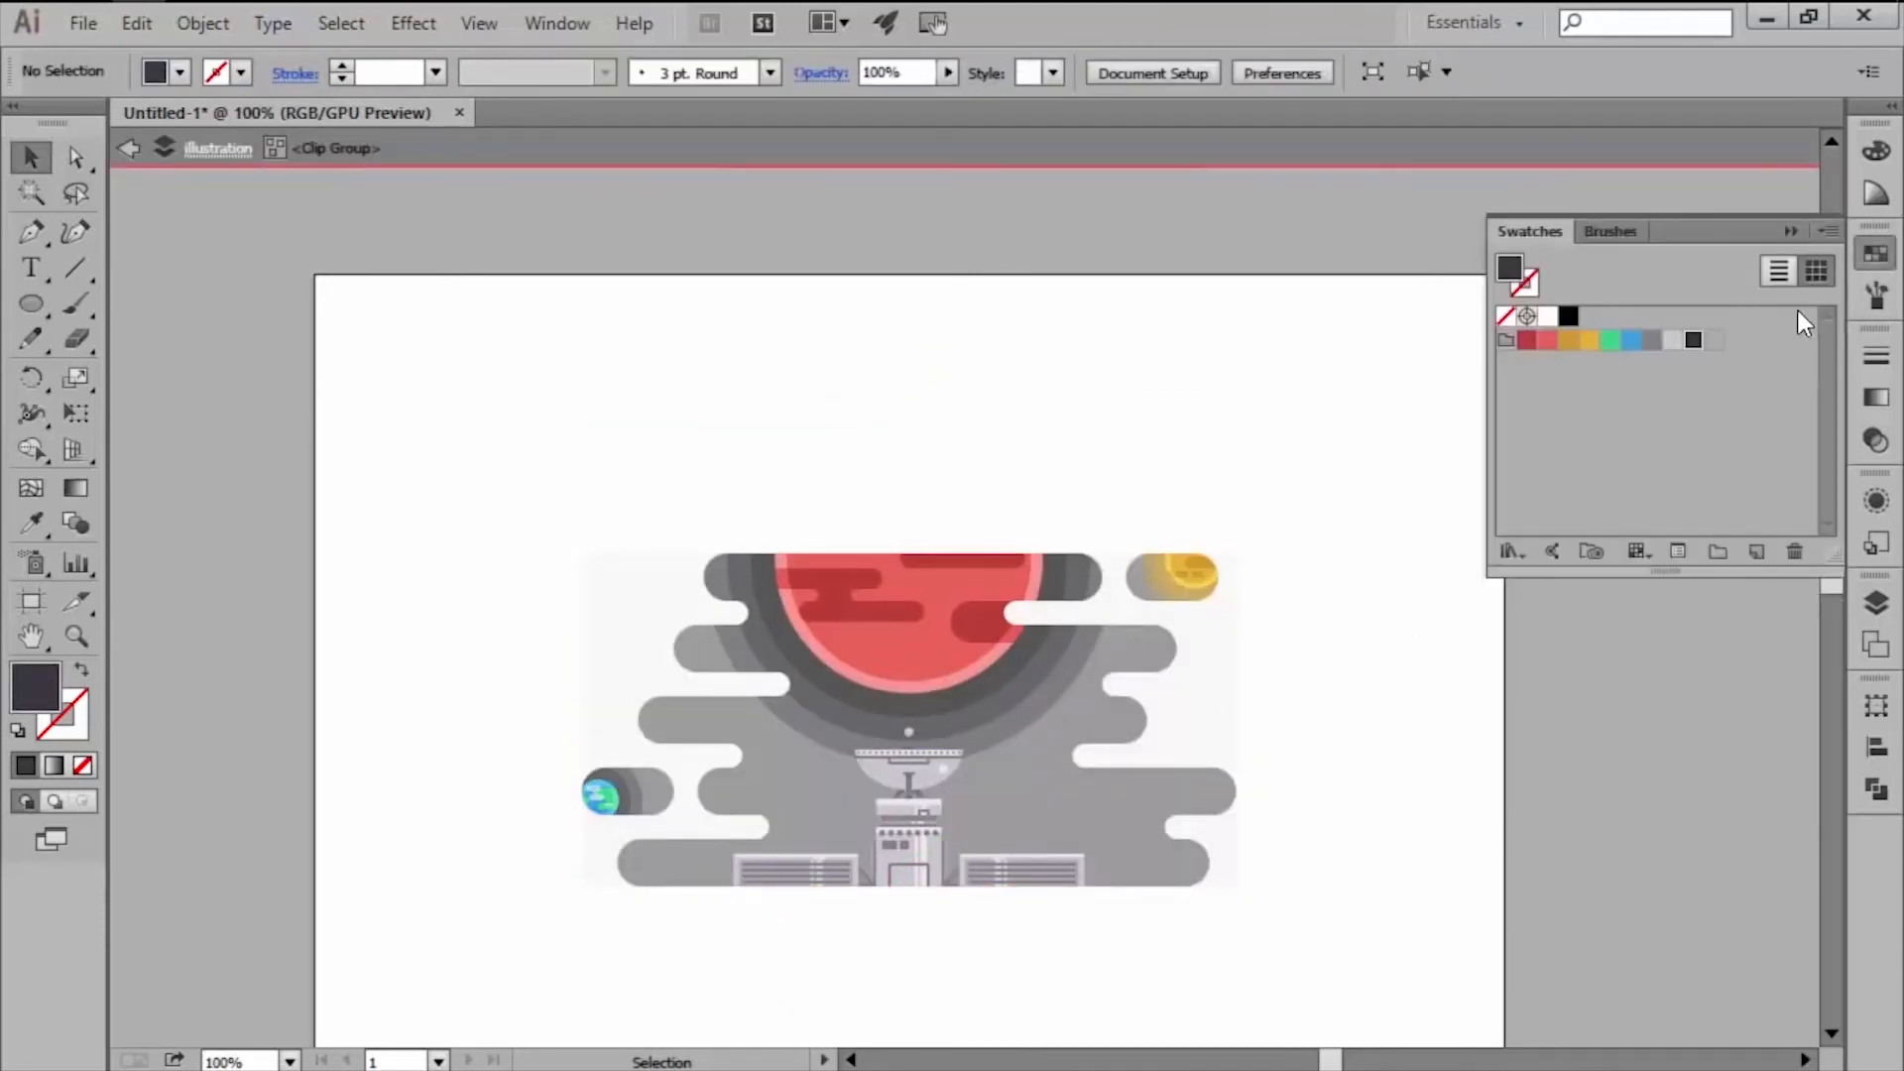
left_click(1590, 341)
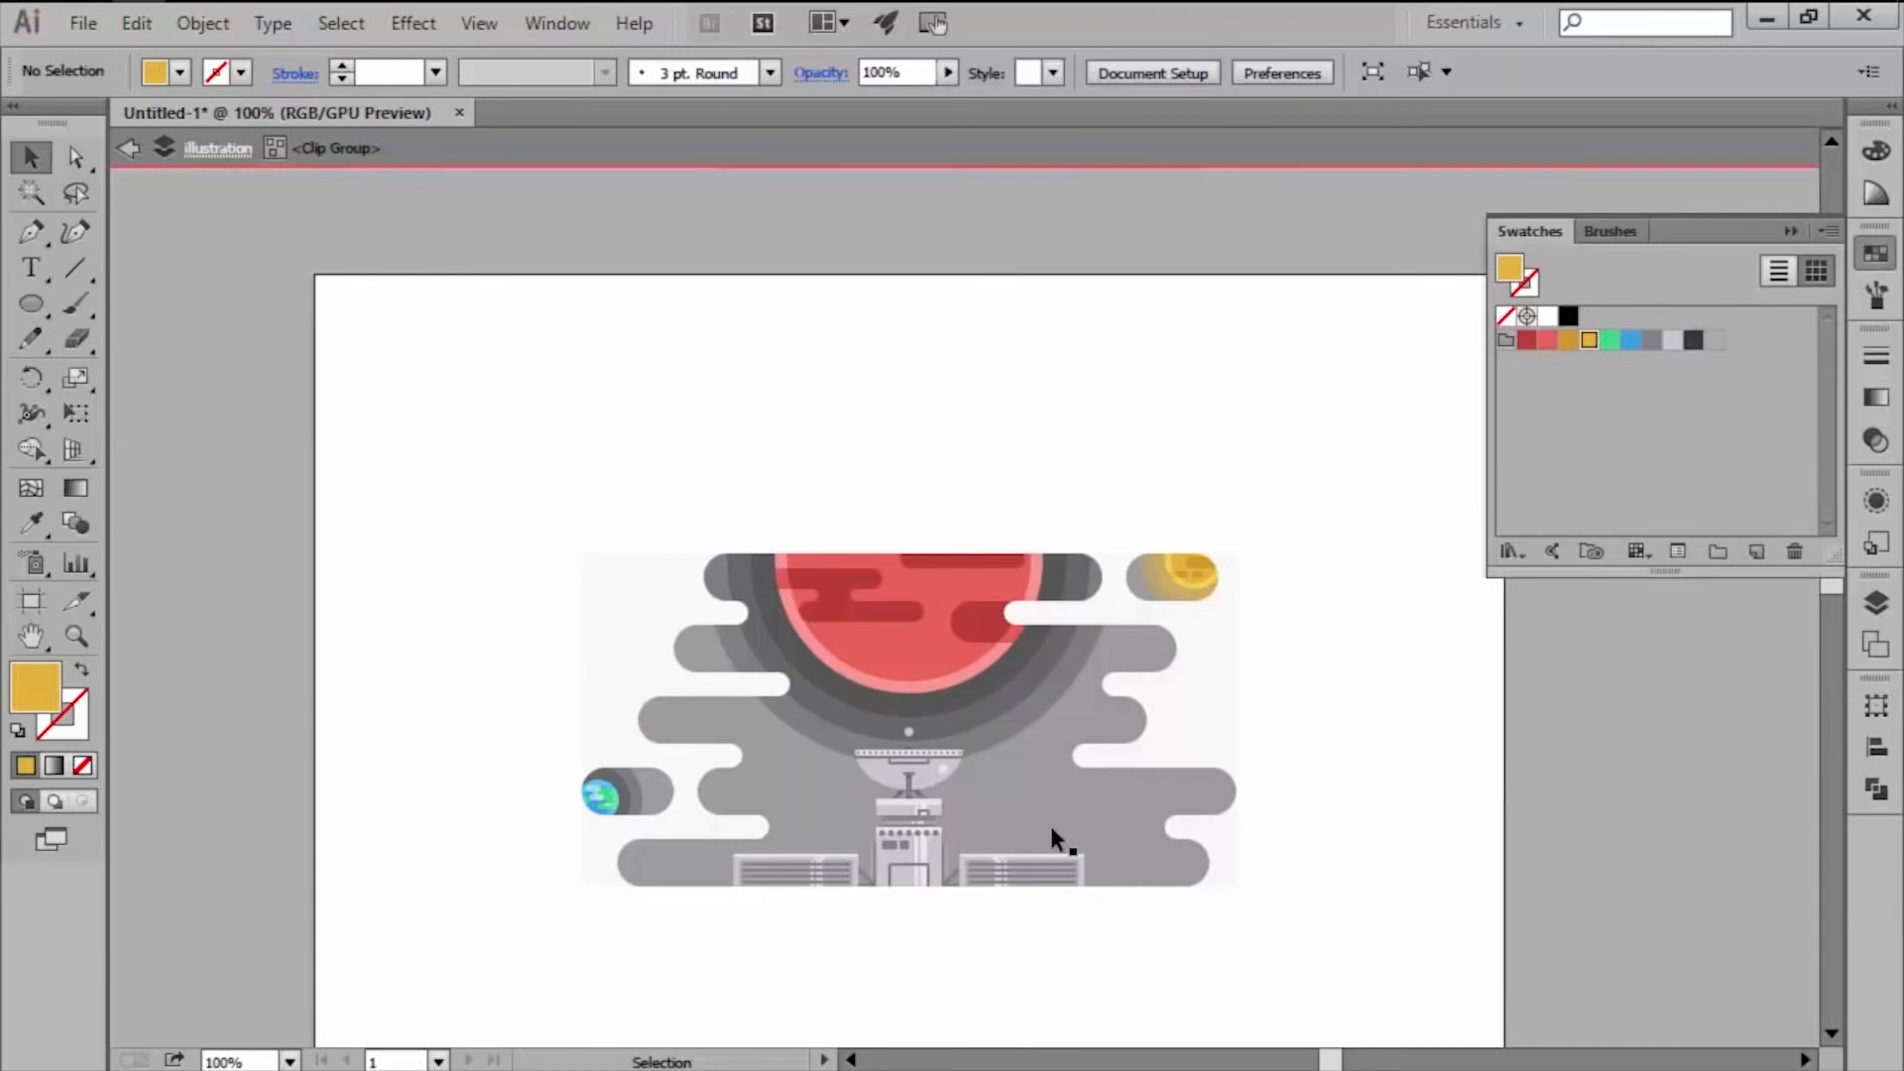
scroll(1051, 825, "up", 5)
key("ctrl+alt+y")
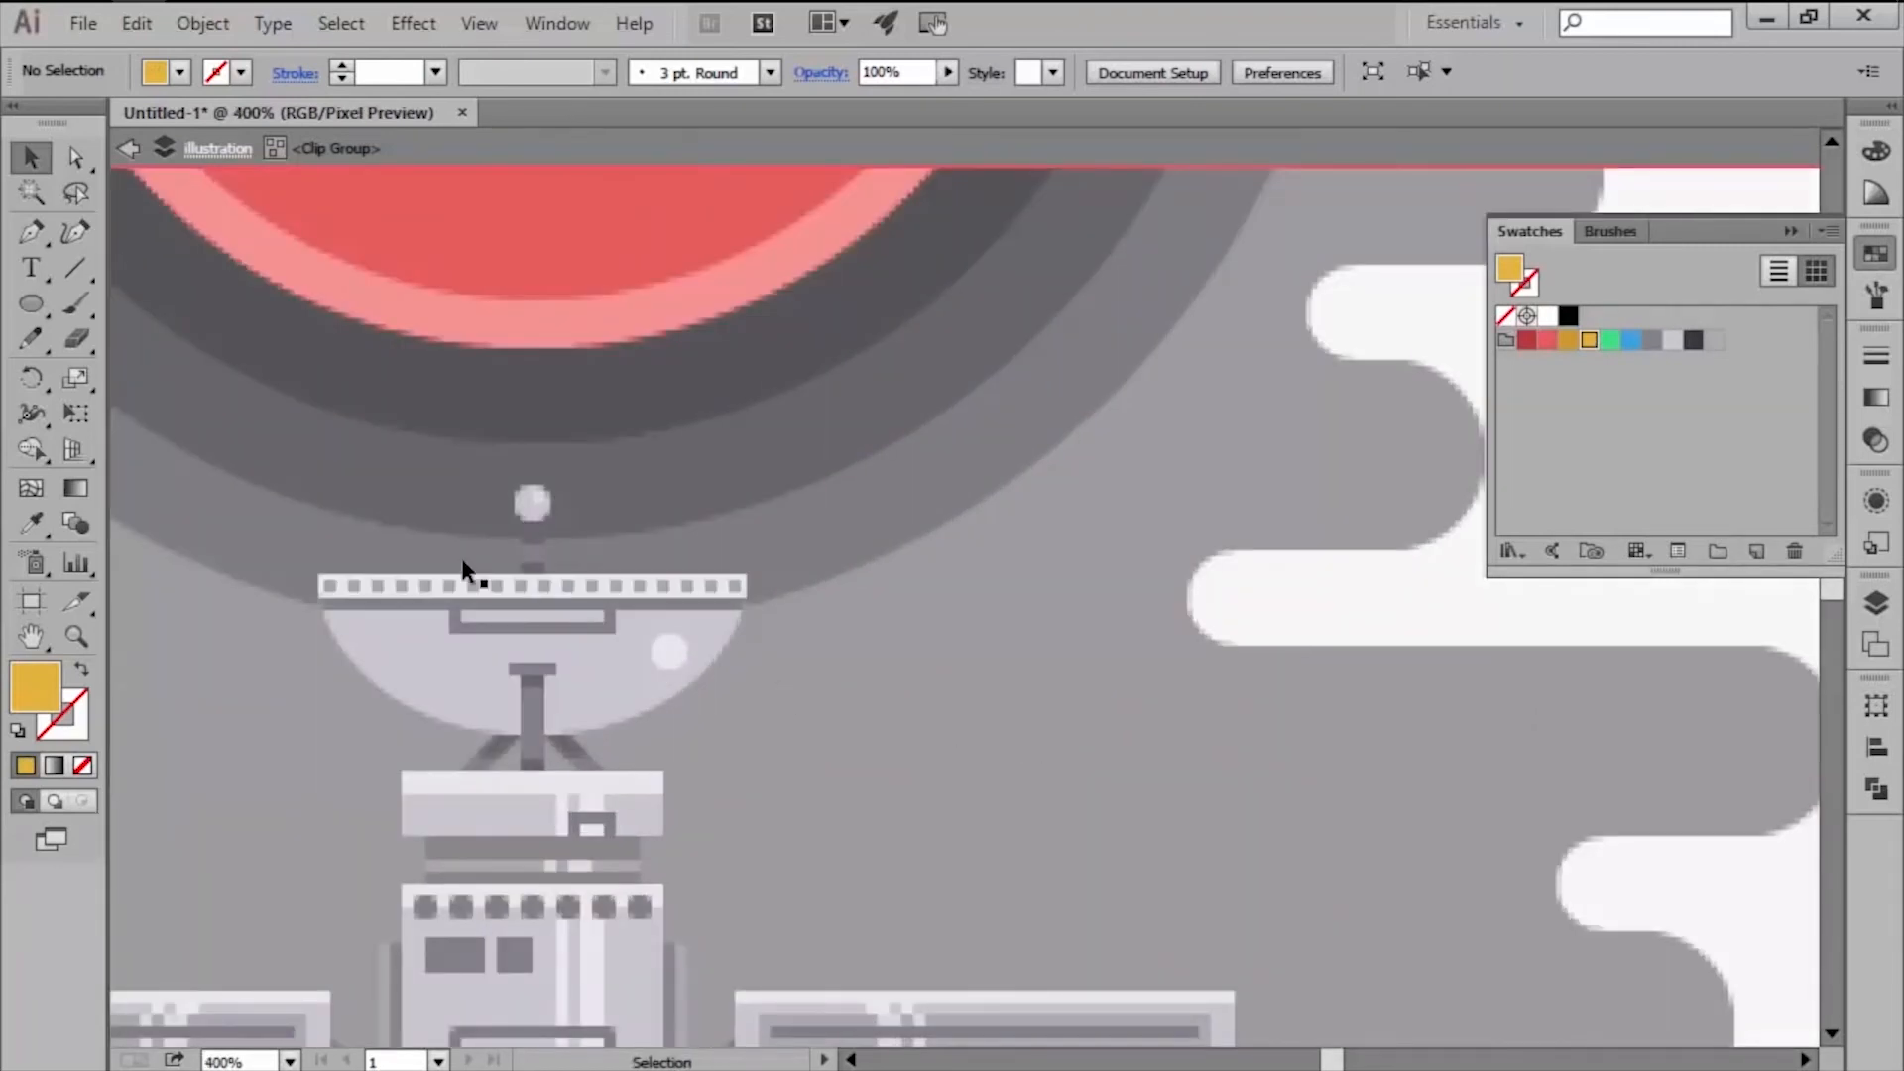
left_click(37, 301)
scroll(1135, 770, "up", 2)
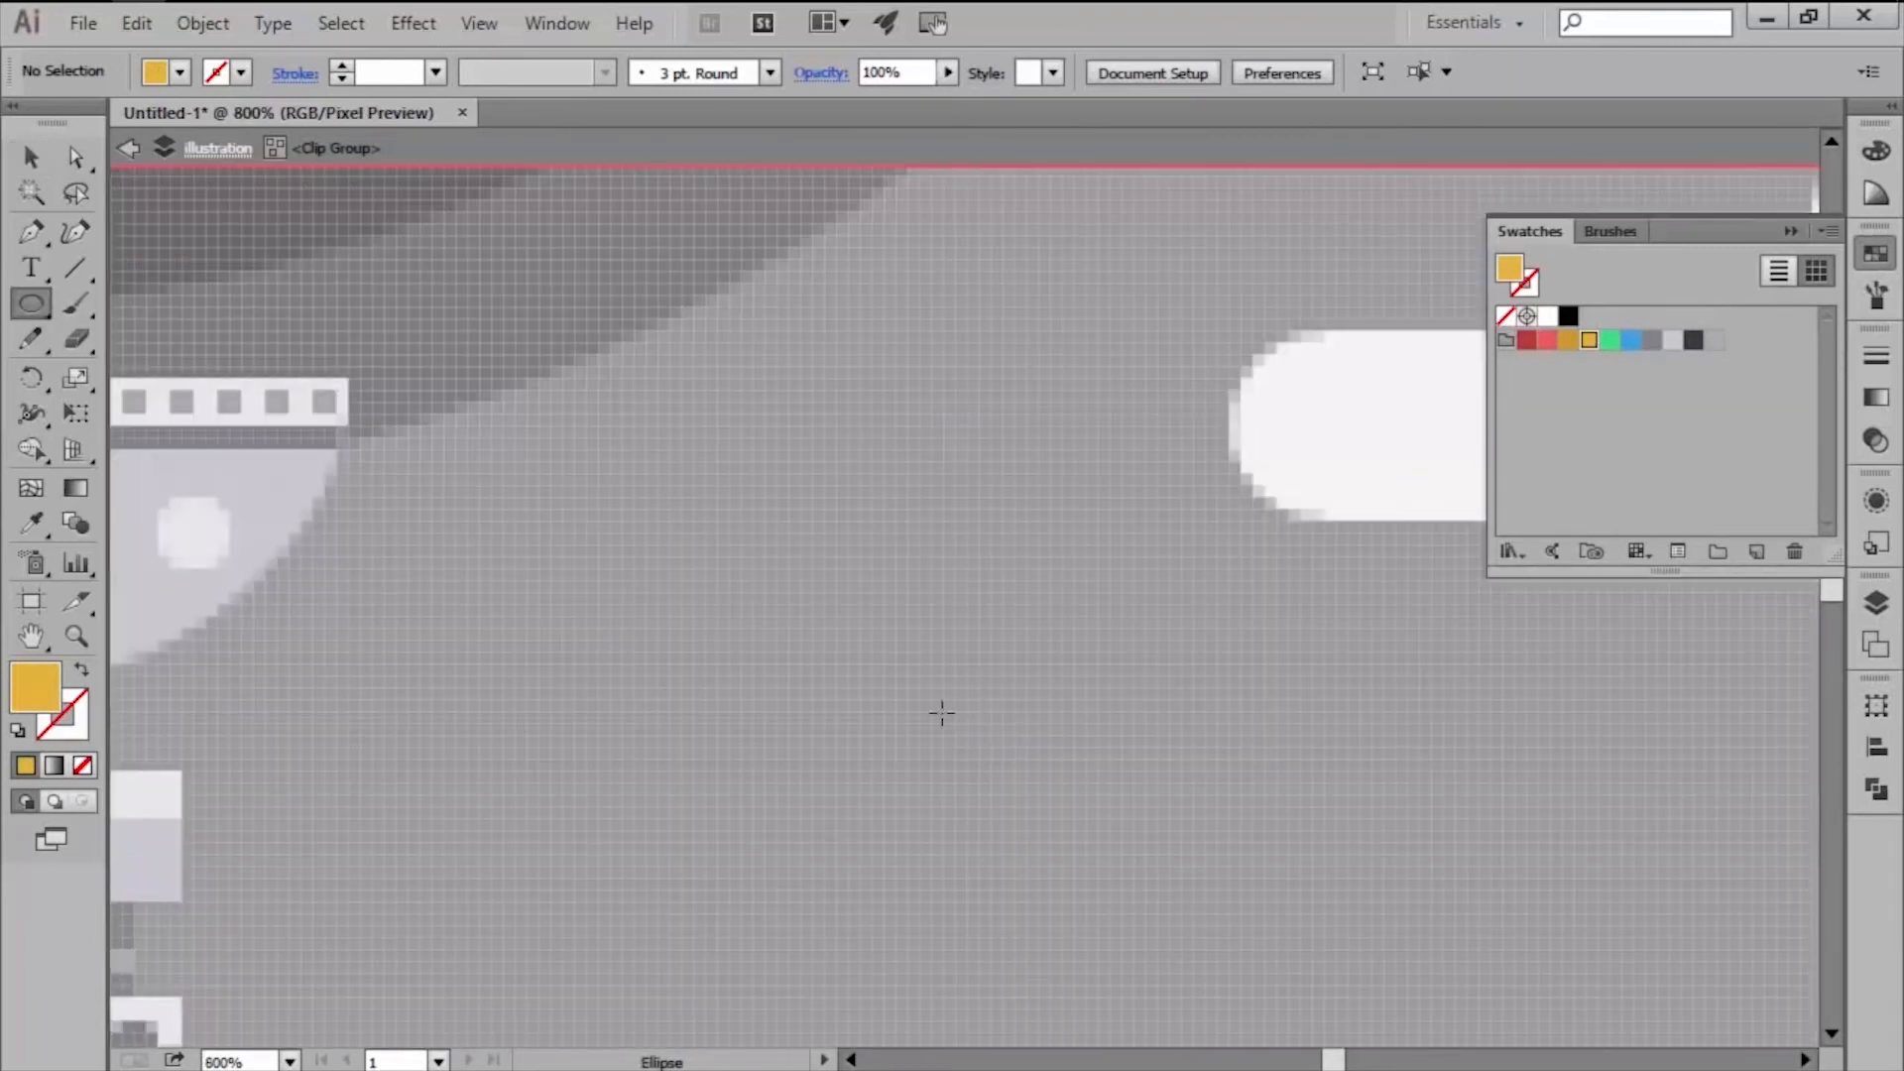
left_click_drag(972, 751, 957, 744)
key("v")
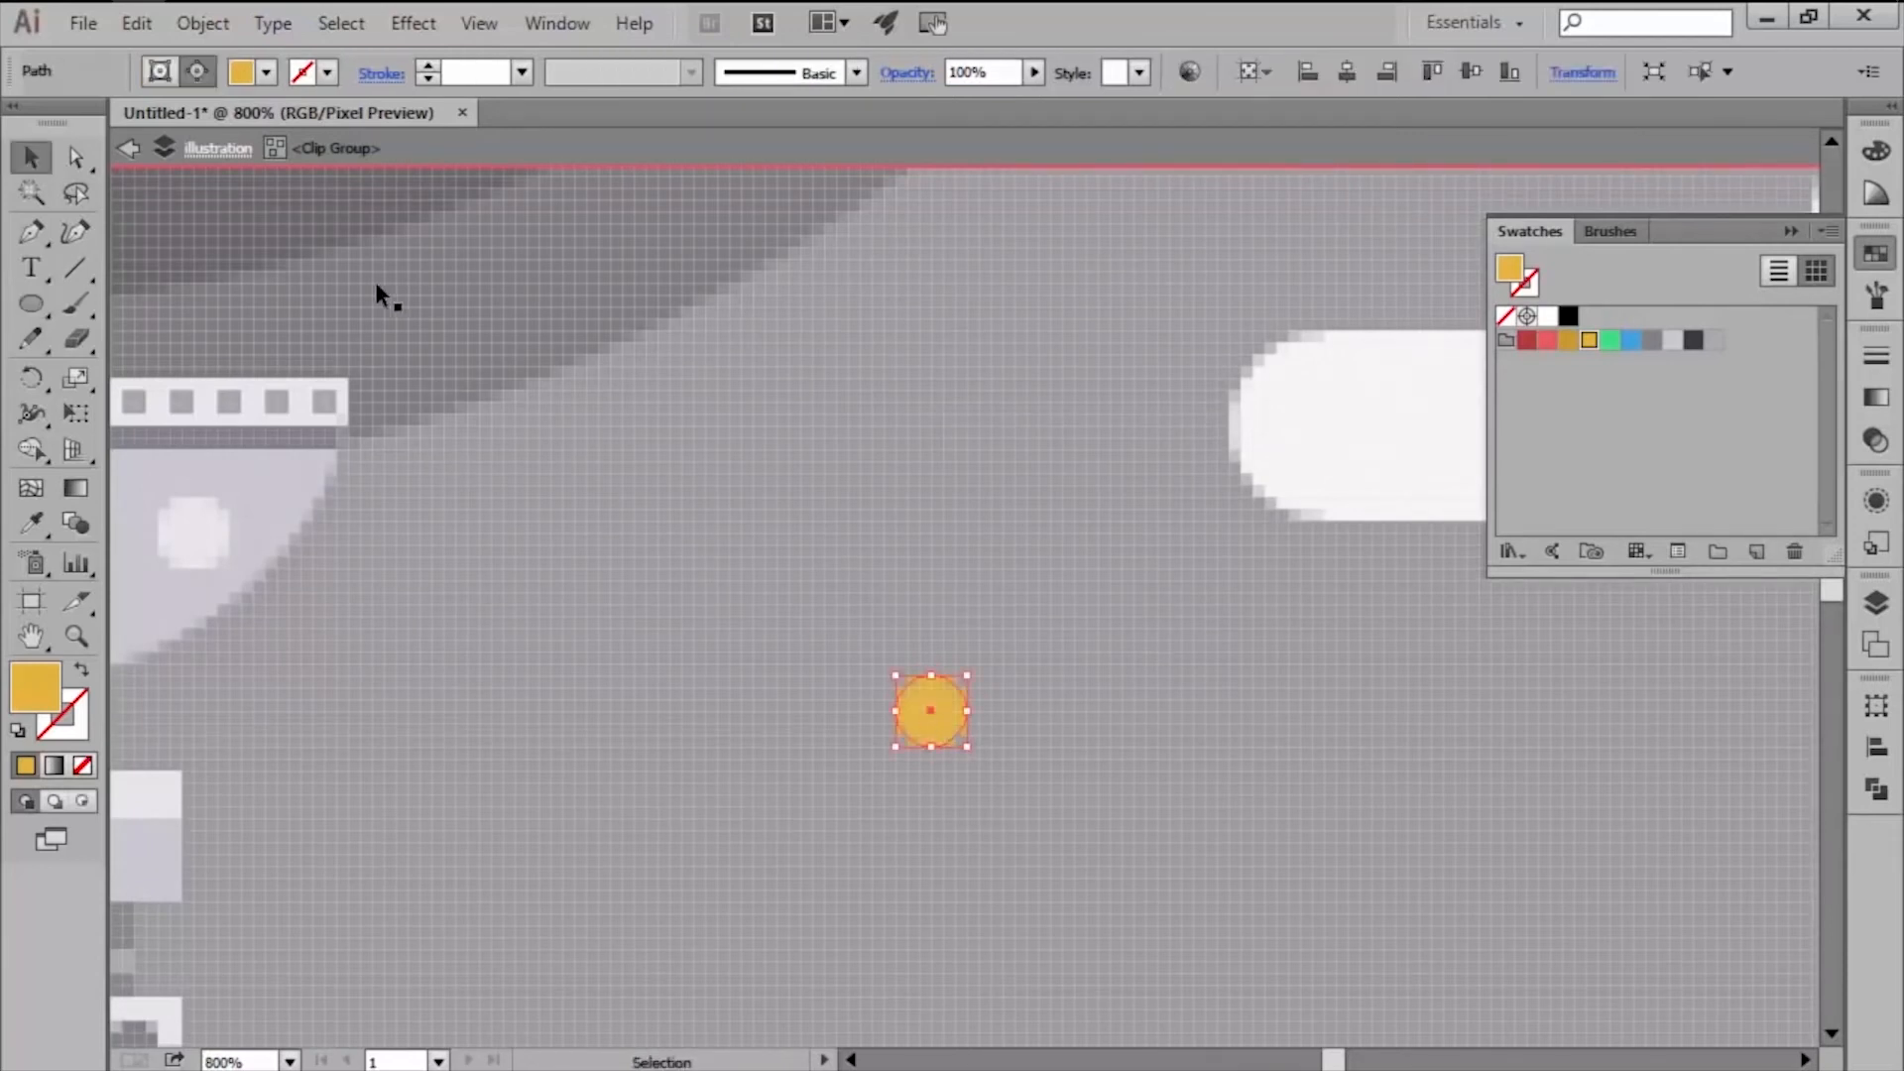
Offset the yellow circle's path by 2 px and set the resulting outer ring's opacity to 40%.
left_click(210, 24)
mouse_move(380, 627)
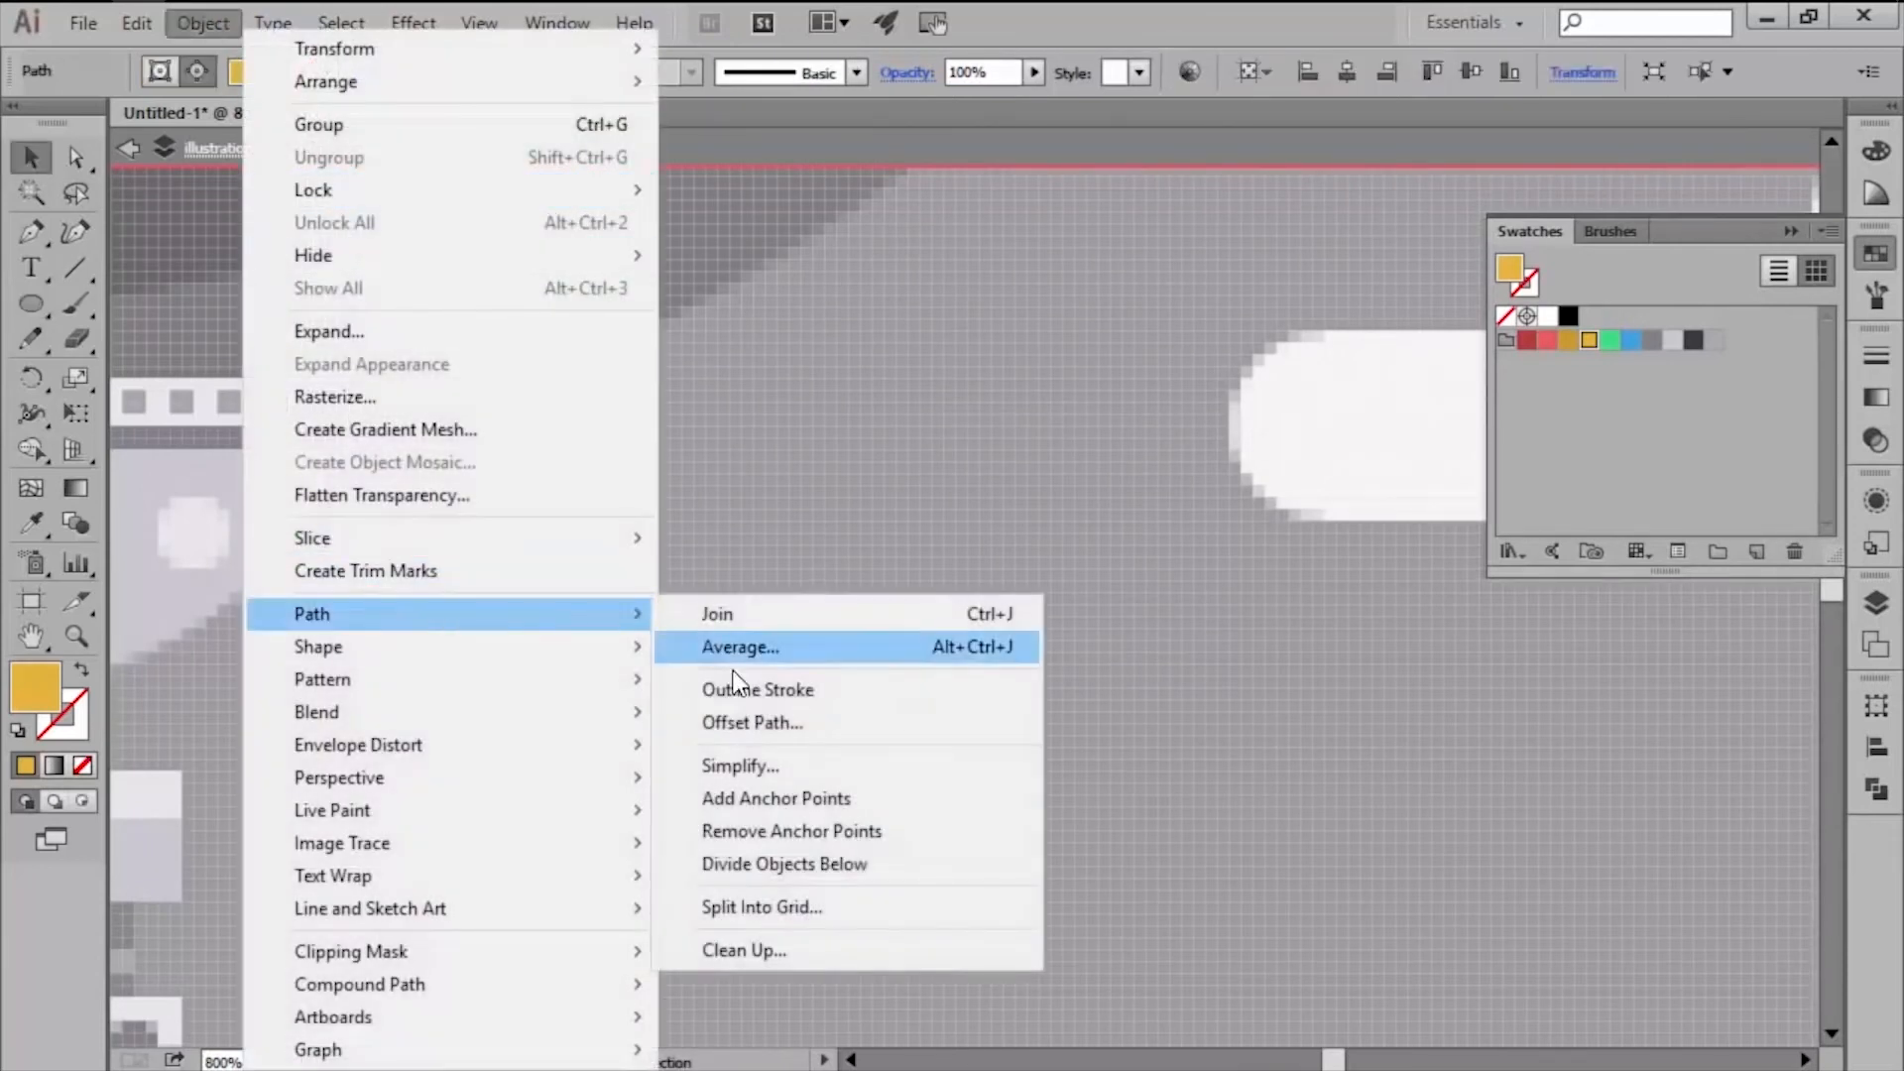
left_click(757, 722)
left_click(870, 681)
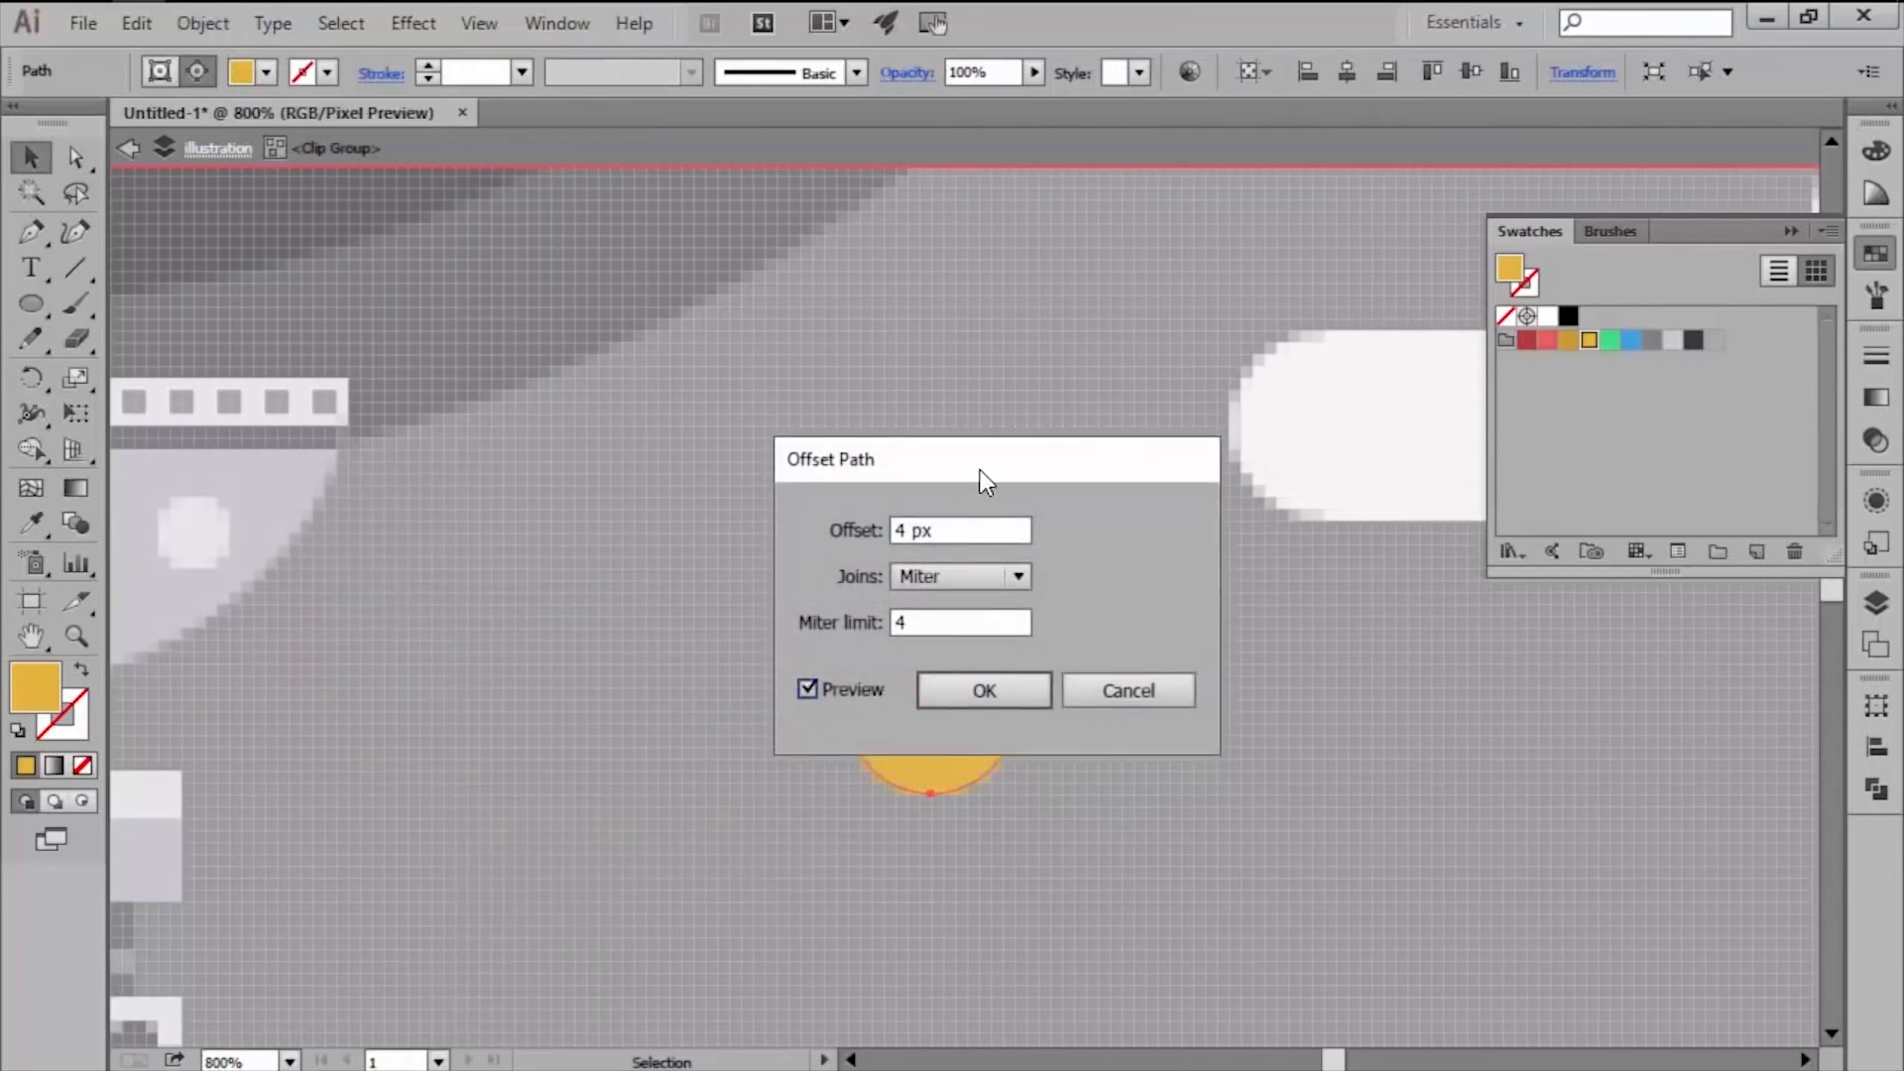
left_click_drag(978, 480, 1176, 640)
type("2")
left_click(1242, 805)
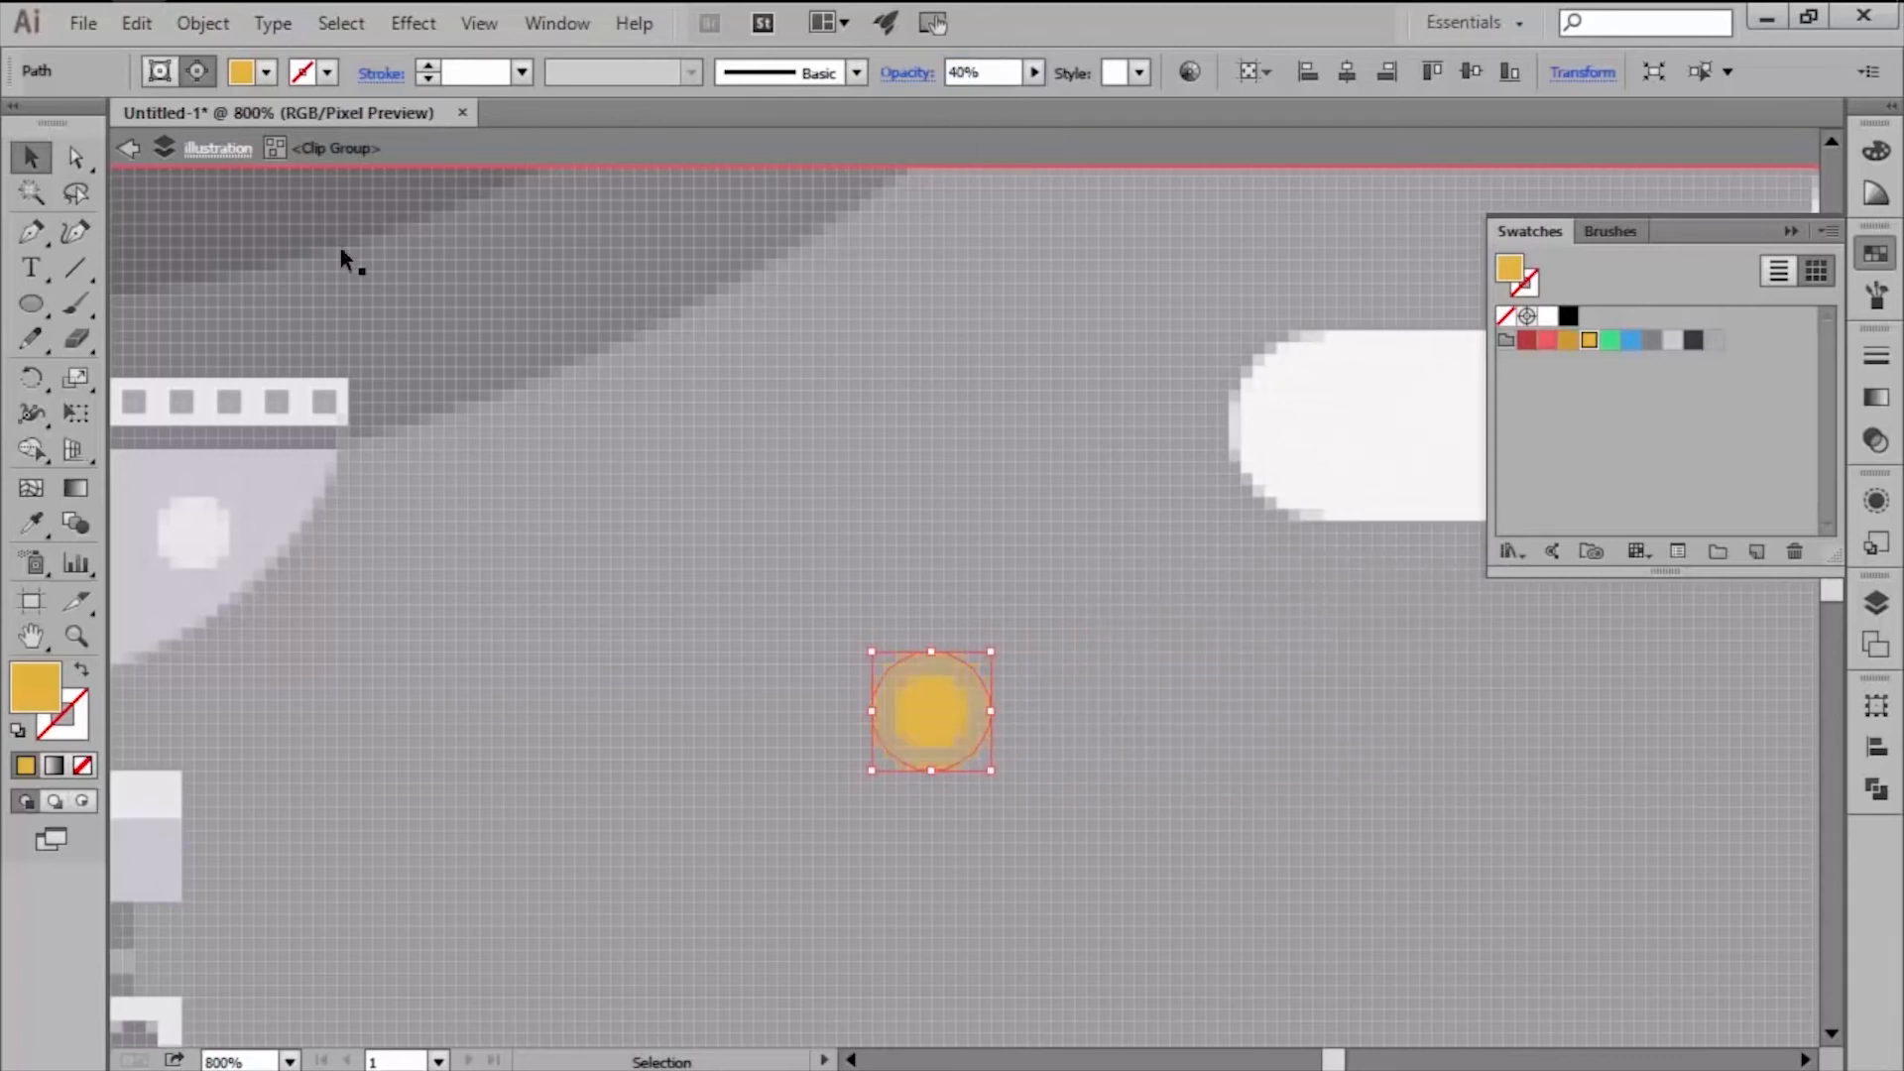
Shrink both star circles to about 4 px and 8 px wide and add a further 2 px offset ring around them.
left_click(960, 714)
left_click(977, 714)
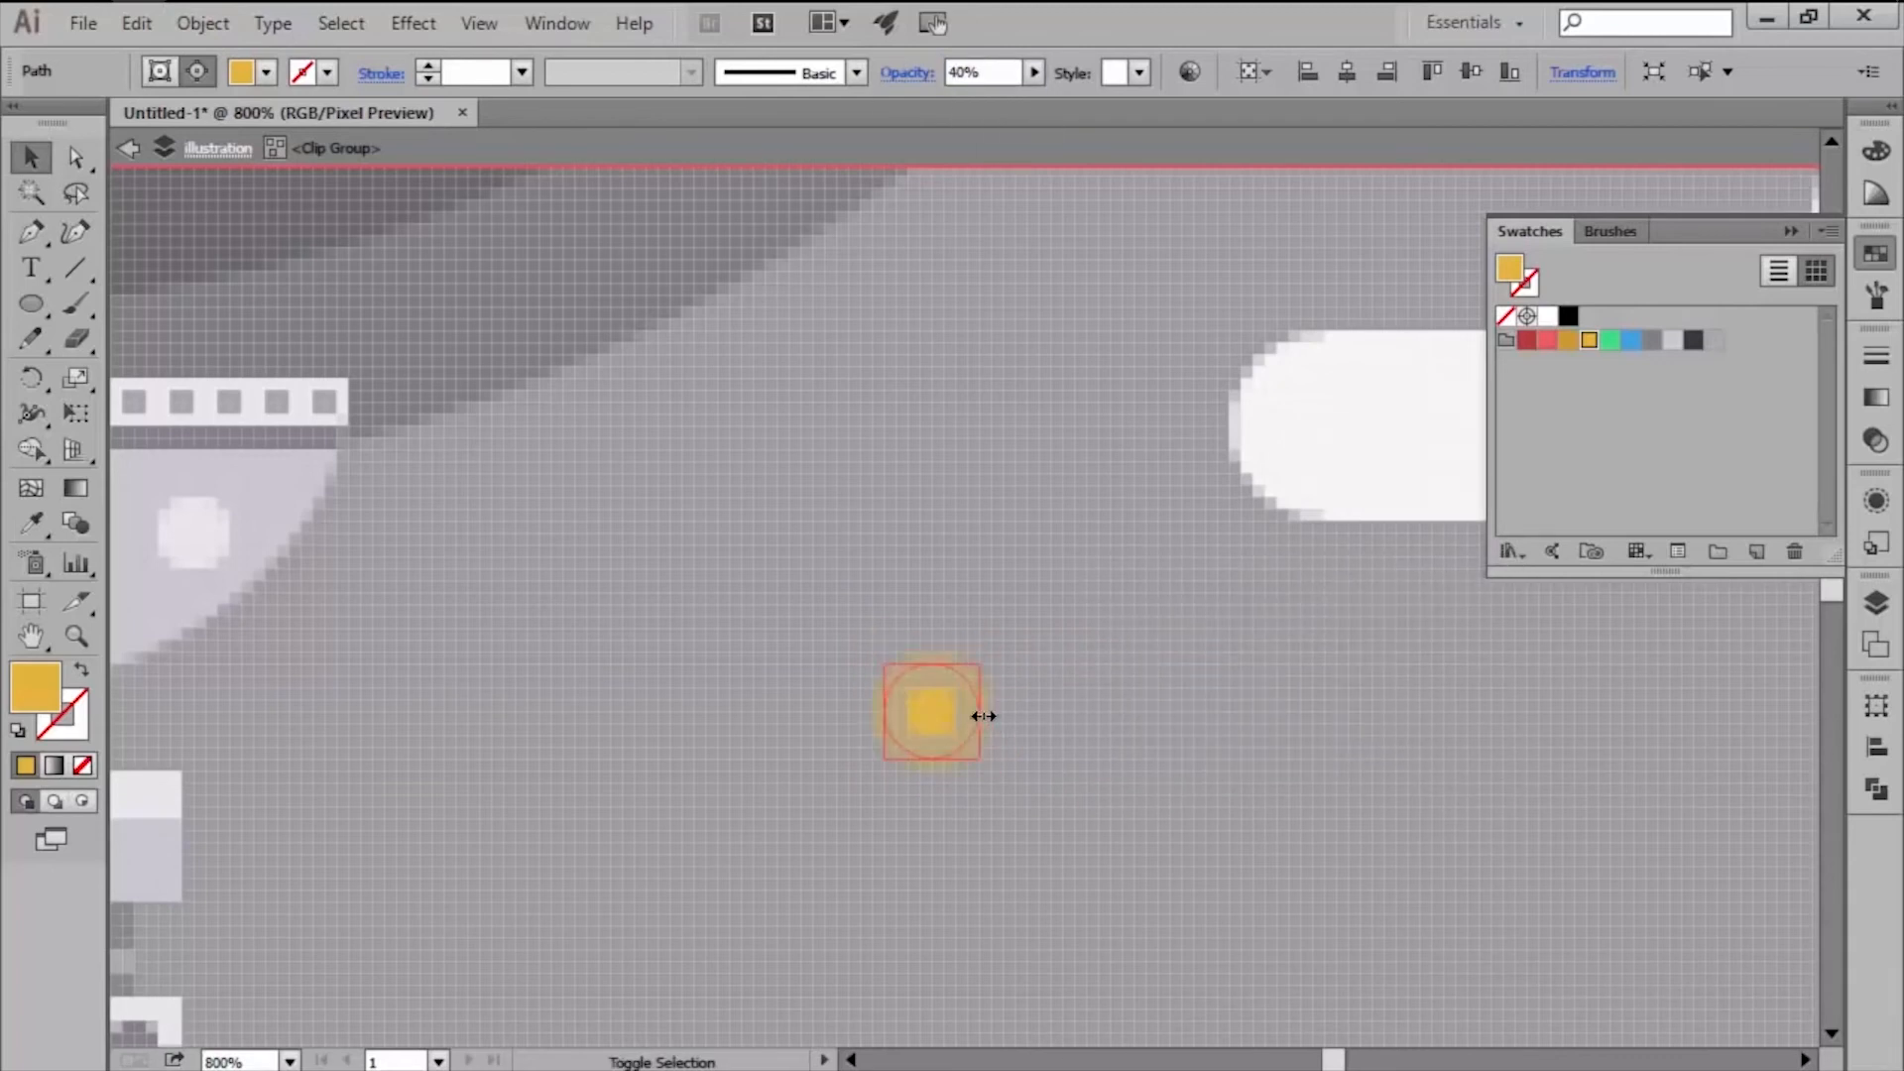
left_click(204, 23)
left_click(734, 711)
left_click(1248, 802)
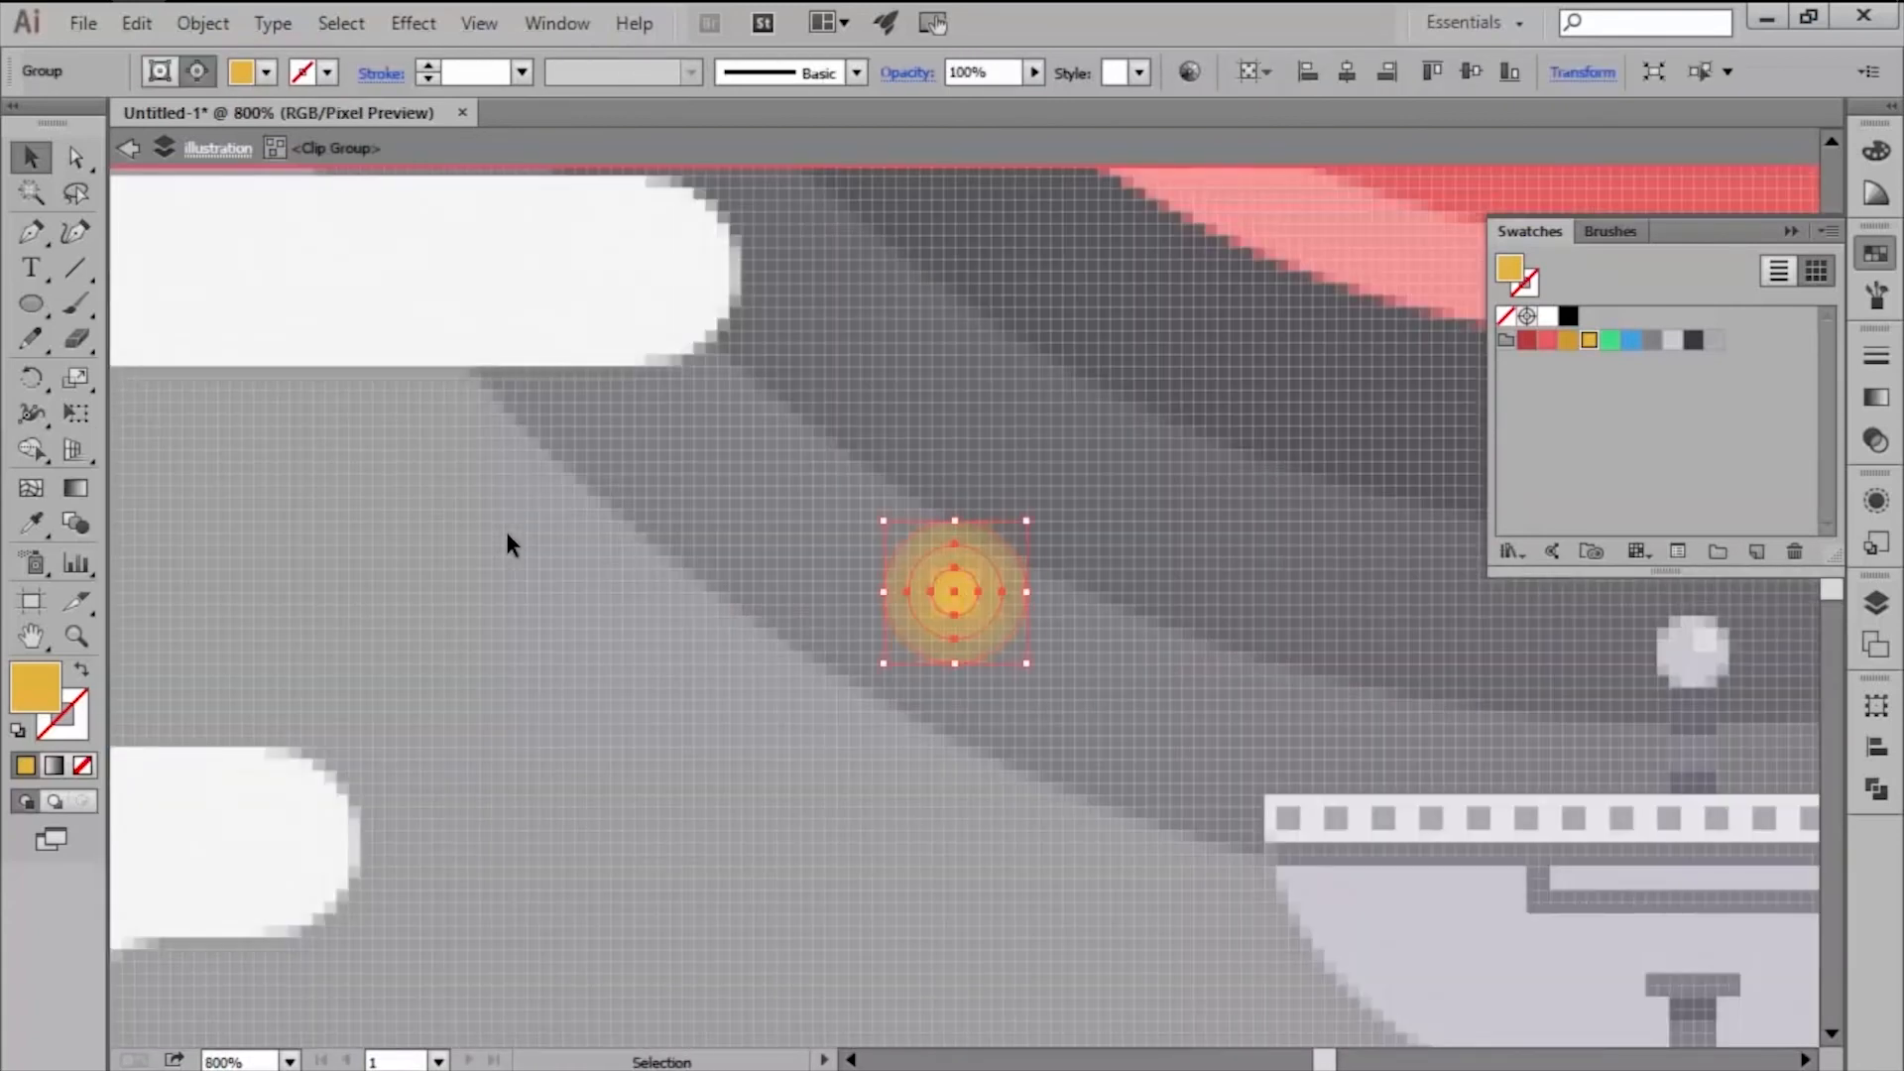
Place a copy of the grouped star in the sky above and left of the dish.
key("shift+Left")
key("shift+Left")
scroll(684, 508, "down", 4)
left_click_drag(698, 526, 831, 688)
Place another large star low in the sky, just above the tower end of the left solar panel.
scroll(763, 732, "up", 3)
key("shift+Down")
key("shift+Left")
key("Left")
key("Left")
key("Left")
key("Left")
key("Left")
key("Down")
key("Down")
scroll(608, 758, "down", 3)
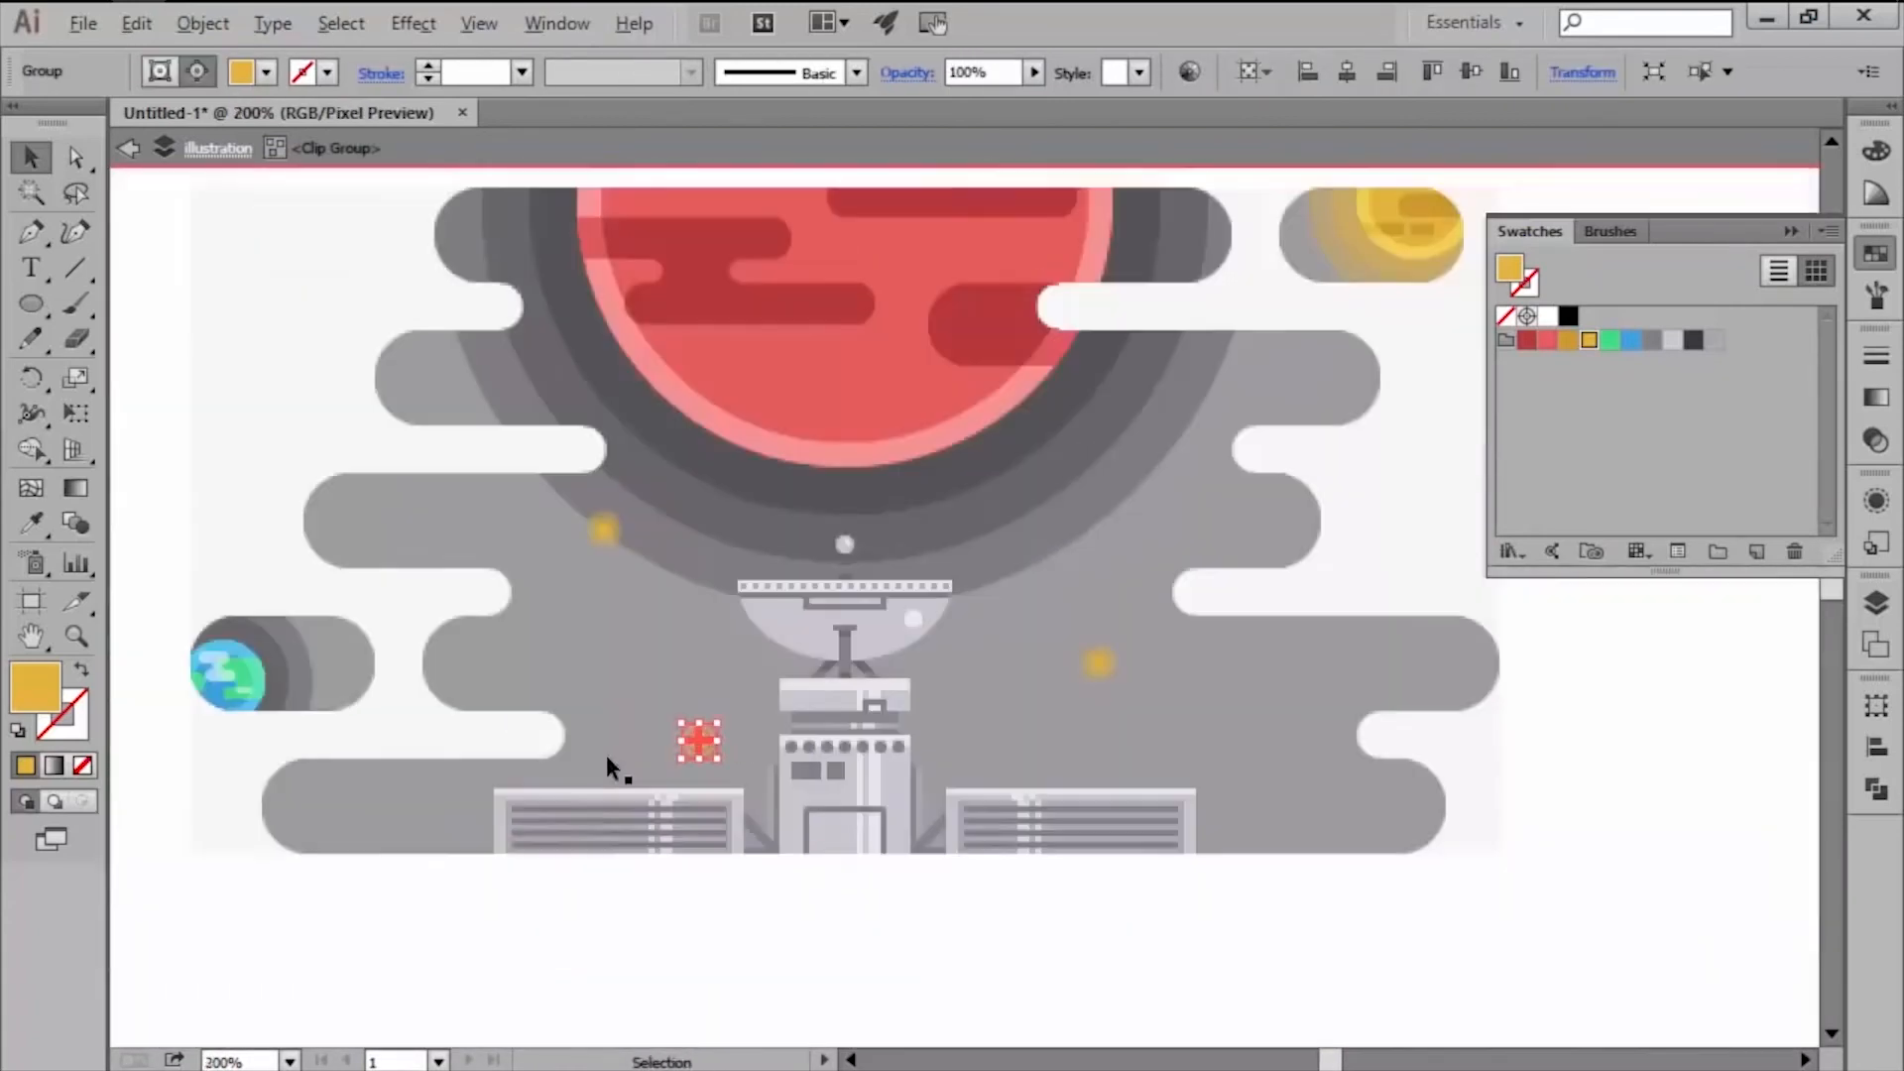
Paste a large star and nudge it onto the upper edge of the third cloud band right of the red planet.
scroll(1378, 346, "up", 3)
scroll(1030, 940, "up", 1)
key("ctrl+v")
key("shift+Right")
key("shift+Down")
key("Up")
key("Up")
key("Up")
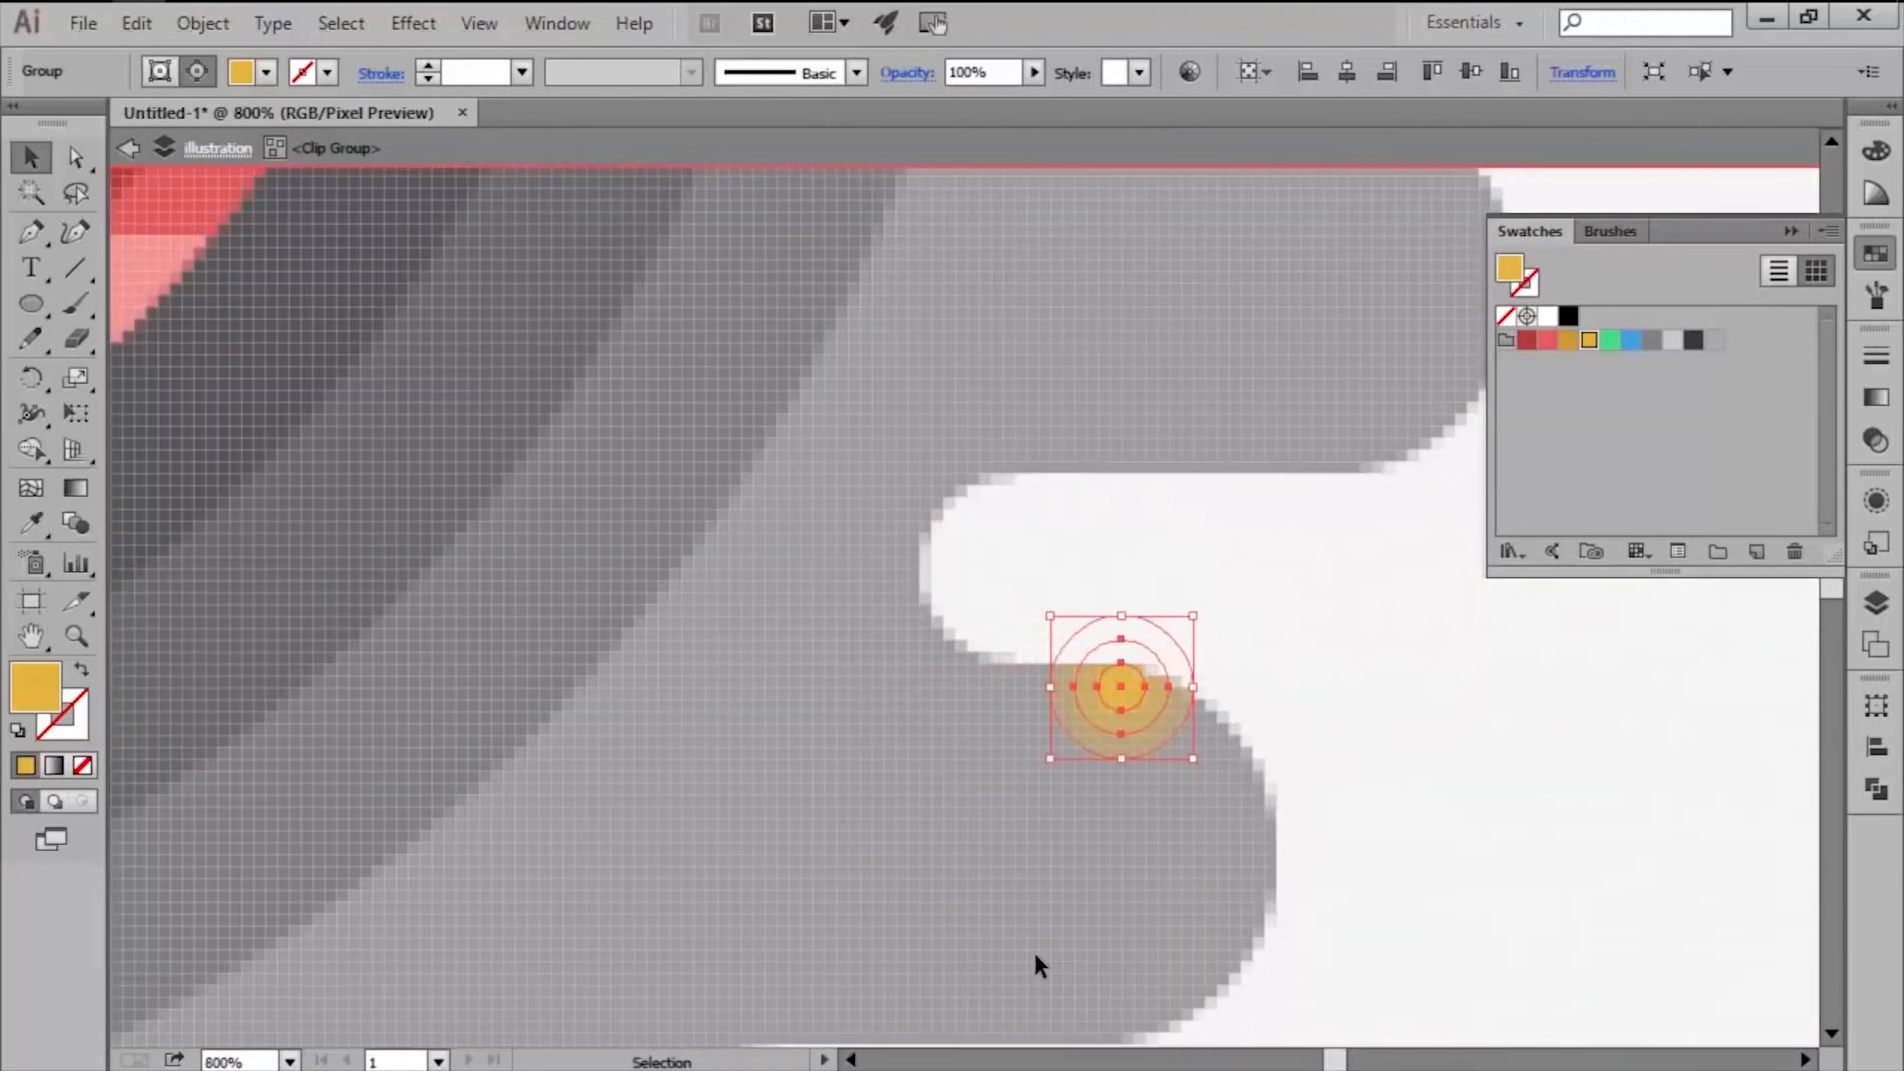
Paste a large star at the bottom edge of the lowest right cloud and nudge it toward the rounded end.
scroll(1035, 956, "down", 3)
left_click_drag(1035, 957, 1162, 397)
scroll(1429, 802, "up", 4)
key("ctrl+v")
key("shift+Down")
key("shift+Down")
key("Right")
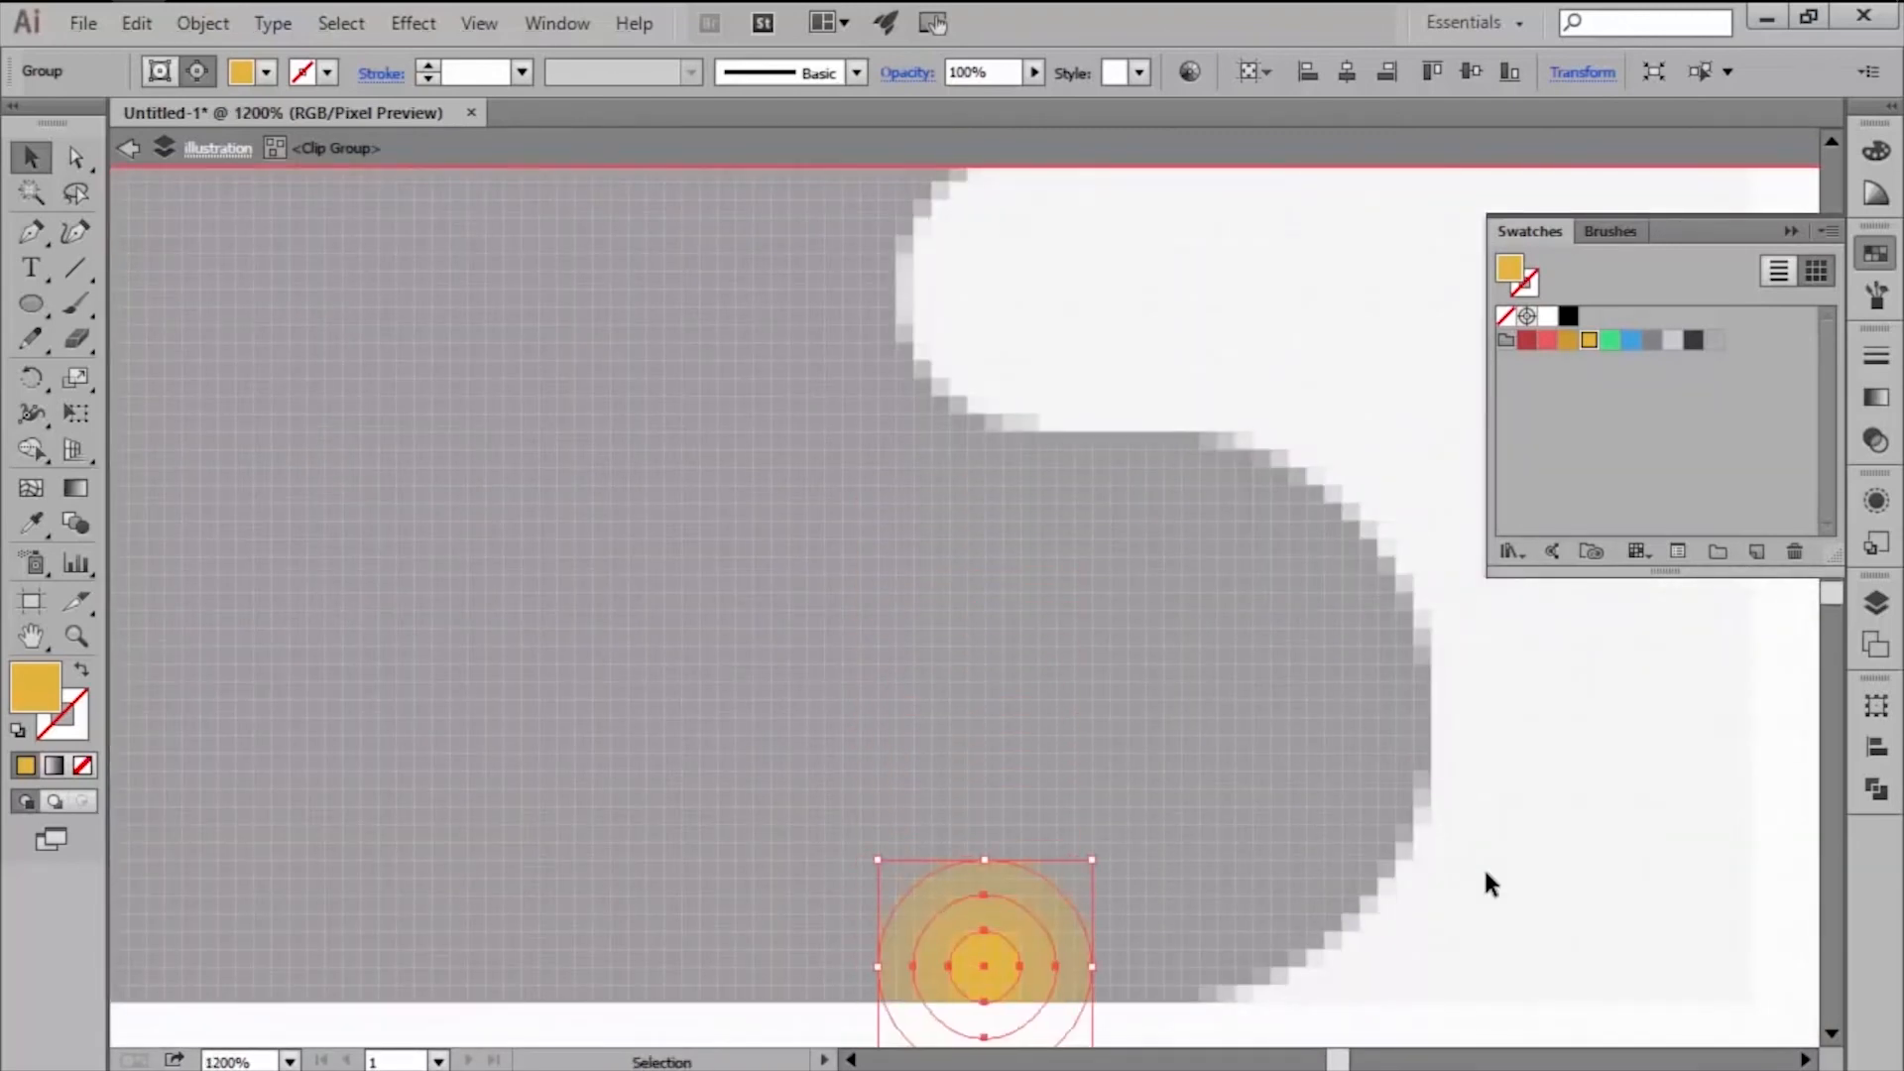
key("shift+Right")
key("Right")
key("Right")
key("Right")
key("Right")
key("Right")
key("Down")
key("Down")
scroll(1484, 866, "down", 4)
Temporarily turn off Pixel Preview and deselect everything to check the placed stars across the illustration.
key("ctrl+alt+y")
left_click(1014, 971)
scroll(1014, 971, "down", 2)
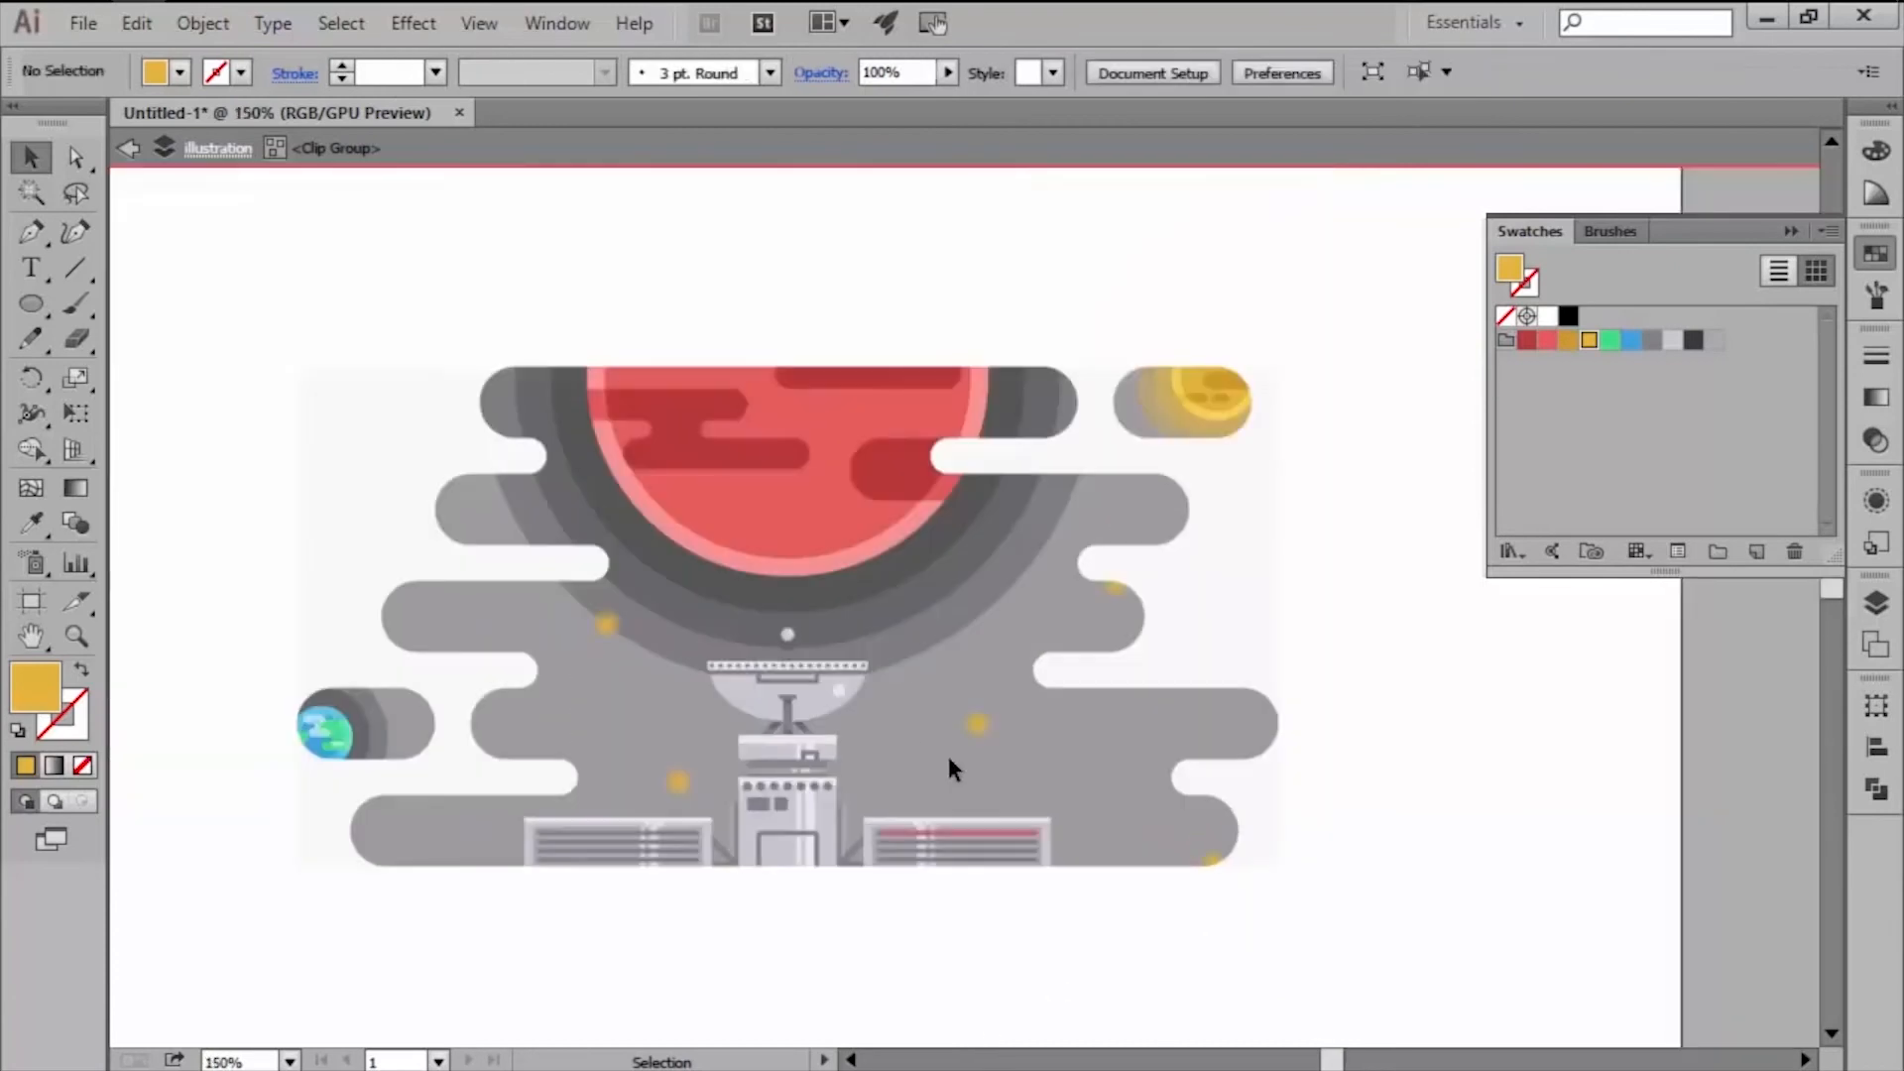
scroll(948, 756, "up", 4)
key("ctrl+alt+y")
Draw a yellow circle about 2 px wide between the tower and the large right star and offset its path by 2 px.
left_click(27, 314)
scroll(867, 711, "up", 1)
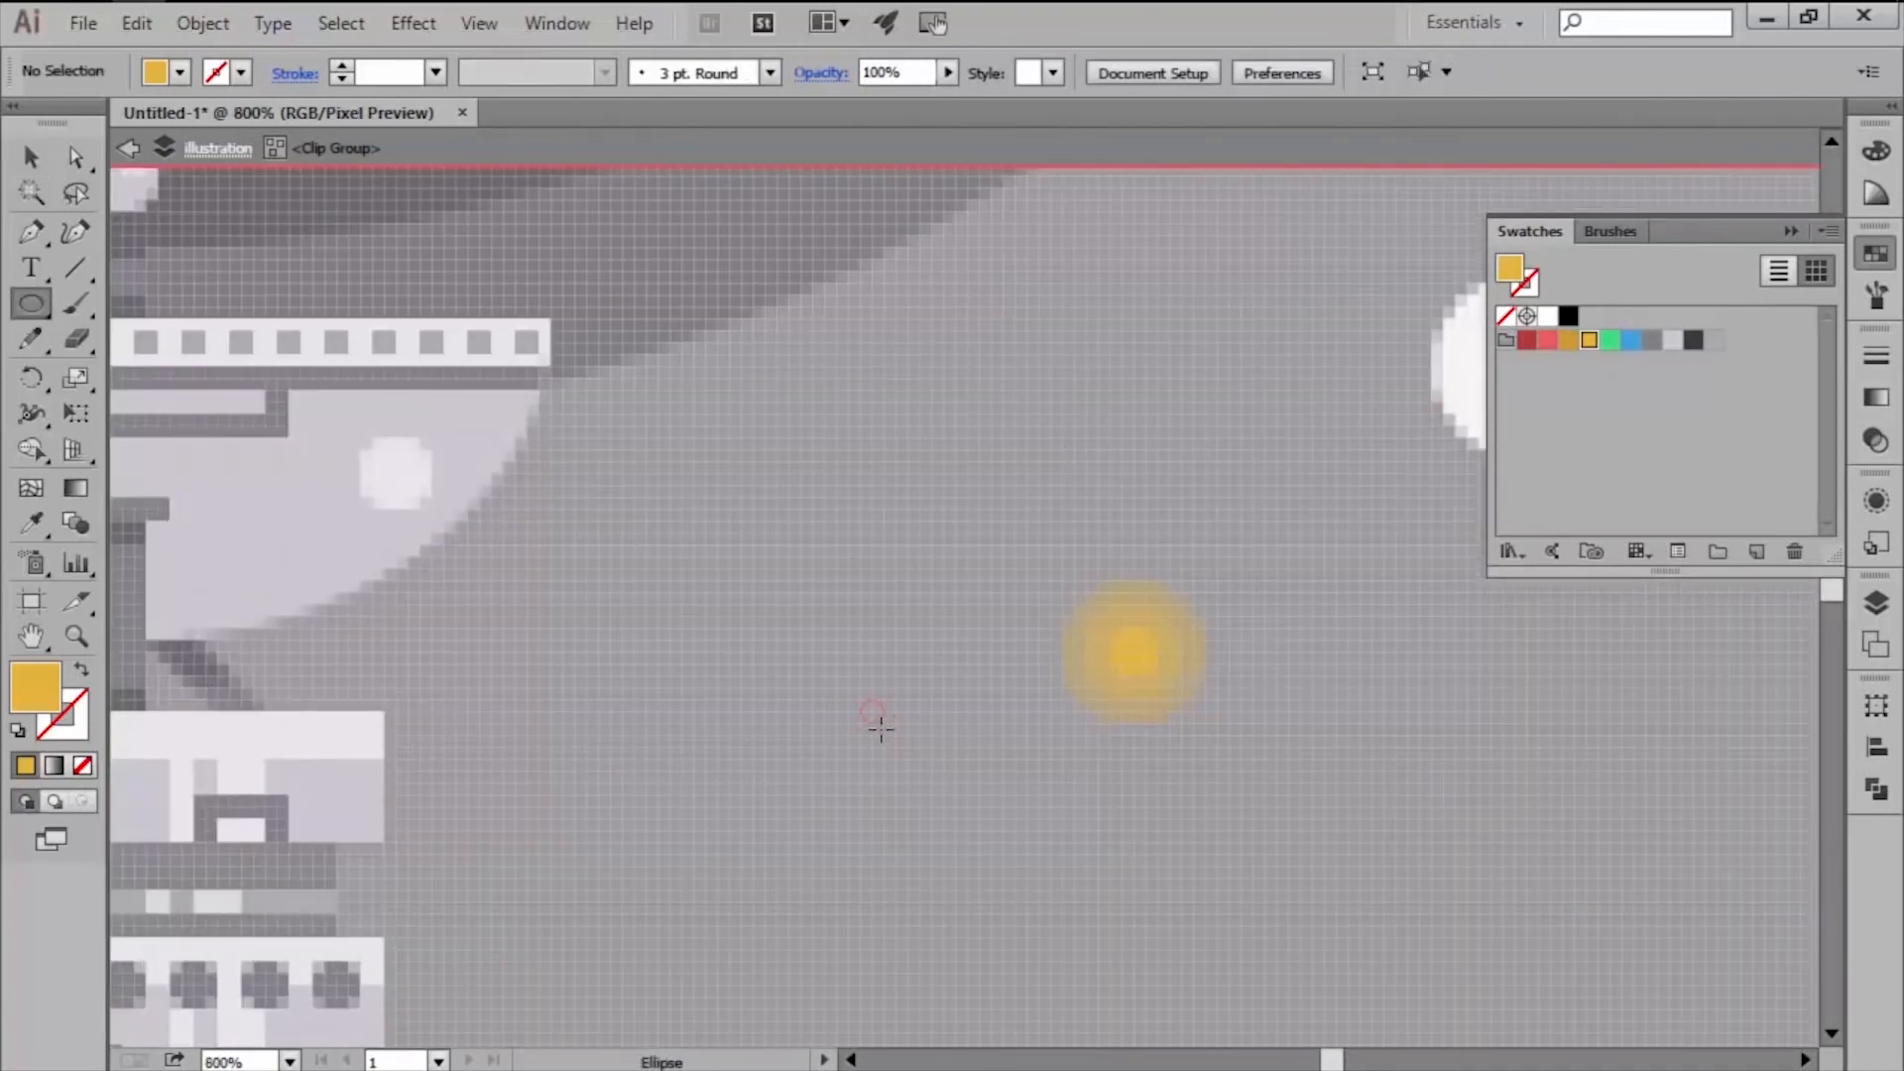
left_click_drag(881, 726, 857, 703)
key("v")
scroll(866, 726, "up", 2)
left_click(204, 23)
mouse_move(397, 614)
left_click(811, 724)
type("2")
left_click(1253, 801)
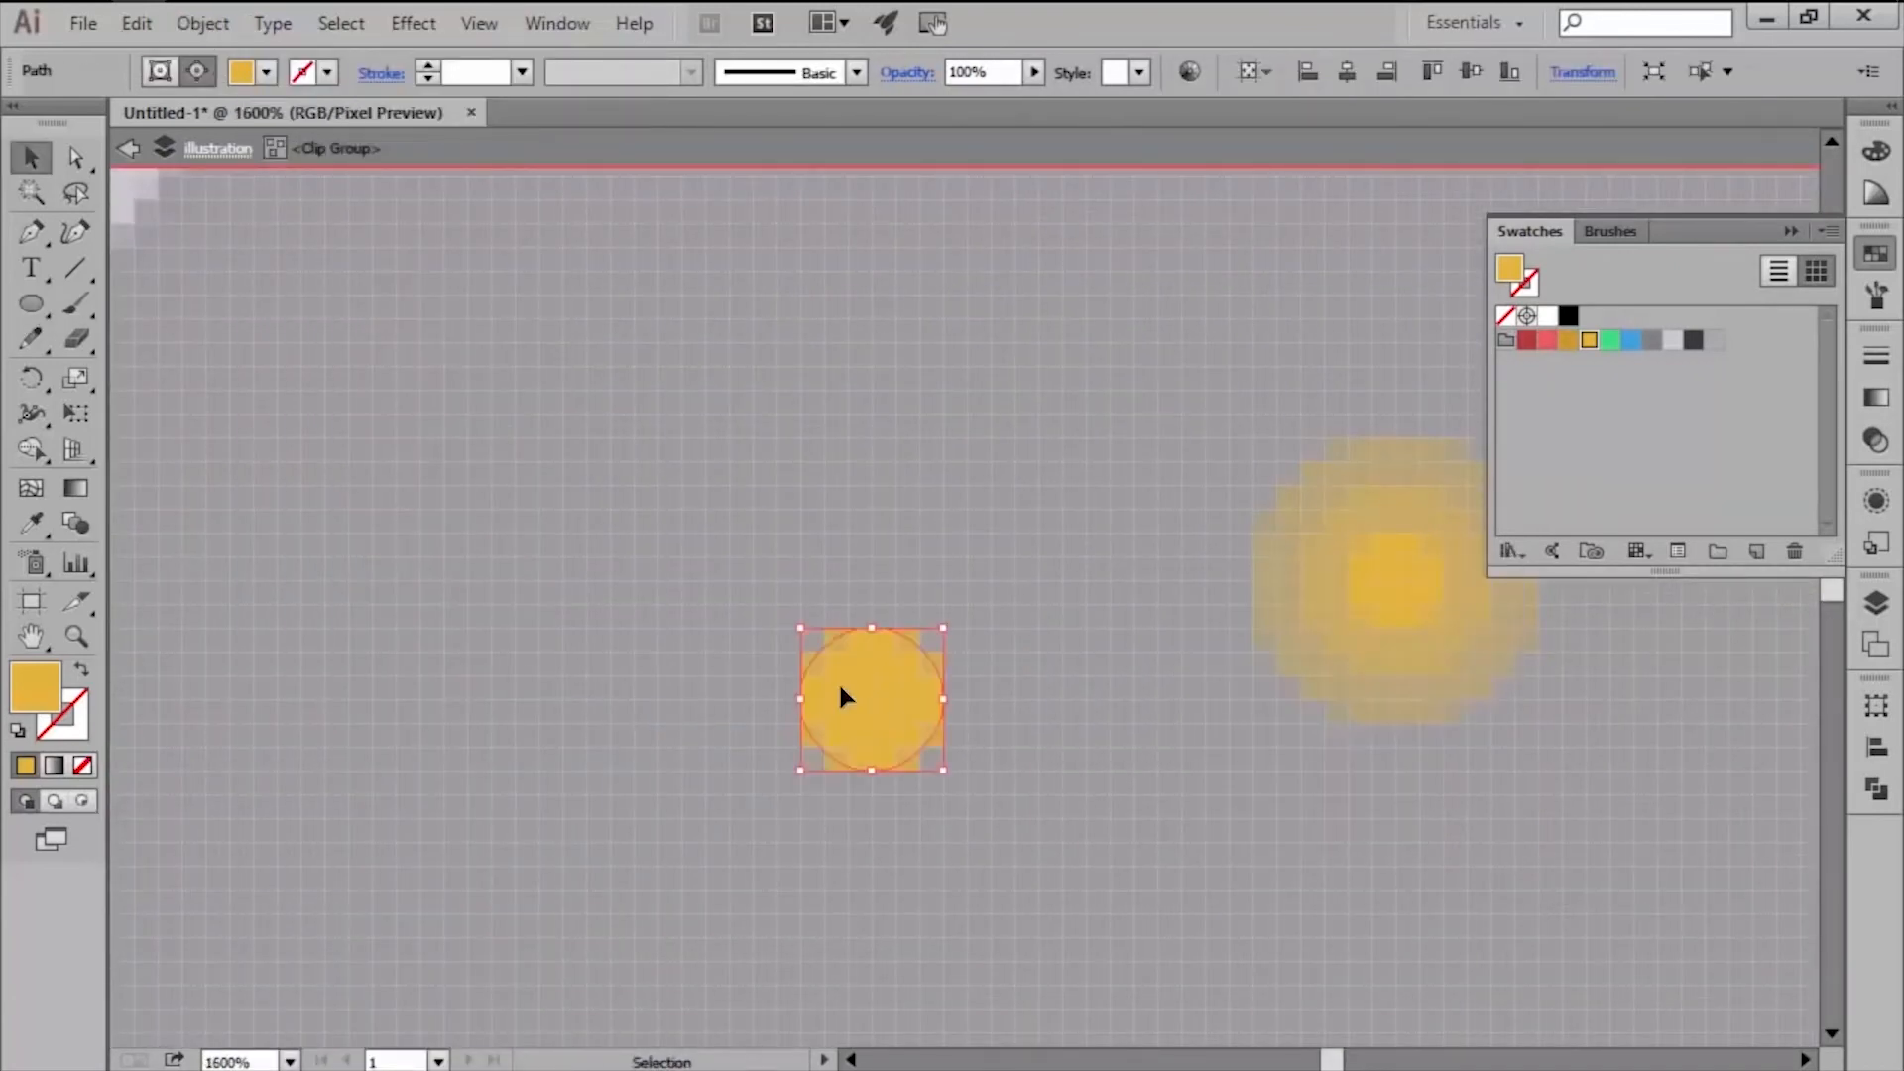
Copy the large star's translucent ring appearance to the small offset ring and group it with its centre circle.
key("i")
left_click(1285, 595)
key("v")
key("ctrl+alt+y")
left_click(857, 706, "shift")
key("ctrl+g")
key("ctrl+alt+y")
Move the small star above and right of the dish and paste a copy inside the wide right cloud band.
scroll(868, 728, "down", 3)
left_click_drag(880, 729, 888, 339)
scroll(983, 500, "down", 2)
left_click_drag(1437, 565, 1092, 585)
scroll(1092, 586, "up", 2)
key("ctrl+v")
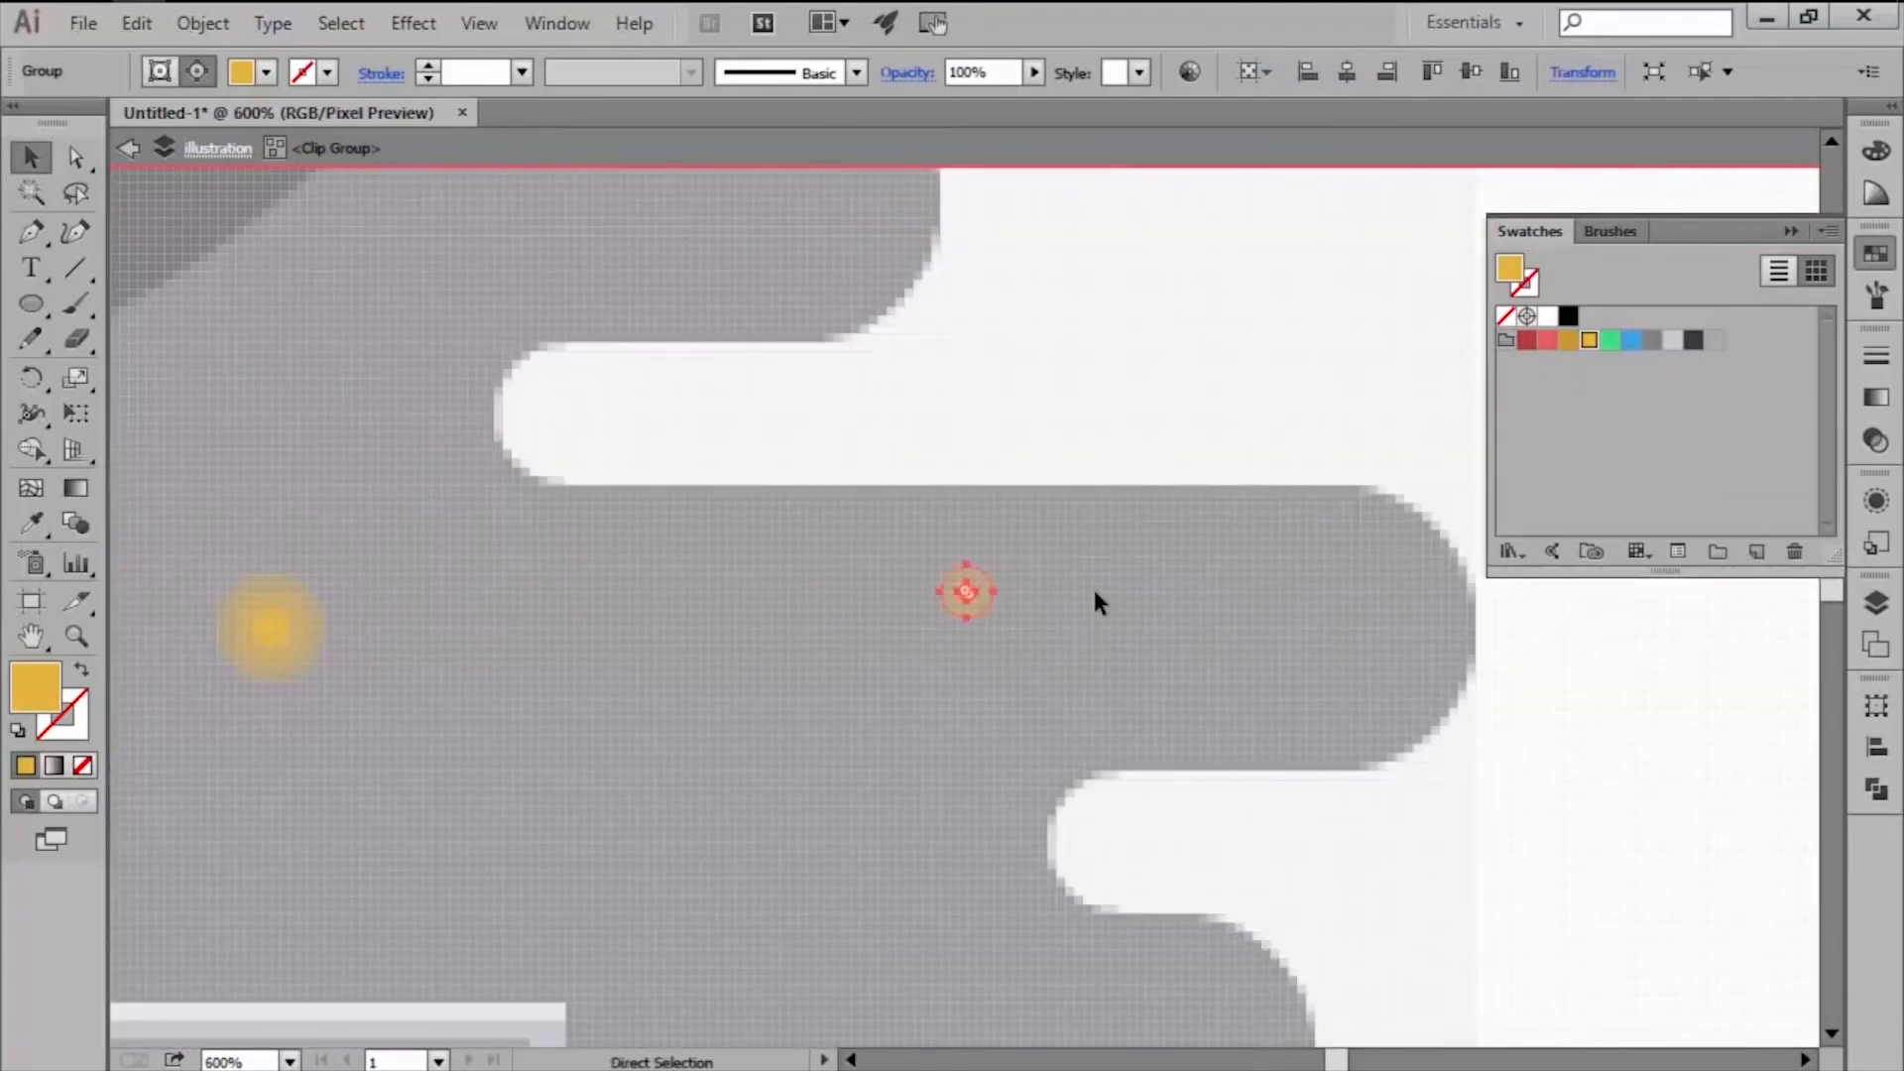
Paste a small star on the lower rounded edge of the wide right cloud band.
scroll(1318, 702, "up", 2)
key("ctrl+v")
left_click_drag(985, 626, 1239, 692)
scroll(1240, 700, "down", 5)
left_click_drag(206, 647, 664, 611)
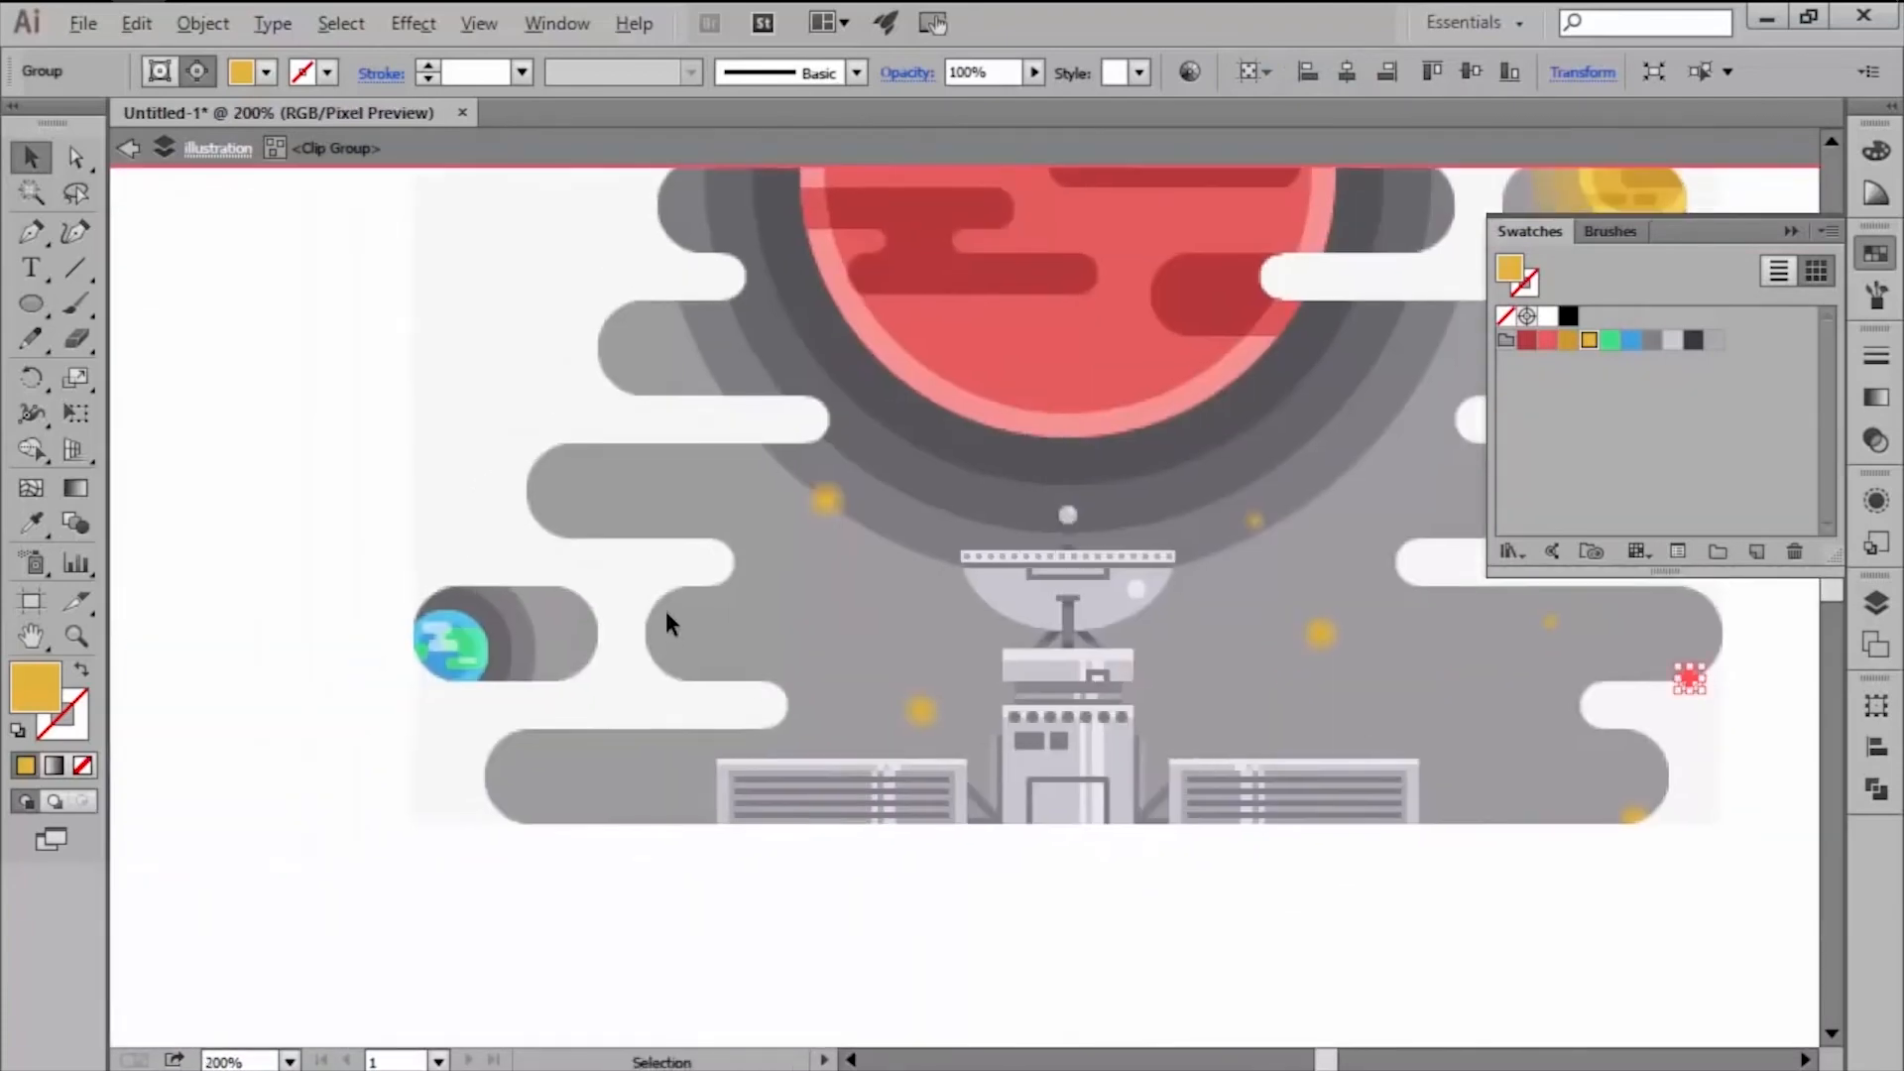
Paste small stars in the lowest left cloud beside the solar panel and at the cloud notch left of the dish.
scroll(667, 611, "up", 4)
key("ctrl+v")
left_click_drag(968, 593, 430, 774)
scroll(797, 684, "down", 3)
scroll(632, 987, "up", 4)
key("ctrl+v")
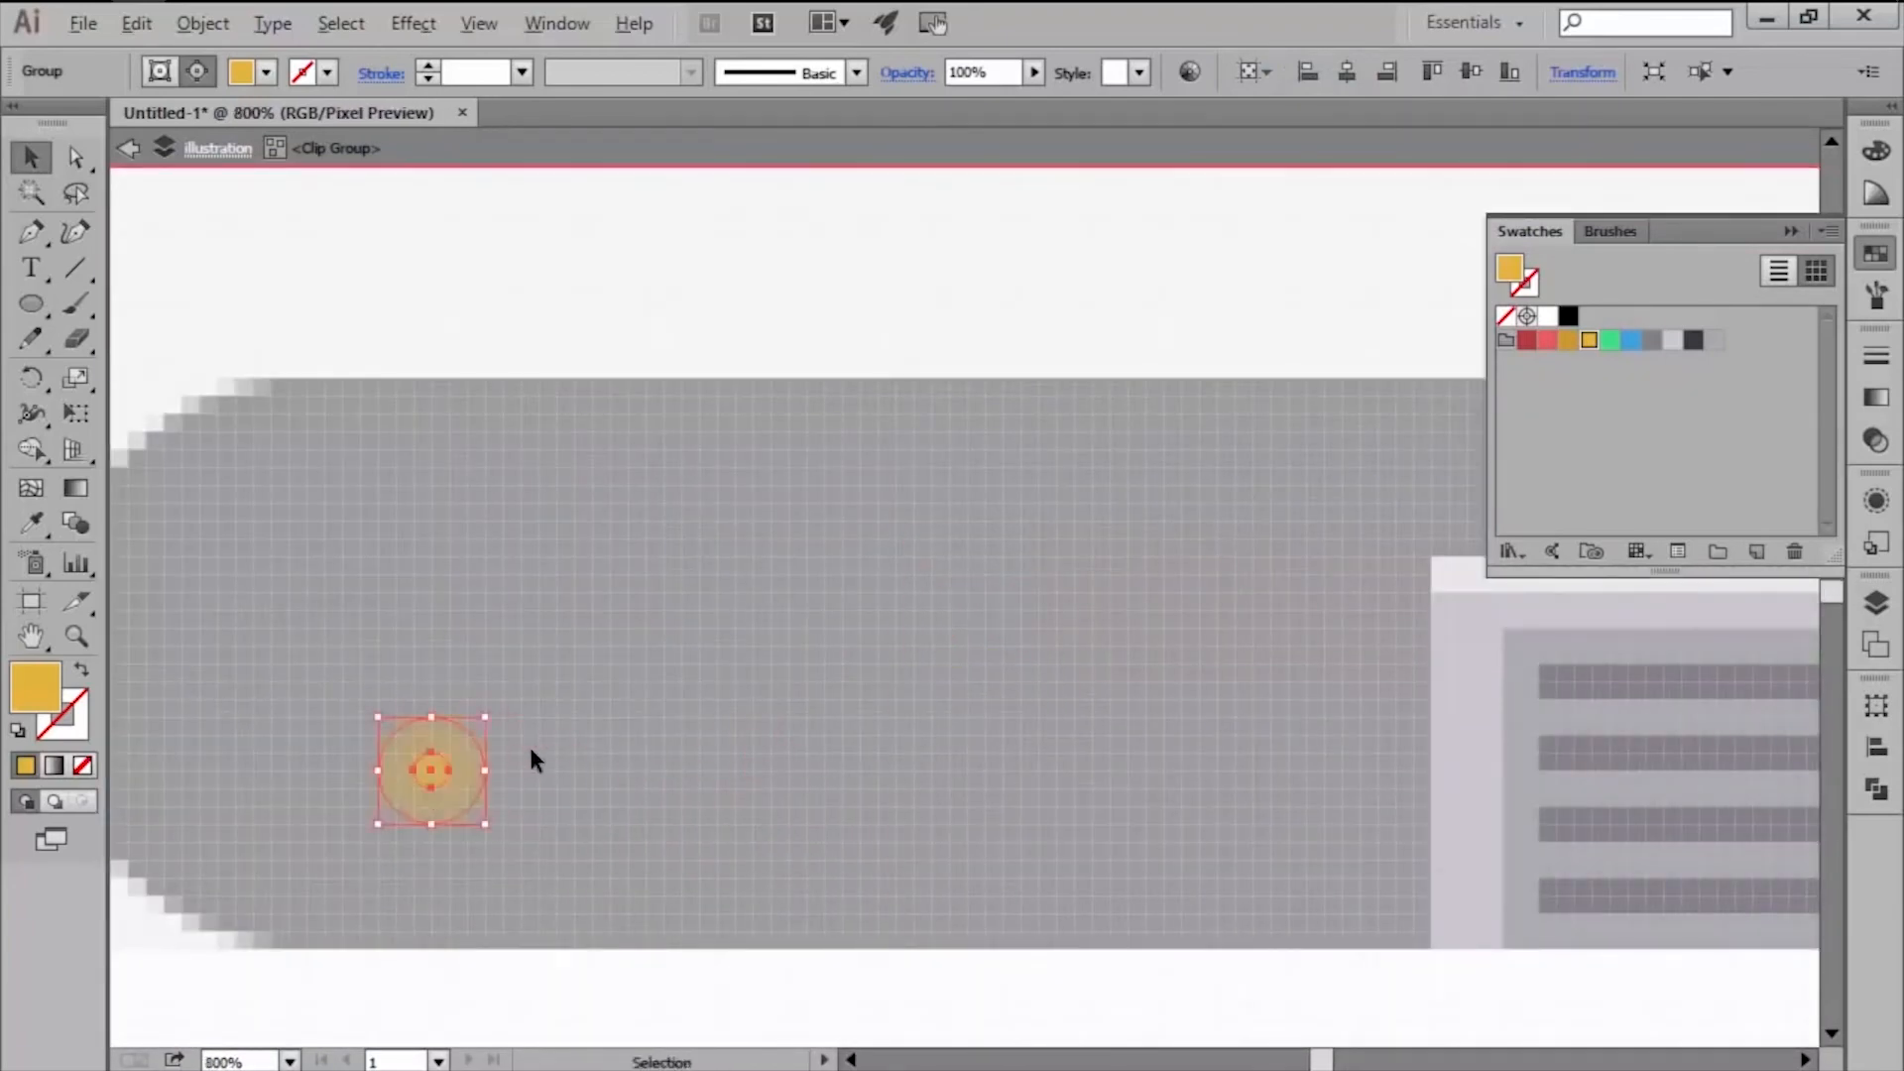
scroll(530, 754, "down", 5)
left_click_drag(1320, 353, 1065, 533)
Paste two small stars right of the red planet, one near the artwork's top edge and one on the outer glow ring.
scroll(1064, 534, "up", 4)
key("ctrl+v")
scroll(918, 595, "down", 3)
left_click_drag(962, 587, 1001, 414)
scroll(982, 277, "up", 4)
key("ctrl+v")
scroll(1016, 492, "down", 3)
scroll(1086, 483, "down", 2)
left_click_drag(1006, 649, 1031, 655)
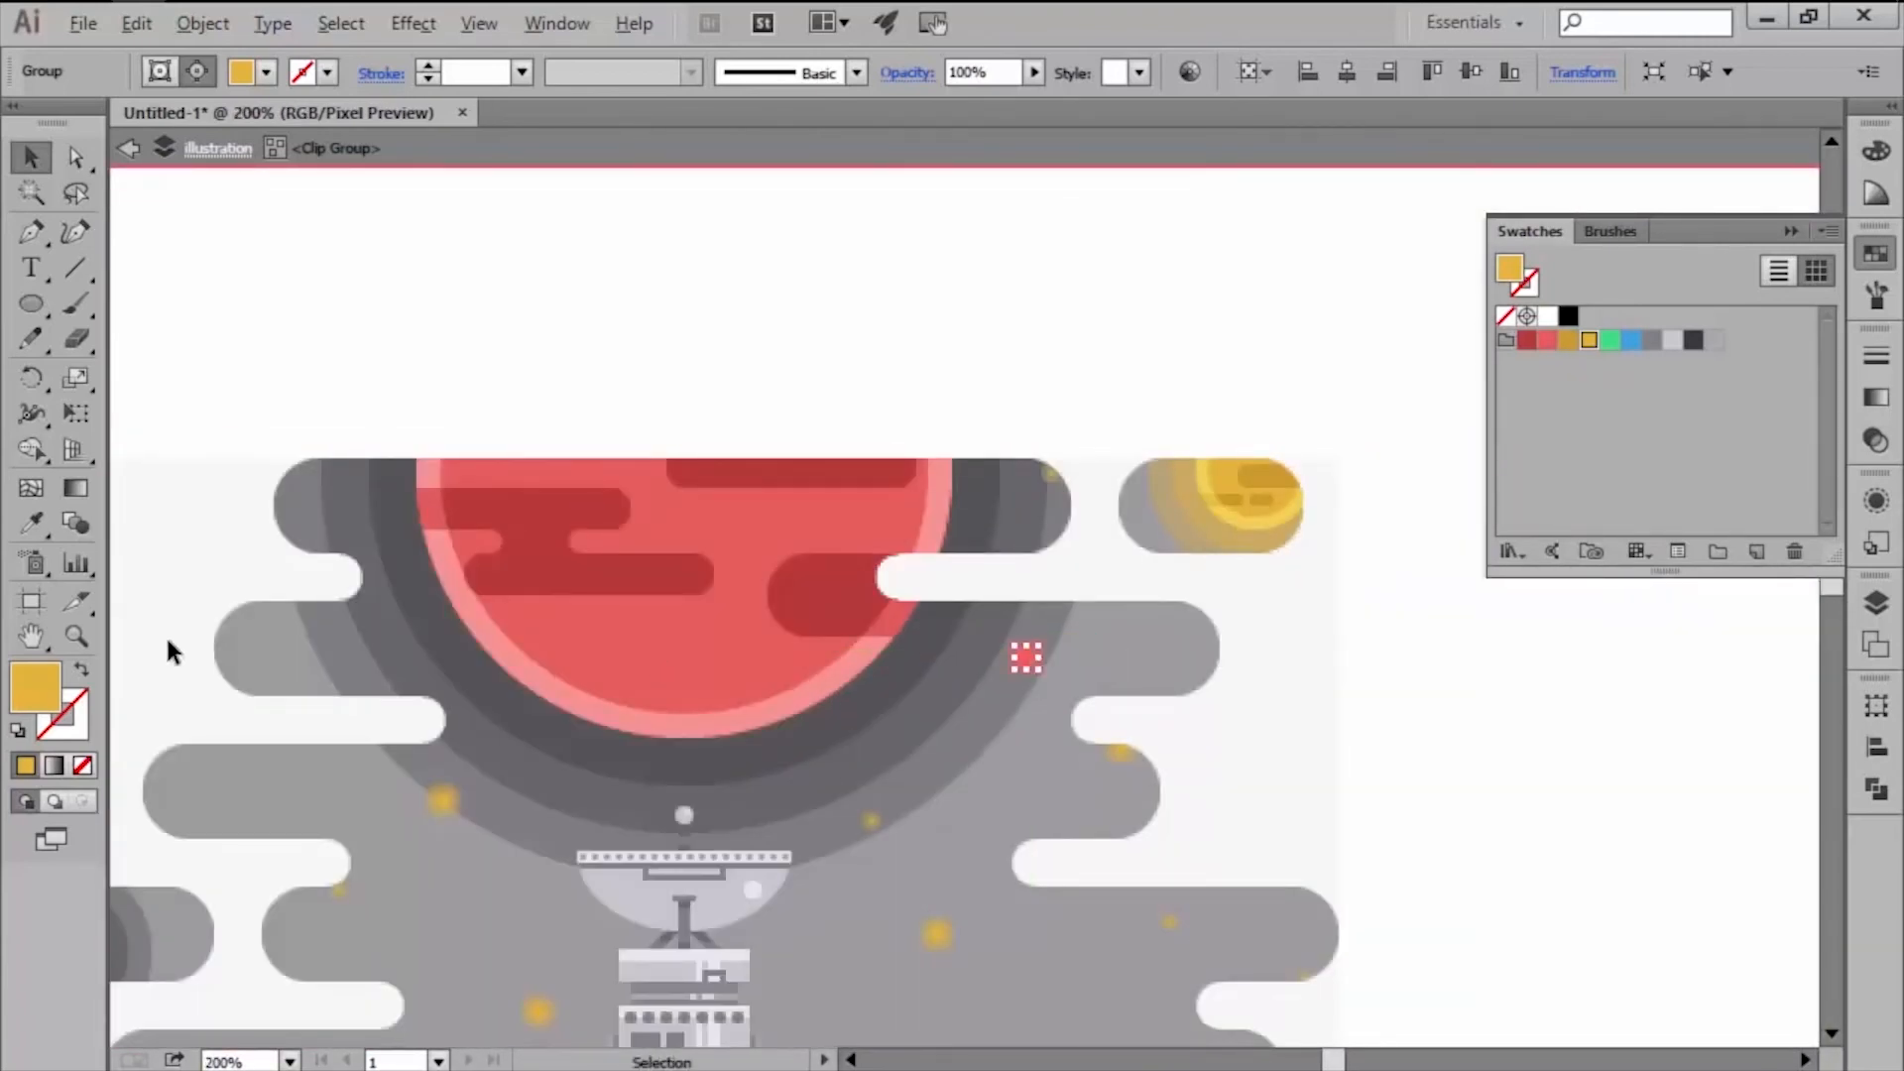
Paste and position small stars over the dark glow left of the red planet.
scroll(283, 607, "up", 5)
key("ctrl+v")
left_click_drag(962, 592, 606, 517)
scroll(744, 595, "down", 4)
scroll(678, 639, "up", 4)
key("ctrl+v")
left_click_drag(962, 592, 705, 694)
scroll(705, 693, "down", 5)
Paste a large star on the rounded left edge of the second cloud band left of the red planet.
scroll(853, 731, "up", 5)
key("ctrl+v")
left_click_drag(986, 667, 897, 741)
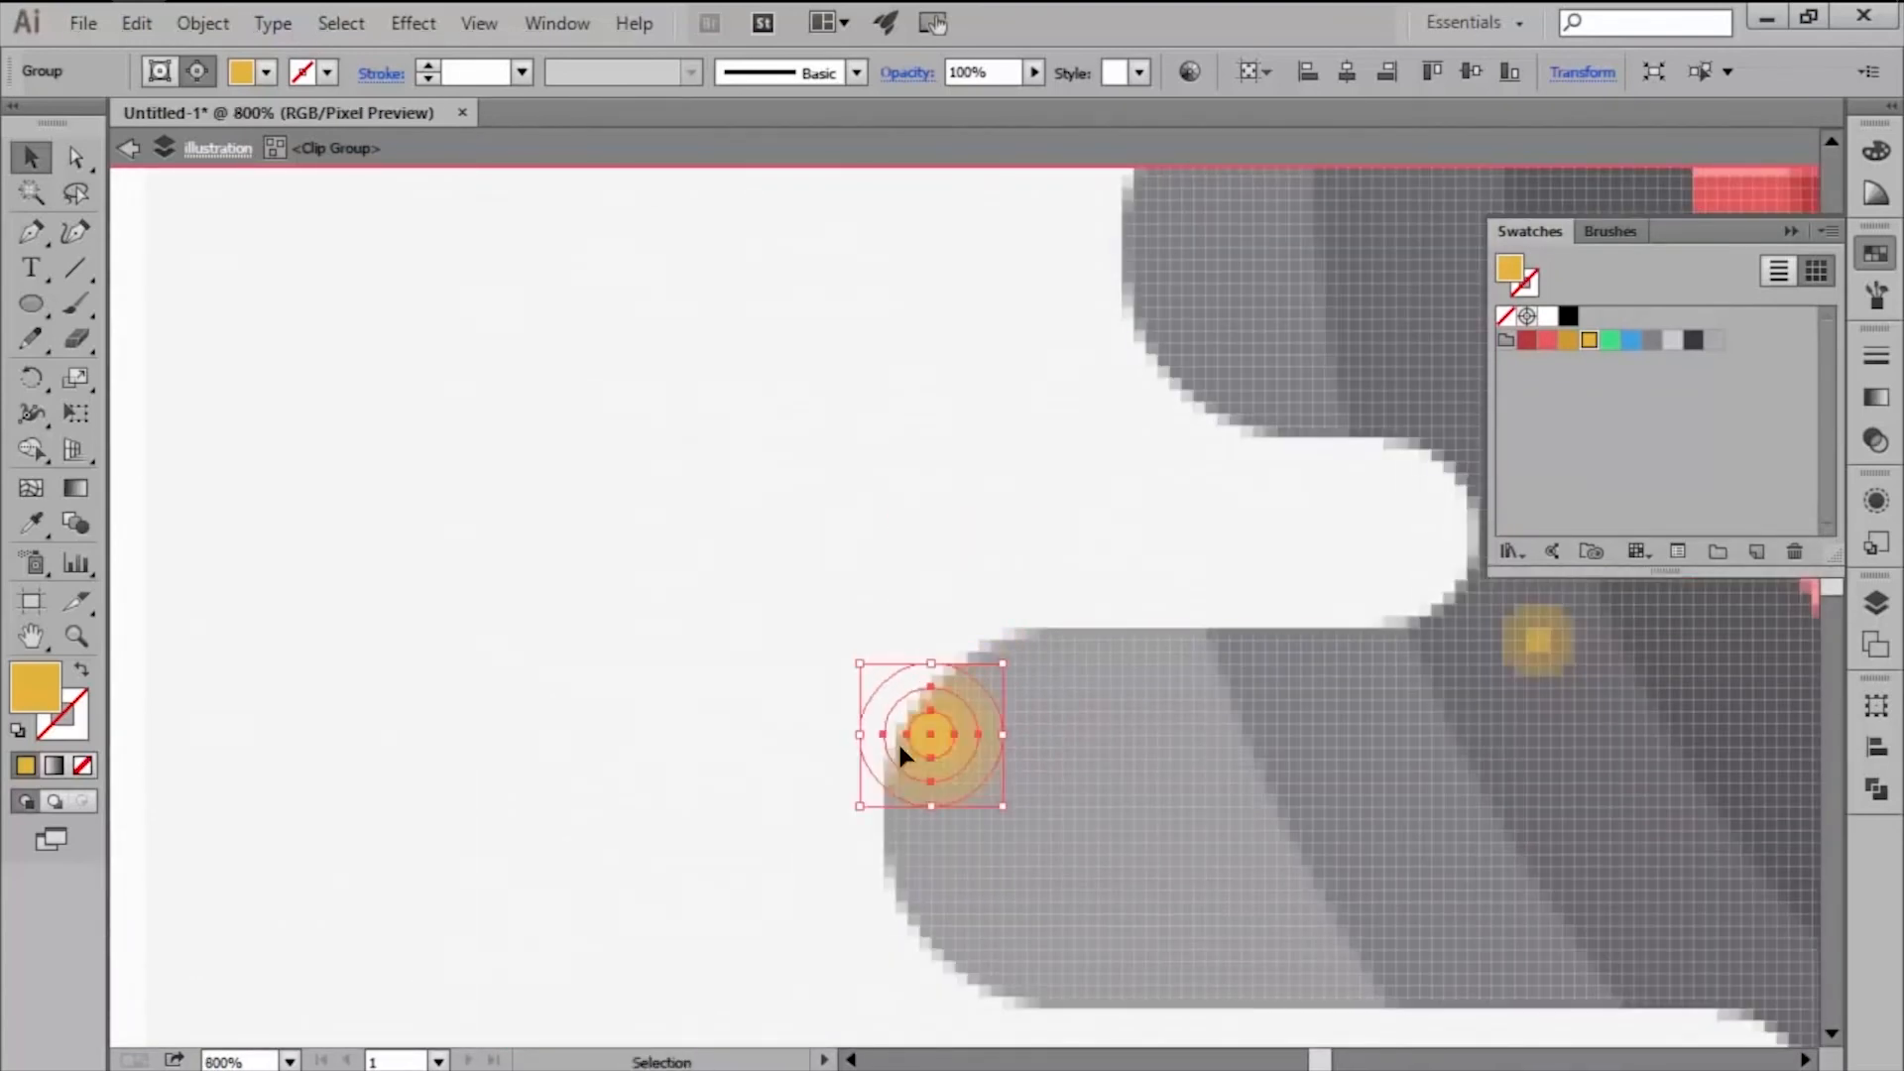
scroll(897, 741, "down", 6)
Paste a small star in the top cloud left of the red planet and move the large star by the dish slightly down and right.
key("ctrl+v")
left_click_drag(966, 605, 690, 567)
left_click_drag(744, 716, 762, 736)
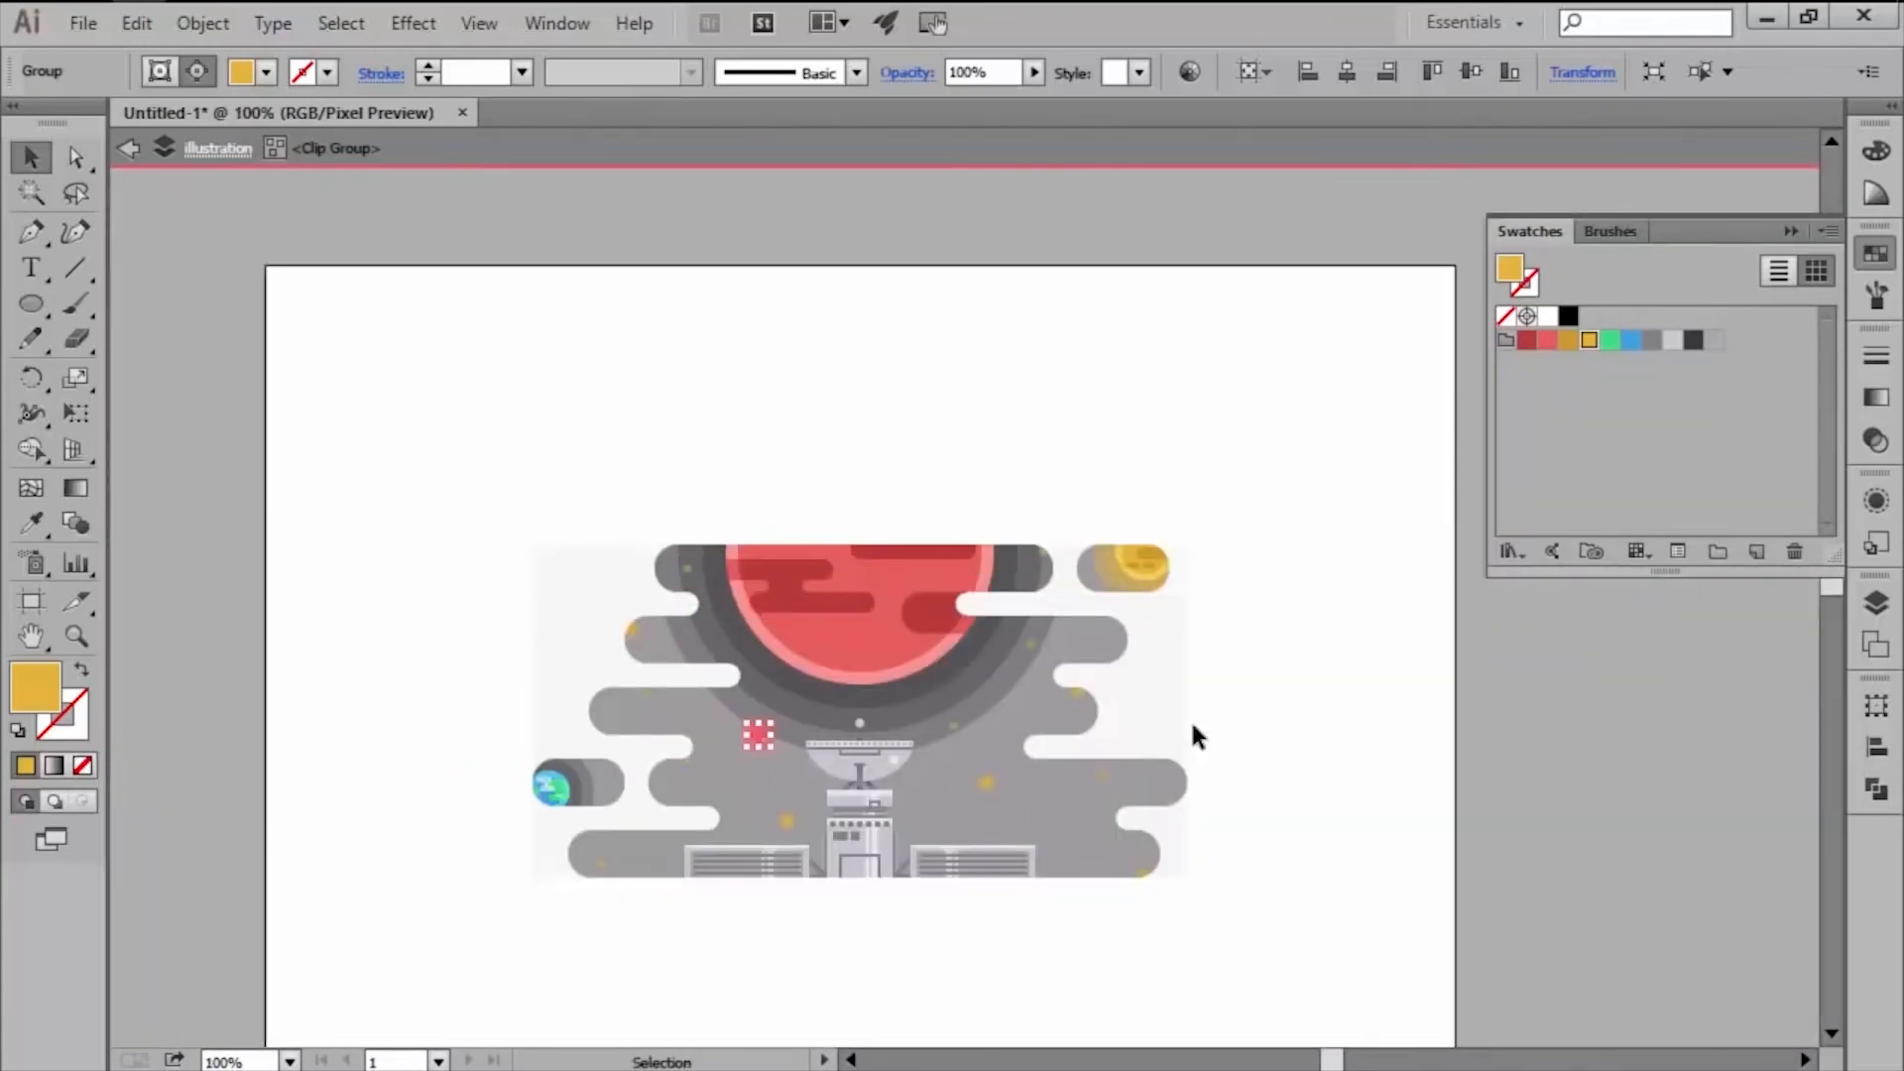
left_click(1190, 718)
Paste a small star at the lower rounded edge of the second right cloud and move the nearby glow-ring star slightly up.
left_click(1031, 645)
scroll(1113, 651, "up", 6)
key("ctrl+v")
left_click_drag(995, 605, 1172, 684)
left_click_drag(454, 626, 476, 504)
scroll(1071, 535, "down", 6)
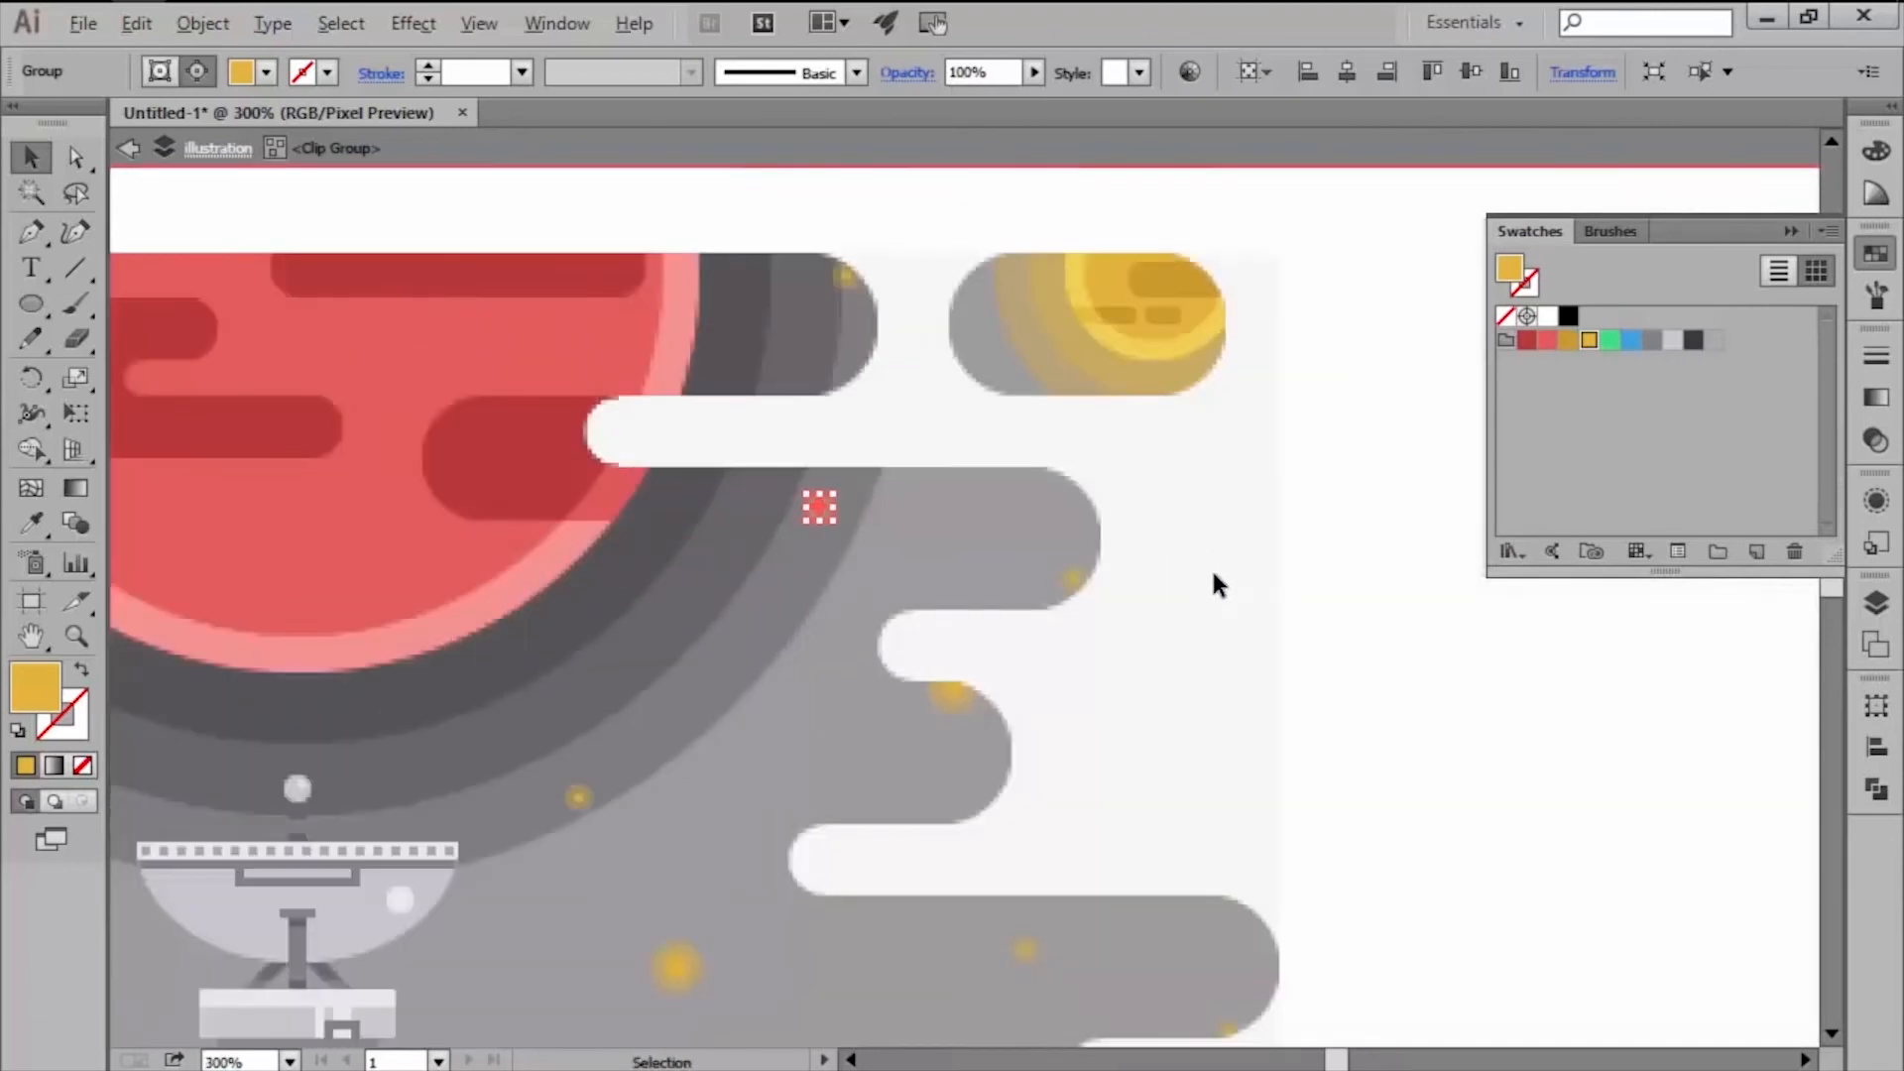
Paste a small star near the top of the third left cloud band and deselect it.
scroll(947, 706, "up", 2)
scroll(1009, 913, "up", 4)
key("ctrl+v")
left_click_drag(974, 590, 917, 645)
scroll(910, 661, "down", 4)
left_click(997, 818)
With Pixel Preview off, paste a small star near the top edge of the second right cloud, and turn Pixel Preview back on.
key("ctrl+alt+y")
scroll(1007, 823, "down", 1)
scroll(988, 861, "down", 1)
scroll(1026, 794, "up", 1)
left_click(1028, 656)
scroll(1210, 400, "up", 6)
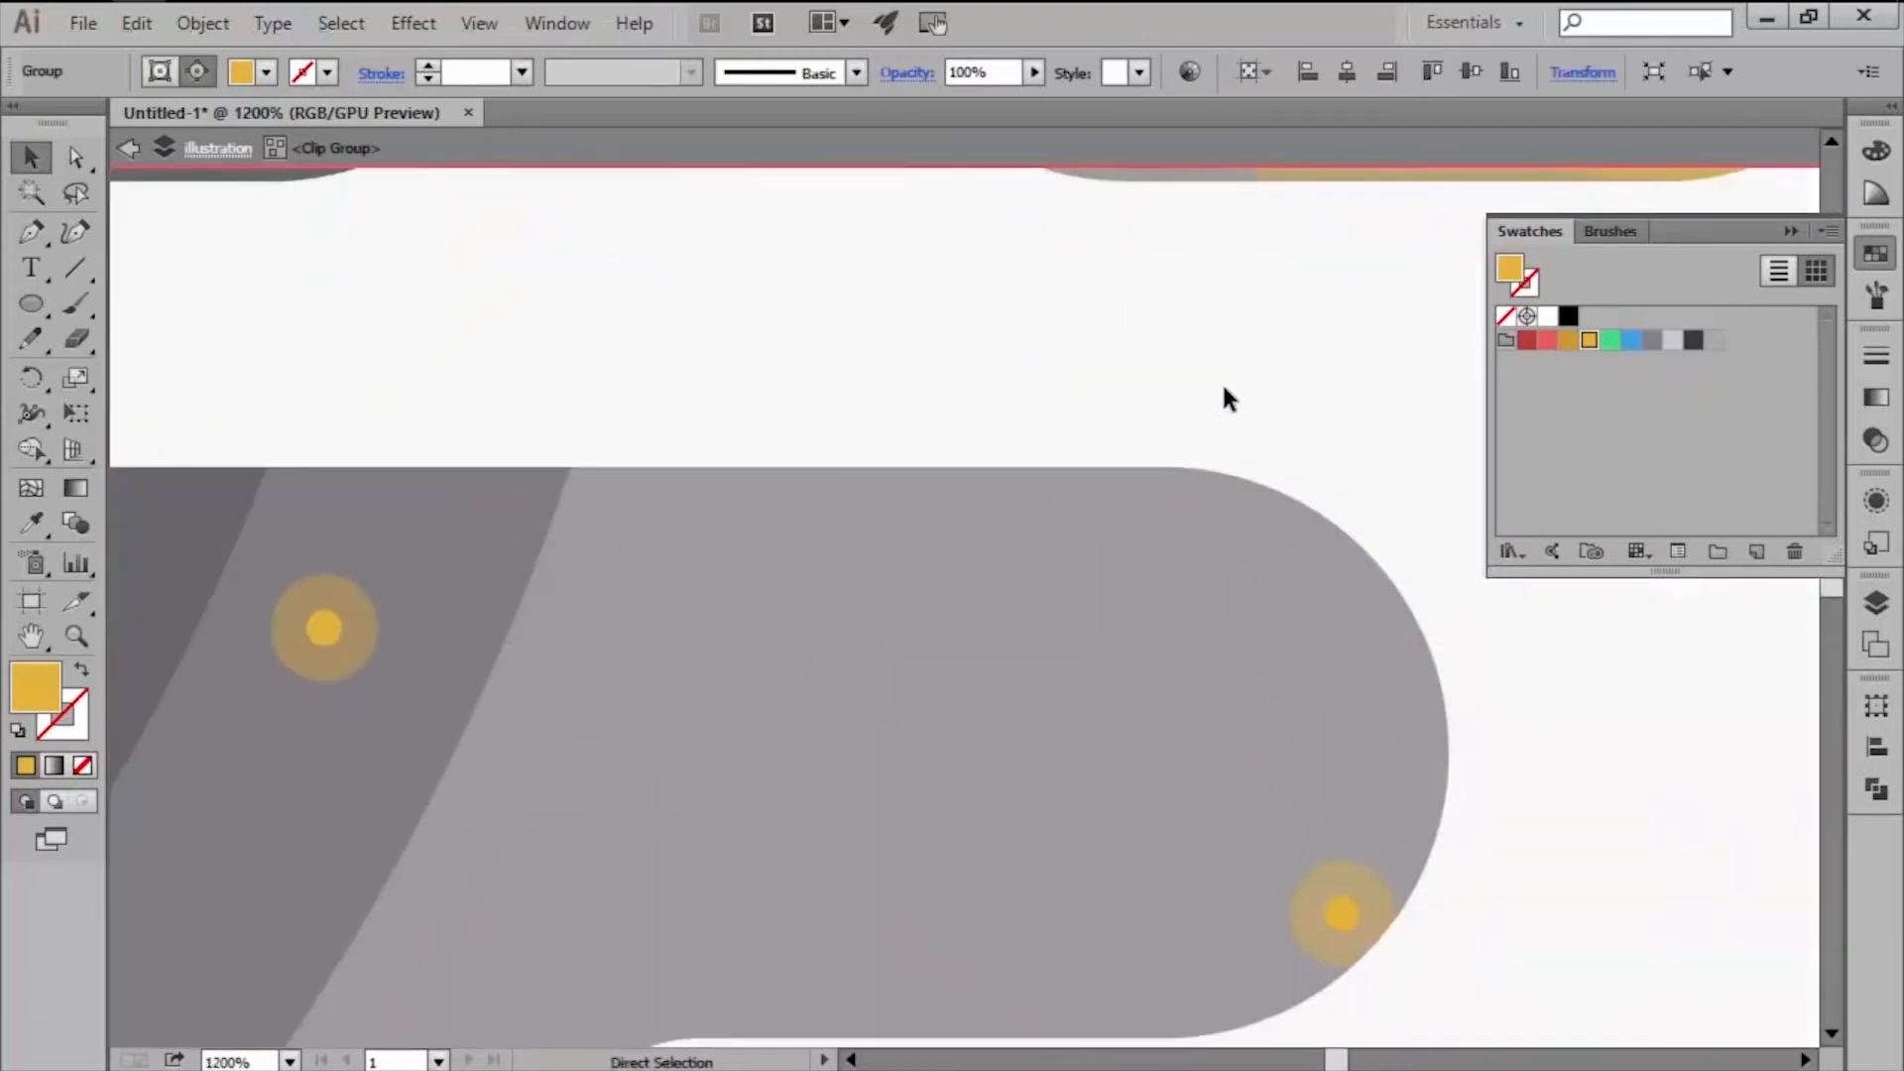
key("ctrl+v")
left_click_drag(1019, 608, 1020, 490)
key("ctrl+alt+y")
scroll(1078, 495, "down", 7)
Paste small stars beyond the right solar panel, between that panel and the tower, and in the sky left of the dish.
scroll(1051, 635, "up", 6)
key("ctrl+v")
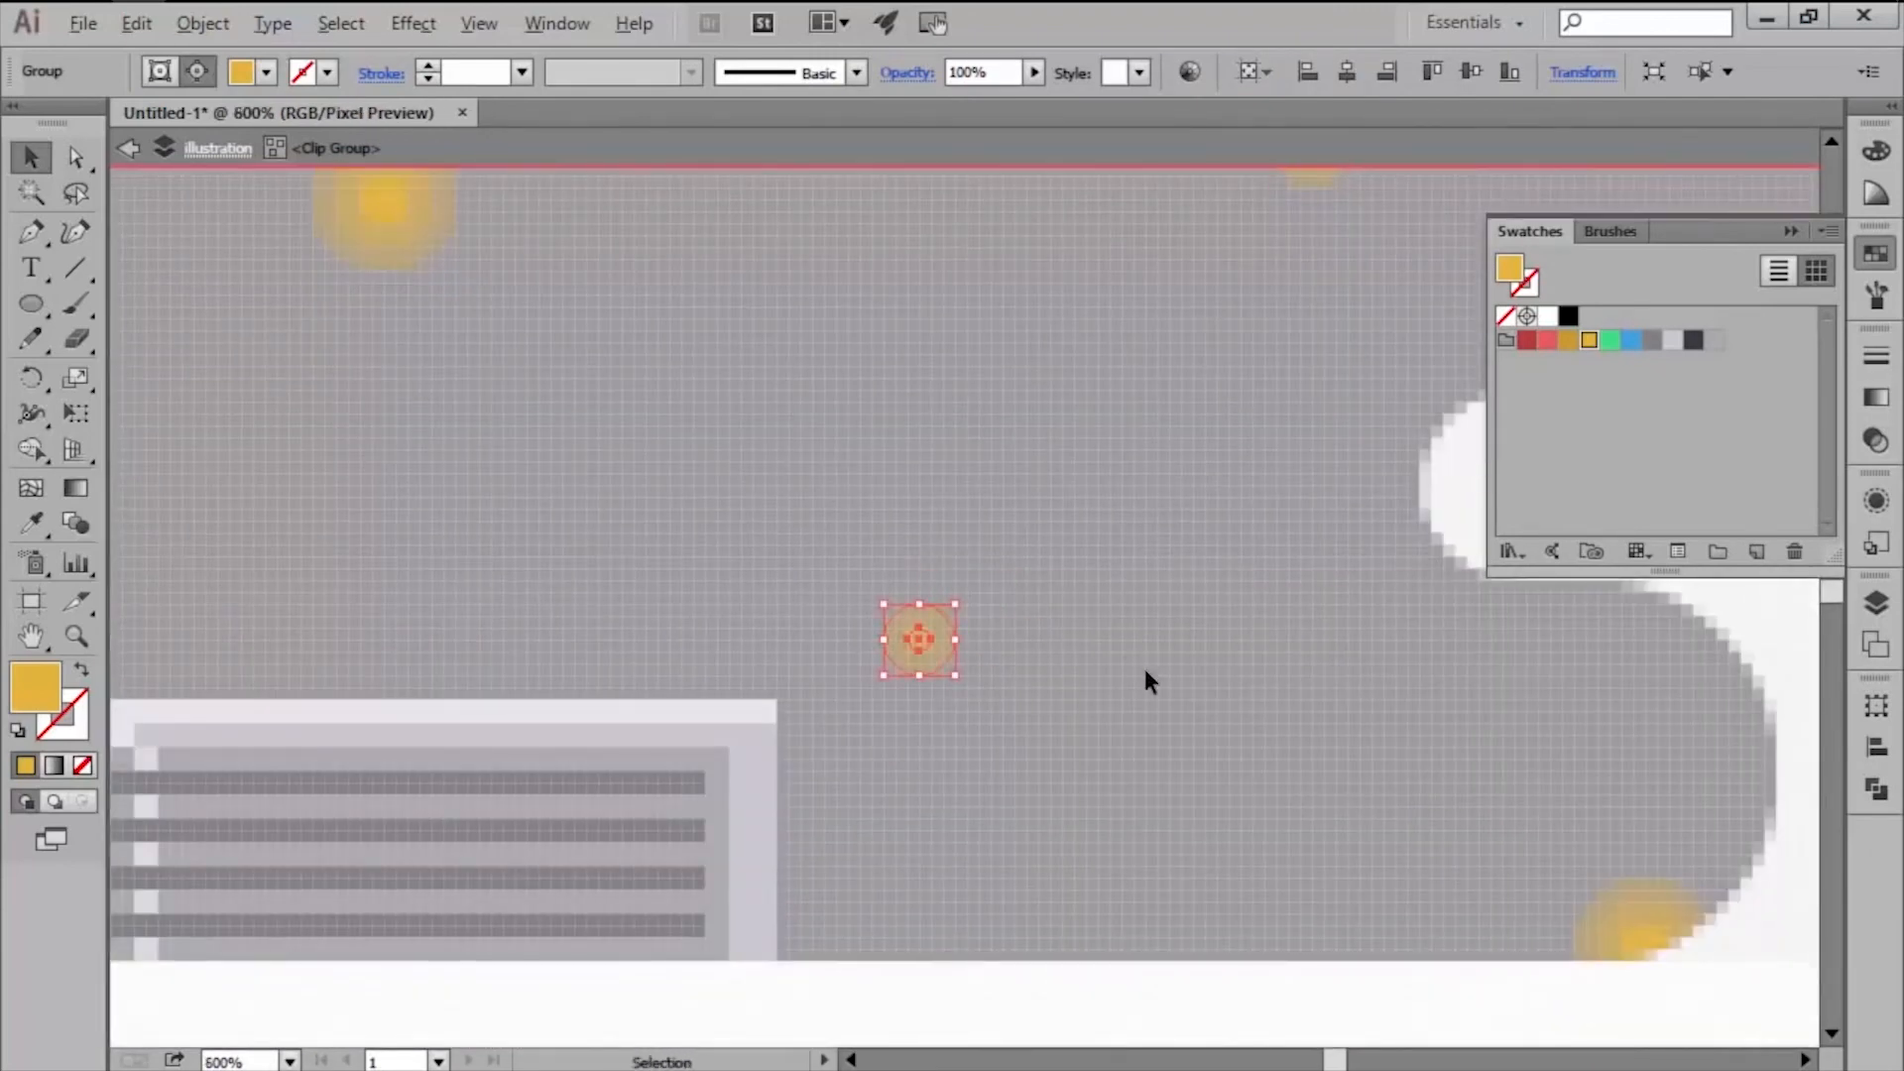
scroll(992, 655, "down", 5)
scroll(942, 615, "up", 5)
scroll(949, 591, "down", 3)
scroll(831, 628, "up", 4)
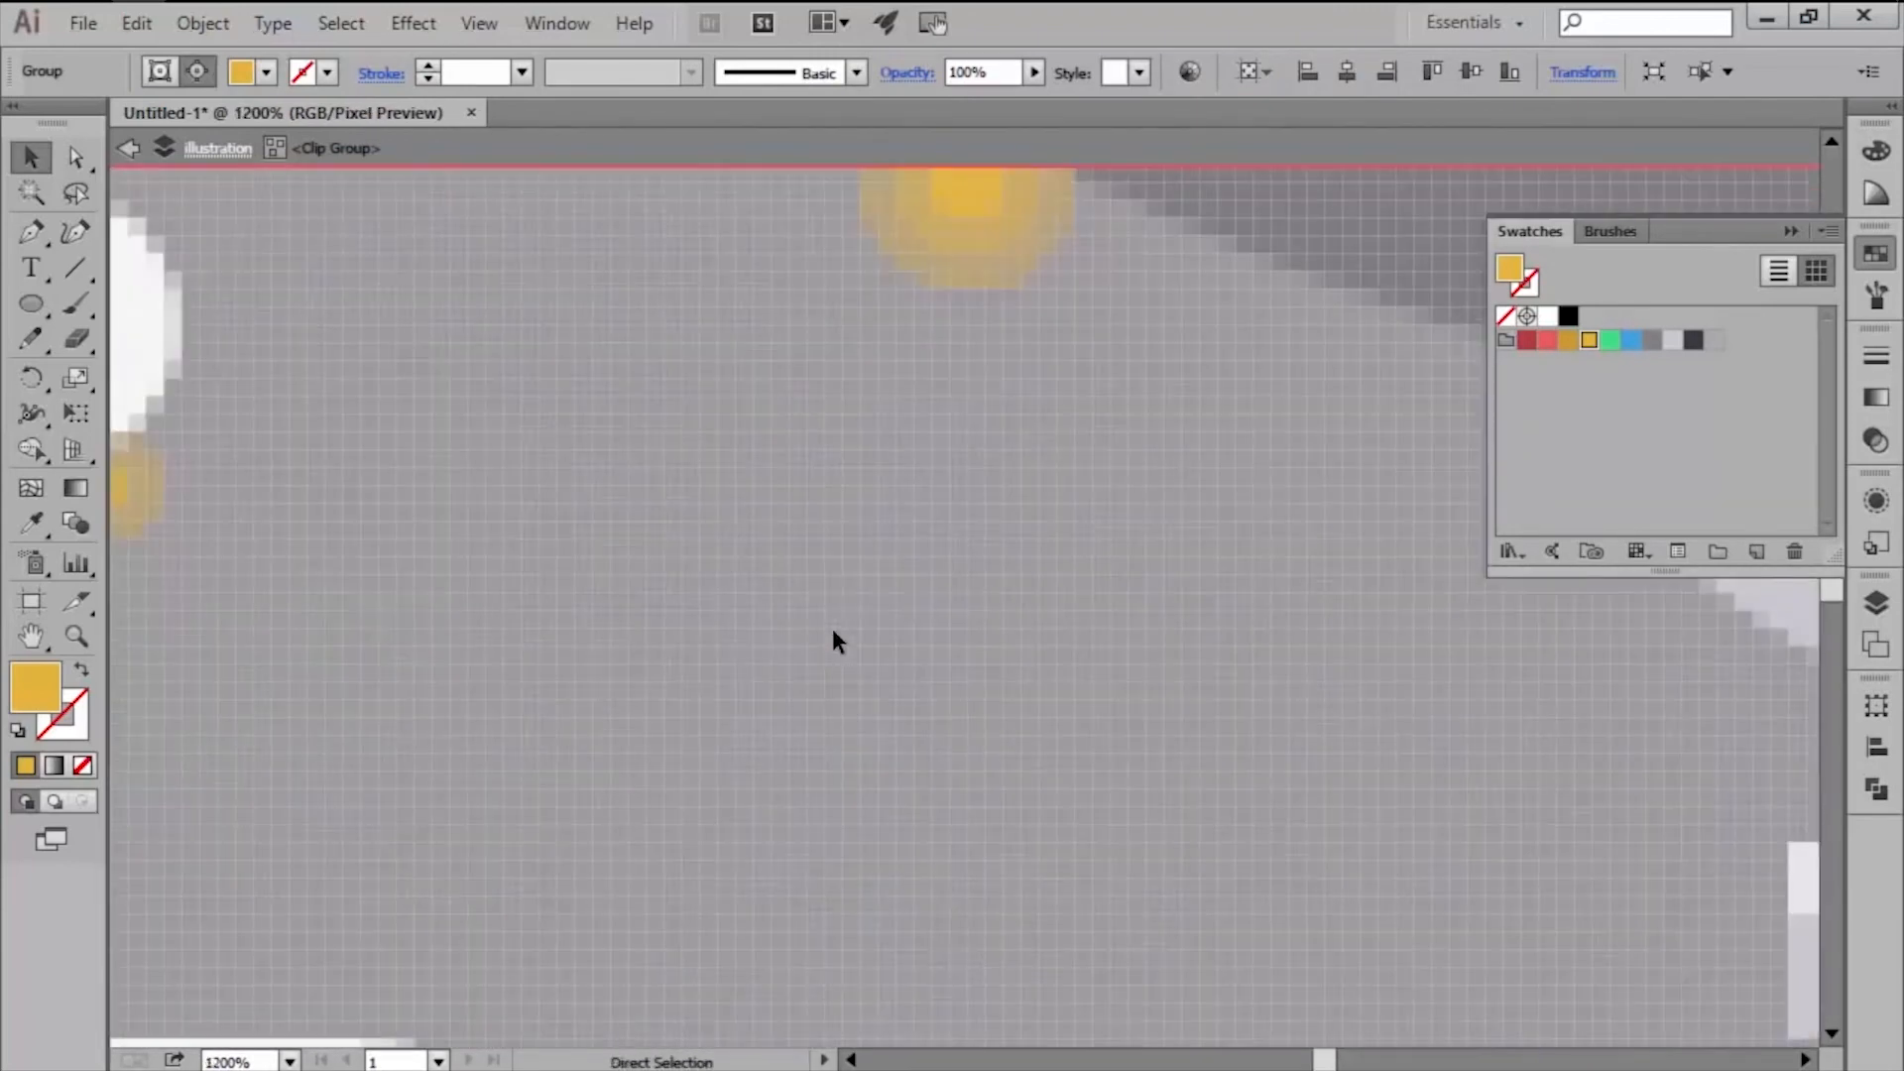
scroll(814, 675, "down", 4)
scroll(843, 715, "down", 1)
Move the large star left of the tower slightly up and shift the small notch star about 12 px toward the cloud's left edge.
left_click_drag(949, 789, 967, 761)
left_click_drag(651, 609, 597, 605)
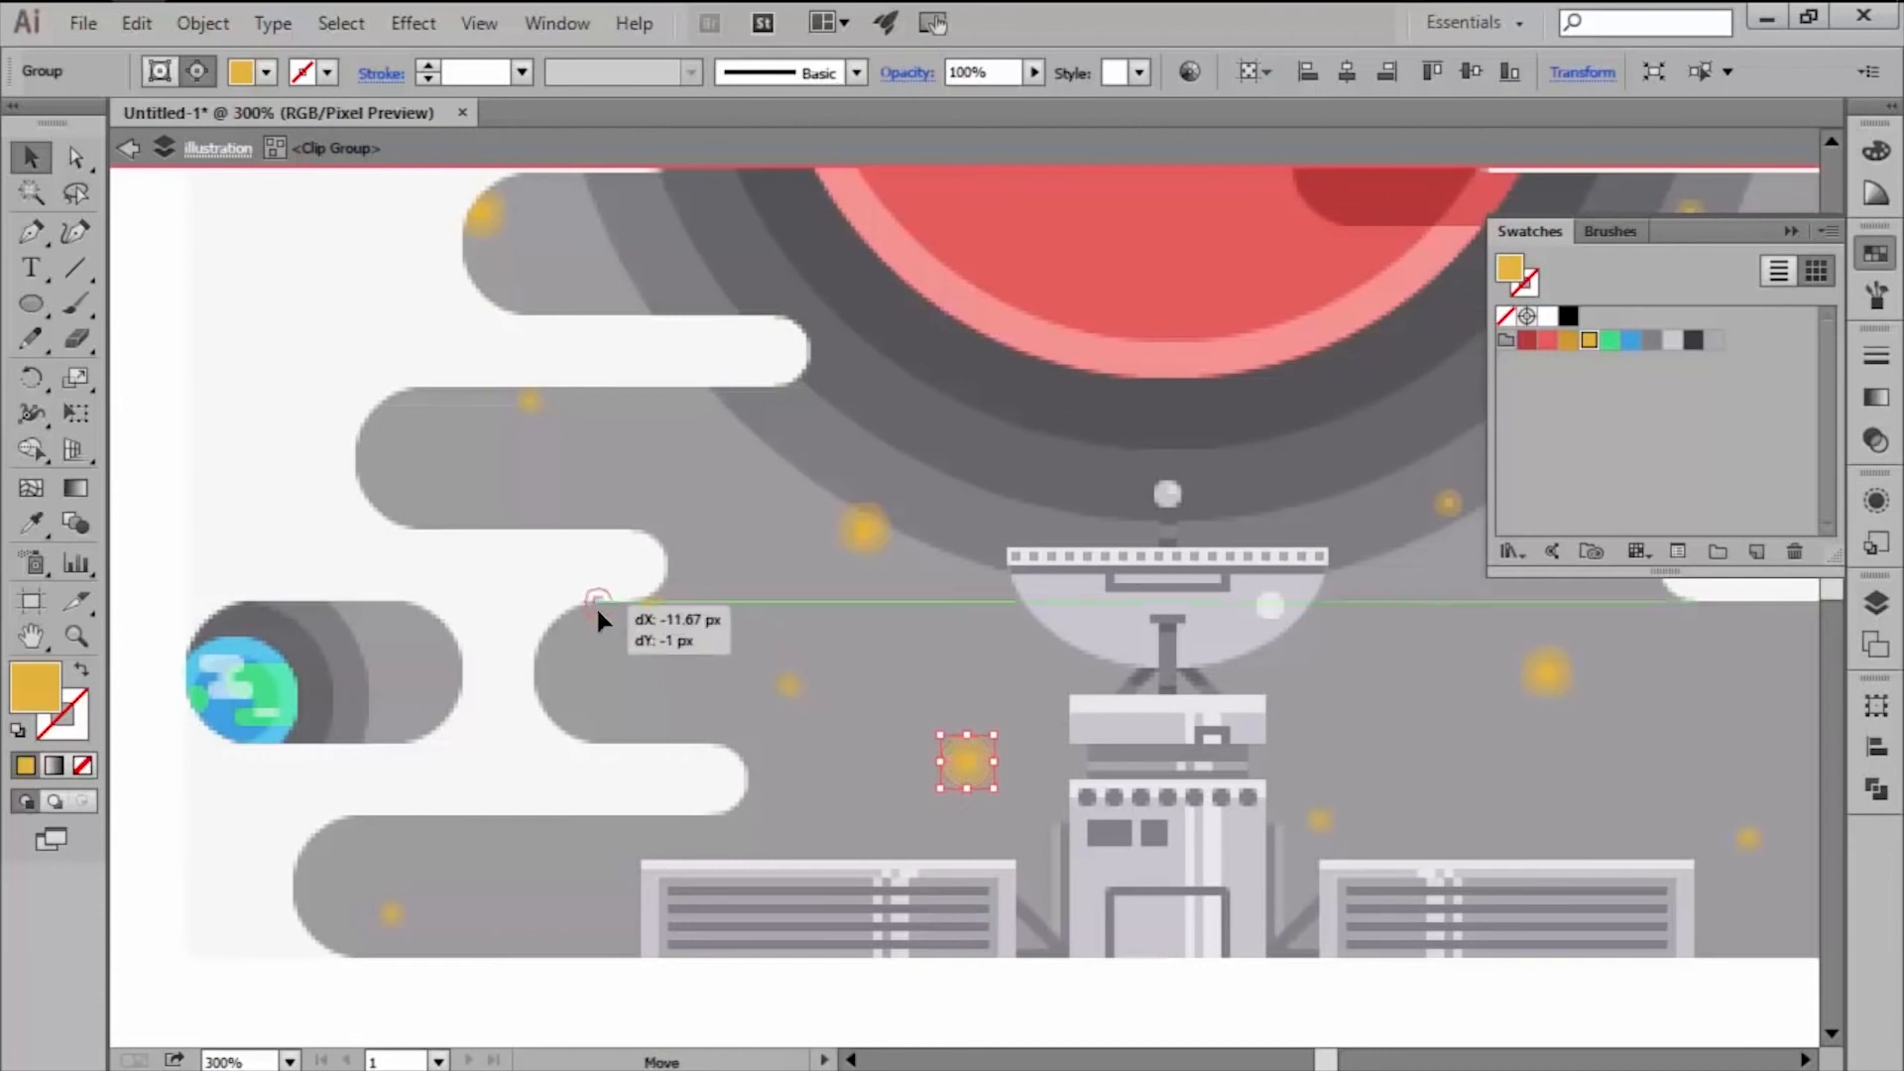
left_click(724, 685)
scroll(724, 684, "down", 2)
scroll(1030, 656, "up", 1)
scroll(953, 664, "down", 2)
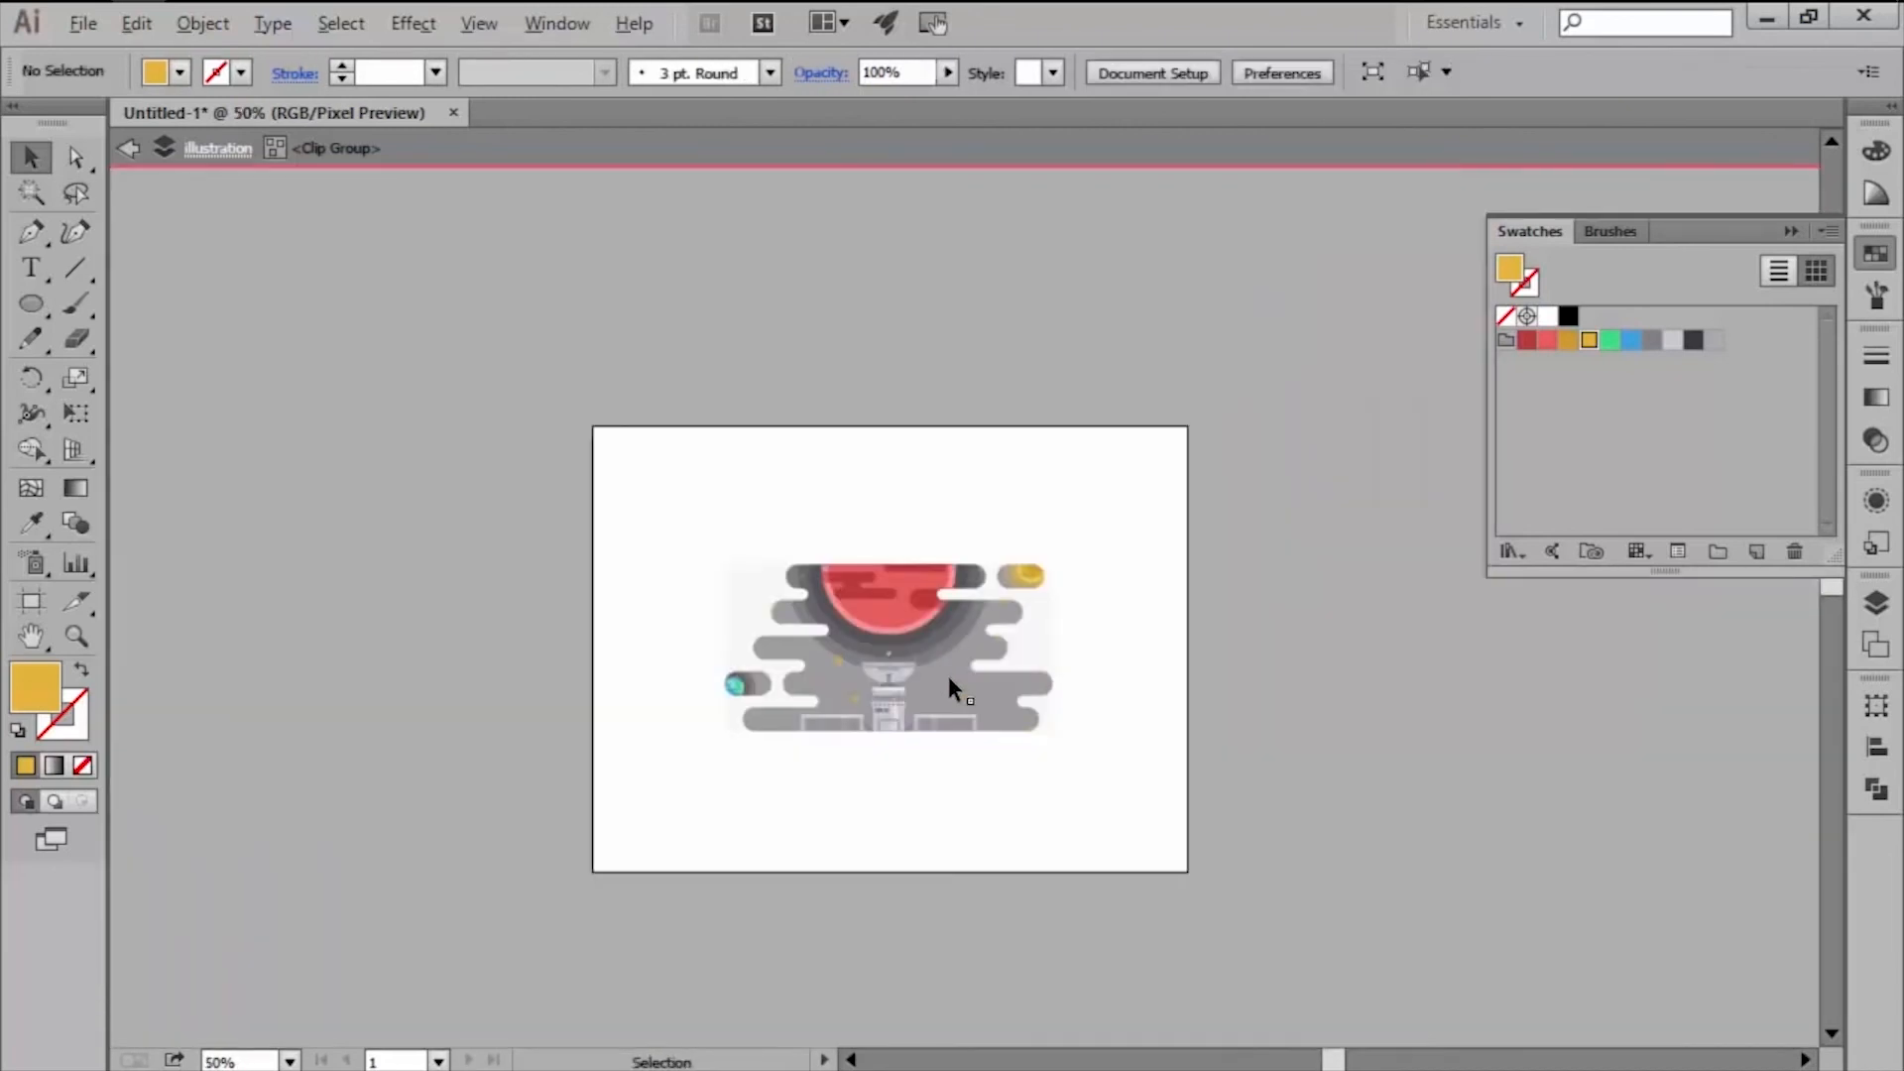
Exit the isolated clip group, leave the artwork deselected and show the document's layers.
double_click(996, 759)
scroll(937, 771, "up", 1)
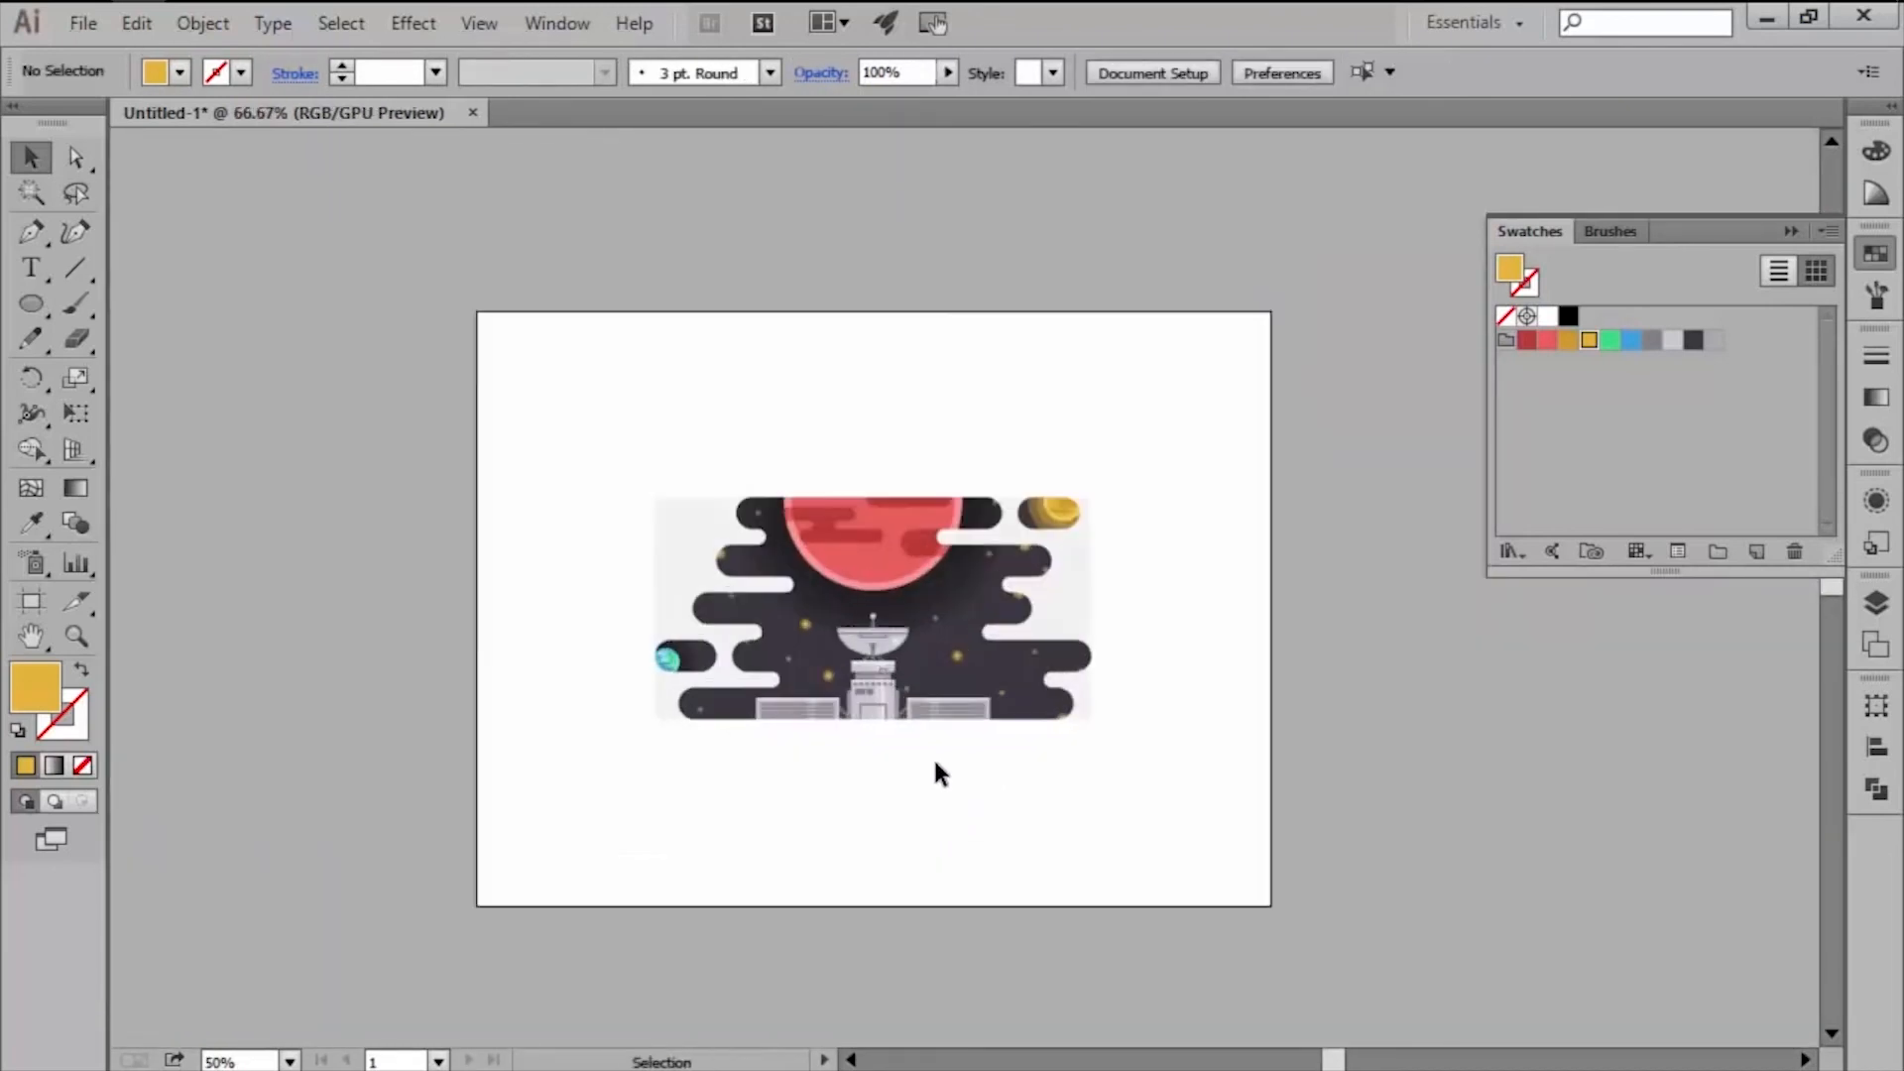
left_click(937, 667)
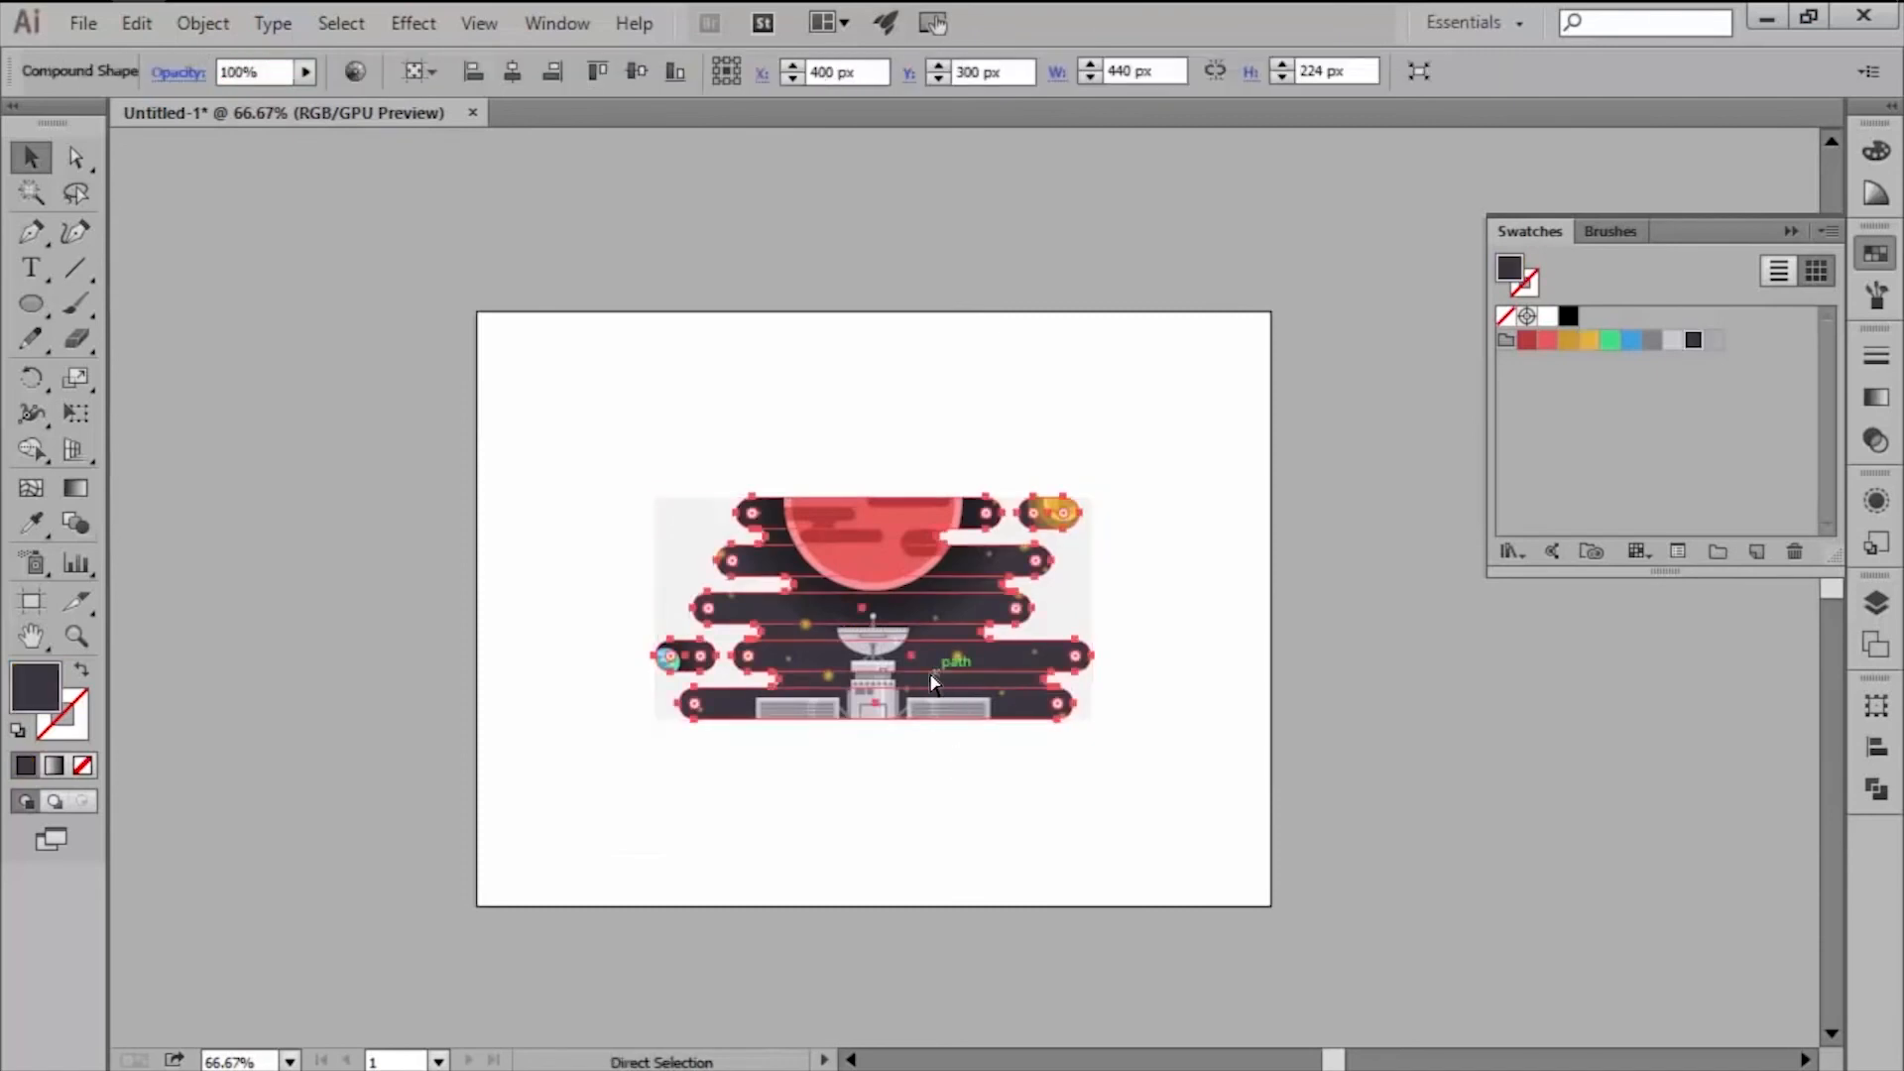
left_click(847, 829)
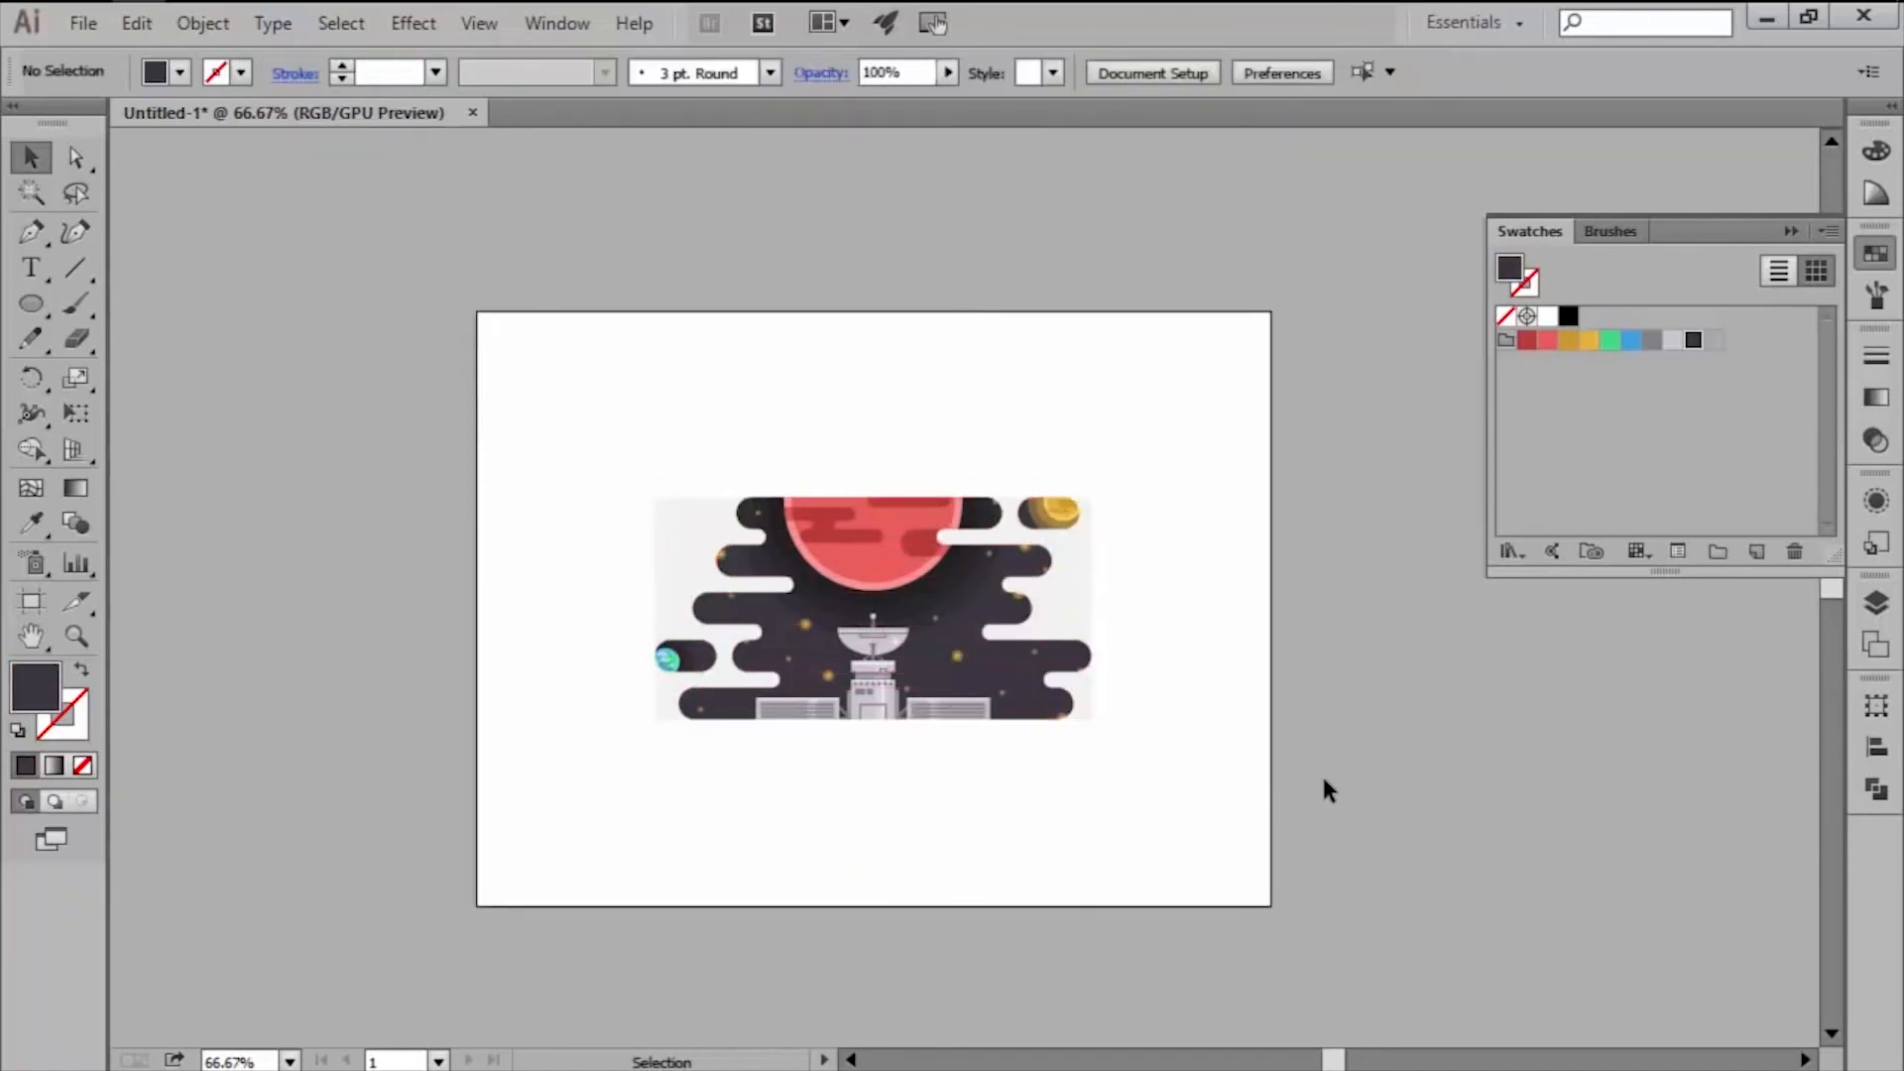
left_click(1866, 616)
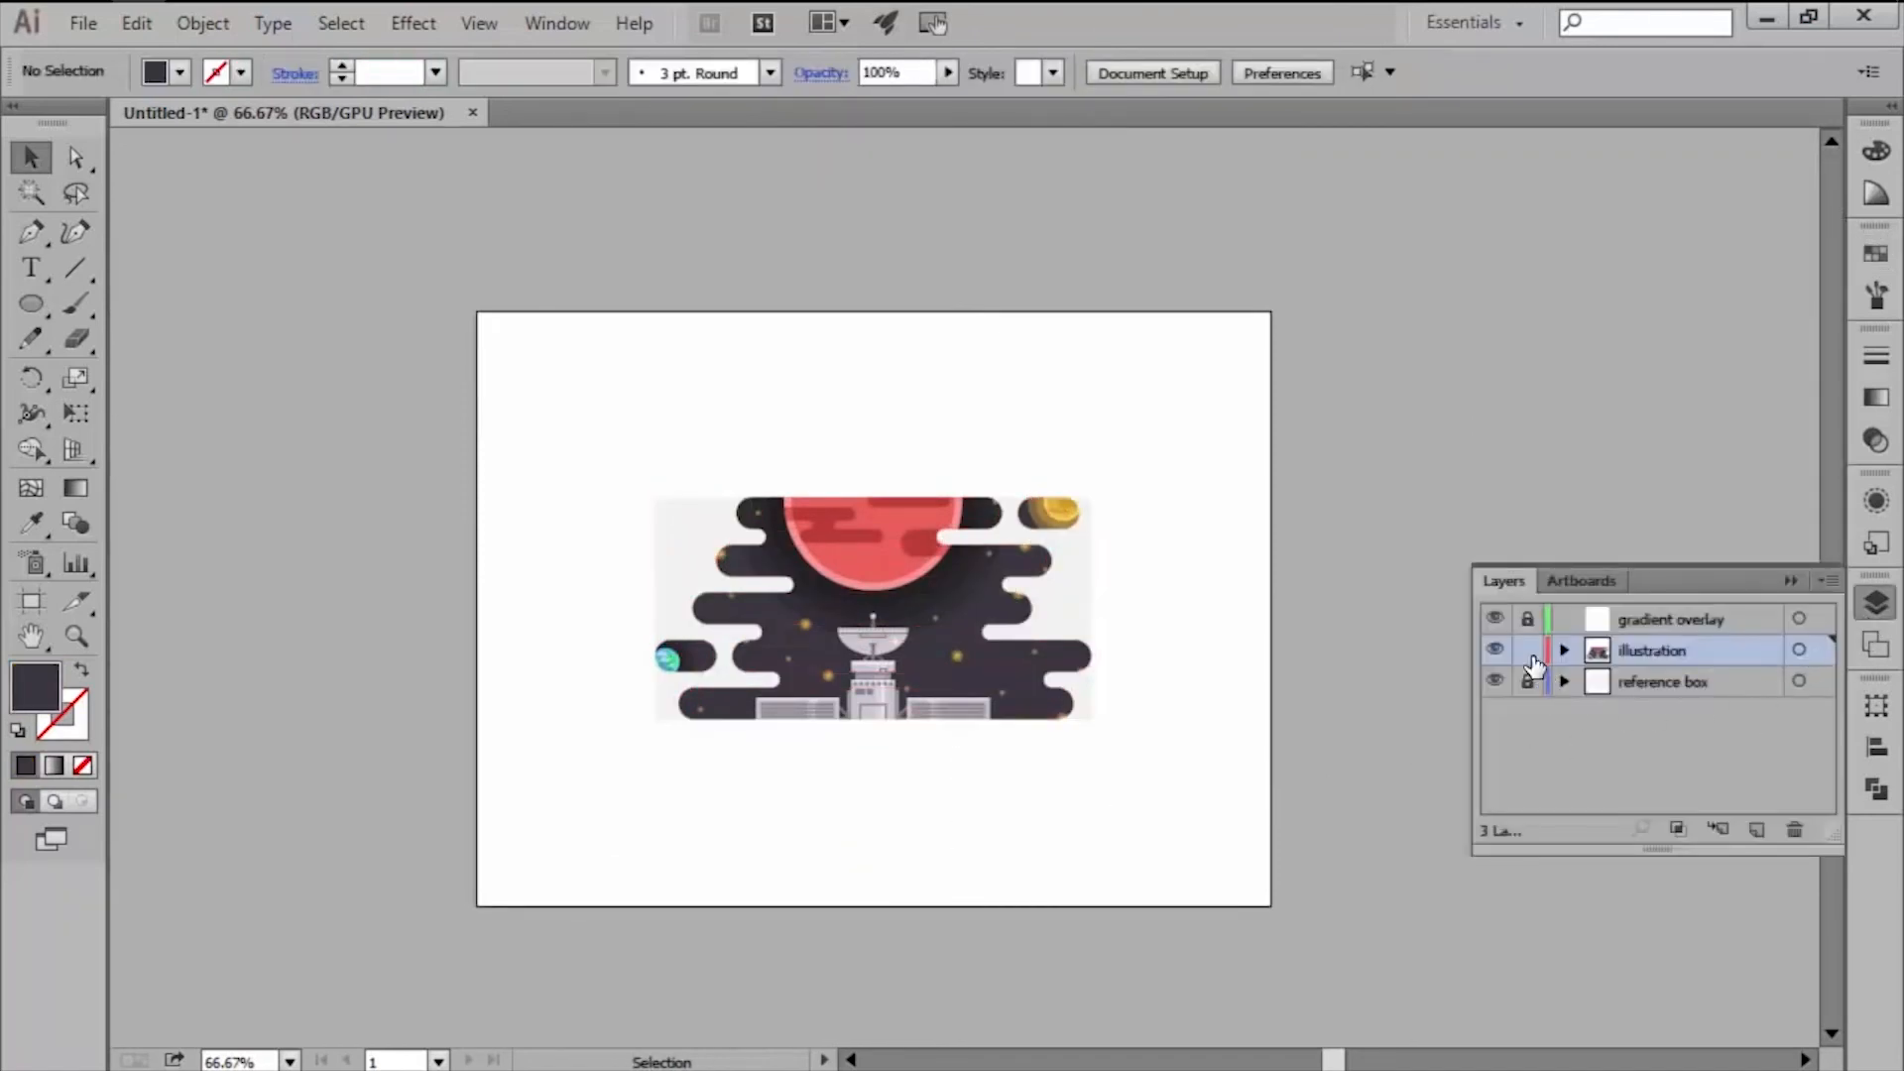
Lock the illustration layer, hide the reference box layer, and unlock and activate the gradient overlay layer.
left_click(1528, 651)
left_click(1496, 683)
left_click(1527, 619)
left_click(1624, 619)
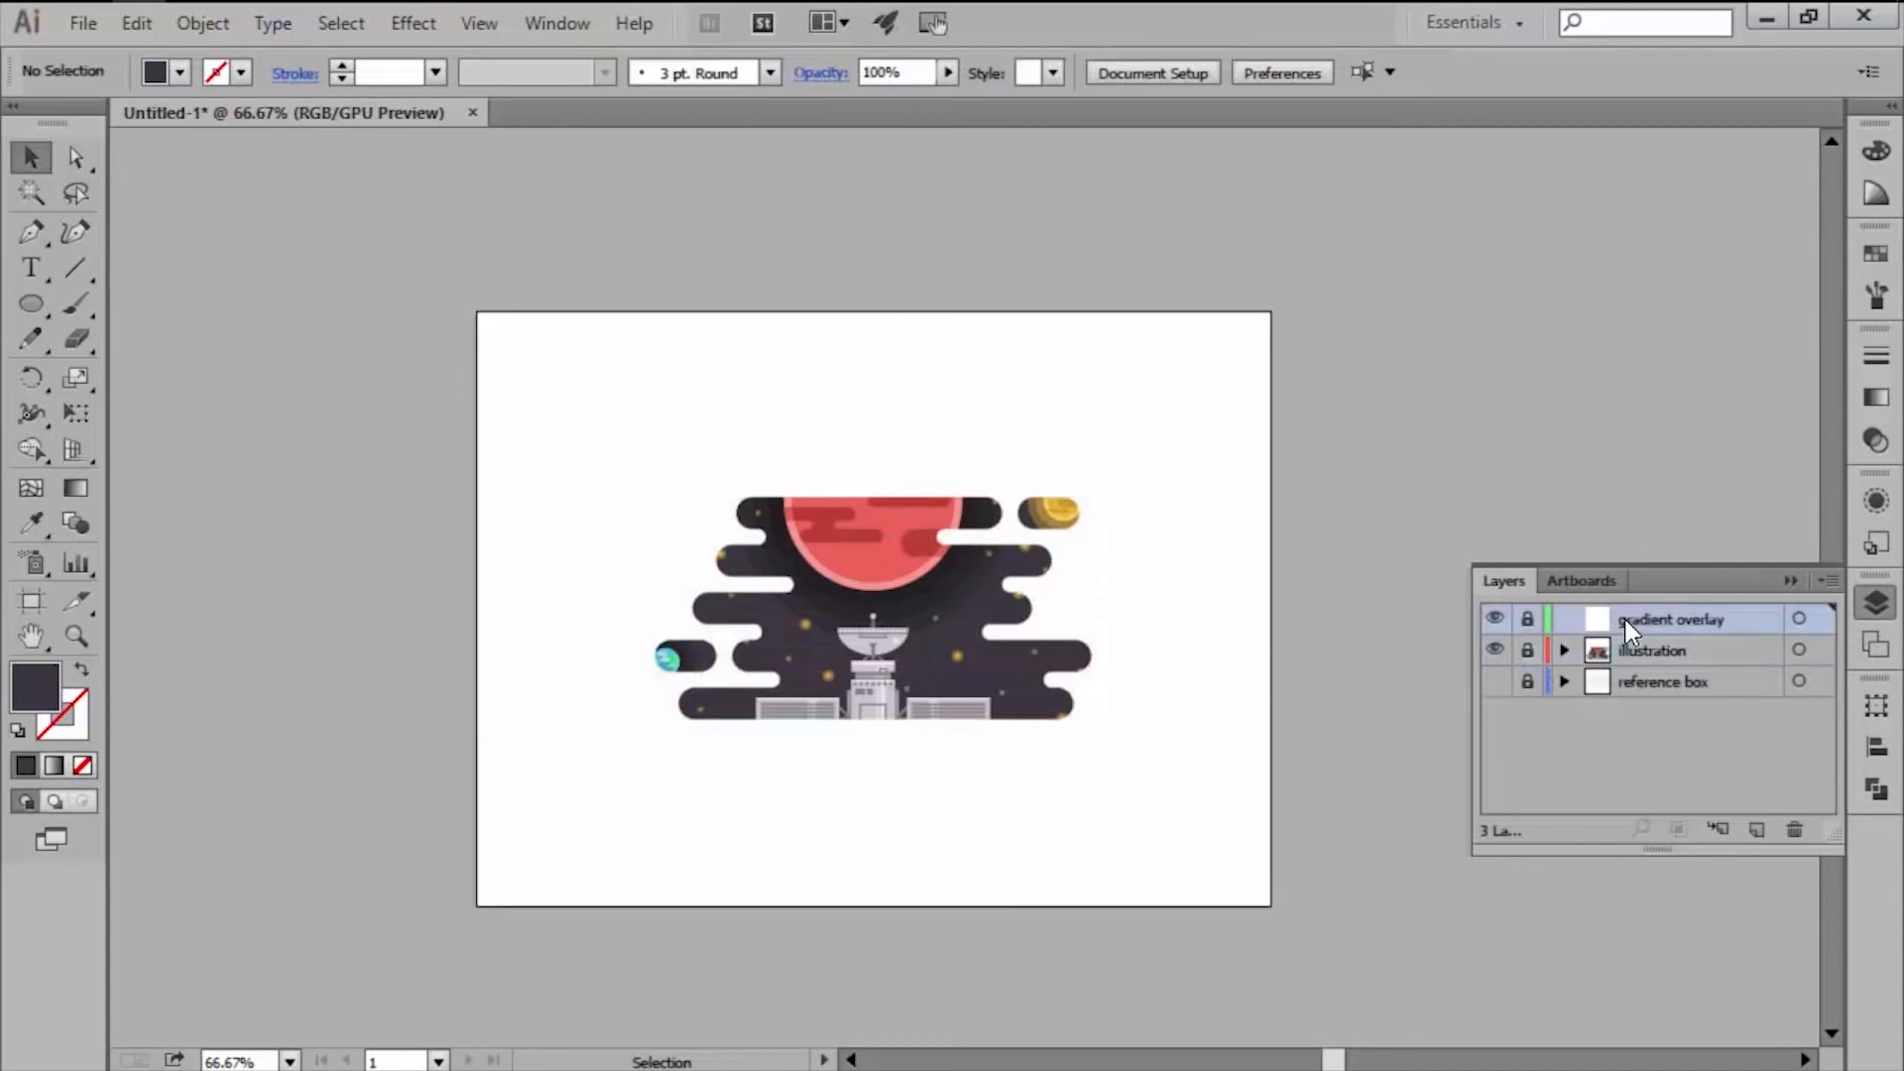
Paste the copied cloud compound shape in place on the gradient overlay layer and fill it with a linear gradient.
key("ctrl+f")
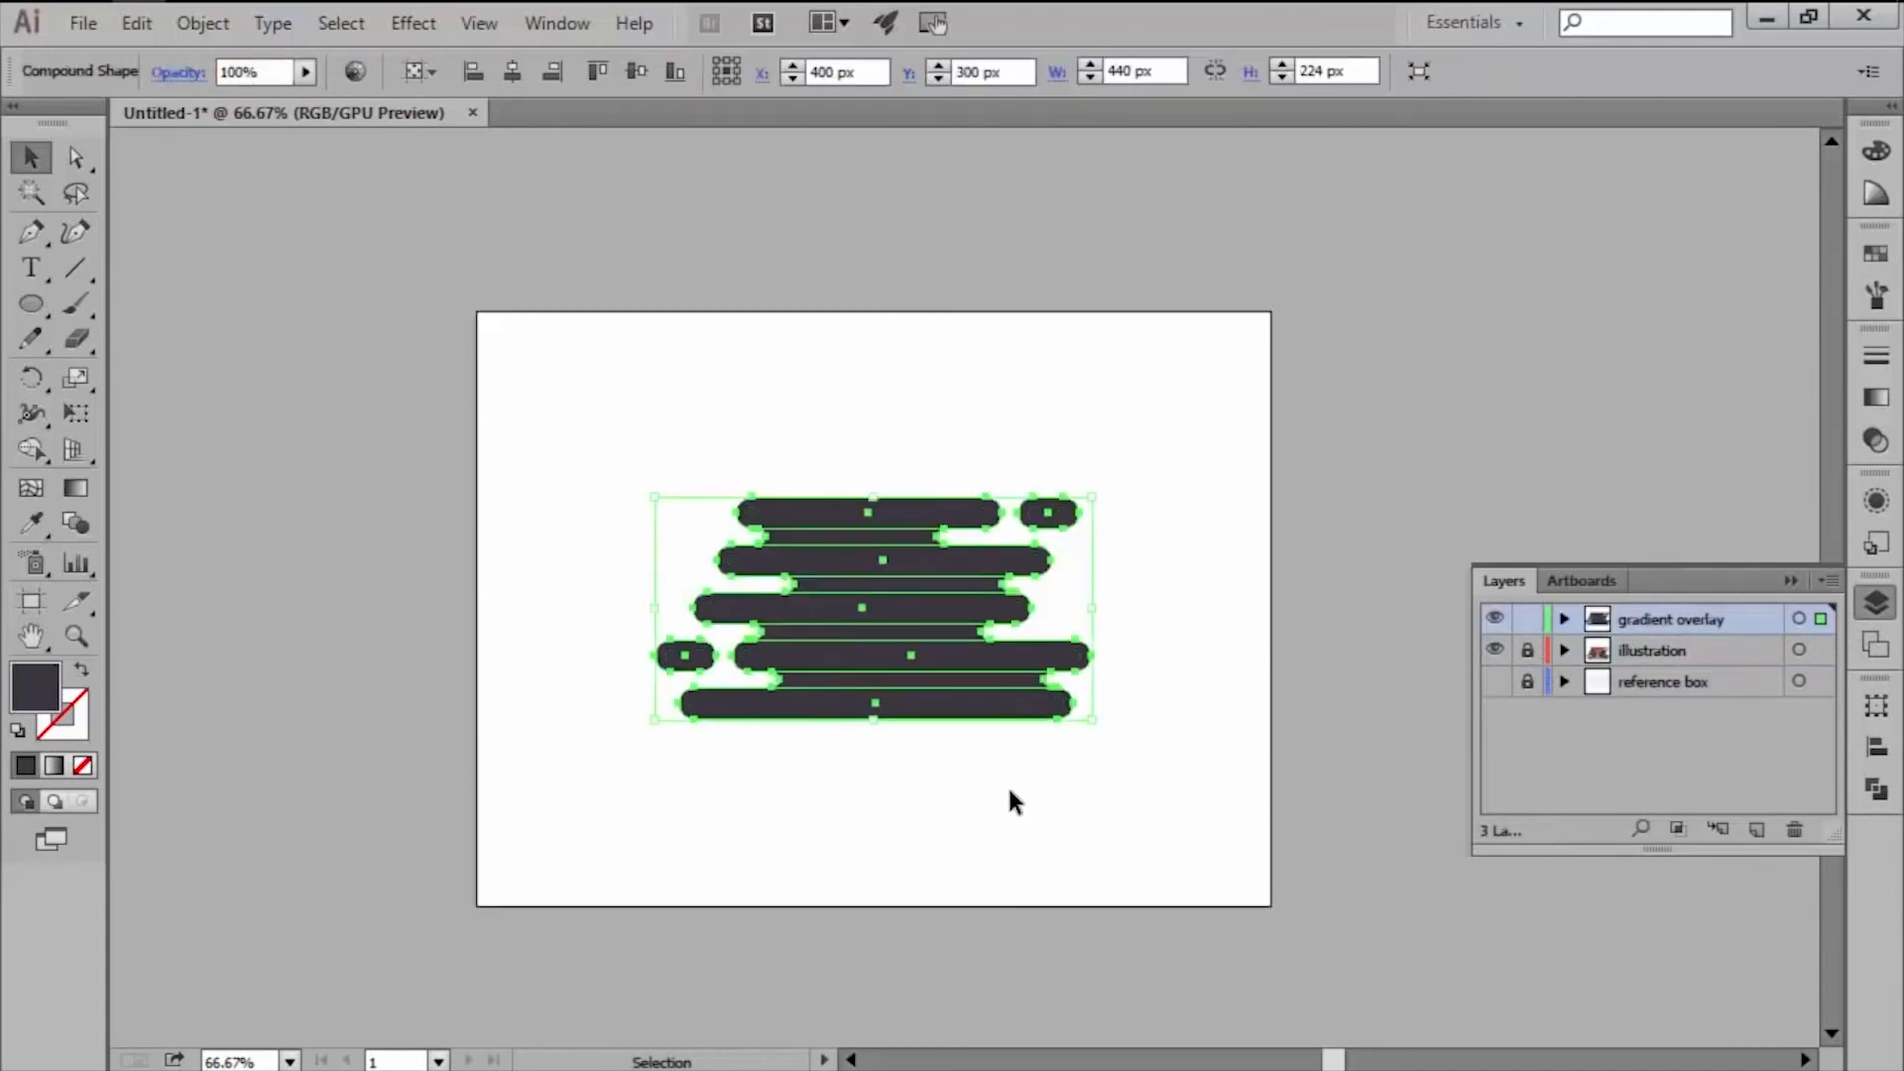
left_click(1875, 401)
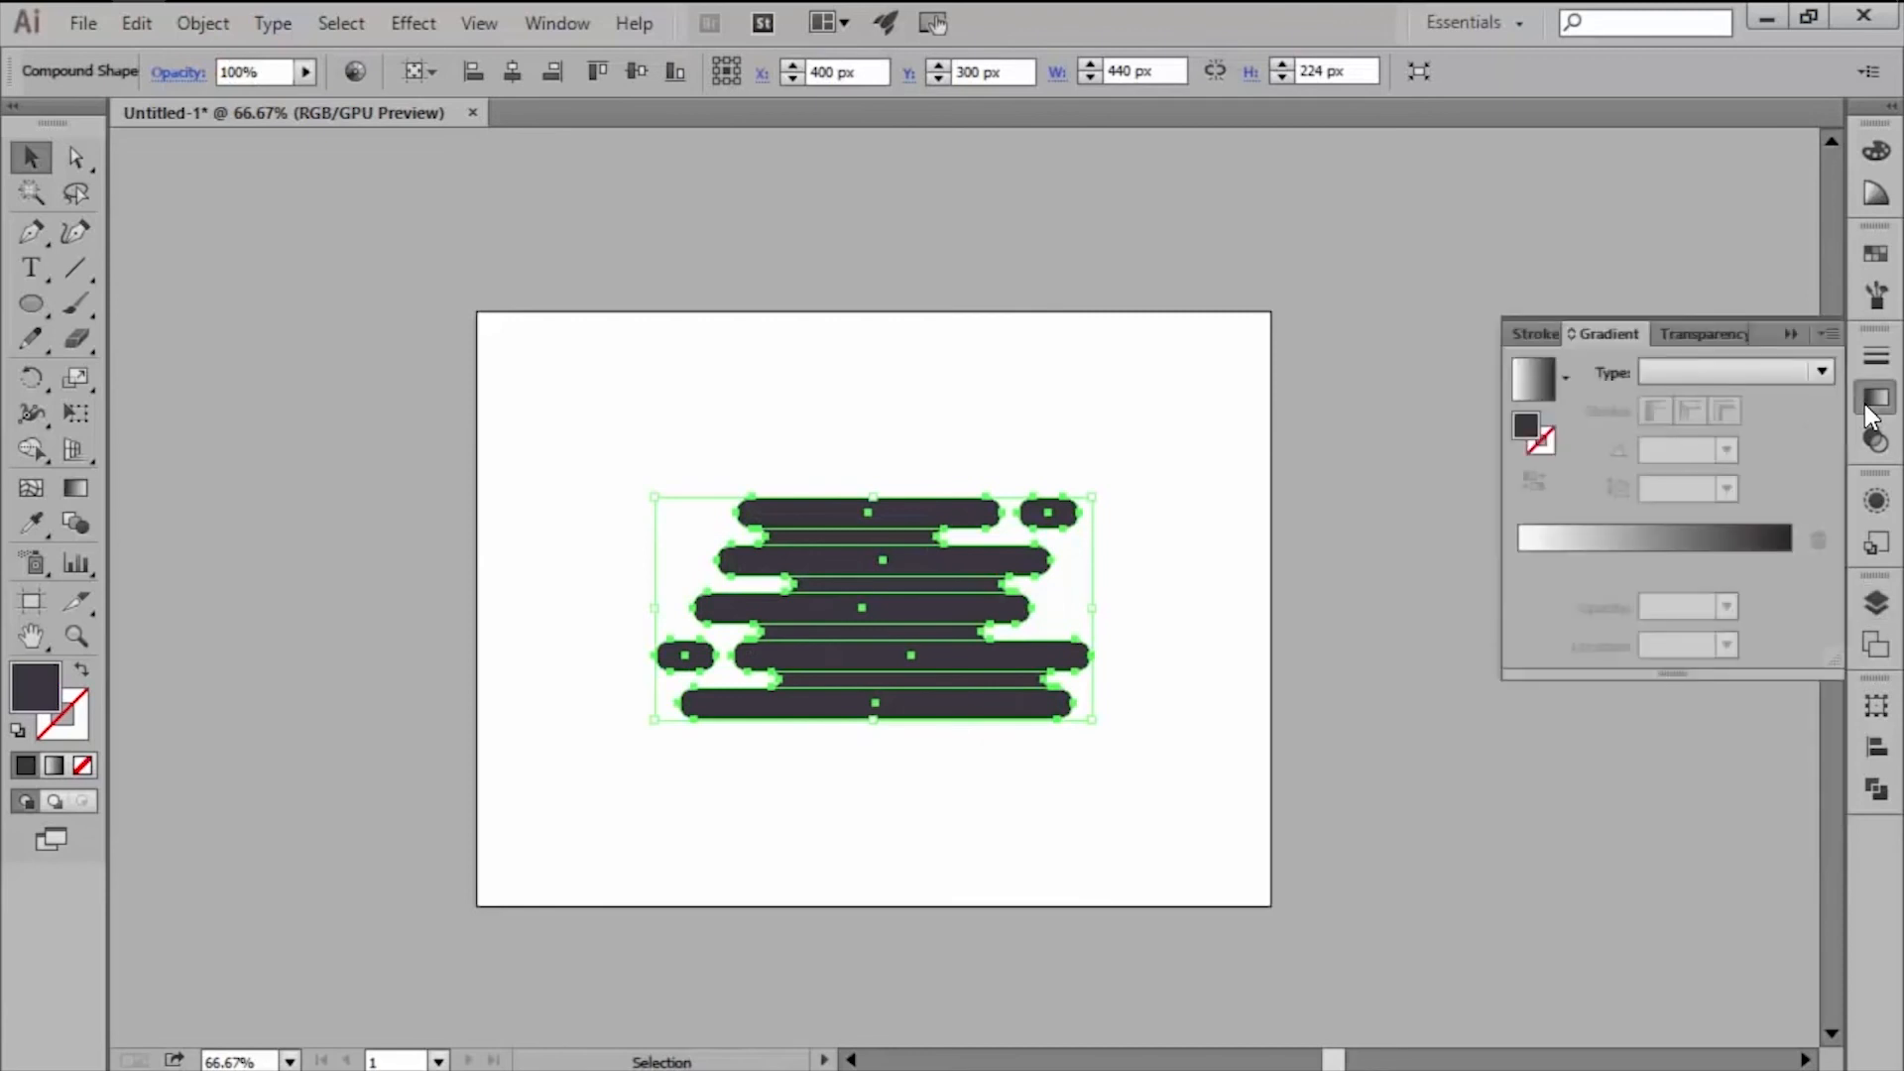
left_click(1764, 379)
left_click(1734, 402)
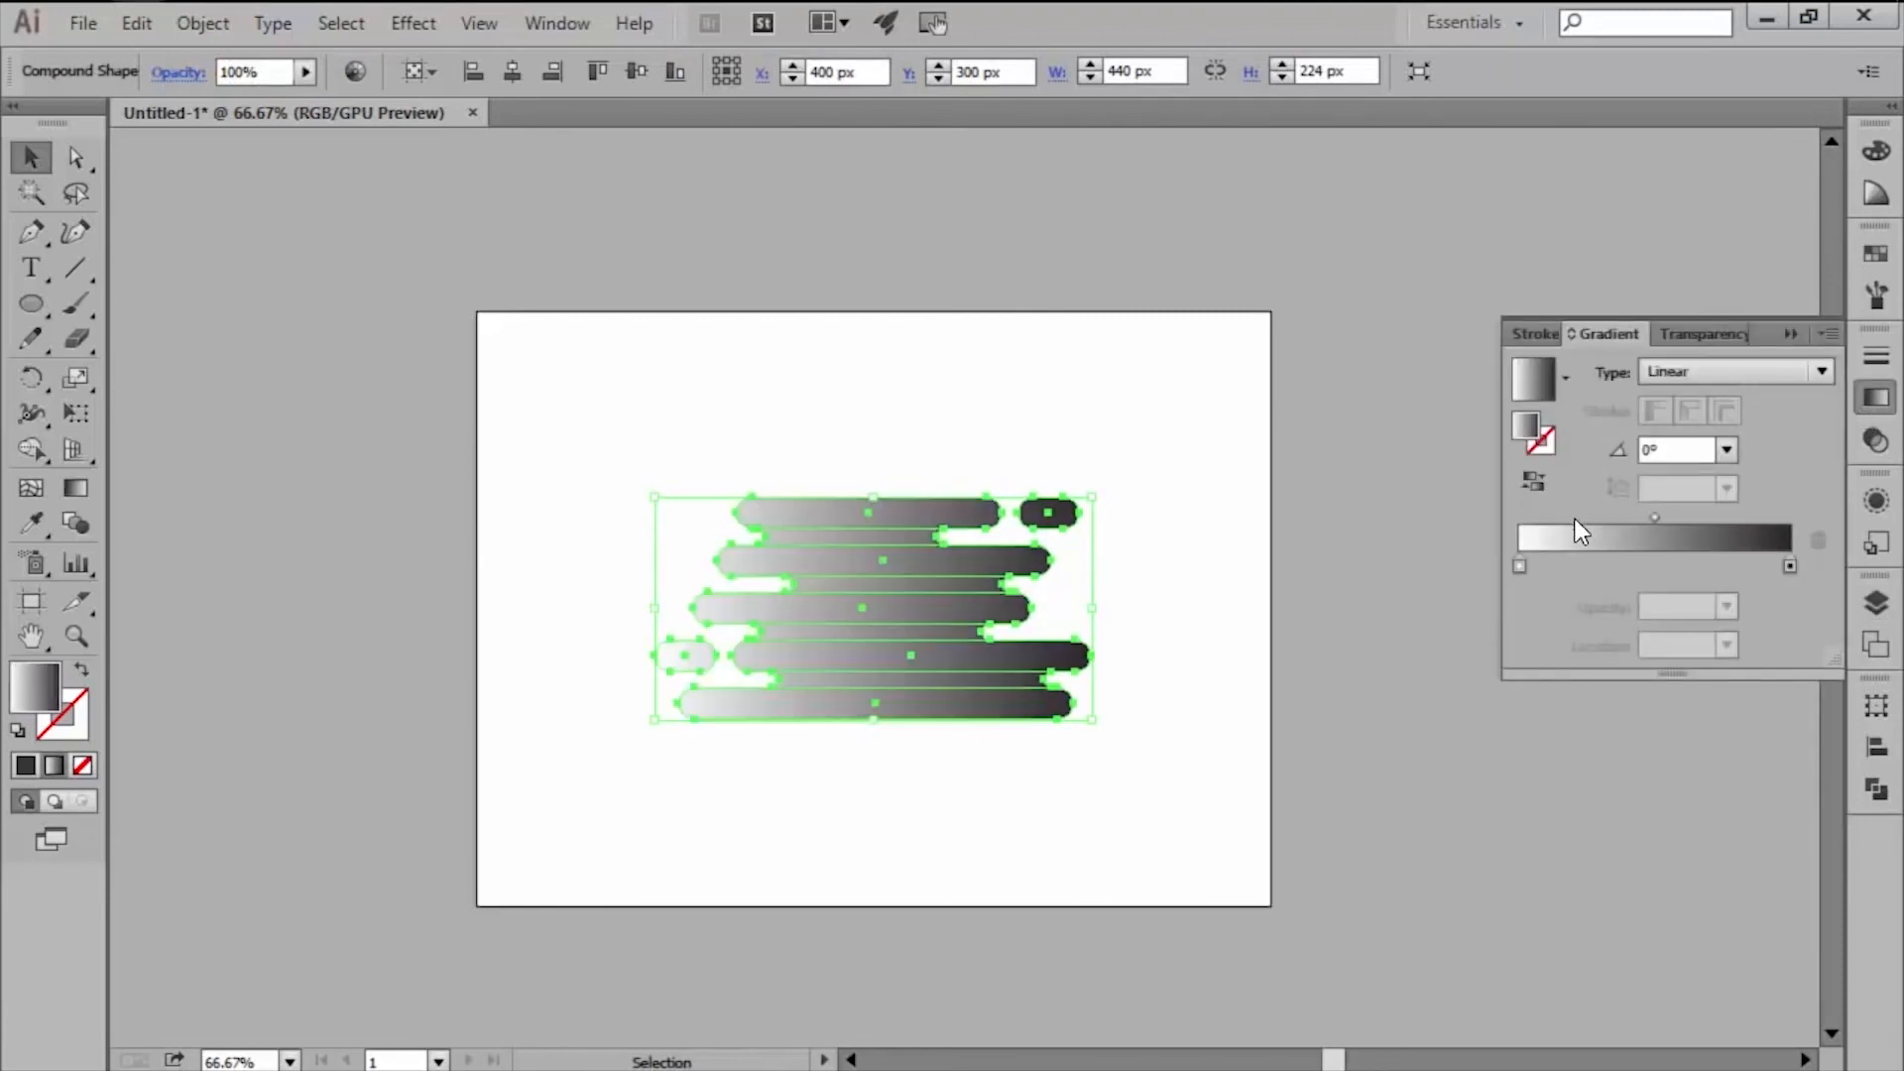
Set the gradient's starting colour stop to the lighter yellow swatch.
left_click(1522, 564)
double_click(1521, 563)
left_click(1527, 681)
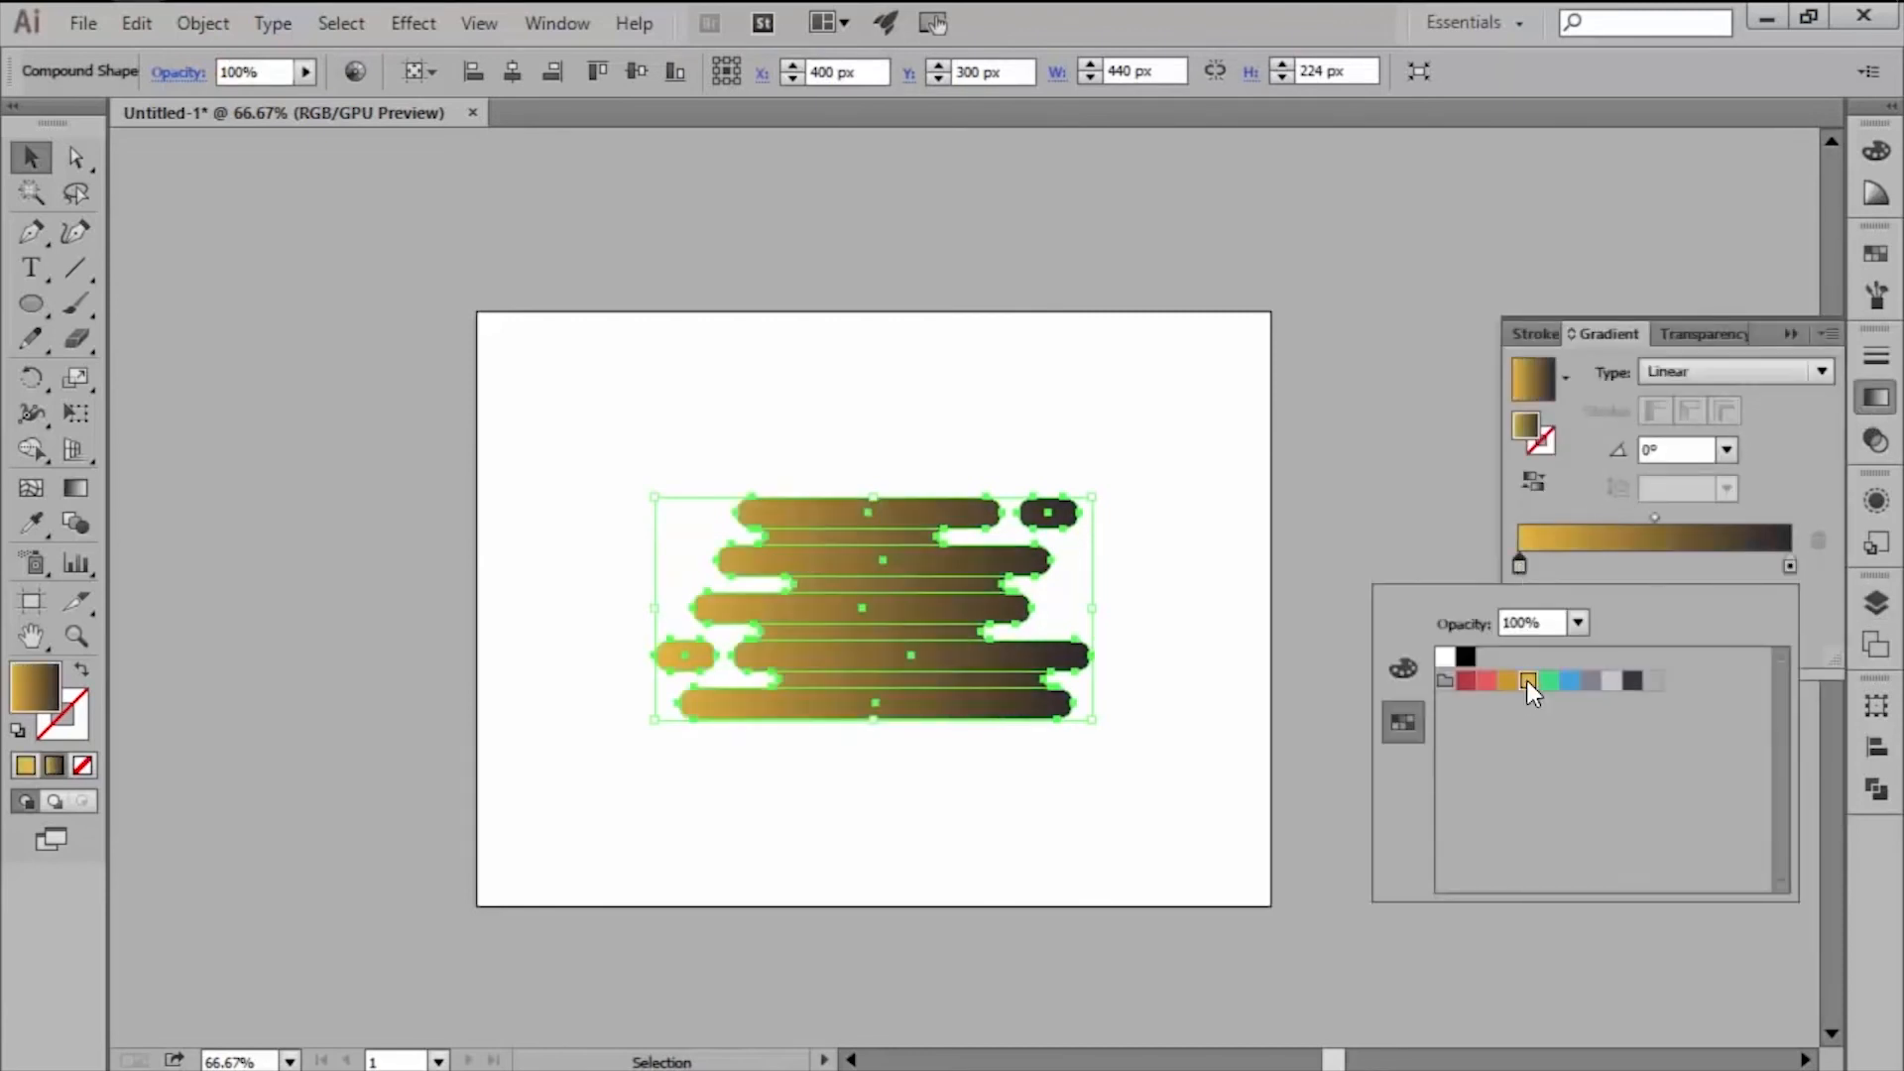
left_click(1764, 504)
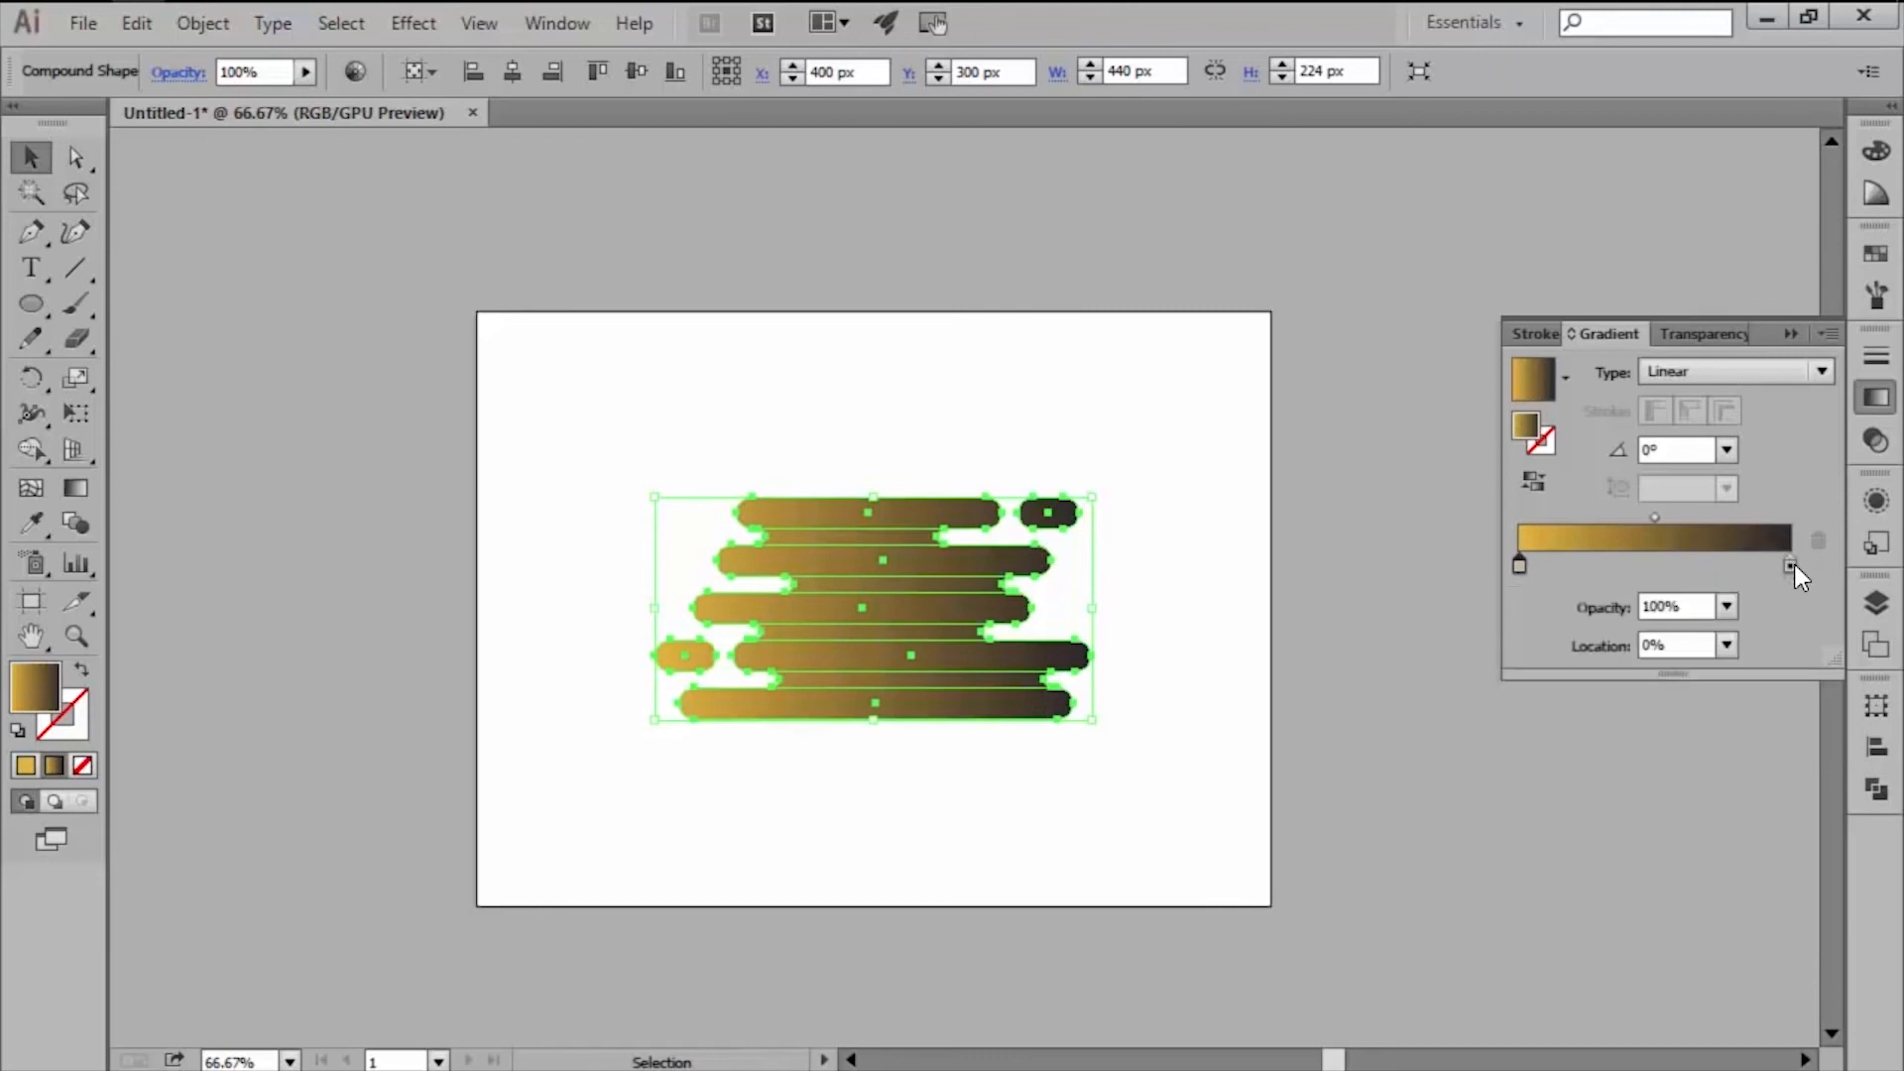
Set the gradient's end colour stop to the dark red swatch and its angle to -90°.
left_click(1792, 565)
double_click(1791, 564)
left_click(1487, 681)
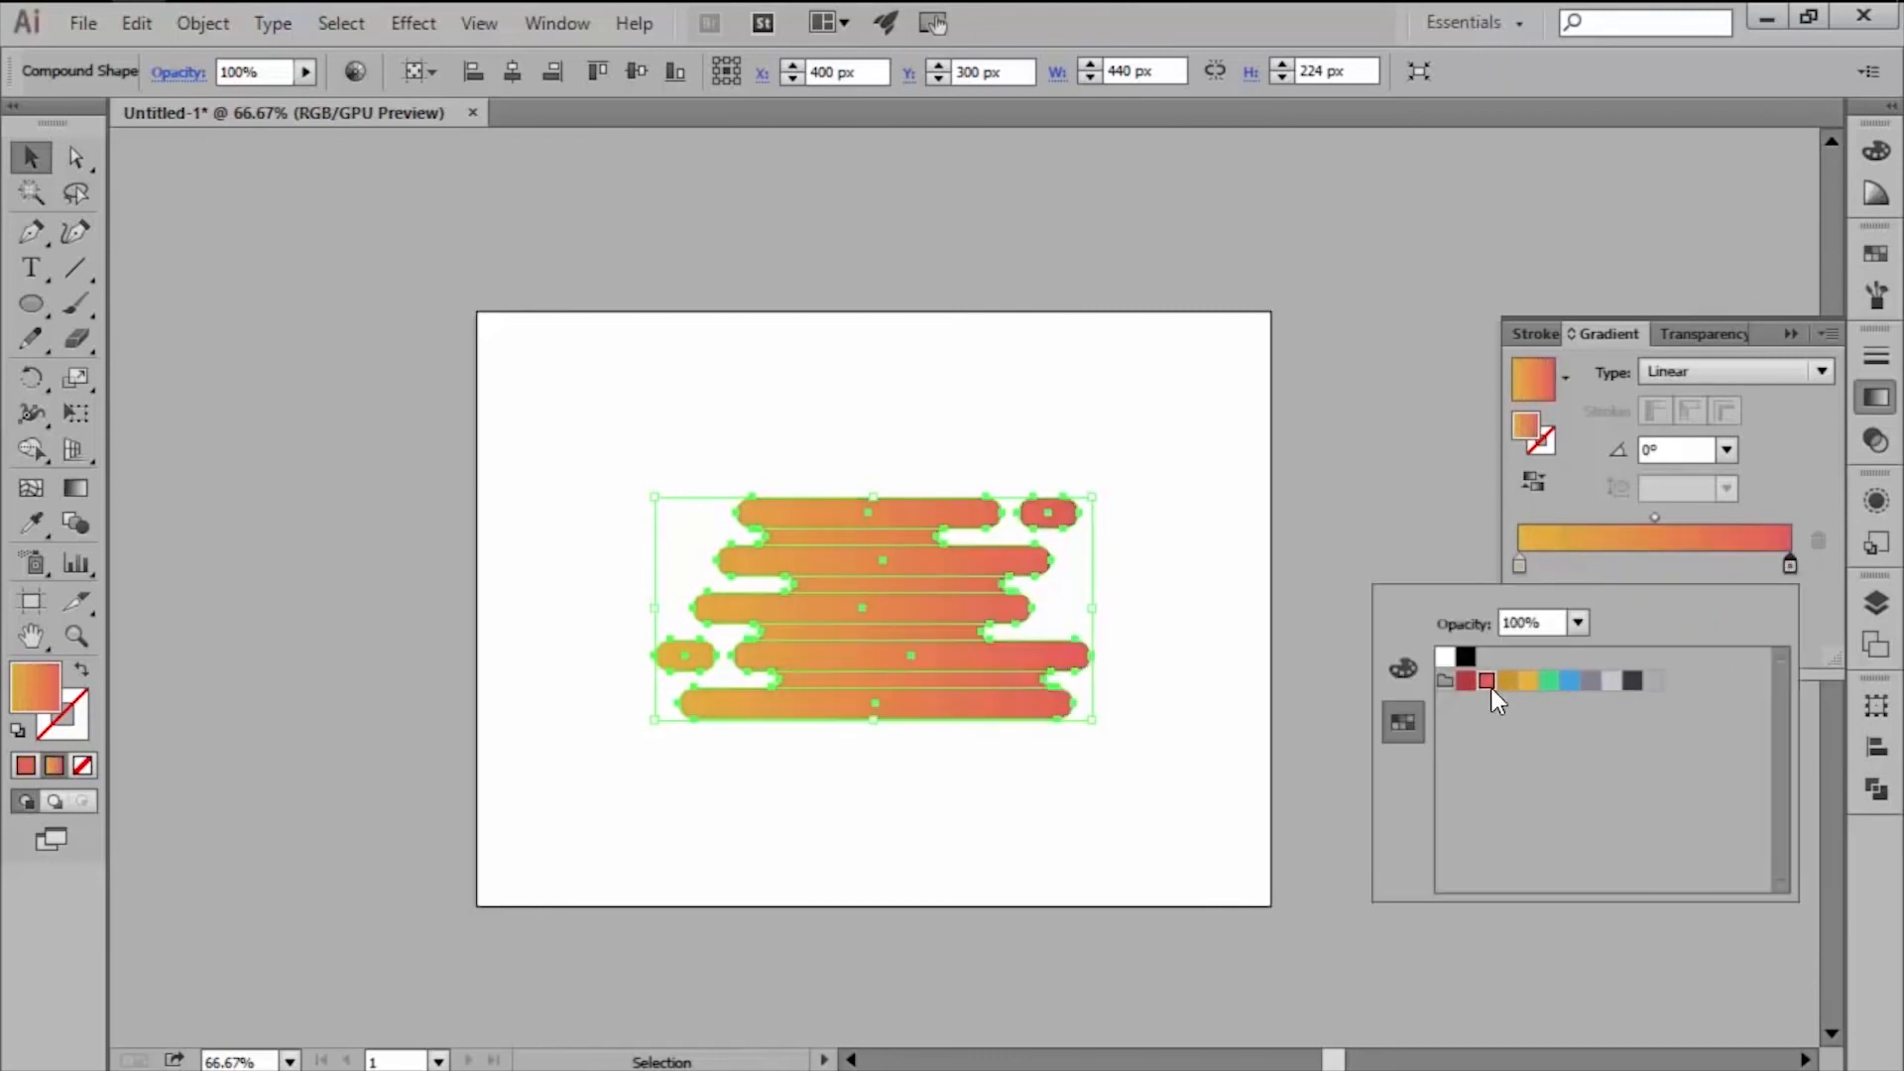
left_click(1475, 686)
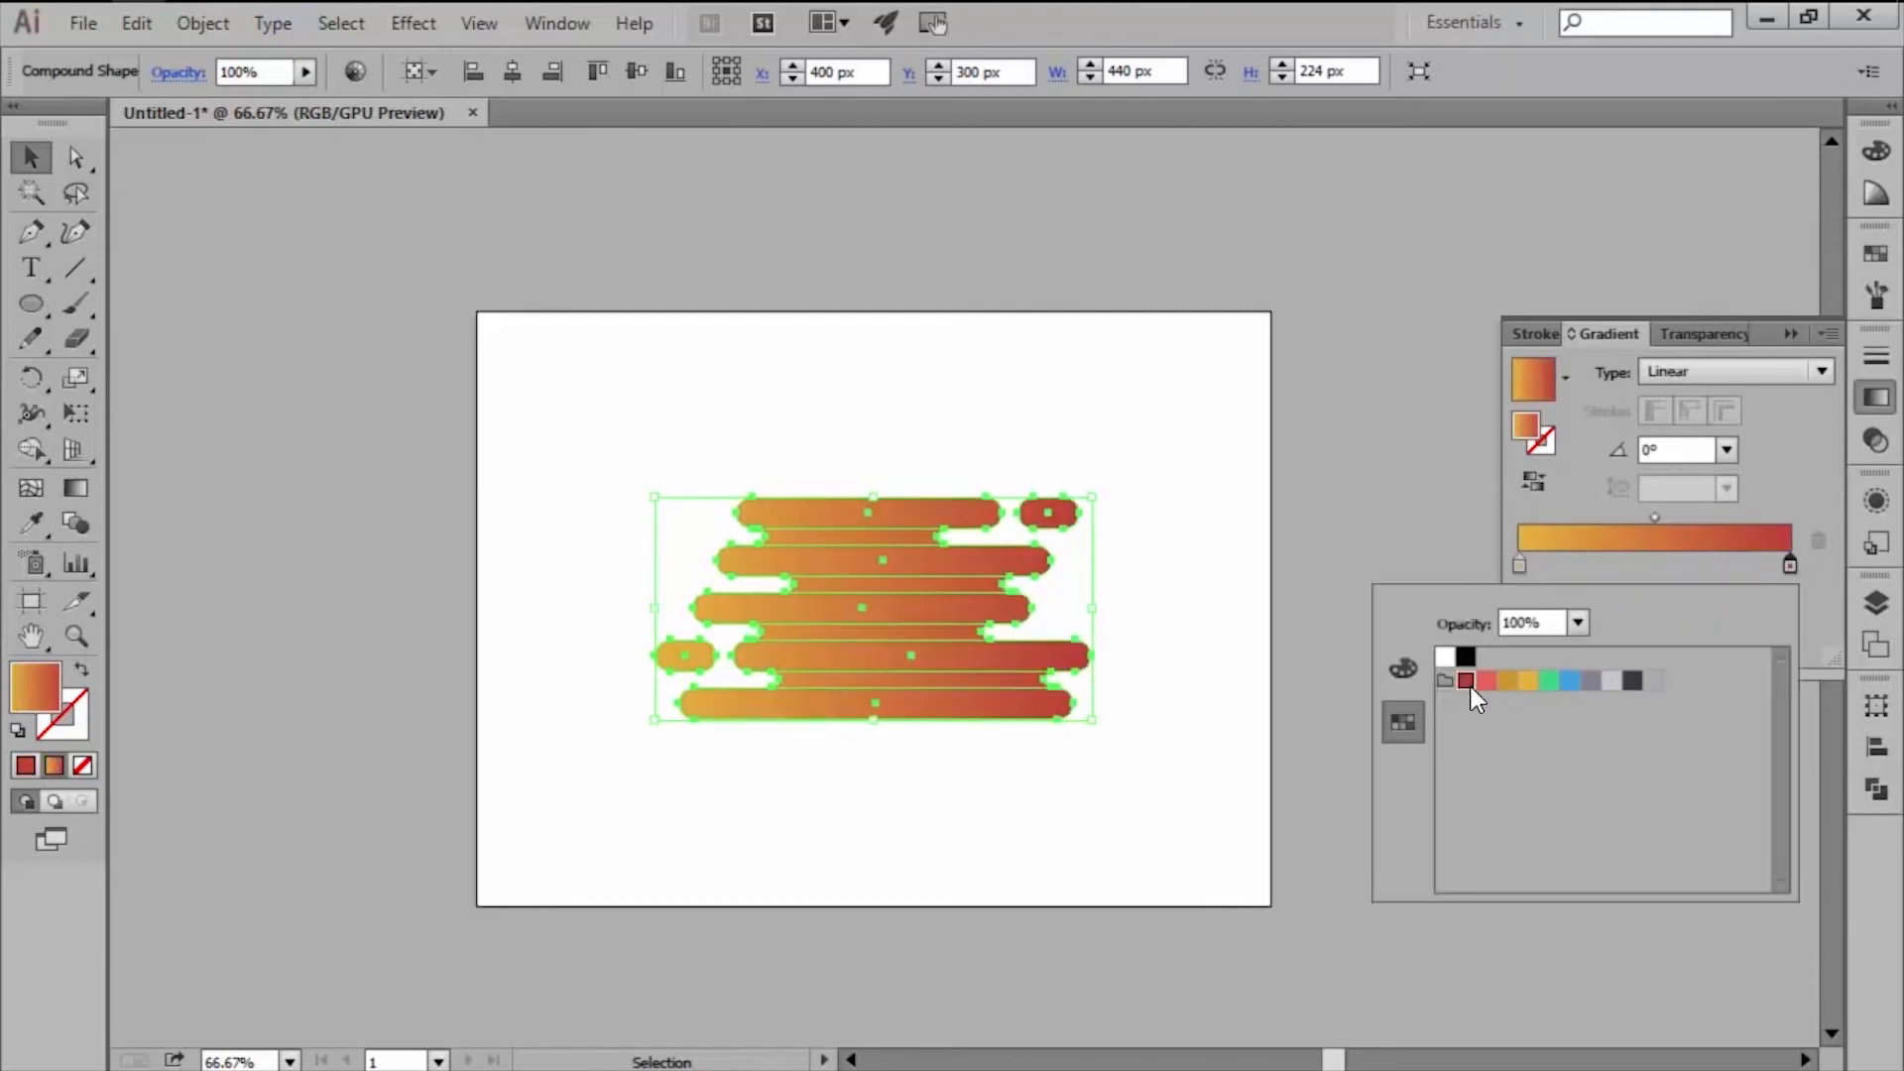
left_click(1708, 520)
left_click(1727, 449)
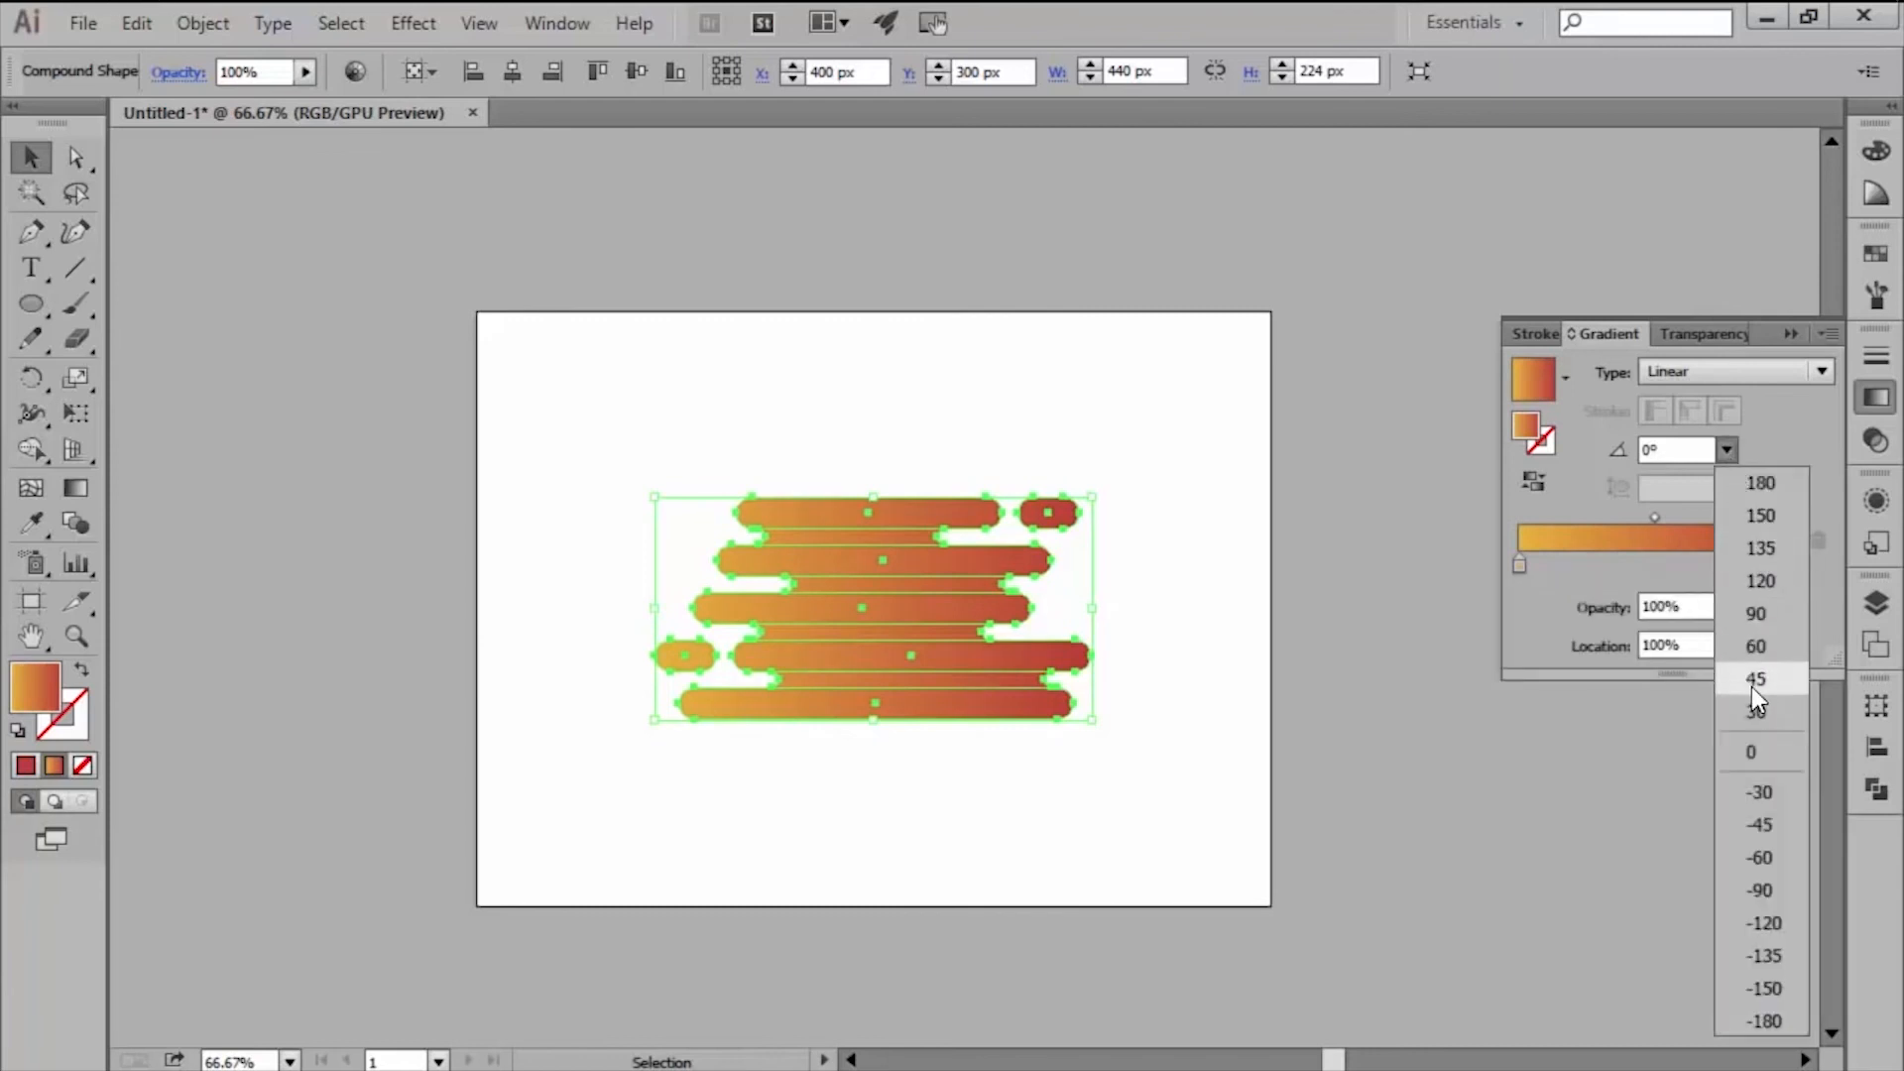
left_click(1763, 883)
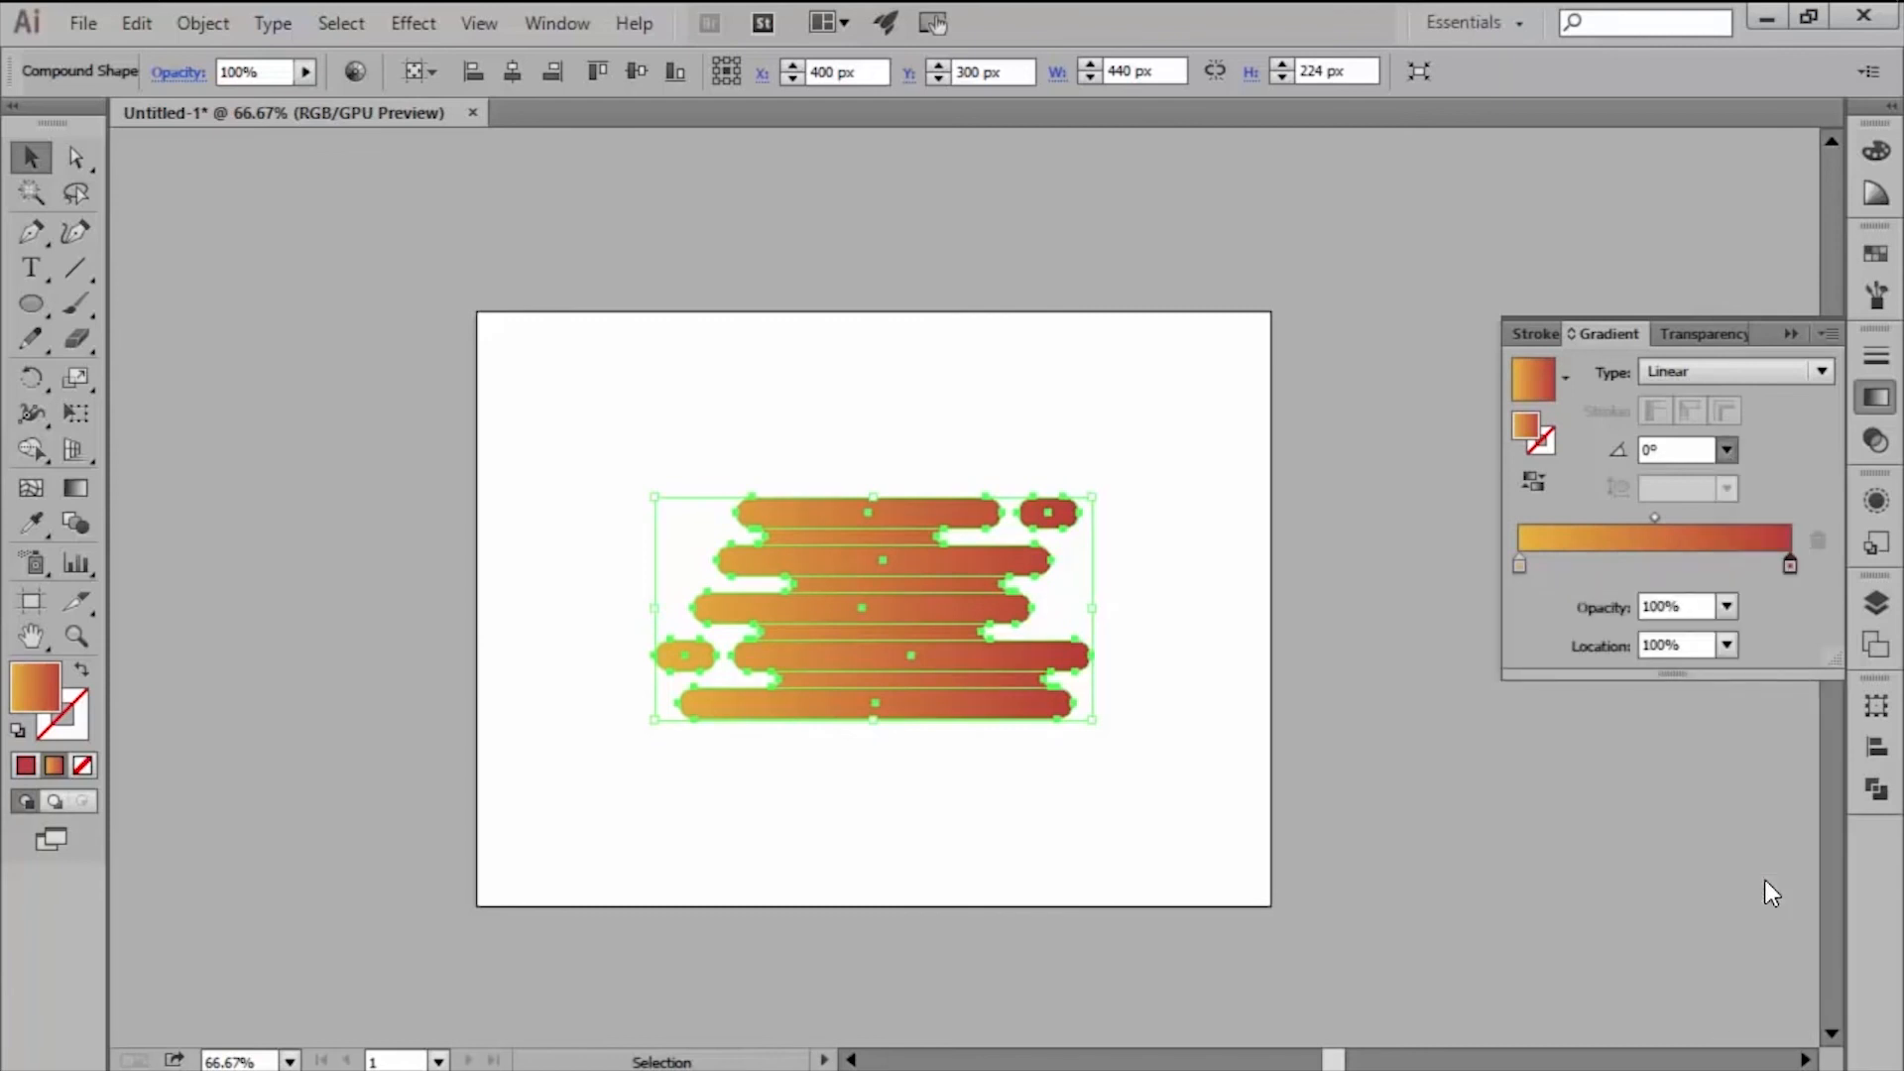
Set the cloud overlay's blending mode to Lighten and its opacity to 40%, and leave it deselected.
left_click(1871, 443)
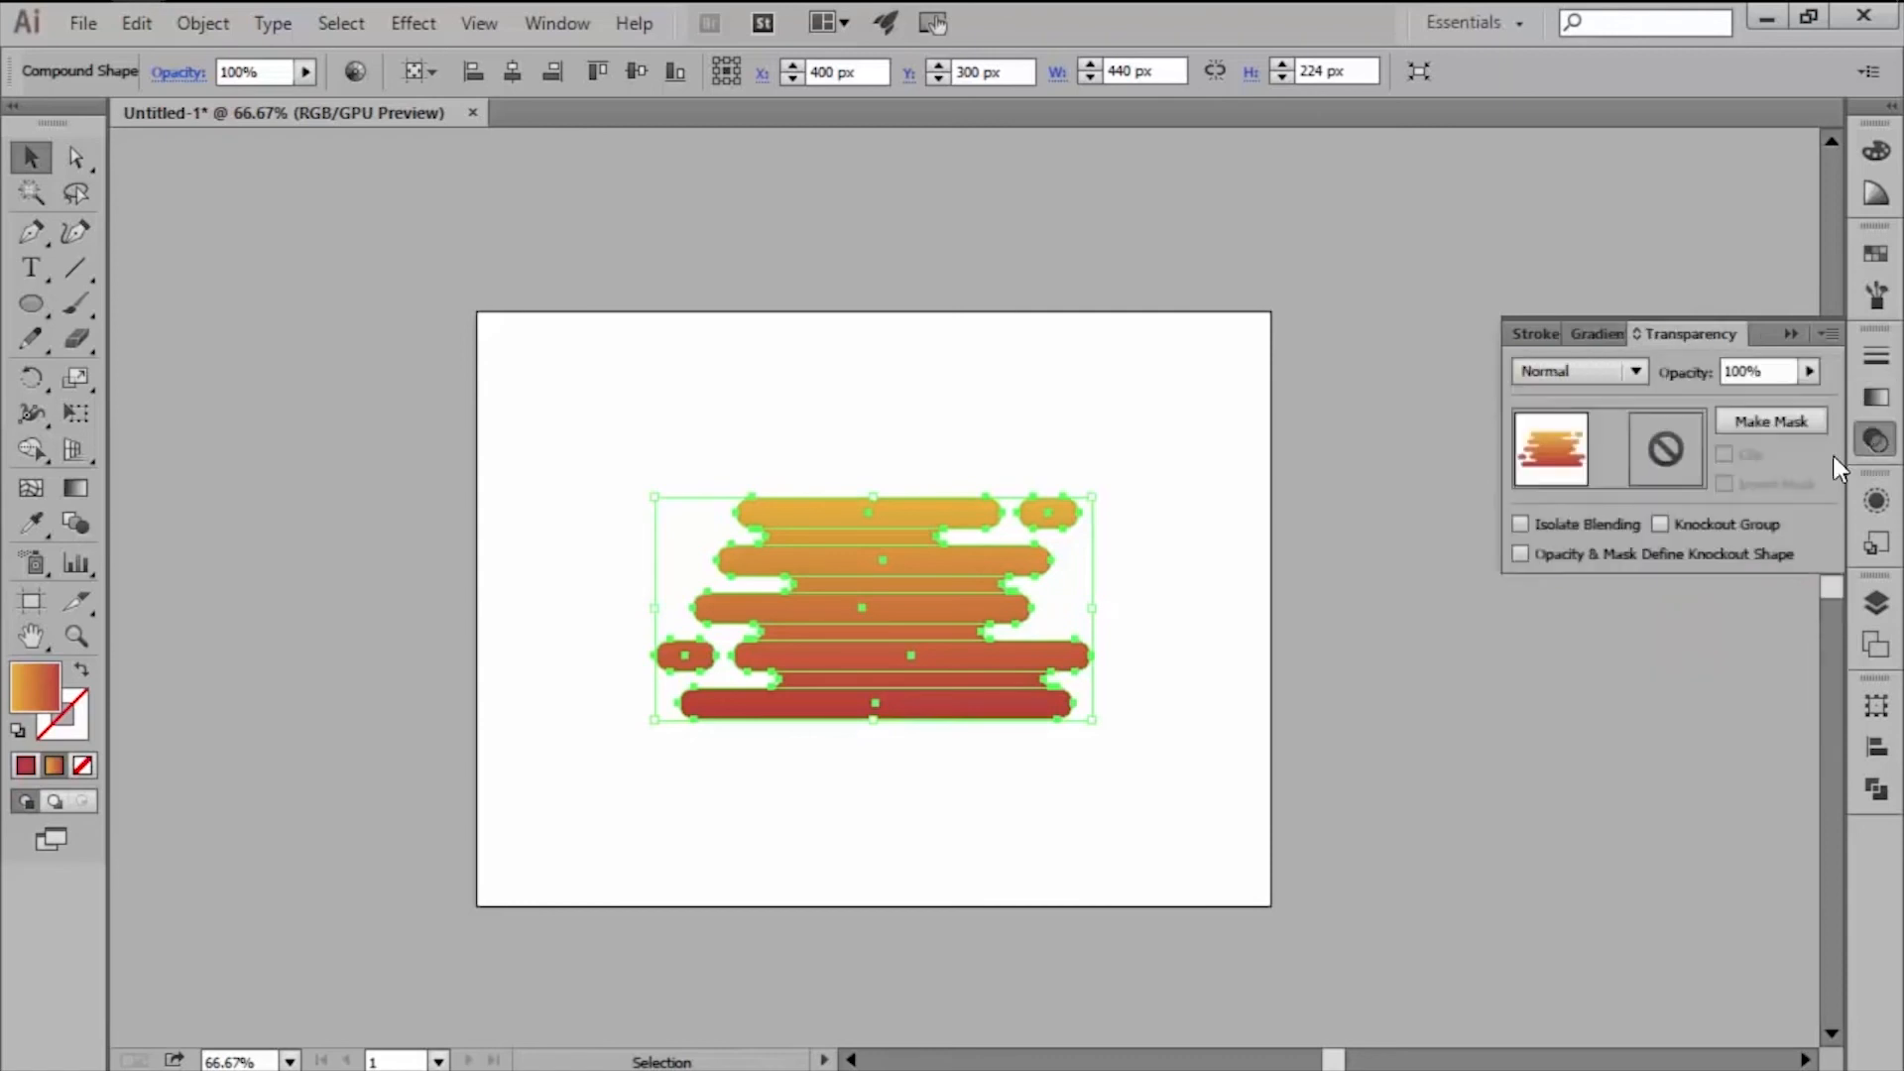
left_click(1592, 371)
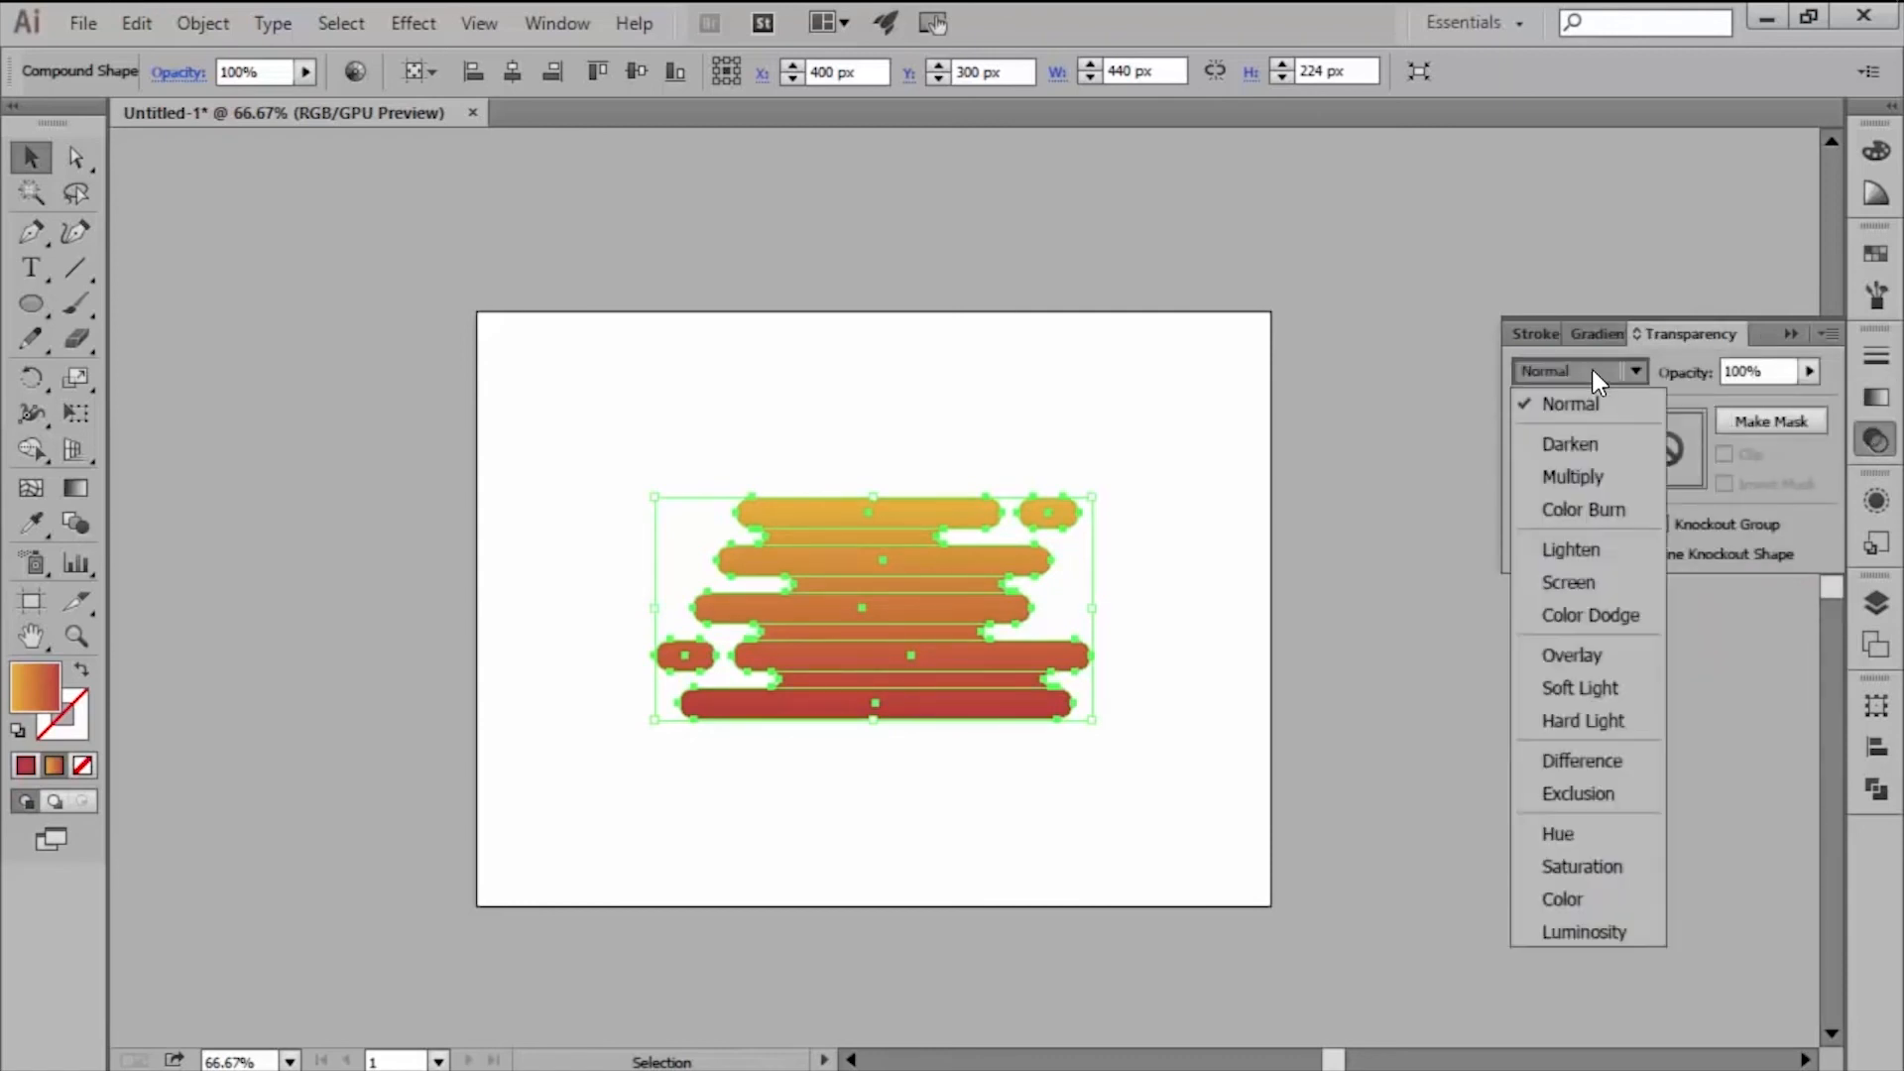
left_click(1585, 550)
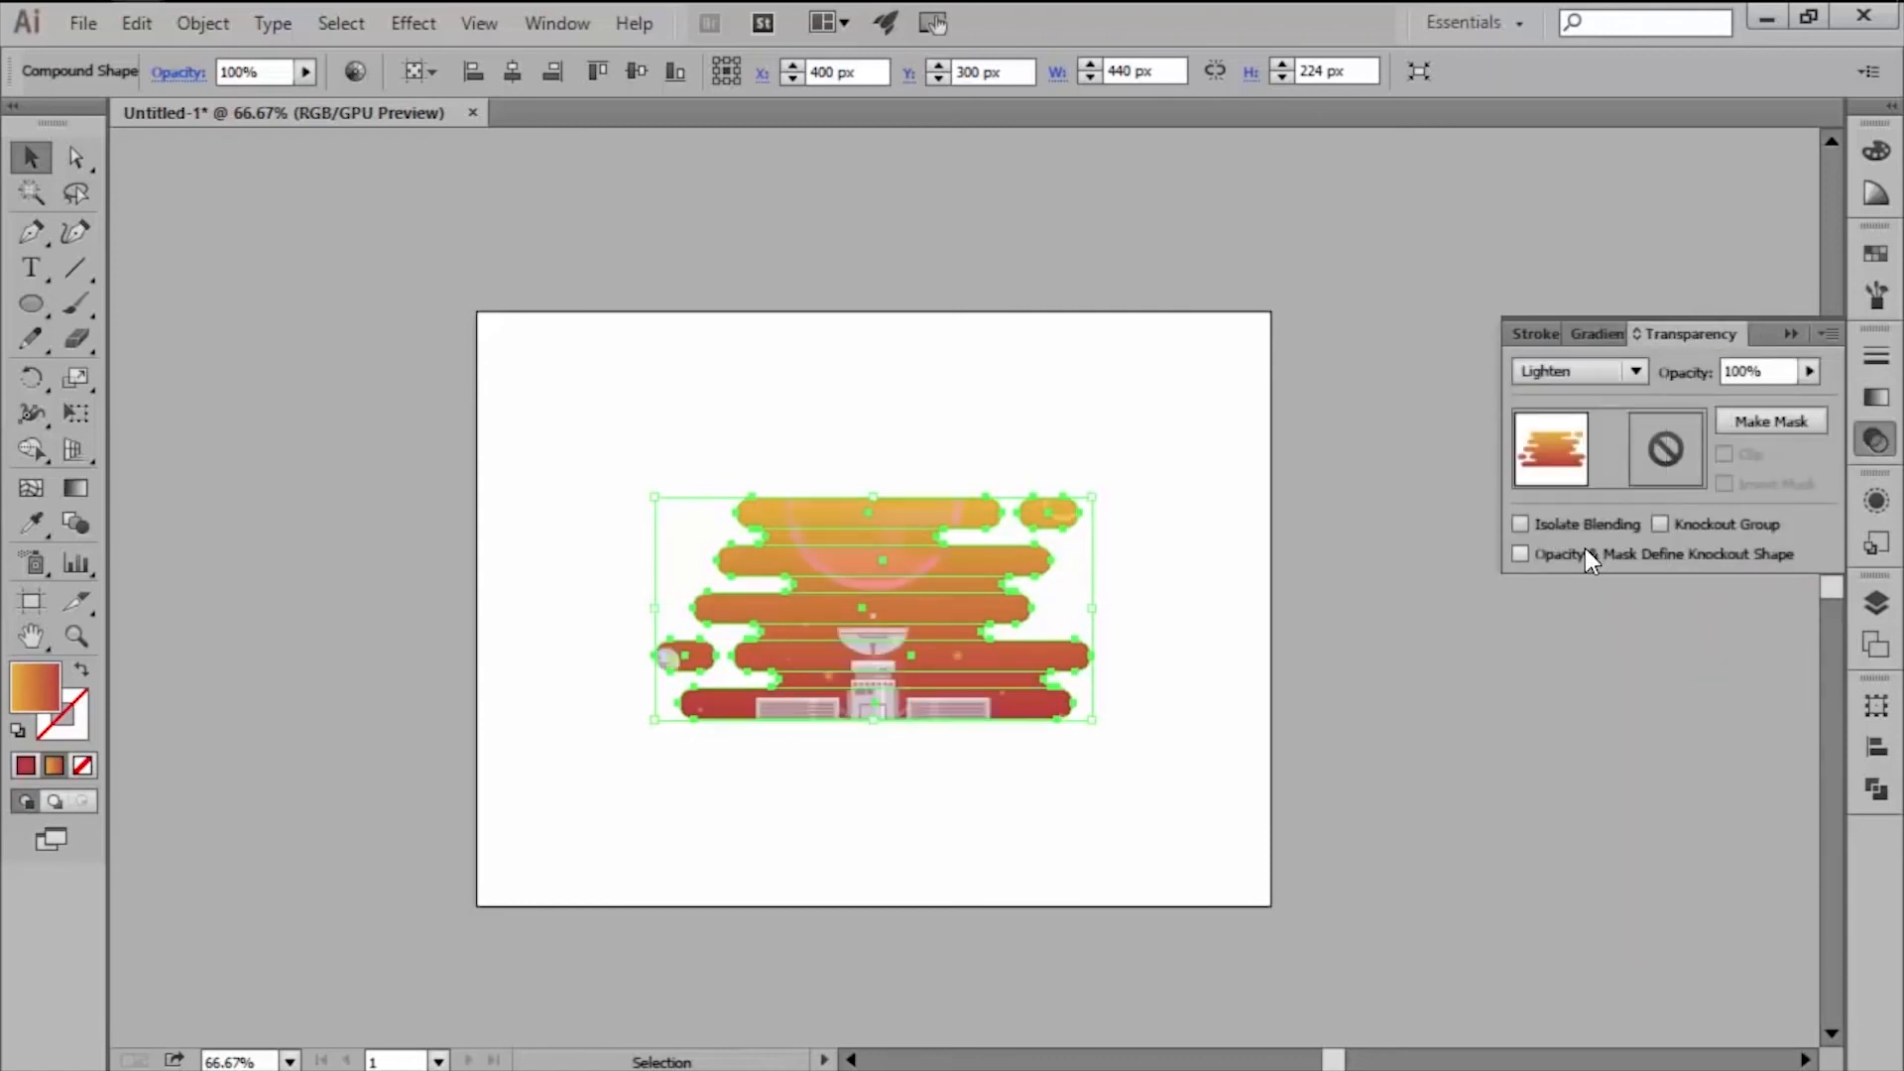
left_click(1736, 373)
type("40")
key("Return")
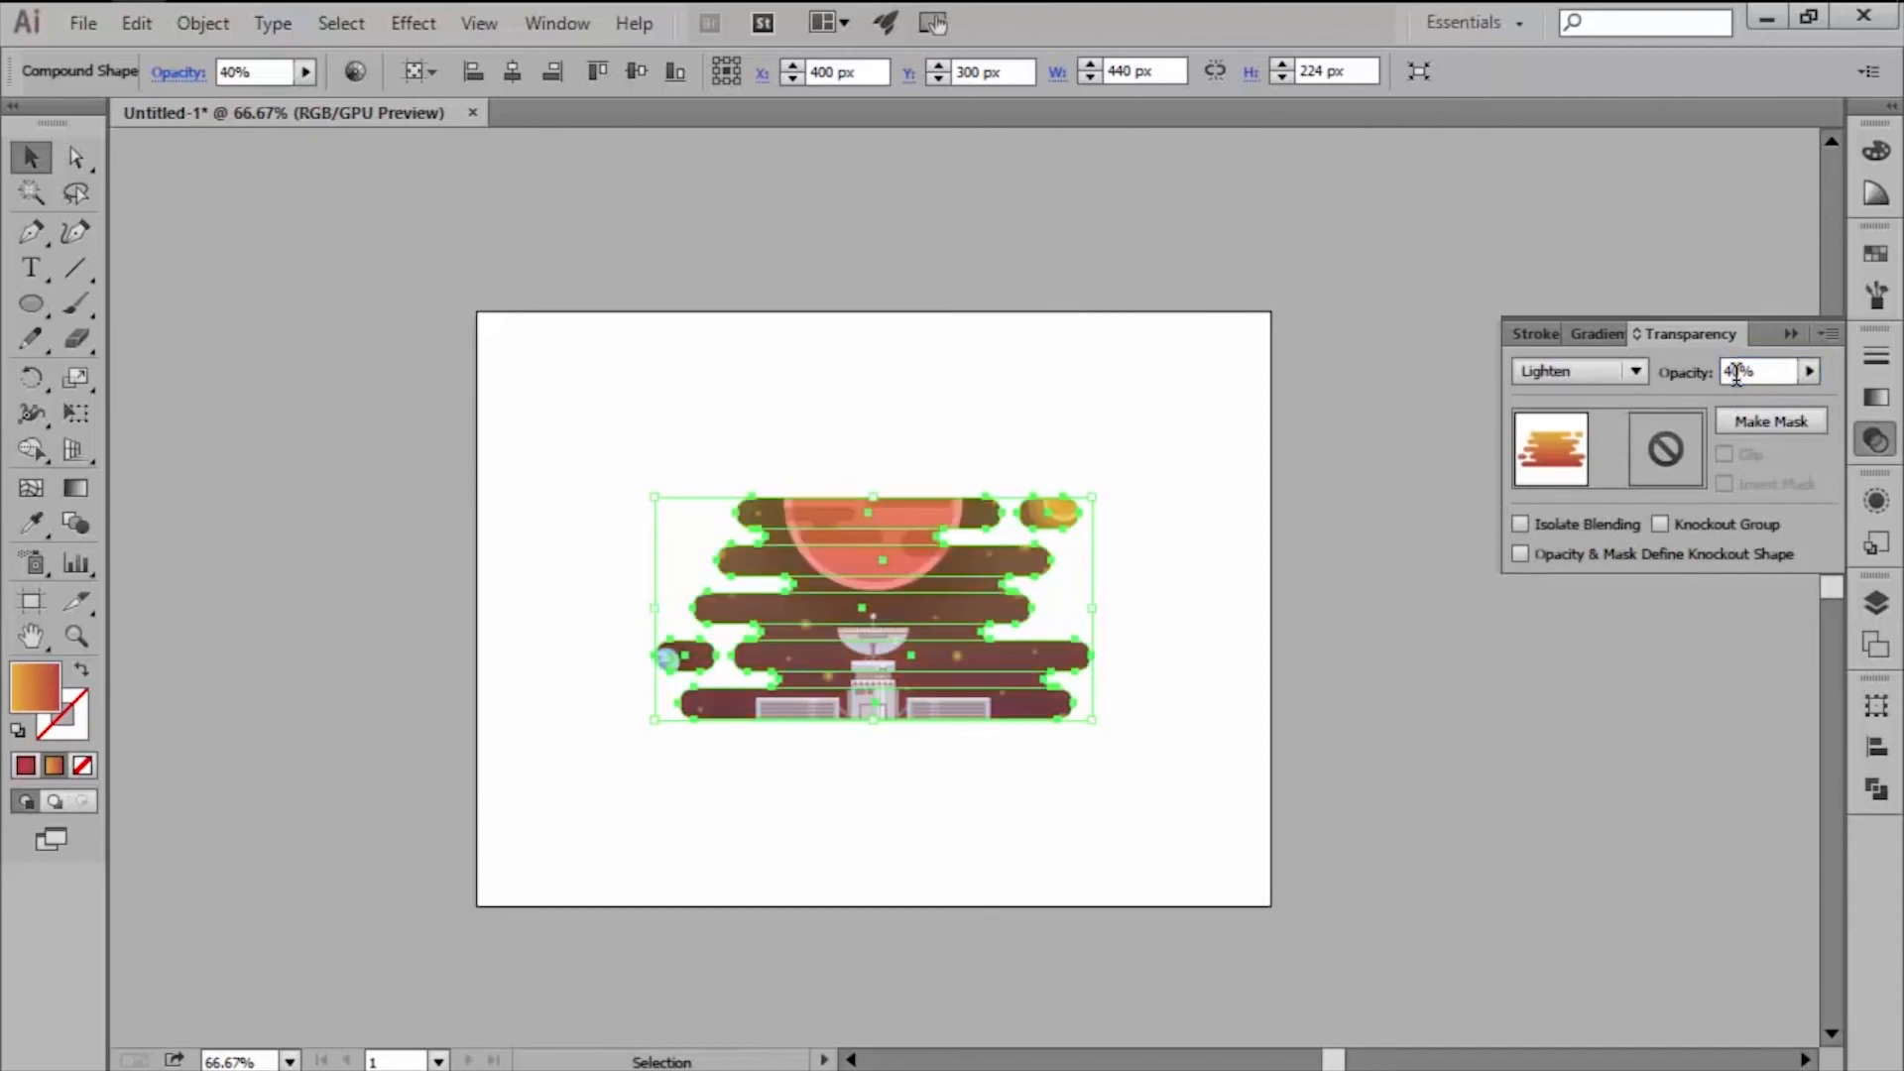
left_click(1217, 577)
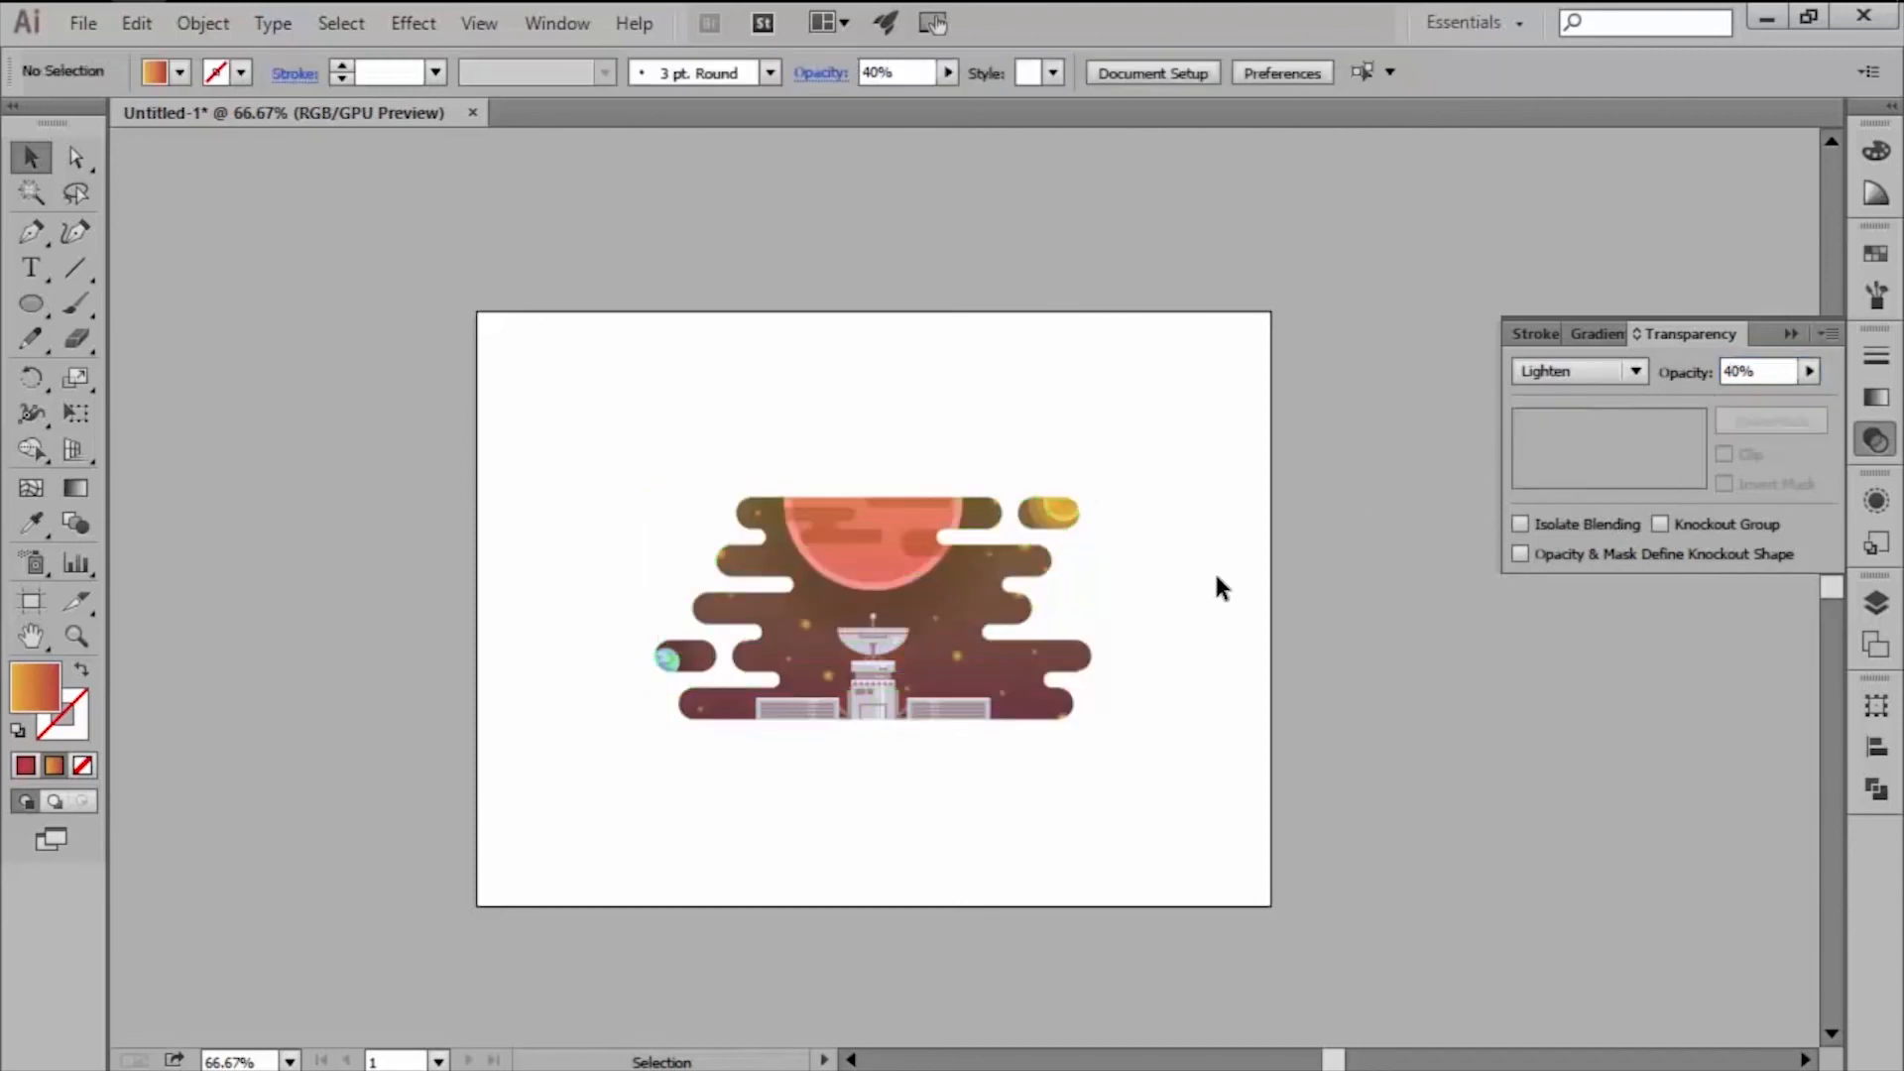
left_click(1876, 439)
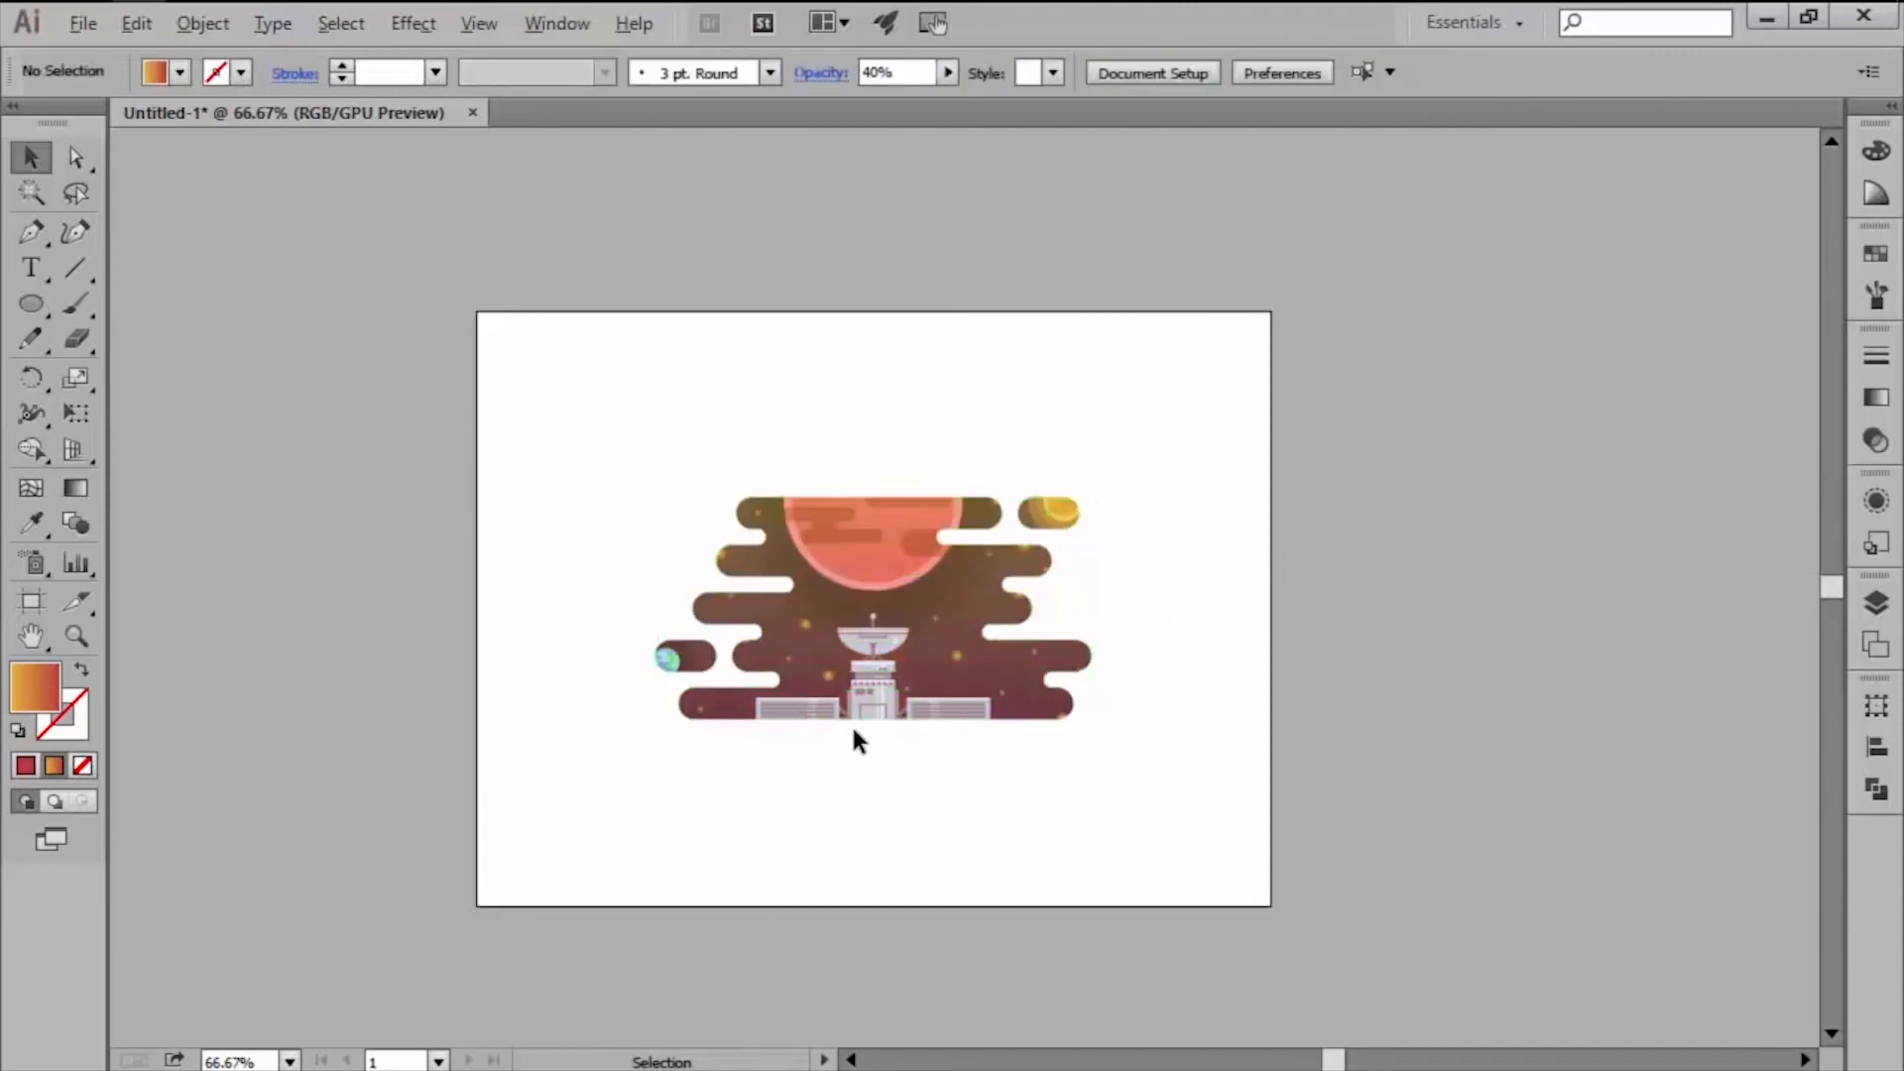
scroll(851, 723, "up", 2)
scroll(756, 805, "up", 1)
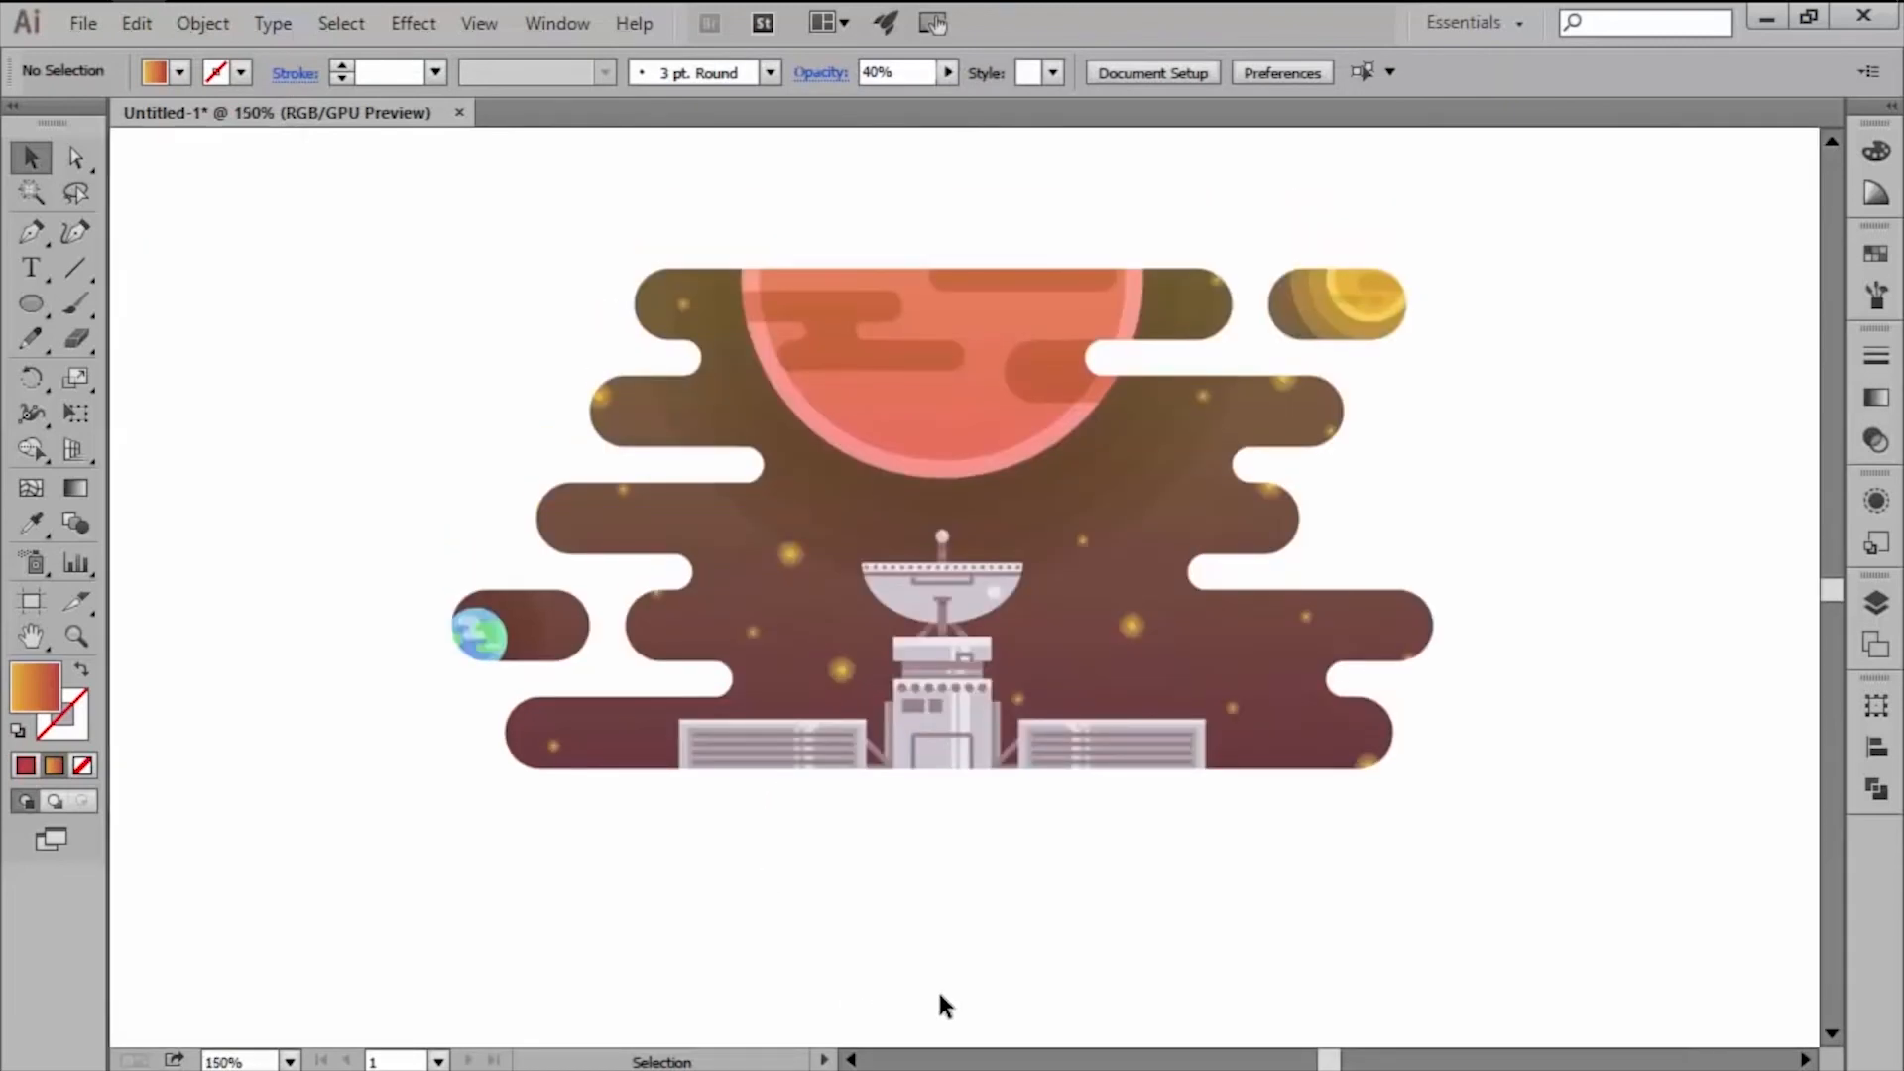